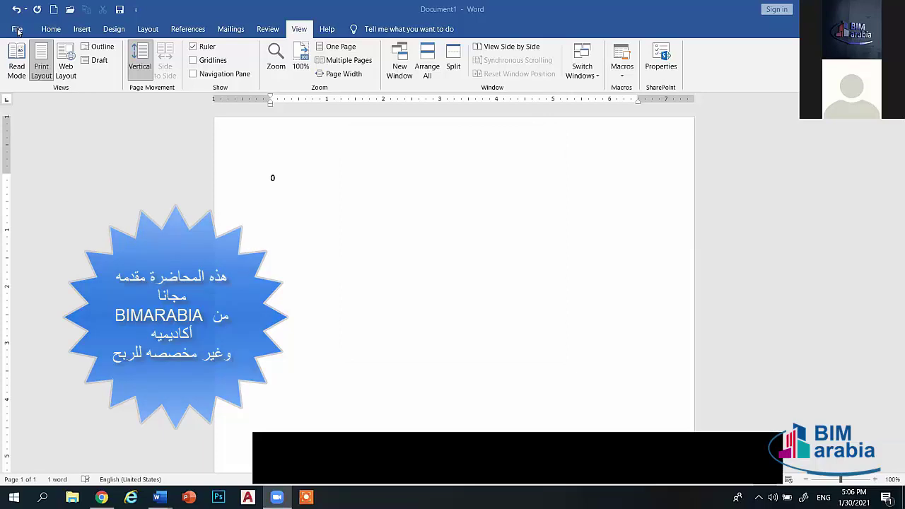
- Open the Feedback page from the File backstage
{"action": "left_click", "coordinate": [17, 29]}
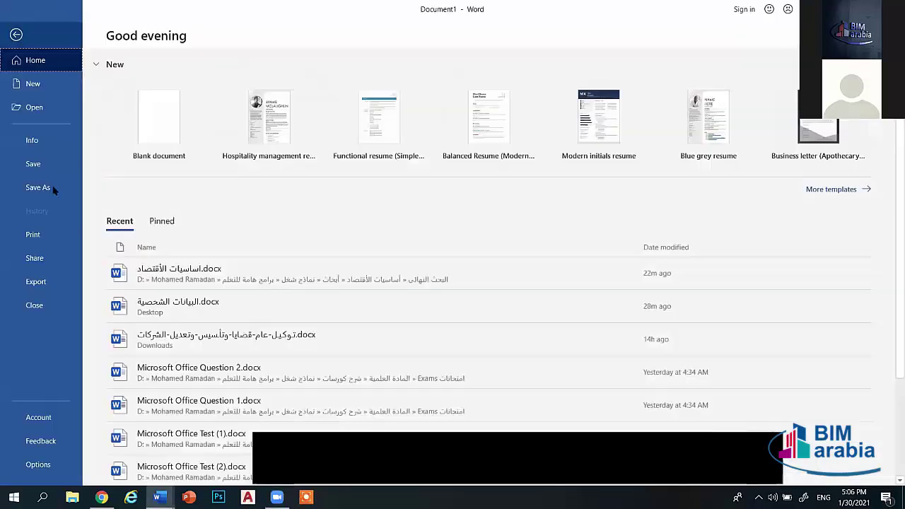
{"action": "left_click", "coordinate": [39, 441]}
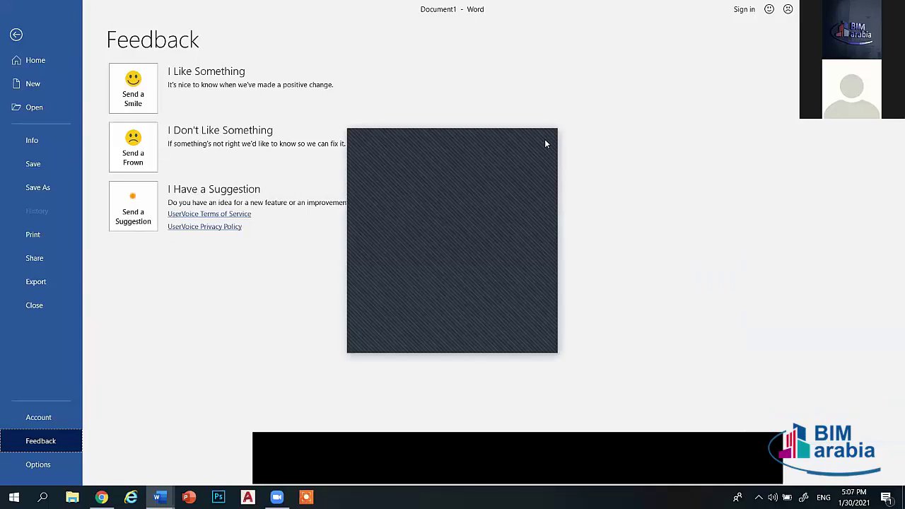
- Open the Display page of Word Options and toggle hidden text on, then back off
{"action": "left_click", "coordinate": [38, 465]}
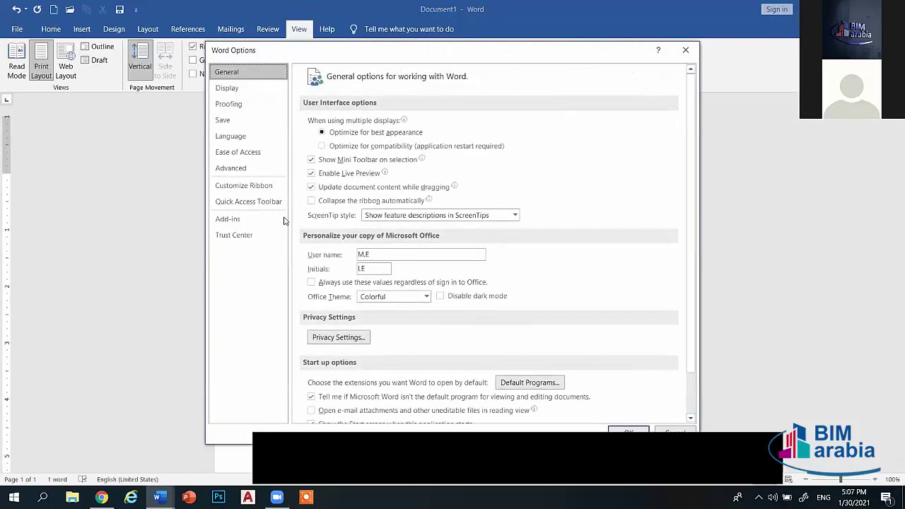
{"action": "left_click", "coordinate": [226, 88]}
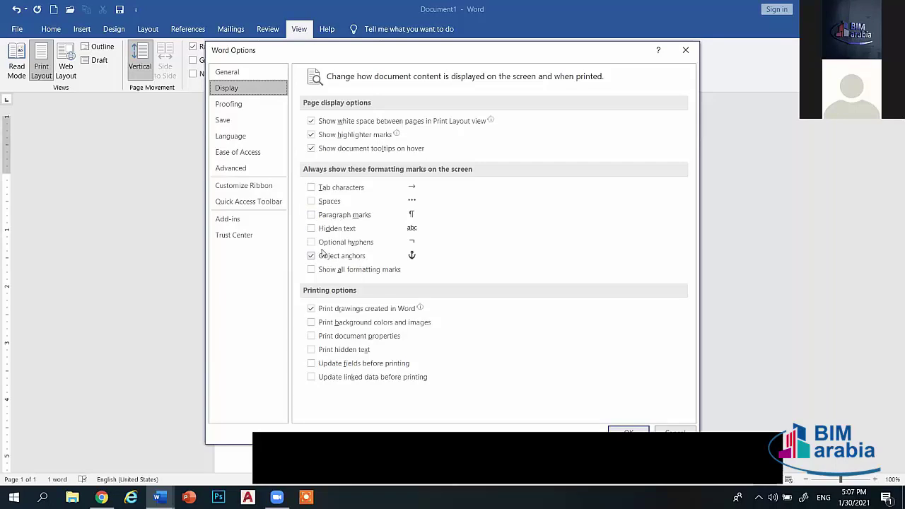
{"action": "left_click", "coordinate": [338, 229]}
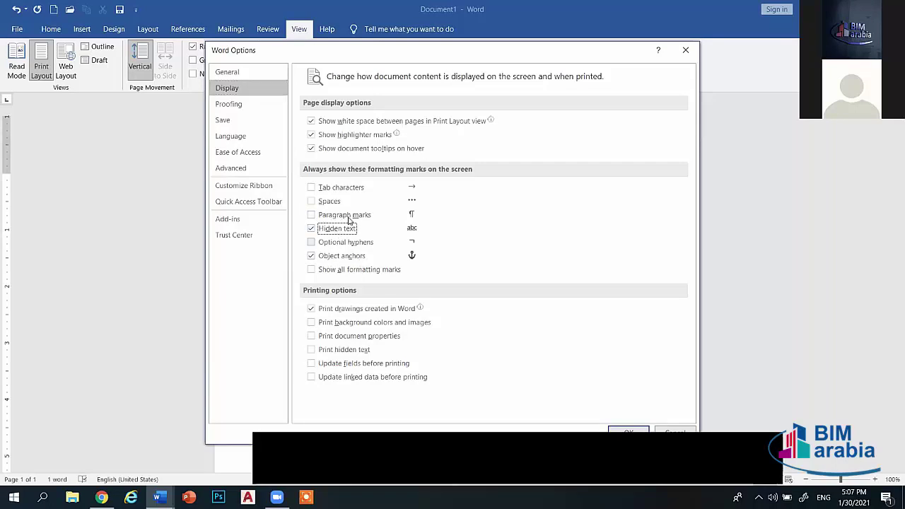
{"action": "left_click", "coordinate": [334, 229]}
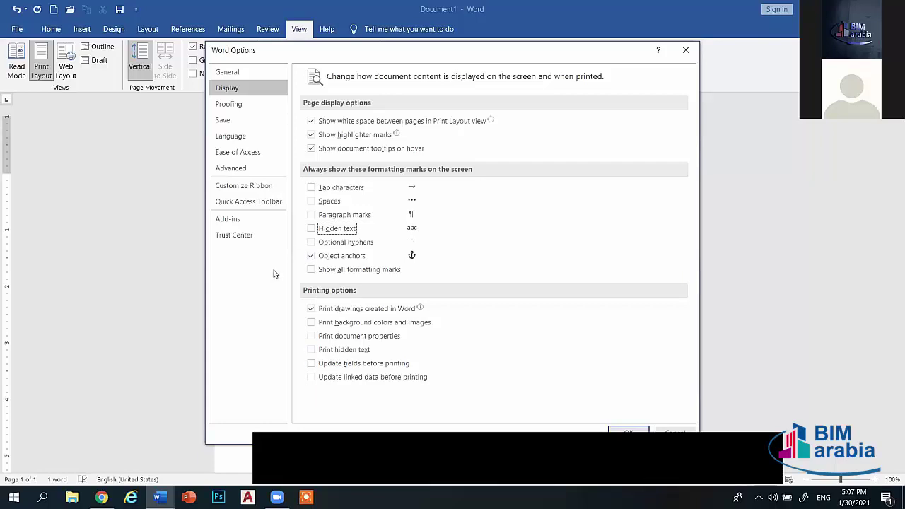
- Browse the Proofing, Language, Save and Ease of Access pages, ending on Customize Ribbon
{"action": "left_click", "coordinate": [234, 108]}
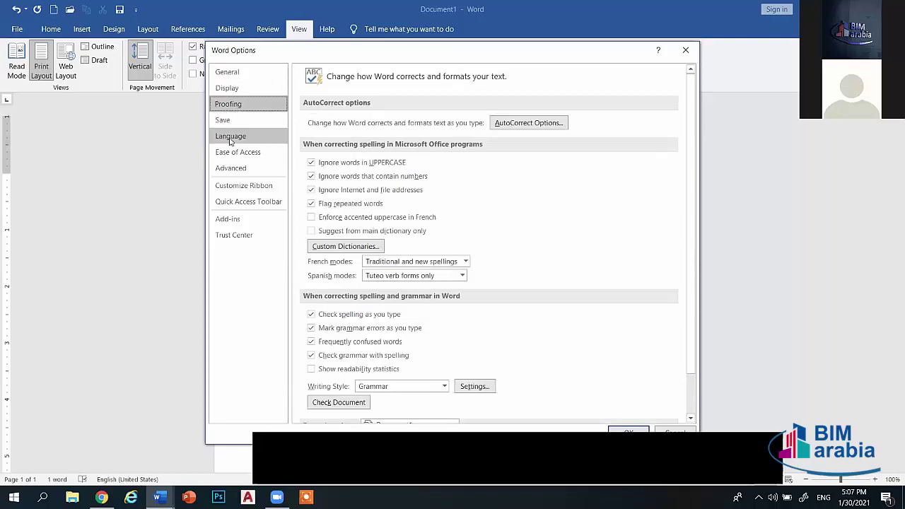
{"action": "left_click", "coordinate": [232, 137]}
{"action": "left_click", "coordinate": [233, 122]}
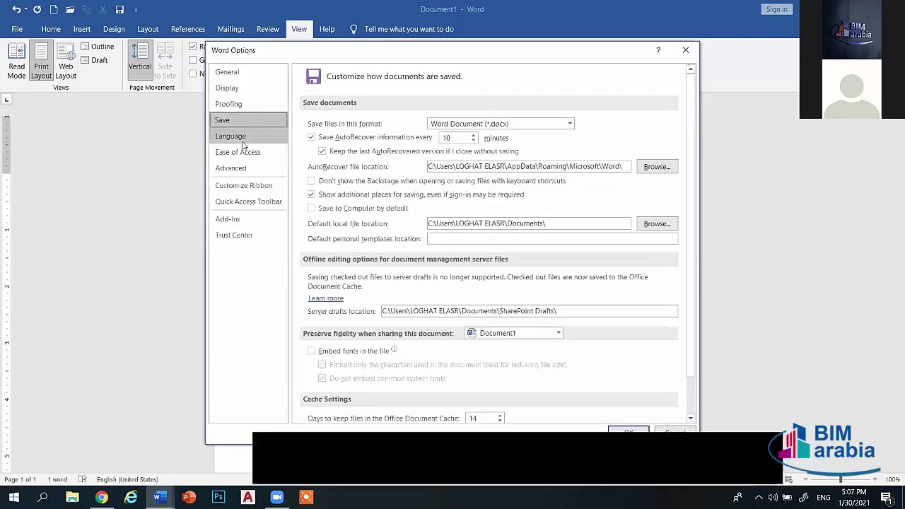
{"action": "left_click", "coordinate": [247, 140]}
{"action": "left_click", "coordinate": [254, 154]}
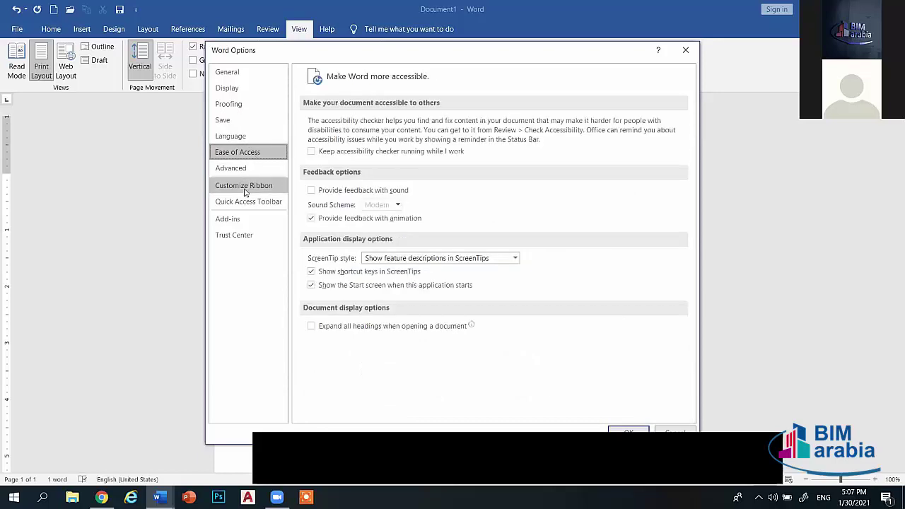
{"action": "left_click", "coordinate": [245, 188]}
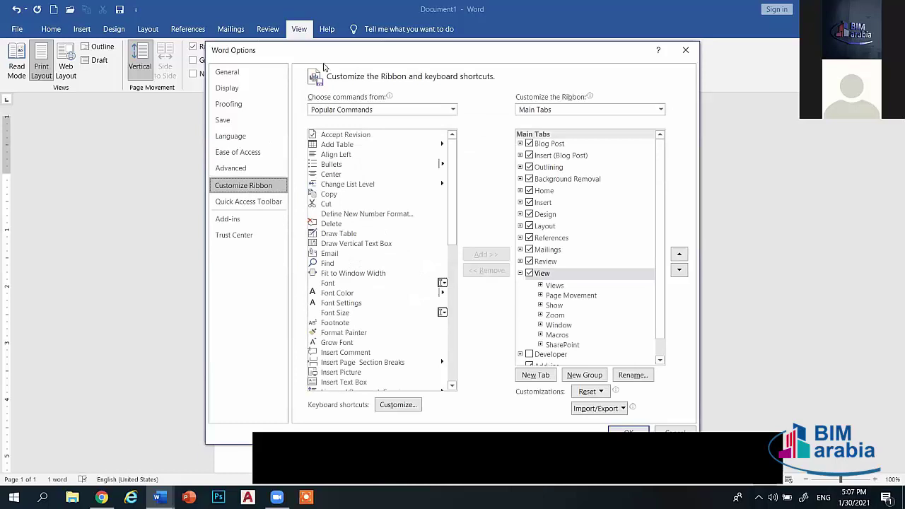
- Tick Developer under Main Tabs and confirm so the Developer tab appears on the ribbon
{"action": "left_click_drag", "start_coordinate": [328, 57], "coordinate": [338, 114]}
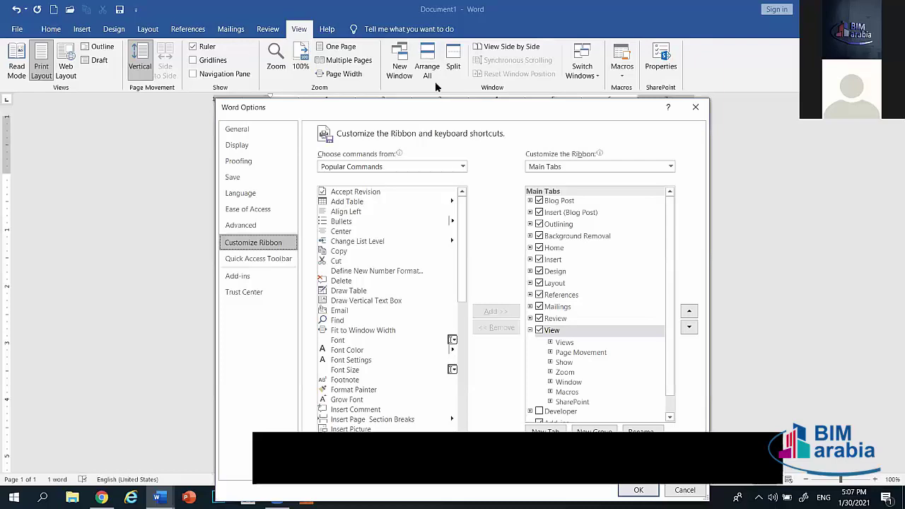
{"action": "left_click_drag", "start_coordinate": [403, 109], "coordinate": [354, 26]}
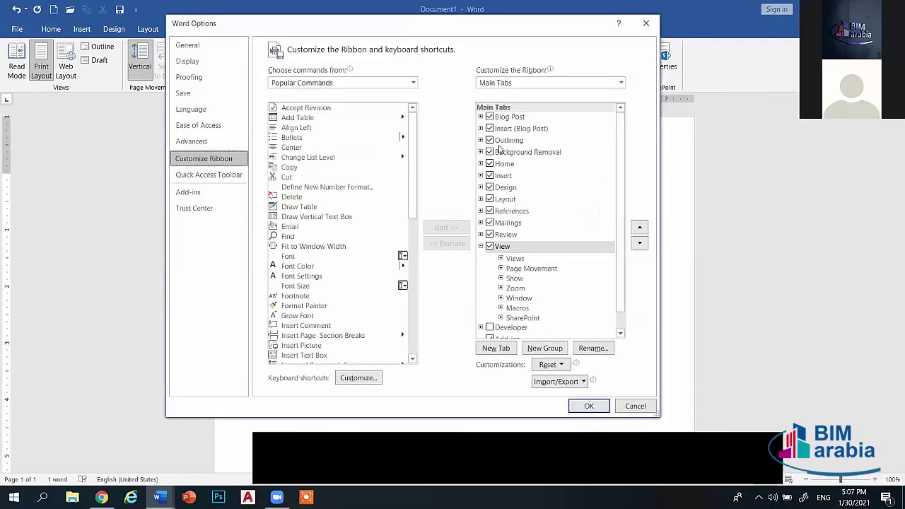
{"action": "scroll", "coordinate": [548, 286], "scroll_direction": "down", "scroll_amount": 1}
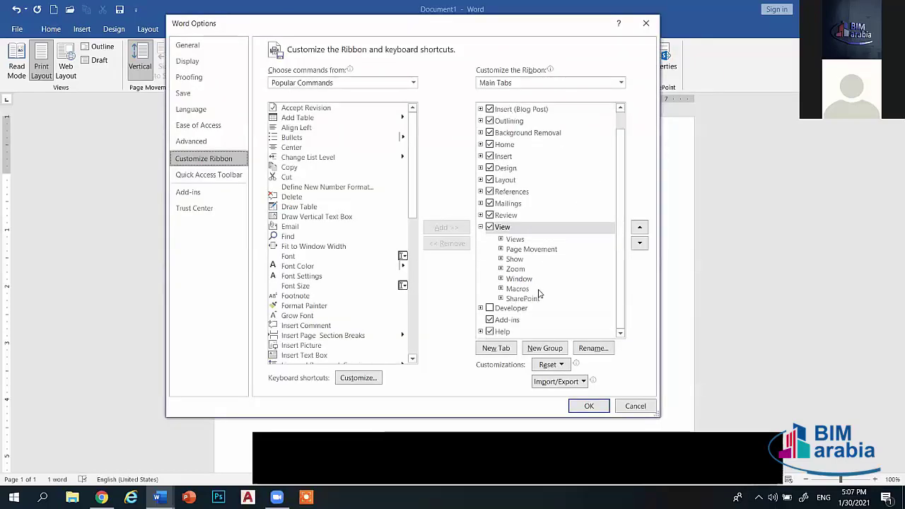
{"action": "left_click", "coordinate": [490, 308]}
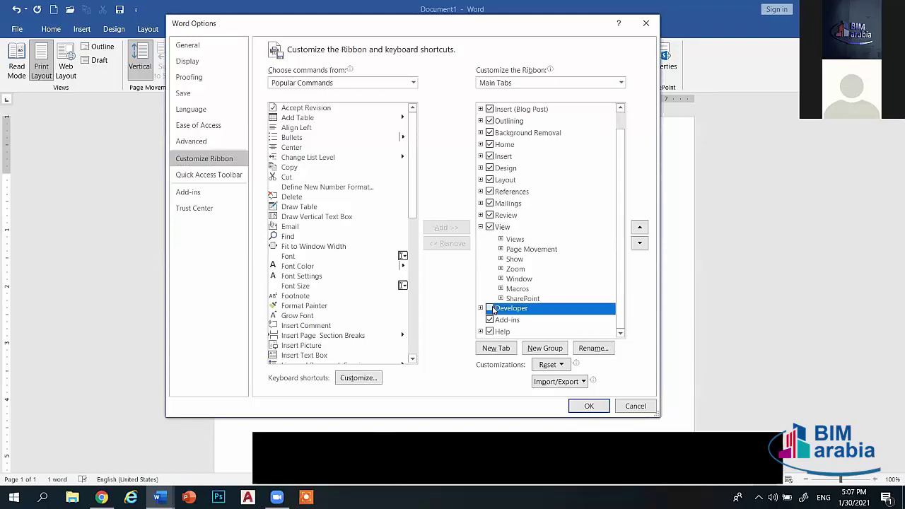
{"action": "left_click", "coordinate": [588, 407]}
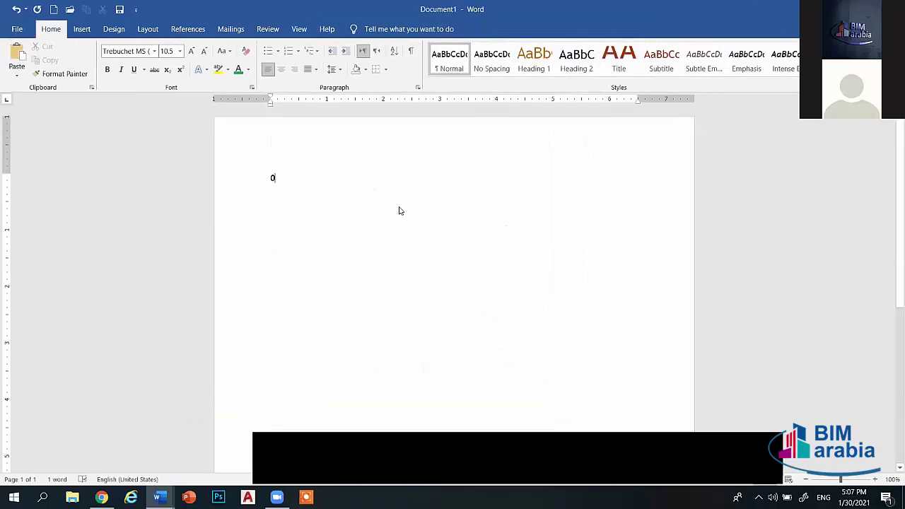
{"action": "left_click", "coordinate": [25, 31]}
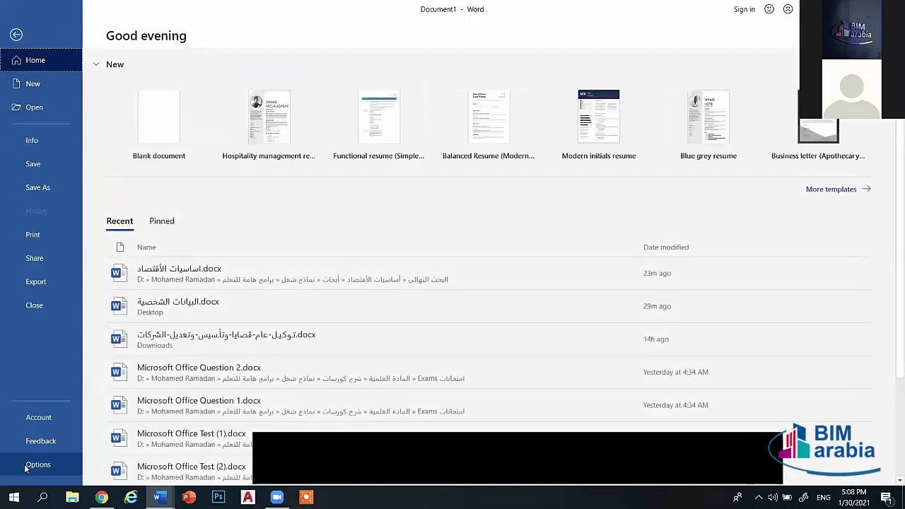
- Reopen Word Options and look through the Window, SharePoint and Macros groups under View
{"action": "key", "text": "Escape"}
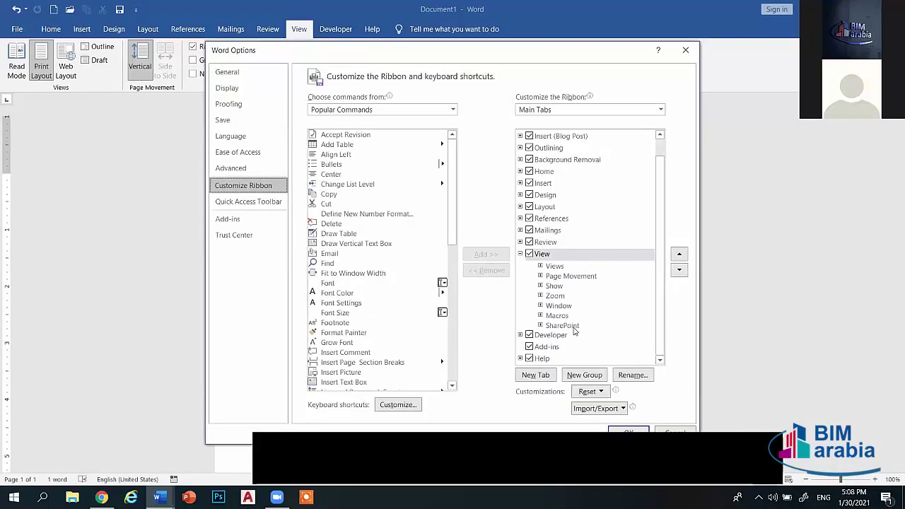
{"action": "scroll", "coordinate": [574, 331], "scroll_direction": "up", "scroll_amount": 1}
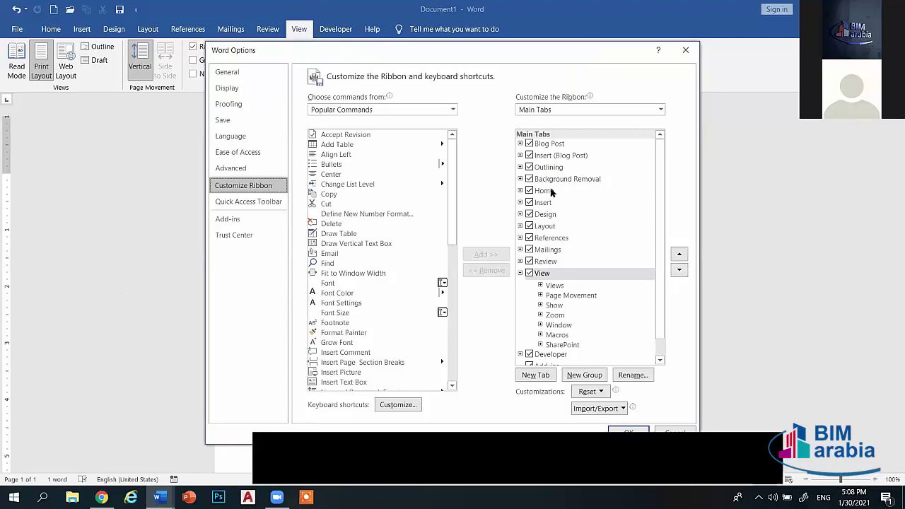
{"action": "scroll", "coordinate": [546, 340], "scroll_direction": "down", "scroll_amount": 1}
{"action": "left_click", "coordinate": [558, 306]}
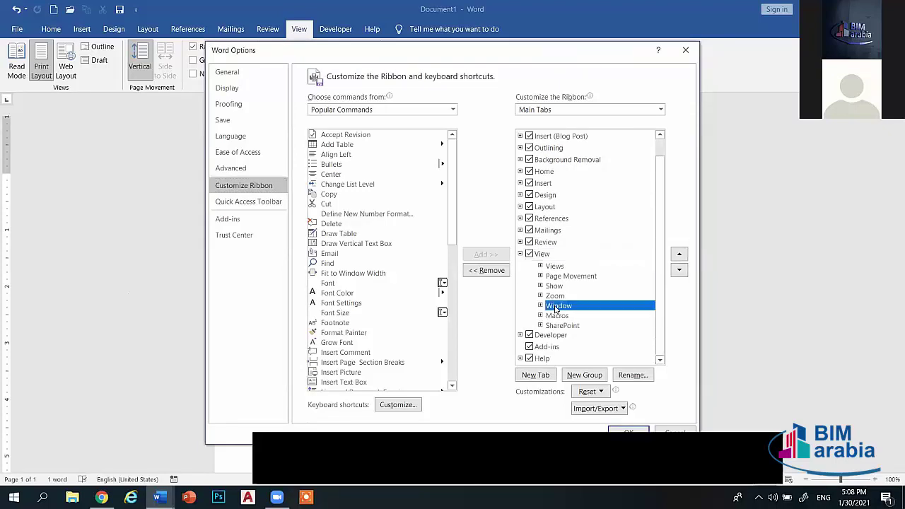
{"action": "left_click", "coordinate": [550, 326]}
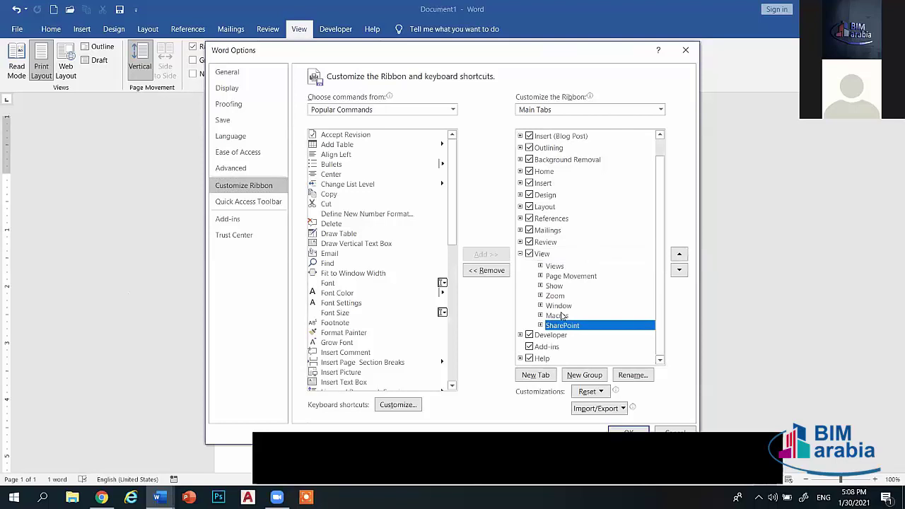
{"action": "left_click", "coordinate": [562, 316]}
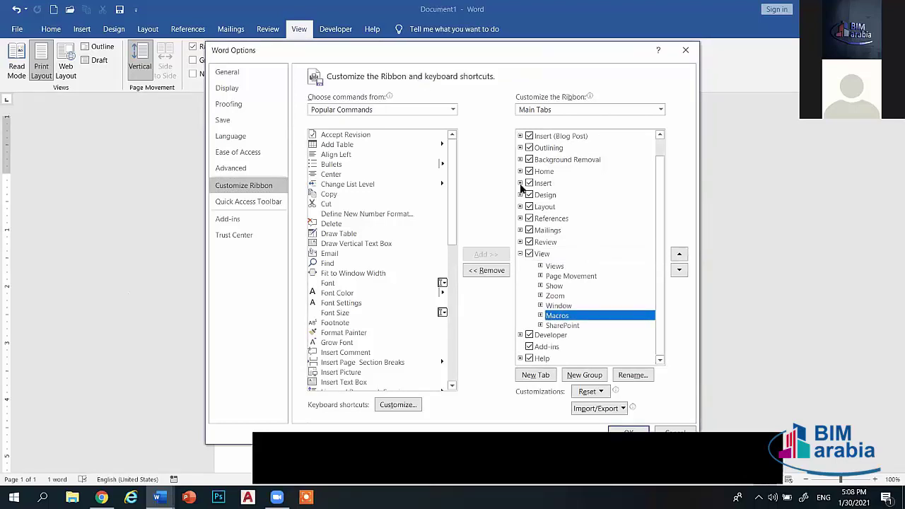
{"action": "left_click", "coordinate": [505, 68]}
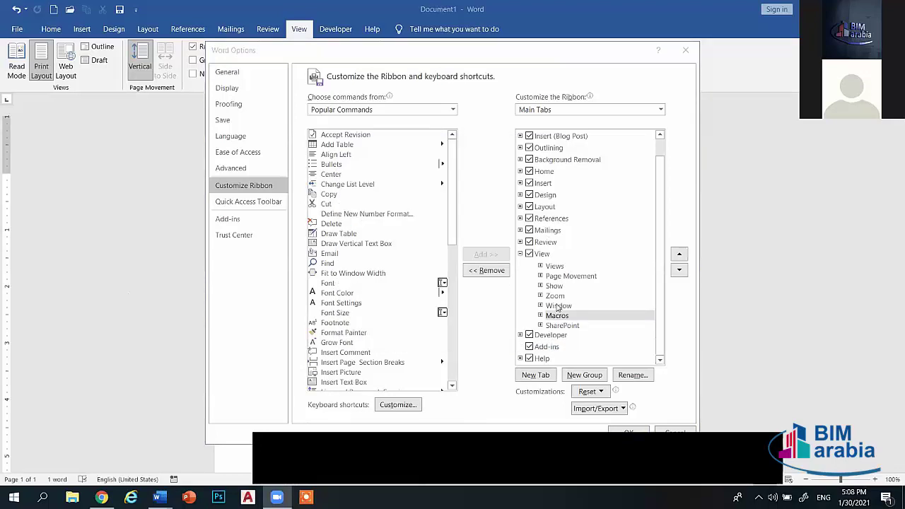
- Switch to the Quick Access Toolbar page listing its seven current commands
{"action": "scroll", "coordinate": [581, 313], "scroll_direction": "up", "scroll_amount": 1}
{"action": "scroll", "coordinate": [587, 300], "scroll_direction": "down", "scroll_amount": 1}
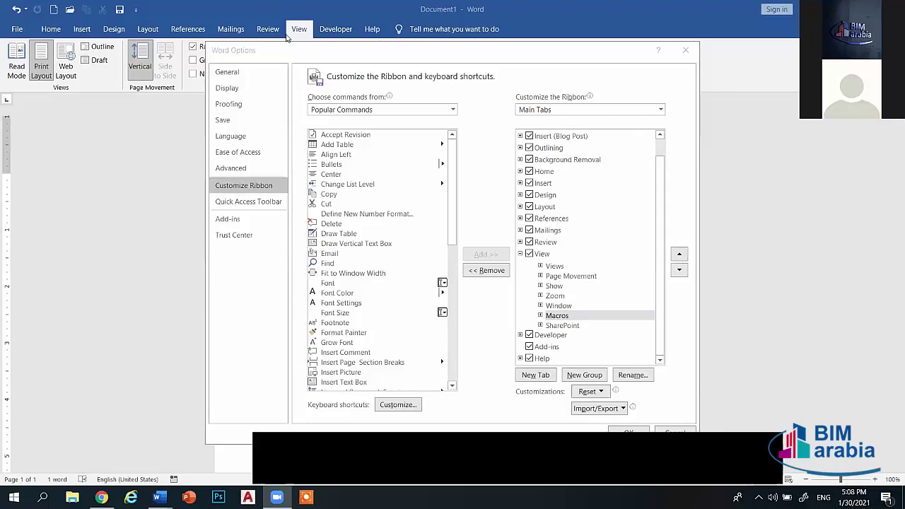
{"action": "left_click", "coordinate": [244, 201]}
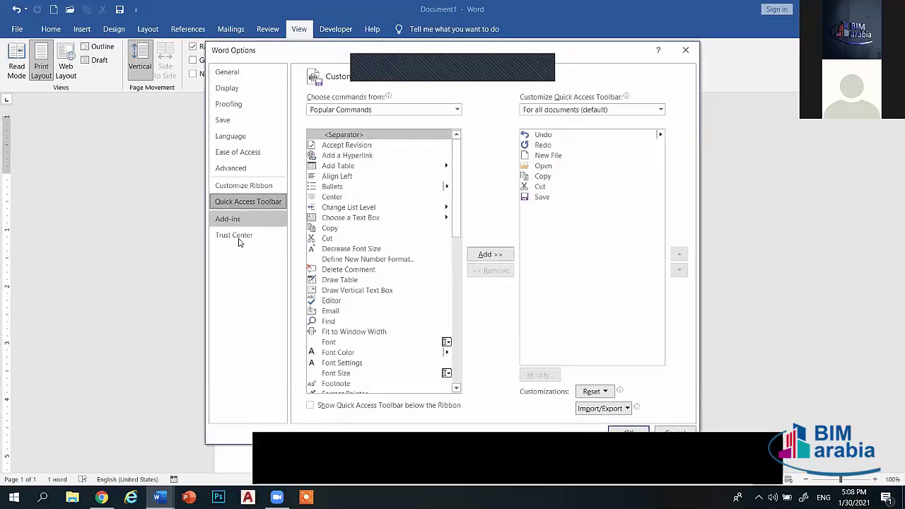
{"action": "left_click", "coordinate": [228, 219]}
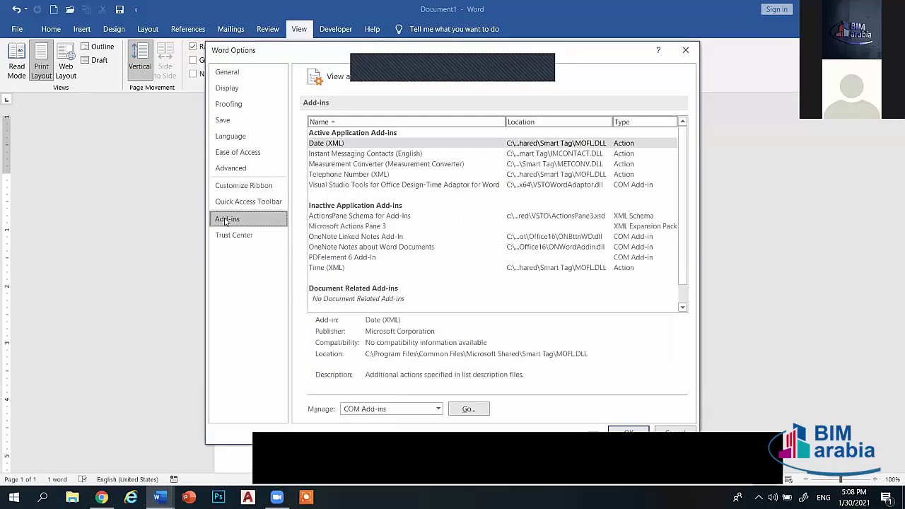
{"action": "left_click", "coordinate": [369, 165]}
{"action": "left_click", "coordinate": [362, 152]}
{"action": "left_click", "coordinate": [350, 248]}
{"action": "left_click", "coordinate": [351, 176]}
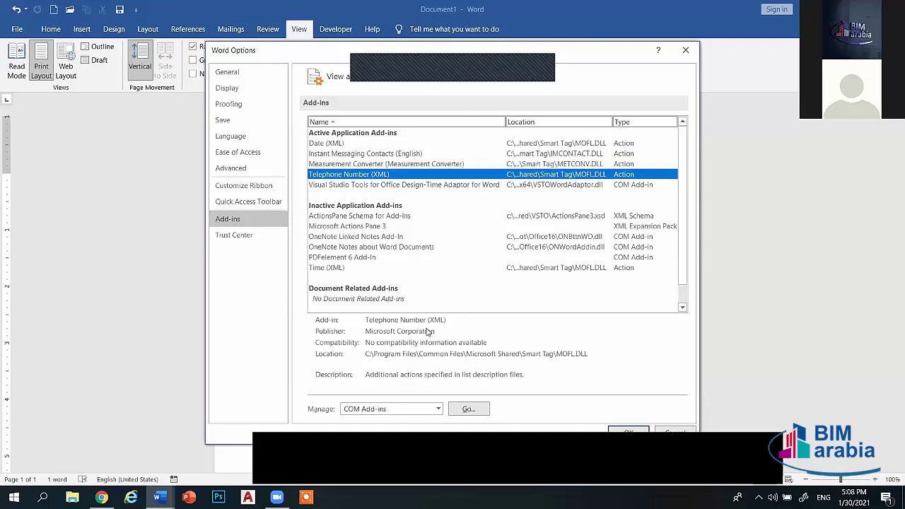
{"action": "left_click", "coordinate": [339, 153]}
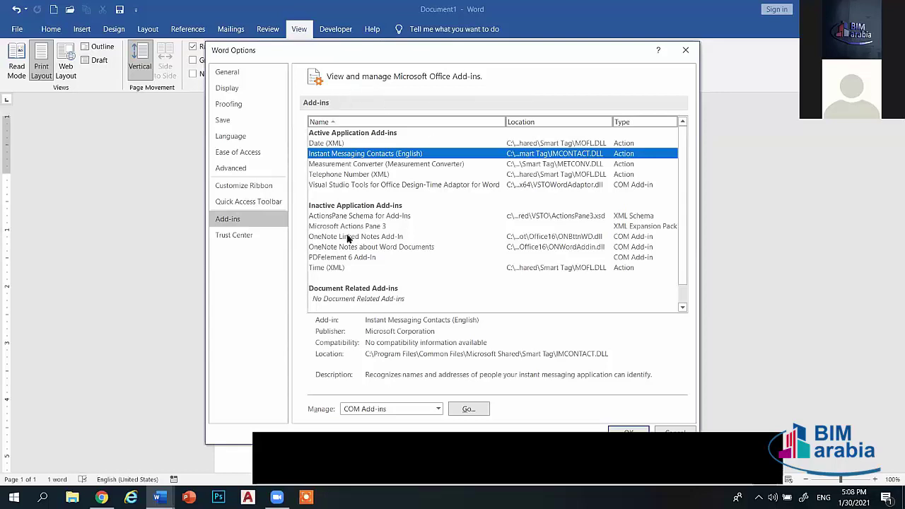
{"action": "left_click", "coordinate": [234, 234]}
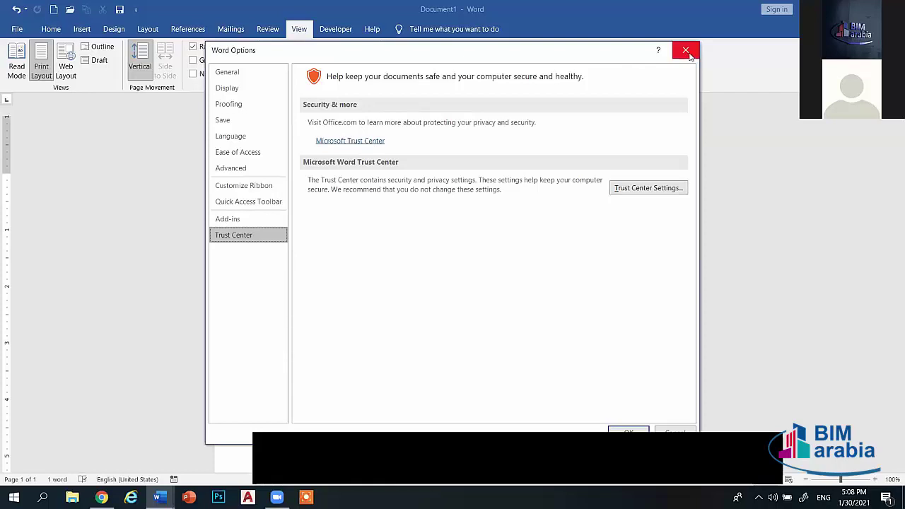
{"action": "left_click", "coordinate": [685, 50]}
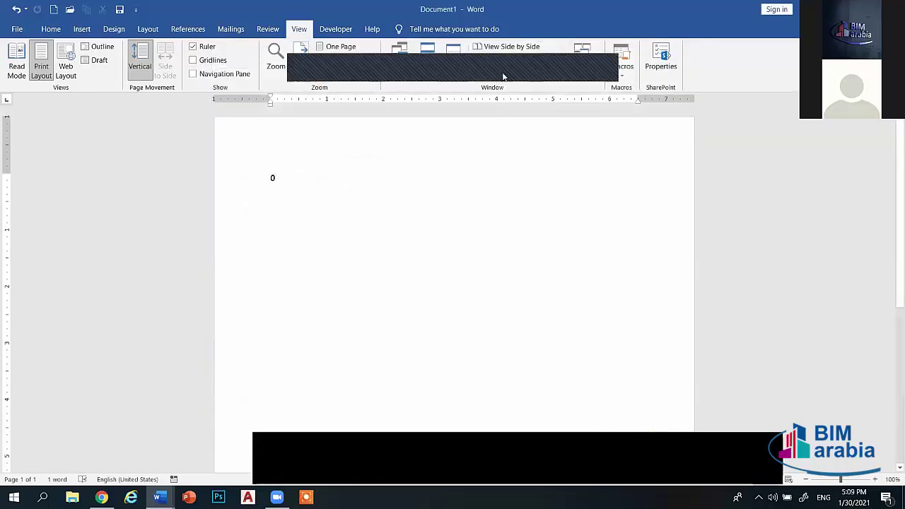
- Open the Help pane and search help for 'table'
{"action": "left_click", "coordinate": [369, 29]}
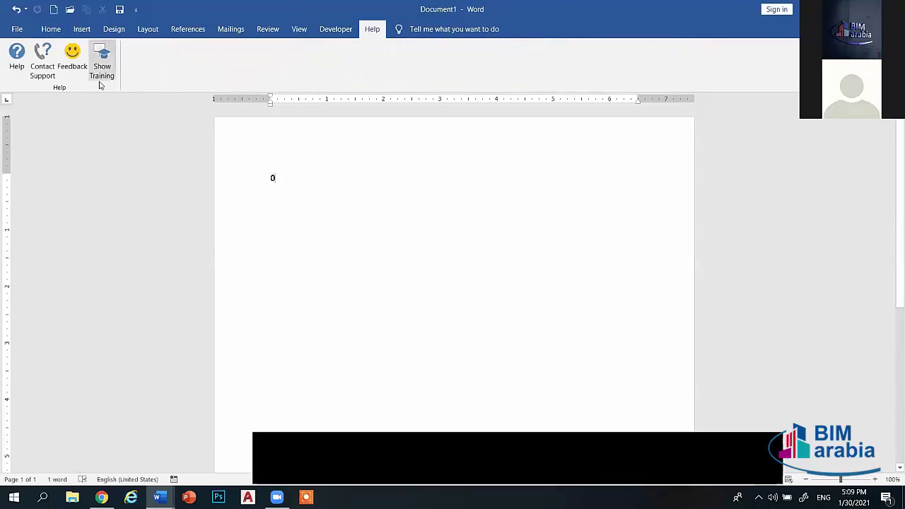
{"action": "left_click", "coordinate": [15, 57]}
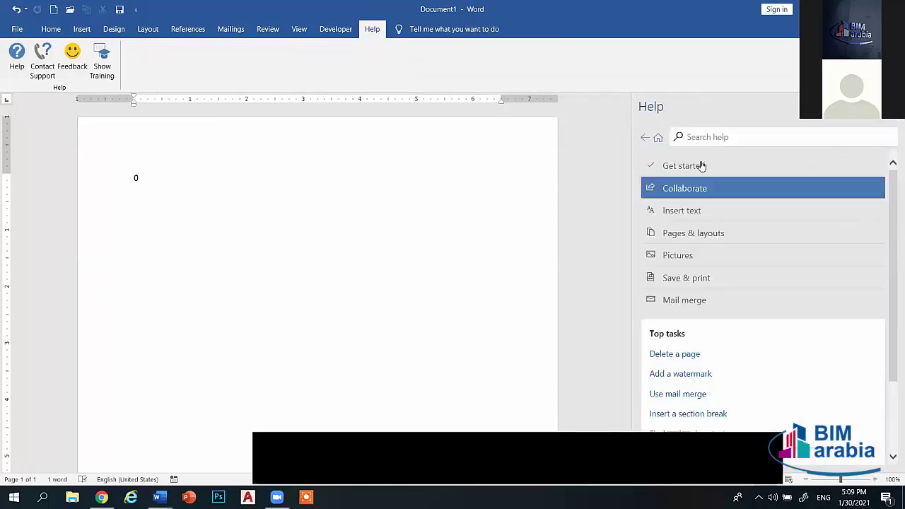
{"action": "left_click", "coordinate": [725, 138]}
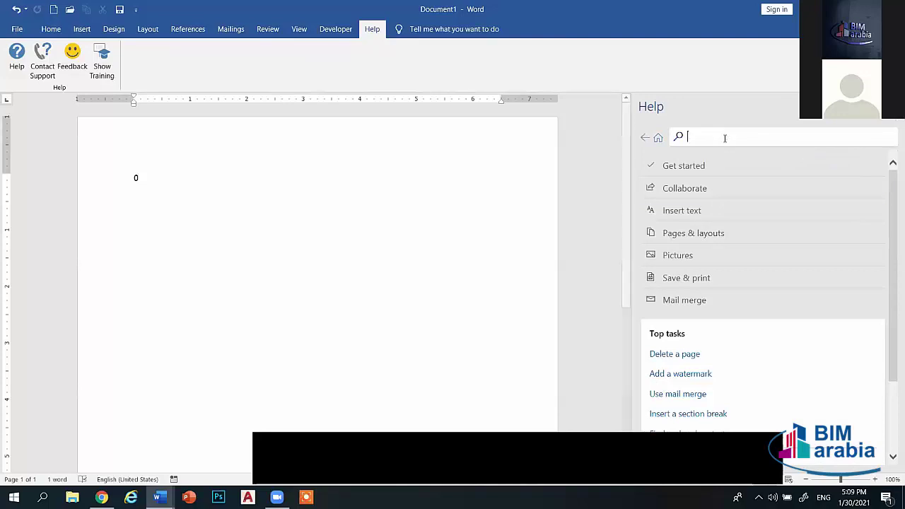
{"action": "type", "text": "ta"}
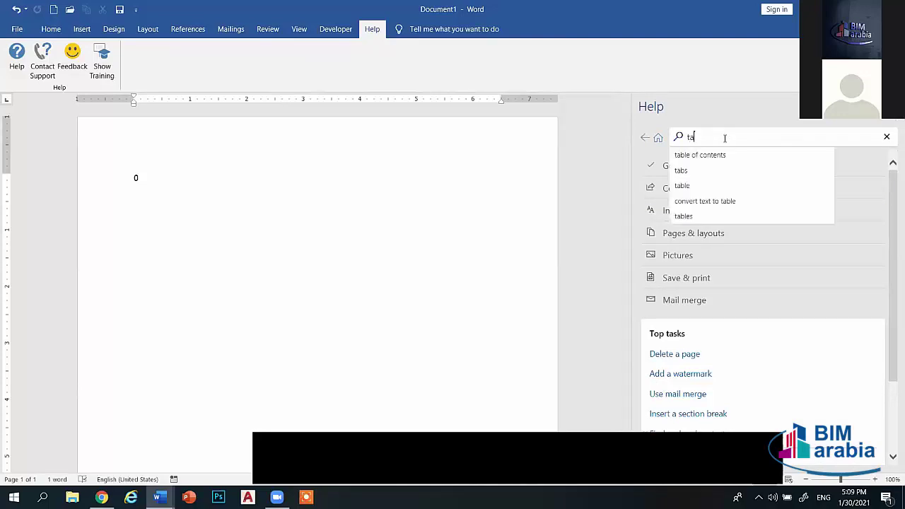
{"action": "type", "text": "ble"}
{"action": "key", "text": "Return"}
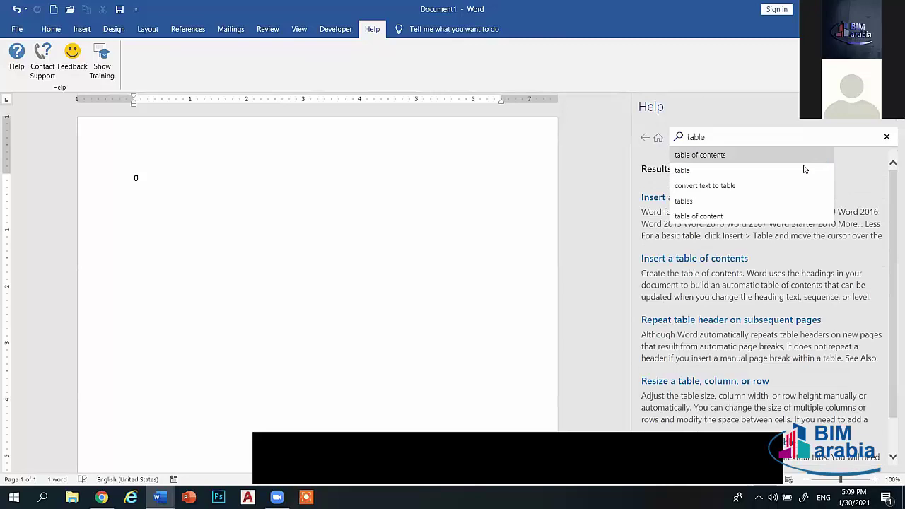
{"action": "scroll", "coordinate": [702, 205], "scroll_direction": "down", "scroll_amount": 1}
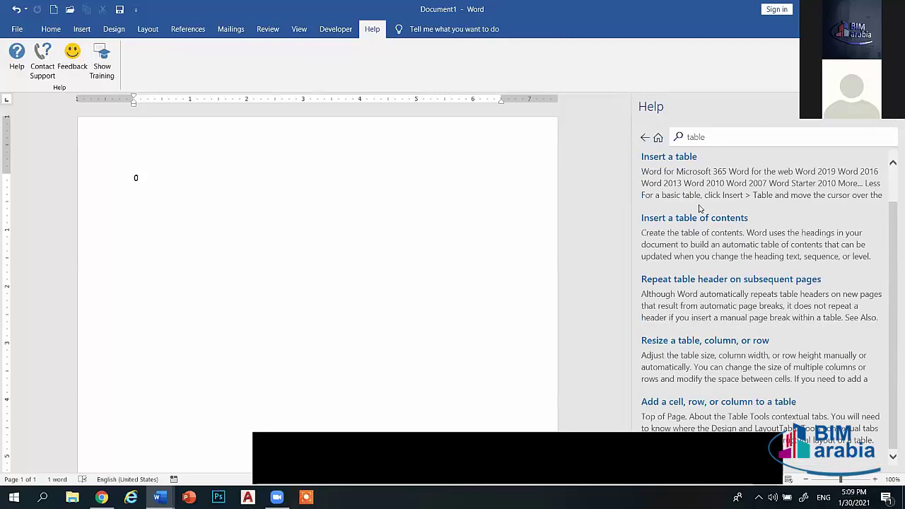
{"action": "scroll", "coordinate": [891, 240], "scroll_direction": "up", "scroll_amount": 1}
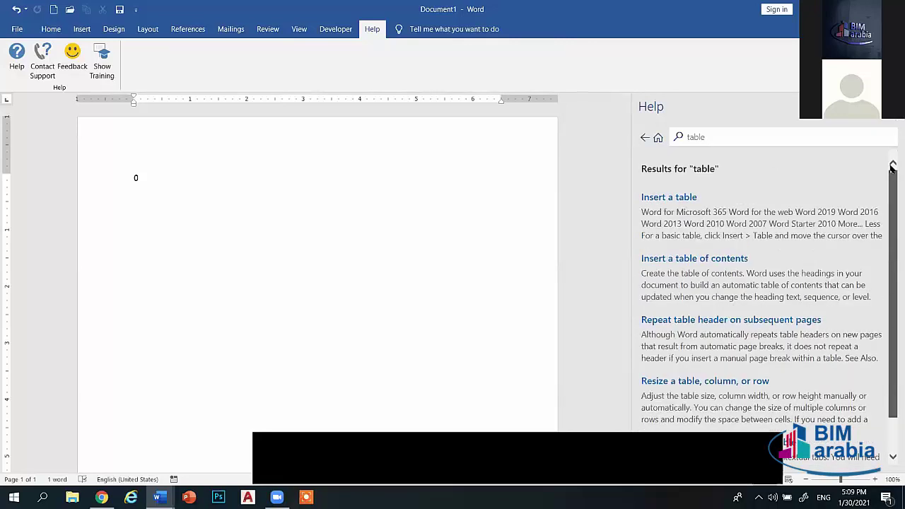
- Refine the help search to 'table of content' and scroll through the results
{"action": "left_click", "coordinate": [719, 137]}
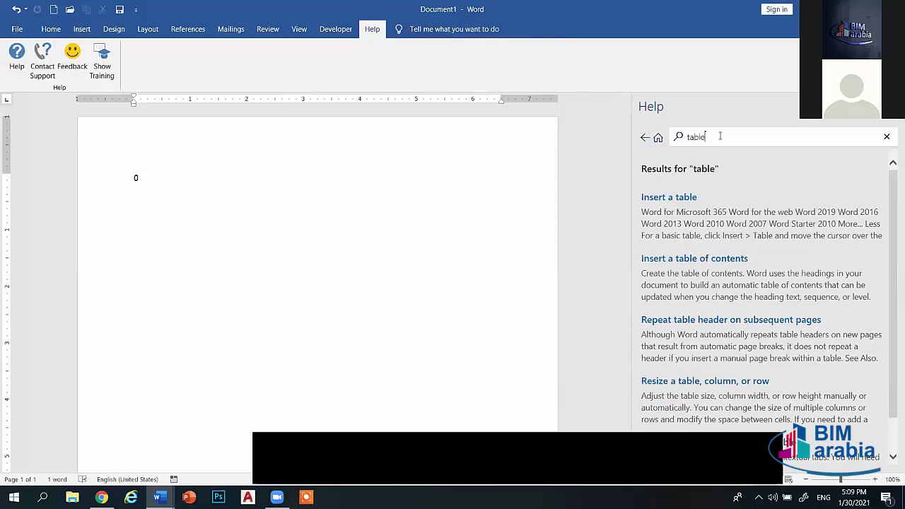
{"action": "type", "text": " of co"}
{"action": "type", "text": "ntent"}
{"action": "key", "text": "Return"}
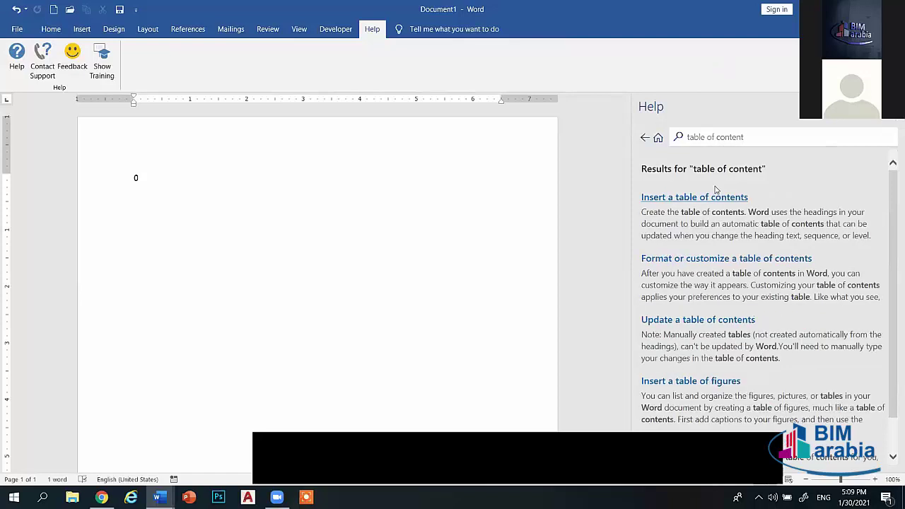
{"action": "scroll", "coordinate": [695, 223], "scroll_direction": "down", "scroll_amount": 1}
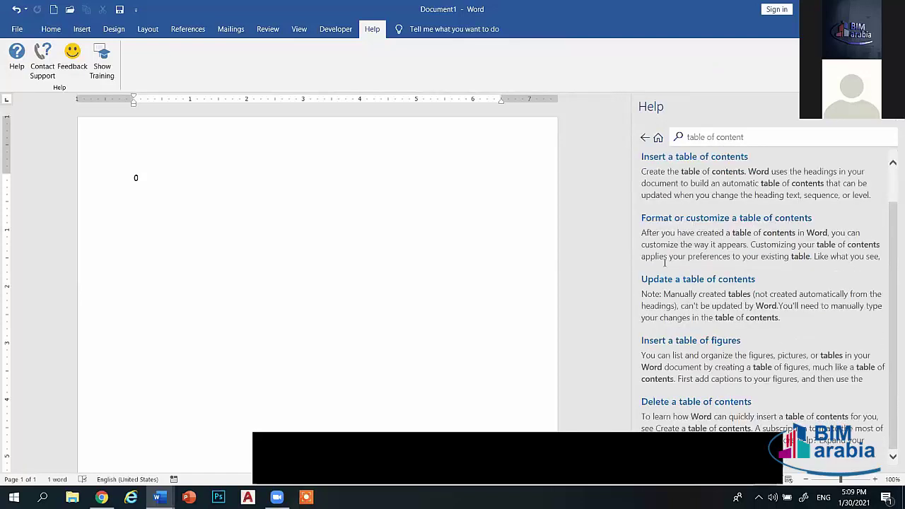
{"action": "scroll", "coordinate": [784, 410], "scroll_direction": "up", "scroll_amount": 1}
{"action": "scroll", "coordinate": [778, 411], "scroll_direction": "down", "scroll_amount": 1}
{"action": "scroll", "coordinate": [717, 429], "scroll_direction": "down", "scroll_amount": 2}
{"action": "scroll", "coordinate": [717, 429], "scroll_direction": "down", "scroll_amount": 4}
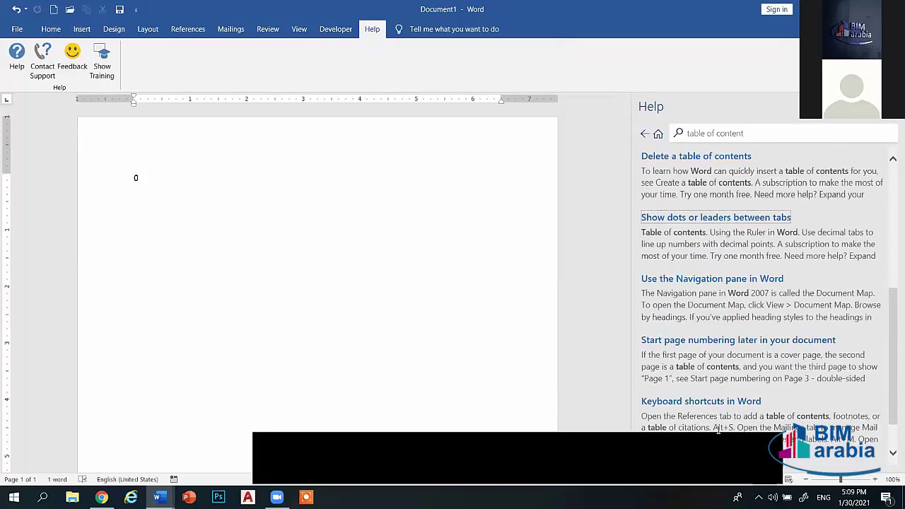
{"action": "scroll", "coordinate": [718, 429], "scroll_direction": "down", "scroll_amount": 2}
{"action": "scroll", "coordinate": [778, 150], "scroll_direction": "up", "scroll_amount": 4}
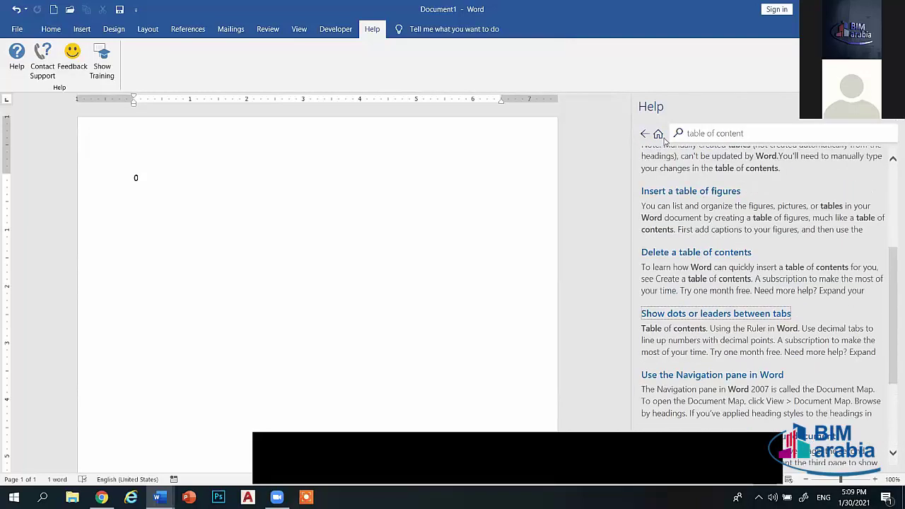
- Close the Help pane and delete the stray 0, leaving the document at 0 words
{"action": "left_click", "coordinate": [892, 106]}
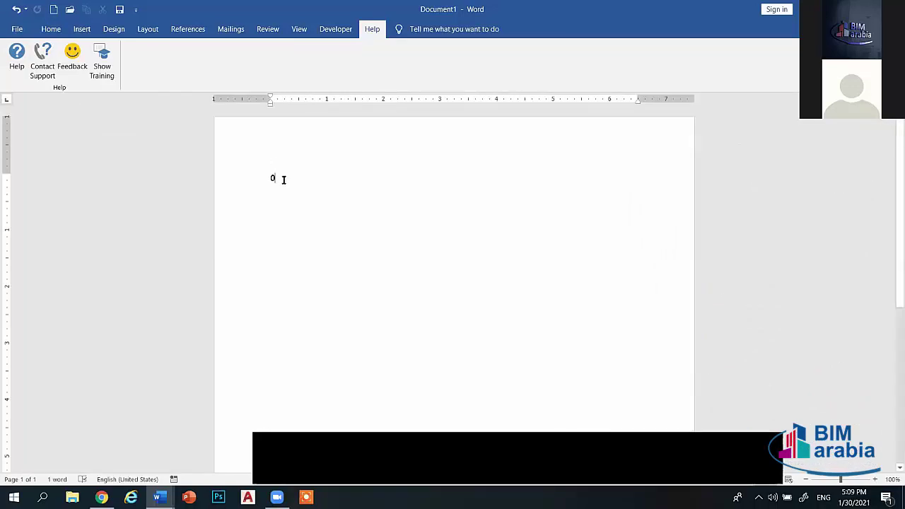
{"action": "key", "text": "BackSpace"}
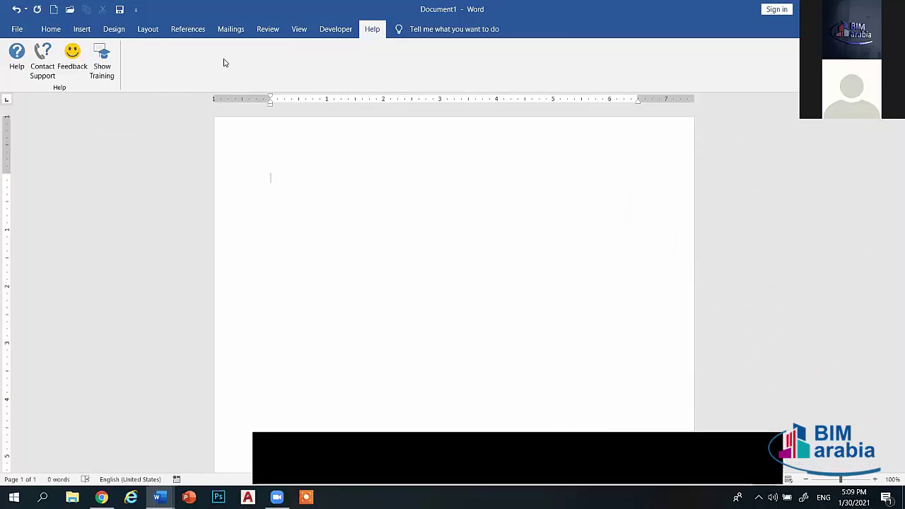
{"action": "left_click", "coordinate": [82, 29]}
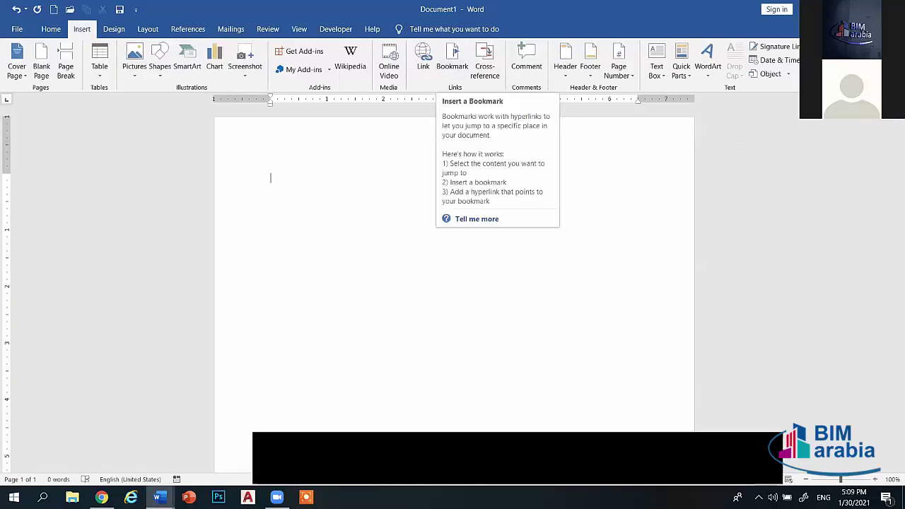
- Switch to اساسيات الأقتصاد.docx and select الكمية المعروضة in section 4.2
{"action": "key", "text": "super+d"}
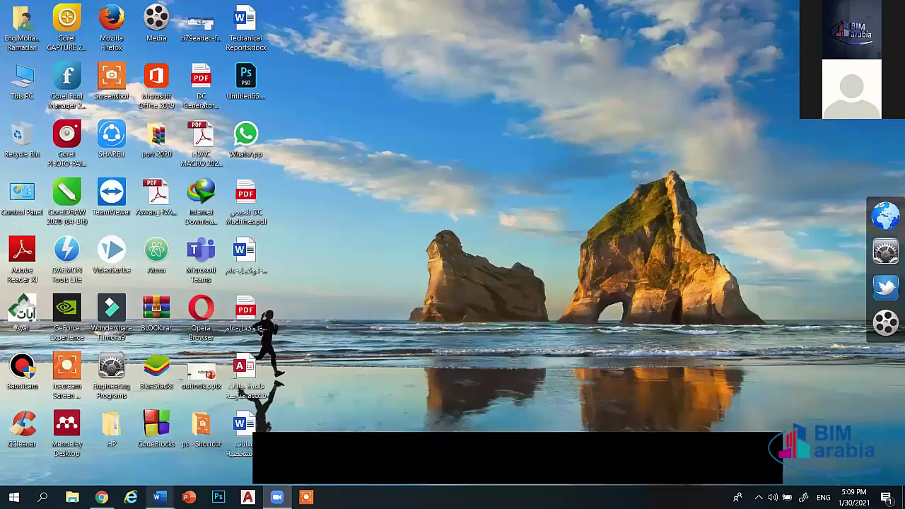
{"action": "mouse_move", "coordinate": [159, 497]}
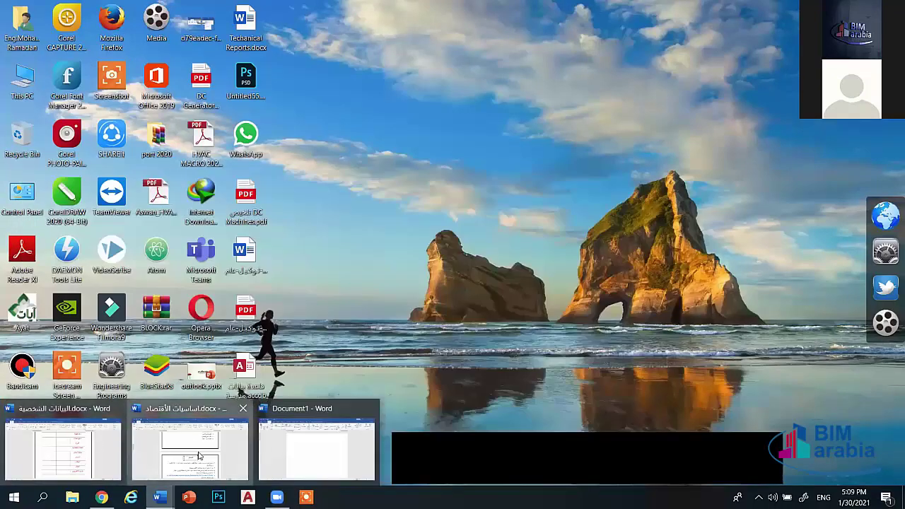
{"action": "left_click", "coordinate": [192, 446]}
{"action": "scroll", "coordinate": [531, 310], "scroll_direction": "up", "scroll_amount": 3}
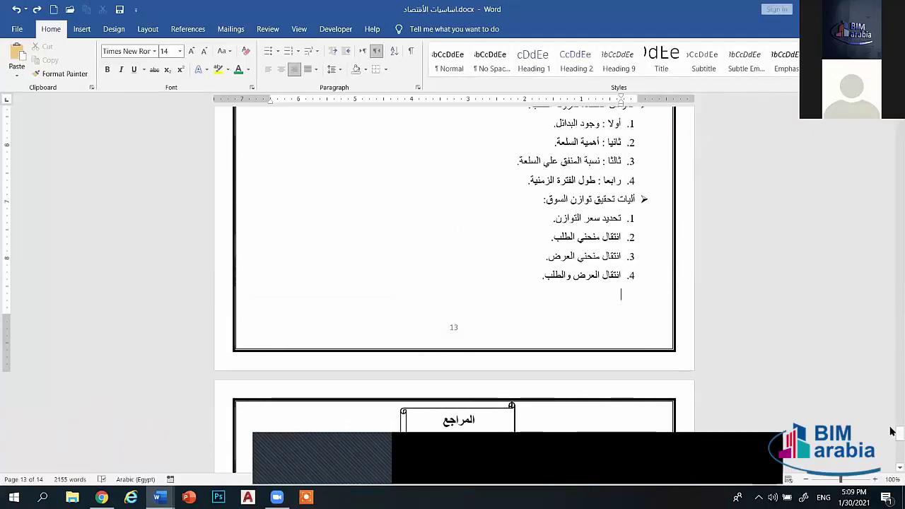
{"action": "left_click_drag", "start_coordinate": [890, 439], "coordinate": [890, 332]}
{"action": "scroll", "coordinate": [634, 322], "scroll_direction": "down", "scroll_amount": 5}
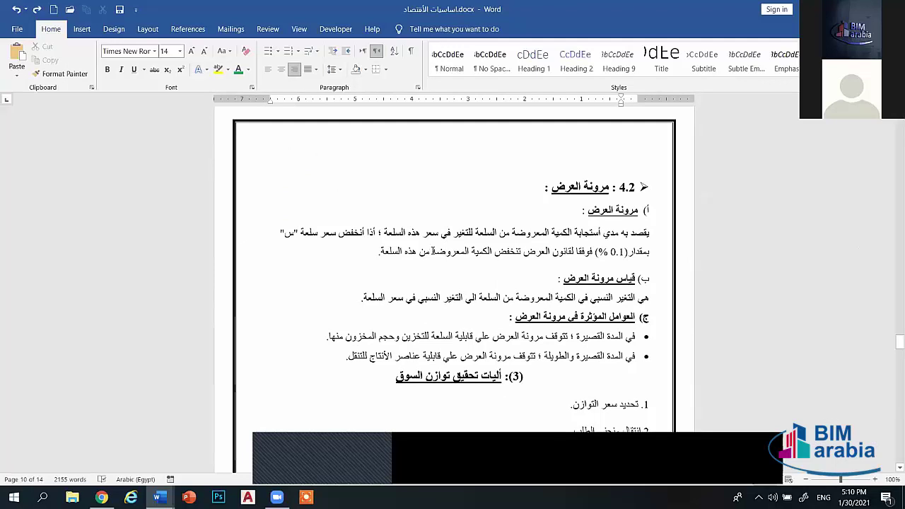
{"action": "left_click_drag", "start_coordinate": [432, 252], "coordinate": [490, 265]}
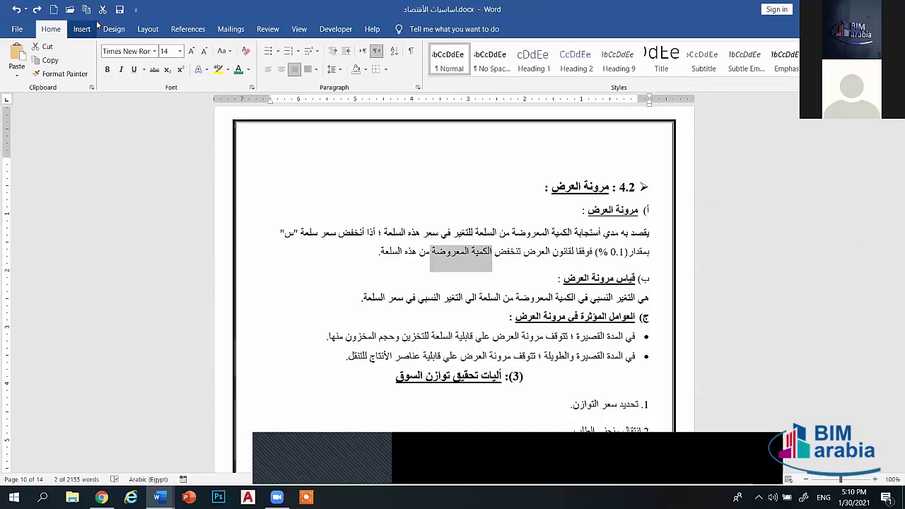
- Add an Arabic-named bookmark الكمية on the selected phrase via Insert > Bookmark
{"action": "left_click", "coordinate": [82, 29]}
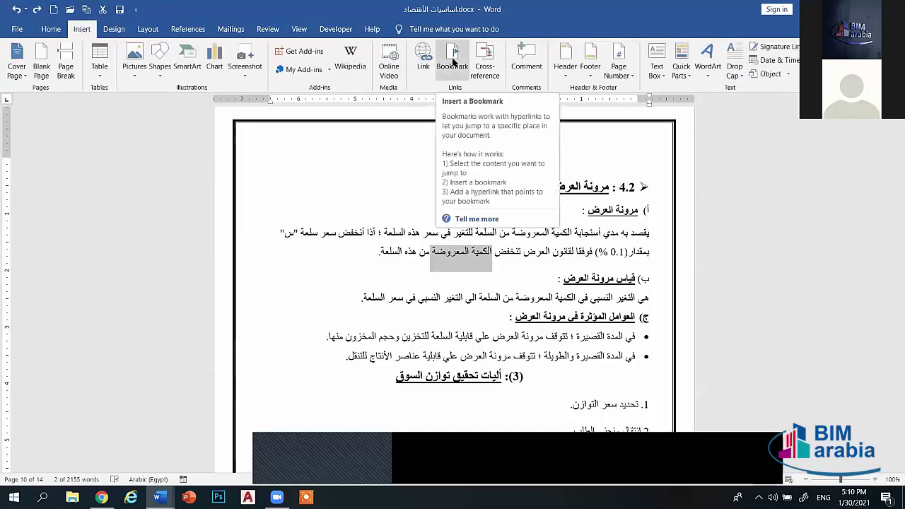
{"action": "left_click", "coordinate": [452, 62]}
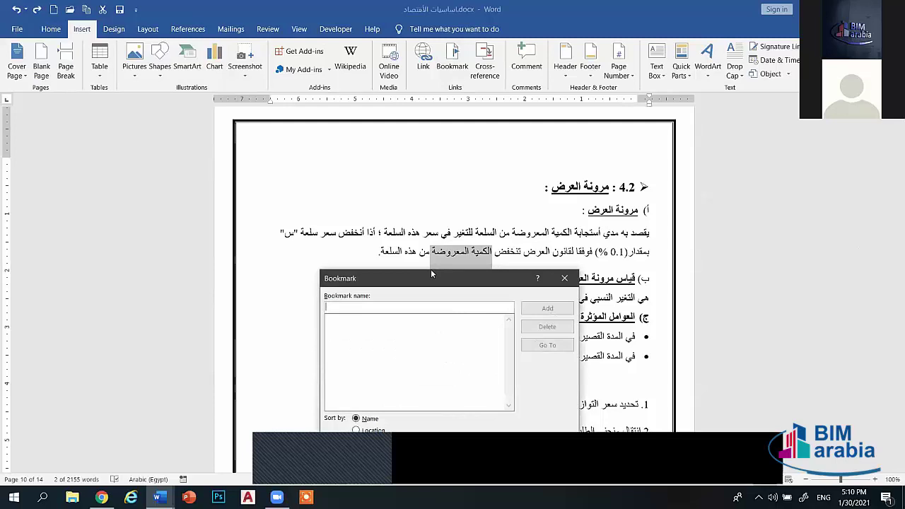
{"action": "left_click_drag", "start_coordinate": [431, 273], "coordinate": [452, 171]}
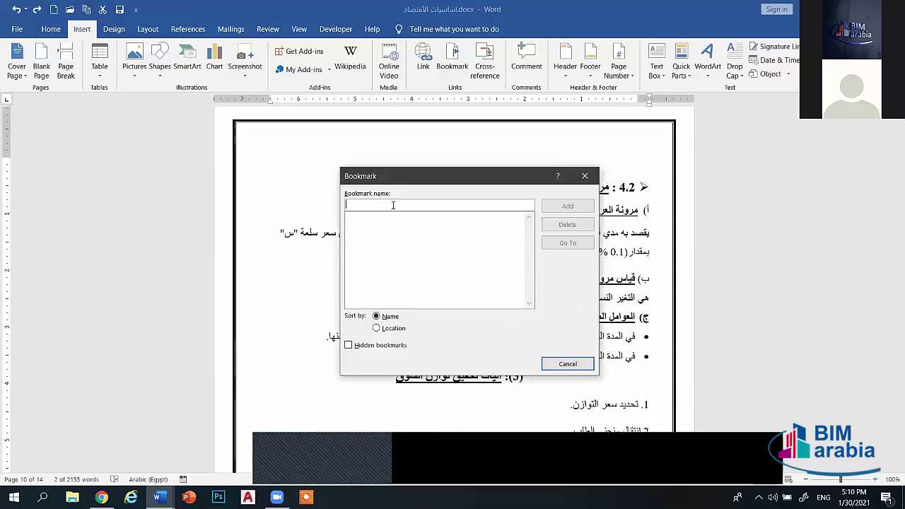
{"action": "left_click_drag", "start_coordinate": [444, 183], "coordinate": [638, 232]}
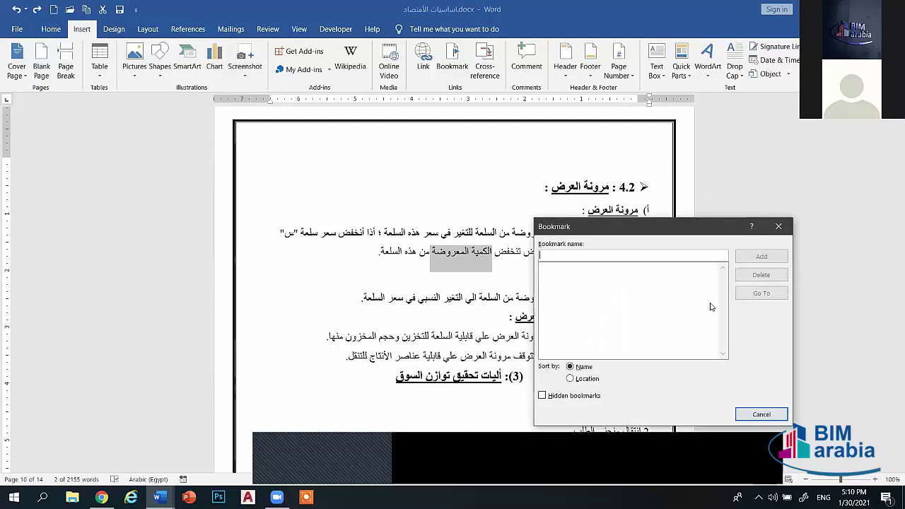
{"action": "type", "text": "ba"}
{"action": "key", "text": "BackSpace"}
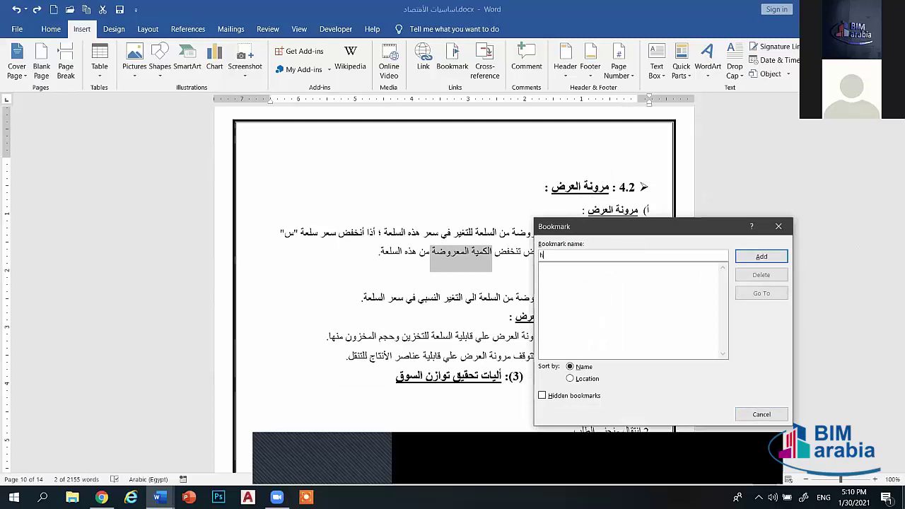
{"action": "key", "text": "BackSpace"}
{"action": "key", "text": "alt+shift"}
{"action": "type", "text": "ا"}
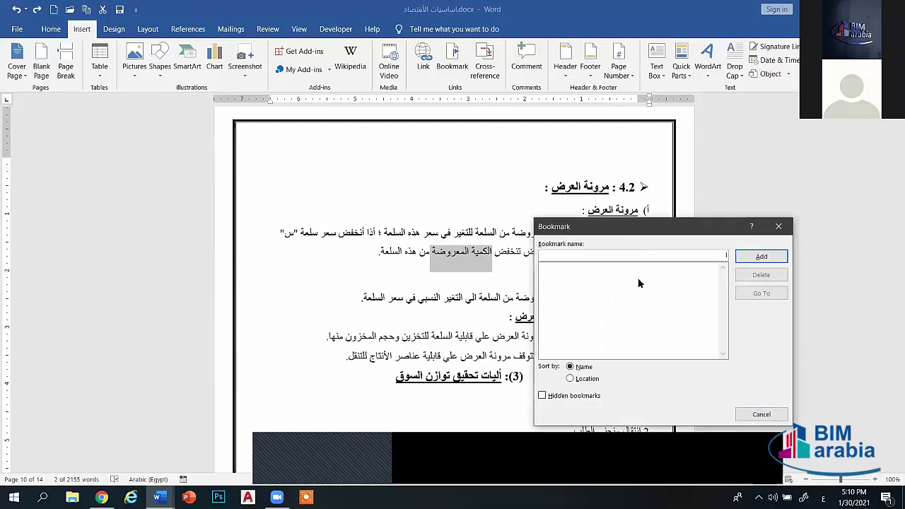
{"action": "type", "text": "ل"}
{"action": "type", "text": "كمية"}
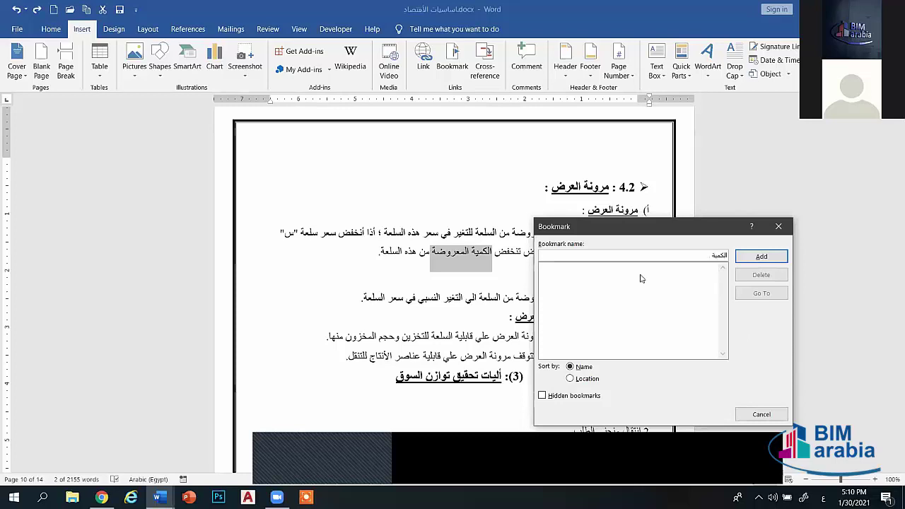
{"action": "left_click_drag", "start_coordinate": [639, 224], "coordinate": [527, 200]}
{"action": "left_click", "coordinate": [649, 232]}
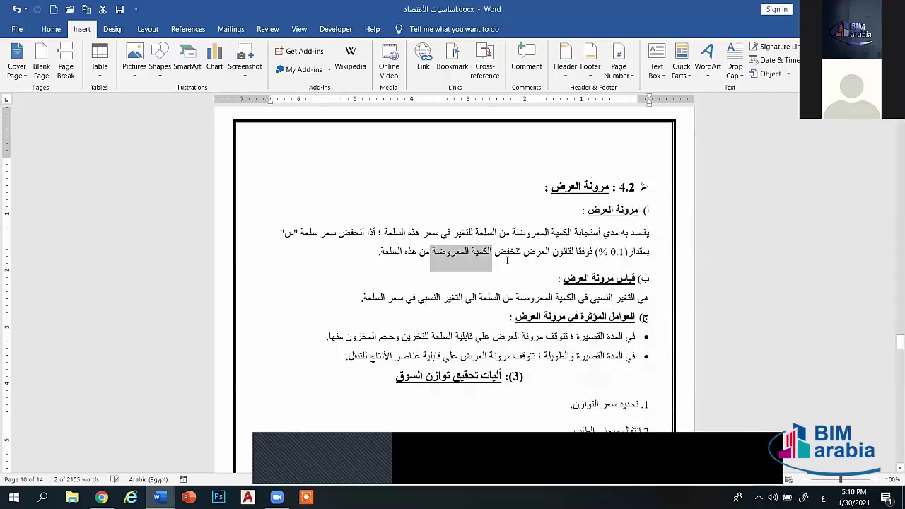
{"action": "left_click", "coordinate": [450, 253]}
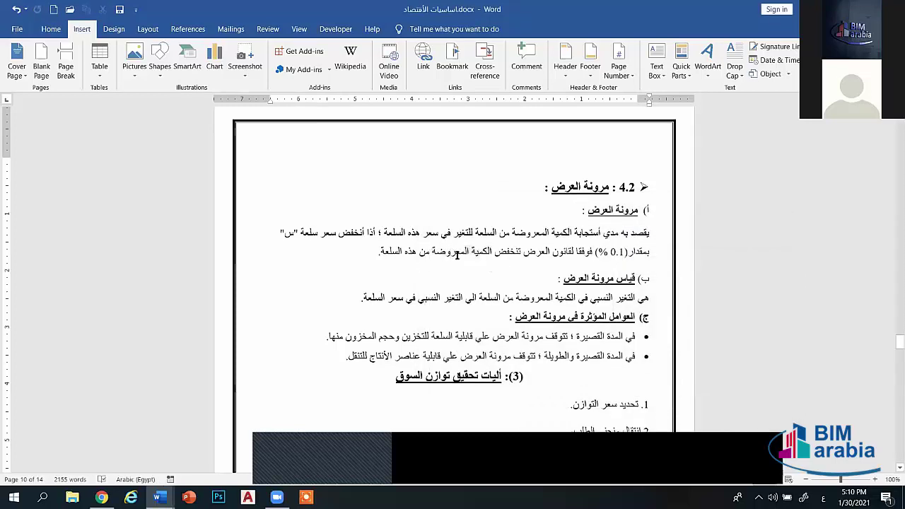
- Select الكمية المعروضة and check the Bookmark dialog, closing it without changes
{"action": "left_click_drag", "start_coordinate": [456, 255], "coordinate": [486, 259]}
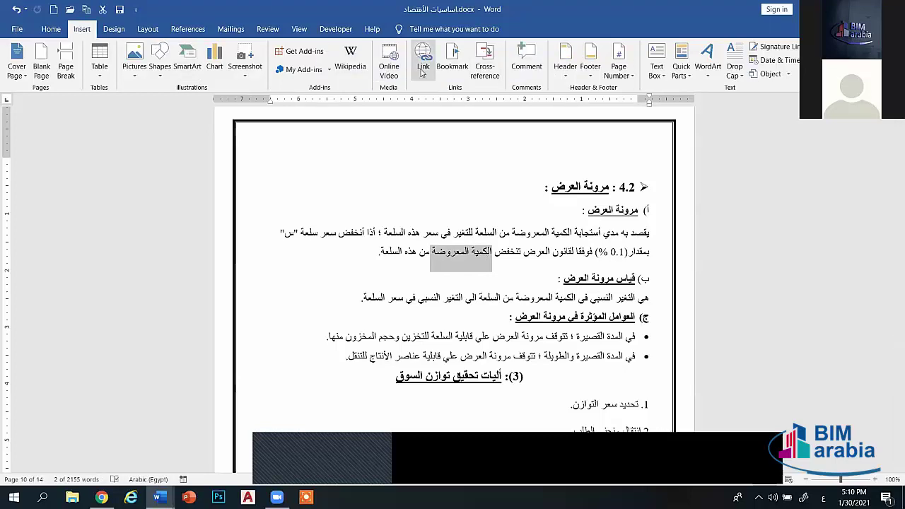
{"action": "left_click", "coordinate": [453, 62]}
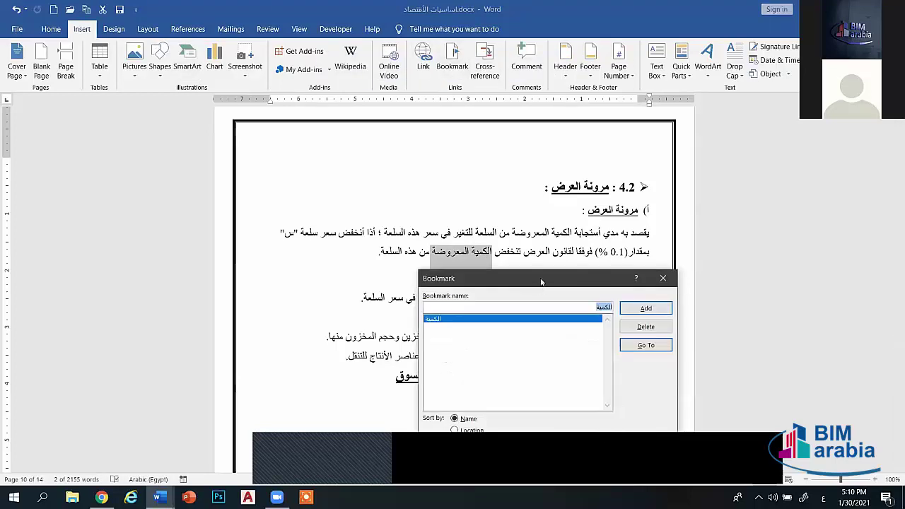
{"action": "left_click_drag", "start_coordinate": [540, 282], "coordinate": [511, 220]}
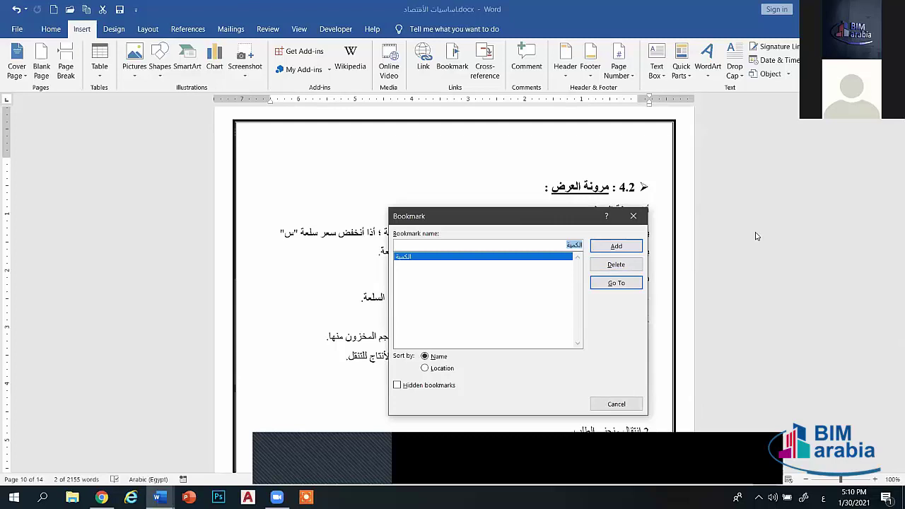
{"action": "left_click_drag", "start_coordinate": [537, 212], "coordinate": [685, 196]}
{"action": "left_click", "coordinate": [782, 200]}
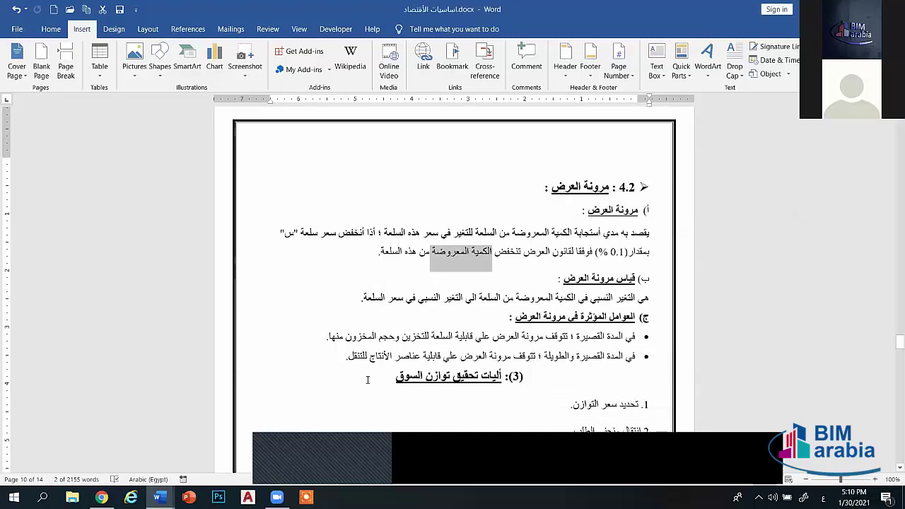
- Bookmark the phrase عناصر الأنتاج under the name الانتاج
{"action": "left_click_drag", "start_coordinate": [369, 358], "coordinate": [421, 358]}
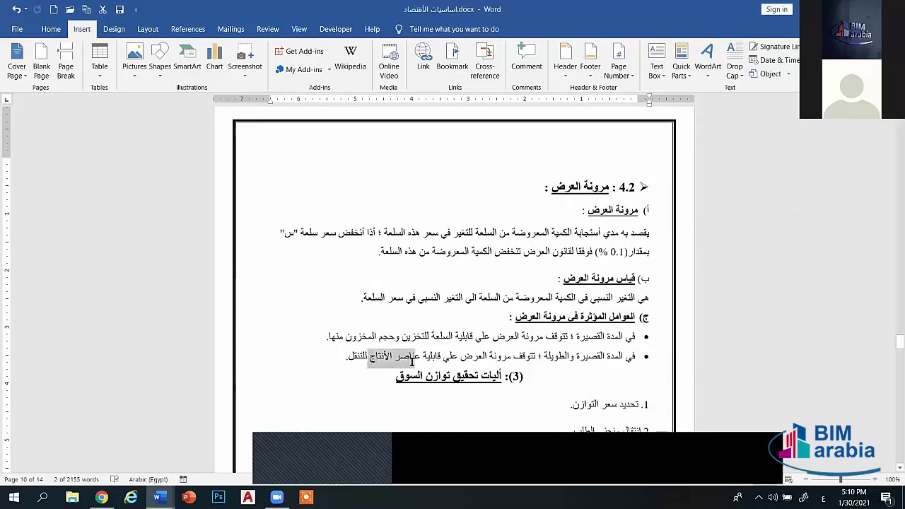
{"action": "left_click", "coordinate": [452, 60]}
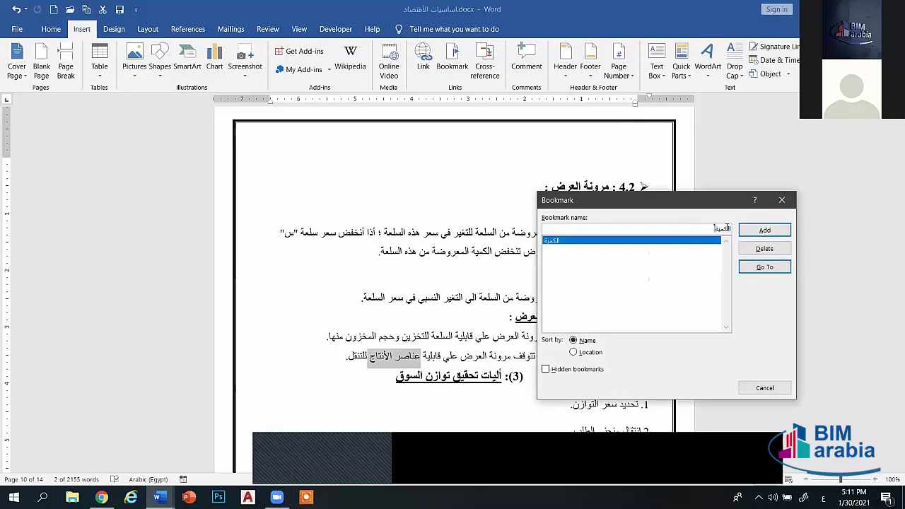
{"action": "type", "text": "ال"}
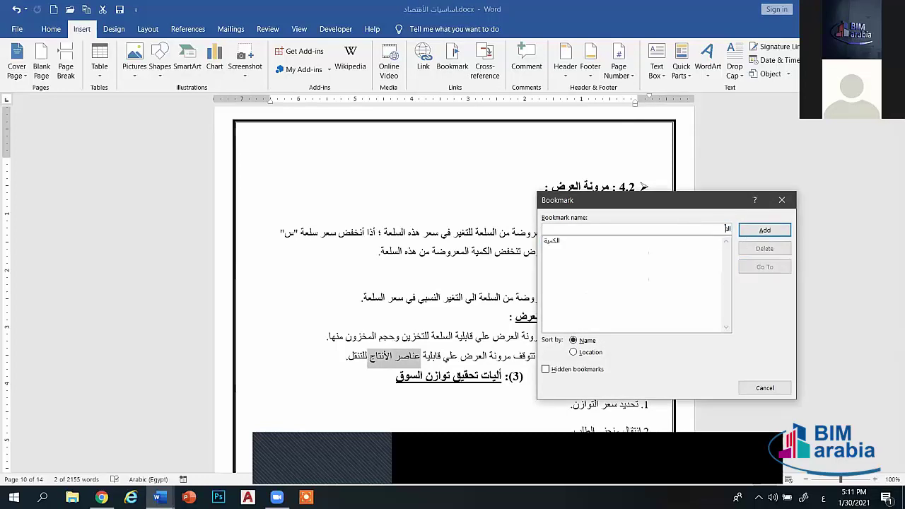
{"action": "type", "text": "انتاج"}
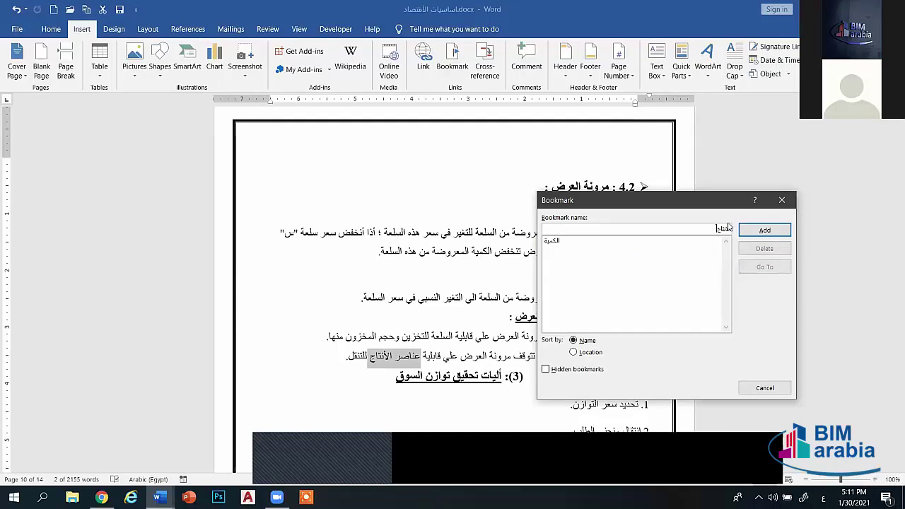
{"action": "left_click", "coordinate": [764, 229]}
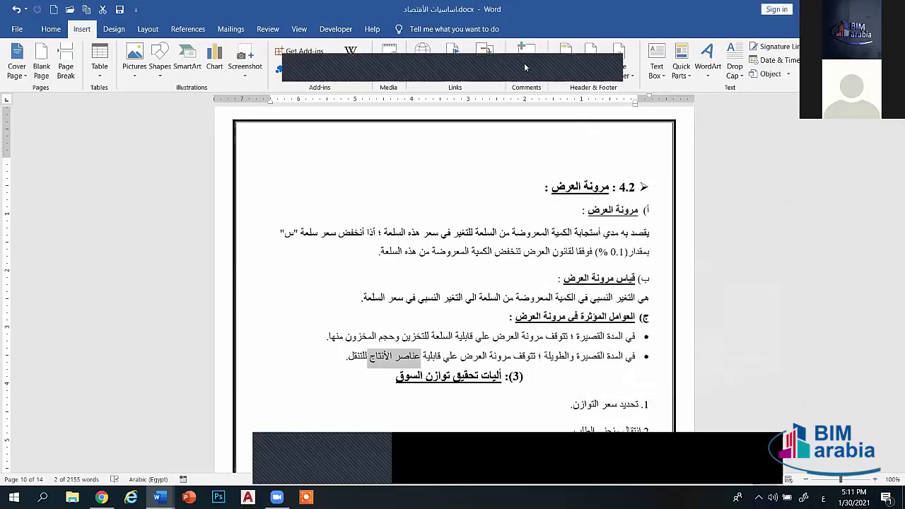
{"action": "left_click", "coordinate": [388, 337]}
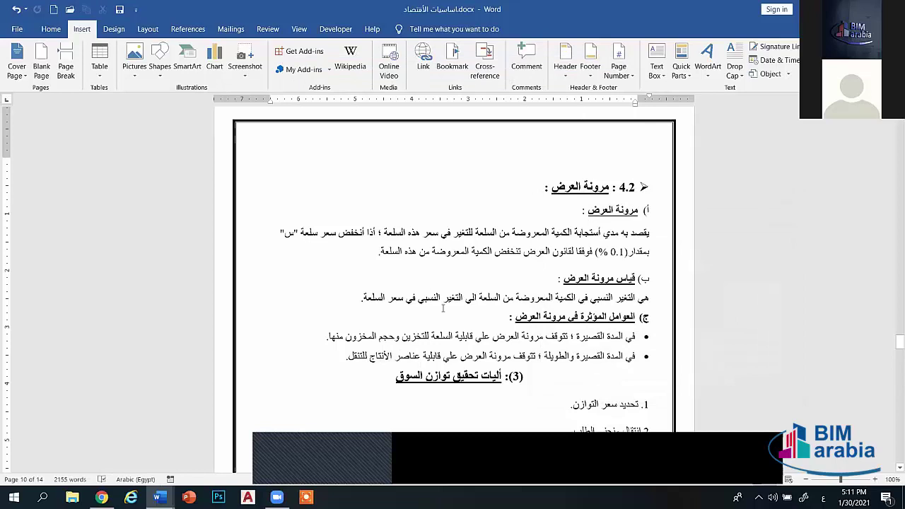
- Jump to the الانتاج and الكمية bookmarks via Go To, then delete the selected phrase
{"action": "left_click", "coordinate": [452, 60]}
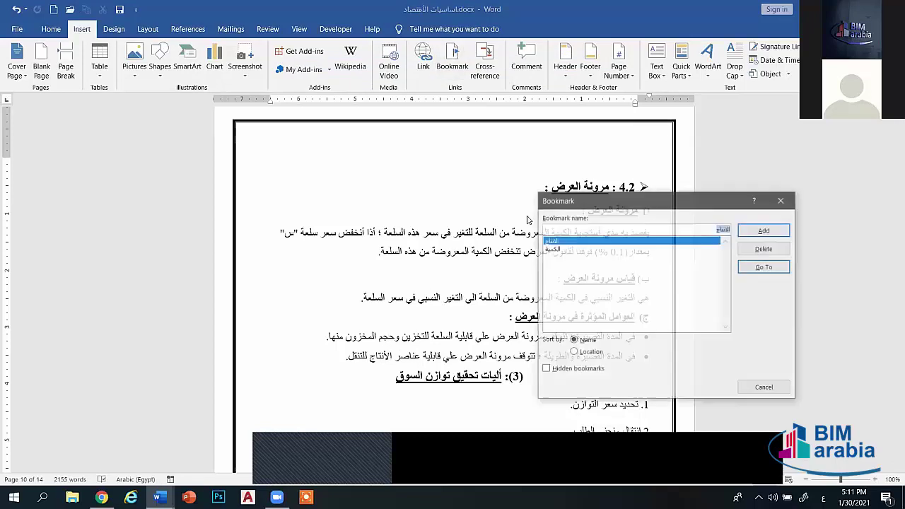
{"action": "left_click", "coordinate": [563, 249]}
{"action": "left_click", "coordinate": [558, 241]}
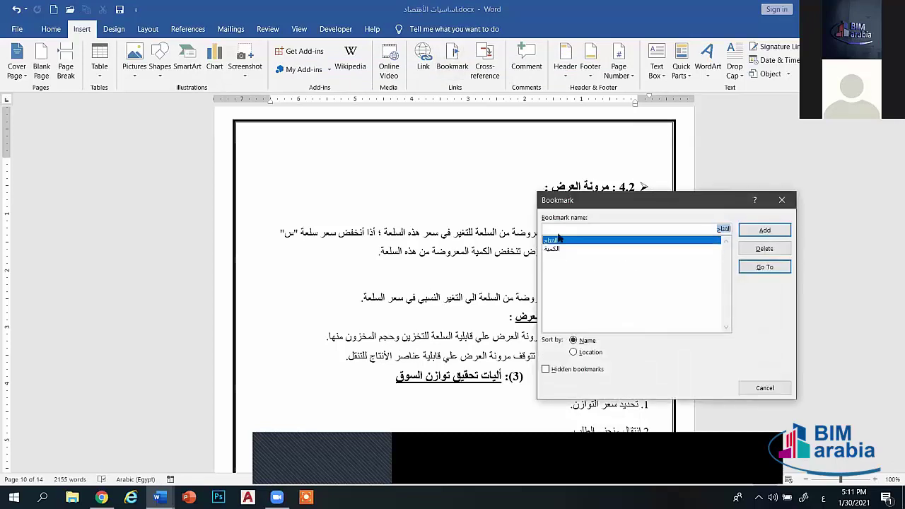
{"action": "left_click_drag", "start_coordinate": [598, 203], "coordinate": [648, 92]}
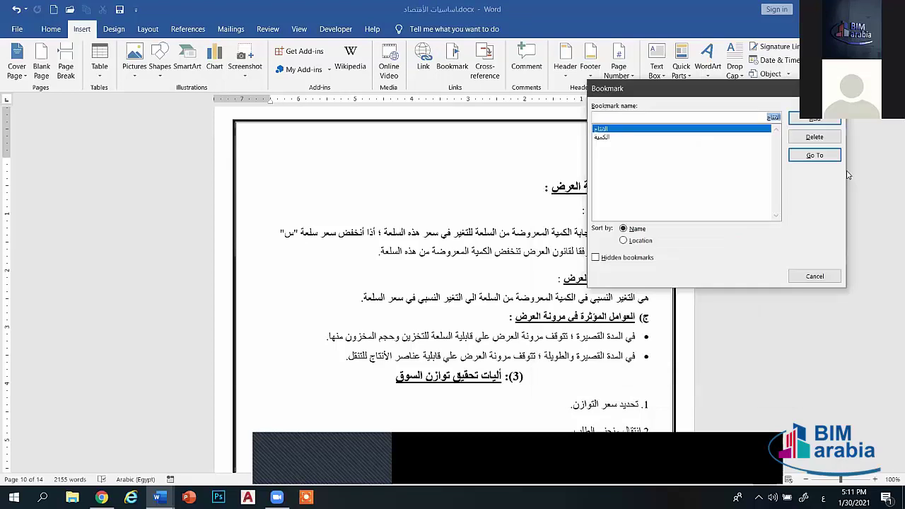
{"action": "left_click", "coordinate": [815, 157]}
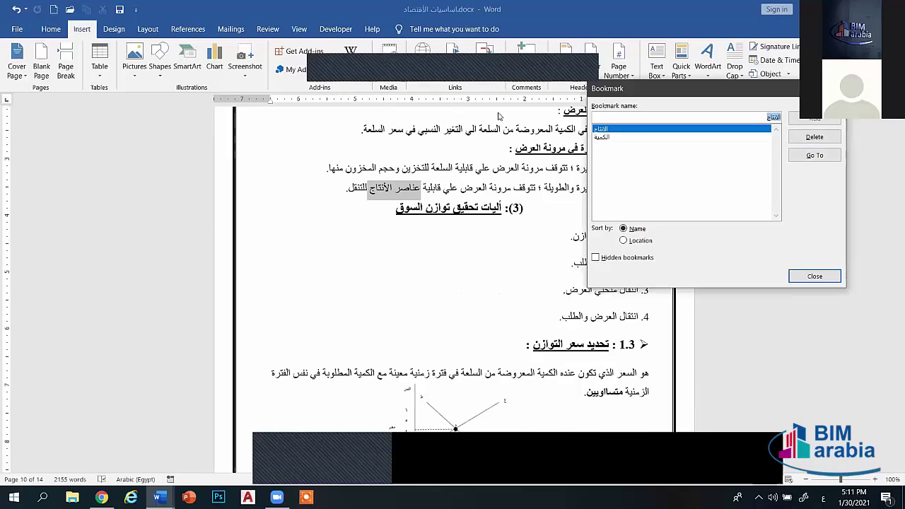
{"action": "left_click", "coordinate": [602, 137]}
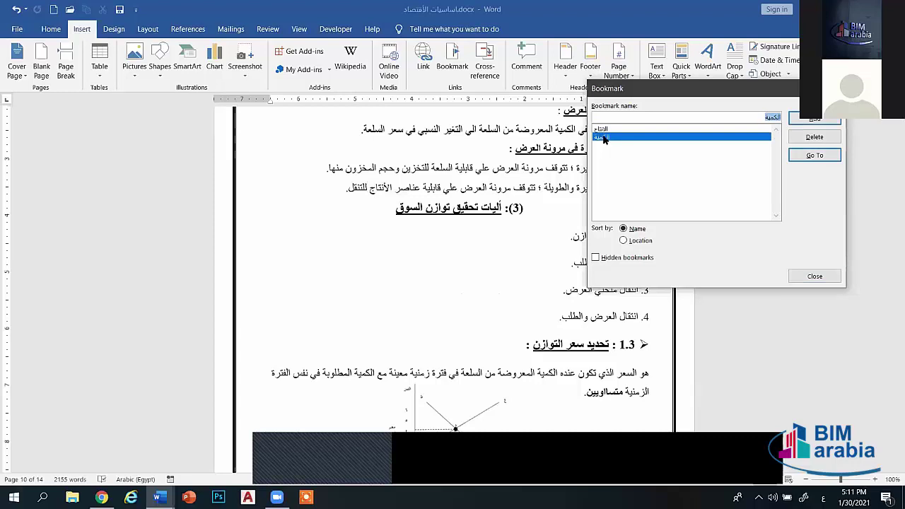
{"action": "left_click", "coordinate": [820, 155]}
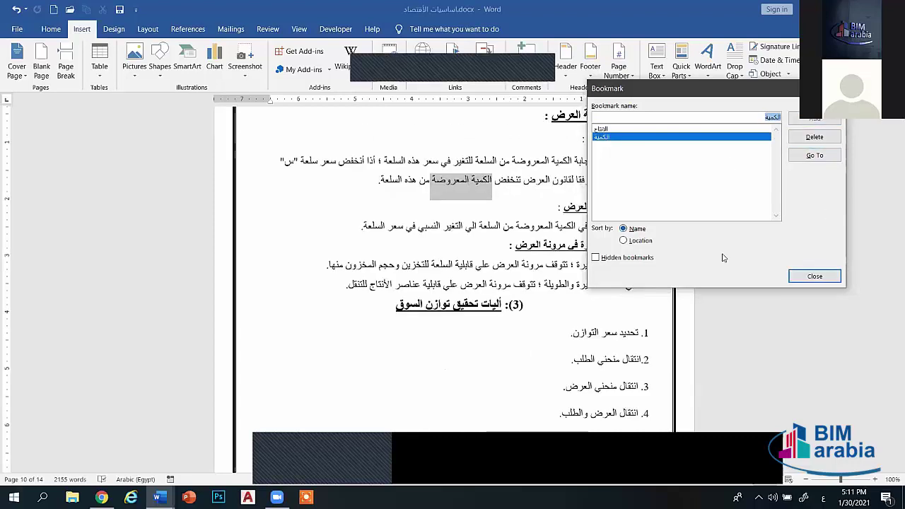
{"action": "key", "text": "Escape"}
{"action": "key", "text": "Delete"}
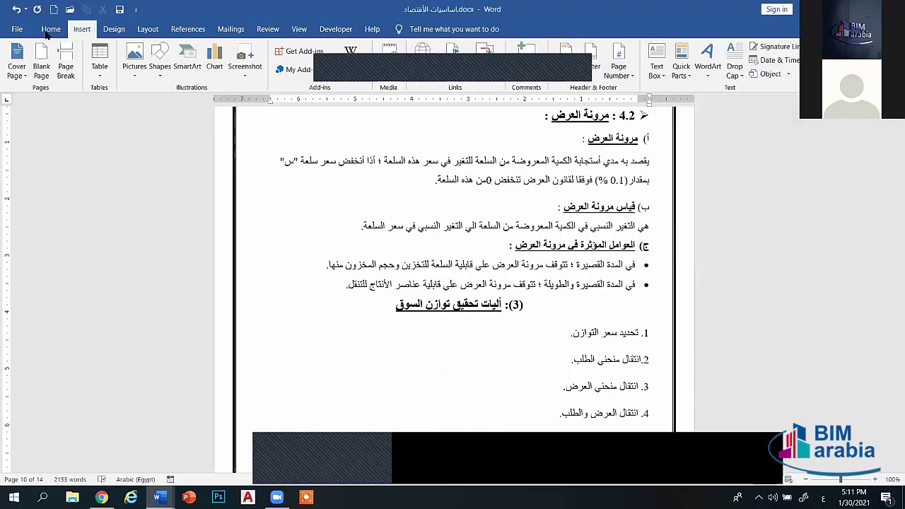
- Use Find > Go To to jump to the الانتاج bookmark, selecting عناصر الأنتاج
{"action": "left_click", "coordinate": [50, 29]}
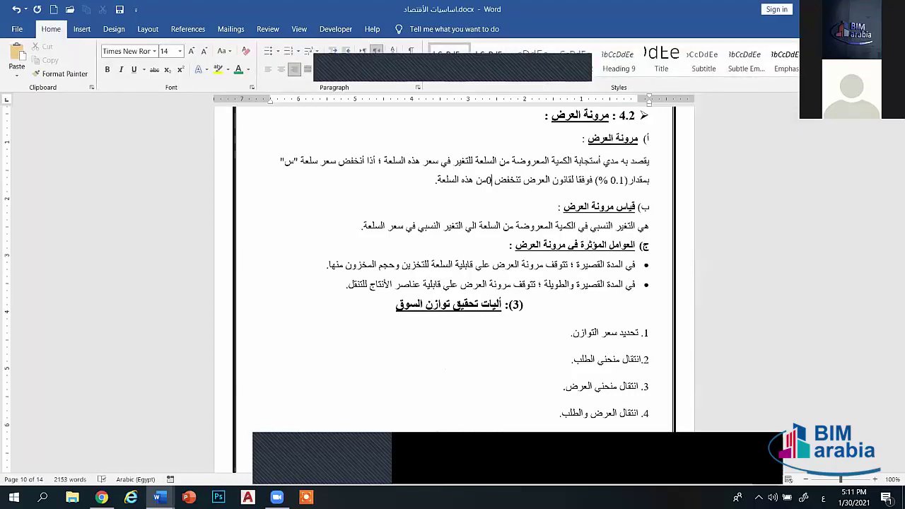
{"action": "left_click", "coordinate": [831, 91]}
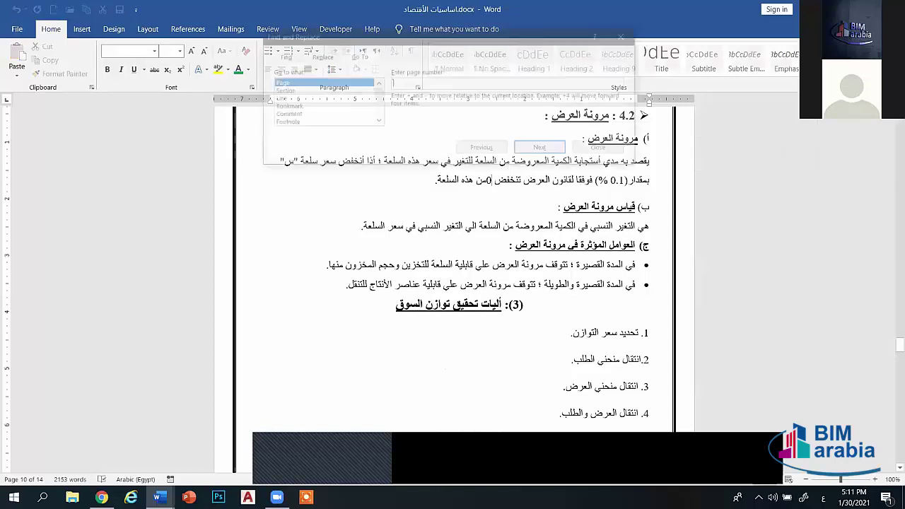
{"action": "left_click_drag", "start_coordinate": [407, 41], "coordinate": [556, 131]}
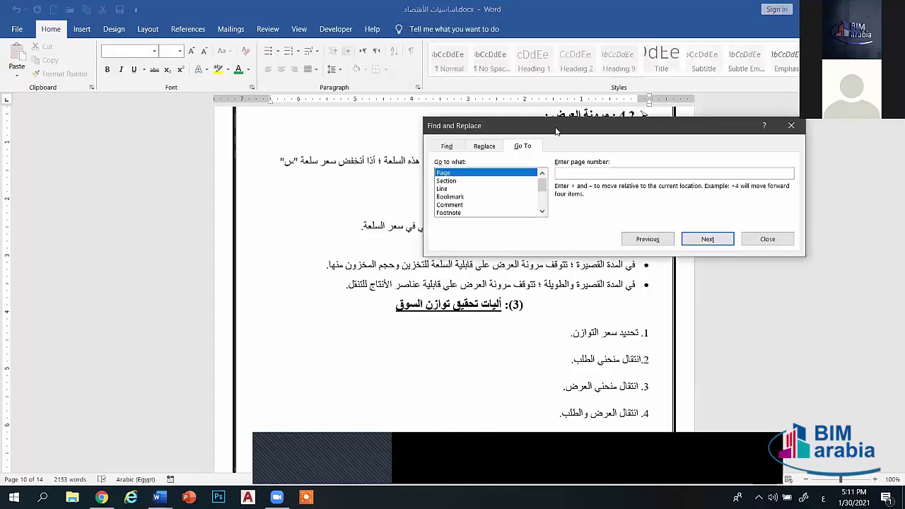
{"action": "left_click", "coordinate": [452, 198]}
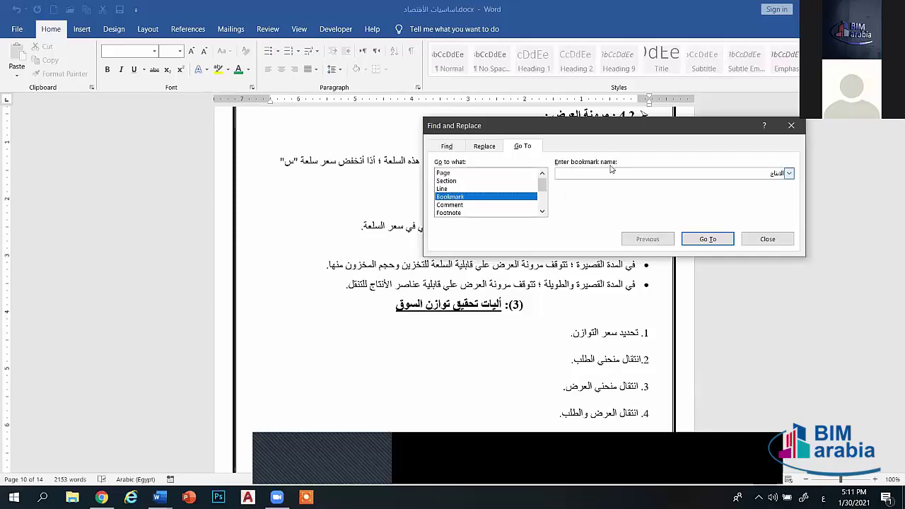
{"action": "left_click", "coordinate": [788, 174]}
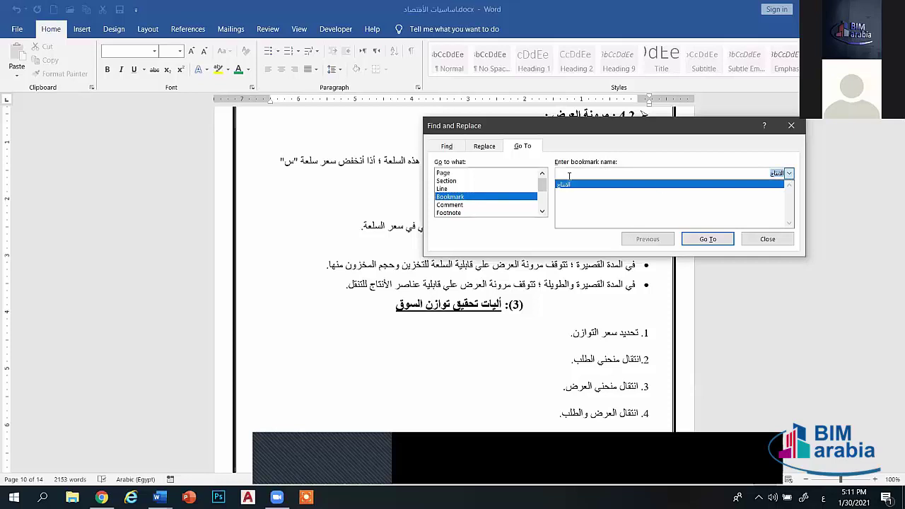
{"action": "left_click", "coordinate": [626, 186]}
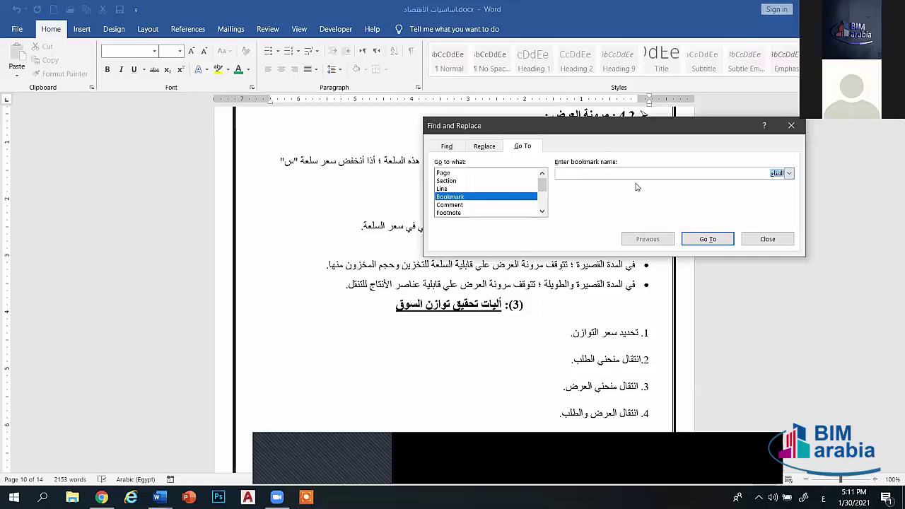
{"action": "left_click", "coordinate": [670, 172]}
{"action": "left_click", "coordinate": [789, 174]}
{"action": "left_click", "coordinate": [789, 174]}
{"action": "left_click", "coordinate": [790, 174]}
{"action": "left_click", "coordinate": [777, 184]}
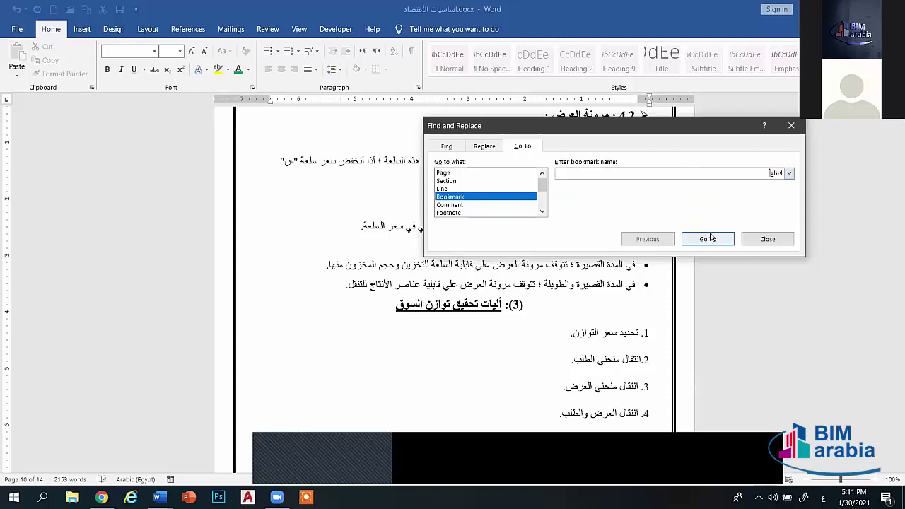
{"action": "left_click", "coordinate": [707, 239]}
- Review the bookmark name list once more, then close the Go To window
{"action": "left_click", "coordinate": [789, 173]}
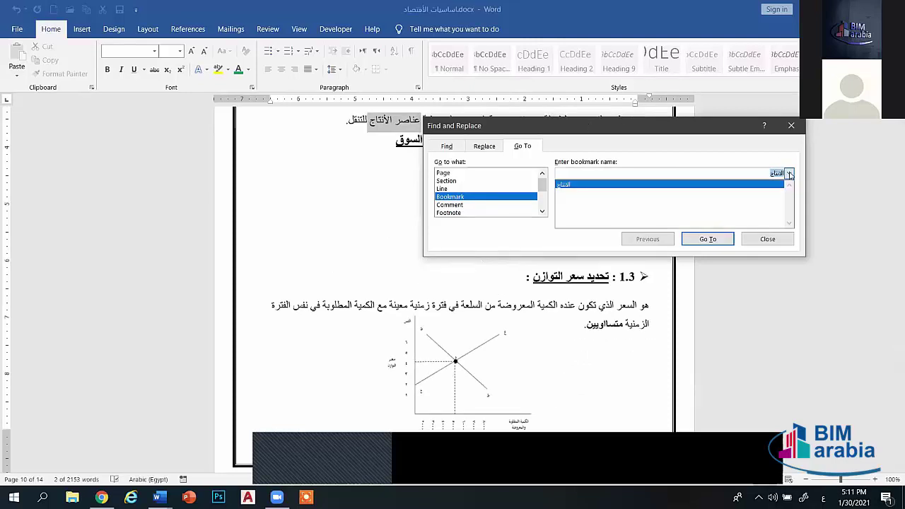
{"action": "left_click", "coordinate": [790, 174]}
{"action": "left_click", "coordinate": [449, 188]}
{"action": "left_click", "coordinate": [452, 196]}
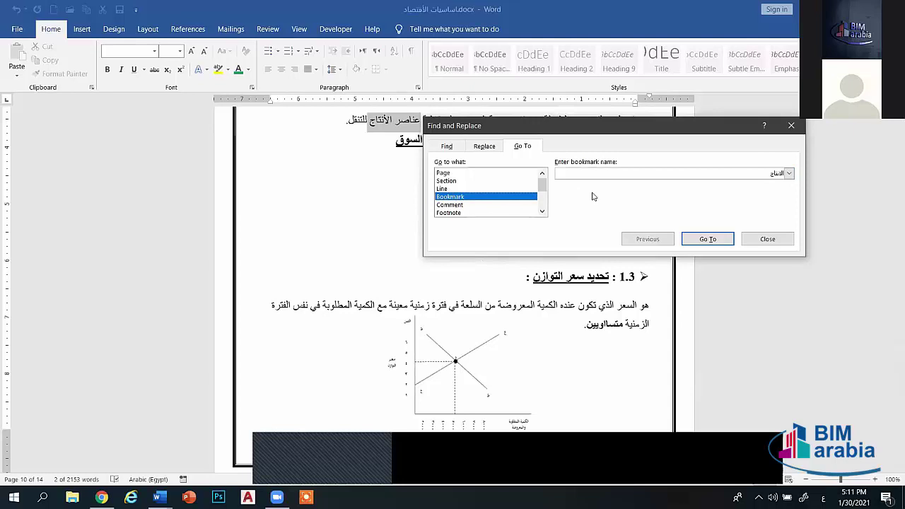
{"action": "left_click", "coordinate": [790, 174]}
{"action": "left_click", "coordinate": [790, 174]}
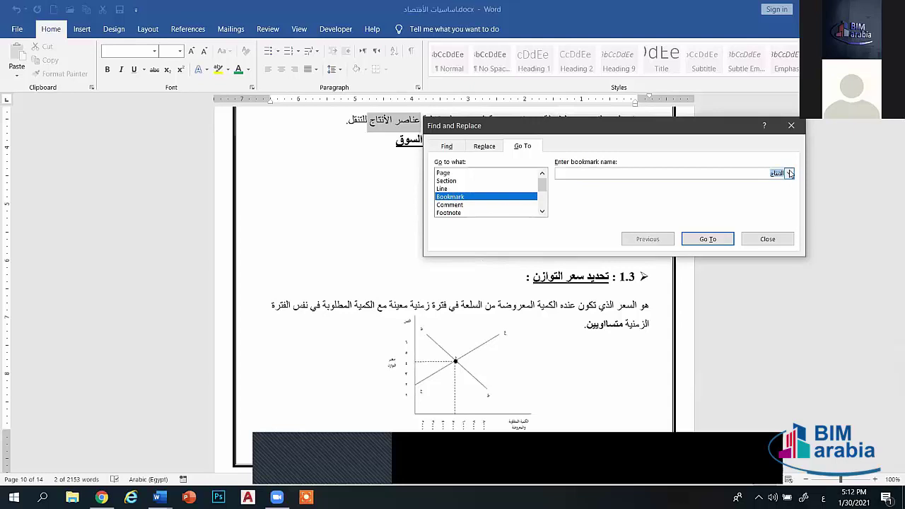
{"action": "left_click", "coordinate": [765, 239]}
- Reopen the Bookmark dialog to confirm only الانتاج is listed, then close it
{"action": "left_click", "coordinate": [81, 29]}
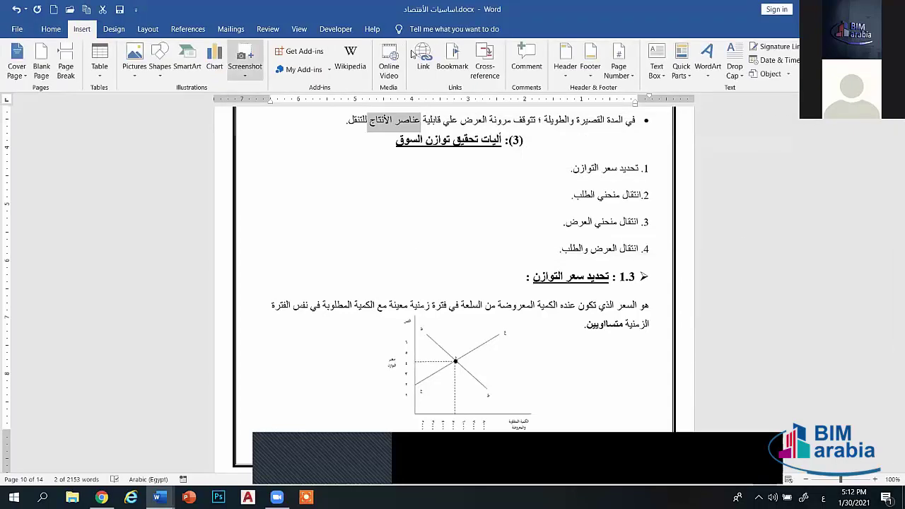
{"action": "left_click", "coordinate": [452, 65]}
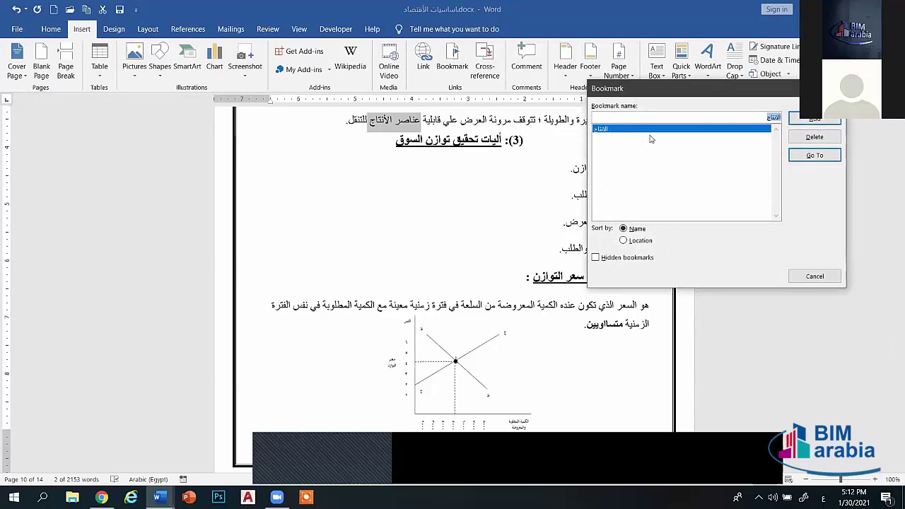
{"action": "key", "text": "Escape"}
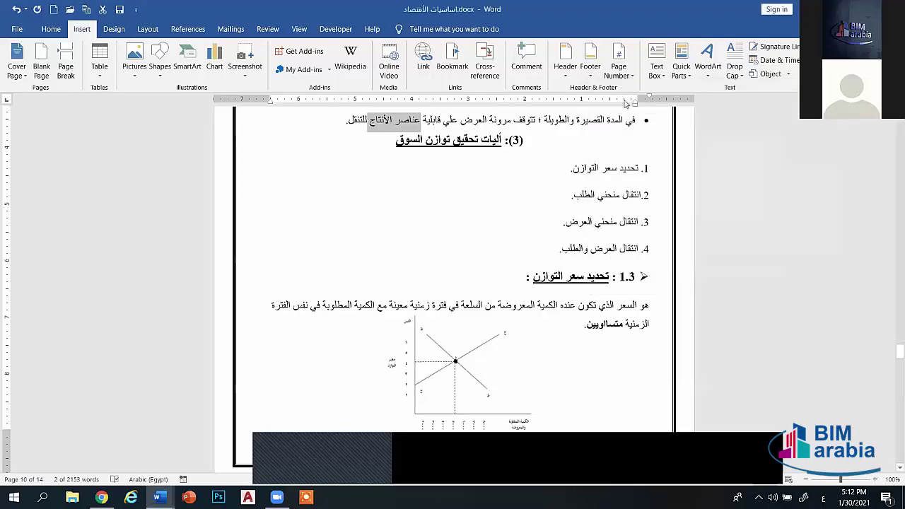
{"action": "scroll", "coordinate": [509, 201], "scroll_direction": "up", "scroll_amount": 3}
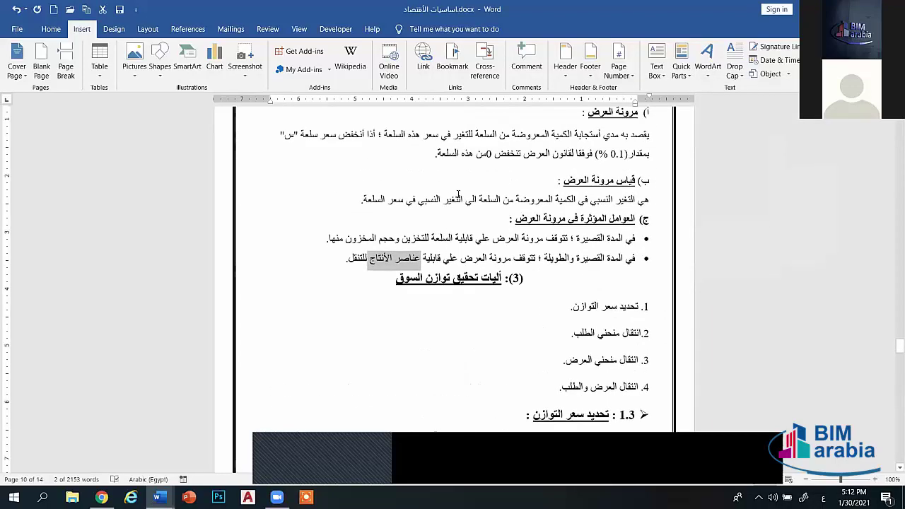
{"action": "scroll", "coordinate": [478, 189], "scroll_direction": "up", "scroll_amount": 3}
{"action": "scroll", "coordinate": [367, 309], "scroll_direction": "up", "scroll_amount": 1}
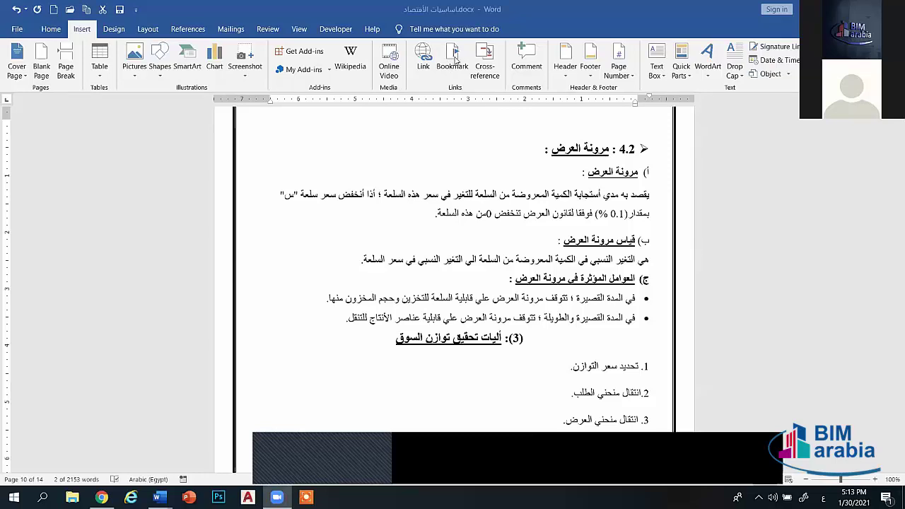
- Go to the الانتاج bookmark, highlighting عناصر الأنتاج, and close the Bookmark dialog
{"action": "left_click", "coordinate": [452, 60]}
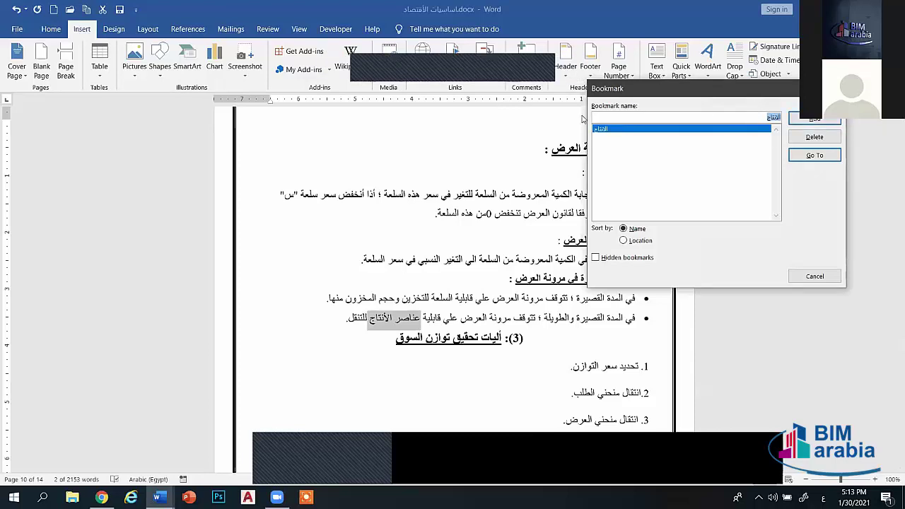
{"action": "left_click", "coordinate": [433, 213]}
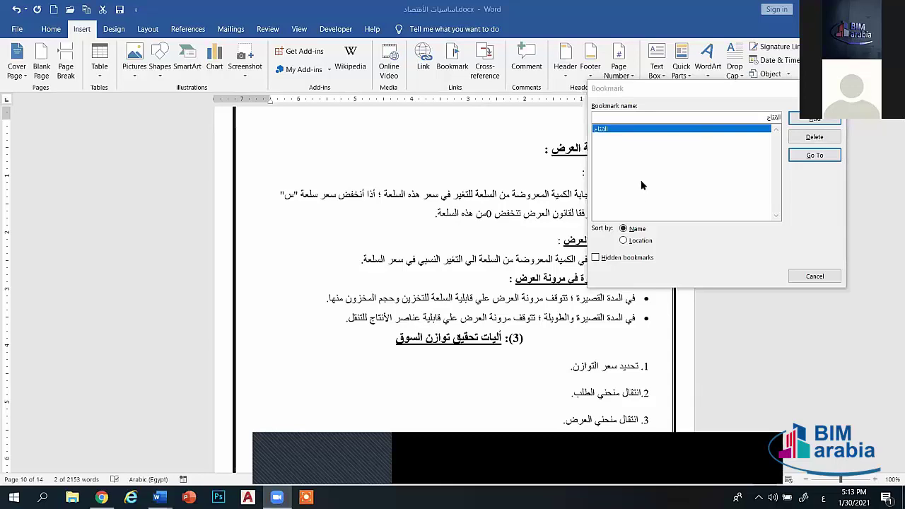
{"action": "left_click", "coordinate": [618, 132]}
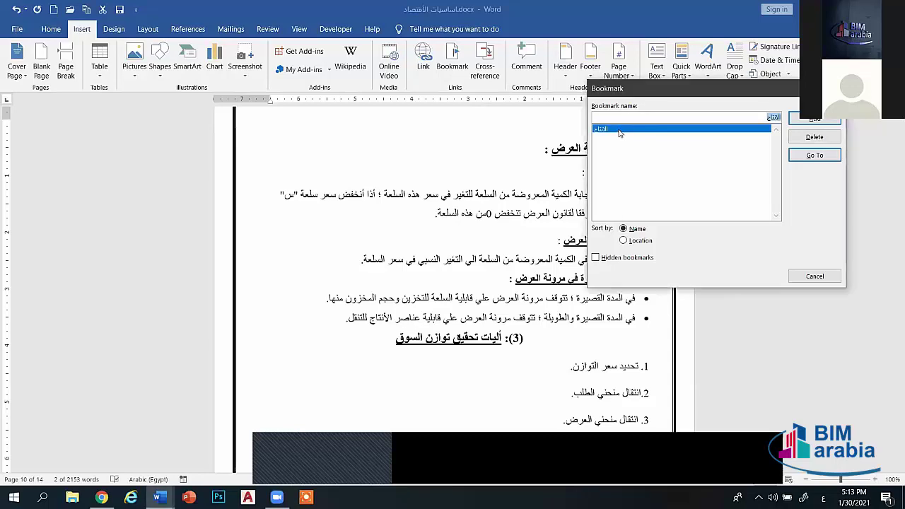
{"action": "left_click_drag", "start_coordinate": [656, 88], "coordinate": [635, 75]}
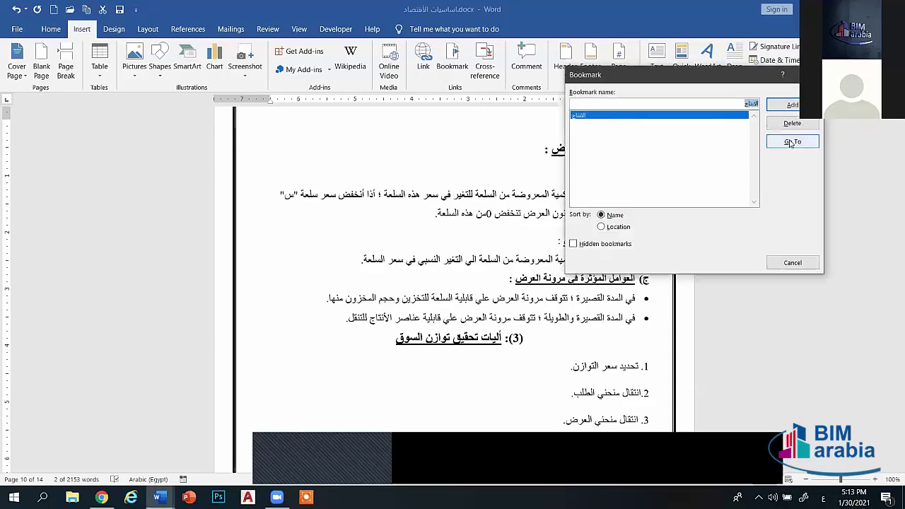
{"action": "left_click", "coordinate": [790, 143]}
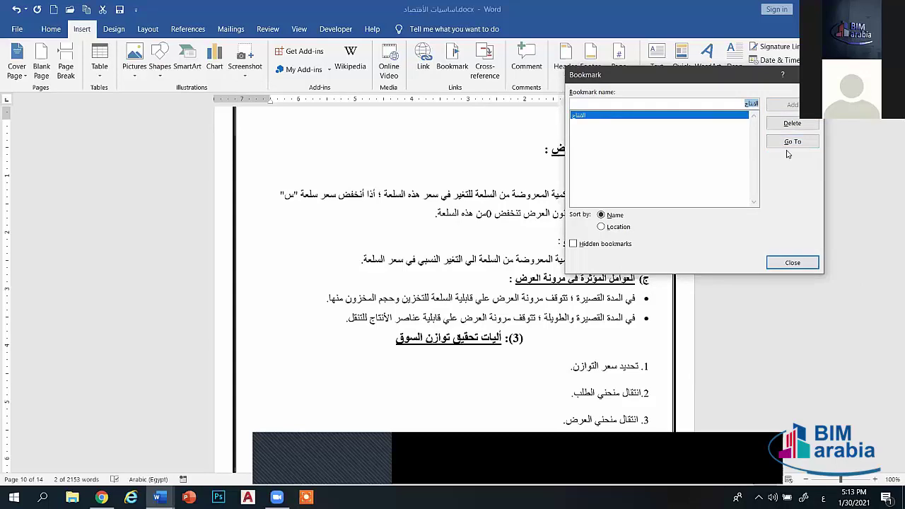
{"action": "left_click", "coordinate": [792, 262]}
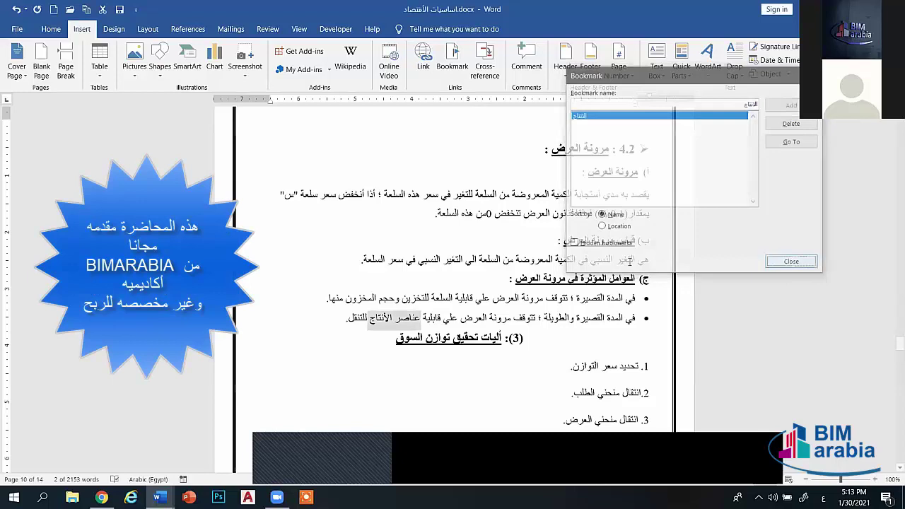
- From the first paragraph of section 4.2, jump to the الانتاج bookmark again
{"action": "left_click", "coordinate": [436, 298]}
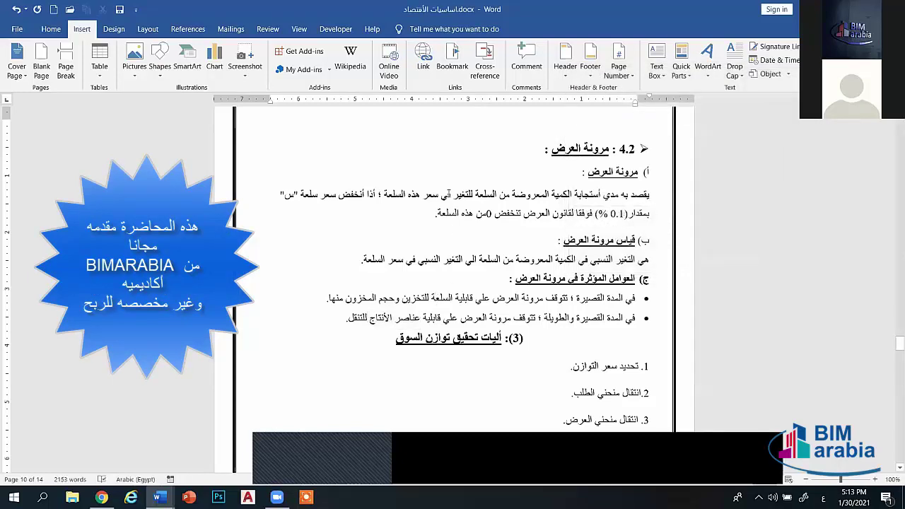
{"action": "left_click", "coordinate": [468, 193]}
{"action": "left_click", "coordinate": [452, 62]}
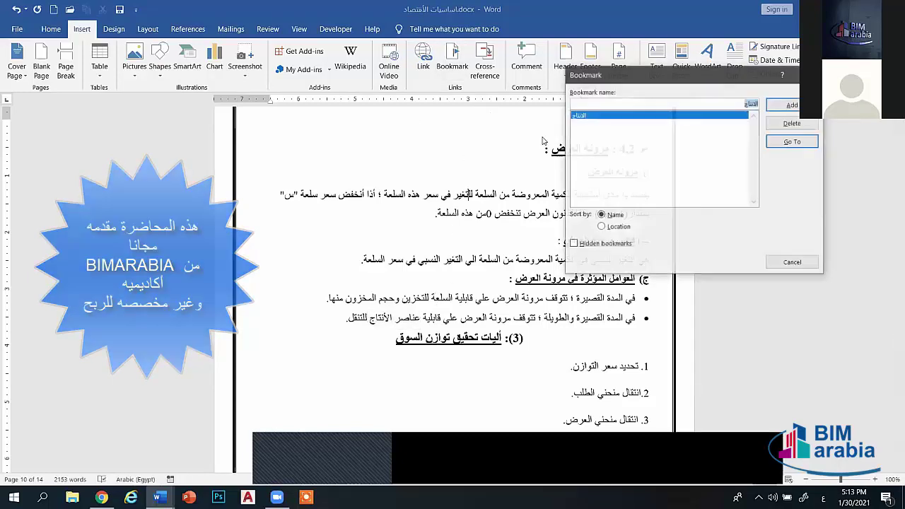
{"action": "left_click", "coordinate": [806, 144]}
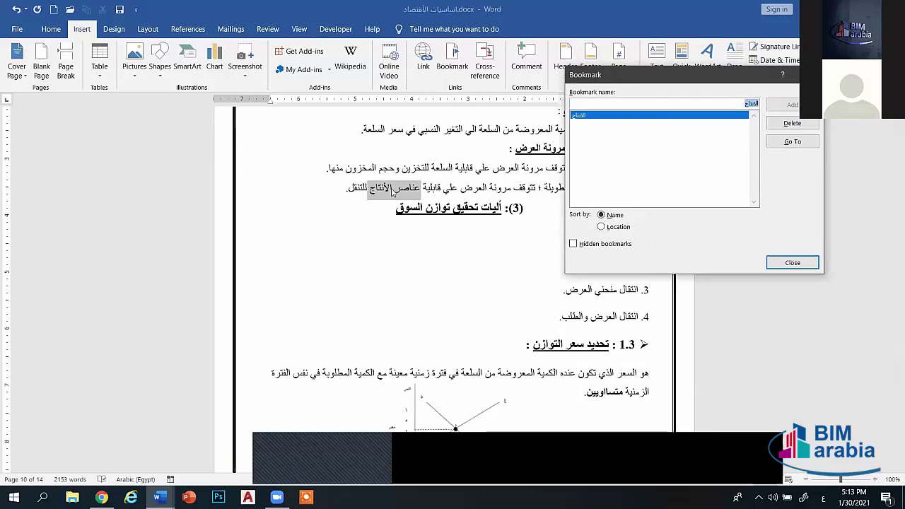
{"action": "left_click", "coordinate": [793, 262]}
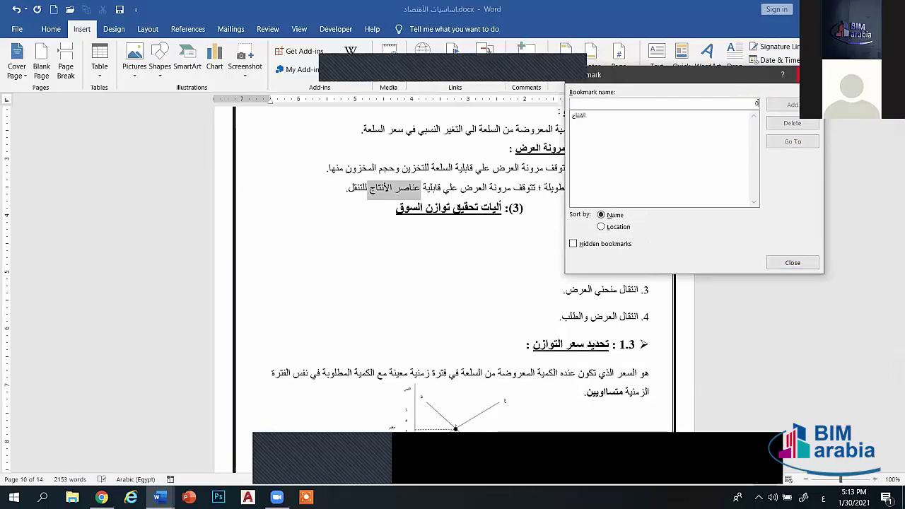
{"action": "left_click", "coordinate": [55, 30]}
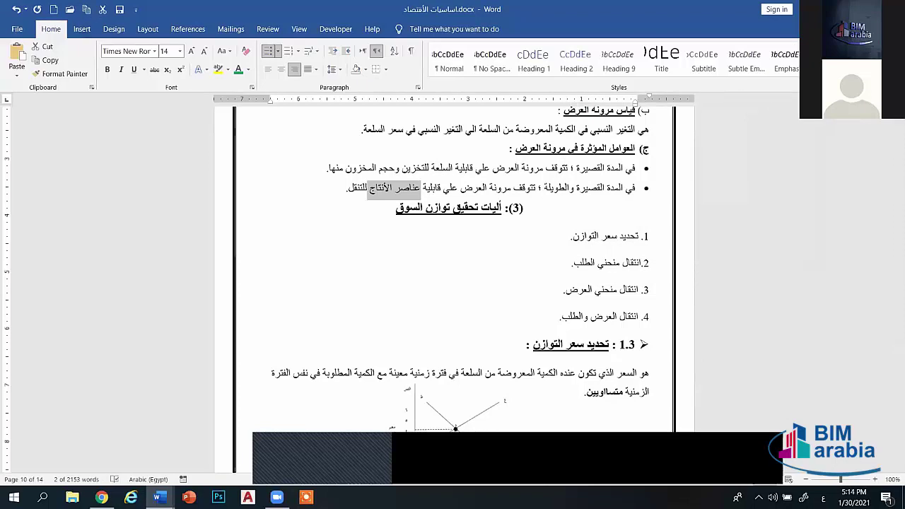
{"action": "key", "text": "ctrl+g"}
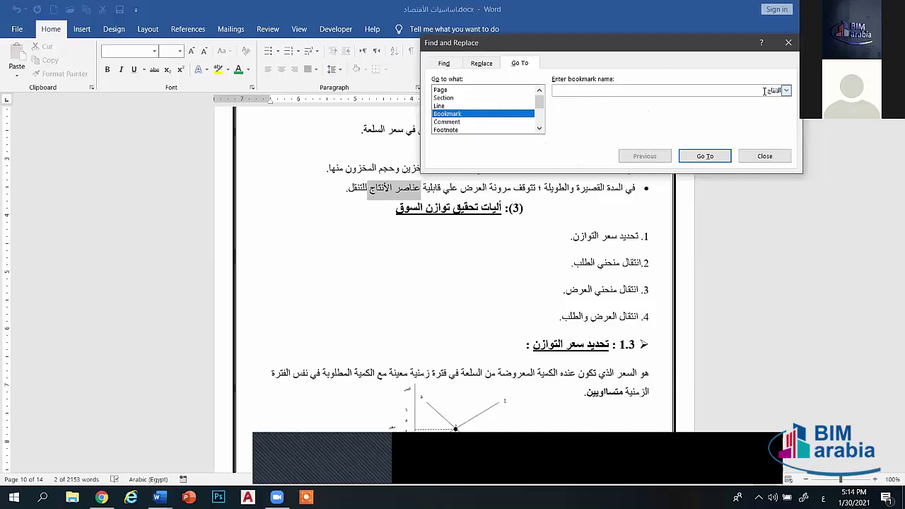
{"action": "left_click", "coordinate": [785, 91]}
{"action": "left_click", "coordinate": [745, 91]}
{"action": "key", "text": "BackSpace"}
{"action": "left_click", "coordinate": [785, 91]}
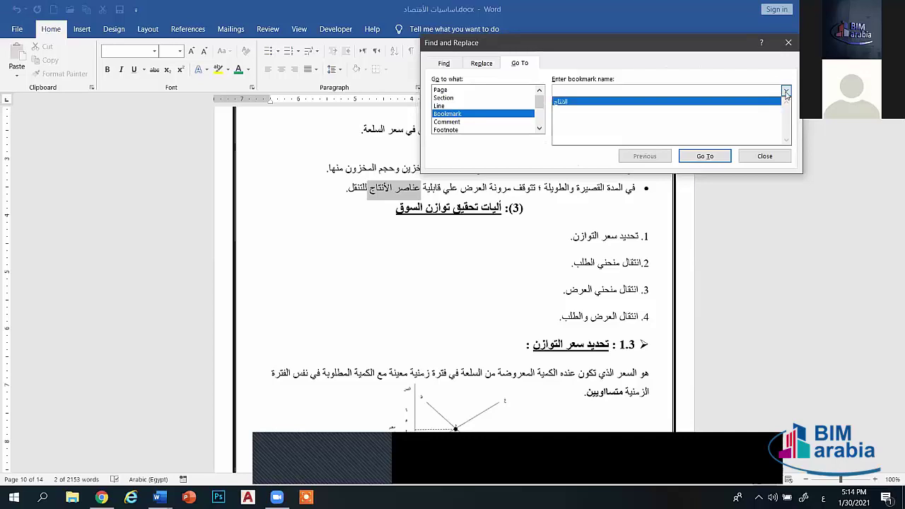
{"action": "left_click", "coordinate": [627, 100]}
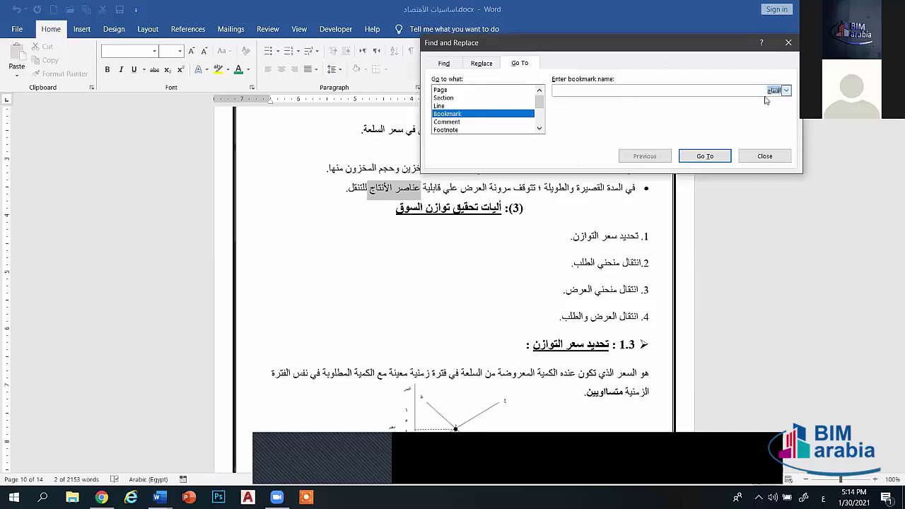
{"action": "left_click", "coordinate": [785, 91]}
{"action": "left_click", "coordinate": [785, 92]}
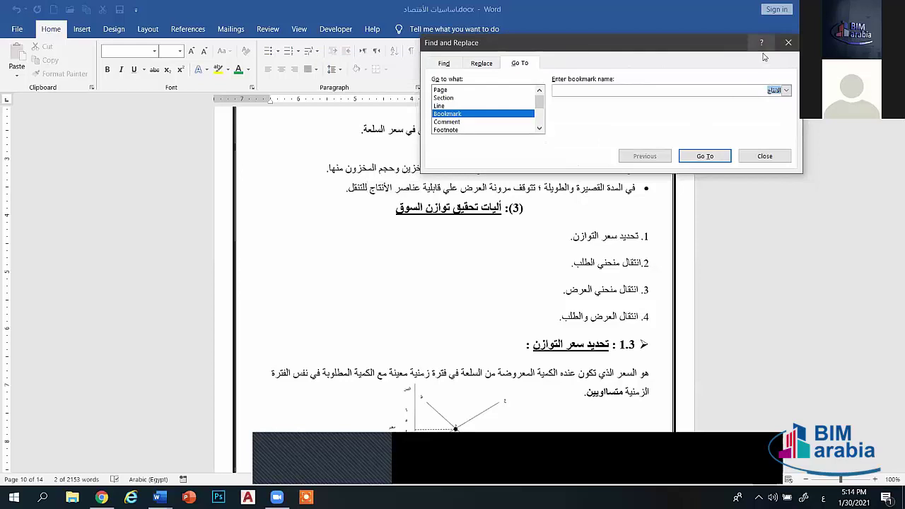
{"action": "left_click", "coordinate": [789, 43]}
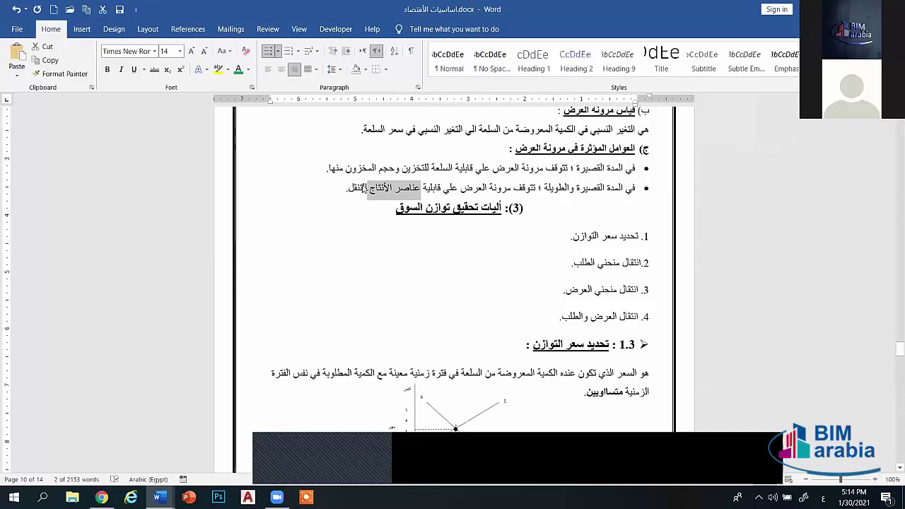
- Add اذهب الي after the مرونة العرض sub-heading and delete the stray 0s in المعروضة and before من
{"action": "left_click", "coordinate": [89, 32]}
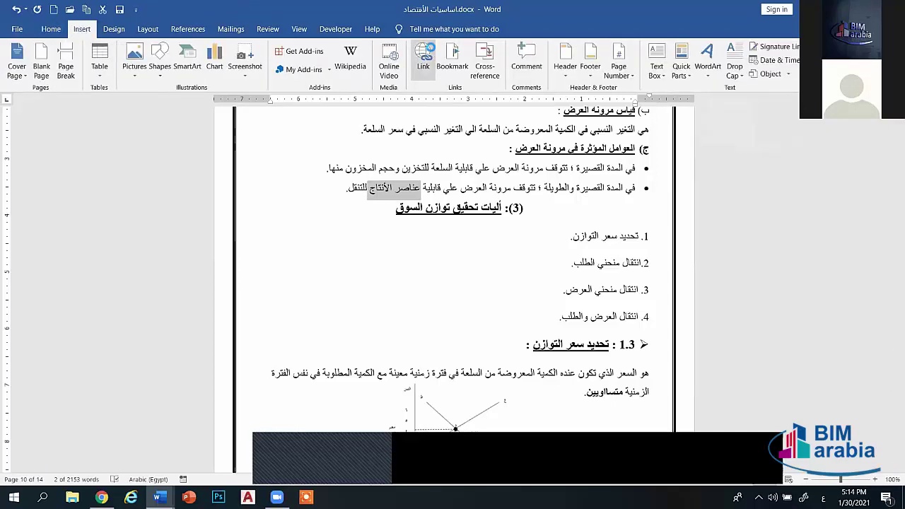
{"action": "left_click", "coordinate": [423, 57]}
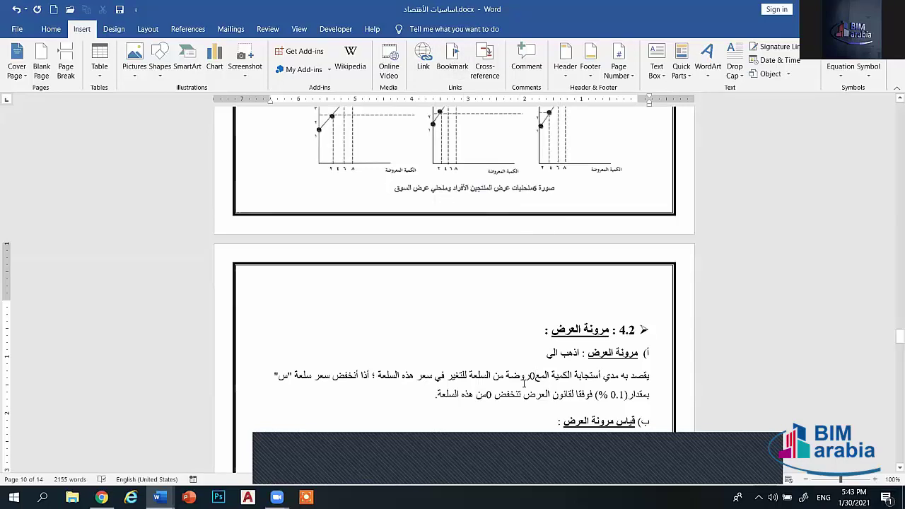
{"action": "key", "text": "BackSpace"}
{"action": "key", "text": "alt+shift"}
{"action": "scroll", "coordinate": [499, 374], "scroll_direction": "down", "scroll_amount": 1}
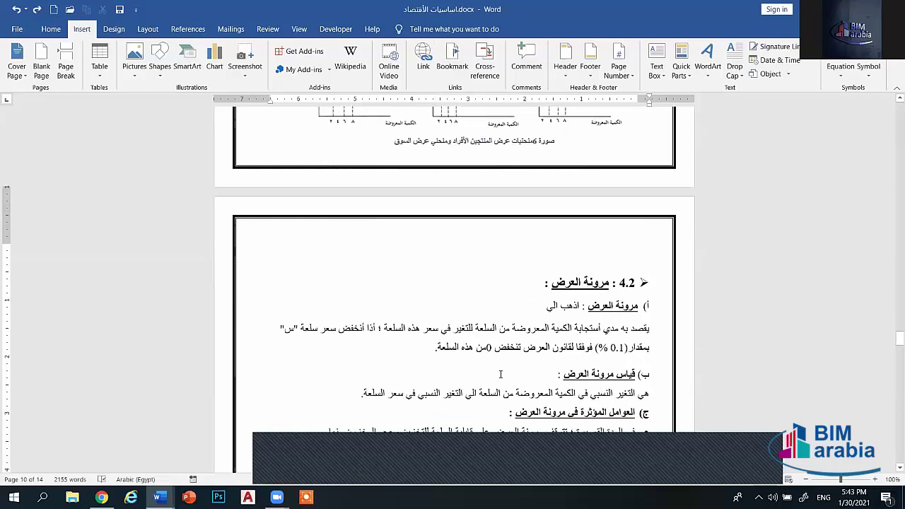
{"action": "left_click_drag", "start_coordinate": [493, 339], "coordinate": [534, 319]}
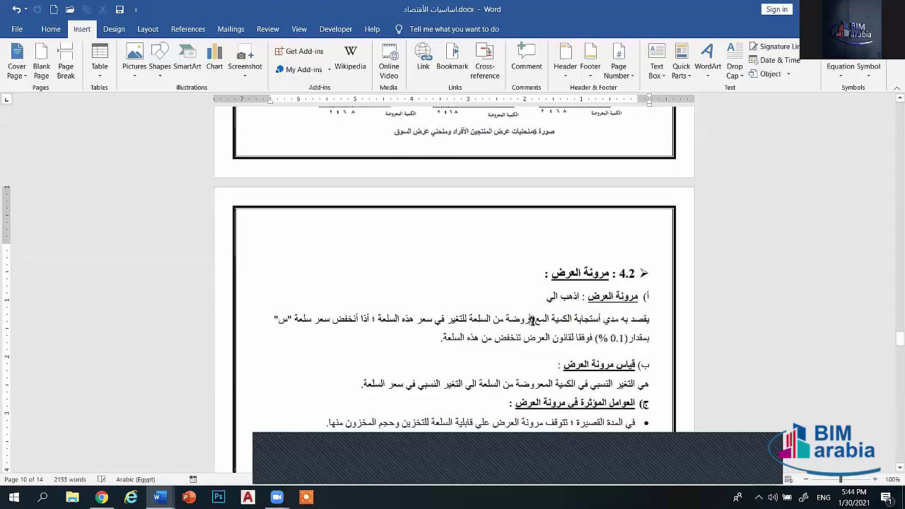
{"action": "key", "text": "BackSpace"}
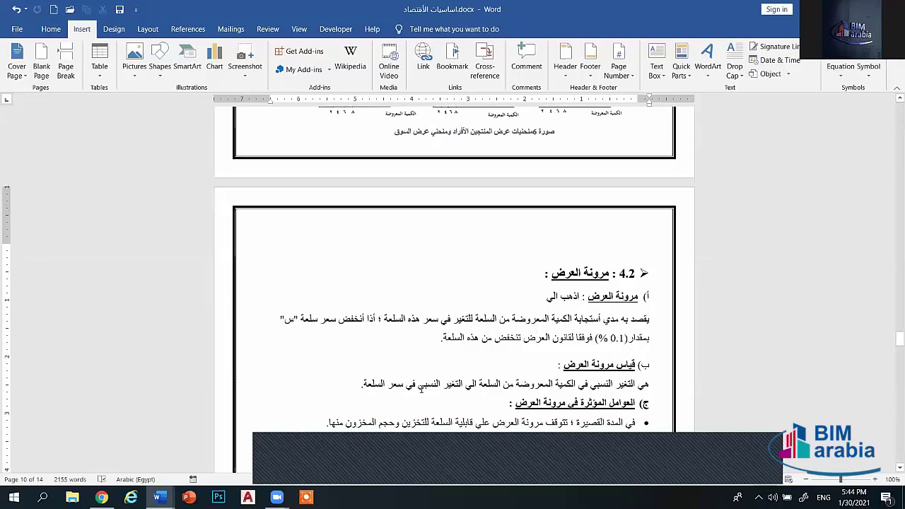
{"action": "scroll", "coordinate": [421, 387], "scroll_direction": "down", "scroll_amount": 2}
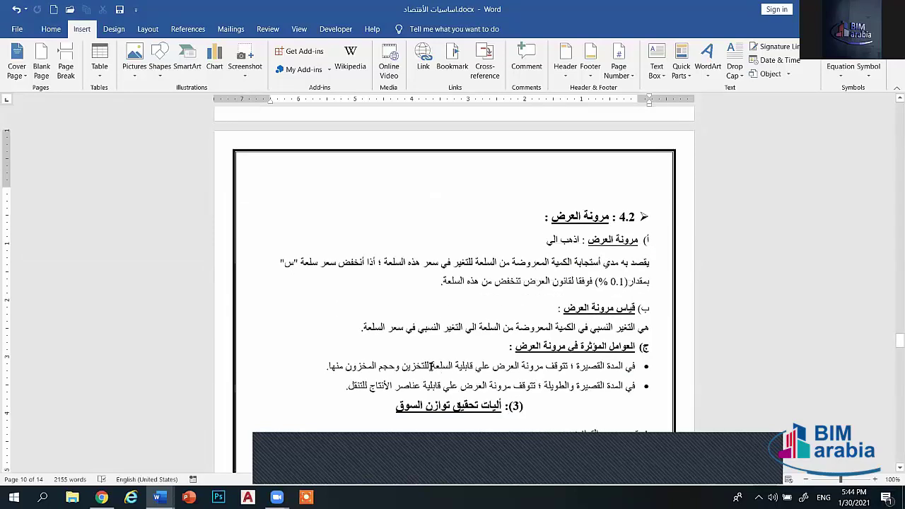
- Bookmark the phrase قابلية السلعة in the first bullet under the name السلعة
{"action": "left_click_drag", "start_coordinate": [431, 366], "coordinate": [472, 366]}
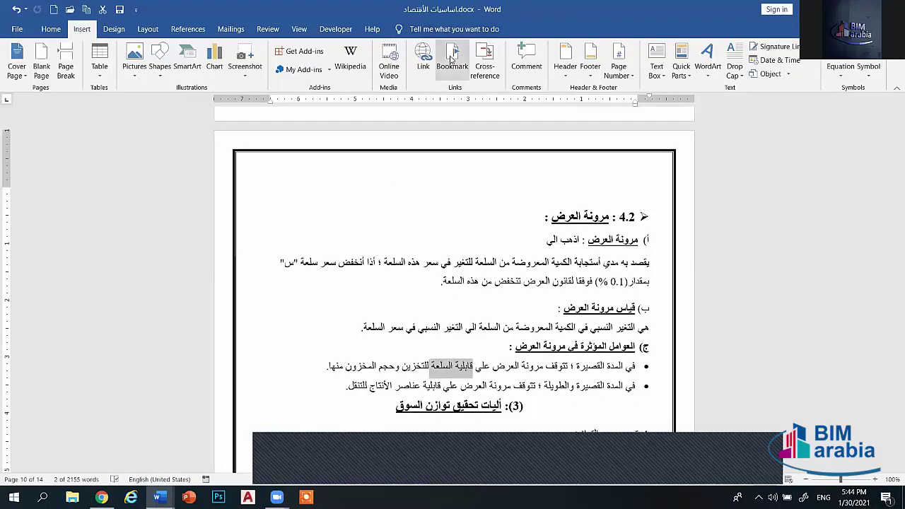
{"action": "left_click", "coordinate": [451, 60]}
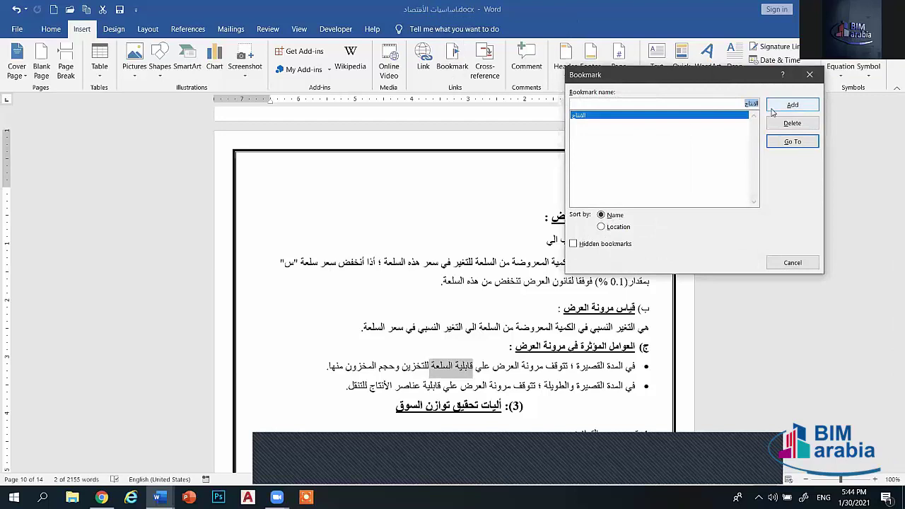
{"action": "type", "text": "hg"}
{"action": "key", "text": "BackSpace"}
{"action": "key", "text": "BackSpace"}
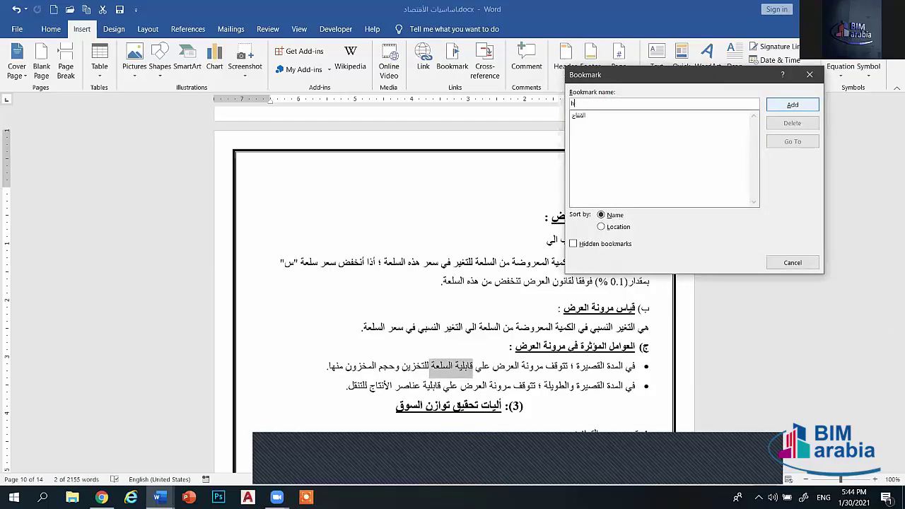
{"action": "type", "text": "السلعة"}
{"action": "left_click", "coordinate": [793, 105]}
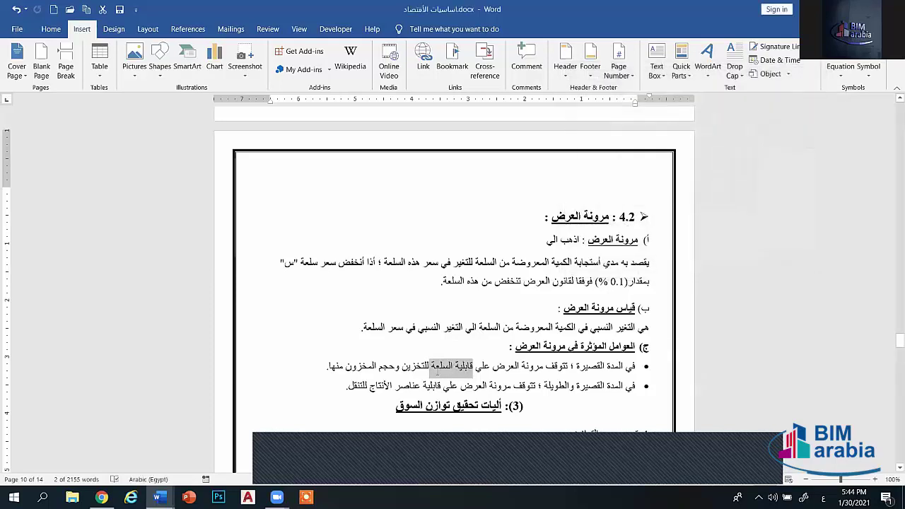
- Reopen the bookmark list, check الانتاج and السلعة, then close it
{"action": "left_click", "coordinate": [452, 64]}
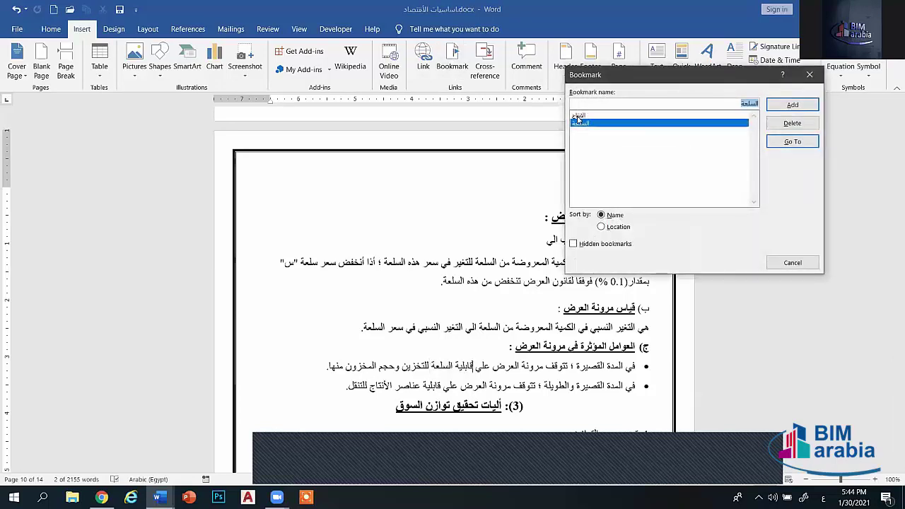
{"action": "left_click", "coordinate": [583, 115]}
{"action": "left_click", "coordinate": [628, 124]}
{"action": "left_click", "coordinate": [810, 74]}
{"action": "scroll", "coordinate": [734, 213], "scroll_direction": "down", "scroll_amount": 3}
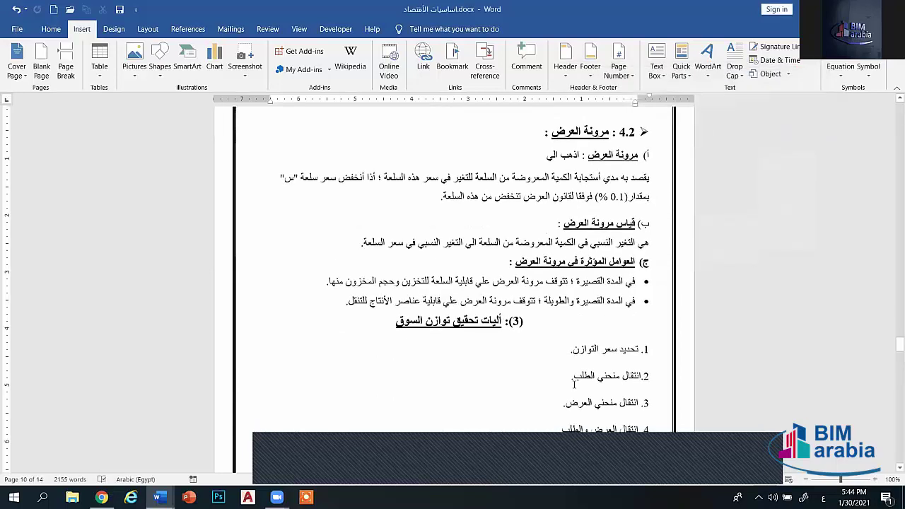
- Select منحني الطلب in list item 2 and add a bookmark named منحني on it
{"action": "scroll", "coordinate": [586, 316], "scroll_direction": "down", "scroll_amount": 1}
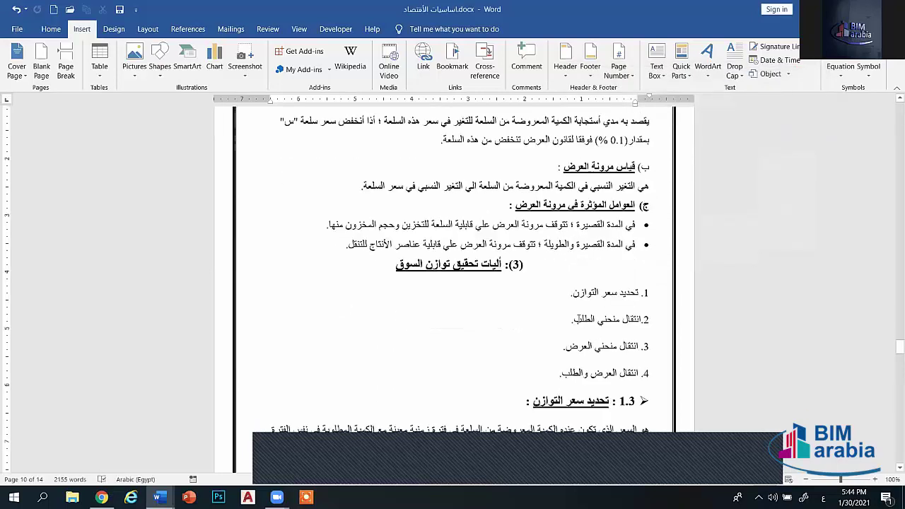
{"action": "left_click_drag", "start_coordinate": [576, 319], "coordinate": [612, 324]}
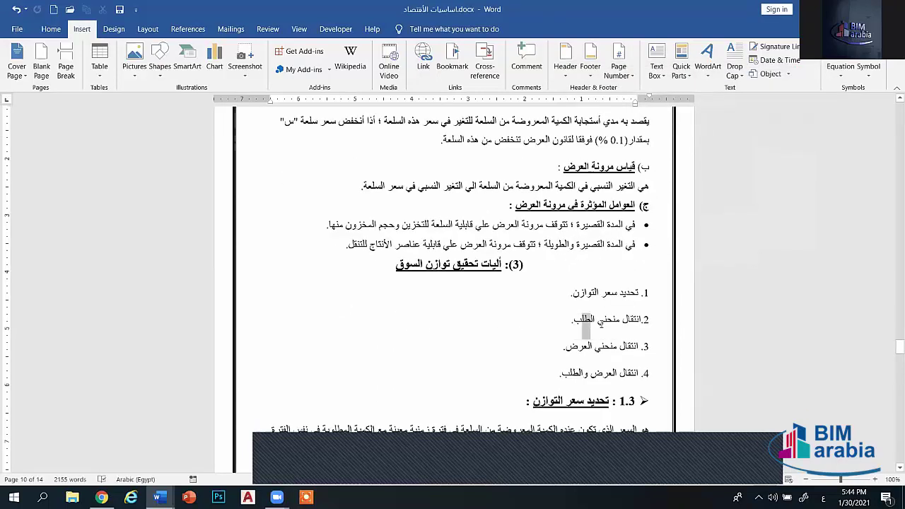
{"action": "left_click", "coordinate": [458, 60]}
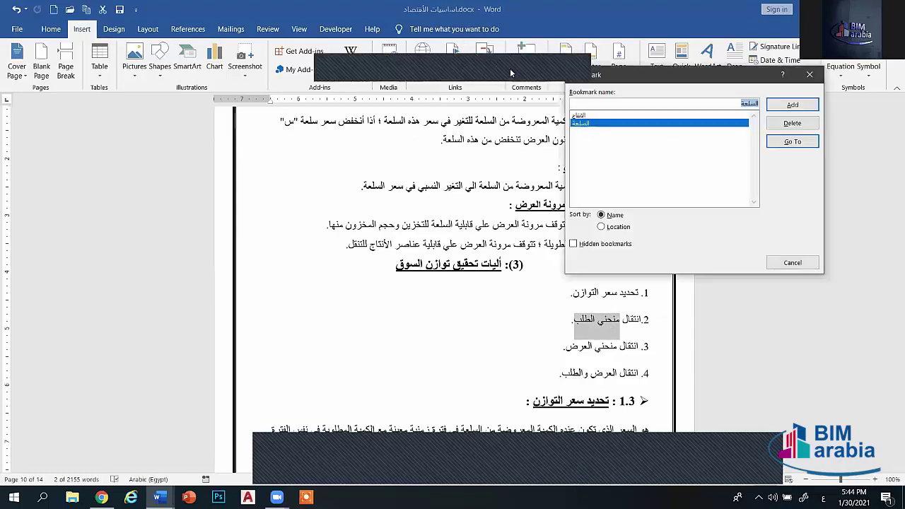
{"action": "double_click", "coordinate": [755, 104]}
{"action": "key", "text": "BackSpace"}
{"action": "type", "text": "منحني"}
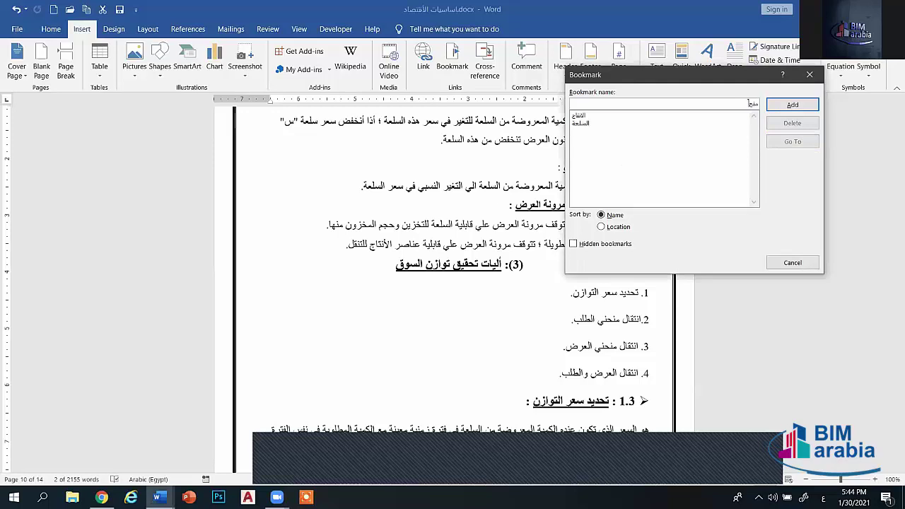
{"action": "type", "text": " الطلب"}
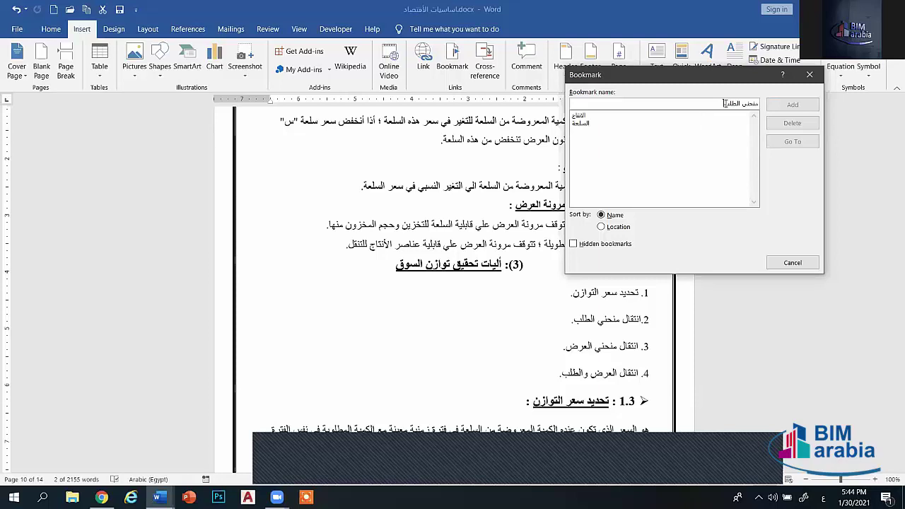
{"action": "key", "text": "BackSpace"}
{"action": "key", "text": "BackSpace"}
{"action": "key", "text": "BackSpace"}
{"action": "key", "text": "BackSpace"}
{"action": "key", "text": "BackSpace"}
{"action": "key", "text": "BackSpace"}
{"action": "type", "text": "_"}
{"action": "left_click", "coordinate": [792, 105]}
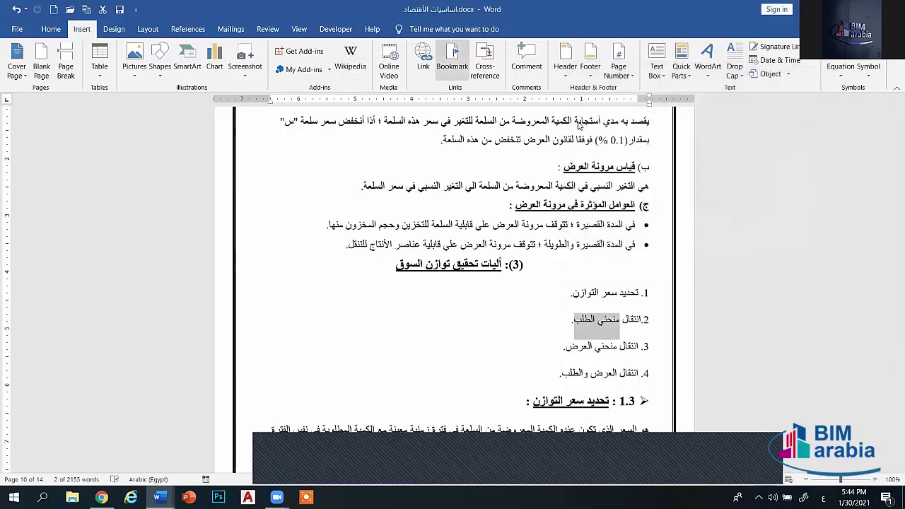
{"action": "key", "text": "ctrl+shift+F5"}
{"action": "left_click", "coordinate": [580, 126]}
- Go to each bookmark in turn — الانتاج, السلعة, منحني — then close the Bookmark dialog
{"action": "left_click", "coordinate": [582, 133]}
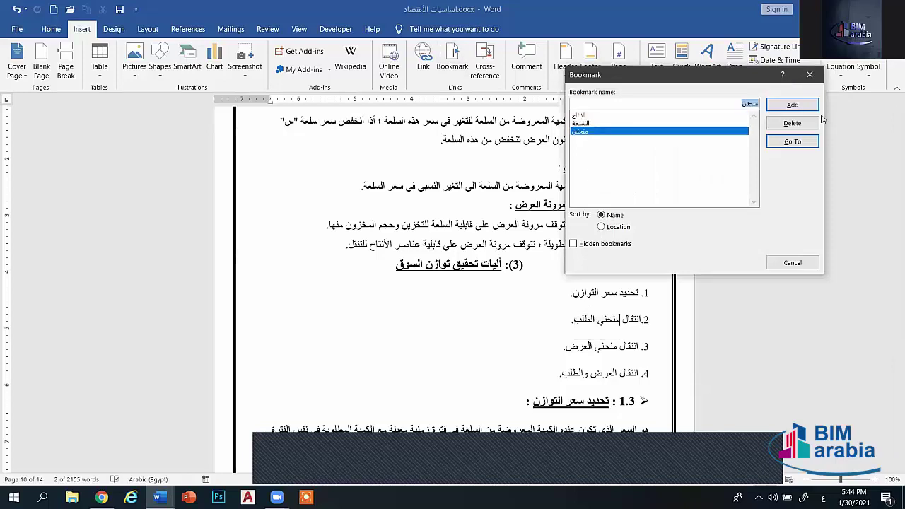
{"action": "left_click", "coordinate": [602, 113]}
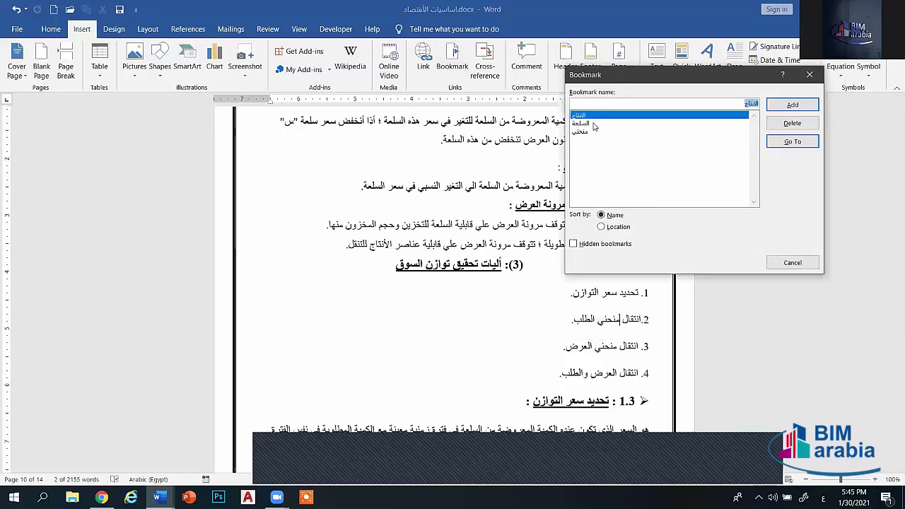
{"action": "left_click", "coordinate": [792, 142]}
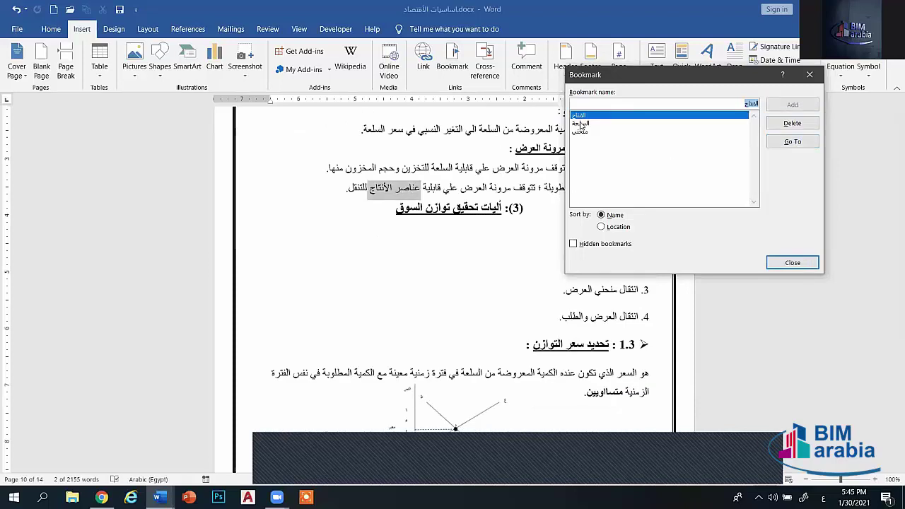
{"action": "left_click", "coordinate": [581, 124]}
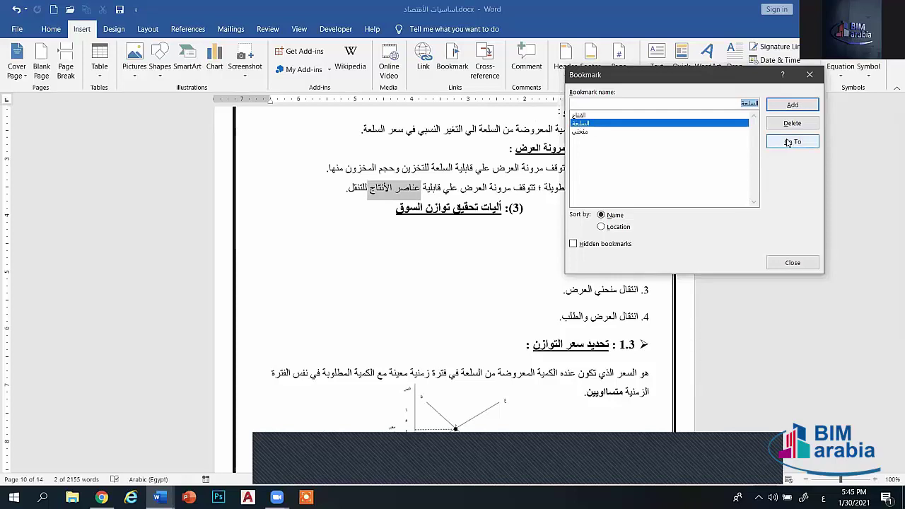
{"action": "key", "text": "Return"}
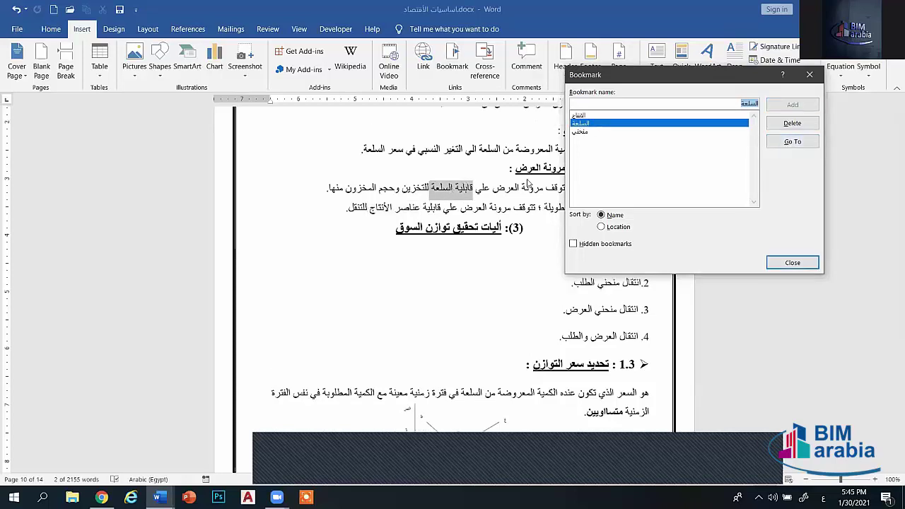
{"action": "left_click", "coordinate": [580, 133]}
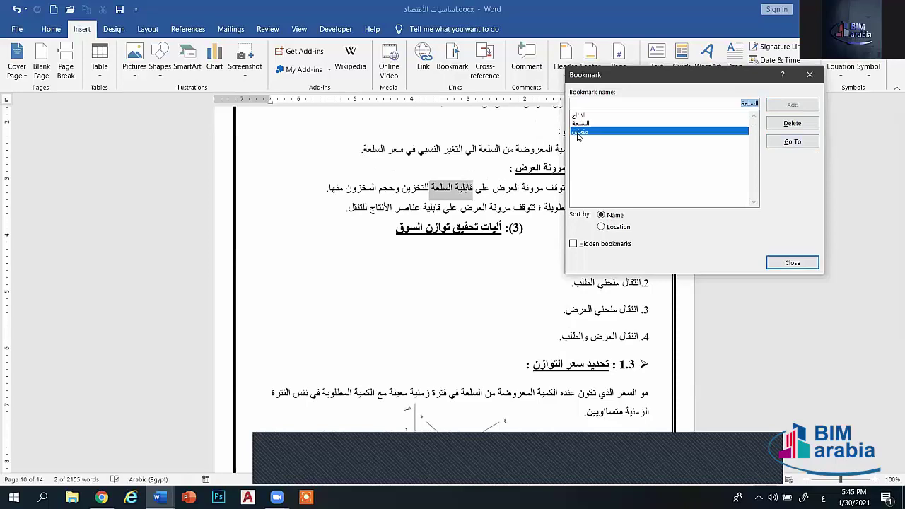
{"action": "left_click", "coordinate": [786, 146]}
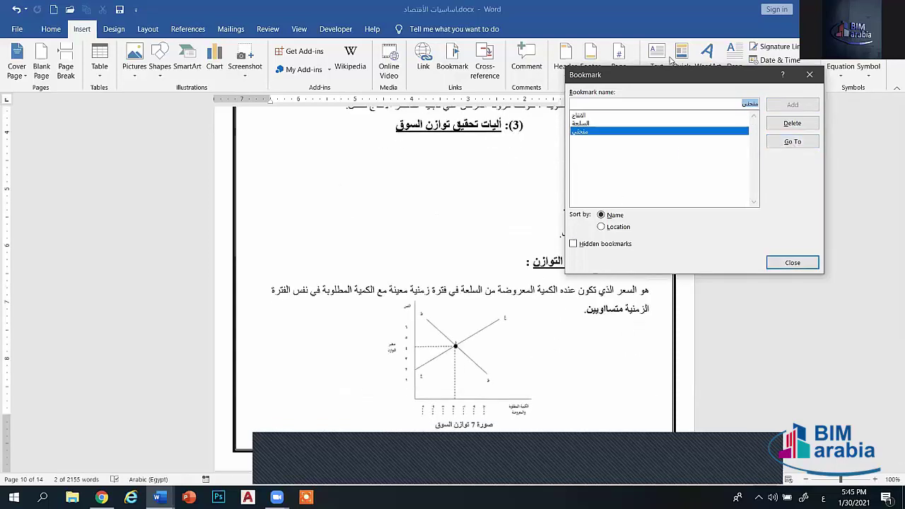
{"action": "left_click_drag", "start_coordinate": [664, 79], "coordinate": [243, 119]}
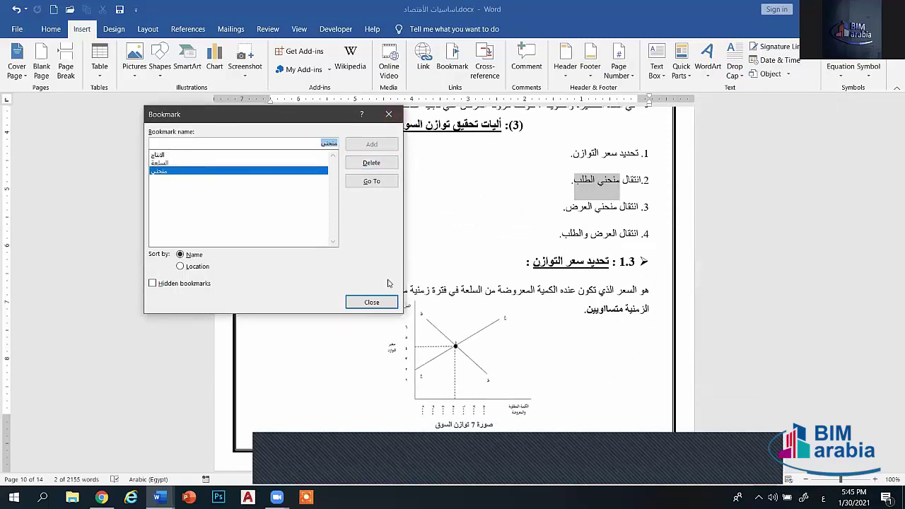
{"action": "left_click", "coordinate": [379, 303]}
- Use Find and Replace's Go To to jump to bookmark السلعة, then close the dialog
{"action": "left_click", "coordinate": [51, 29]}
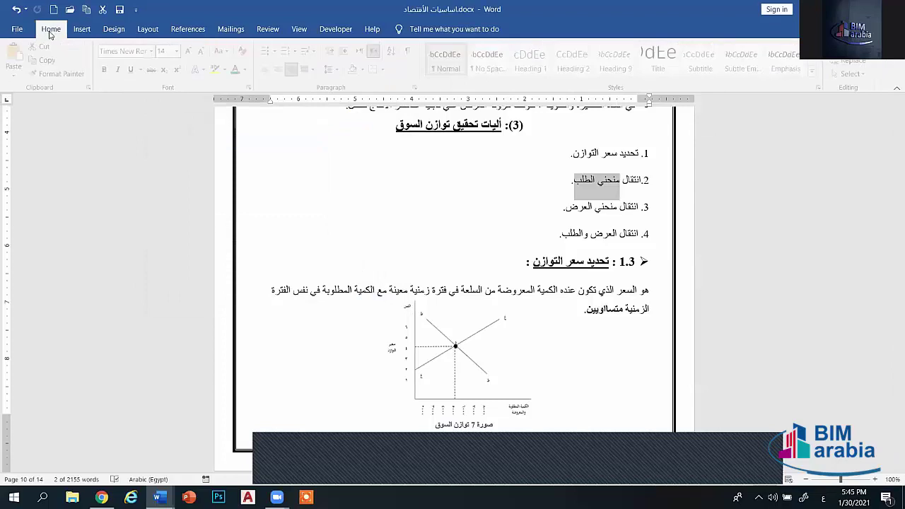
{"action": "left_click", "coordinate": [865, 47]}
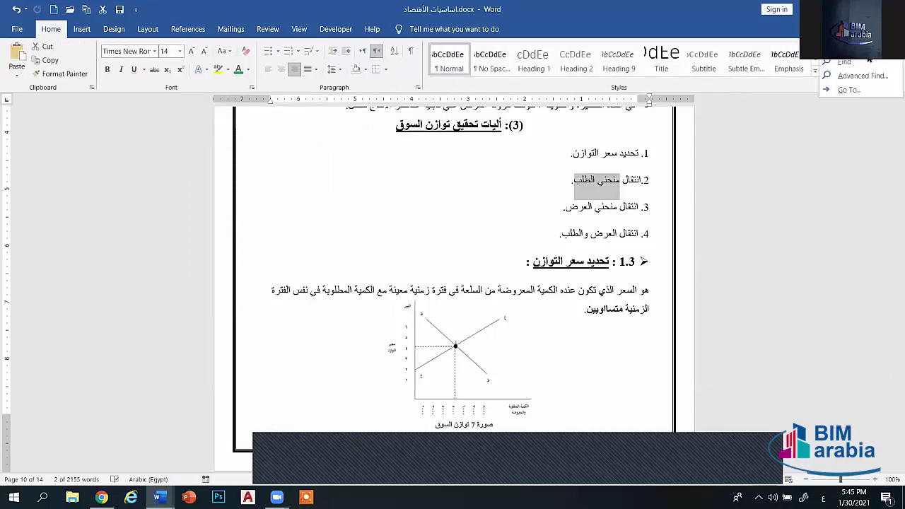
{"action": "left_click", "coordinate": [855, 90]}
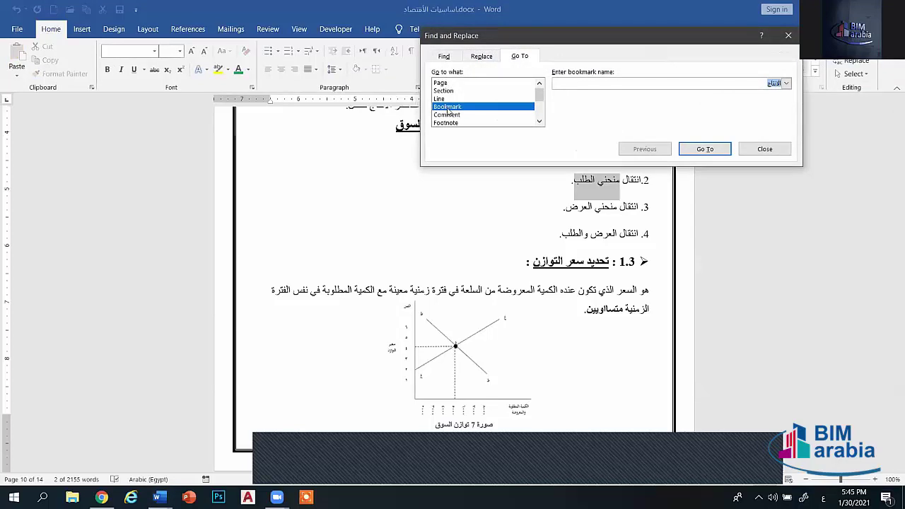
{"action": "left_click", "coordinate": [785, 84]}
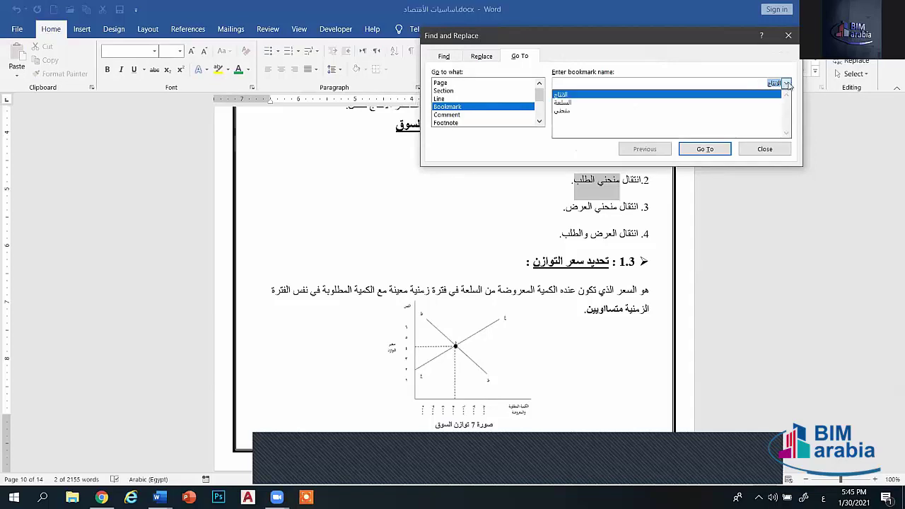
{"action": "left_click", "coordinate": [576, 102]}
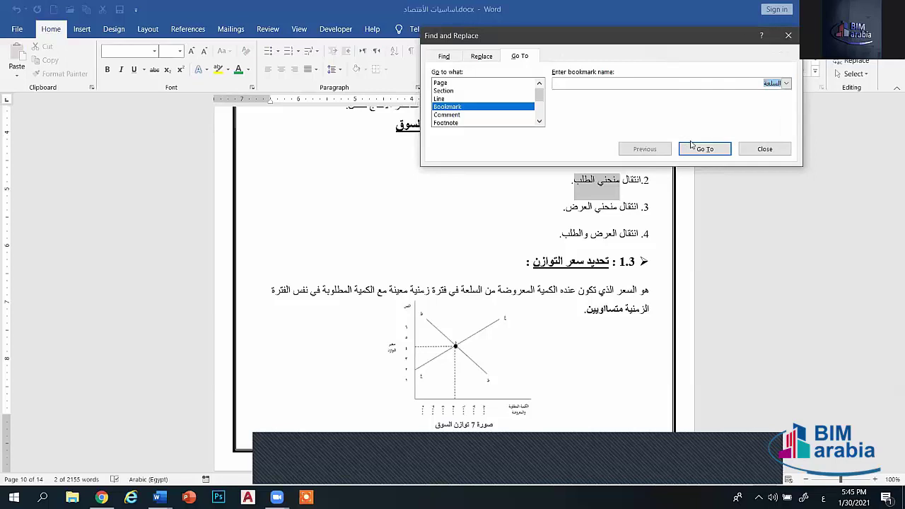
{"action": "left_click", "coordinate": [691, 146]}
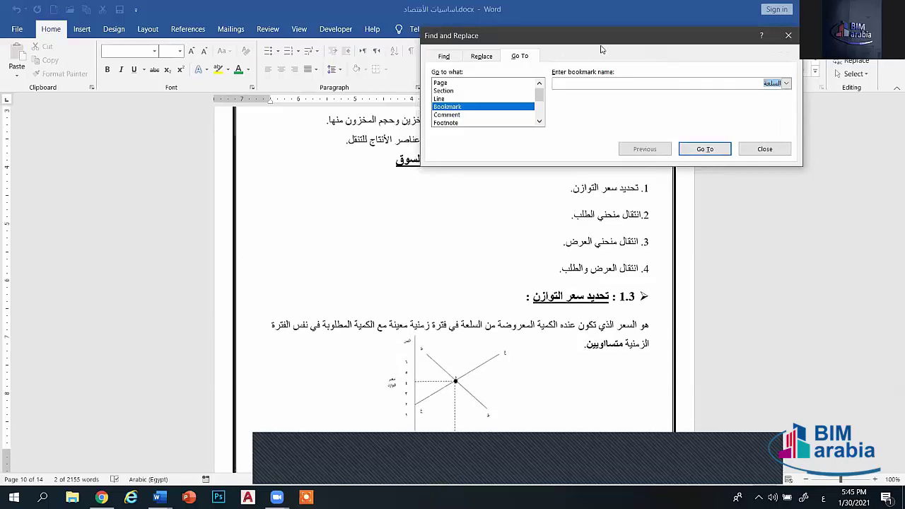
{"action": "left_click_drag", "start_coordinate": [601, 40], "coordinate": [700, 228]}
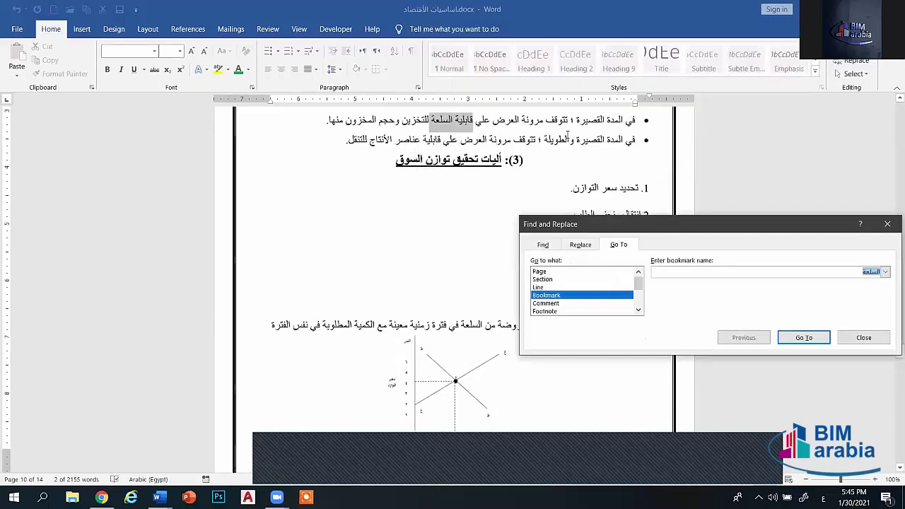
{"action": "left_click", "coordinate": [886, 225]}
{"action": "left_click", "coordinate": [418, 136]}
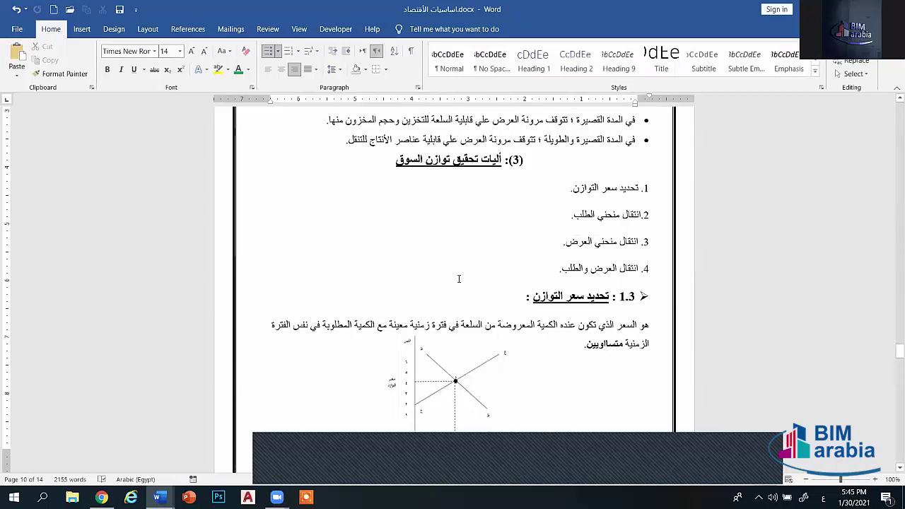
- Type منحني الطلب after اذهب الي in the supply-elasticity line and select it
{"action": "scroll", "coordinate": [473, 287], "scroll_direction": "up", "scroll_amount": 5}
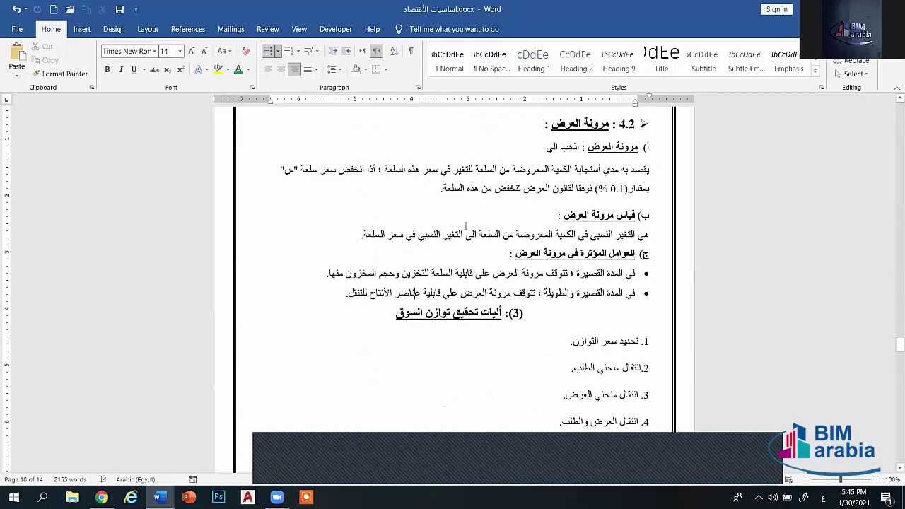
{"action": "left_click", "coordinate": [542, 164]}
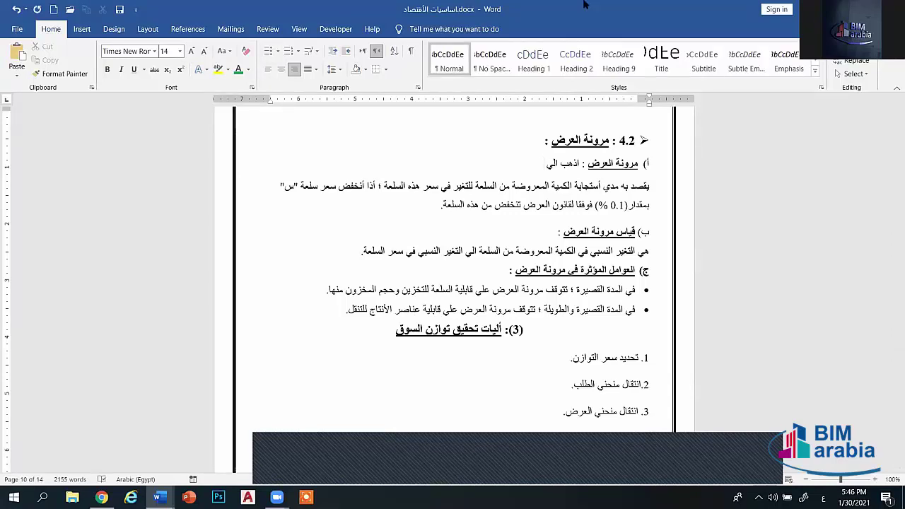
{"action": "type", "text": "منحني ال"}
{"action": "type", "text": "طلب"}
{"action": "left_click_drag", "start_coordinate": [518, 161], "coordinate": [544, 163]}
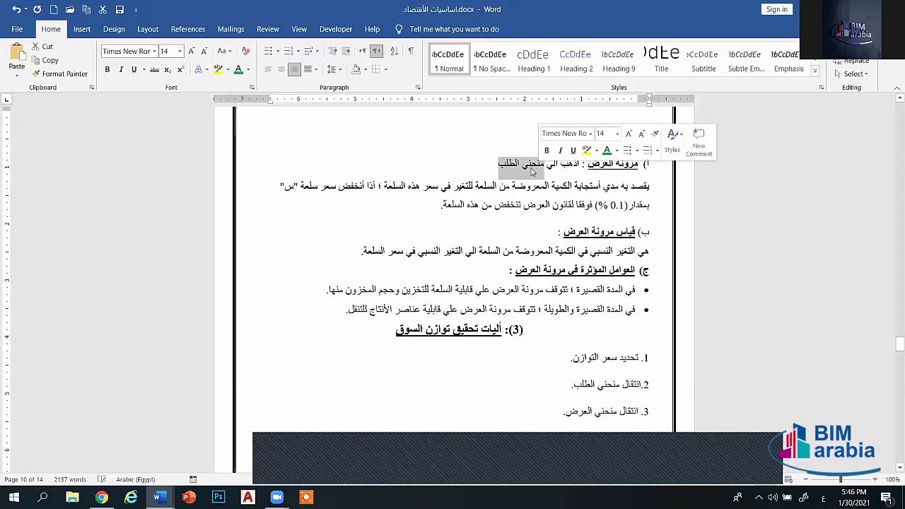
- Hyperlink منحني الطلب to the منحني bookmark and follow the link to list item 2
{"action": "left_click", "coordinate": [82, 29]}
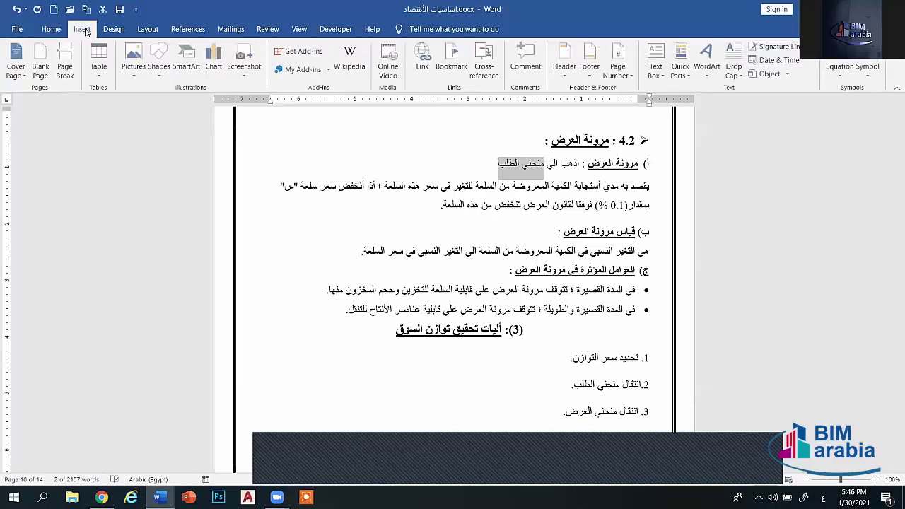
{"action": "left_click", "coordinate": [424, 76]}
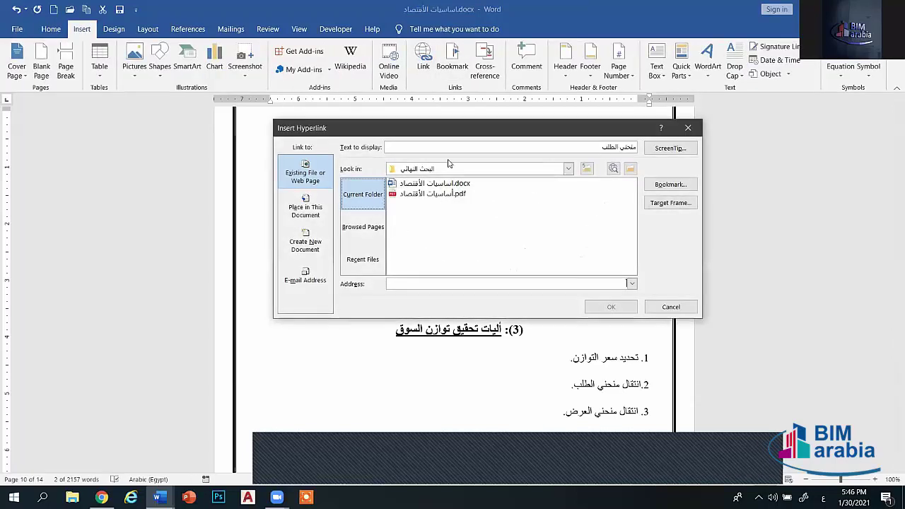
{"action": "left_click", "coordinate": [668, 184]}
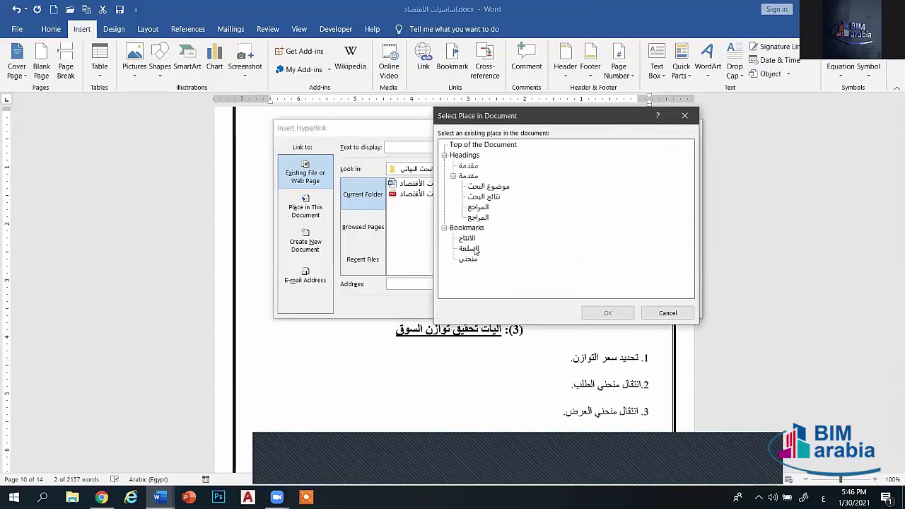
{"action": "left_click", "coordinate": [470, 260]}
{"action": "left_click_drag", "start_coordinate": [513, 117], "coordinate": [466, 129]}
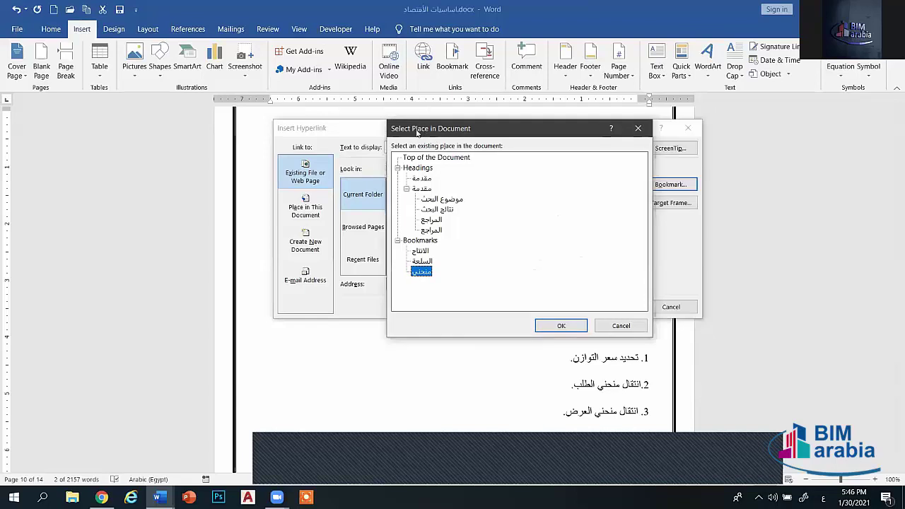
{"action": "left_click", "coordinate": [560, 327]}
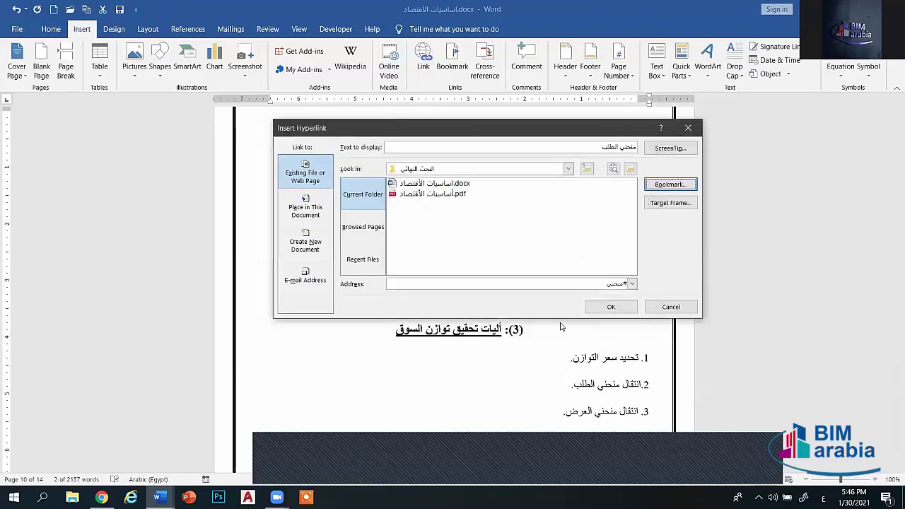
{"action": "left_click", "coordinate": [614, 308]}
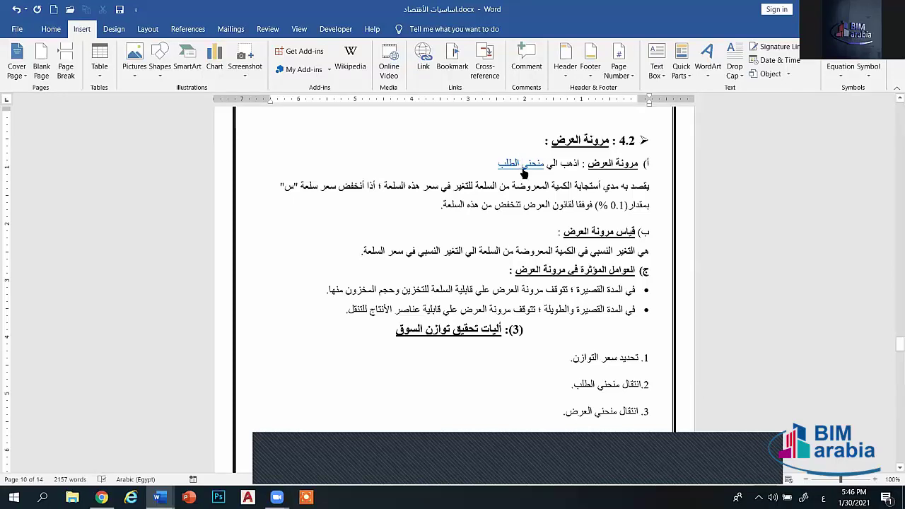
{"action": "left_click", "coordinate": [521, 163], "text": "ctrl"}
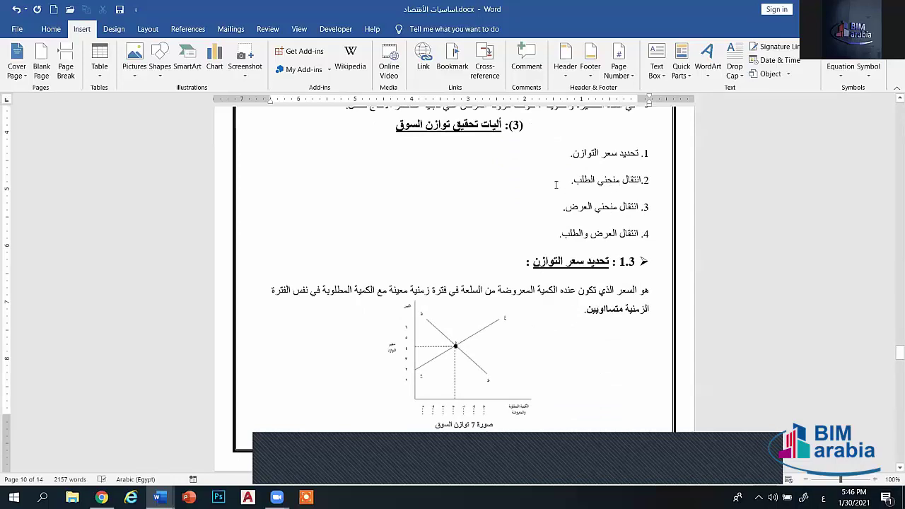
- Type a stray 0 before منحني in list item 2, then open and dismiss the Cross-reference dialog
{"action": "scroll", "coordinate": [548, 246], "scroll_direction": "up", "scroll_amount": 6}
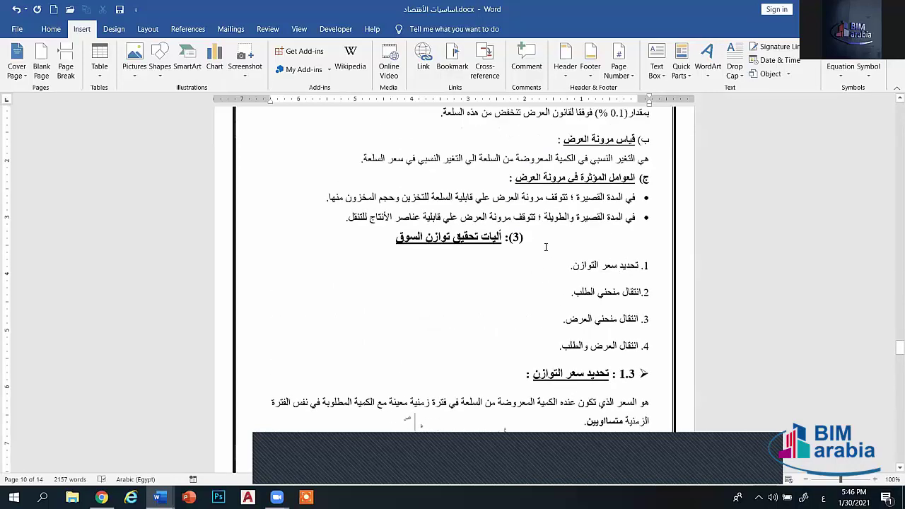
{"action": "scroll", "coordinate": [553, 230], "scroll_direction": "up", "scroll_amount": 4}
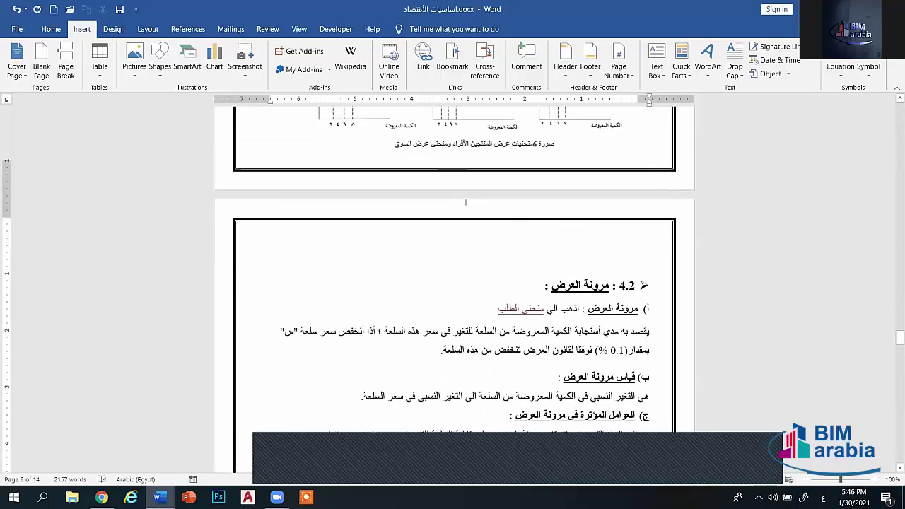
{"action": "scroll", "coordinate": [553, 229], "scroll_direction": "down", "scroll_amount": 6}
{"action": "scroll", "coordinate": [480, 232], "scroll_direction": "down", "scroll_amount": 1}
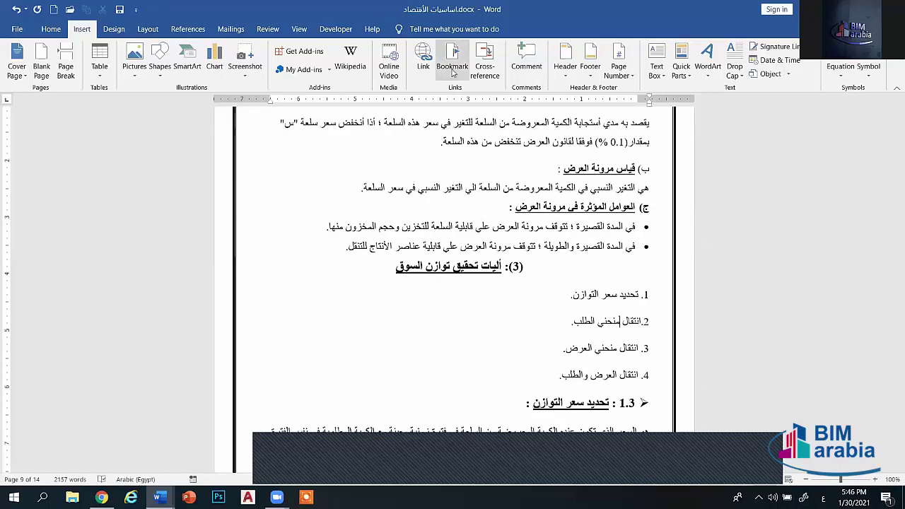
{"action": "type", "text": "0"}
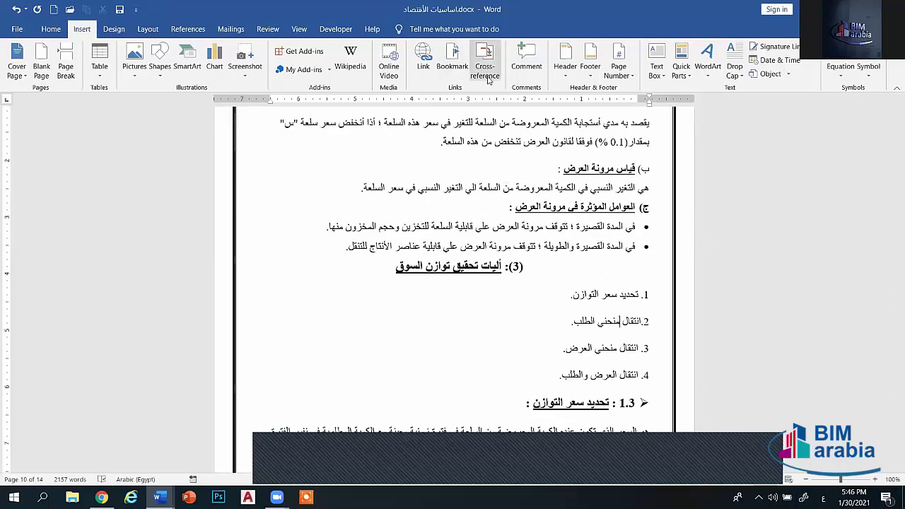
{"action": "left_click", "coordinate": [487, 64]}
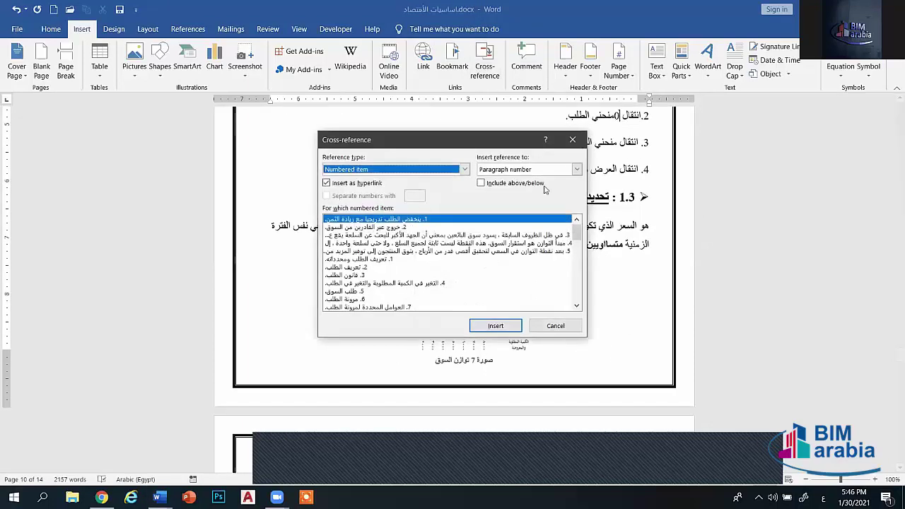
{"action": "left_click", "coordinate": [573, 140]}
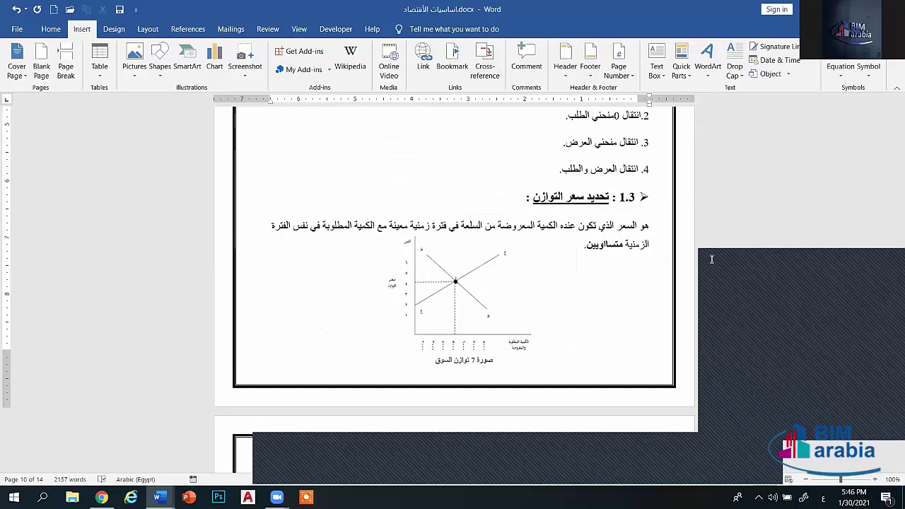
{"action": "scroll", "coordinate": [459, 233], "scroll_direction": "up", "scroll_amount": 1}
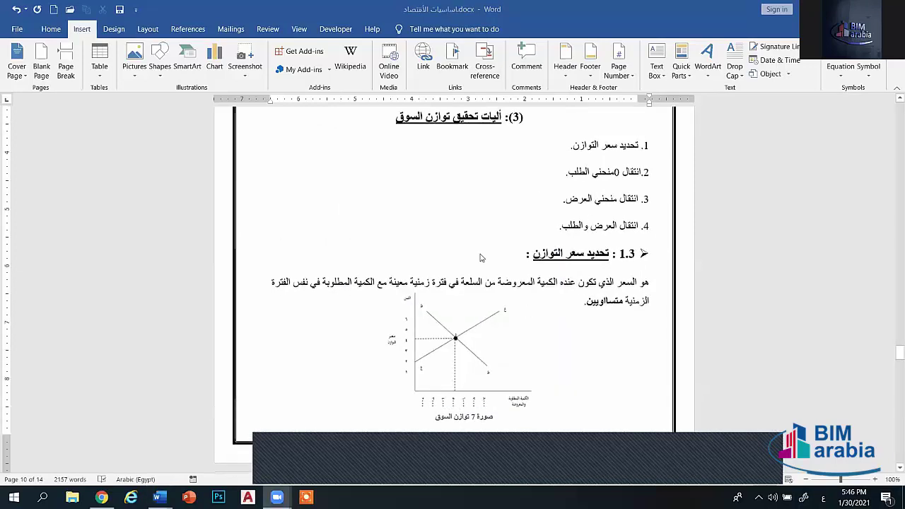
{"action": "scroll", "coordinate": [488, 311], "scroll_direction": "up", "scroll_amount": 2}
{"action": "scroll", "coordinate": [493, 282], "scroll_direction": "up", "scroll_amount": 2}
{"action": "scroll", "coordinate": [499, 255], "scroll_direction": "up", "scroll_amount": 1}
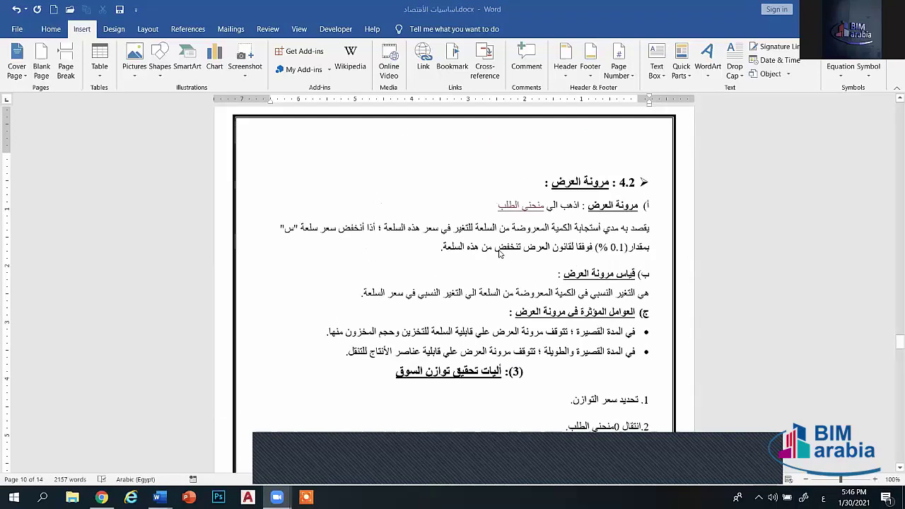
- Undo the stray 0, delete the linked منحني الطلب, retype it and select it
{"action": "left_click", "coordinate": [498, 211]}
{"action": "key", "text": "ctrl+z"}
{"action": "double_click", "coordinate": [491, 210]}
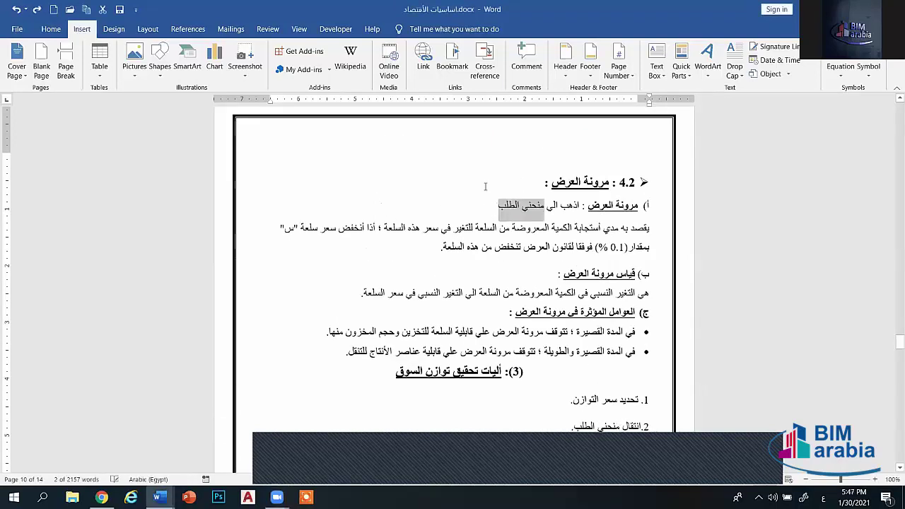
{"action": "key", "text": "Delete"}
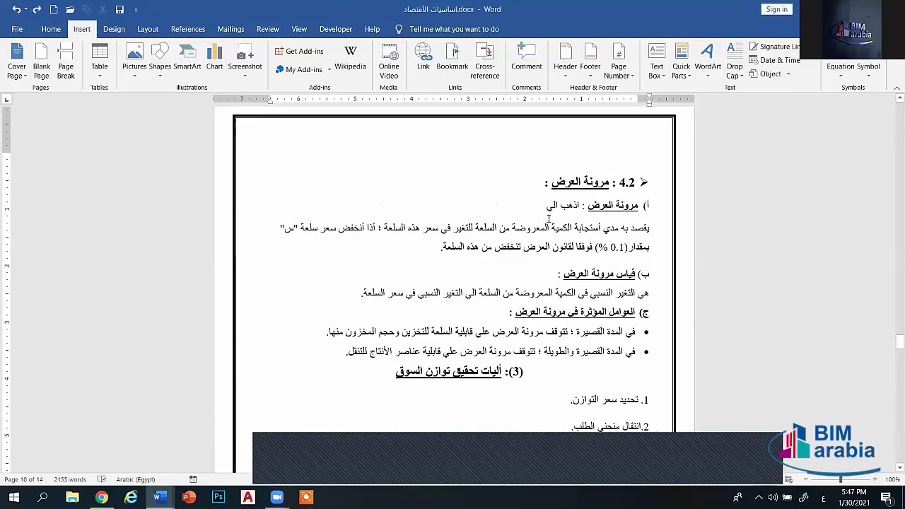
{"action": "type", "text": "منحني"}
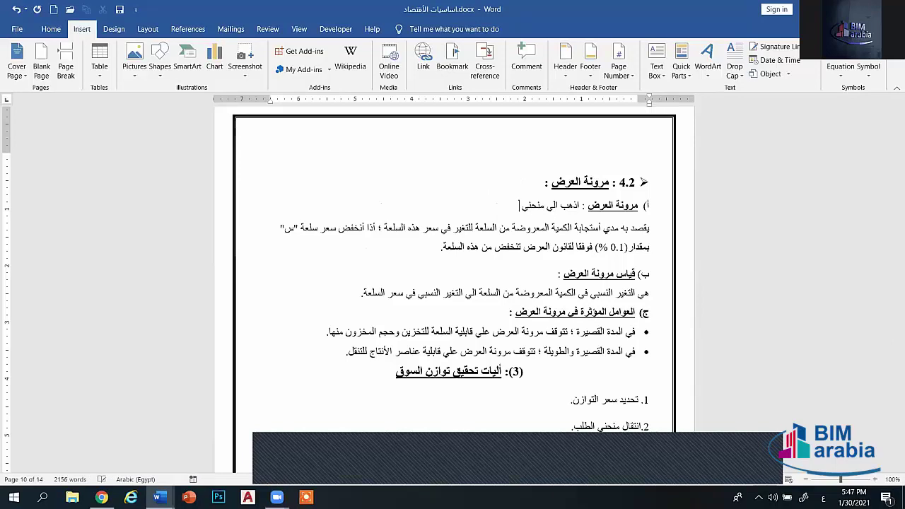
{"action": "type", "text": " الطلب"}
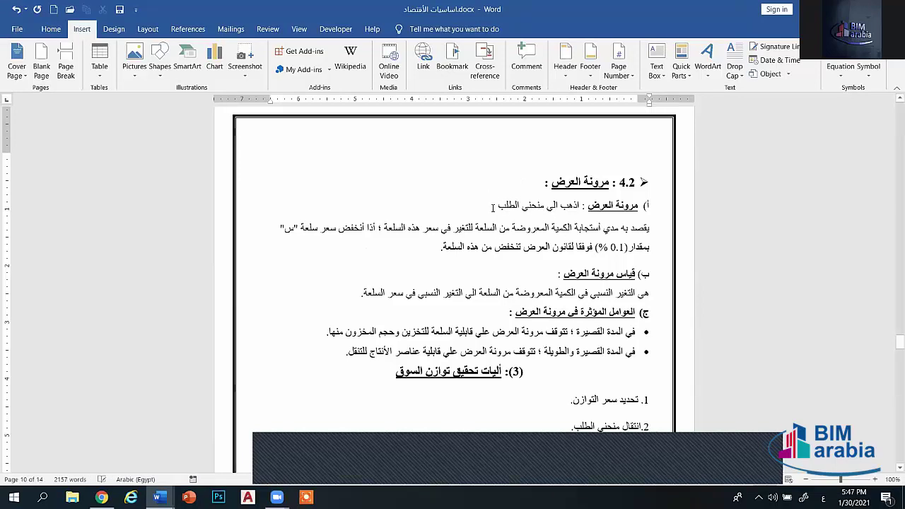
{"action": "key", "text": "ctrl+shift+Right"}
{"action": "key", "text": "ctrl+shift+Right"}
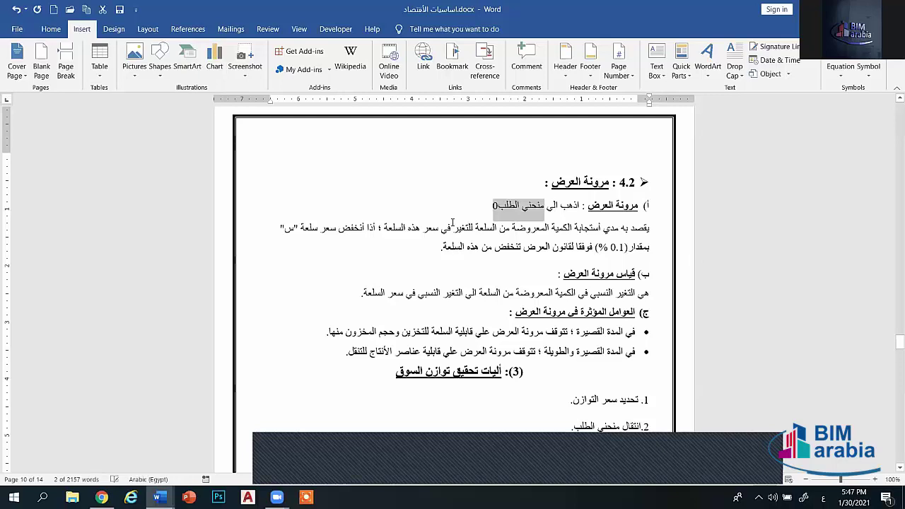
{"action": "left_click", "coordinate": [471, 212]}
{"action": "left_click_drag", "start_coordinate": [499, 207], "coordinate": [544, 209]}
- Hyperlink the selected words to the منحني bookmark, shown as #منحني
{"action": "left_click", "coordinate": [427, 57]}
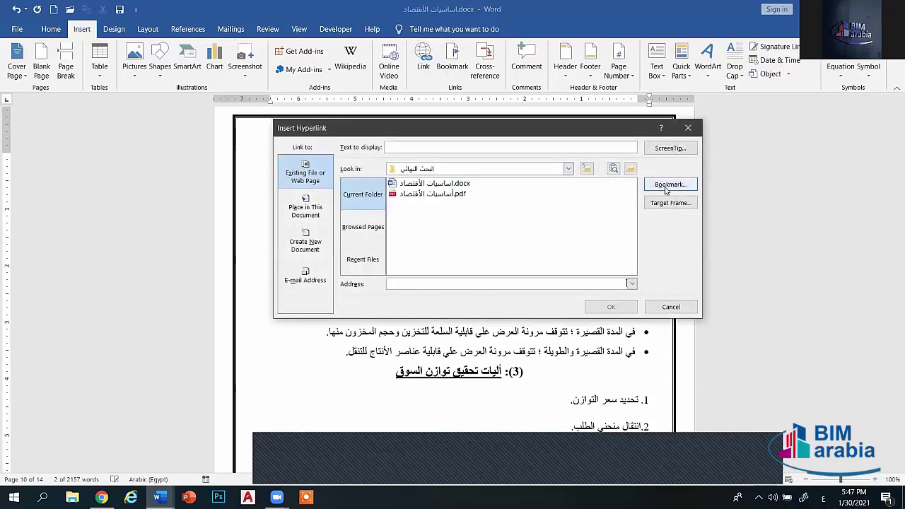
{"action": "left_click", "coordinate": [664, 186]}
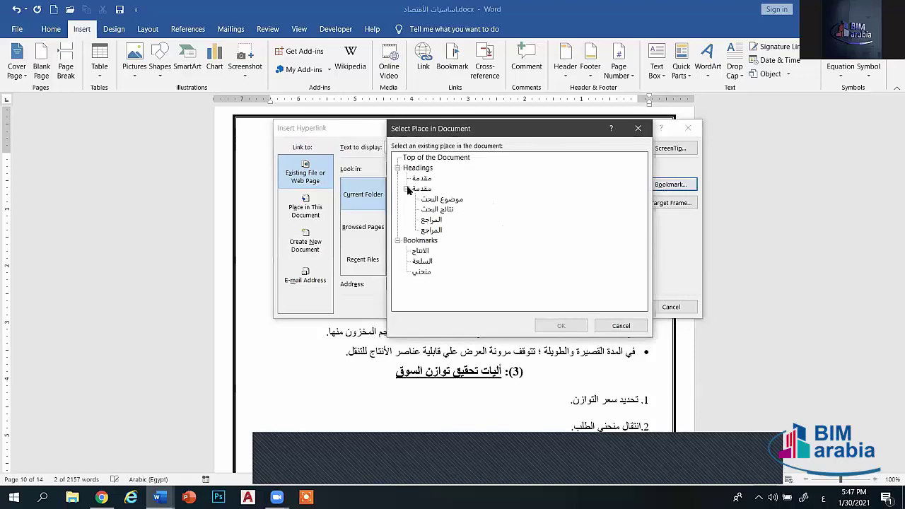
{"action": "left_click", "coordinate": [422, 273]}
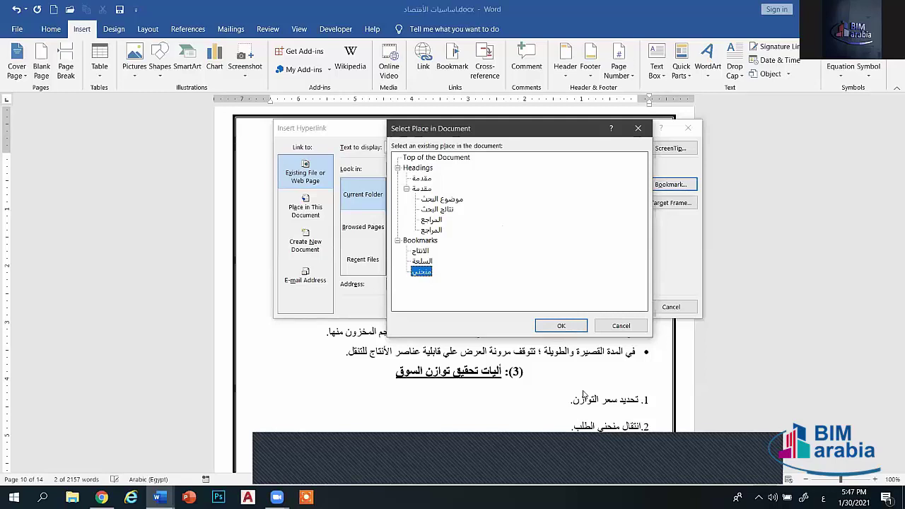
{"action": "left_click", "coordinate": [561, 325]}
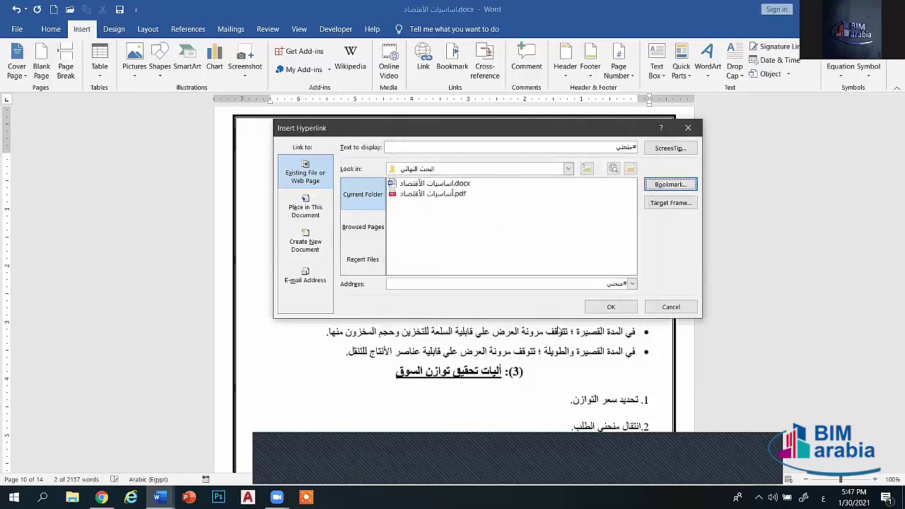
{"action": "left_click", "coordinate": [611, 307]}
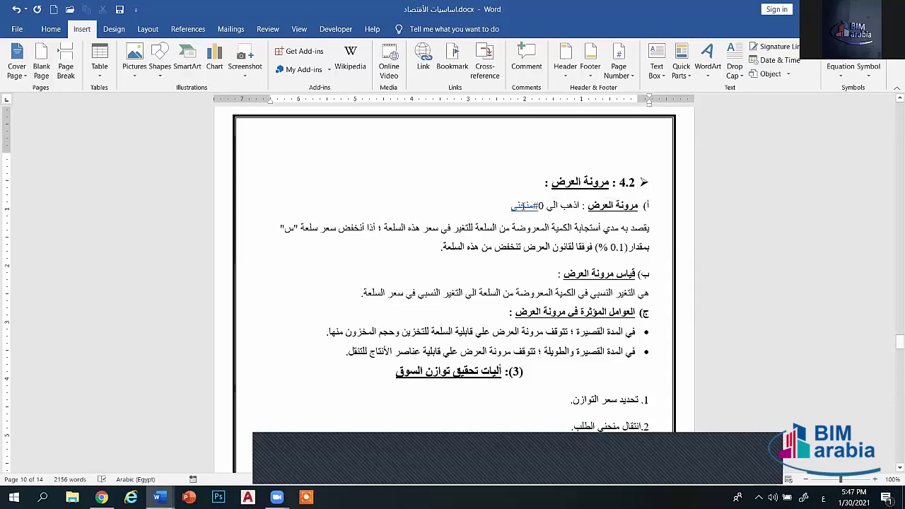
- Follow the #منحني hyperlink to its bookmark at list item 2, انتقال منحني الطلب
{"action": "left_click", "coordinate": [523, 206], "text": "ctrl"}
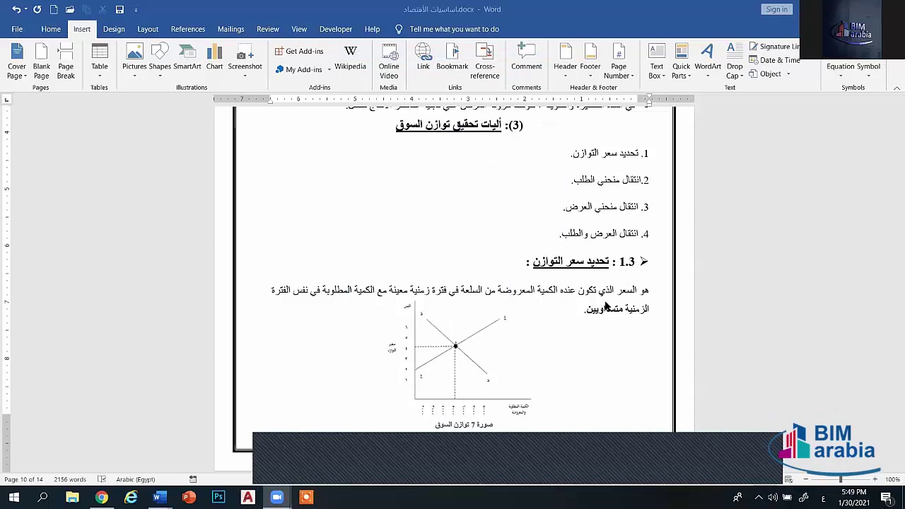
- Bookmark the closing words of the 2.3 paragraph under the name السلع
{"action": "scroll", "coordinate": [853, 368], "scroll_direction": "up", "scroll_amount": 3}
{"action": "left_click_drag", "start_coordinate": [891, 348], "coordinate": [892, 364]}
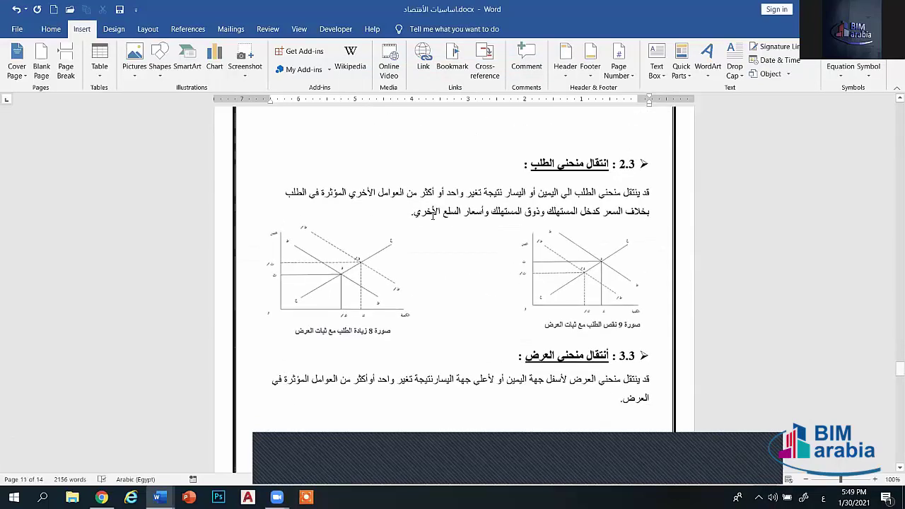
{"action": "left_click_drag", "start_coordinate": [415, 213], "coordinate": [487, 213]}
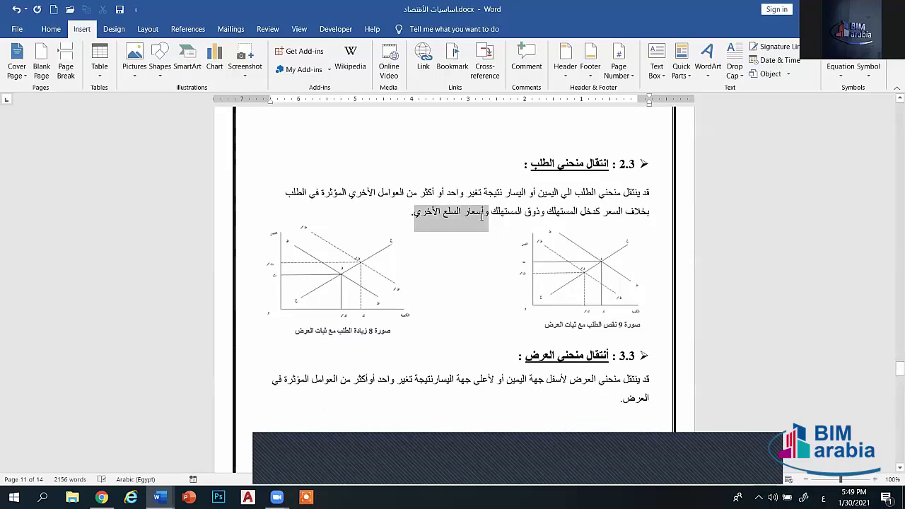
{"action": "left_click", "coordinate": [451, 65]}
{"action": "left_click_drag", "start_coordinate": [222, 117], "coordinate": [309, 124]}
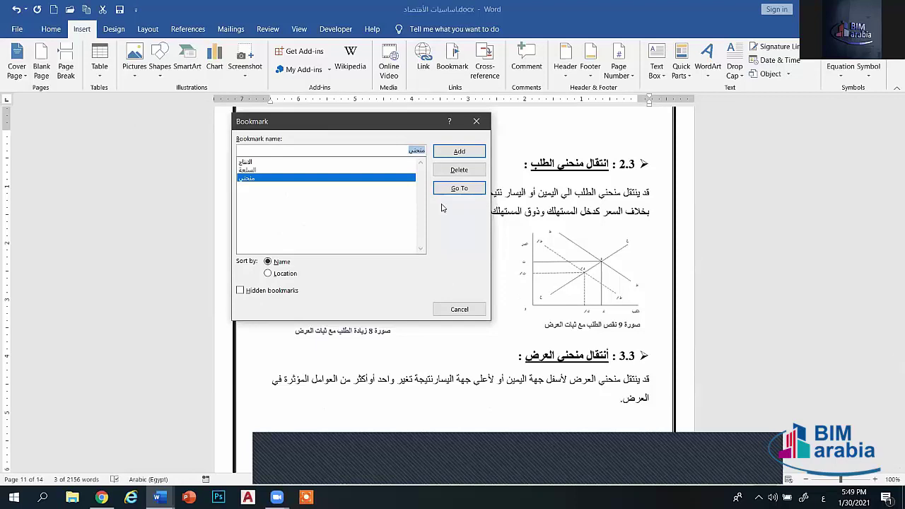
{"action": "left_click_drag", "start_coordinate": [371, 121], "coordinate": [676, 159]}
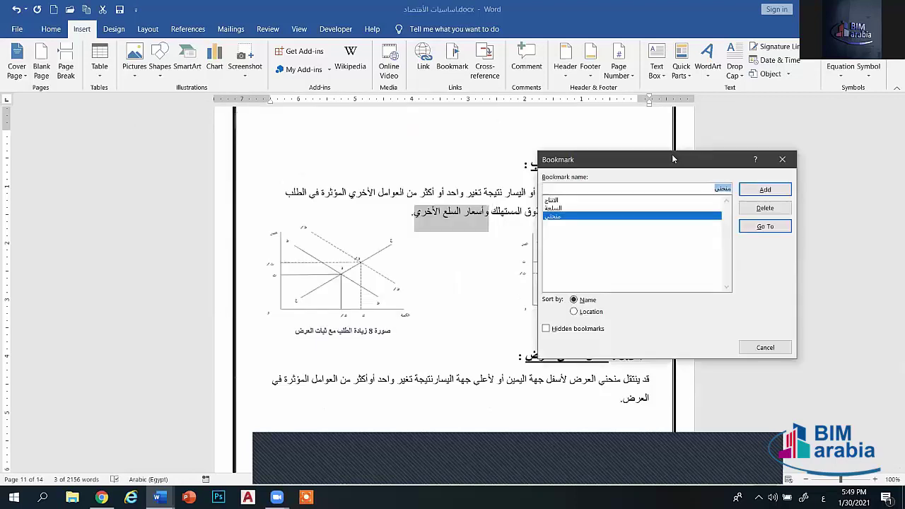
{"action": "type", "text": "السلع"}
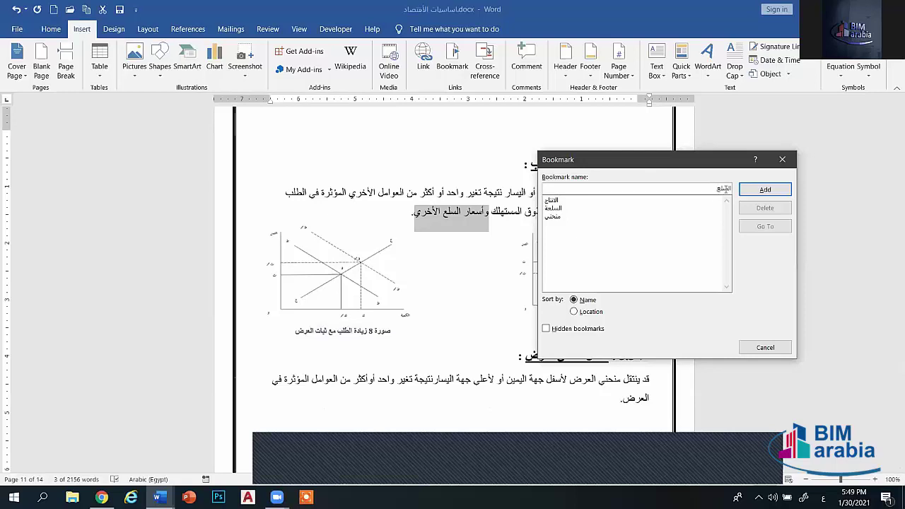
{"action": "key", "text": "Return"}
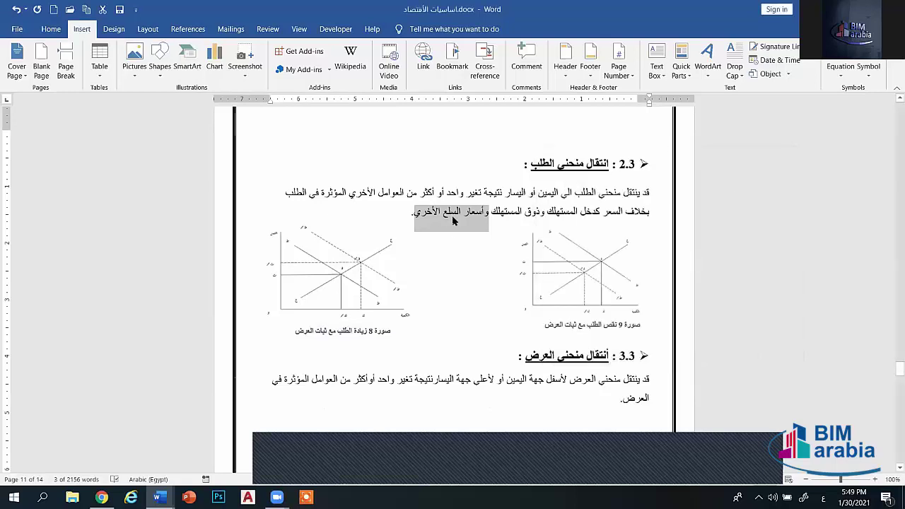
- Go to the السلعة bookmark on page 10 and close the Bookmark dialog
{"action": "left_click", "coordinate": [452, 65]}
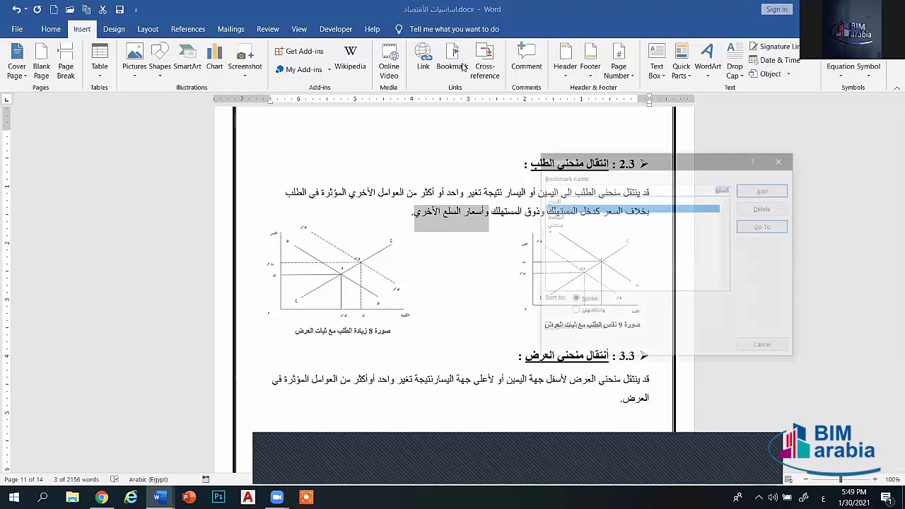
{"action": "left_click", "coordinate": [555, 209]}
{"action": "left_click", "coordinate": [558, 225]}
{"action": "left_click", "coordinate": [555, 208]}
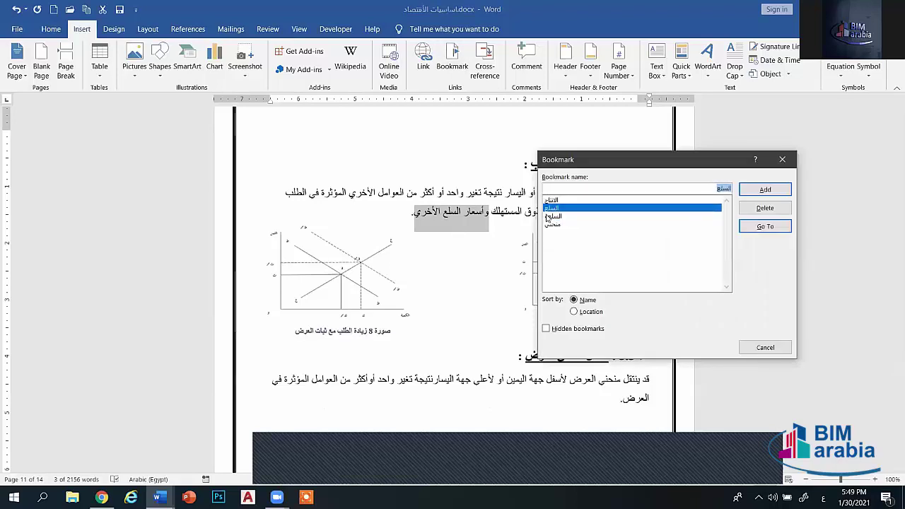
{"action": "left_click", "coordinate": [554, 200]}
{"action": "left_click", "coordinate": [554, 217]}
{"action": "left_click", "coordinate": [555, 209]}
{"action": "left_click", "coordinate": [555, 200]}
{"action": "left_click", "coordinate": [555, 216]}
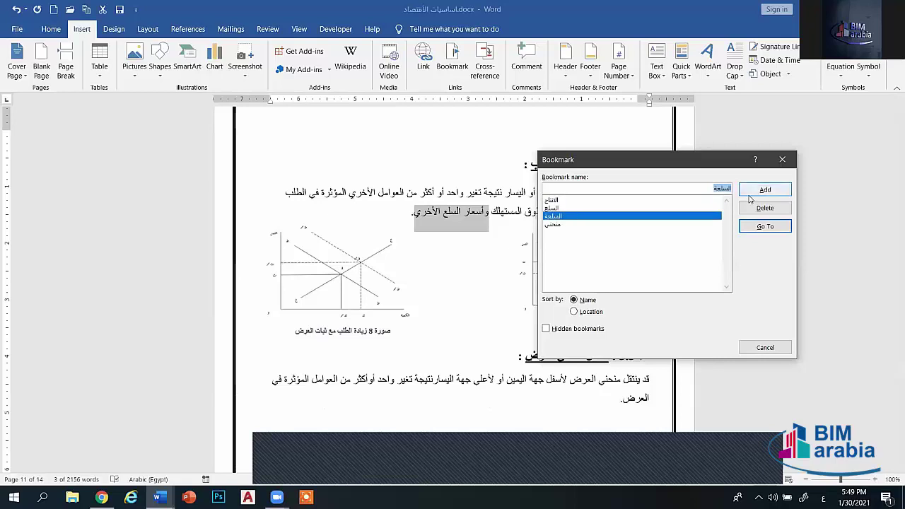
{"action": "left_click", "coordinate": [766, 228]}
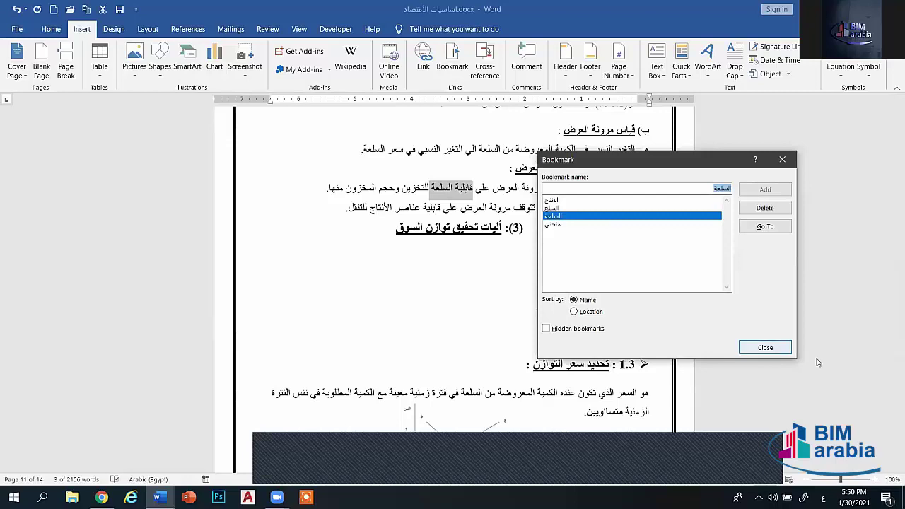
{"action": "left_click", "coordinate": [765, 347]}
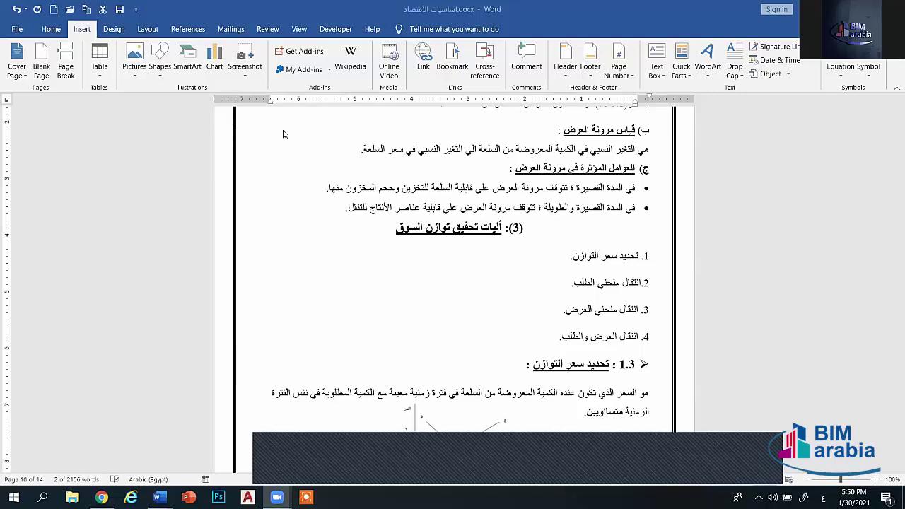
- Use Find > Go To to reach the منحني bookmark at منحني الطلب, then close the dialog
{"action": "left_click", "coordinate": [62, 31]}
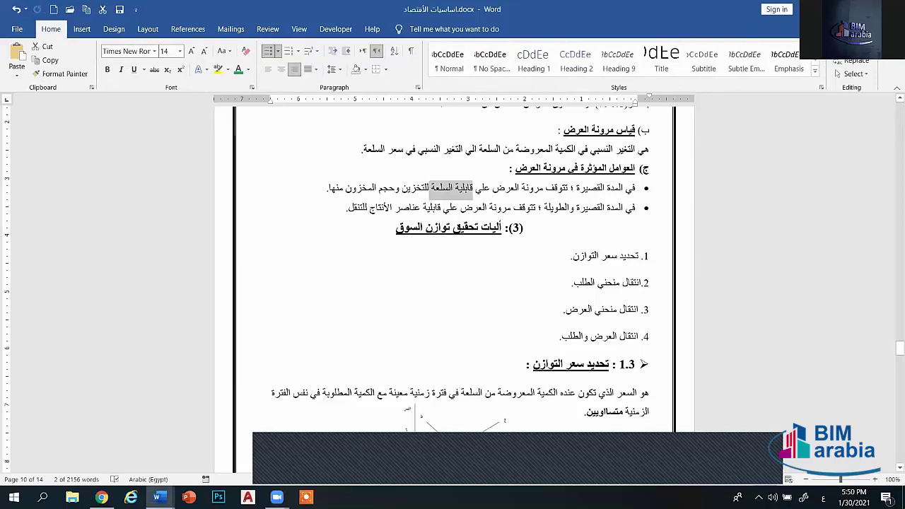
{"action": "left_click", "coordinate": [870, 46]}
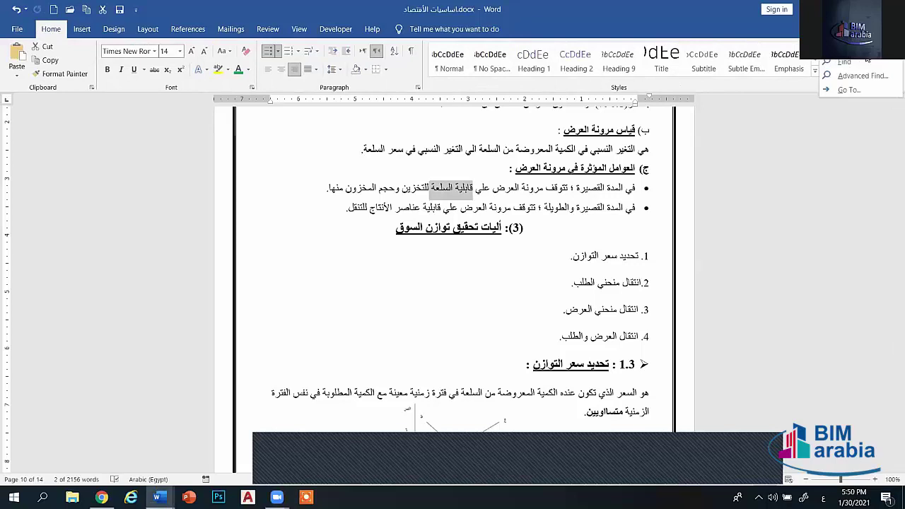
{"action": "left_click", "coordinate": [849, 90]}
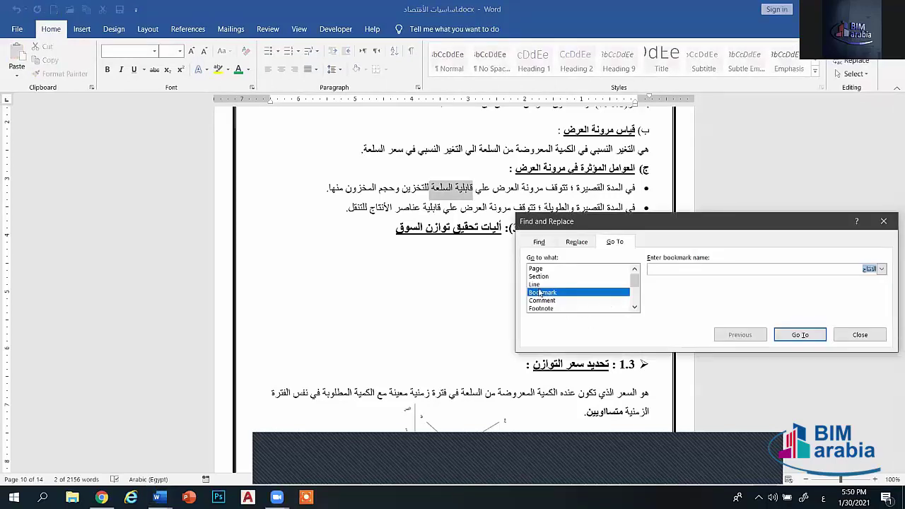
{"action": "left_click_drag", "start_coordinate": [591, 225], "coordinate": [470, 190]}
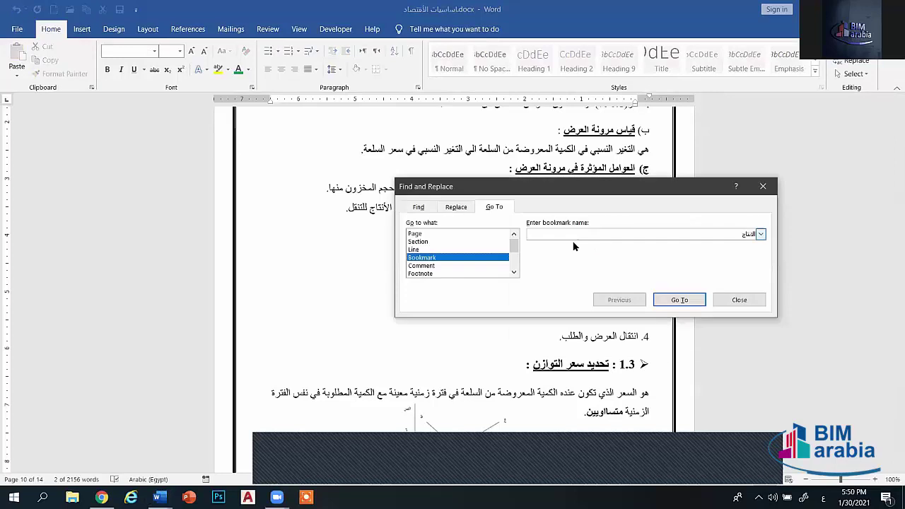
{"action": "left_click", "coordinate": [761, 234]}
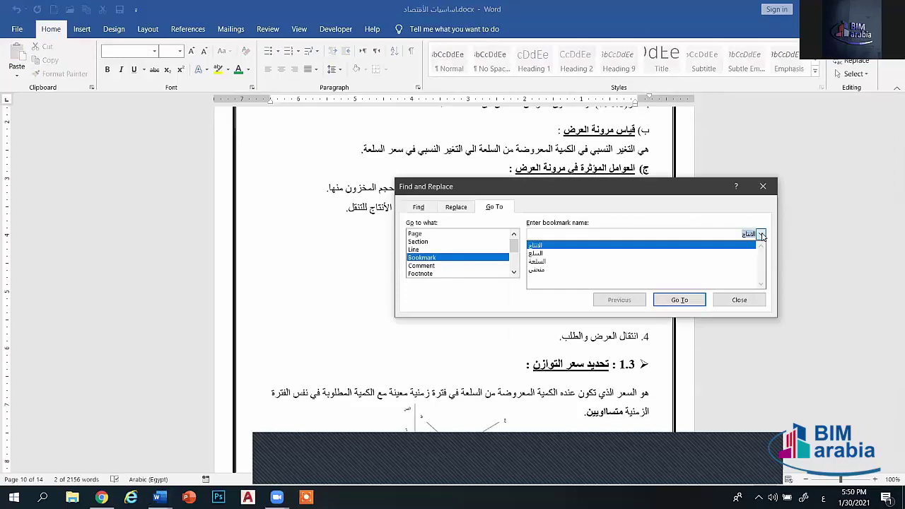
{"action": "left_click", "coordinate": [539, 270]}
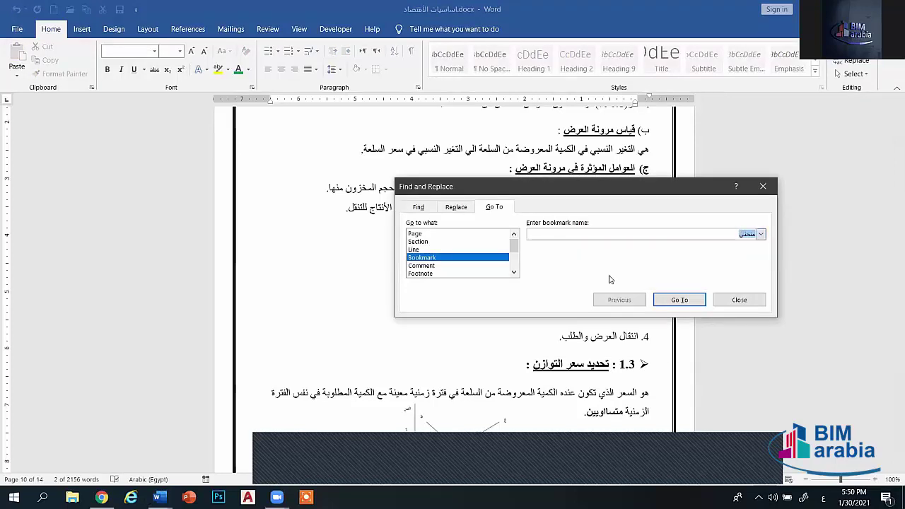
{"action": "left_click", "coordinate": [675, 300]}
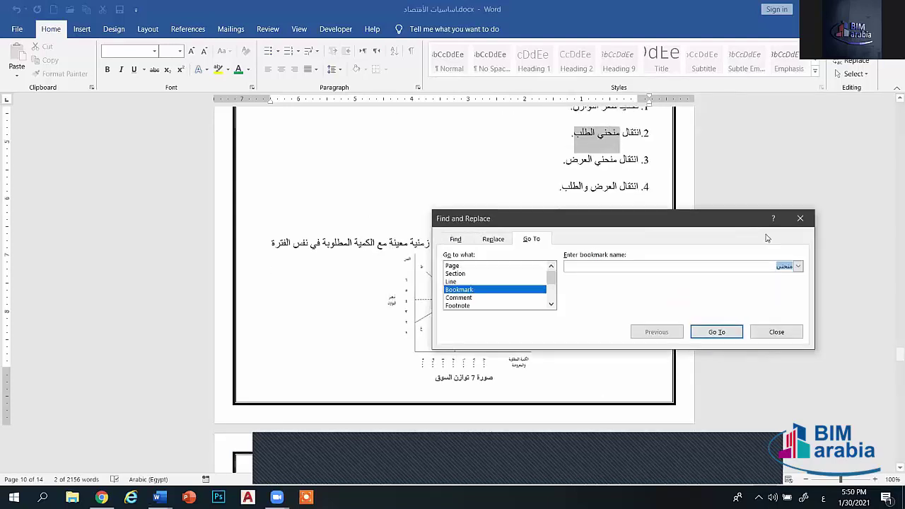
{"action": "left_click", "coordinate": [800, 219]}
{"action": "left_click", "coordinate": [488, 173]}
- Replace the 0#منحني placeholder after اذهب الي in section 4.2 with السوق and select it
{"action": "scroll", "coordinate": [488, 173], "scroll_direction": "up", "scroll_amount": 3}
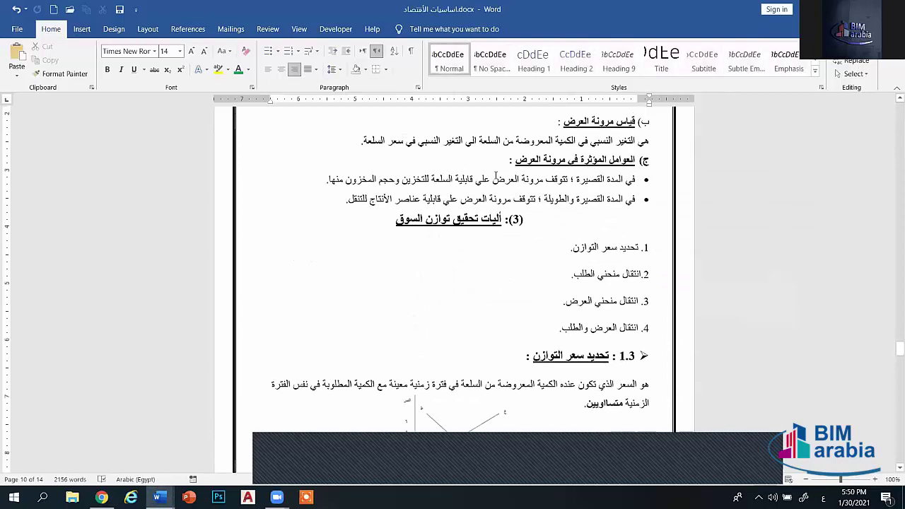
{"action": "scroll", "coordinate": [495, 212], "scroll_direction": "up", "scroll_amount": 4}
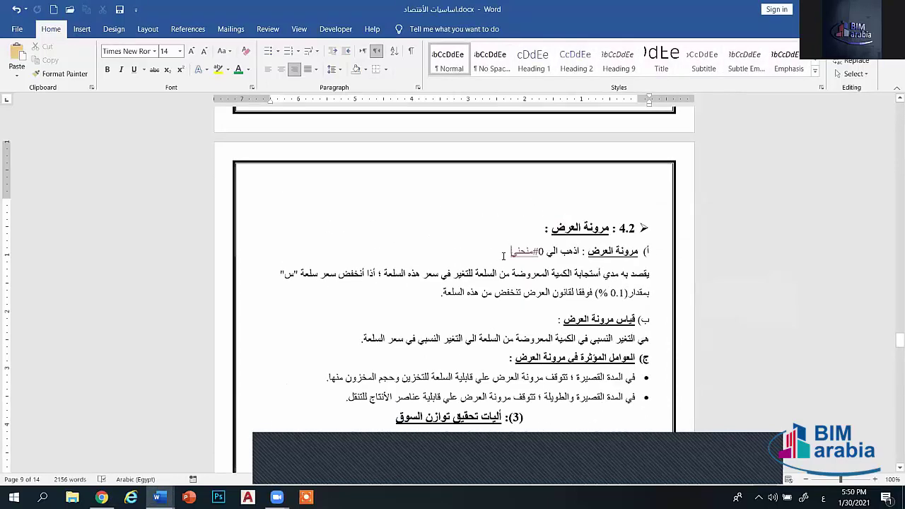
{"action": "left_click_drag", "start_coordinate": [510, 253], "coordinate": [545, 255]}
{"action": "key", "text": "Delete"}
{"action": "type", "text": "السوق"}
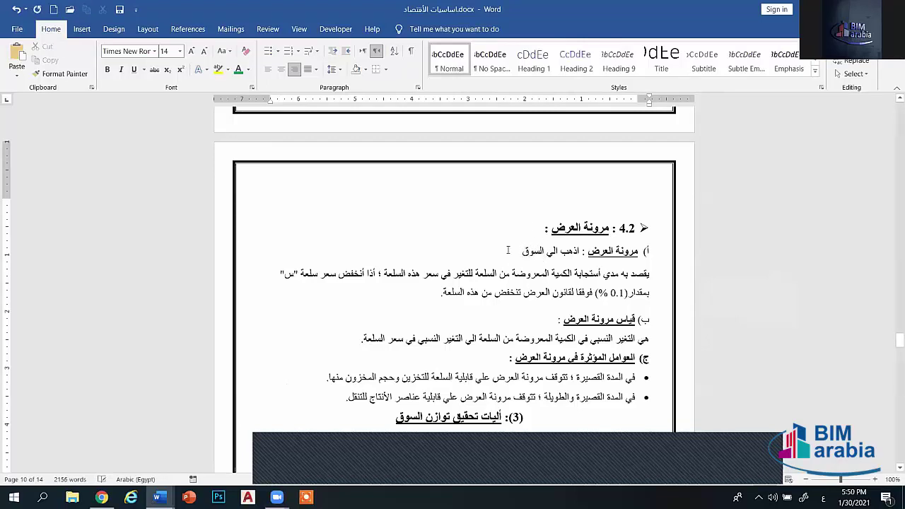
{"action": "double_click", "coordinate": [534, 252]}
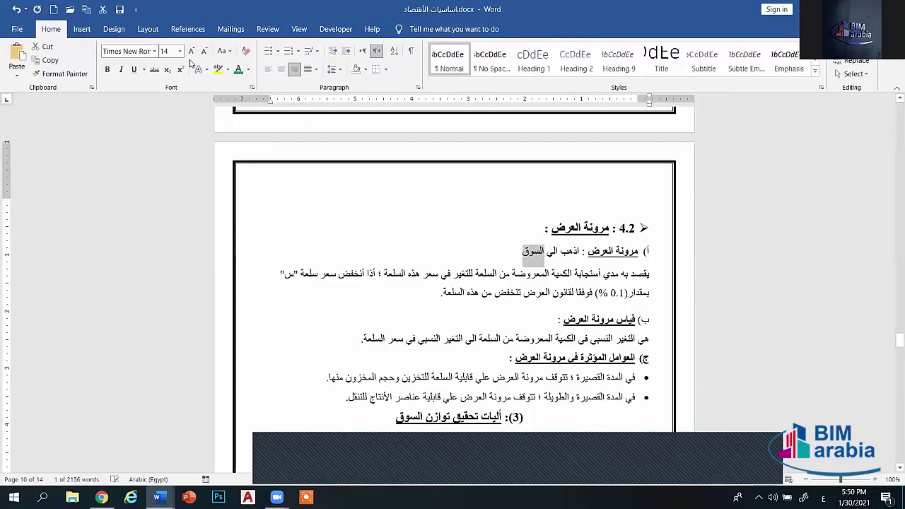
{"action": "left_click", "coordinate": [81, 29]}
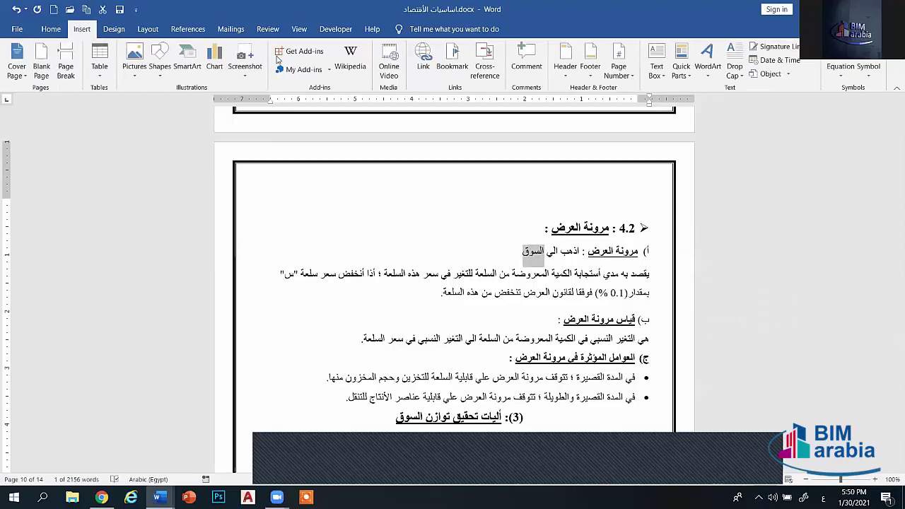
- Link السوق to the السلع bookmark and follow it to section 2.3 on page 11
{"action": "left_click", "coordinate": [431, 59]}
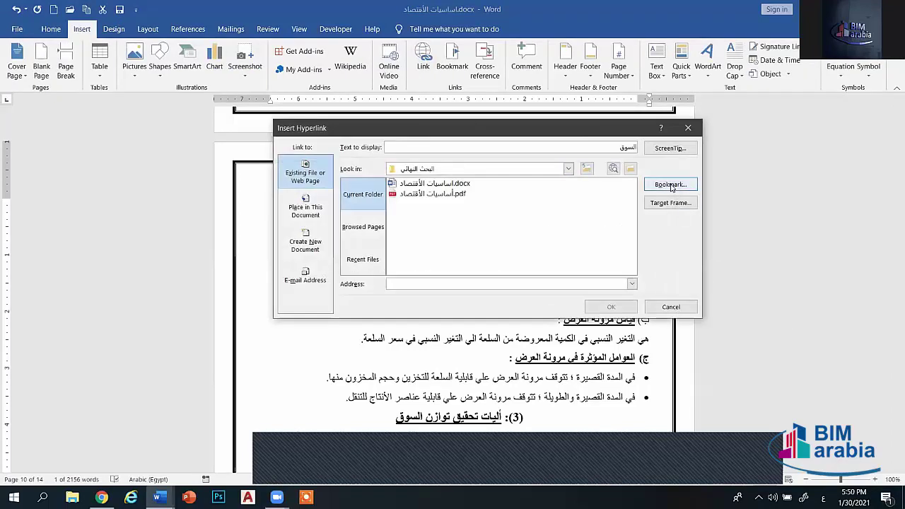
{"action": "key", "text": "Tab"}
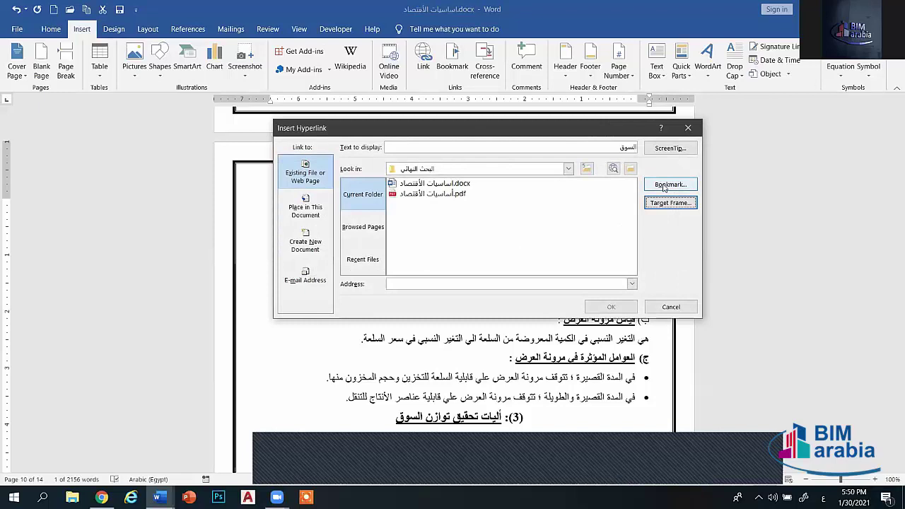
{"action": "left_click", "coordinate": [664, 186]}
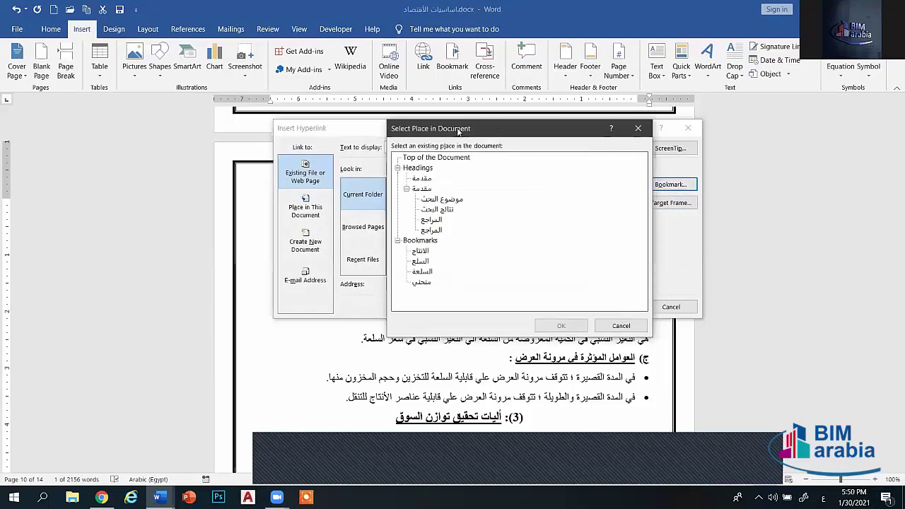
{"action": "left_click_drag", "start_coordinate": [458, 131], "coordinate": [458, 143]}
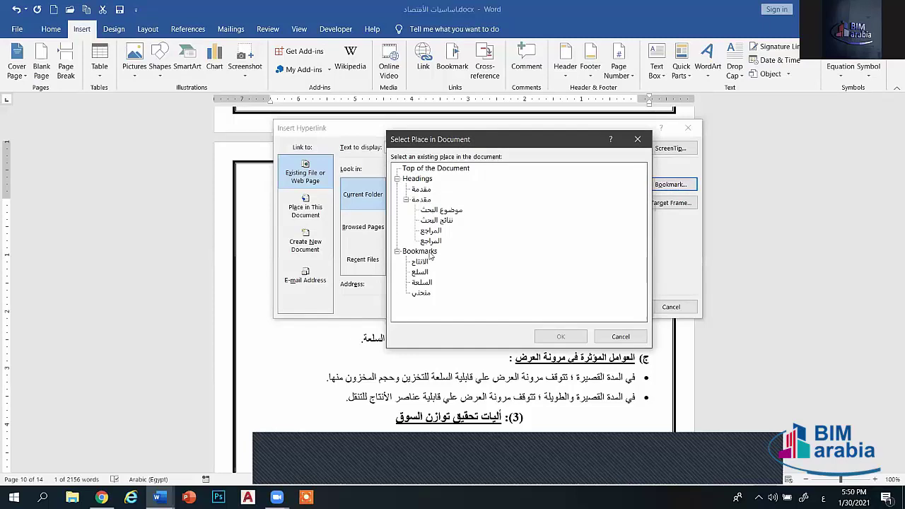
{"action": "left_click", "coordinate": [419, 272]}
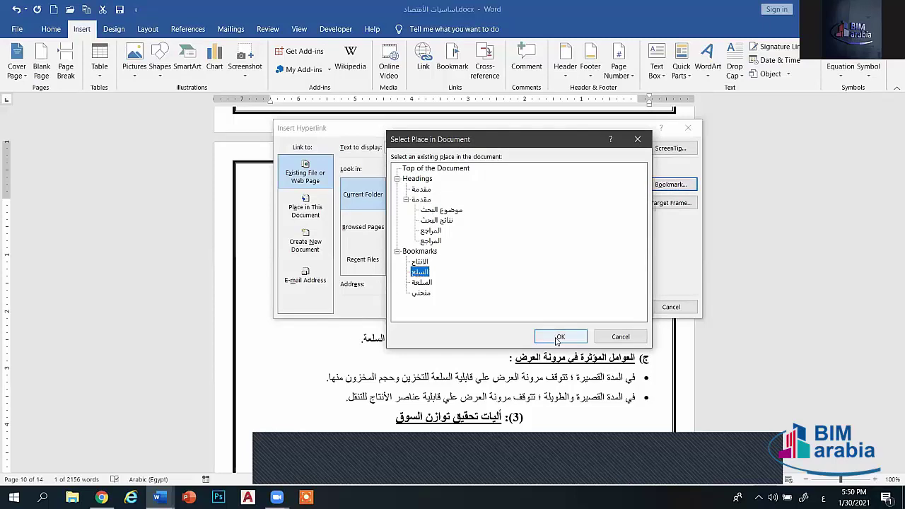
{"action": "left_click", "coordinate": [556, 337]}
{"action": "left_click", "coordinate": [610, 306]}
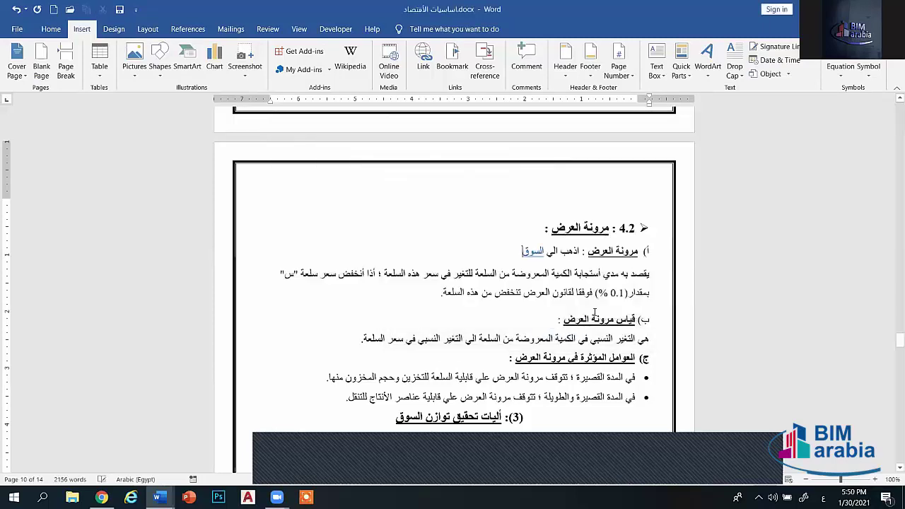
{"action": "left_click", "coordinate": [530, 253], "text": "ctrl"}
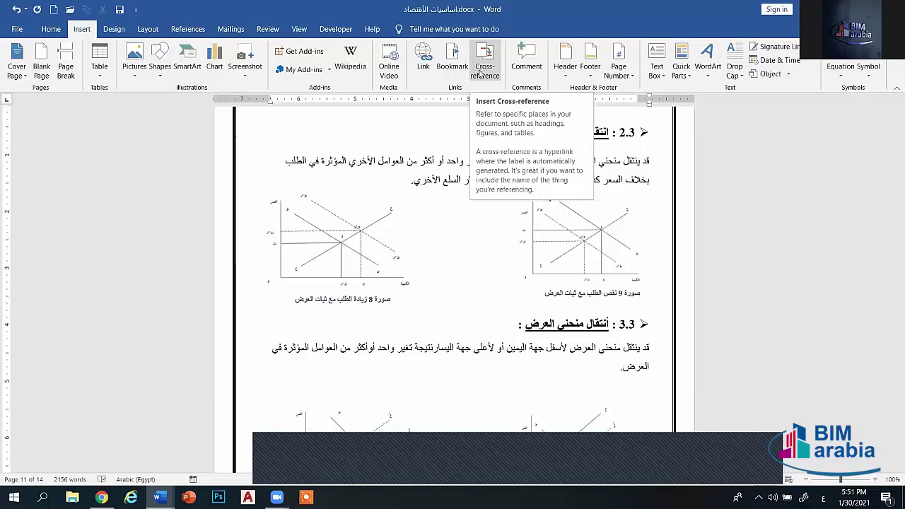
- Type أذهب إلي on the empty line above heading 2.3 انتقال منحني الطلب
{"action": "left_click", "coordinate": [479, 72]}
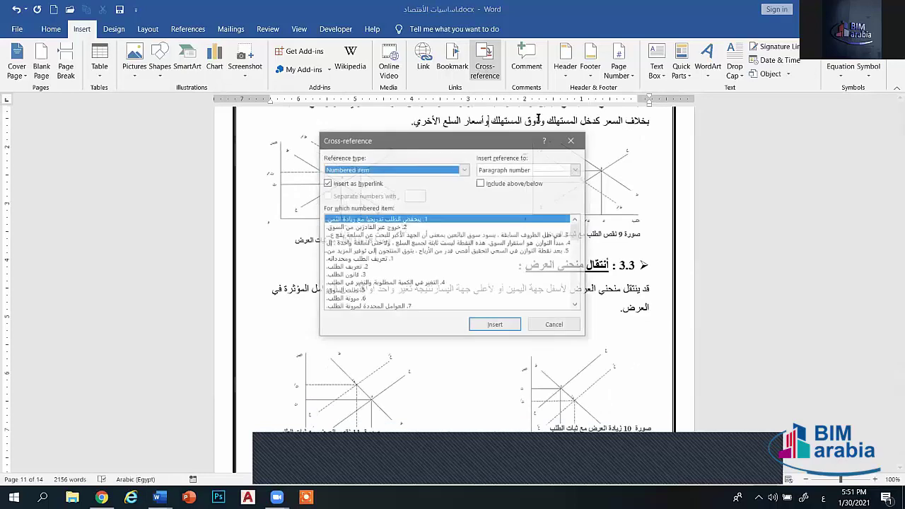
{"action": "scroll", "coordinate": [494, 198], "scroll_direction": "down", "scroll_amount": 1}
{"action": "scroll", "coordinate": [495, 205], "scroll_direction": "up", "scroll_amount": 4}
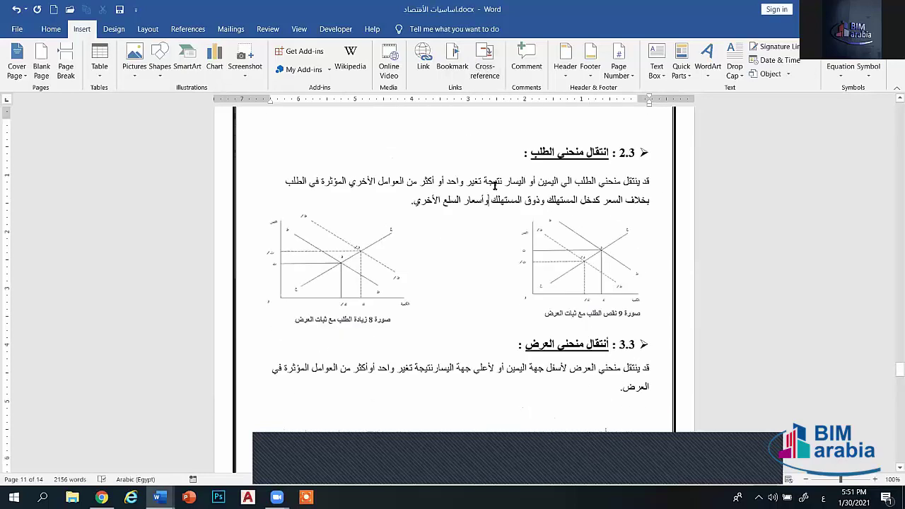
{"action": "scroll", "coordinate": [494, 212], "scroll_direction": "up", "scroll_amount": 4}
{"action": "scroll", "coordinate": [495, 212], "scroll_direction": "down", "scroll_amount": 2}
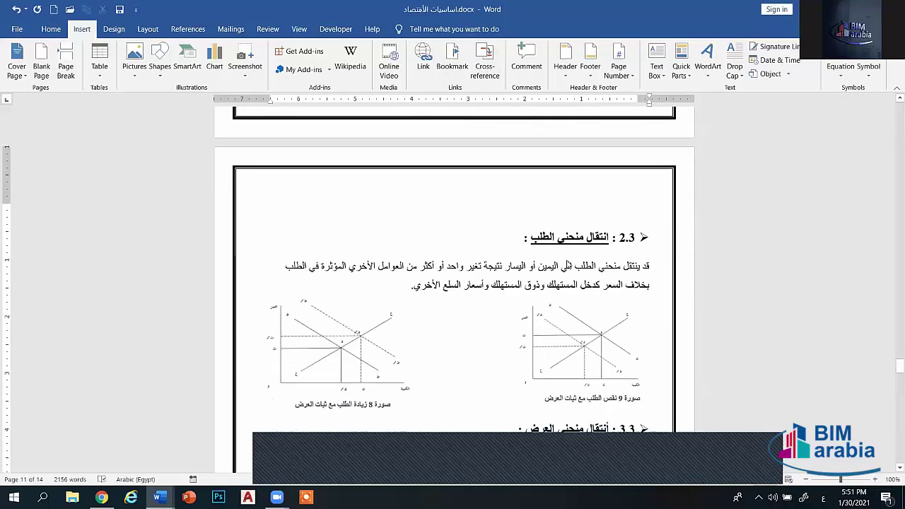
{"action": "scroll", "coordinate": [891, 364], "scroll_direction": "up", "scroll_amount": 6}
{"action": "left_click_drag", "start_coordinate": [890, 364], "coordinate": [890, 371]}
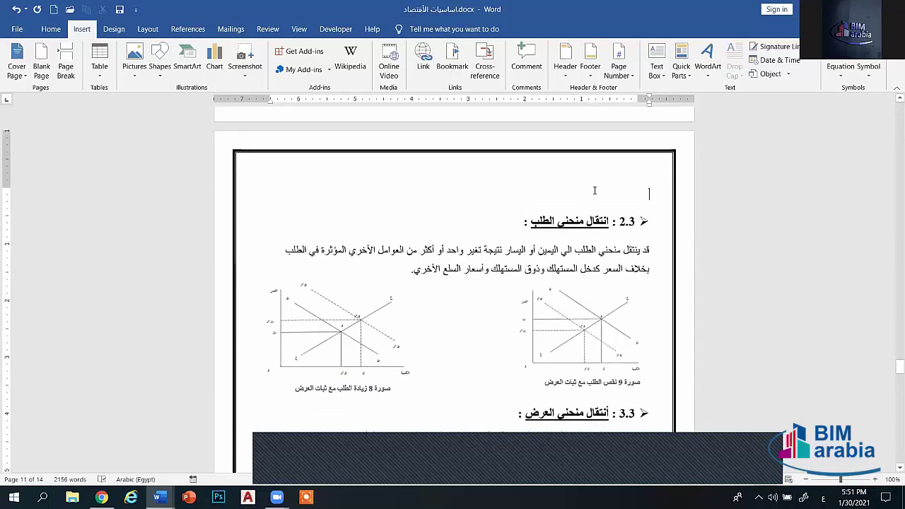
{"action": "type", "text": "أد"}
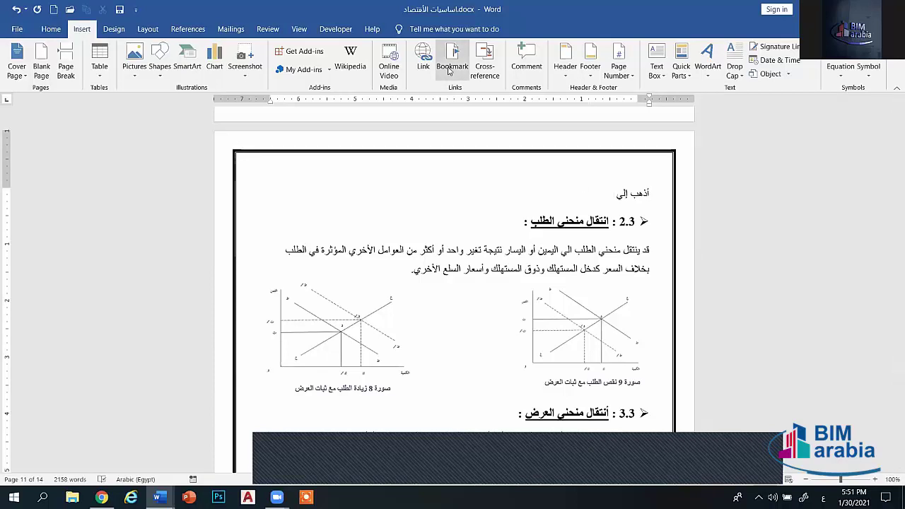
- Set up a cross-reference with Bookmark as reference type, targeting السلع
{"action": "left_click", "coordinate": [484, 66]}
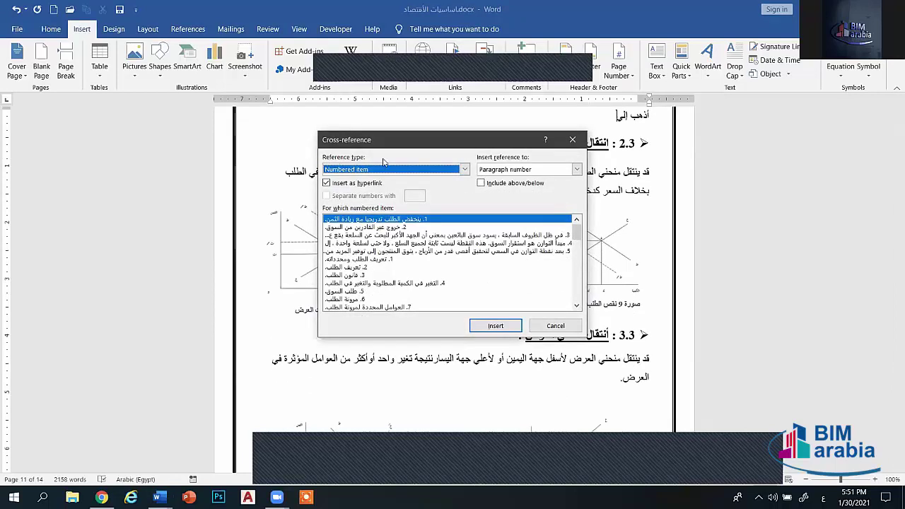
{"action": "left_click", "coordinate": [374, 171]}
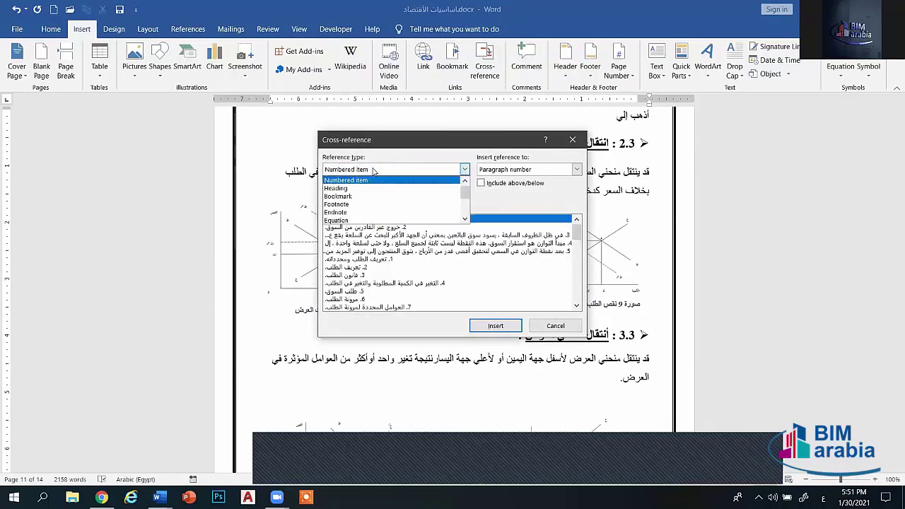
{"action": "left_click", "coordinate": [339, 188]}
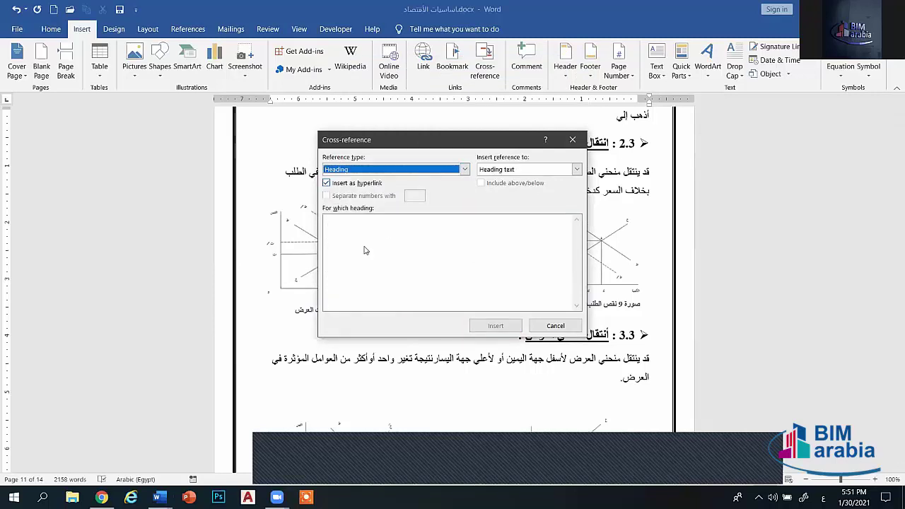
{"action": "left_click", "coordinate": [360, 171]}
{"action": "left_click", "coordinate": [349, 197]}
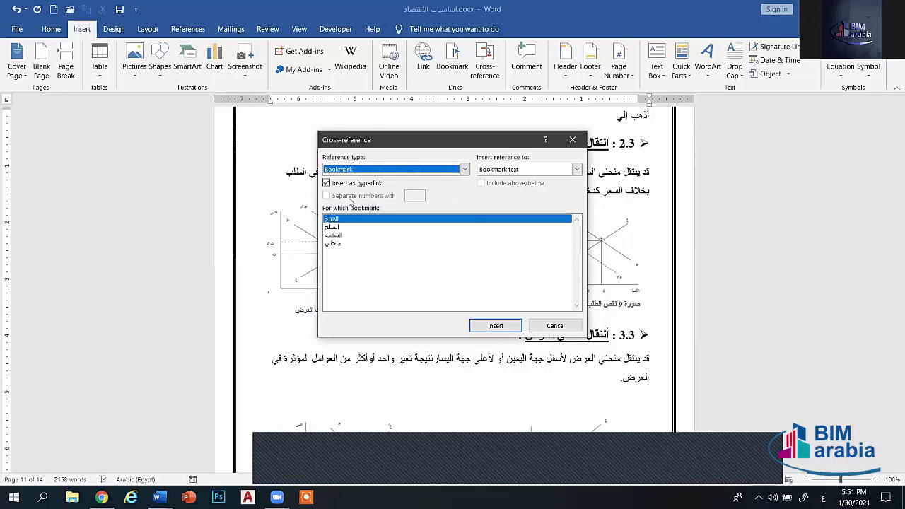
{"action": "left_click", "coordinate": [336, 235]}
{"action": "left_click", "coordinate": [335, 244]}
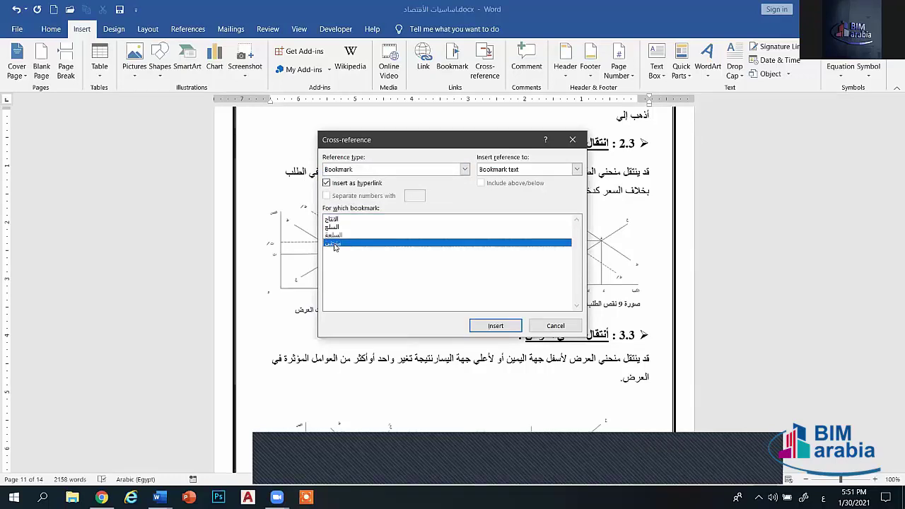
{"action": "left_click", "coordinate": [332, 234]}
{"action": "left_click", "coordinate": [333, 226]}
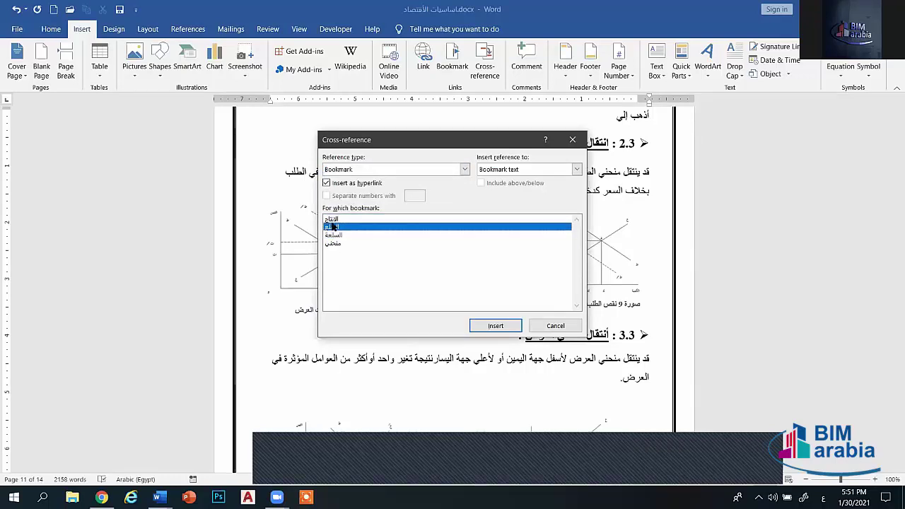
- Insert its bookmark text وأسعار السلع الأخري as a hyperlink after أذهب إلي
{"action": "left_click", "coordinate": [524, 171]}
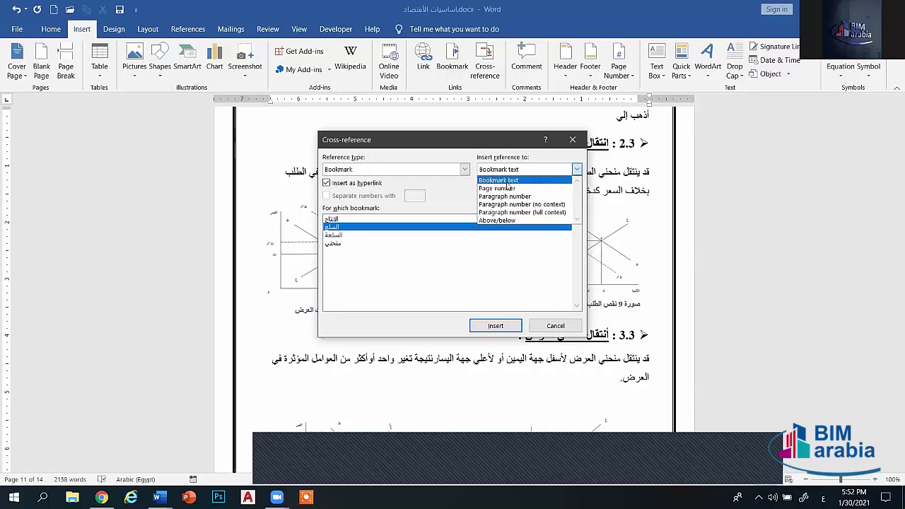
{"action": "left_click", "coordinate": [508, 181]}
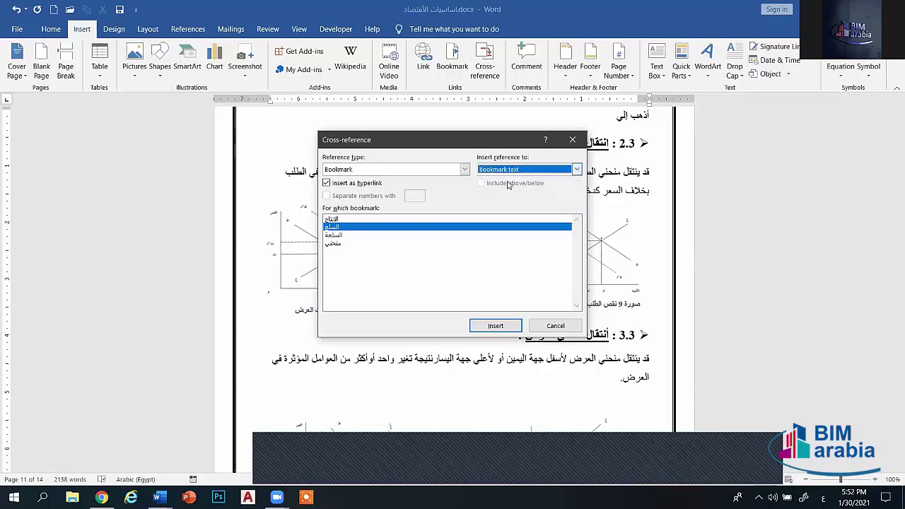
{"action": "left_click", "coordinate": [497, 325]}
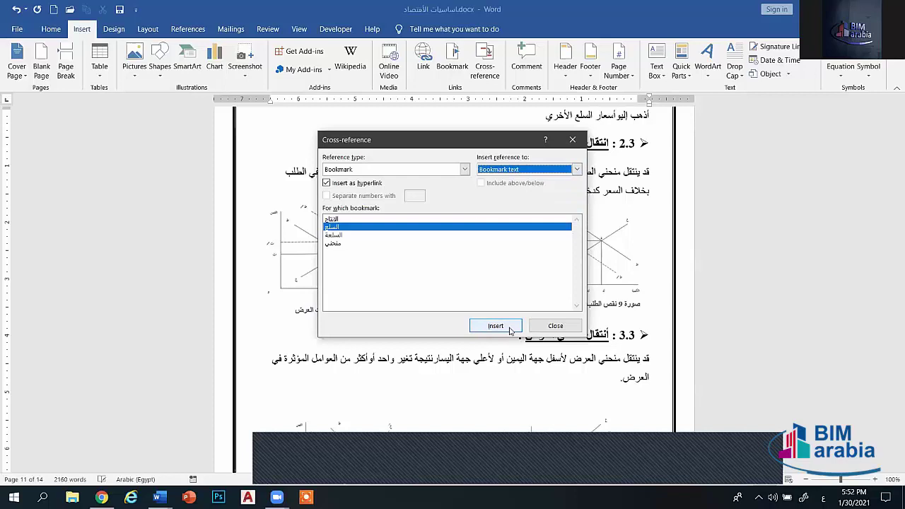
{"action": "left_click", "coordinate": [555, 325]}
{"action": "scroll", "coordinate": [662, 233], "scroll_direction": "up", "scroll_amount": 3}
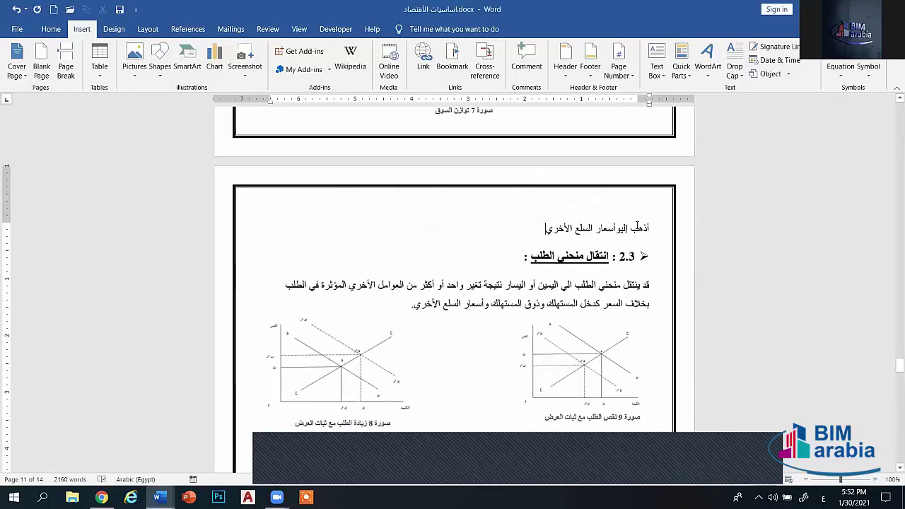
- Verify the inserted وأسعار السلع الأخري field links to السلع, then reopen Cross-reference
{"action": "left_click", "coordinate": [543, 229]}
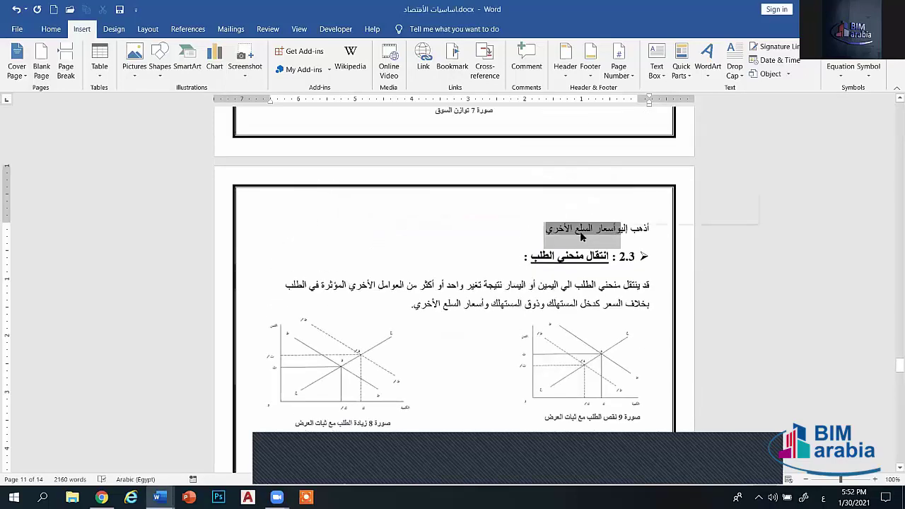
{"action": "left_click", "coordinate": [558, 229]}
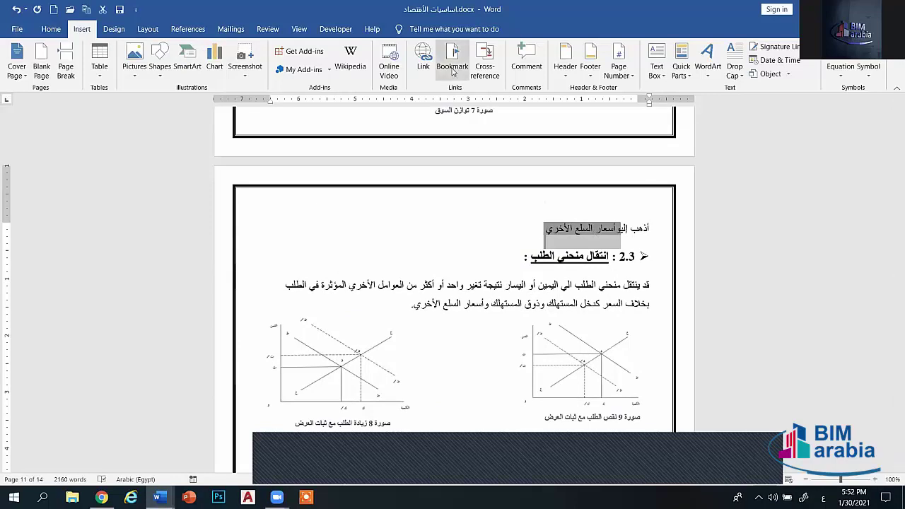
{"action": "left_click", "coordinate": [545, 233]}
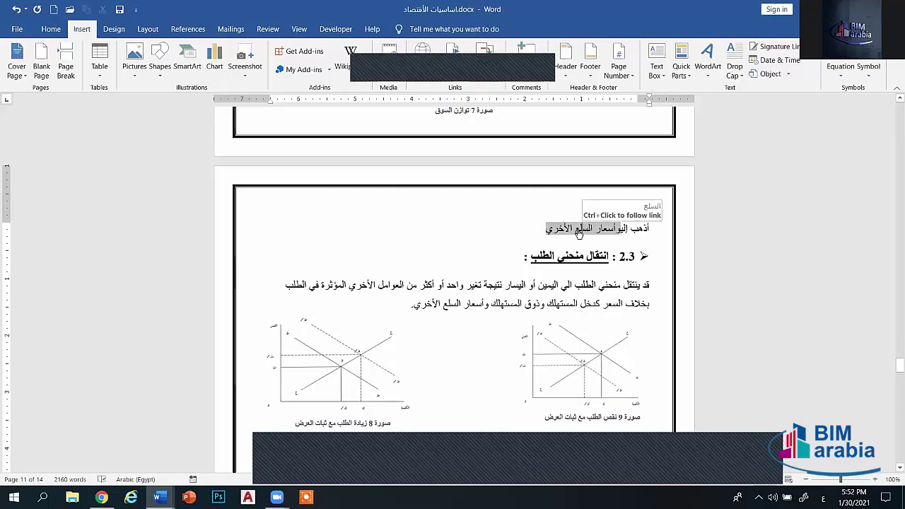
{"action": "scroll", "coordinate": [578, 230], "scroll_direction": "down", "scroll_amount": 3}
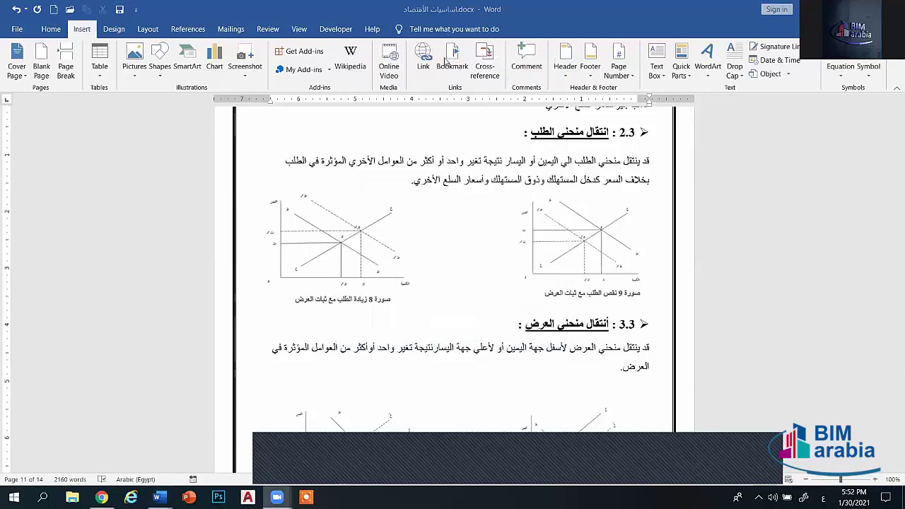
{"action": "scroll", "coordinate": [498, 136], "scroll_direction": "up", "scroll_amount": 3}
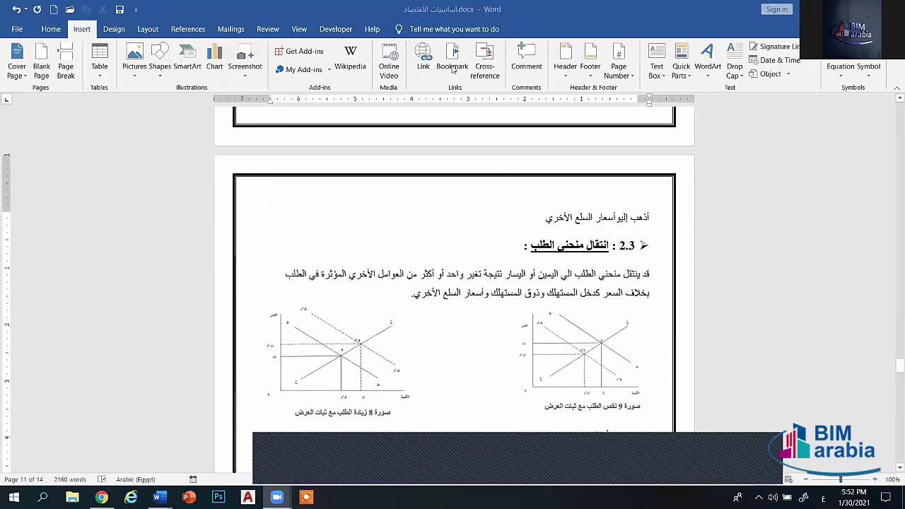
{"action": "left_click", "coordinate": [484, 62]}
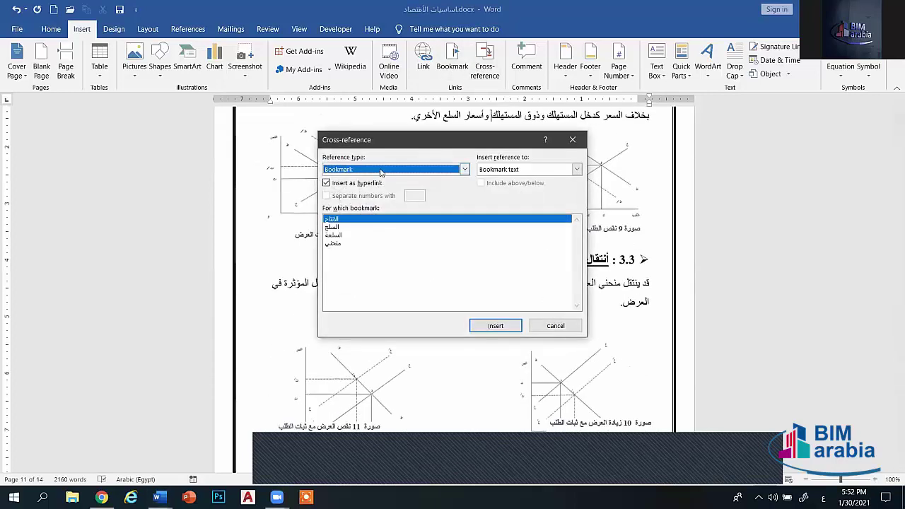
- Point the cross-reference at numbered item 3. قانون الطلب
{"action": "left_click", "coordinate": [357, 172]}
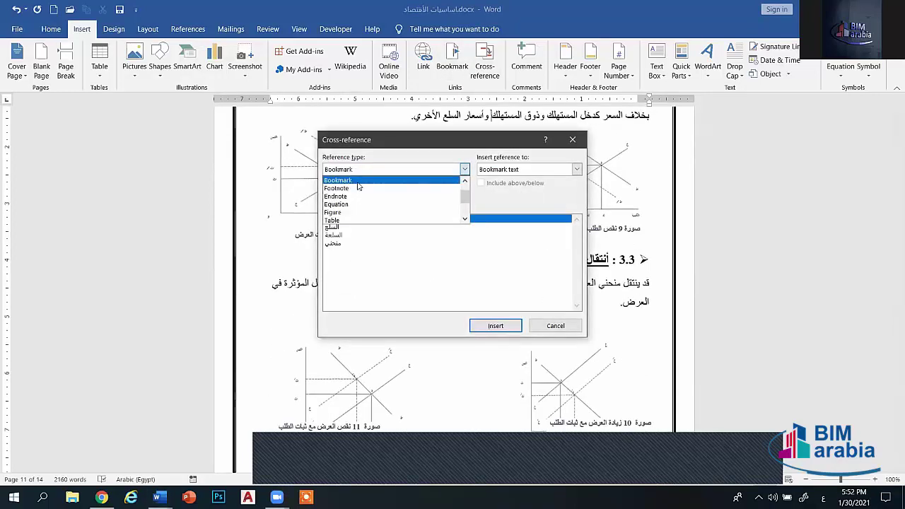
{"action": "scroll", "coordinate": [343, 194], "scroll_direction": "up", "scroll_amount": 2}
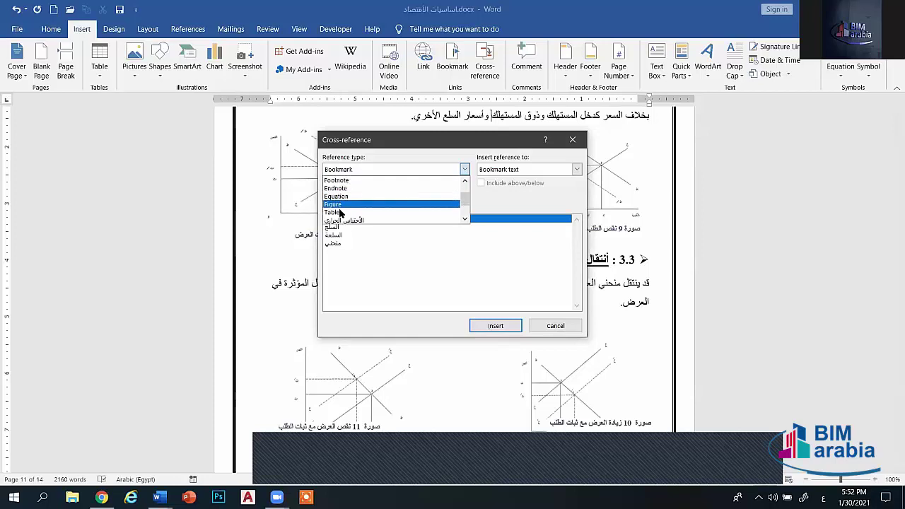
{"action": "left_click", "coordinate": [340, 189]}
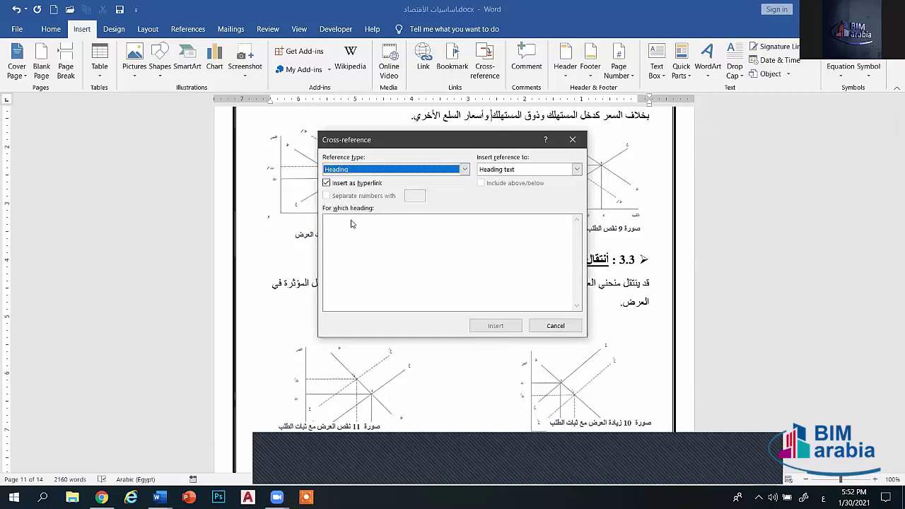
{"action": "left_click", "coordinate": [360, 170]}
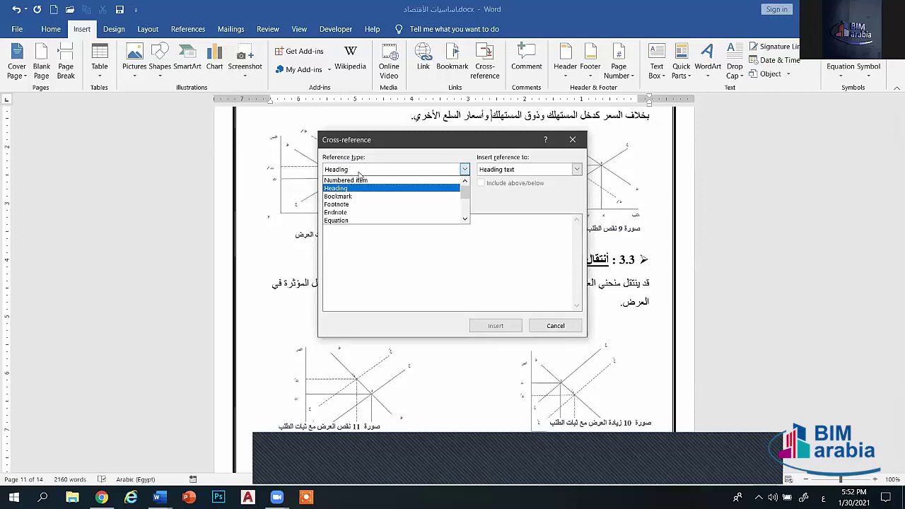
{"action": "left_click", "coordinate": [349, 205]}
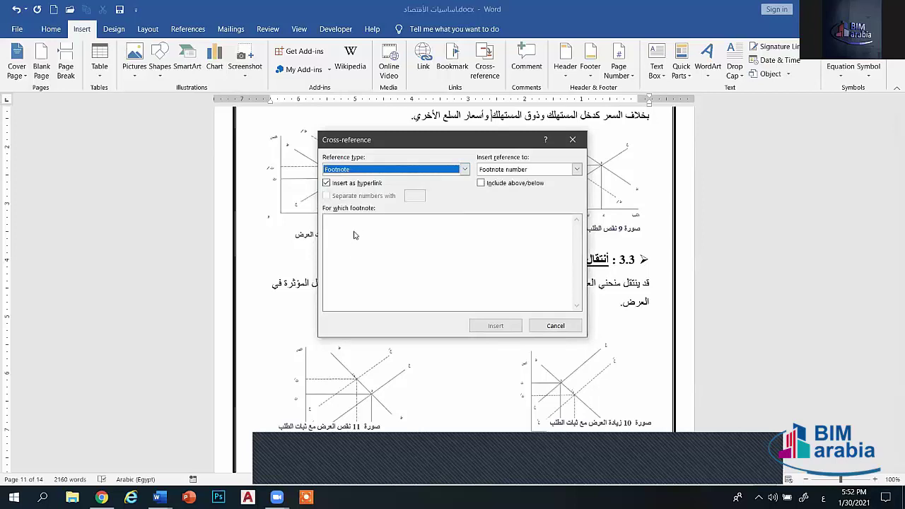
{"action": "left_click", "coordinate": [356, 171]}
{"action": "left_click", "coordinate": [357, 180]}
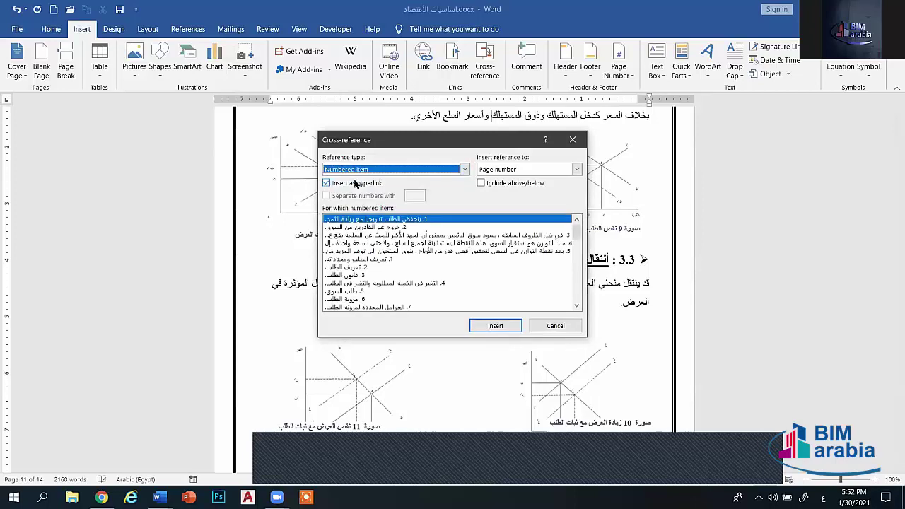
{"action": "left_click", "coordinate": [380, 243]}
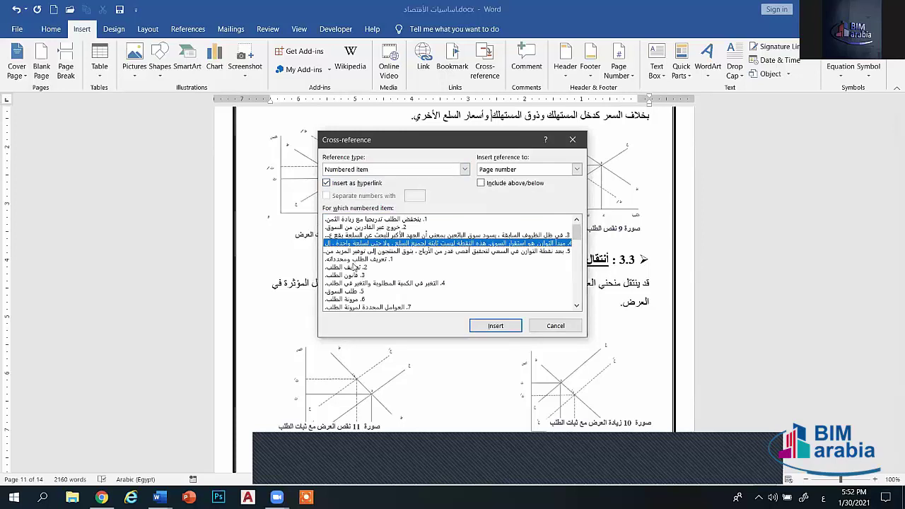
{"action": "left_click", "coordinate": [355, 274]}
- Insert it as a linked page number reading 3 after المستهلك, then close
{"action": "left_click", "coordinate": [577, 169]}
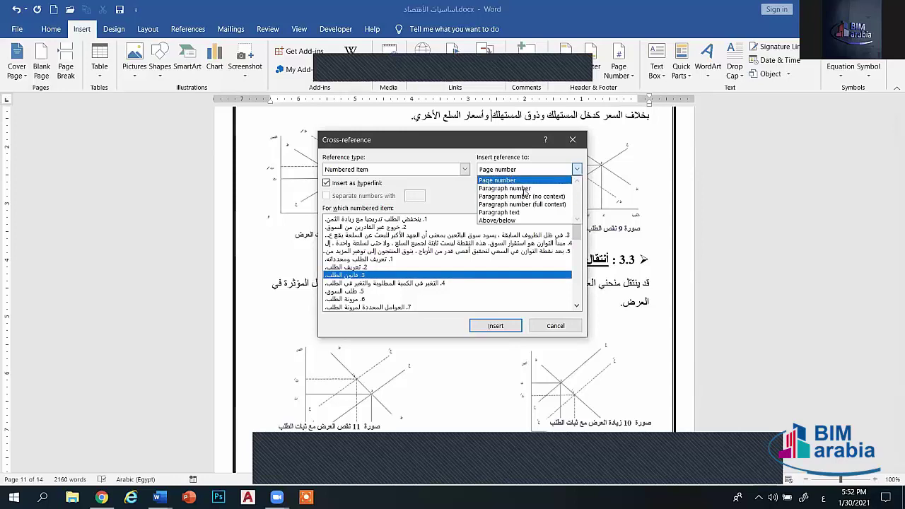
{"action": "left_click", "coordinate": [558, 179]}
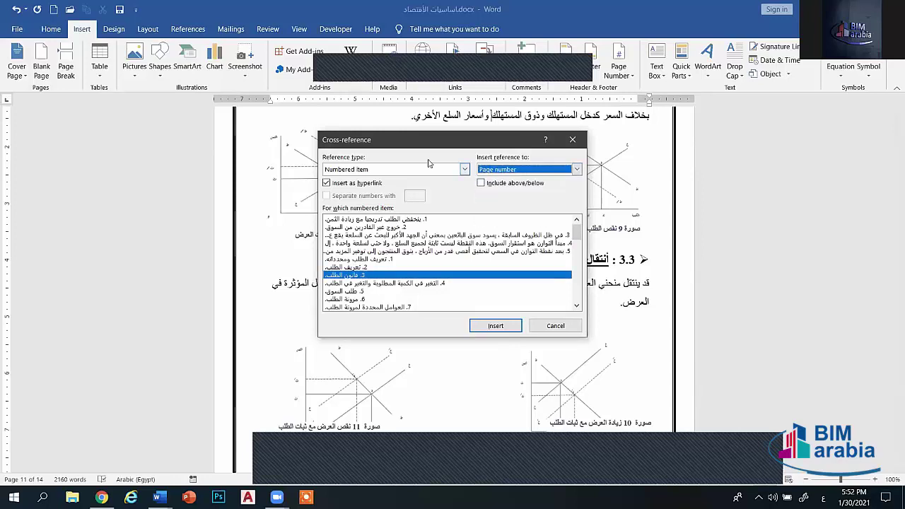
{"action": "left_click", "coordinate": [508, 172]}
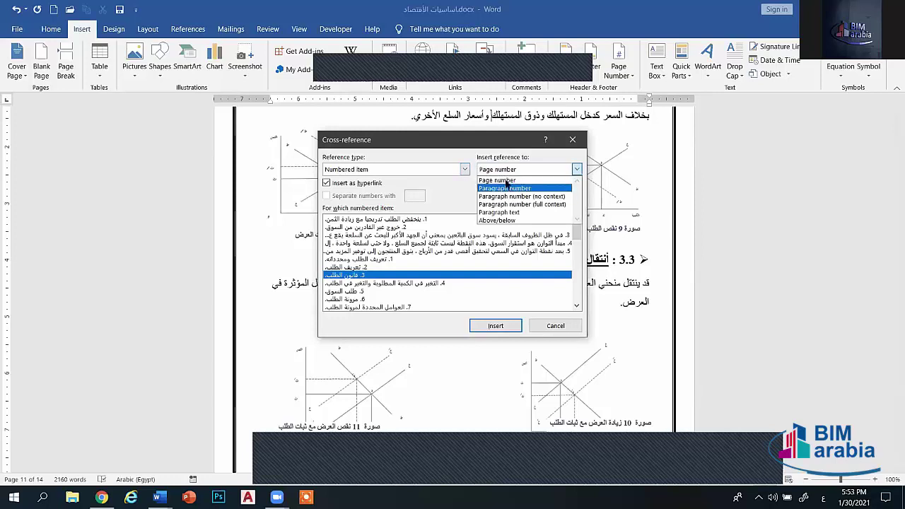
{"action": "left_click", "coordinate": [504, 180]}
{"action": "left_click", "coordinate": [489, 325]}
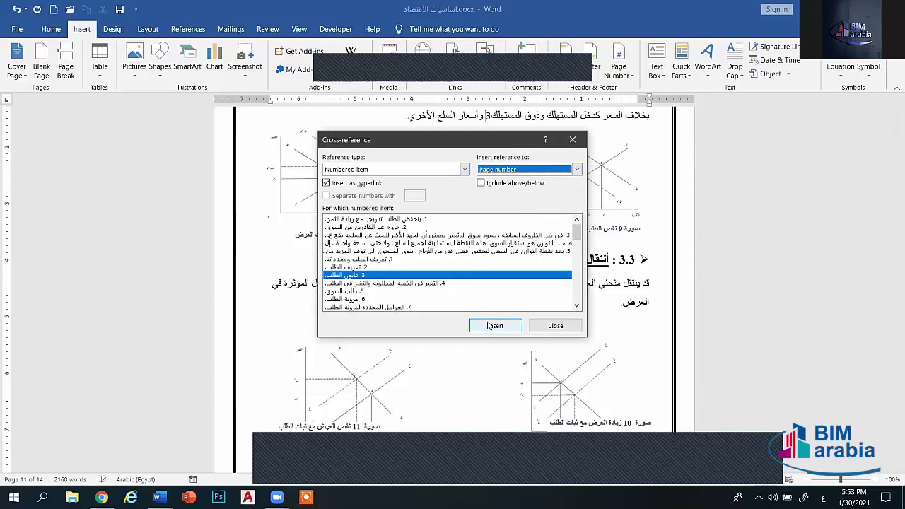
{"action": "left_click", "coordinate": [555, 326]}
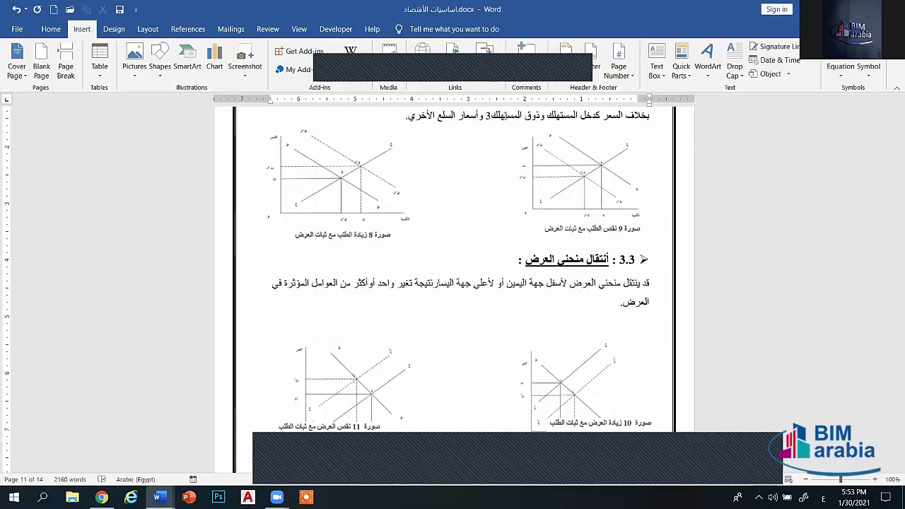
- Follow the 3 cross-reference to the page-3 topic list, then scroll to section 4.1 طلب السوق
{"action": "left_click", "coordinate": [497, 114]}
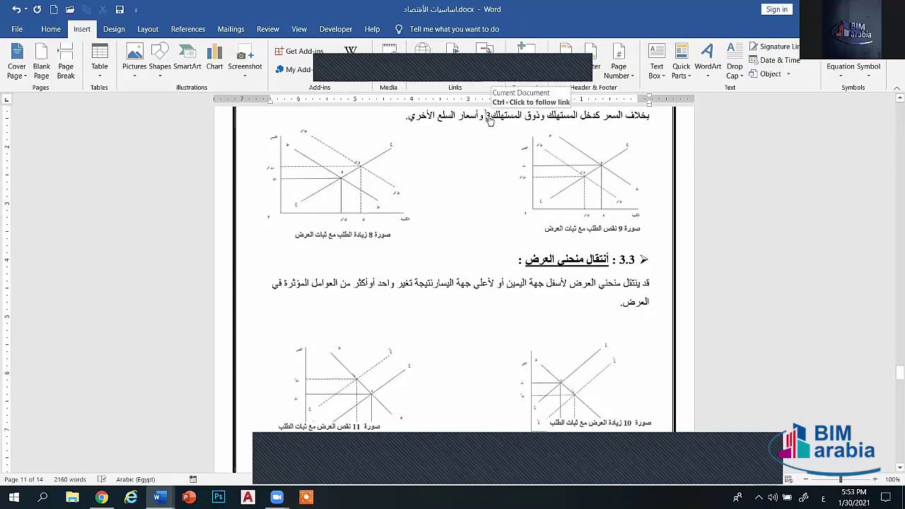
{"action": "left_click", "coordinate": [487, 118], "text": "ctrl"}
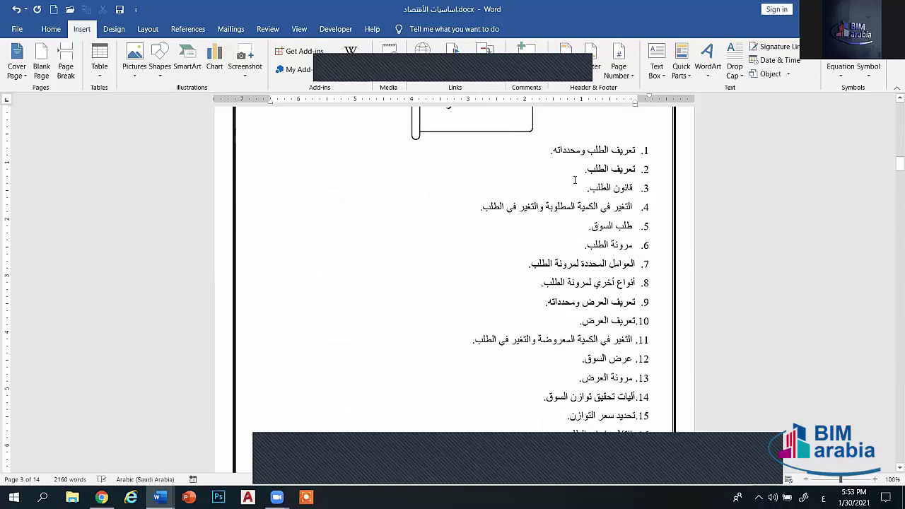
{"action": "scroll", "coordinate": [664, 216], "scroll_direction": "down", "scroll_amount": 3}
{"action": "scroll", "coordinate": [664, 216], "scroll_direction": "up", "scroll_amount": 3}
{"action": "scroll", "coordinate": [664, 216], "scroll_direction": "down", "scroll_amount": 4}
{"action": "scroll", "coordinate": [777, 208], "scroll_direction": "down", "scroll_amount": 3}
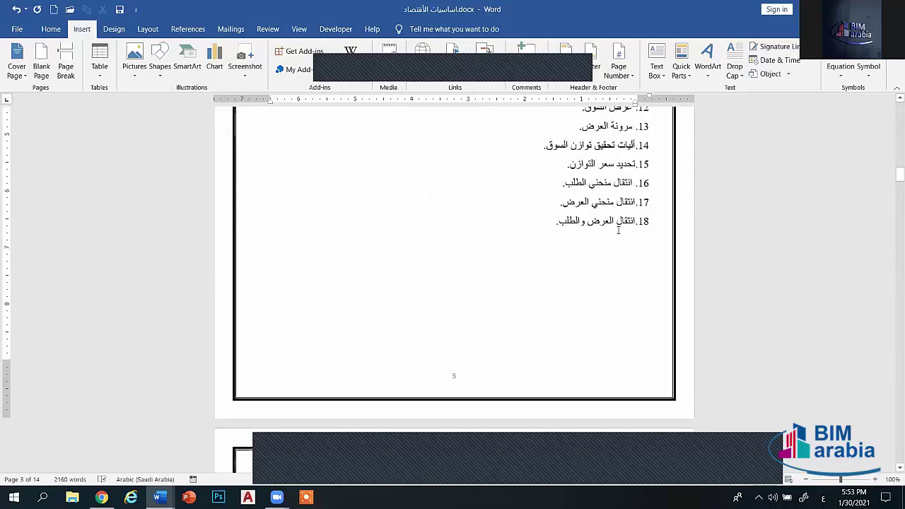
{"action": "scroll", "coordinate": [892, 200], "scroll_direction": "down", "scroll_amount": 3}
{"action": "left_click_drag", "start_coordinate": [898, 178], "coordinate": [898, 261]}
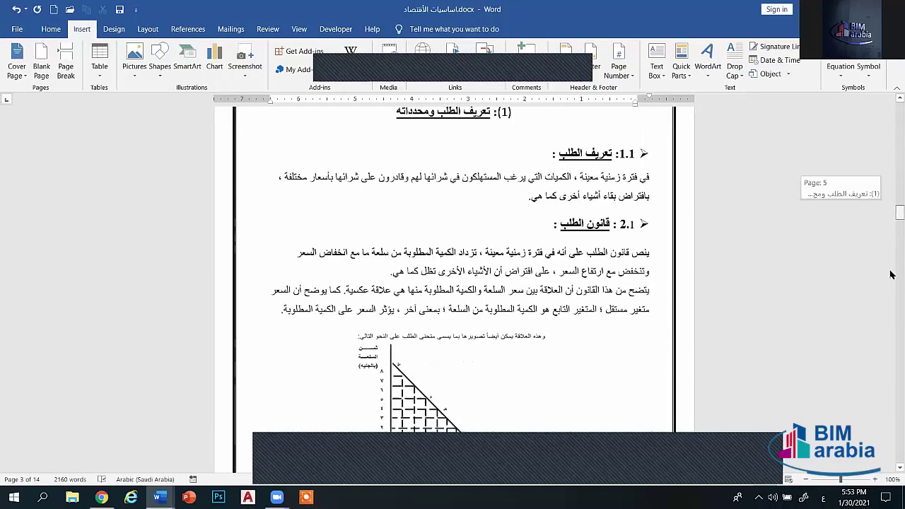
{"action": "scroll", "coordinate": [589, 170], "scroll_direction": "down", "scroll_amount": 1}
{"action": "scroll", "coordinate": [589, 170], "scroll_direction": "up", "scroll_amount": 5}
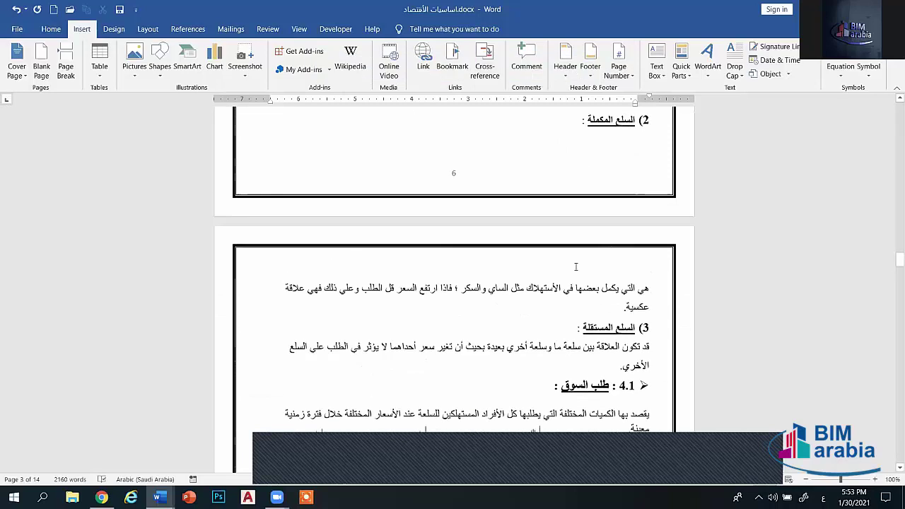
- Start a cross-reference and set its reference type to Bookmark, after trying Heading and Footnote
{"action": "left_click", "coordinate": [479, 64]}
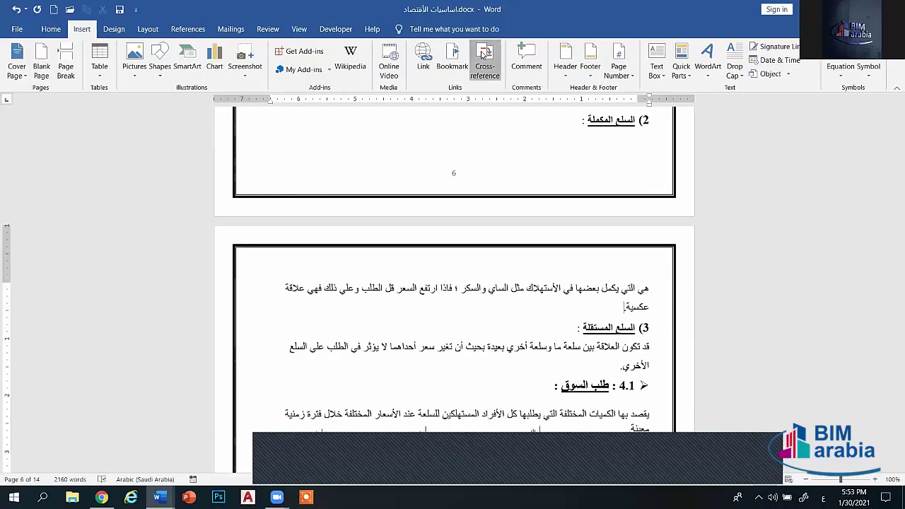
{"action": "left_click", "coordinate": [465, 169]}
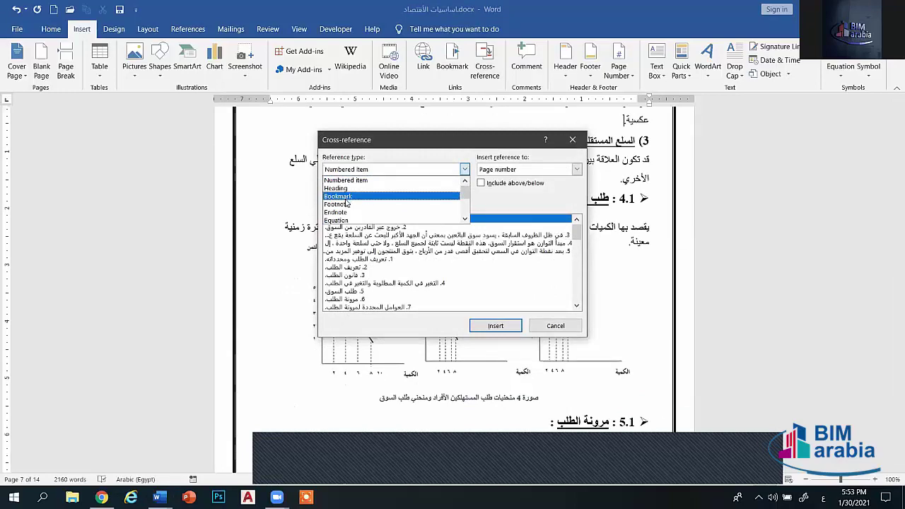
{"action": "left_click", "coordinate": [346, 188]}
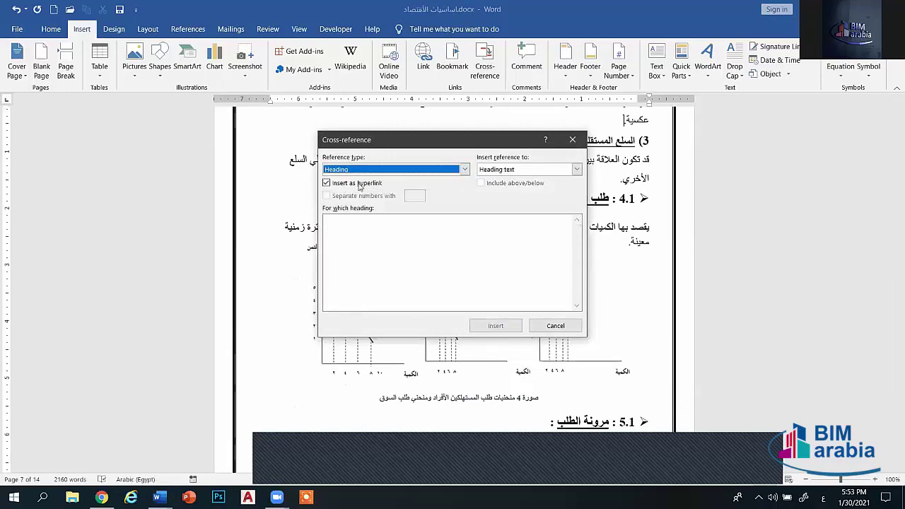
{"action": "left_click", "coordinate": [357, 169]}
{"action": "left_click", "coordinate": [354, 205]}
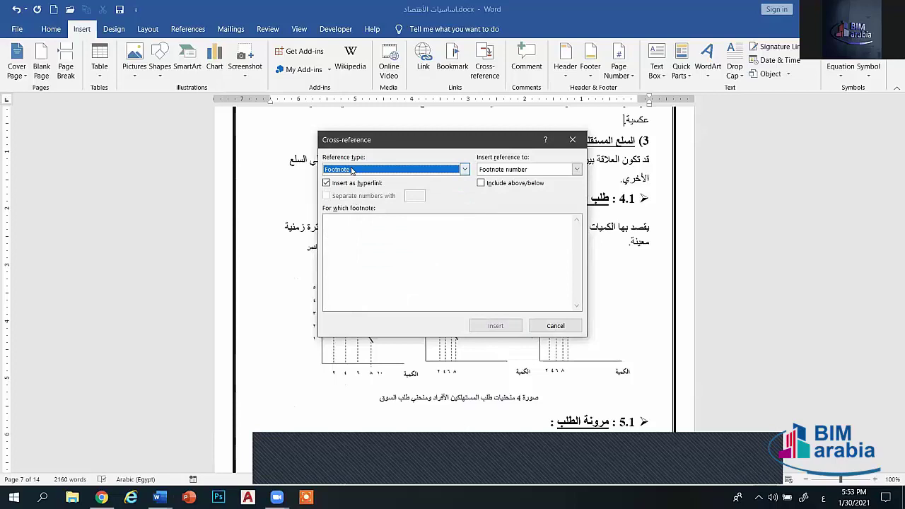
{"action": "left_click", "coordinate": [464, 169]}
{"action": "left_click", "coordinate": [350, 197]}
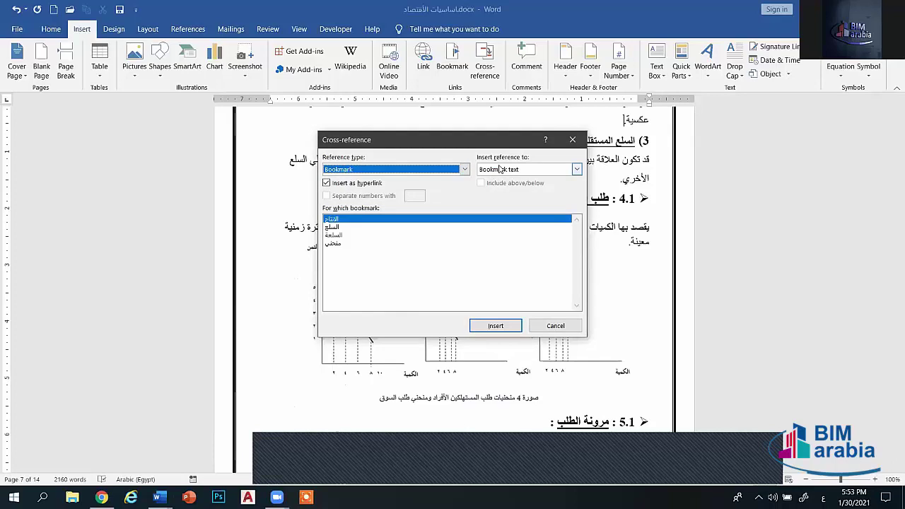
- Insert a Bookmark text reference to الانتاج after عكسية, then follow it to page 10's bullet list
{"action": "left_click", "coordinate": [511, 174]}
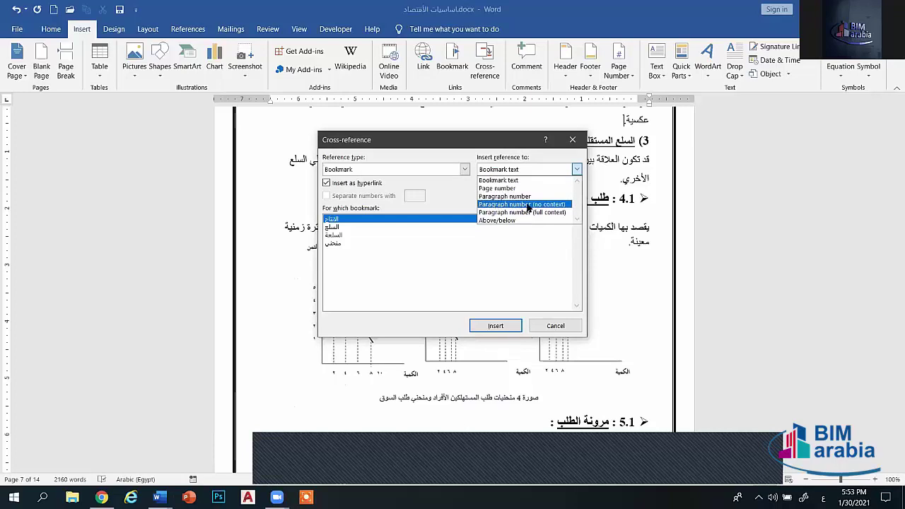
{"action": "left_click", "coordinate": [498, 181]}
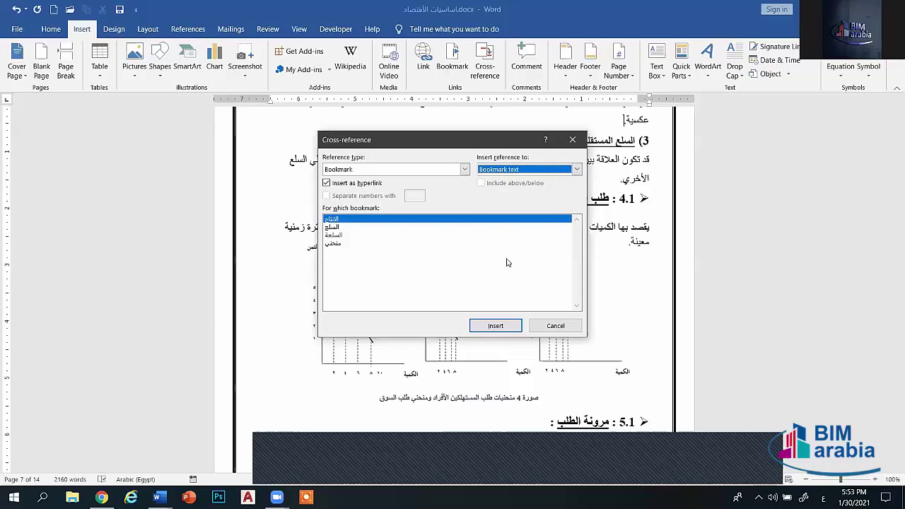
{"action": "left_click", "coordinate": [494, 326]}
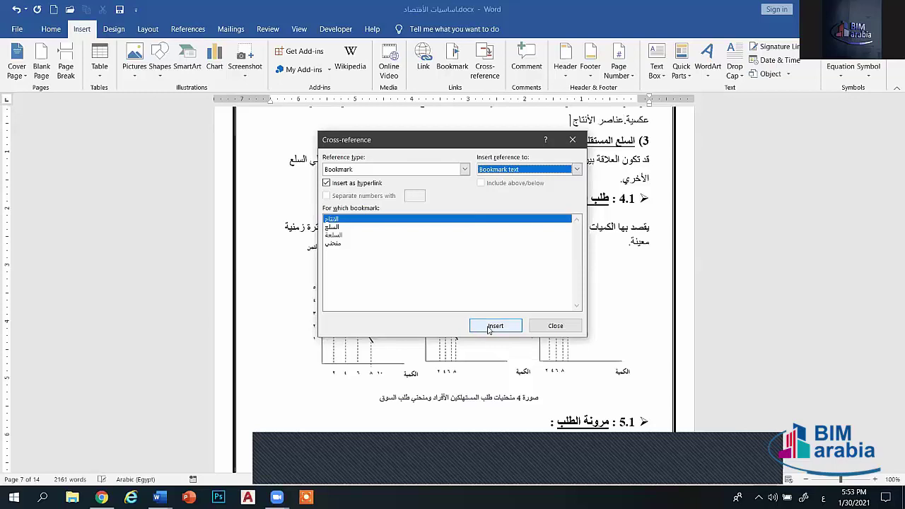
{"action": "left_click", "coordinate": [572, 140]}
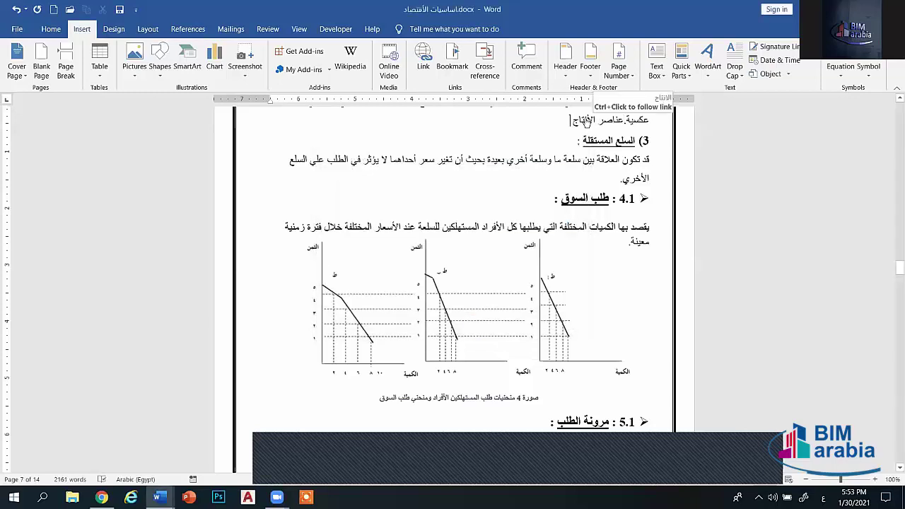
{"action": "left_click", "coordinate": [586, 120], "text": "ctrl"}
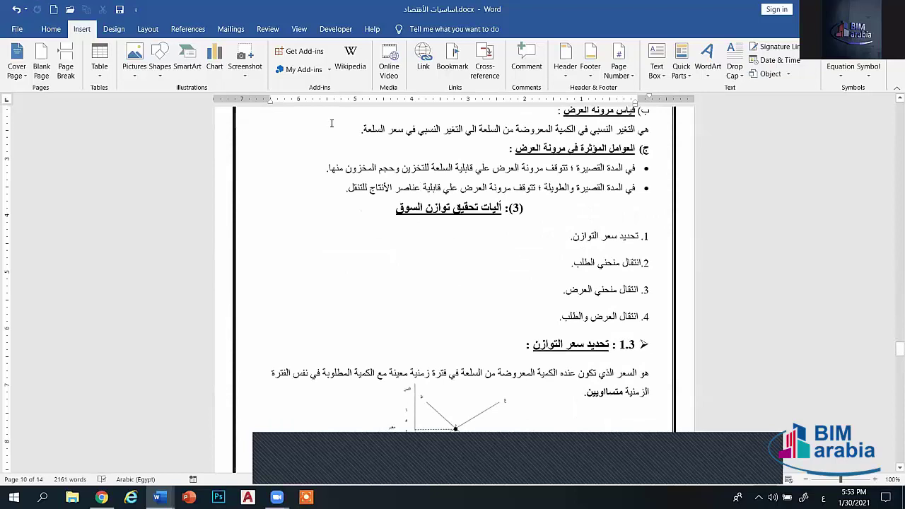
- Insert a Page number cross-reference to the الانتاج bookmark, reading 10, before عناصر الأنتاج
{"action": "left_click", "coordinate": [490, 75]}
{"action": "left_click", "coordinate": [366, 170]}
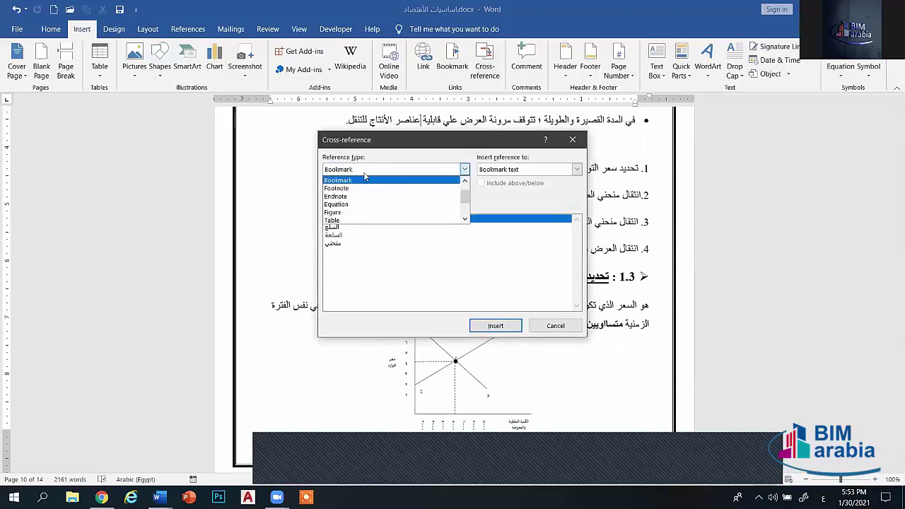
{"action": "left_click", "coordinate": [365, 179]}
{"action": "left_click", "coordinate": [511, 171]}
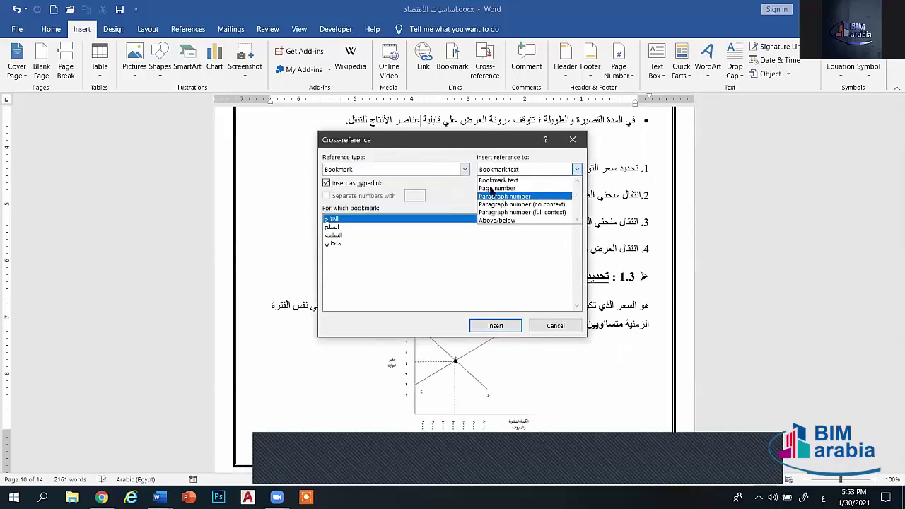
{"action": "left_click", "coordinate": [488, 188]}
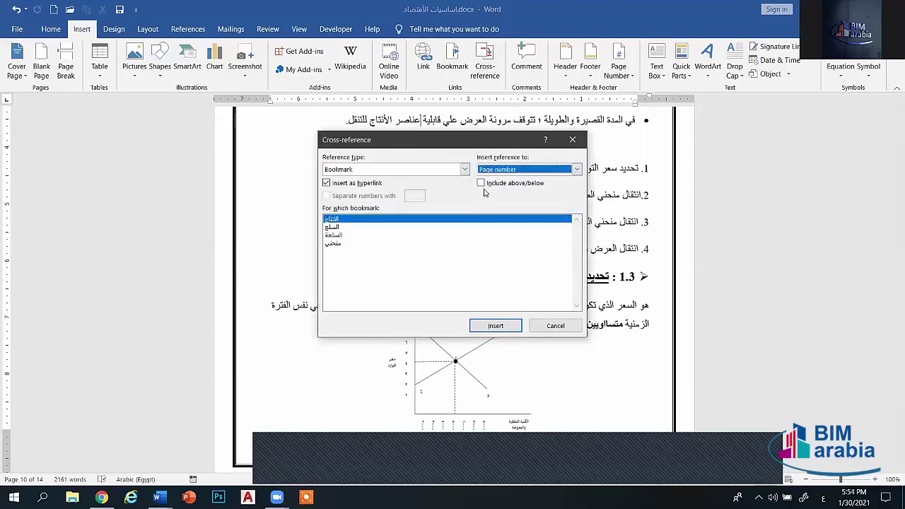
{"action": "left_click", "coordinate": [500, 325]}
{"action": "left_click", "coordinate": [557, 326]}
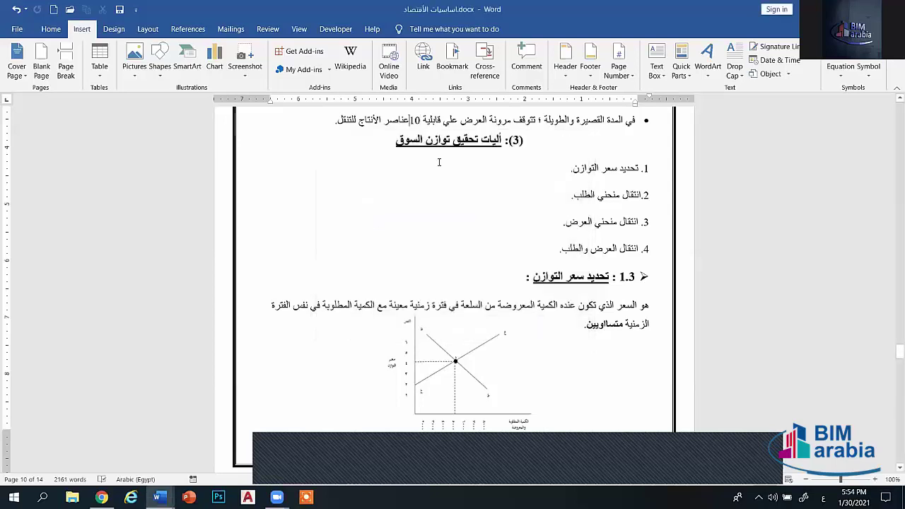
- Select the bullet line, then click into the new 10 reference to check its field shading
{"action": "triple_click", "coordinate": [415, 121]}
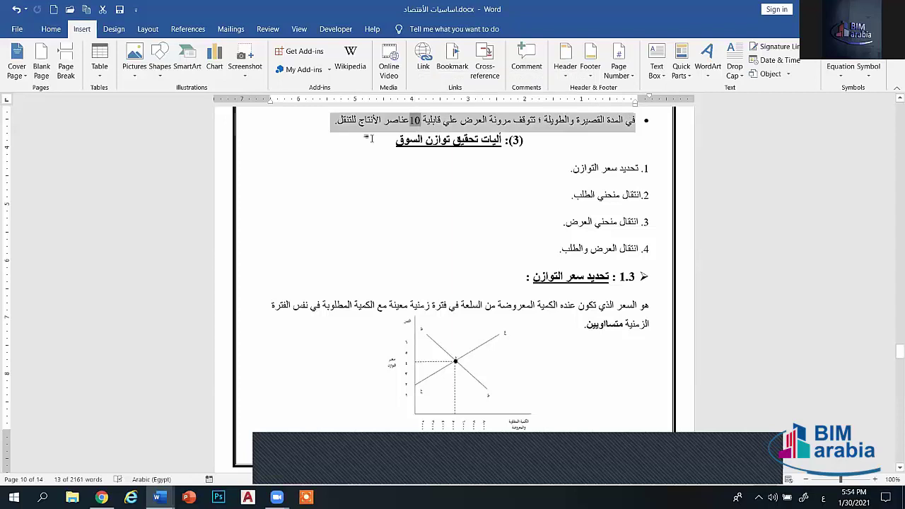
{"action": "left_click", "coordinate": [417, 123]}
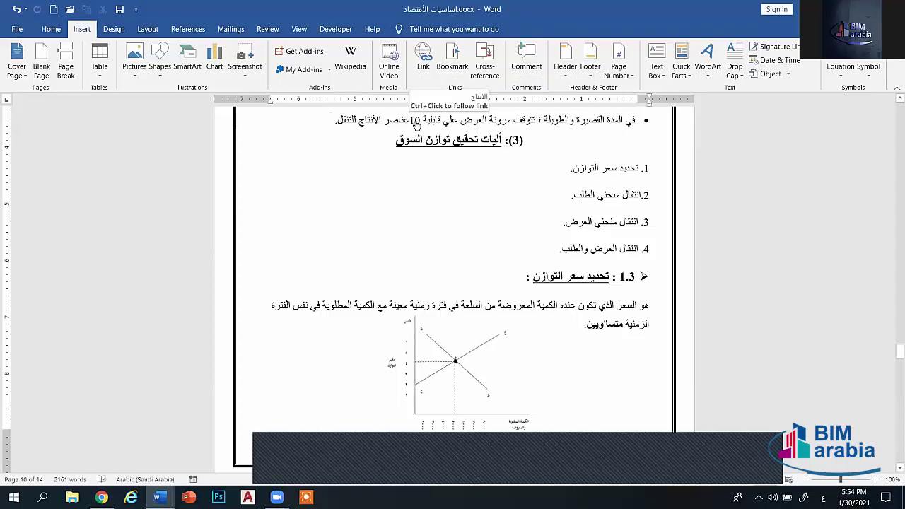
{"action": "left_click", "coordinate": [416, 122]}
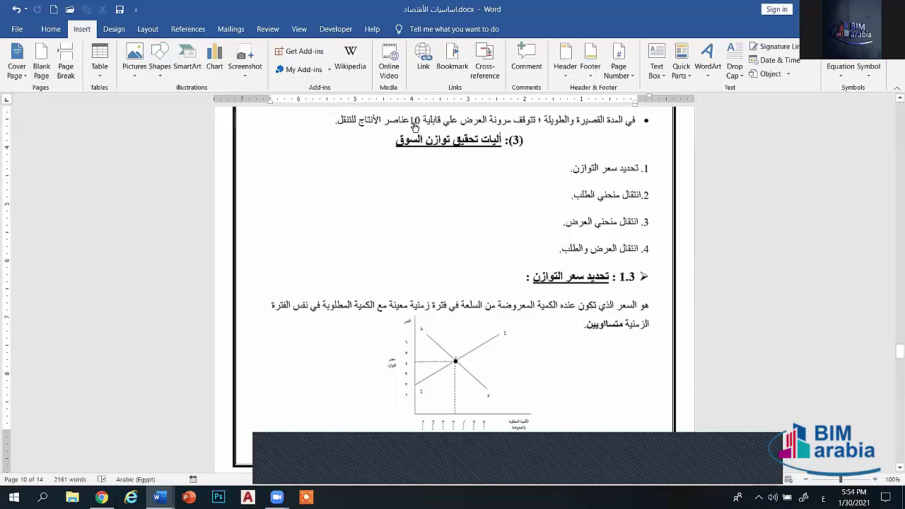
{"action": "left_click", "coordinate": [411, 129]}
{"action": "scroll", "coordinate": [417, 162], "scroll_direction": "down", "scroll_amount": 2}
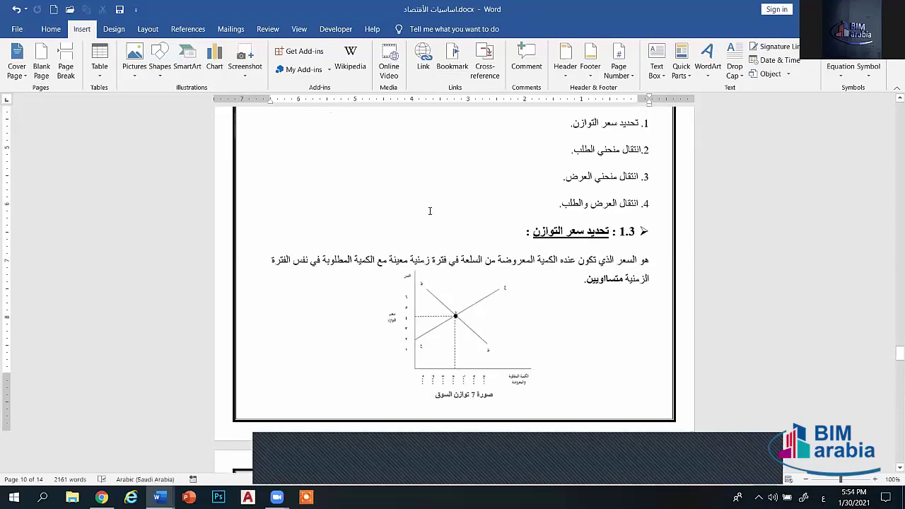
{"action": "scroll", "coordinate": [417, 162], "scroll_direction": "up", "scroll_amount": 1}
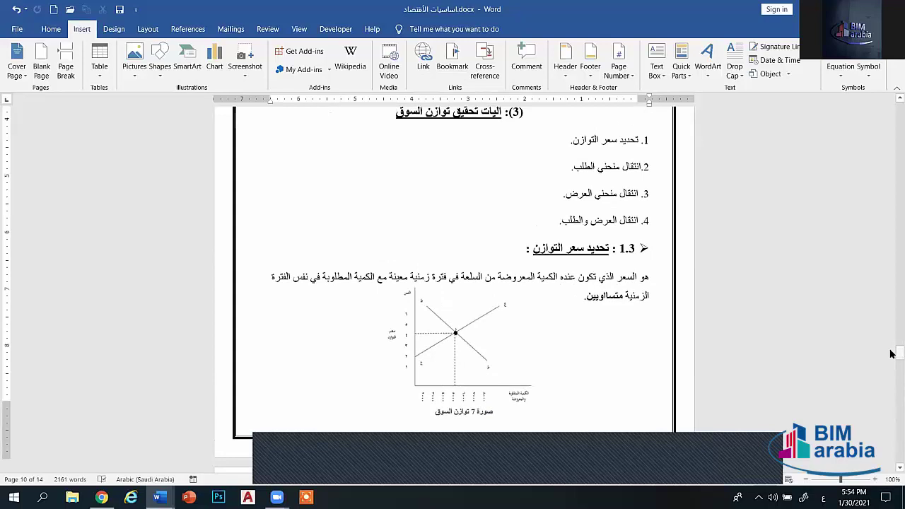
{"action": "mouse_move", "coordinate": [891, 354]}
{"action": "left_mouse_down"}
{"action": "mouse_move", "coordinate": [892, 387]}
{"action": "mouse_move", "coordinate": [890, 336]}
{"action": "left_mouse_up"}
{"action": "scroll", "coordinate": [555, 375], "scroll_direction": "down", "scroll_amount": 3}
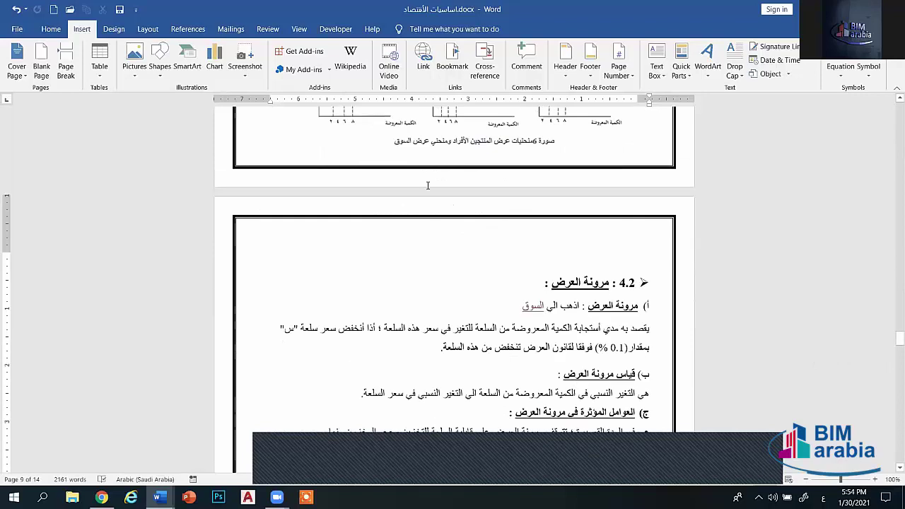
{"action": "scroll", "coordinate": [427, 186], "scroll_direction": "down", "scroll_amount": 3}
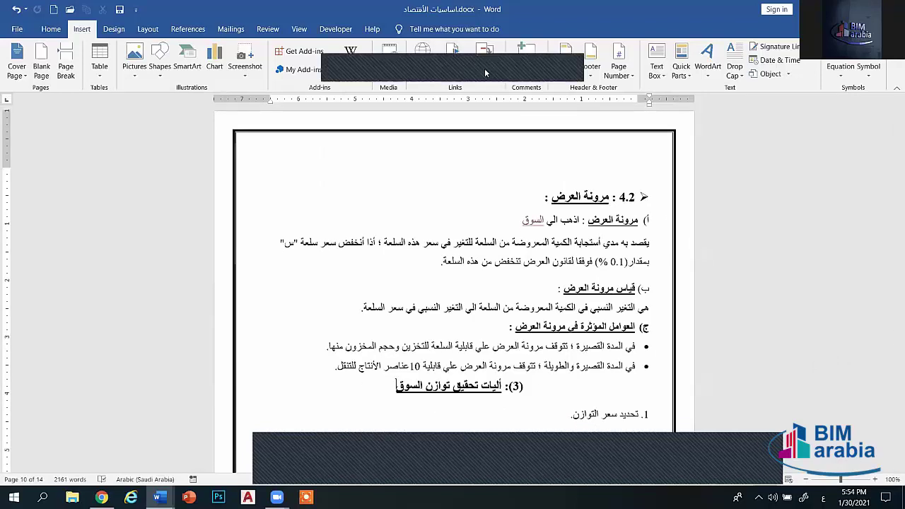
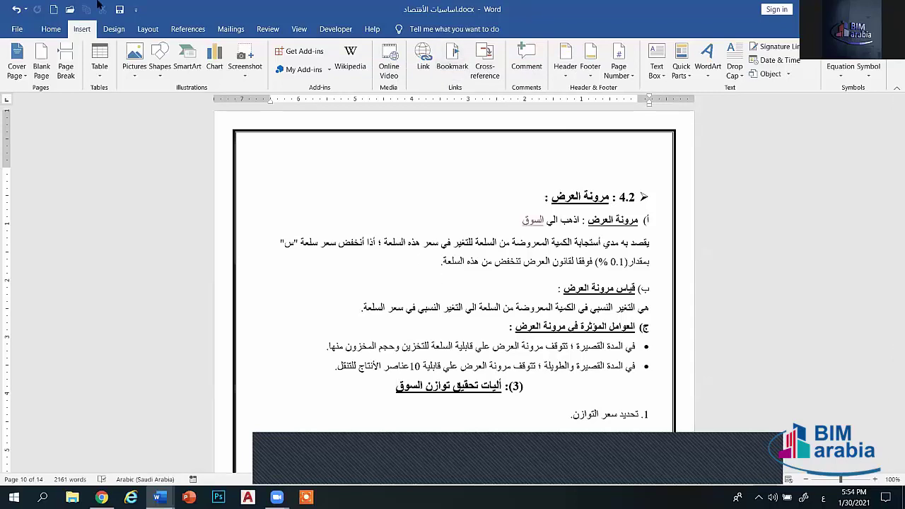
- Check View > Macros to confirm the recorded macros list is empty, then reopen the Macros menu
{"action": "left_click", "coordinate": [297, 29]}
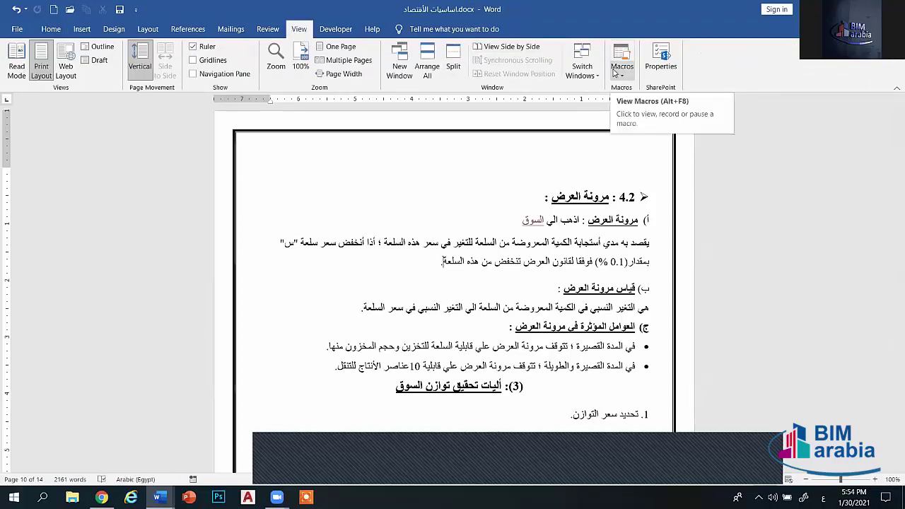
{"action": "left_click", "coordinate": [615, 75]}
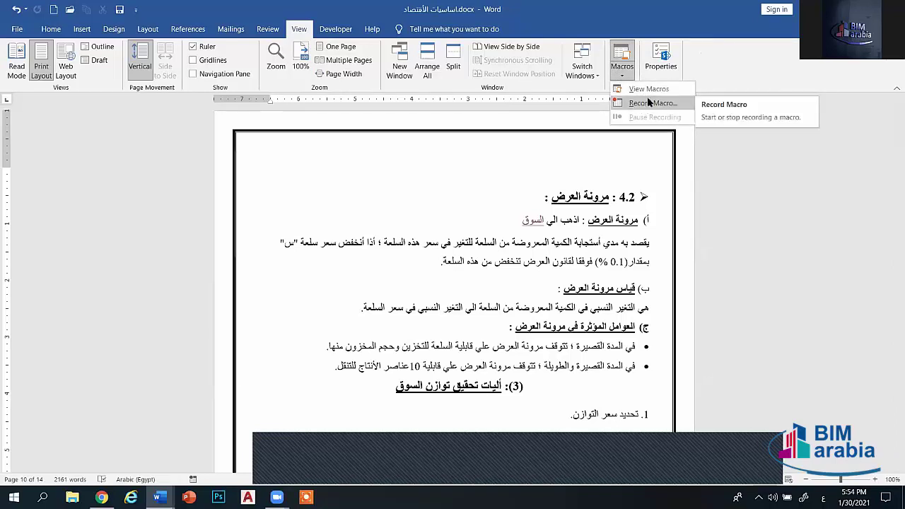
{"action": "left_click", "coordinate": [649, 93]}
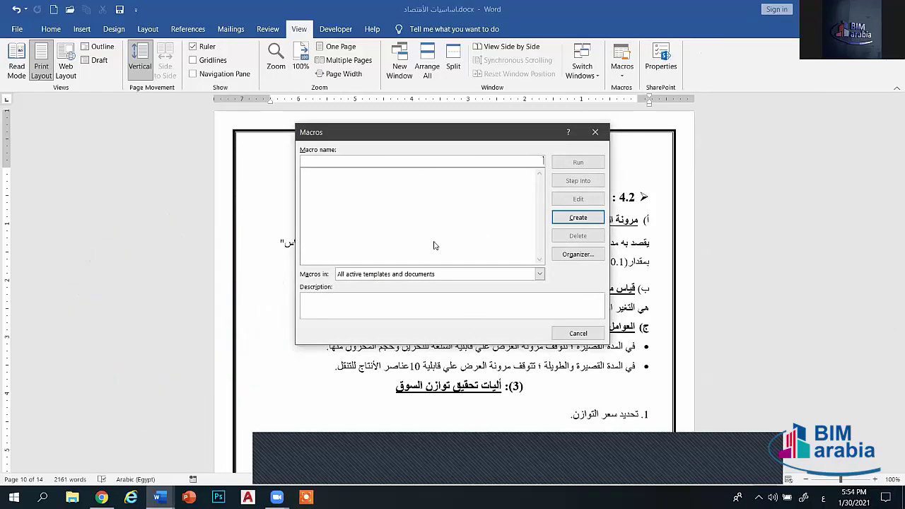
{"action": "left_click", "coordinate": [594, 132]}
{"action": "left_click", "coordinate": [622, 70]}
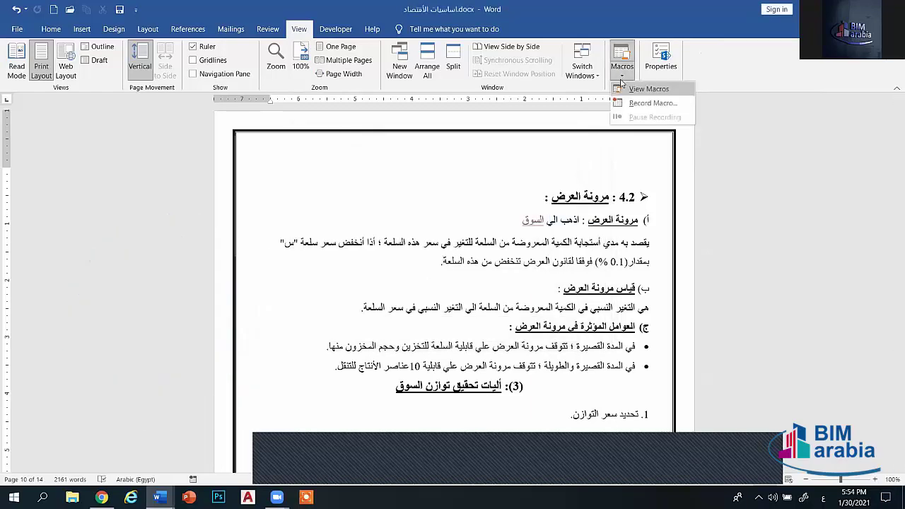
- Start recording a macro named Text with F8 assigned as its keyboard shortcut
{"action": "left_click", "coordinate": [632, 103]}
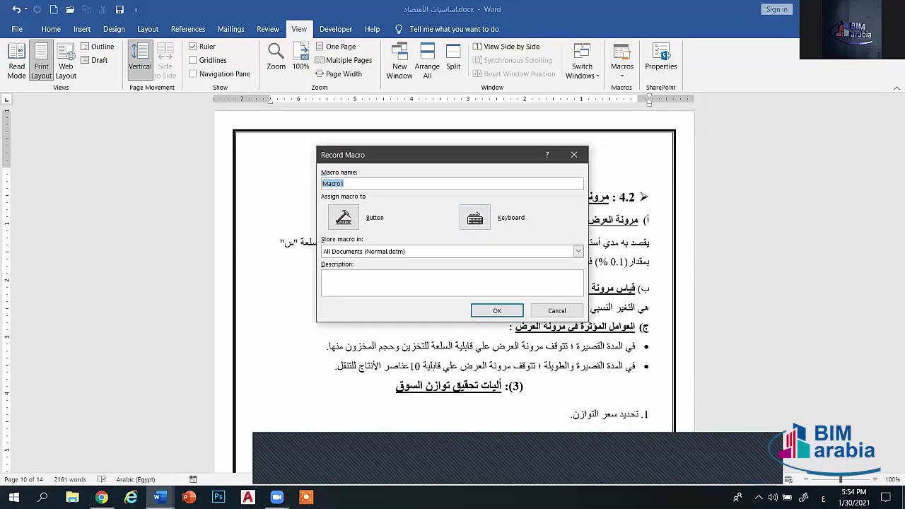
{"action": "type", "text": "ف"}
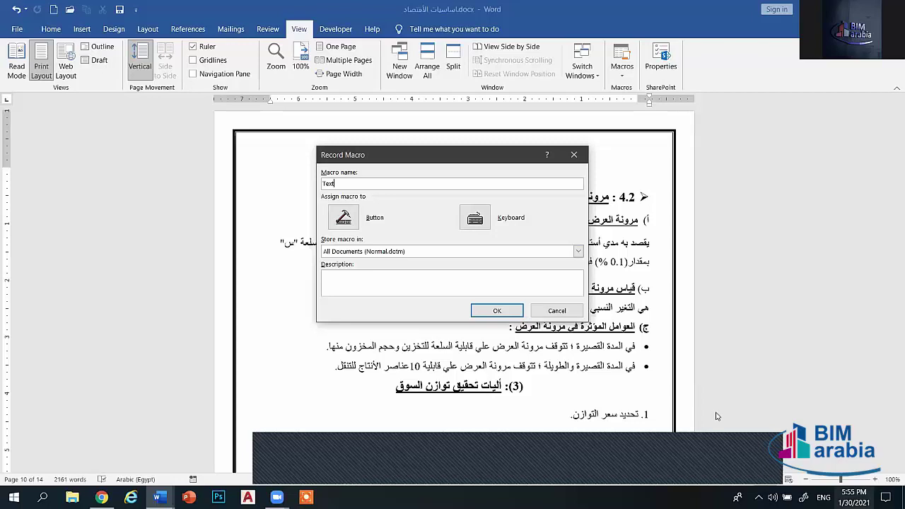
{"action": "left_click", "coordinate": [475, 220]}
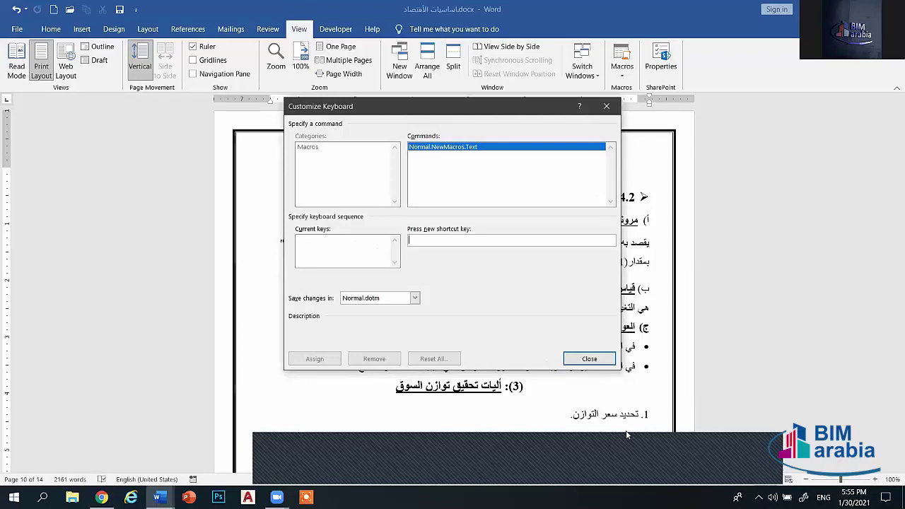
{"action": "key", "text": "F8"}
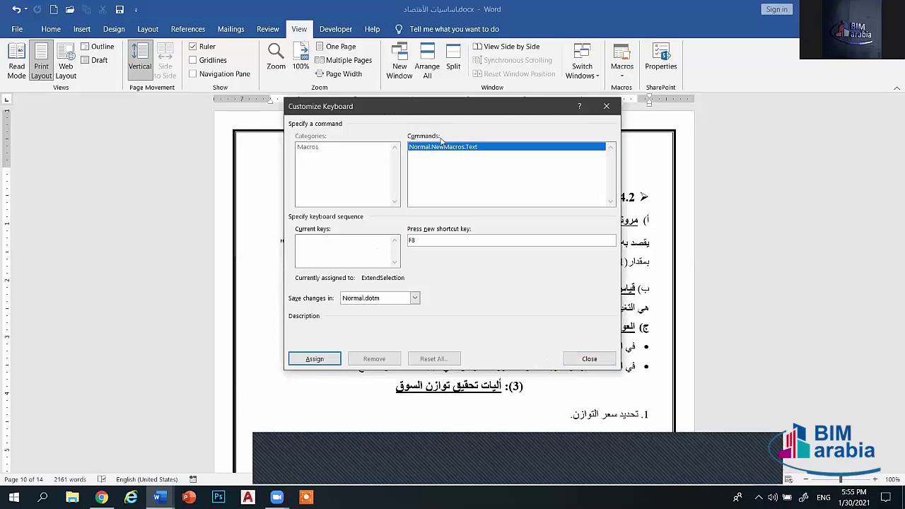
{"action": "left_click_drag", "start_coordinate": [438, 106], "coordinate": [500, 141]}
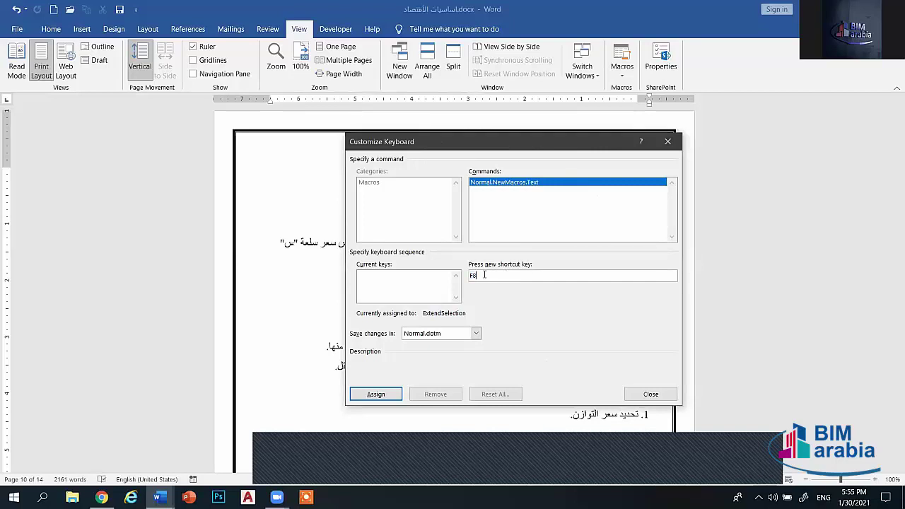
{"action": "left_click", "coordinate": [375, 396]}
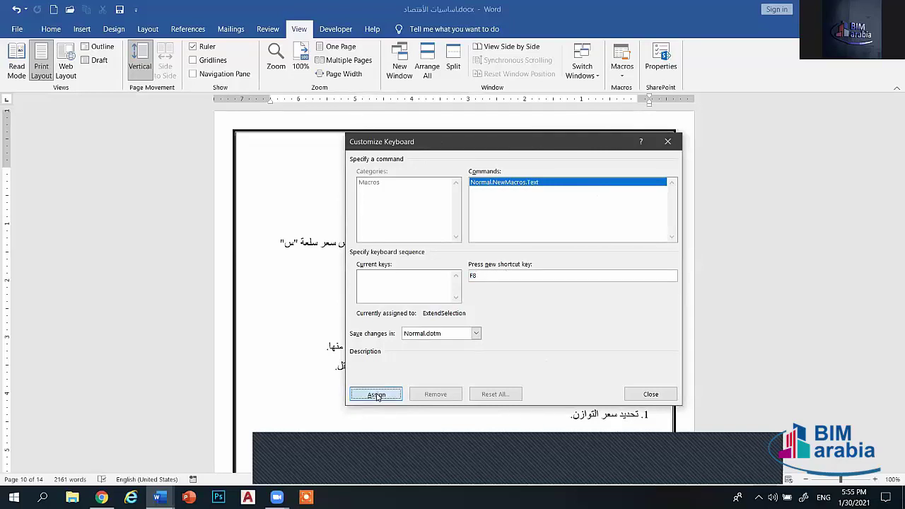
{"action": "left_click", "coordinate": [666, 394]}
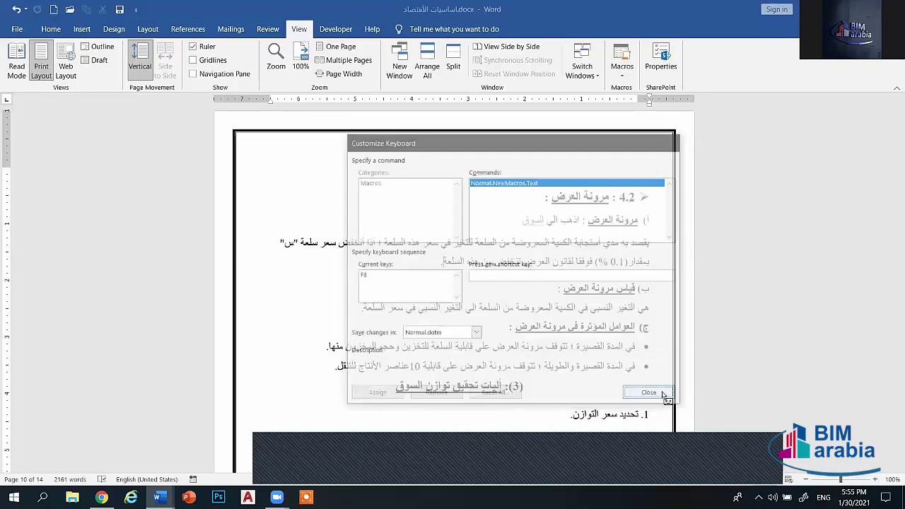
- Zoom in and place the cursor at the end of the 4.2 heading
{"action": "left_click", "coordinate": [621, 78]}
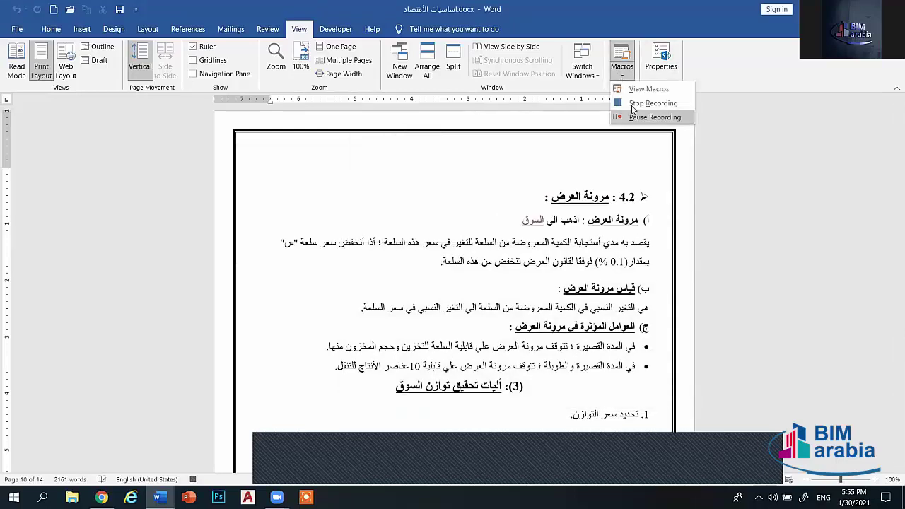
{"action": "left_click", "coordinate": [507, 204]}
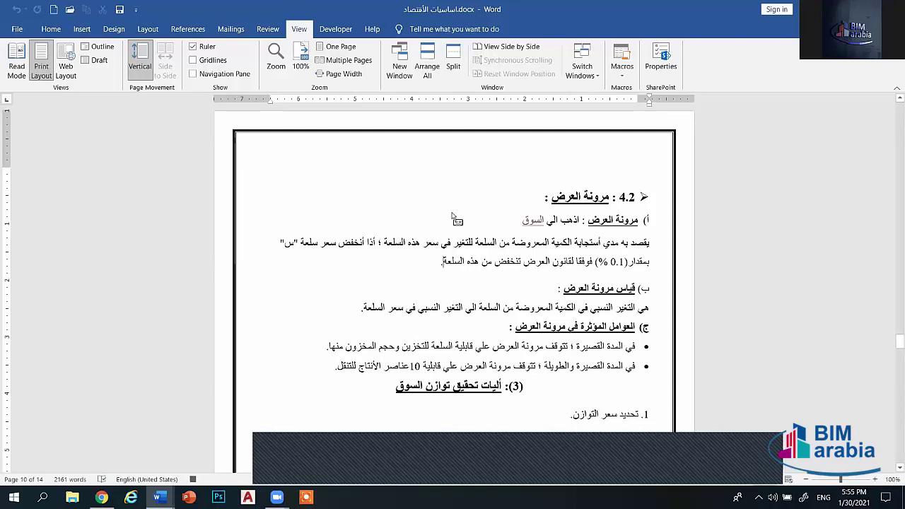
{"action": "left_click_drag", "start_coordinate": [840, 479], "coordinate": [847, 479]}
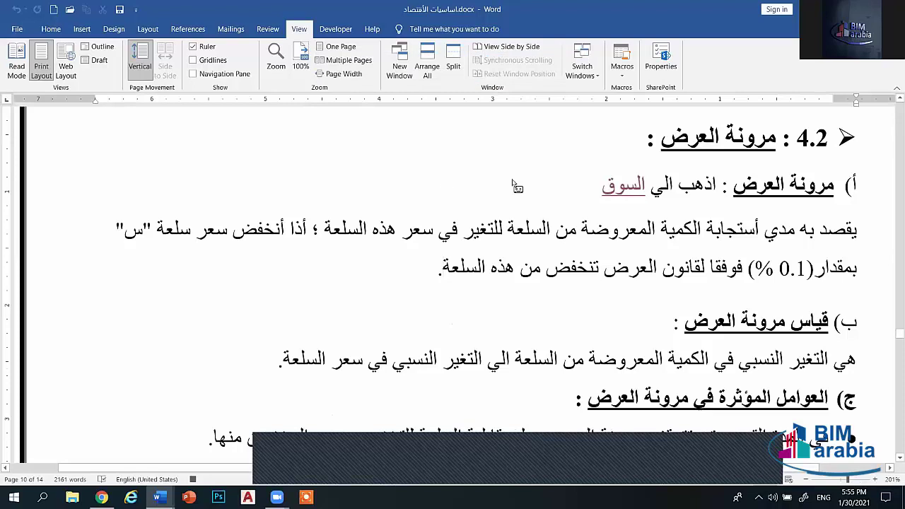
{"action": "triple_click", "coordinate": [634, 145]}
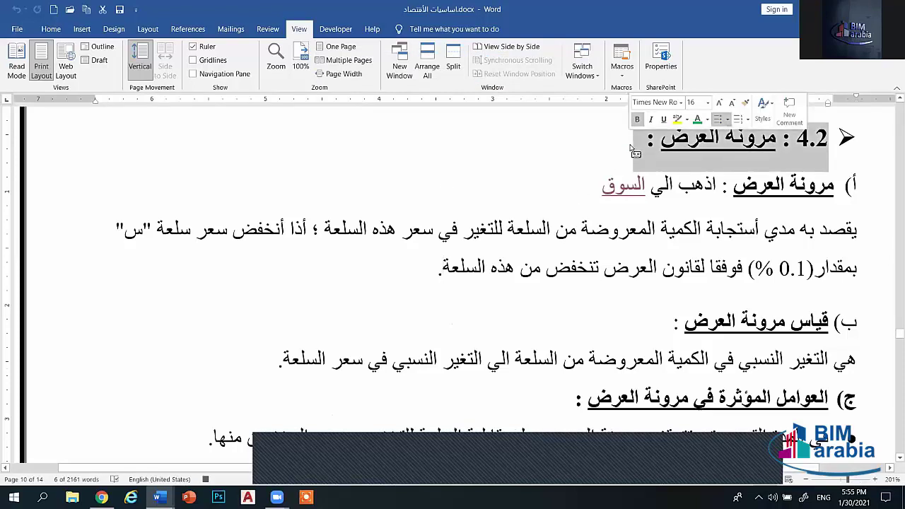
{"action": "left_click", "coordinate": [645, 149]}
- Add a bulleted line below the heading reading 'بسم الله الرحمن الرحيم' and select it
{"action": "key", "text": "Return"}
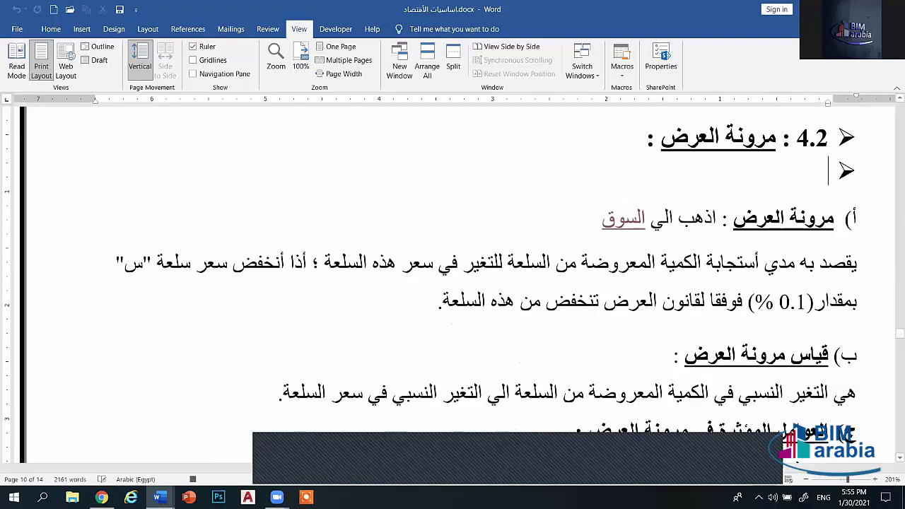
{"action": "type", "text": "f"}
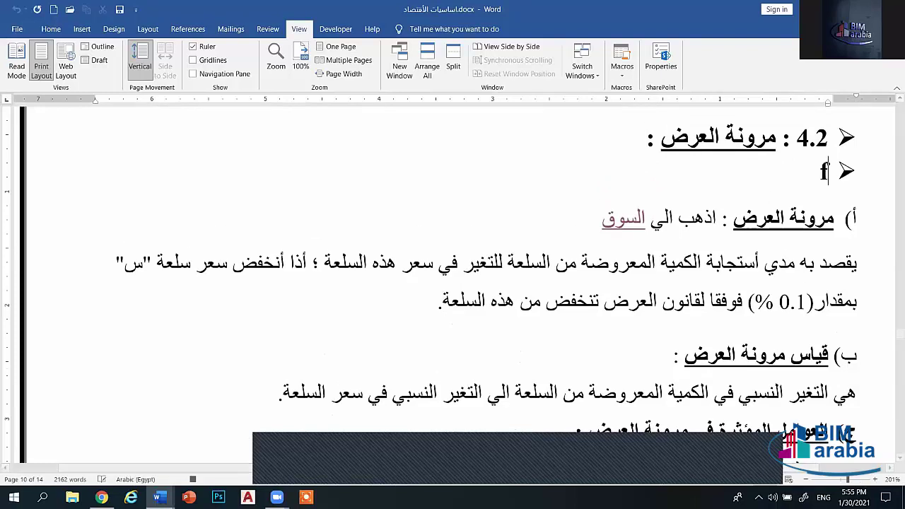
{"action": "type", "text": "s"}
{"action": "key", "text": "BackSpace"}
{"action": "key", "text": "BackSpace"}
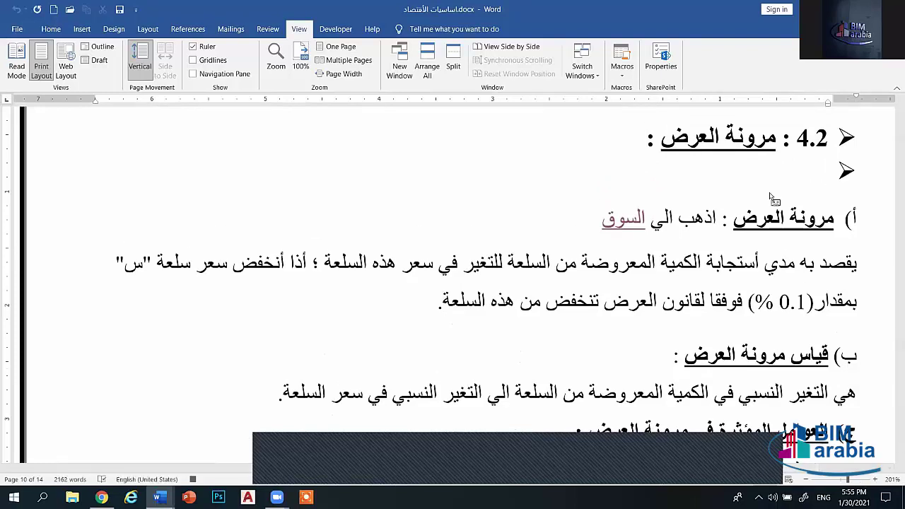
{"action": "key", "text": "alt+shift"}
{"action": "type", "text": "بسم الل"}
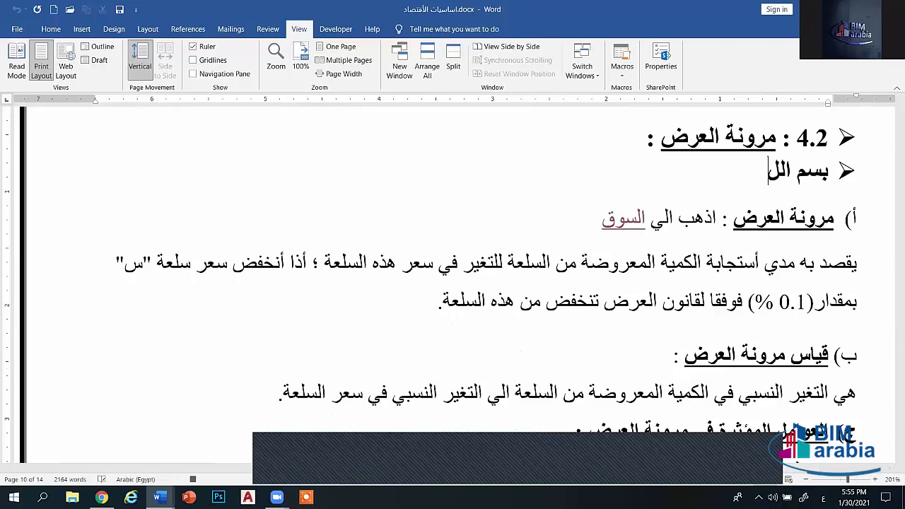
{"action": "type", "text": "ه الرحمن"}
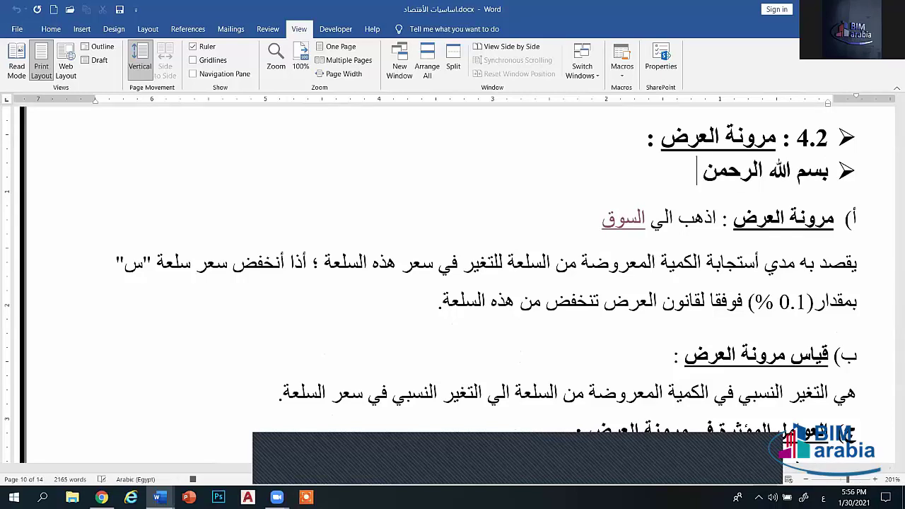
{"action": "type", "text": " الرحيم"}
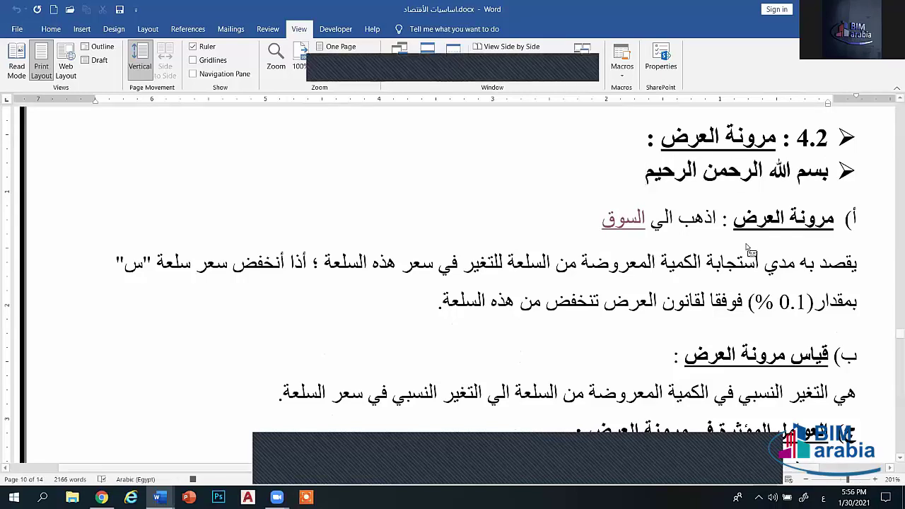
{"action": "key", "text": "shift+Right"}
{"action": "key", "text": "shift+Right"}
{"action": "key", "text": "shift+Right"}
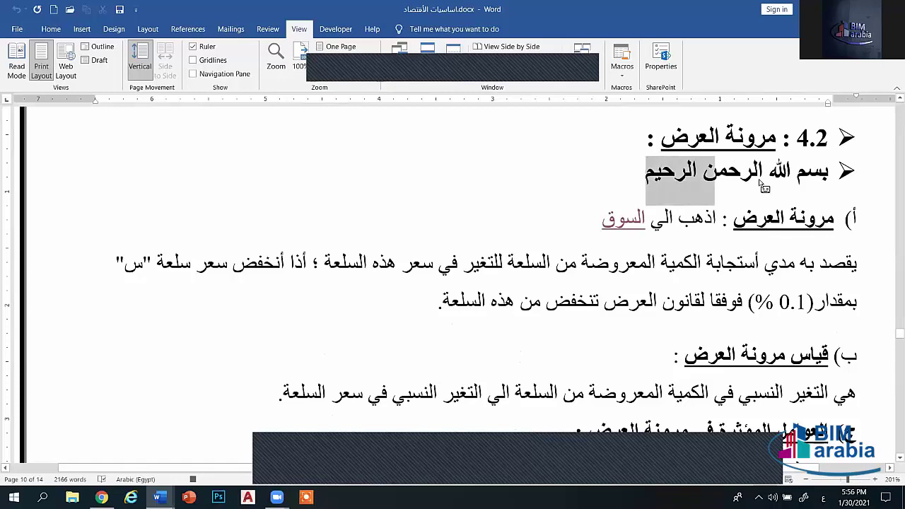
{"action": "left_click_drag", "start_coordinate": [763, 186], "coordinate": [827, 177]}
- Make the selected line green, underlined and italic
{"action": "left_click", "coordinate": [51, 29]}
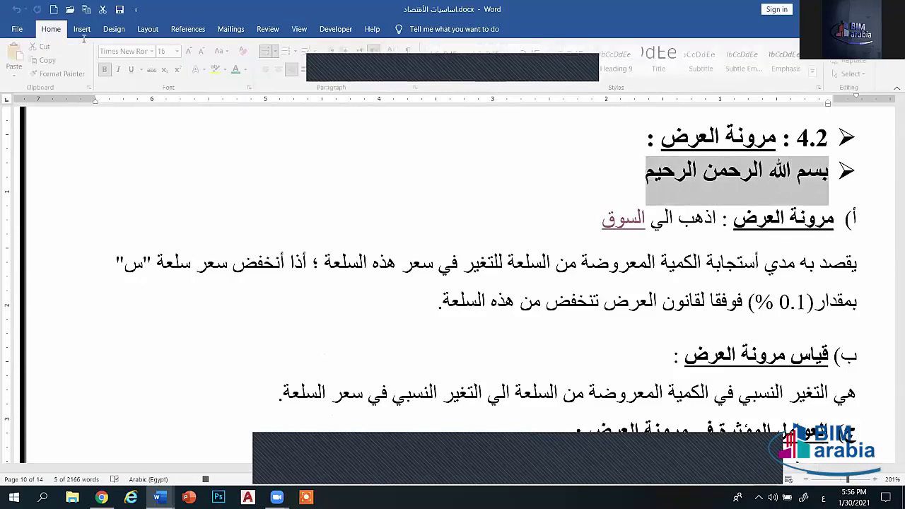
{"action": "left_click", "coordinate": [238, 69]}
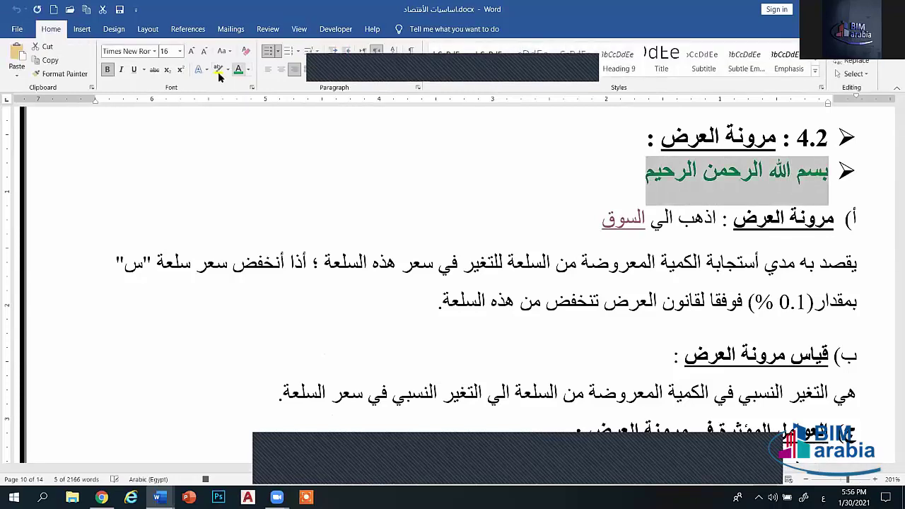
{"action": "left_click", "coordinate": [134, 69]}
{"action": "left_click", "coordinate": [121, 69]}
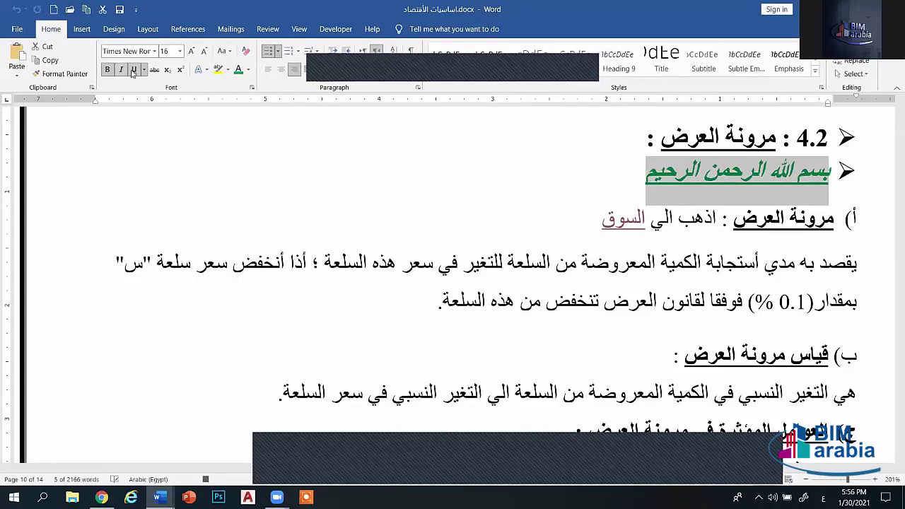
{"action": "left_click", "coordinate": [586, 183]}
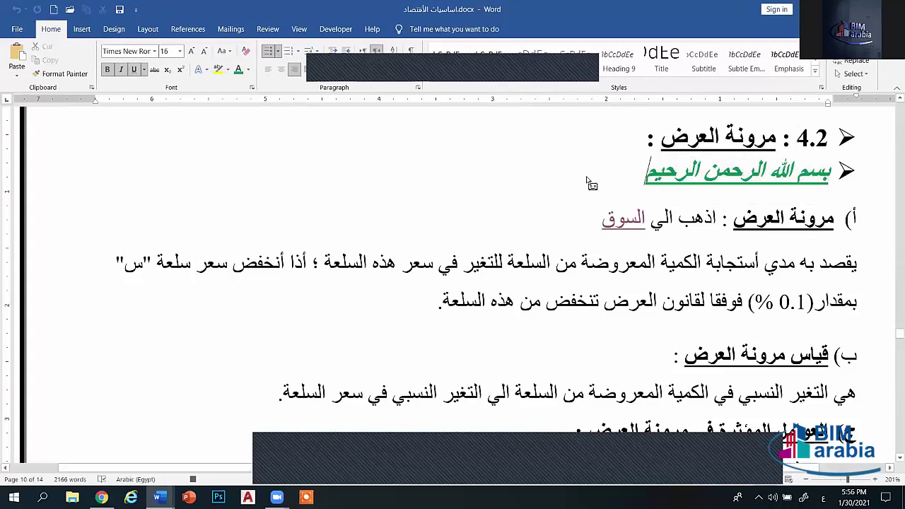
- Reselect the formatted line and bring up the View tab's Macros menu
{"action": "left_click", "coordinate": [299, 29]}
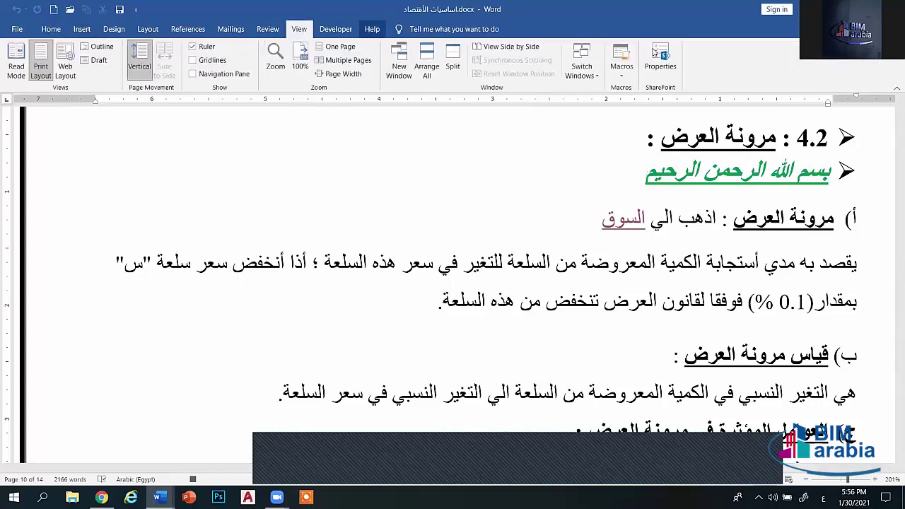
{"action": "left_click", "coordinate": [618, 76]}
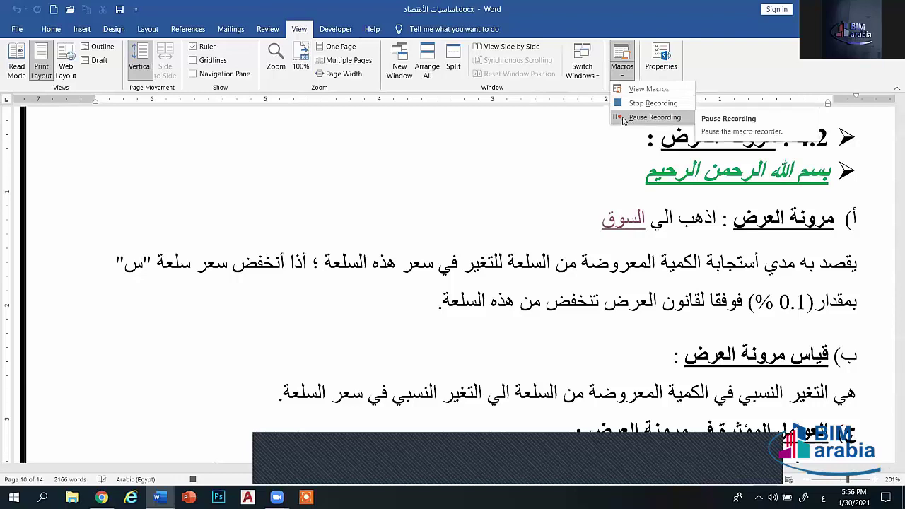
{"action": "left_click", "coordinate": [626, 182]}
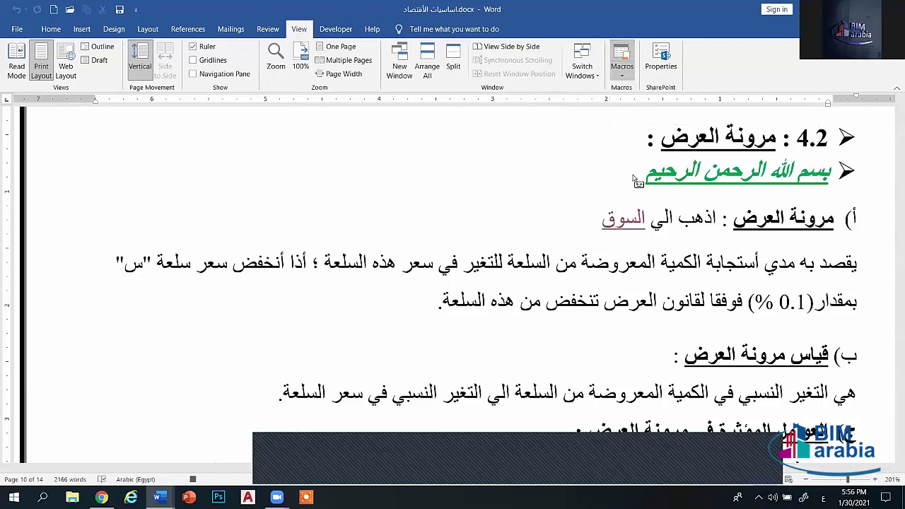
{"action": "left_click_drag", "start_coordinate": [640, 177], "coordinate": [823, 188]}
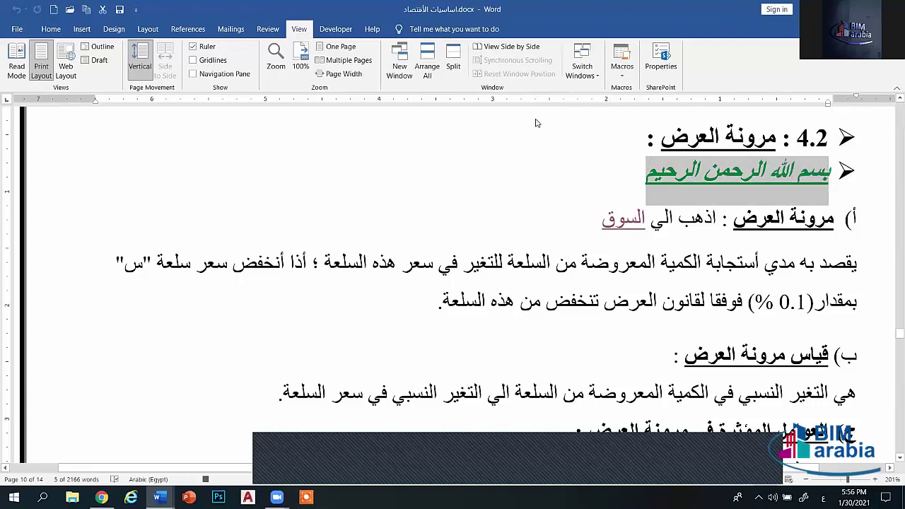
{"action": "left_click", "coordinate": [622, 71]}
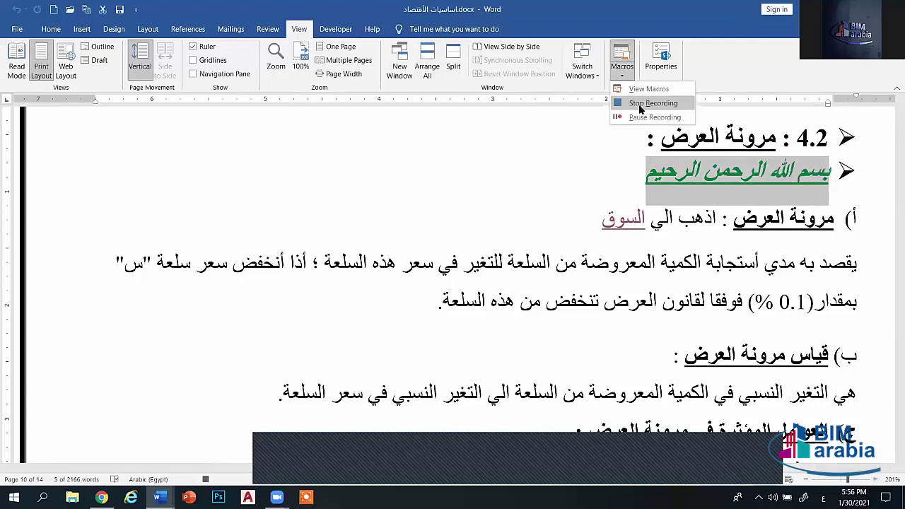
- Stop recording the Text macro
{"action": "left_click", "coordinate": [640, 106]}
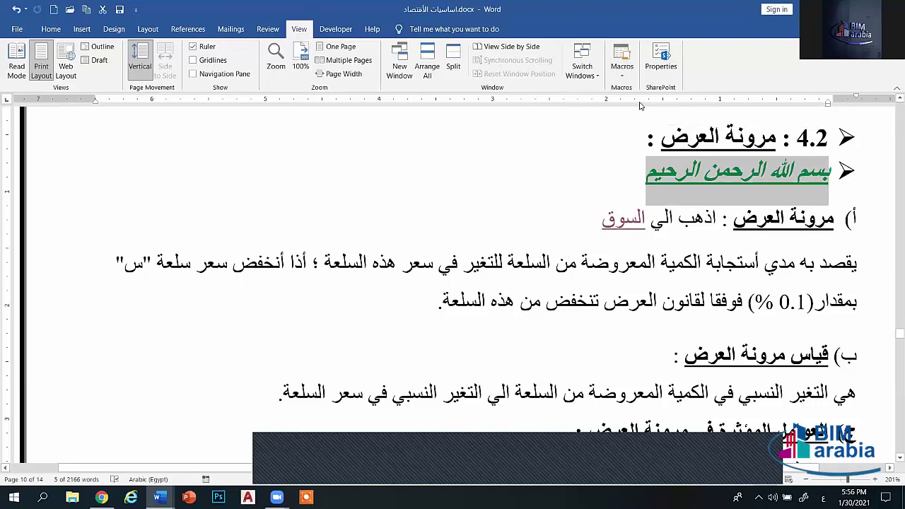
{"action": "left_click", "coordinate": [622, 71]}
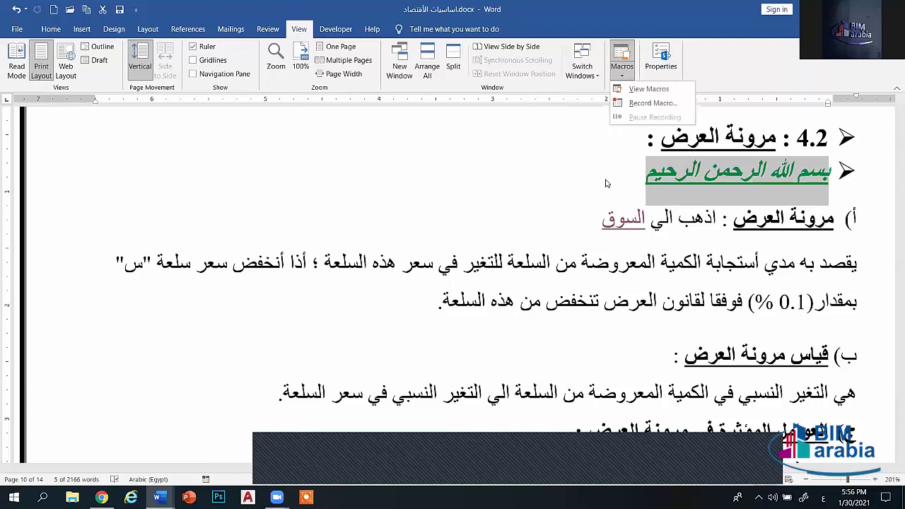
{"action": "key", "text": "Escape"}
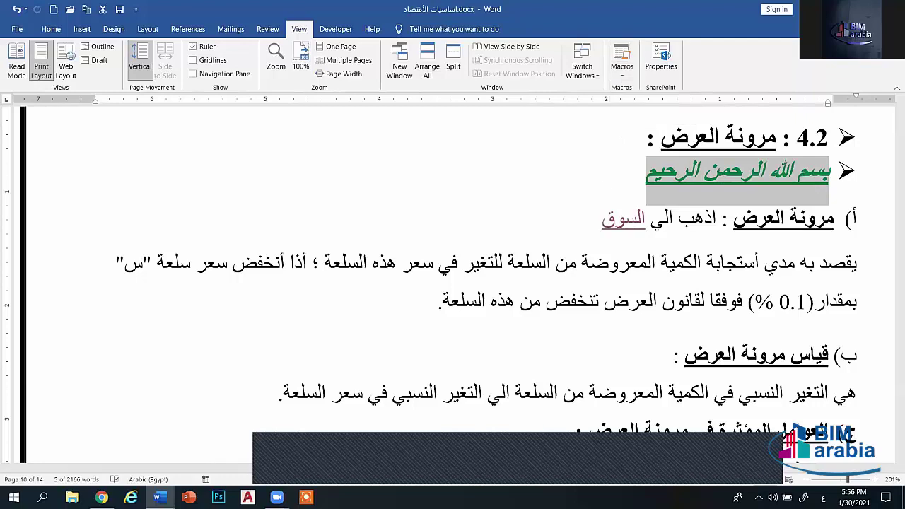
- Save and close the economics document, then reopen أقتصاد 1.docx from Word's recent files
{"action": "key", "text": "ctrl+w"}
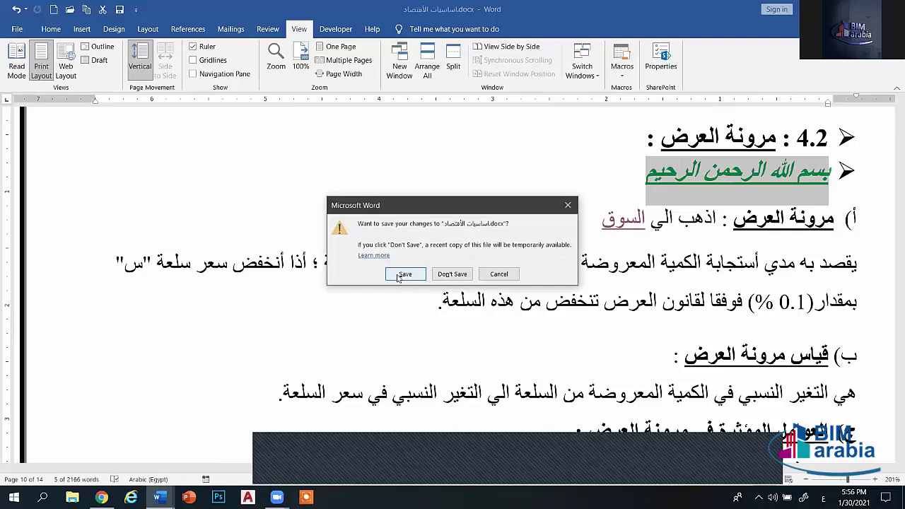
{"action": "left_click", "coordinate": [405, 273]}
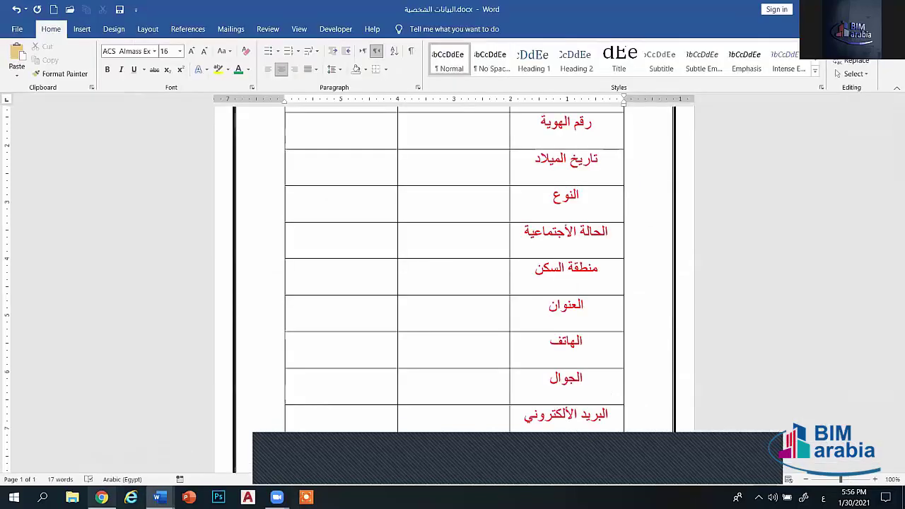
{"action": "right_click", "coordinate": [160, 497]}
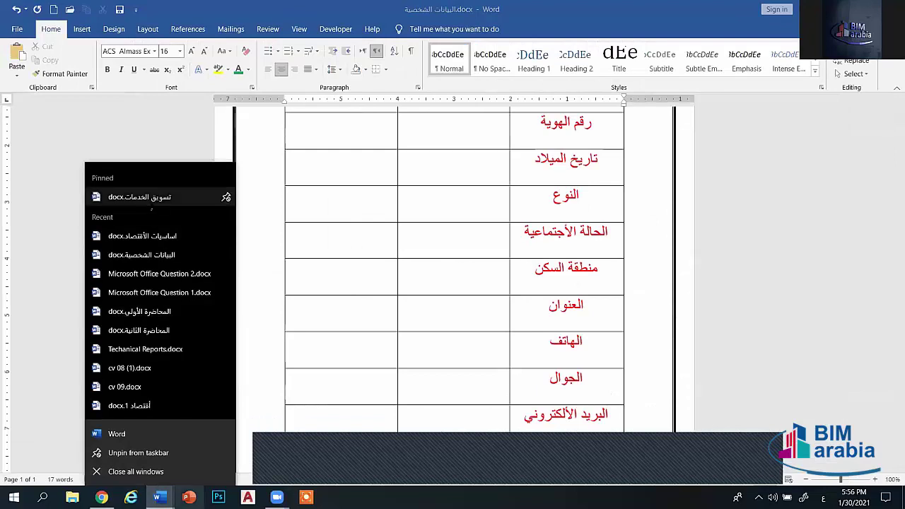
{"action": "left_click", "coordinate": [151, 406]}
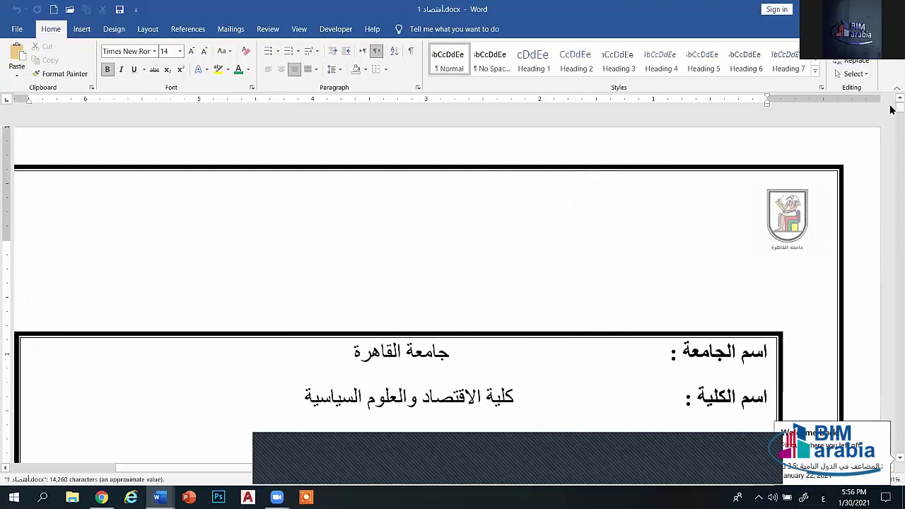
- Run the Text macro from the View Macros list on أقتصاد 1.docx
{"action": "left_click", "coordinate": [299, 29]}
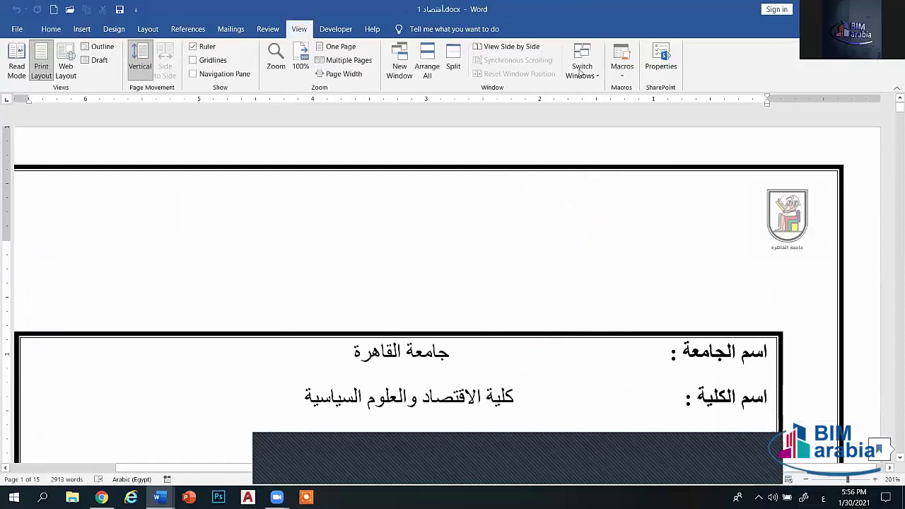
{"action": "left_click", "coordinate": [622, 75]}
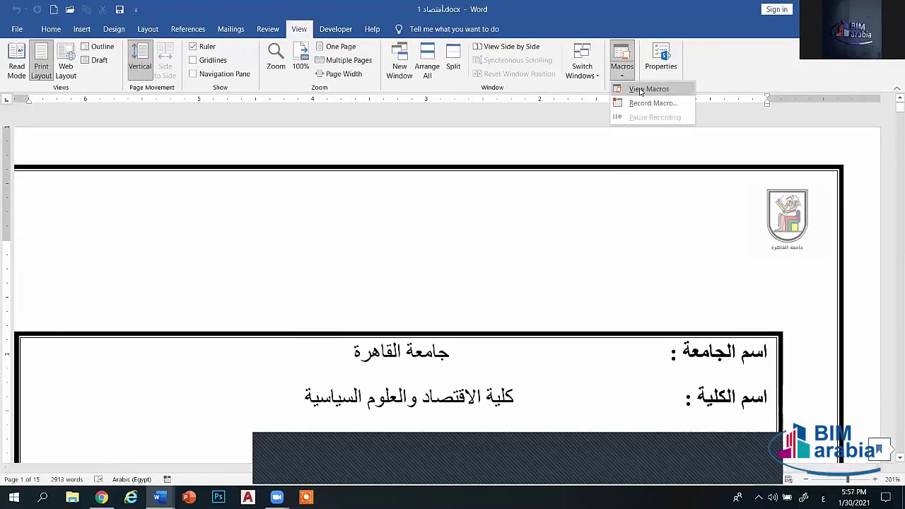
{"action": "left_click", "coordinate": [641, 89]}
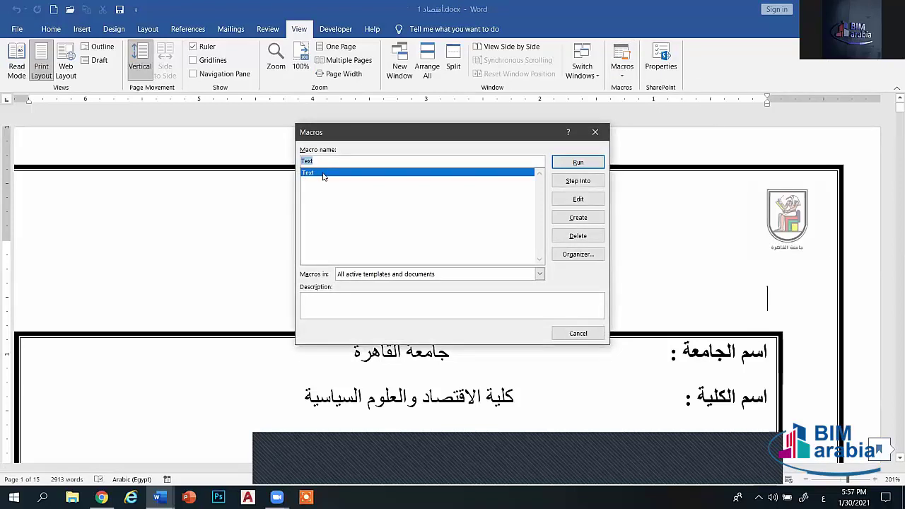
{"action": "double_click", "coordinate": [400, 175]}
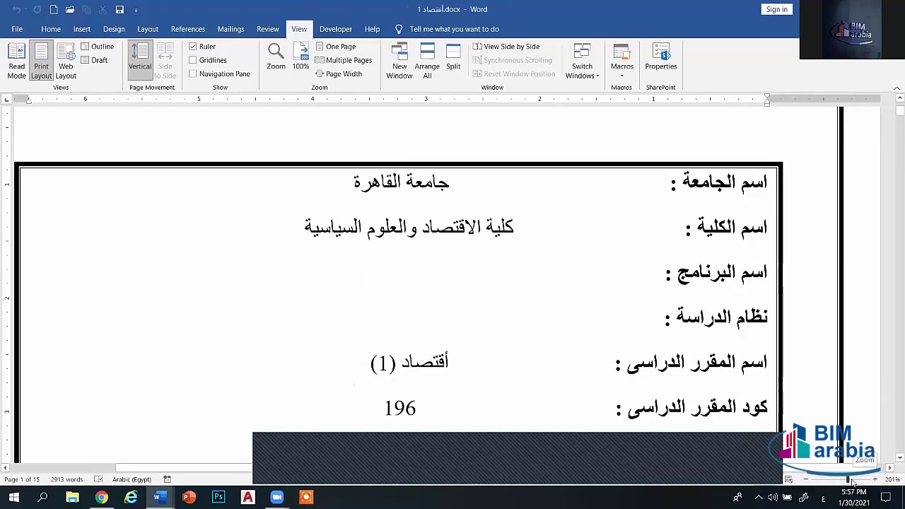
{"action": "left_click_drag", "start_coordinate": [848, 480], "coordinate": [836, 481]}
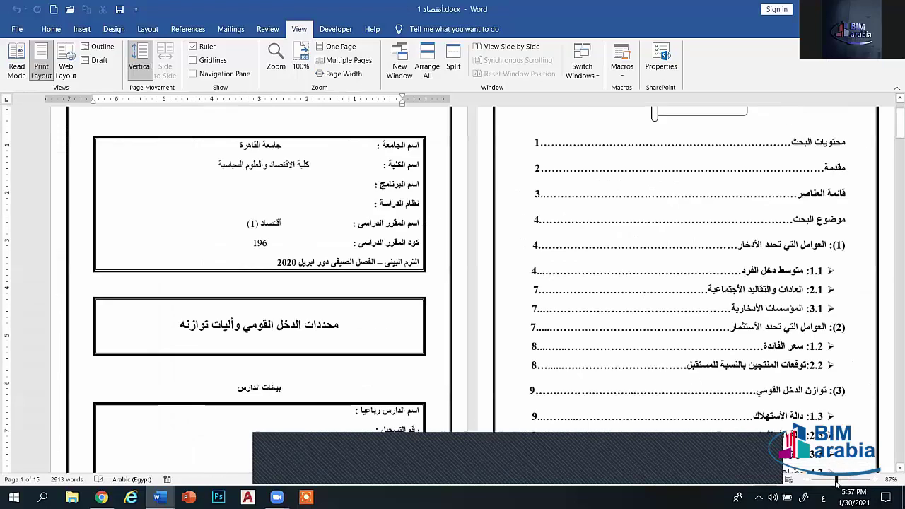
- Run the Text macro again and choose Debug on the run-time error 5843
{"action": "left_click_drag", "start_coordinate": [837, 482], "coordinate": [840, 480]}
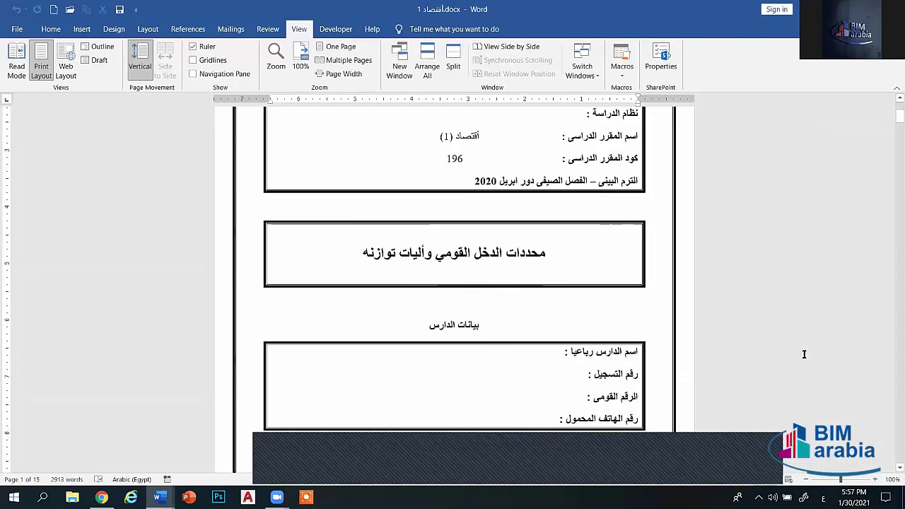
{"action": "scroll", "coordinate": [803, 354], "scroll_direction": "down", "scroll_amount": 2}
{"action": "left_click_drag", "start_coordinate": [900, 119], "coordinate": [884, 233]}
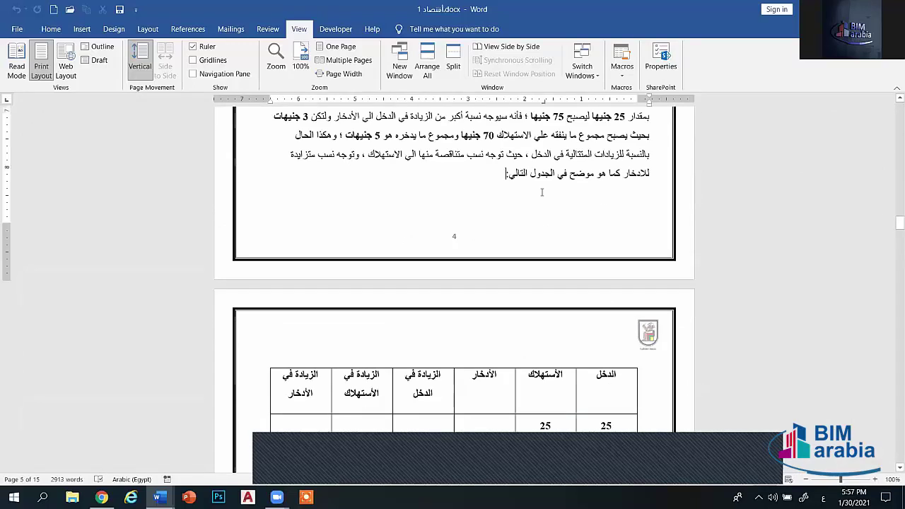
{"action": "left_click", "coordinate": [623, 73]}
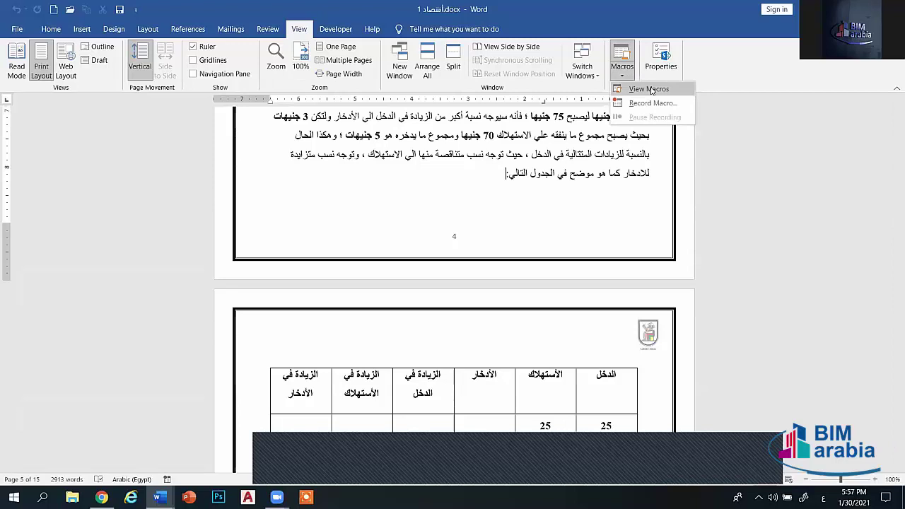
{"action": "left_click", "coordinate": [649, 89]}
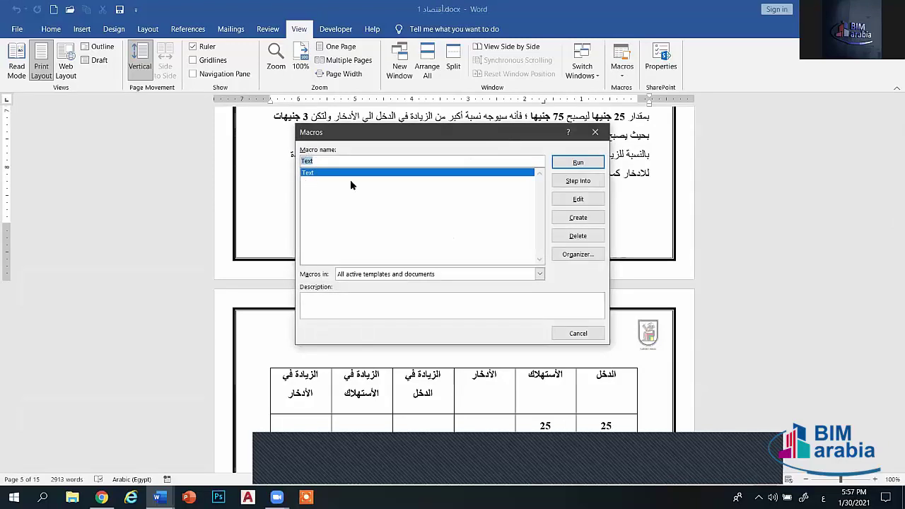
{"action": "left_click", "coordinate": [578, 161]}
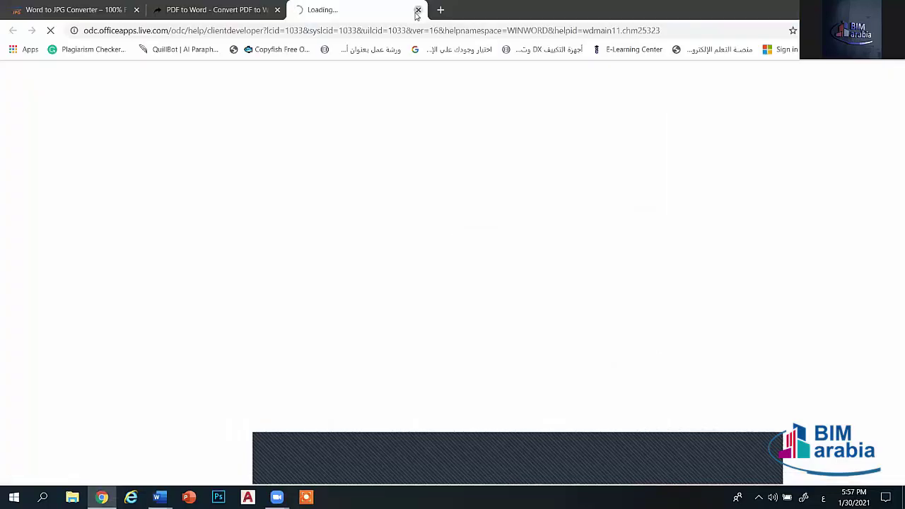
{"action": "left_click", "coordinate": [417, 10]}
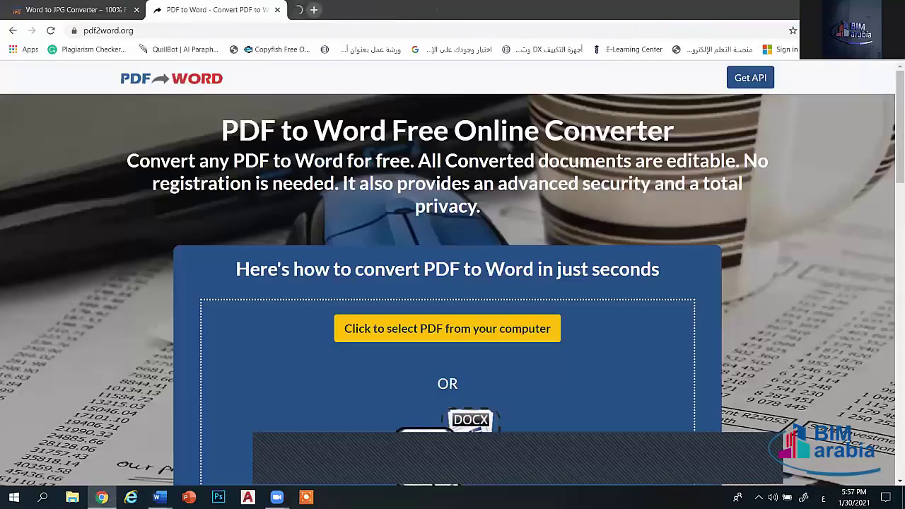
{"action": "key", "text": "alt+Tab"}
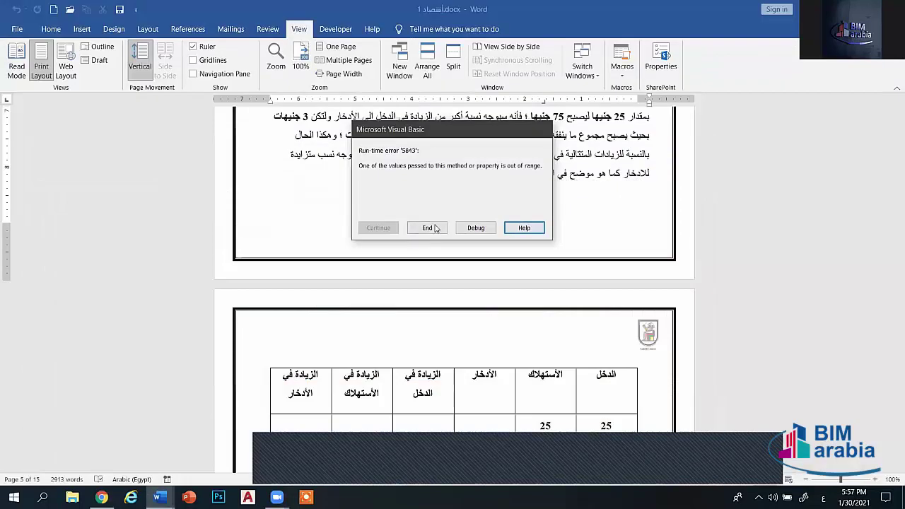
{"action": "left_click", "coordinate": [427, 227]}
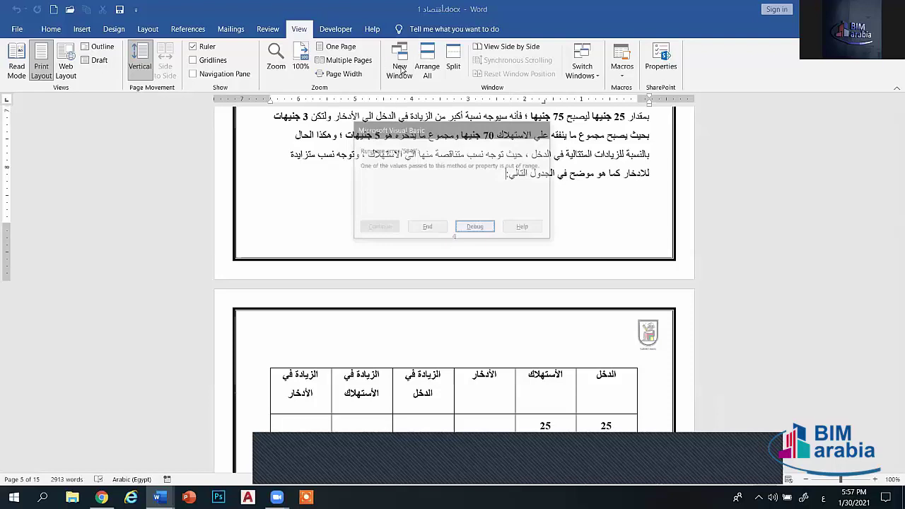
{"action": "left_click", "coordinate": [475, 228]}
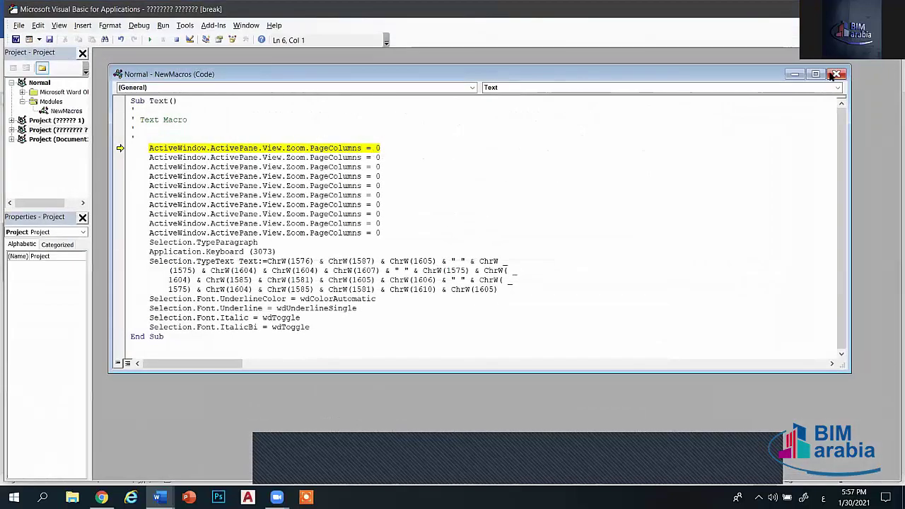
- Close the NewMacros code window and confirm stopping the debugger to exit the VBA editor
{"action": "left_click", "coordinate": [836, 74]}
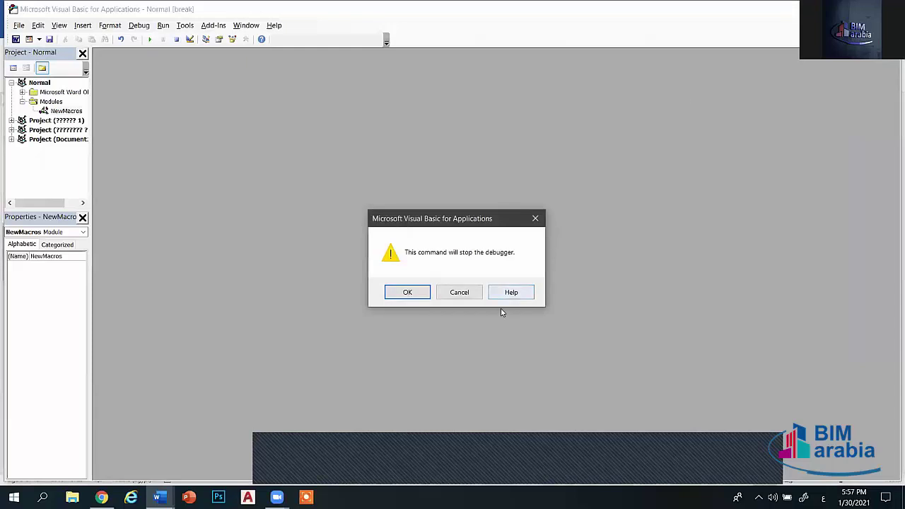
{"action": "left_click", "coordinate": [461, 291]}
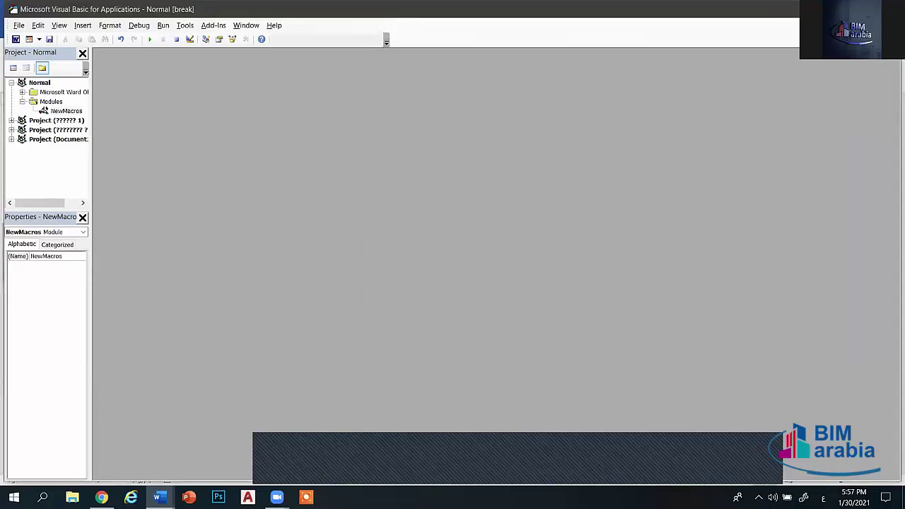
{"action": "left_click", "coordinate": [893, 9]}
{"action": "left_click", "coordinate": [408, 292]}
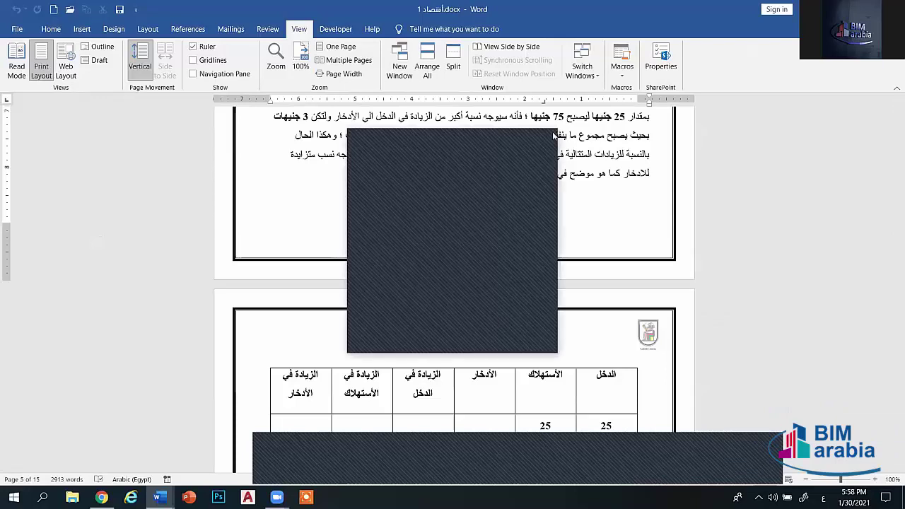
{"action": "left_click", "coordinate": [622, 69]}
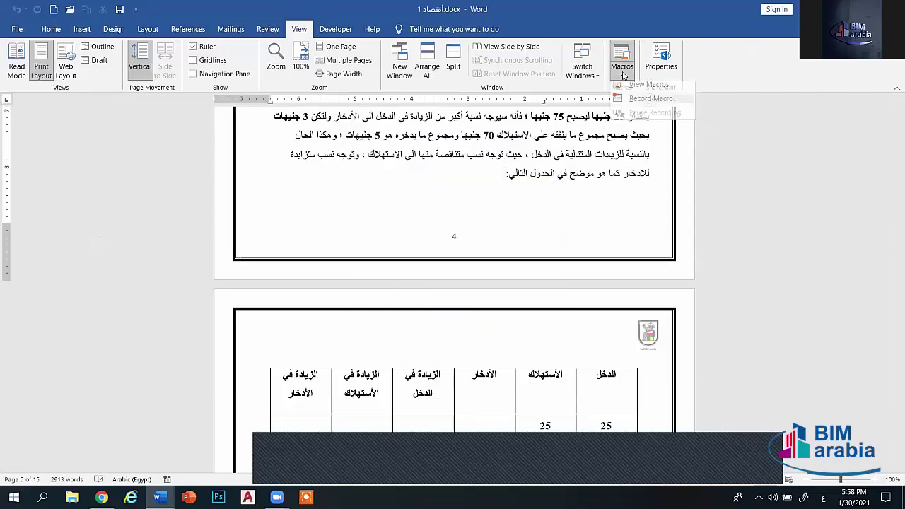
{"action": "left_click", "coordinate": [648, 89]}
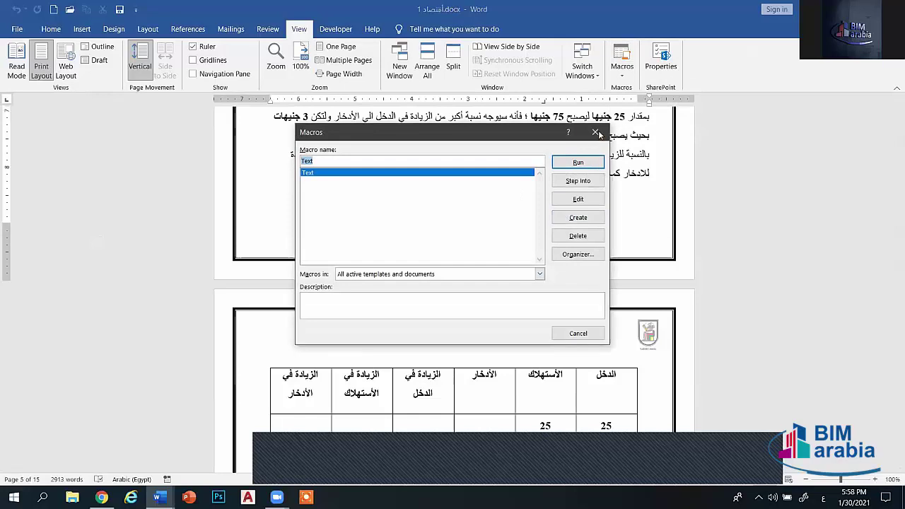
{"action": "left_click", "coordinate": [584, 165]}
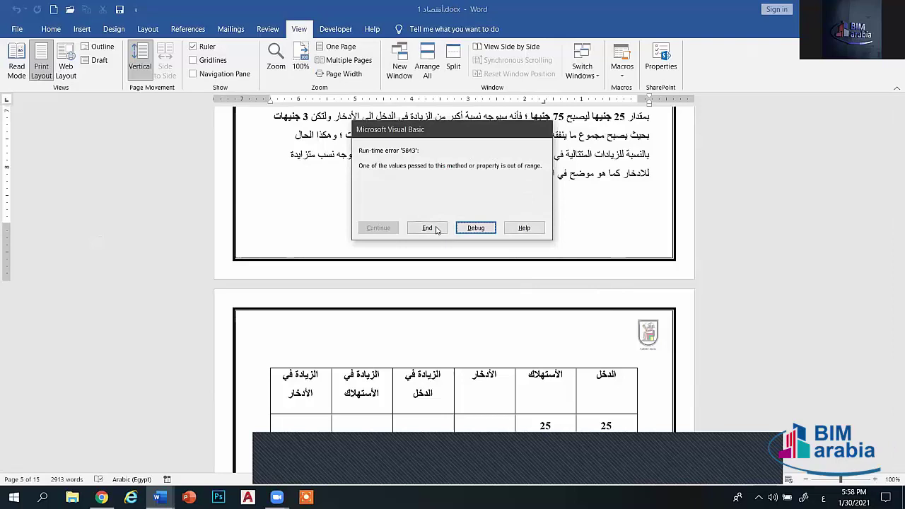
{"action": "left_click", "coordinate": [427, 227]}
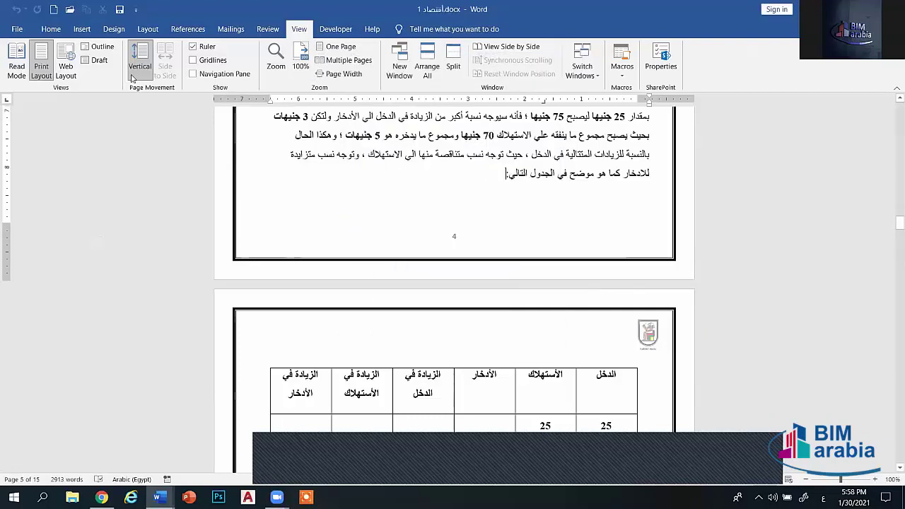
- Select the Arabic paragraph above the table, undoing an accidental replacement with '0'
{"action": "left_click", "coordinate": [51, 29]}
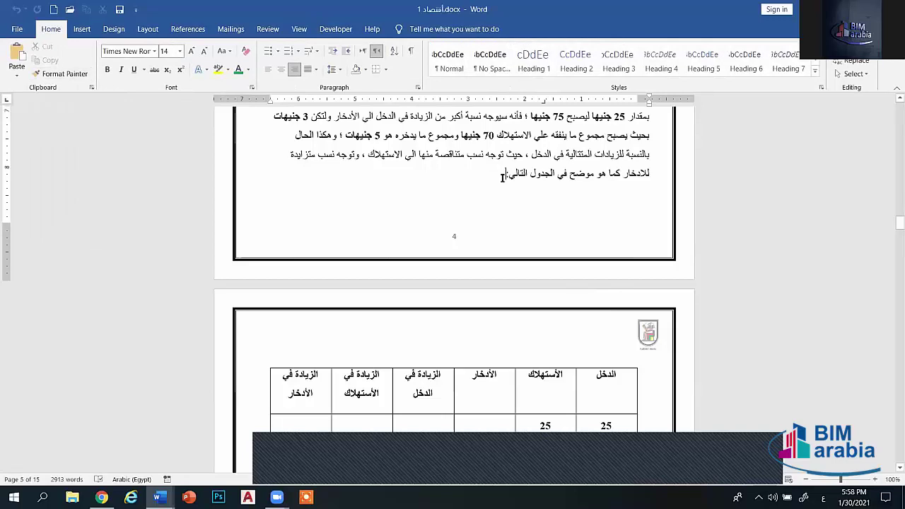
{"action": "left_click_drag", "start_coordinate": [506, 175], "coordinate": [645, 117]}
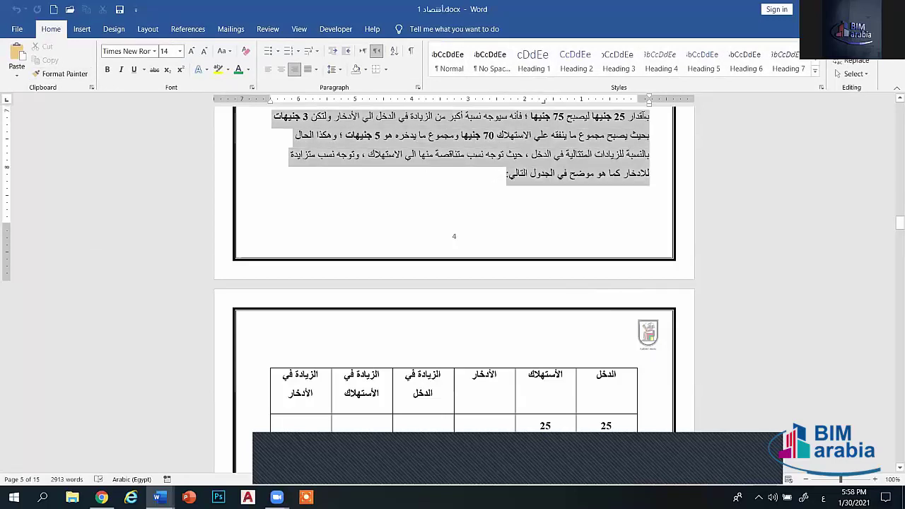
{"action": "type", "text": "0"}
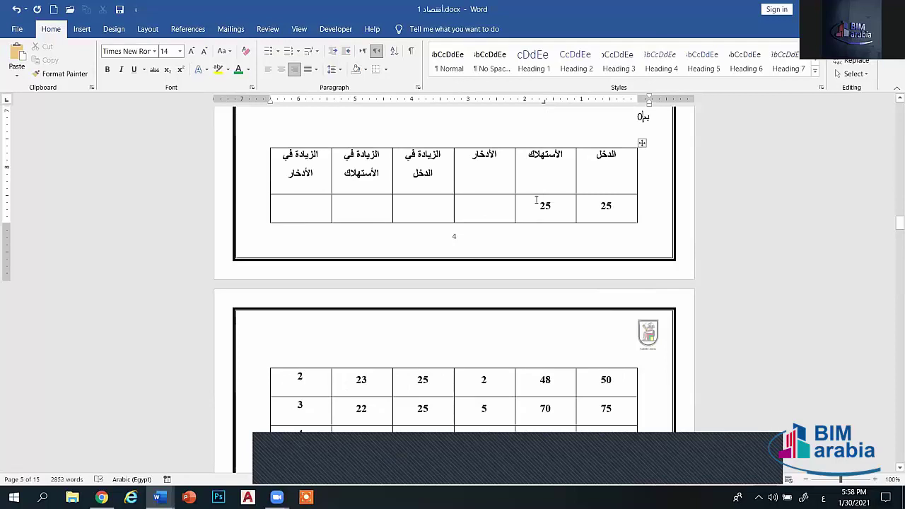
{"action": "key", "text": "ctrl+z"}
{"action": "left_click", "coordinate": [524, 202]}
- Scroll past the page 5 table to the national savings text on page 6
{"action": "scroll", "coordinate": [892, 229], "scroll_direction": "down", "scroll_amount": 5}
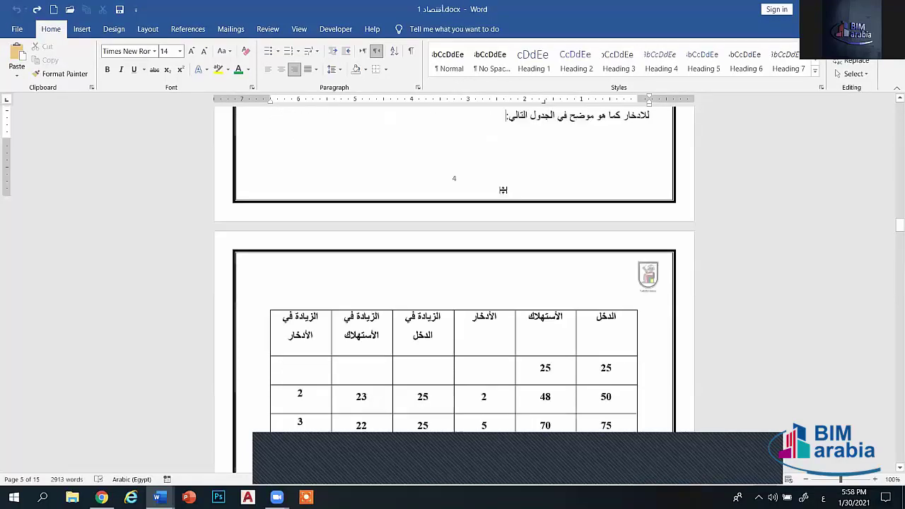
{"action": "scroll", "coordinate": [890, 229], "scroll_direction": "down", "scroll_amount": 1}
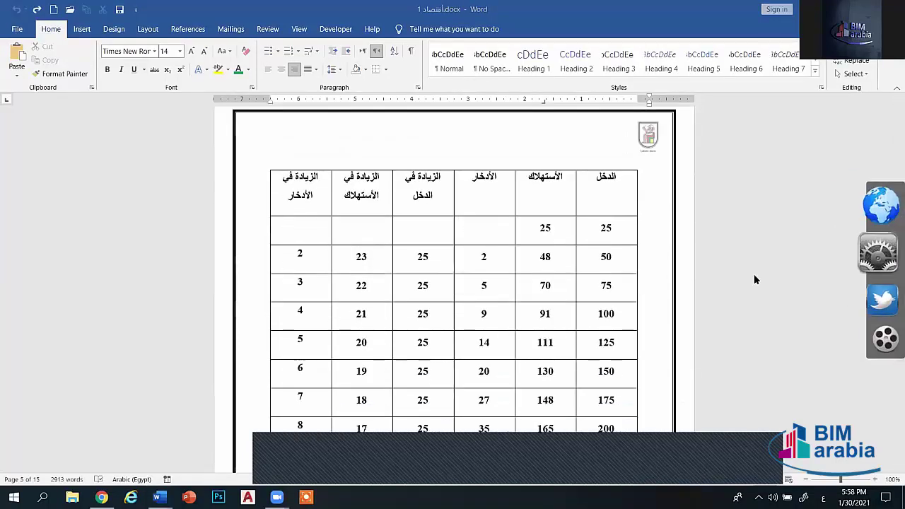
{"action": "left_click_drag", "start_coordinate": [892, 233], "coordinate": [893, 244]}
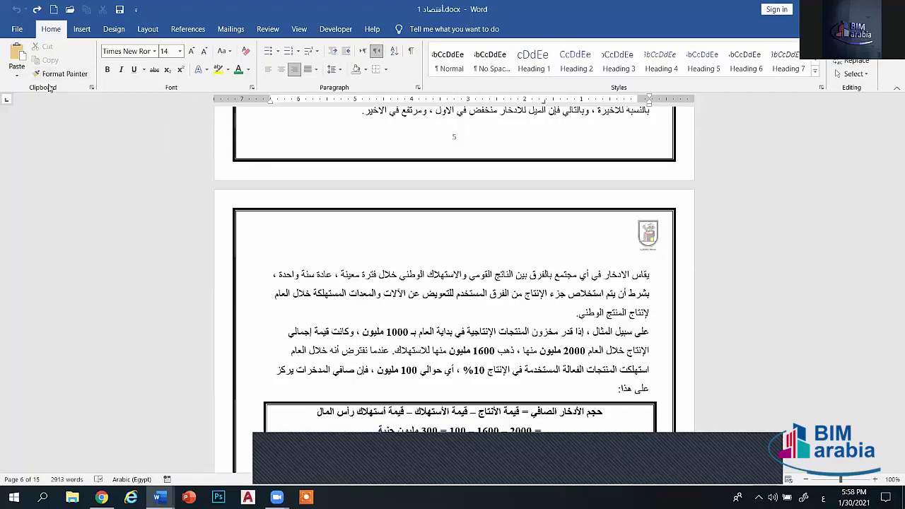
- Open View Macros to check the existing macros list and close it
{"action": "left_click", "coordinate": [300, 29]}
{"action": "left_click", "coordinate": [622, 69]}
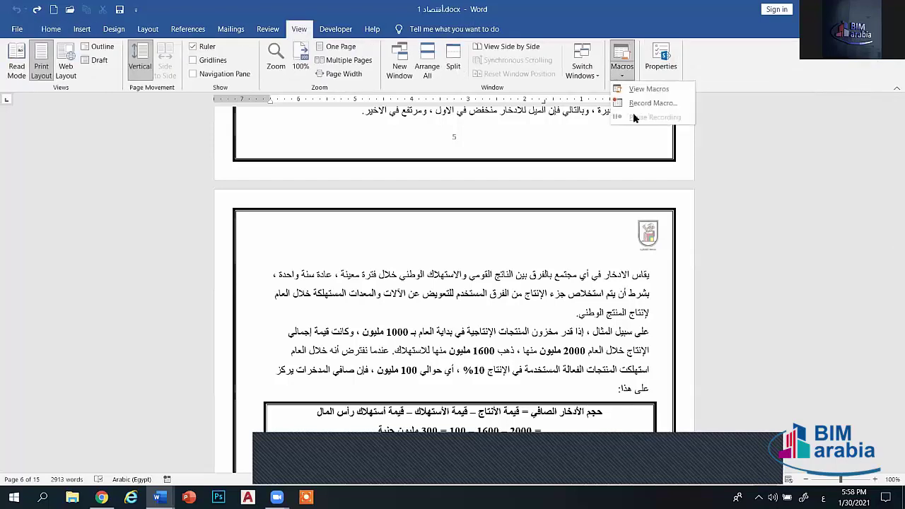
{"action": "left_click", "coordinate": [648, 90]}
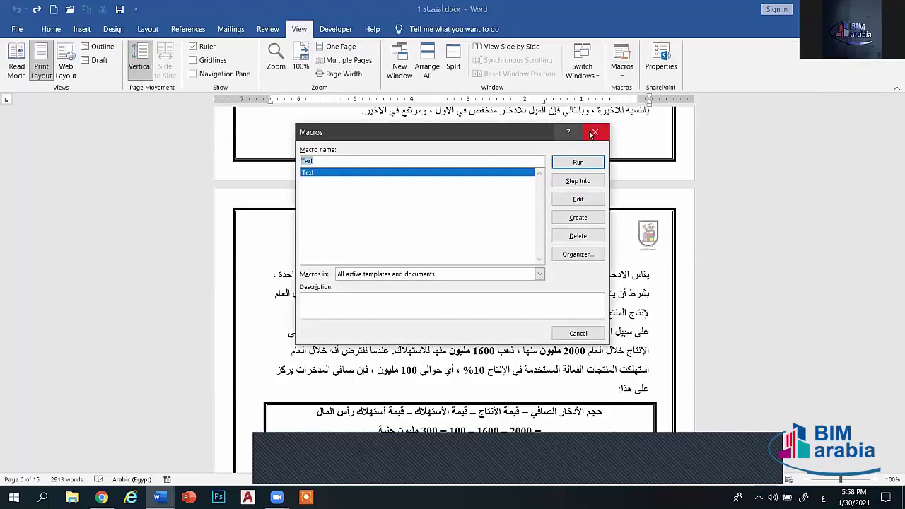
{"action": "left_click", "coordinate": [595, 132]}
- Try recording a macro with an Arabic name and dismiss the invalid procedure name error
{"action": "left_click", "coordinate": [629, 78]}
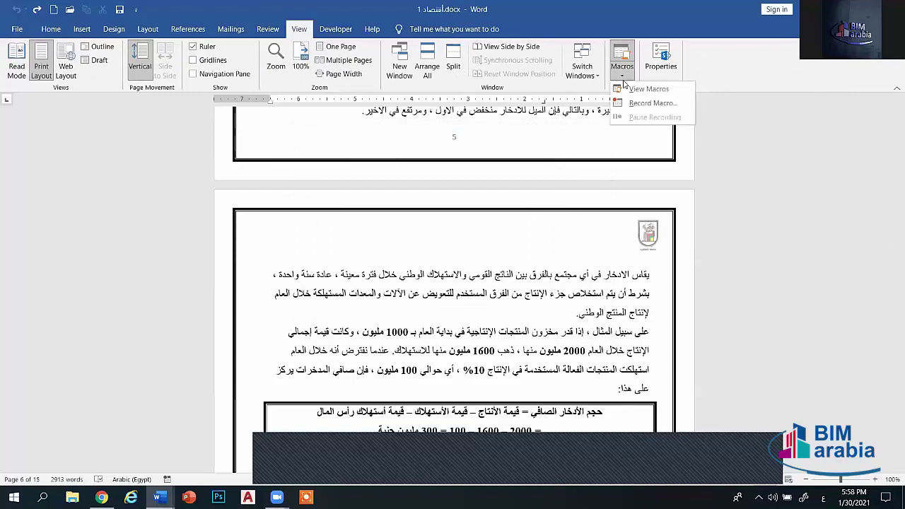
{"action": "left_click", "coordinate": [650, 103]}
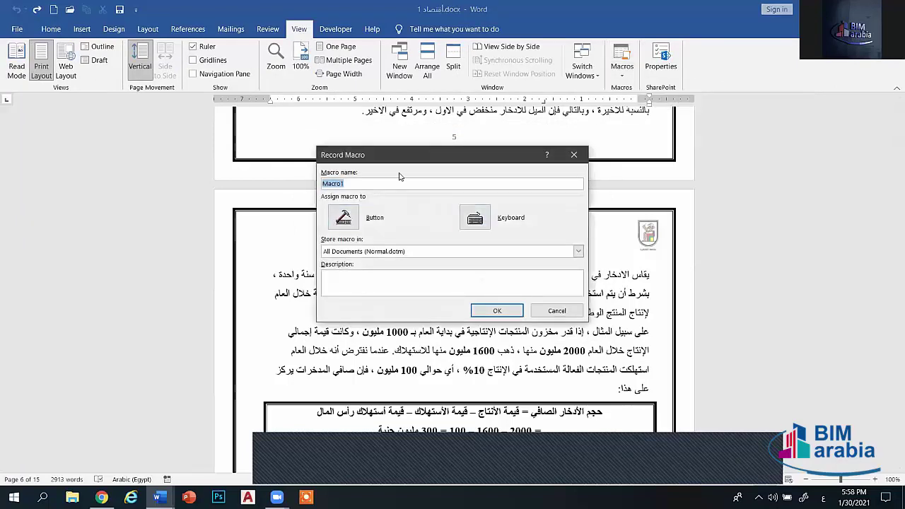
{"action": "type", "text": "السوق"}
{"action": "left_click", "coordinate": [479, 220]}
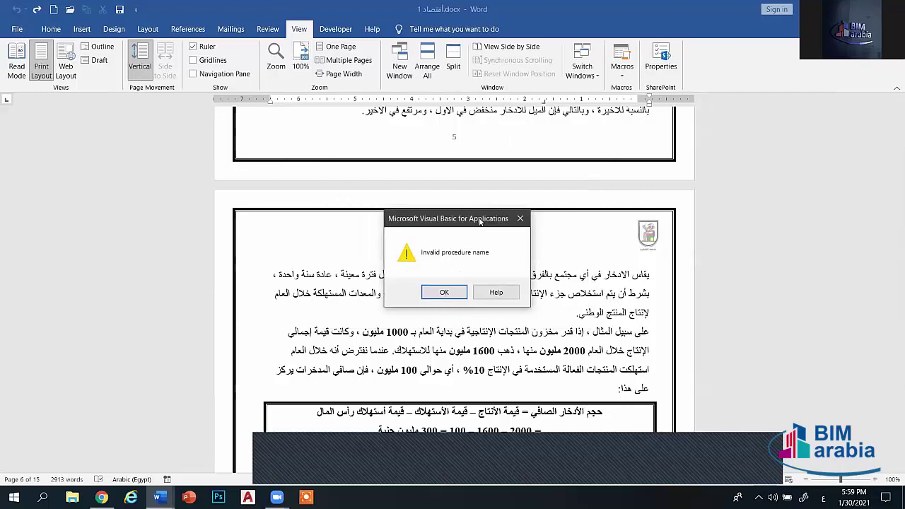
{"action": "left_click", "coordinate": [450, 300]}
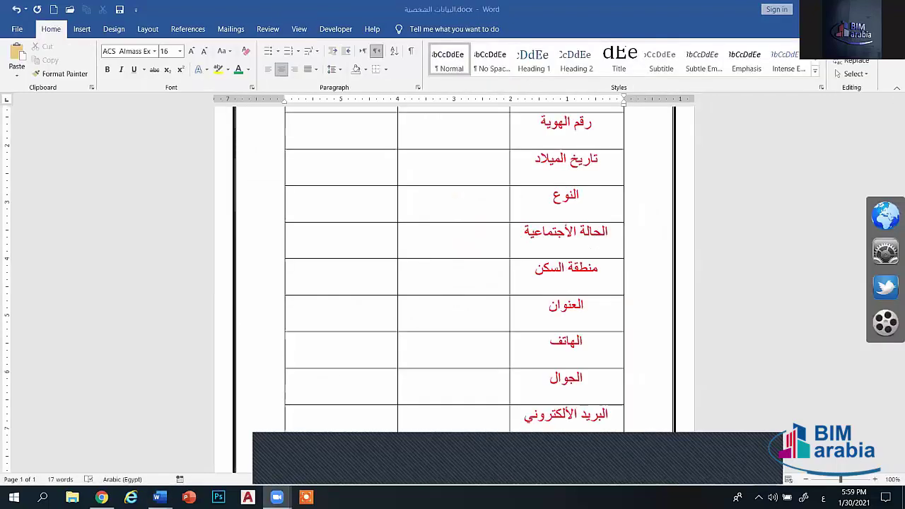
- From the desktop, browse drive D to the أبحاث folder and open the أساسيات المحاسبة 1 document
{"action": "key", "text": "super+d"}
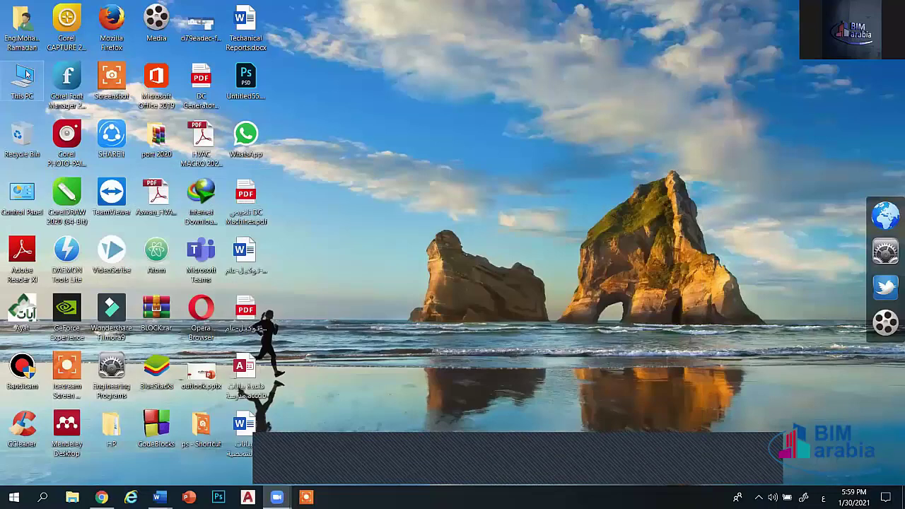
{"action": "double_click", "coordinate": [26, 74]}
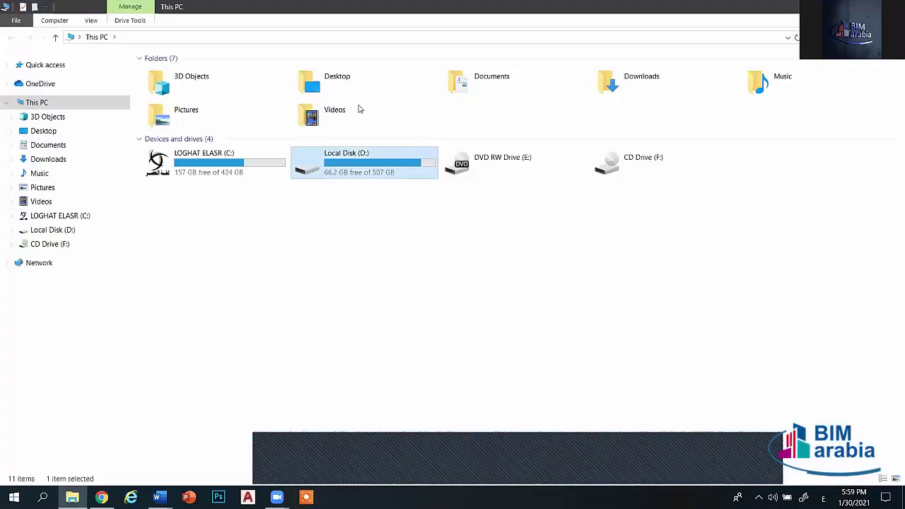
{"action": "key", "text": "Return"}
{"action": "double_click", "coordinate": [298, 88]}
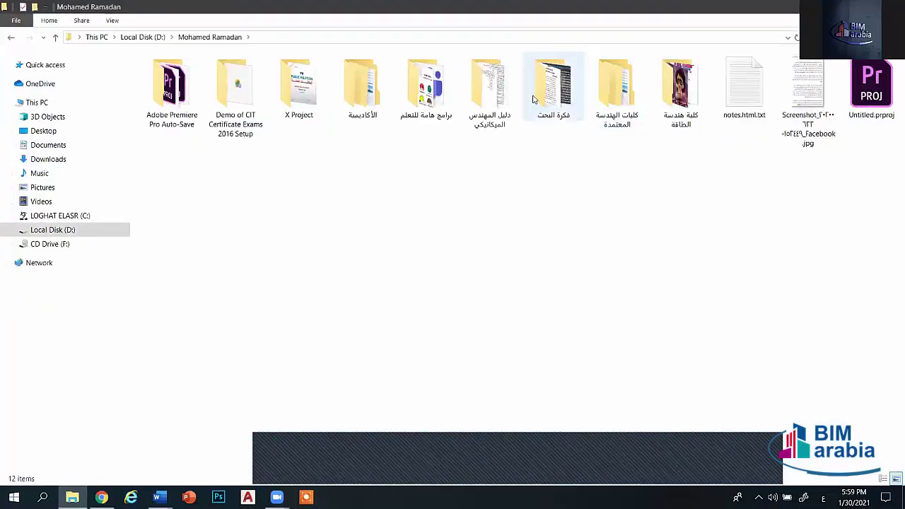
{"action": "double_click", "coordinate": [410, 99]}
{"action": "left_click", "coordinate": [860, 101]}
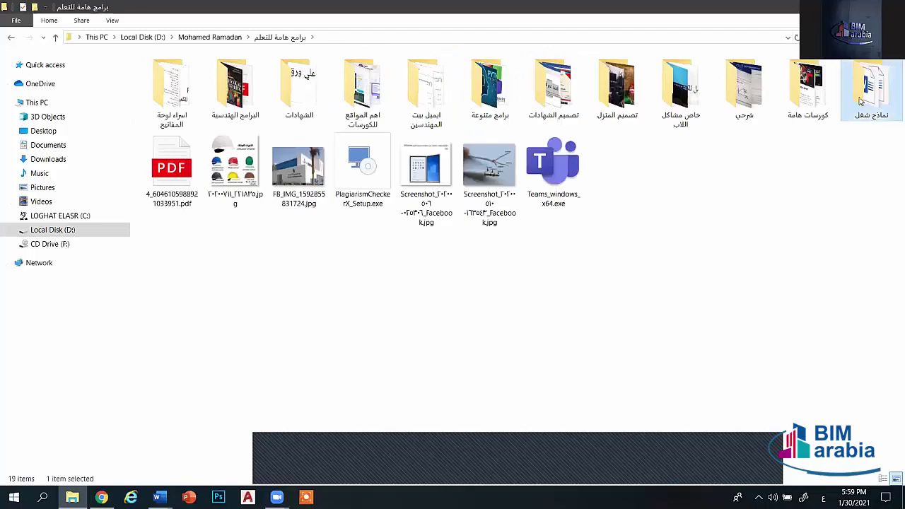
{"action": "double_click", "coordinate": [860, 101]}
{"action": "double_click", "coordinate": [363, 85]}
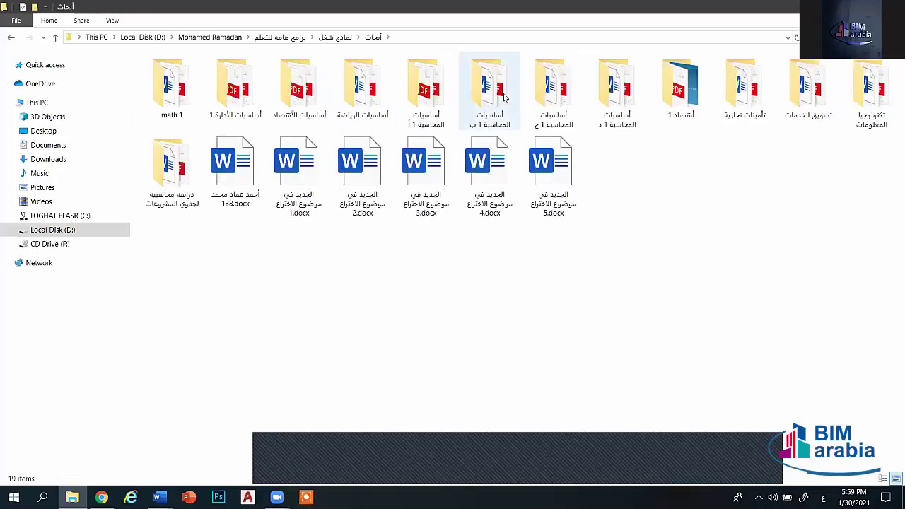
{"action": "double_click", "coordinate": [504, 97]}
{"action": "left_click", "coordinate": [243, 104]}
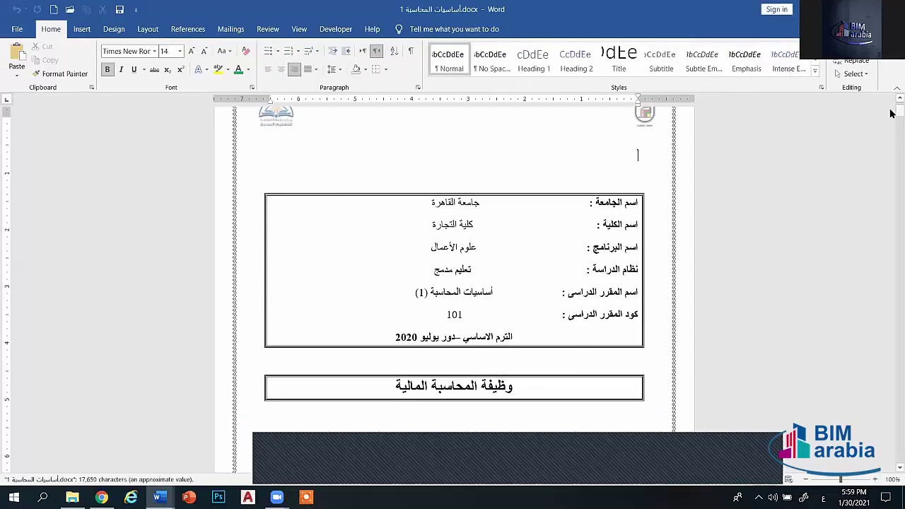
- Scroll to page 5 and add an empty bullet line after the paragraph
{"action": "left_click_drag", "start_coordinate": [896, 116], "coordinate": [885, 178]}
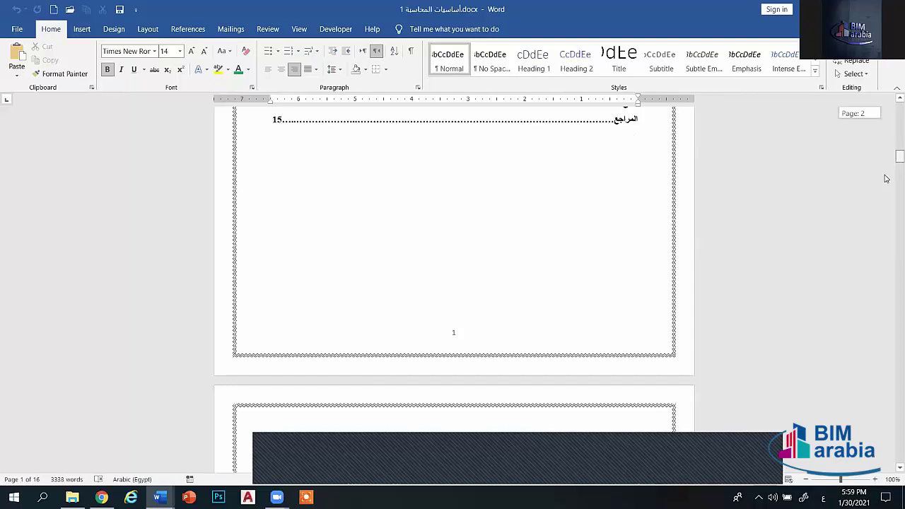
{"action": "scroll", "coordinate": [517, 256], "scroll_direction": "down", "scroll_amount": 15}
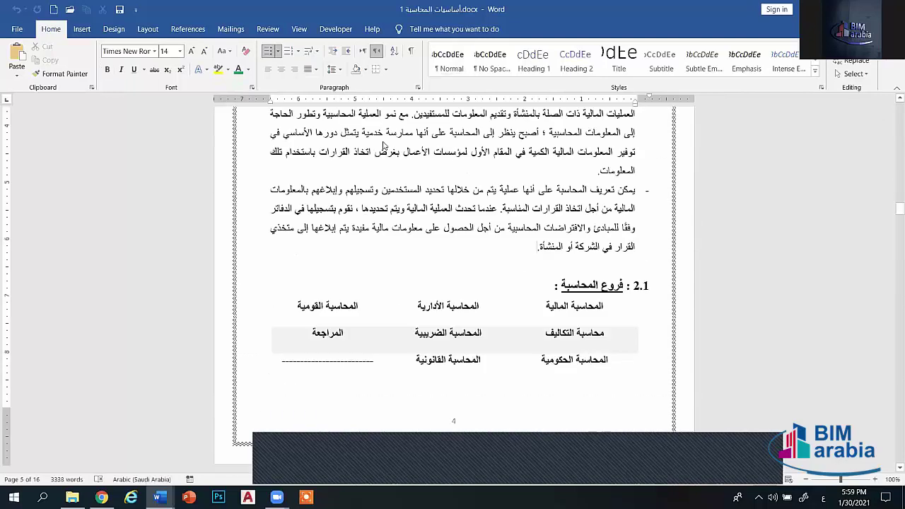
{"action": "key", "text": "Return"}
- Try to record a macro named المحاسبة, which Word rejects as an invalid procedure name
{"action": "left_click", "coordinate": [299, 29]}
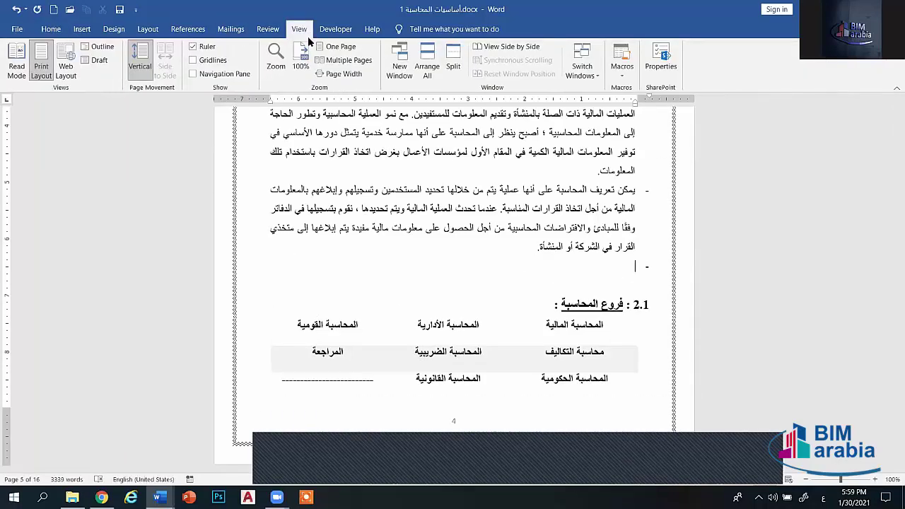
{"action": "left_click", "coordinate": [616, 78]}
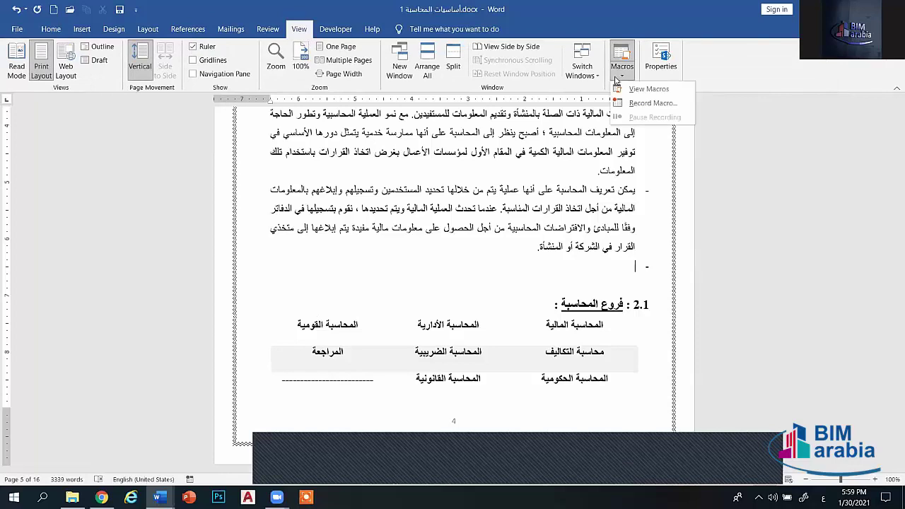
{"action": "left_click", "coordinate": [647, 103]}
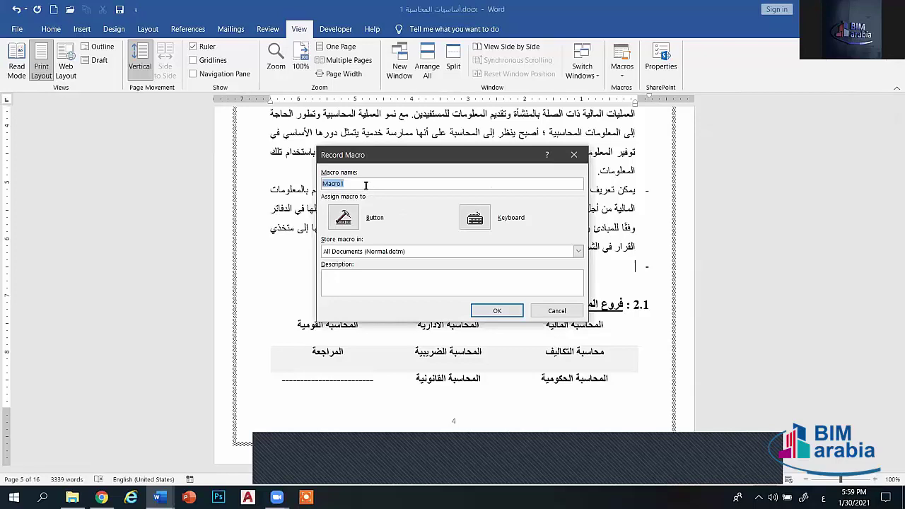
{"action": "left_click", "coordinate": [500, 281]}
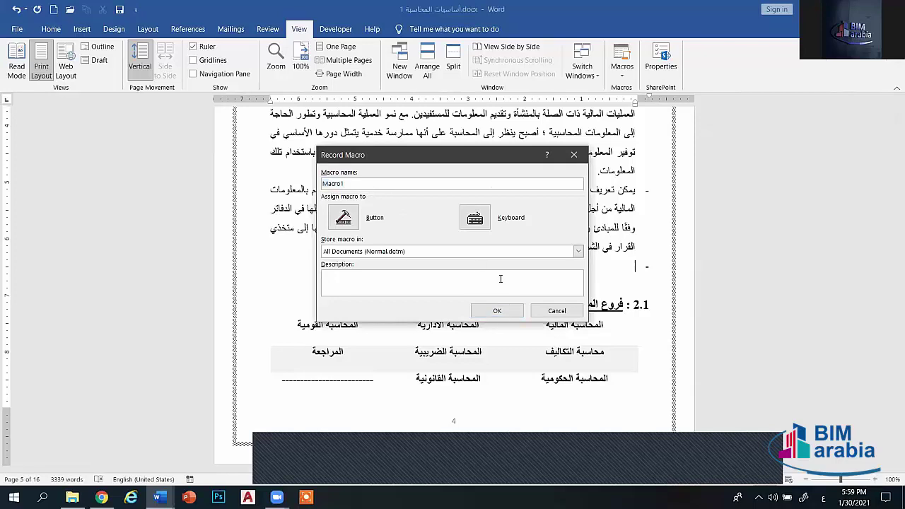
{"action": "type", "text": "ال"}
{"action": "double_click", "coordinate": [333, 183]}
{"action": "key", "text": "BackSpace"}
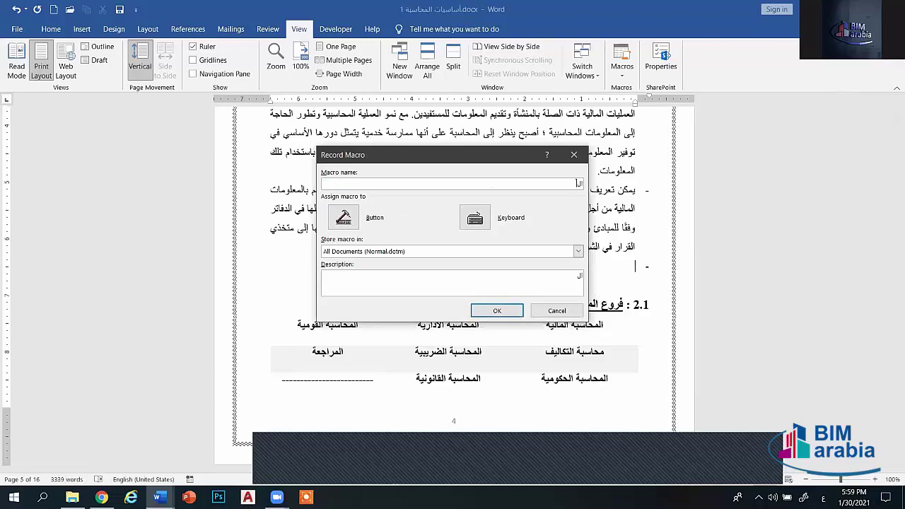
{"action": "type", "text": "م"}
{"action": "type", "text": "حاسبة"}
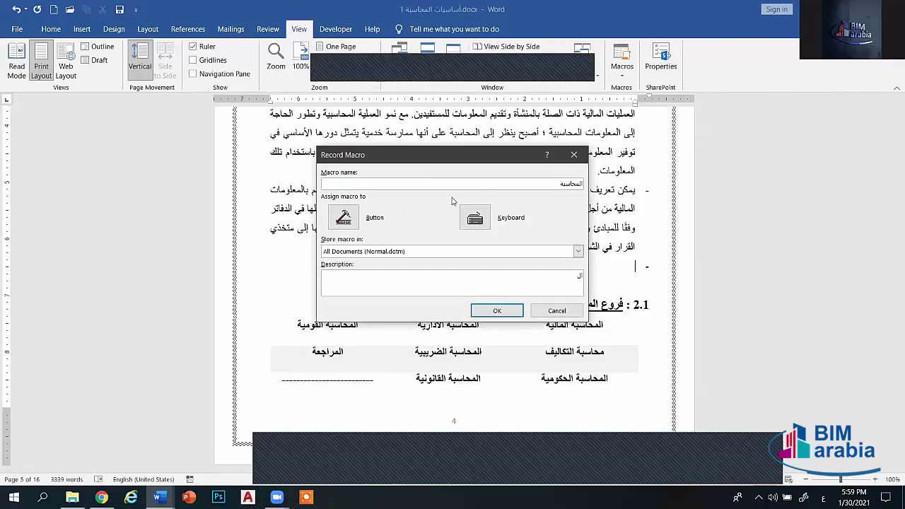
{"action": "left_click", "coordinate": [475, 219]}
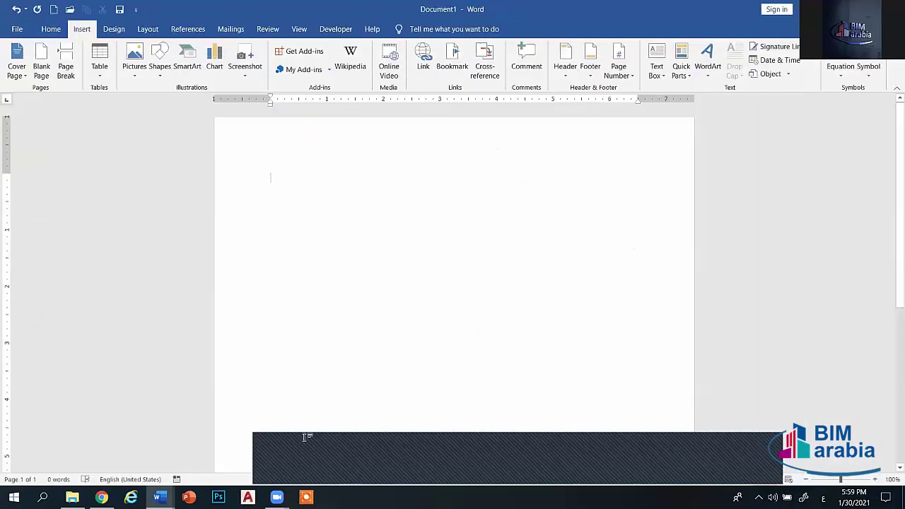
- Record an empty Macro1 with no keyboard shortcut assigned, then stop the recording
{"action": "left_click", "coordinate": [113, 29]}
{"action": "left_click", "coordinate": [82, 29]}
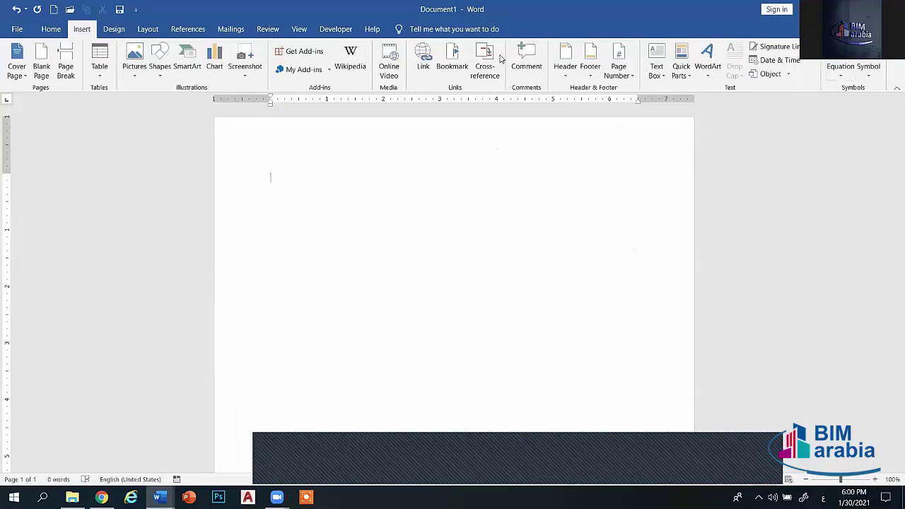
{"action": "left_click", "coordinate": [299, 29]}
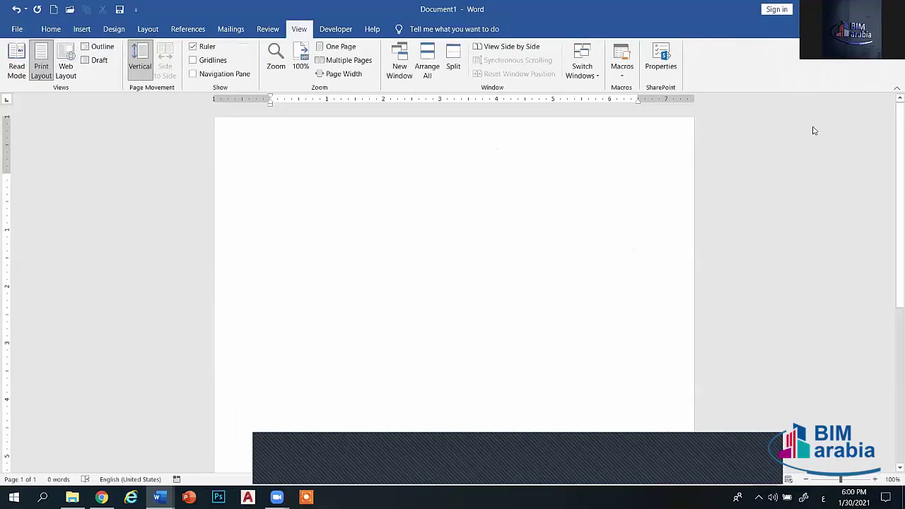
{"action": "left_click", "coordinate": [622, 70]}
{"action": "left_click", "coordinate": [652, 104]}
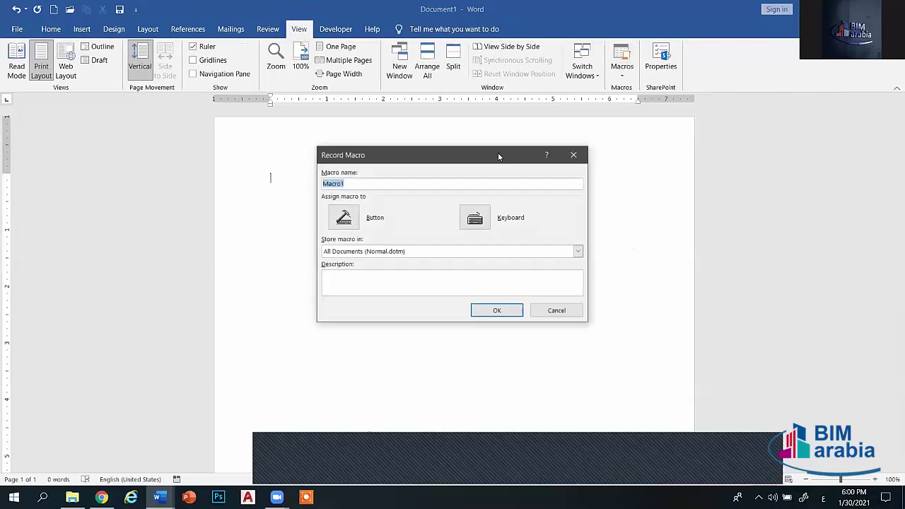
{"action": "left_click", "coordinate": [473, 216]}
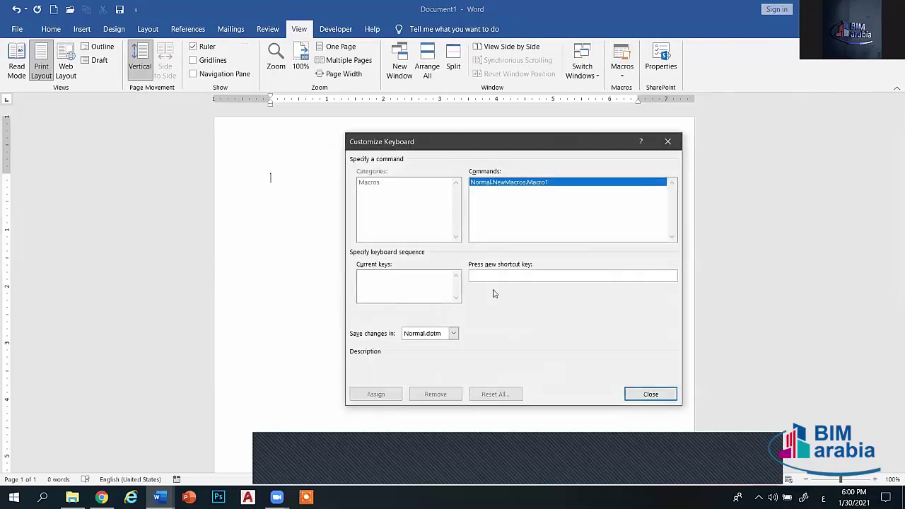
{"action": "left_click", "coordinate": [667, 141]}
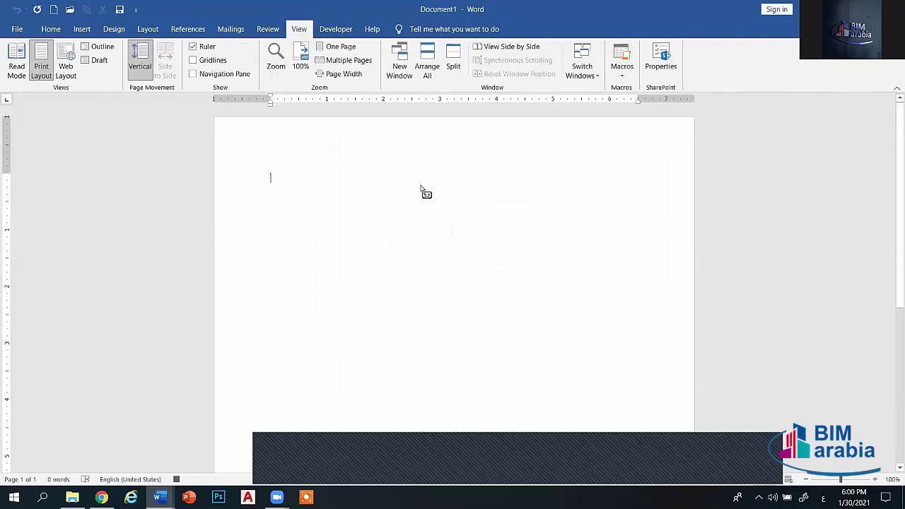
{"action": "left_click", "coordinate": [623, 68]}
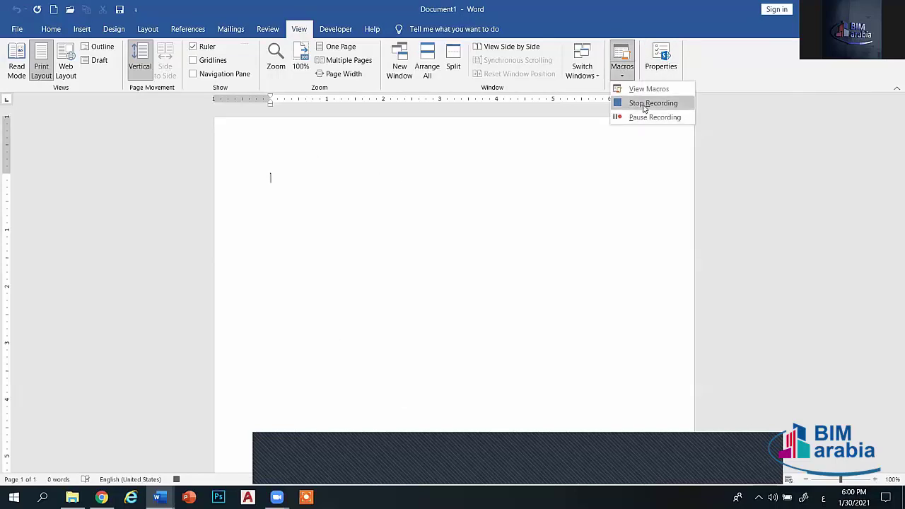
{"action": "left_click", "coordinate": [644, 104]}
- Begin a new Macro2 recording, then cancel it without recording
{"action": "left_click", "coordinate": [622, 68]}
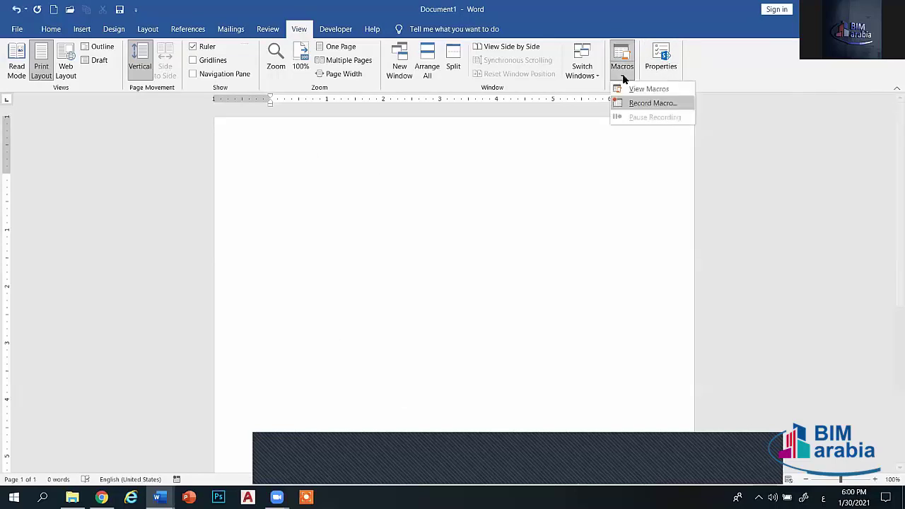
{"action": "left_click", "coordinate": [639, 103]}
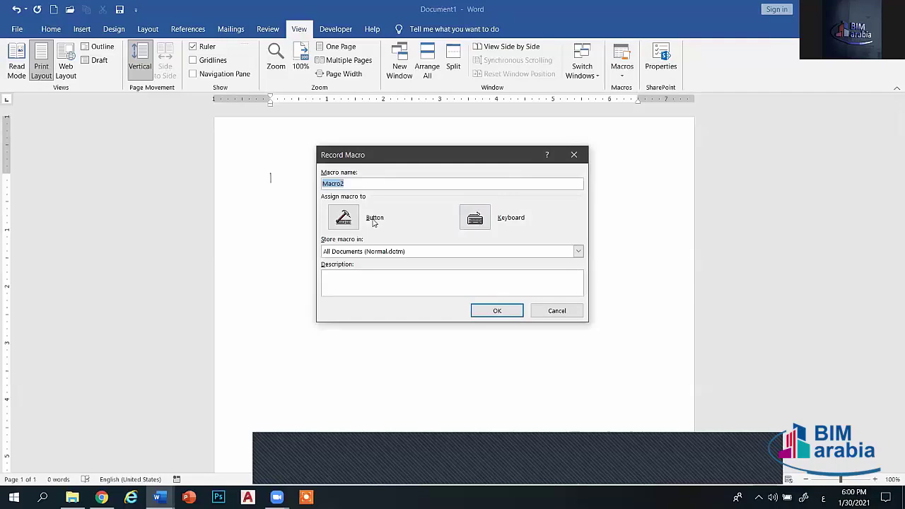
{"action": "left_click", "coordinate": [381, 183]}
{"action": "left_click", "coordinate": [576, 156]}
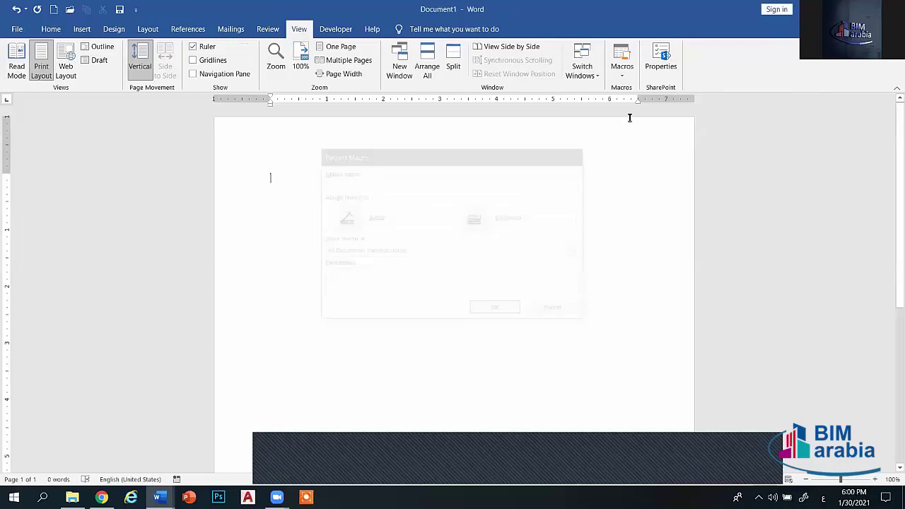
- Set up Macro2 for the keyboard without assigning a shortcut, then close Document1
{"action": "left_click", "coordinate": [622, 67]}
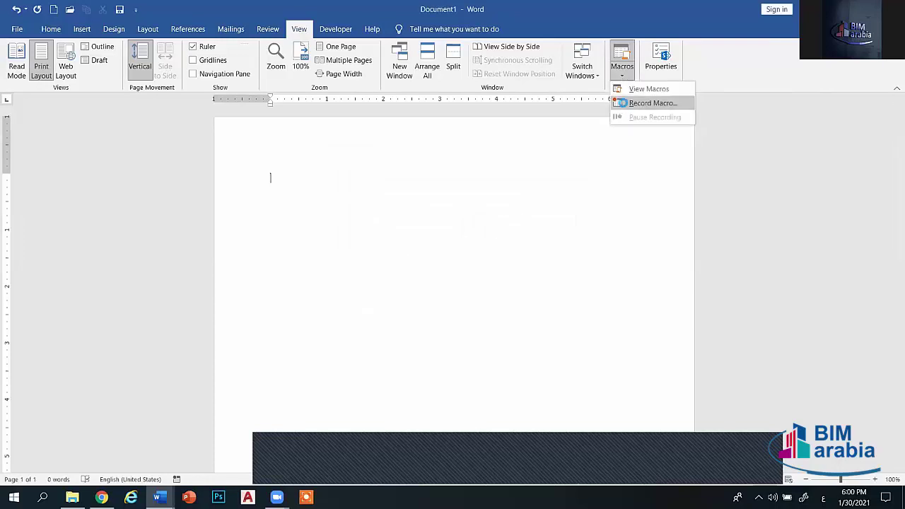
{"action": "left_click", "coordinate": [650, 103]}
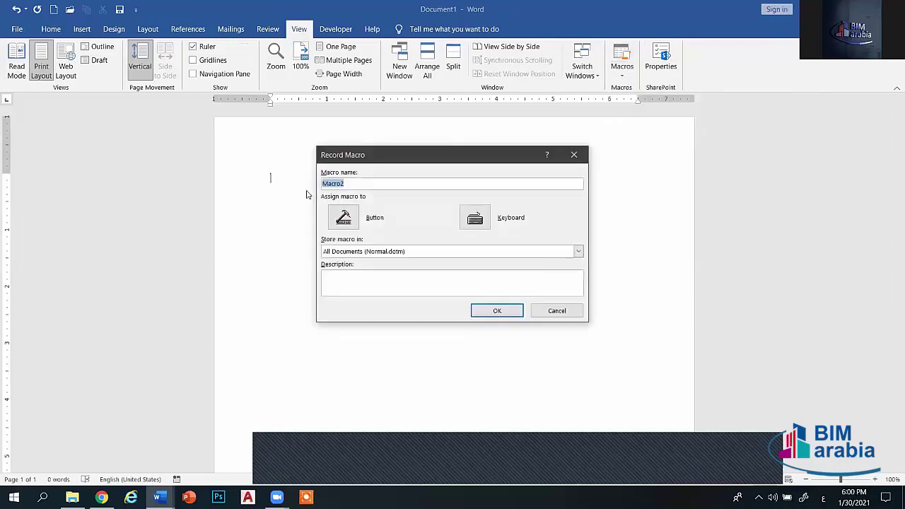
{"action": "left_click", "coordinate": [478, 218]}
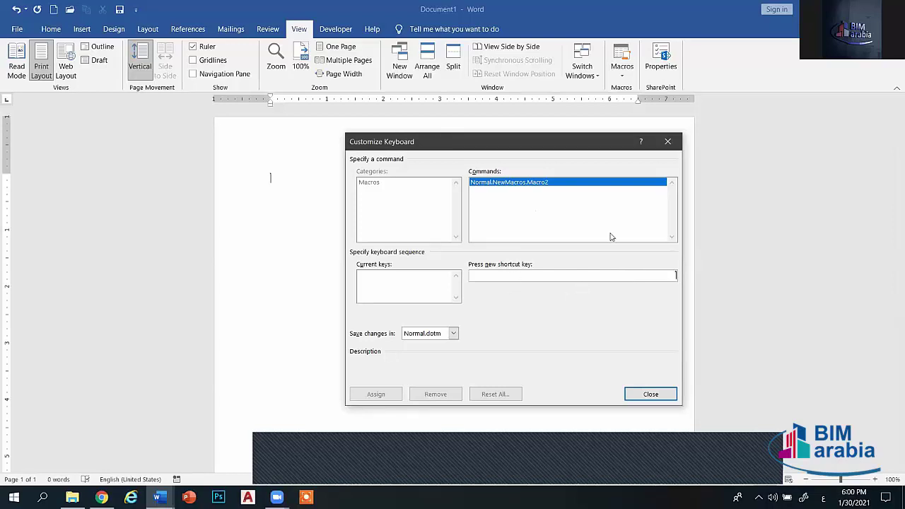
{"action": "left_click", "coordinate": [668, 142]}
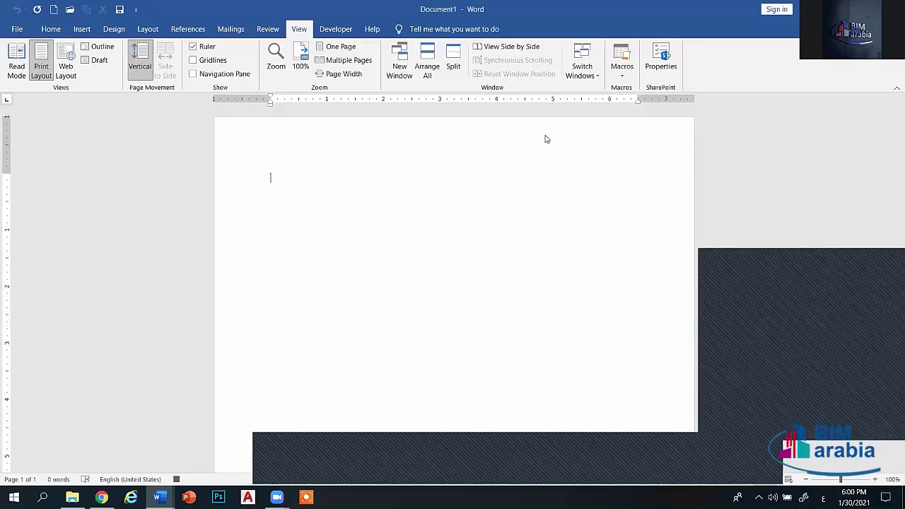
{"action": "key", "text": "ctrl+w"}
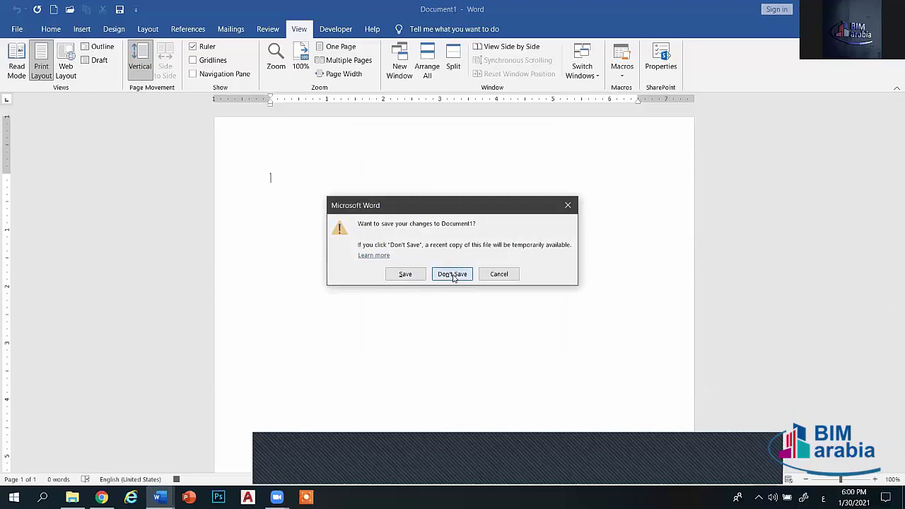
- Discard Document1's changes, relaunch Word and open a maximized blank Document2
{"action": "left_click", "coordinate": [453, 275]}
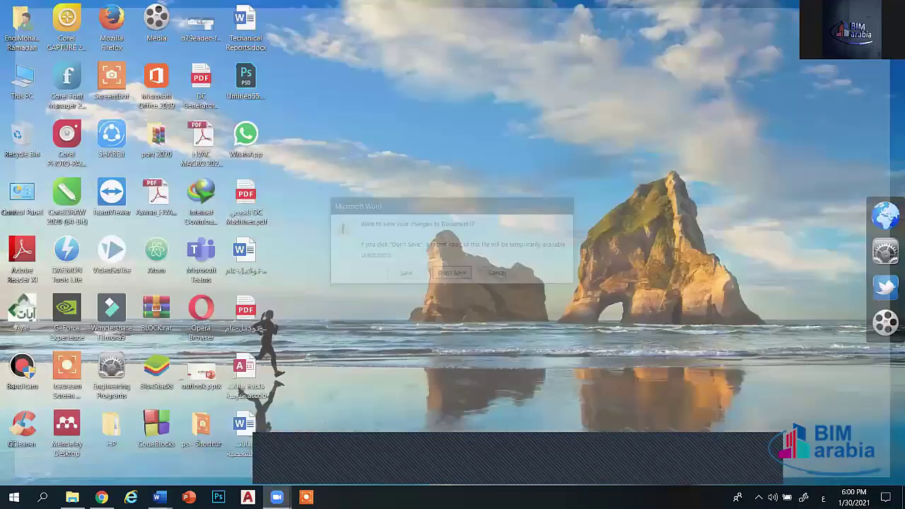
{"action": "right_click", "coordinate": [159, 496]}
{"action": "left_click", "coordinate": [117, 432]}
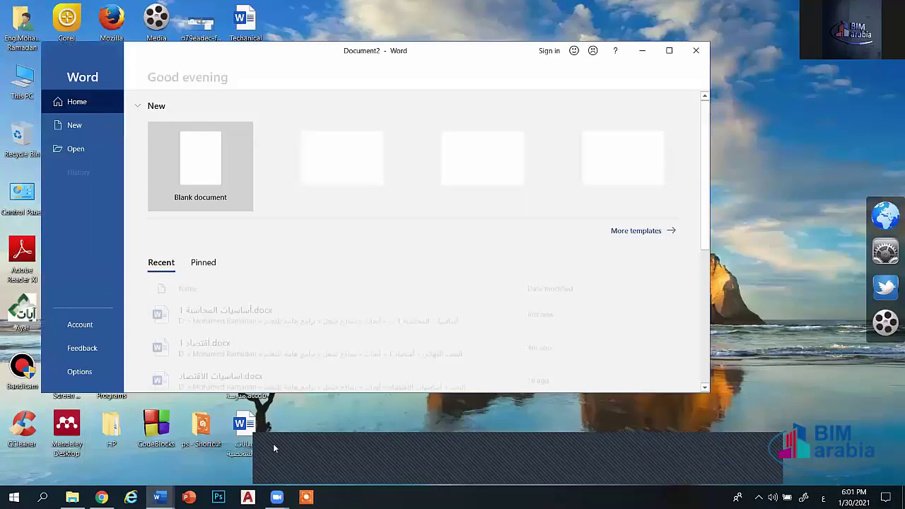
{"action": "left_click", "coordinate": [193, 167]}
{"action": "left_click", "coordinate": [669, 49]}
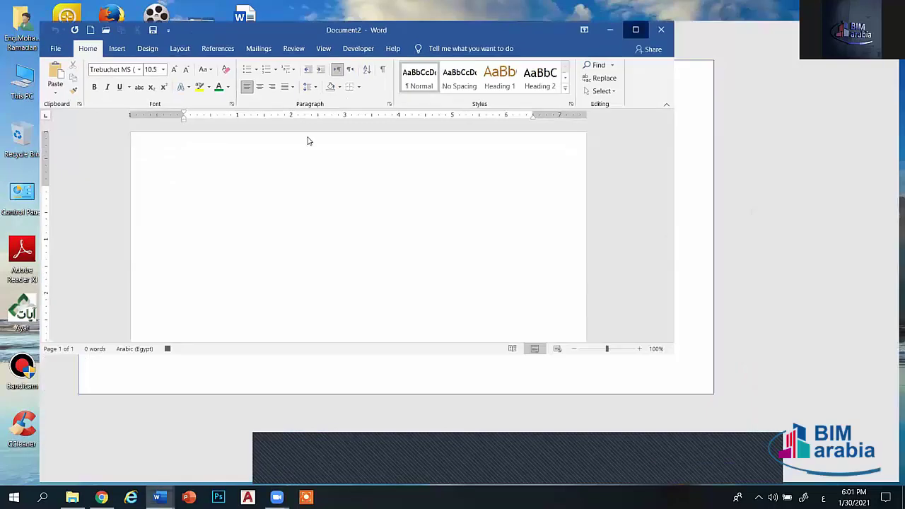
- Stop the still-running macro recording, then cancel a new Record Macro dialog
{"action": "left_click", "coordinate": [81, 29]}
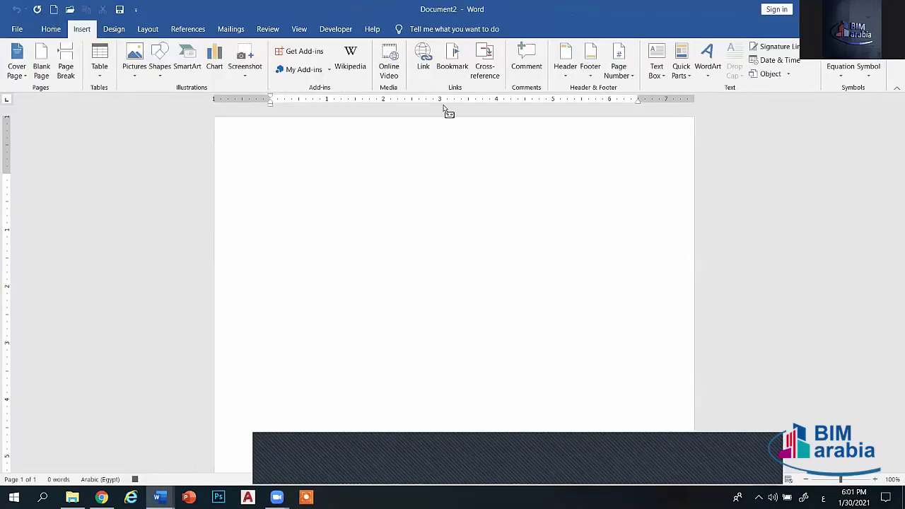
{"action": "left_click", "coordinate": [299, 29]}
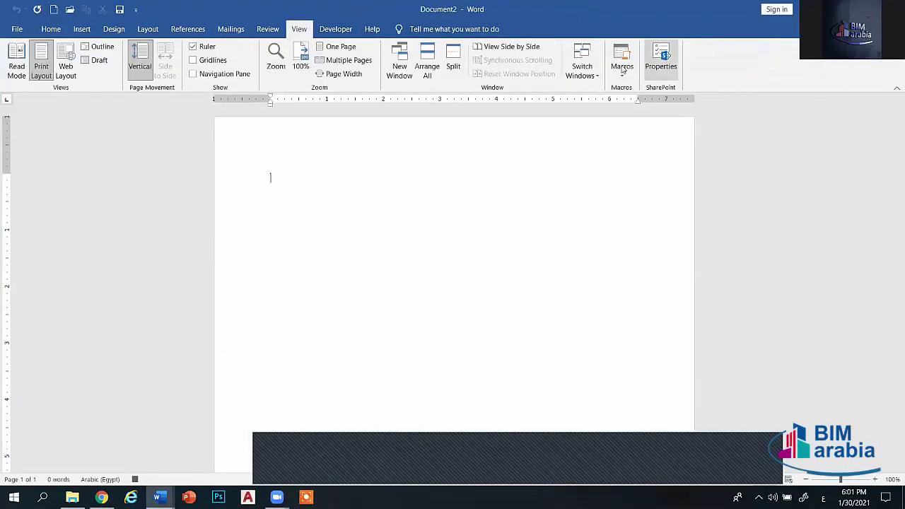
{"action": "left_click", "coordinate": [622, 68]}
{"action": "left_click", "coordinate": [637, 104]}
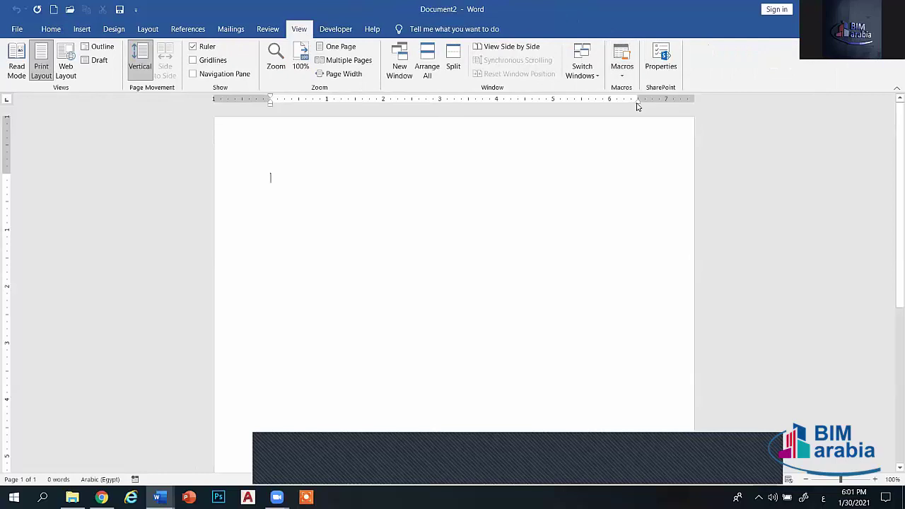
{"action": "left_click", "coordinate": [622, 70]}
{"action": "left_click", "coordinate": [643, 103]}
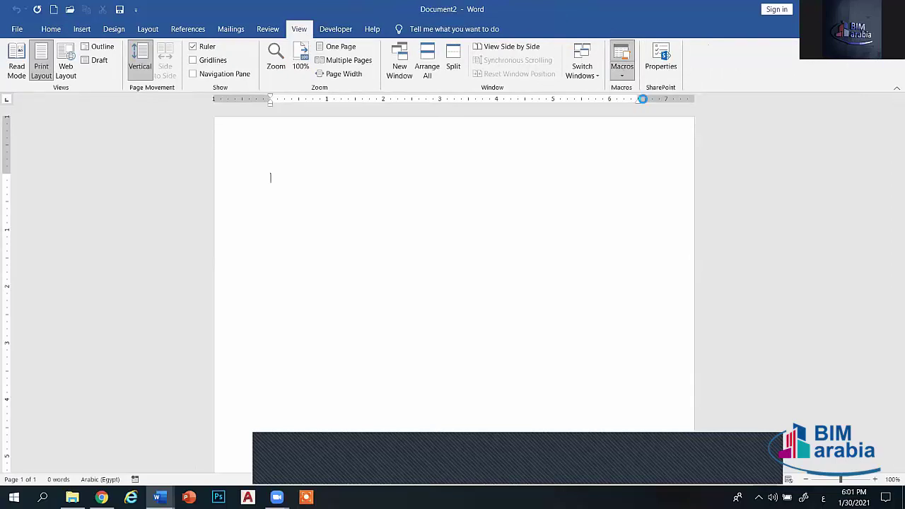
{"action": "left_click", "coordinate": [573, 155]}
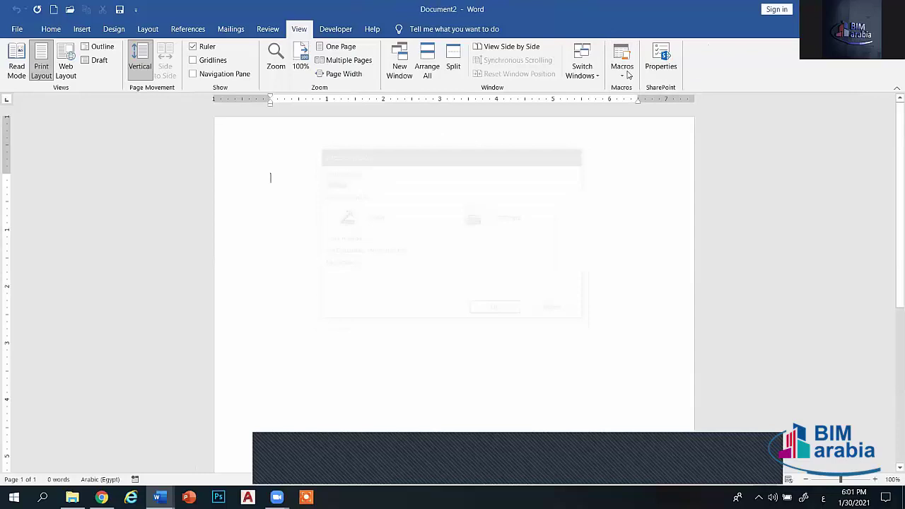
{"action": "left_click", "coordinate": [622, 68]}
- Delete the Macro1, Macro2 and Text macros from the Macros list
{"action": "left_click", "coordinate": [636, 88]}
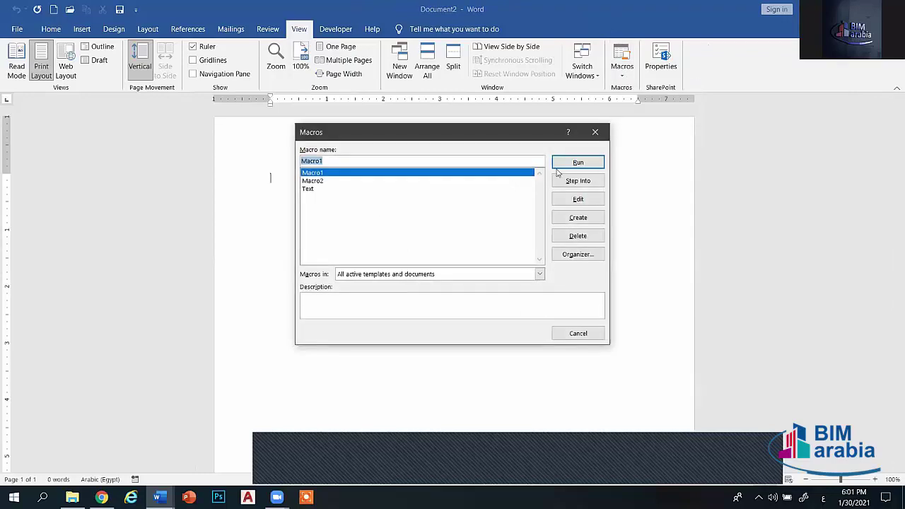
{"action": "left_click", "coordinate": [571, 239]}
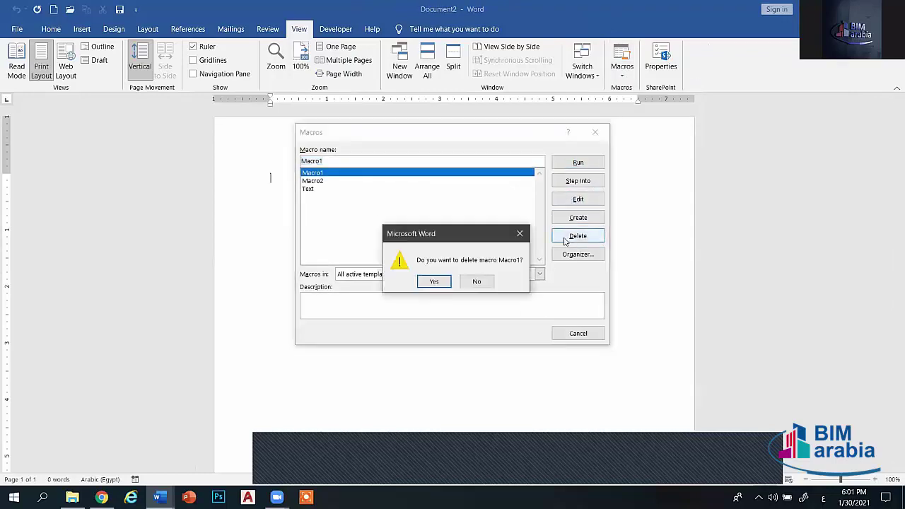
{"action": "key", "text": "Return"}
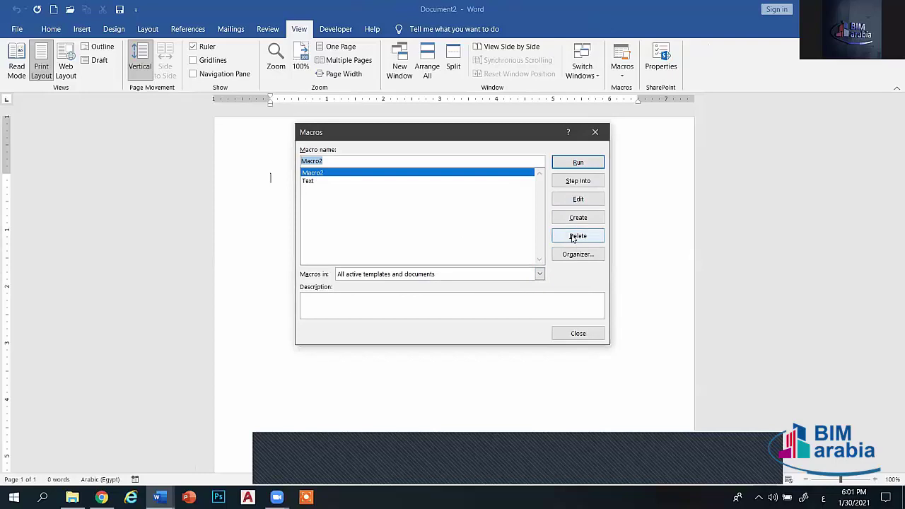
{"action": "left_click", "coordinate": [578, 236]}
{"action": "key", "text": "Return"}
{"action": "left_click", "coordinate": [578, 236]}
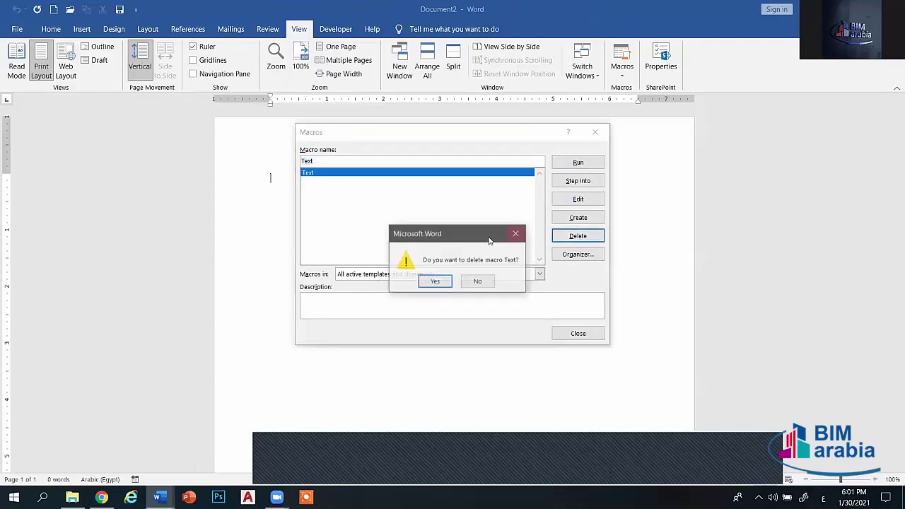
{"action": "left_click", "coordinate": [432, 281]}
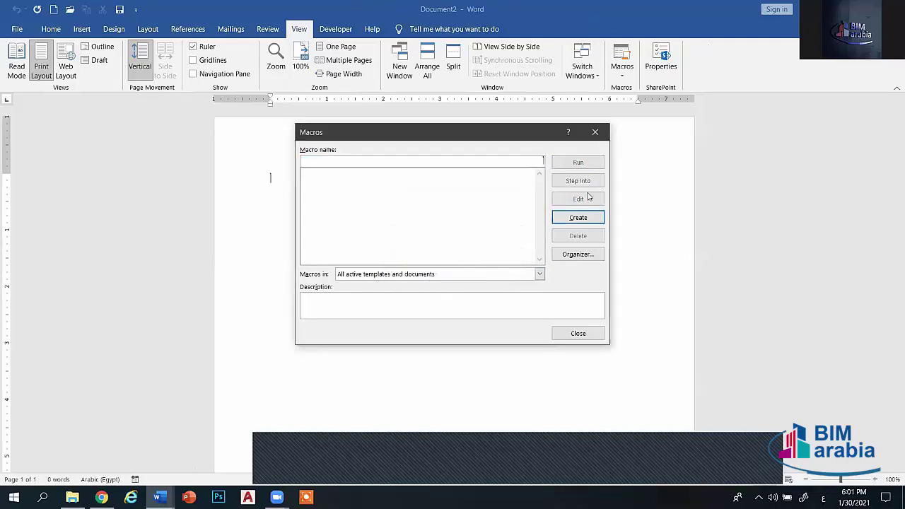
- Dismiss the invalid-name error from an unnamed macro attempt and close the Macros list
{"action": "left_click", "coordinate": [584, 217]}
{"action": "left_click", "coordinate": [457, 281]}
{"action": "left_click", "coordinate": [594, 132]}
{"action": "left_click", "coordinate": [622, 57]}
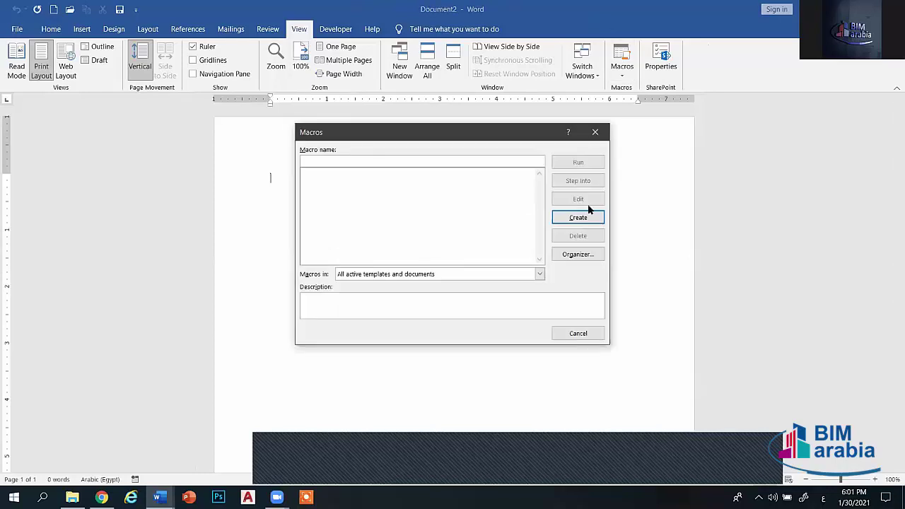
{"action": "left_click", "coordinate": [594, 132]}
{"action": "left_click", "coordinate": [622, 75]}
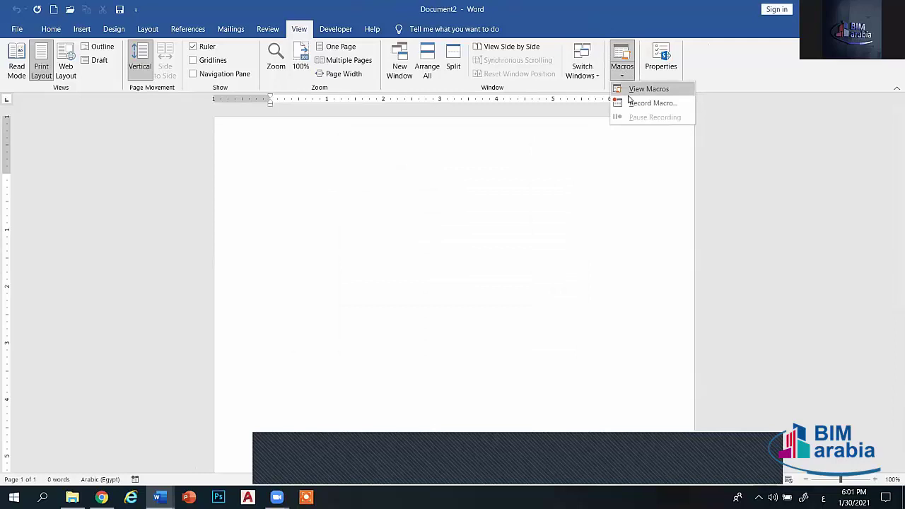
- Start recording Macro1 for the keyboard, trying End+Down and Shift+Enter but assigning no shortcut
{"action": "left_click", "coordinate": [640, 103]}
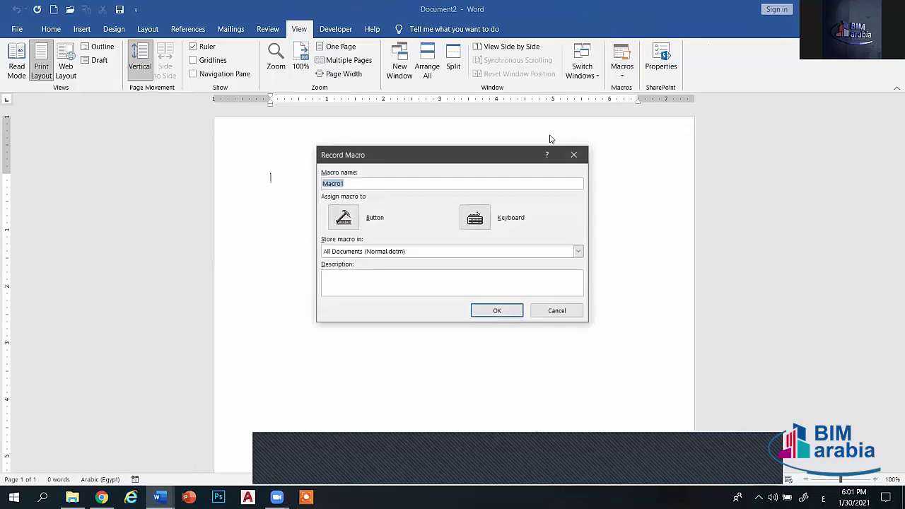
{"action": "left_click", "coordinate": [366, 184]}
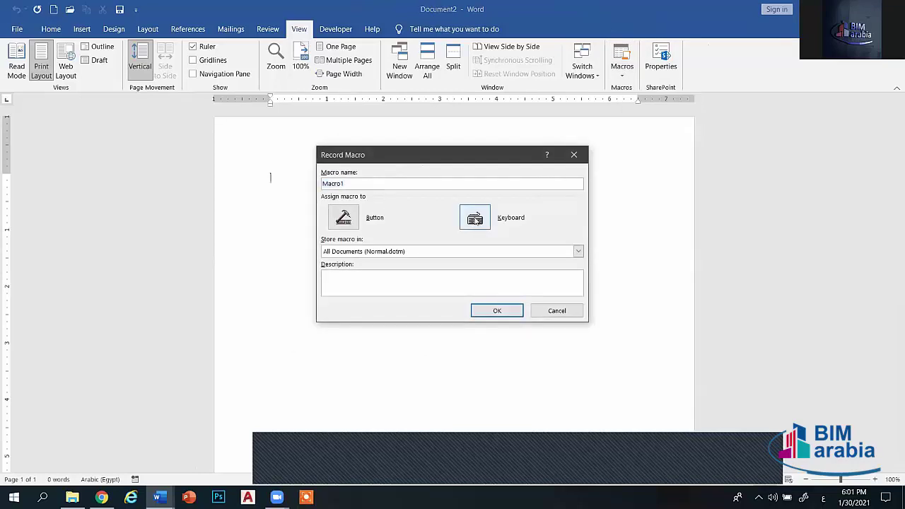
{"action": "left_click", "coordinate": [475, 221]}
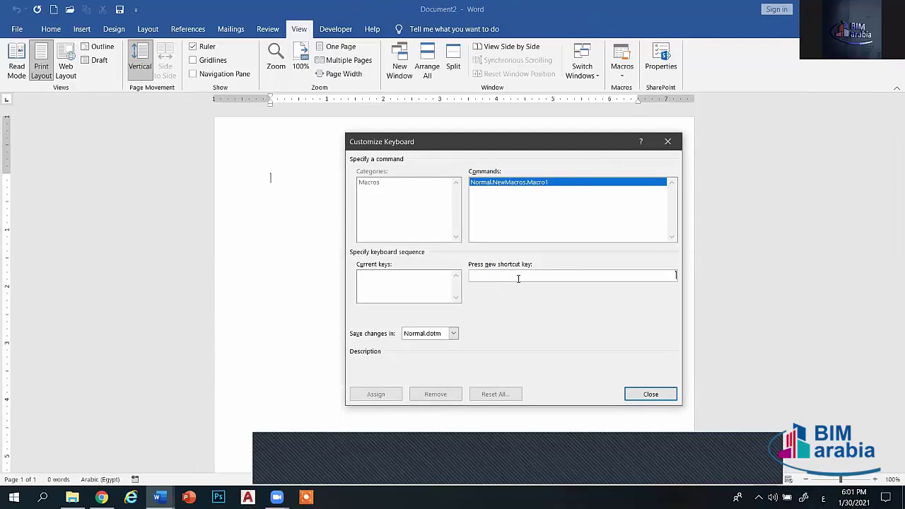
{"action": "key", "text": "End"}
{"action": "key", "text": "Down"}
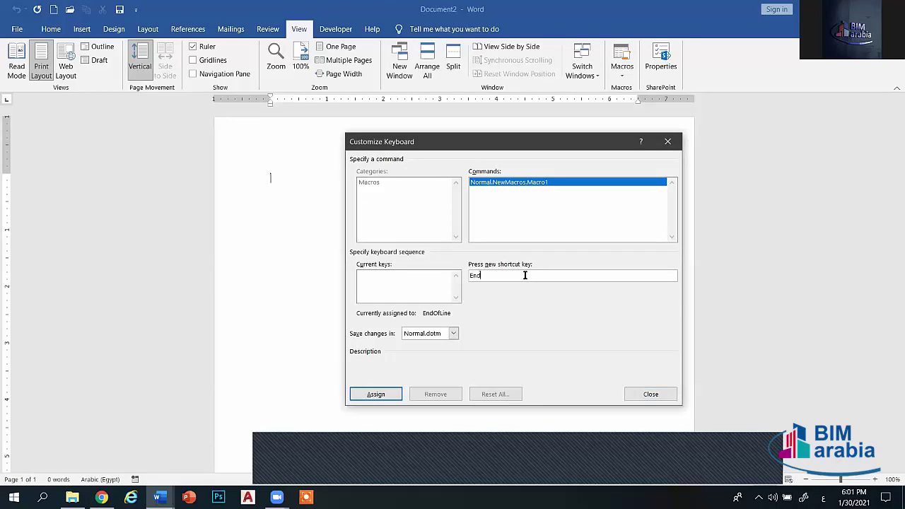
{"action": "key", "text": "BackSpace"}
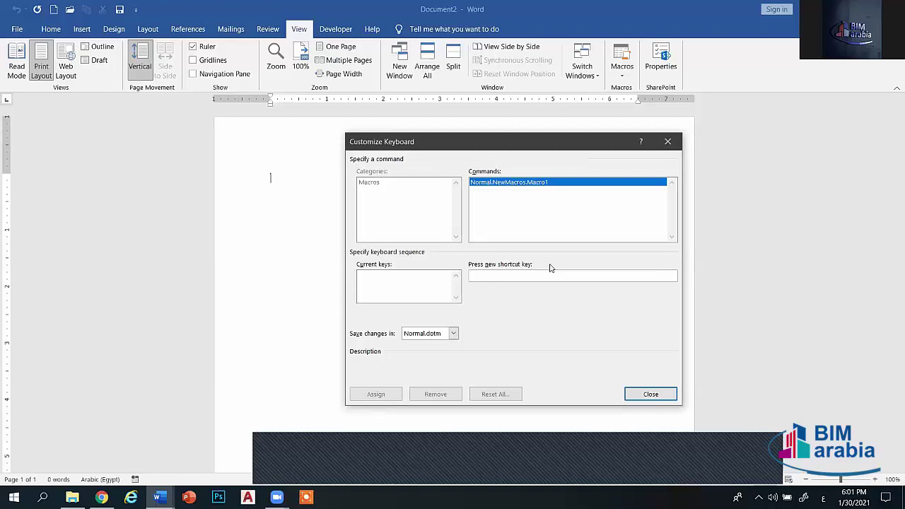
{"action": "key", "text": "shift+Return"}
{"action": "key", "text": "BackSpace"}
{"action": "key", "text": "Escape"}
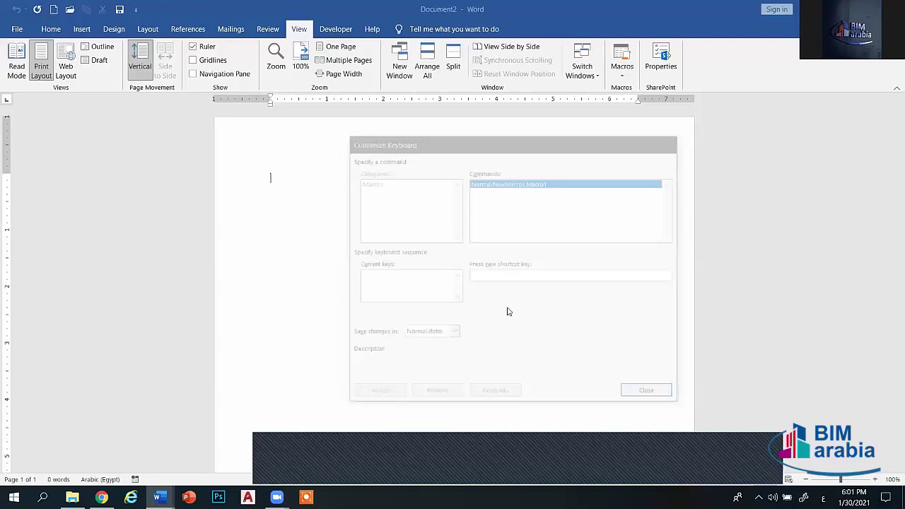
{"action": "left_click", "coordinate": [622, 76]}
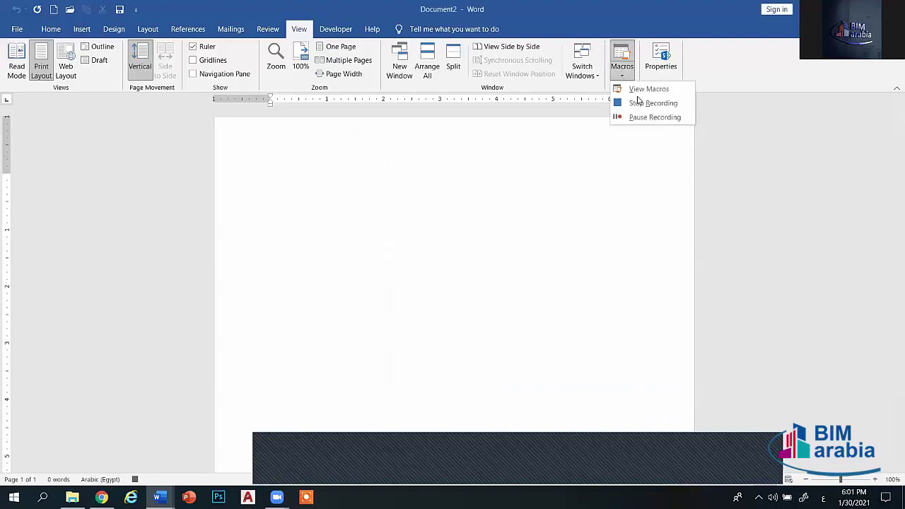
- Stop recording Macro1 and decline replacing the existing Macro1 from the Macros list
{"action": "left_click", "coordinate": [636, 103]}
{"action": "left_click", "coordinate": [622, 77]}
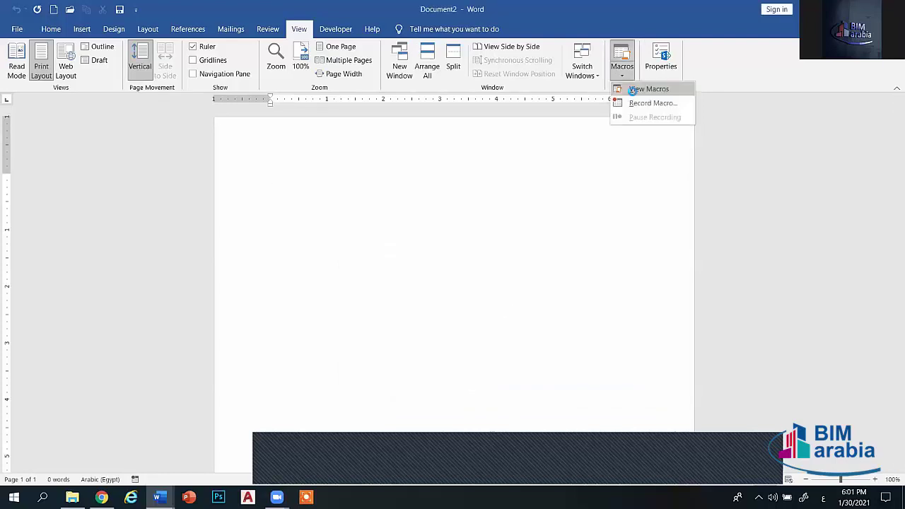
{"action": "left_click", "coordinate": [622, 88]}
{"action": "left_click", "coordinate": [574, 219]}
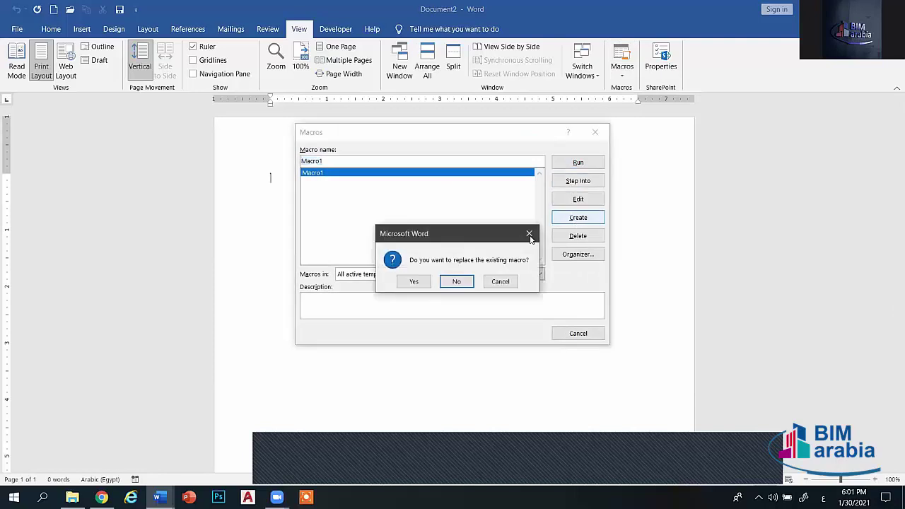
{"action": "key", "text": "Return"}
- Delete Macro1 from the Macros list, leaving it empty
{"action": "left_click", "coordinate": [621, 67]}
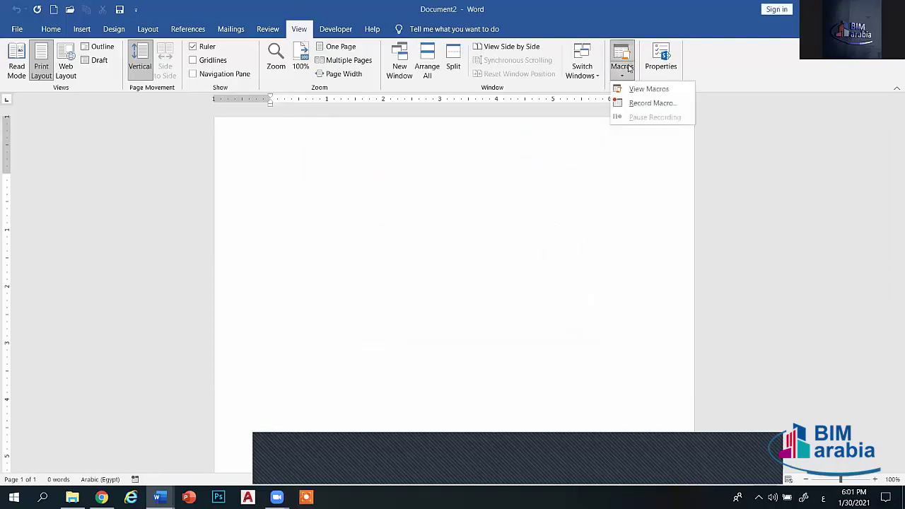
{"action": "left_click", "coordinate": [640, 103]}
{"action": "left_click", "coordinate": [574, 155]}
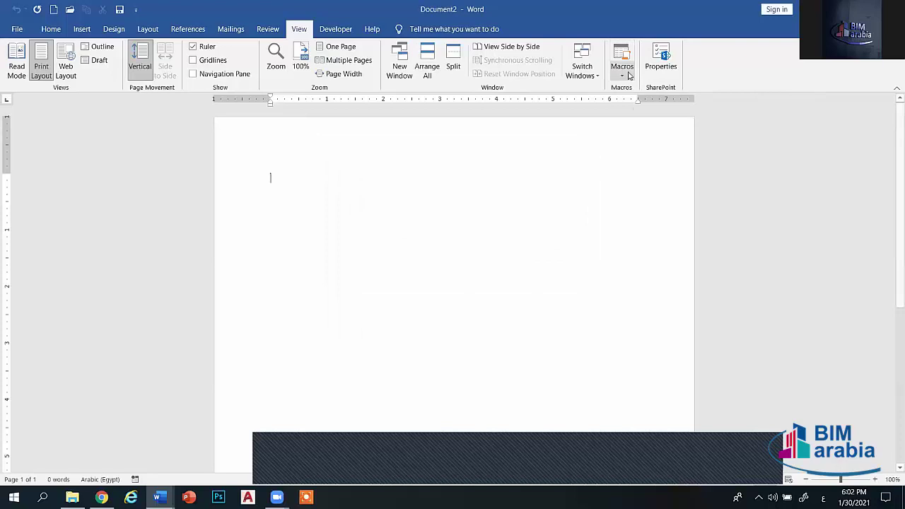
{"action": "left_click", "coordinate": [622, 70]}
{"action": "left_click", "coordinate": [640, 89]}
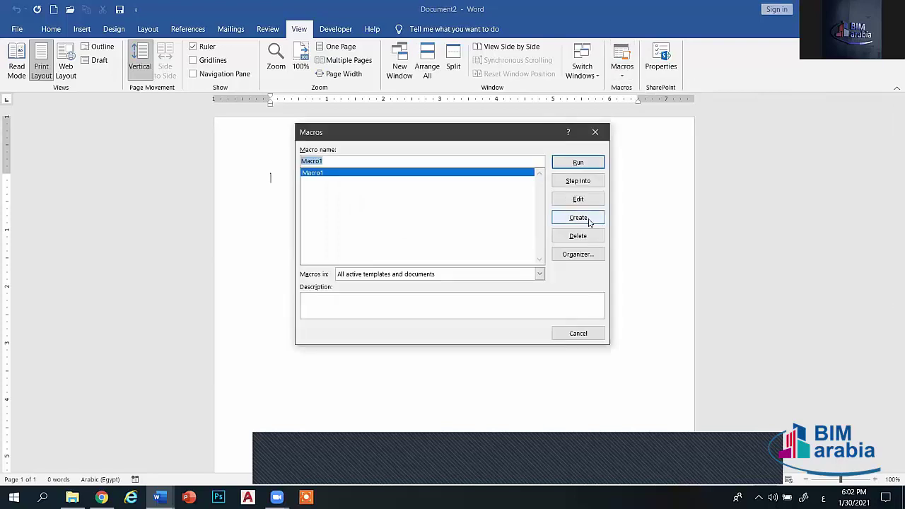
{"action": "left_click", "coordinate": [584, 236]}
{"action": "left_click", "coordinate": [436, 280]}
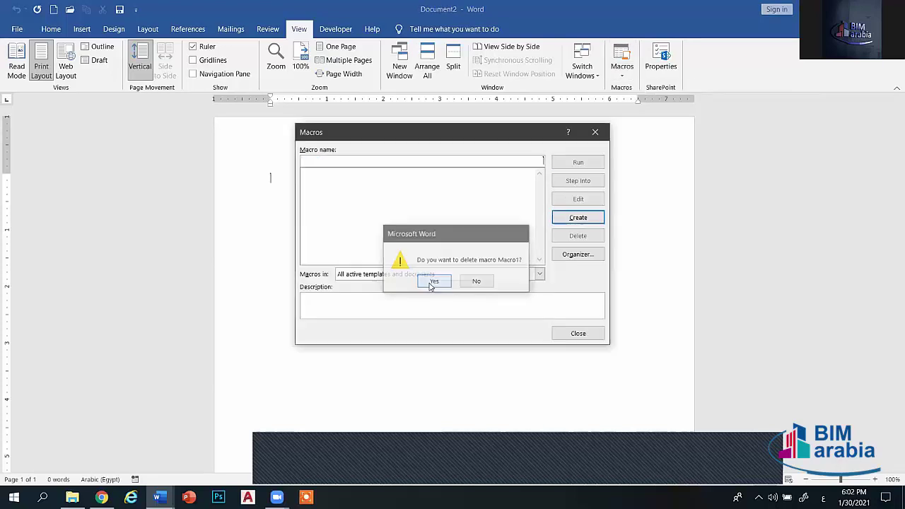
{"action": "left_click", "coordinate": [595, 132]}
- Confirm no macros remain and open Record Macro proposing Macro1 in Normal.dotm
{"action": "left_click", "coordinate": [622, 75]}
{"action": "left_click", "coordinate": [640, 89]}
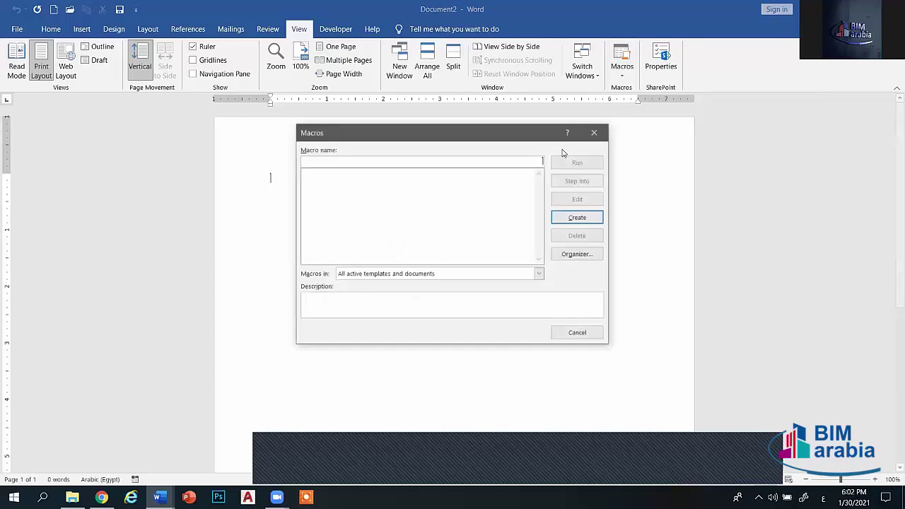
{"action": "left_click", "coordinate": [594, 133]}
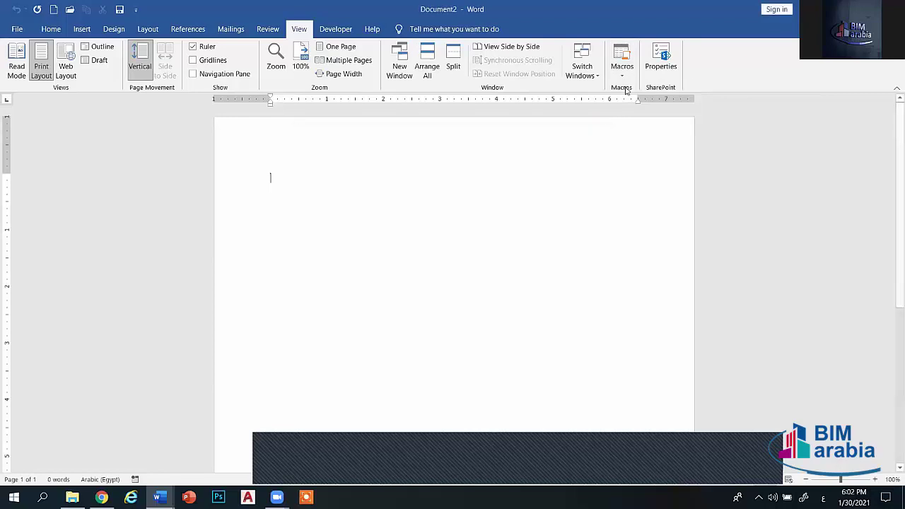
{"action": "left_click", "coordinate": [622, 71]}
{"action": "left_click", "coordinate": [635, 106]}
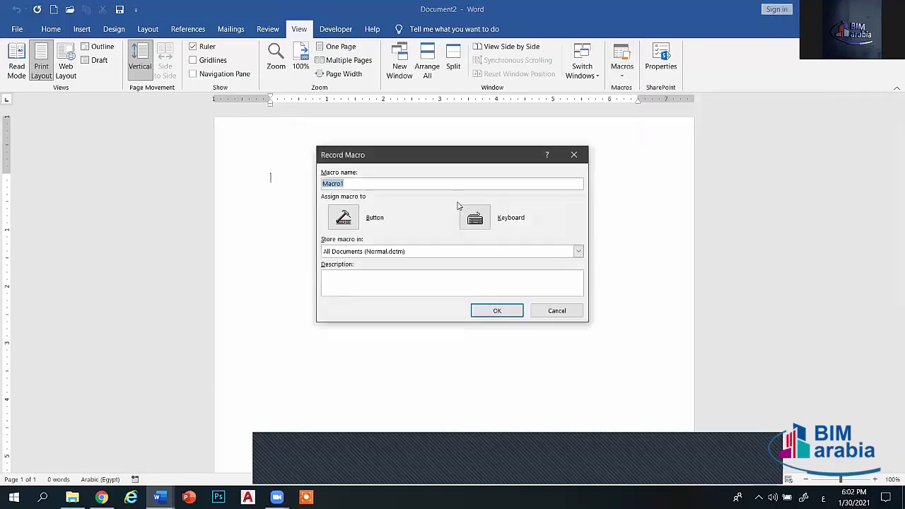
- Assign Home as Macro1's keyboard shortcut, discarding a trial End+Down entry, and start recording
{"action": "left_click", "coordinate": [472, 222]}
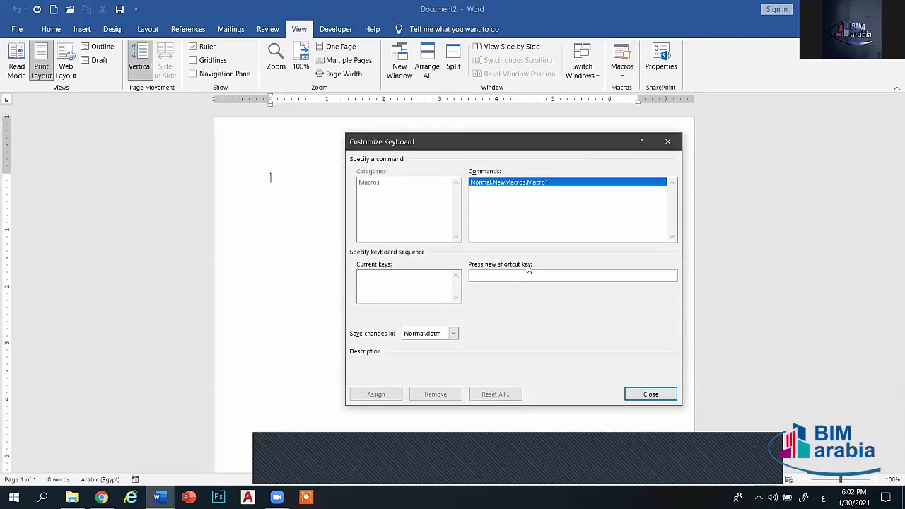
{"action": "key", "text": "End"}
{"action": "key", "text": "Down"}
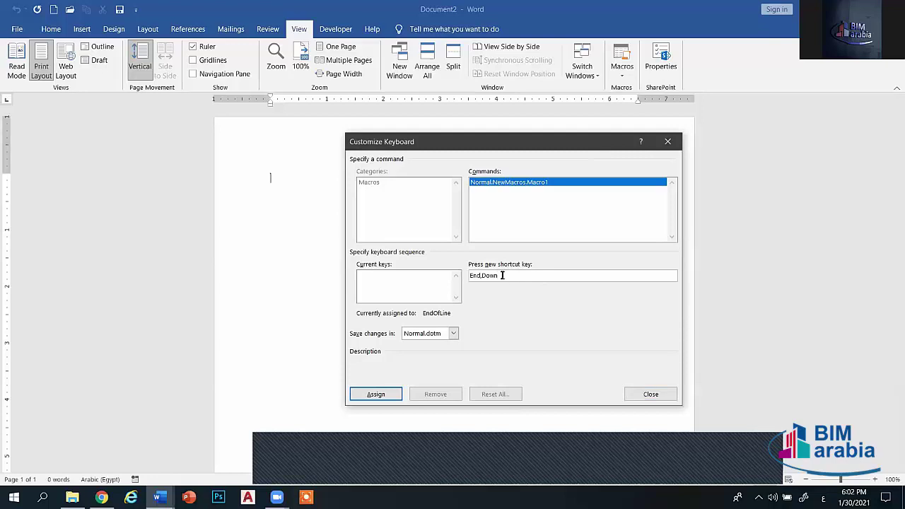
{"action": "key", "text": "BackSpace"}
{"action": "key", "text": "Home"}
{"action": "left_click", "coordinate": [384, 393]}
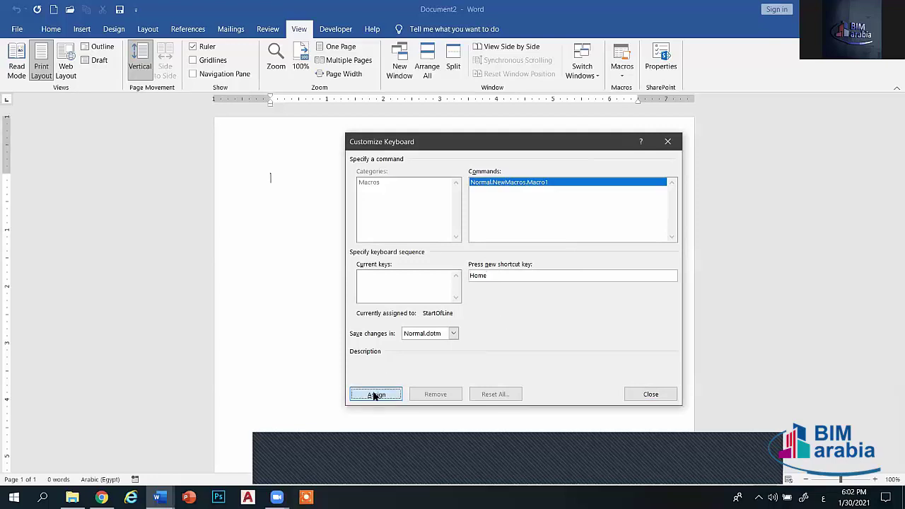
{"action": "left_click", "coordinate": [651, 393]}
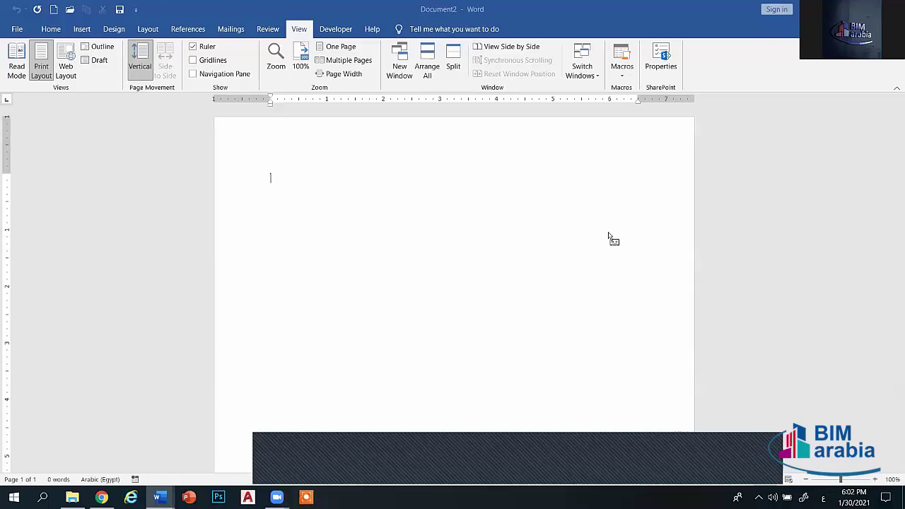
- Type الرحمن الرحيم to complete the Arabic phrase
{"action": "left_click", "coordinate": [631, 70]}
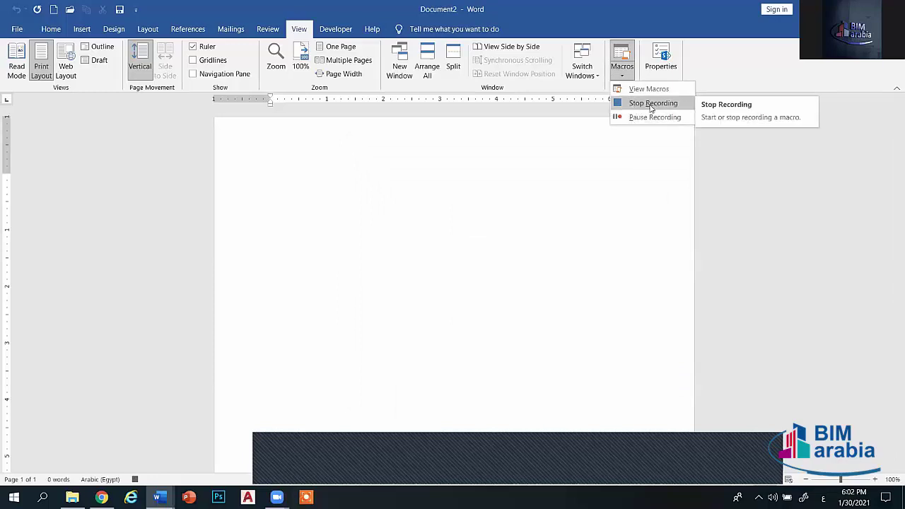
{"action": "left_click", "coordinate": [628, 119]}
{"action": "left_click", "coordinate": [273, 174]}
{"action": "type", "text": "بسم الله"}
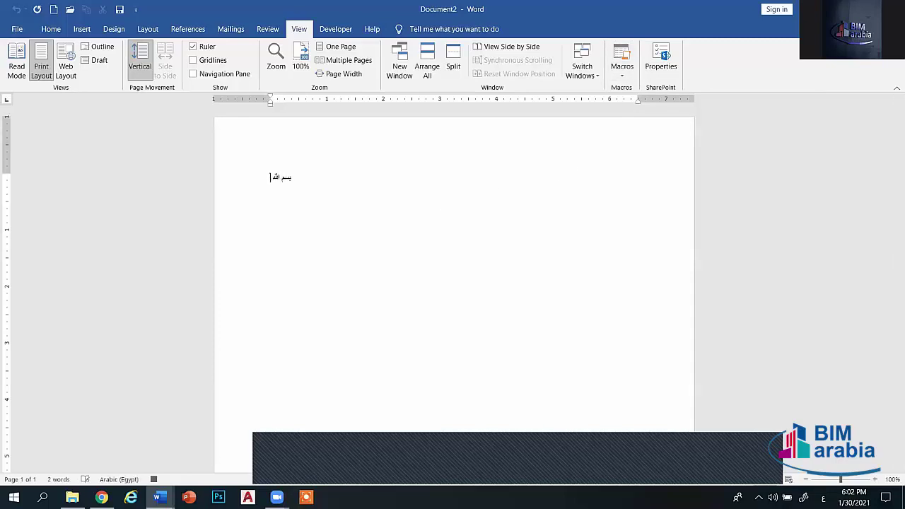
{"action": "type", "text": "الرحمن"}
{"action": "type", "text": " الرحي"}
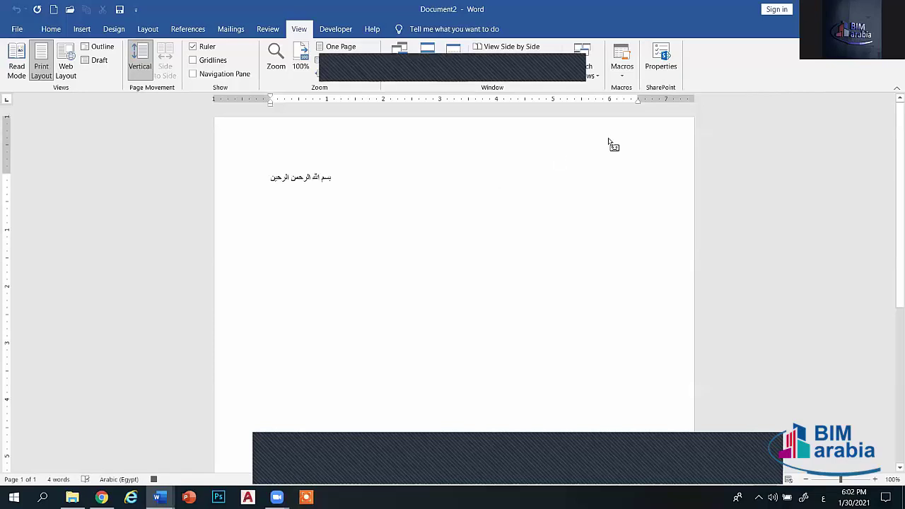
{"action": "type", "text": "م"}
- Make the whole phrase bold, Andalus, centered, enlarged to 26 pt and green
{"action": "key", "text": "ctrl+a"}
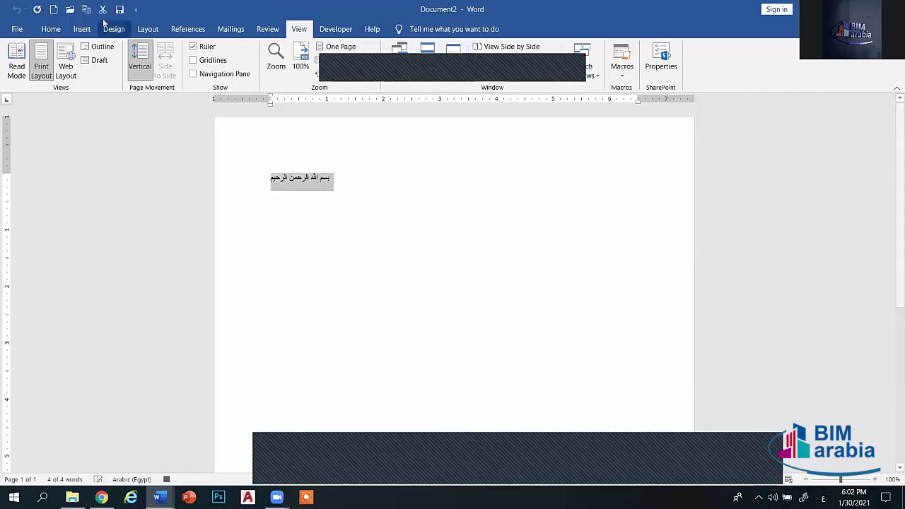
{"action": "left_click", "coordinate": [51, 29]}
{"action": "left_click", "coordinate": [106, 70]}
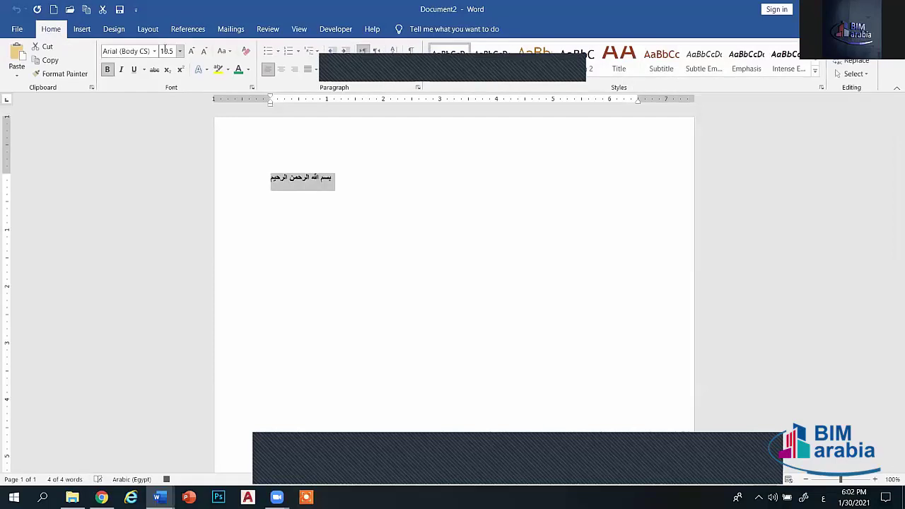
{"action": "left_click", "coordinate": [154, 51]}
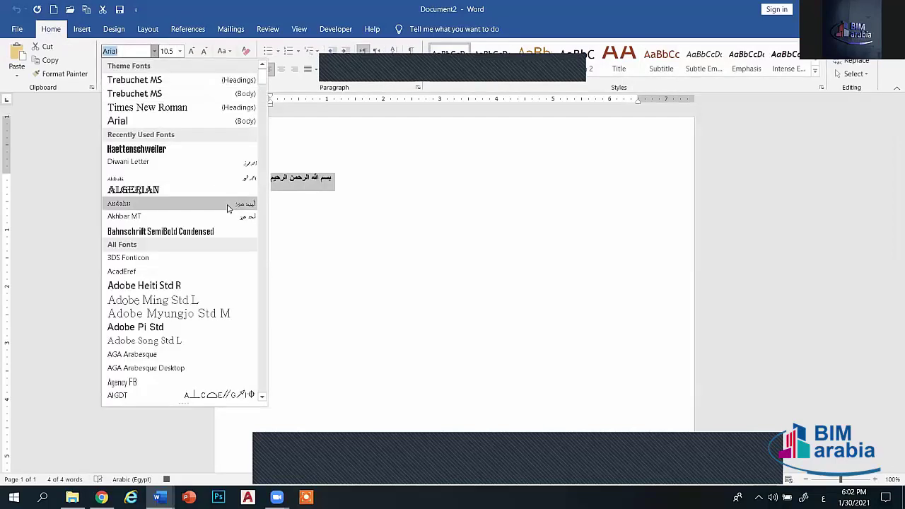
{"action": "left_click", "coordinate": [228, 205]}
{"action": "left_click", "coordinate": [281, 69]}
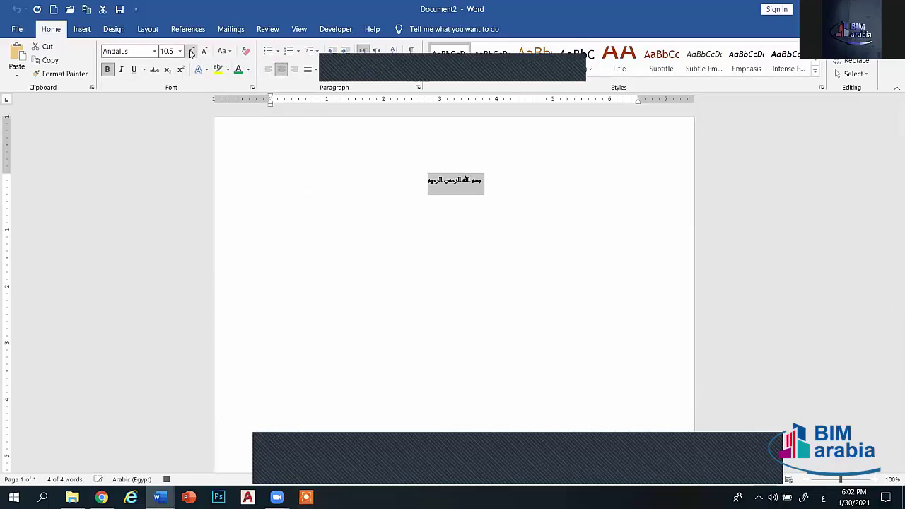
{"action": "left_click", "coordinate": [191, 52]}
{"action": "left_click", "coordinate": [191, 51]}
{"action": "left_click", "coordinate": [191, 52]}
{"action": "left_click", "coordinate": [191, 52]}
{"action": "left_click", "coordinate": [191, 52]}
{"action": "left_click", "coordinate": [190, 52]}
{"action": "left_click", "coordinate": [191, 51]}
{"action": "left_click", "coordinate": [190, 52]}
{"action": "left_click", "coordinate": [191, 51]}
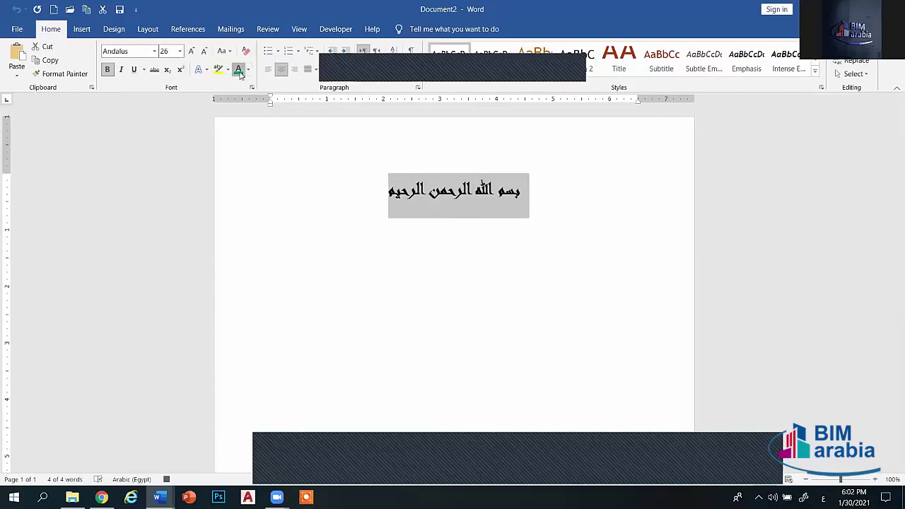
{"action": "left_click", "coordinate": [239, 69]}
- Reselect the phrase and add underline, italic and strikethrough
{"action": "left_click", "coordinate": [402, 202]}
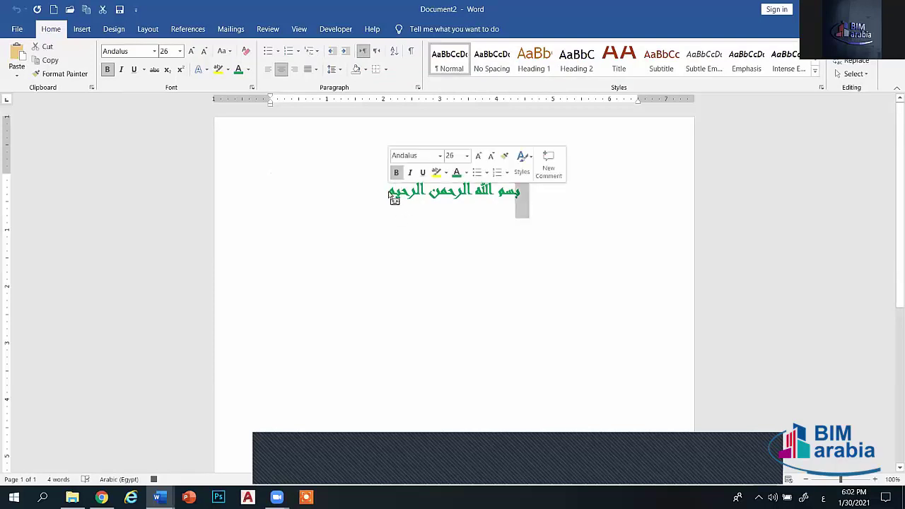
{"action": "left_click_drag", "start_coordinate": [394, 200], "coordinate": [526, 191]}
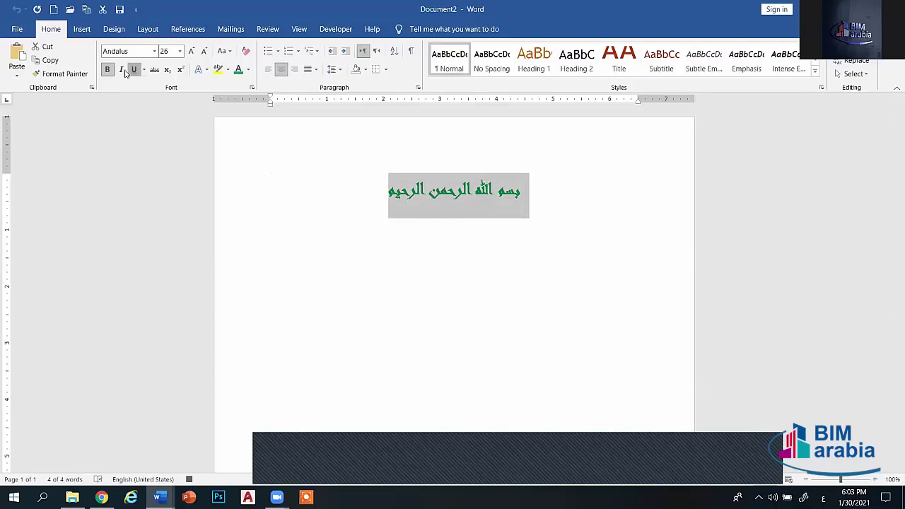
{"action": "left_click", "coordinate": [134, 69]}
{"action": "left_click", "coordinate": [120, 69]}
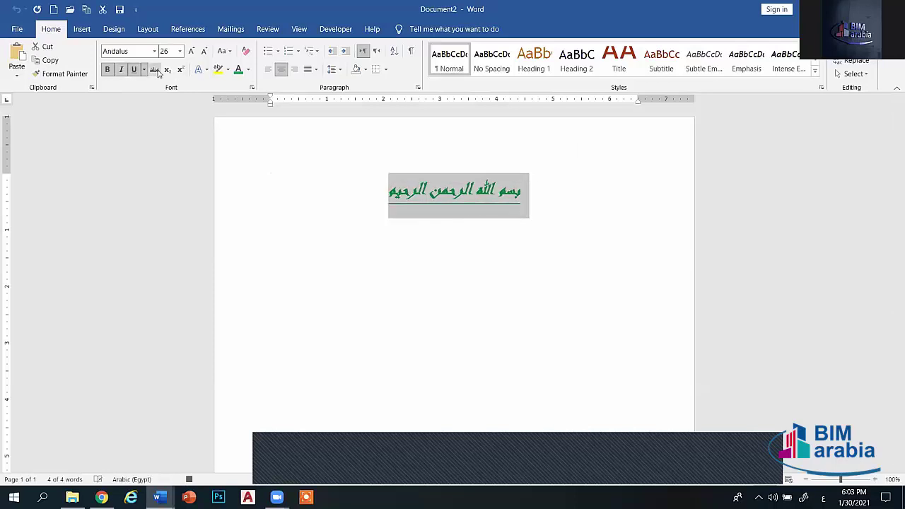
{"action": "left_click", "coordinate": [408, 204]}
{"action": "left_click_drag", "start_coordinate": [394, 201], "coordinate": [393, 221]}
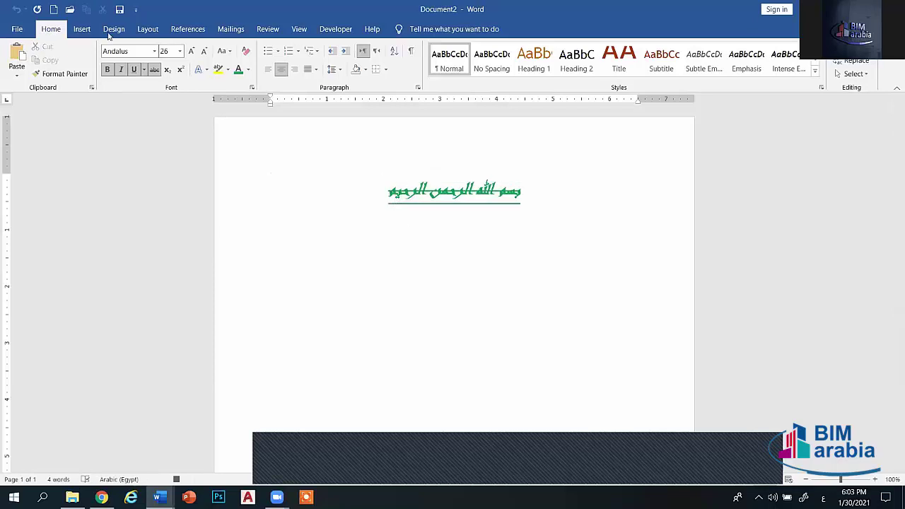
{"action": "left_click", "coordinate": [299, 29]}
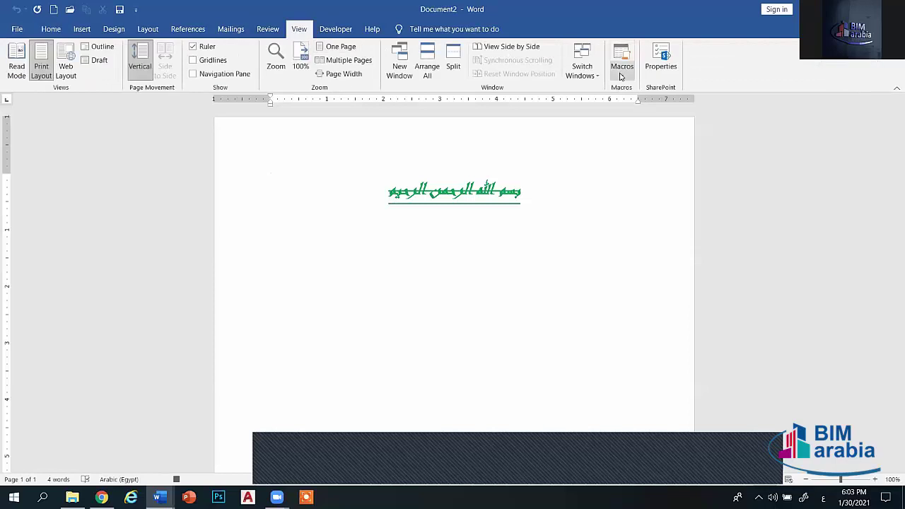
- Stop recording Macro1 and close Document2 without saving
{"action": "left_click", "coordinate": [621, 76]}
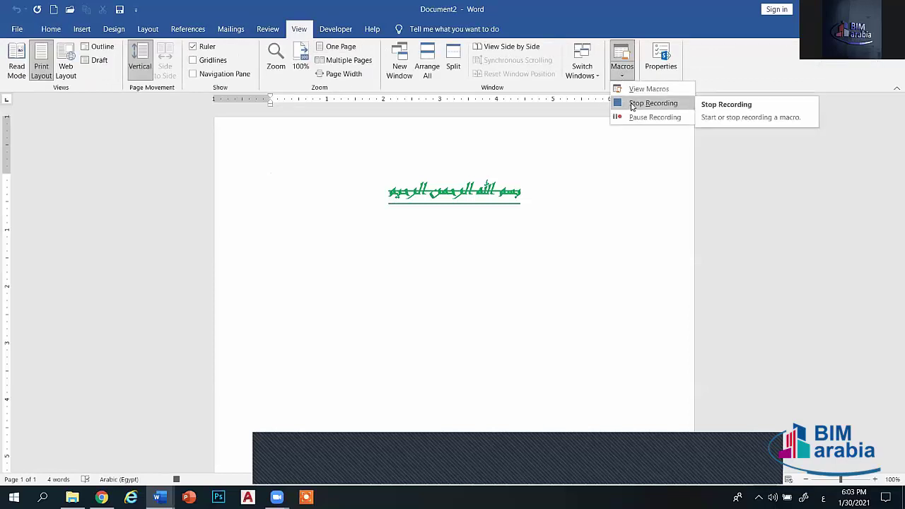
{"action": "left_click", "coordinate": [633, 104]}
{"action": "key", "text": "ctrl+w"}
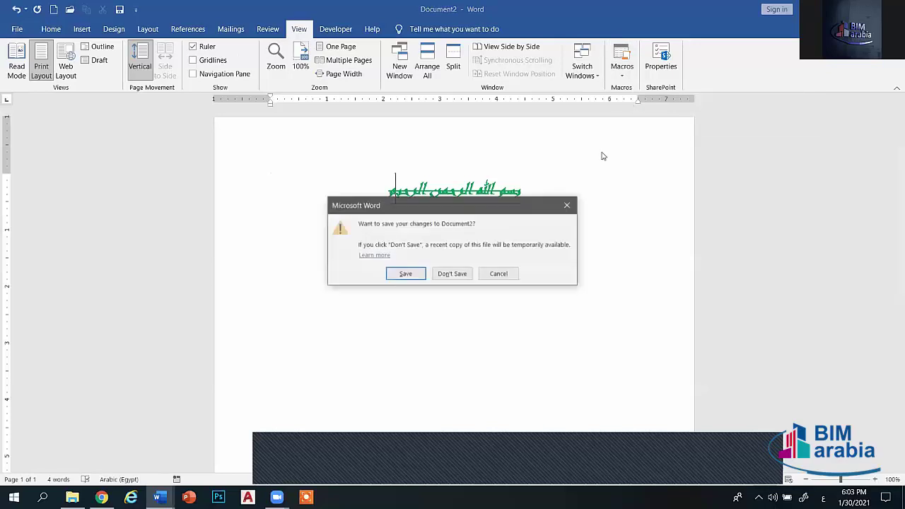
{"action": "left_click", "coordinate": [445, 276]}
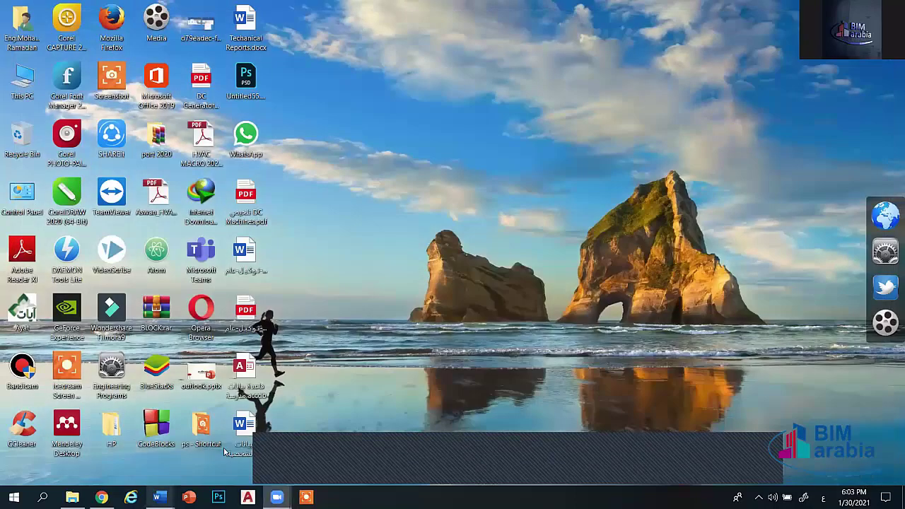
- Switch to the Arabic accounting document and run Macro1 from the Macros list
{"action": "mouse_move", "coordinate": [159, 497]}
{"action": "left_click", "coordinate": [212, 453]}
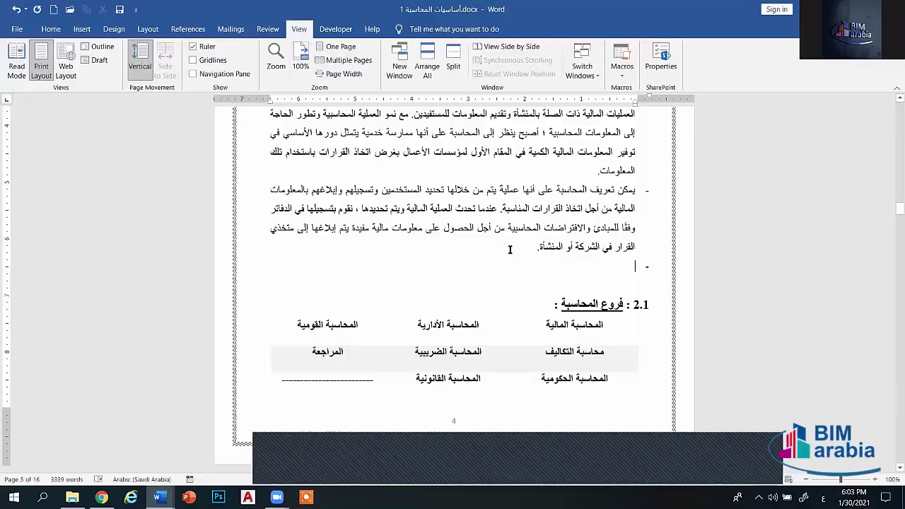
{"action": "left_click", "coordinate": [619, 74]}
{"action": "left_click", "coordinate": [648, 90]}
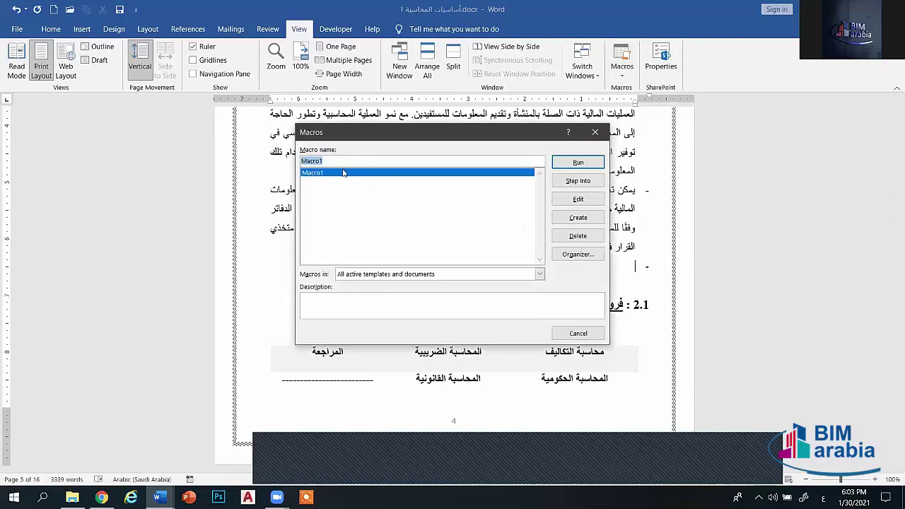
{"action": "left_click", "coordinate": [577, 162]}
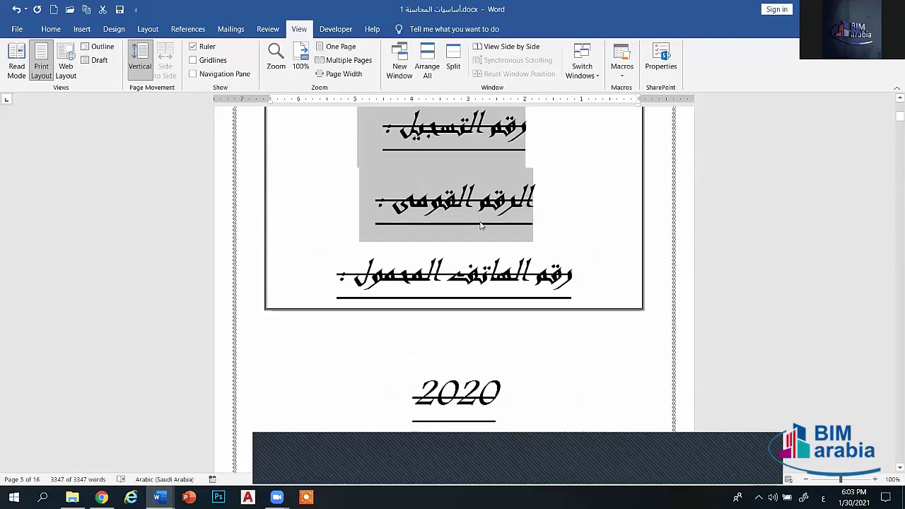
- Scroll through the restyled accounting document, then close it without saving
{"action": "scroll", "coordinate": [485, 224], "scroll_direction": "down", "scroll_amount": 3}
{"action": "scroll", "coordinate": [485, 224], "scroll_direction": "down", "scroll_amount": 3}
{"action": "scroll", "coordinate": [485, 224], "scroll_direction": "down", "scroll_amount": 4}
{"action": "scroll", "coordinate": [493, 227], "scroll_direction": "down", "scroll_amount": 2}
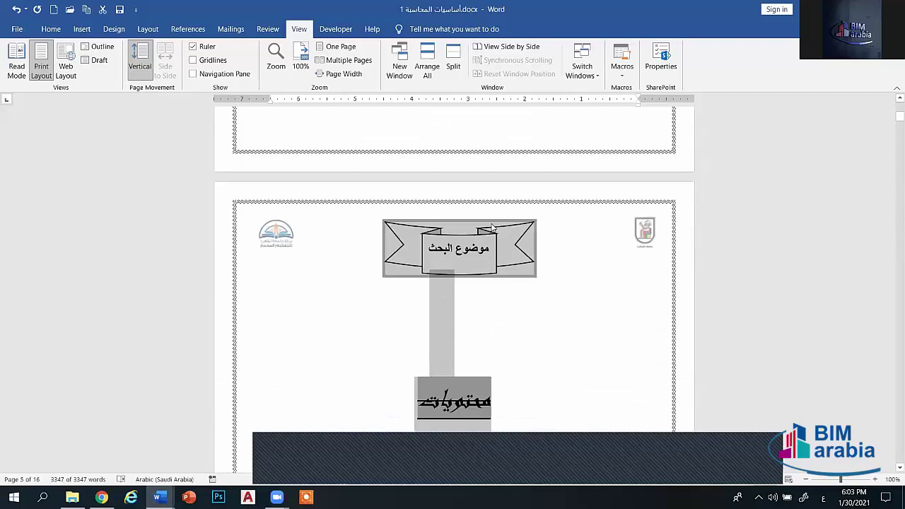
{"action": "scroll", "coordinate": [492, 227], "scroll_direction": "down", "scroll_amount": 2}
{"action": "scroll", "coordinate": [537, 241], "scroll_direction": "down", "scroll_amount": 2}
{"action": "scroll", "coordinate": [656, 263], "scroll_direction": "down", "scroll_amount": 1}
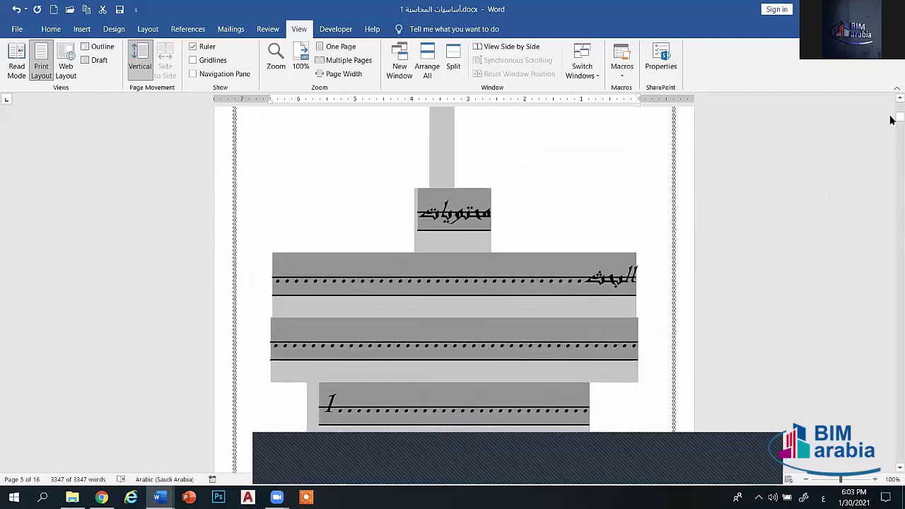
{"action": "mouse_move", "coordinate": [899, 118]}
{"action": "left_mouse_down"}
{"action": "mouse_move", "coordinate": [890, 306]}
{"action": "mouse_move", "coordinate": [894, 108]}
{"action": "left_mouse_up"}
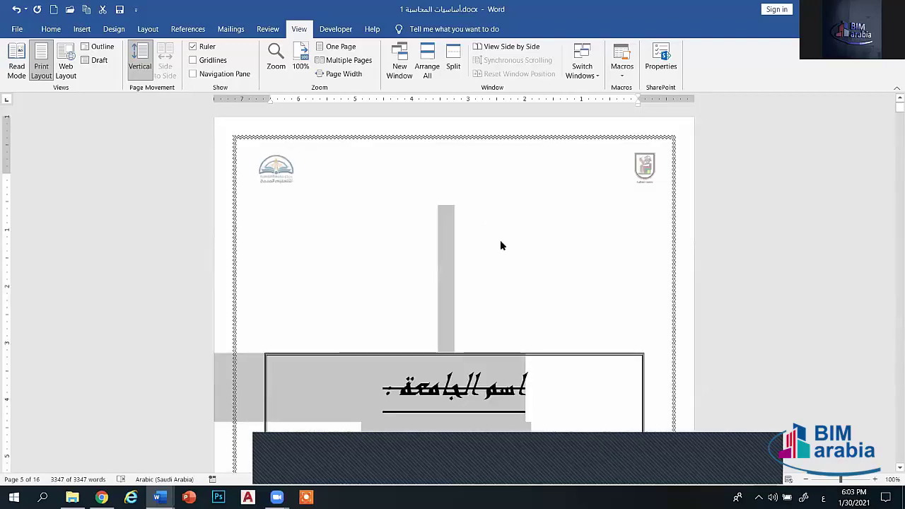
{"action": "key", "text": "alt+F4"}
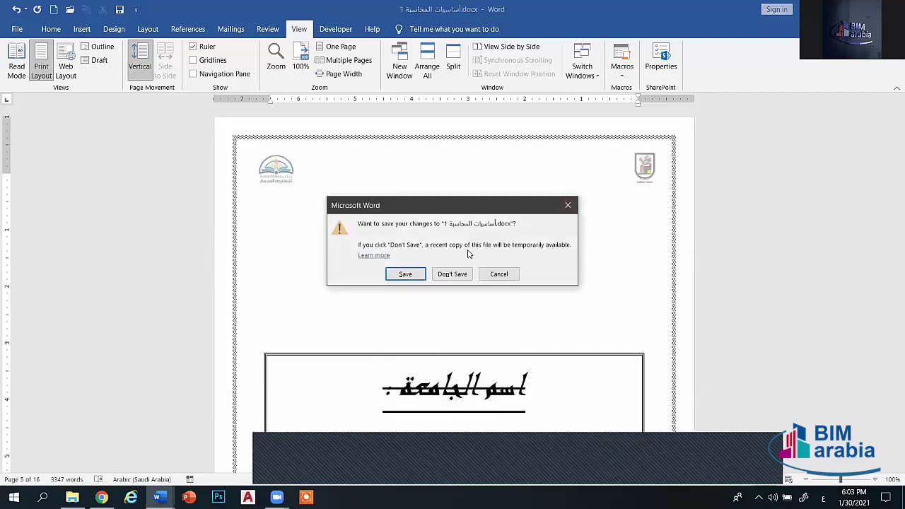
{"action": "left_click", "coordinate": [451, 273]}
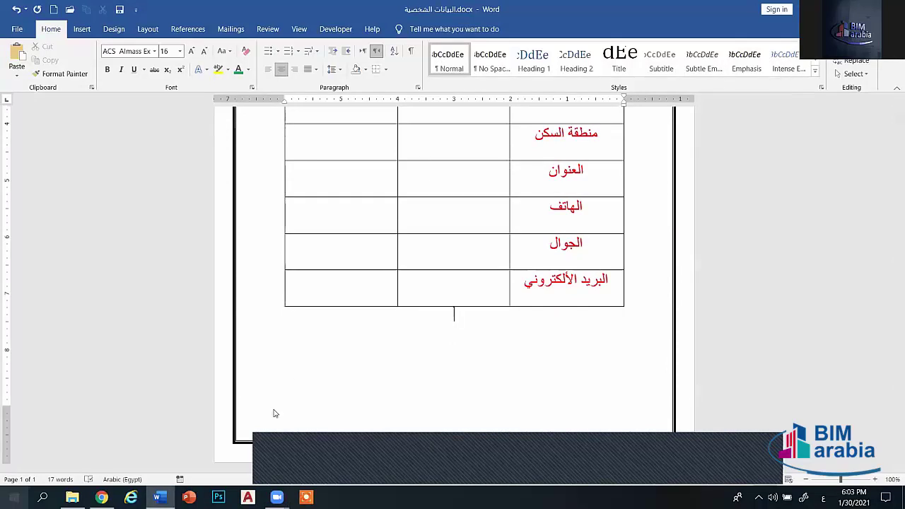
- Start a new blank document and generate sample paragraphs with =RAND() using English input
{"action": "right_click", "coordinate": [160, 497]}
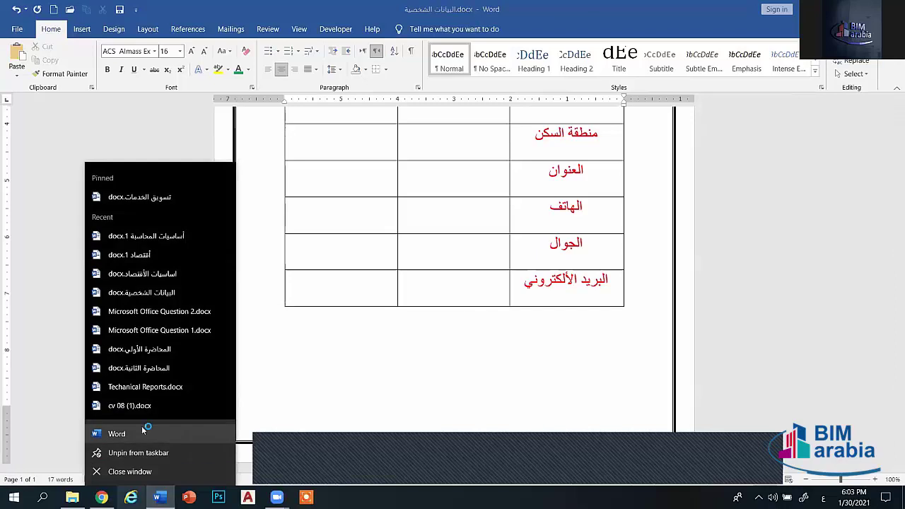
{"action": "left_click", "coordinate": [145, 433]}
{"action": "left_click", "coordinate": [182, 118]}
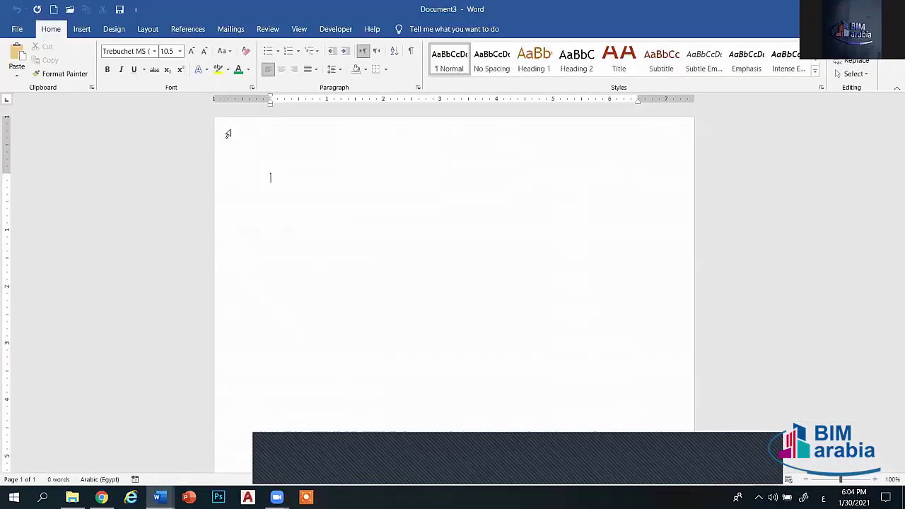
{"action": "type", "text": "ا"}
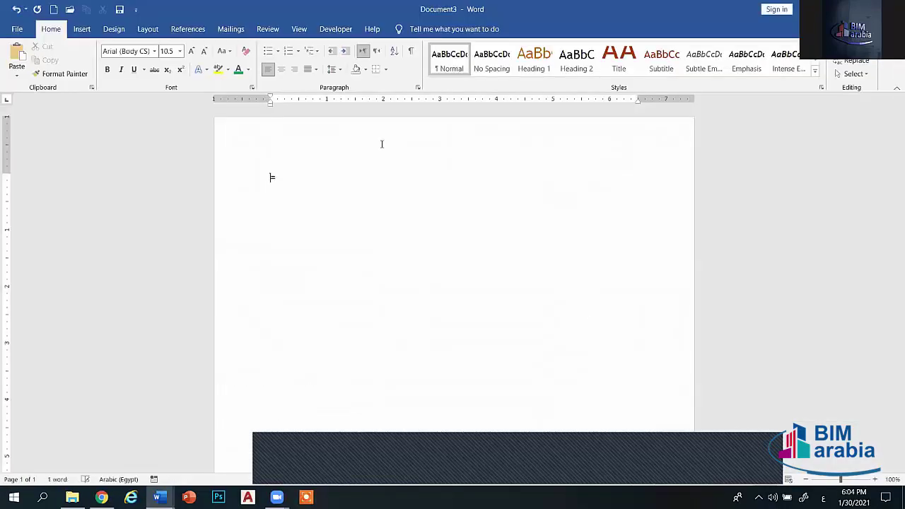
{"action": "key", "text": "alt+shift"}
{"action": "type", "text": "=RAND()"}
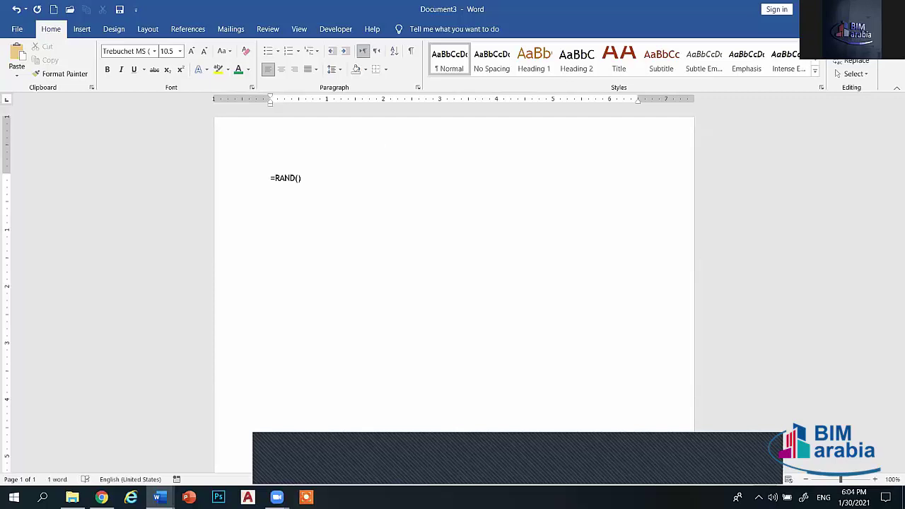
{"action": "key", "text": "Return"}
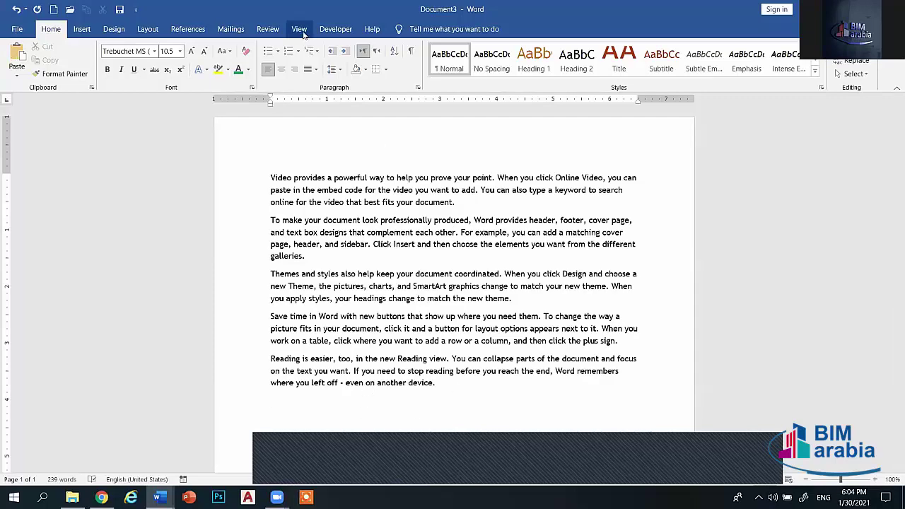
- Start recording a new macro assigned to the Up-arrow keyboard shortcut
{"action": "left_click", "coordinate": [299, 29]}
{"action": "left_click", "coordinate": [619, 78]}
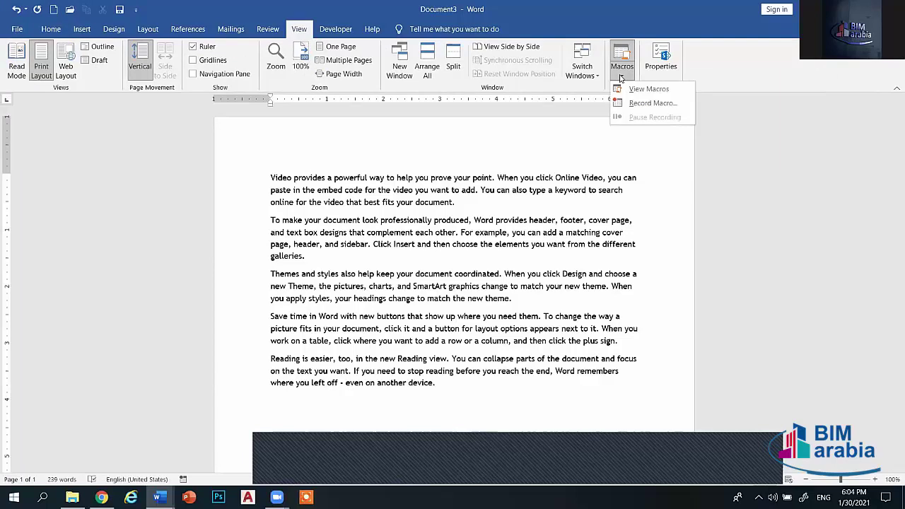
{"action": "left_click", "coordinate": [632, 104]}
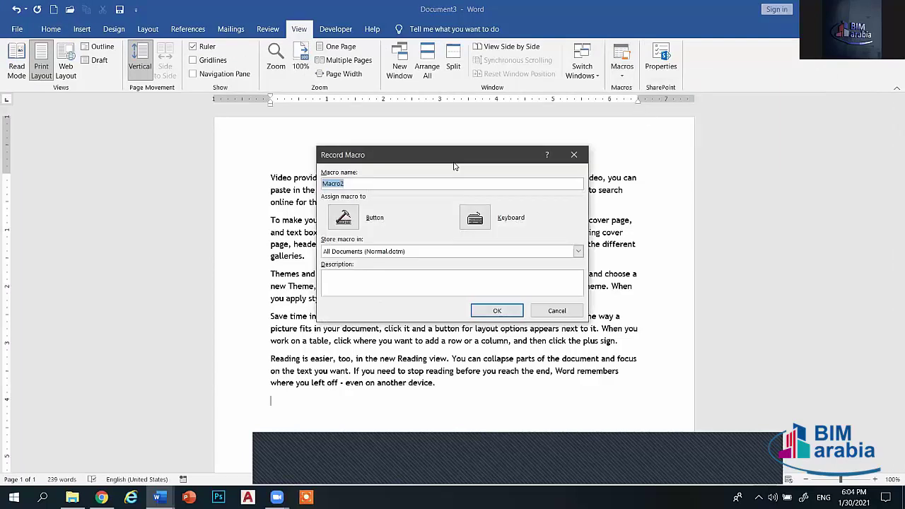
{"action": "left_click", "coordinate": [360, 184]}
{"action": "left_click", "coordinate": [475, 217]}
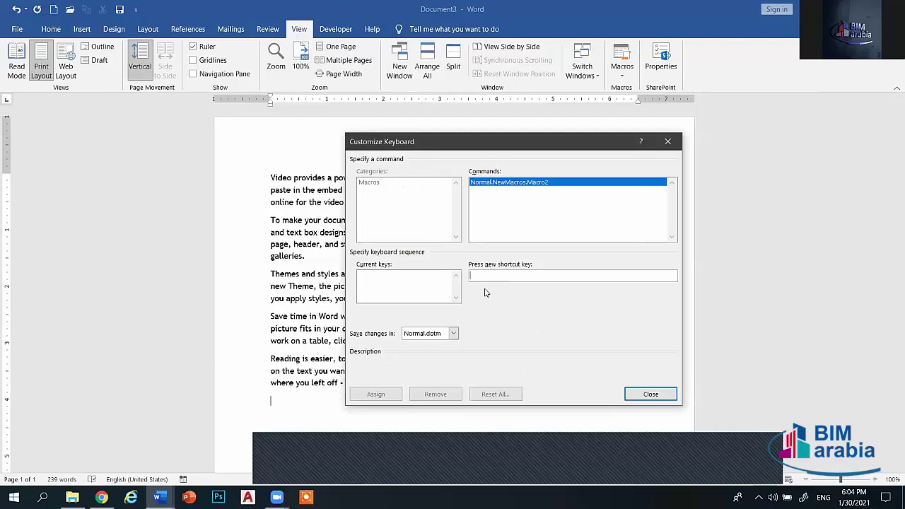
{"action": "key", "text": "Home"}
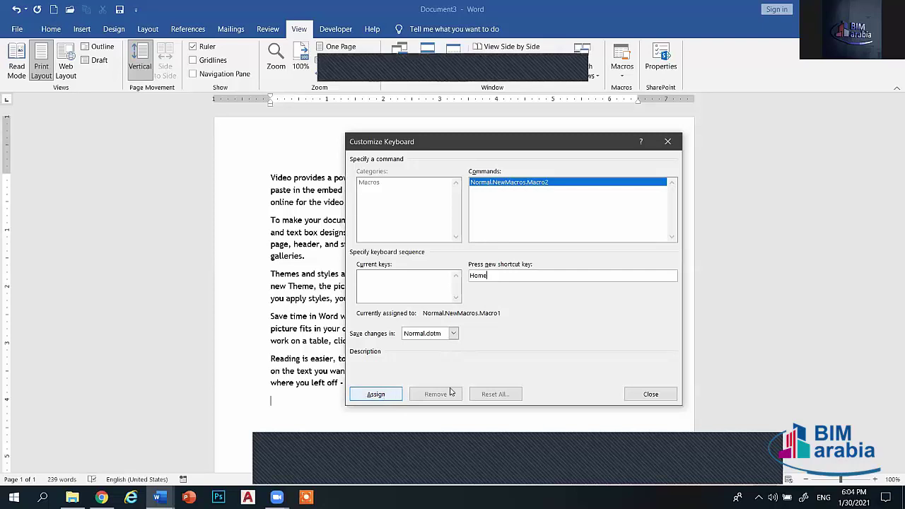
{"action": "left_click", "coordinate": [387, 394]}
{"action": "key", "text": "Up"}
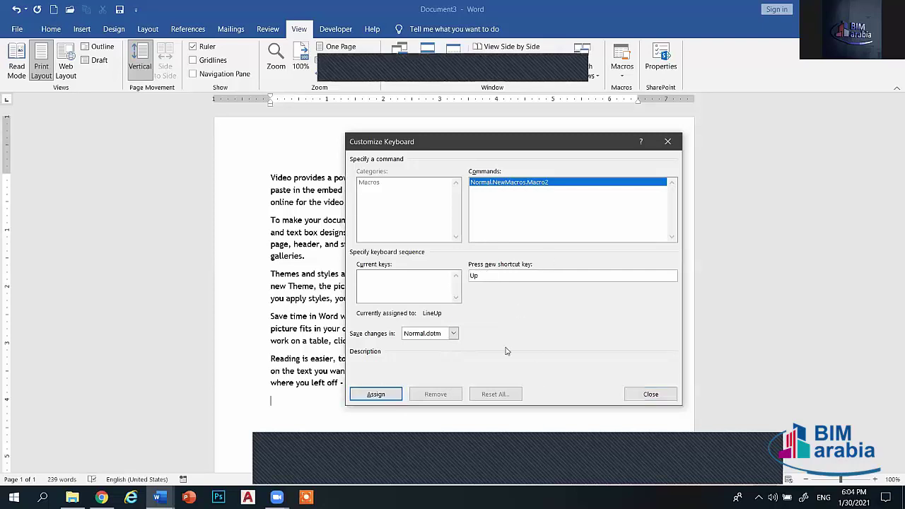
{"action": "left_click", "coordinate": [376, 394]}
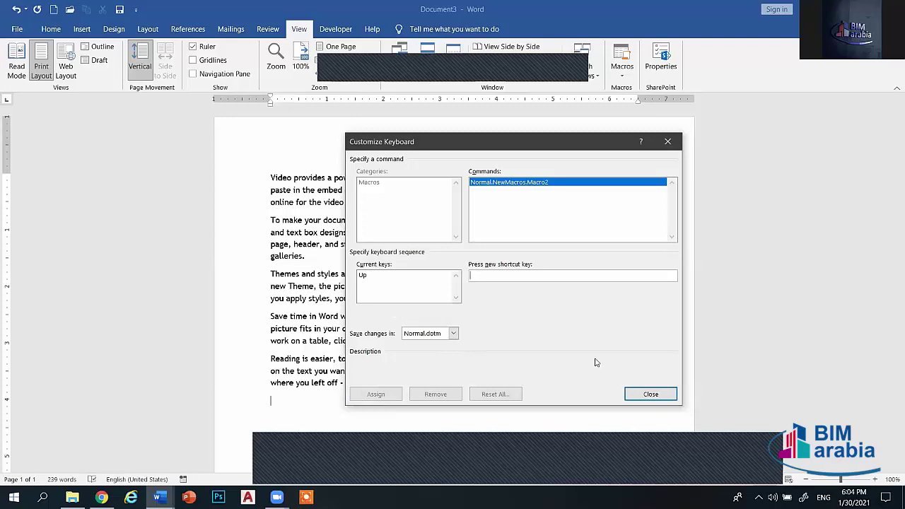
{"action": "left_click", "coordinate": [650, 394]}
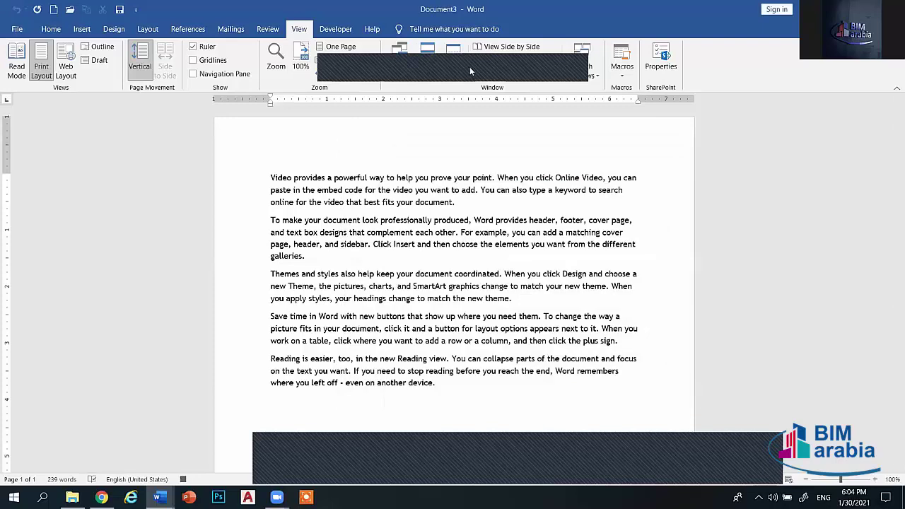
- Add a new line after the first paragraph and type a person's name
{"action": "left_click", "coordinate": [621, 75]}
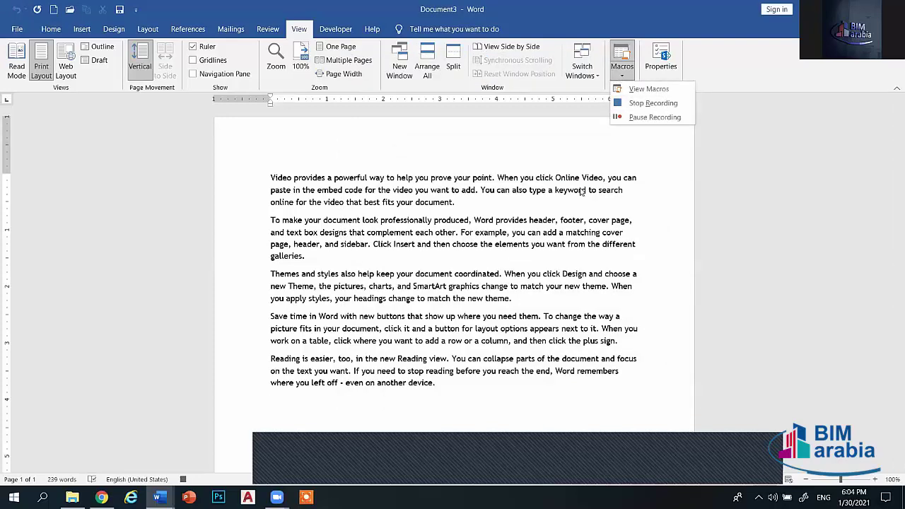
{"action": "left_click", "coordinate": [468, 204]}
{"action": "key", "text": "Return"}
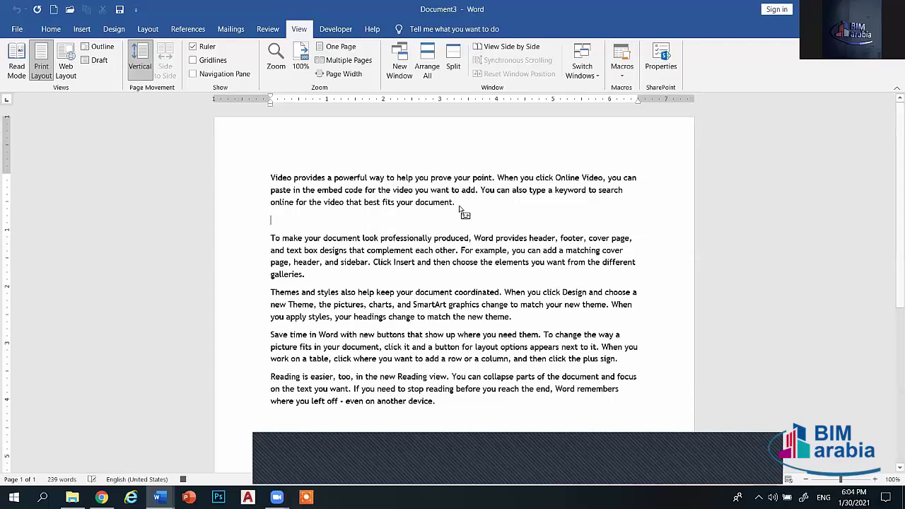
{"action": "type", "text": ","}
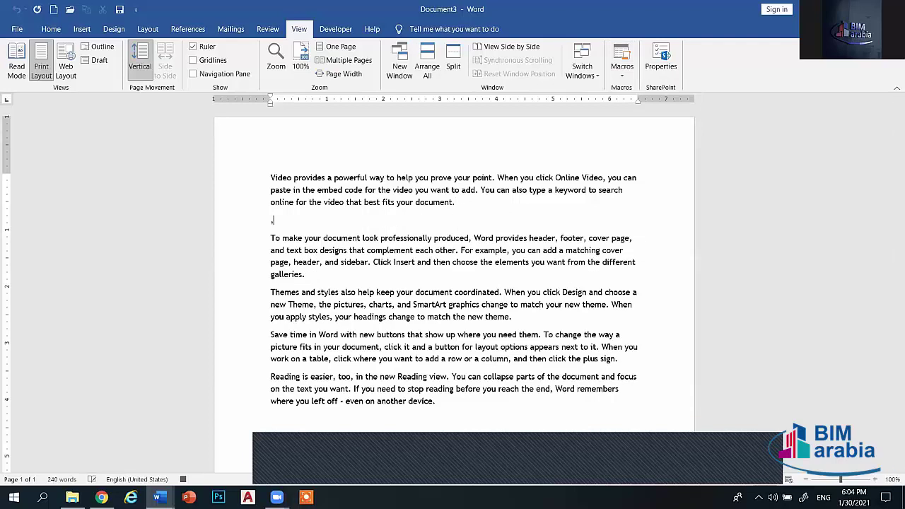
{"action": "type", "text": "=O"}
{"action": "type", "text": "HAMED RAMA"}
{"action": "type", "text": "DAN"}
- Format the name line bold, 22 pt, green and centred
{"action": "triple_click", "coordinate": [335, 223]}
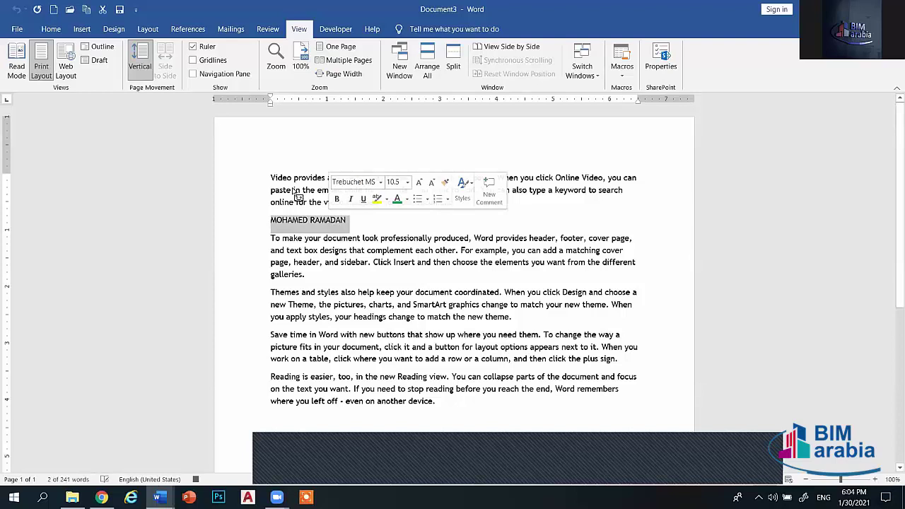
{"action": "left_click", "coordinate": [51, 29]}
{"action": "left_click", "coordinate": [107, 70]}
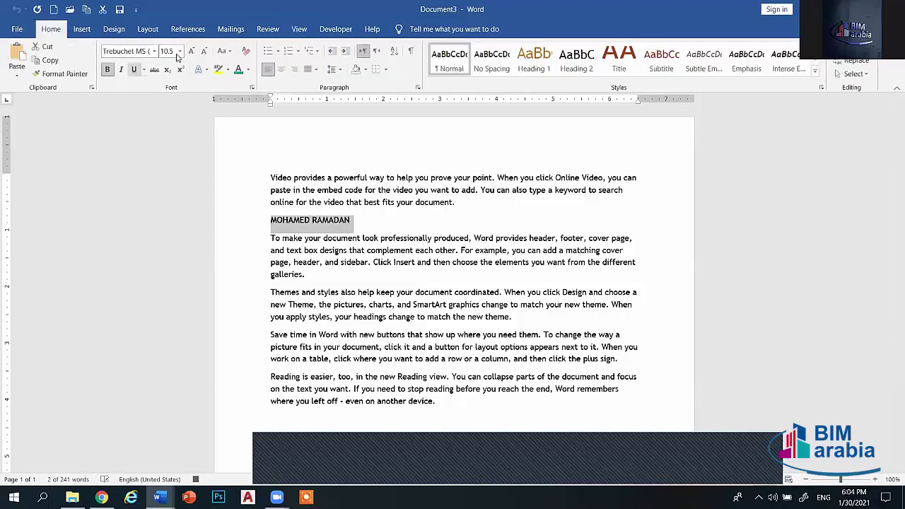
{"action": "left_click", "coordinate": [192, 51]}
{"action": "left_click", "coordinate": [192, 51]}
{"action": "left_click", "coordinate": [191, 51]}
{"action": "left_click", "coordinate": [191, 51]}
{"action": "left_click", "coordinate": [192, 50]}
{"action": "left_click", "coordinate": [192, 51]}
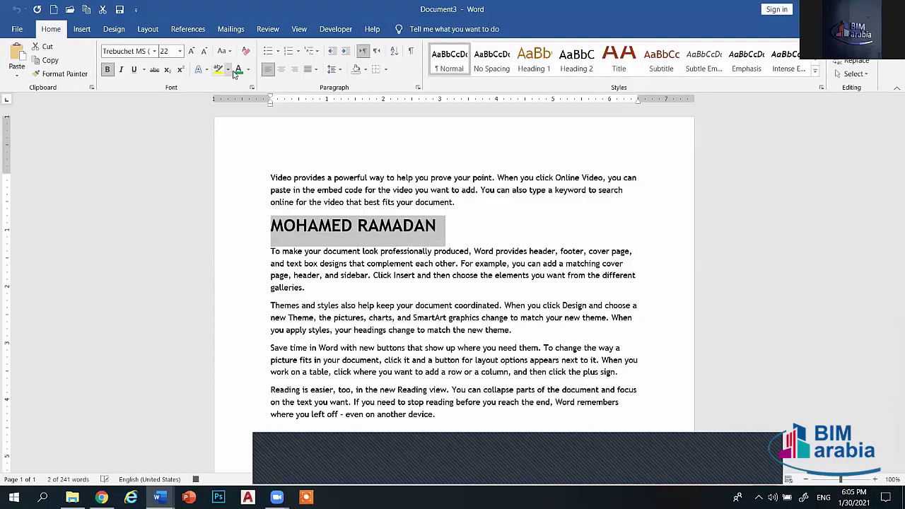
{"action": "left_click", "coordinate": [239, 68]}
{"action": "left_click", "coordinate": [280, 68]}
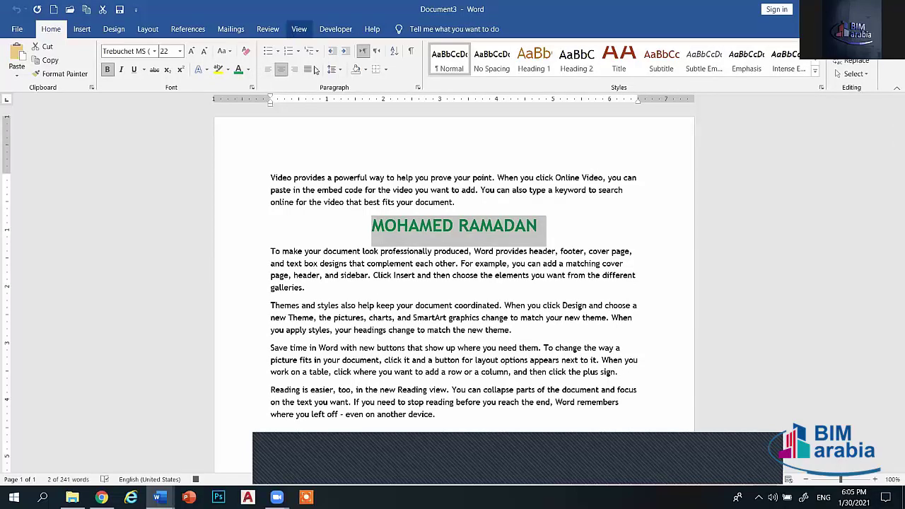
{"action": "left_click", "coordinate": [546, 228]}
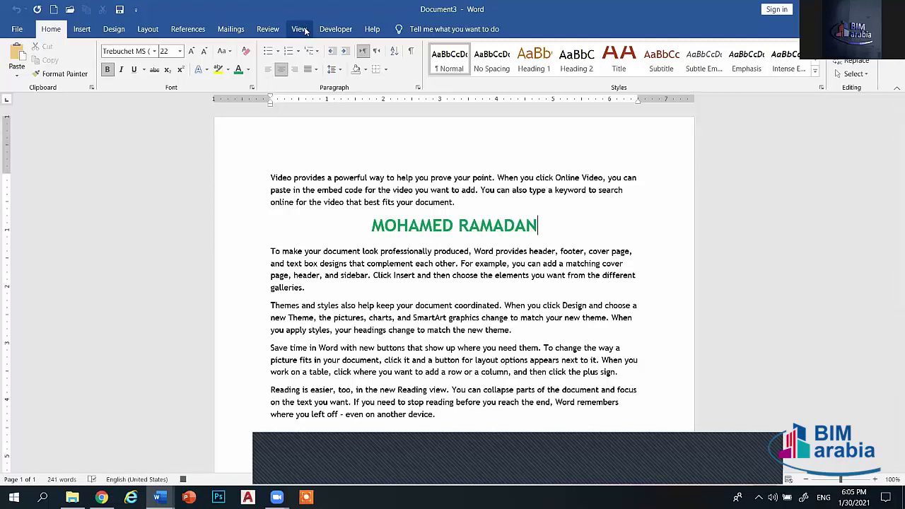
{"action": "left_click", "coordinate": [299, 29]}
{"action": "left_click", "coordinate": [622, 67]}
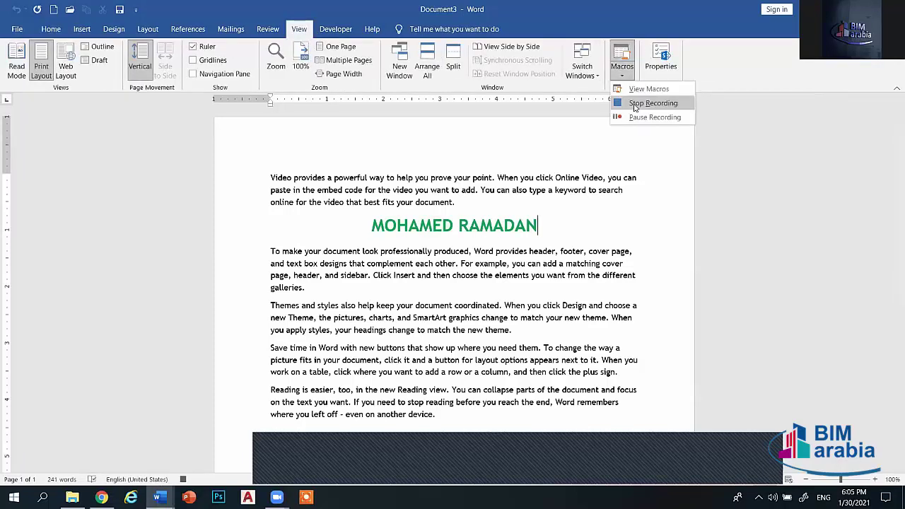
- Stop the macro recording and close Document3 without saving
{"action": "left_click", "coordinate": [634, 105]}
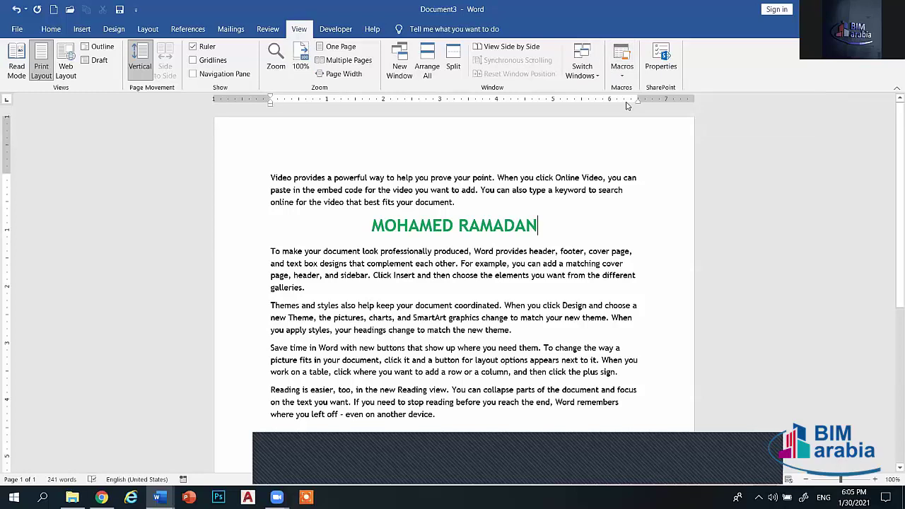
{"action": "key", "text": "alt+F4"}
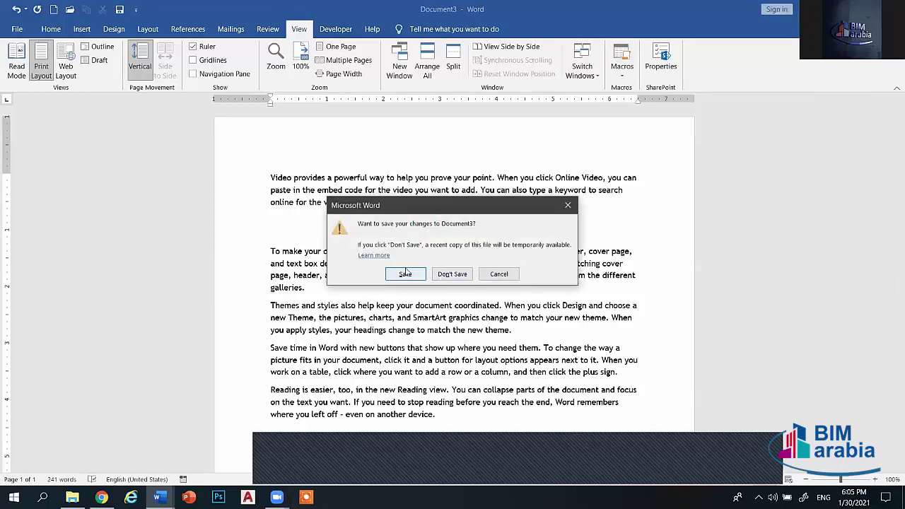
{"action": "left_click", "coordinate": [451, 277]}
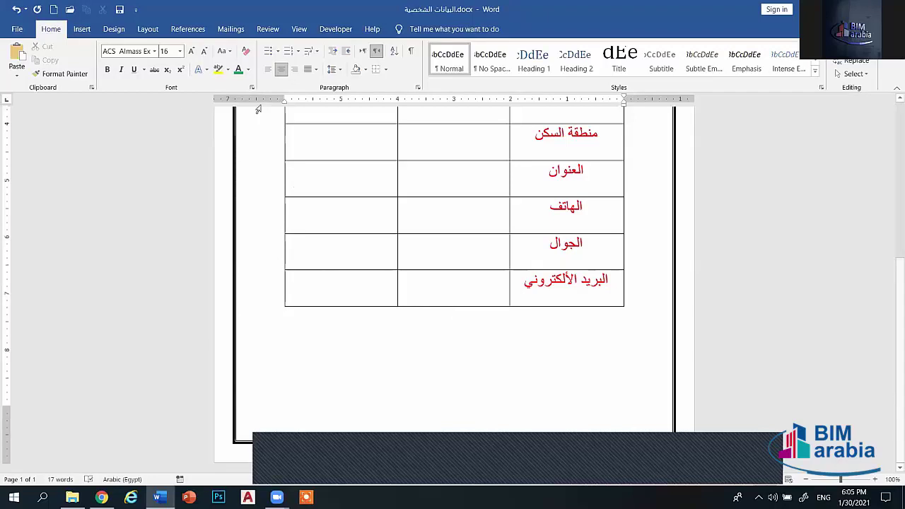
- Run Macro2 from the Macros list on the Arabic table document
{"action": "left_click", "coordinate": [299, 29]}
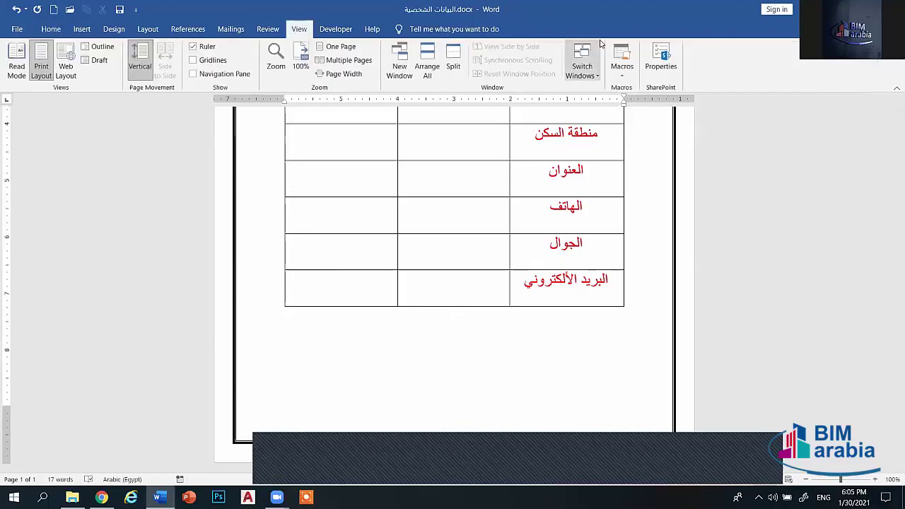
{"action": "left_click", "coordinate": [623, 77]}
{"action": "left_click", "coordinate": [640, 89]}
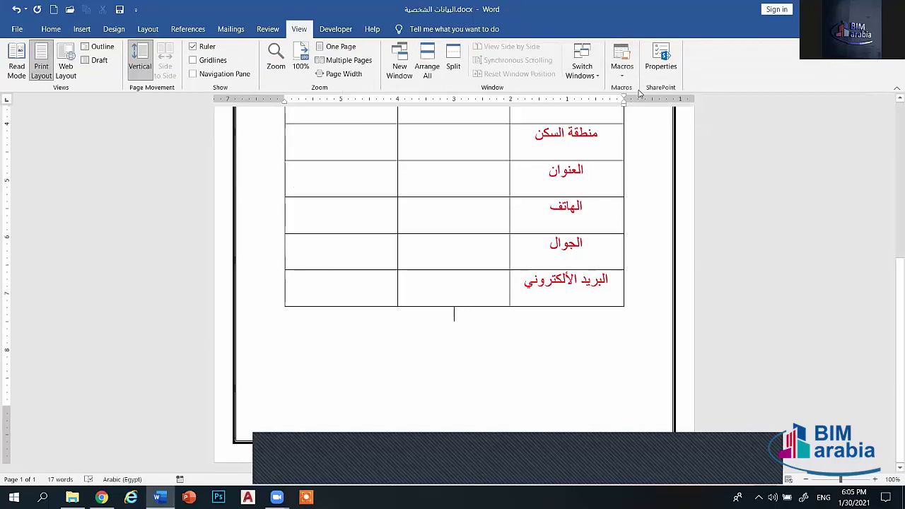
{"action": "left_click", "coordinate": [324, 181]}
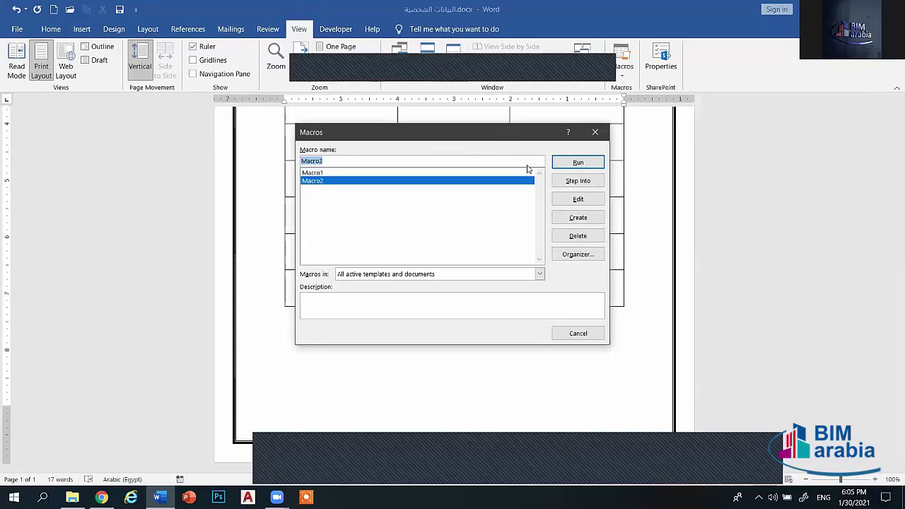
{"action": "left_click", "coordinate": [576, 163]}
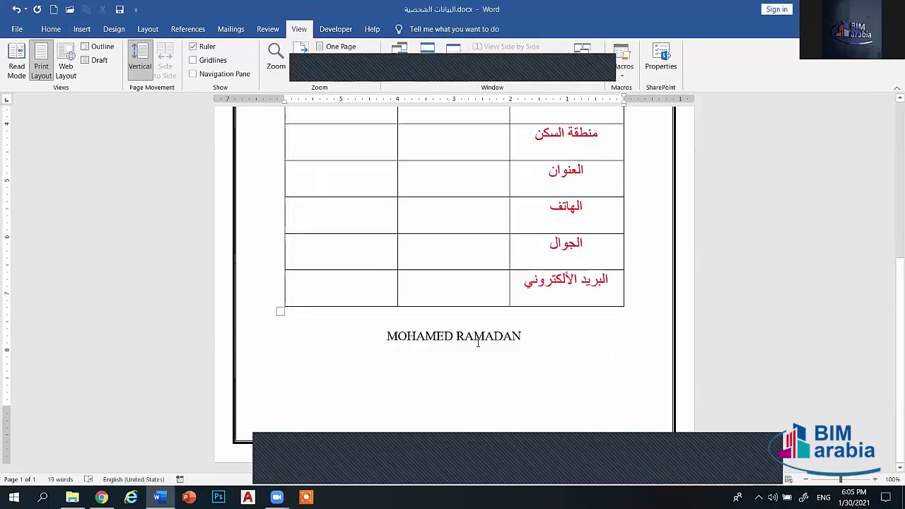
- Select the inserted name line below the table to check it
{"action": "triple_click", "coordinate": [474, 335]}
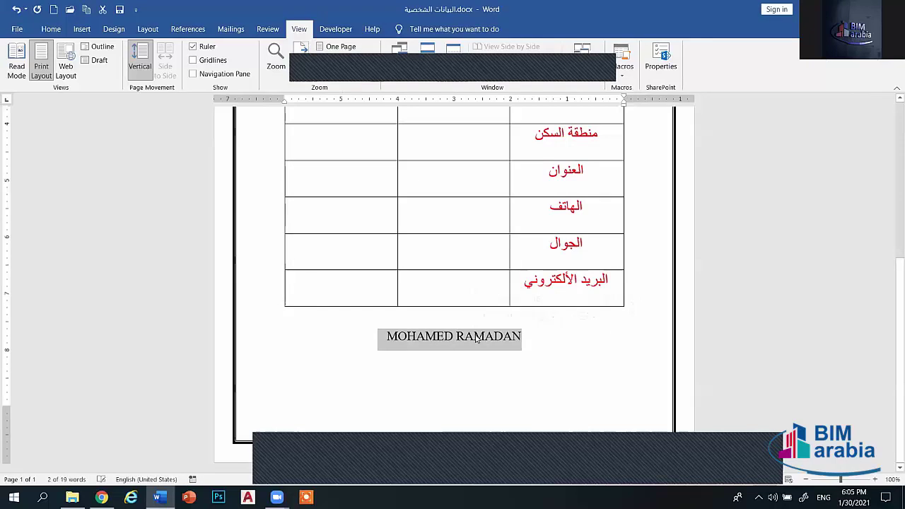
{"action": "left_click", "coordinate": [530, 337]}
{"action": "double_click", "coordinate": [382, 337]}
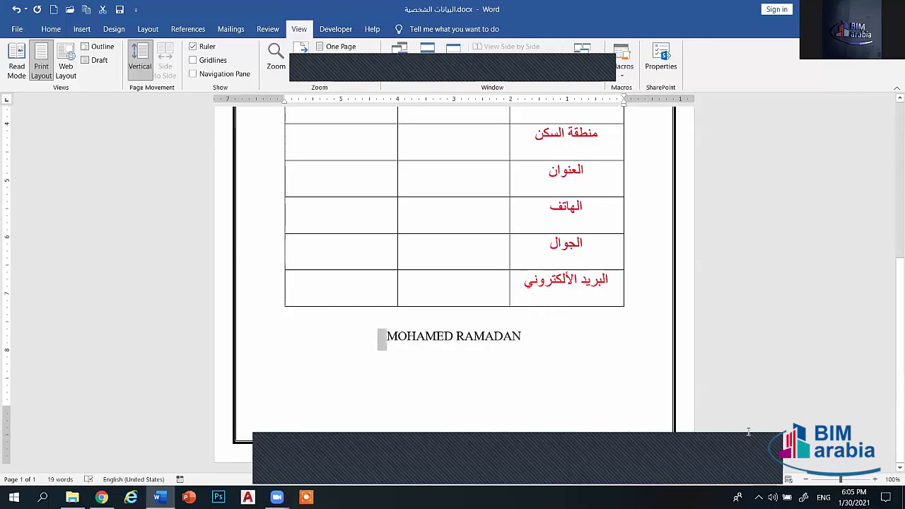
{"action": "left_click", "coordinate": [731, 260]}
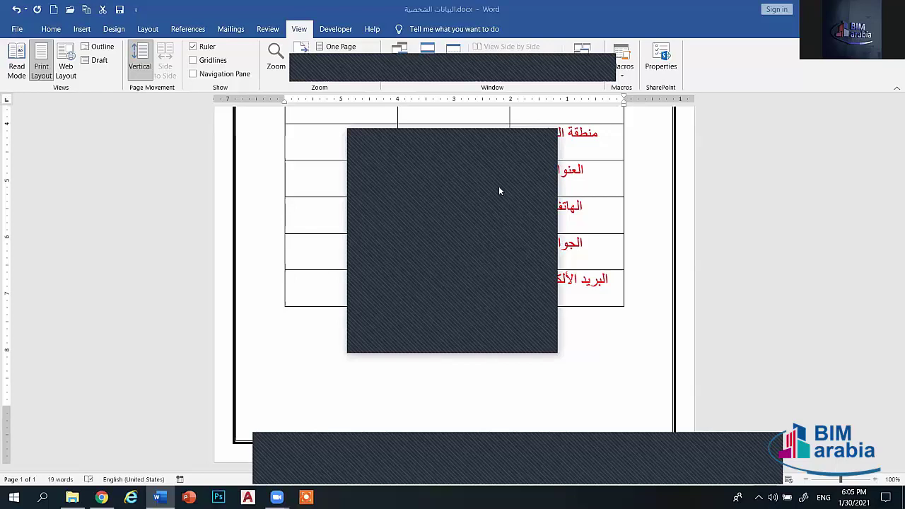
{"action": "left_click", "coordinate": [524, 68]}
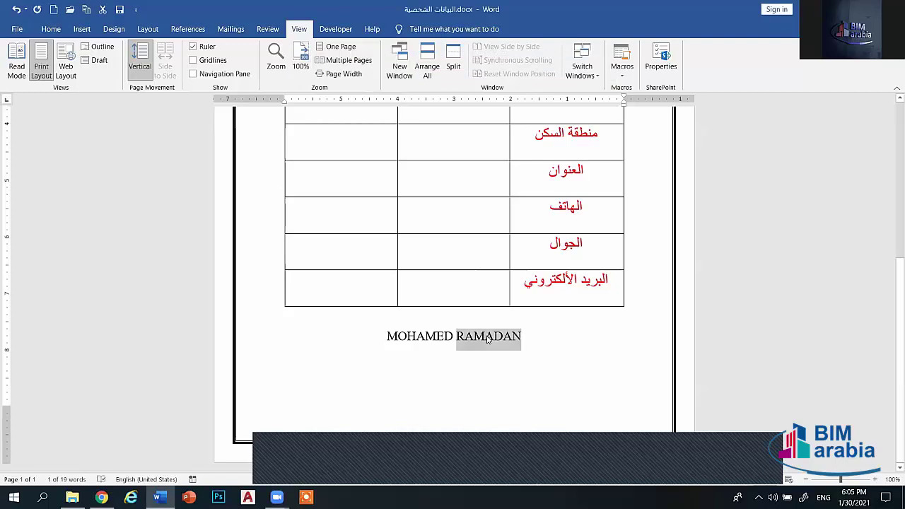
{"action": "triple_click", "coordinate": [487, 336]}
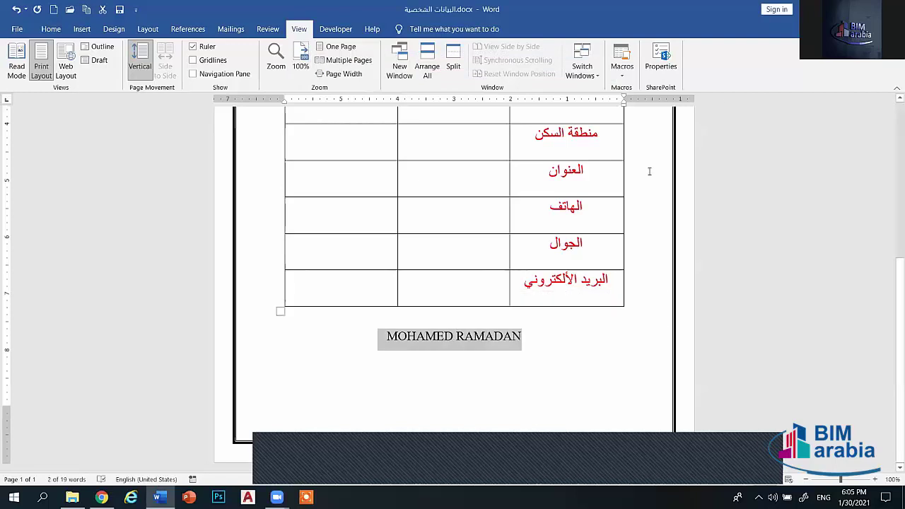
- Begin recording Macro3 via the Keyboard option, closing Customize Keyboard without assigning a key
{"action": "left_click", "coordinate": [527, 337]}
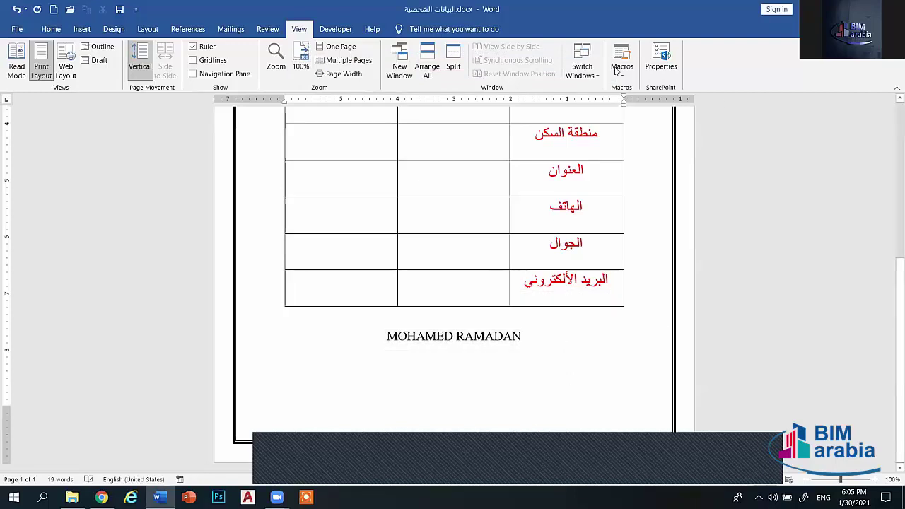
{"action": "left_click", "coordinate": [617, 75]}
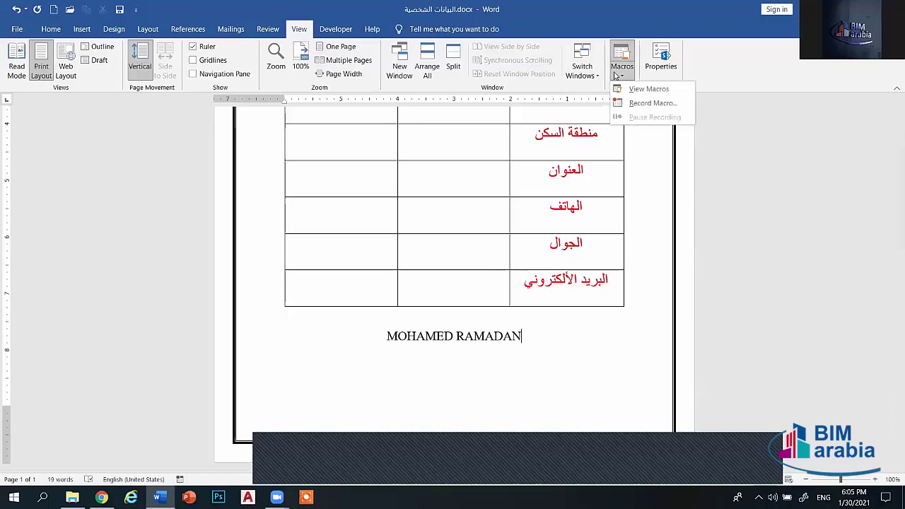
{"action": "left_click", "coordinate": [653, 103]}
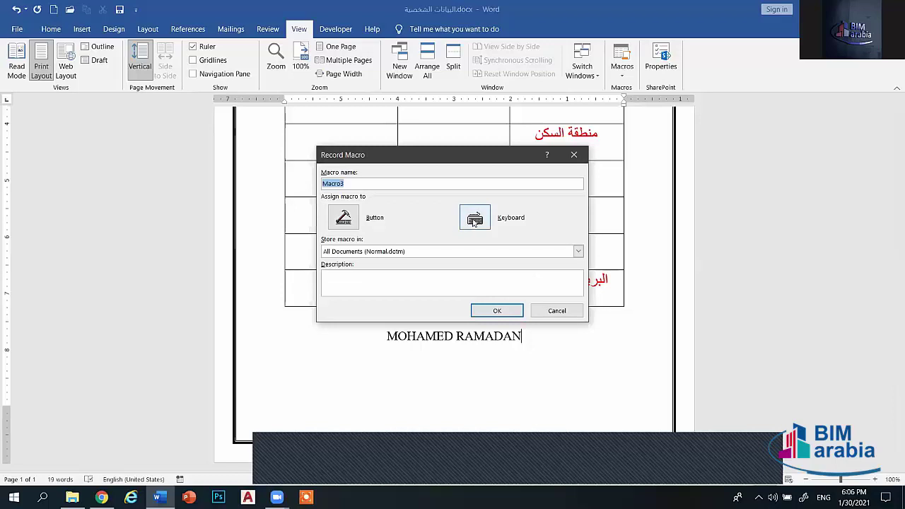
{"action": "left_click", "coordinate": [475, 220]}
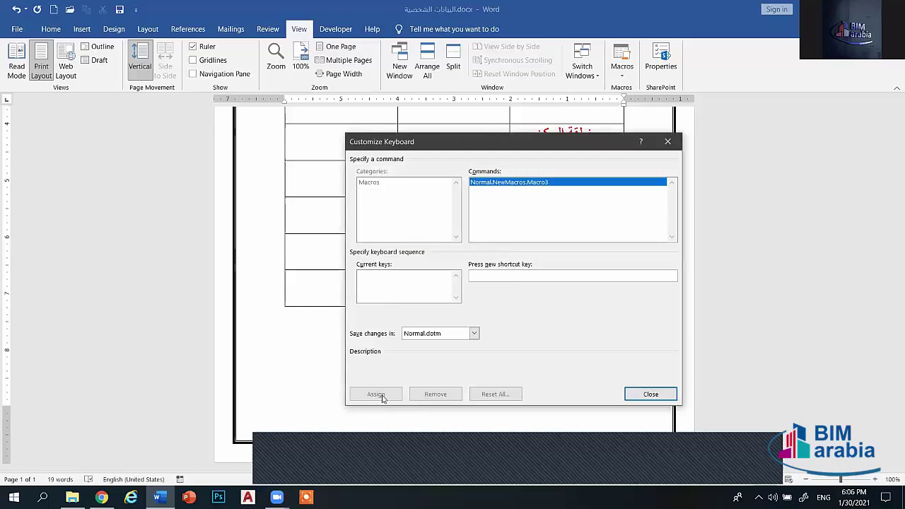
{"action": "left_click", "coordinate": [650, 396]}
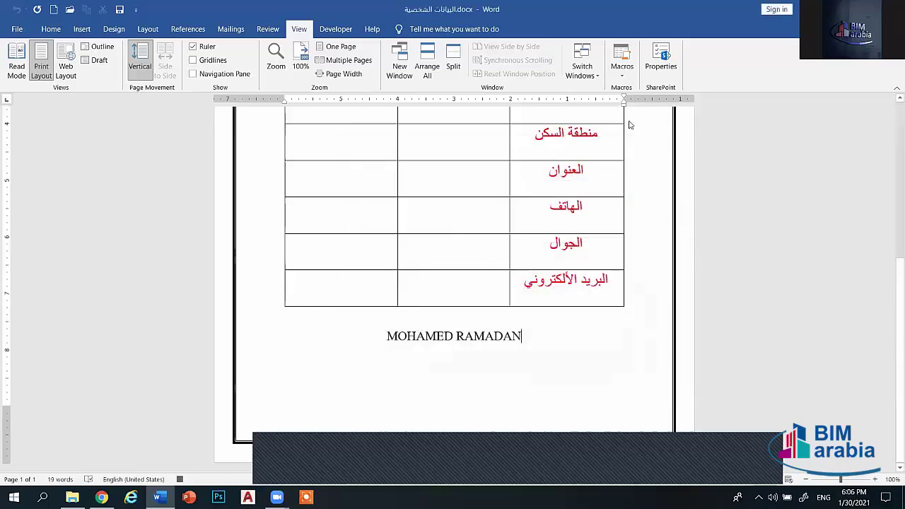
{"action": "left_click", "coordinate": [628, 73]}
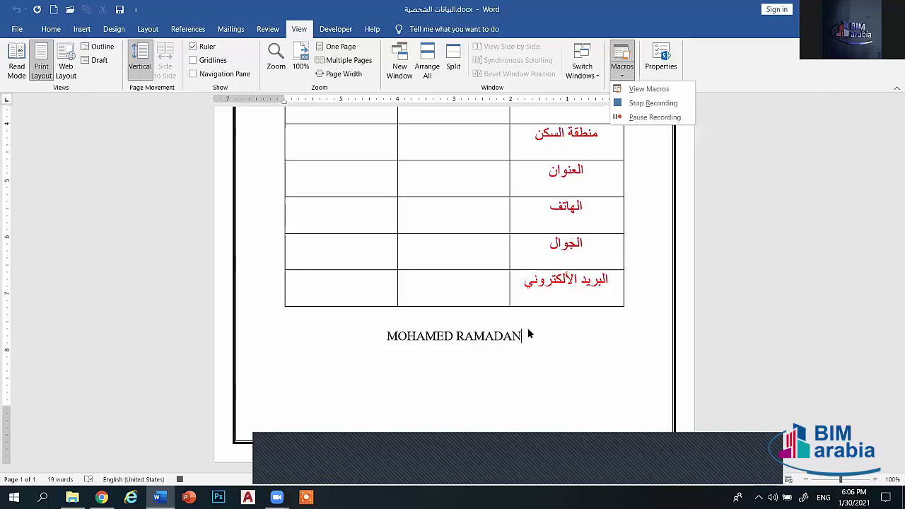
{"action": "left_click", "coordinate": [573, 336]}
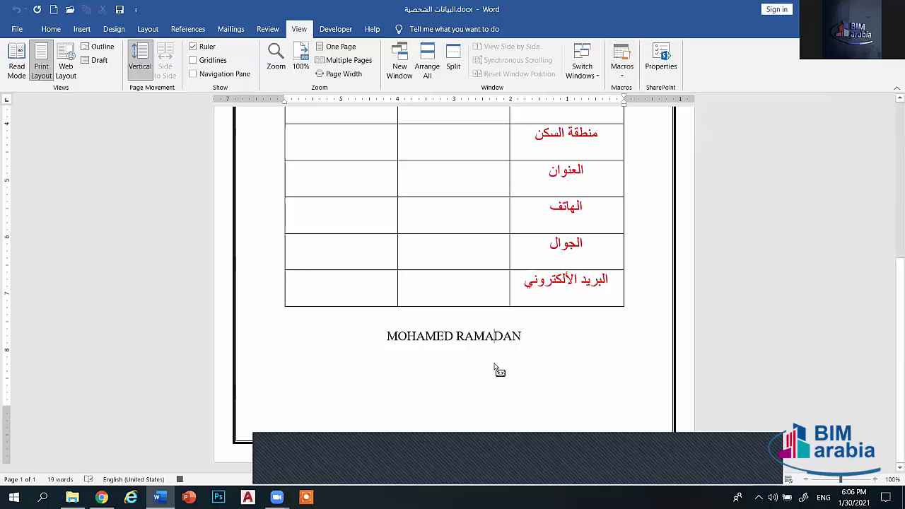
- Type the line UIUIUOUIPOUIOUIOU below the name and stop recording Macro3
{"action": "key", "text": "Return"}
{"action": "key", "text": "alt+shift"}
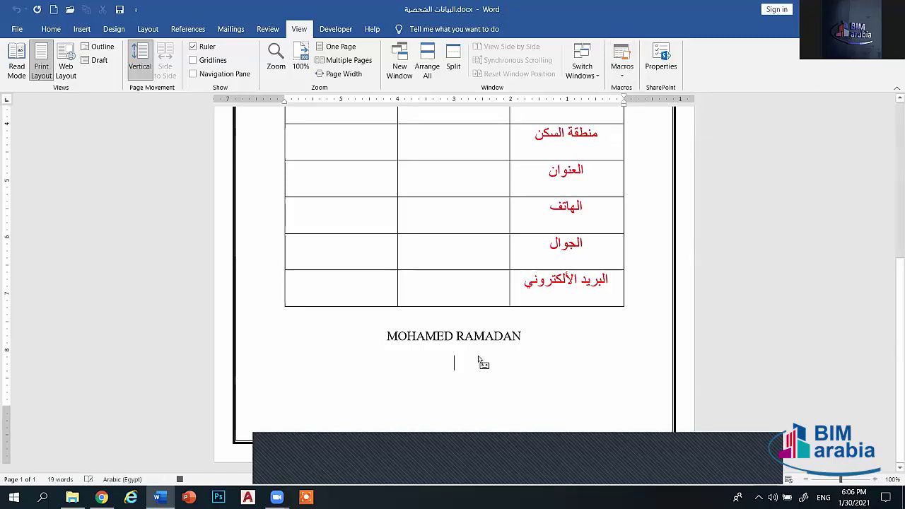
{"action": "type", "text": "UIUIUOUIPOUIOUIOUI"}
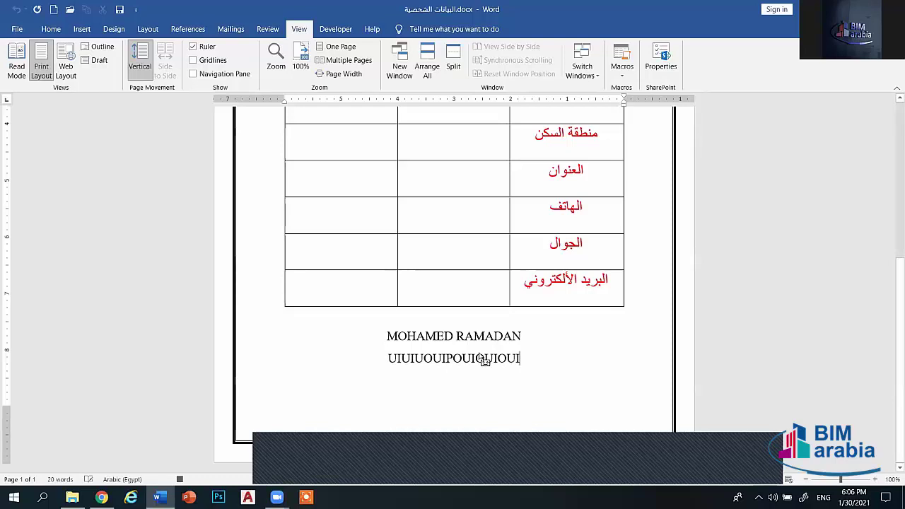
{"action": "type", "text": "U"}
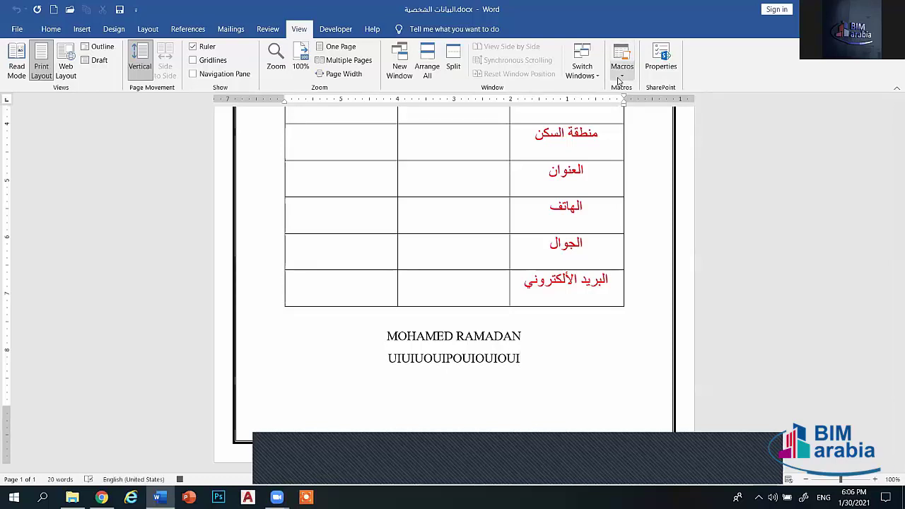
{"action": "left_click", "coordinate": [622, 75]}
{"action": "left_click", "coordinate": [642, 104]}
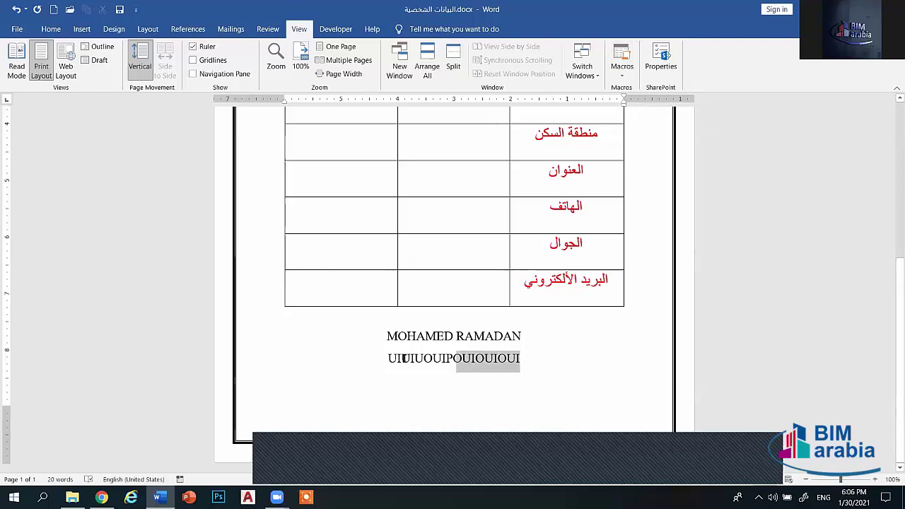
- Select the typed letters and close البيانات الشخصية.docx without saving
{"action": "left_click_drag", "start_coordinate": [530, 363], "coordinate": [379, 359]}
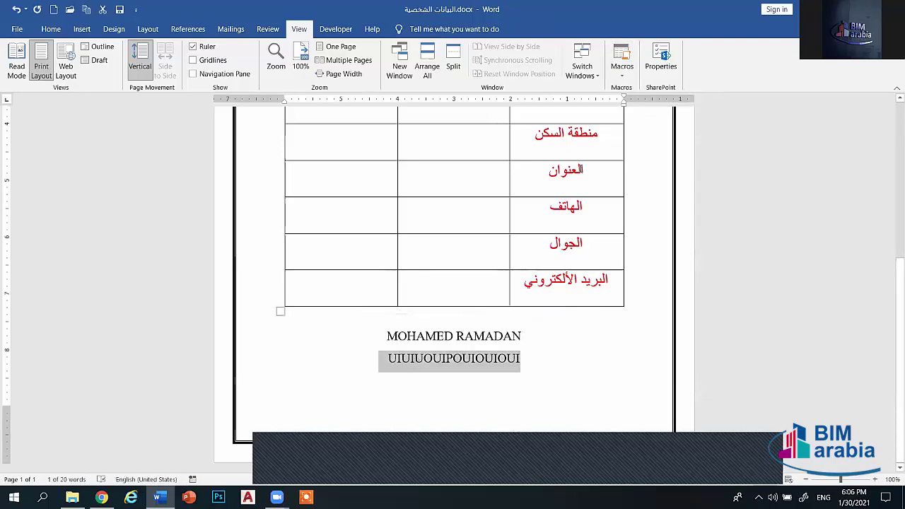
{"action": "left_click", "coordinate": [889, 9]}
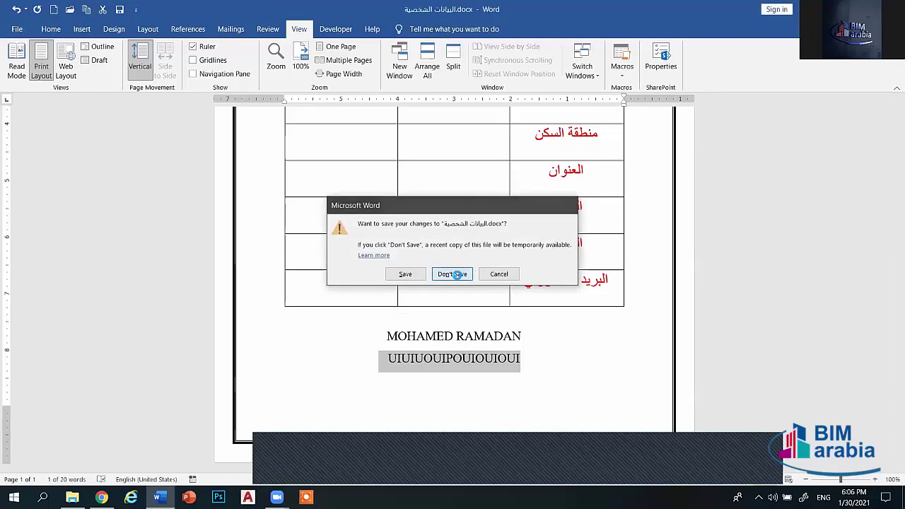
{"action": "left_click", "coordinate": [458, 276]}
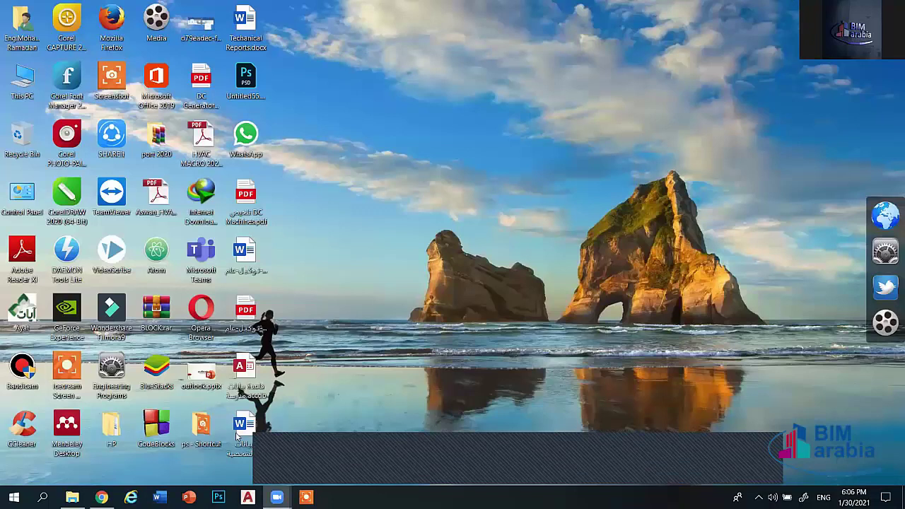
- Reopen البيانات الشخصية.docx and run Macro3 from the Macros list
{"action": "double_click", "coordinate": [239, 433]}
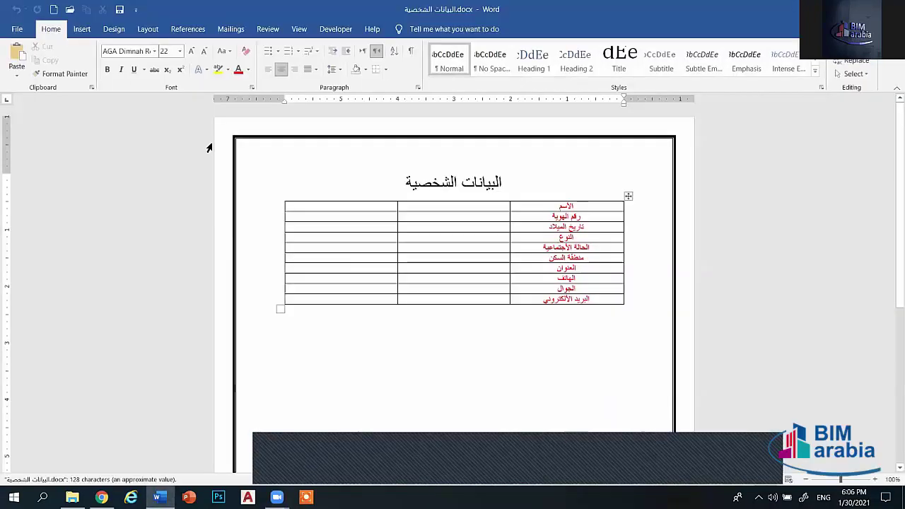
{"action": "left_click", "coordinate": [299, 29]}
{"action": "left_click", "coordinate": [622, 77]}
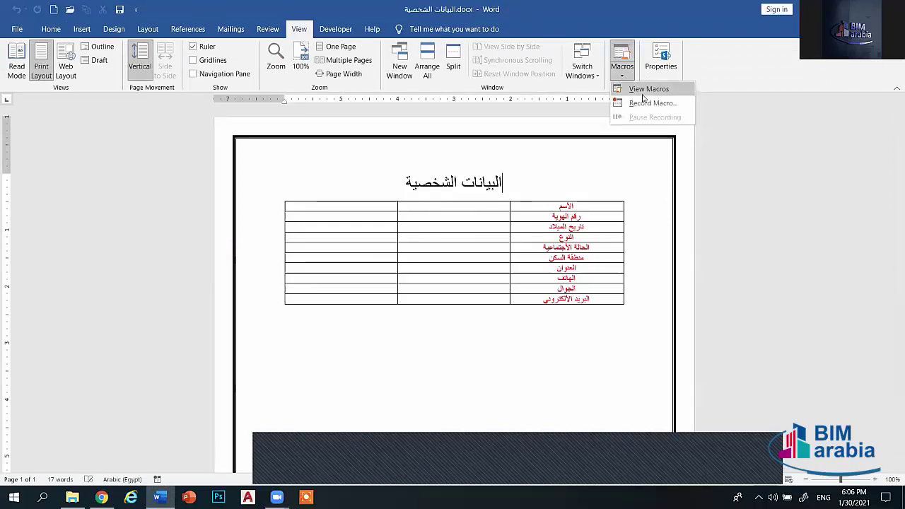
{"action": "left_click", "coordinate": [645, 89]}
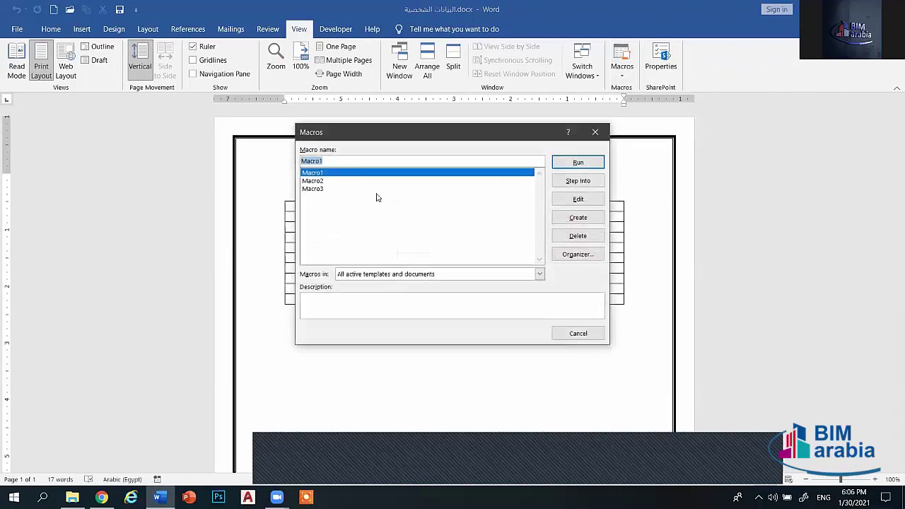
{"action": "left_click", "coordinate": [321, 189]}
{"action": "left_click", "coordinate": [322, 180]}
{"action": "left_click", "coordinate": [315, 189]}
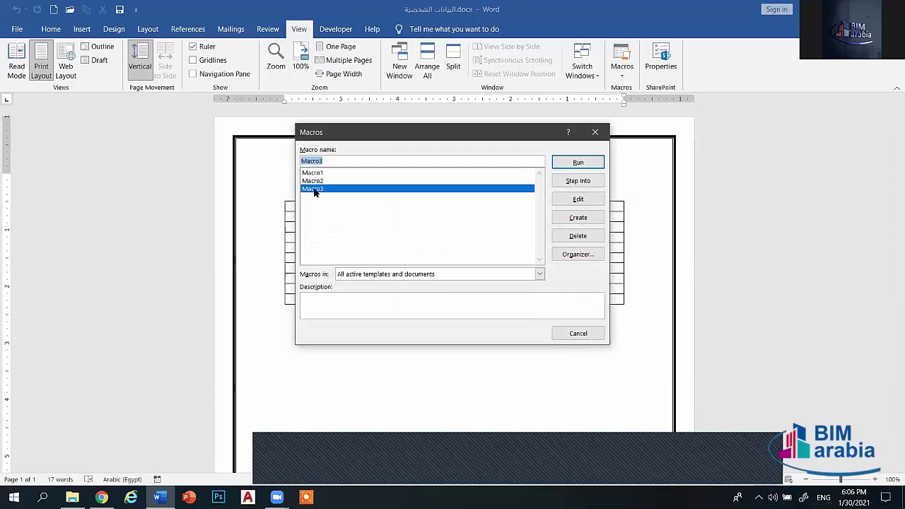
{"action": "left_click", "coordinate": [584, 167]}
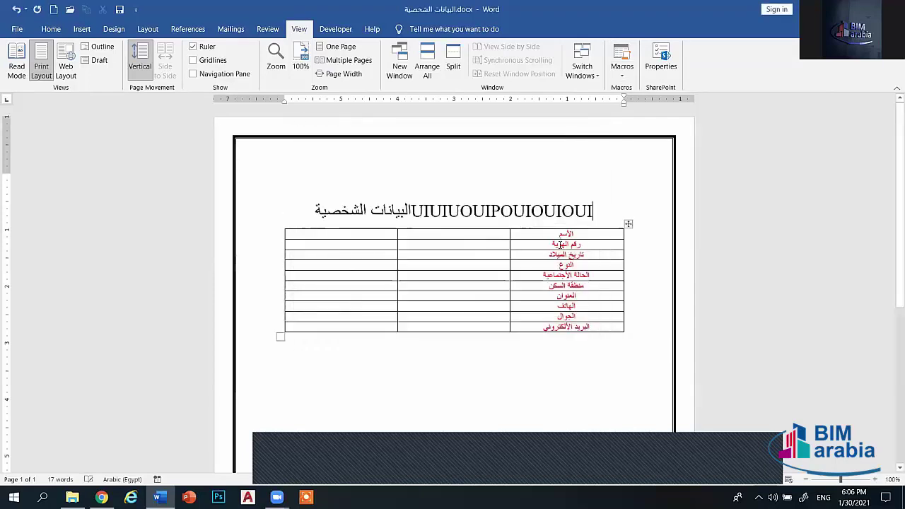
- Select the letters UIUIUOUIPOUIOUIOUI appended to the title line
{"action": "double_click", "coordinate": [448, 211]}
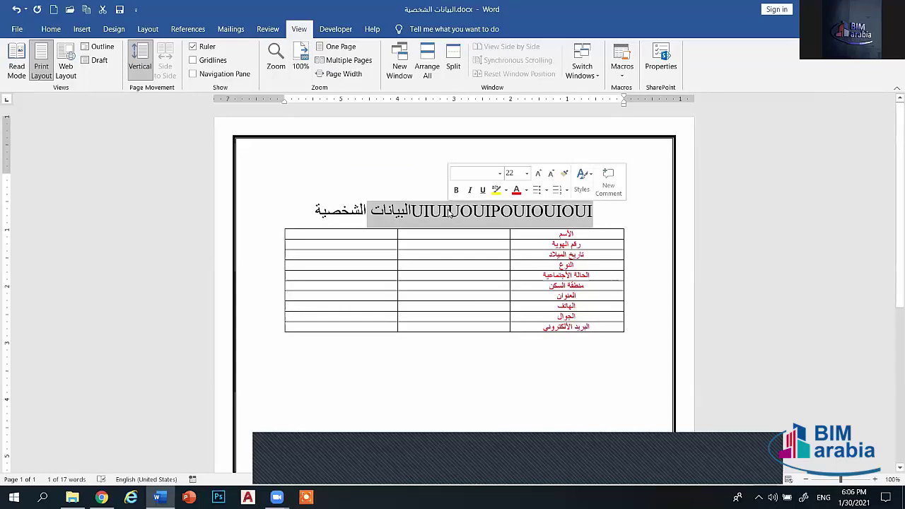
{"action": "left_click", "coordinate": [449, 210]}
{"action": "triple_click", "coordinate": [500, 210]}
{"action": "left_click", "coordinate": [462, 211]}
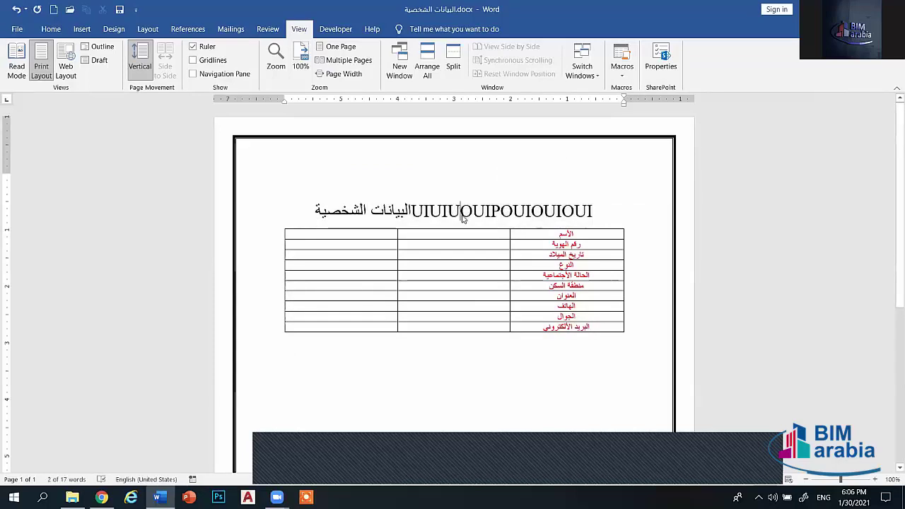
{"action": "left_click", "coordinate": [50, 28]}
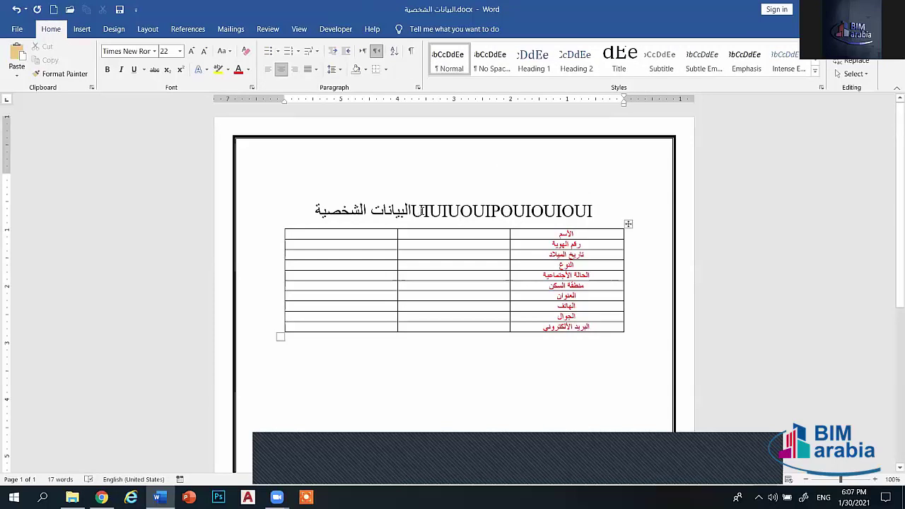
{"action": "left_click_drag", "start_coordinate": [422, 210], "coordinate": [562, 221]}
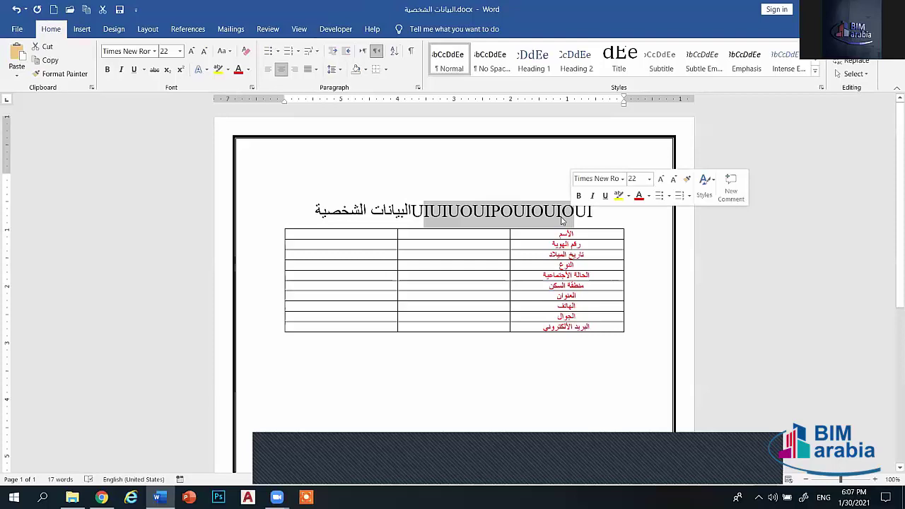
{"action": "left_click", "coordinate": [347, 167]}
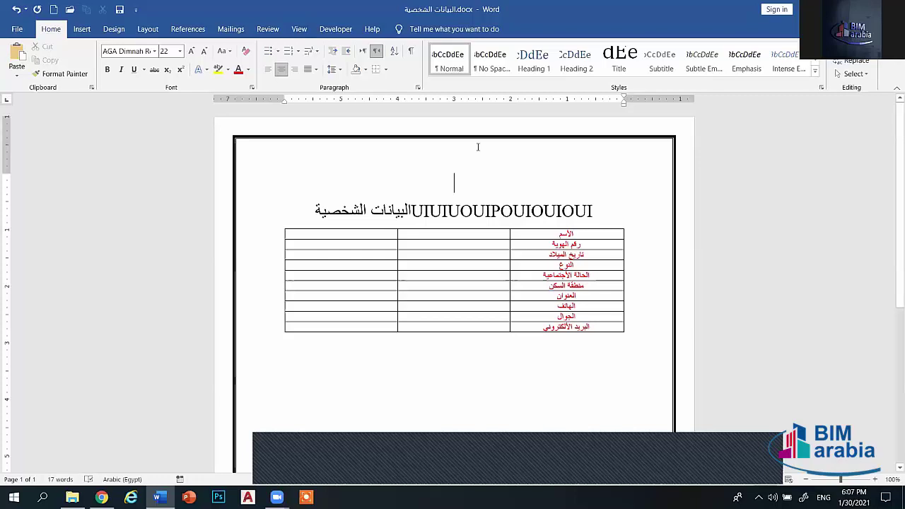
{"action": "left_click_drag", "start_coordinate": [415, 212], "coordinate": [594, 222]}
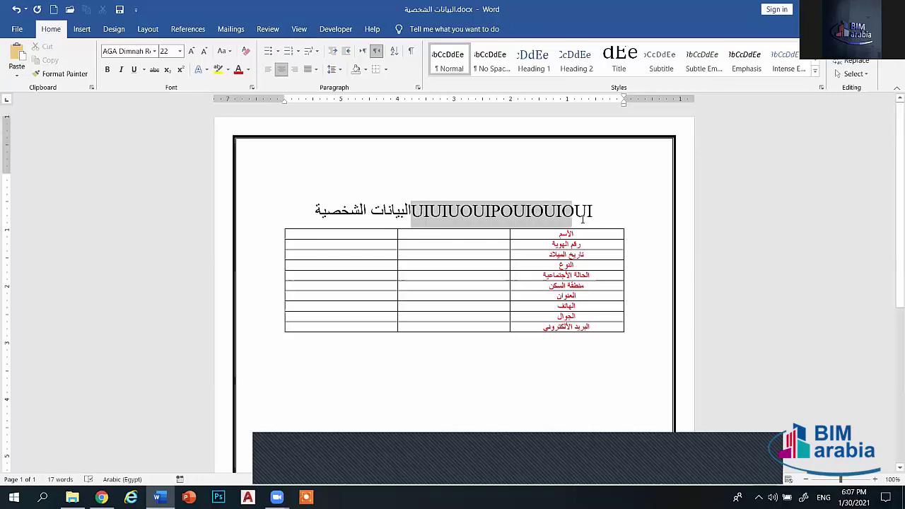
- Erase the appended Latin letters, then delete Macro1, Macro2 and Macro3, confirming each
{"action": "key", "text": "BackSpace"}
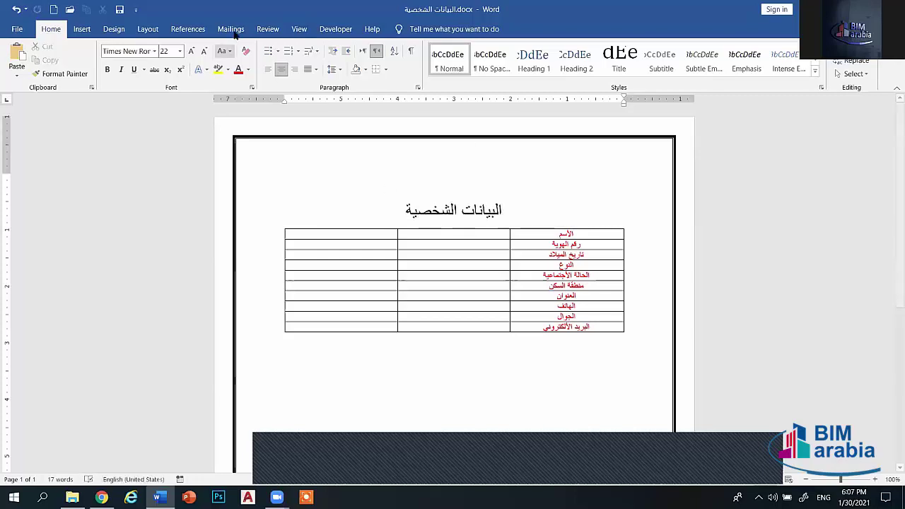
{"action": "left_click", "coordinate": [298, 29]}
{"action": "left_click", "coordinate": [622, 73]}
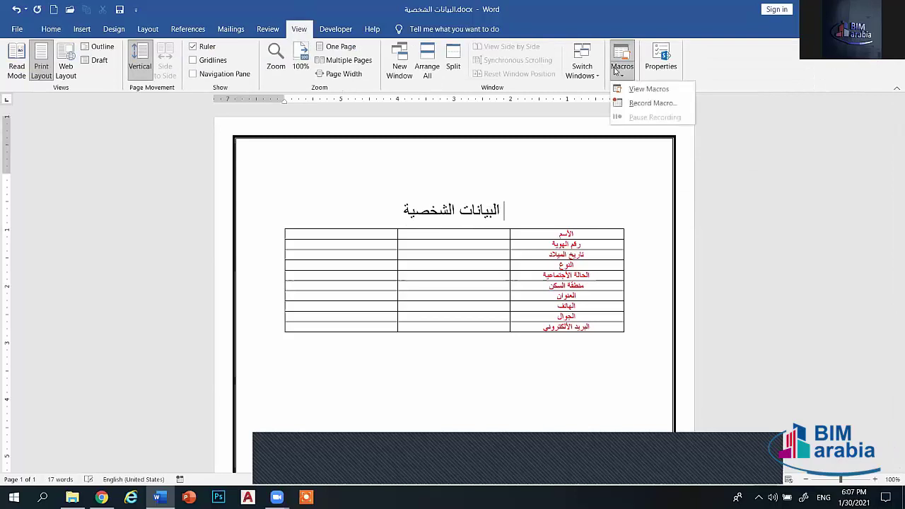
{"action": "left_click", "coordinate": [649, 89]}
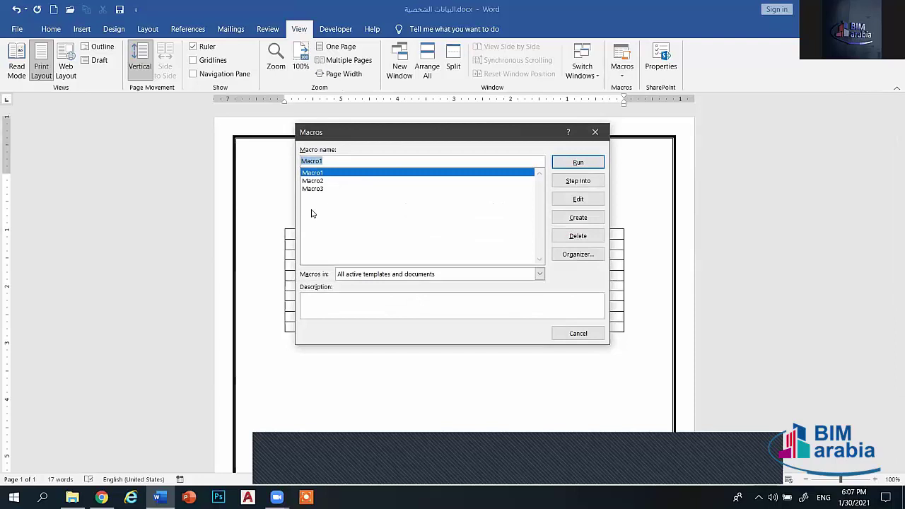
{"action": "left_click", "coordinate": [578, 236]}
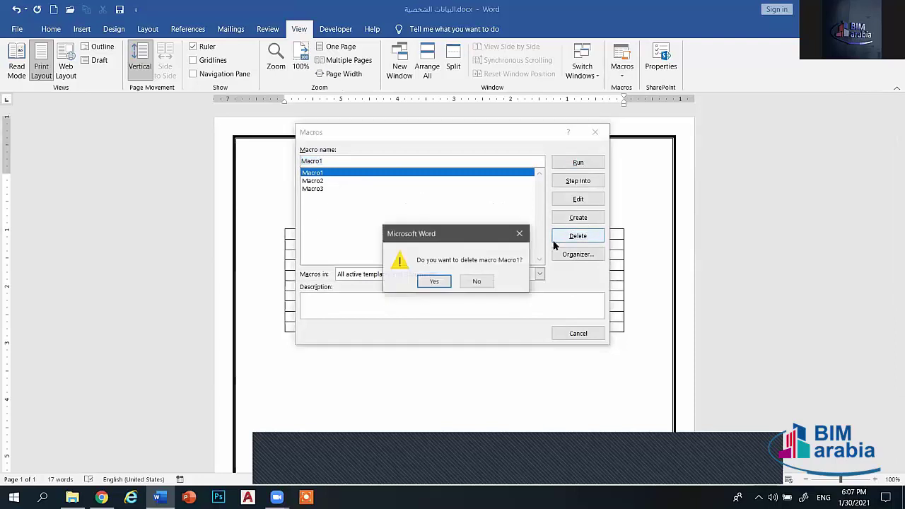
{"action": "left_click", "coordinate": [434, 282]}
{"action": "left_click", "coordinate": [577, 235]}
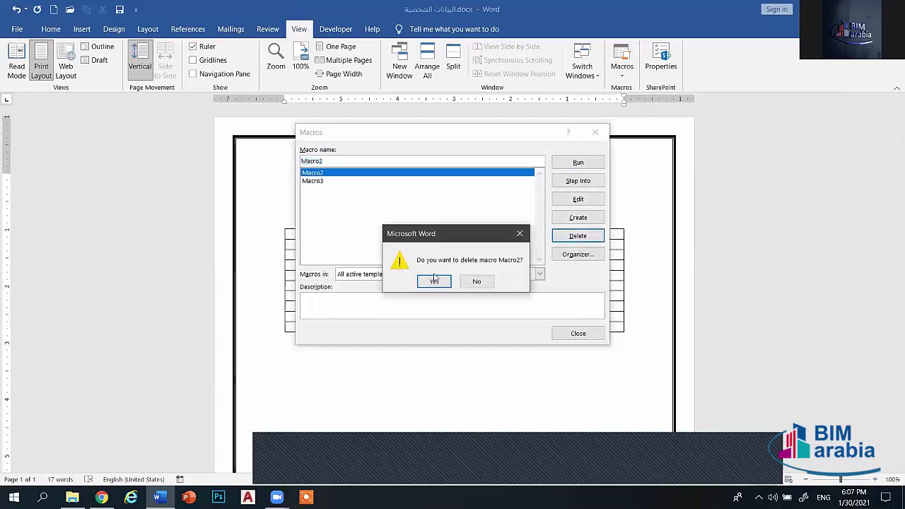
{"action": "left_click", "coordinate": [434, 281]}
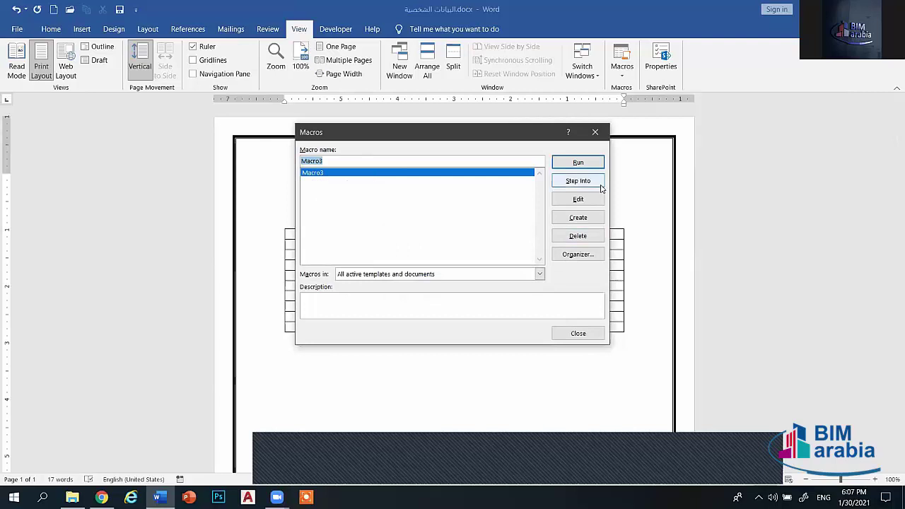
{"action": "left_click", "coordinate": [578, 235]}
{"action": "left_click", "coordinate": [436, 281]}
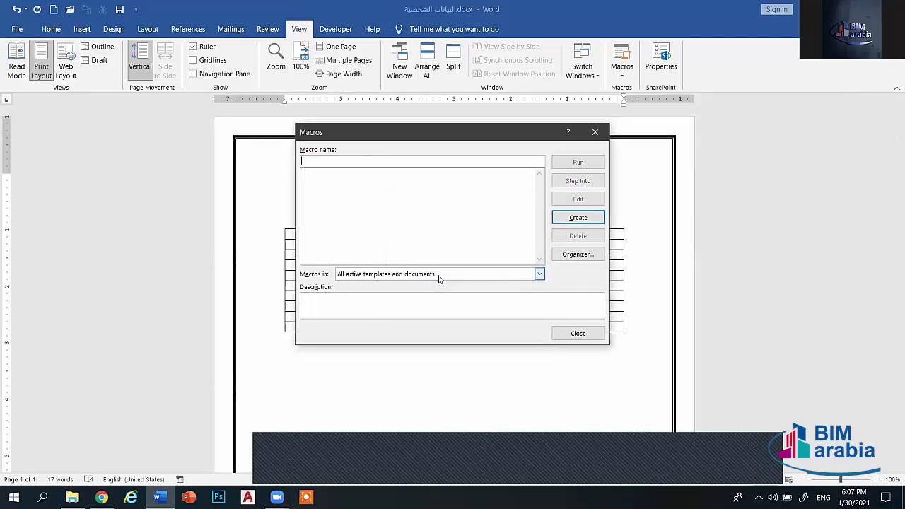
{"action": "left_click", "coordinate": [594, 132]}
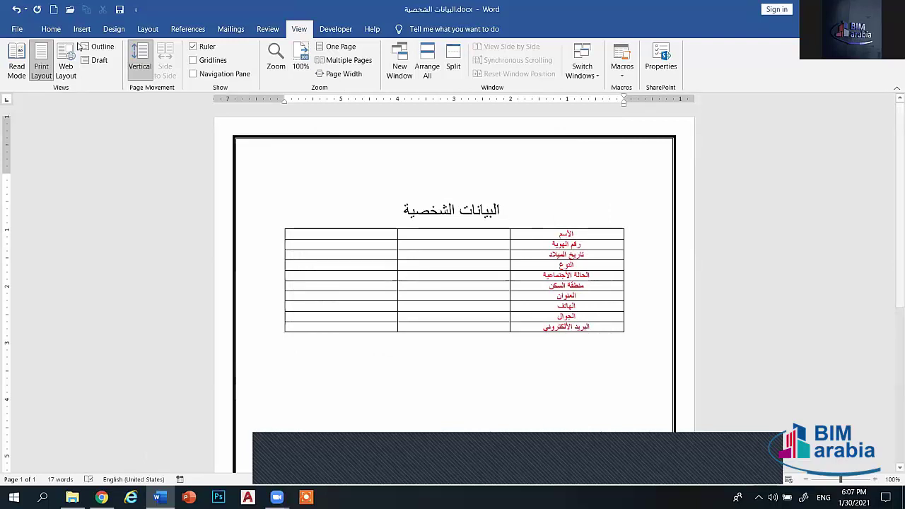
{"action": "left_click", "coordinate": [51, 29]}
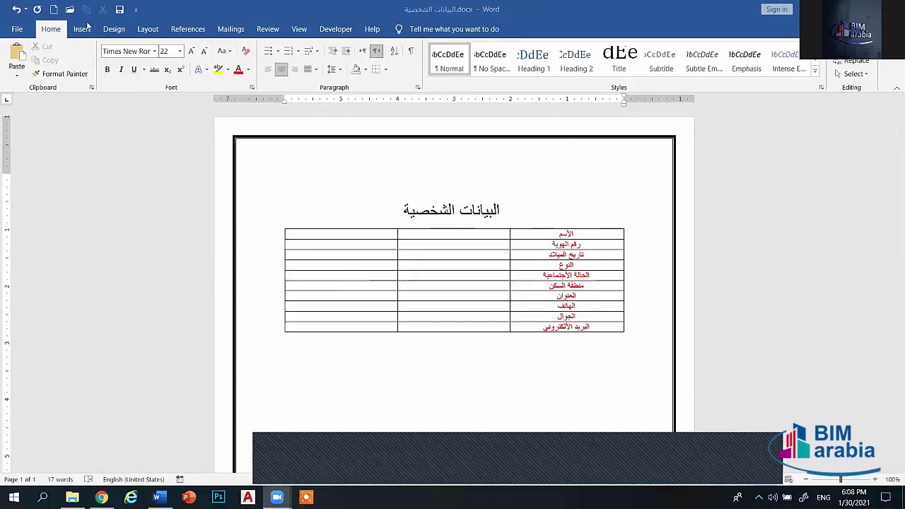
- Start recording Macro1 for all documents, assigning the Down arrow as its keyboard shortcut
{"action": "left_click", "coordinate": [298, 29]}
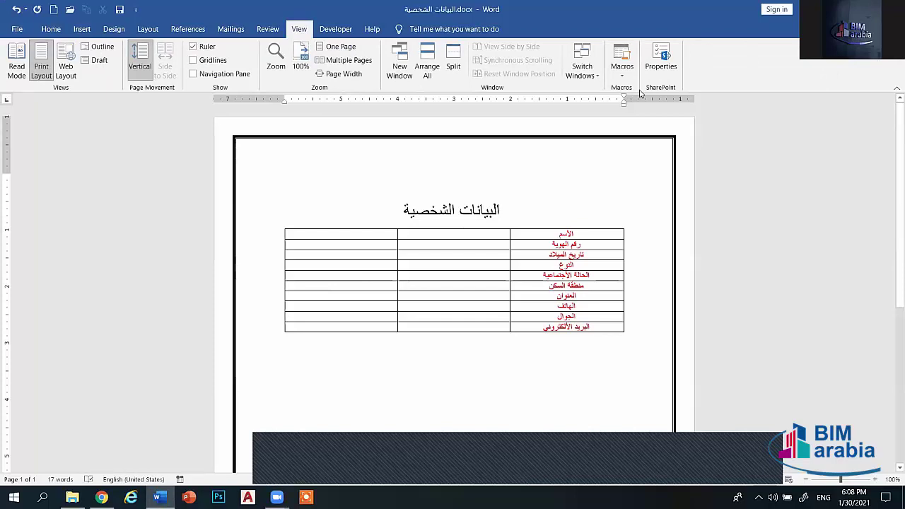
{"action": "left_click", "coordinate": [622, 78]}
{"action": "left_click", "coordinate": [636, 103]}
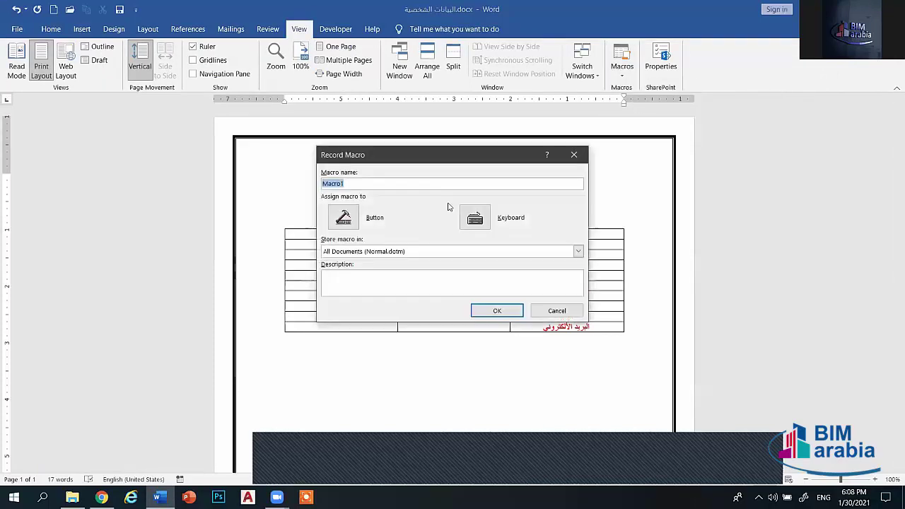
{"action": "left_click", "coordinate": [474, 218]}
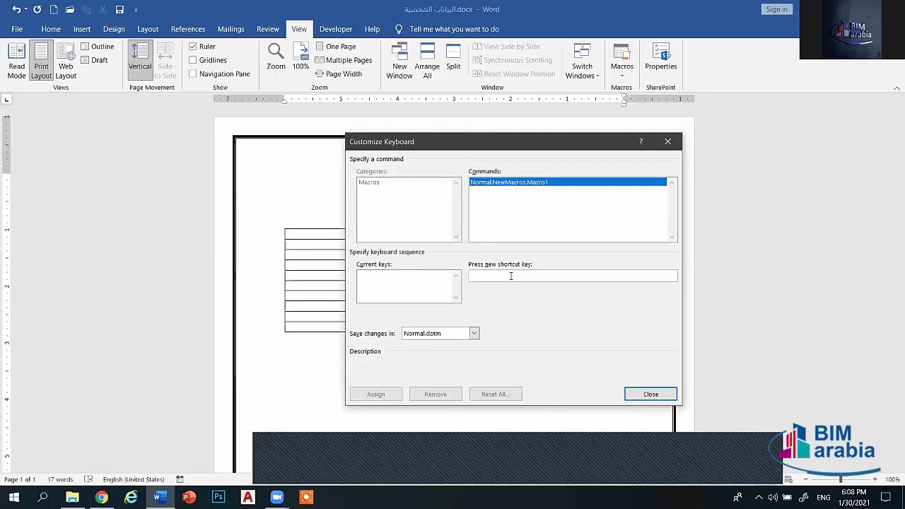
{"action": "key", "text": "Down"}
{"action": "left_click", "coordinate": [375, 393]}
{"action": "left_click", "coordinate": [643, 396]}
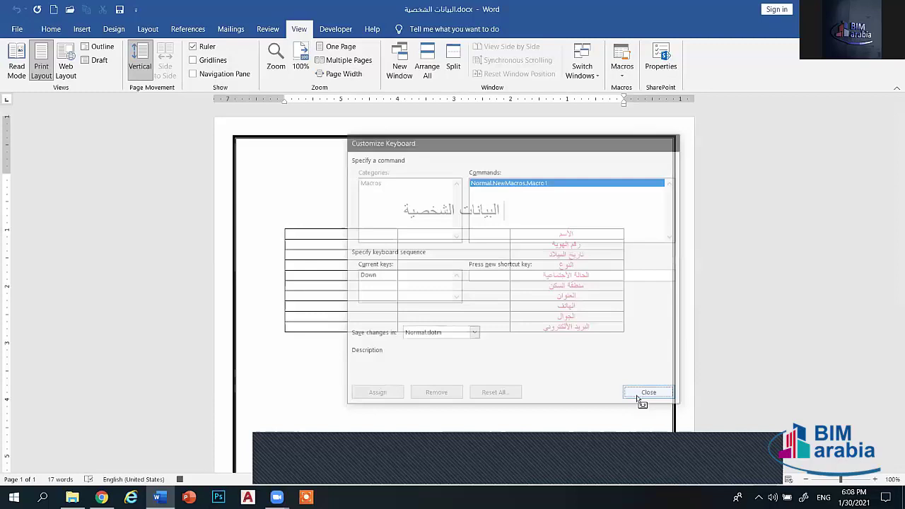
{"action": "left_click", "coordinate": [622, 70]}
- Below the table, type the lines THJTYJTJT, JGHJGHJ, HJGJGHJGHJHG and 'JGJKHGkJ HK JHKGJHK HY TYO9'
{"action": "left_click", "coordinate": [532, 188]}
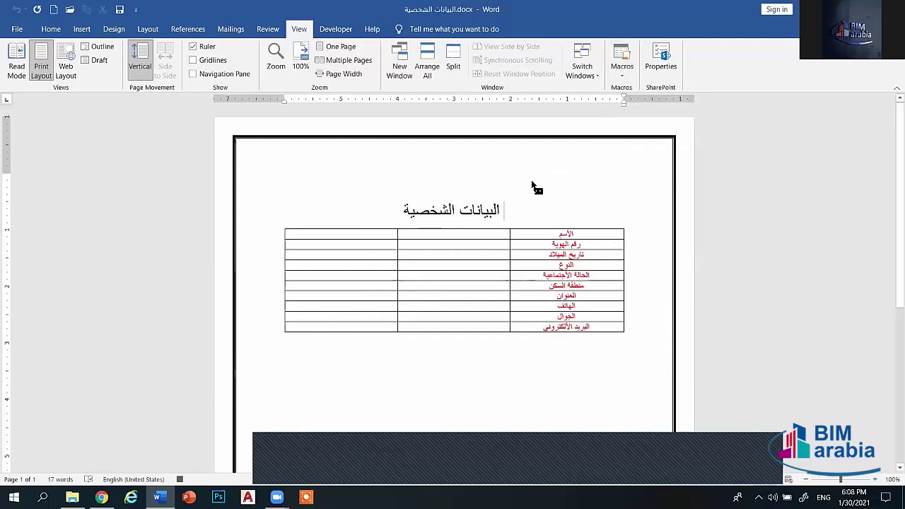
{"action": "scroll", "coordinate": [534, 284], "scroll_direction": "down", "scroll_amount": 2}
{"action": "scroll", "coordinate": [523, 286], "scroll_direction": "down", "scroll_amount": 3}
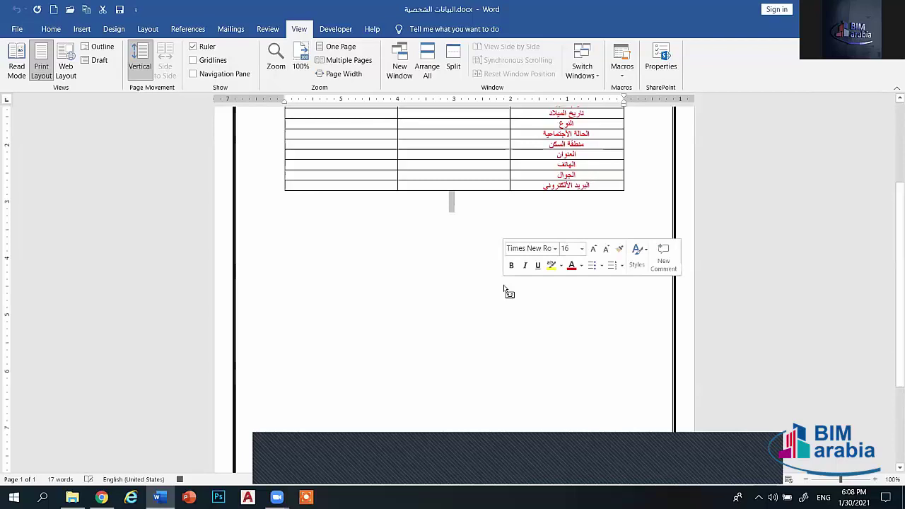
{"action": "type", "text": "THJTYJTJT"}
{"action": "key", "text": "Return"}
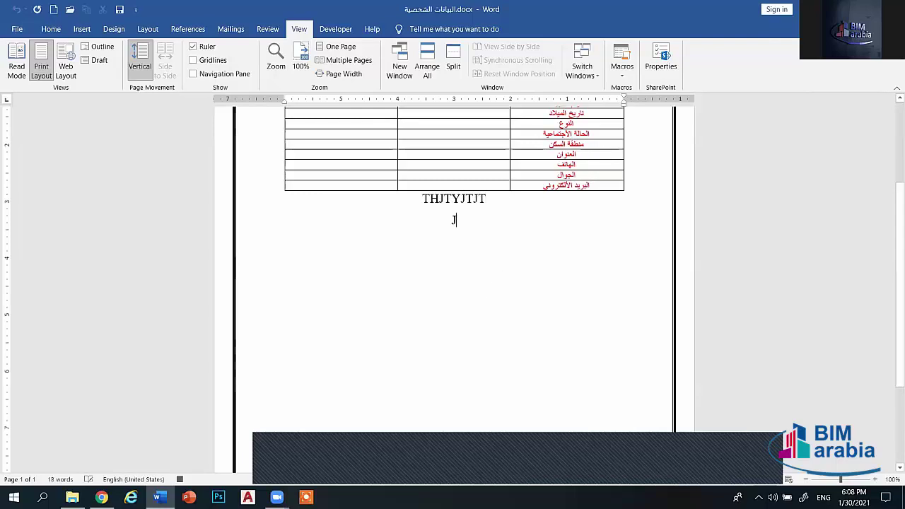
{"action": "type", "text": "JGHJGHJ"}
{"action": "key", "text": "Return"}
{"action": "type", "text": "HJGJGHJGH"}
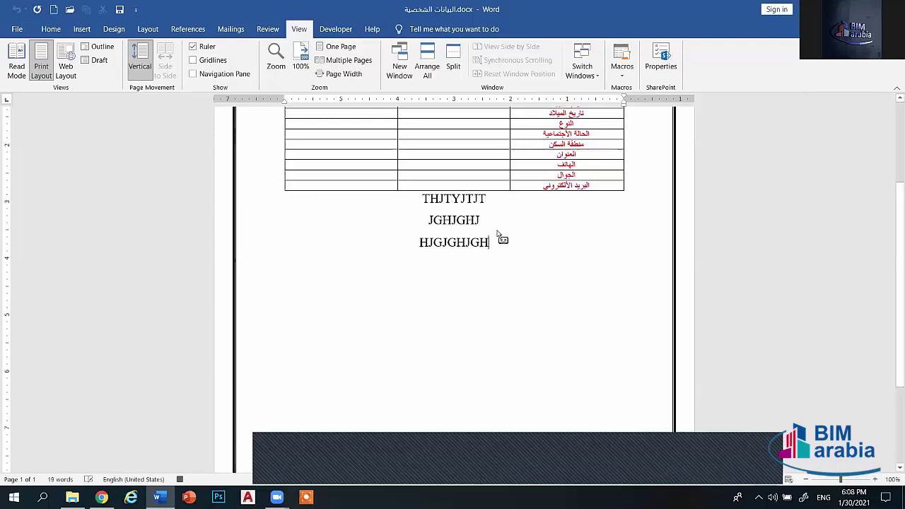
{"action": "type", "text": "JHG"}
{"action": "key", "text": "Return"}
{"action": "type", "text": "JGJKHG"}
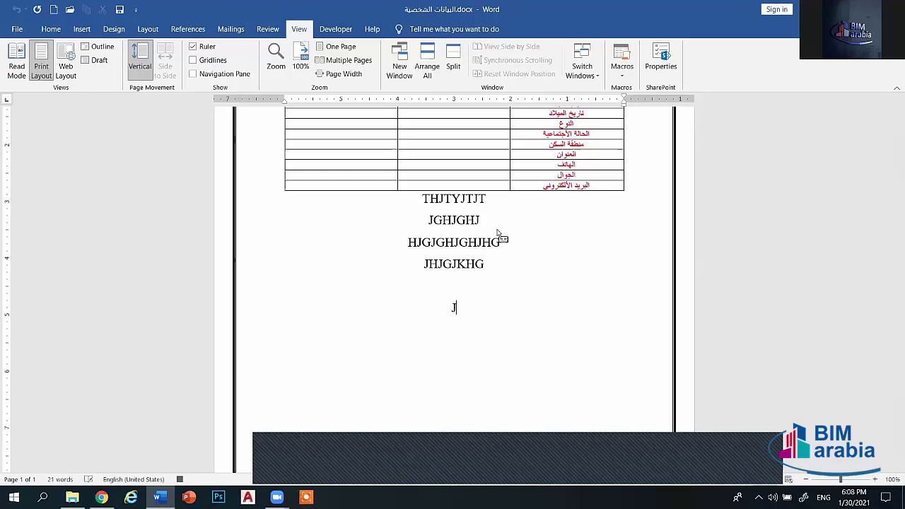
{"action": "type", "text": "kJ"}
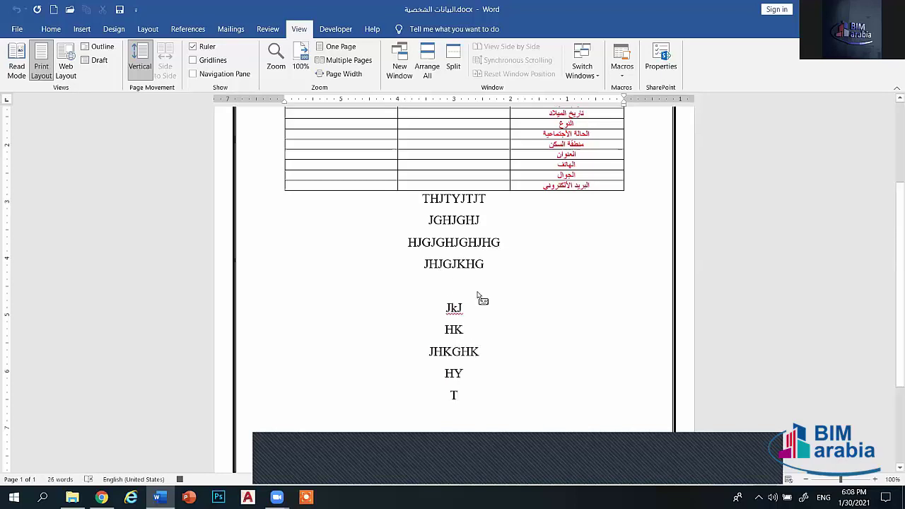
{"action": "type", "text": " HK JHKGJHK HY TYO9"}
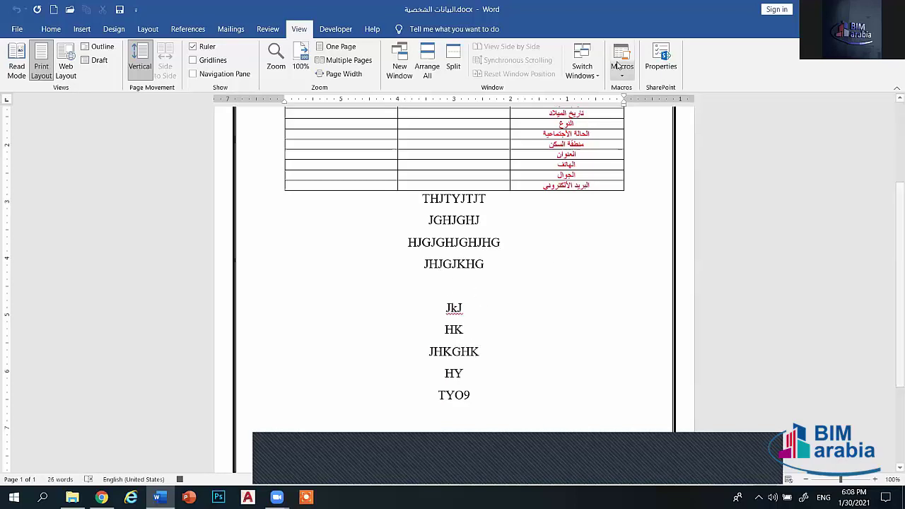
{"action": "left_click", "coordinate": [617, 65]}
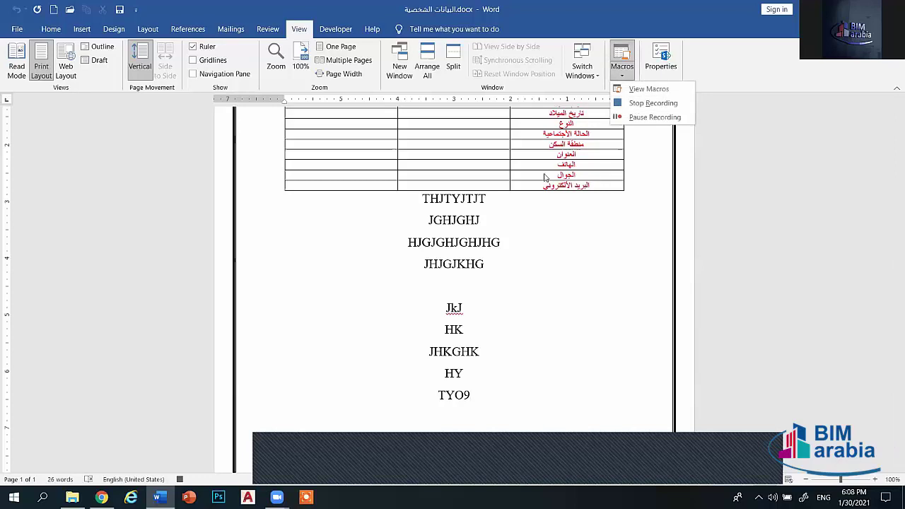
- Close the macro list, then select the sample lines from TYO9 up to JGHJGHJ and deselect them
{"action": "left_click", "coordinate": [529, 191]}
{"action": "mouse_move", "coordinate": [493, 409]}
{"action": "left_mouse_down"}
{"action": "mouse_move", "coordinate": [440, 221]}
{"action": "mouse_move", "coordinate": [480, 210]}
{"action": "left_mouse_up"}
{"action": "left_click", "coordinate": [593, 182]}
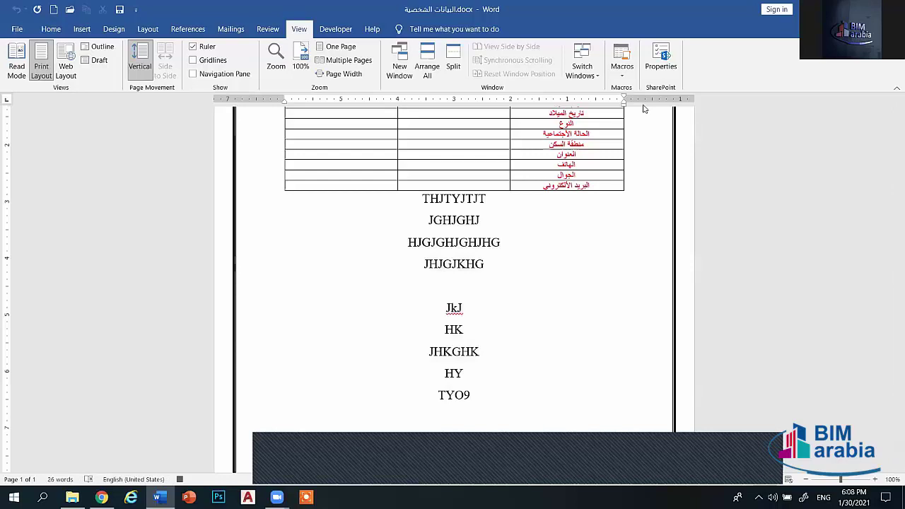
- Stop the Macro1 recording, cancel the save prompt, and undo the typed sample lines
{"action": "left_click", "coordinate": [622, 57]}
{"action": "left_click", "coordinate": [626, 103]}
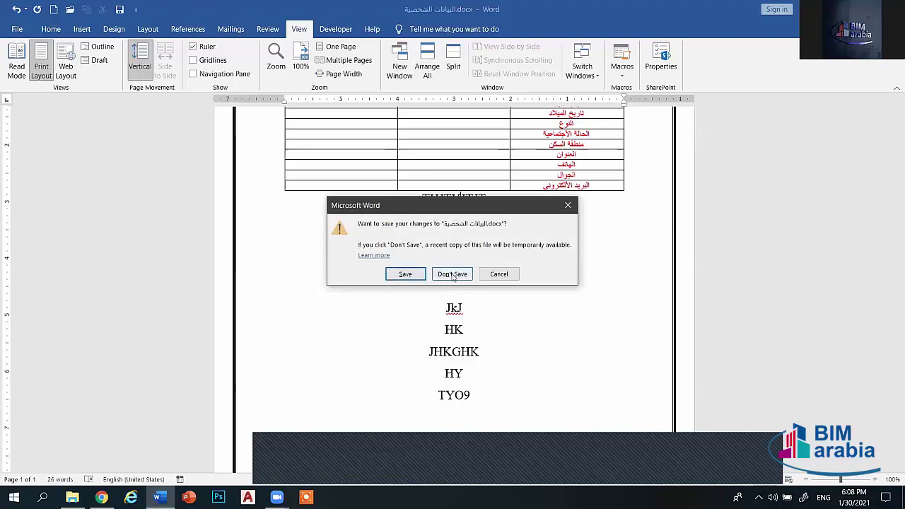
{"action": "left_click", "coordinate": [498, 275]}
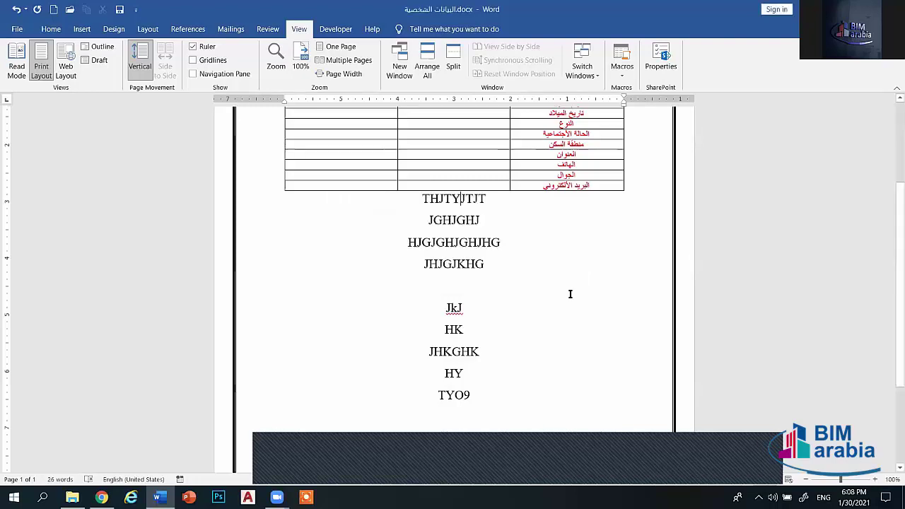
{"action": "key", "text": "ctrl+z"}
{"action": "key", "text": "ctrl+z"}
{"action": "key", "text": "ctrl+z"}
{"action": "key", "text": "ctrl+z"}
{"action": "key", "text": "ctrl+z"}
{"action": "key", "text": "ctrl+z"}
{"action": "key", "text": "ctrl+z"}
{"action": "key", "text": "ctrl+z"}
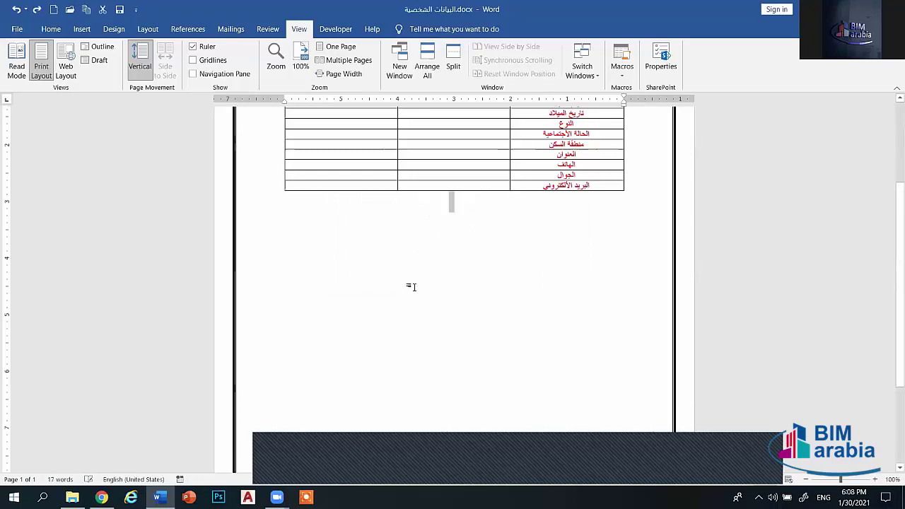
- Delete Macro1 from the View Macros list, confirm, close the empty list, and show the desktop
{"action": "left_click", "coordinate": [622, 67]}
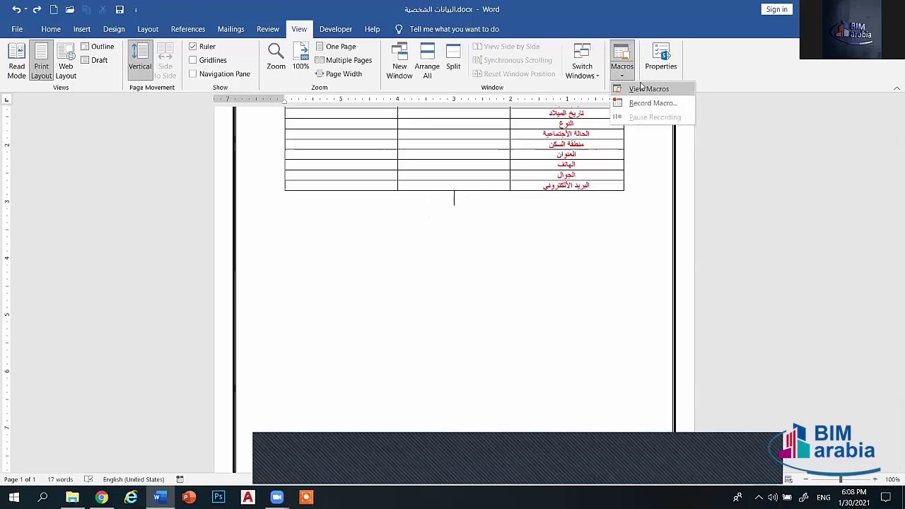
{"action": "left_click", "coordinate": [643, 88]}
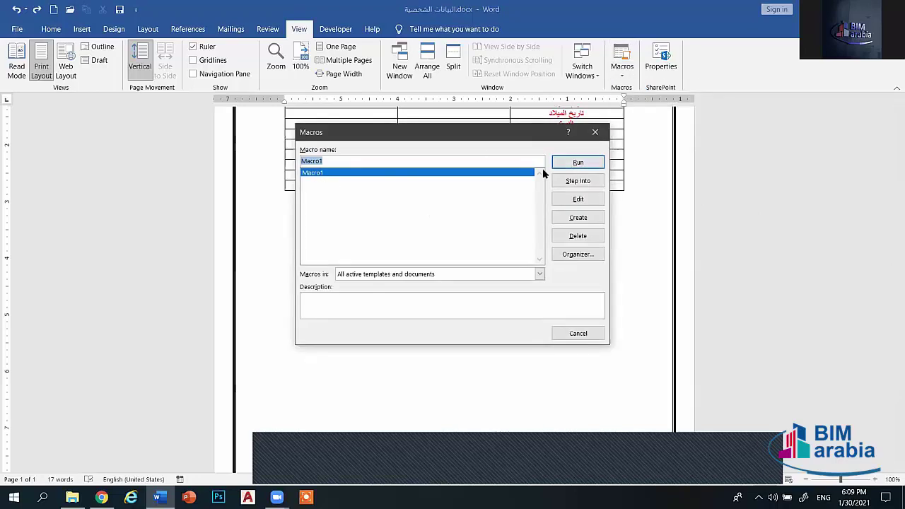
{"action": "left_click", "coordinate": [581, 240]}
{"action": "left_click", "coordinate": [435, 283]}
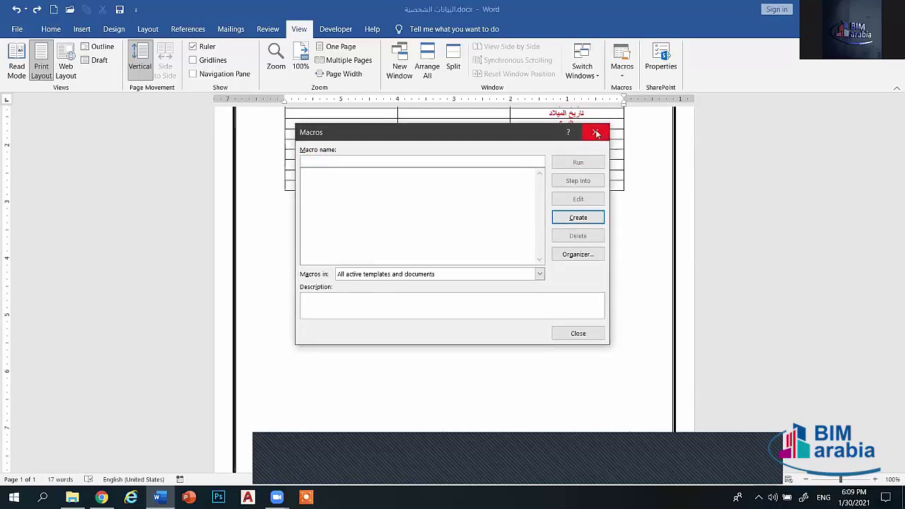
{"action": "left_click", "coordinate": [596, 134]}
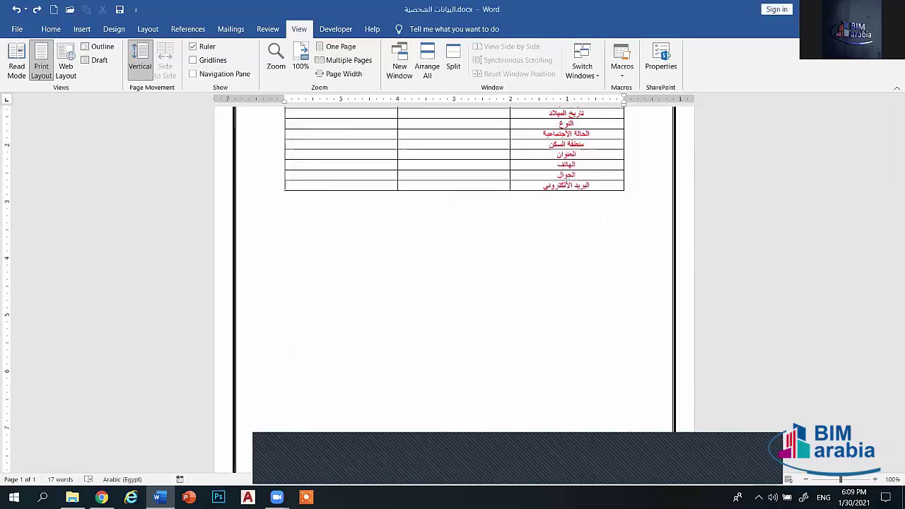
{"action": "key", "text": "super+d"}
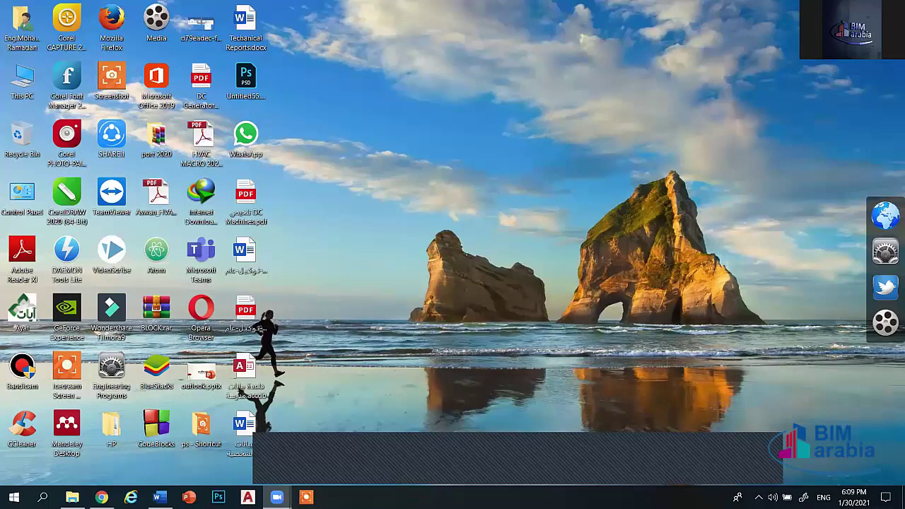
- Restore the Word window and look through the Home, References and Insert tabs
{"action": "left_click", "coordinate": [159, 497]}
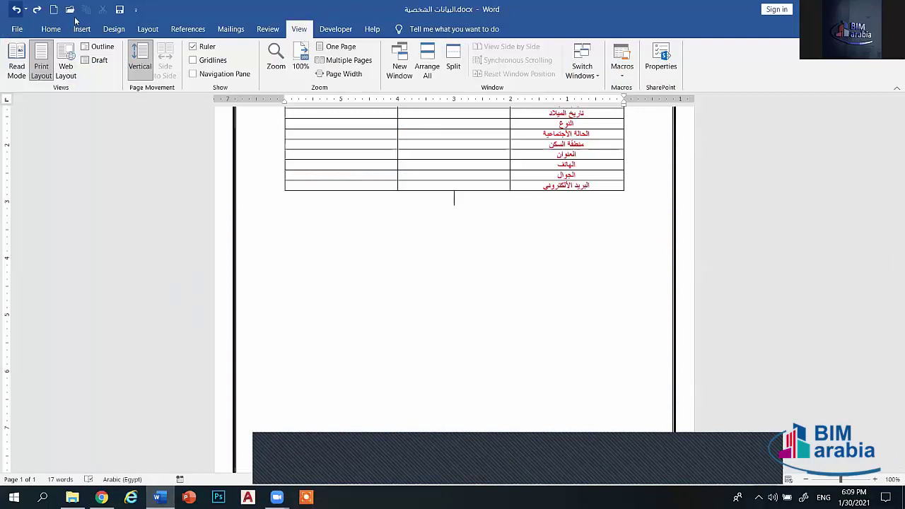
{"action": "left_click", "coordinate": [51, 29]}
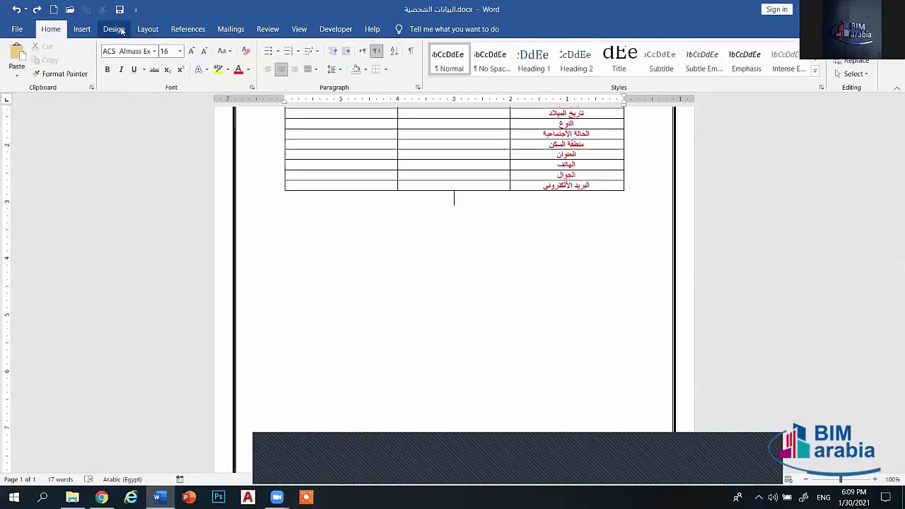
{"action": "left_click", "coordinate": [187, 29]}
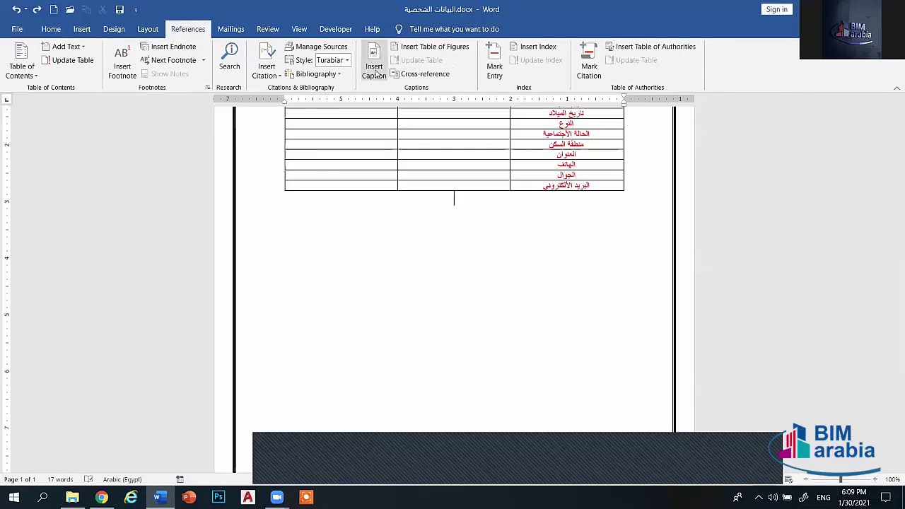
{"action": "left_click", "coordinate": [82, 29]}
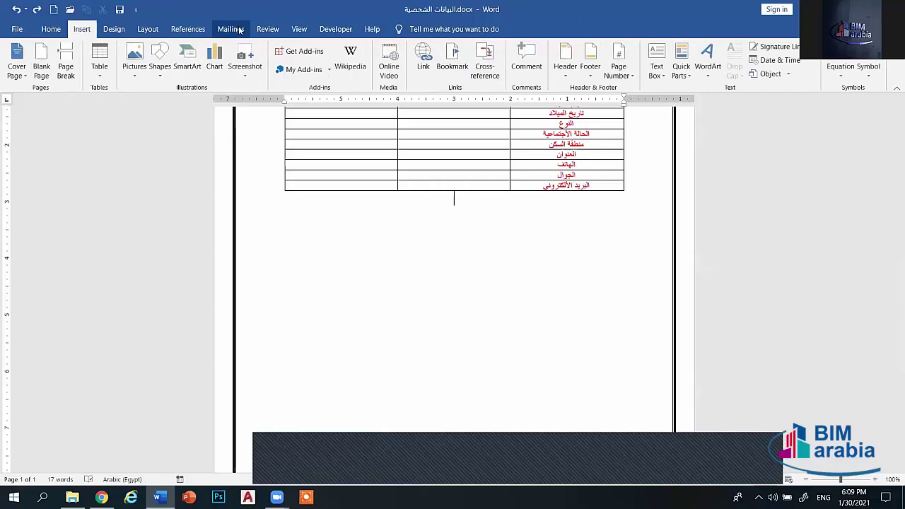
- Return to the View tab and dismiss the Macros list without choosing anything
{"action": "left_click", "coordinate": [299, 29]}
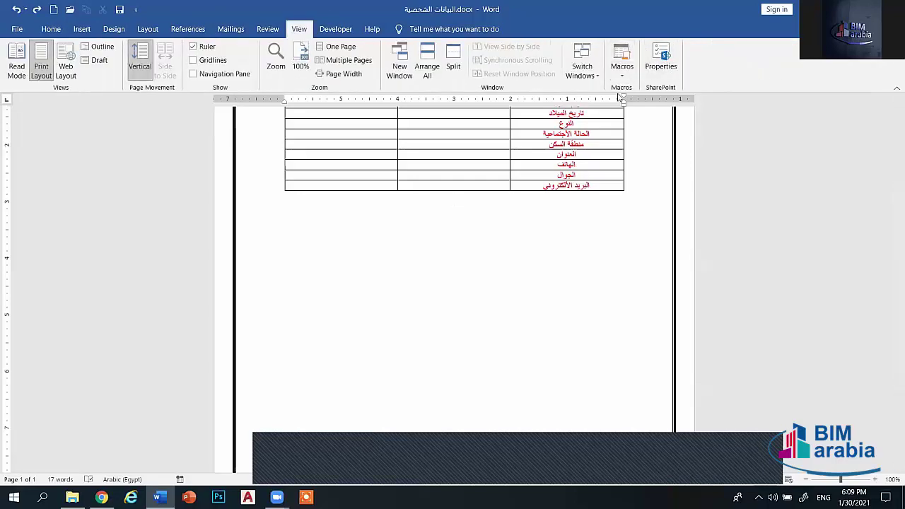
{"action": "left_click", "coordinate": [621, 67]}
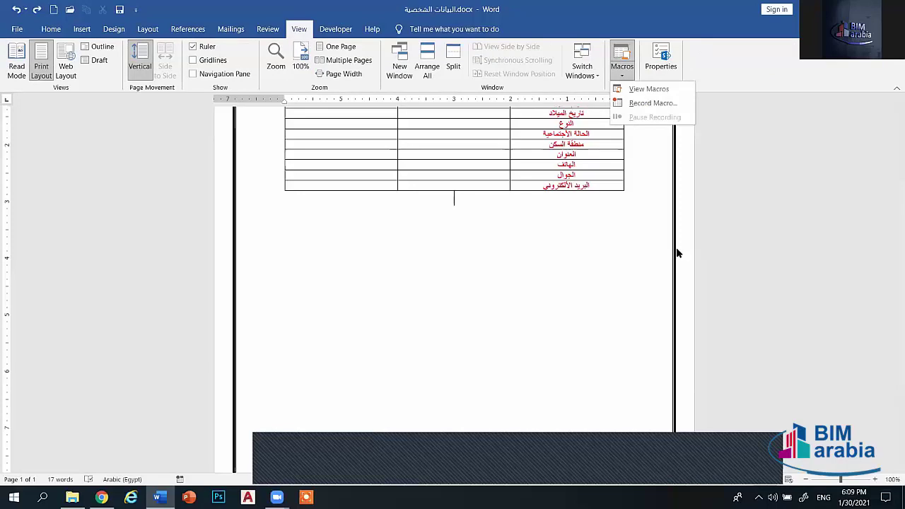
{"action": "left_click", "coordinate": [709, 420]}
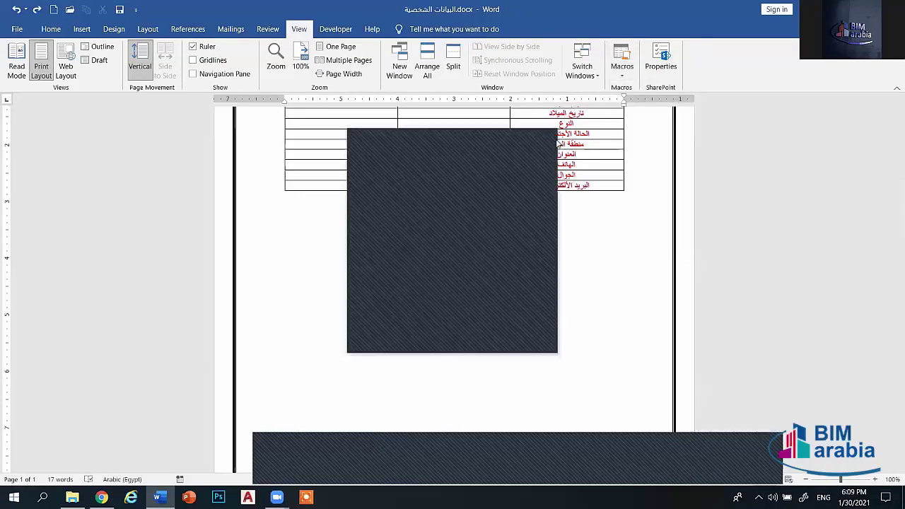
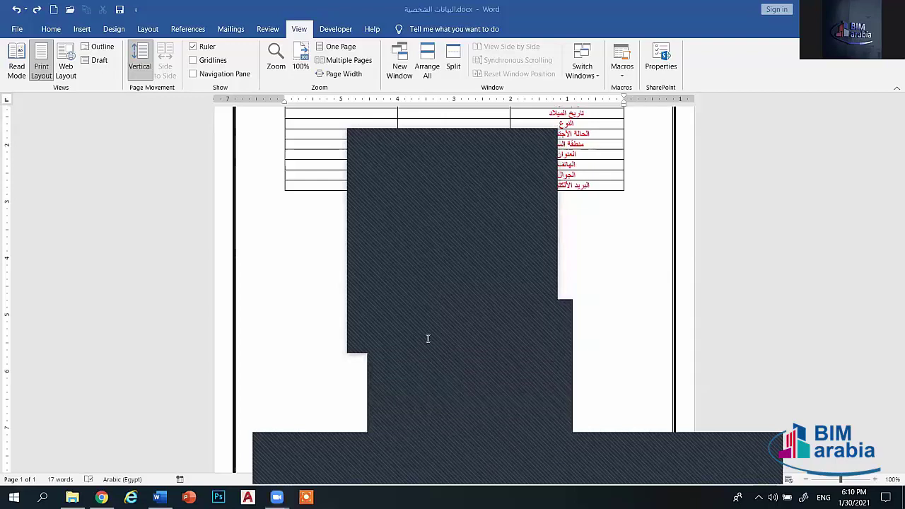
- Dismiss the popup and open اساسيات الأقتصاد.docx from Word's recent documents
{"action": "left_click", "coordinate": [536, 145]}
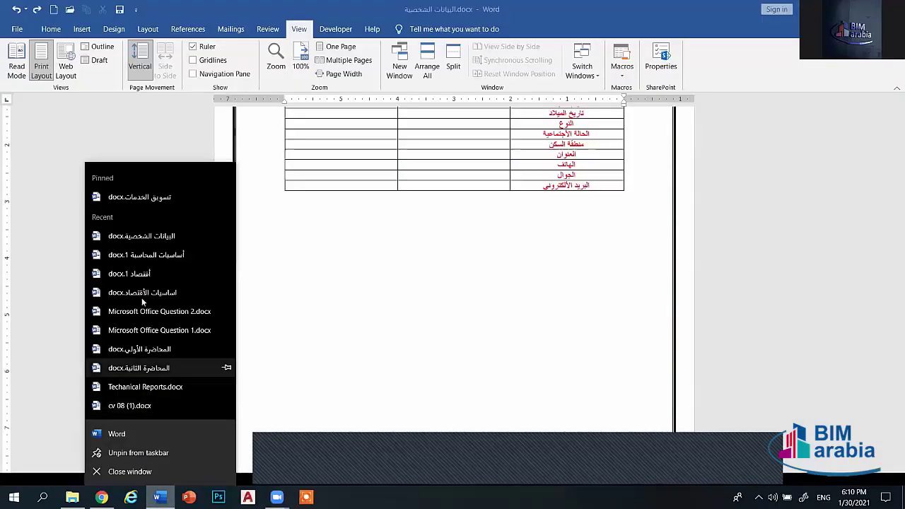
{"action": "left_click", "coordinate": [148, 292]}
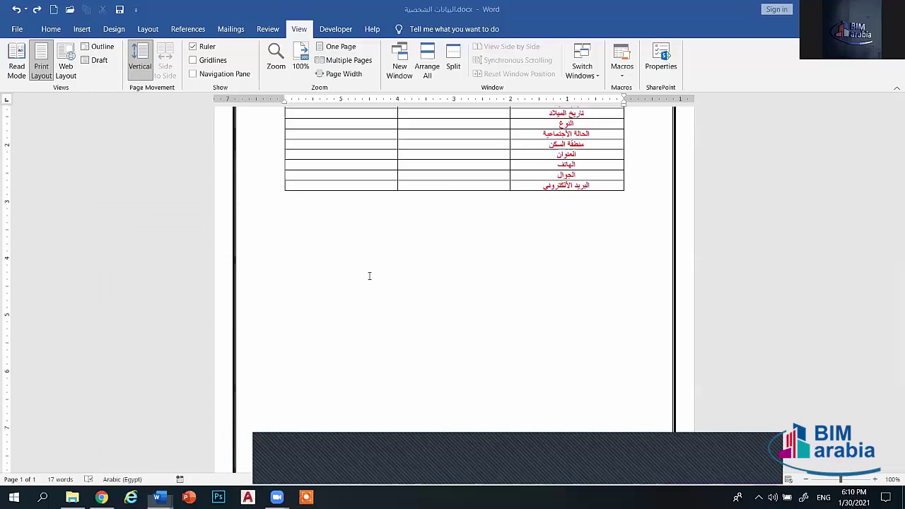
{"action": "scroll", "coordinate": [638, 156], "scroll_direction": "down", "scroll_amount": 1}
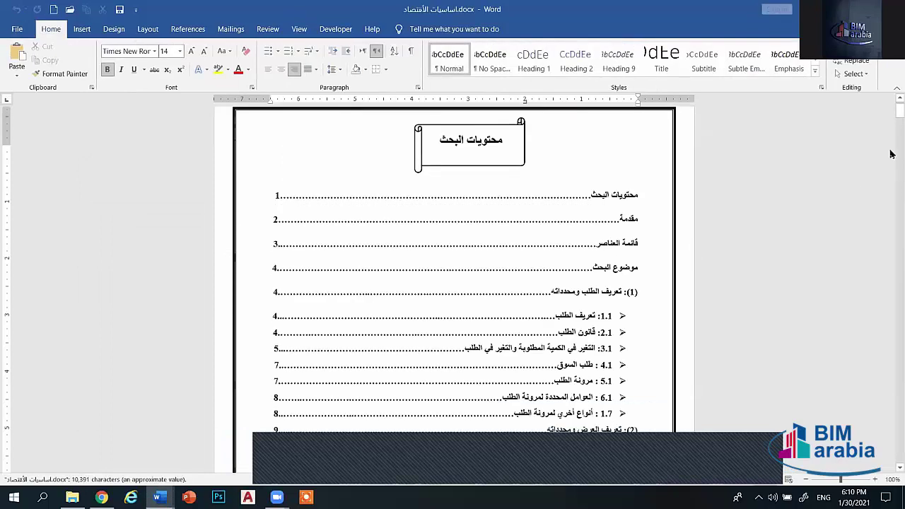
- Scroll to page 4 and select the phrase بأسعار مختلفة in the demand definition
{"action": "left_click_drag", "start_coordinate": [898, 111], "coordinate": [895, 182]}
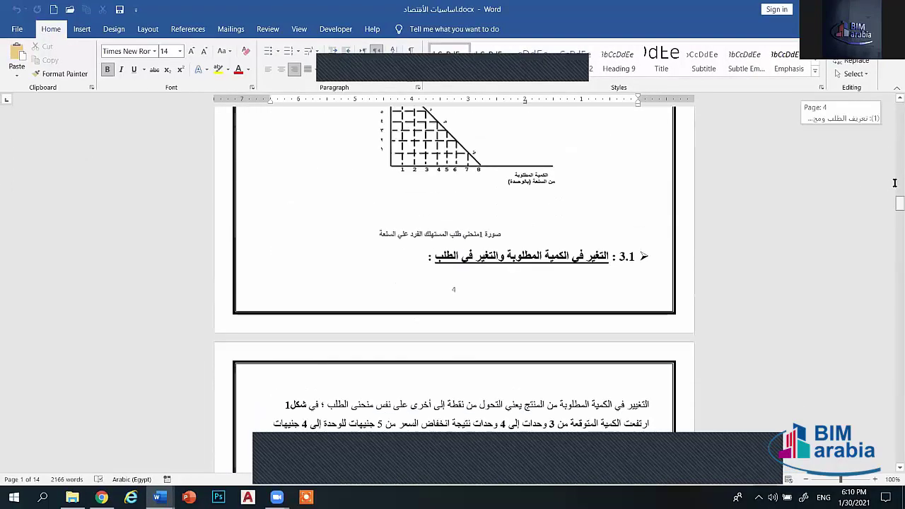
{"action": "scroll", "coordinate": [522, 331], "scroll_direction": "up", "scroll_amount": 5}
{"action": "scroll", "coordinate": [522, 331], "scroll_direction": "up", "scroll_amount": 3}
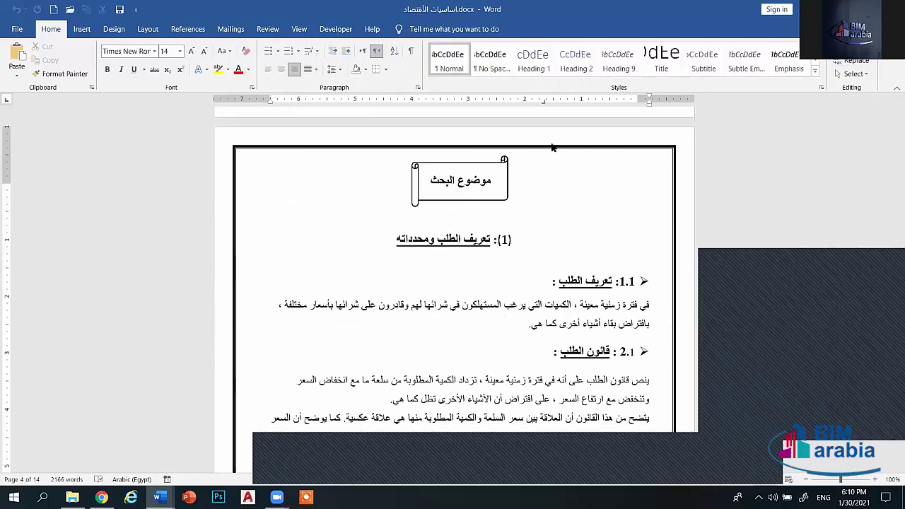
{"action": "left_click", "coordinate": [82, 29]}
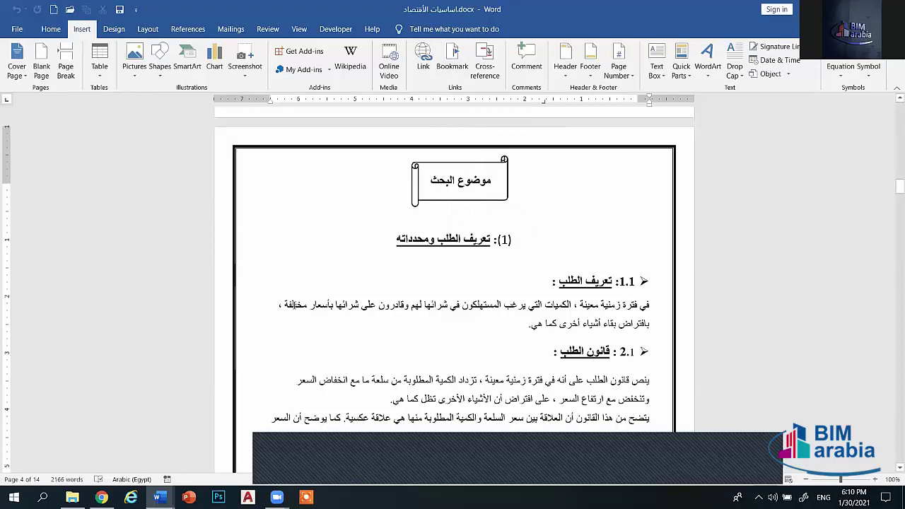
{"action": "left_click_drag", "start_coordinate": [283, 305], "coordinate": [333, 304]}
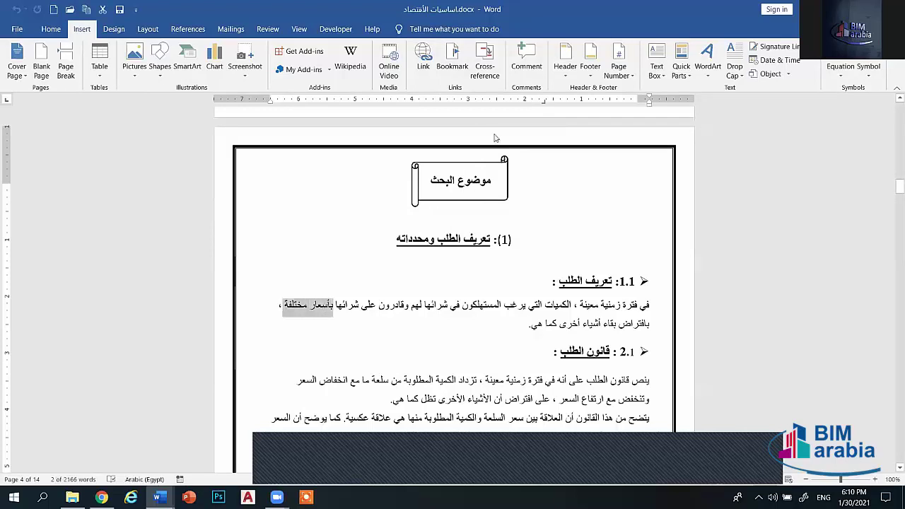
- Add a bookmark with the Arabic name اسعار for the selected phrase بأسعار مختلفة
{"action": "left_click", "coordinate": [454, 60]}
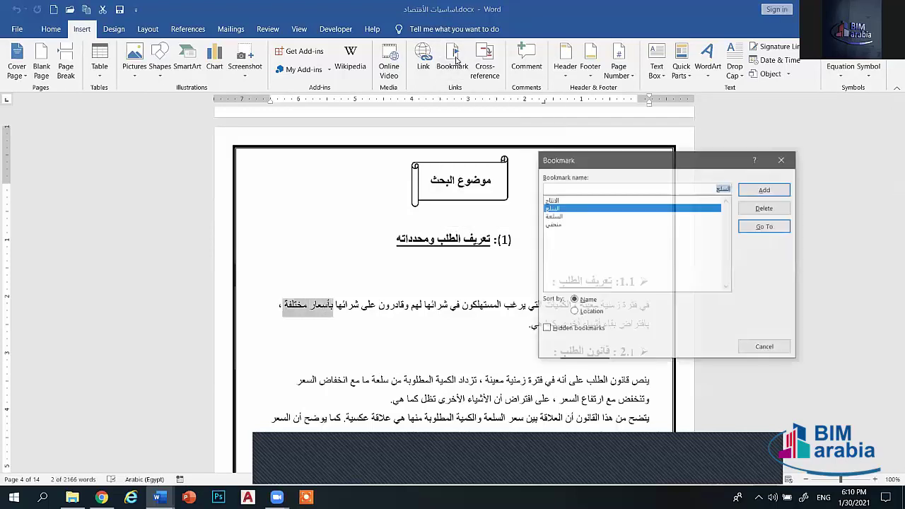
{"action": "left_click_drag", "start_coordinate": [609, 154], "coordinate": [498, 124]}
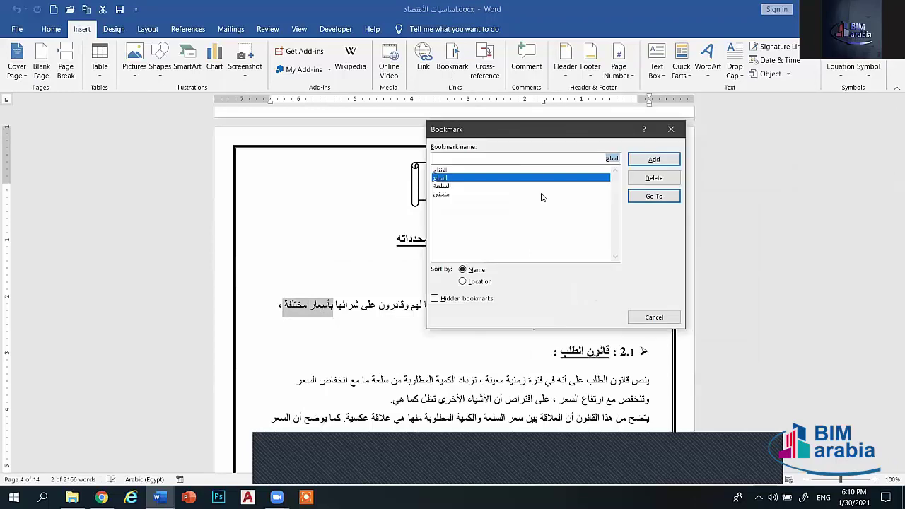
{"action": "left_click", "coordinate": [451, 185]}
{"action": "left_click", "coordinate": [449, 194]}
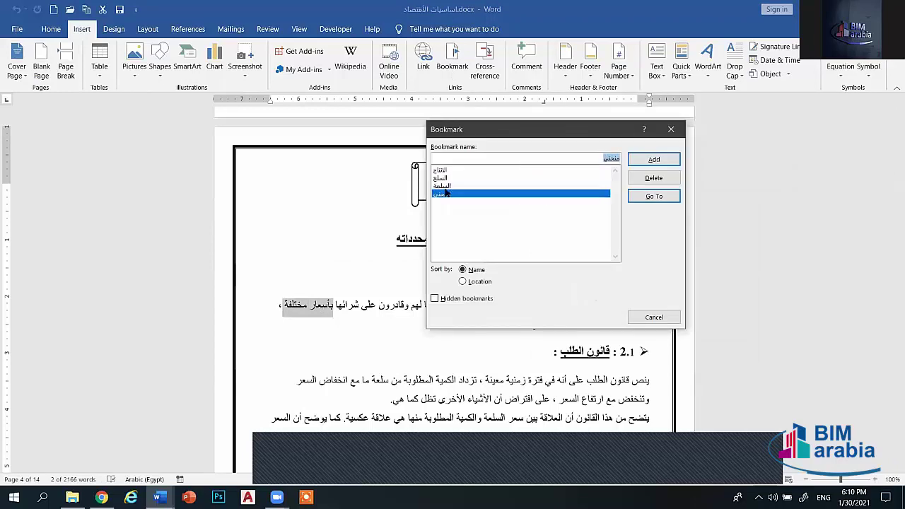
{"action": "left_click", "coordinate": [465, 186]}
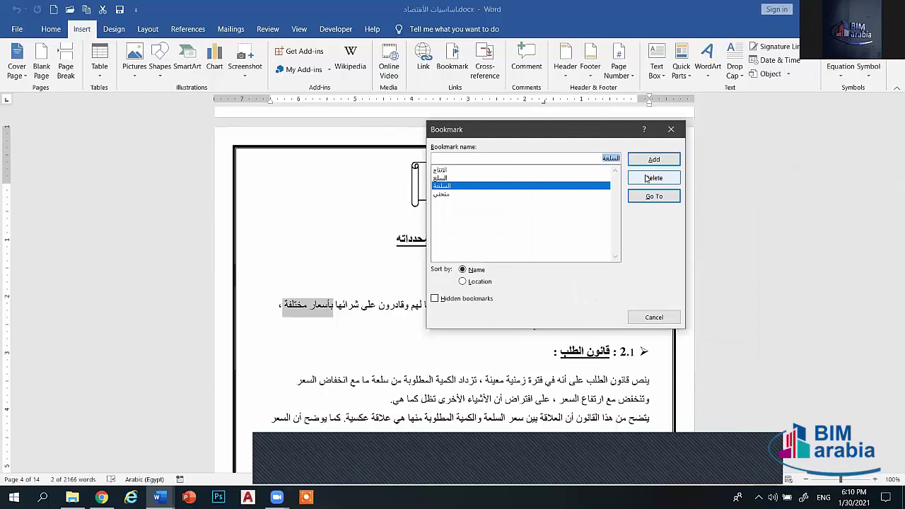
{"action": "left_click", "coordinate": [566, 158]}
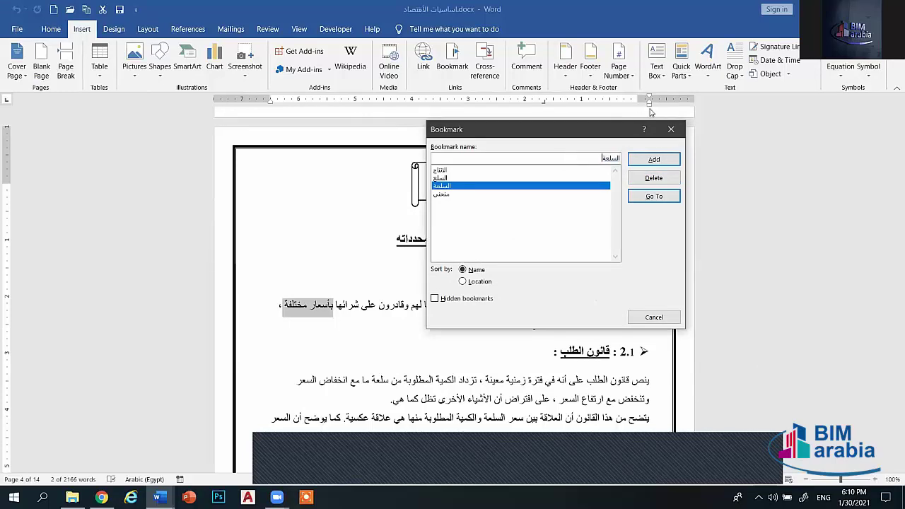
{"action": "key", "text": "BackSpace"}
{"action": "key", "text": "BackSpace"}
{"action": "key", "text": "BackSpace"}
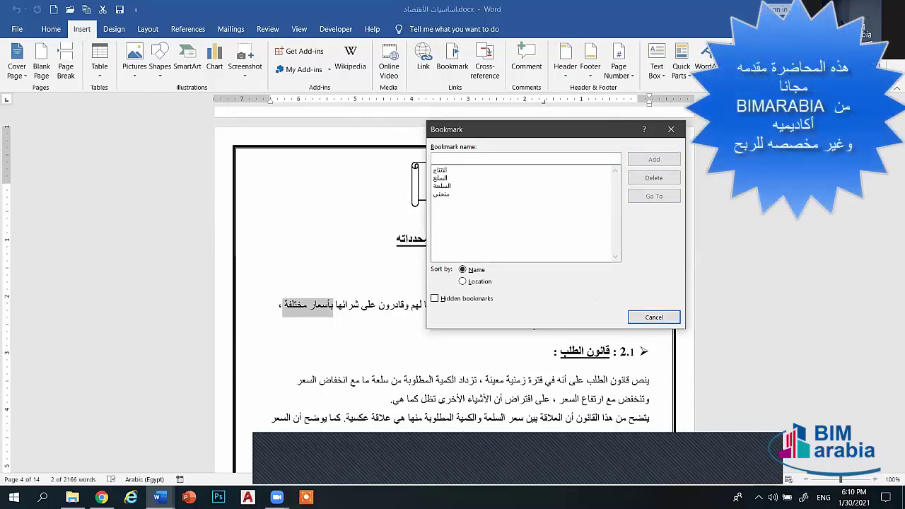
{"action": "type", "text": "HSUH"}
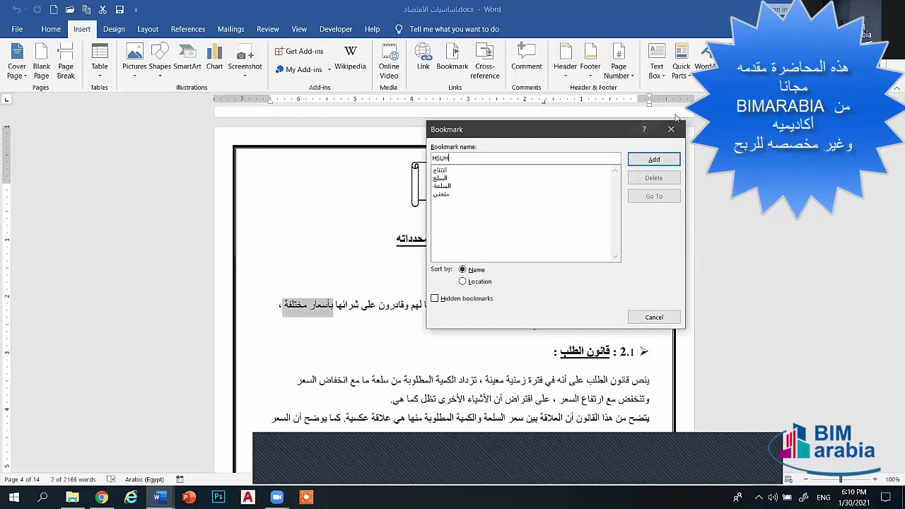
{"action": "key", "text": "BackSpace"}
{"action": "key", "text": "BackSpace"}
{"action": "key", "text": "BackSpace"}
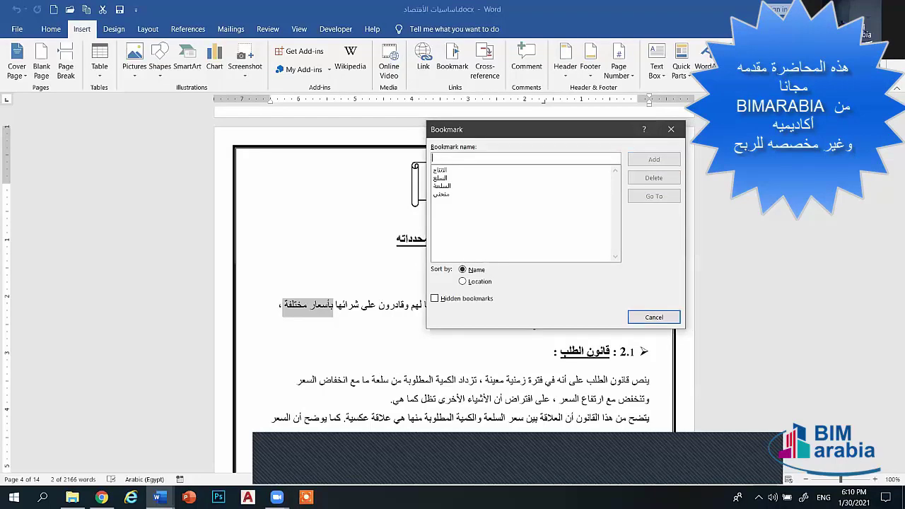
{"action": "key", "text": "alt+shift"}
{"action": "type", "text": "اسعار"}
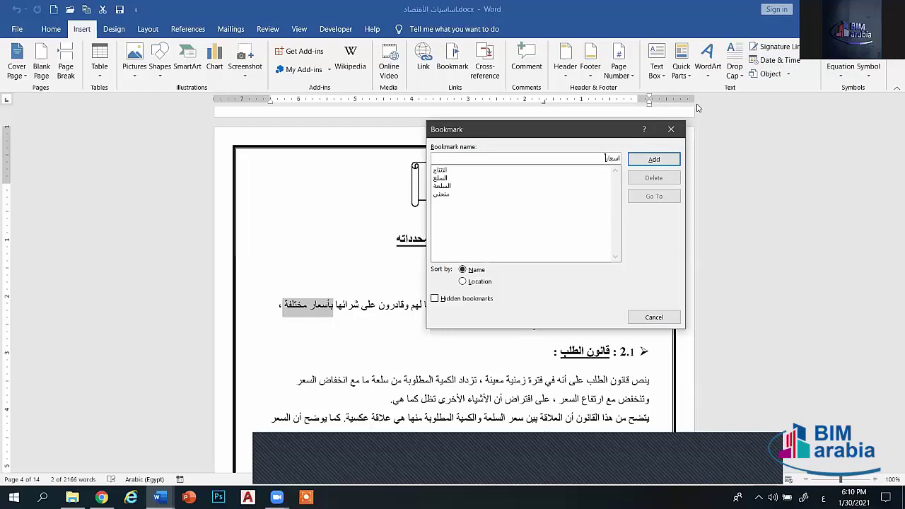
{"action": "left_click", "coordinate": [629, 159]}
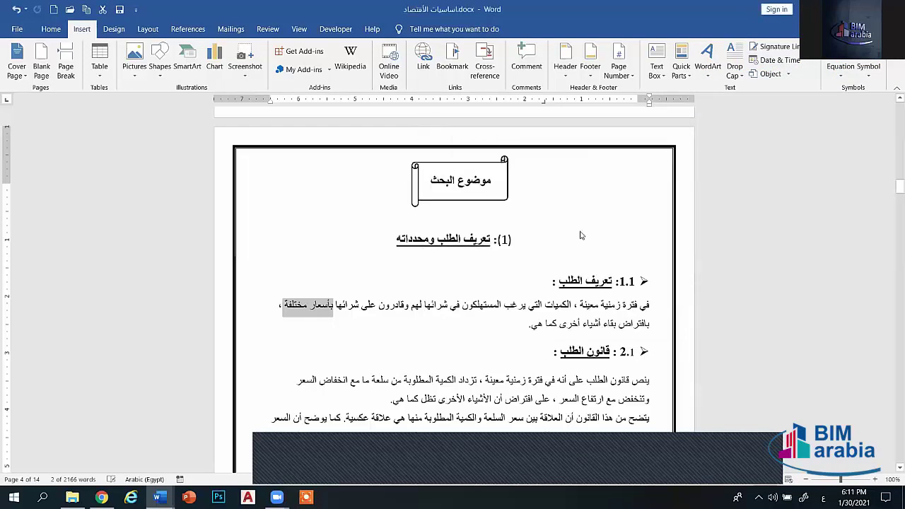
- Jump to the الانتاج bookmark from the Bookmark dialog
{"action": "left_click", "coordinate": [447, 65]}
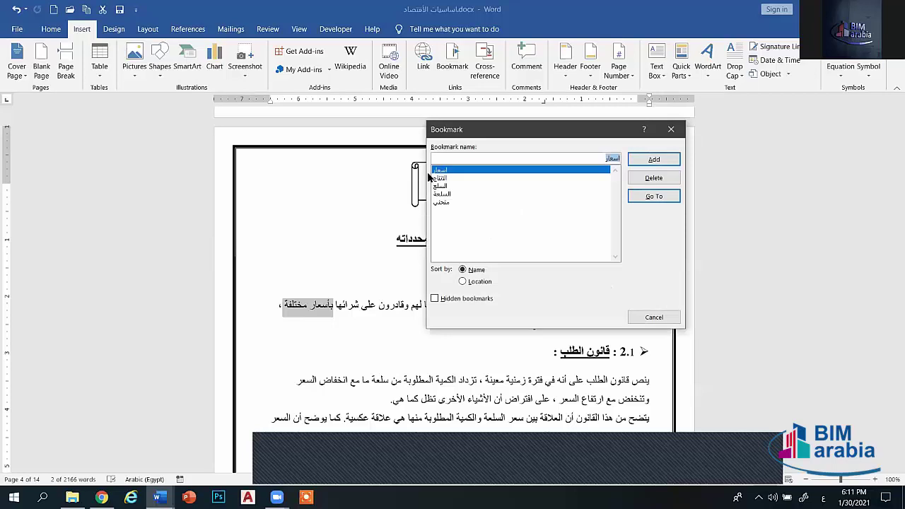
{"action": "left_click", "coordinate": [444, 178]}
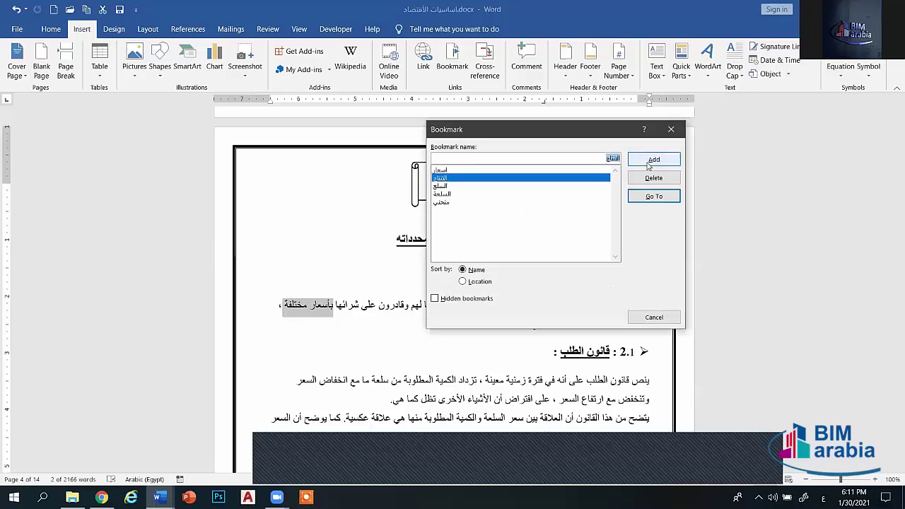
{"action": "left_click", "coordinate": [649, 198]}
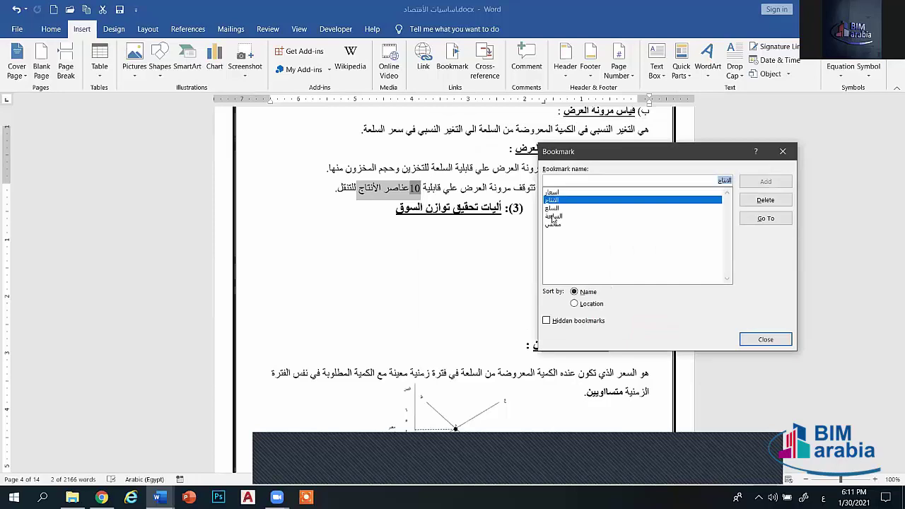
{"action": "left_click", "coordinate": [552, 218]}
{"action": "left_click", "coordinate": [782, 151]}
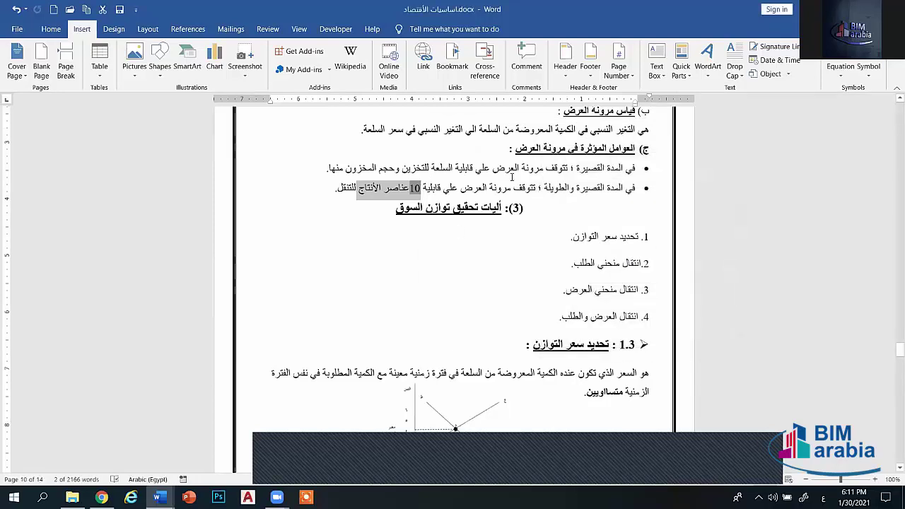
- Go to the demand-curve bookmark, showing منحني الطلب on page 10
{"action": "left_click", "coordinate": [452, 63]}
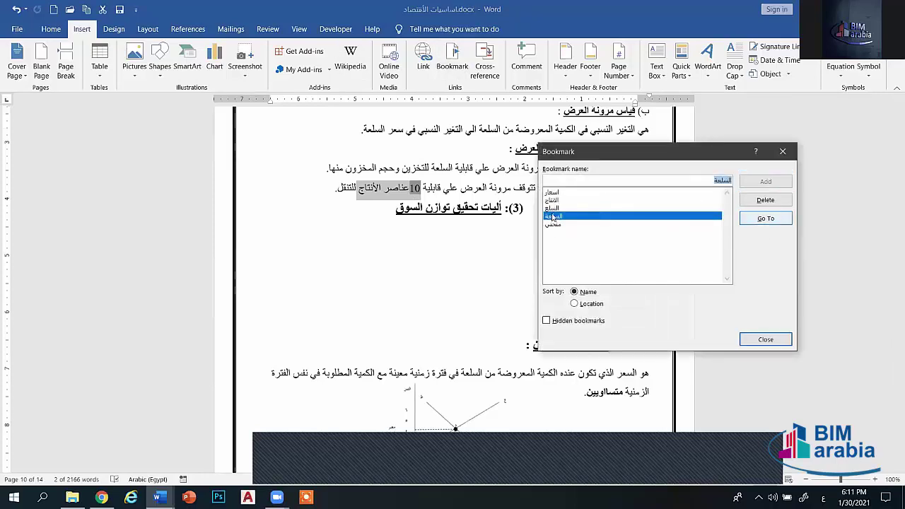
{"action": "left_click", "coordinate": [556, 225]}
{"action": "left_click", "coordinate": [763, 219]}
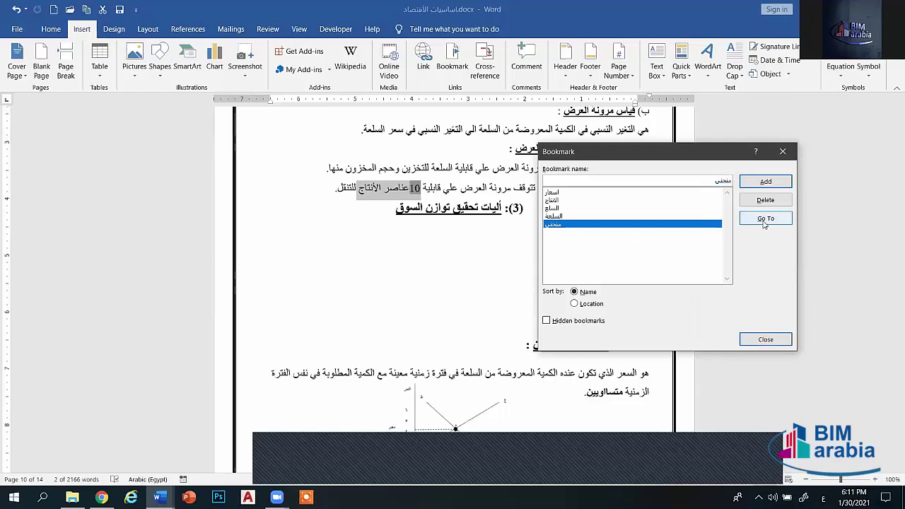
{"action": "mouse_move", "coordinate": [625, 149]}
{"action": "left_mouse_down"}
{"action": "mouse_move", "coordinate": [330, 187]}
{"action": "mouse_move", "coordinate": [441, 159]}
{"action": "left_mouse_up"}
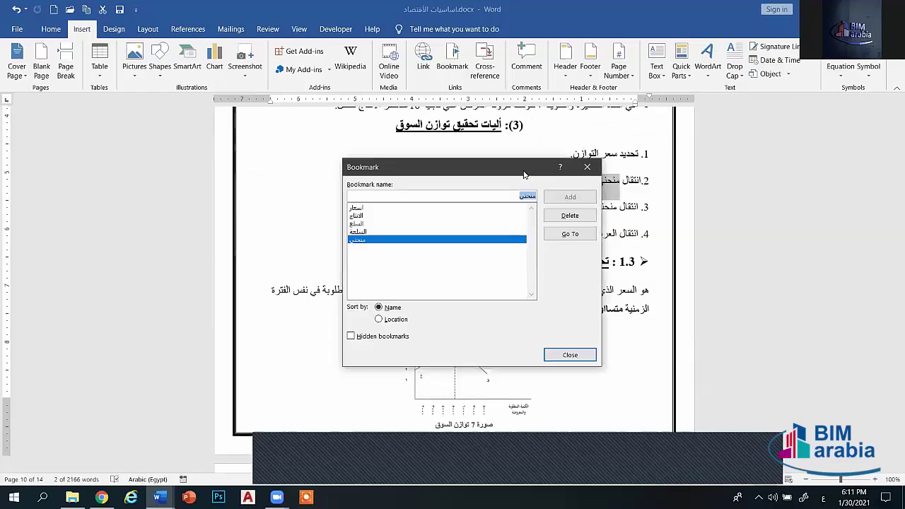
{"action": "left_click", "coordinate": [583, 165]}
{"action": "left_click", "coordinate": [47, 31]}
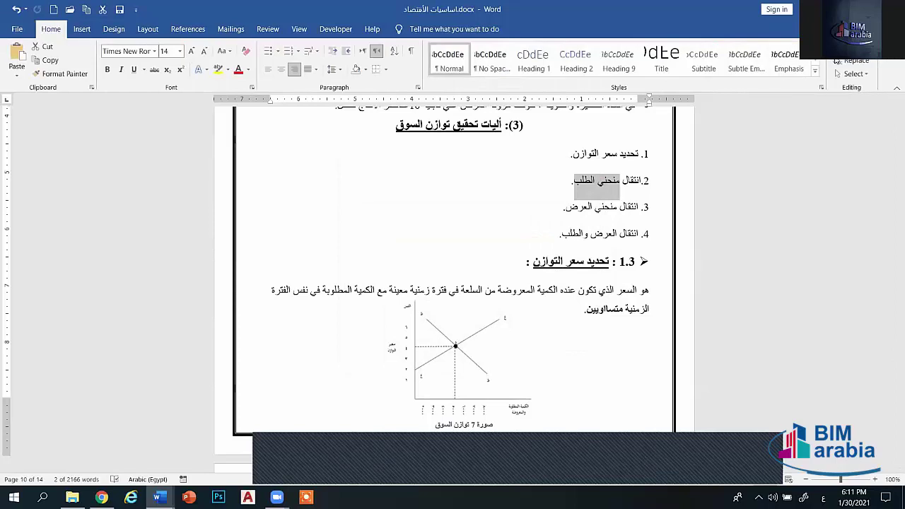
{"action": "left_click", "coordinate": [865, 45]}
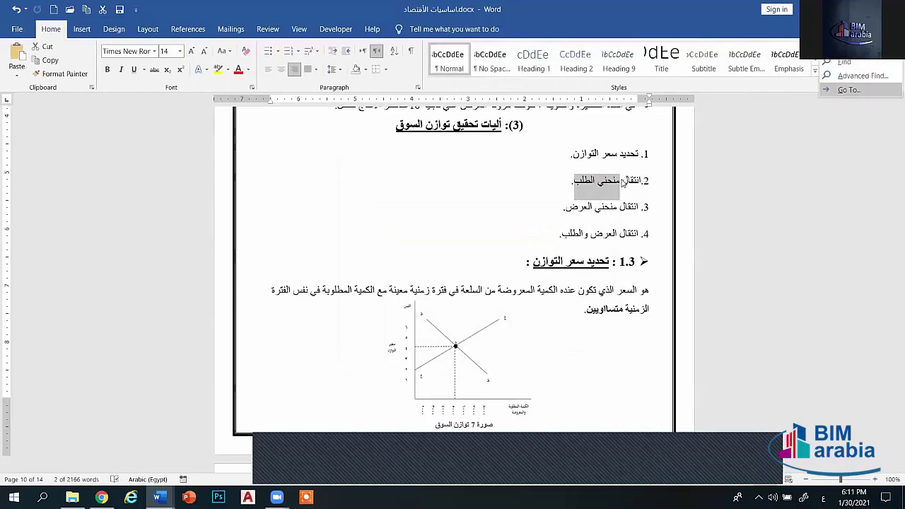
{"action": "left_click", "coordinate": [855, 91]}
{"action": "left_click", "coordinate": [461, 289]}
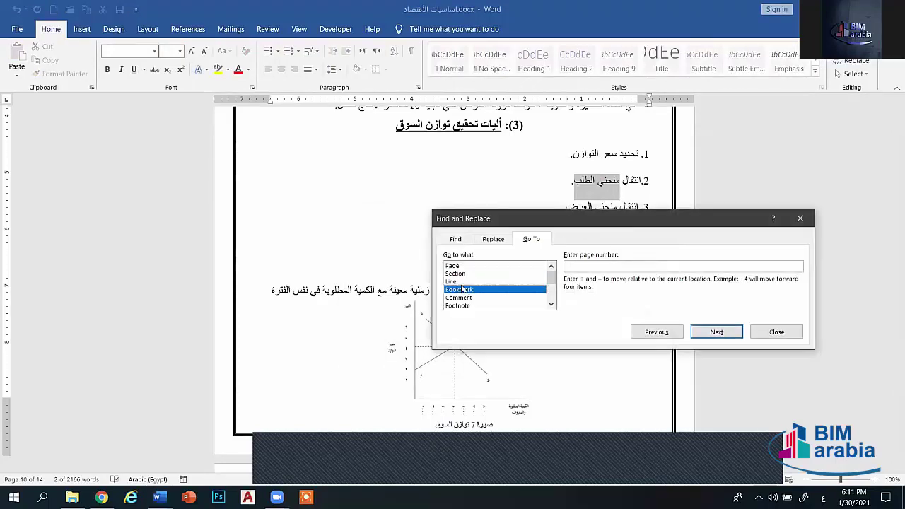
{"action": "left_click", "coordinate": [797, 266]}
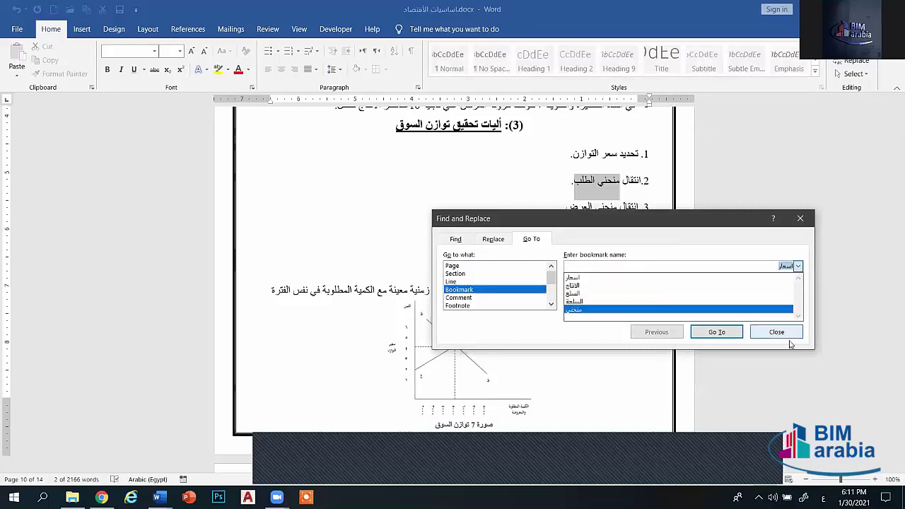
{"action": "key", "text": "Escape"}
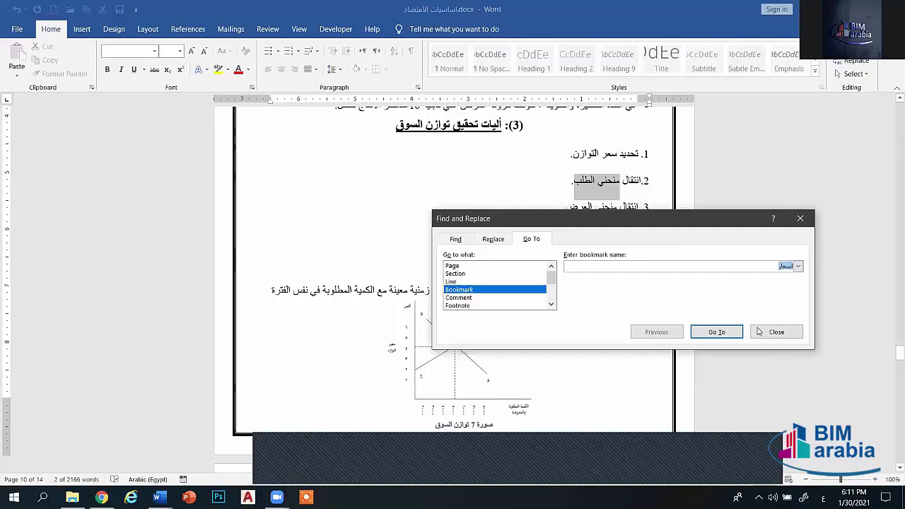
{"action": "left_click", "coordinate": [758, 331]}
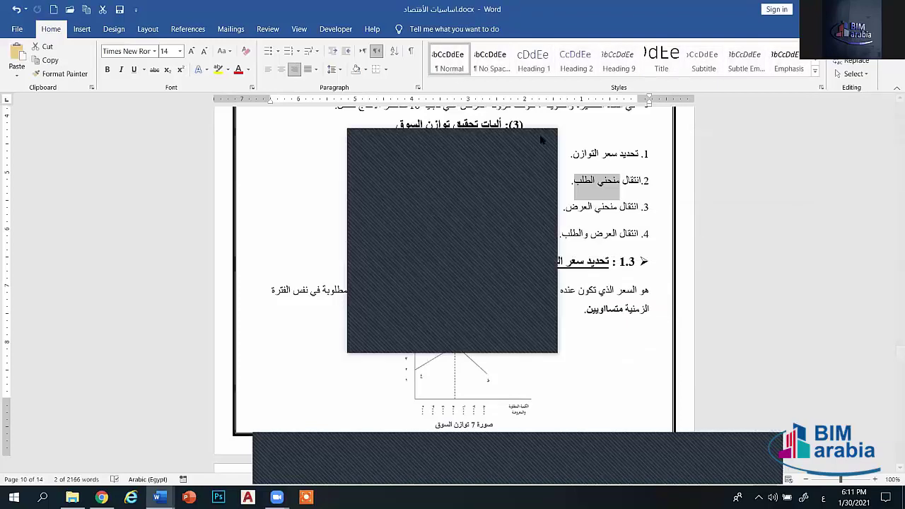
- Place the insertion point in the equilibrium-price paragraph on page 10
{"action": "left_click", "coordinate": [81, 29]}
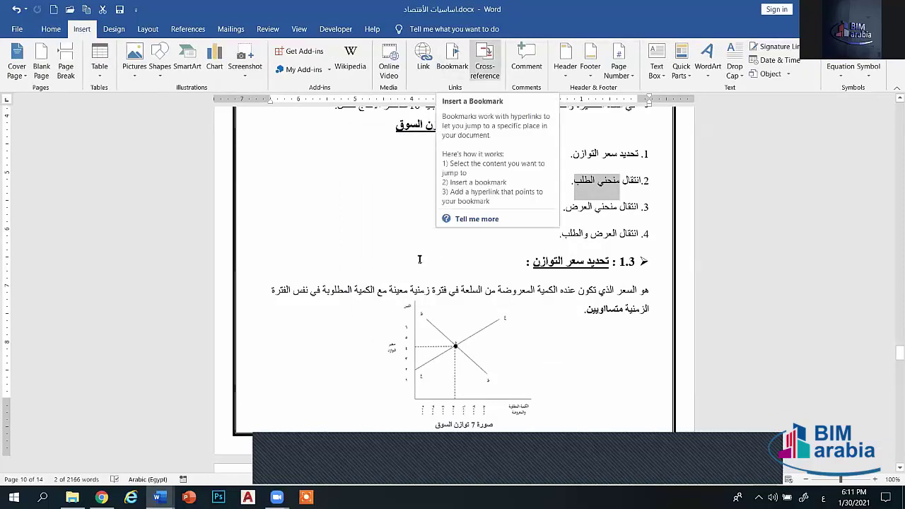
{"action": "left_click_drag", "start_coordinate": [538, 181], "coordinate": [614, 191]}
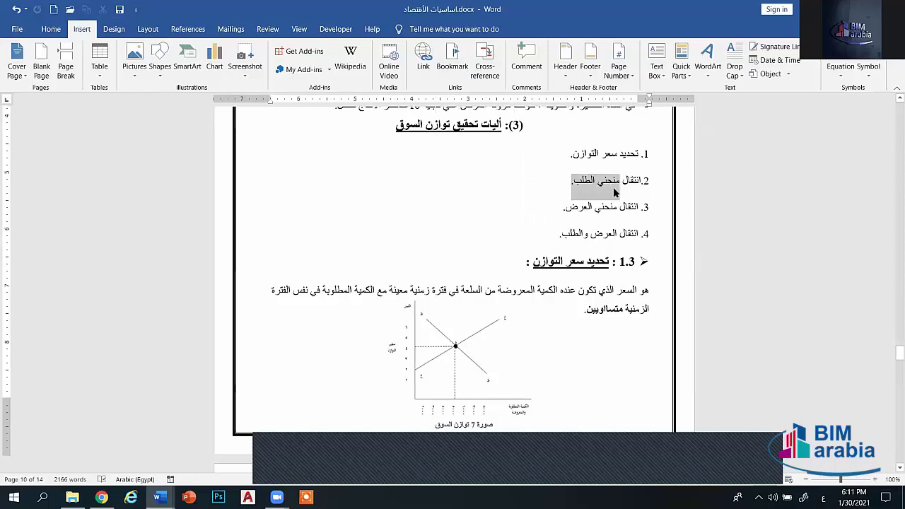
{"action": "key", "text": "Left"}
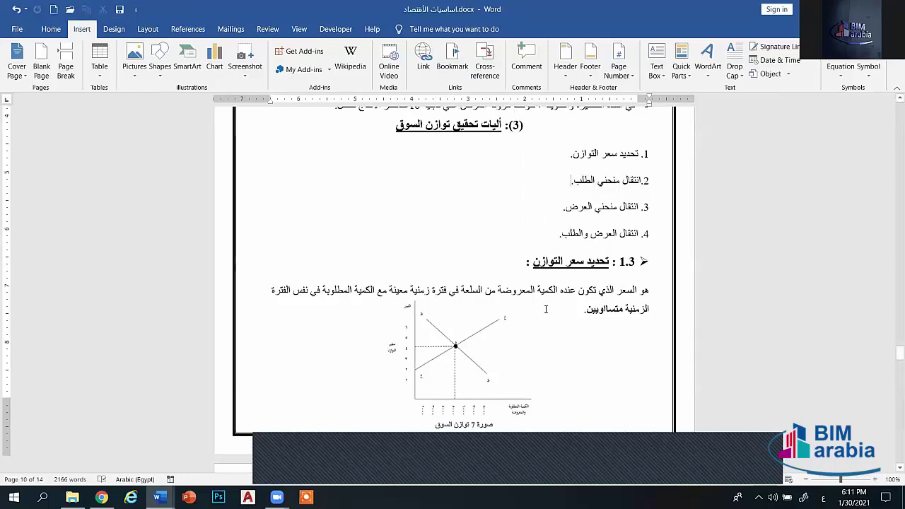
{"action": "left_click", "coordinate": [452, 62]}
{"action": "left_click", "coordinate": [586, 93]}
- Insert a #الانتاج hyperlink targeting the الانتاج bookmark and follow it
{"action": "left_click", "coordinate": [427, 63]}
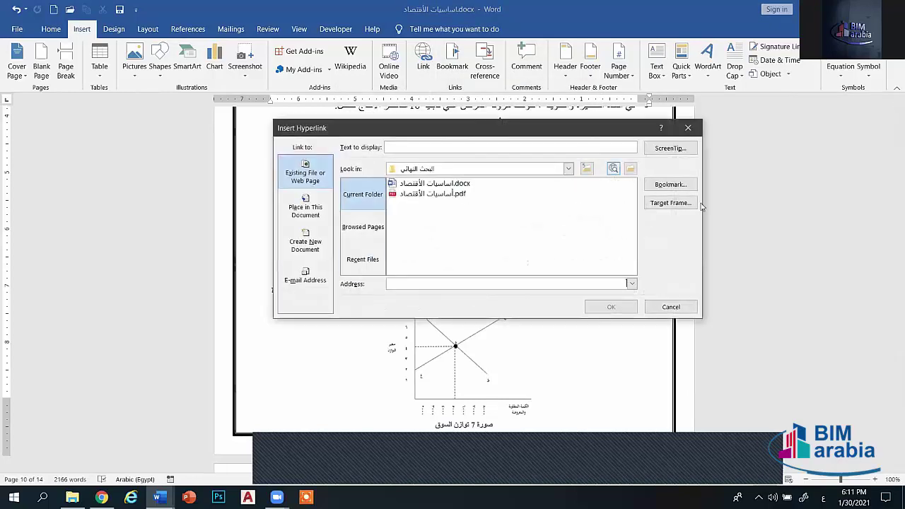
{"action": "left_click", "coordinate": [674, 186]}
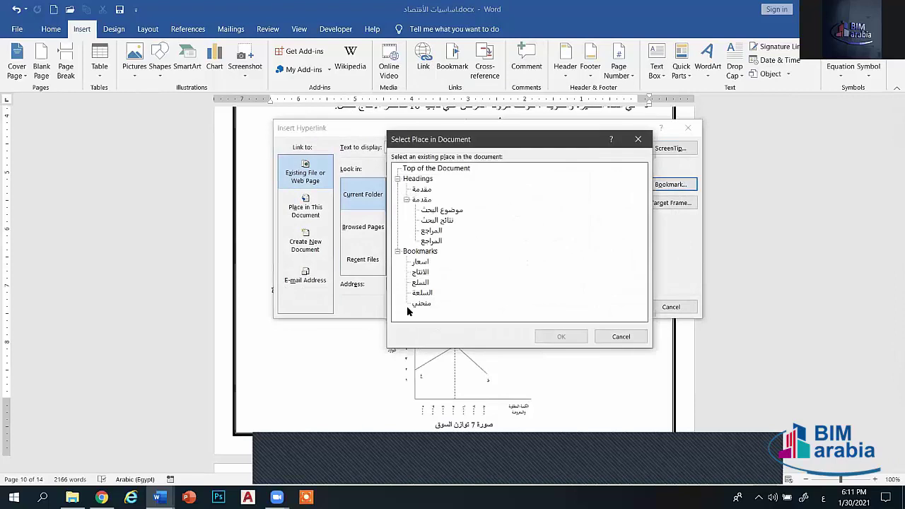
{"action": "left_click", "coordinate": [421, 272]}
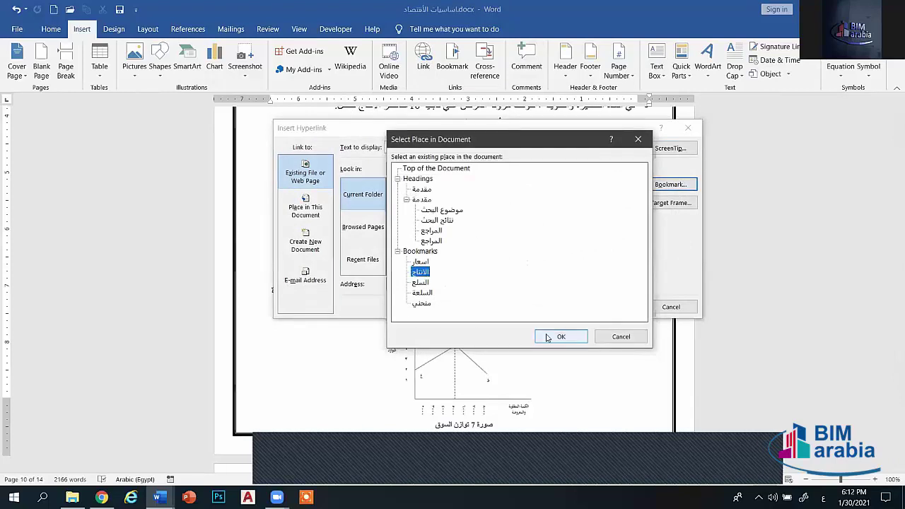
{"action": "left_click", "coordinate": [565, 335]}
{"action": "left_click", "coordinate": [601, 309]}
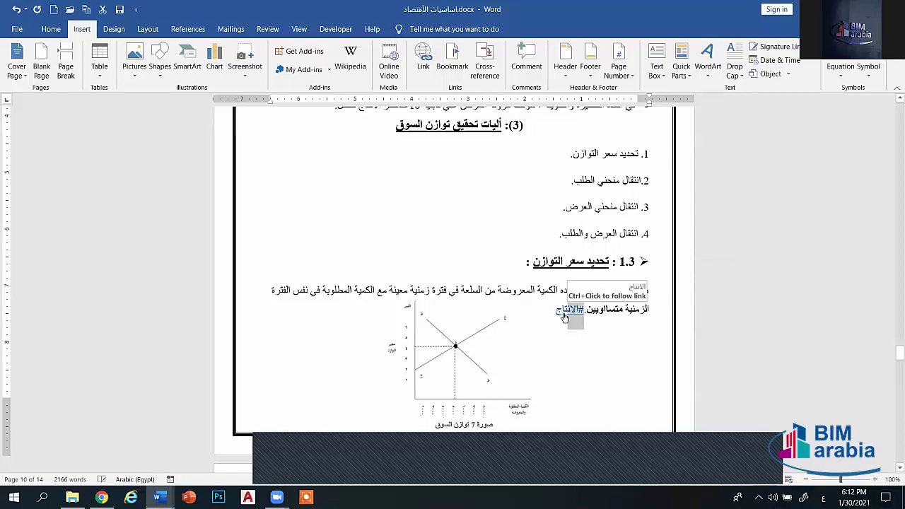
{"action": "left_click", "coordinate": [568, 311], "text": "ctrl"}
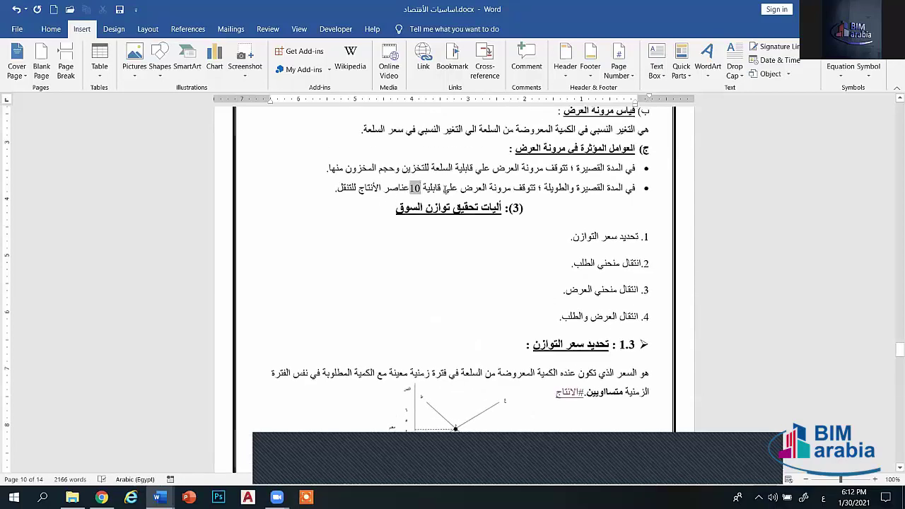
- Start a hyperlink before the 10, targeting the اسعار bookmark
{"action": "left_click", "coordinate": [422, 58]}
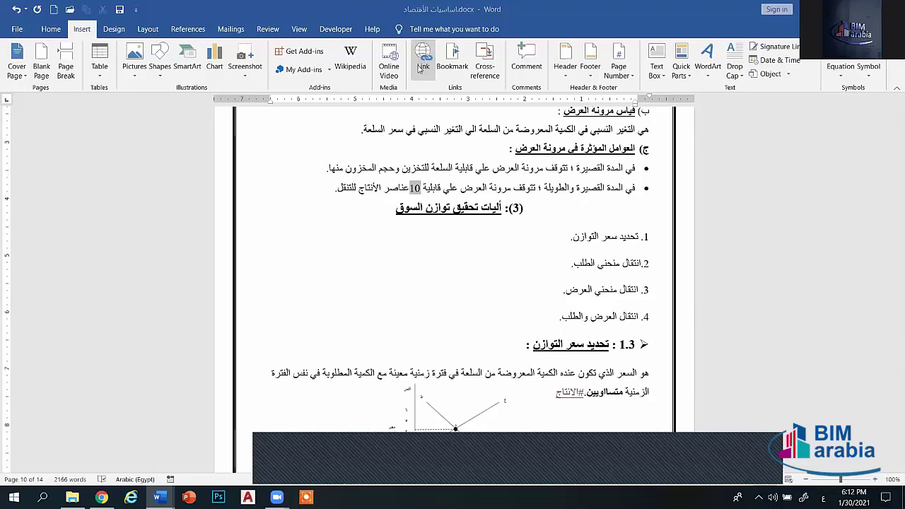
{"action": "left_click", "coordinate": [668, 185]}
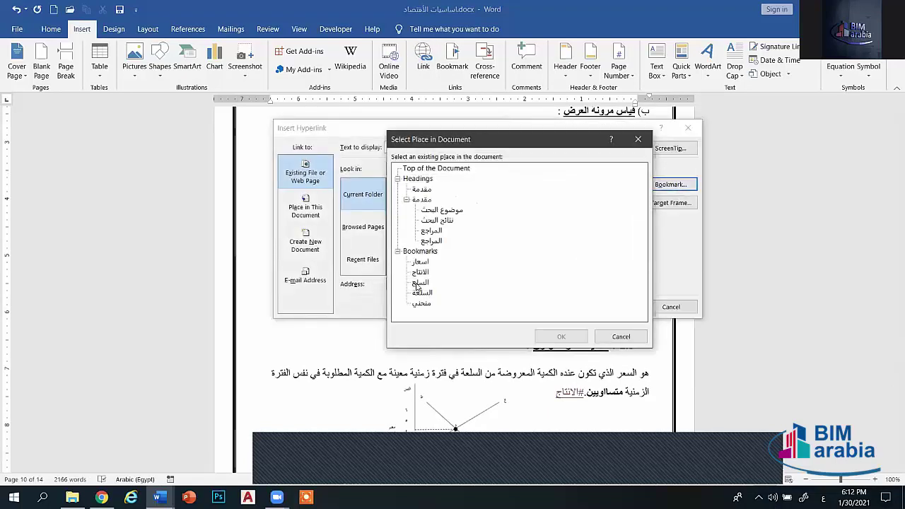
{"action": "left_click", "coordinate": [420, 283]}
{"action": "left_click", "coordinate": [422, 293]}
{"action": "left_click", "coordinate": [421, 302]}
{"action": "left_click", "coordinate": [421, 272]}
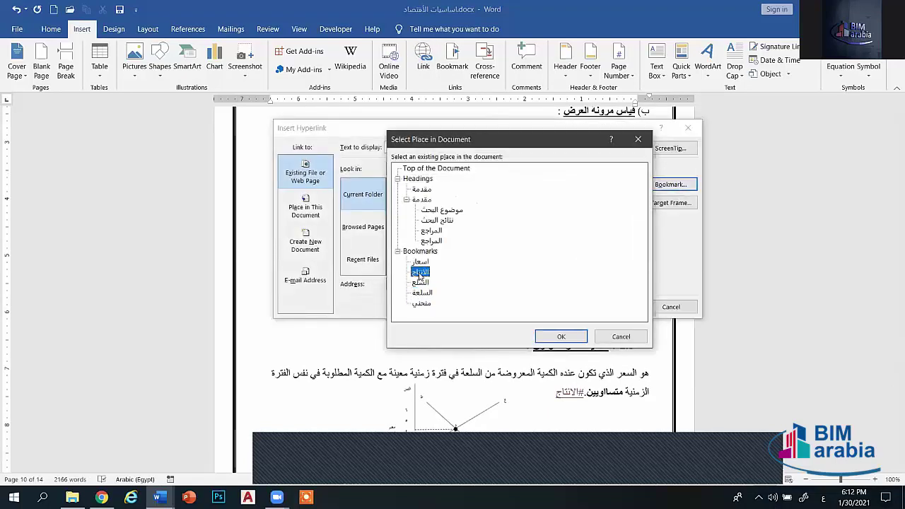
{"action": "left_click", "coordinate": [420, 262]}
- Confirm the #اسعار hyperlink and follow it to بأسعار مختلفة on page 4
{"action": "left_click", "coordinate": [421, 283]}
{"action": "left_click", "coordinate": [421, 293]}
{"action": "left_click", "coordinate": [422, 303]}
{"action": "left_click", "coordinate": [421, 283]}
{"action": "left_click", "coordinate": [420, 272]}
{"action": "left_click", "coordinate": [421, 262]}
{"action": "left_click", "coordinate": [548, 336]}
{"action": "left_click", "coordinate": [608, 309]}
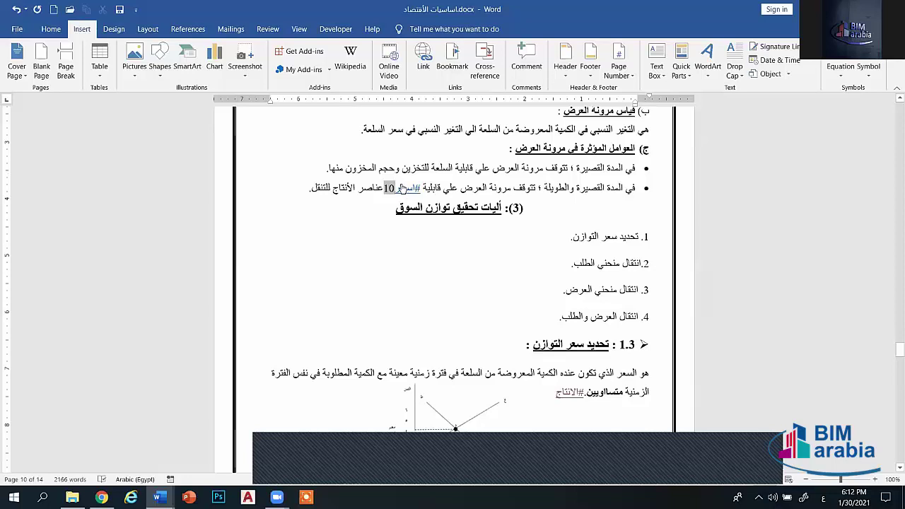
{"action": "left_click", "coordinate": [406, 190]}
{"action": "left_click", "coordinate": [405, 187], "text": "ctrl"}
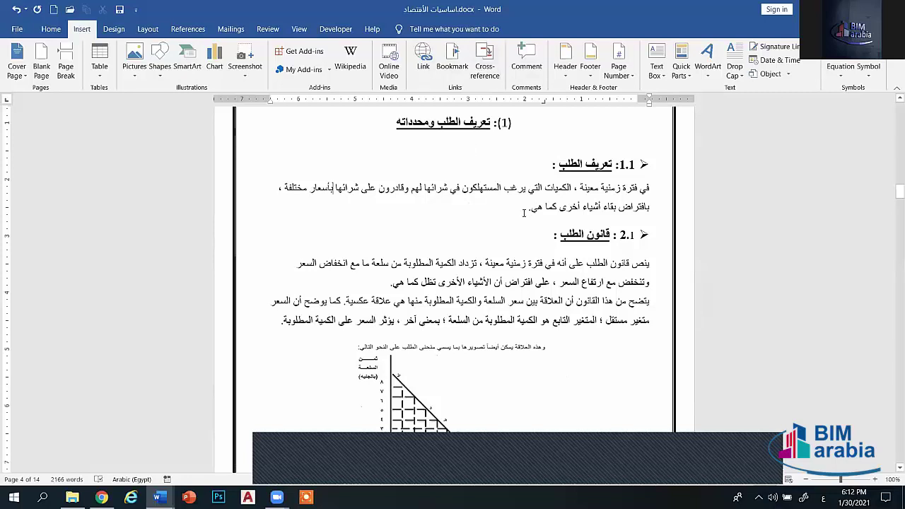
- Set up a cross-reference of type Bookmark that inserts the bookmark text
{"action": "left_click", "coordinate": [484, 64]}
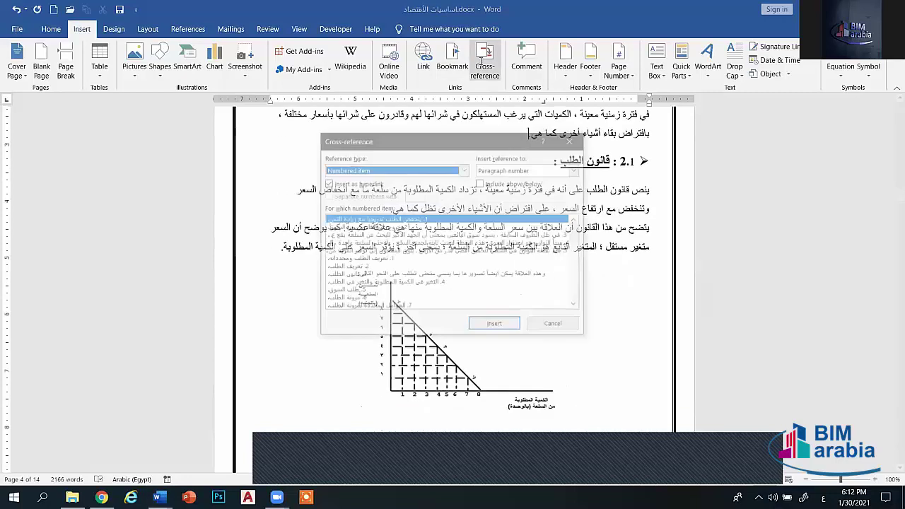
{"action": "left_click", "coordinate": [572, 140]}
{"action": "scroll", "coordinate": [514, 219], "scroll_direction": "up", "scroll_amount": 3}
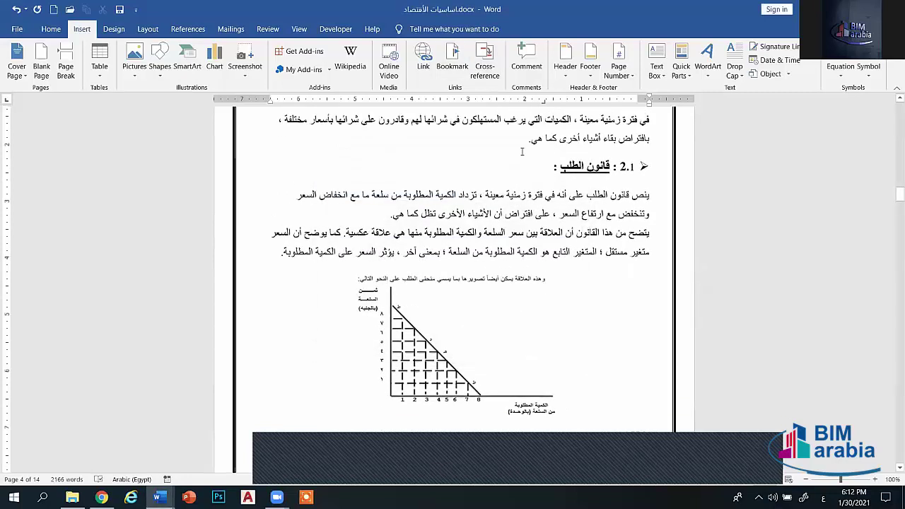
{"action": "left_click", "coordinate": [485, 63]}
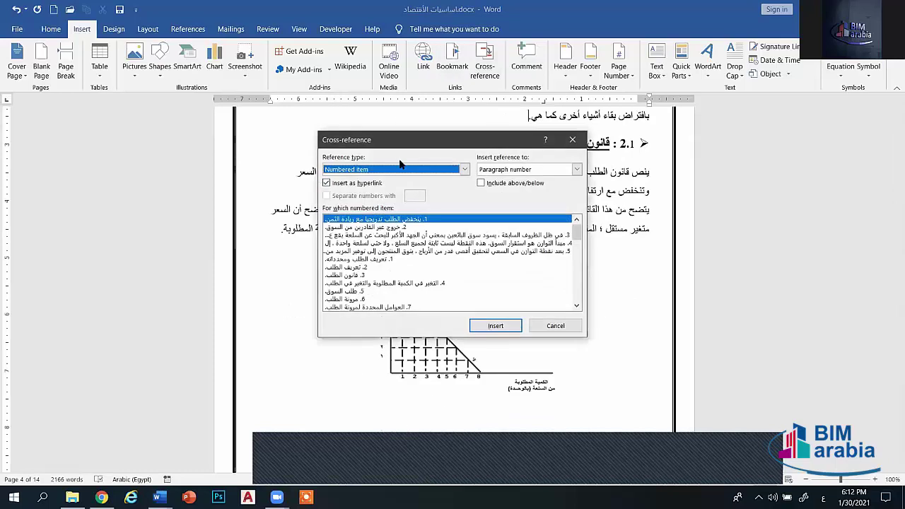
{"action": "left_click", "coordinate": [400, 168]}
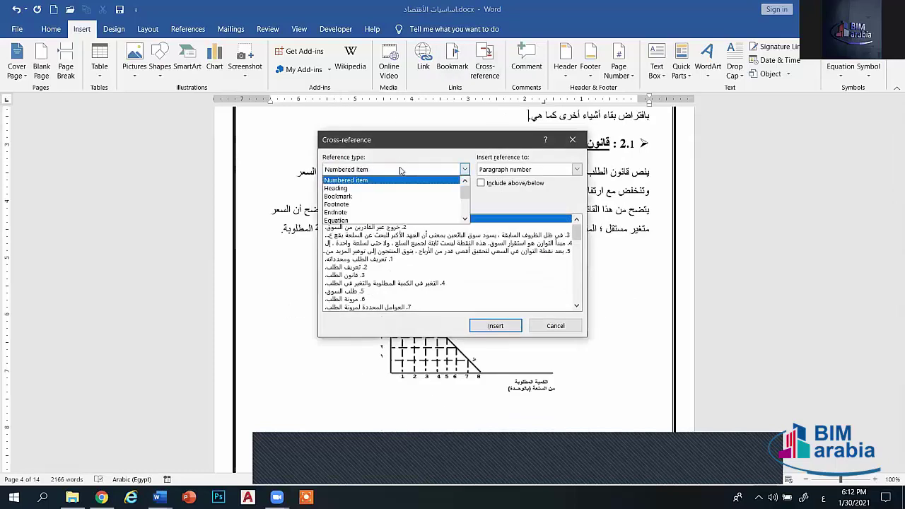
{"action": "left_click", "coordinate": [347, 196]}
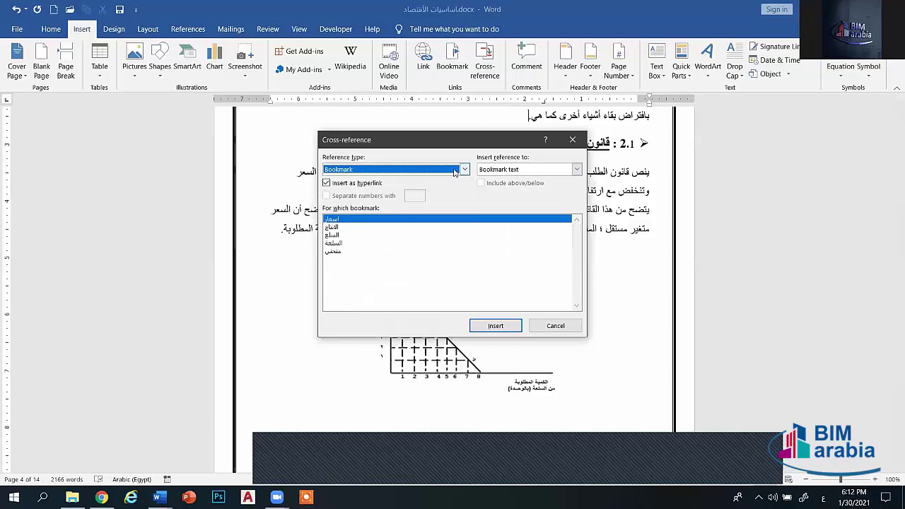
{"action": "left_click", "coordinate": [499, 169]}
{"action": "left_click", "coordinate": [503, 170]}
{"action": "left_click", "coordinate": [494, 171]}
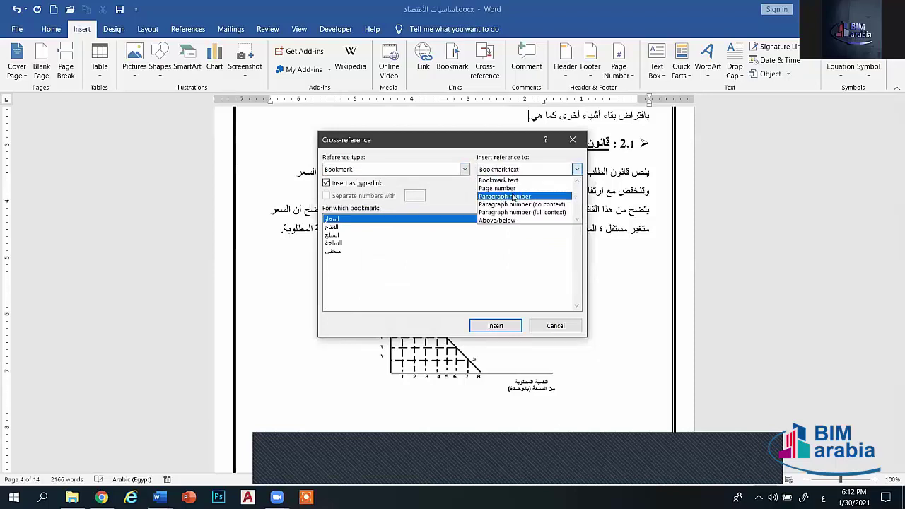
{"action": "left_click", "coordinate": [503, 181]}
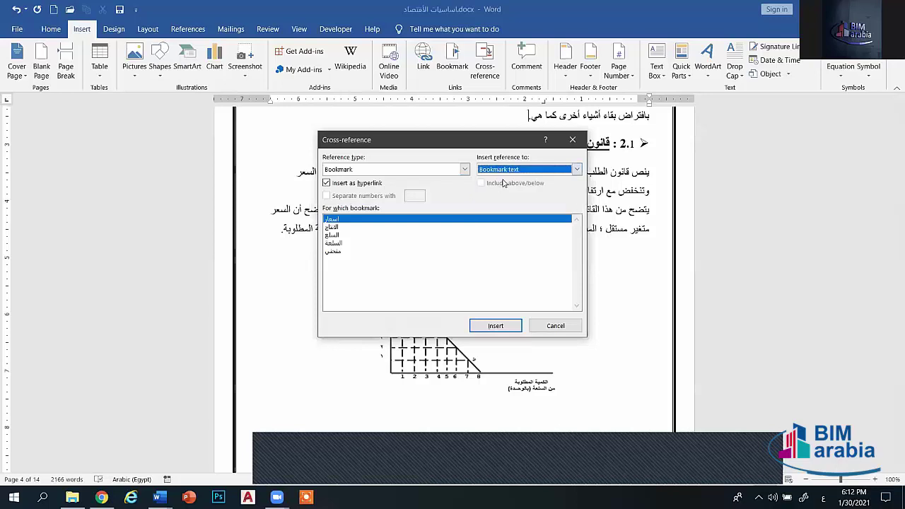
- Insert the منحني bookmark's text, منحني الطلب, after 'كما هي.'
{"action": "left_click", "coordinate": [333, 235]}
{"action": "left_click", "coordinate": [333, 243]}
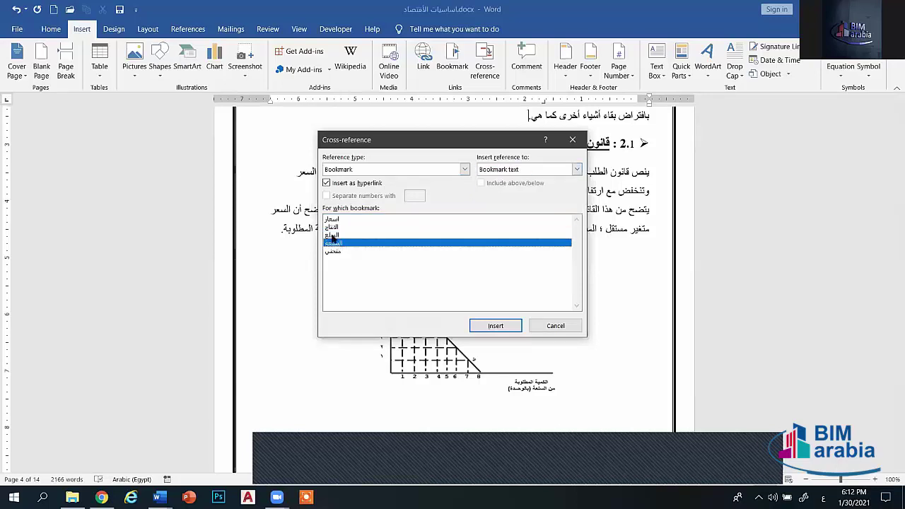
{"action": "left_click", "coordinate": [332, 227]}
{"action": "left_click", "coordinate": [330, 244]}
{"action": "left_click", "coordinate": [334, 252]}
{"action": "left_click", "coordinate": [496, 325]}
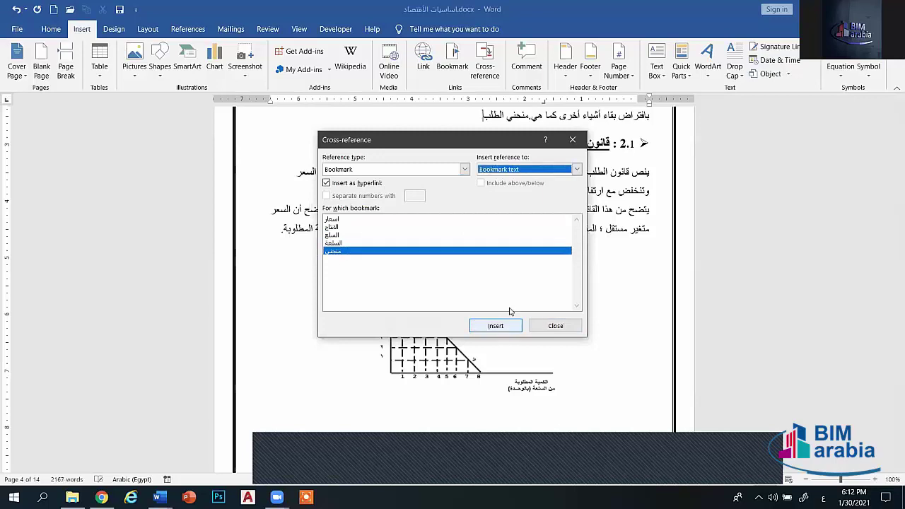
{"action": "left_click", "coordinate": [572, 139]}
{"action": "scroll", "coordinate": [501, 206], "scroll_direction": "up", "scroll_amount": 2}
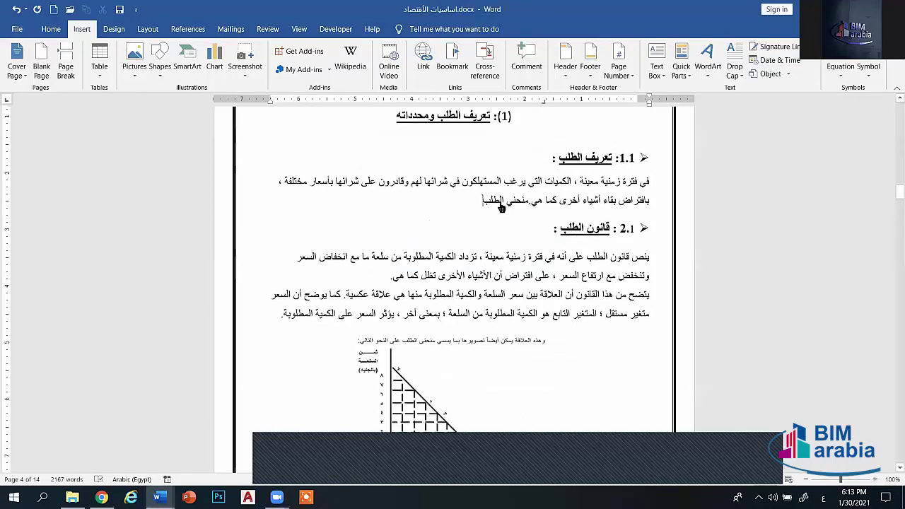
- Insert a bookmark page-number cross-reference, 4, into the second market-equilibrium list item
{"action": "left_click", "coordinate": [502, 206], "text": "ctrl"}
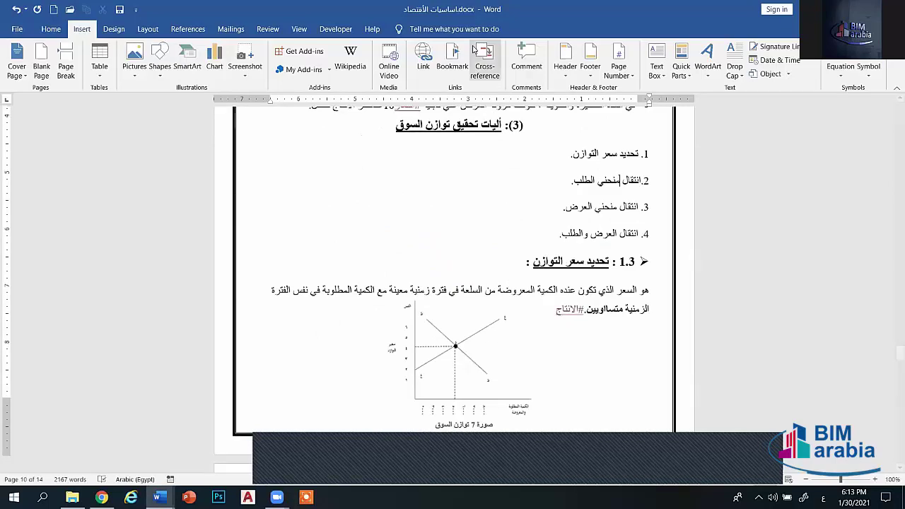
{"action": "left_click", "coordinate": [483, 62]}
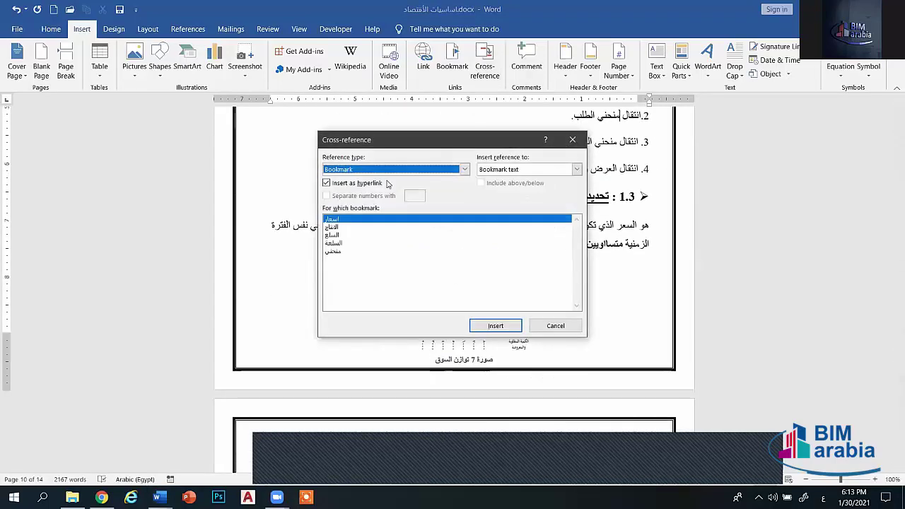
{"action": "left_click", "coordinate": [523, 170]}
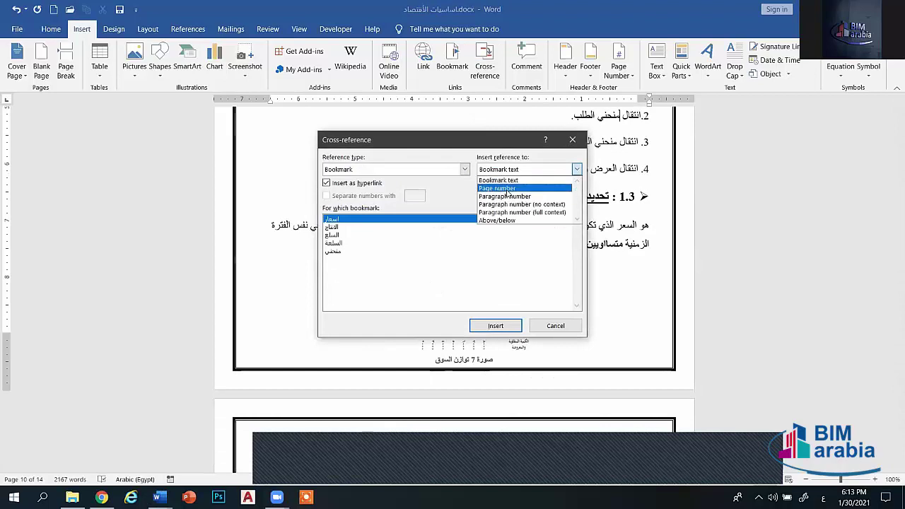
{"action": "left_click", "coordinate": [503, 188]}
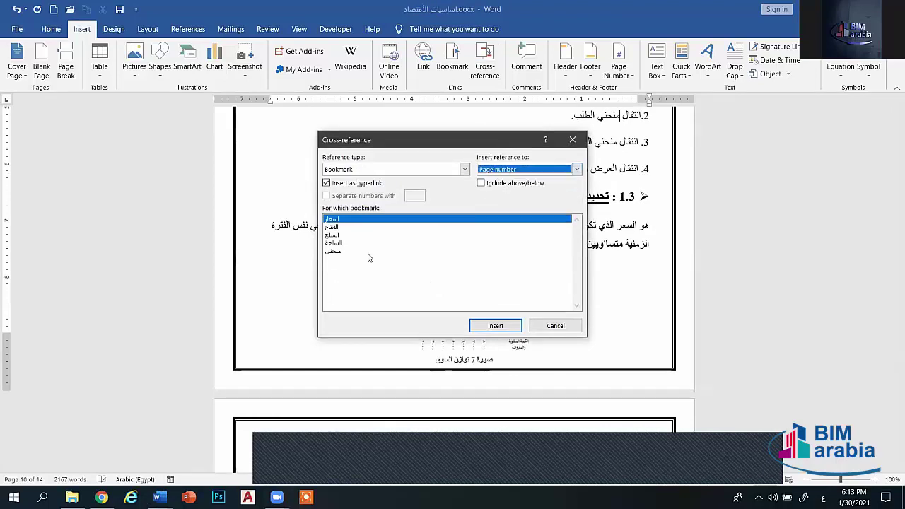
{"action": "left_click", "coordinate": [495, 325]}
{"action": "left_click", "coordinate": [574, 140]}
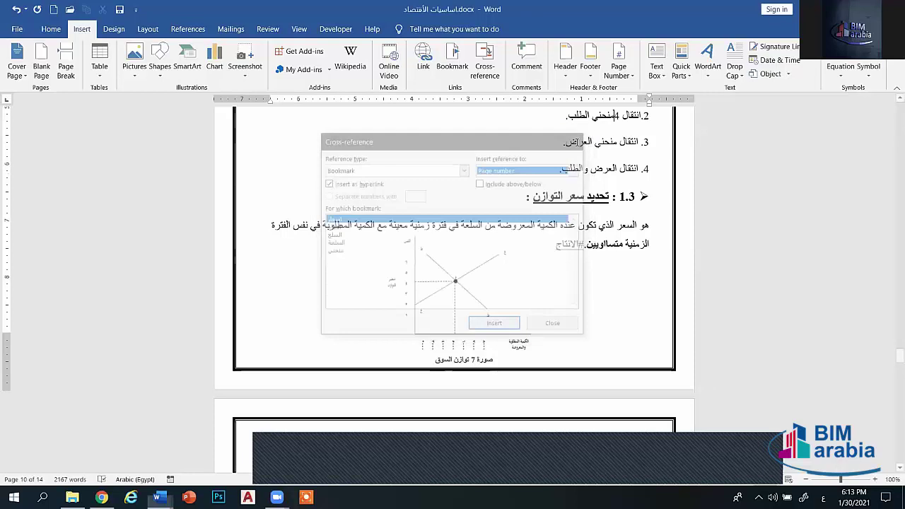
- Check the new reference in the second list item, then scroll down to section 2.3
{"action": "scroll", "coordinate": [615, 231], "scroll_direction": "up", "scroll_amount": 3}
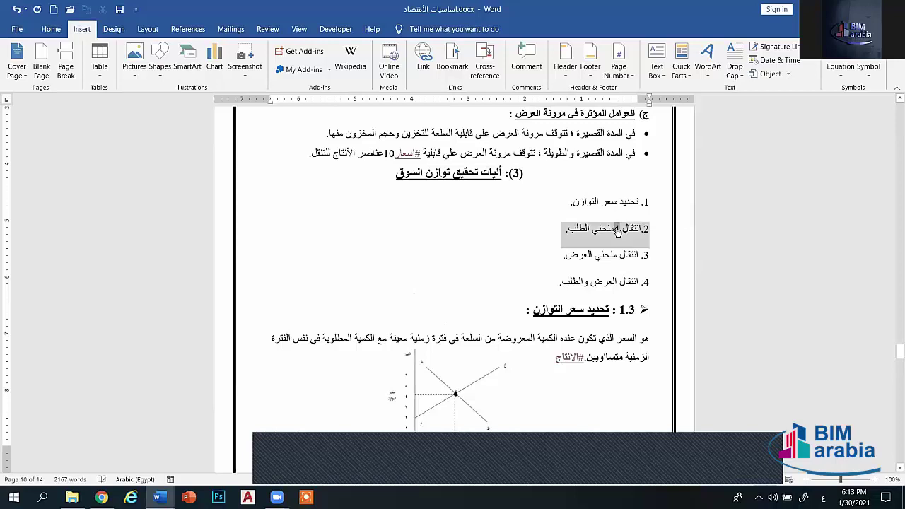
{"action": "left_click_drag", "start_coordinate": [617, 232], "coordinate": [566, 231]}
{"action": "left_click", "coordinate": [501, 247]}
{"action": "scroll", "coordinate": [500, 246], "scroll_direction": "down", "scroll_amount": 1}
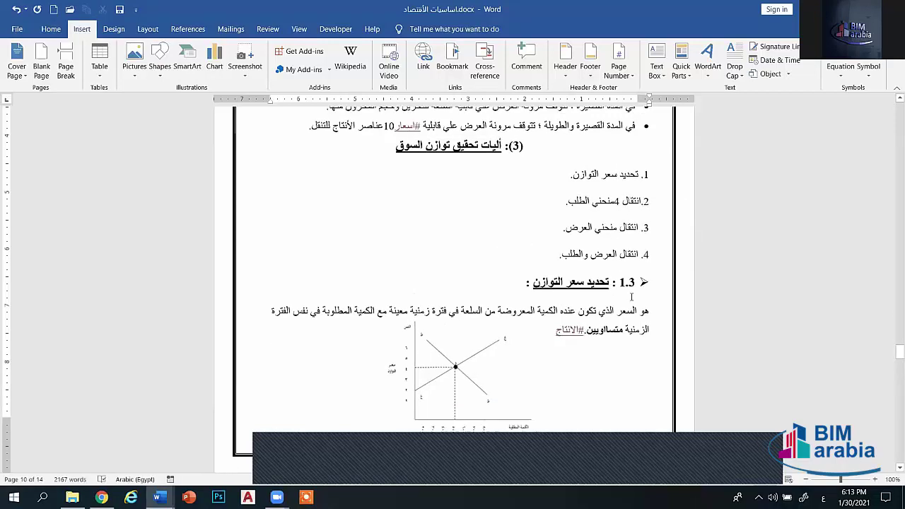
{"action": "scroll", "coordinate": [500, 246], "scroll_direction": "down", "scroll_amount": 2}
{"action": "scroll", "coordinate": [462, 304], "scroll_direction": "down", "scroll_amount": 2}
{"action": "scroll", "coordinate": [656, 258], "scroll_direction": "down", "scroll_amount": 1}
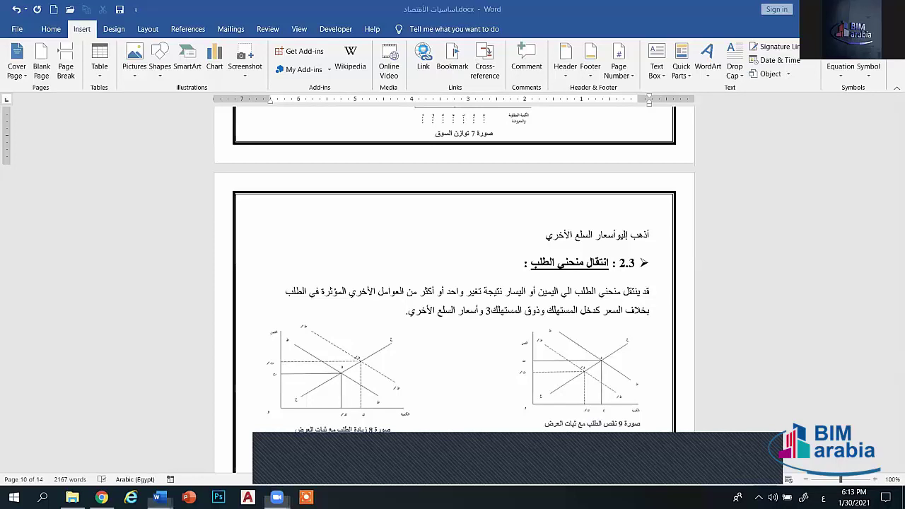
{"action": "left_click", "coordinate": [425, 55]}
{"action": "left_click", "coordinate": [685, 130]}
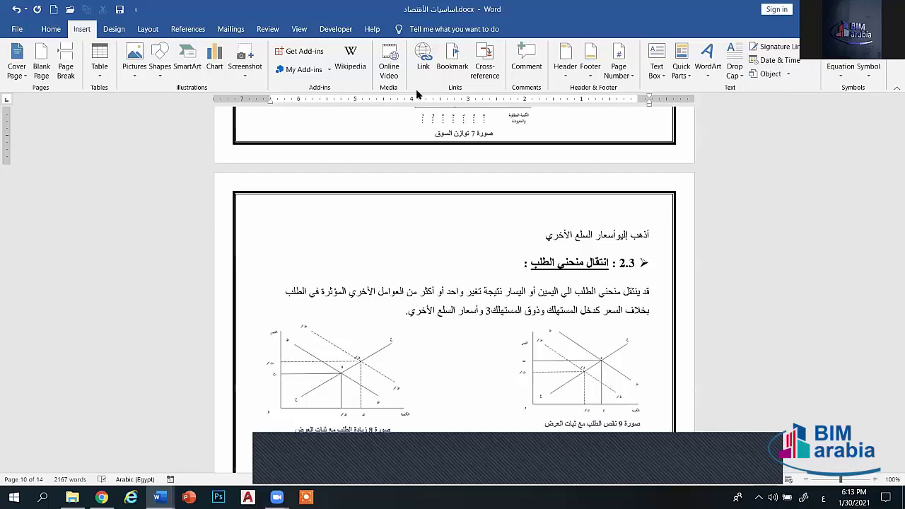
{"action": "scroll", "coordinate": [512, 167], "scroll_direction": "up", "scroll_amount": 6}
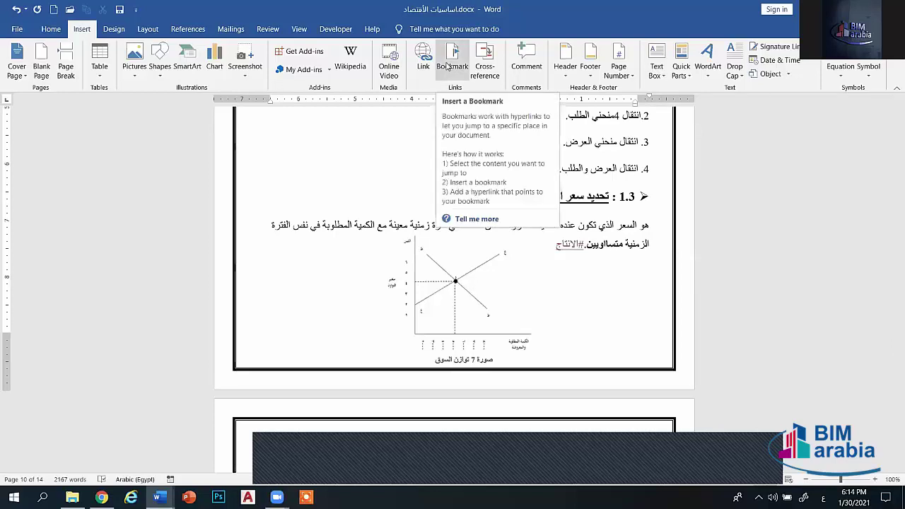
- Set the cross-reference type to Bookmark with bookmark text as the content
{"action": "left_click", "coordinate": [493, 68]}
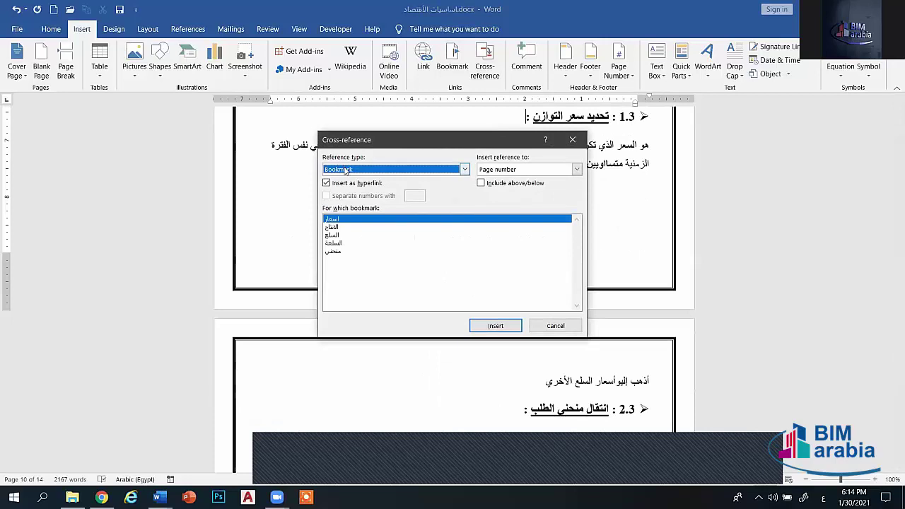
{"action": "left_click", "coordinate": [346, 169]}
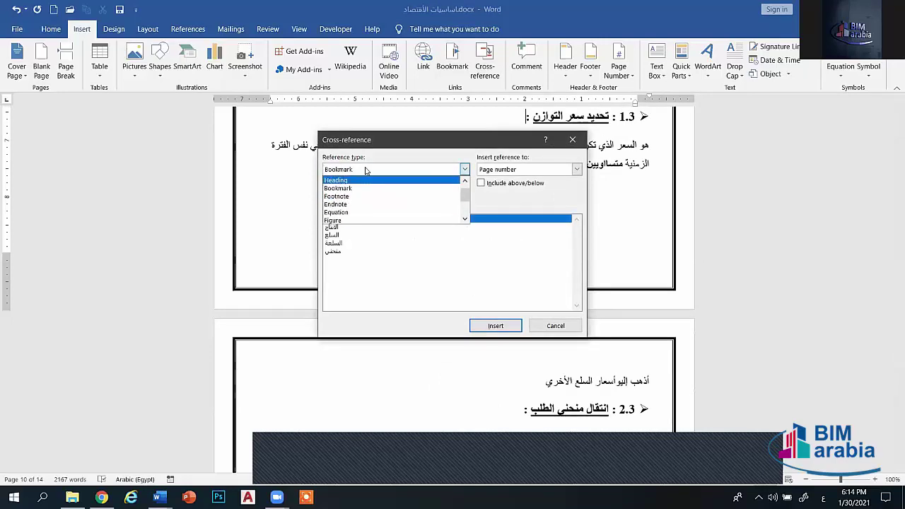
{"action": "left_click", "coordinate": [355, 180]}
{"action": "left_click", "coordinate": [360, 169]}
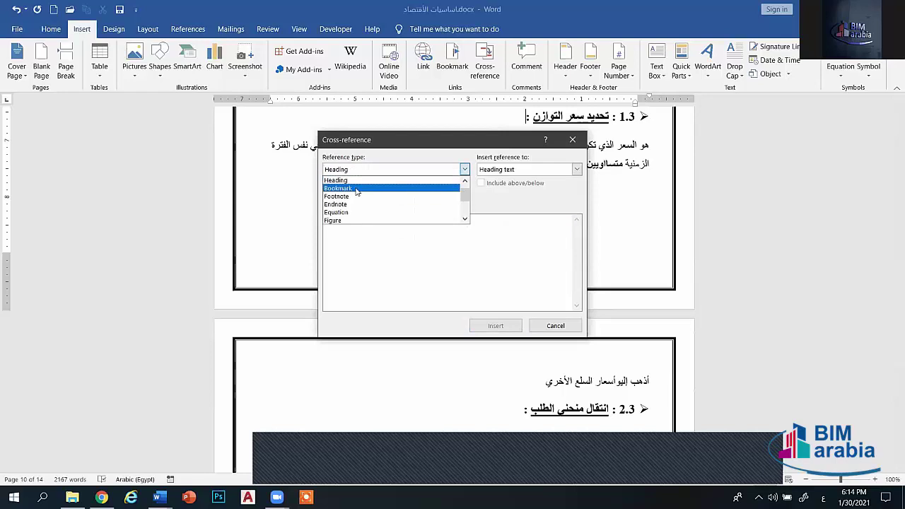
{"action": "left_click", "coordinate": [357, 188]}
{"action": "left_click", "coordinate": [508, 170]}
{"action": "left_click", "coordinate": [507, 178]}
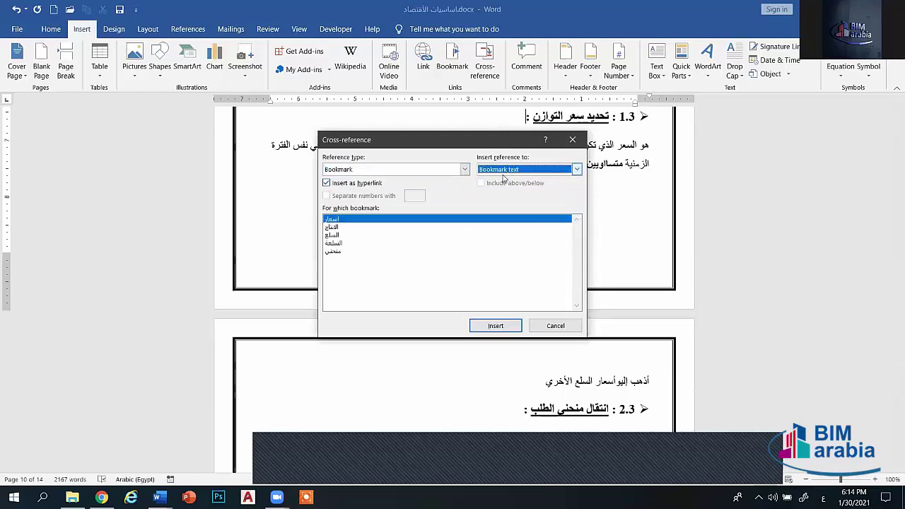
- Try the منحني bookmark's page number, cancel without inserting, and scroll to section 2.3
{"action": "left_click", "coordinate": [345, 227]}
{"action": "left_click", "coordinate": [341, 251]}
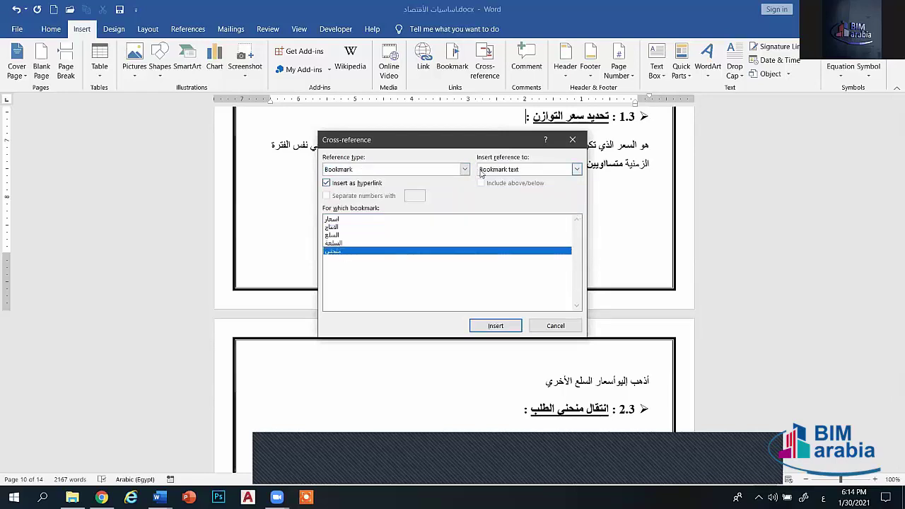
{"action": "left_click", "coordinate": [577, 170]}
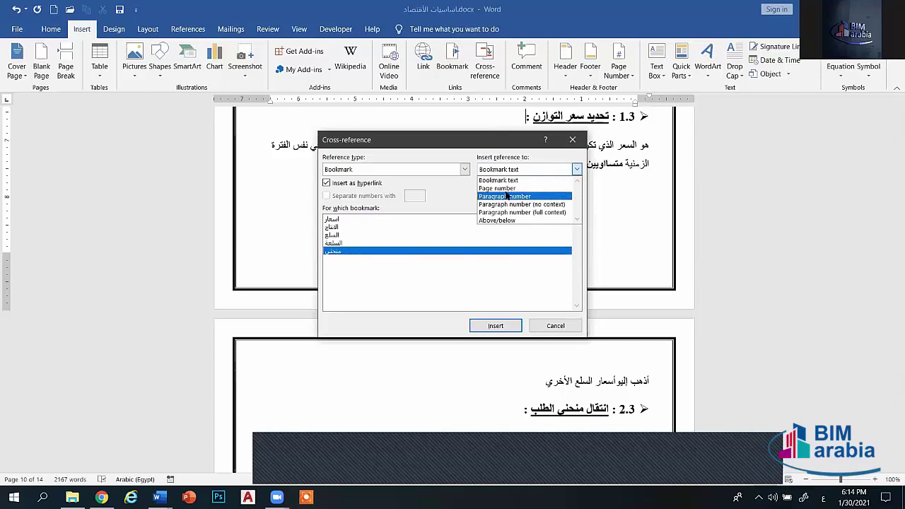
{"action": "left_click", "coordinate": [504, 188]}
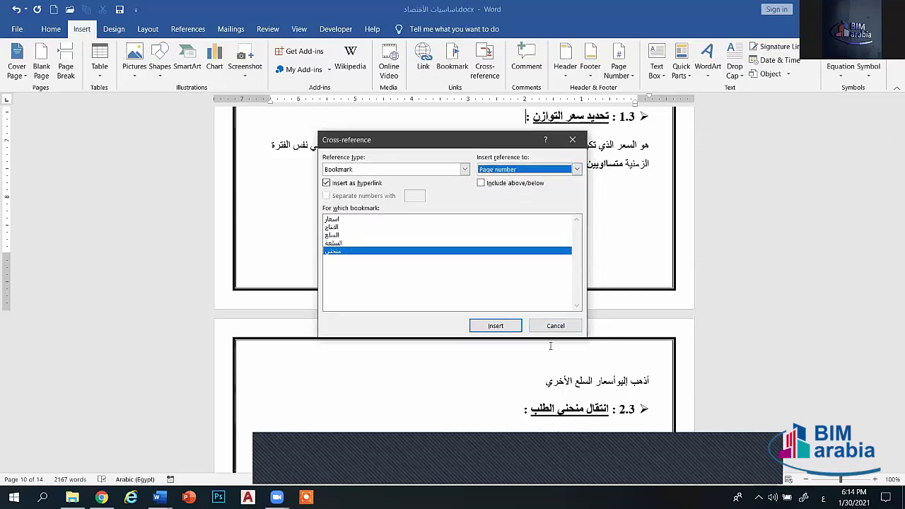
{"action": "left_click", "coordinate": [555, 324]}
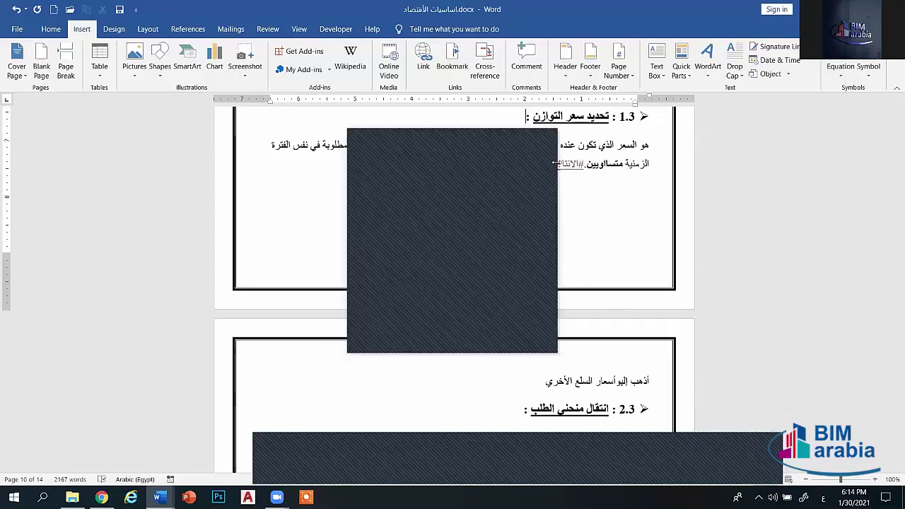
{"action": "scroll", "coordinate": [547, 156], "scroll_direction": "down", "scroll_amount": 3}
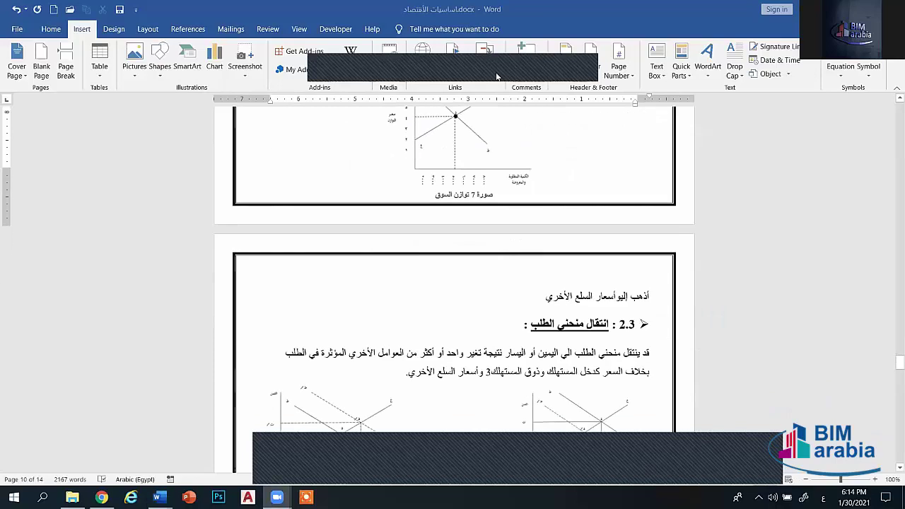
{"action": "scroll", "coordinate": [556, 178], "scroll_direction": "down", "scroll_amount": 1}
{"action": "scroll", "coordinate": [557, 178], "scroll_direction": "down", "scroll_amount": 2}
{"action": "scroll", "coordinate": [556, 178], "scroll_direction": "down", "scroll_amount": 1}
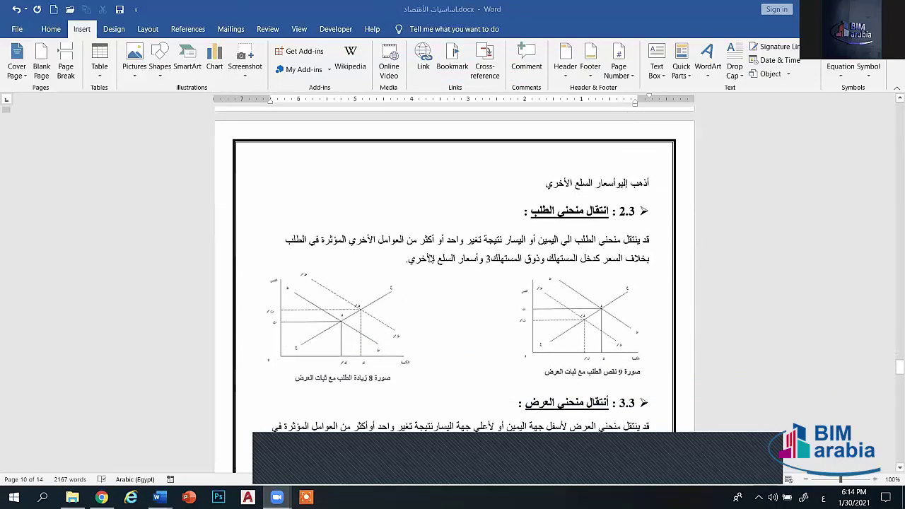
- Link the end of the 2.3 demand-shift paragraph to Desktop file Techanical Reports.docx
{"action": "left_click", "coordinate": [407, 260]}
{"action": "left_click", "coordinate": [424, 58]}
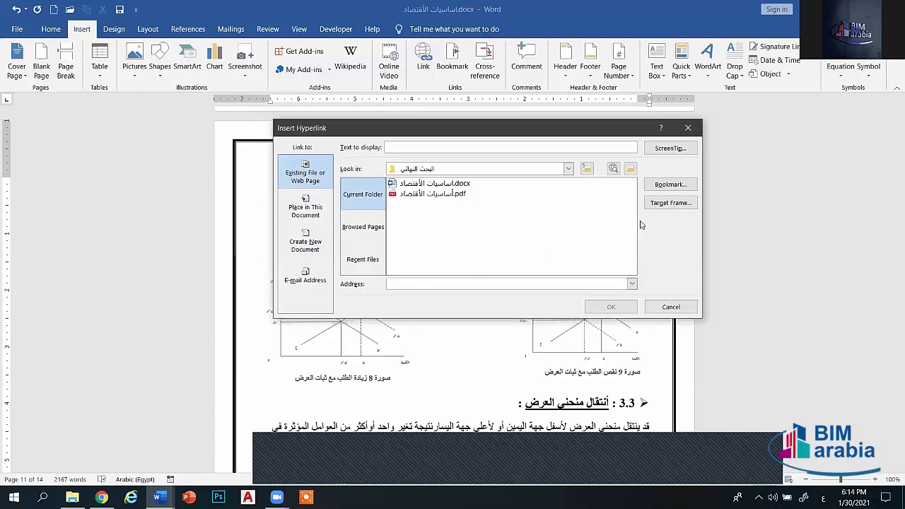
{"action": "left_click", "coordinate": [630, 171]}
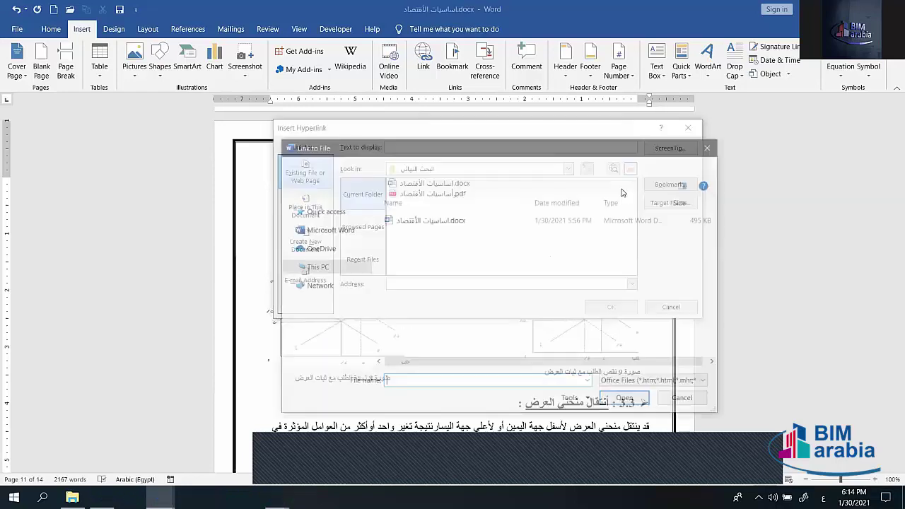
{"action": "left_click", "coordinate": [321, 234]}
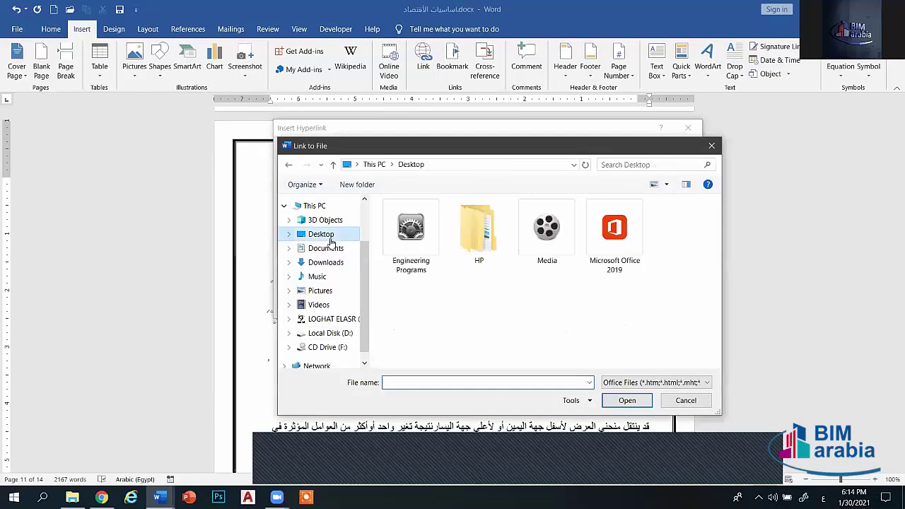
{"action": "left_click", "coordinate": [548, 320]}
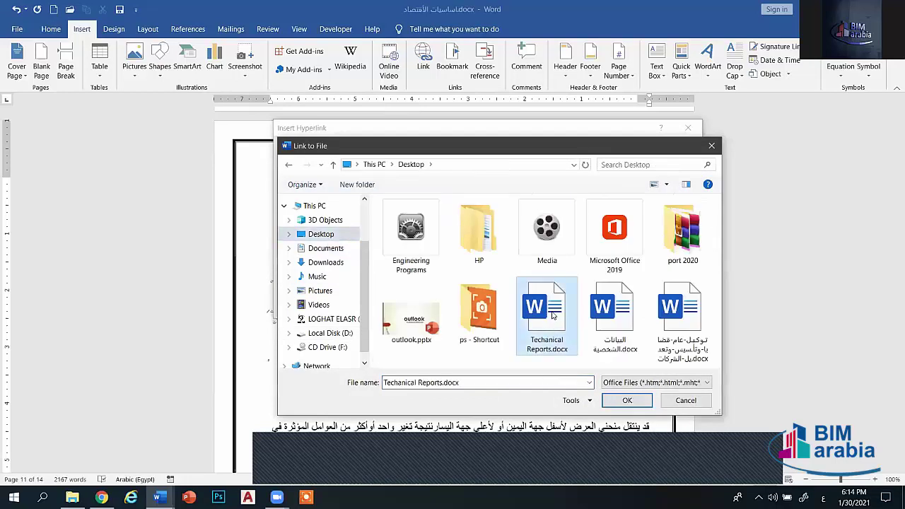
{"action": "left_click", "coordinate": [623, 401]}
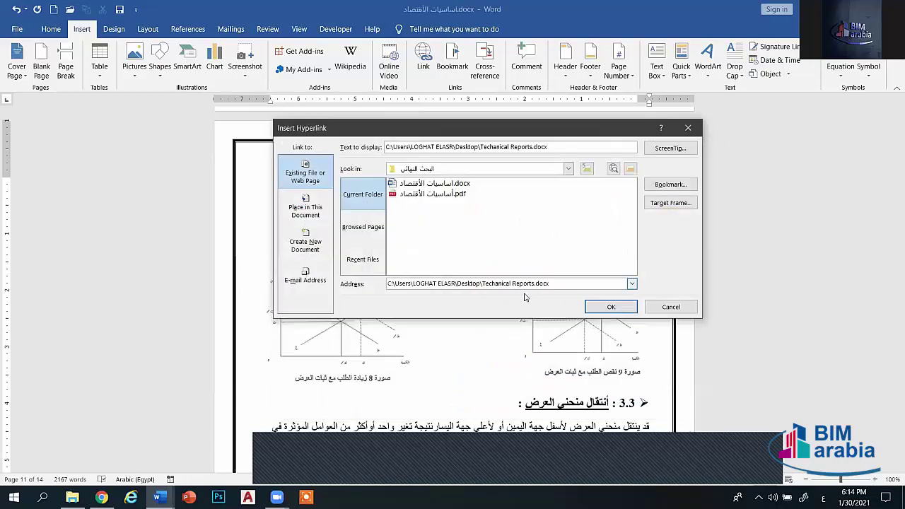
{"action": "left_click", "coordinate": [610, 306]}
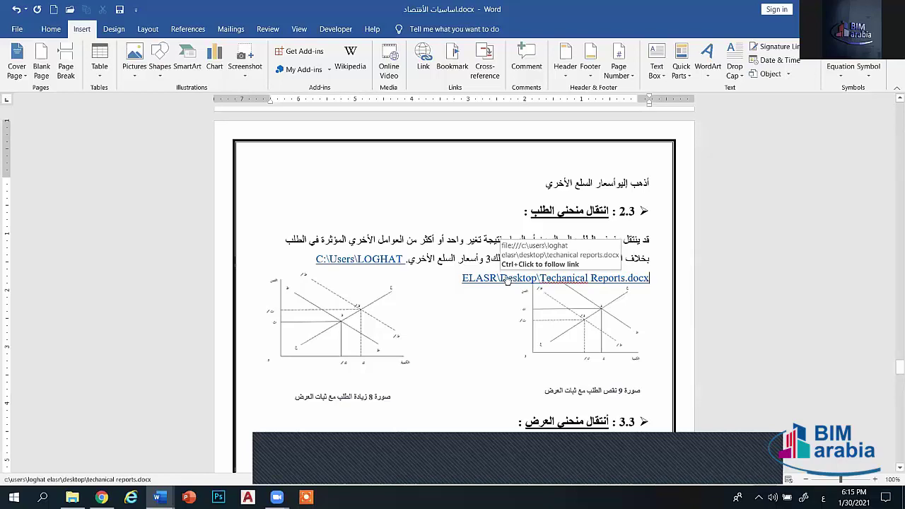
- Ctrl+click the new link to open Techanical Reports.docx, then return to the economics document
{"action": "left_click", "coordinate": [501, 279], "text": "ctrl"}
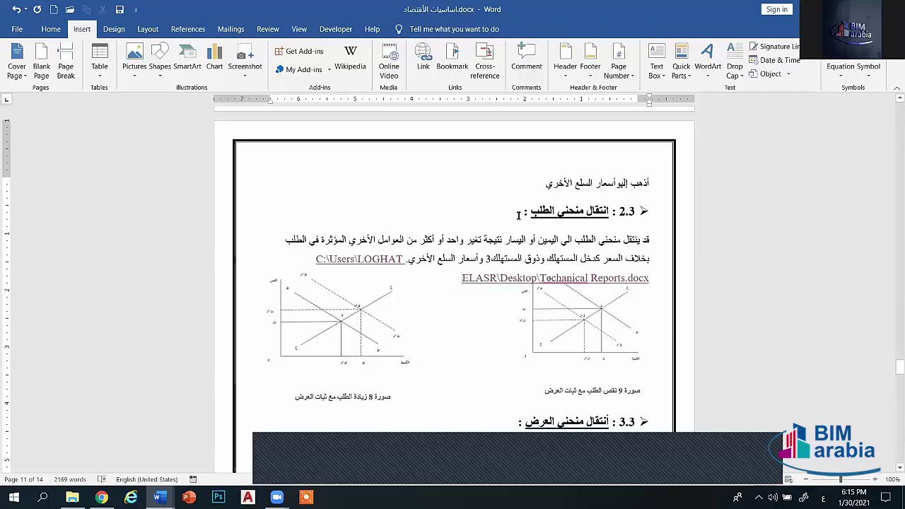
{"action": "left_click", "coordinate": [430, 283]}
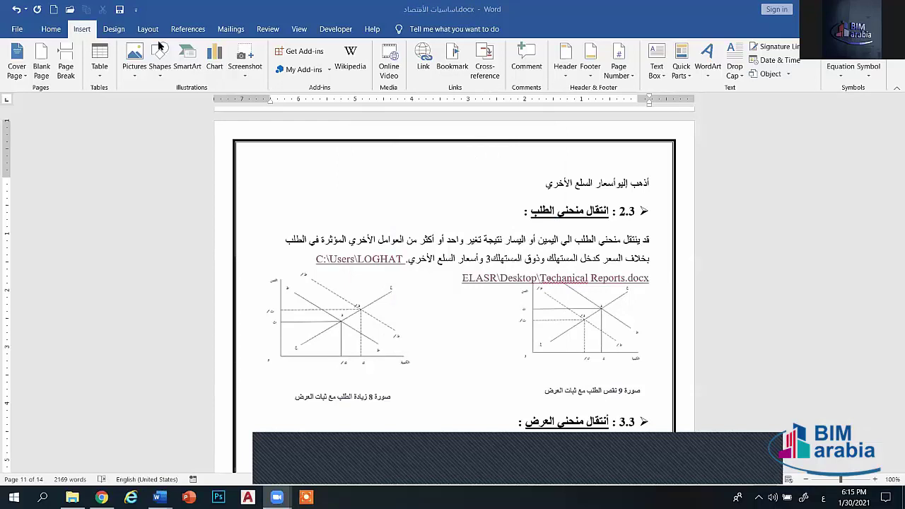
- Start recording a new macro named Macro1 from View > Macros
{"action": "left_click", "coordinate": [297, 29]}
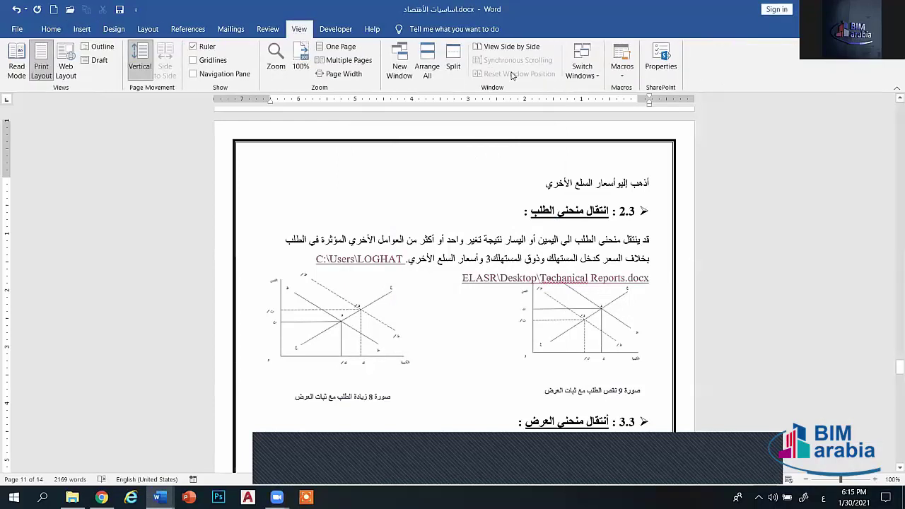
{"action": "left_click", "coordinate": [622, 75]}
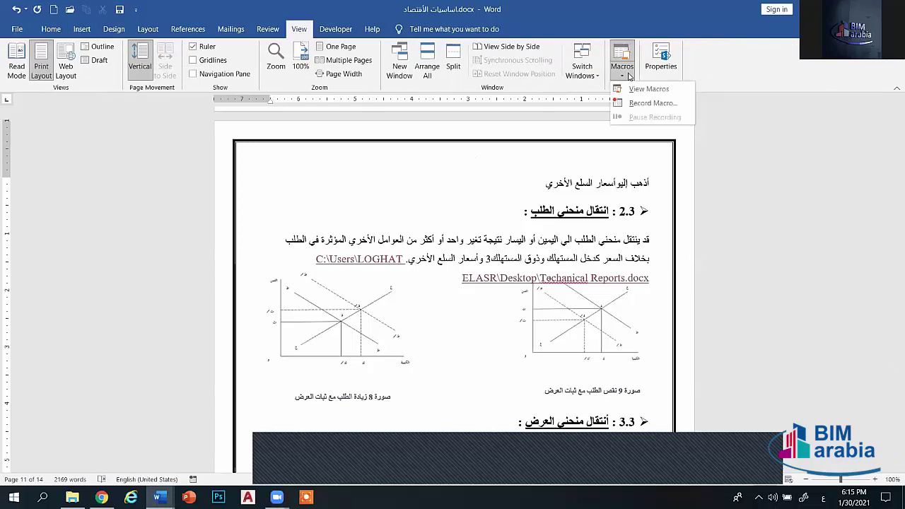
{"action": "left_click", "coordinate": [649, 104]}
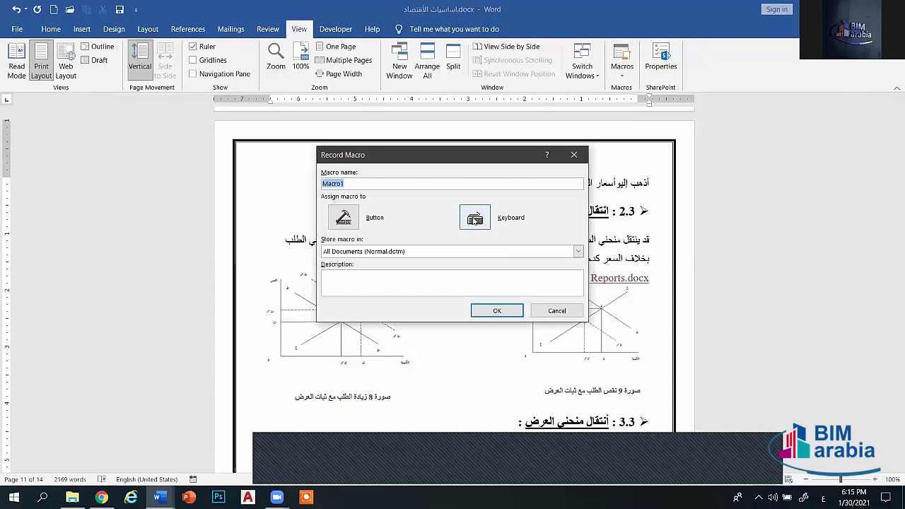
{"action": "left_click", "coordinate": [497, 310]}
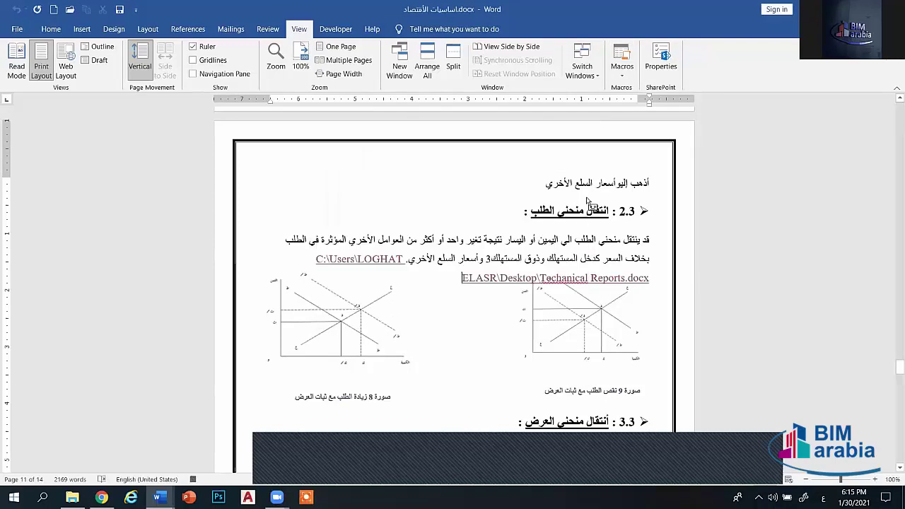
{"action": "left_click", "coordinate": [619, 74]}
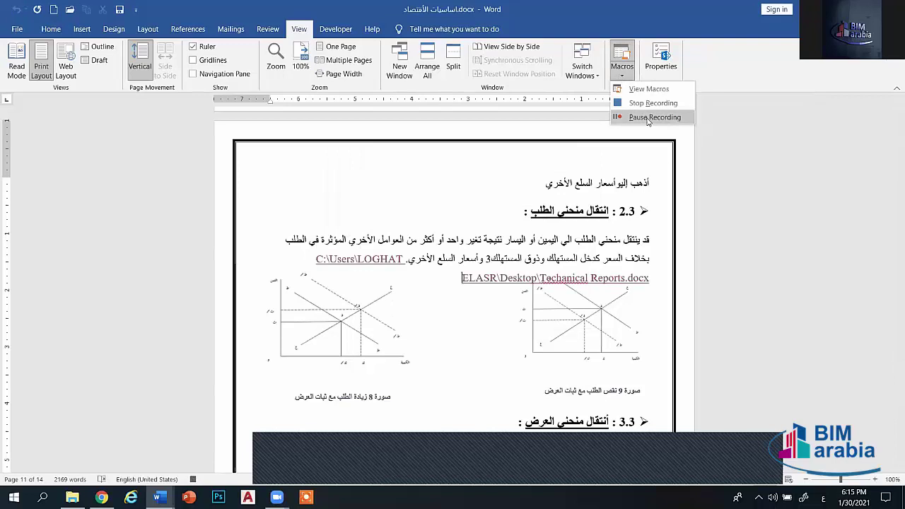
{"action": "left_click", "coordinate": [647, 103]}
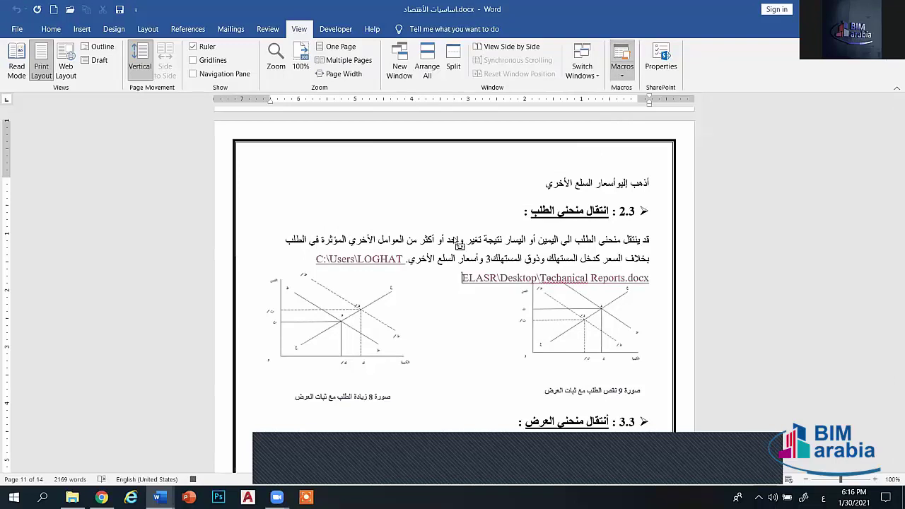
- Add a new bullet line under heading 2.3 filled with placeholder Arabic letters
{"action": "left_click_drag", "start_coordinate": [636, 211], "coordinate": [519, 212]}
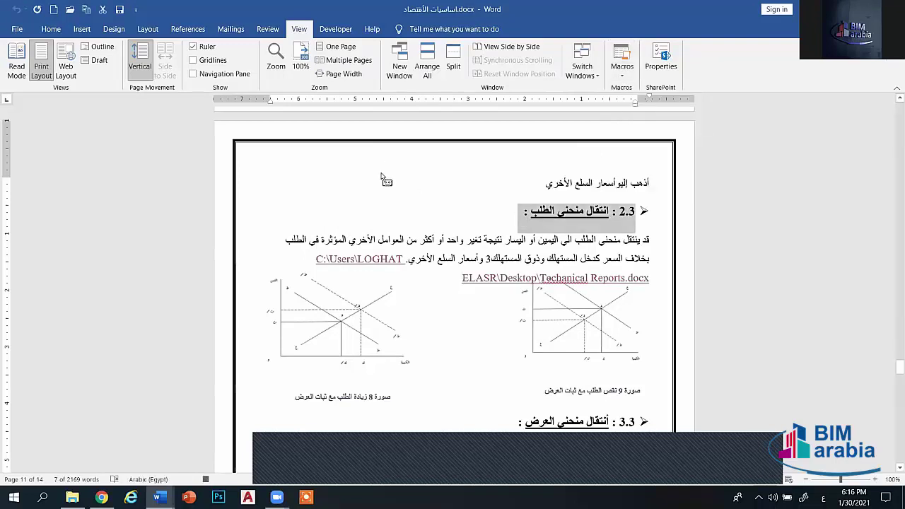
{"action": "key", "text": "Down"}
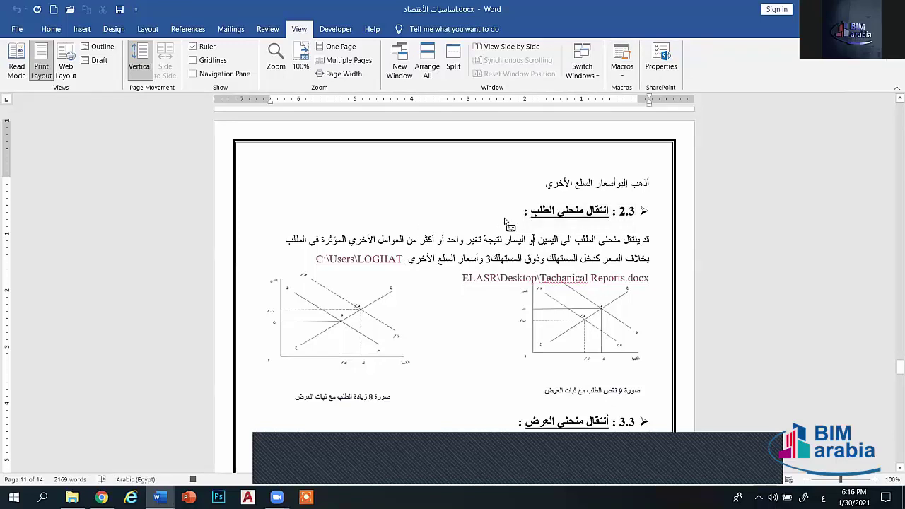
{"action": "key", "text": "shift+Up"}
{"action": "left_click", "coordinate": [515, 215]}
{"action": "key", "text": "Return"}
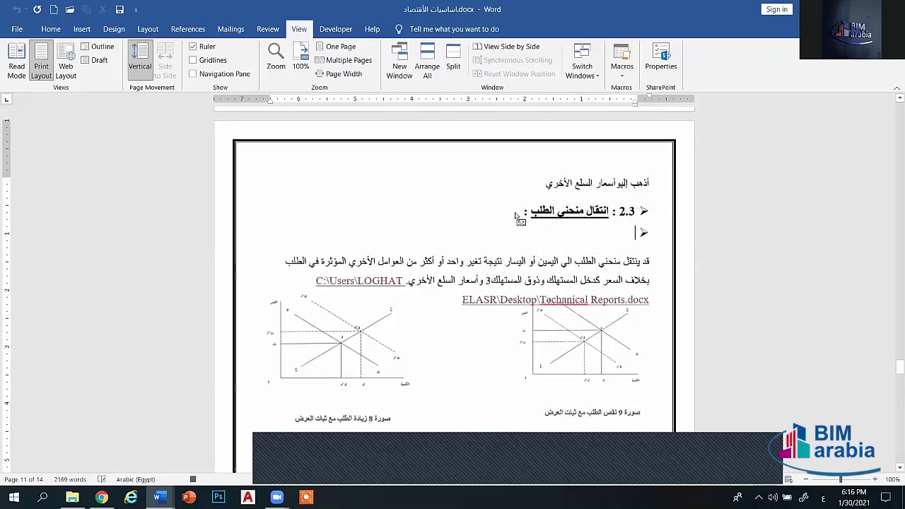
{"action": "type", "text": "فتاتلتلتنفهعلخةمع"}
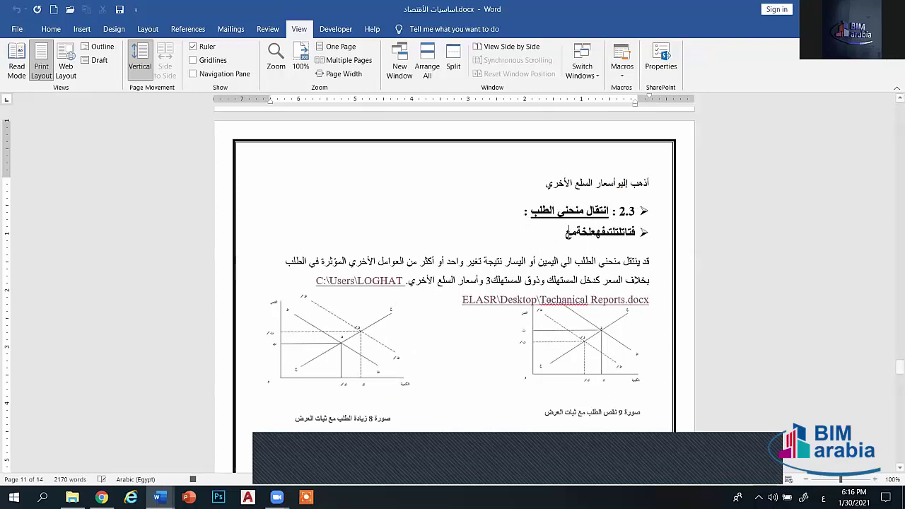
{"action": "type", "text": "هخغفختقغعنمعغعفساه"}
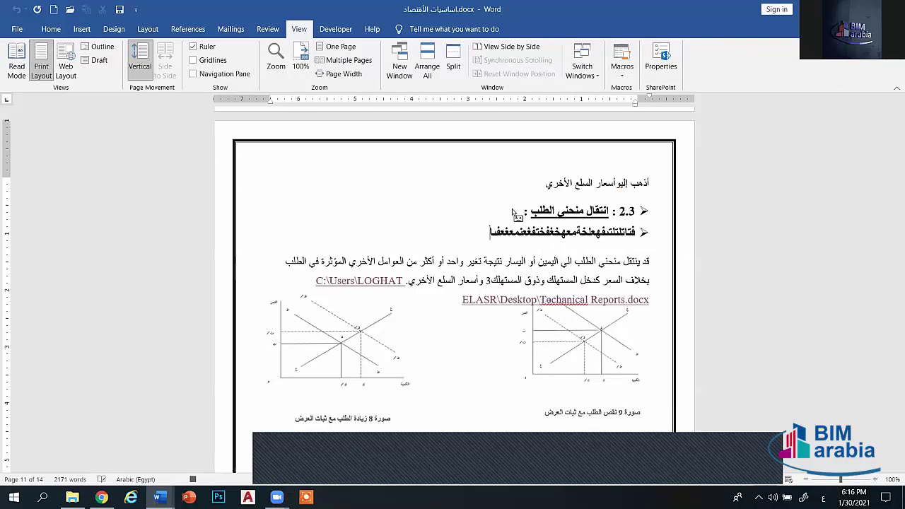
{"action": "type", "text": "تفعهقتتغت"}
{"action": "type", "text": "تقهتغهغ"}
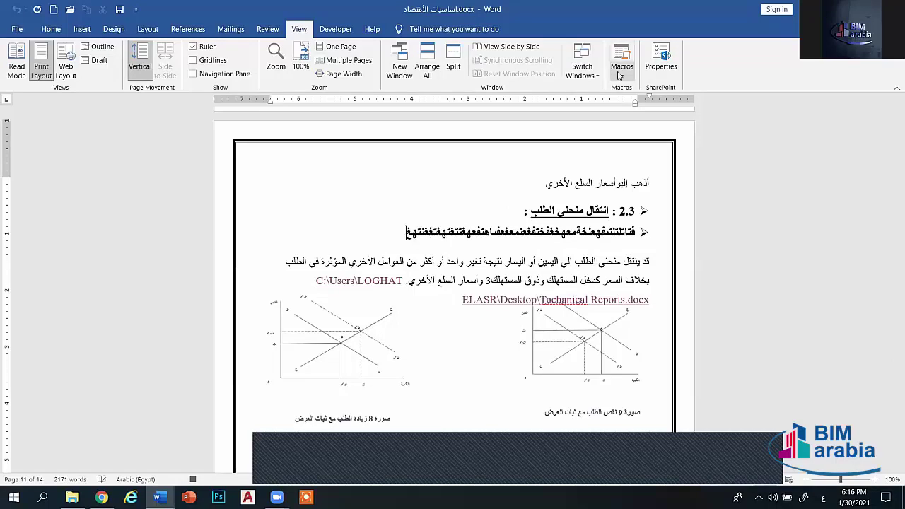
{"action": "type", "text": "ةتةتن"}
- Stop recording the macro and cancel the save prompt
{"action": "left_click", "coordinate": [193, 46]}
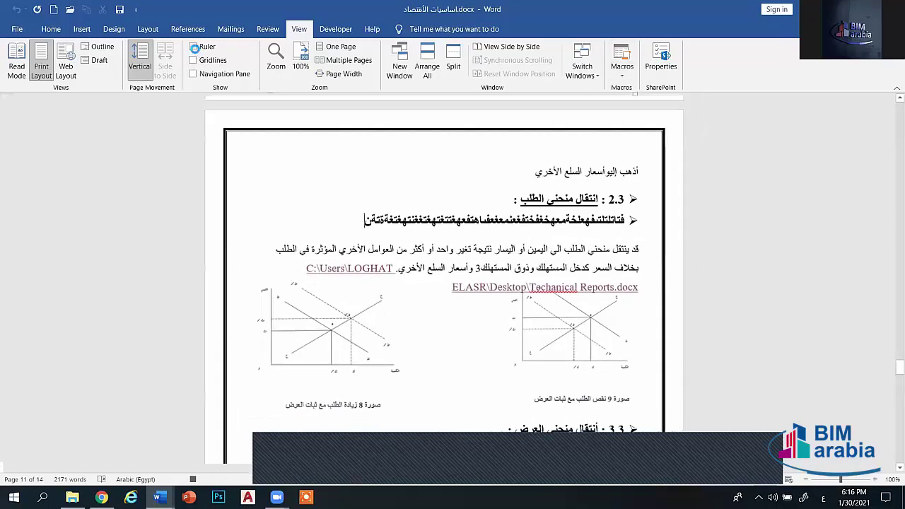
{"action": "left_click", "coordinate": [193, 46]}
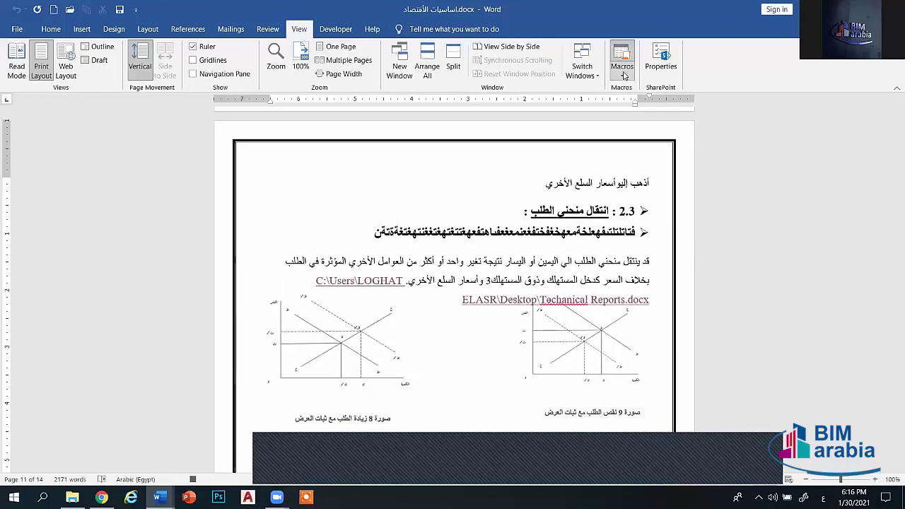
{"action": "left_click", "coordinate": [624, 74]}
{"action": "left_click", "coordinate": [644, 103]}
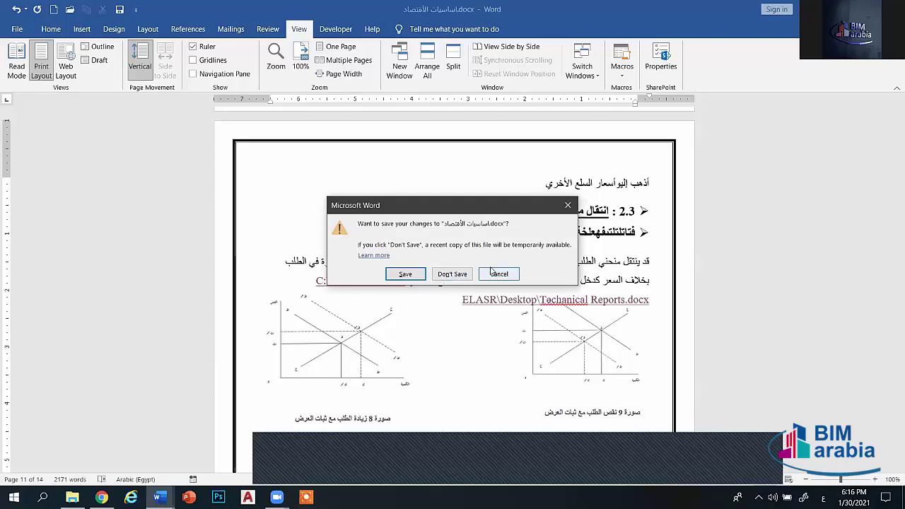
{"action": "left_click", "coordinate": [501, 274]}
- Delete Macro1 from the View Macros list and confirm
{"action": "left_click", "coordinate": [617, 66]}
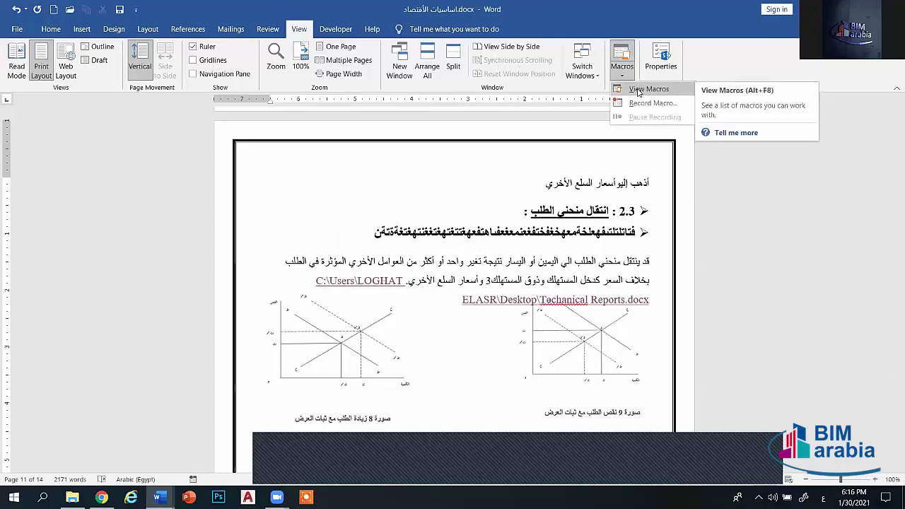
{"action": "left_click", "coordinate": [634, 89]}
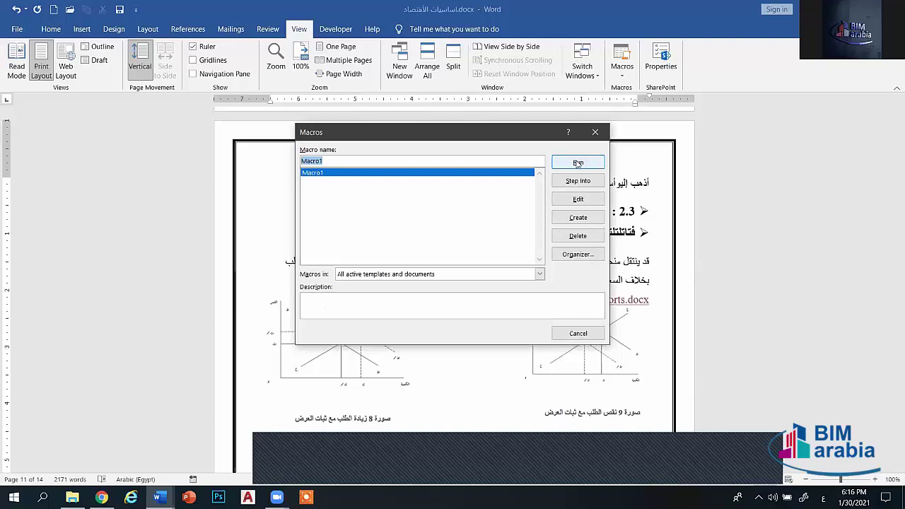
{"action": "left_click", "coordinate": [574, 236]}
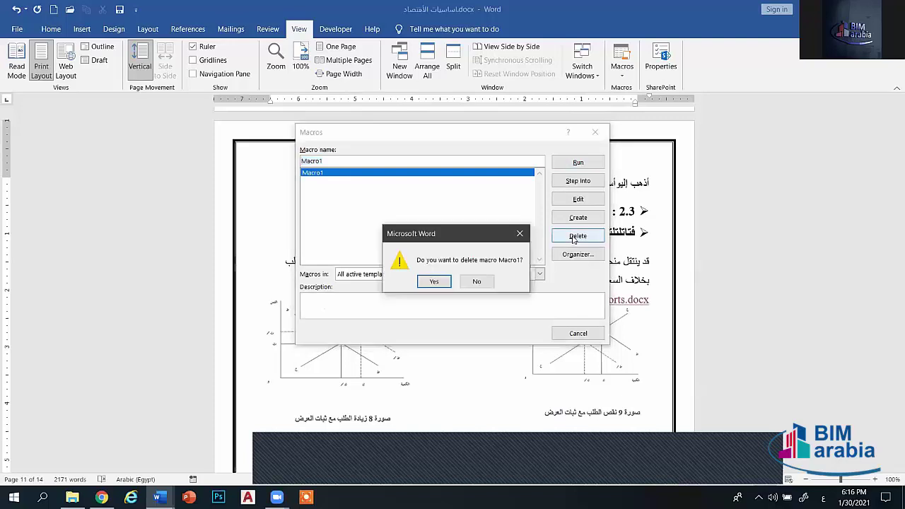
{"action": "left_click", "coordinate": [434, 281]}
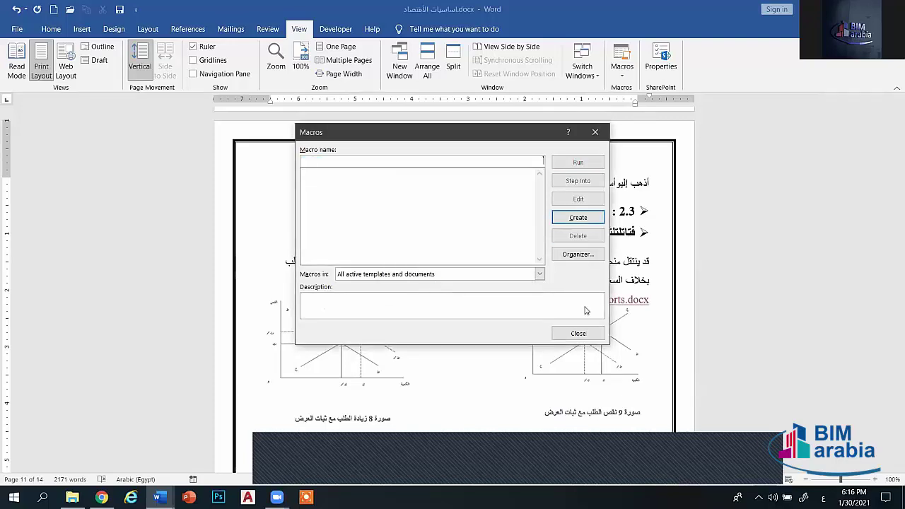
- Close the empty Macros window and delete the garbled bullet line under heading 2.3
{"action": "left_click", "coordinate": [578, 333]}
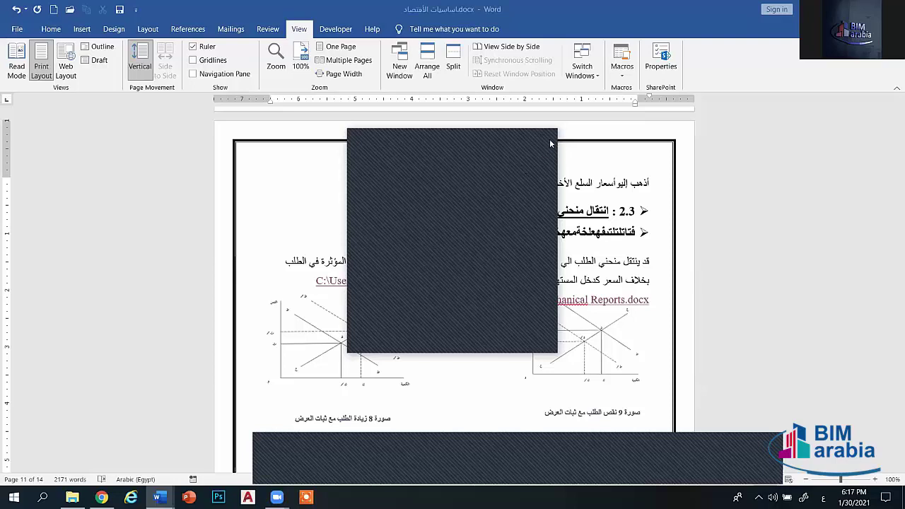
{"action": "left_click", "coordinate": [543, 141]}
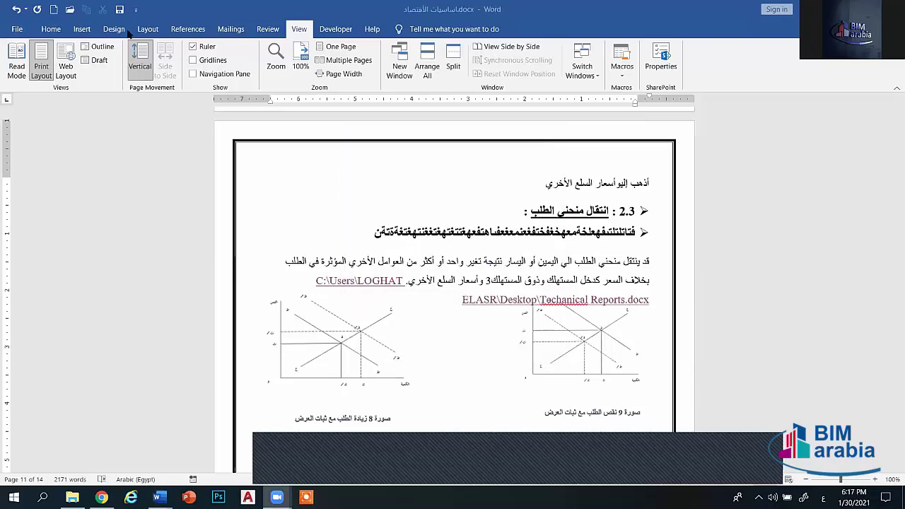
{"action": "left_click", "coordinate": [82, 31]}
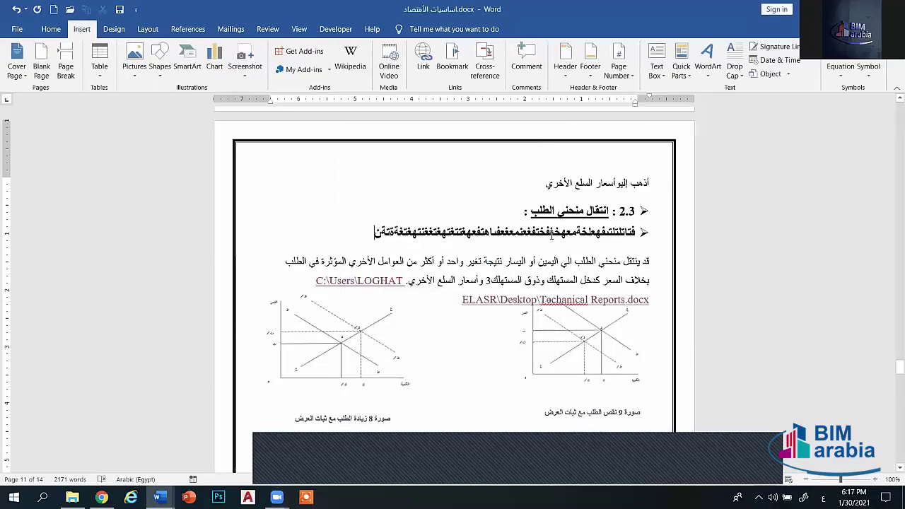
{"action": "double_click", "coordinate": [550, 233]}
{"action": "key", "text": "Delete"}
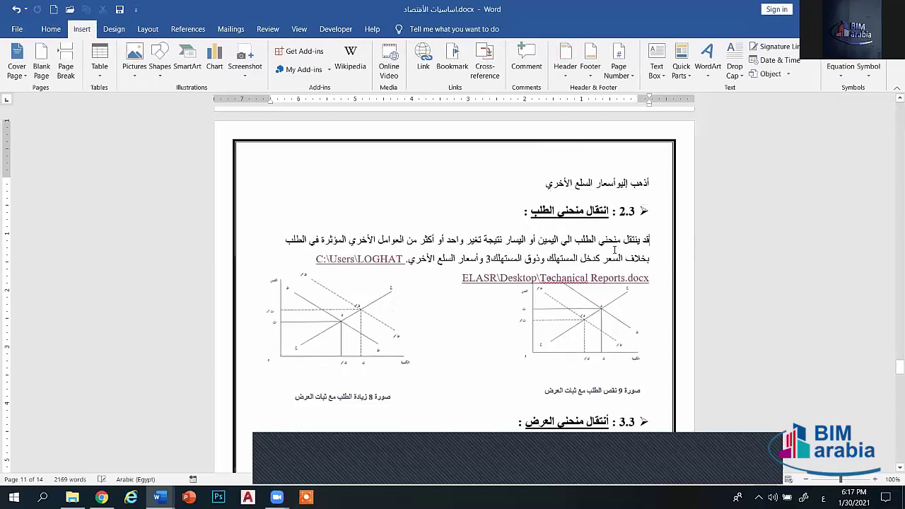
{"action": "scroll", "coordinate": [634, 320], "scroll_direction": "down", "scroll_amount": 2}
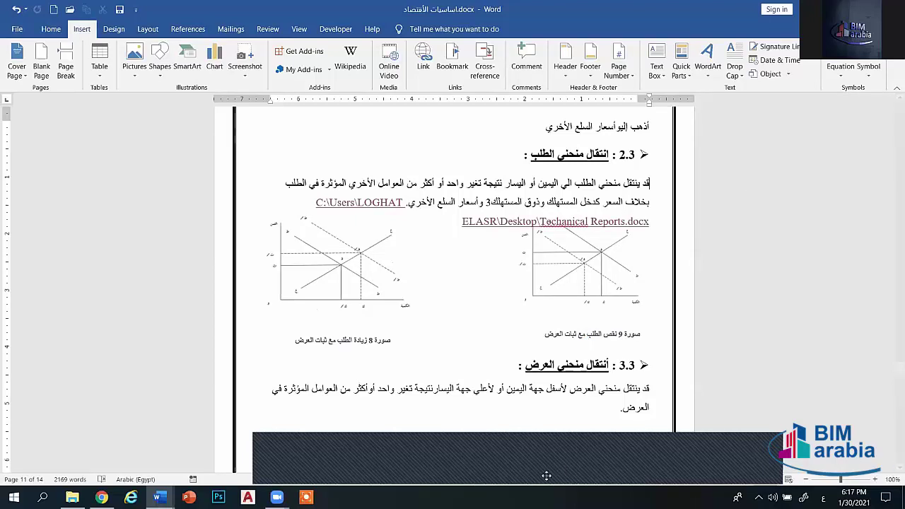
- Switch to البيانات الشخصية.docx and add empty lines until the insertion point reaches page 2
{"action": "mouse_move", "coordinate": [159, 496]}
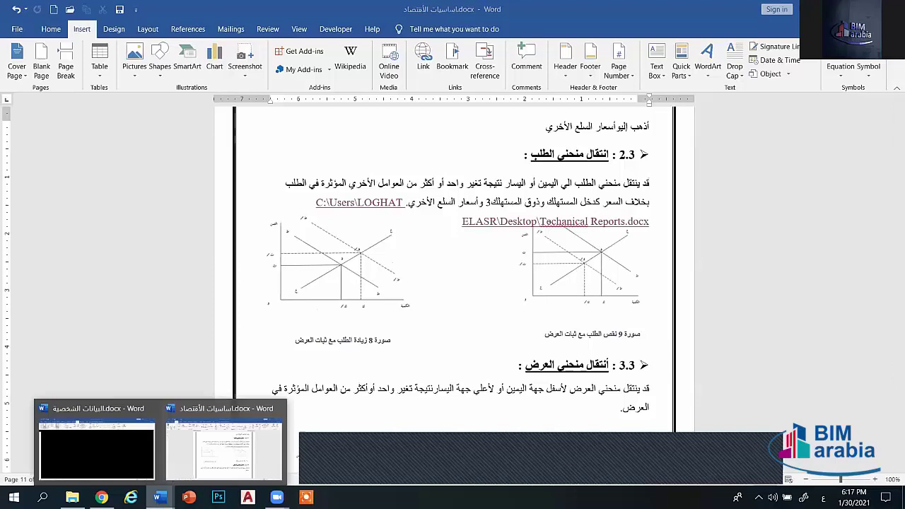
{"action": "left_click", "coordinate": [131, 440]}
{"action": "scroll", "coordinate": [525, 252], "scroll_direction": "down", "scroll_amount": 5}
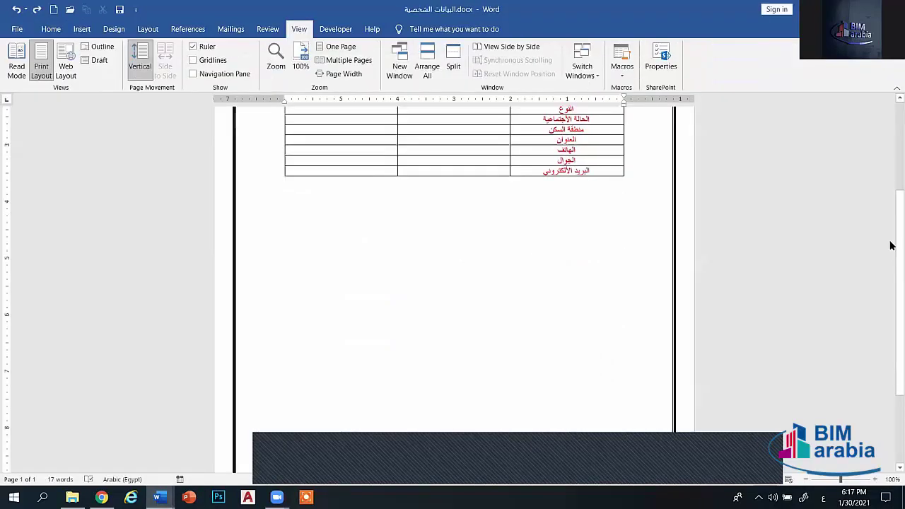
{"action": "double_click", "coordinate": [477, 217]}
{"action": "key", "text": "Return"}
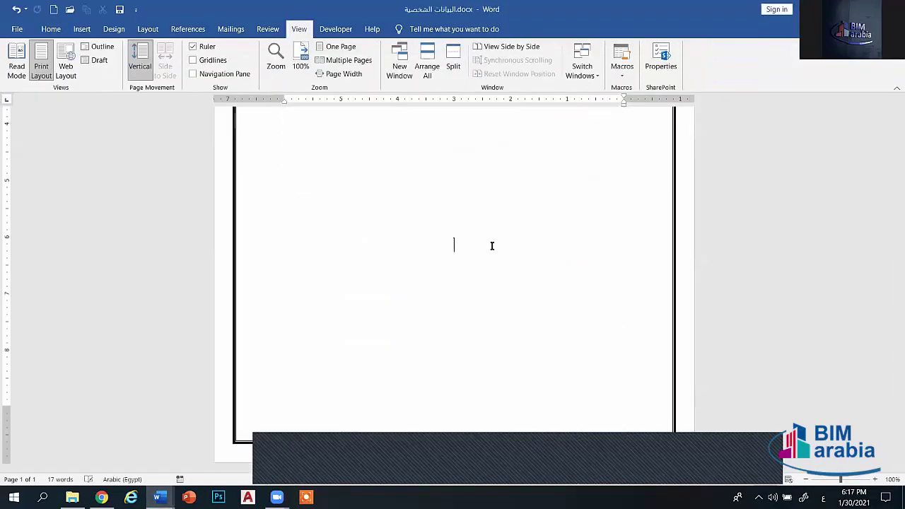
{"action": "key", "text": "Return"}
{"action": "key", "text": "Return"}
{"action": "key", "text": "Return"}
{"action": "key", "text": "Return"}
{"action": "key", "text": "Return"}
{"action": "key", "text": "Return"}
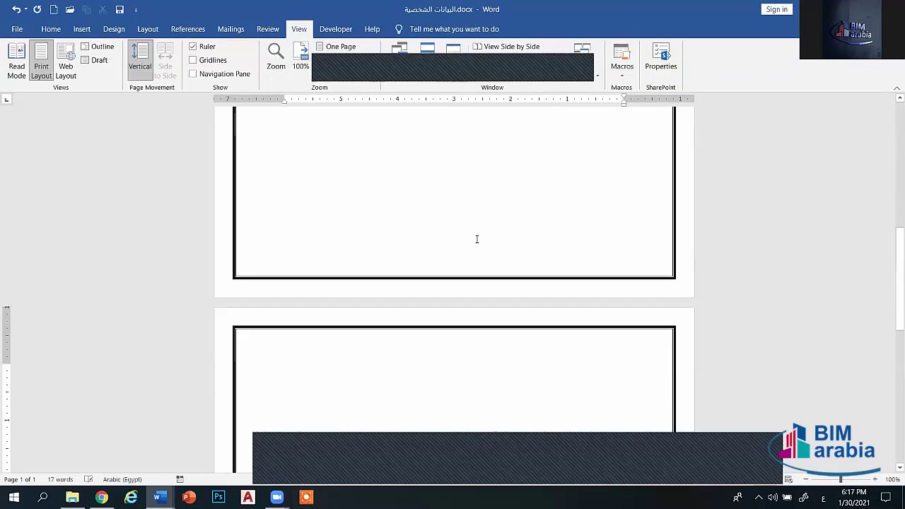
{"action": "key", "text": "Return"}
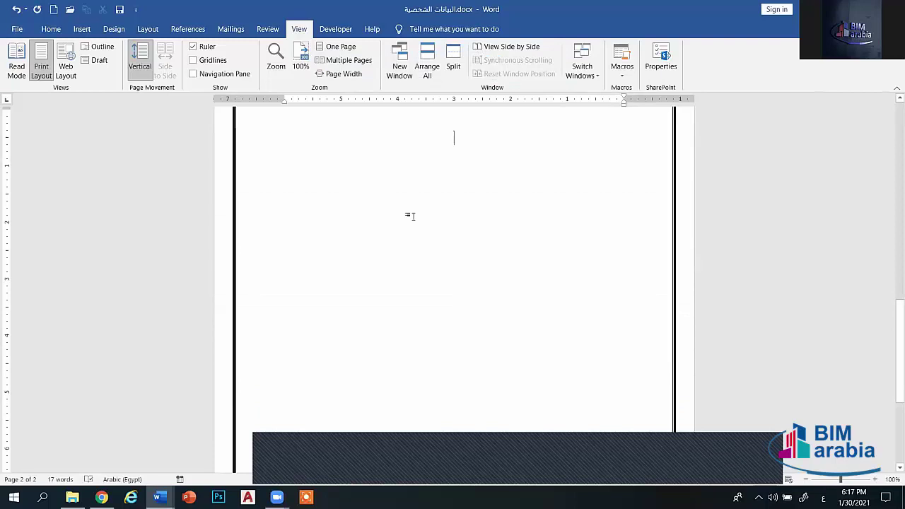
{"action": "scroll", "coordinate": [421, 212], "scroll_direction": "up", "scroll_amount": 4}
{"action": "scroll", "coordinate": [424, 212], "scroll_direction": "down", "scroll_amount": 2}
{"action": "scroll", "coordinate": [424, 212], "scroll_direction": "up", "scroll_amount": 2}
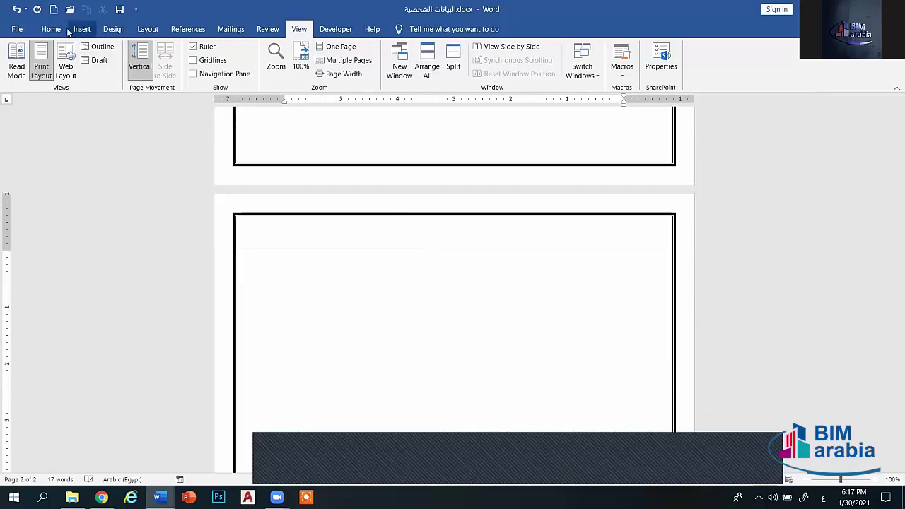
- Insert a one-column, eight-row table from the Table grid
{"action": "left_click", "coordinate": [81, 29]}
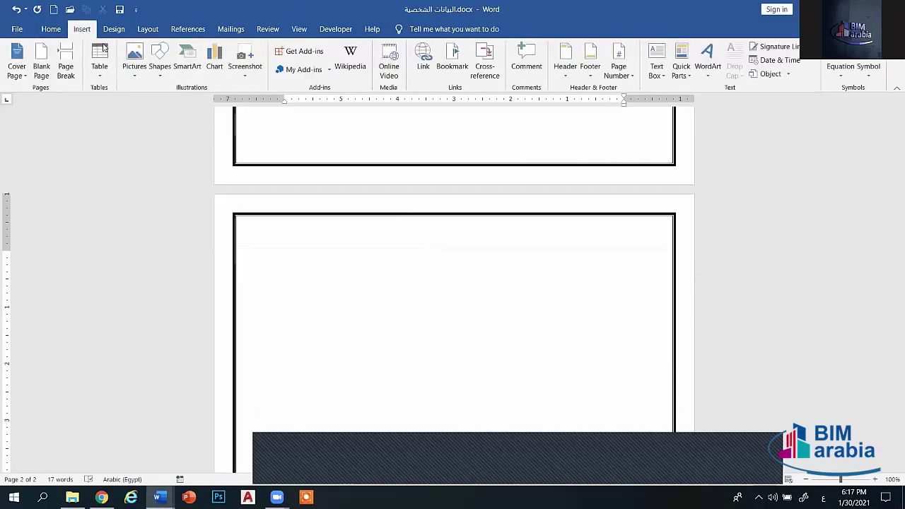
{"action": "left_click", "coordinate": [93, 68]}
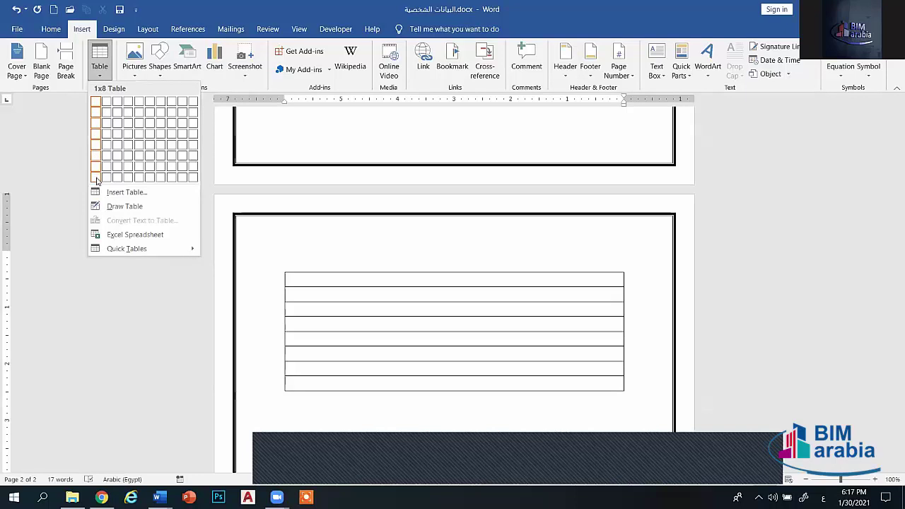
{"action": "left_click", "coordinate": [96, 178]}
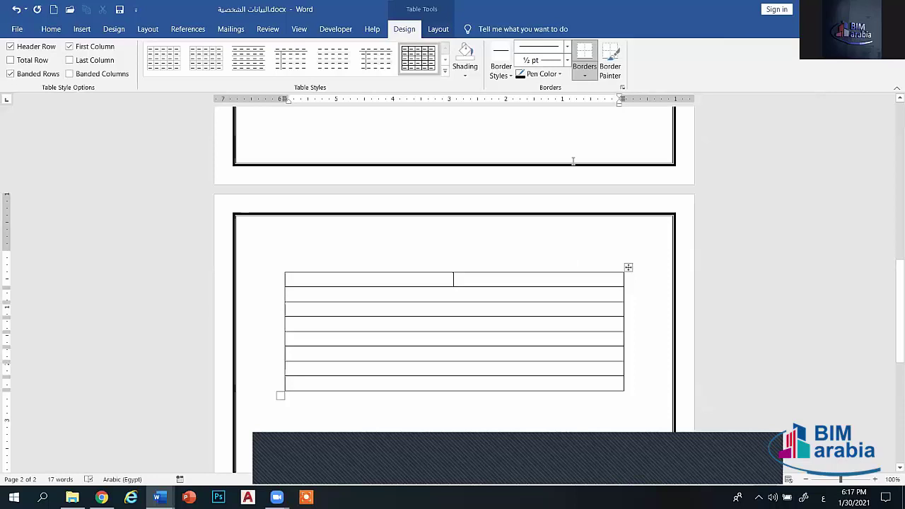
- Widen the table cells to 6.6 inches in Table Layout
{"action": "left_click", "coordinate": [585, 75]}
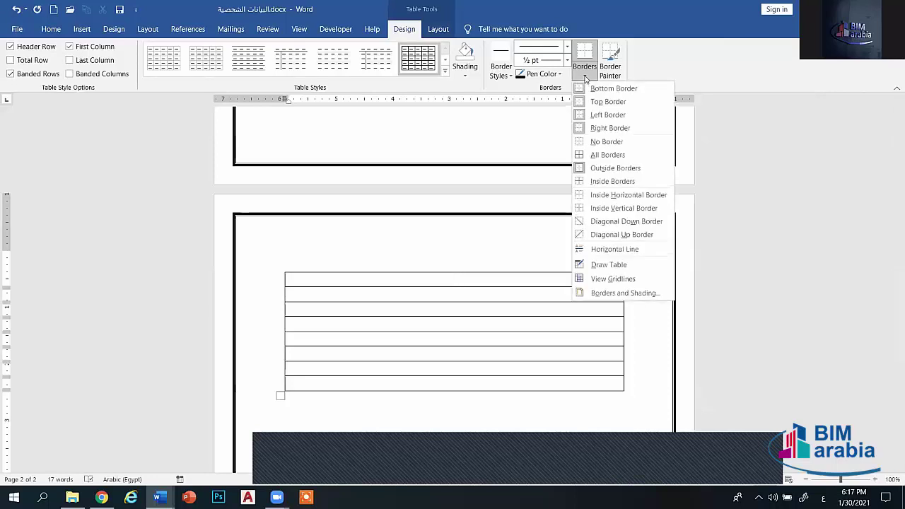
{"action": "left_click", "coordinate": [584, 76]}
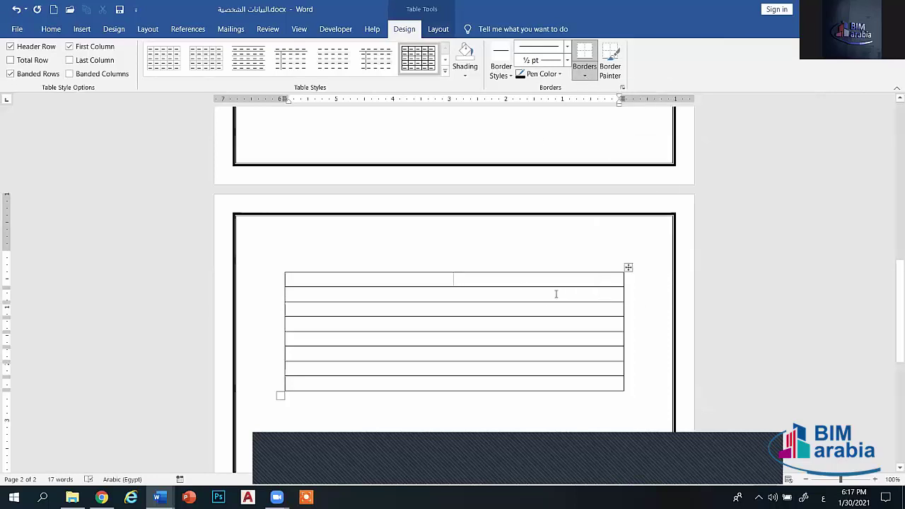
{"action": "left_click", "coordinate": [440, 31]}
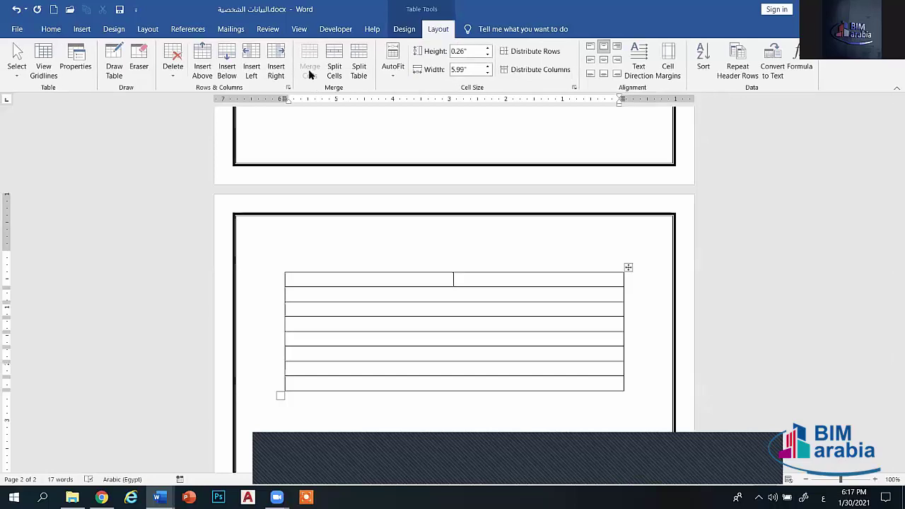
{"action": "left_click", "coordinate": [487, 65]}
{"action": "left_click", "coordinate": [487, 66]}
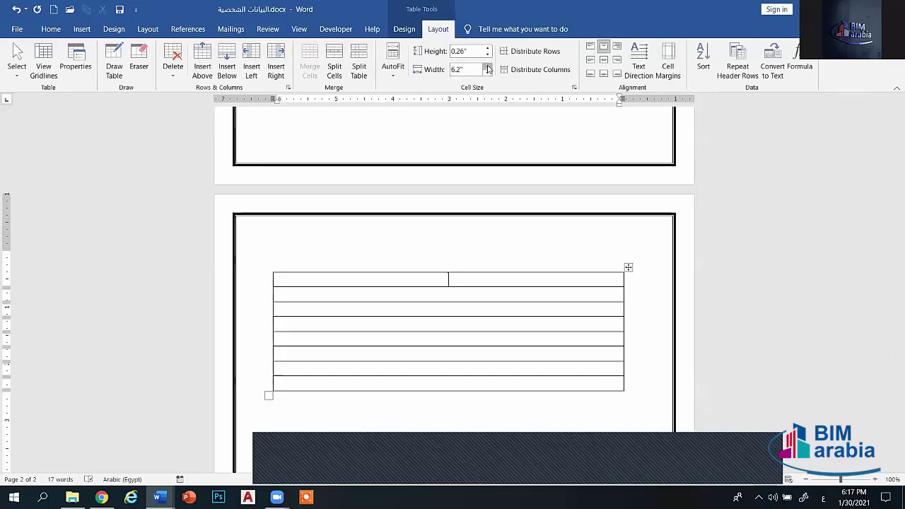
{"action": "left_click", "coordinate": [488, 66]}
{"action": "left_click", "coordinate": [488, 65]}
{"action": "left_click", "coordinate": [488, 66]}
{"action": "left_click", "coordinate": [487, 66]}
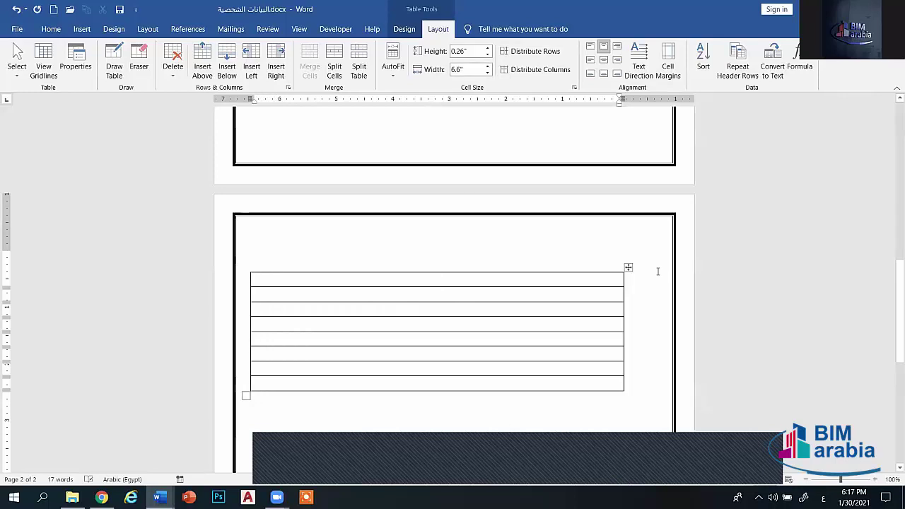
- Move the table up and right, and widen it to 7.1 inches
{"action": "left_click_drag", "start_coordinate": [631, 266], "coordinate": [665, 260]}
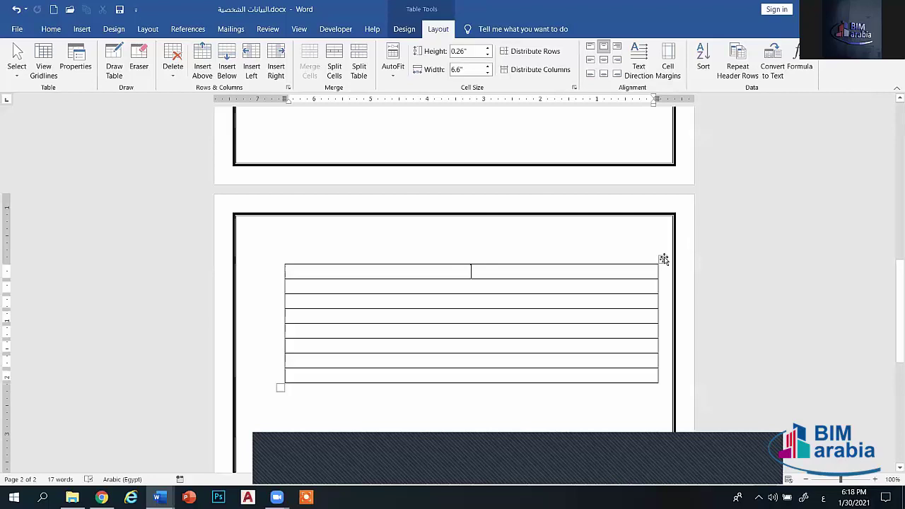
{"action": "left_click", "coordinate": [488, 66]}
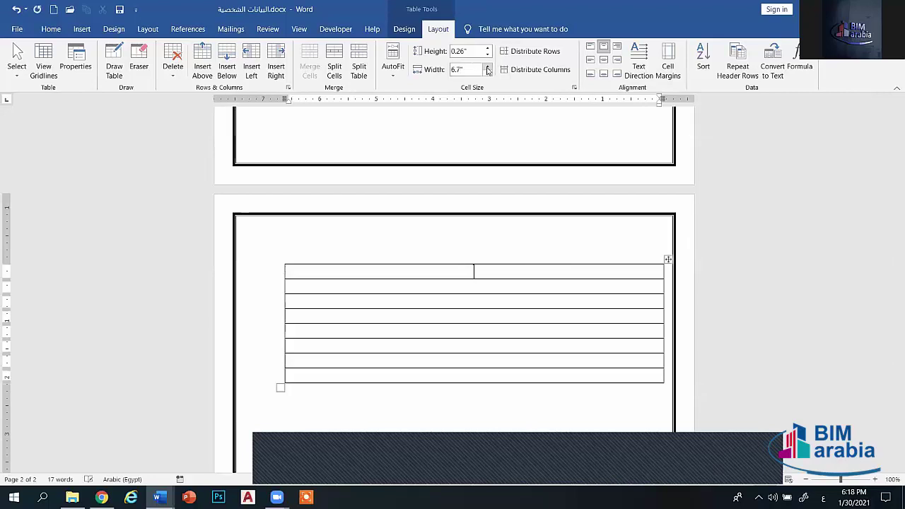
{"action": "left_click", "coordinate": [488, 67]}
{"action": "left_click", "coordinate": [488, 66]}
{"action": "left_click", "coordinate": [487, 67]}
{"action": "left_click", "coordinate": [487, 67]}
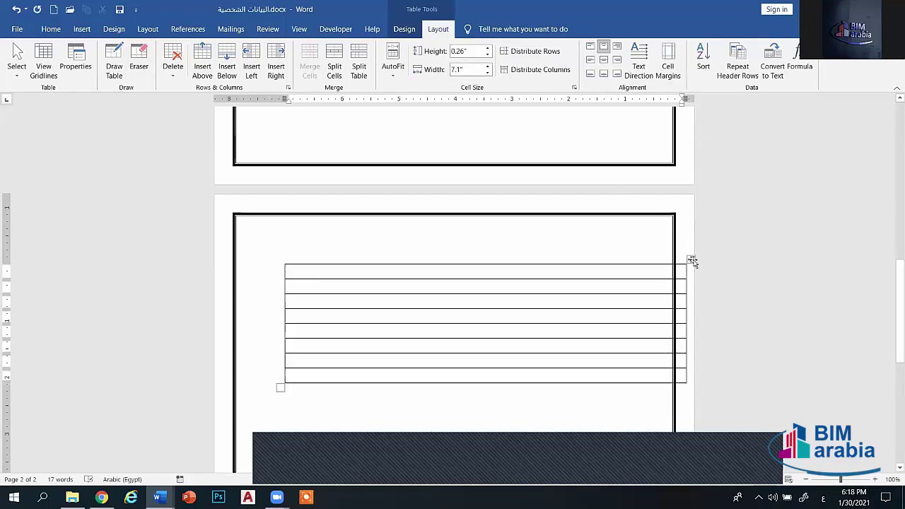
- Try several table positions on the page, undoing the misplaced moves
{"action": "mouse_move", "coordinate": [693, 262]}
{"action": "left_mouse_down"}
{"action": "mouse_move", "coordinate": [660, 262]}
{"action": "mouse_move", "coordinate": [661, 192]}
{"action": "mouse_move", "coordinate": [658, 238]}
{"action": "left_mouse_up"}
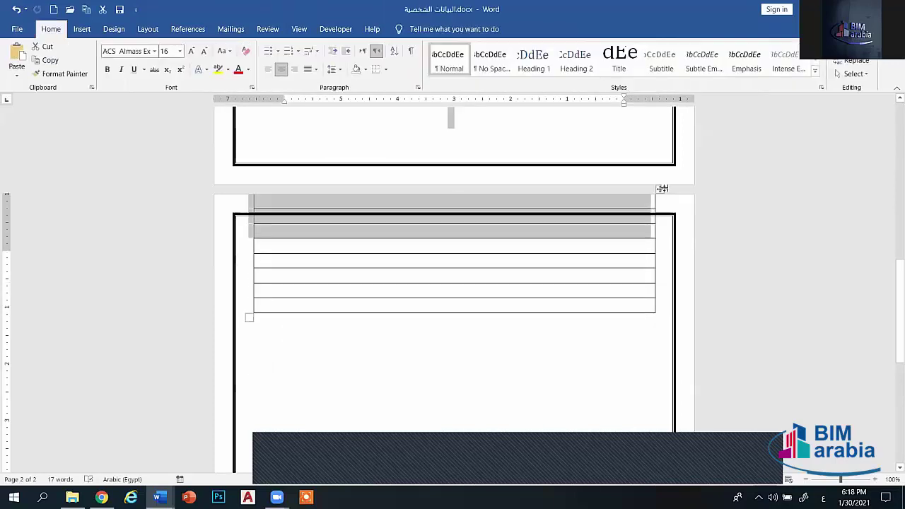
{"action": "left_click", "coordinate": [656, 205]}
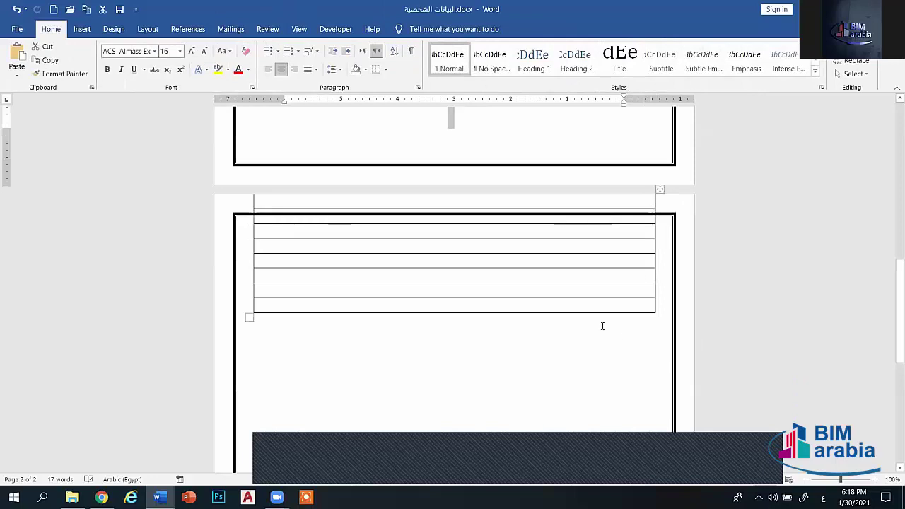
{"action": "key", "text": "ctrl+z"}
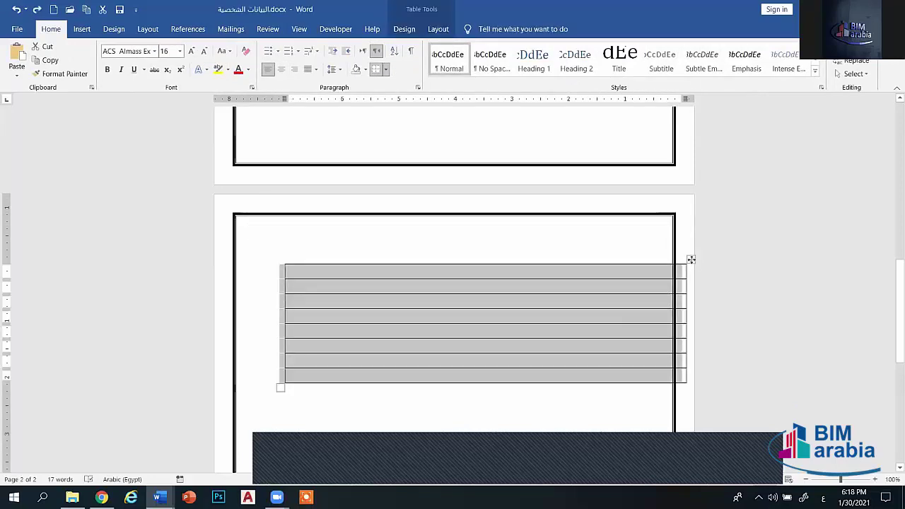
{"action": "mouse_move", "coordinate": [691, 260]}
{"action": "left_mouse_down"}
{"action": "mouse_move", "coordinate": [645, 266]}
{"action": "mouse_move", "coordinate": [657, 201]}
{"action": "left_mouse_up"}
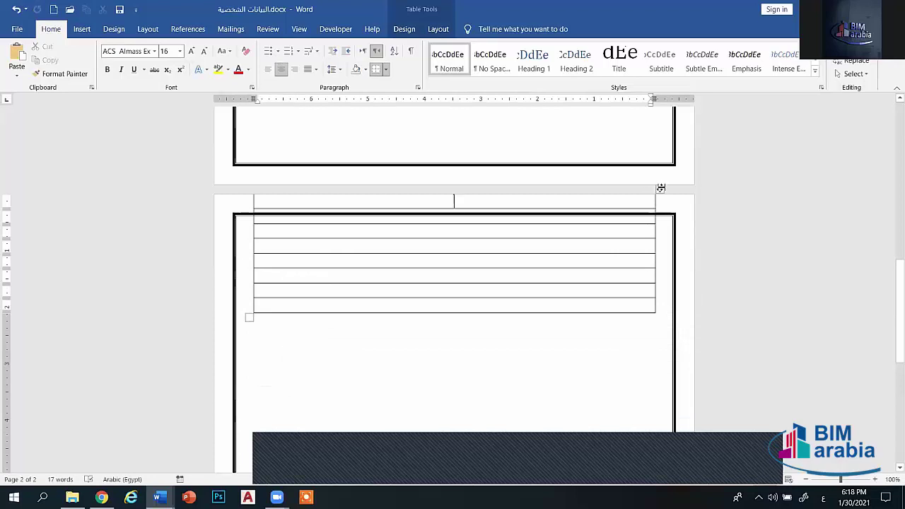
{"action": "key", "text": "ctrl+z"}
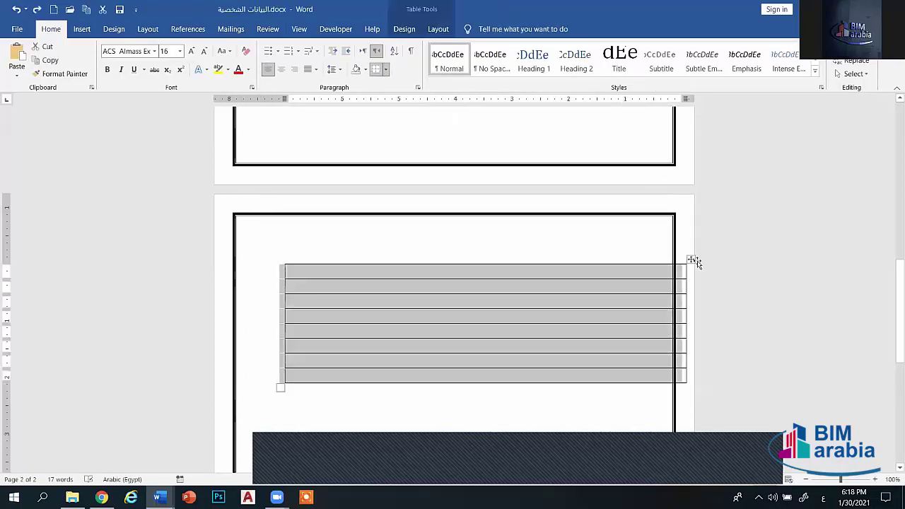
{"action": "left_click_drag", "start_coordinate": [691, 260], "coordinate": [659, 287]}
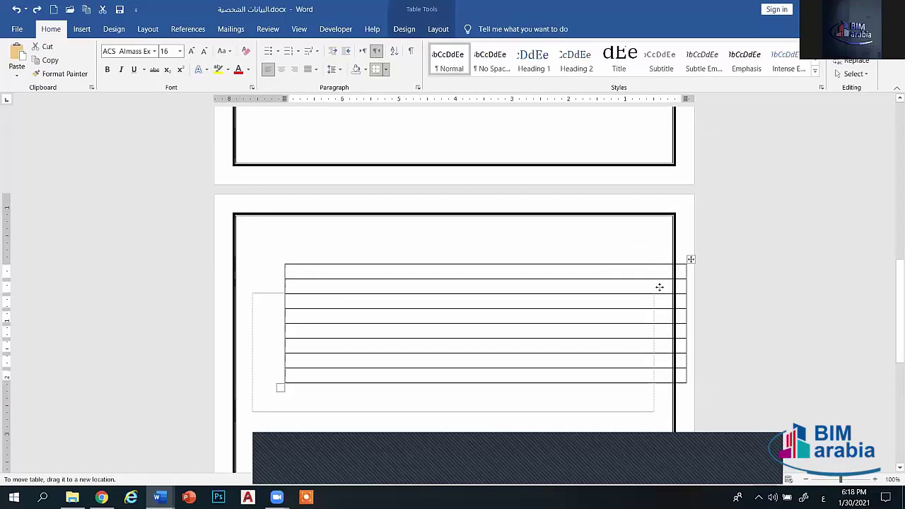
{"action": "left_click_drag", "start_coordinate": [659, 287], "coordinate": [659, 291]}
{"action": "key", "text": "ctrl+z"}
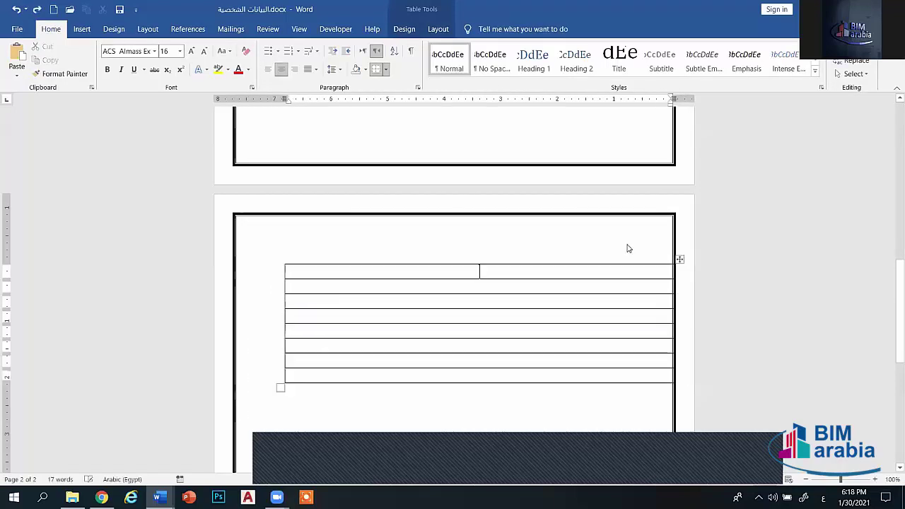
{"action": "key", "text": "ctrl+z"}
{"action": "key", "text": "ctrl+z"}
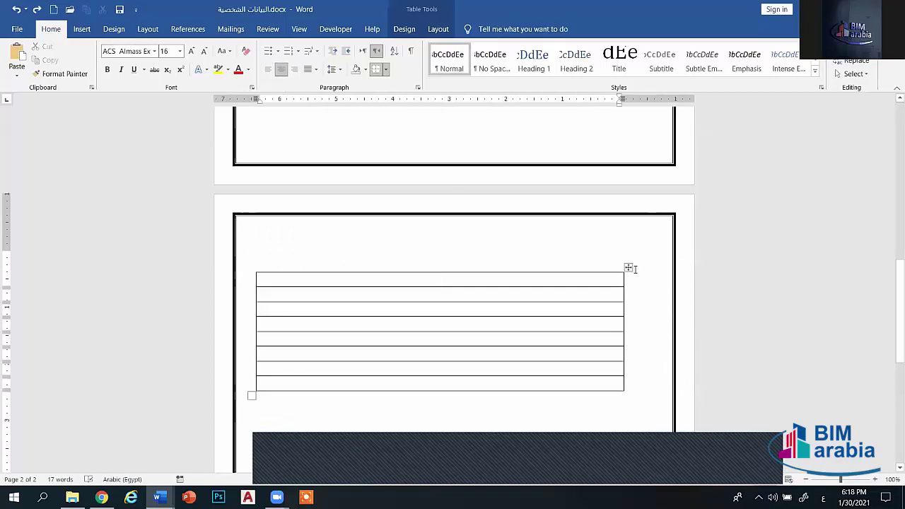
{"action": "key", "text": "ctrl+z"}
{"action": "key", "text": "ctrl+y"}
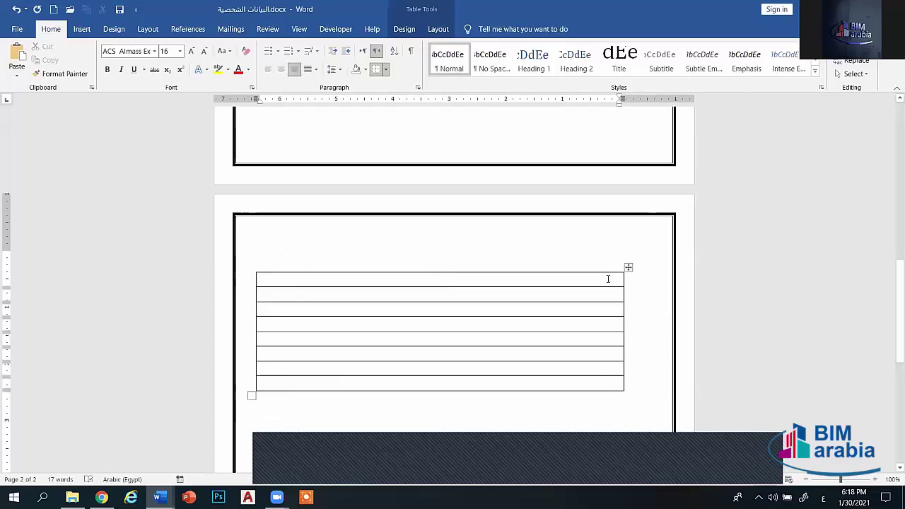
- Make the cell text left-to-right, set the width to 6.7 inches, and reposition the table
{"action": "left_click_drag", "start_coordinate": [628, 269], "coordinate": [657, 268]}
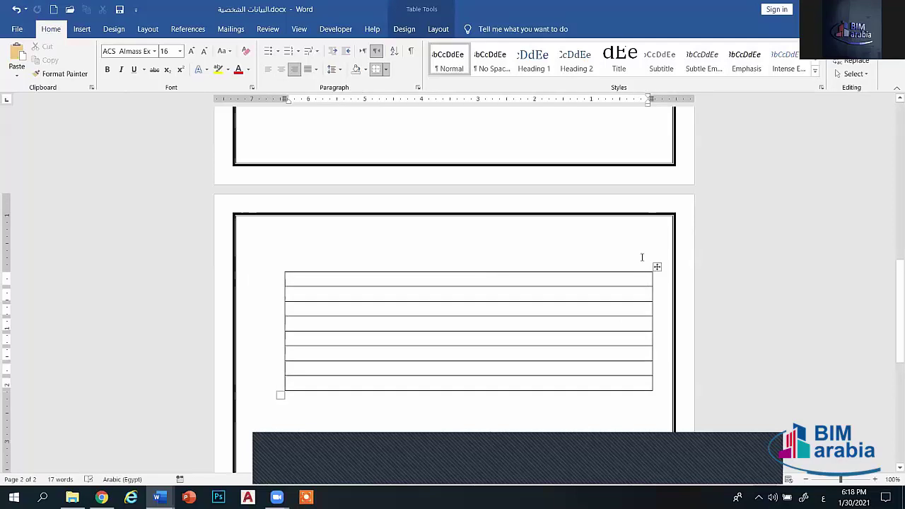
{"action": "left_click", "coordinate": [437, 29]}
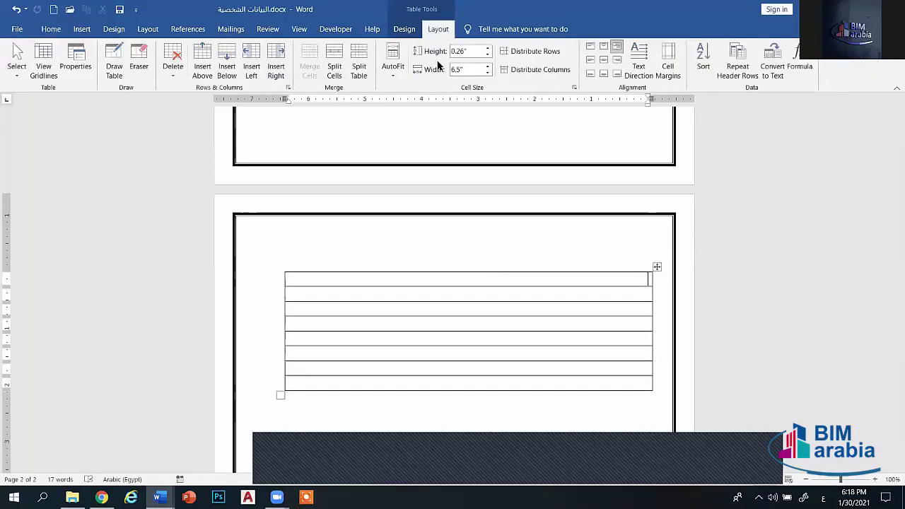
{"action": "left_click", "coordinate": [487, 67]}
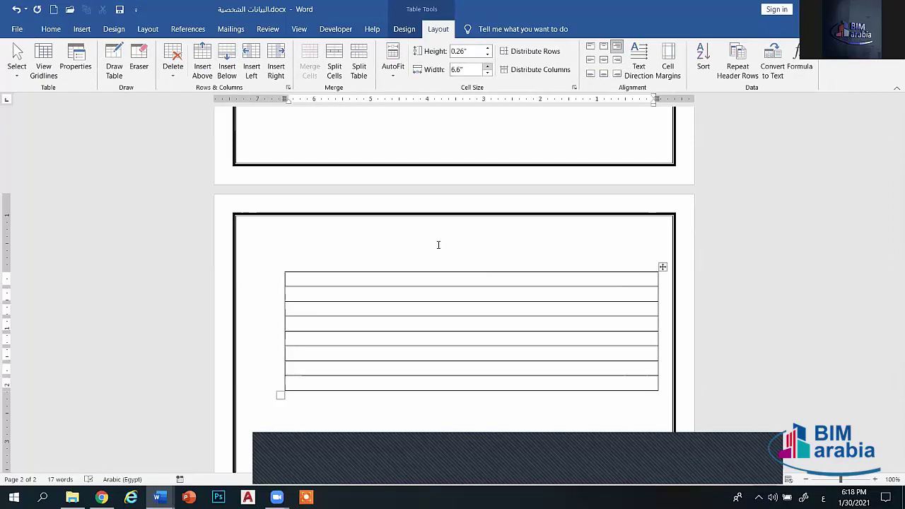
{"action": "left_click", "coordinate": [50, 29]}
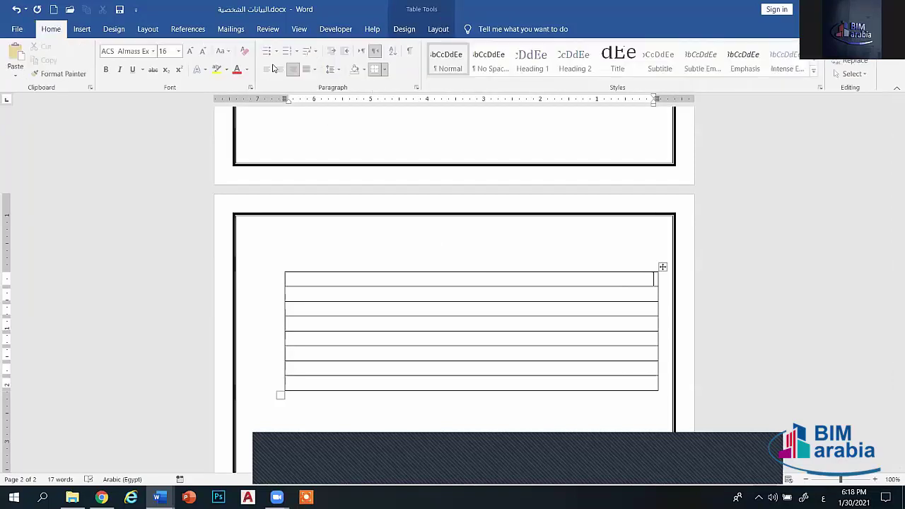
{"action": "left_click", "coordinate": [362, 52]}
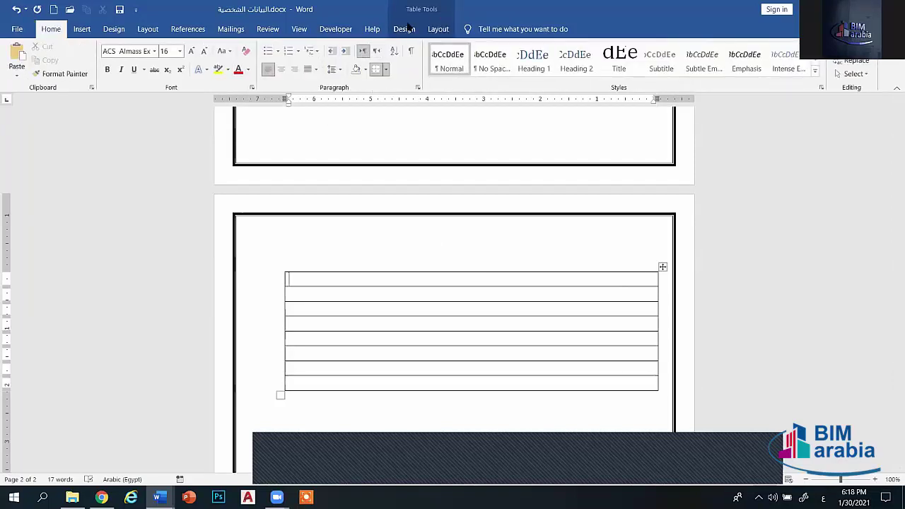
{"action": "left_click", "coordinate": [438, 29]}
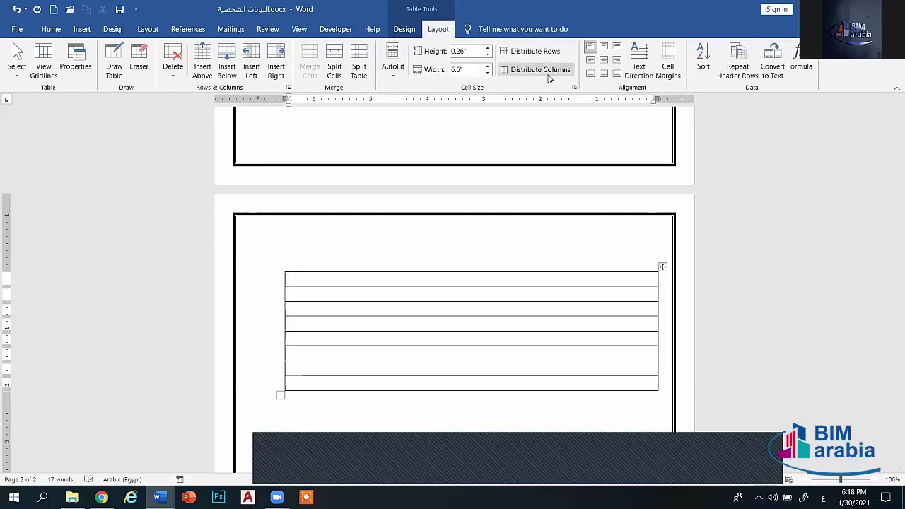
{"action": "left_click", "coordinate": [487, 66]}
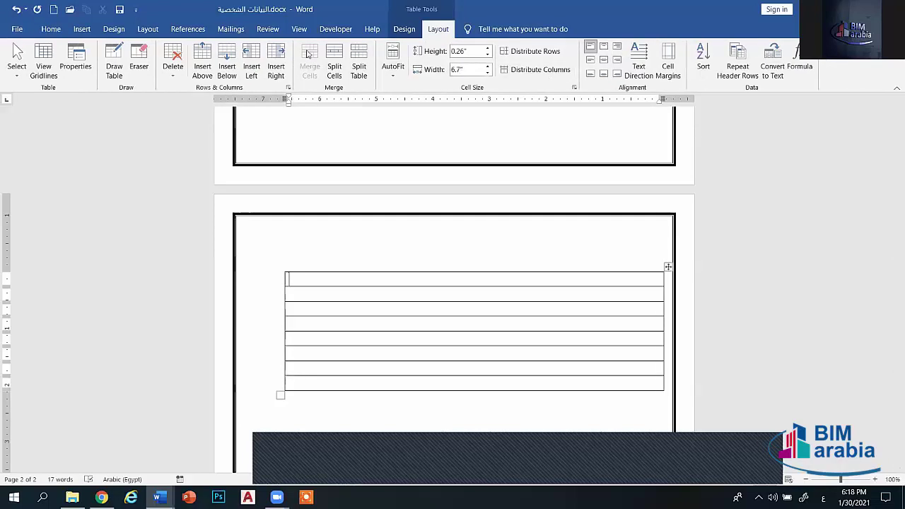
{"action": "left_click", "coordinate": [51, 31]}
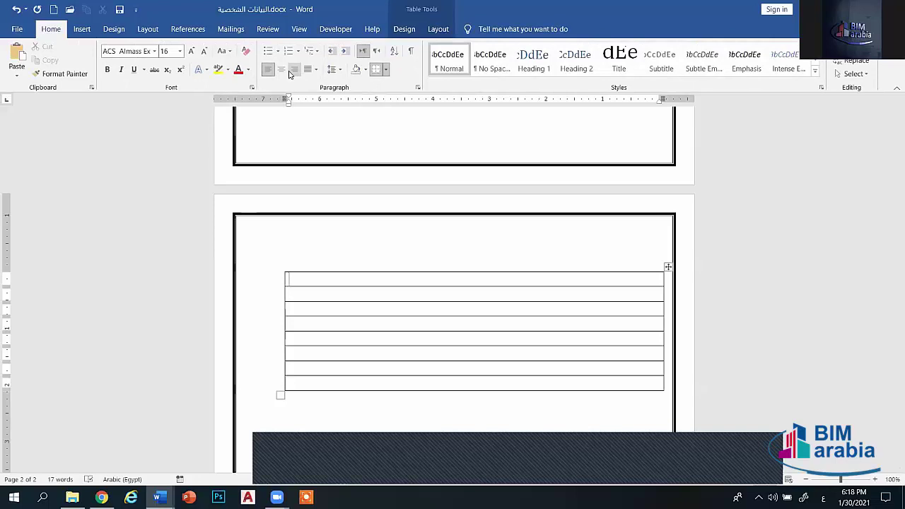
{"action": "mouse_move", "coordinate": [667, 268]}
{"action": "left_mouse_down"}
{"action": "mouse_move", "coordinate": [619, 322]}
{"action": "mouse_move", "coordinate": [629, 257]}
{"action": "left_mouse_up"}
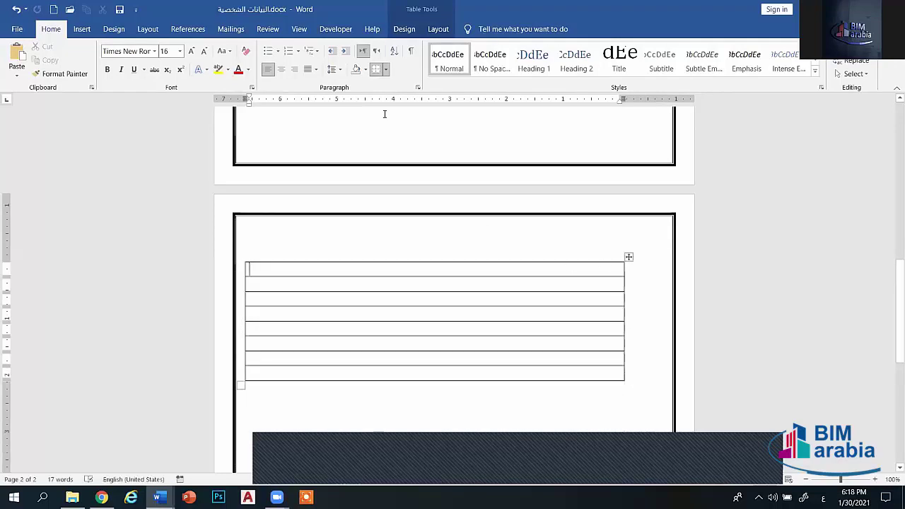
- Widen the table to 7.4 inches and shift it right inside the page border
{"action": "left_click", "coordinate": [438, 29]}
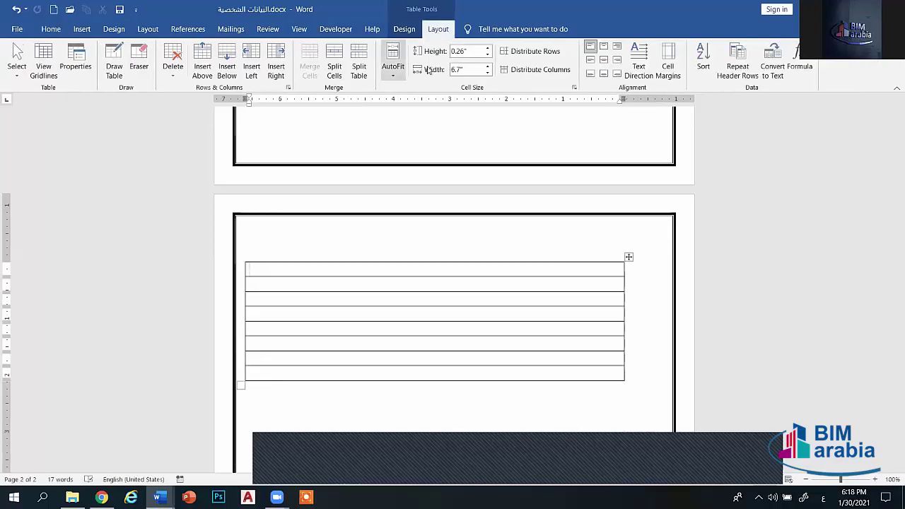
{"action": "left_click", "coordinate": [487, 67]}
{"action": "left_click", "coordinate": [487, 68]}
{"action": "left_click", "coordinate": [487, 67]}
{"action": "left_click", "coordinate": [487, 67]}
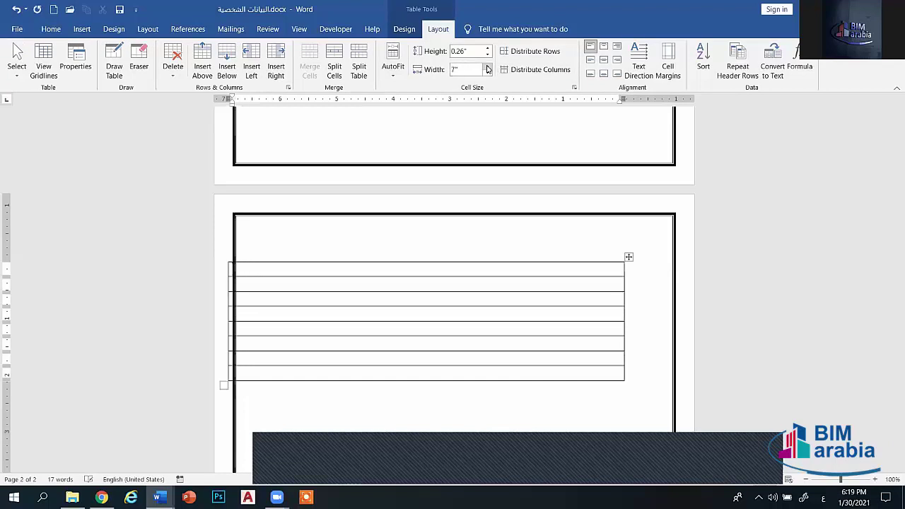
{"action": "left_click", "coordinate": [487, 68]}
{"action": "left_click", "coordinate": [487, 68]}
{"action": "left_click", "coordinate": [487, 67]}
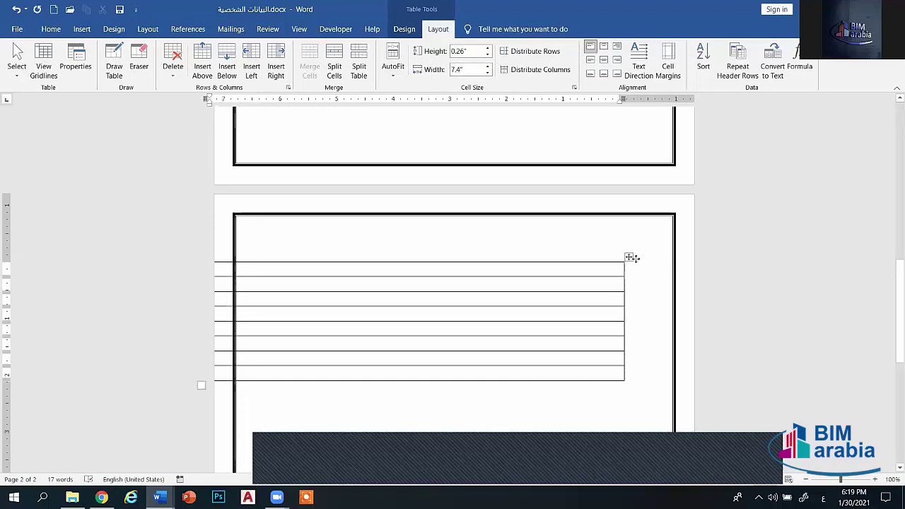
{"action": "left_click_drag", "start_coordinate": [631, 258], "coordinate": [668, 259]}
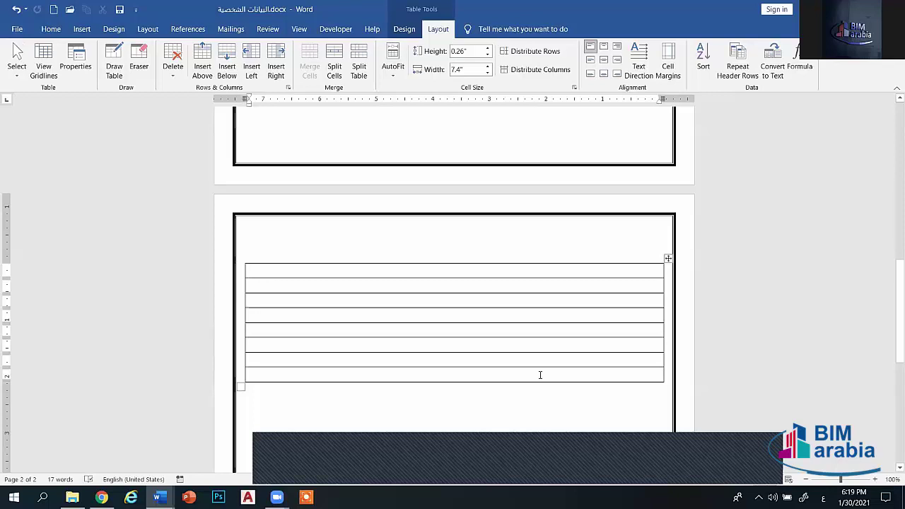
{"action": "left_click", "coordinate": [455, 427]}
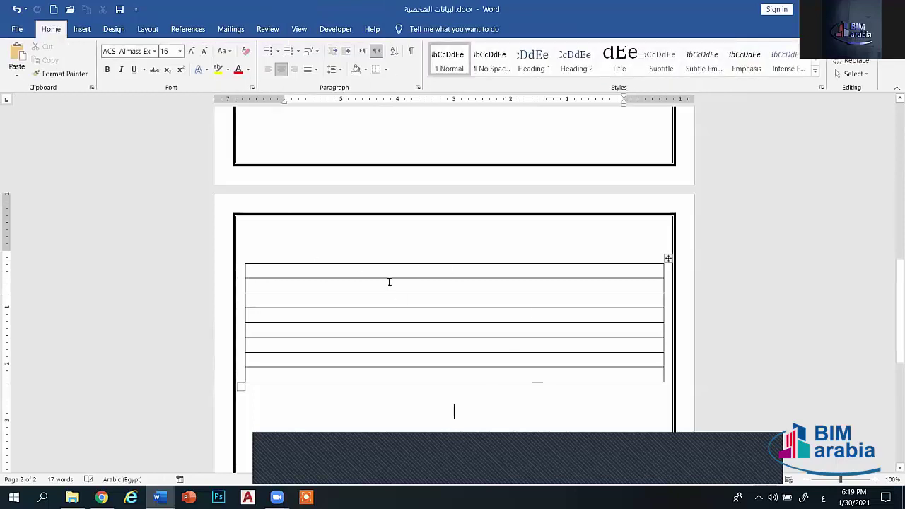
- Select the whole table, remove all borders, then apply Inside Borders only
{"action": "left_click_drag", "start_coordinate": [394, 322], "coordinate": [376, 269]}
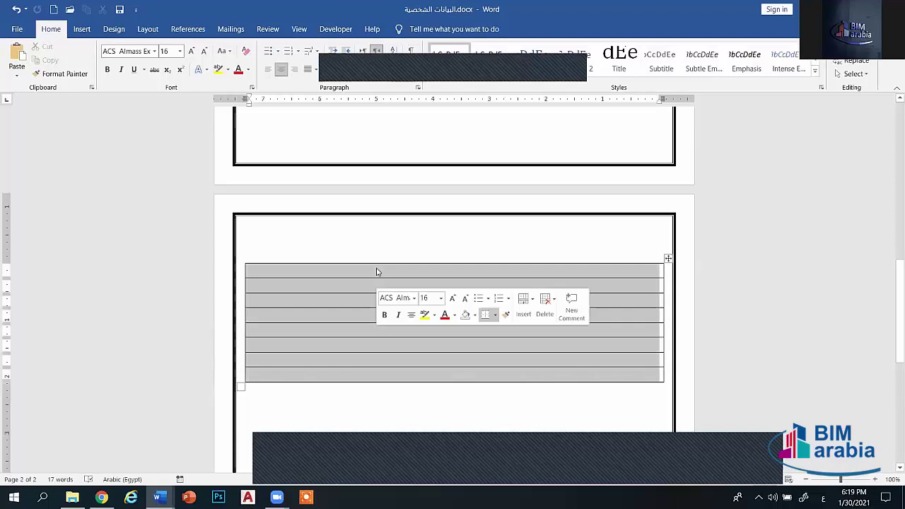
{"action": "left_click", "coordinate": [51, 29]}
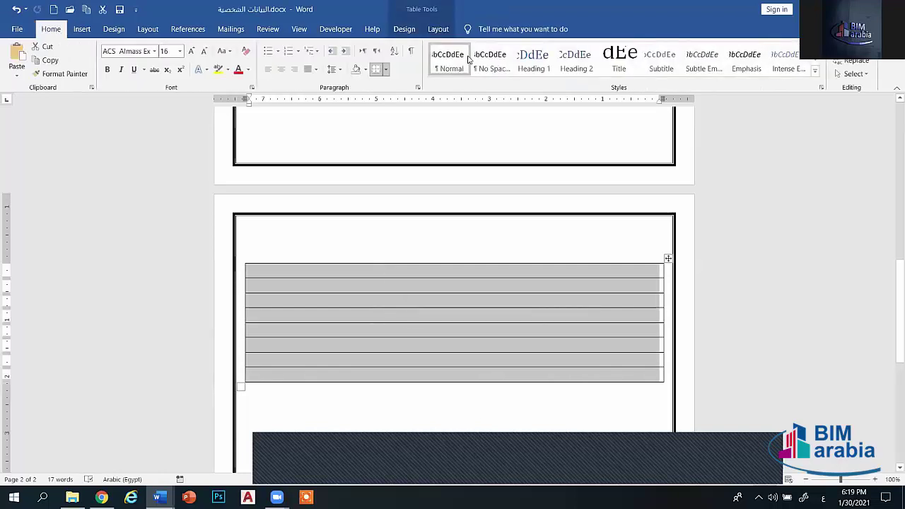
{"action": "left_click", "coordinate": [385, 69]}
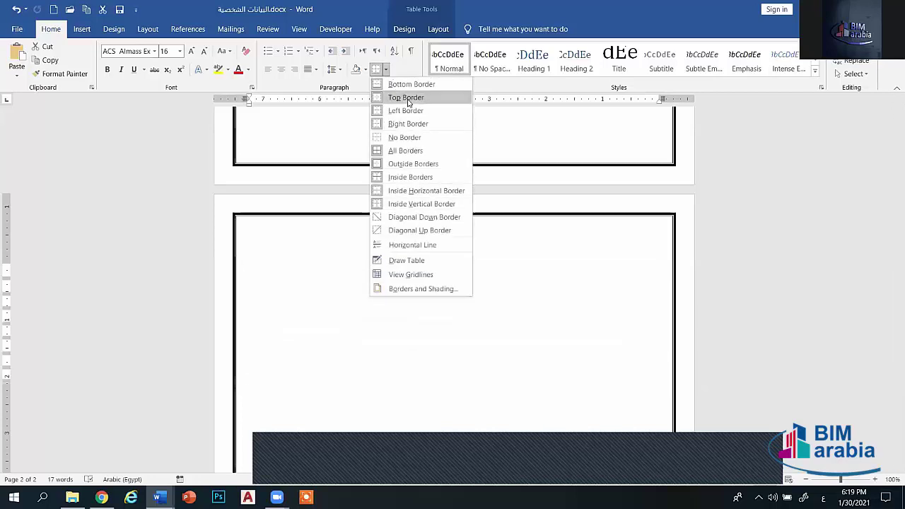
{"action": "left_click", "coordinate": [406, 139]}
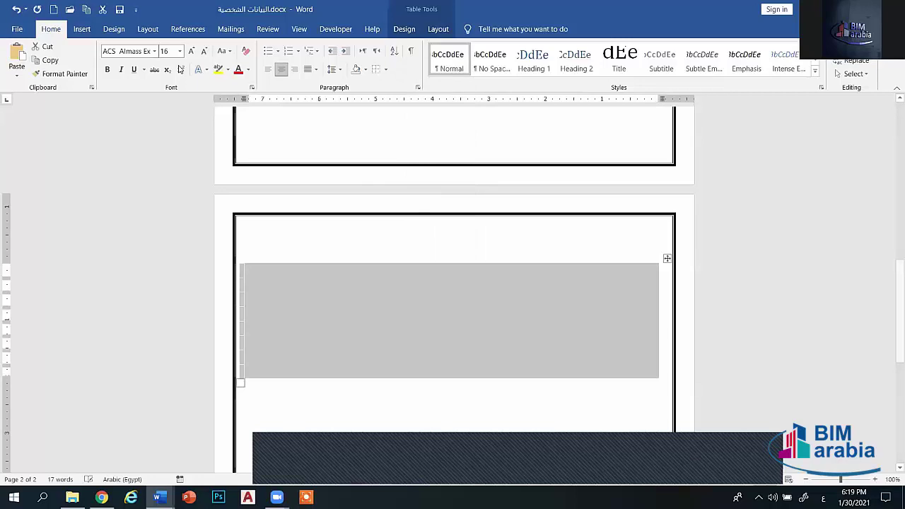
{"action": "left_click", "coordinate": [386, 69]}
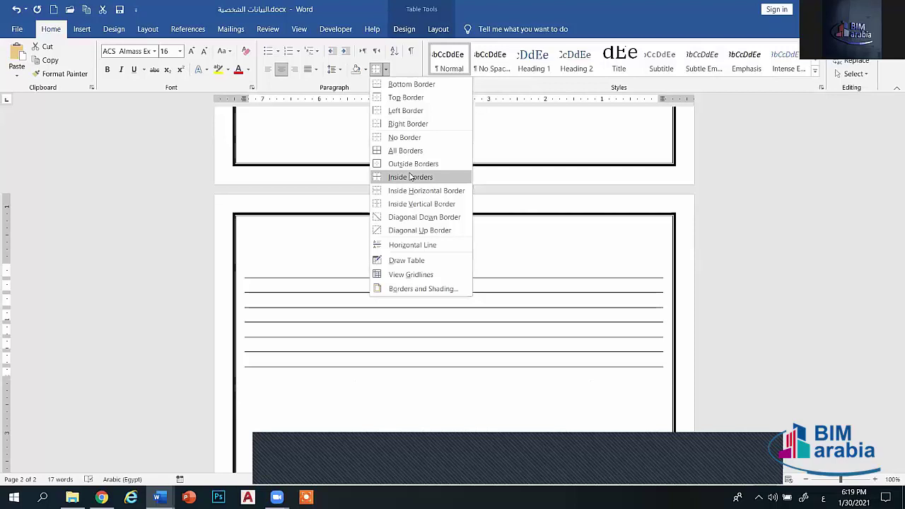
{"action": "left_click", "coordinate": [410, 176]}
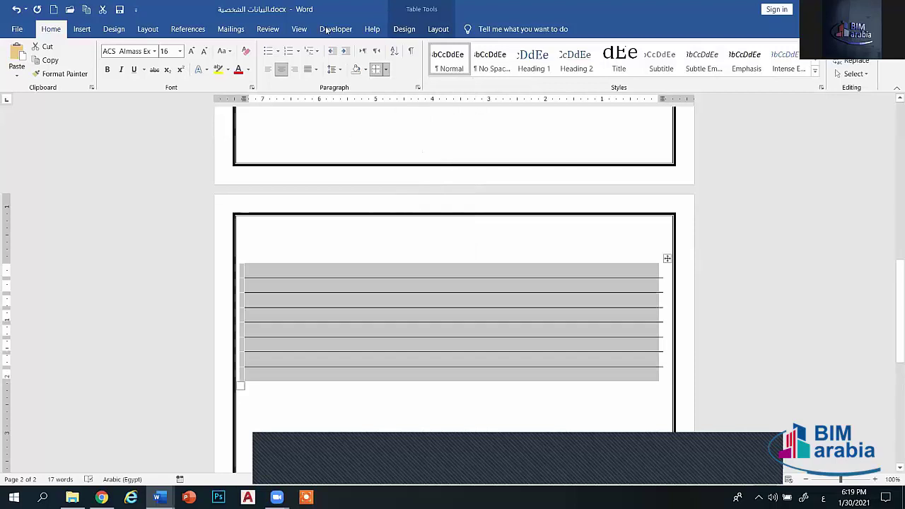
- Set the table's line spacing to 2.0
{"action": "left_click", "coordinate": [335, 72]}
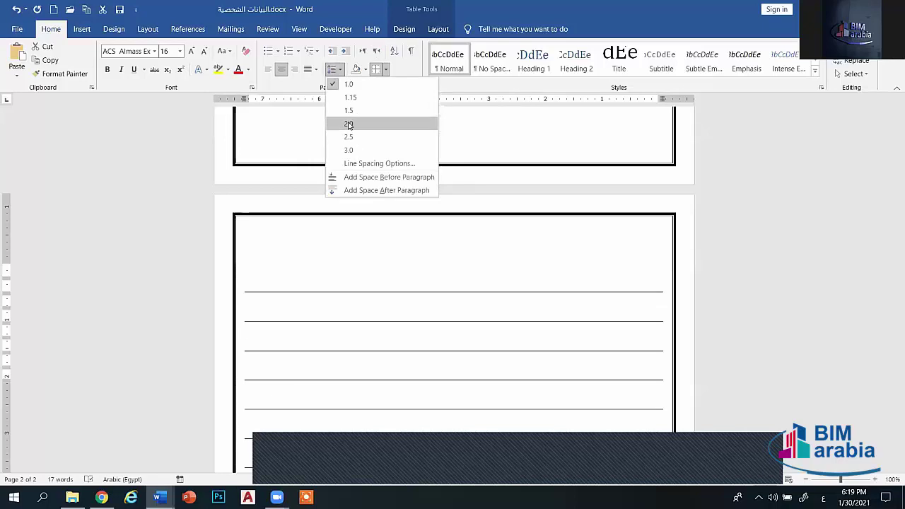
{"action": "left_click", "coordinate": [348, 123]}
{"action": "scroll", "coordinate": [459, 269], "scroll_direction": "down", "scroll_amount": 3}
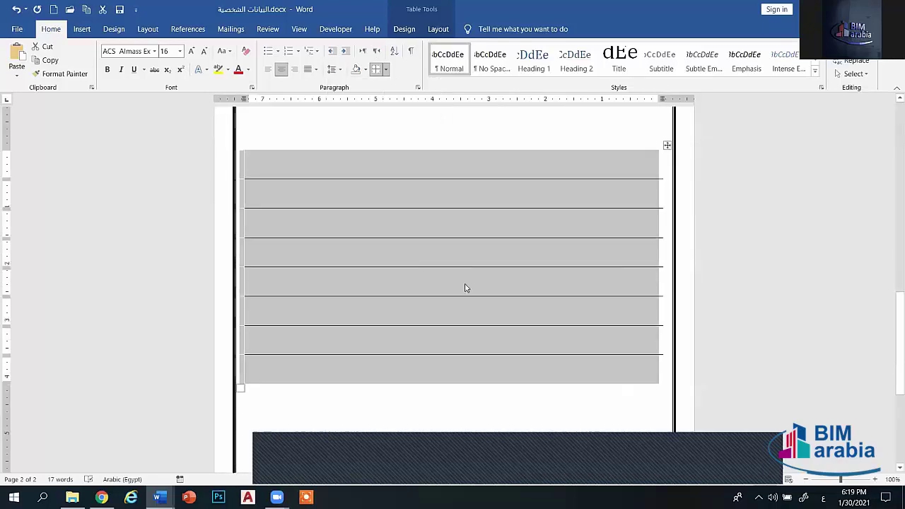
{"action": "scroll", "coordinate": [463, 318], "scroll_direction": "down", "scroll_amount": 2}
- Insert one new row below the table's last row
{"action": "left_click", "coordinate": [459, 231]}
{"action": "scroll", "coordinate": [471, 210], "scroll_direction": "up", "scroll_amount": 3}
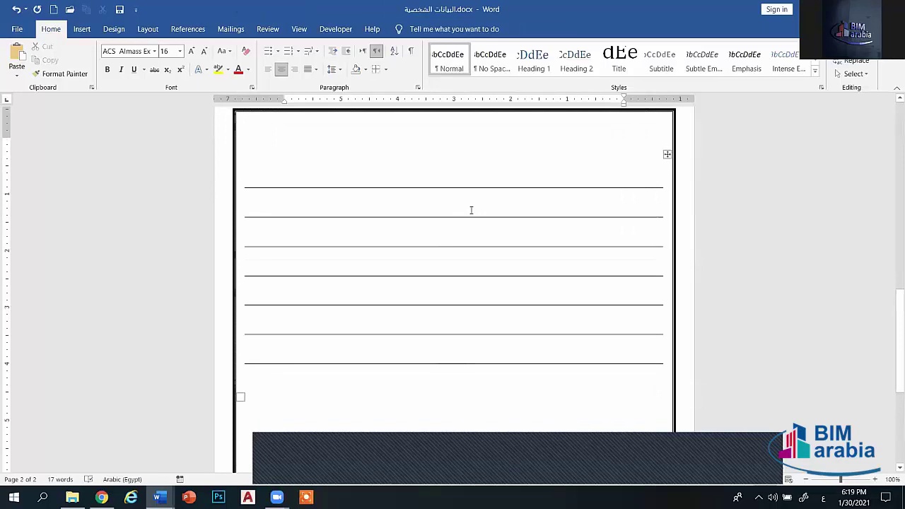
{"action": "left_click", "coordinate": [643, 407]}
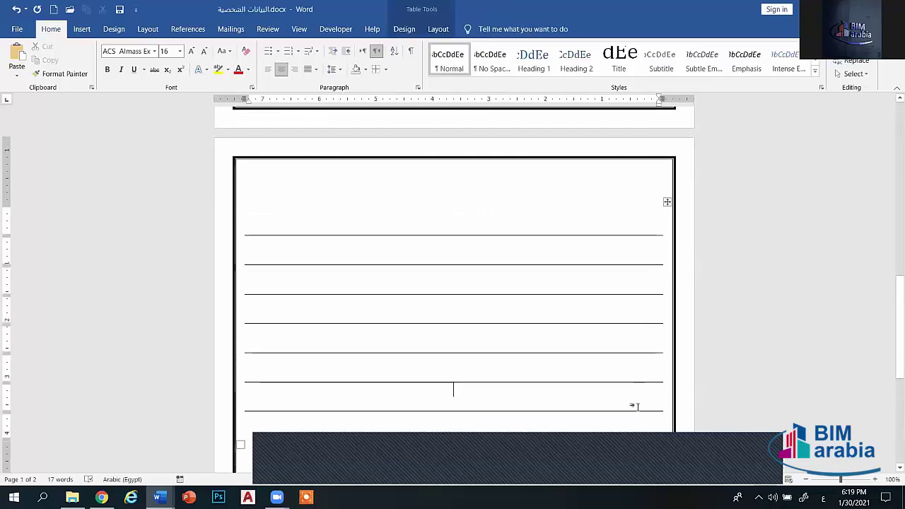
{"action": "left_click", "coordinate": [438, 29]}
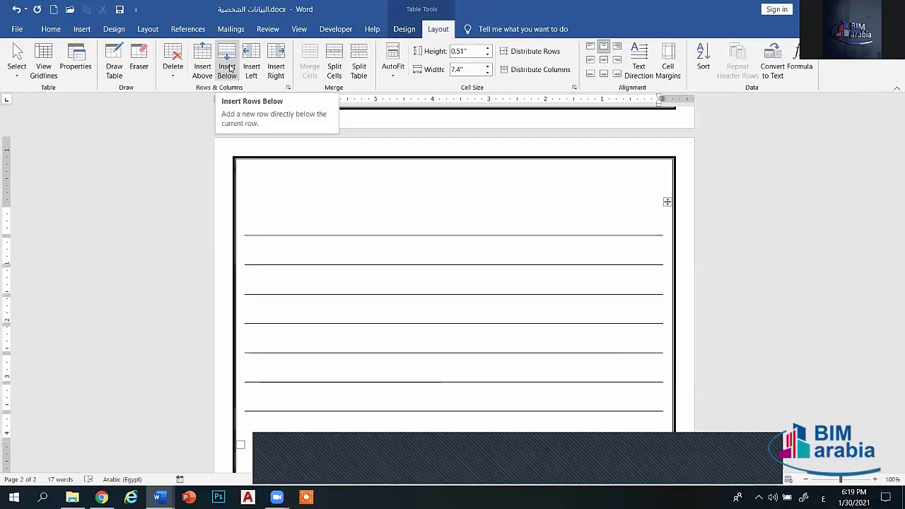
{"action": "left_click", "coordinate": [229, 67]}
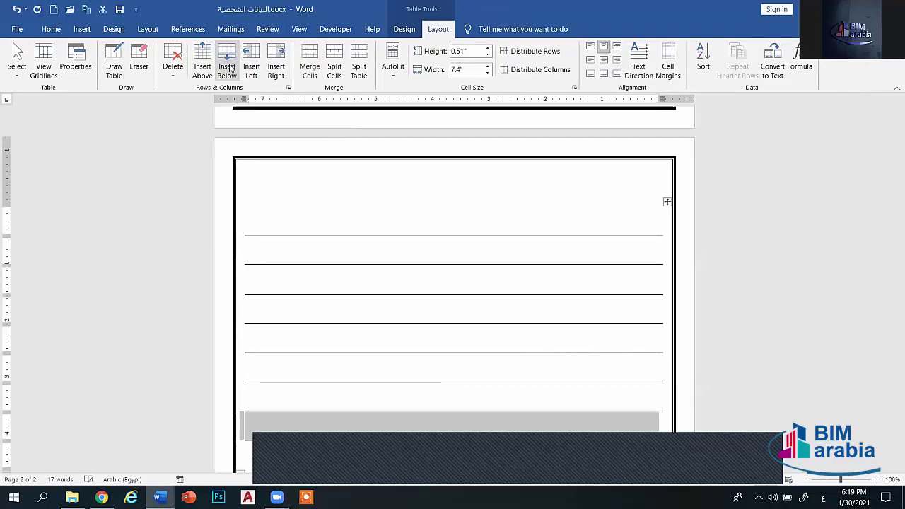
{"action": "left_click", "coordinate": [425, 193]}
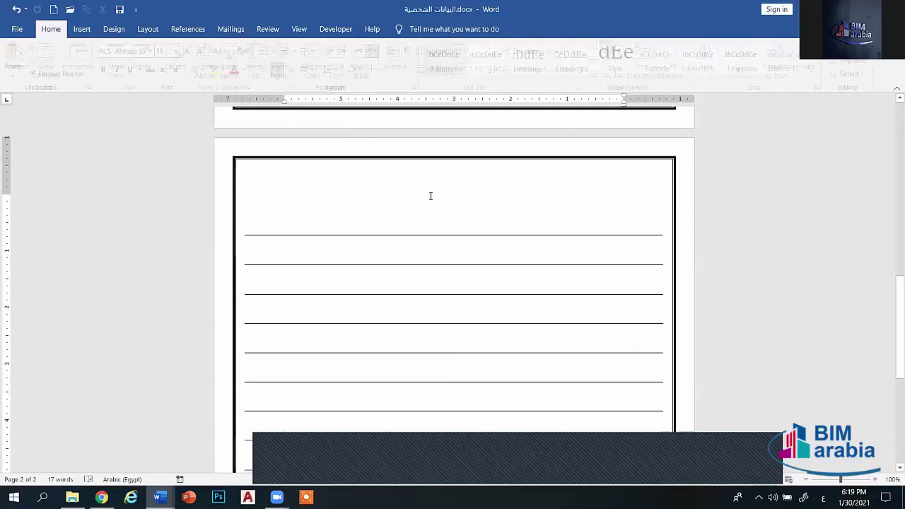
- Insert two more rows below the last row so the table runs onto page 3
{"action": "scroll", "coordinate": [521, 185], "scroll_direction": "down", "scroll_amount": 3}
{"action": "scroll", "coordinate": [523, 186], "scroll_direction": "down", "scroll_amount": 2}
{"action": "scroll", "coordinate": [523, 186], "scroll_direction": "down", "scroll_amount": 2}
{"action": "scroll", "coordinate": [525, 184], "scroll_direction": "up", "scroll_amount": 2}
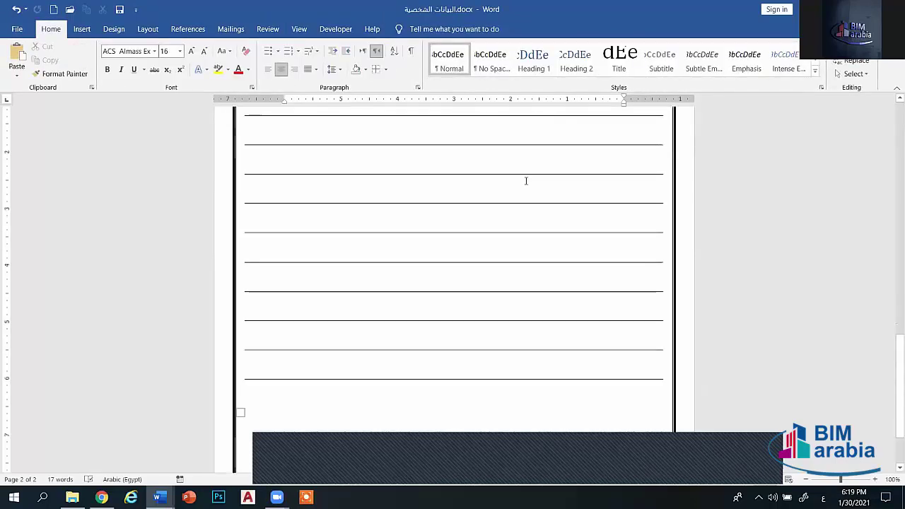
{"action": "scroll", "coordinate": [525, 182], "scroll_direction": "up", "scroll_amount": 3}
{"action": "scroll", "coordinate": [529, 179], "scroll_direction": "down", "scroll_amount": 2}
{"action": "scroll", "coordinate": [527, 205], "scroll_direction": "down", "scroll_amount": 2}
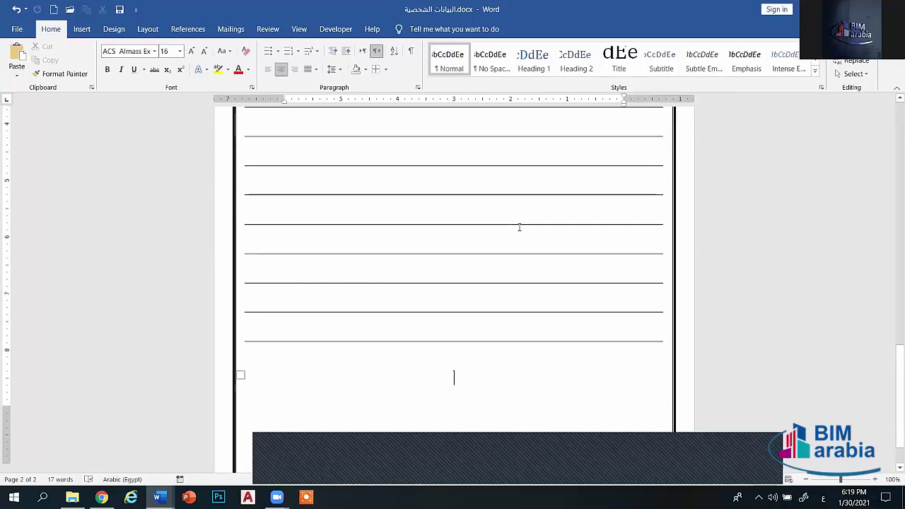
{"action": "scroll", "coordinate": [495, 255], "scroll_direction": "down", "scroll_amount": 2}
{"action": "left_click", "coordinate": [467, 281]}
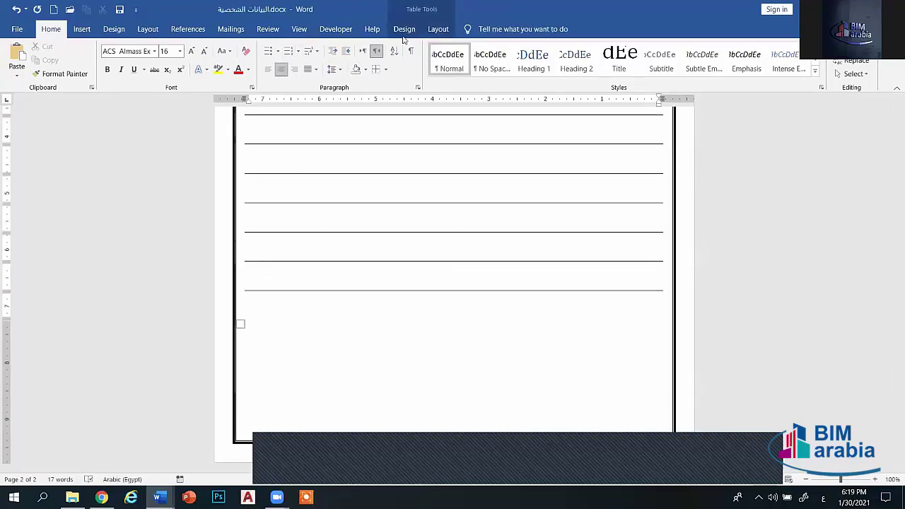
{"action": "left_click", "coordinate": [438, 29]}
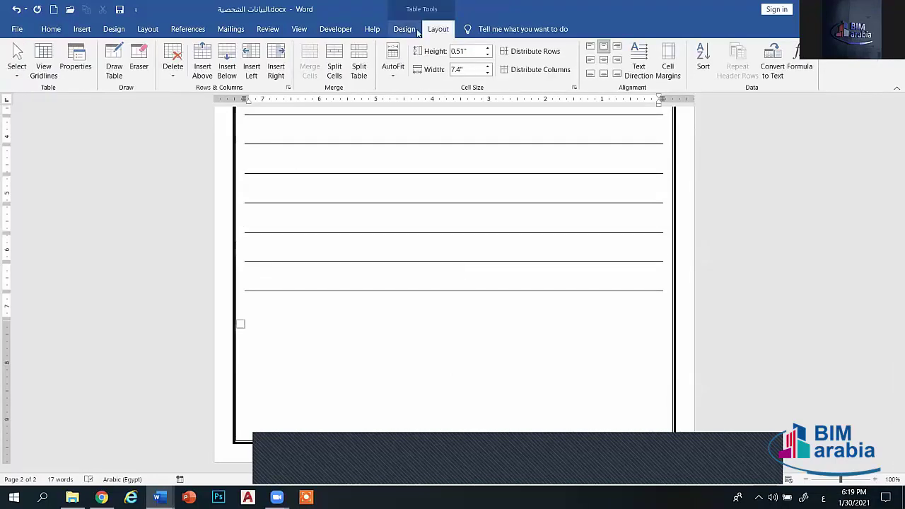
{"action": "left_click", "coordinate": [227, 62]}
{"action": "left_click", "coordinate": [227, 62]}
{"action": "left_click", "coordinate": [227, 62]}
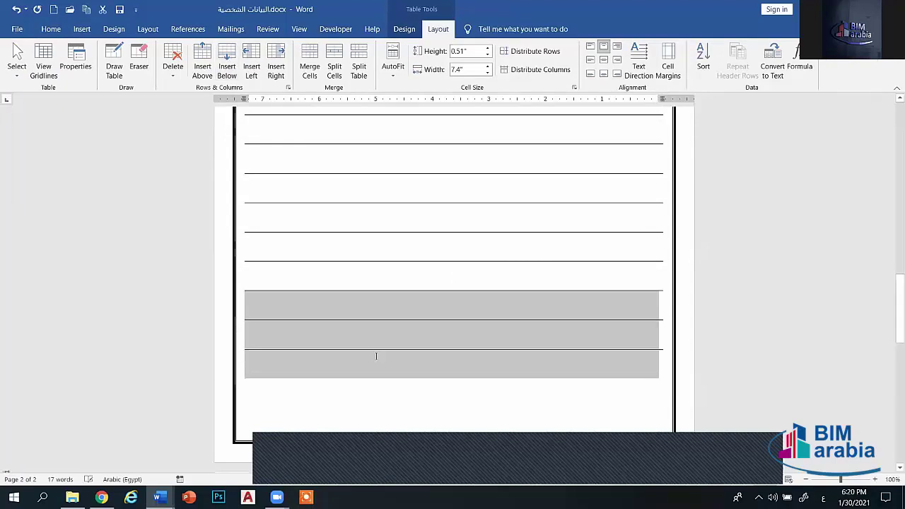
{"action": "left_click", "coordinate": [374, 417]}
{"action": "scroll", "coordinate": [428, 341], "scroll_direction": "down", "scroll_amount": 3}
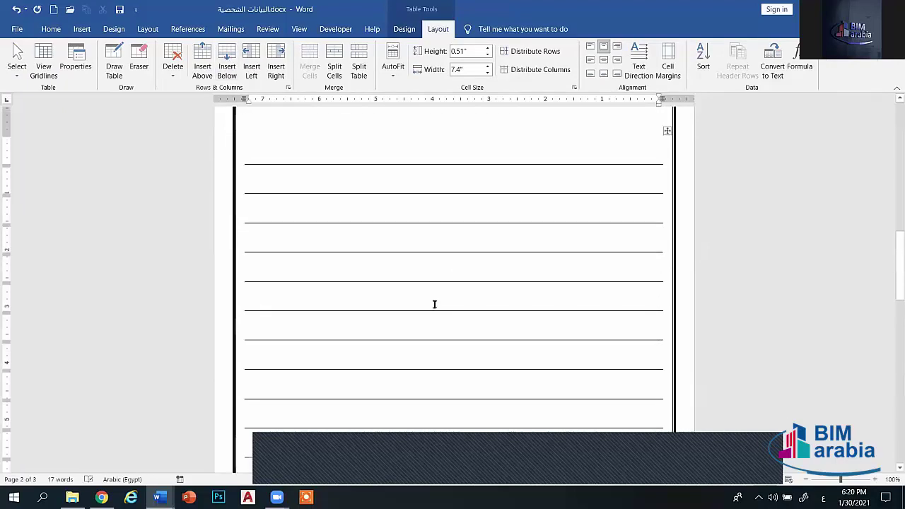
{"action": "scroll", "coordinate": [456, 305], "scroll_direction": "down", "scroll_amount": 1}
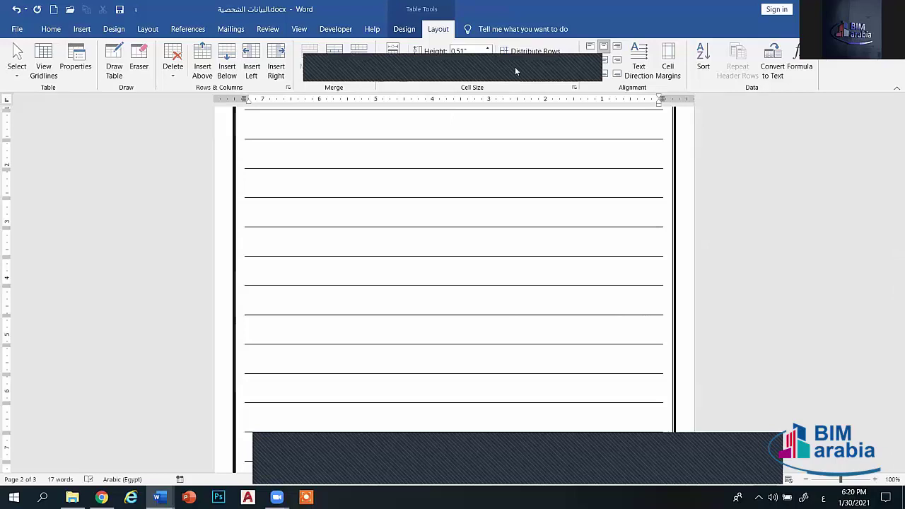
- Return to the Home tab and close the Borders list without changing the table's lines
{"action": "left_click", "coordinate": [82, 29]}
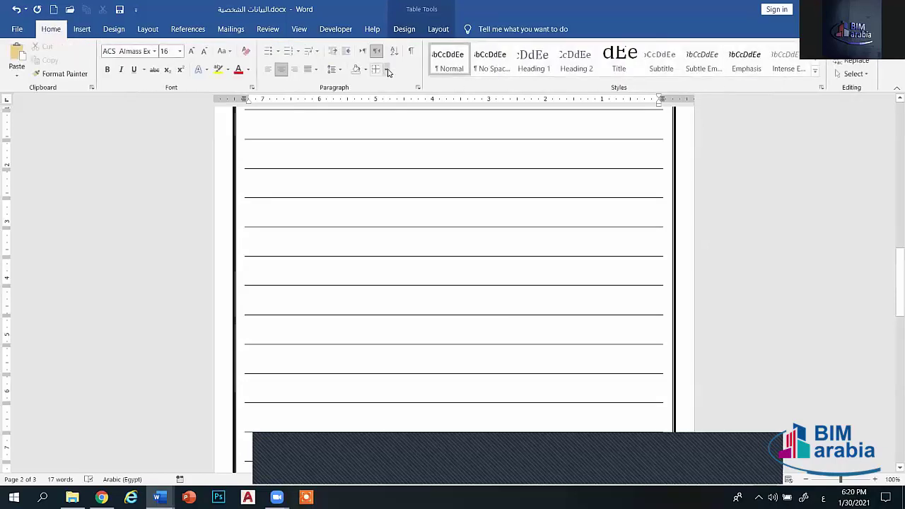
{"action": "left_click", "coordinate": [386, 70]}
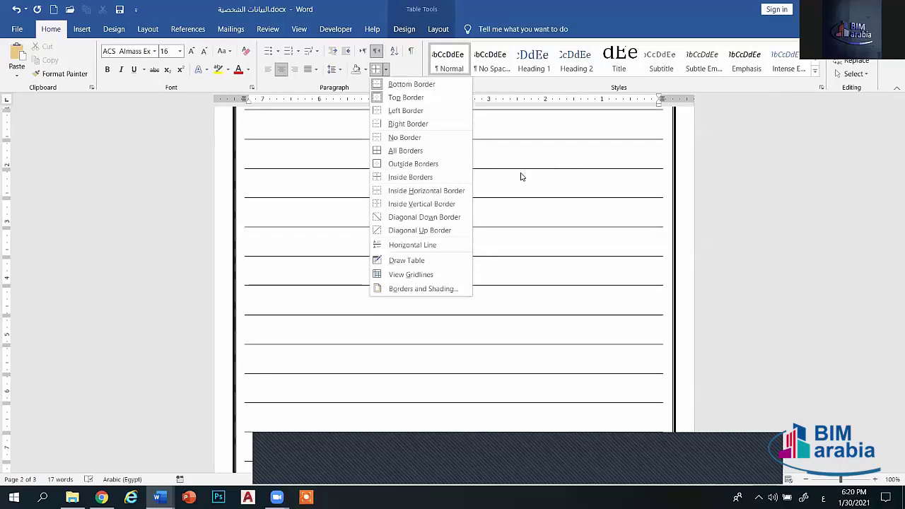
{"action": "left_click", "coordinate": [530, 170]}
{"action": "scroll", "coordinate": [550, 177], "scroll_direction": "up", "scroll_amount": 3}
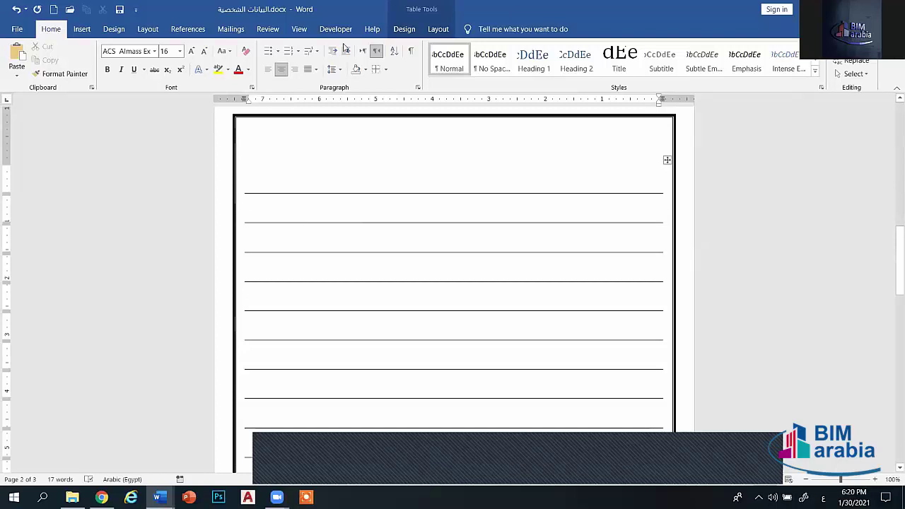
- Close the line spacing list unchanged and bump the font size to 17
{"action": "left_click", "coordinate": [335, 69]}
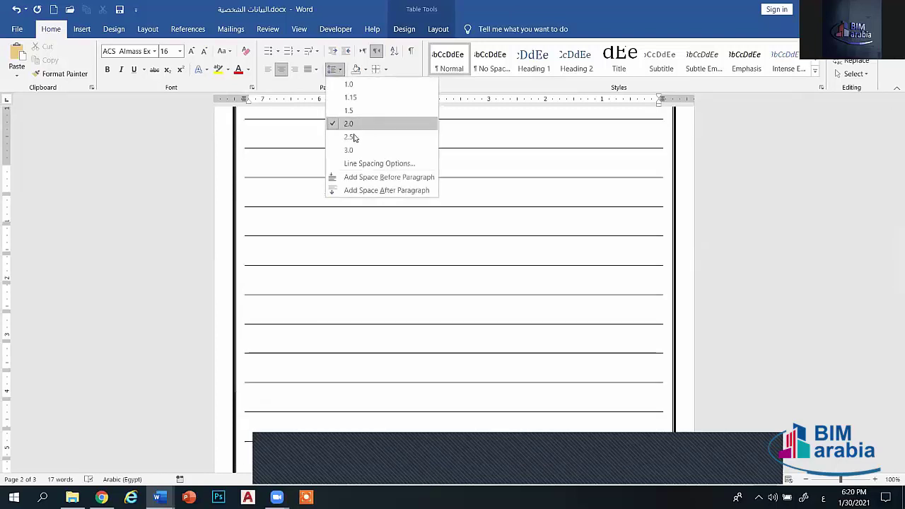
{"action": "left_click", "coordinate": [481, 145]}
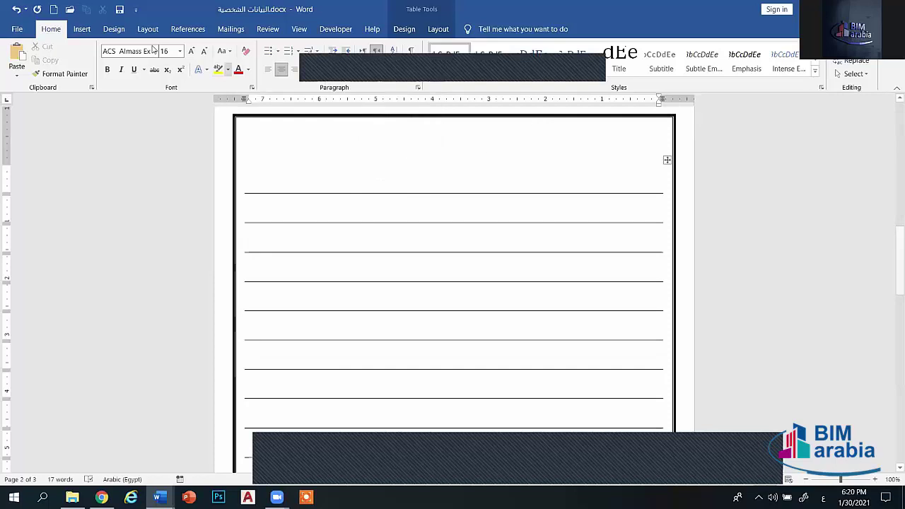
{"action": "left_click", "coordinate": [191, 51]}
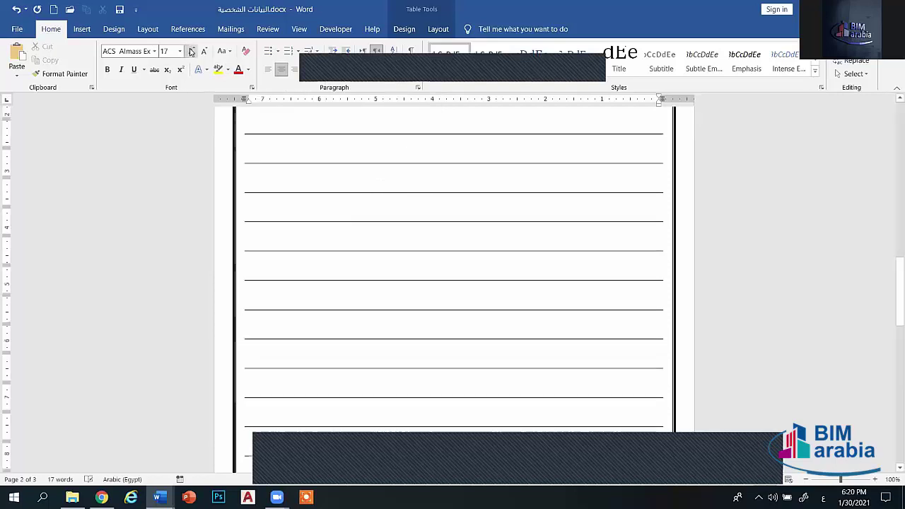
{"action": "scroll", "coordinate": [581, 134], "scroll_direction": "up", "scroll_amount": 3}
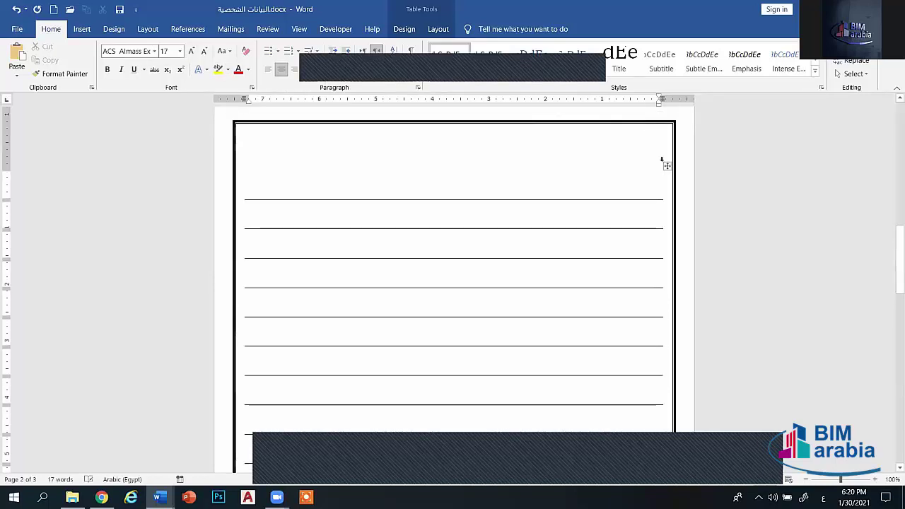
- Select the whole table and raise its font size step by step to 21
{"action": "left_click", "coordinate": [667, 165]}
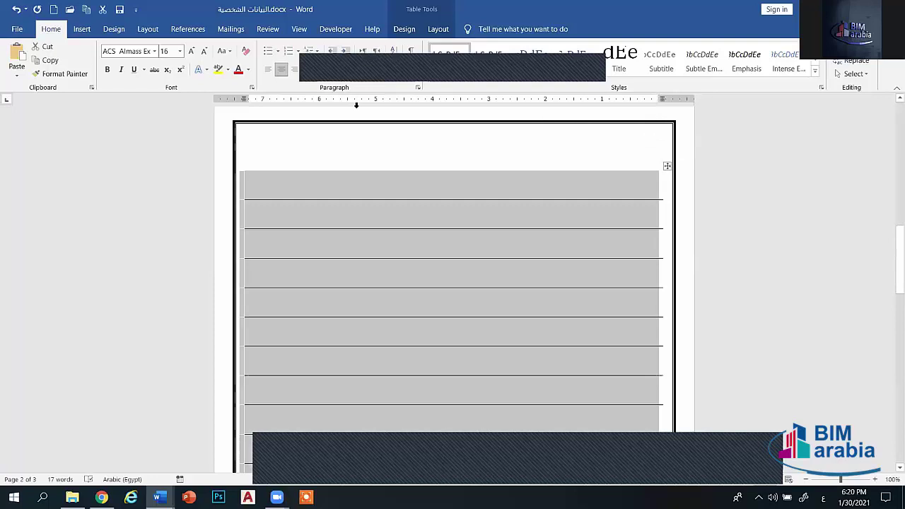
{"action": "left_click", "coordinate": [189, 52]}
{"action": "left_click", "coordinate": [190, 53]}
{"action": "left_click", "coordinate": [190, 52]}
{"action": "left_click", "coordinate": [190, 52]}
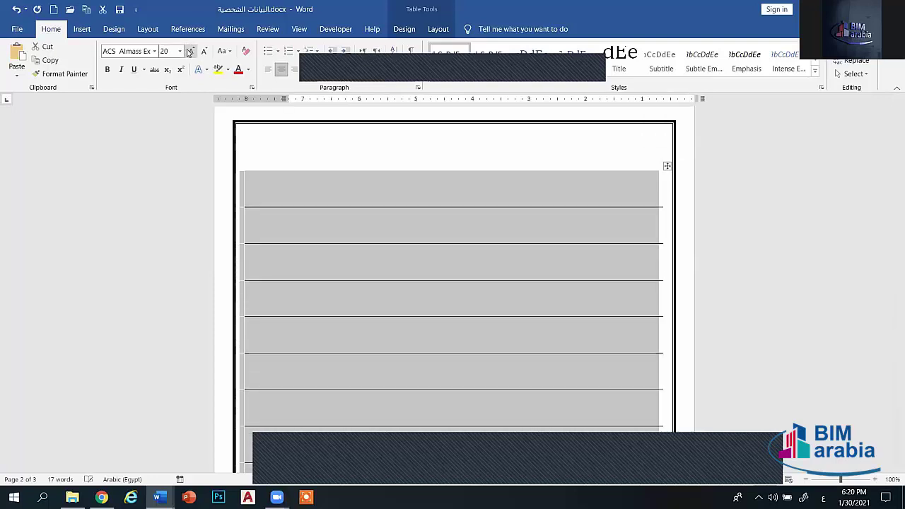
{"action": "left_click", "coordinate": [189, 52]}
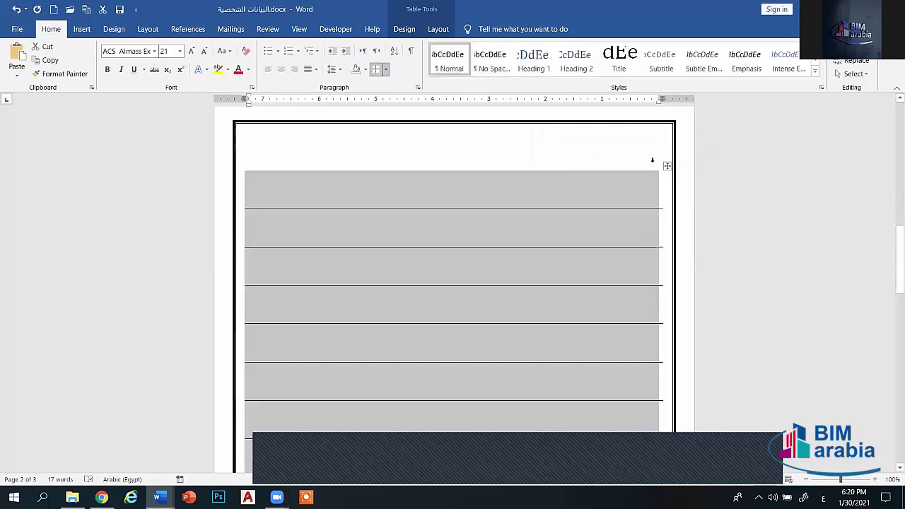
{"action": "left_click", "coordinate": [664, 210]}
{"action": "left_click", "coordinate": [641, 273]}
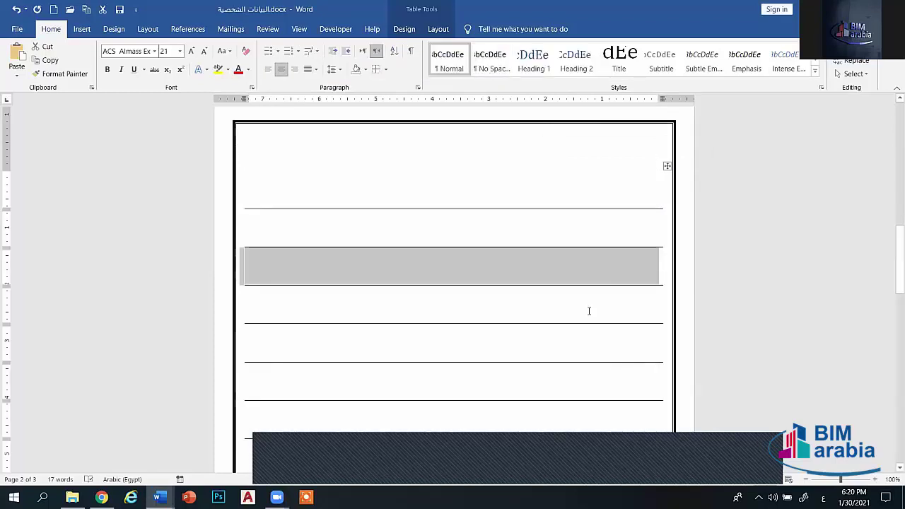
{"action": "left_click", "coordinate": [626, 283]}
{"action": "scroll", "coordinate": [622, 268], "scroll_direction": "down", "scroll_amount": 5}
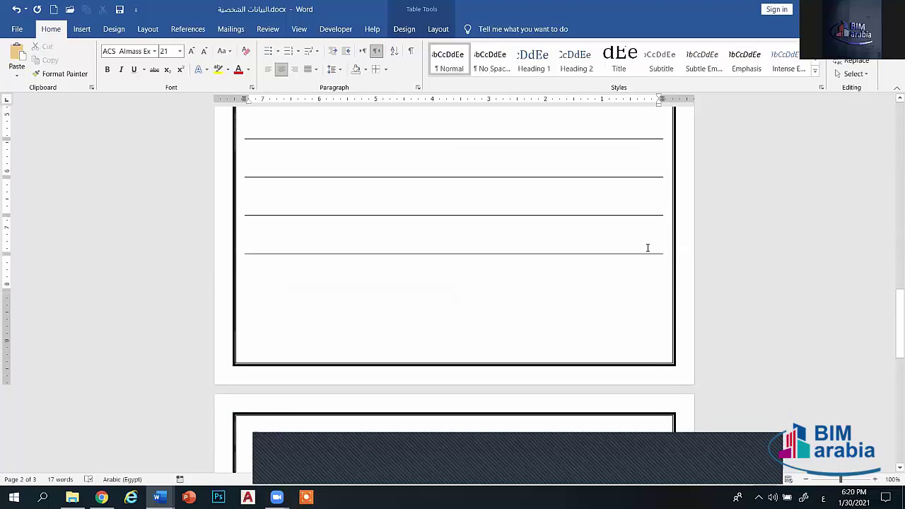
- Close the lined-paper document and discard its unsaved changes
{"action": "scroll", "coordinate": [651, 248], "scroll_direction": "down", "scroll_amount": 6}
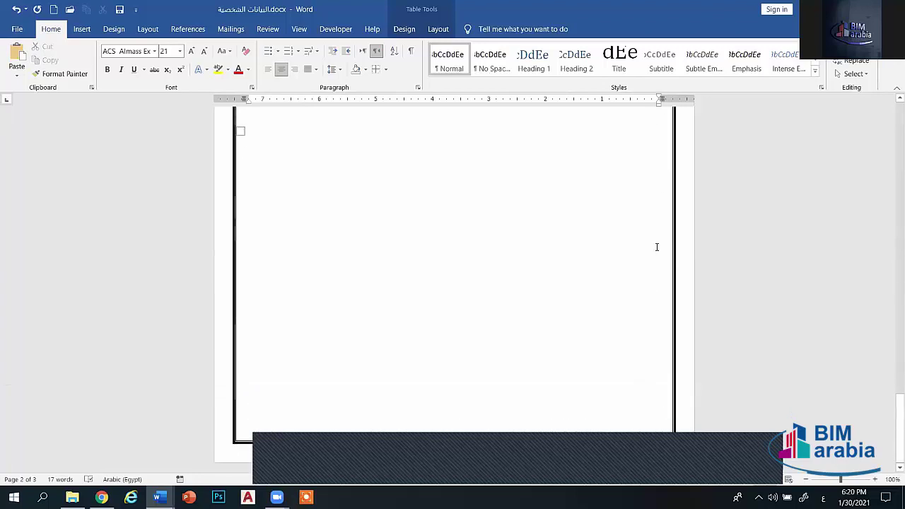
{"action": "scroll", "coordinate": [702, 268], "scroll_direction": "up", "scroll_amount": 5}
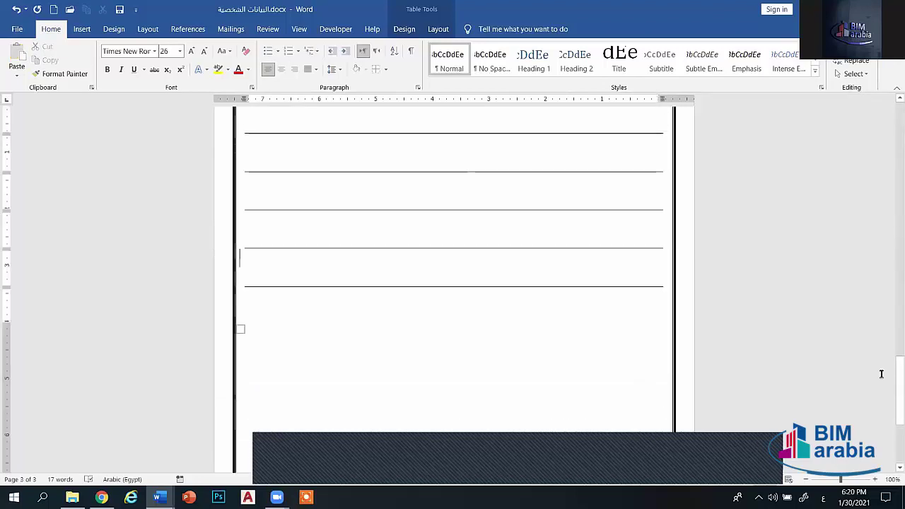
{"action": "left_click_drag", "start_coordinate": [891, 390], "coordinate": [894, 202]}
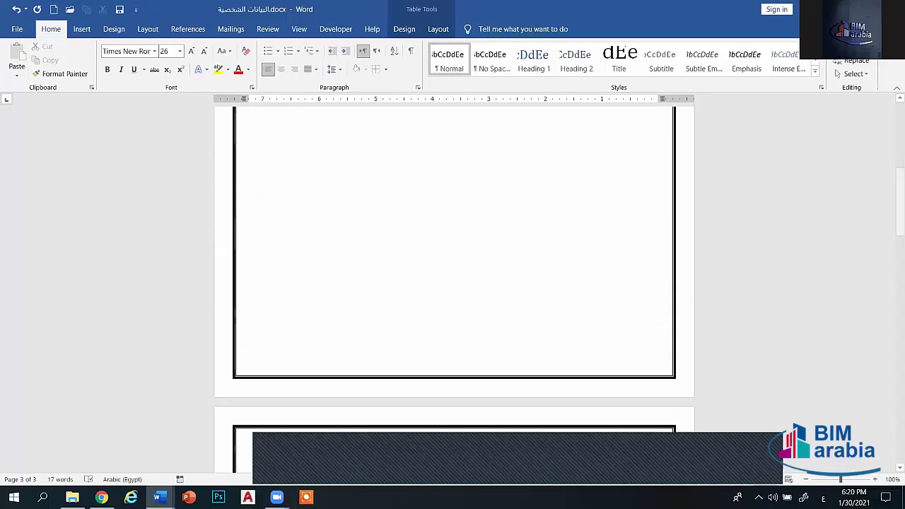
{"action": "left_click", "coordinate": [889, 8]}
{"action": "left_click", "coordinate": [452, 274]}
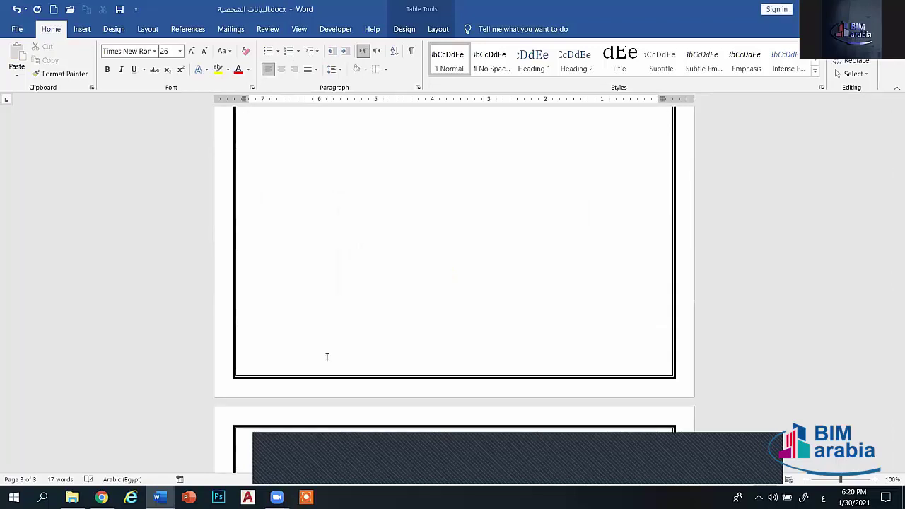
- Launch a new Word window from the taskbar jump list
{"action": "scroll", "coordinate": [519, 335], "scroll_direction": "up", "scroll_amount": 3}
{"action": "scroll", "coordinate": [518, 335], "scroll_direction": "up", "scroll_amount": 2}
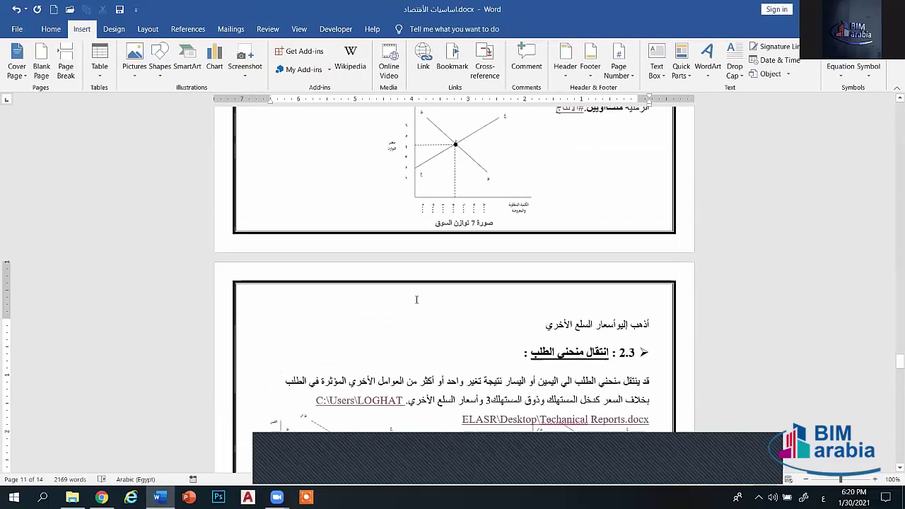
{"action": "right_click", "coordinate": [158, 497]}
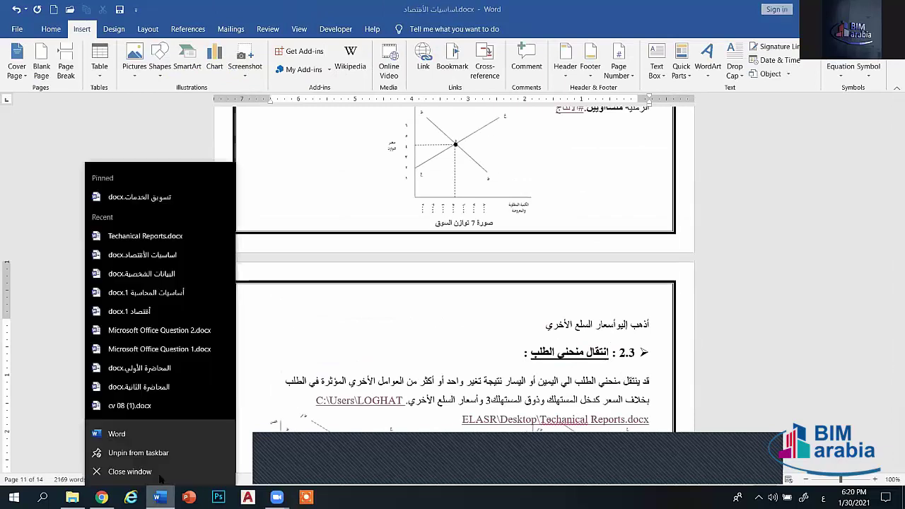
{"action": "left_click", "coordinate": [152, 438]}
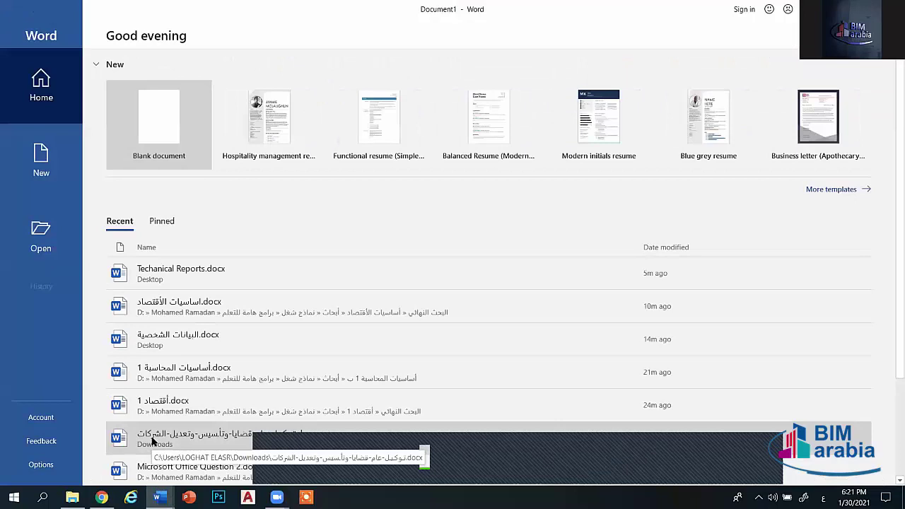
- Create a new blank document, Document1, from the Word start screen
{"action": "left_click", "coordinate": [171, 112]}
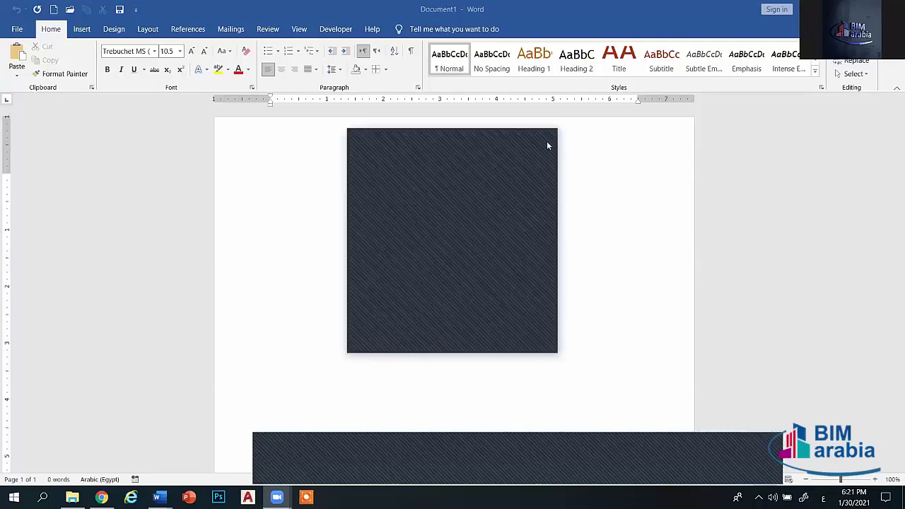
{"action": "left_click", "coordinate": [82, 29]}
{"action": "left_click", "coordinate": [99, 60]}
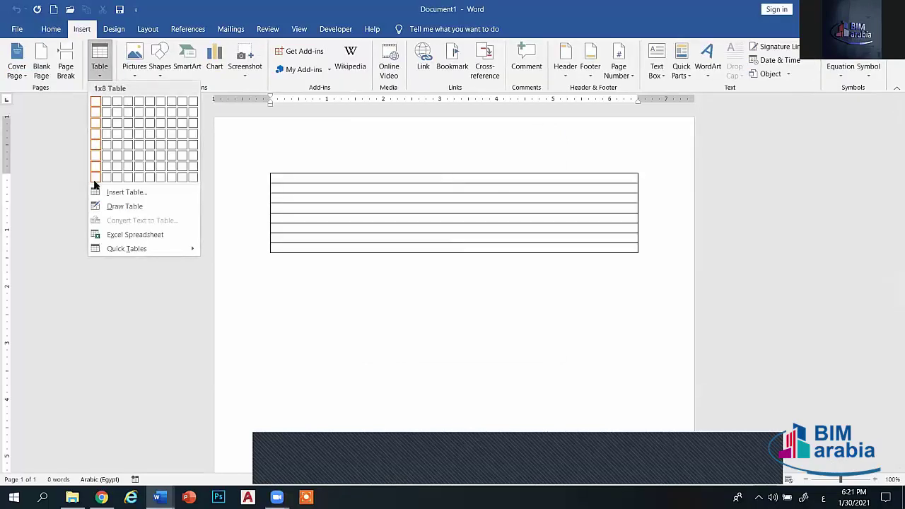
{"action": "left_click", "coordinate": [98, 182]}
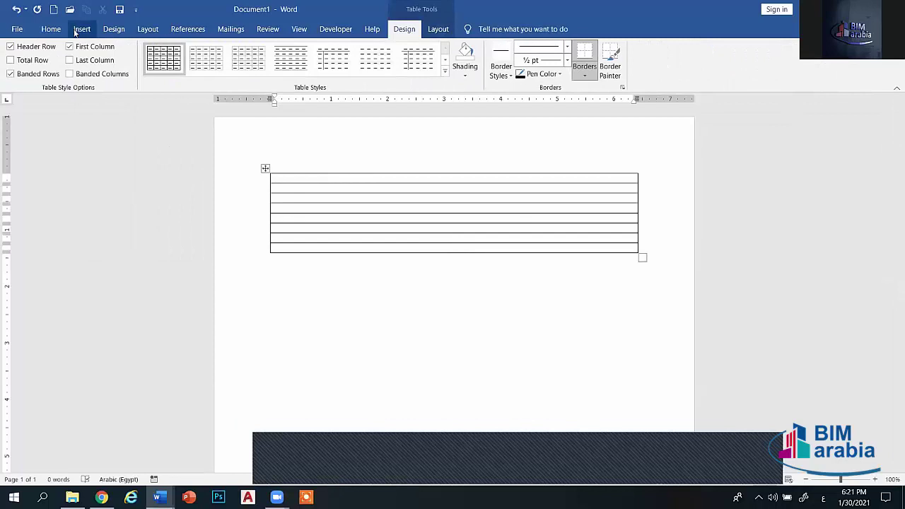
{"action": "left_click", "coordinate": [51, 29]}
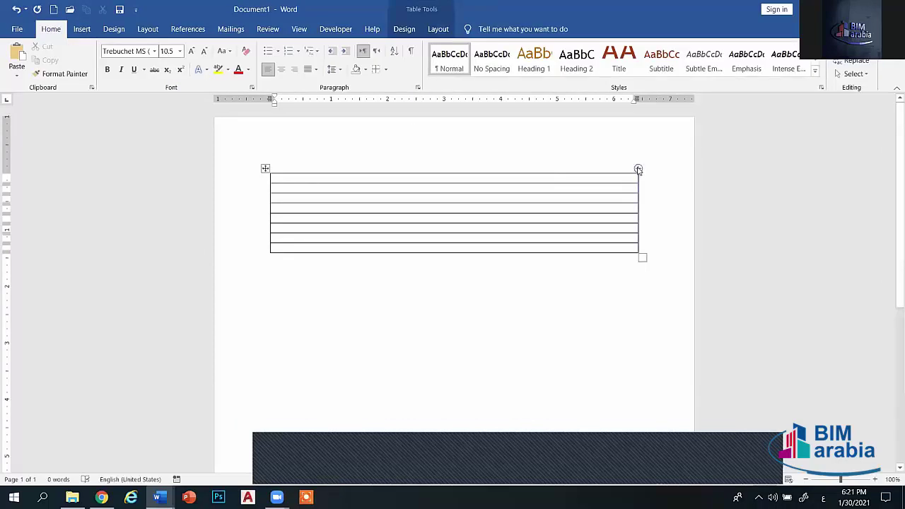
{"action": "left_click", "coordinate": [637, 169]}
{"action": "left_click", "coordinate": [548, 210]}
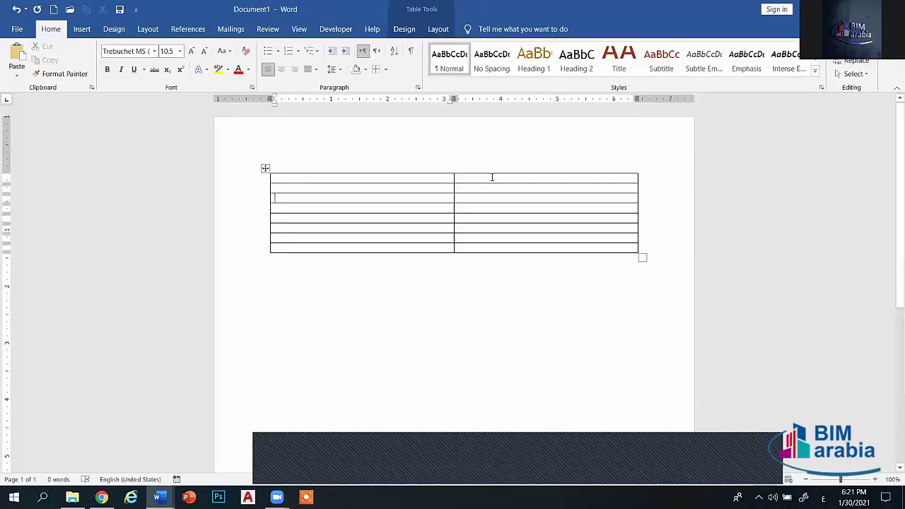
{"action": "left_click", "coordinate": [265, 168]}
{"action": "left_click", "coordinate": [191, 52]}
{"action": "left_click", "coordinate": [190, 52]}
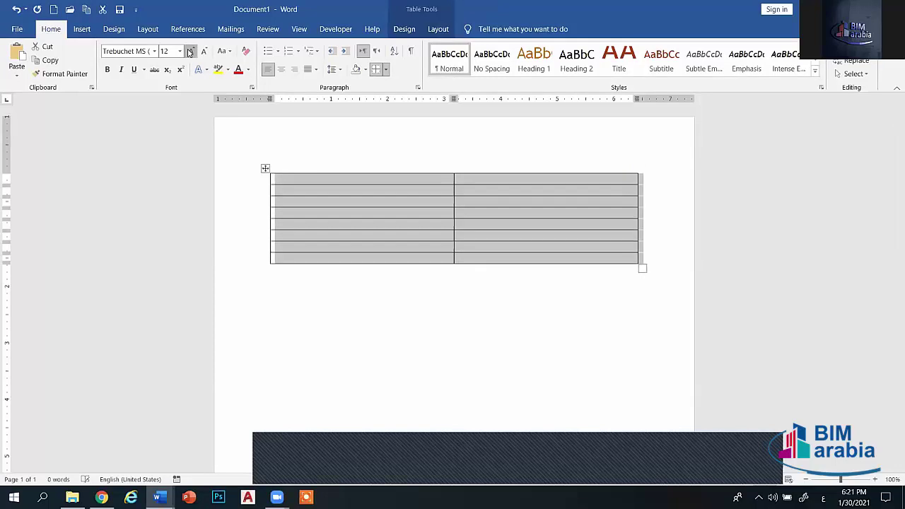
{"action": "left_click", "coordinate": [190, 52]}
{"action": "left_click", "coordinate": [190, 52]}
{"action": "left_click", "coordinate": [190, 52]}
{"action": "left_click", "coordinate": [190, 52]}
{"action": "left_click", "coordinate": [191, 52]}
{"action": "left_click", "coordinate": [191, 52]}
{"action": "left_click", "coordinate": [190, 52]}
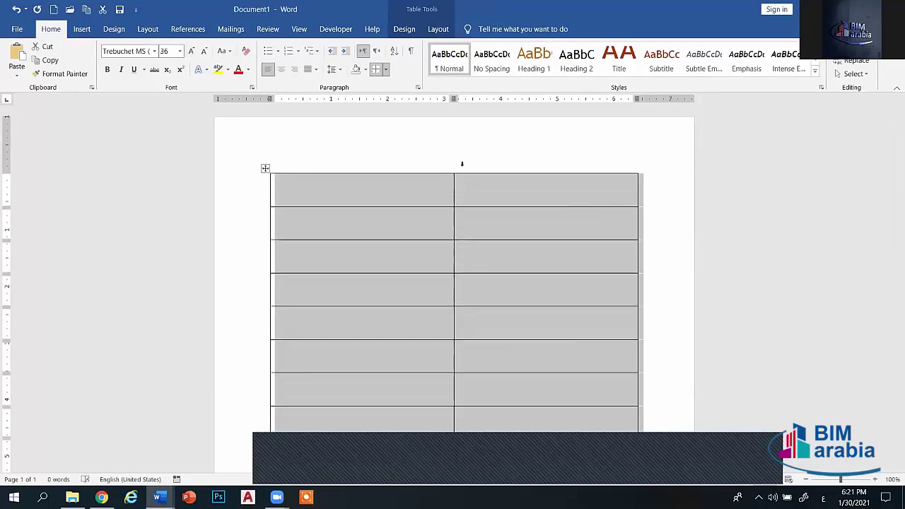
{"action": "left_click", "coordinate": [463, 223]}
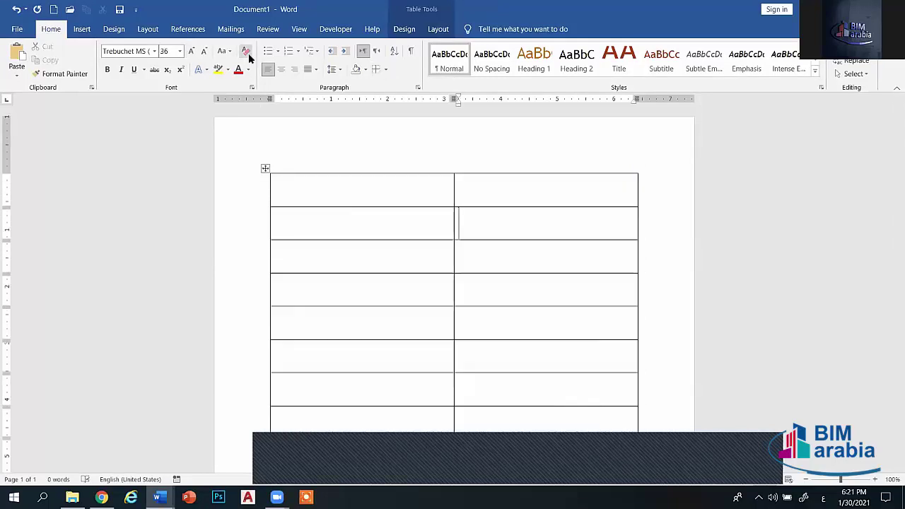
- Widen both table columns to 4" each and move the table further left
{"action": "left_click", "coordinate": [438, 29]}
{"action": "left_click", "coordinate": [487, 67]}
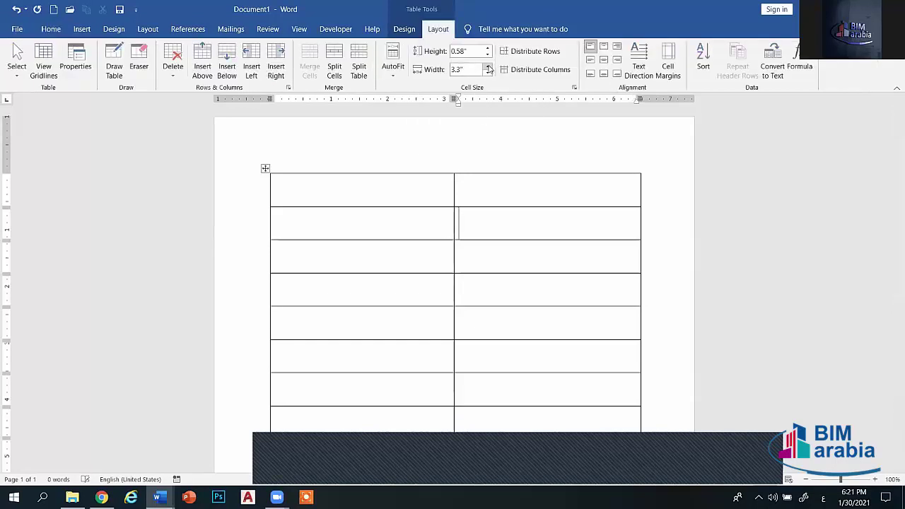
{"action": "left_click", "coordinate": [488, 67]}
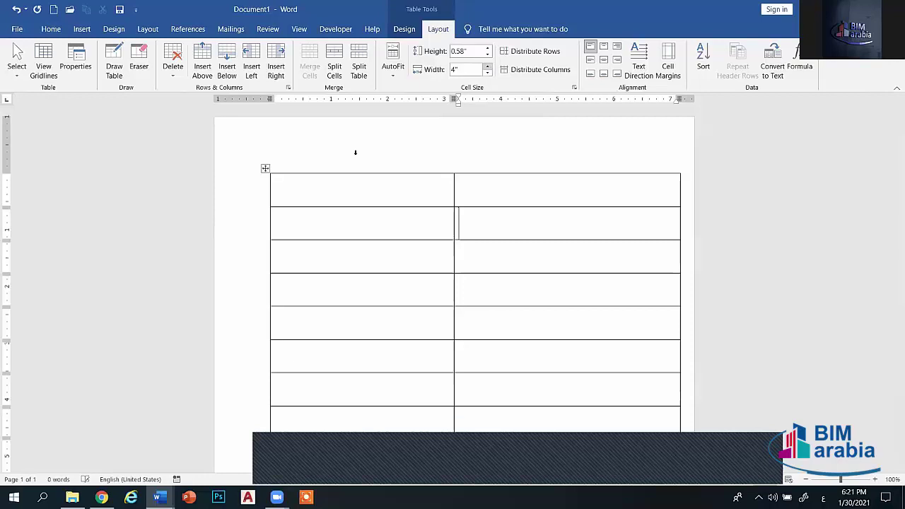
{"action": "left_click_drag", "start_coordinate": [266, 170], "coordinate": [223, 169]}
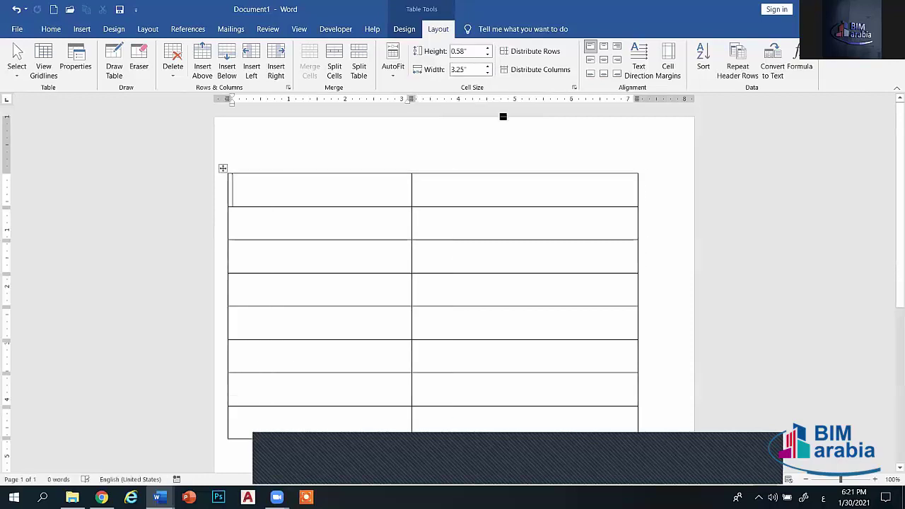
{"action": "left_click", "coordinate": [488, 66]}
{"action": "left_click", "coordinate": [488, 65]}
{"action": "left_click", "coordinate": [488, 65]}
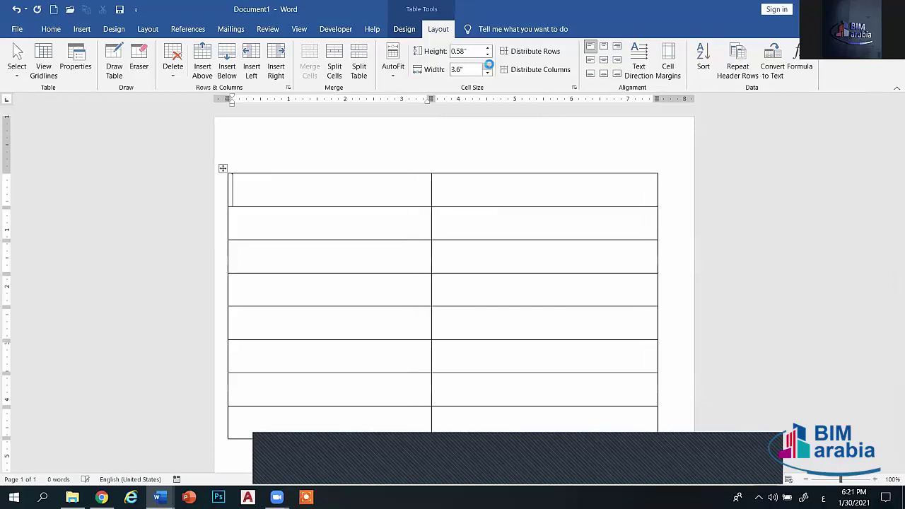
{"action": "left_click", "coordinate": [488, 66]}
{"action": "left_click", "coordinate": [488, 65]}
{"action": "left_click", "coordinate": [488, 66]}
{"action": "left_click", "coordinate": [488, 65]}
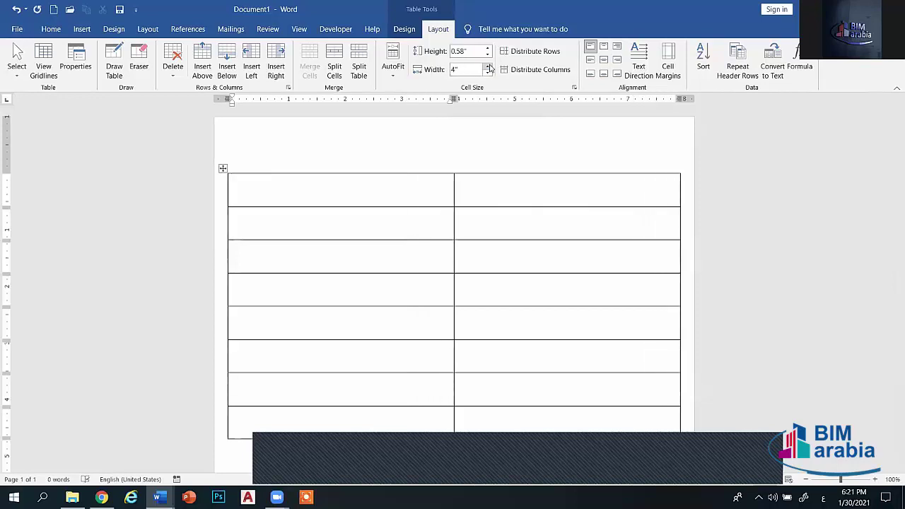
- Try No Border and then Inside Borders on the two-column table
{"action": "left_click", "coordinate": [51, 29]}
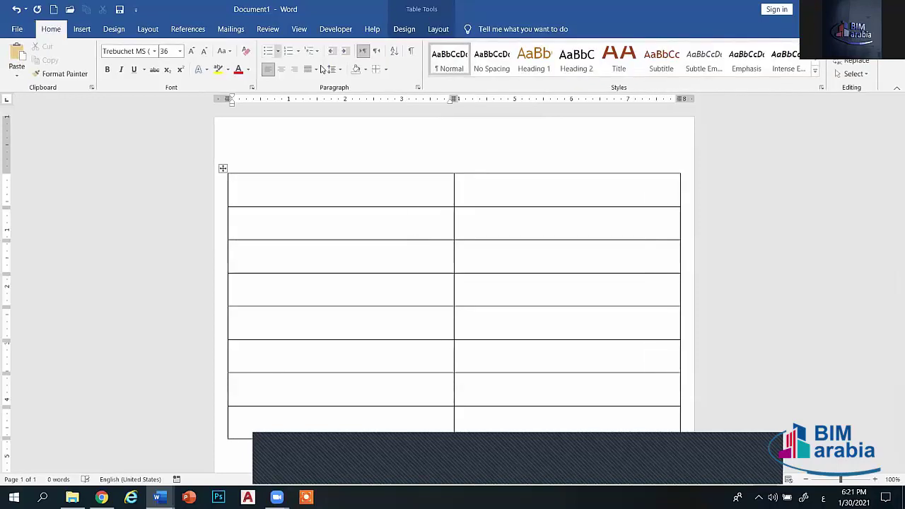
{"action": "left_click", "coordinate": [386, 69]}
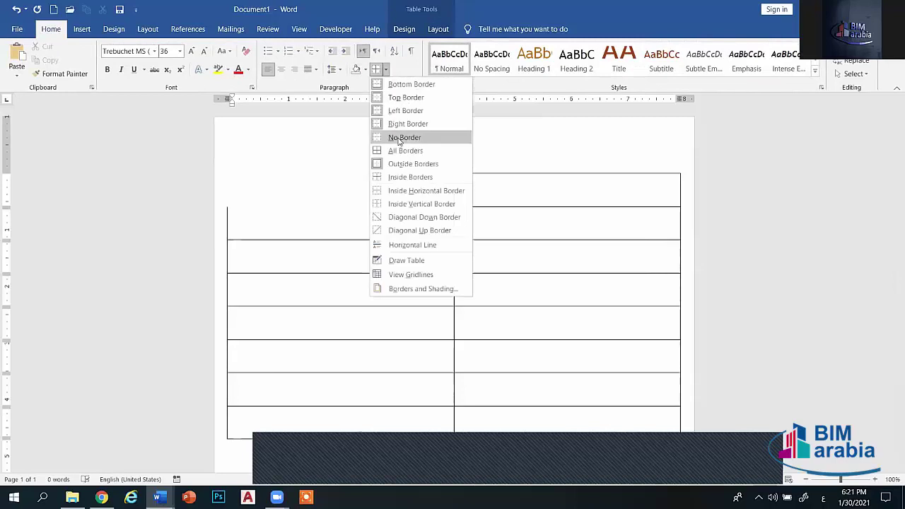
{"action": "left_click", "coordinate": [401, 137]}
{"action": "key", "text": "ctrl+z"}
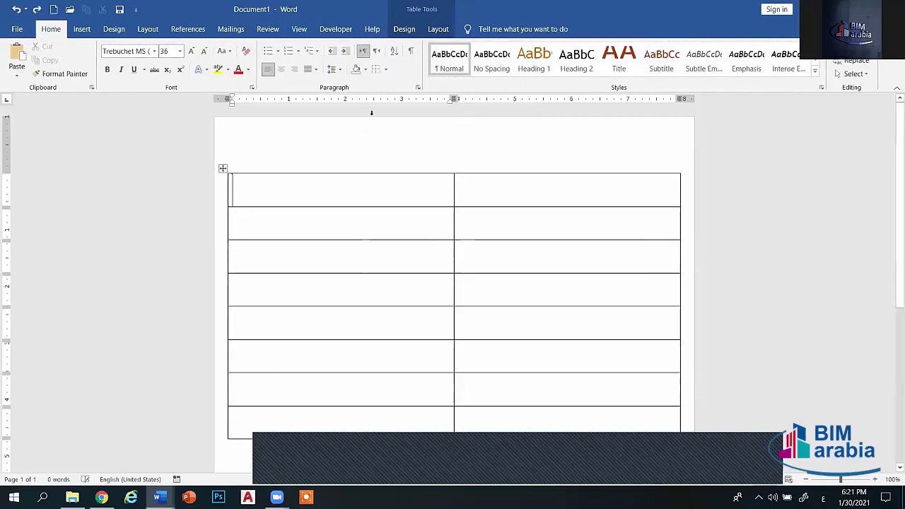
{"action": "left_click", "coordinate": [222, 169]}
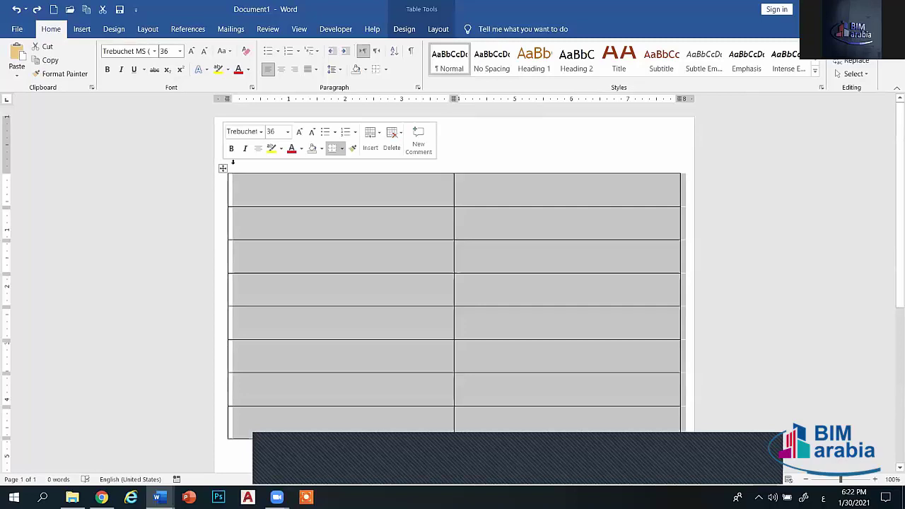
{"action": "left_click", "coordinate": [388, 70]}
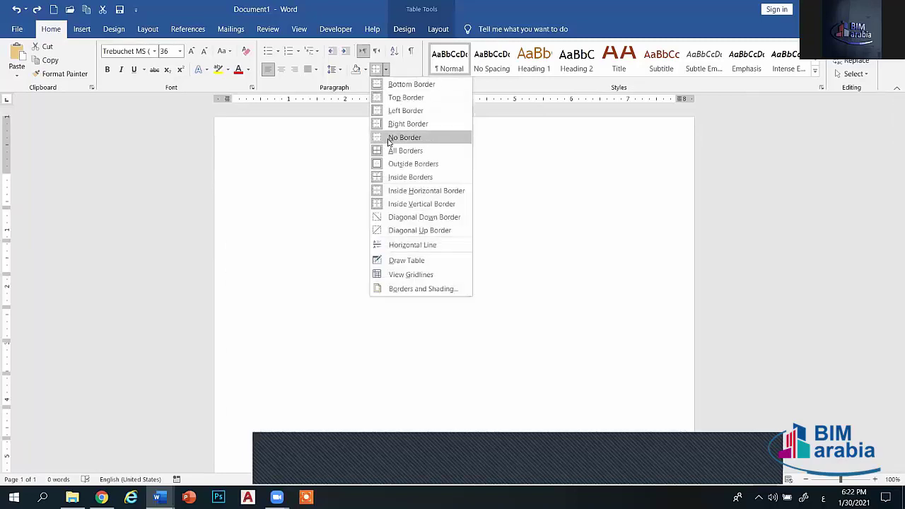
{"action": "left_click", "coordinate": [398, 135]}
{"action": "left_click", "coordinate": [386, 70]}
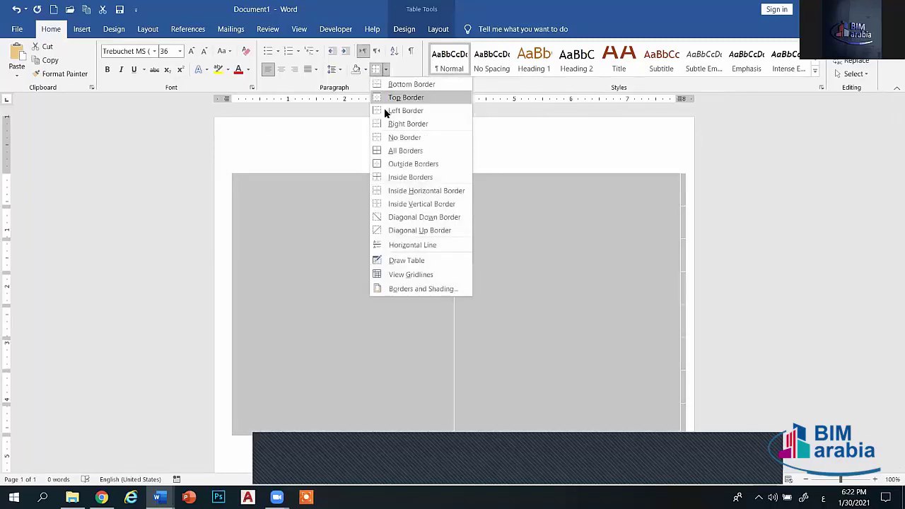
{"action": "left_click", "coordinate": [417, 179]}
{"action": "left_click", "coordinate": [453, 261]}
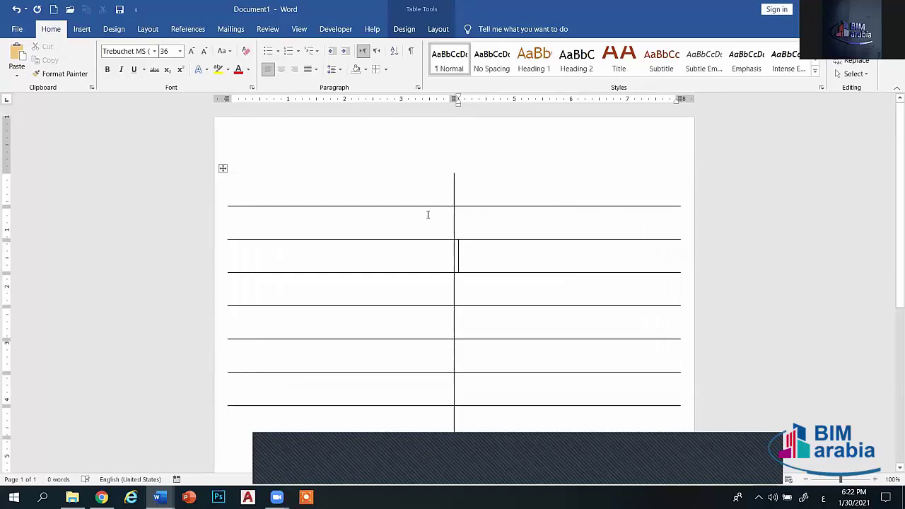
- Undo the border, width and font changes with Ctrl+Z, then open the Insert Table grid
{"action": "key", "text": "ctrl+z"}
{"action": "key", "text": "ctrl+z"}
{"action": "key", "text": "ctrl+z"}
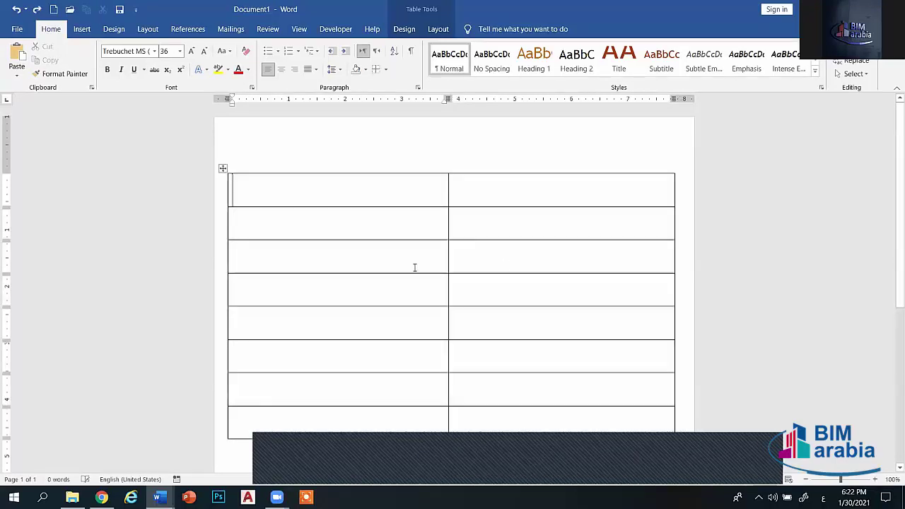
{"action": "key", "text": "ctrl+z"}
{"action": "key", "text": "ctrl+z"}
{"action": "key", "text": "ctrl+z"}
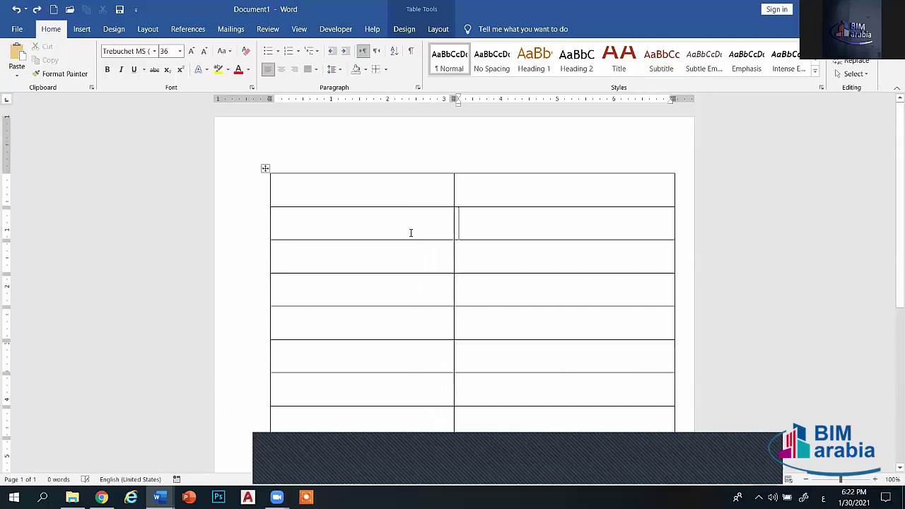
{"action": "key", "text": "ctrl+z"}
{"action": "key", "text": "ctrl+z"}
{"action": "key", "text": "ctrl+z"}
{"action": "key", "text": "ctrl+z"}
{"action": "key", "text": "ctrl+z"}
{"action": "key", "text": "ctrl+z"}
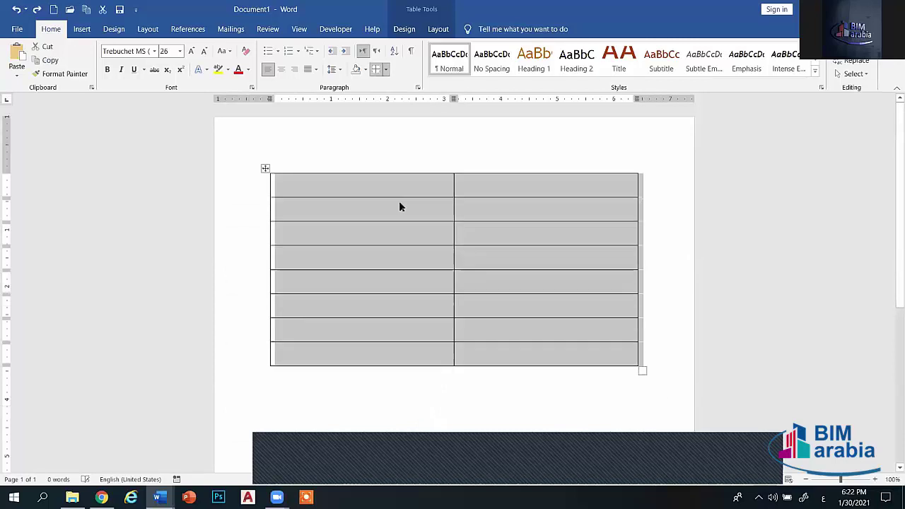
{"action": "key", "text": "ctrl+z"}
{"action": "key", "text": "ctrl+z"}
{"action": "key", "text": "ctrl+z"}
{"action": "key", "text": "ctrl+z"}
{"action": "key", "text": "ctrl+z"}
{"action": "key", "text": "ctrl+z"}
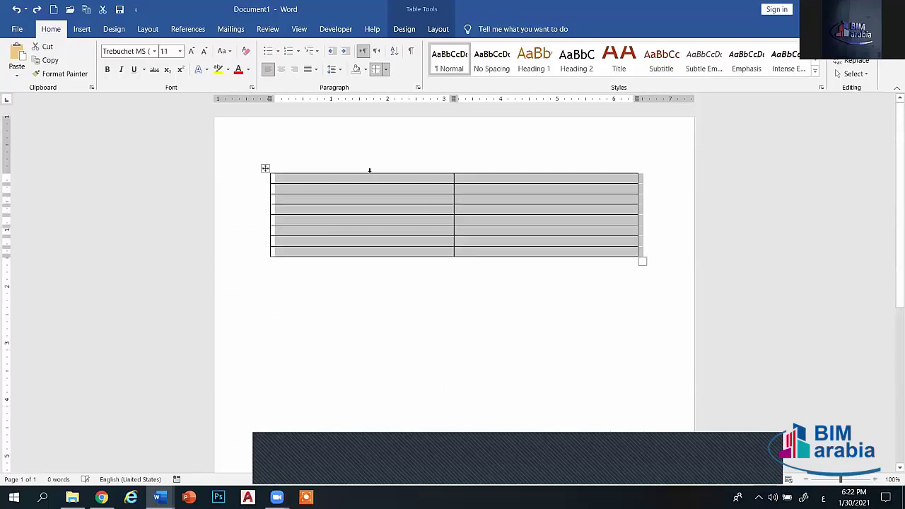
{"action": "key", "text": "ctrl+z"}
{"action": "key", "text": "ctrl+z"}
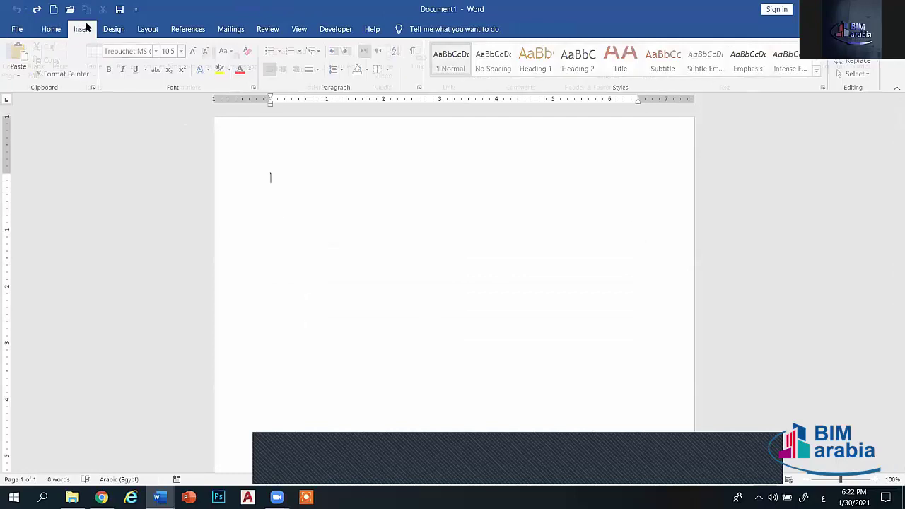
{"action": "left_click", "coordinate": [82, 29]}
{"action": "left_click", "coordinate": [99, 67]}
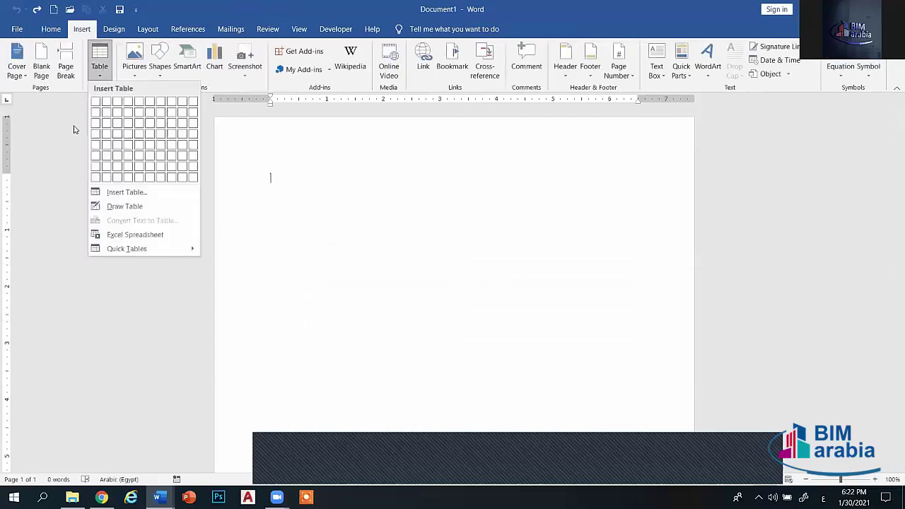
- Insert a one-column, eight-row table and grow its font to 36
{"action": "left_click", "coordinate": [96, 180]}
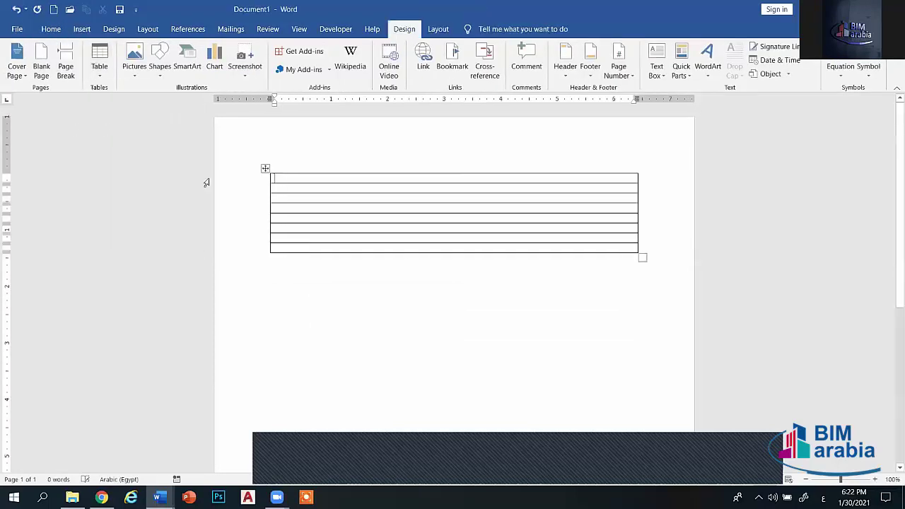
{"action": "left_click", "coordinate": [264, 170]}
{"action": "left_click", "coordinate": [51, 29]}
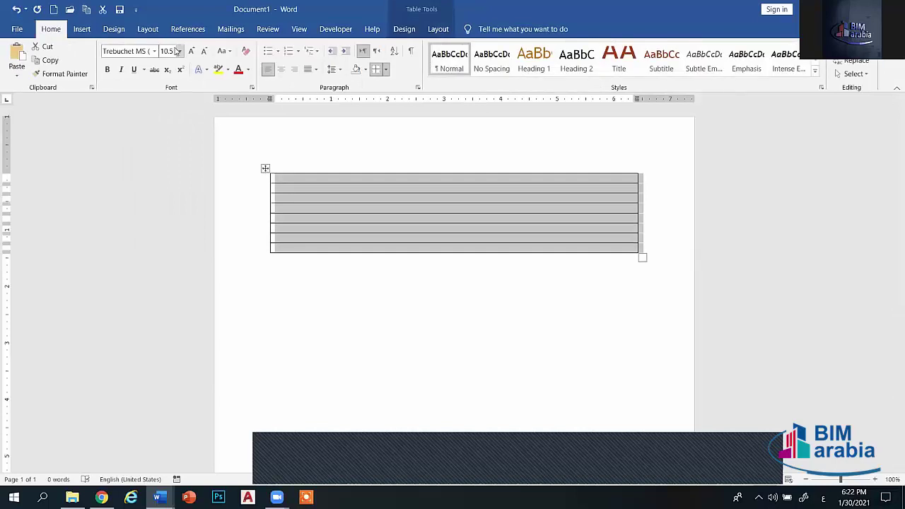
{"action": "left_click", "coordinate": [191, 52]}
{"action": "left_click", "coordinate": [191, 52]}
{"action": "left_click", "coordinate": [191, 51]}
{"action": "left_click", "coordinate": [191, 52]}
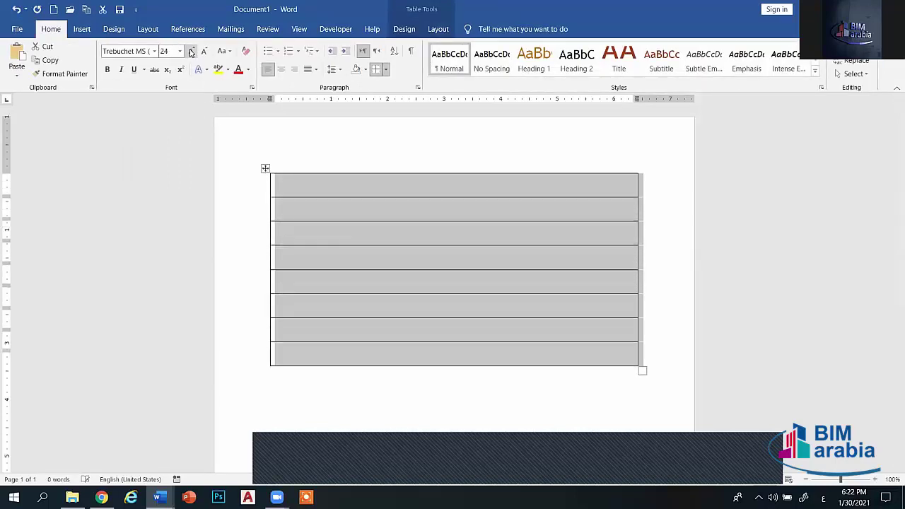
{"action": "left_click", "coordinate": [190, 52]}
{"action": "left_click", "coordinate": [191, 52]}
{"action": "left_click", "coordinate": [190, 52]}
- Set the table's line spacing to 1.5 and move it up and left
{"action": "left_click", "coordinate": [335, 74]}
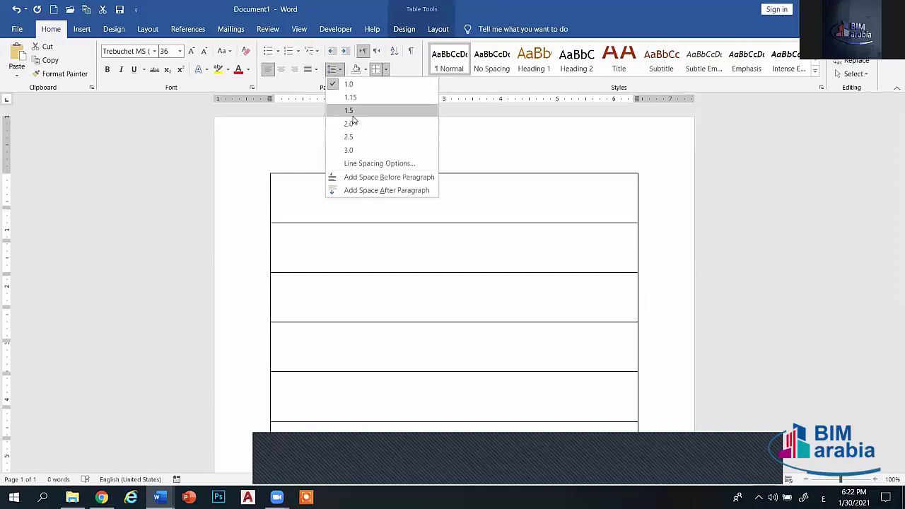
{"action": "left_click", "coordinate": [357, 110]}
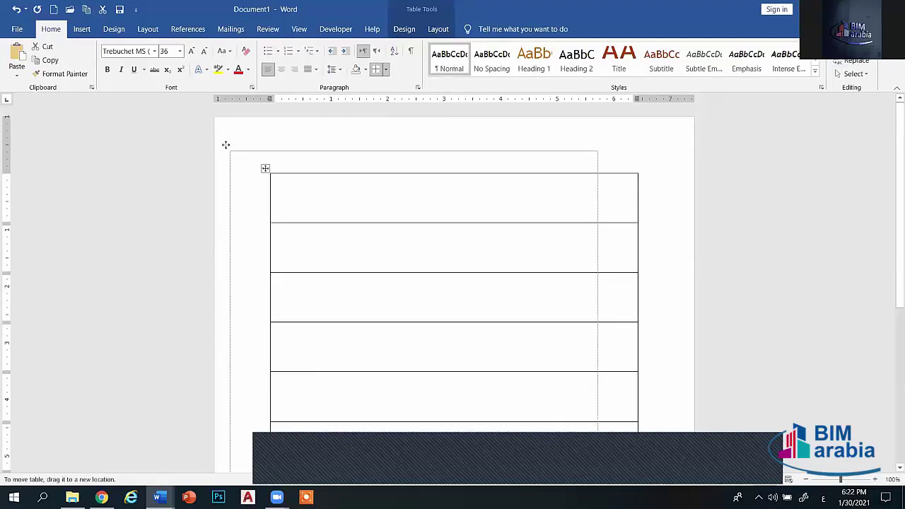
{"action": "left_click_drag", "start_coordinate": [265, 168], "coordinate": [225, 146]}
- Widen the table to 7.9" and remove all of its borders
{"action": "left_click", "coordinate": [438, 29]}
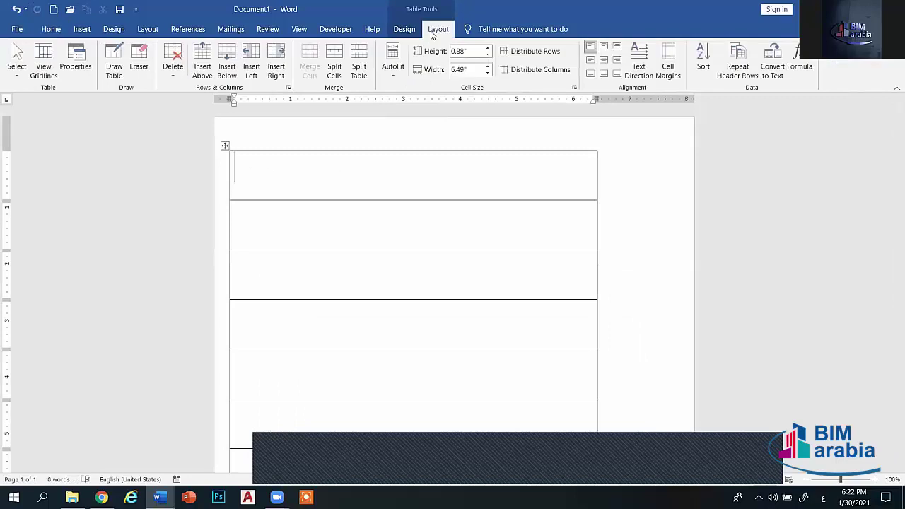
{"action": "left_click_drag", "start_coordinate": [487, 67], "coordinate": [487, 69]}
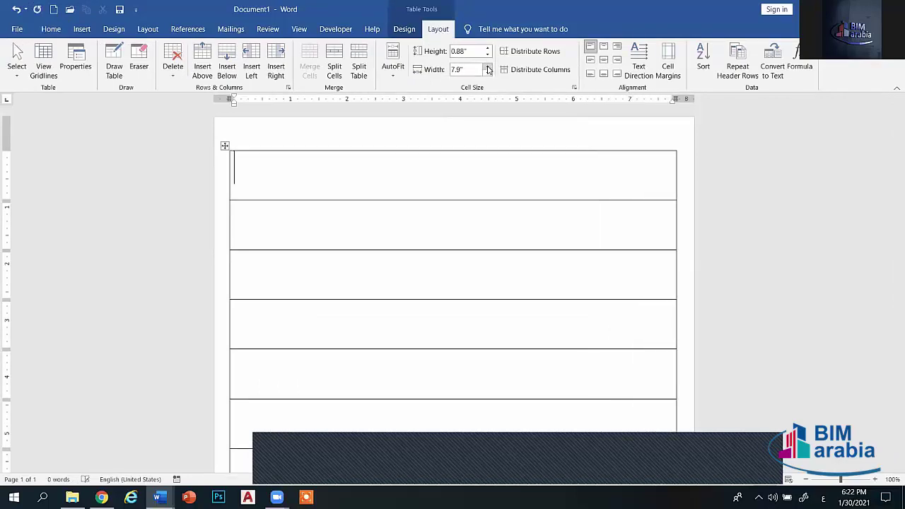
{"action": "left_click", "coordinate": [224, 145]}
{"action": "left_click", "coordinate": [51, 29]}
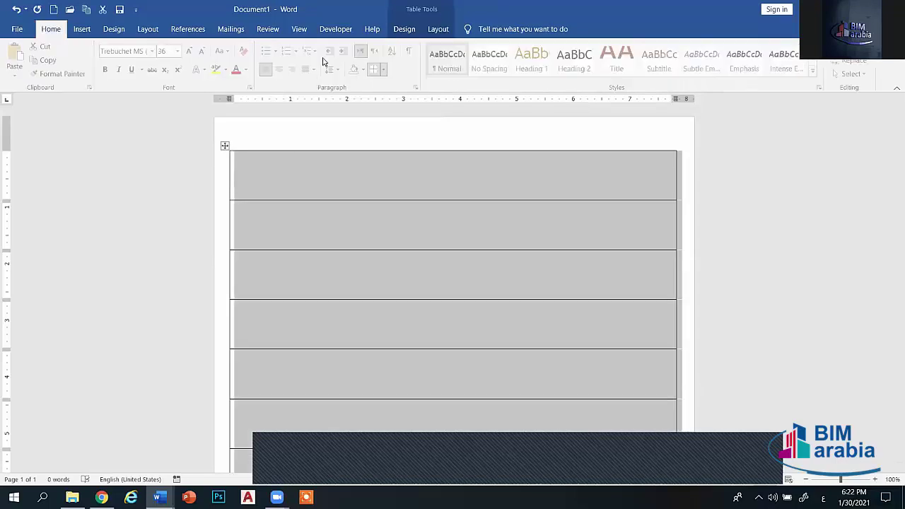
{"action": "left_click", "coordinate": [385, 69]}
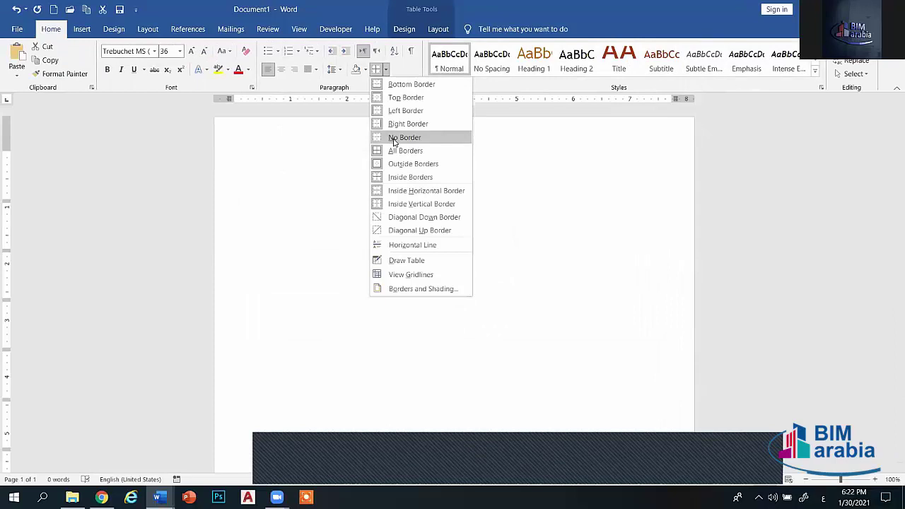
{"action": "left_click", "coordinate": [393, 139]}
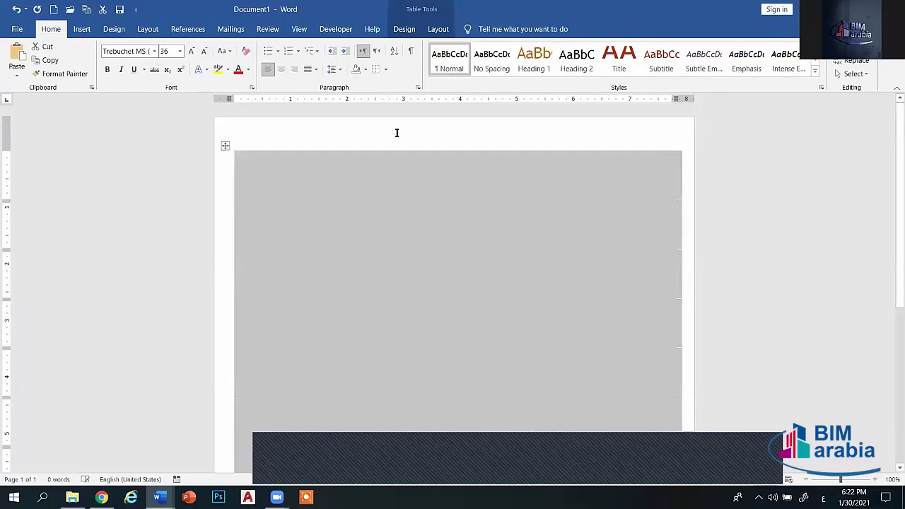
- Apply Inside Borders only and right-align the top row
{"action": "left_click", "coordinate": [387, 70]}
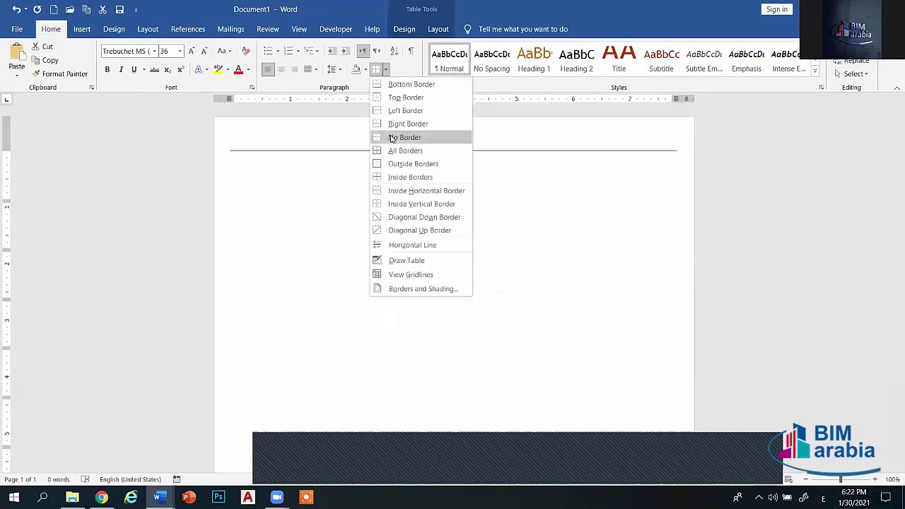
{"action": "left_click", "coordinate": [395, 179]}
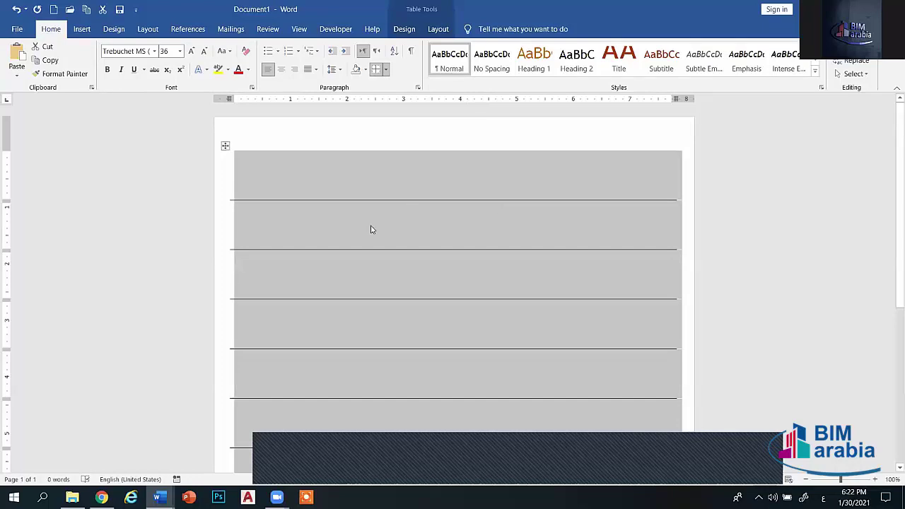
{"action": "left_click", "coordinate": [494, 161]}
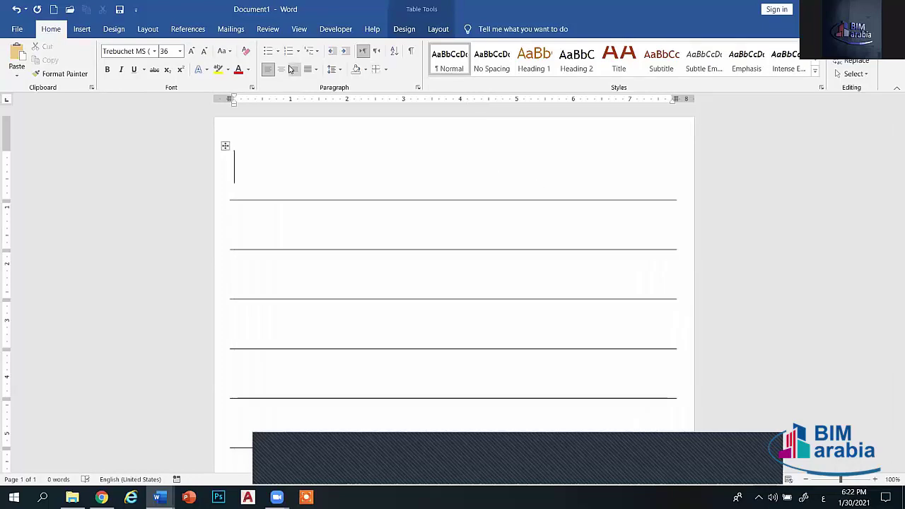
{"action": "left_click", "coordinate": [294, 70]}
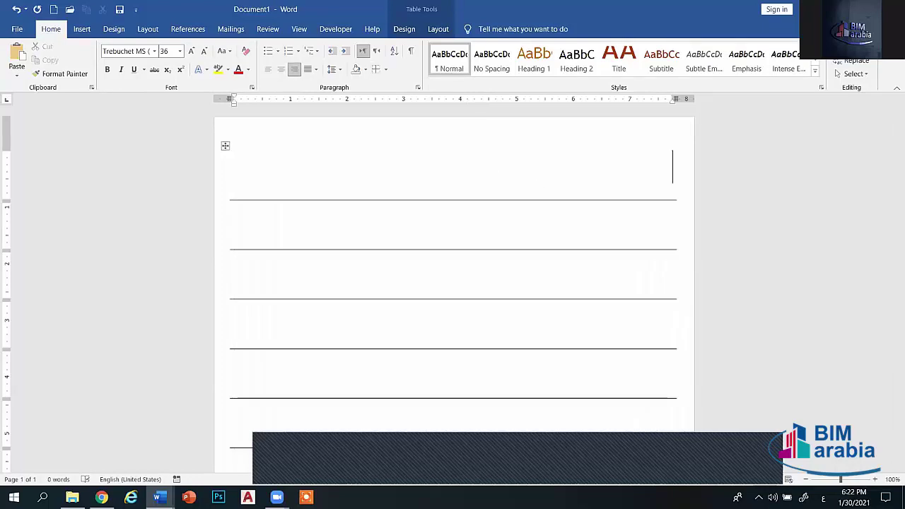
- Type the heading بسم الله الرحمن الرحيم in the top row, correcting the typo
{"action": "type", "text": "بسم اللخ"}
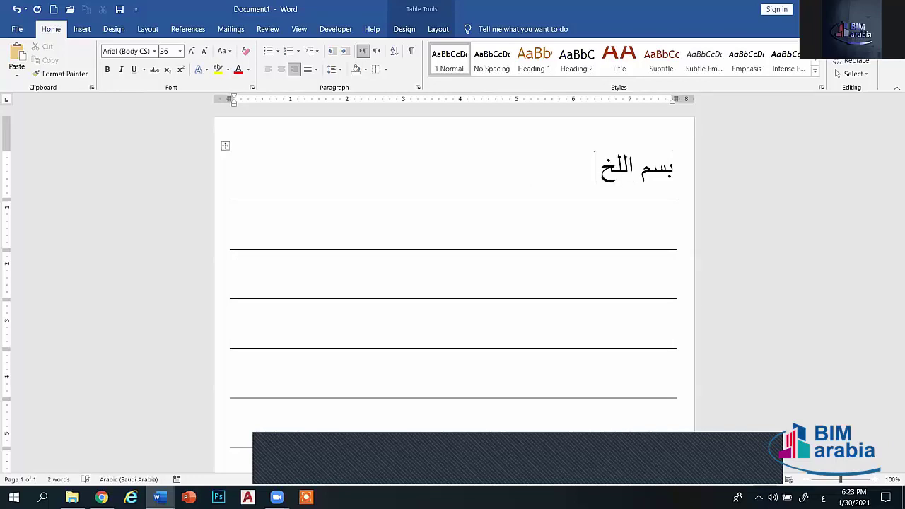
{"action": "type", "text": " ="}
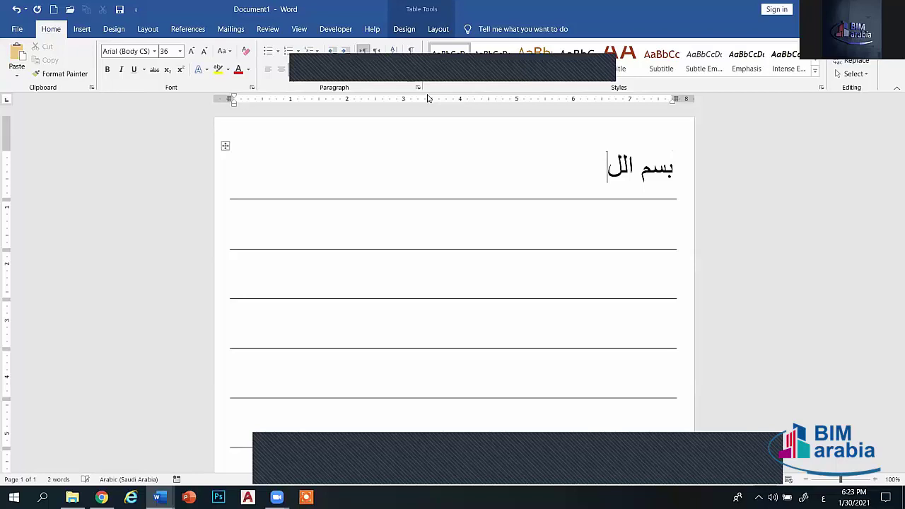
{"action": "type", "text": "ه الرحمن ال"}
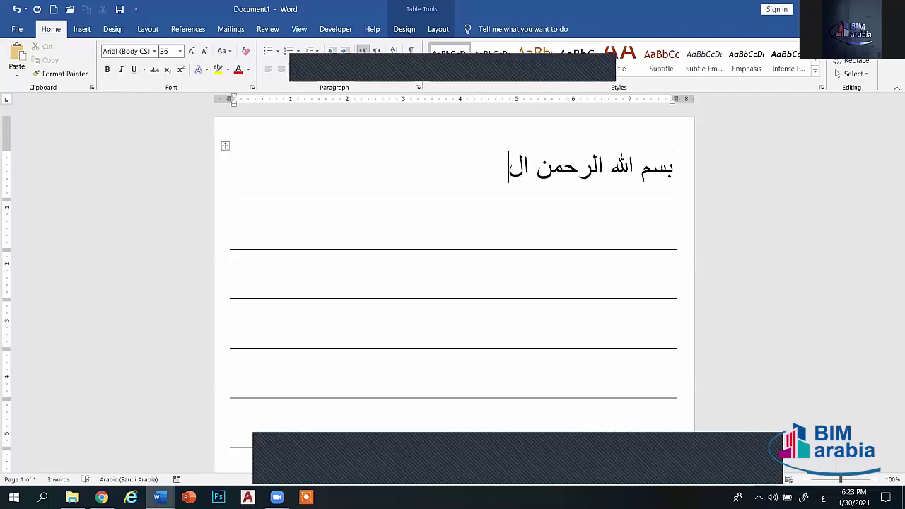
{"action": "type", "text": "رحيم"}
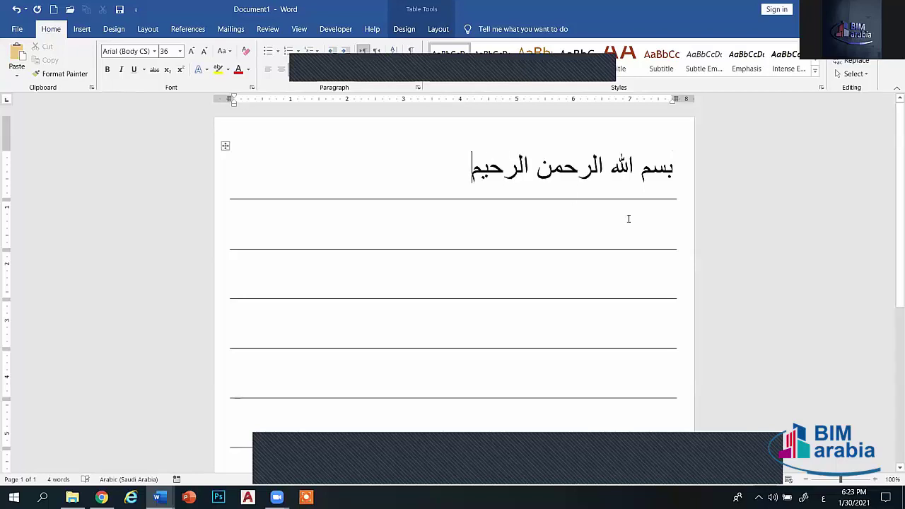
{"action": "left_click", "coordinate": [626, 215]}
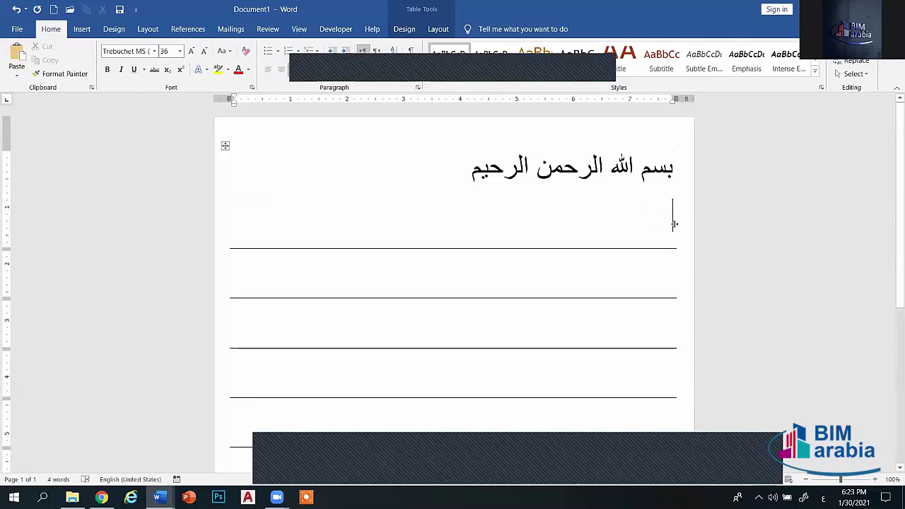
{"action": "key", "text": "BackSpace"}
{"action": "key", "text": "BackSpace"}
{"action": "key", "text": "BackSpace"}
{"action": "type", "text": "ه "}
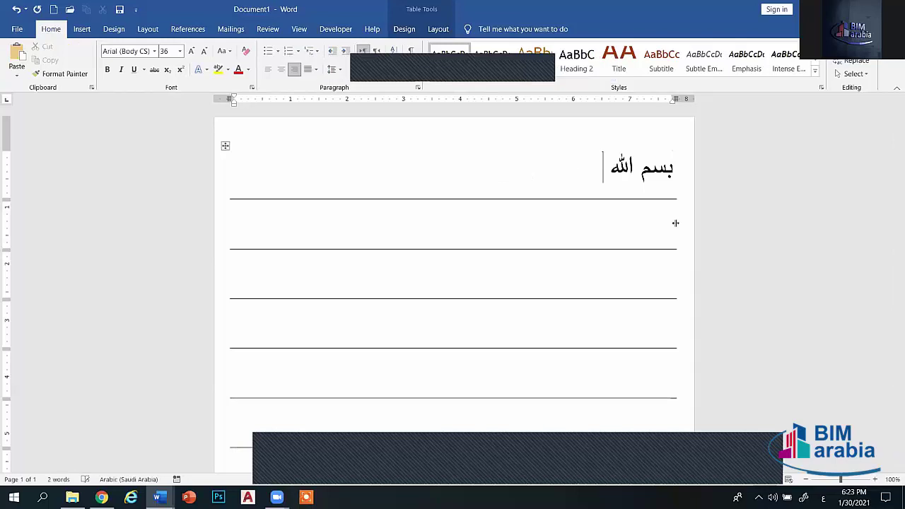
{"action": "type", "text": "الرحمن الر"}
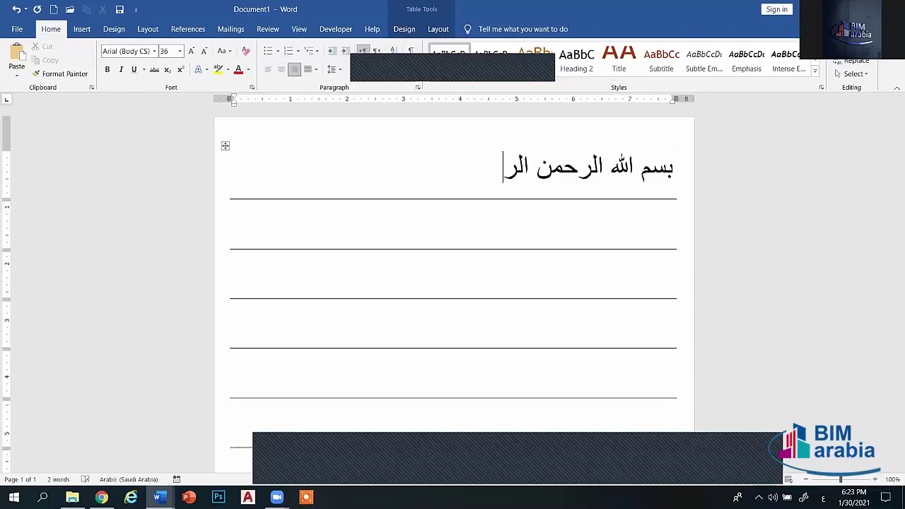
{"action": "type", "text": "حيم"}
- Remove the extra empty line, apply Align Right, and select the heading text
{"action": "key", "text": "Return"}
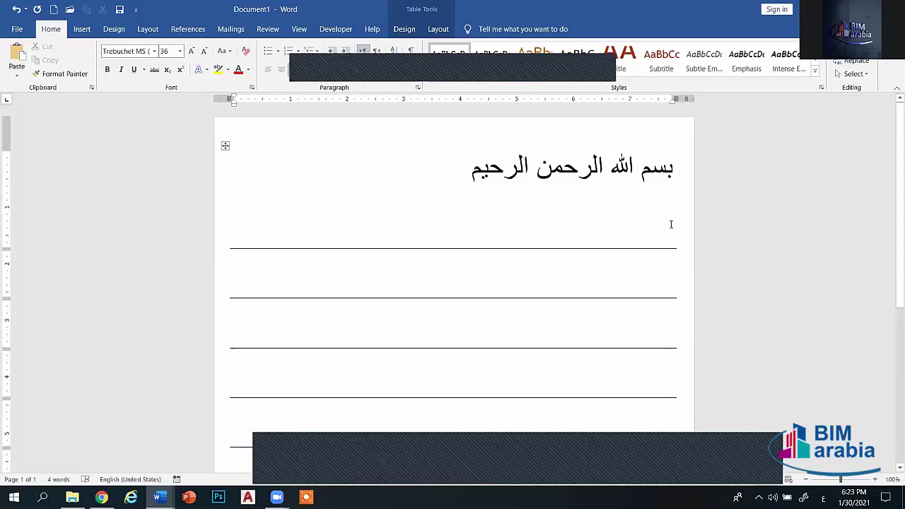
{"action": "key", "text": "BackSpace"}
{"action": "key", "text": "BackSpace"}
{"action": "left_click", "coordinate": [645, 228]}
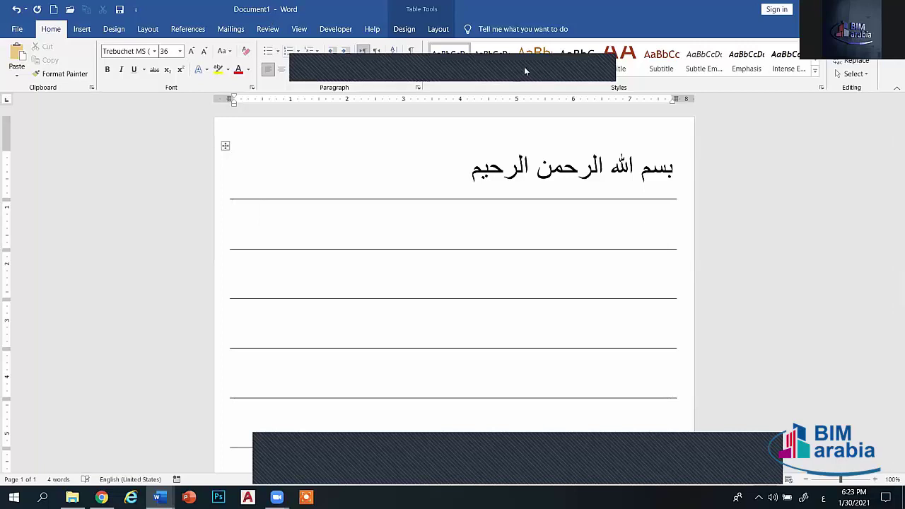
{"action": "left_click", "coordinate": [294, 70]}
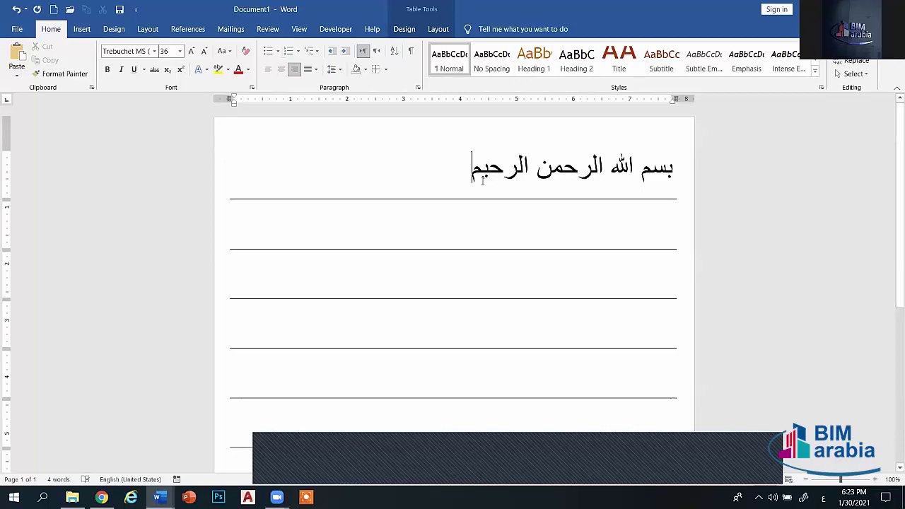
{"action": "left_click_drag", "start_coordinate": [470, 170], "coordinate": [645, 185]}
- Set the heading row's line spacing to 1.0
{"action": "left_click", "coordinate": [445, 168]}
{"action": "left_click", "coordinate": [693, 174]}
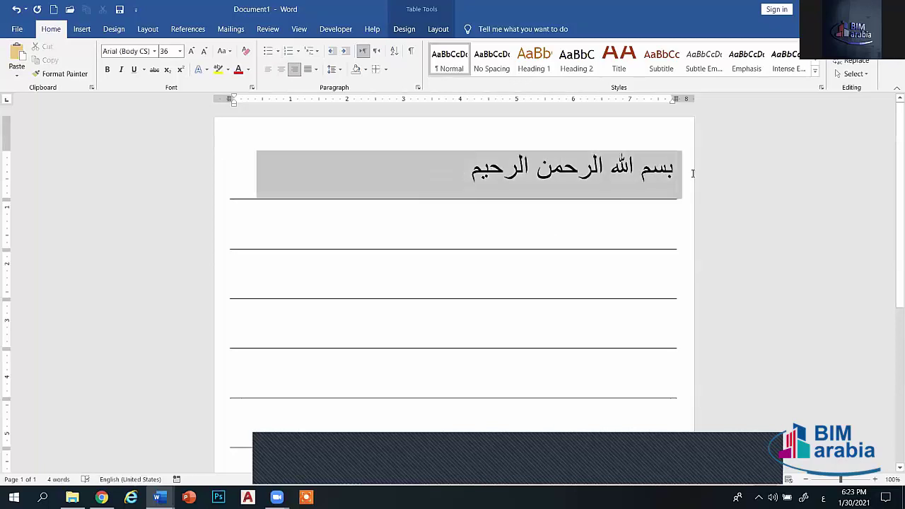
{"action": "left_click", "coordinate": [333, 68]}
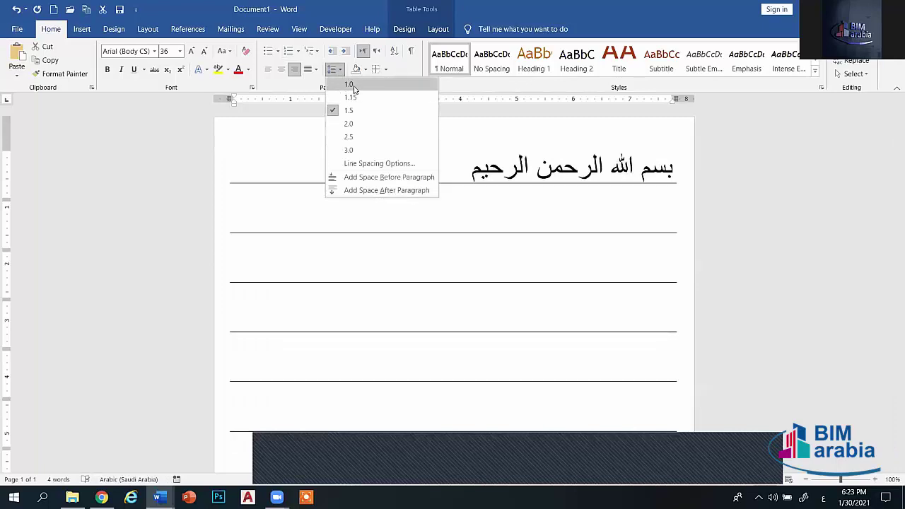
{"action": "left_click", "coordinate": [351, 86]}
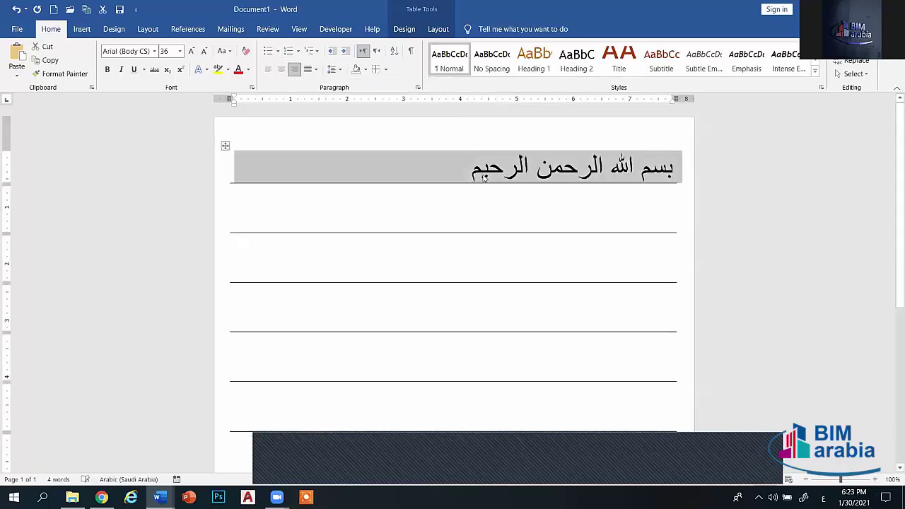
{"action": "left_click", "coordinate": [472, 170]}
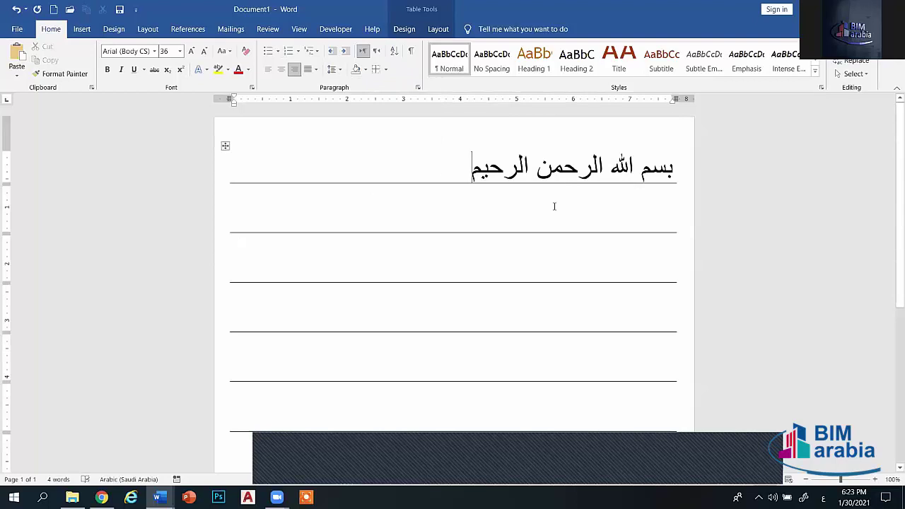
- Scroll down and place the insertion point below the table's last row
{"action": "scroll", "coordinate": [651, 204], "scroll_direction": "down", "scroll_amount": 2}
{"action": "scroll", "coordinate": [725, 238], "scroll_direction": "down", "scroll_amount": 3}
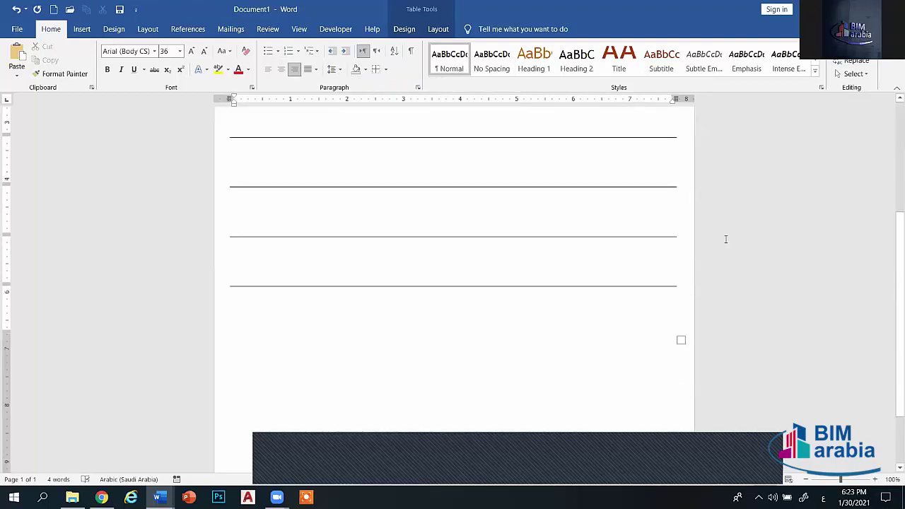
{"action": "scroll", "coordinate": [749, 250], "scroll_direction": "down", "scroll_amount": 2}
{"action": "left_click", "coordinate": [616, 319]}
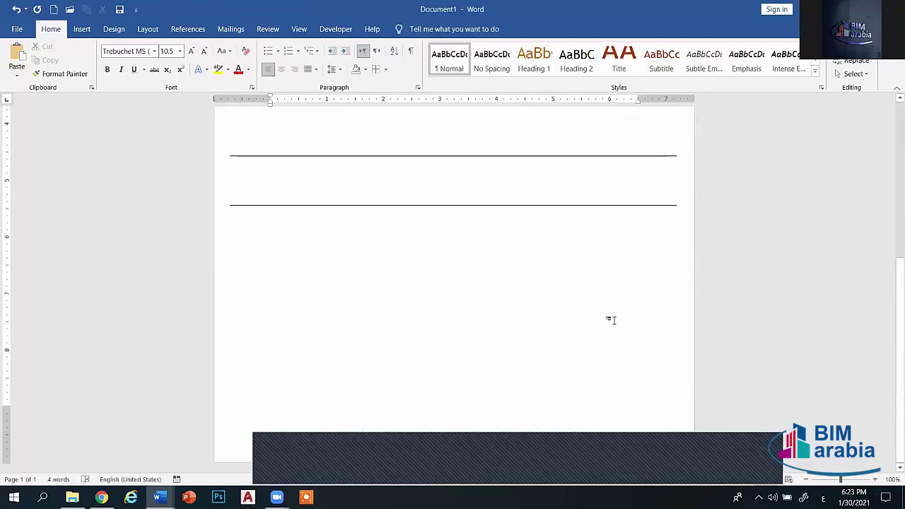
{"action": "scroll", "coordinate": [617, 315], "scroll_direction": "down", "scroll_amount": 2}
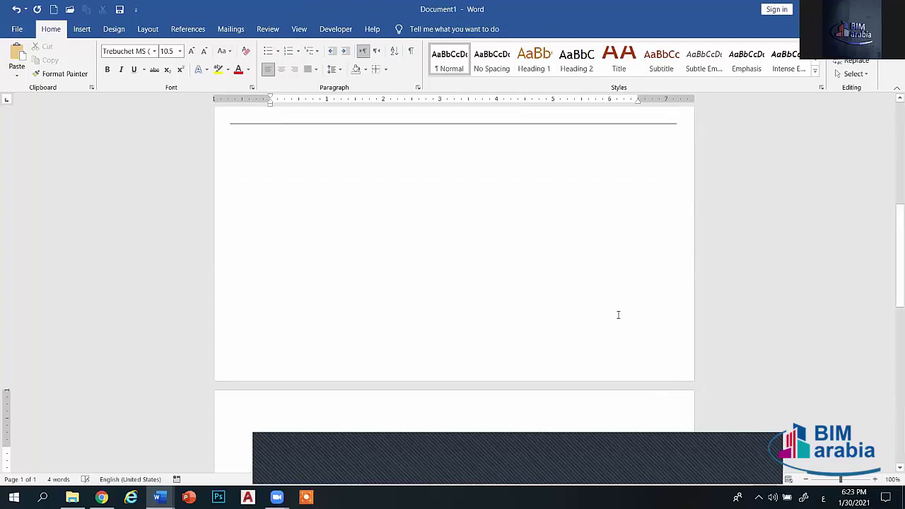
{"action": "scroll", "coordinate": [618, 314], "scroll_direction": "down", "scroll_amount": 2}
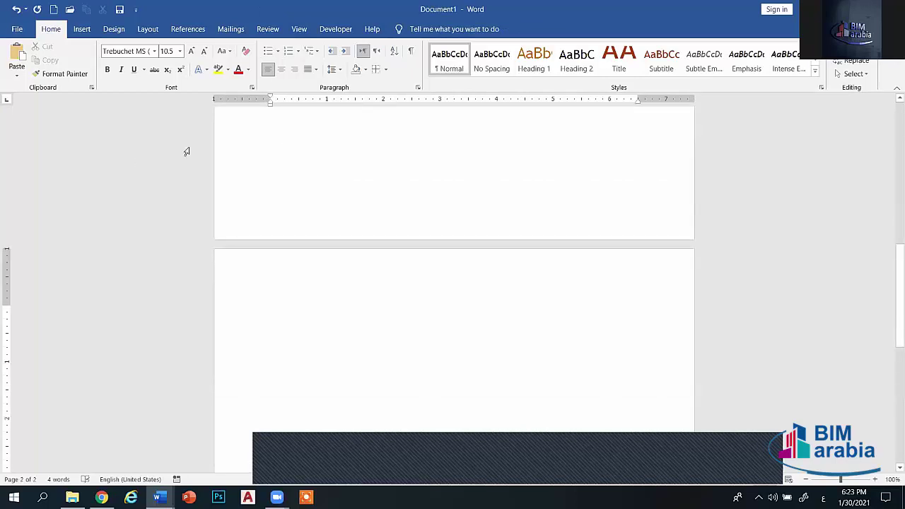
{"action": "scroll", "coordinate": [472, 202], "scroll_direction": "up", "scroll_amount": 2}
{"action": "scroll", "coordinate": [511, 262], "scroll_direction": "up", "scroll_amount": 2}
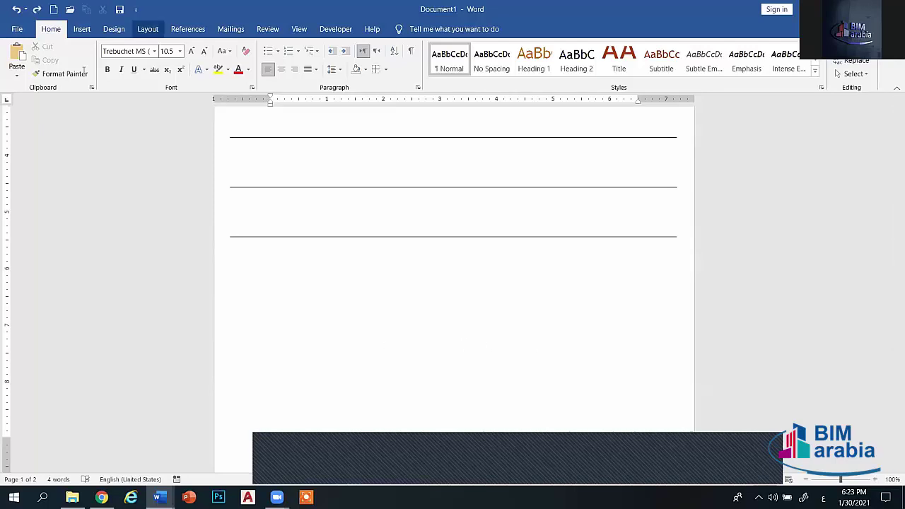
- Look through the Layout tab's Orientation options without changing anything
{"action": "left_click", "coordinate": [148, 29]}
{"action": "left_click", "coordinate": [50, 57]}
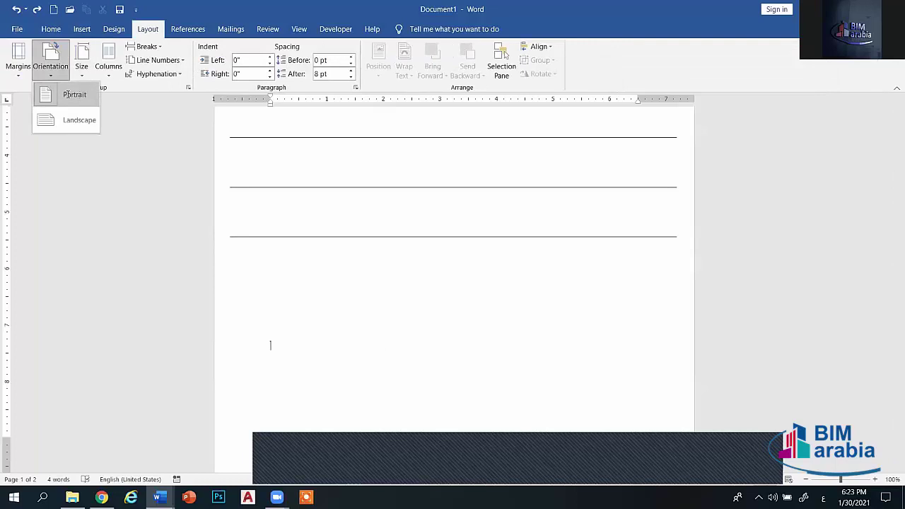
{"action": "left_click", "coordinate": [308, 326]}
{"action": "scroll", "coordinate": [311, 326], "scroll_direction": "down", "scroll_amount": 5}
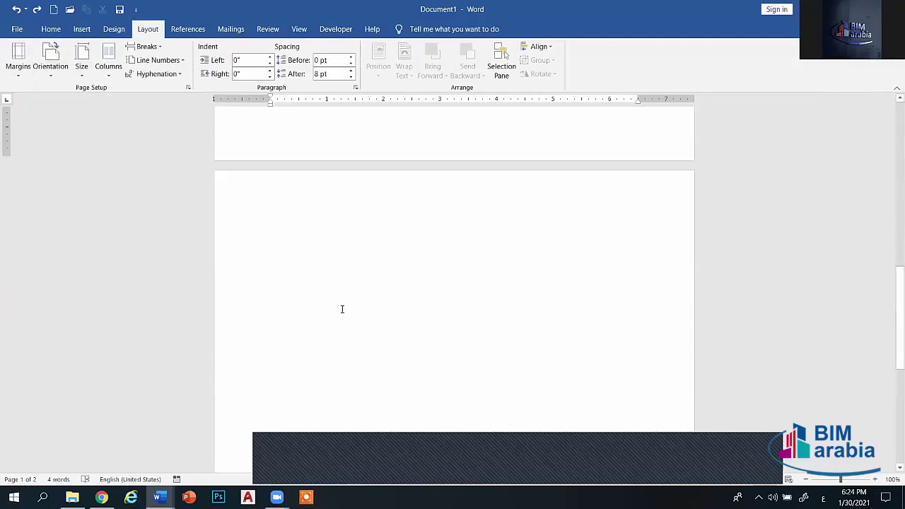
{"action": "scroll", "coordinate": [343, 307], "scroll_direction": "up", "scroll_amount": 1}
{"action": "scroll", "coordinate": [344, 307], "scroll_direction": "up", "scroll_amount": 1}
{"action": "scroll", "coordinate": [377, 318], "scroll_direction": "down", "scroll_amount": 2}
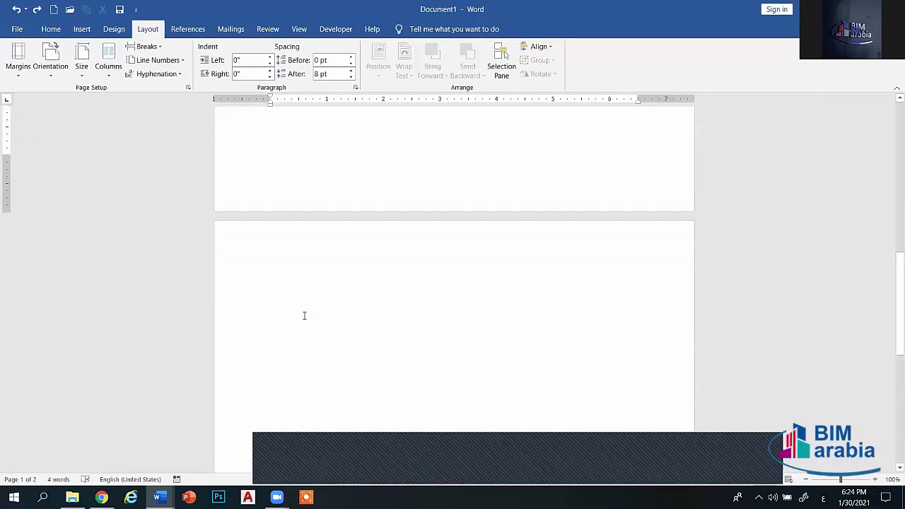
{"action": "scroll", "coordinate": [299, 283], "scroll_direction": "up", "scroll_amount": 1}
{"action": "scroll", "coordinate": [344, 215], "scroll_direction": "up", "scroll_amount": 3}
{"action": "scroll", "coordinate": [339, 276], "scroll_direction": "up", "scroll_amount": 1}
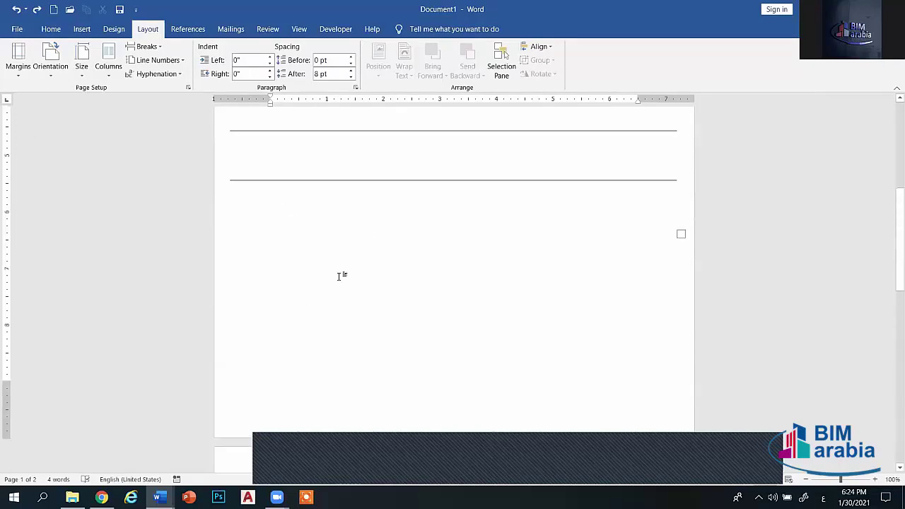
- Insert a Next Page section break below the lined table
{"action": "left_click", "coordinate": [273, 293]}
{"action": "left_click", "coordinate": [150, 47]}
{"action": "left_click", "coordinate": [177, 206]}
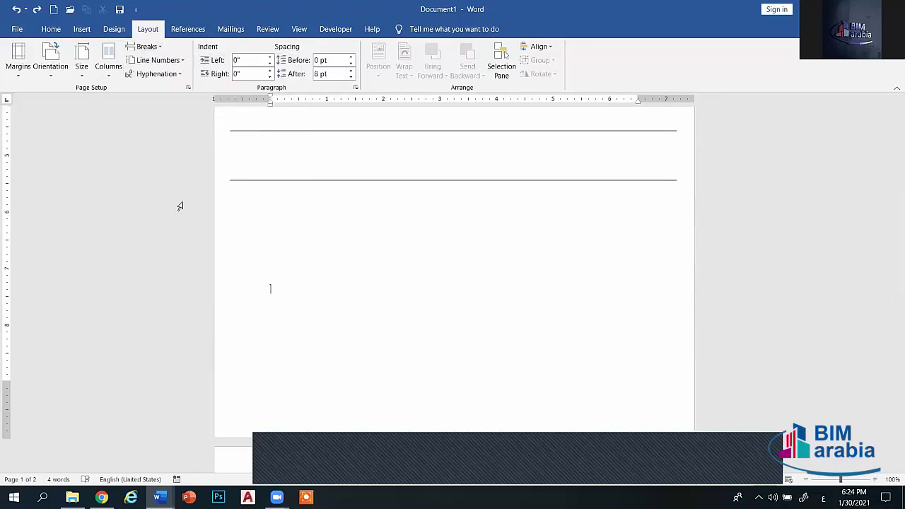
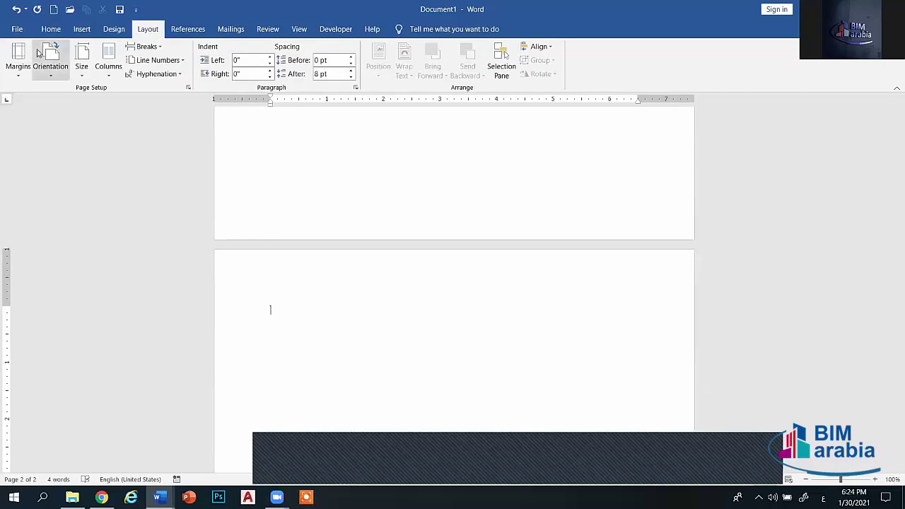
- Try a box page border for this section only, then close the Page Borders dialog without applying it
{"action": "left_click", "coordinate": [114, 29]}
{"action": "left_click", "coordinate": [850, 69]}
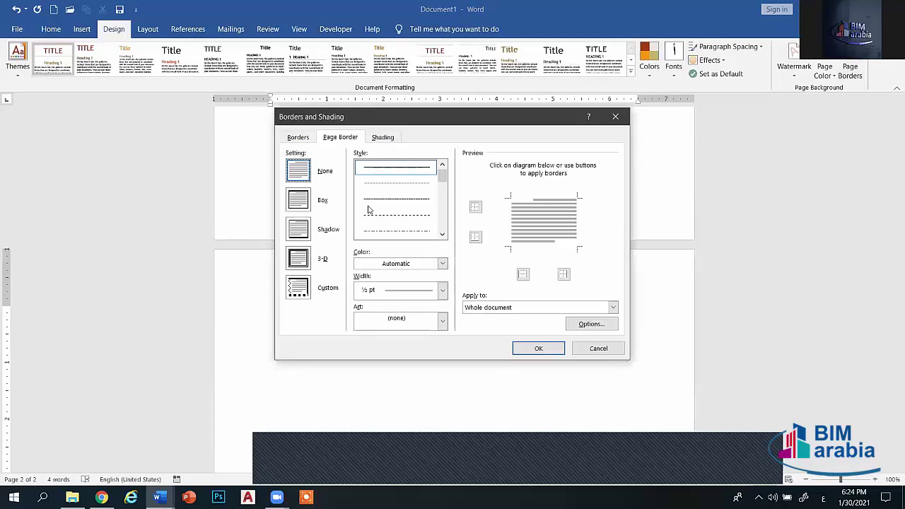
{"action": "left_click", "coordinate": [303, 201]}
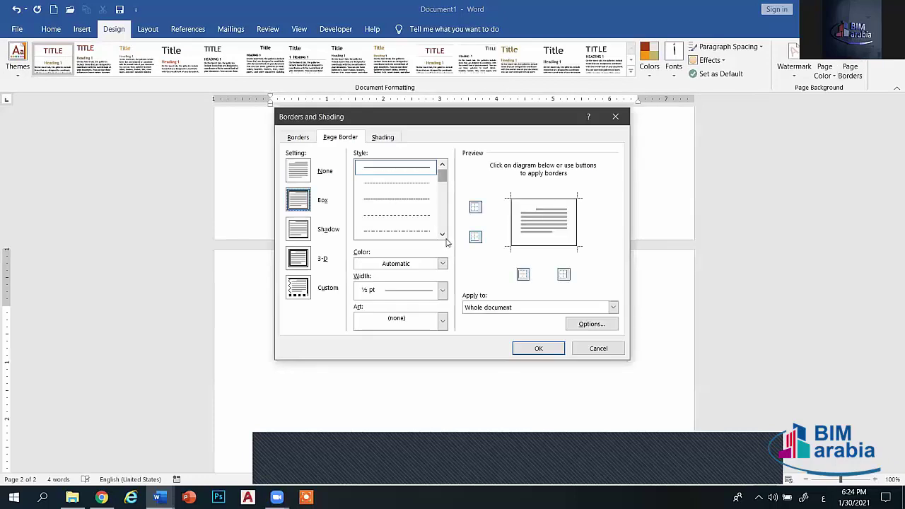
{"action": "left_click", "coordinate": [483, 309]}
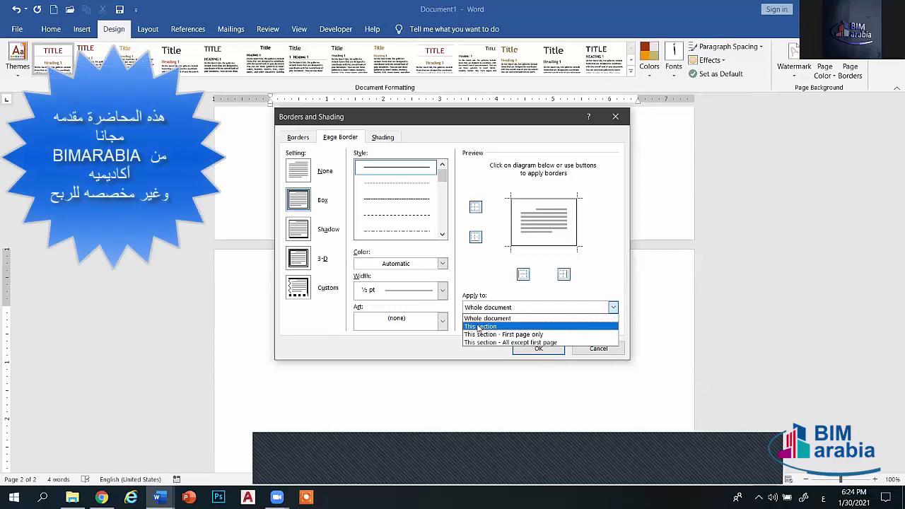
{"action": "left_click", "coordinate": [481, 326]}
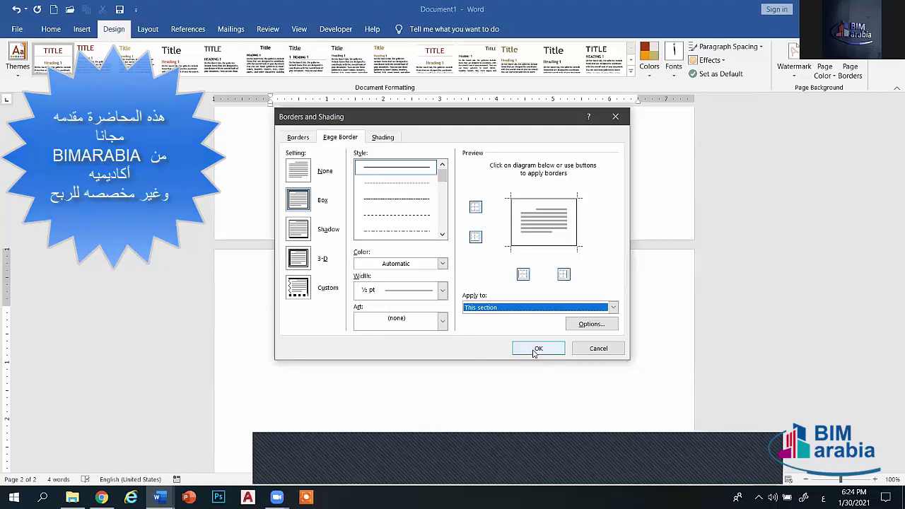
{"action": "left_click", "coordinate": [589, 349]}
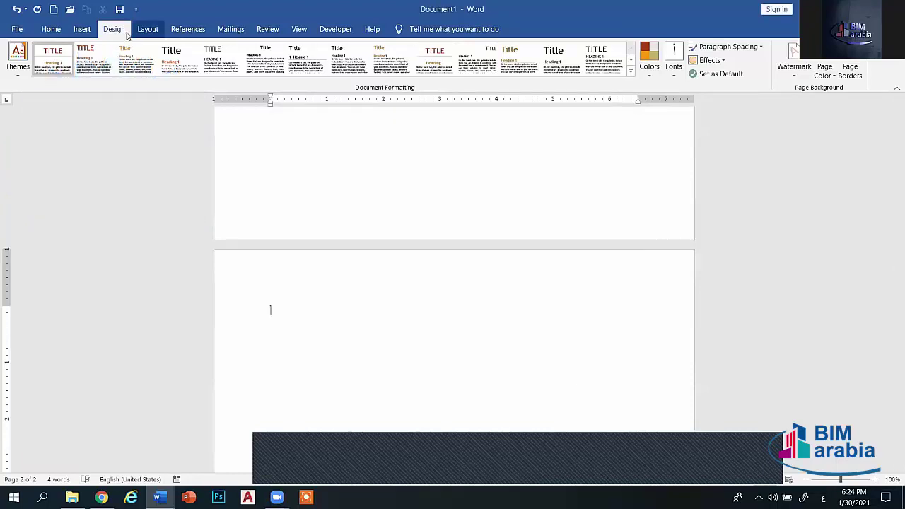
- Switch the page to Landscape orientation, then undo it with Ctrl+Z
{"action": "left_click", "coordinate": [148, 29]}
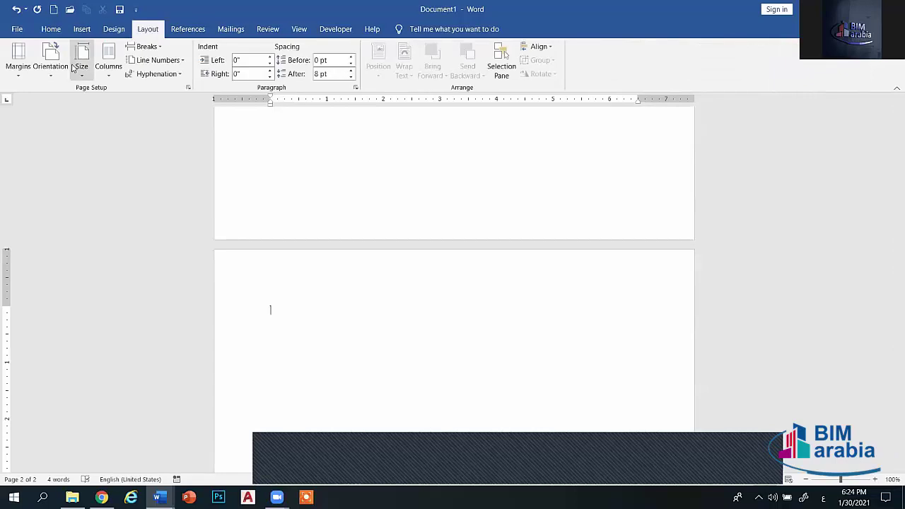
{"action": "left_click", "coordinate": [50, 60]}
{"action": "left_click", "coordinate": [62, 116]}
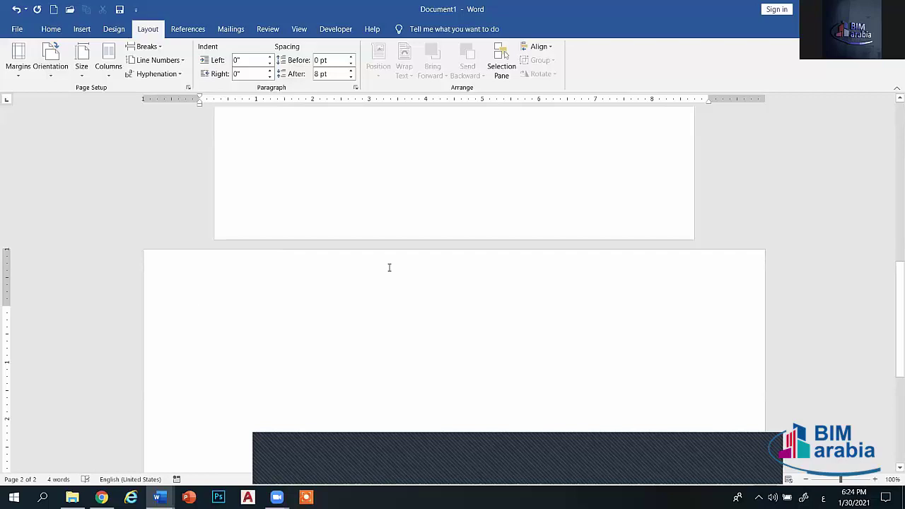
{"action": "key", "text": "ctrl+z"}
{"action": "scroll", "coordinate": [496, 195], "scroll_direction": "up", "scroll_amount": 2}
{"action": "scroll", "coordinate": [489, 198], "scroll_direction": "up", "scroll_amount": 2}
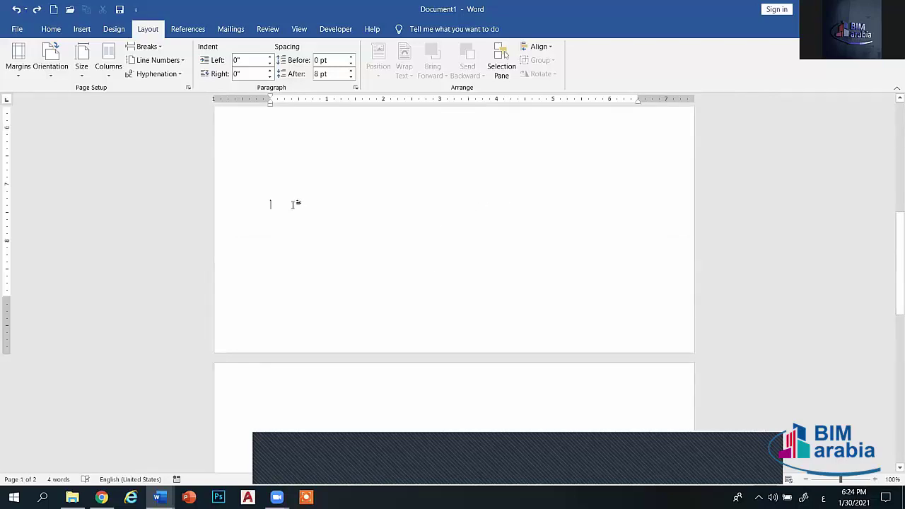
{"action": "scroll", "coordinate": [303, 204], "scroll_direction": "up", "scroll_amount": 3}
{"action": "scroll", "coordinate": [336, 234], "scroll_direction": "down", "scroll_amount": 1}
{"action": "scroll", "coordinate": [334, 233], "scroll_direction": "up", "scroll_amount": 3}
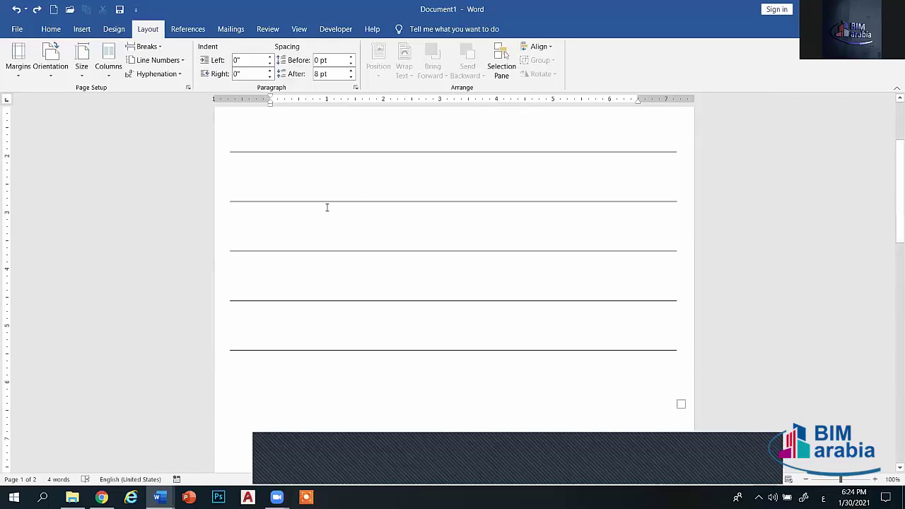
{"action": "scroll", "coordinate": [328, 213], "scroll_direction": "down", "scroll_amount": 1}
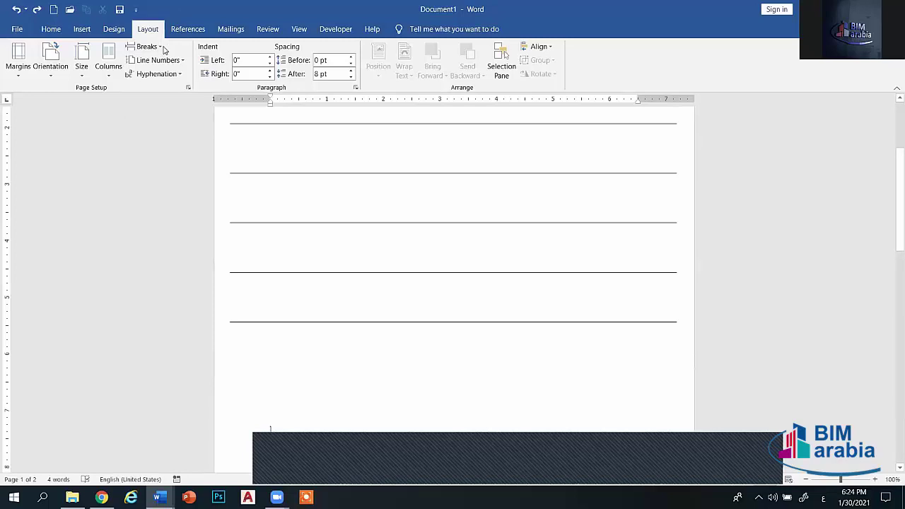
- Insert a Next Page section break
{"action": "left_click", "coordinate": [160, 48]}
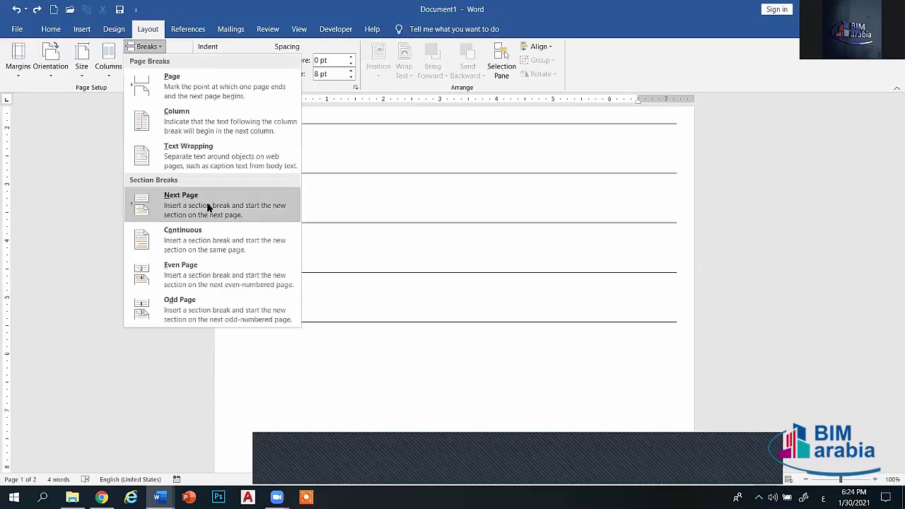
{"action": "left_click", "coordinate": [209, 207]}
{"action": "scroll", "coordinate": [348, 344], "scroll_direction": "down", "scroll_amount": 2}
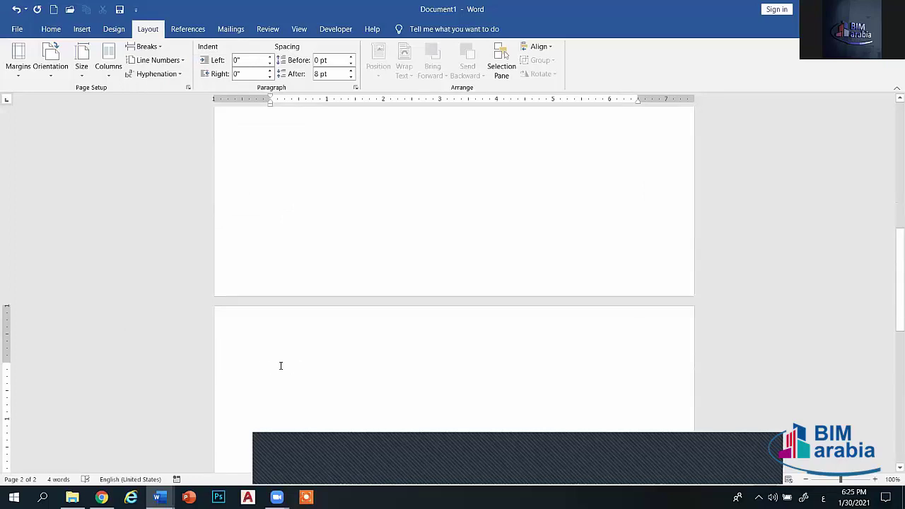
{"action": "scroll", "coordinate": [281, 373], "scroll_direction": "up", "scroll_amount": 4}
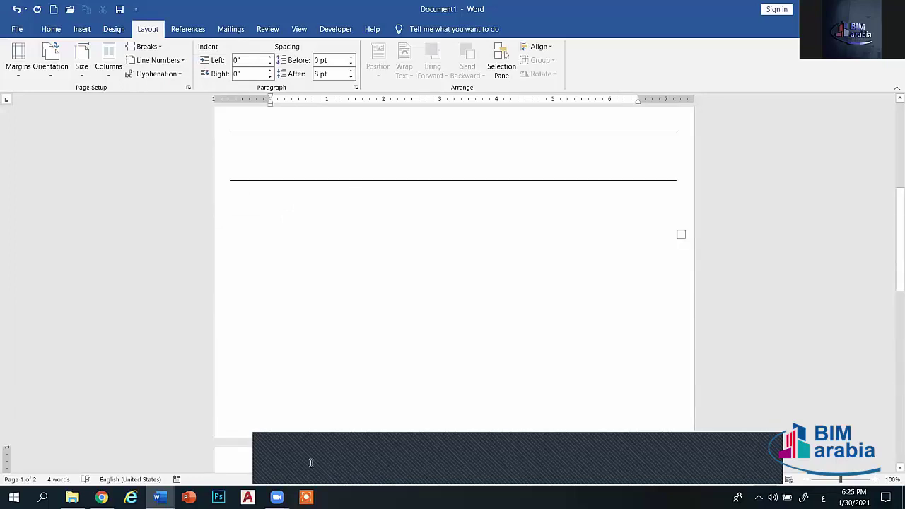
{"action": "scroll", "coordinate": [340, 283], "scroll_direction": "down", "scroll_amount": 2}
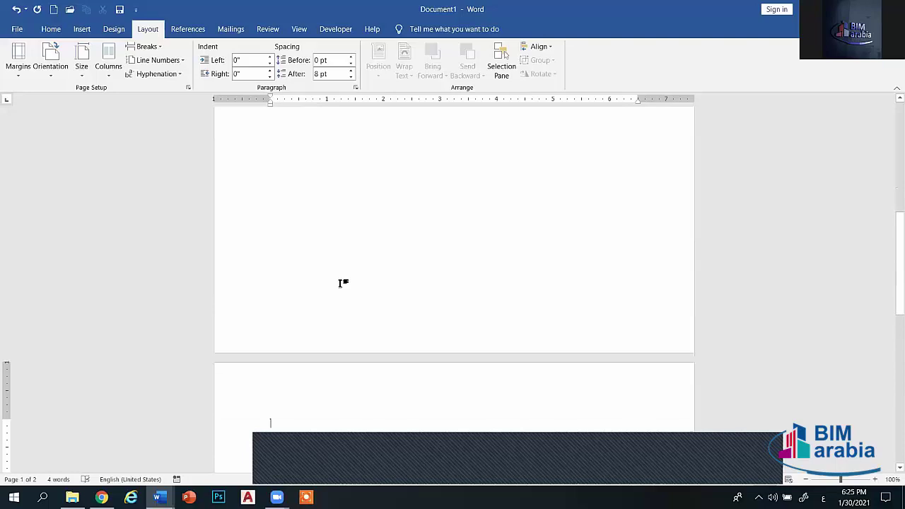
- Make page two Landscape, then undo the orientation change
{"action": "left_click", "coordinate": [51, 65]}
{"action": "left_click", "coordinate": [76, 122]}
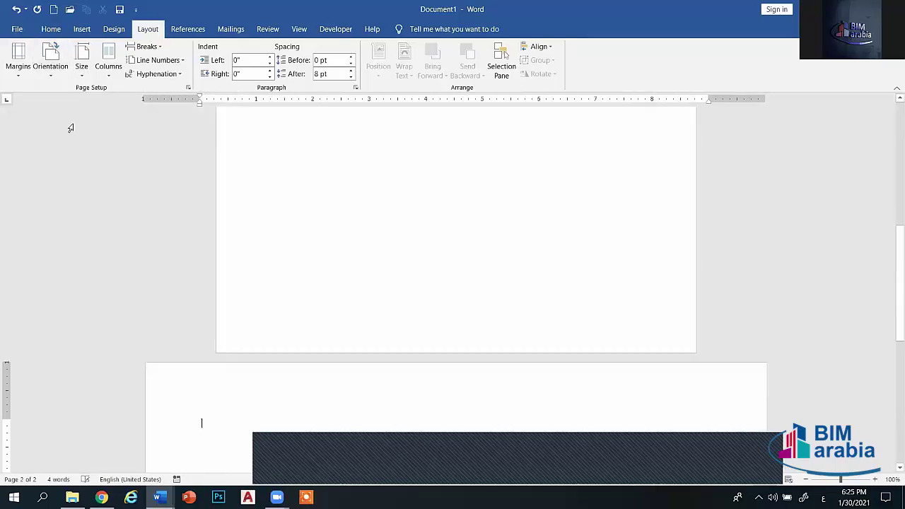
{"action": "scroll", "coordinate": [601, 402], "scroll_direction": "down", "scroll_amount": 5}
{"action": "scroll", "coordinate": [603, 349], "scroll_direction": "down", "scroll_amount": 2}
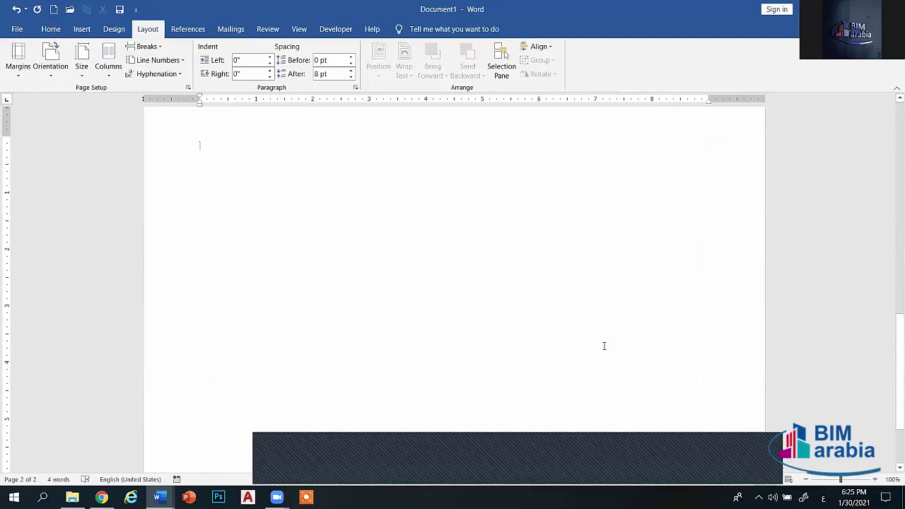
{"action": "scroll", "coordinate": [604, 346], "scroll_direction": "up", "scroll_amount": 2}
{"action": "scroll", "coordinate": [604, 345], "scroll_direction": "up", "scroll_amount": 3}
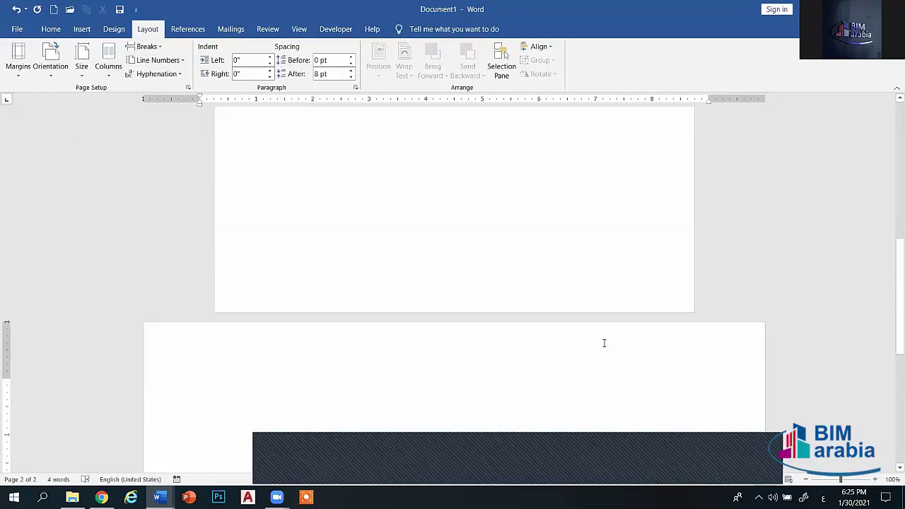
{"action": "key", "text": "ctrl+z"}
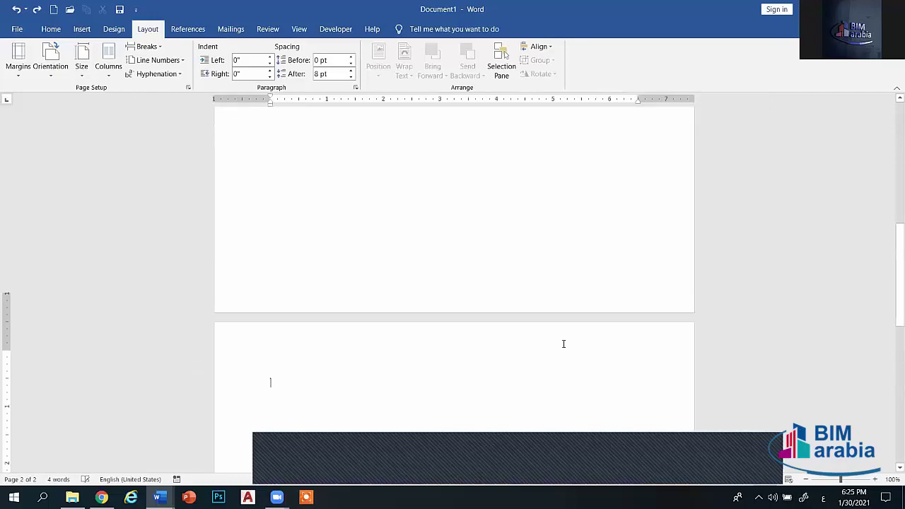
{"action": "scroll", "coordinate": [598, 356], "scroll_direction": "down", "scroll_amount": 4}
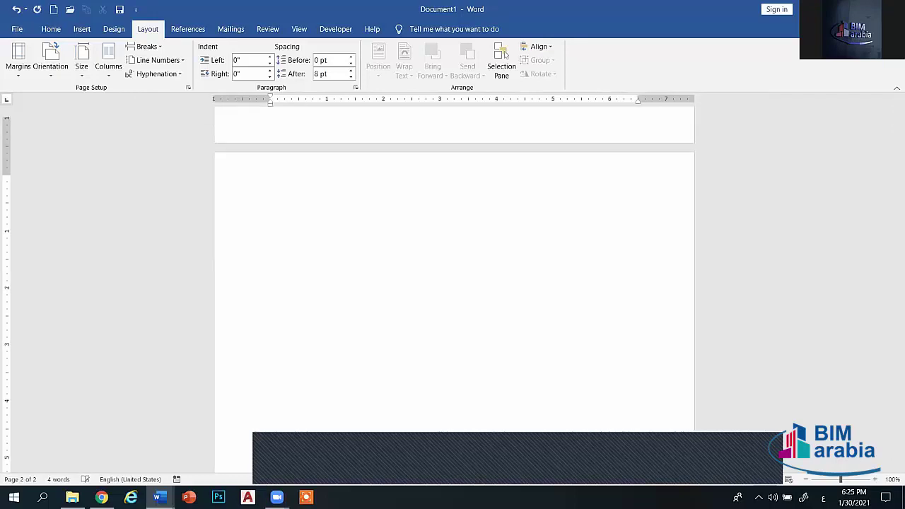
{"action": "scroll", "coordinate": [590, 353], "scroll_direction": "up", "scroll_amount": 6}
{"action": "scroll", "coordinate": [582, 355], "scroll_direction": "up", "scroll_amount": 2}
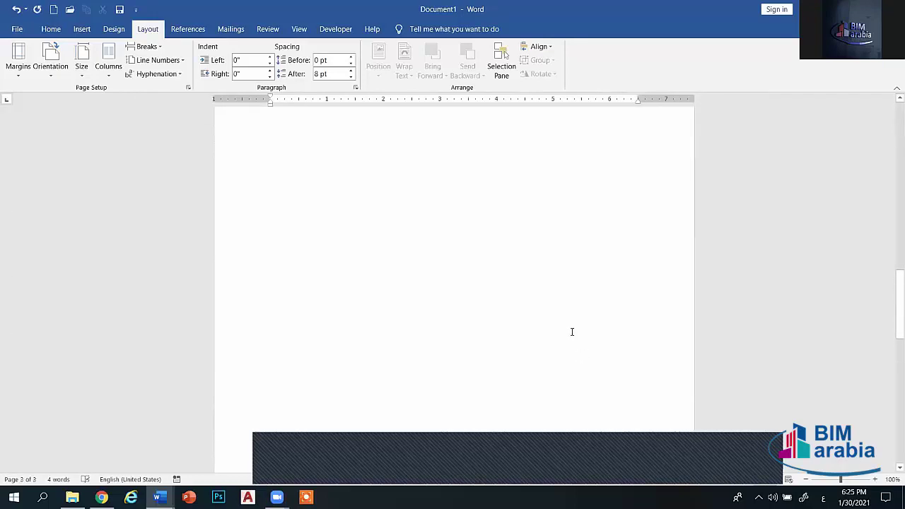
{"action": "scroll", "coordinate": [521, 195], "scroll_direction": "up", "scroll_amount": 3}
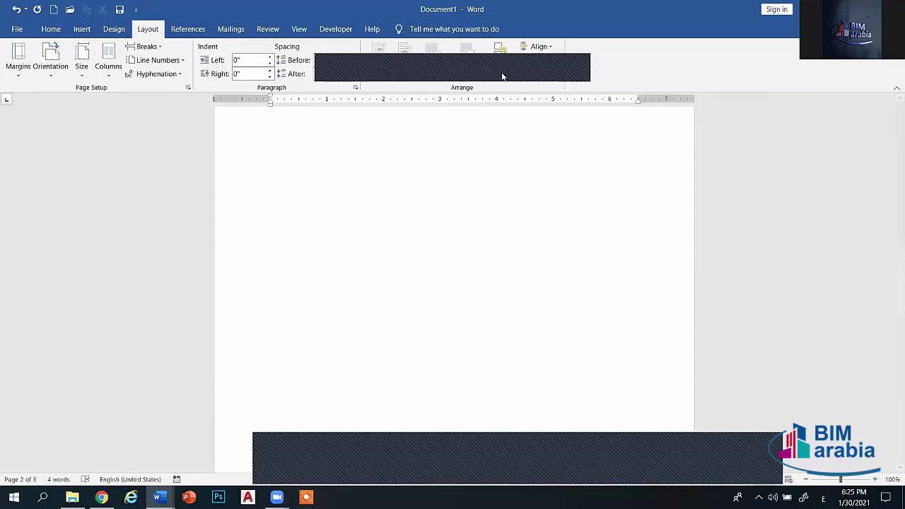
{"action": "scroll", "coordinate": [531, 115], "scroll_direction": "up", "scroll_amount": 1}
{"action": "scroll", "coordinate": [563, 183], "scroll_direction": "up", "scroll_amount": 1}
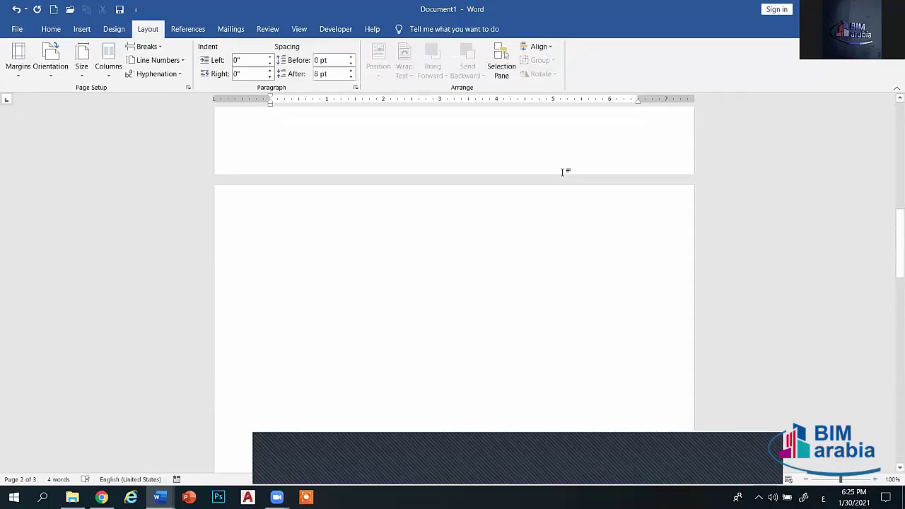
{"action": "scroll", "coordinate": [544, 168], "scroll_direction": "up", "scroll_amount": 2}
{"action": "scroll", "coordinate": [523, 166], "scroll_direction": "up", "scroll_amount": 2}
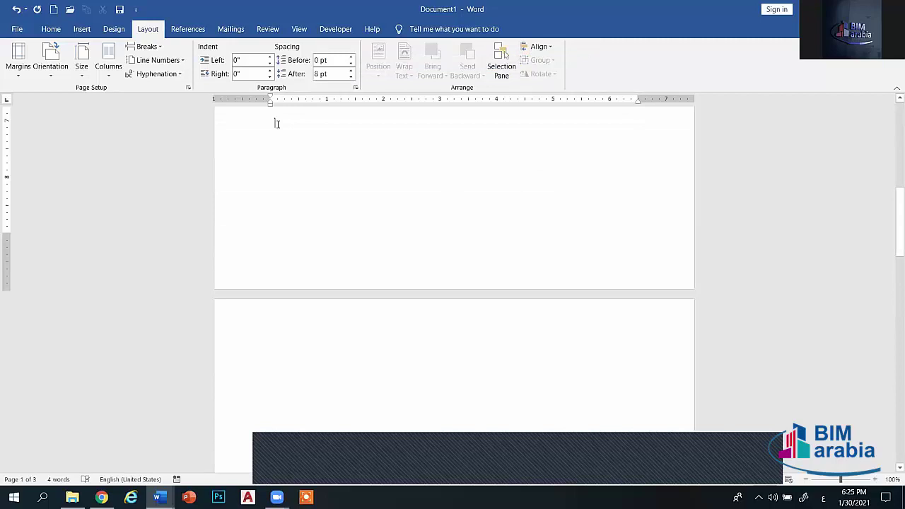
- Insert two more Next Page section breaks
{"action": "left_click", "coordinate": [162, 48]}
{"action": "left_click", "coordinate": [181, 209]}
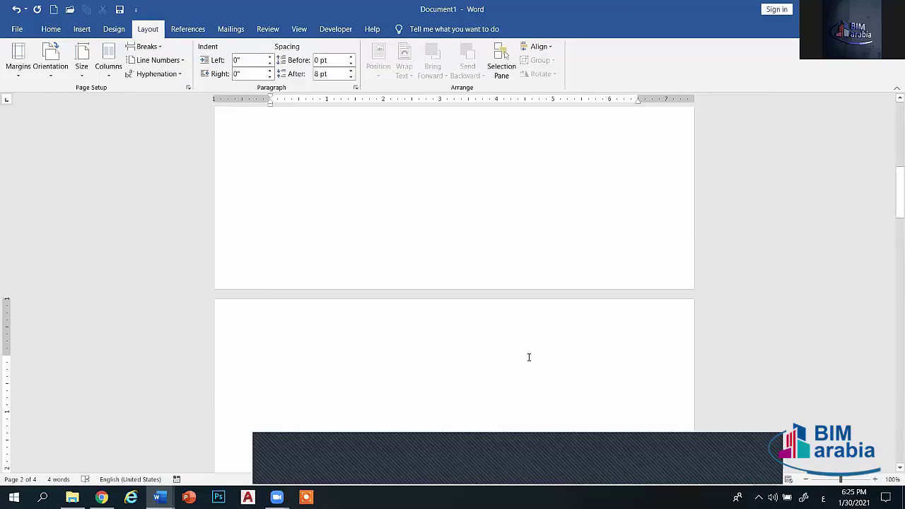
{"action": "scroll", "coordinate": [403, 353], "scroll_direction": "down", "scroll_amount": 4}
{"action": "scroll", "coordinate": [422, 346], "scroll_direction": "up", "scroll_amount": 3}
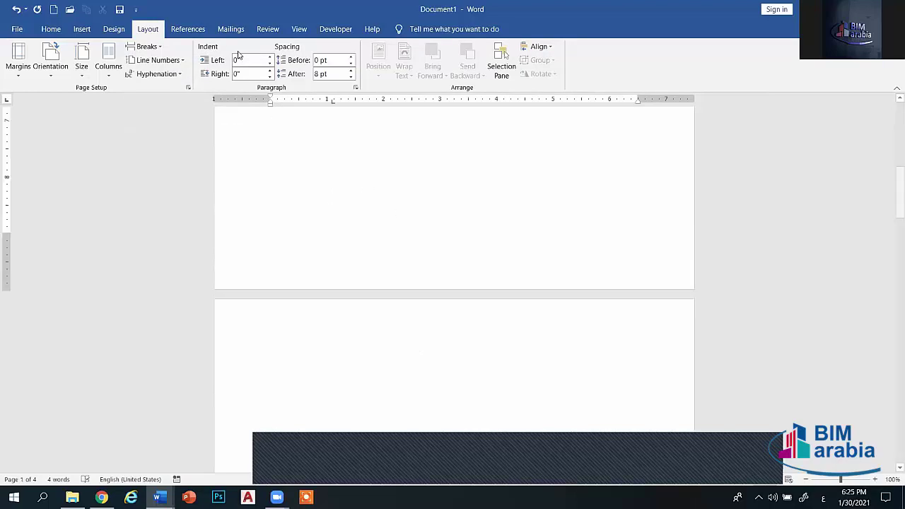
{"action": "left_click", "coordinate": [147, 46]}
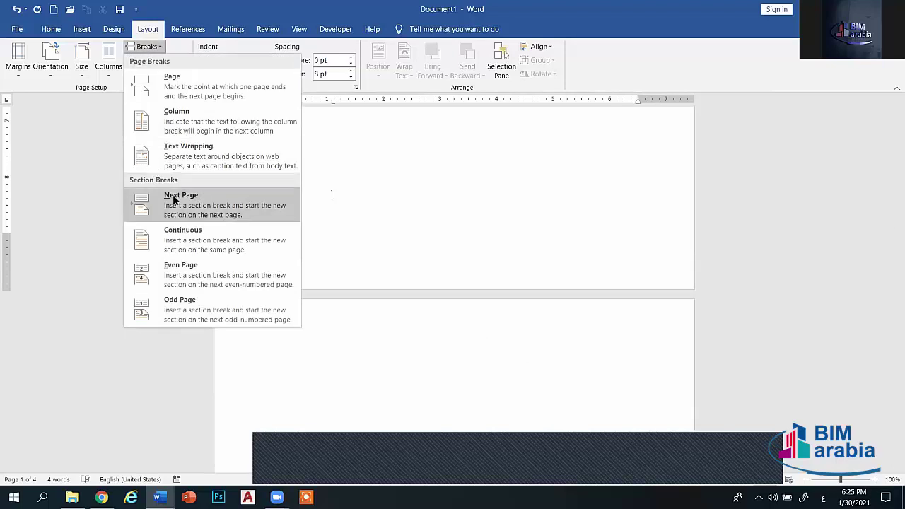
{"action": "left_click", "coordinate": [174, 198]}
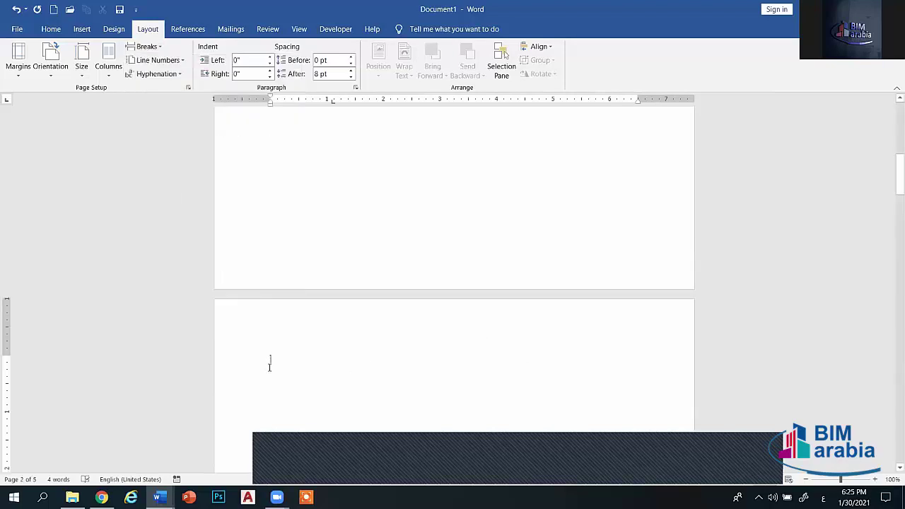
- Apply a plain Box page border with Apply to set to This section, framing page 2
{"action": "left_click", "coordinate": [114, 29]}
{"action": "left_click", "coordinate": [850, 69]}
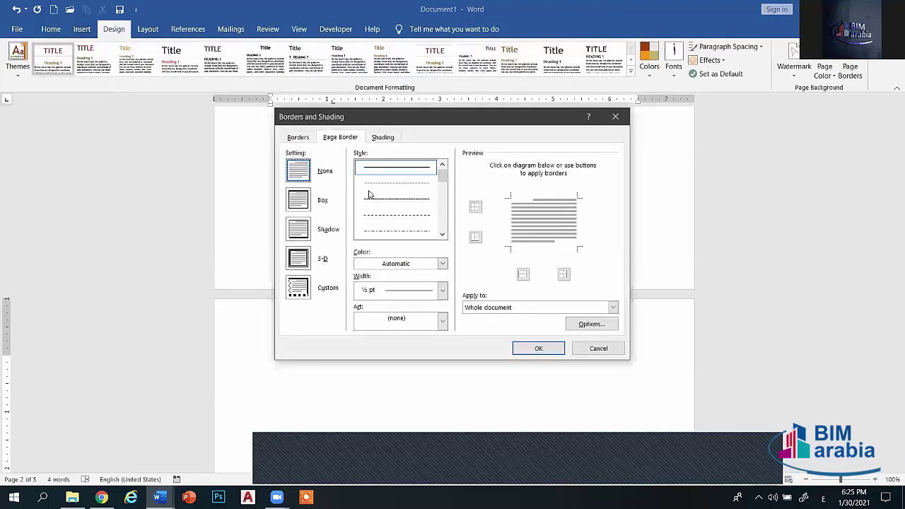
{"action": "left_click", "coordinate": [297, 200]}
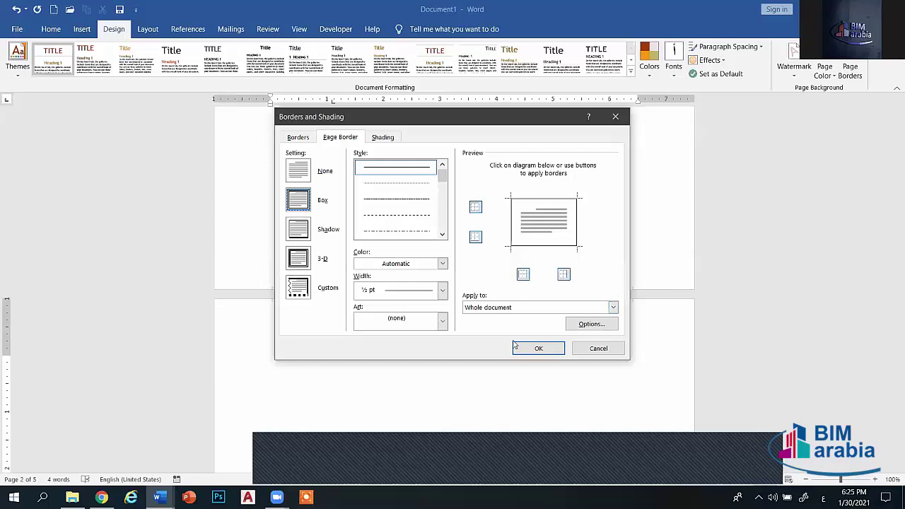
{"action": "left_click", "coordinate": [476, 307]}
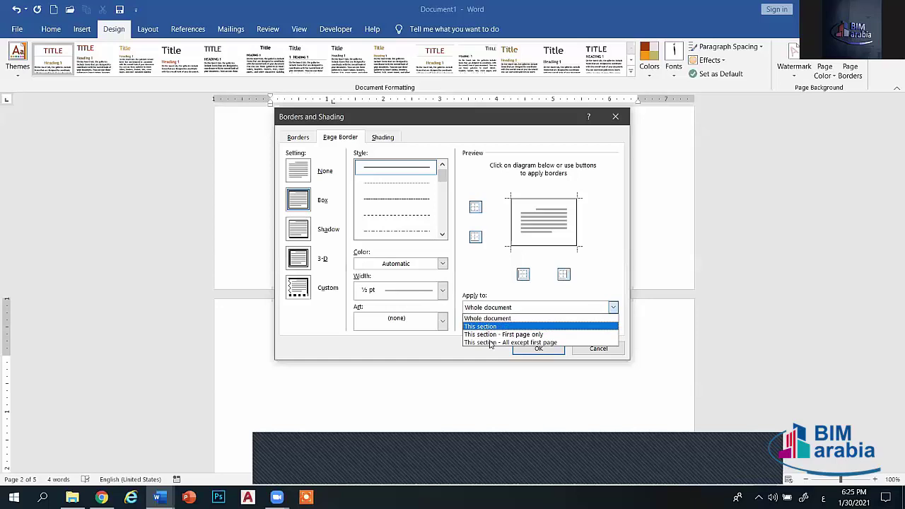
{"action": "left_click", "coordinate": [499, 326]}
{"action": "left_click", "coordinate": [538, 349]}
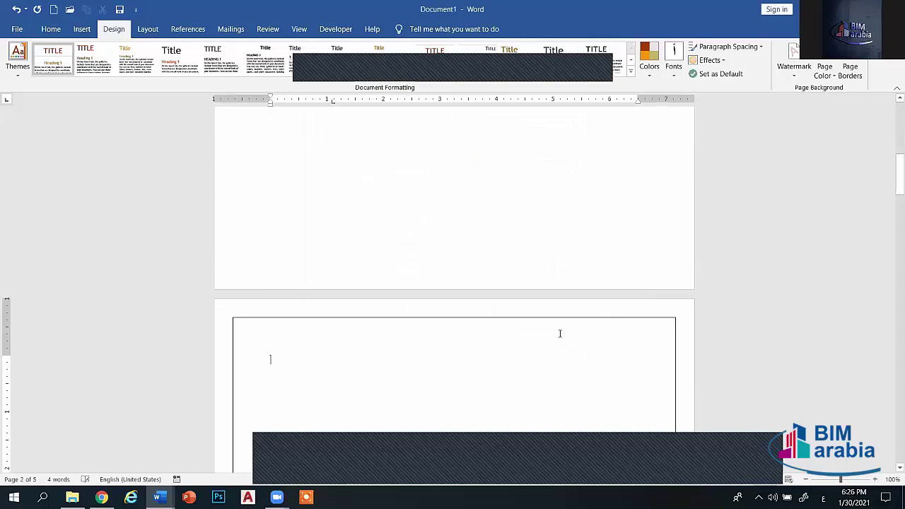
- Select lines near the top of page 1, then place the cursor on page 2 and back on page 1
{"action": "left_click_drag", "start_coordinate": [893, 183], "coordinate": [886, 193]}
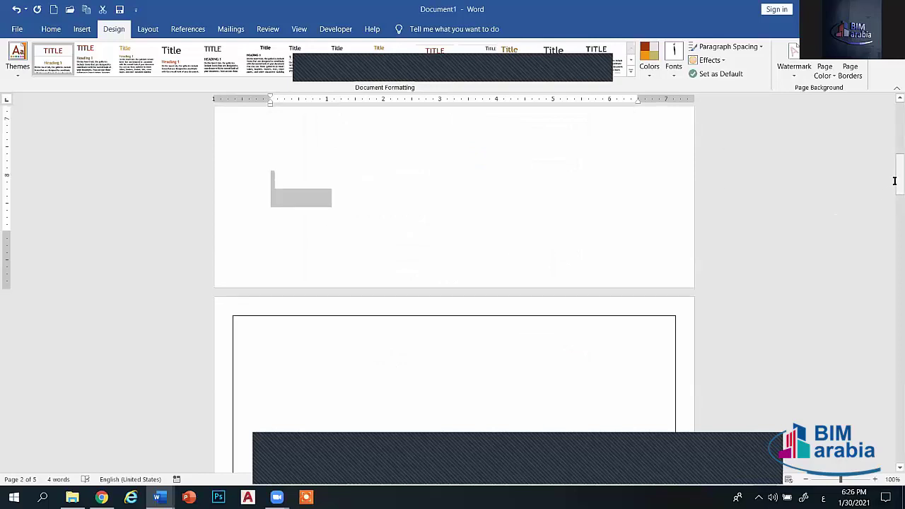
{"action": "left_click", "coordinate": [547, 361]}
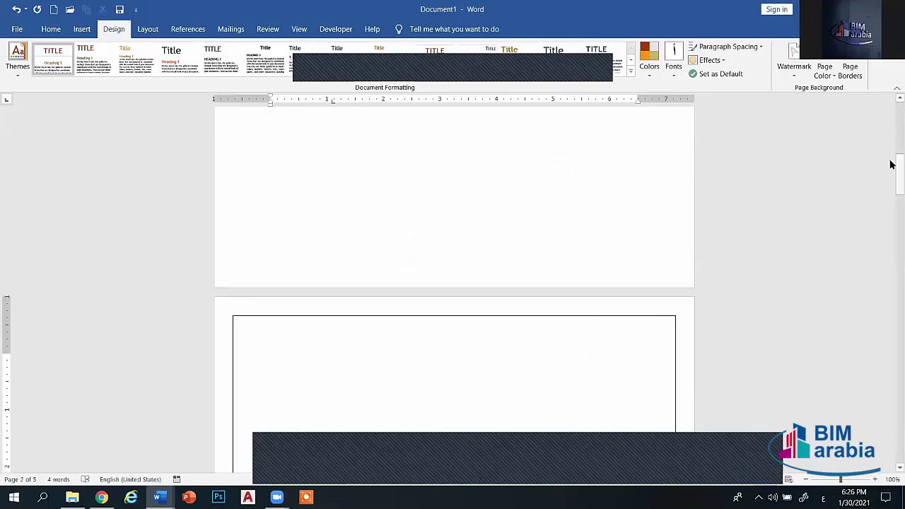
{"action": "mouse_move", "coordinate": [891, 165]}
{"action": "left_mouse_down"}
{"action": "mouse_move", "coordinate": [891, 247]}
{"action": "mouse_move", "coordinate": [891, 147]}
{"action": "left_mouse_up"}
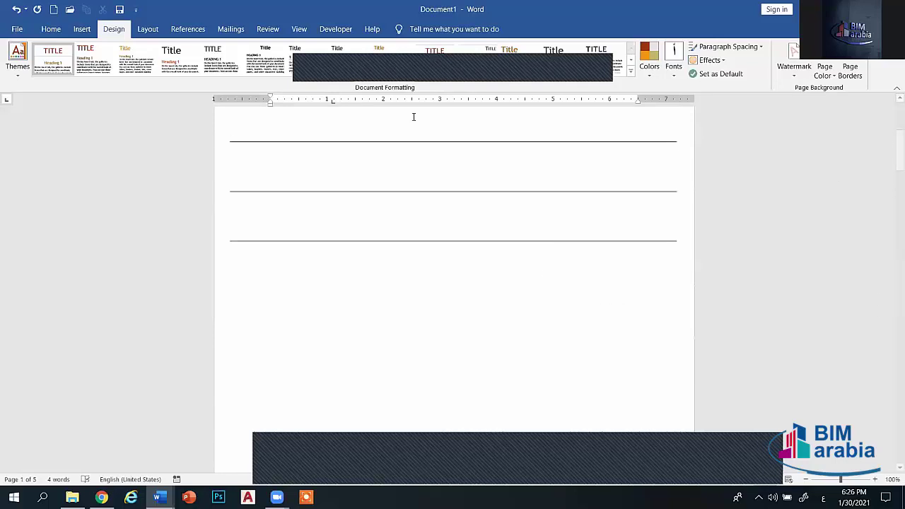
{"action": "left_click", "coordinate": [340, 316]}
{"action": "scroll", "coordinate": [331, 300], "scroll_direction": "down", "scroll_amount": 3}
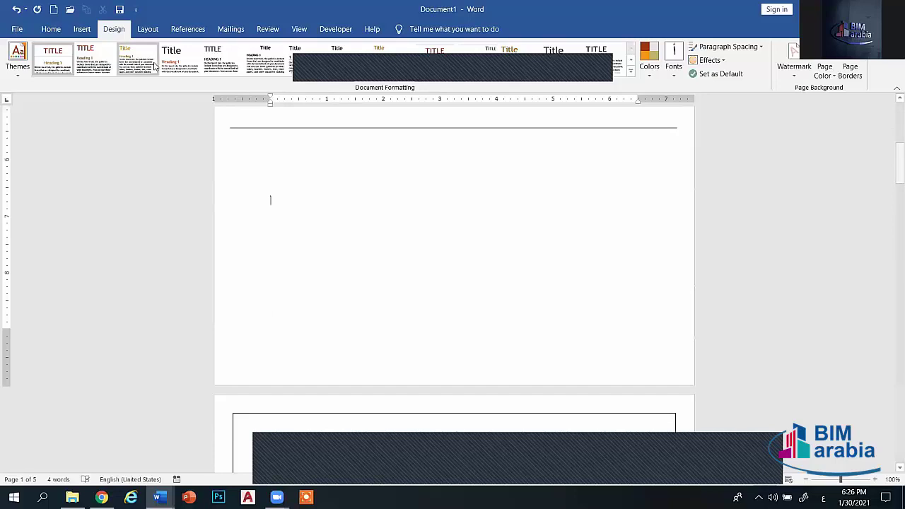
- Check the Layout tab's Breaks list, dismiss it without inserting a break, and click inside page 2's border
{"action": "left_click", "coordinate": [159, 33]}
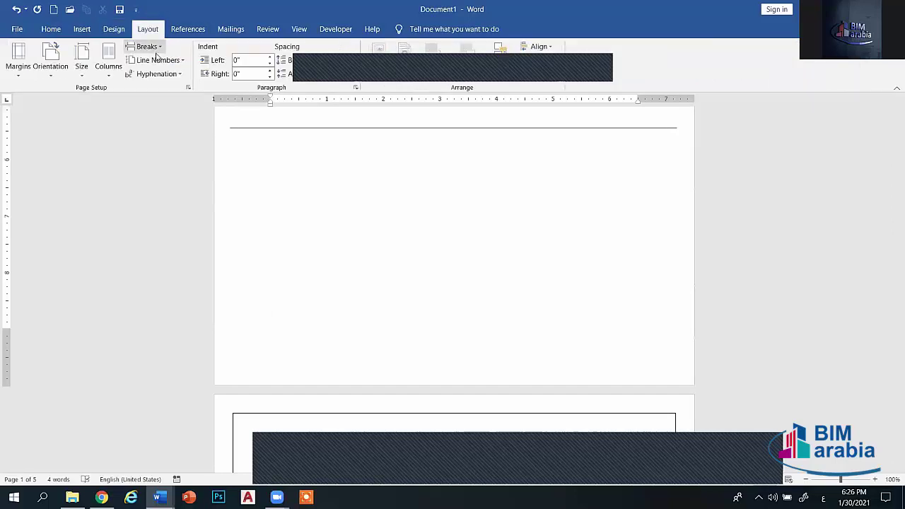
{"action": "left_click", "coordinate": [156, 46]}
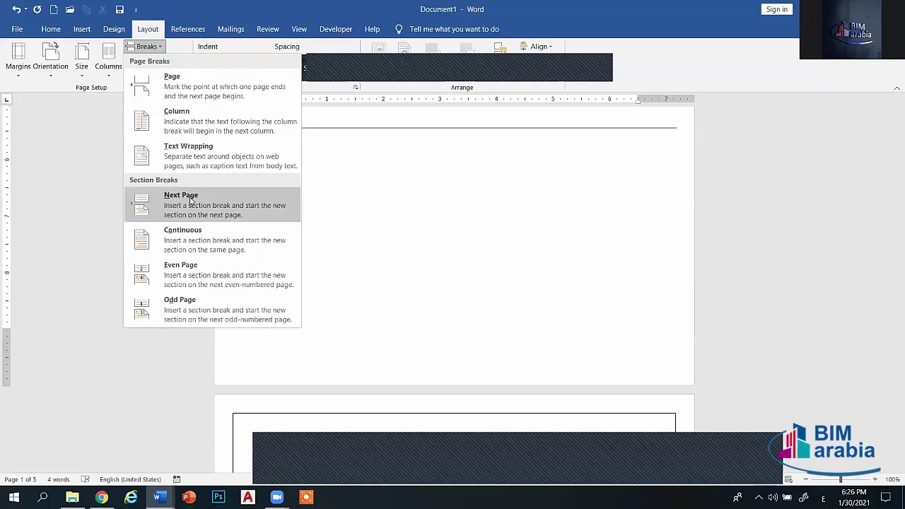
{"action": "left_click", "coordinate": [430, 186]}
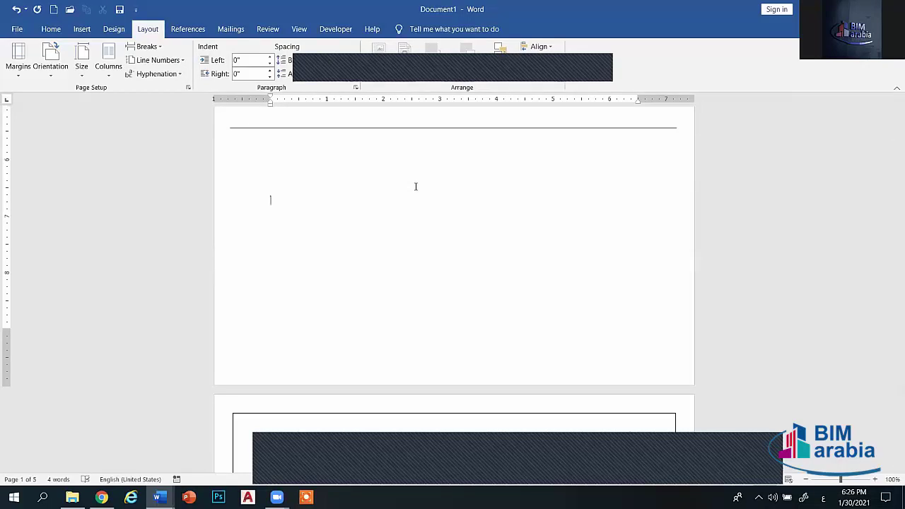
{"action": "scroll", "coordinate": [332, 368], "scroll_direction": "down", "scroll_amount": 2}
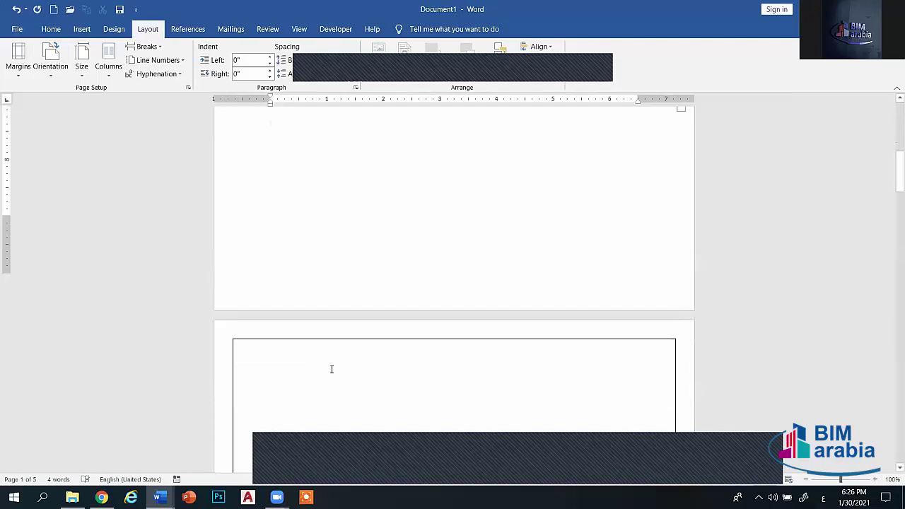
{"action": "scroll", "coordinate": [430, 345], "scroll_direction": "down", "scroll_amount": 2}
{"action": "left_click", "coordinate": [428, 345]}
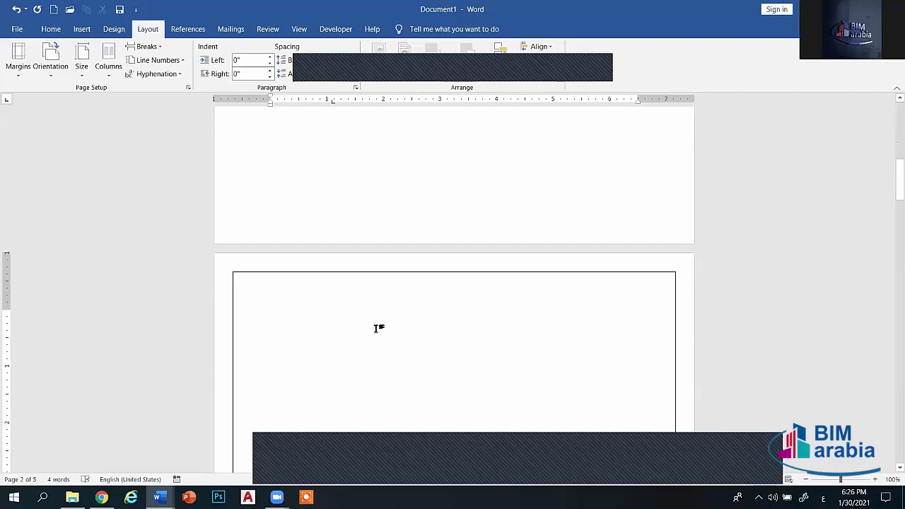
- Change page 2's border to a 3-D frame with a thick 3 pt line, applied to This section
{"action": "left_click", "coordinate": [114, 29]}
{"action": "left_click", "coordinate": [850, 71]}
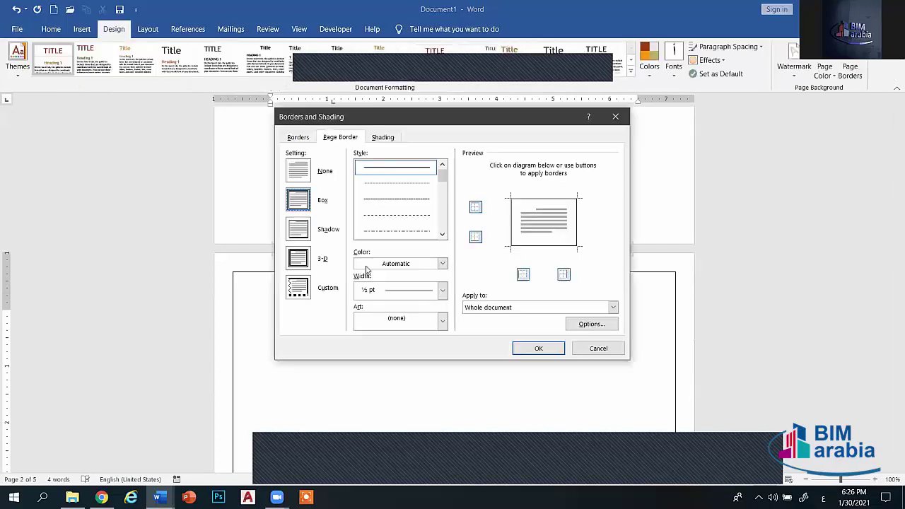
{"action": "left_click", "coordinate": [297, 239]}
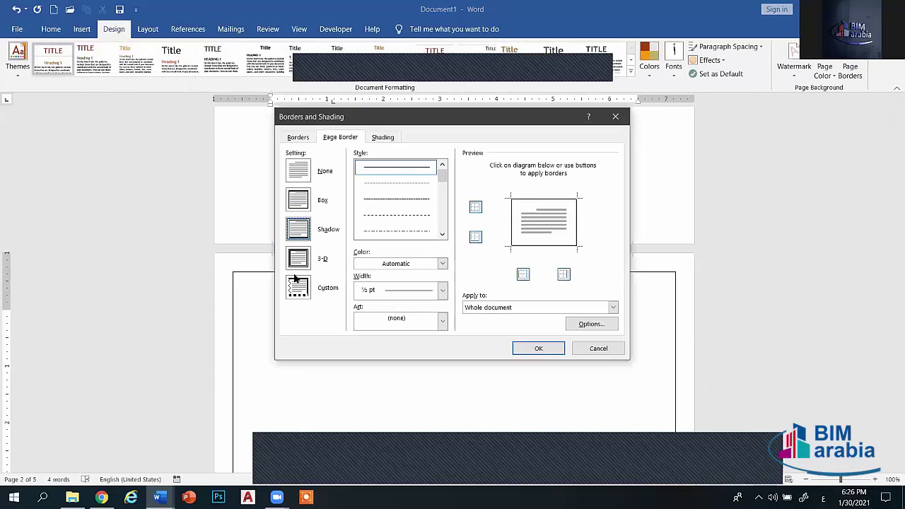
{"action": "left_click", "coordinate": [297, 258]}
{"action": "scroll", "coordinate": [402, 214], "scroll_direction": "down", "scroll_amount": 5}
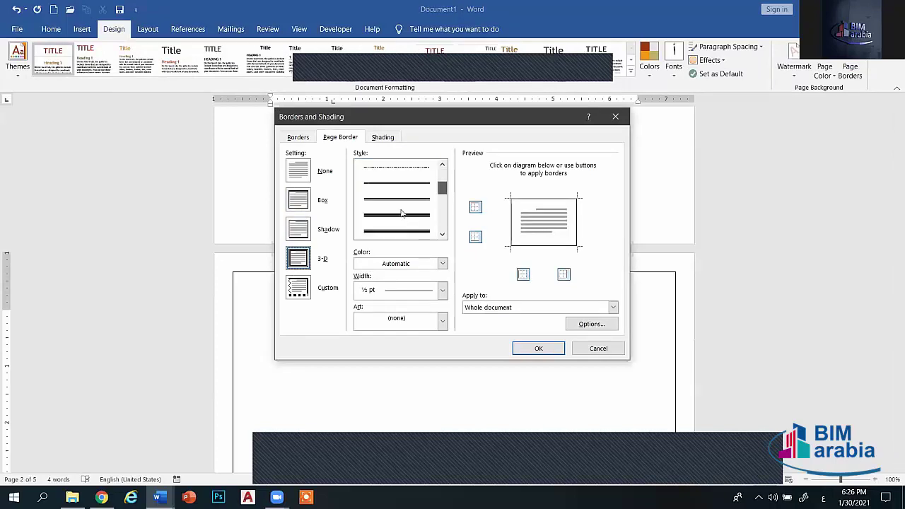
{"action": "scroll", "coordinate": [401, 213], "scroll_direction": "down", "scroll_amount": 1}
{"action": "left_click", "coordinate": [396, 231]}
{"action": "left_click", "coordinate": [487, 308]}
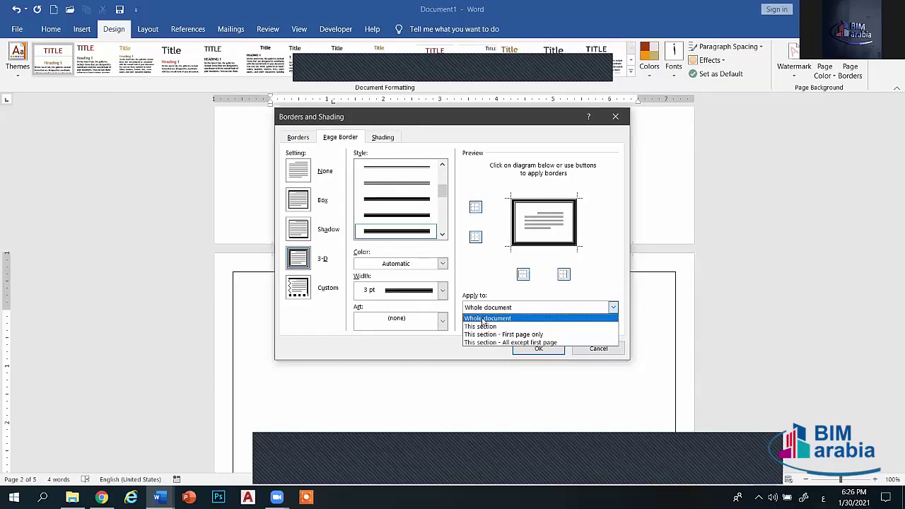
{"action": "left_click", "coordinate": [484, 319]}
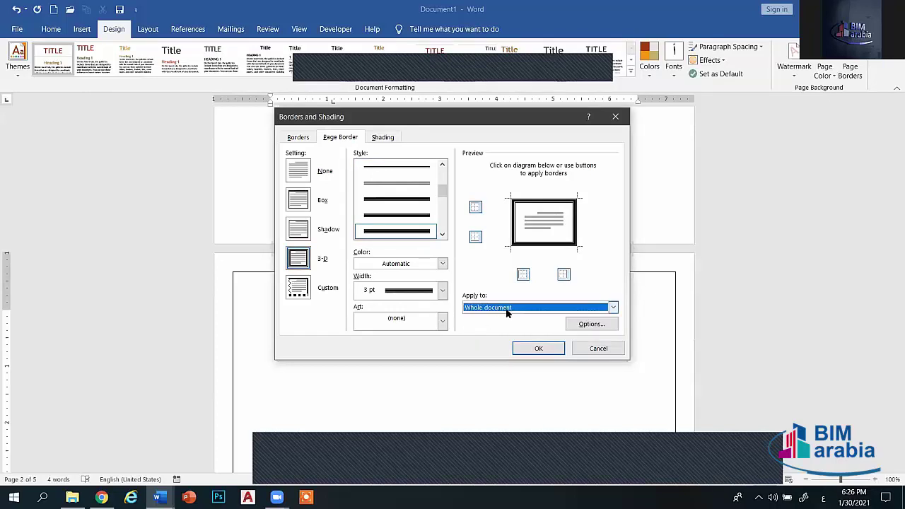
{"action": "left_click", "coordinate": [491, 309]}
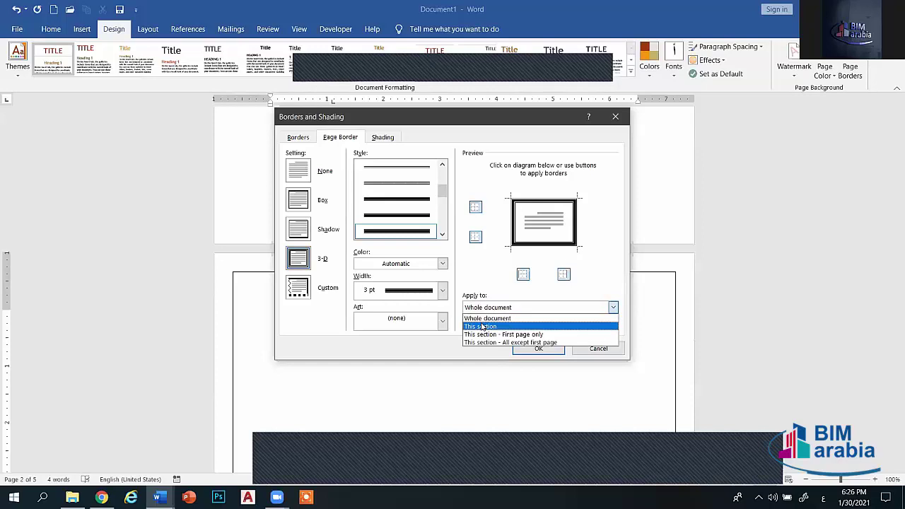
{"action": "left_click", "coordinate": [480, 324]}
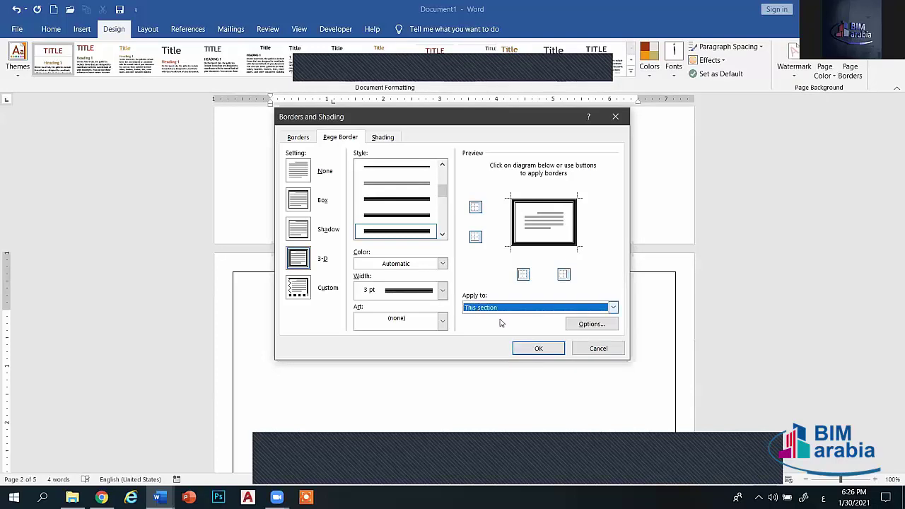
{"action": "left_click", "coordinate": [535, 347]}
{"action": "scroll", "coordinate": [536, 342], "scroll_direction": "down", "scroll_amount": 3}
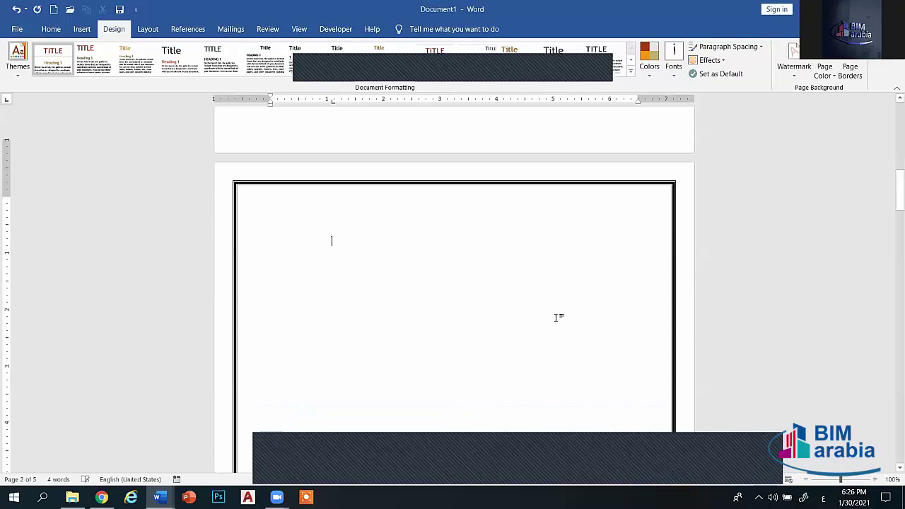
{"action": "scroll", "coordinate": [557, 317], "scroll_direction": "down", "scroll_amount": 2}
{"action": "mouse_move", "coordinate": [892, 168]}
{"action": "left_mouse_down"}
{"action": "mouse_move", "coordinate": [891, 225]}
{"action": "mouse_move", "coordinate": [890, 202]}
{"action": "left_mouse_up"}
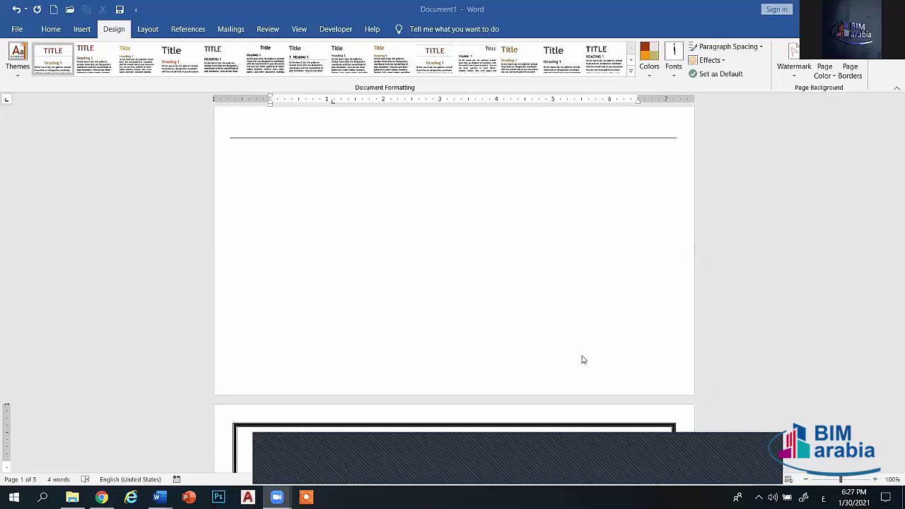
- Close Document1 with Don't Save, then open new blank Document2 from Word's taskbar icon
{"action": "scroll", "coordinate": [489, 293], "scroll_direction": "down", "scroll_amount": 1}
{"action": "key", "text": "alt+F4"}
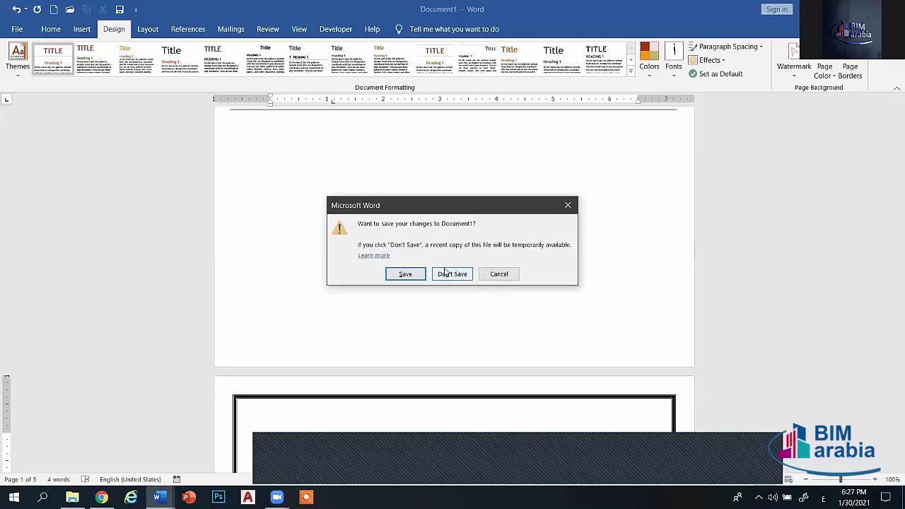
{"action": "left_click", "coordinate": [459, 274]}
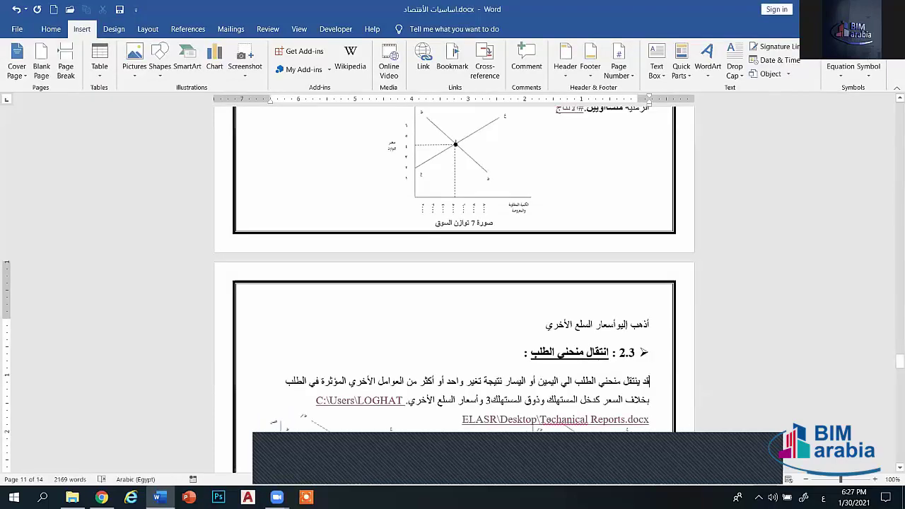
{"action": "right_click", "coordinate": [160, 497]}
{"action": "left_click", "coordinate": [146, 432]}
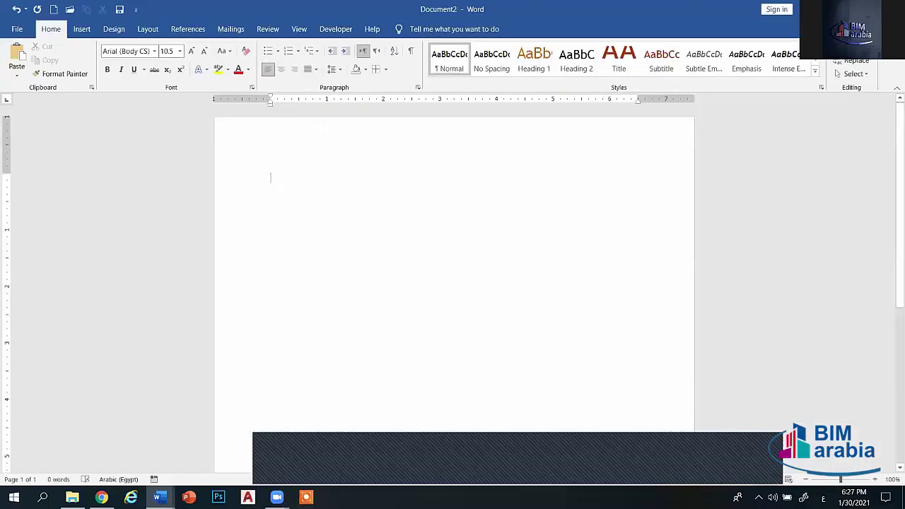
- Enter =RAND(18,20) on the empty page to generate 18 paragraphs of sample text
{"action": "type", "text": "=RAN"}
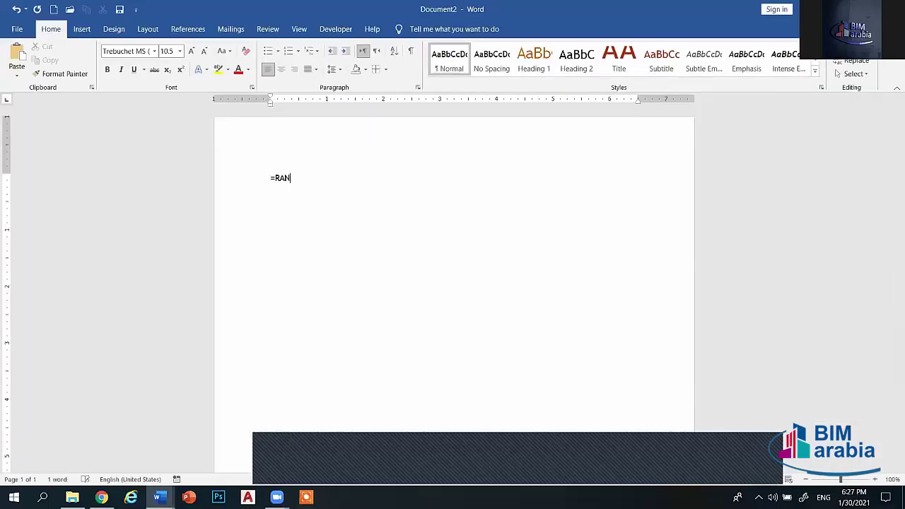
{"action": "type", "text": "D("}
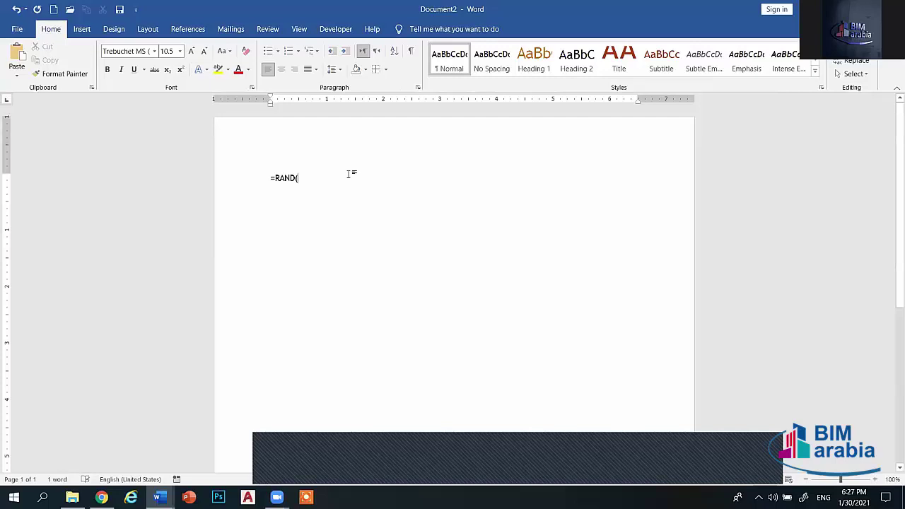
{"action": "type", "text": ","}
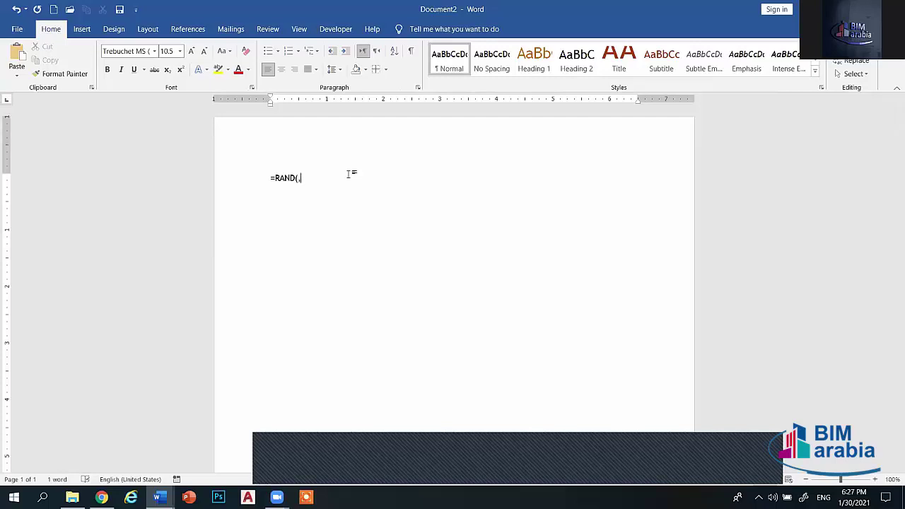
{"action": "type", "text": ")"}
{"action": "key", "text": "Return"}
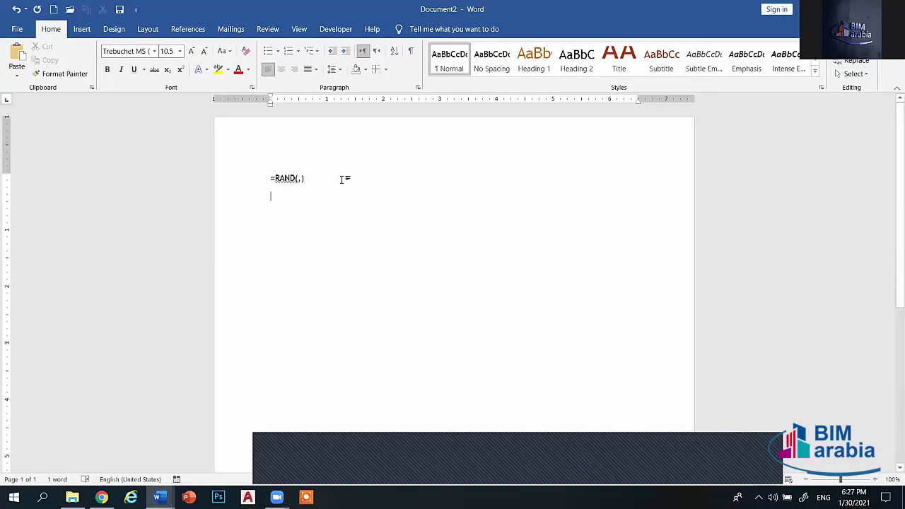
{"action": "key", "text": "BackSpace"}
{"action": "key", "text": "BackSpace"}
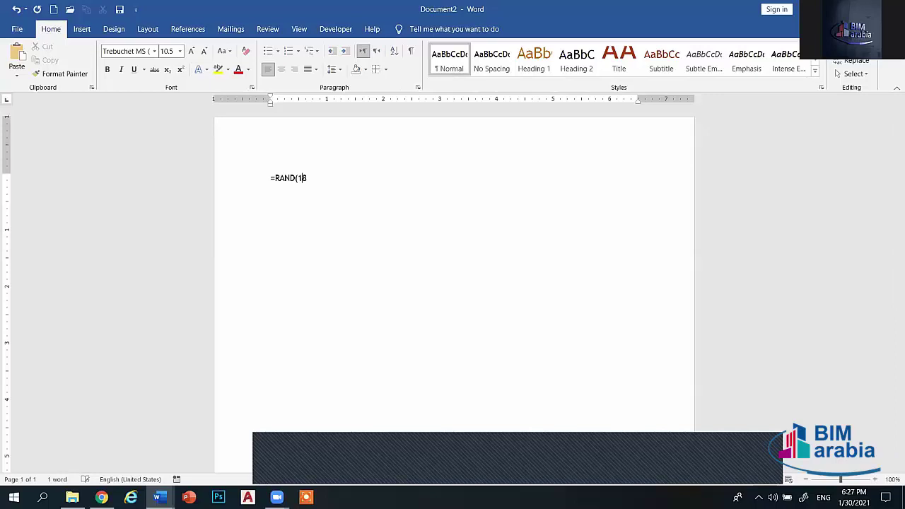
{"action": "type", "text": ",20"}
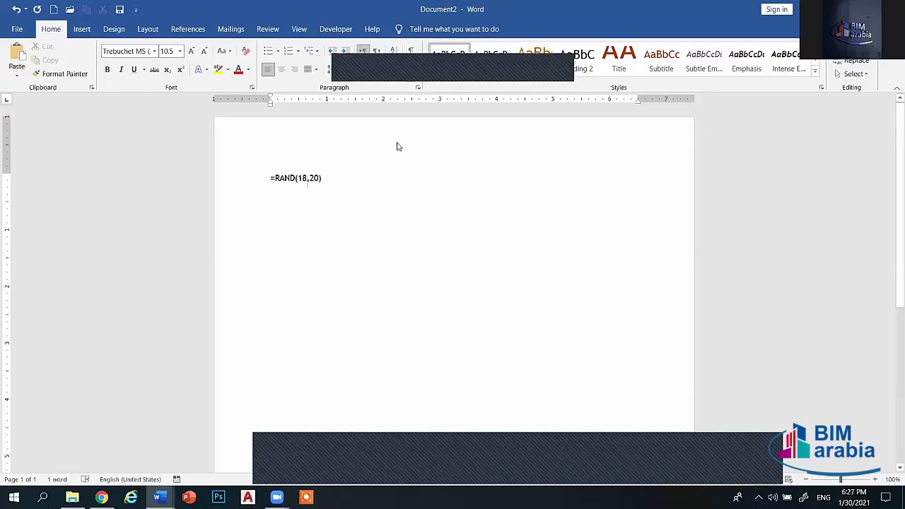
{"action": "key", "text": "Return"}
{"action": "scroll", "coordinate": [490, 237], "scroll_direction": "down", "scroll_amount": 1}
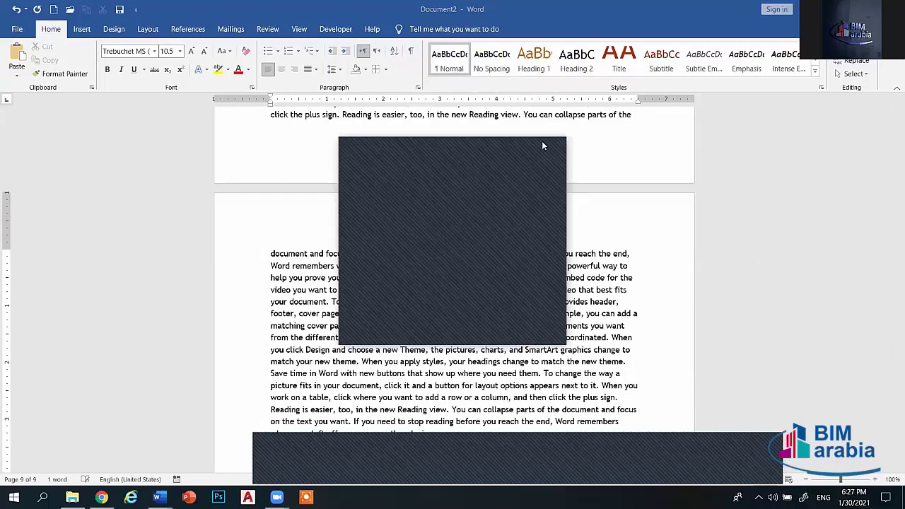
- Turn on Continuous line numbering for Document2
{"action": "left_click", "coordinate": [148, 29]}
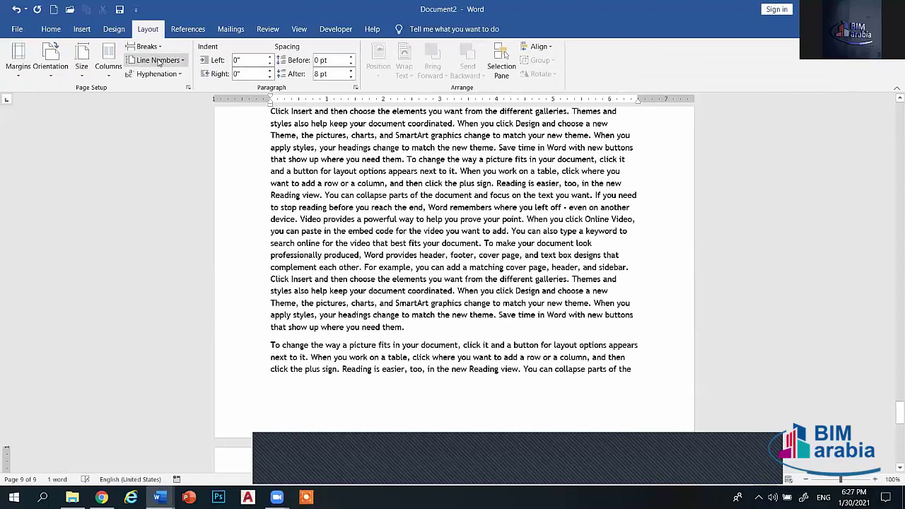
{"action": "left_click", "coordinate": [158, 61]}
{"action": "left_click", "coordinate": [160, 92]}
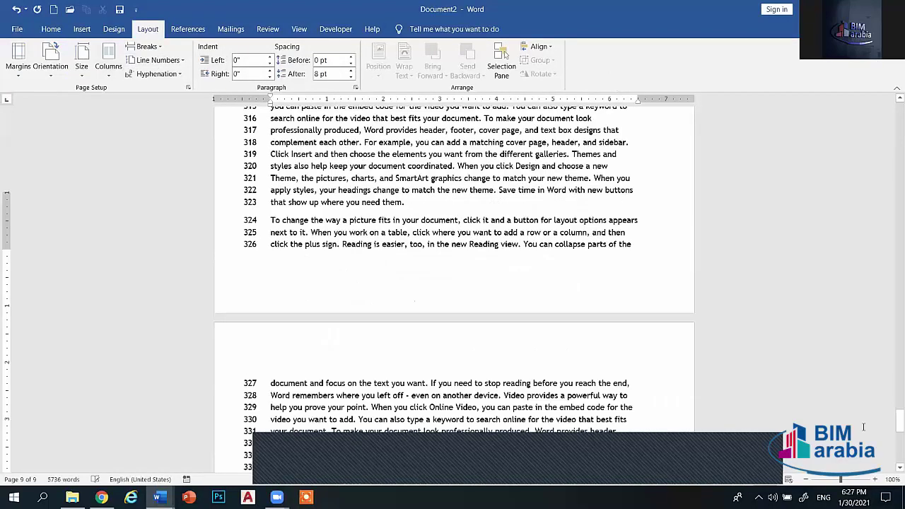
{"action": "left_click_drag", "start_coordinate": [896, 424], "coordinate": [891, 377]}
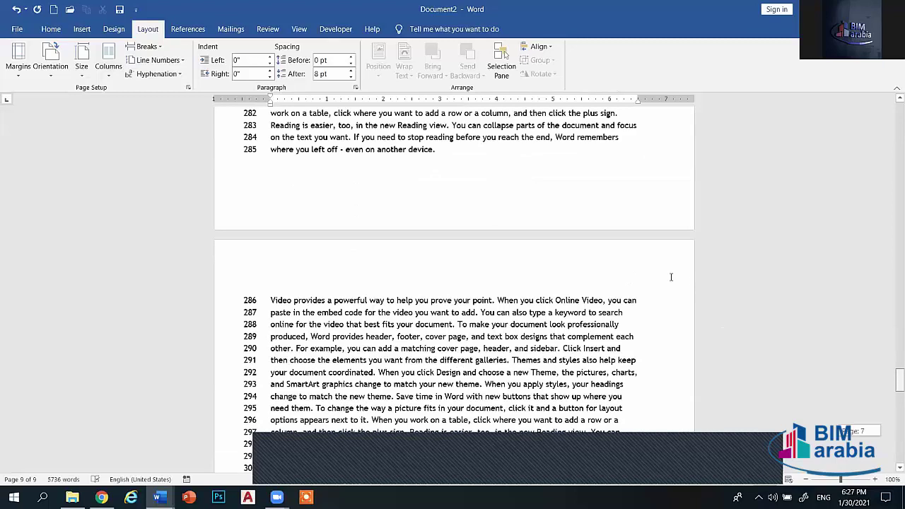
{"action": "scroll", "coordinate": [661, 272], "scroll_direction": "up", "scroll_amount": 2}
{"action": "scroll", "coordinate": [619, 350], "scroll_direction": "up", "scroll_amount": 2}
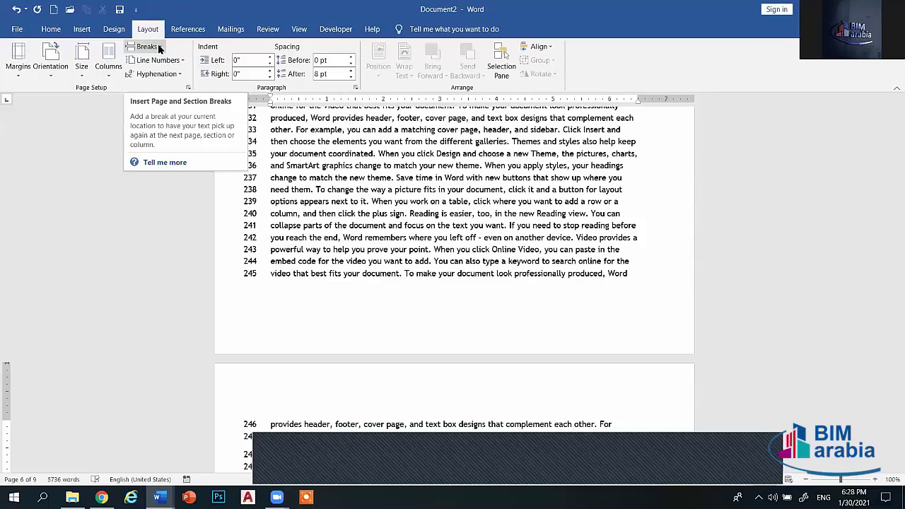
- Insert a Next Page section break after line 245 and set the new section's line numbers to None
{"action": "left_click", "coordinate": [160, 48]}
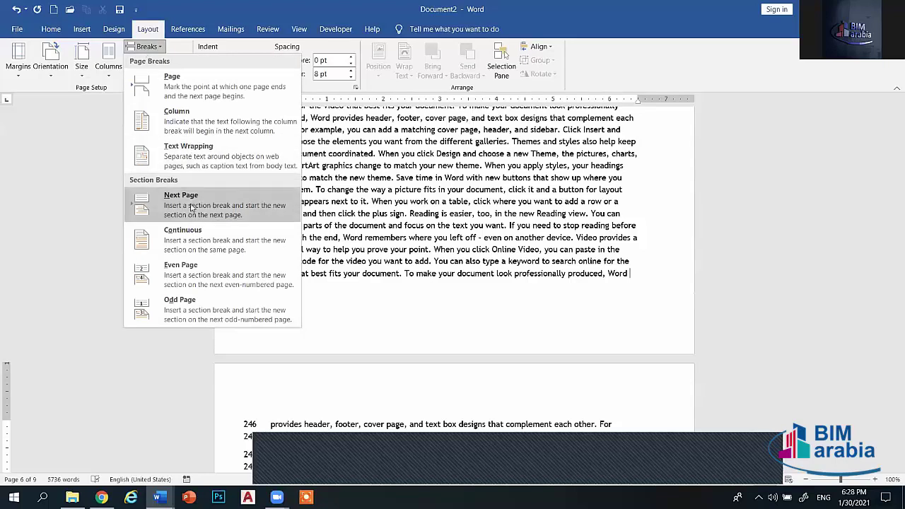
{"action": "left_click", "coordinate": [191, 207]}
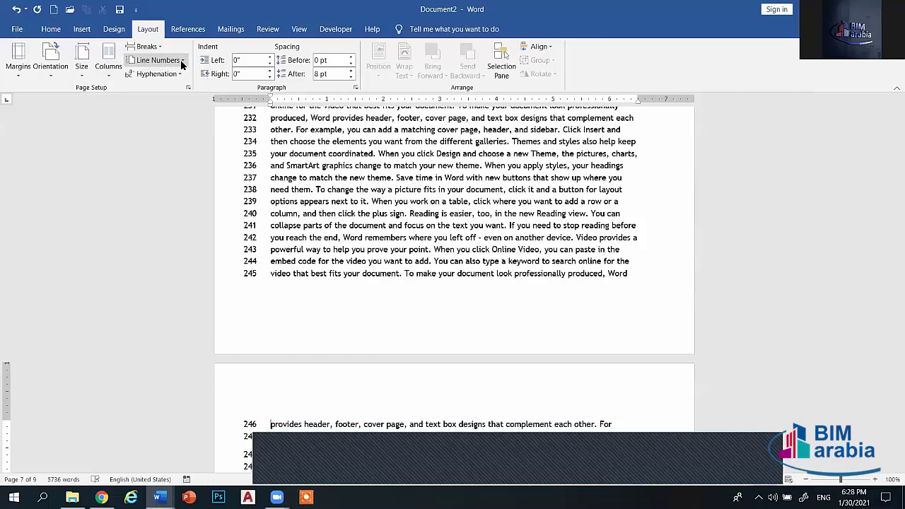
{"action": "left_click", "coordinate": [157, 60]}
{"action": "left_click", "coordinate": [164, 76]}
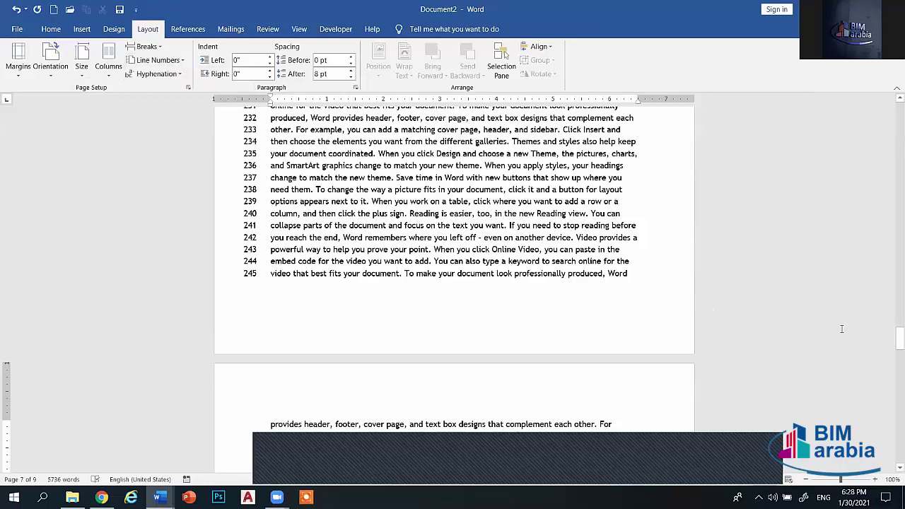
{"action": "mouse_move", "coordinate": [894, 341]}
{"action": "left_mouse_down"}
{"action": "mouse_move", "coordinate": [883, 423]}
{"action": "mouse_move", "coordinate": [890, 325]}
{"action": "left_mouse_up"}
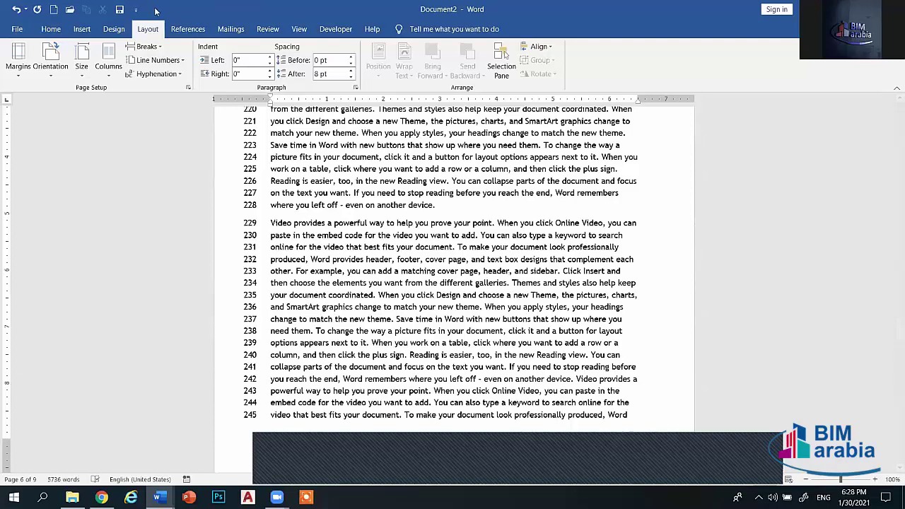
{"action": "left_click", "coordinate": [146, 46]}
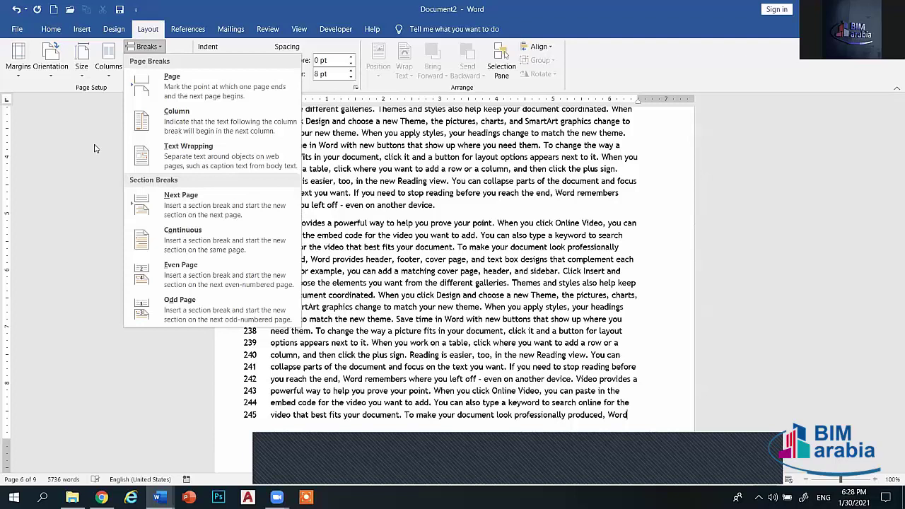
{"action": "left_click", "coordinate": [115, 125]}
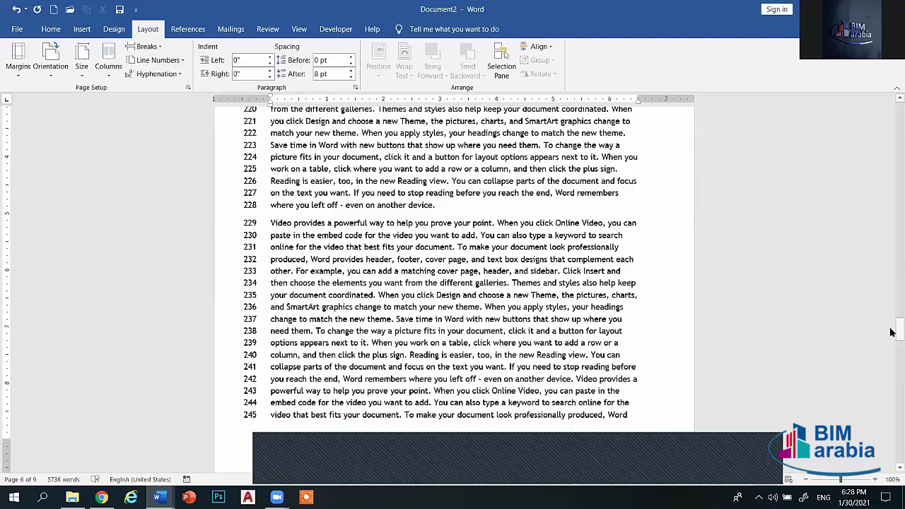
{"action": "left_click_drag", "start_coordinate": [892, 323], "coordinate": [891, 344]}
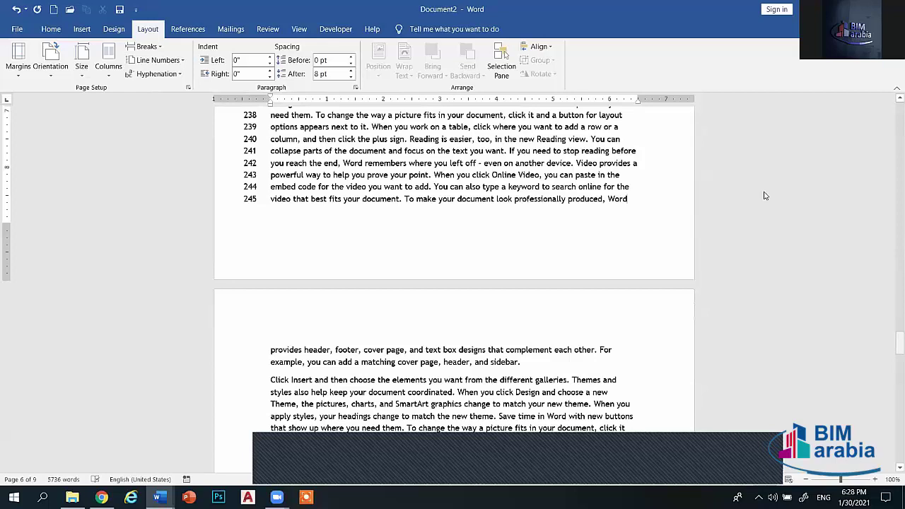
{"action": "left_click", "coordinate": [192, 33]}
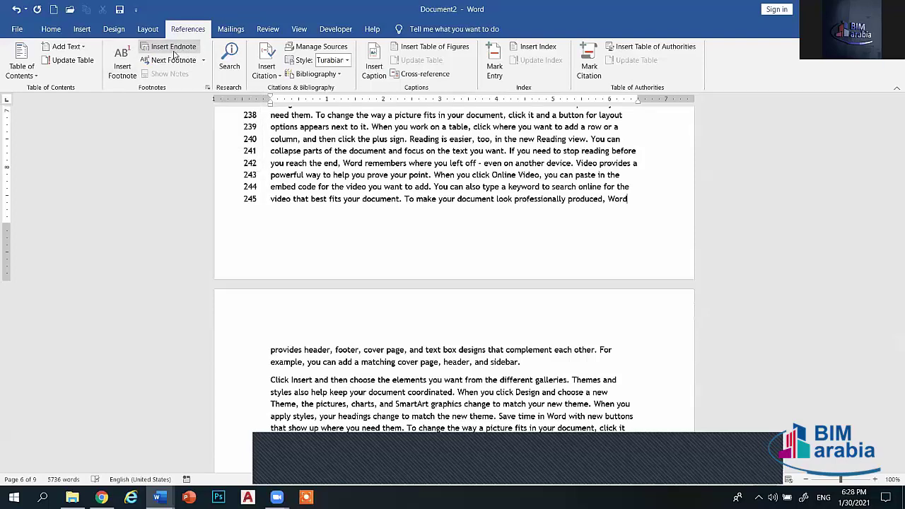
- Insert an endnote after the last word with the text 'YUTTYIUTYUTR', removing stray characters and lines
{"action": "left_click", "coordinate": [170, 47]}
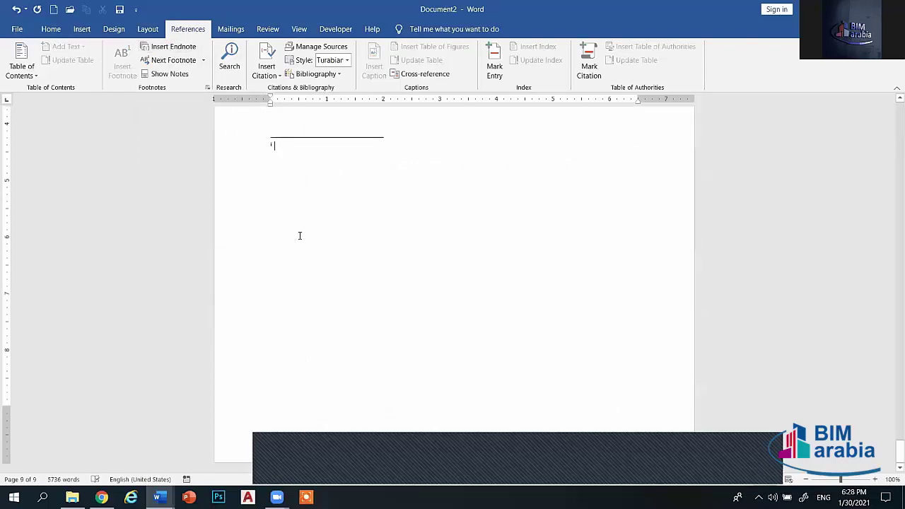
{"action": "type", "text": "YUTTYIUTYUTR"}
{"action": "triple_click", "coordinate": [335, 294]}
{"action": "left_click", "coordinate": [336, 303]}
{"action": "key", "text": "Return"}
{"action": "key", "text": "Return"}
{"action": "key", "text": "Return"}
{"action": "key", "text": "Return"}
{"action": "key", "text": "Return"}
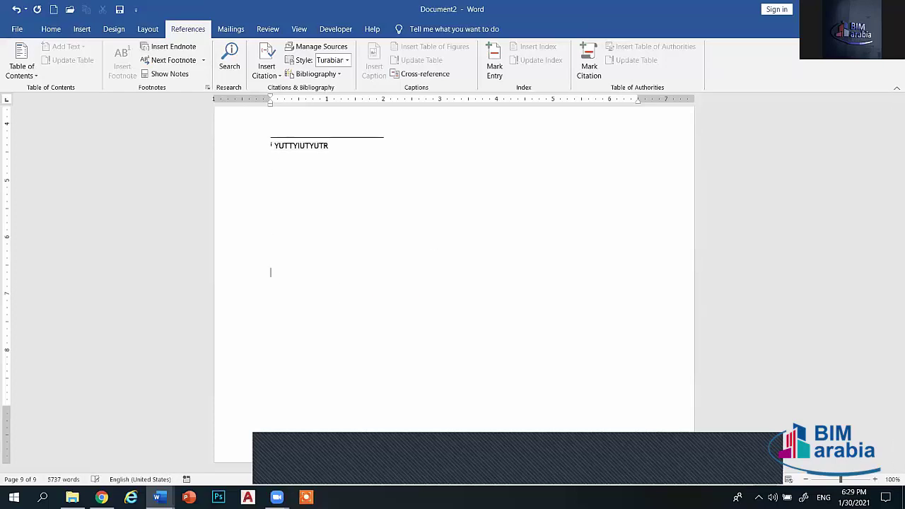
{"action": "key", "text": "Return"}
{"action": "key", "text": "Return"}
{"action": "key", "text": "Return"}
{"action": "key", "text": "Return"}
{"action": "key", "text": "Return"}
{"action": "key", "text": "Return"}
{"action": "key", "text": "Return"}
{"action": "key", "text": "Return"}
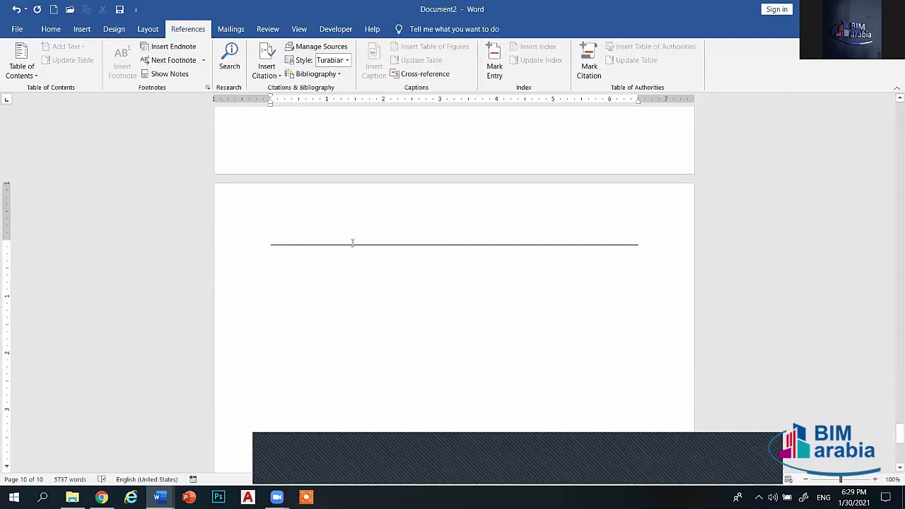
{"action": "type", "text": ";o"}
{"action": "key", "text": "Return"}
{"action": "type", "text": "["}
{"action": "key", "text": "Return"}
{"action": "key", "text": "BackSpace"}
{"action": "key", "text": "BackSpace"}
{"action": "key", "text": "BackSpace"}
{"action": "key", "text": "BackSpace"}
{"action": "key", "text": "BackSpace"}
{"action": "key", "text": "BackSpace"}
{"action": "key", "text": "BackSpace"}
{"action": "key", "text": "BackSpace"}
{"action": "scroll", "coordinate": [305, 262], "scroll_direction": "up", "scroll_amount": 5}
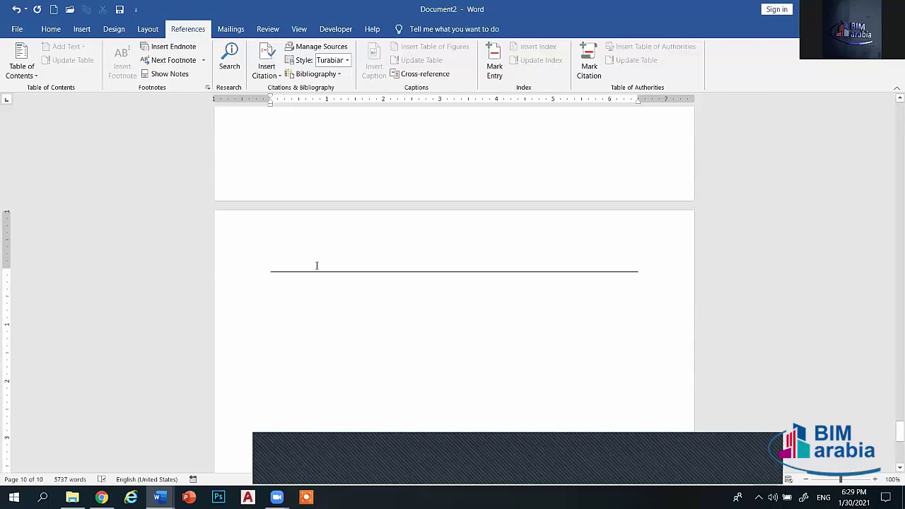
{"action": "scroll", "coordinate": [297, 193], "scroll_direction": "up", "scroll_amount": 1}
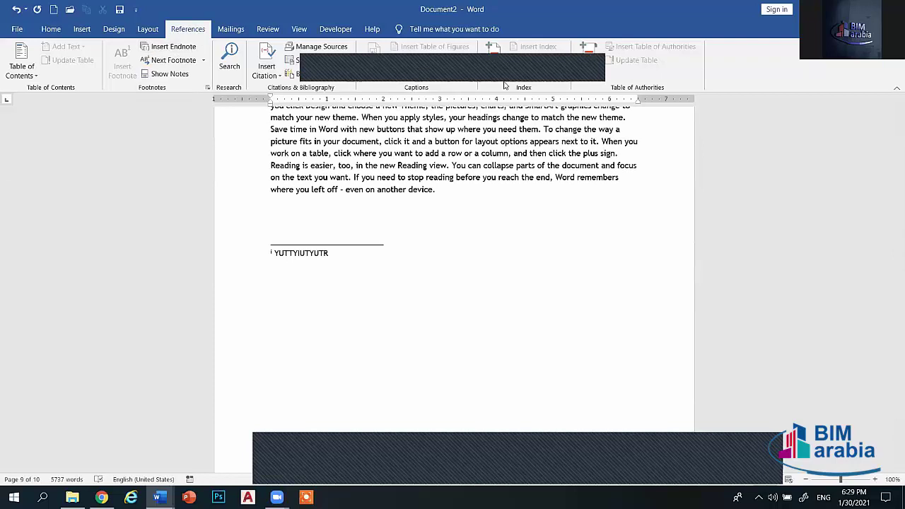
- Insert another endnote at the caret and add an empty line below the endnote text
{"action": "left_click", "coordinate": [176, 46]}
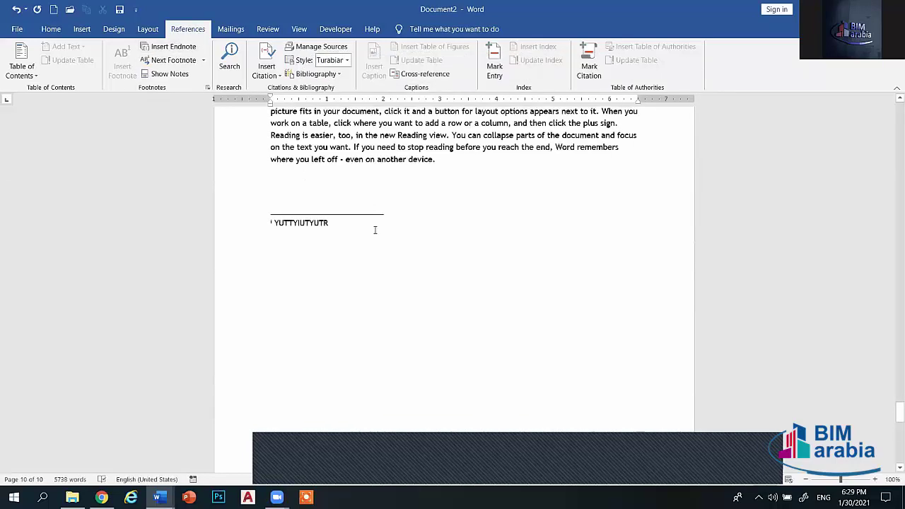
{"action": "scroll", "coordinate": [374, 230], "scroll_direction": "up", "scroll_amount": 10}
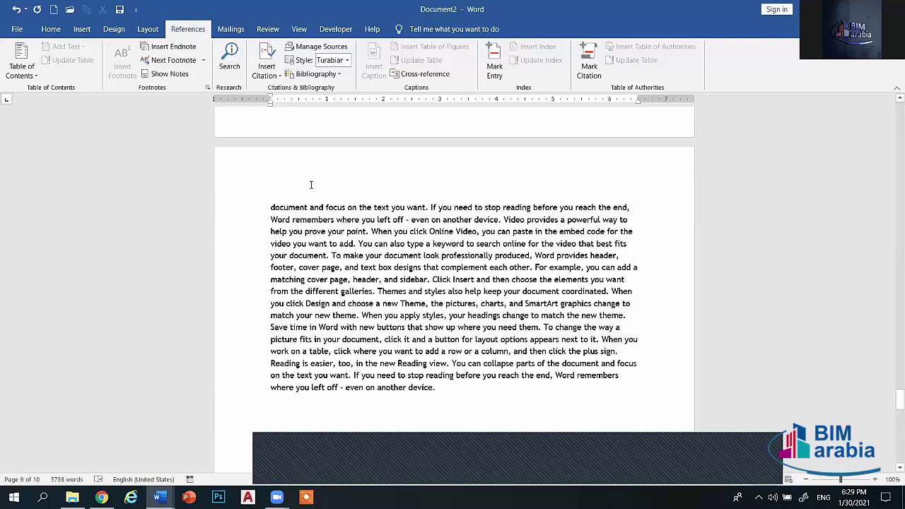
{"action": "scroll", "coordinate": [177, 60], "scroll_direction": "down", "scroll_amount": 1}
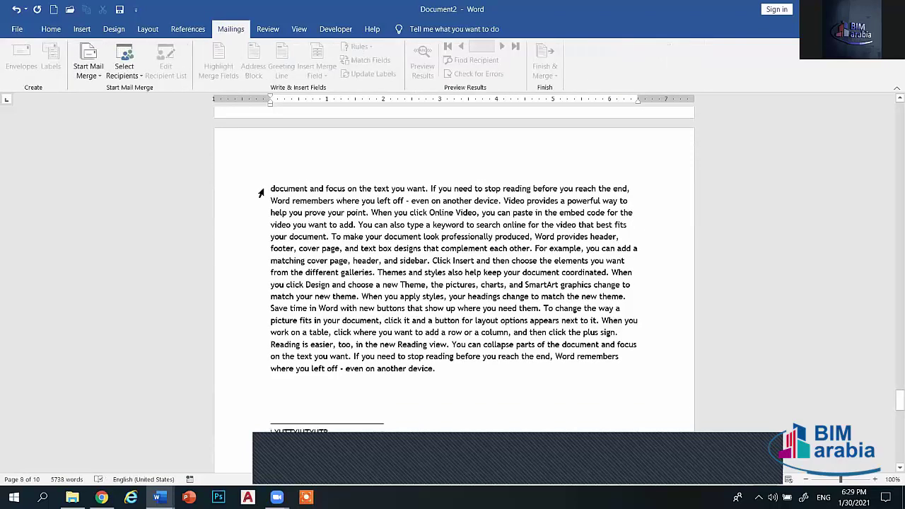
{"action": "left_click", "coordinate": [187, 29]}
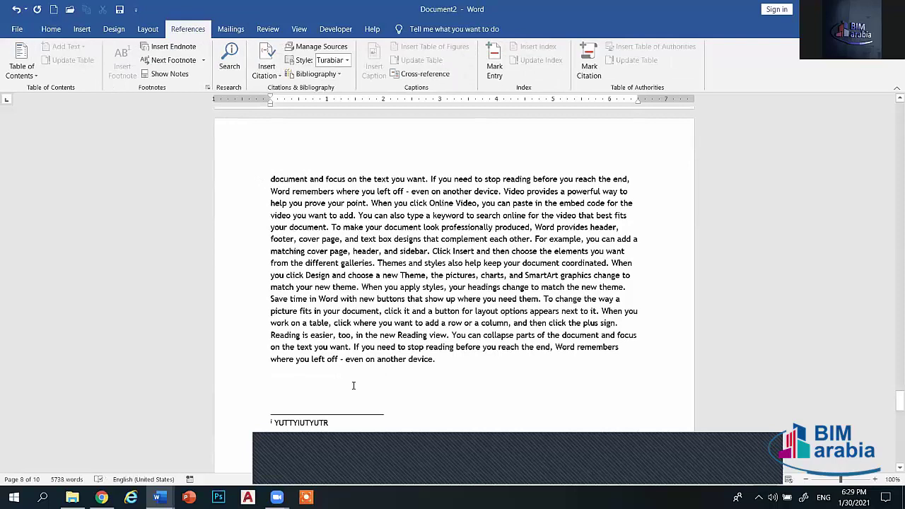
{"action": "left_click", "coordinate": [334, 430]}
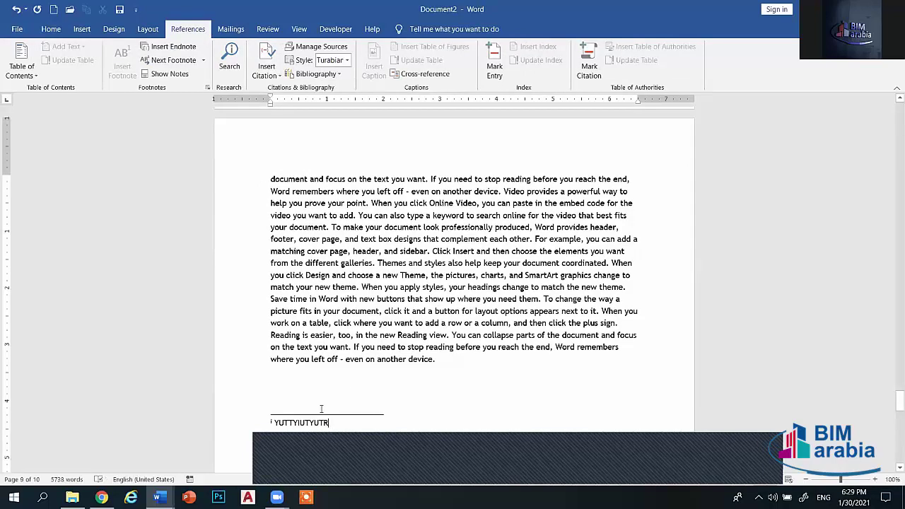
{"action": "scroll", "coordinate": [349, 422], "scroll_direction": "down", "scroll_amount": 5}
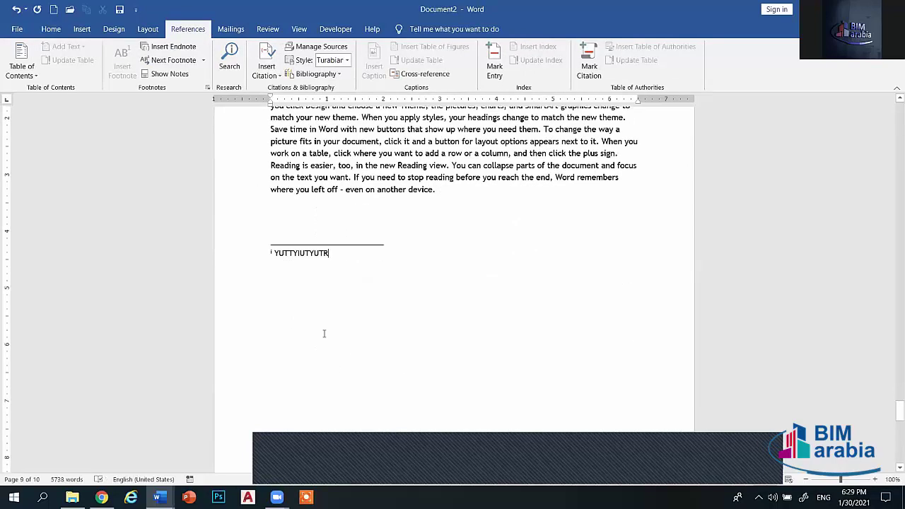
{"action": "key", "text": "Return"}
{"action": "key", "text": "Return"}
{"action": "key", "text": "Return"}
{"action": "key", "text": "Return"}
{"action": "key", "text": "Return"}
{"action": "key", "text": "Return"}
{"action": "key", "text": "Return"}
{"action": "key", "text": "Return"}
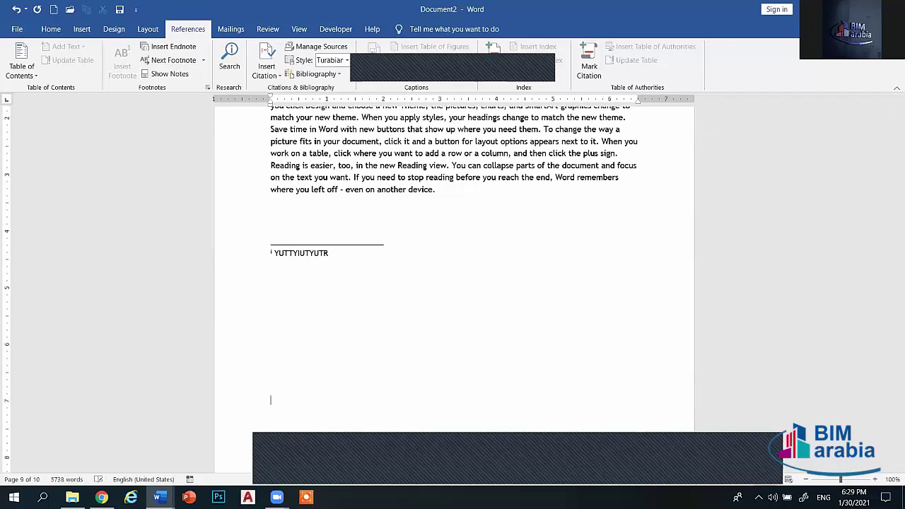
{"action": "scroll", "coordinate": [391, 361], "scroll_direction": "down", "scroll_amount": 5}
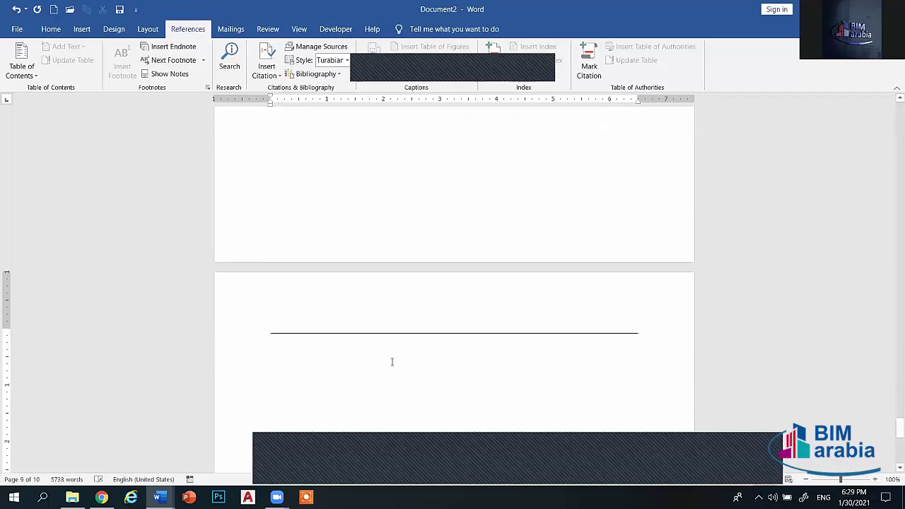
- Dismiss the popup covering the page and scroll back up through Document2
{"action": "scroll", "coordinate": [392, 361], "scroll_direction": "down", "scroll_amount": 1}
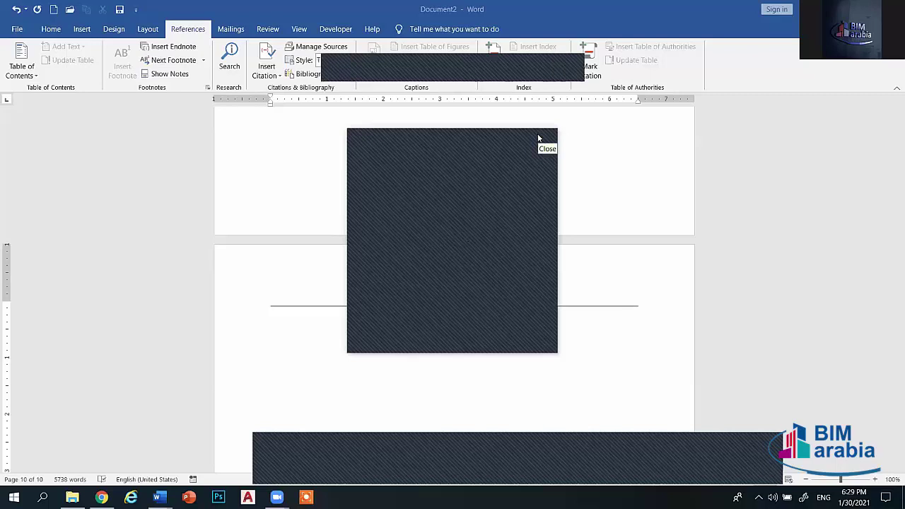
{"action": "left_click", "coordinate": [538, 138]}
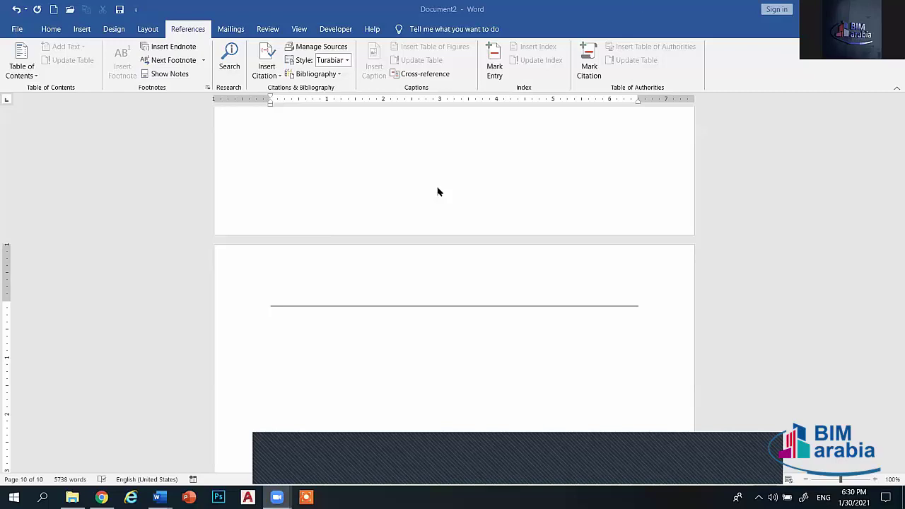
{"action": "scroll", "coordinate": [622, 224], "scroll_direction": "up", "scroll_amount": 1}
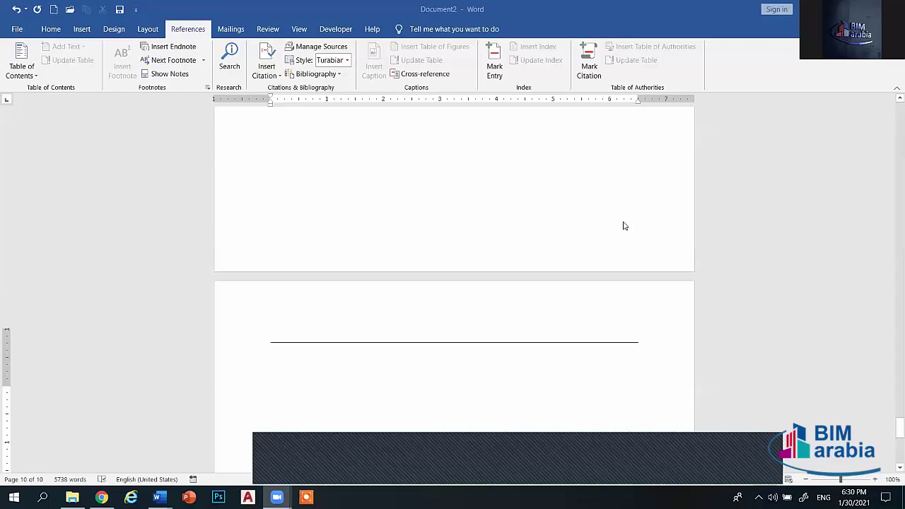
{"action": "scroll", "coordinate": [643, 213], "scroll_direction": "up", "scroll_amount": 5}
{"action": "scroll", "coordinate": [889, 363], "scroll_direction": "up", "scroll_amount": 3}
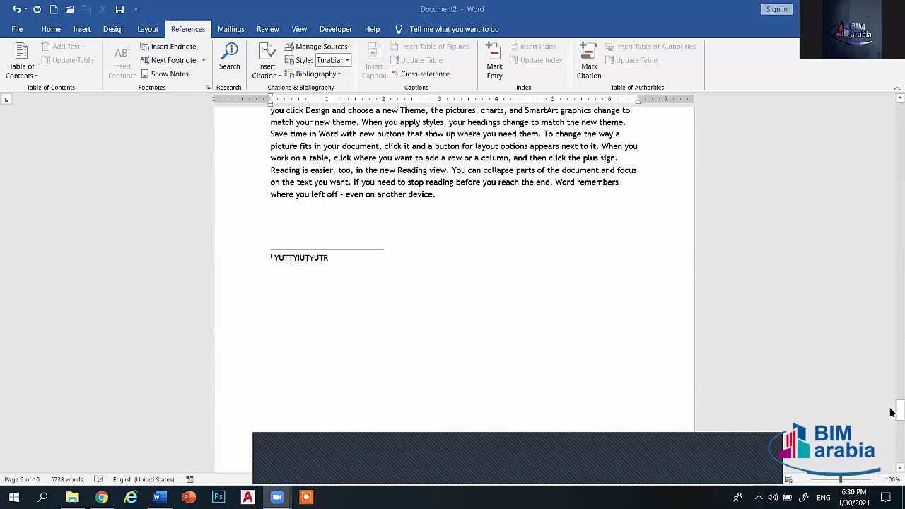
{"action": "left_click_drag", "start_coordinate": [892, 410], "coordinate": [896, 241]}
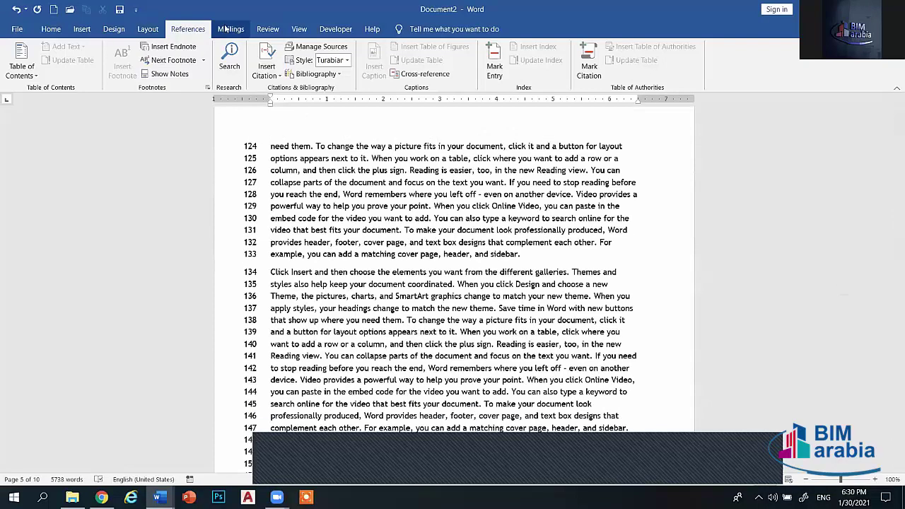
- Turn Document2's line numbering off by choosing None
{"action": "left_click", "coordinate": [148, 29]}
{"action": "left_click", "coordinate": [157, 60]}
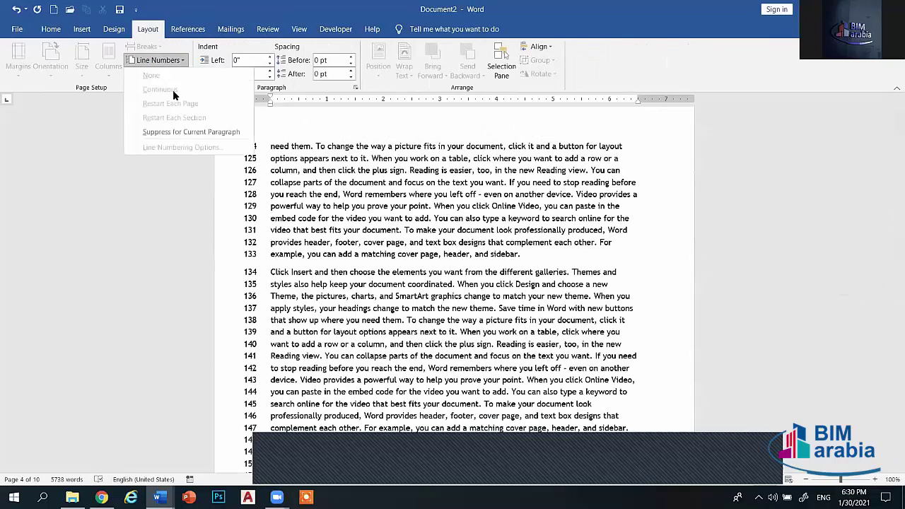
{"action": "left_click", "coordinate": [166, 61]}
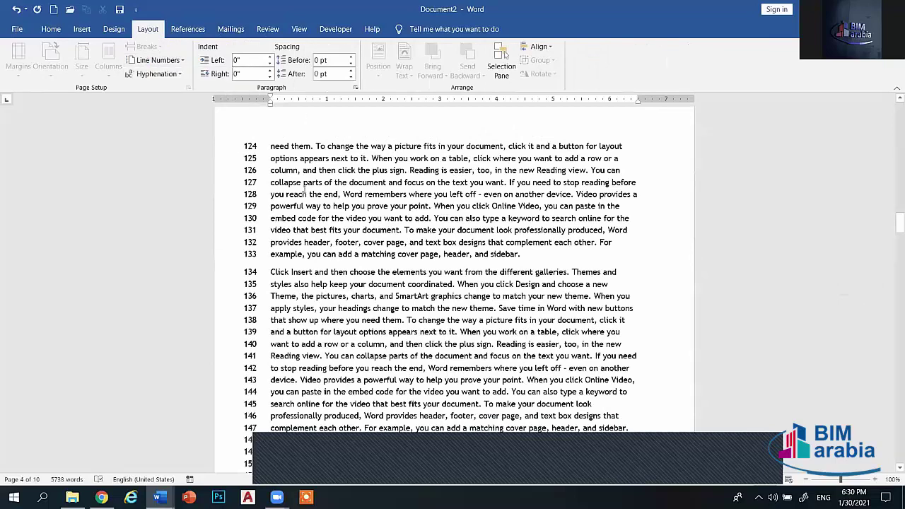
{"action": "left_click", "coordinate": [170, 62]}
{"action": "left_click", "coordinate": [167, 79]}
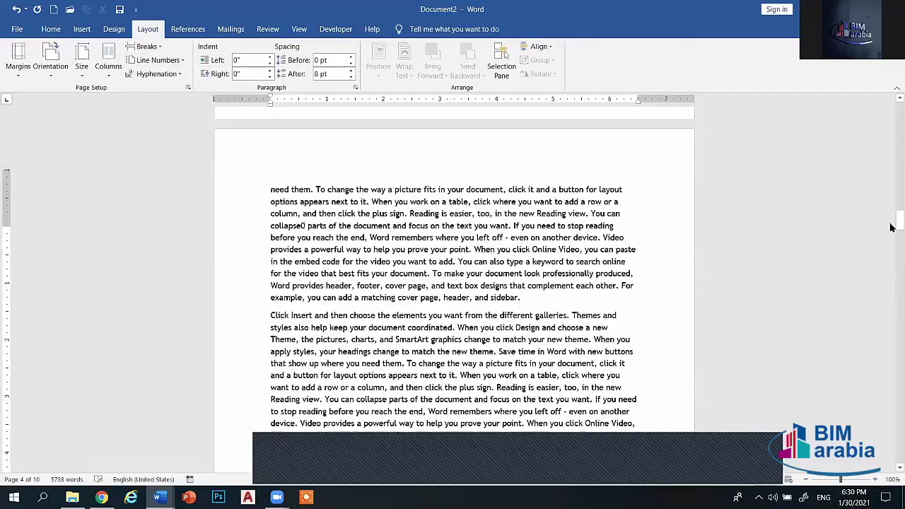
{"action": "left_click_drag", "start_coordinate": [891, 227], "coordinate": [895, 114]}
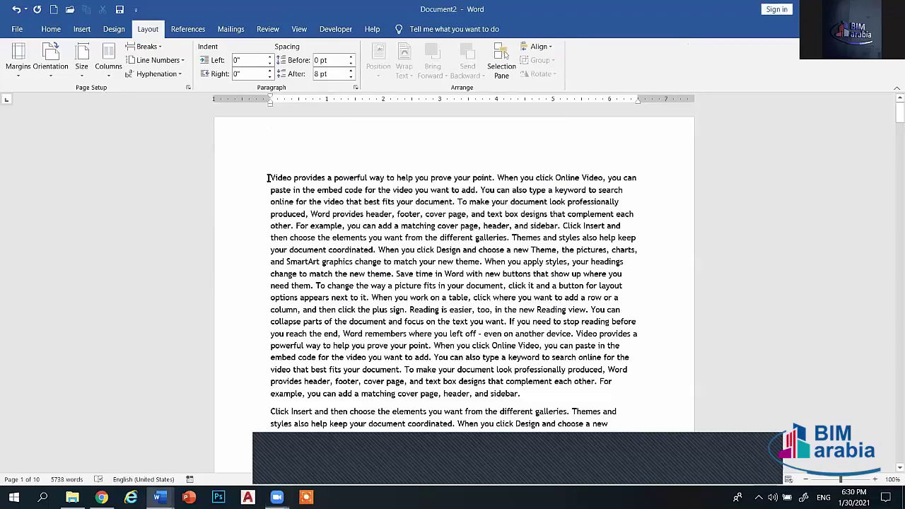
- Switch line numbering to Continuous, then undo it with Ctrl+Z
{"action": "left_click", "coordinate": [178, 62]}
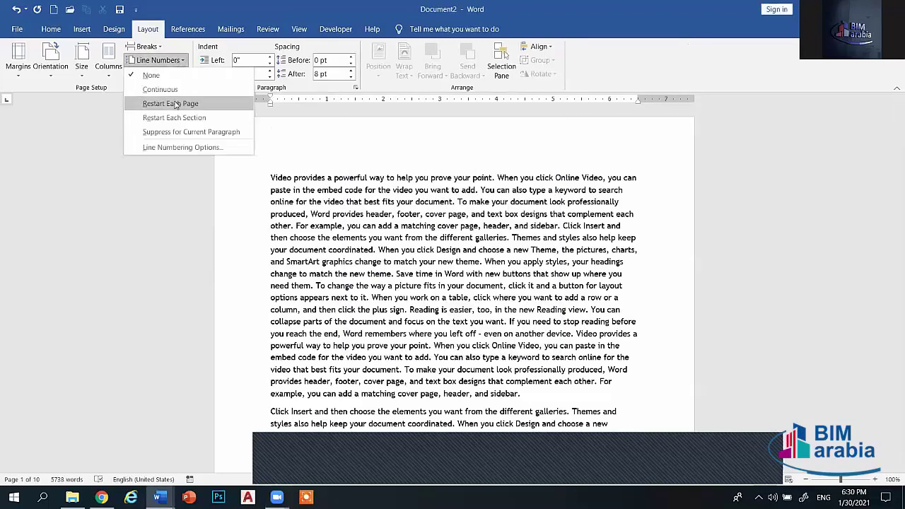
{"action": "left_click", "coordinate": [171, 89]}
{"action": "scroll", "coordinate": [877, 331], "scroll_direction": "down", "scroll_amount": 20}
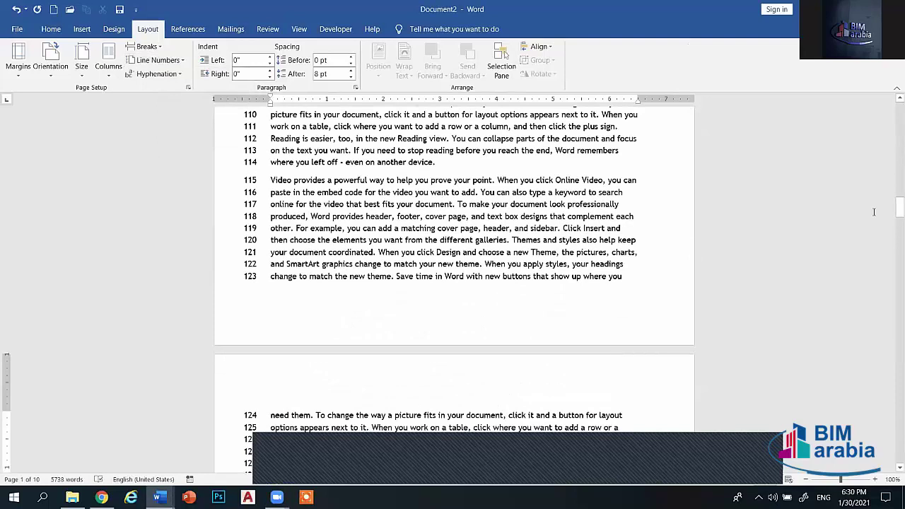
{"action": "mouse_move", "coordinate": [899, 206]}
{"action": "left_mouse_down"}
{"action": "mouse_move", "coordinate": [869, 330]}
{"action": "mouse_move", "coordinate": [230, 215]}
{"action": "left_mouse_up"}
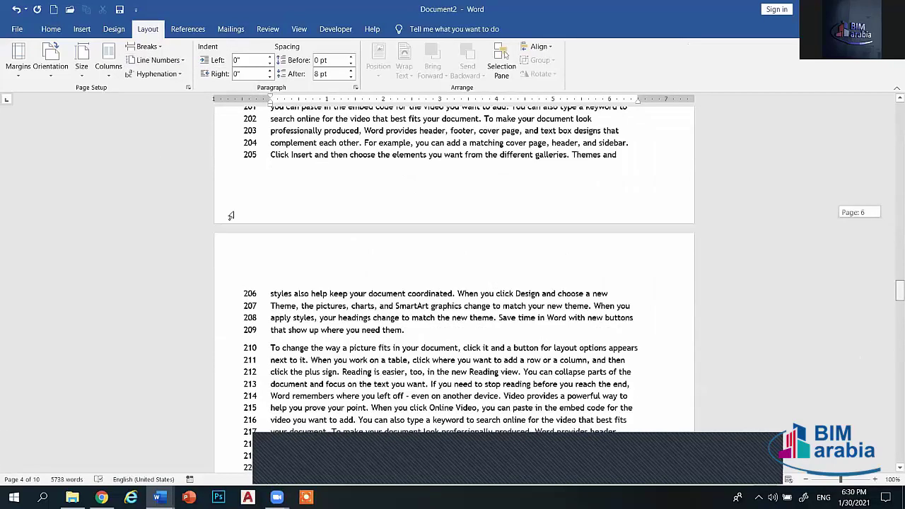
{"action": "key", "text": "ctrl+z"}
- Close Document2 without saving and start a new blank Word document
{"action": "key", "text": "alt+F4"}
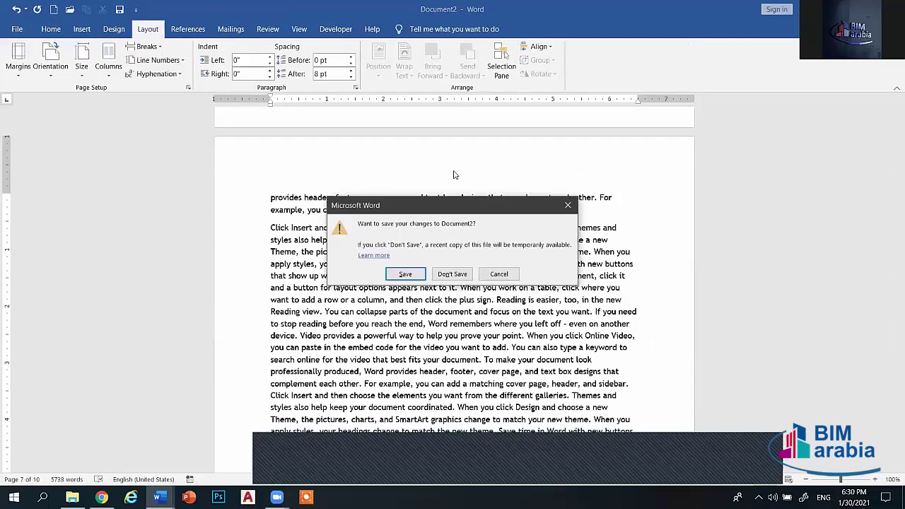
{"action": "left_click", "coordinate": [452, 274]}
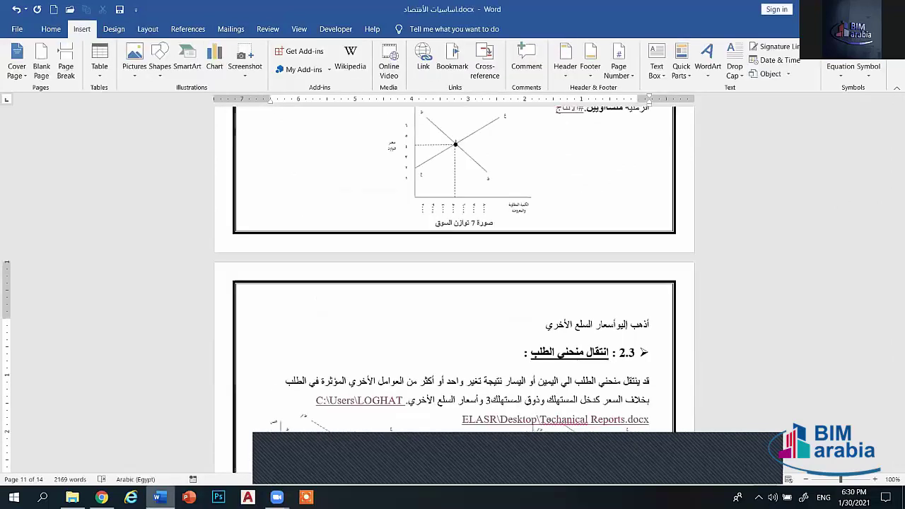
{"action": "right_click", "coordinate": [160, 497]}
{"action": "left_click", "coordinate": [144, 434]}
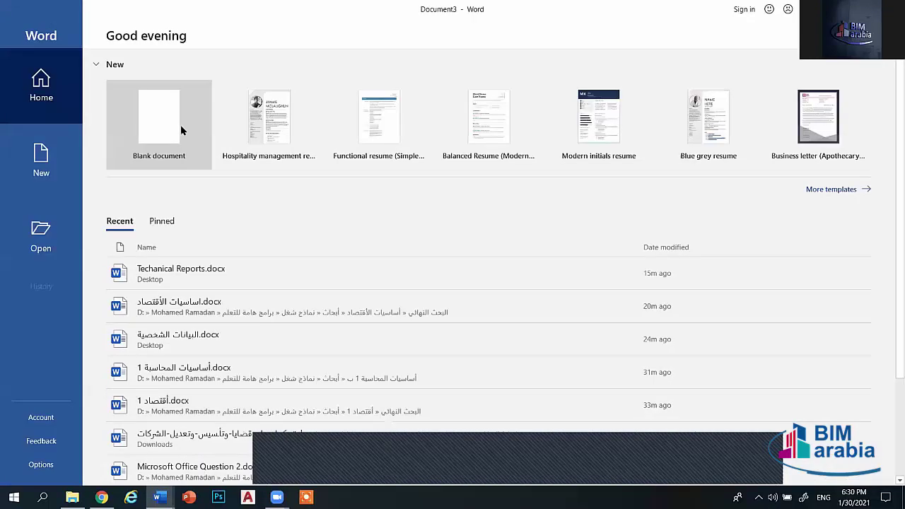
{"action": "left_click", "coordinate": [180, 124]}
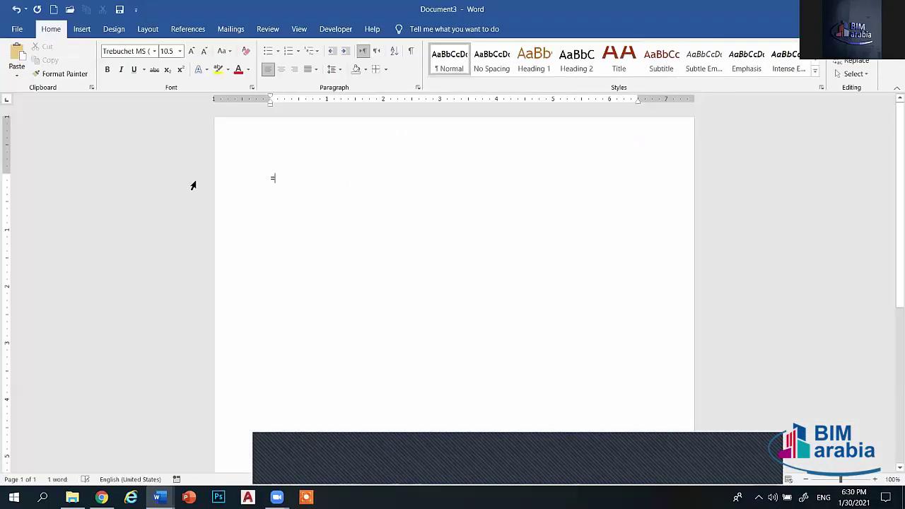
- Fill the document with sample paragraphs using =RAND(18,20)
{"action": "type", "text": "RAND"}
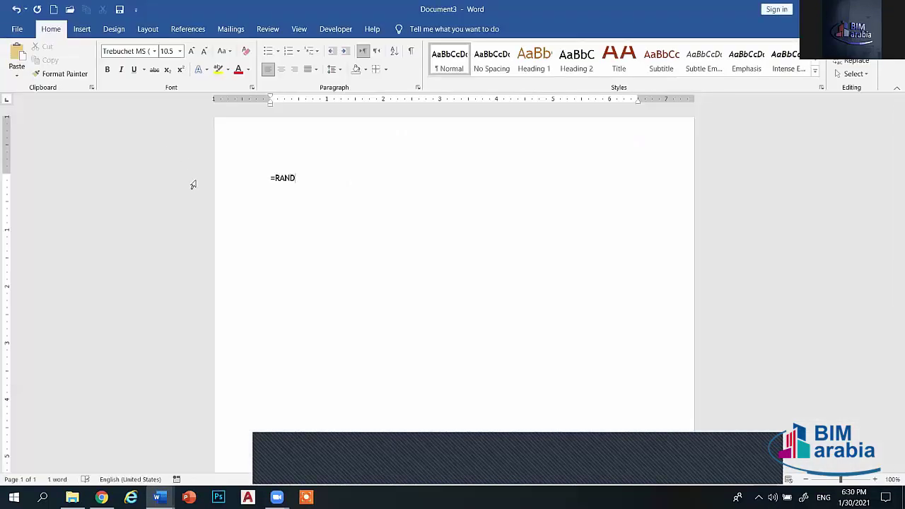
{"action": "type", "text": "(18,"}
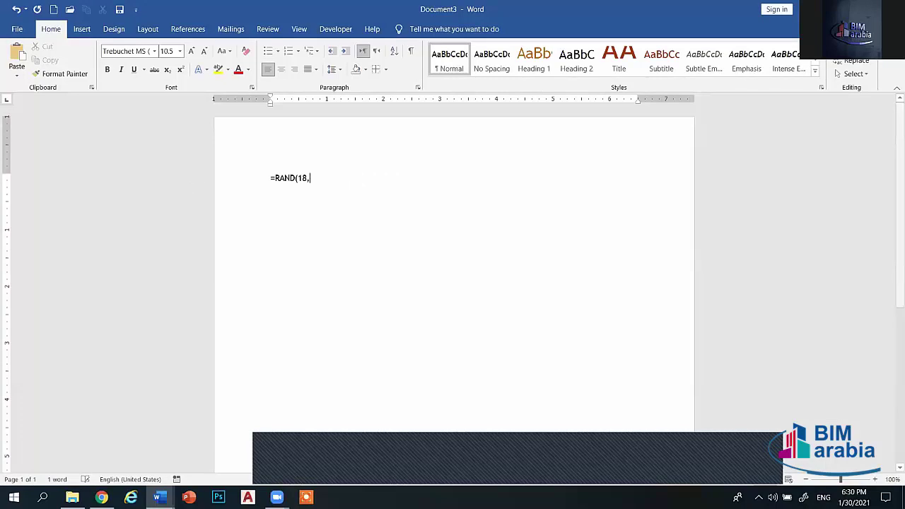
{"action": "type", "text": "20)"}
{"action": "key", "text": "Return"}
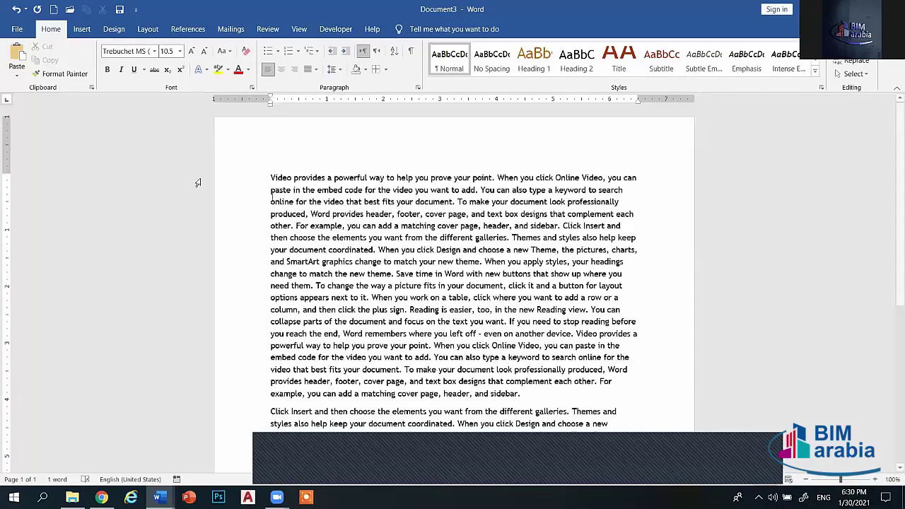
{"action": "scroll", "coordinate": [889, 352], "scroll_direction": "up", "scroll_amount": 4}
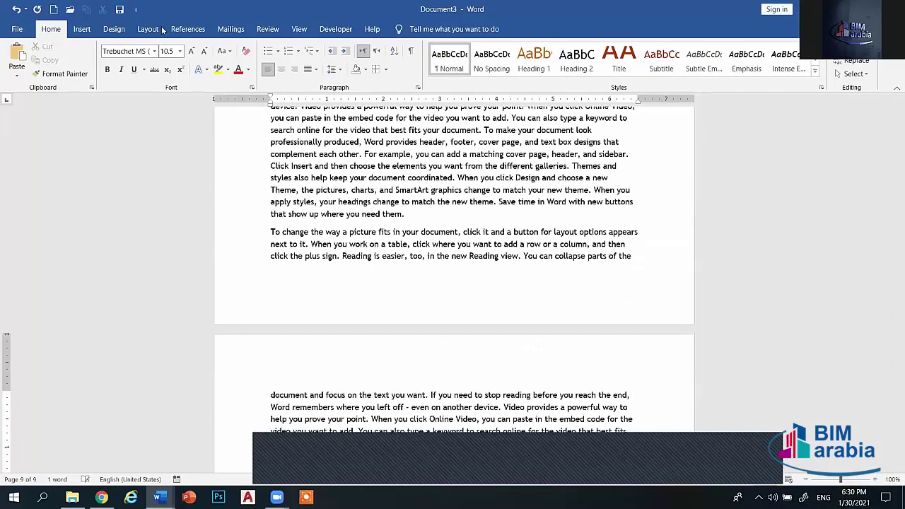
- Number lines continuously and place the cursor after 'Word' on line 245
{"action": "left_click", "coordinate": [147, 29]}
{"action": "left_click", "coordinate": [158, 60]}
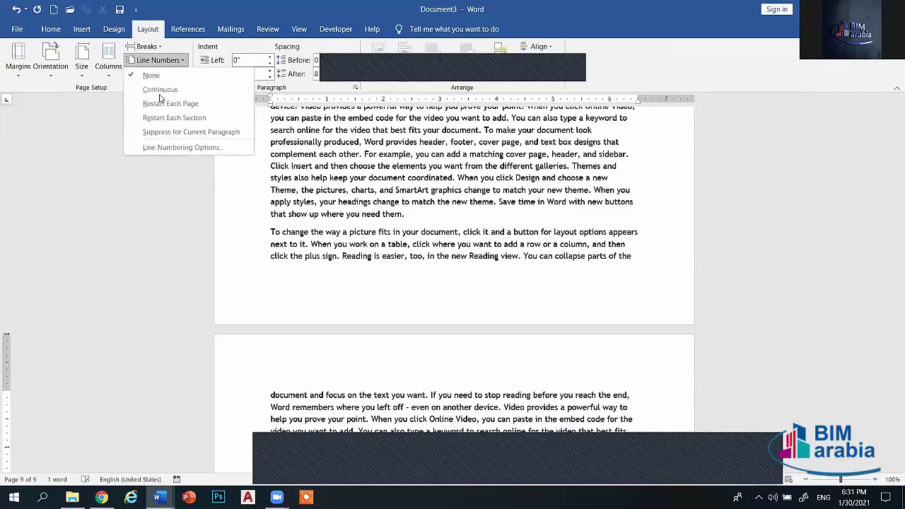
{"action": "left_click", "coordinate": [159, 89]}
{"action": "scroll", "coordinate": [864, 328], "scroll_direction": "down", "scroll_amount": 4}
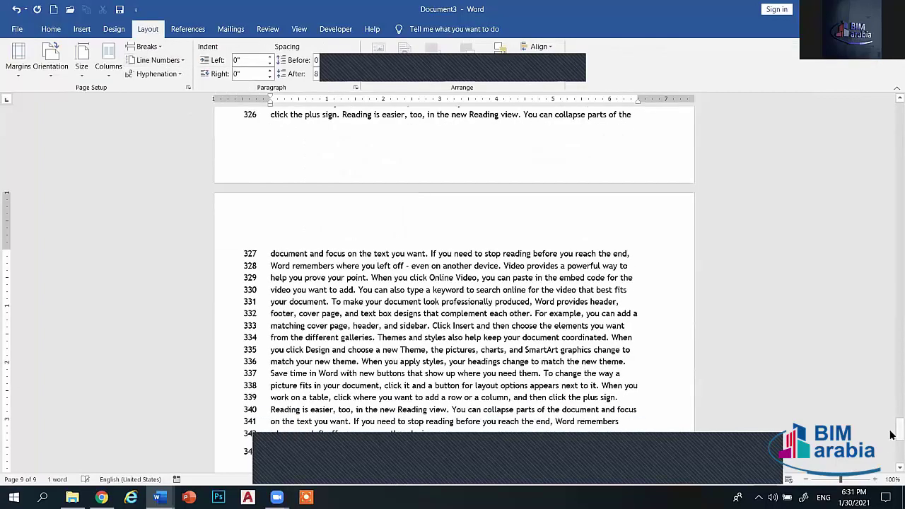
{"action": "left_click_drag", "start_coordinate": [892, 424], "coordinate": [891, 319]}
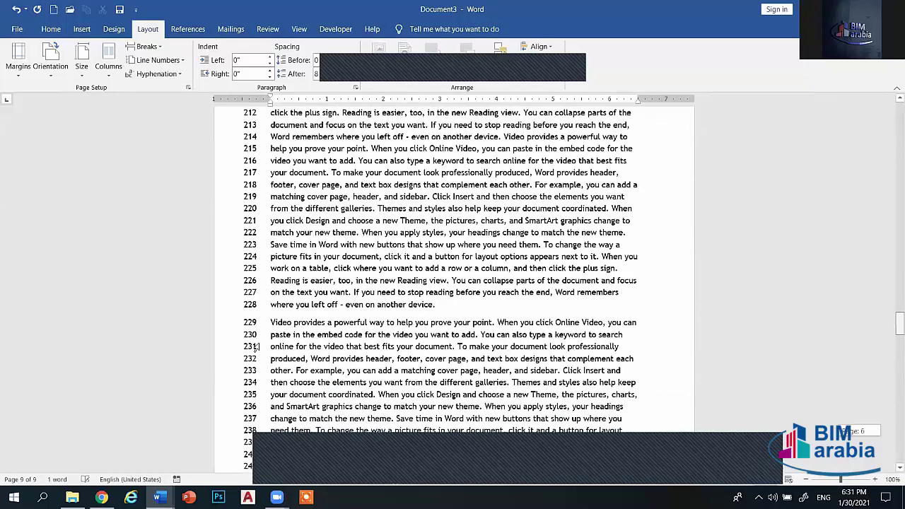
{"action": "scroll", "coordinate": [635, 298], "scroll_direction": "down", "scroll_amount": 1}
{"action": "left_click", "coordinate": [636, 297]}
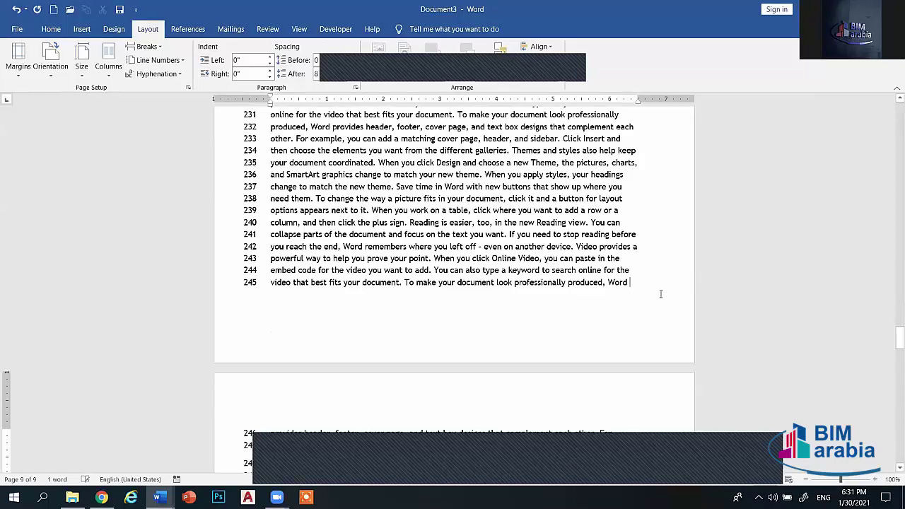
- Insert a Next Page section break there, then set line numbers to None
{"action": "left_click", "coordinate": [144, 46]}
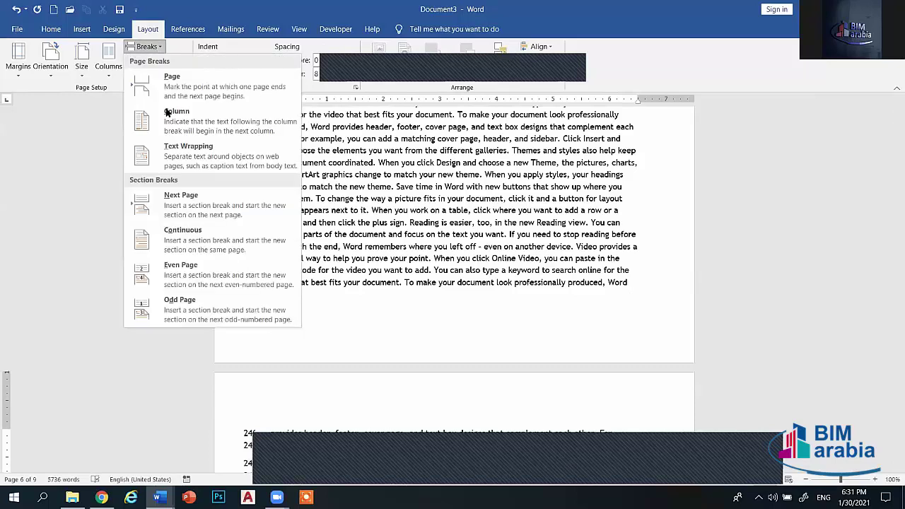
{"action": "left_click", "coordinate": [187, 202]}
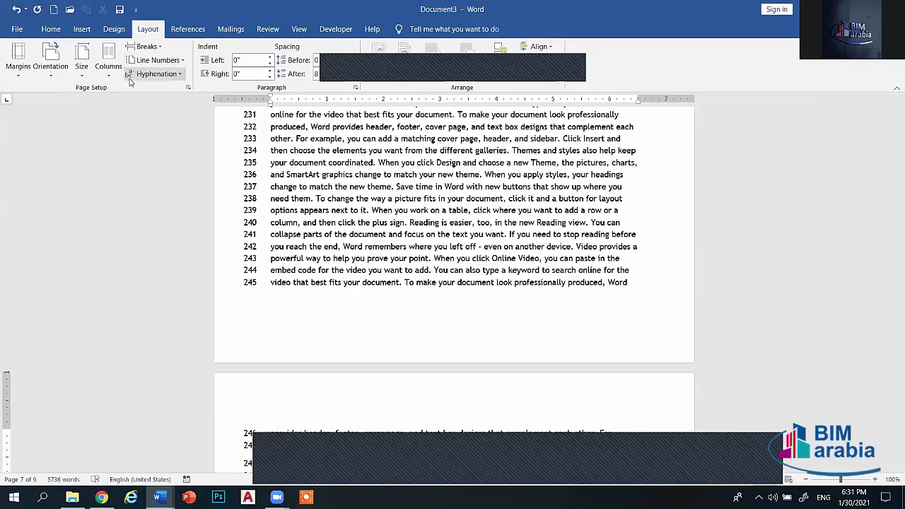
{"action": "left_click", "coordinate": [174, 60]}
{"action": "left_click", "coordinate": [676, 250]}
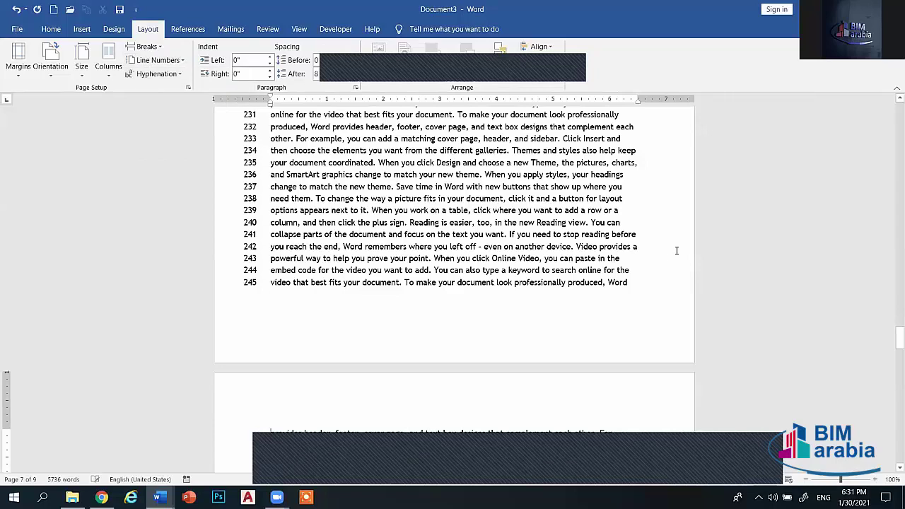
{"action": "mouse_move", "coordinate": [899, 336]}
{"action": "left_mouse_down"}
{"action": "mouse_move", "coordinate": [875, 437]}
{"action": "mouse_move", "coordinate": [891, 351]}
{"action": "mouse_move", "coordinate": [472, 67]}
{"action": "left_mouse_up"}
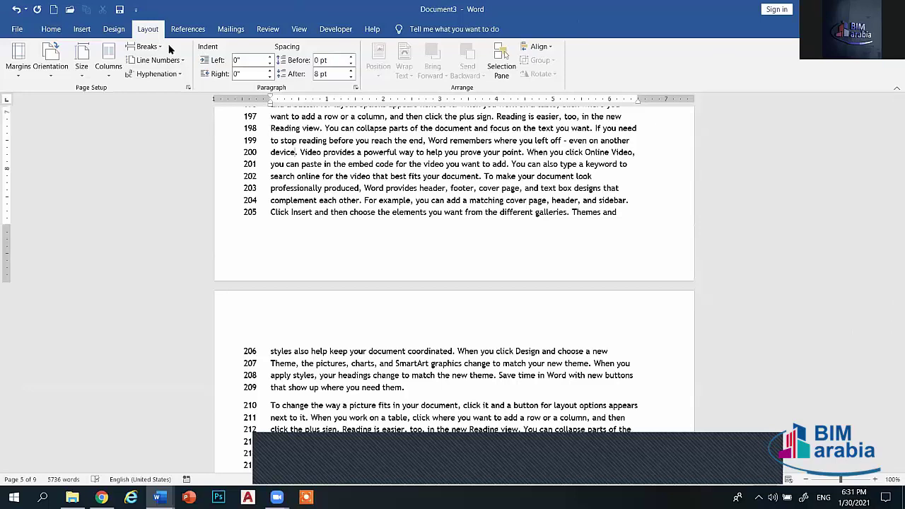
{"action": "left_click", "coordinate": [176, 62]}
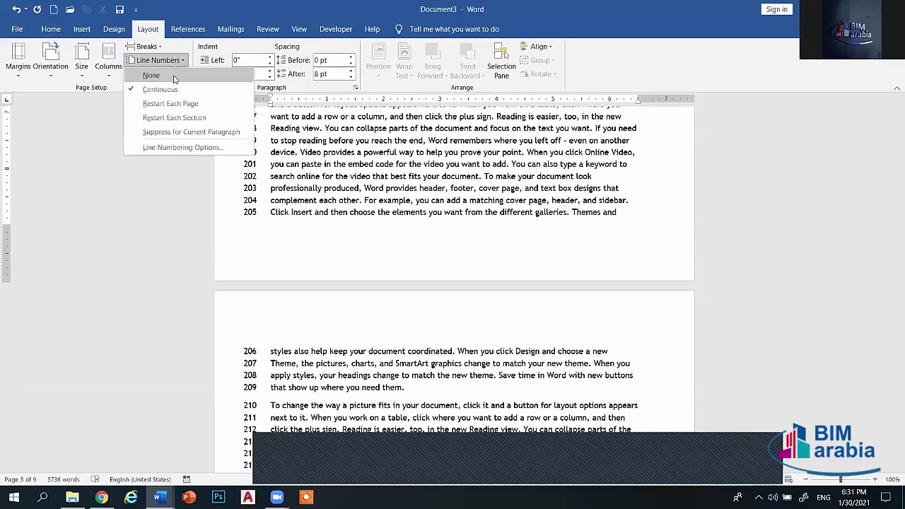
{"action": "left_click", "coordinate": [151, 75]}
{"action": "left_click", "coordinate": [82, 28]}
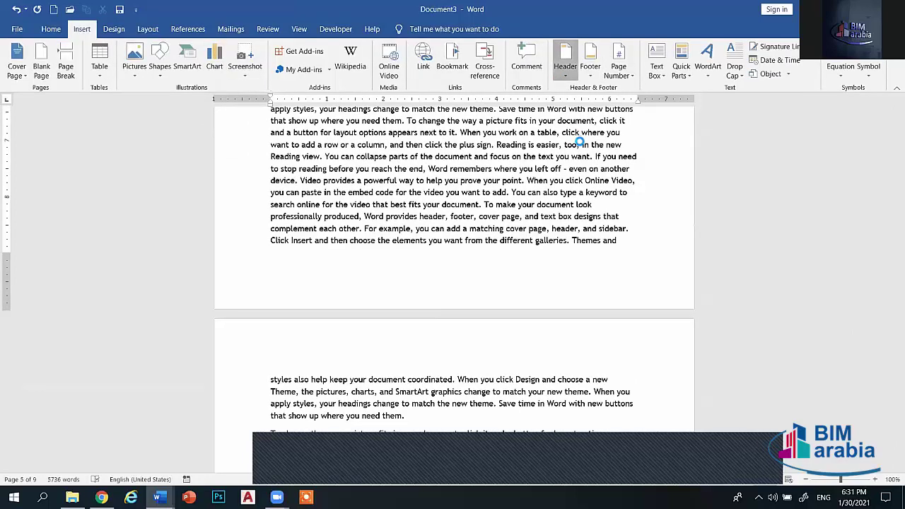
- Replace the header text with MICROSOFT OFFICE and close header editing
{"action": "scroll", "coordinate": [393, 159], "scroll_direction": "down", "scroll_amount": 10}
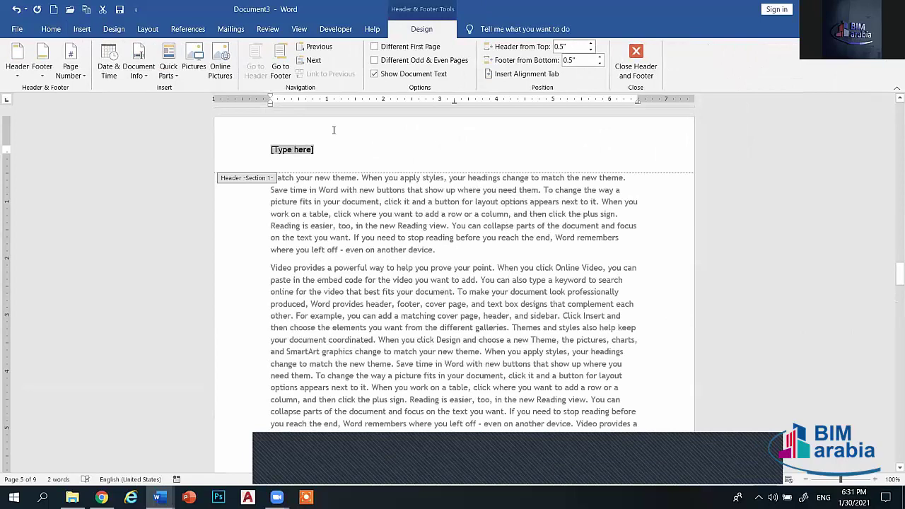
{"action": "type", "text": "LH"}
{"action": "key", "text": "BackSpace"}
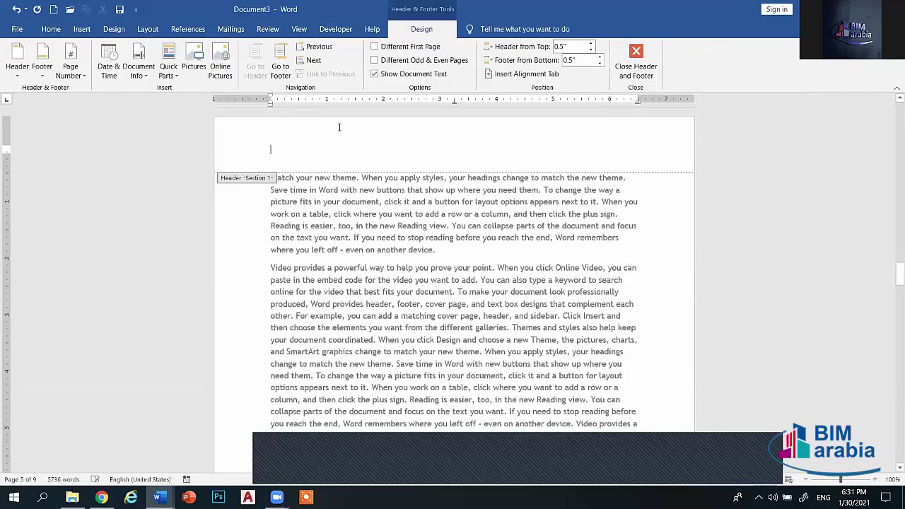
{"action": "type", "text": "MIC"}
{"action": "type", "text": "ROSOFT "}
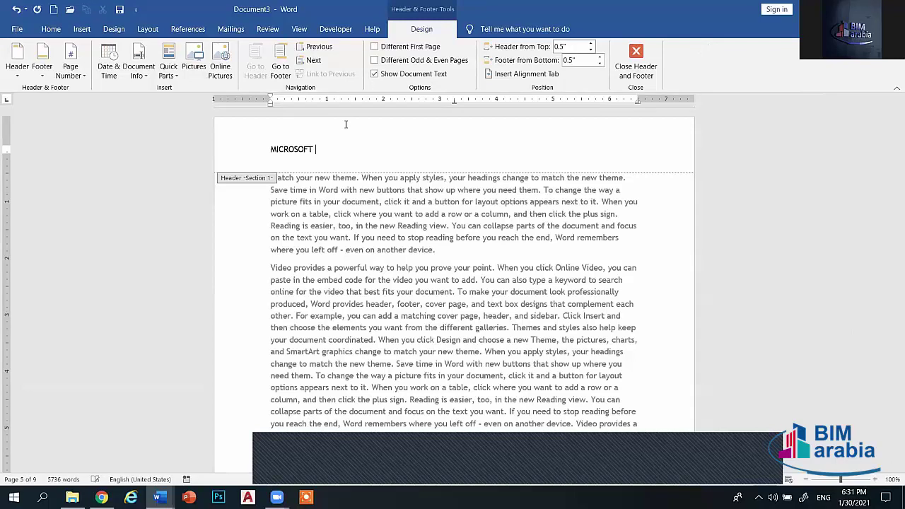
{"action": "type", "text": "OFFICE"}
{"action": "left_click", "coordinate": [635, 60]}
- Replace the MICROSOFT OFFICE header with 0
{"action": "scroll", "coordinate": [890, 302], "scroll_direction": "down", "scroll_amount": 4}
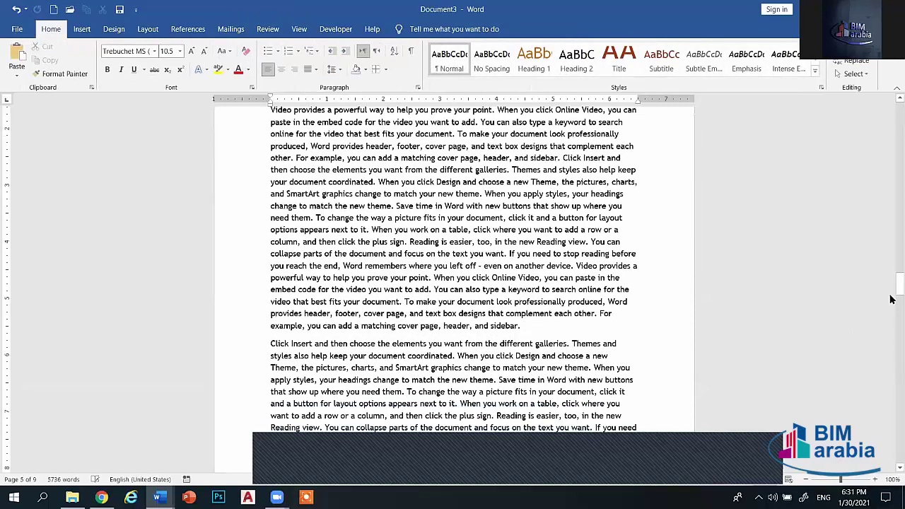
{"action": "left_click_drag", "start_coordinate": [892, 290], "coordinate": [894, 154]}
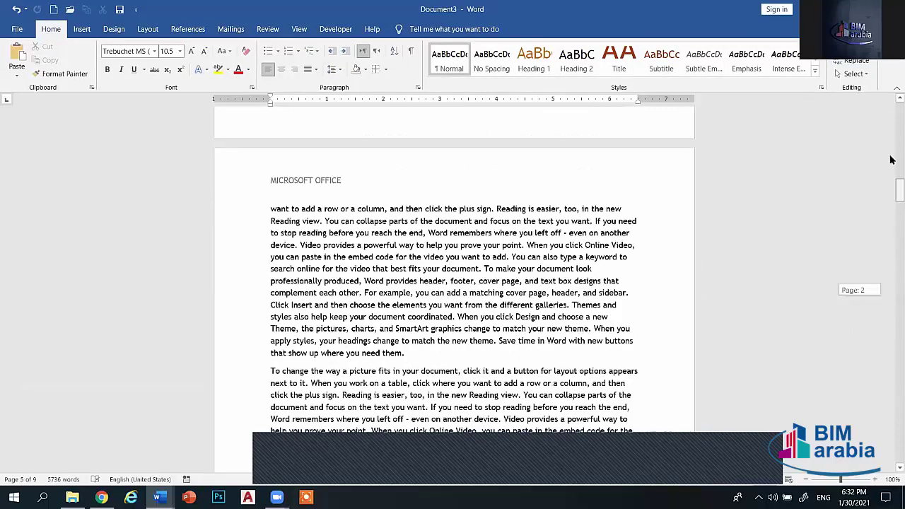
{"action": "scroll", "coordinate": [452, 268], "scroll_direction": "down", "scroll_amount": 8}
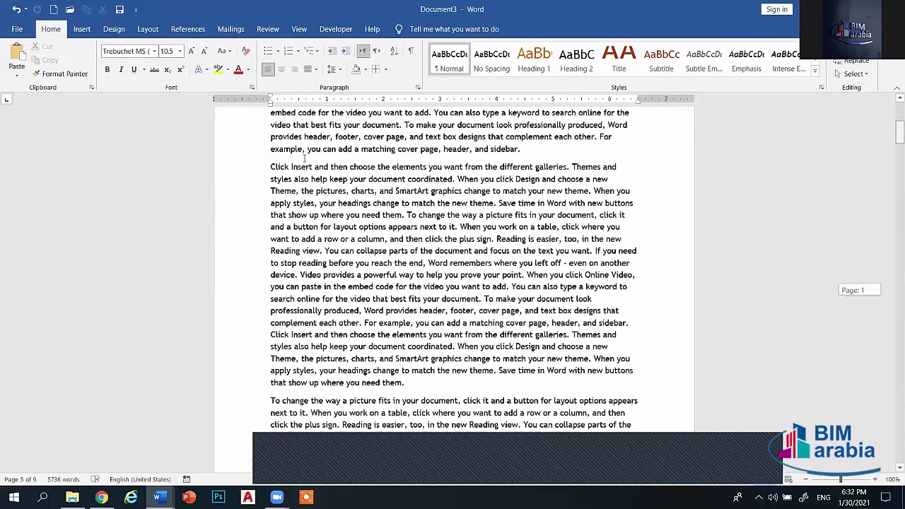
{"action": "left_click", "coordinate": [330, 275]}
{"action": "double_click", "coordinate": [346, 274]}
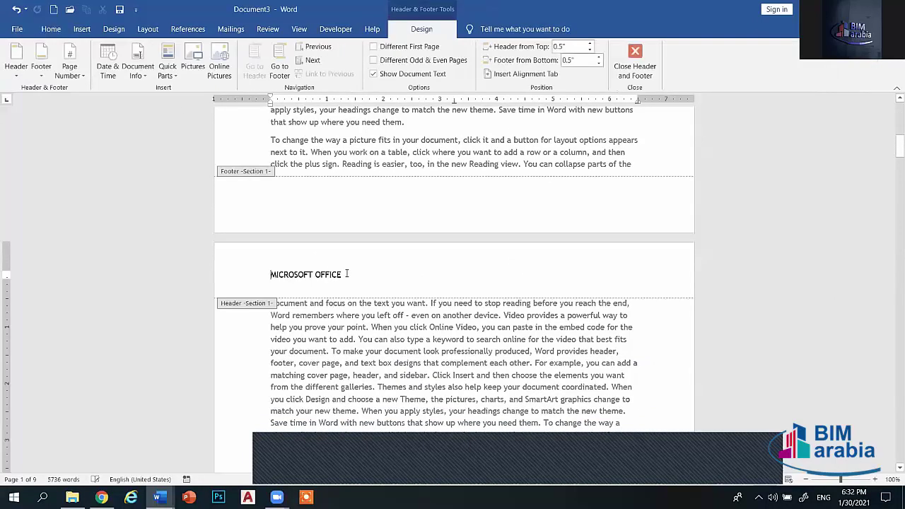
{"action": "triple_click", "coordinate": [345, 274]}
{"action": "type", "text": "0"}
{"action": "left_click", "coordinate": [634, 60]}
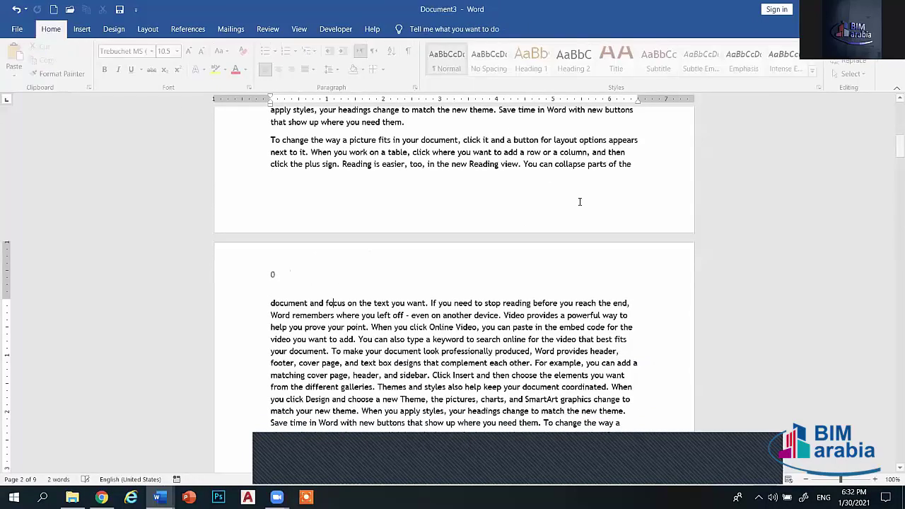
- Delete the 0 so the header is empty, and close header editing
{"action": "double_click", "coordinate": [278, 335]}
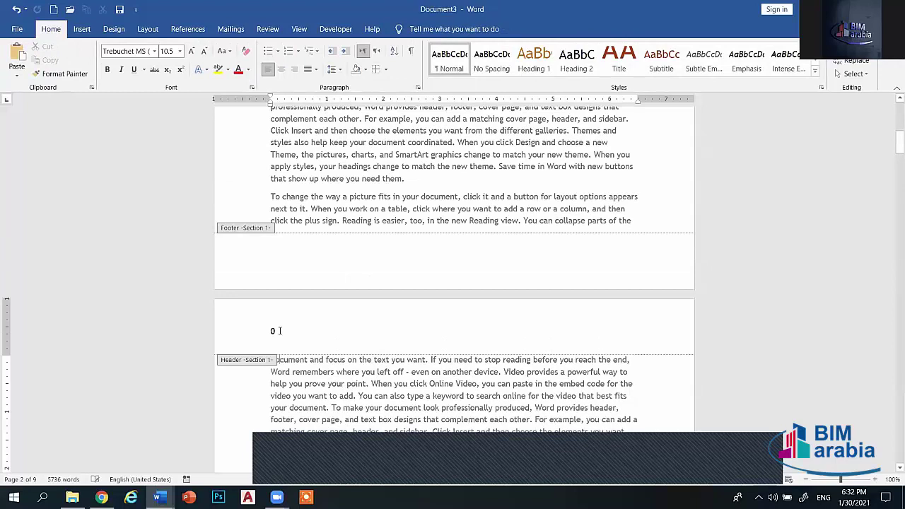
{"action": "key", "text": "Delete"}
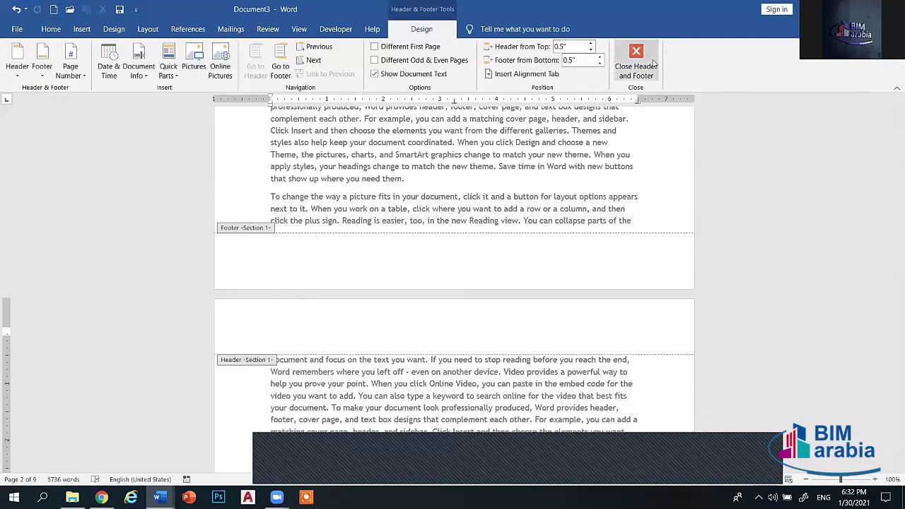
{"action": "left_click", "coordinate": [635, 60]}
{"action": "scroll", "coordinate": [675, 180], "scroll_direction": "up", "scroll_amount": 10}
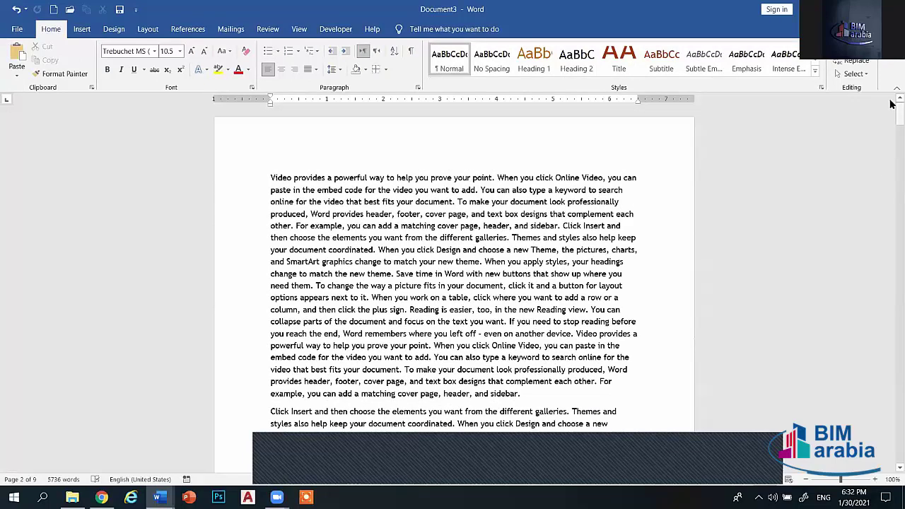
- Type MICROSOFT OFFICE into page 1's header and scroll to confirm it on every page
{"action": "double_click", "coordinate": [275, 155]}
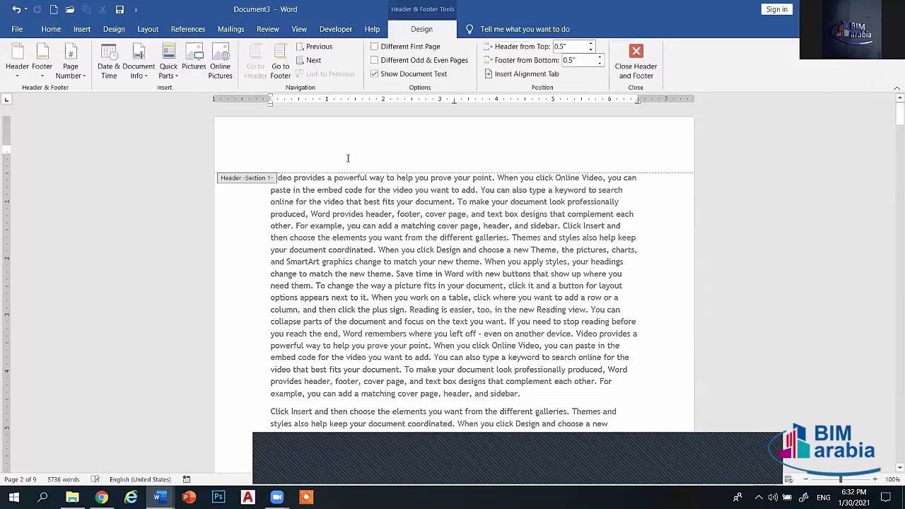
{"action": "type", "text": "MICR"}
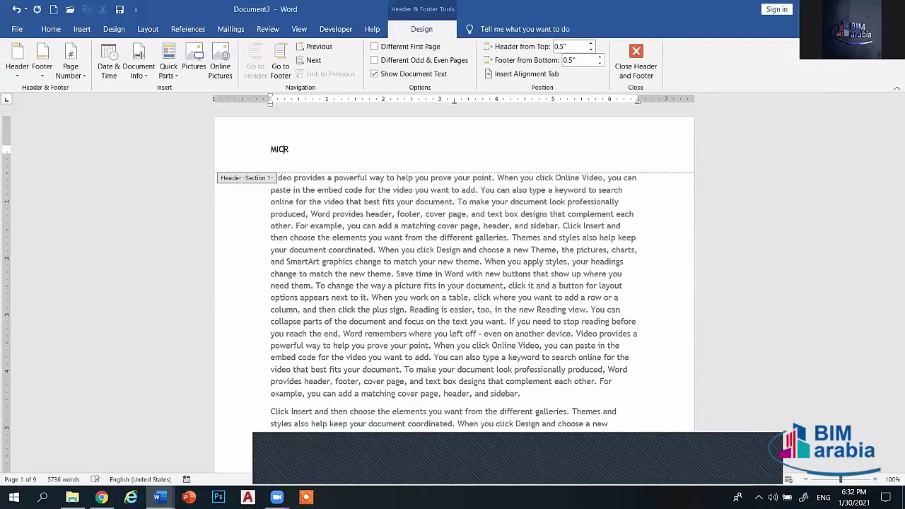
{"action": "type", "text": "OSOFT OFFICE"}
{"action": "left_click", "coordinate": [636, 62]}
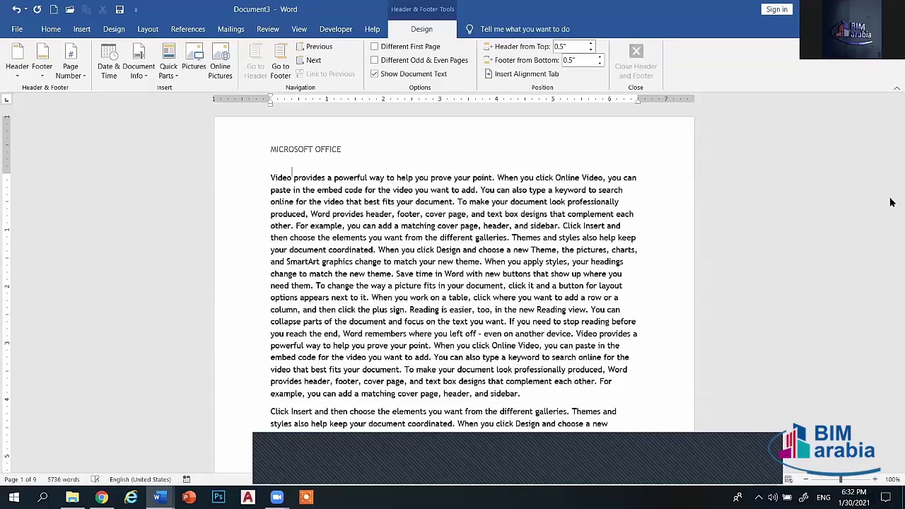
{"action": "mouse_move", "coordinate": [892, 118]}
{"action": "left_mouse_down"}
{"action": "mouse_move", "coordinate": [869, 236]}
{"action": "mouse_move", "coordinate": [894, 247]}
{"action": "left_mouse_up"}
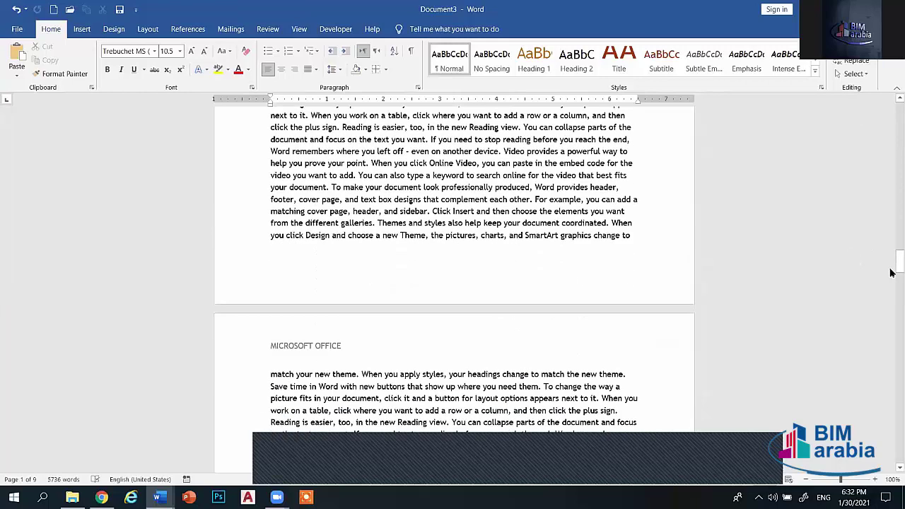
{"action": "left_click_drag", "start_coordinate": [895, 248], "coordinate": [891, 273]}
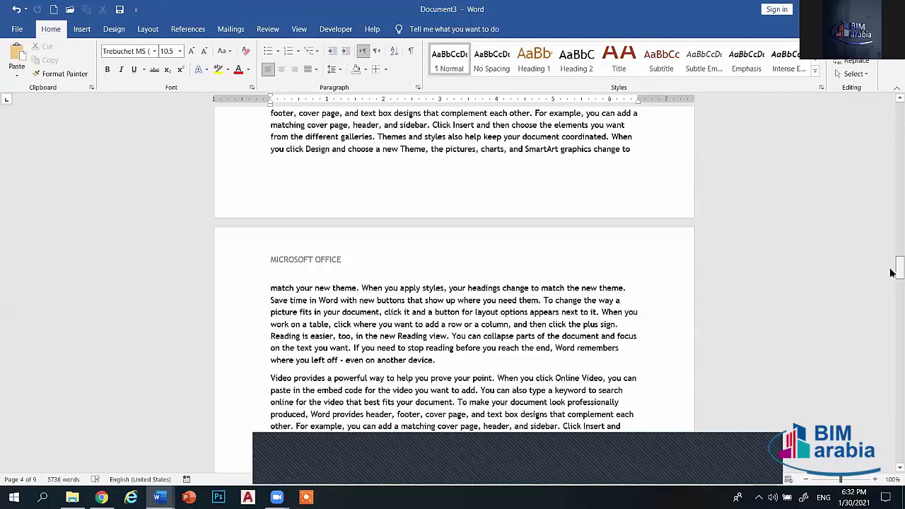
{"action": "scroll", "coordinate": [305, 242], "scroll_direction": "down", "scroll_amount": 1}
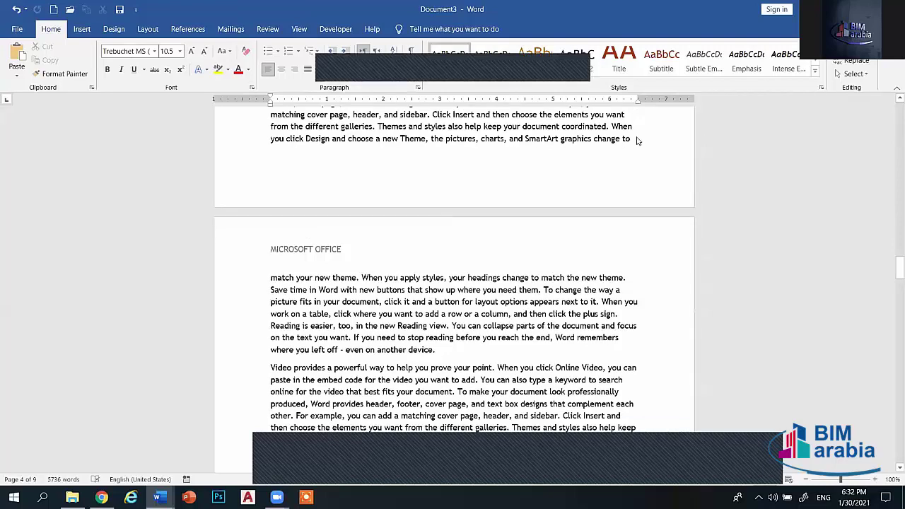
- Insert a Next Page section break before 'match your new theme'
{"action": "left_click", "coordinate": [148, 29]}
{"action": "left_click", "coordinate": [151, 46]}
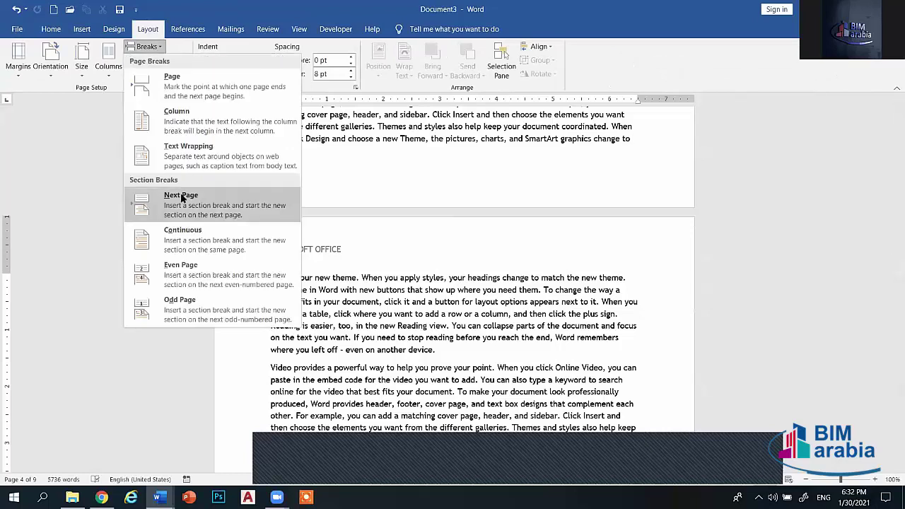
{"action": "left_click", "coordinate": [183, 193]}
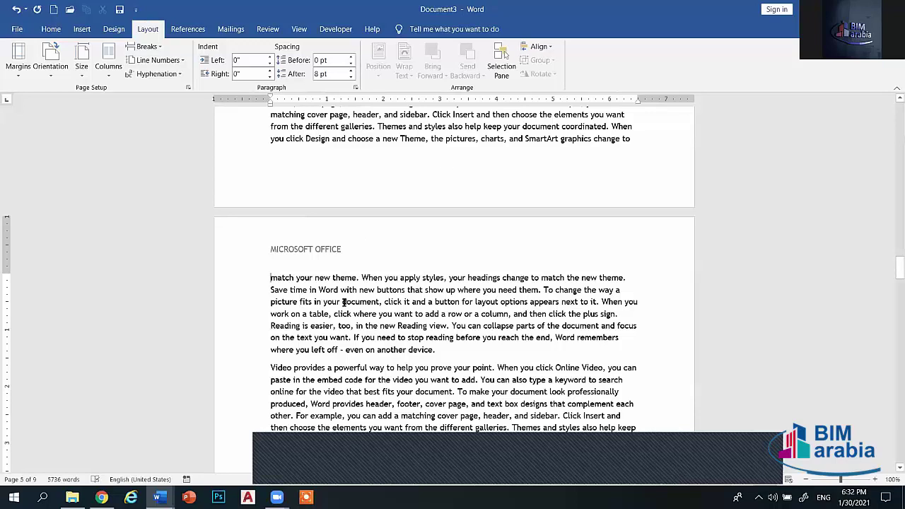
- Unlink section 2's header from the previous one and replace its text with Word
{"action": "double_click", "coordinate": [290, 253]}
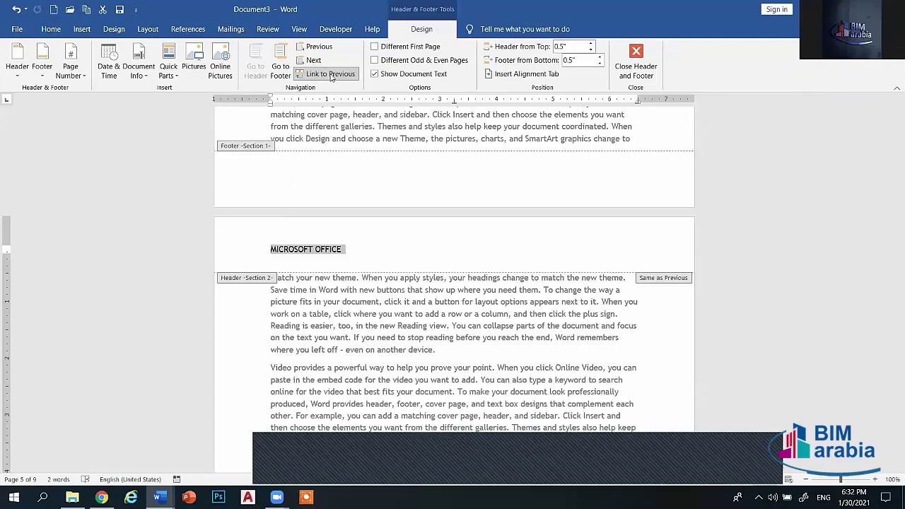
{"action": "left_click", "coordinate": [330, 76]}
{"action": "scroll", "coordinate": [446, 271], "scroll_direction": "down", "scroll_amount": 3}
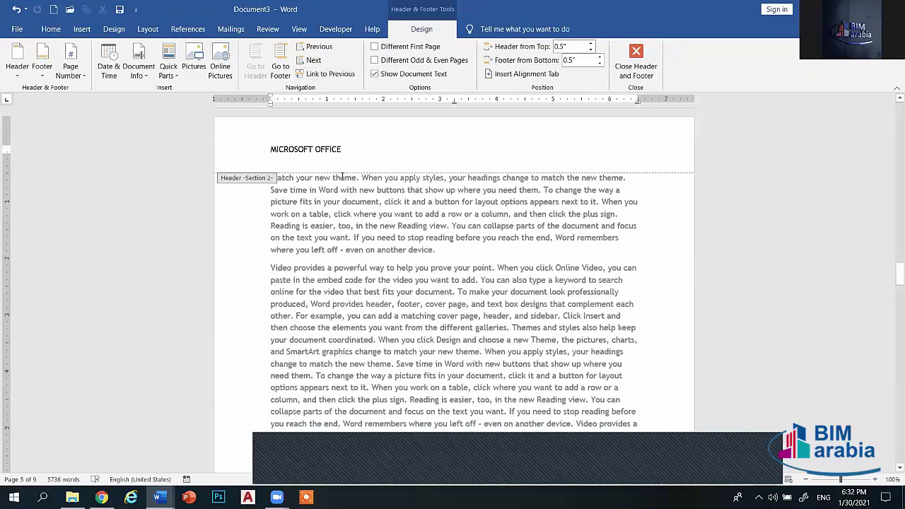
{"action": "triple_click", "coordinate": [331, 148]}
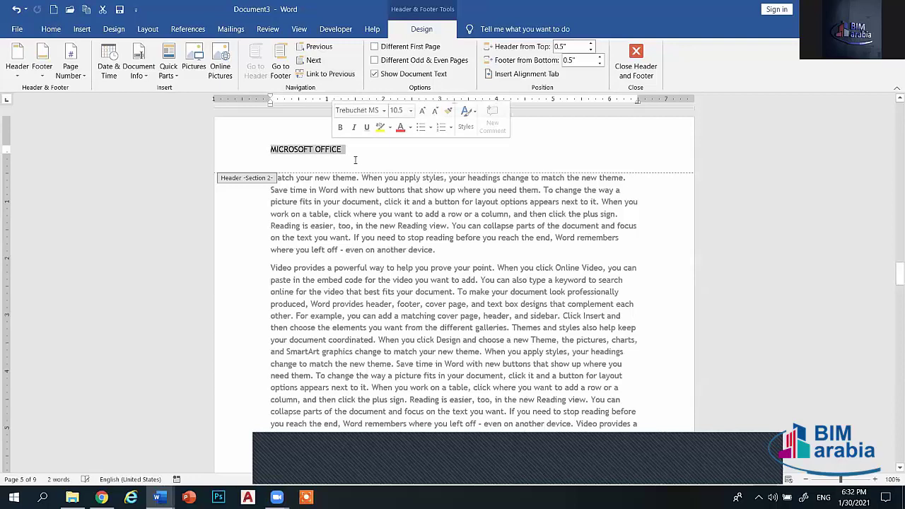
{"action": "type", "text": "Wo"}
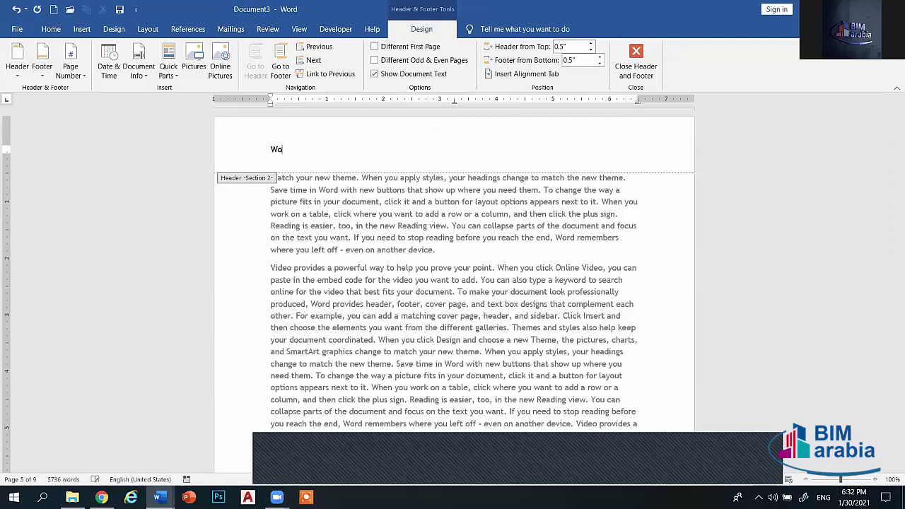
{"action": "type", "text": "rd"}
- Close the header and move to the end of page 5's text at 'Themes and'
{"action": "left_click", "coordinate": [636, 60]}
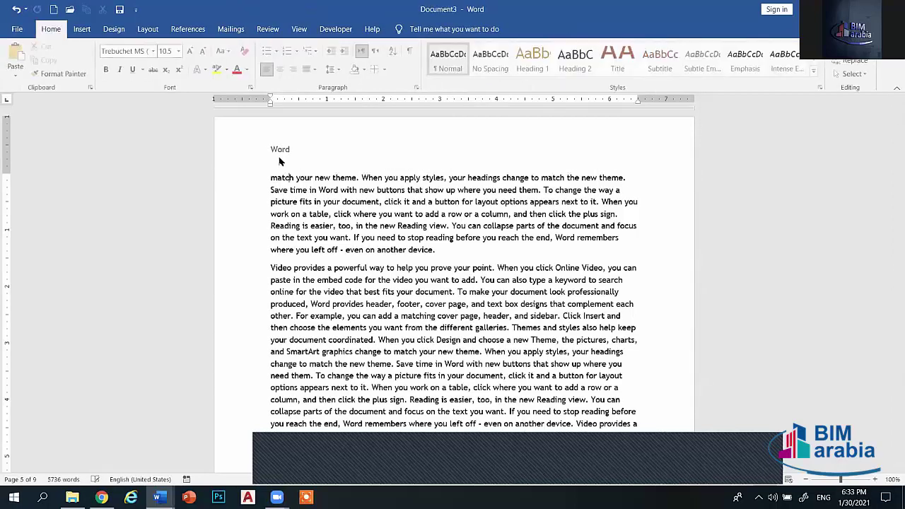
{"action": "left_click_drag", "start_coordinate": [890, 283], "coordinate": [891, 233]}
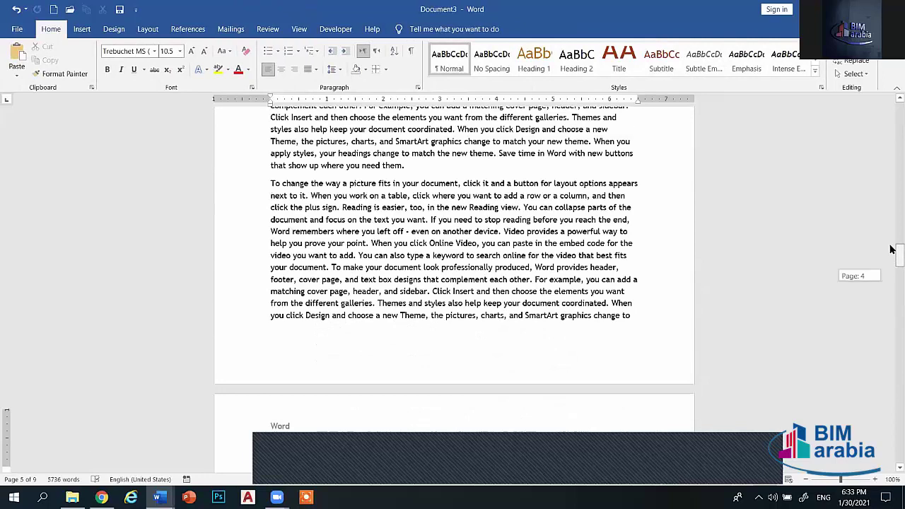
{"action": "mouse_move", "coordinate": [891, 212]}
{"action": "left_mouse_down"}
{"action": "mouse_move", "coordinate": [892, 190]}
{"action": "mouse_move", "coordinate": [872, 288]}
{"action": "mouse_move", "coordinate": [850, 341]}
{"action": "mouse_move", "coordinate": [858, 323]}
{"action": "left_mouse_up"}
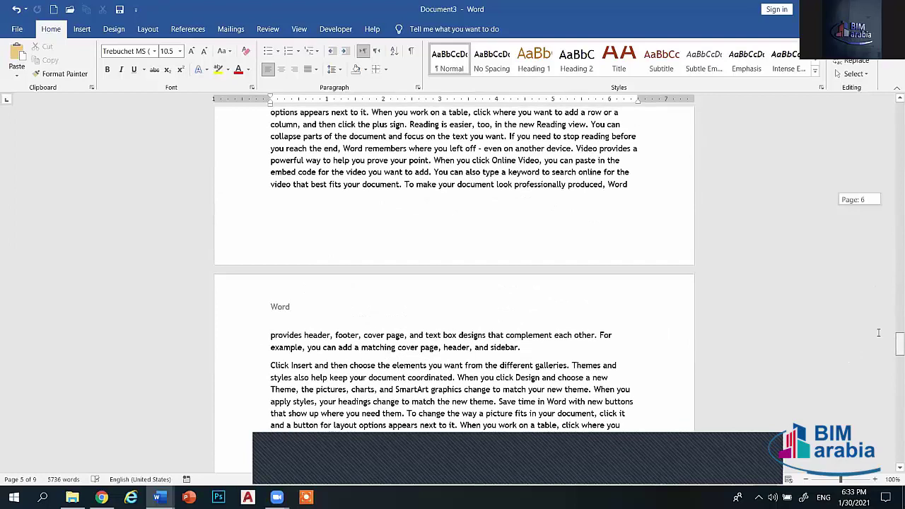
{"action": "scroll", "coordinate": [298, 134], "scroll_direction": "up", "scroll_amount": 2}
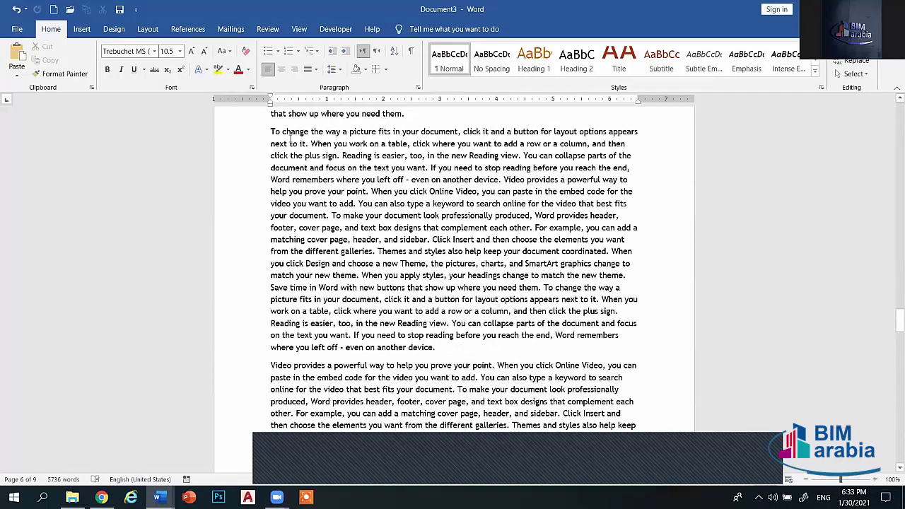
{"action": "scroll", "coordinate": [308, 151], "scroll_direction": "up", "scroll_amount": 4}
{"action": "scroll", "coordinate": [572, 142], "scroll_direction": "up", "scroll_amount": 1}
{"action": "scroll", "coordinate": [571, 142], "scroll_direction": "up", "scroll_amount": 2}
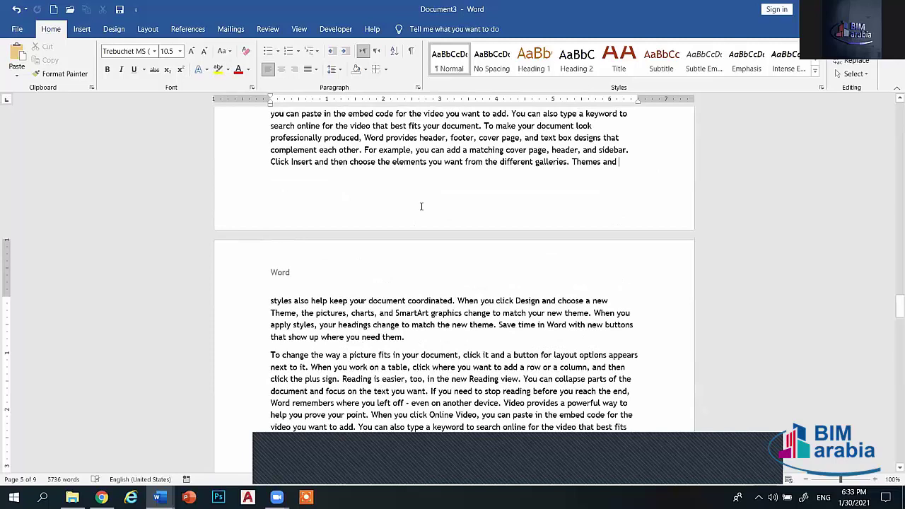
{"action": "scroll", "coordinate": [891, 225], "scroll_direction": "up", "scroll_amount": 2}
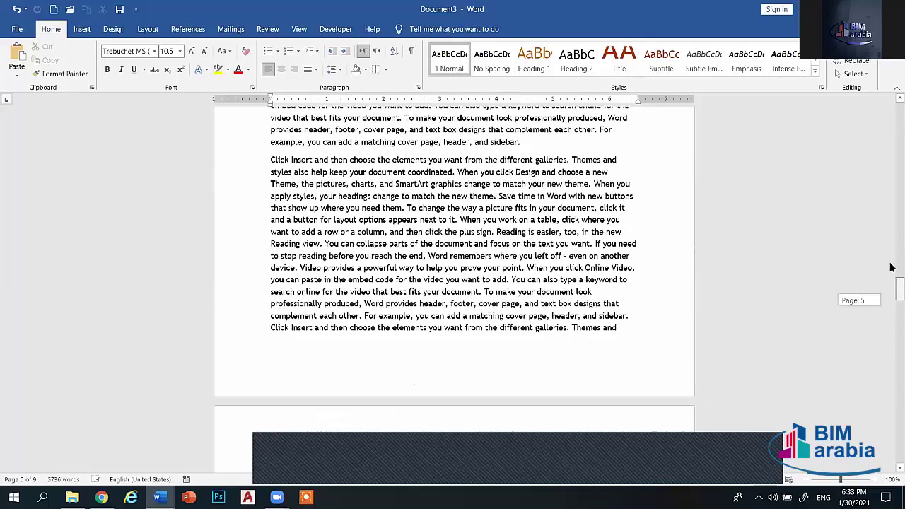
{"action": "left_click_drag", "start_coordinate": [890, 302], "coordinate": [892, 295]}
{"action": "scroll", "coordinate": [714, 290], "scroll_direction": "up", "scroll_amount": 1}
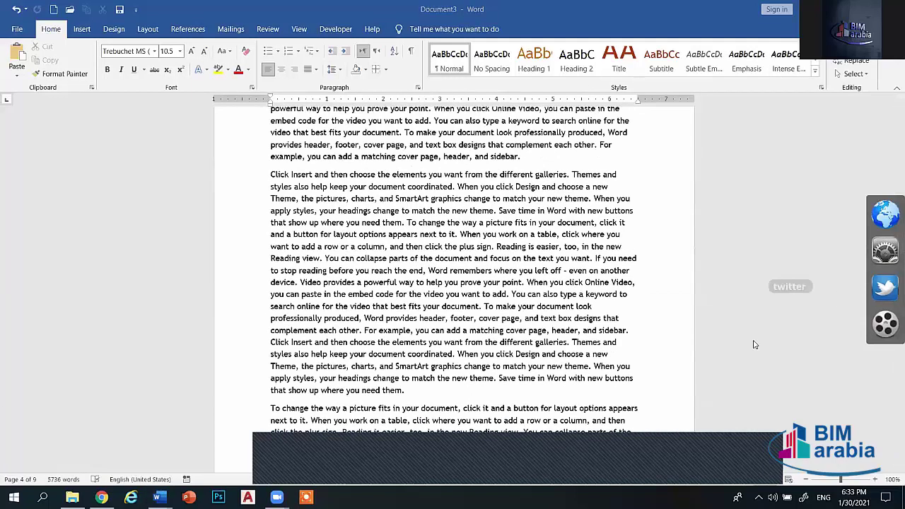
{"action": "left_click_drag", "start_coordinate": [888, 221], "coordinate": [882, 311]}
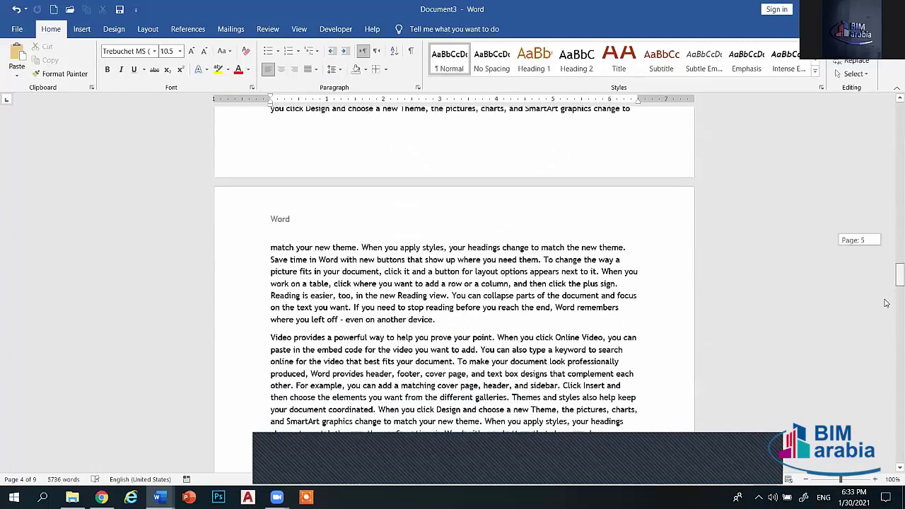
{"action": "left_click_drag", "start_coordinate": [882, 311], "coordinate": [594, 247]}
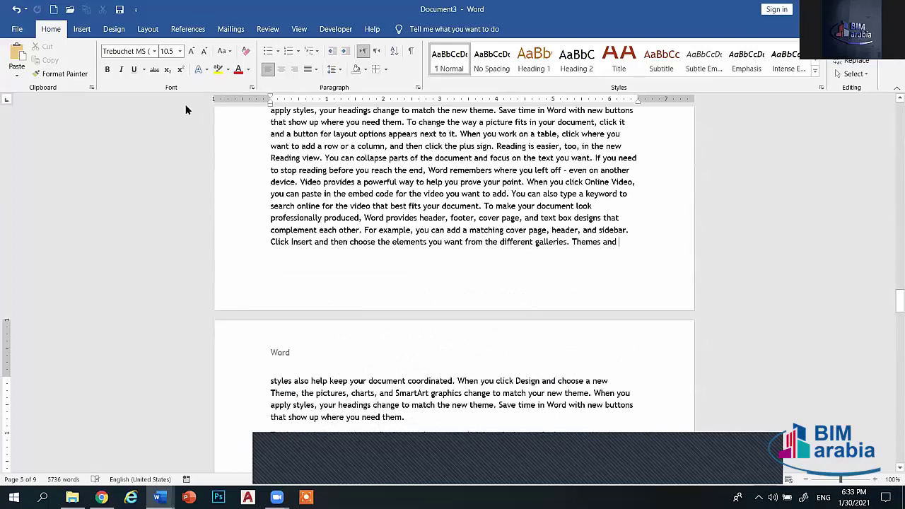
- Insert a Next Page section break so 'styles also help' starts page 6
{"action": "left_click", "coordinate": [155, 31]}
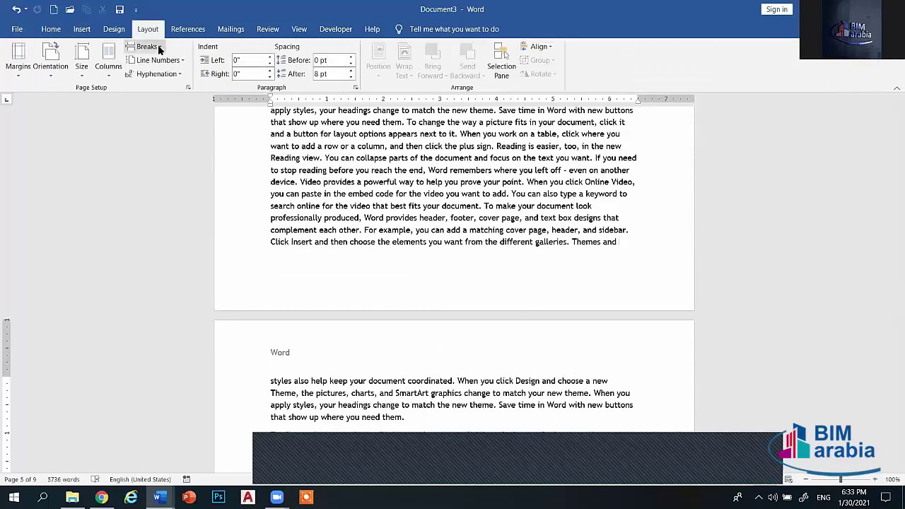
{"action": "left_click", "coordinate": [152, 47]}
{"action": "left_click", "coordinate": [191, 209]}
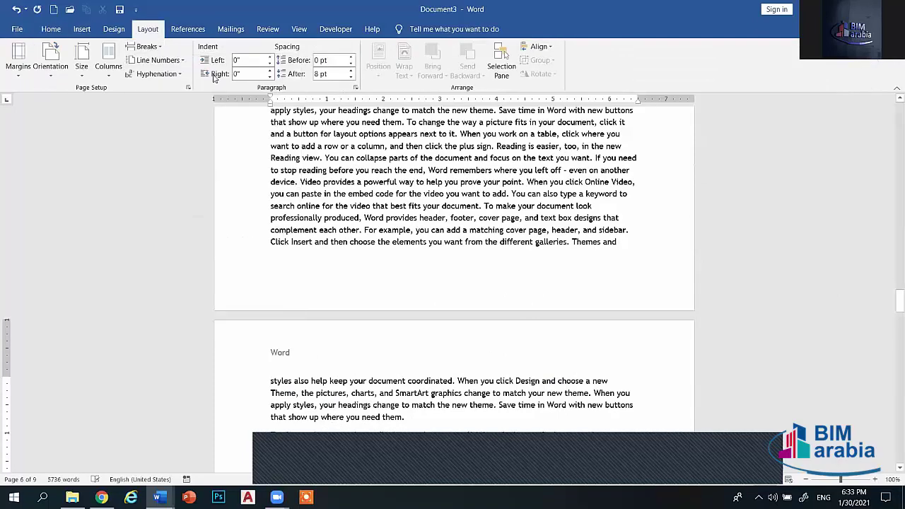
- Delete 'Word' from the new section's header, leaving it empty
{"action": "double_click", "coordinate": [289, 352]}
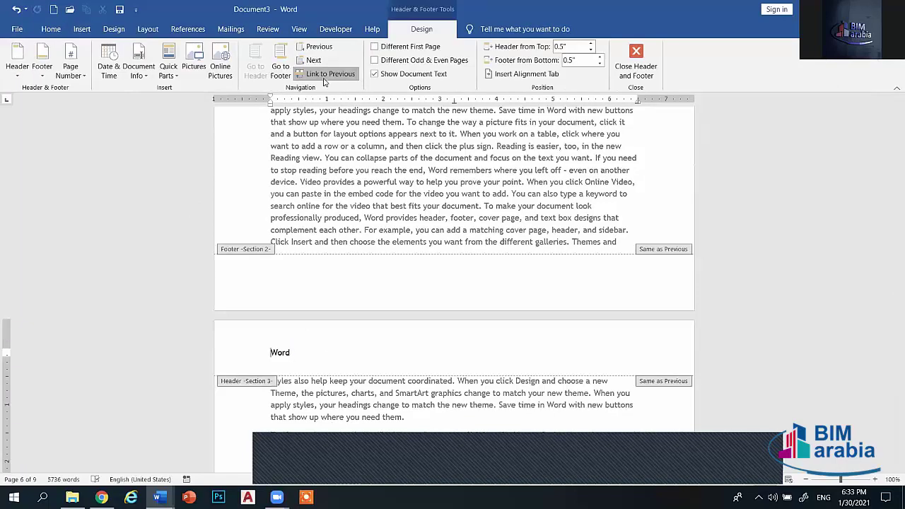
{"action": "scroll", "coordinate": [304, 148], "scroll_direction": "down", "scroll_amount": 5}
{"action": "triple_click", "coordinate": [302, 146]}
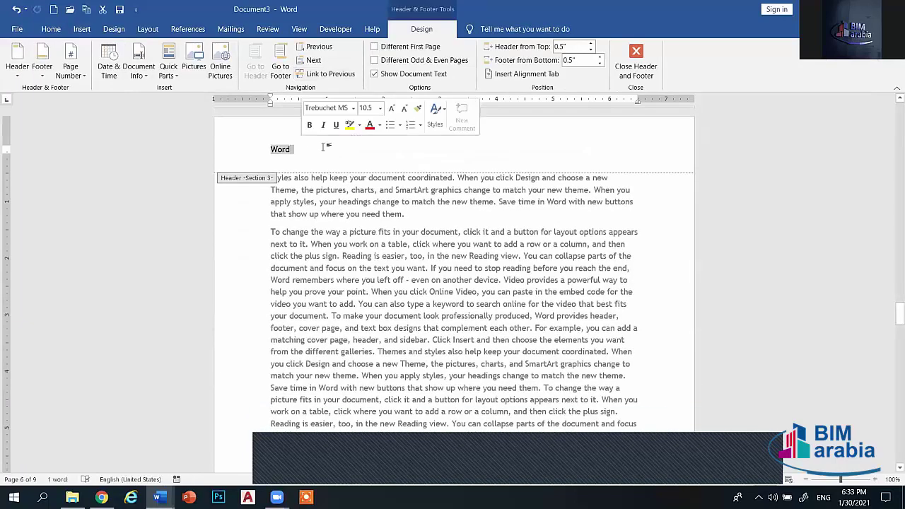
{"action": "key", "text": "Delete"}
{"action": "left_click", "coordinate": [631, 56]}
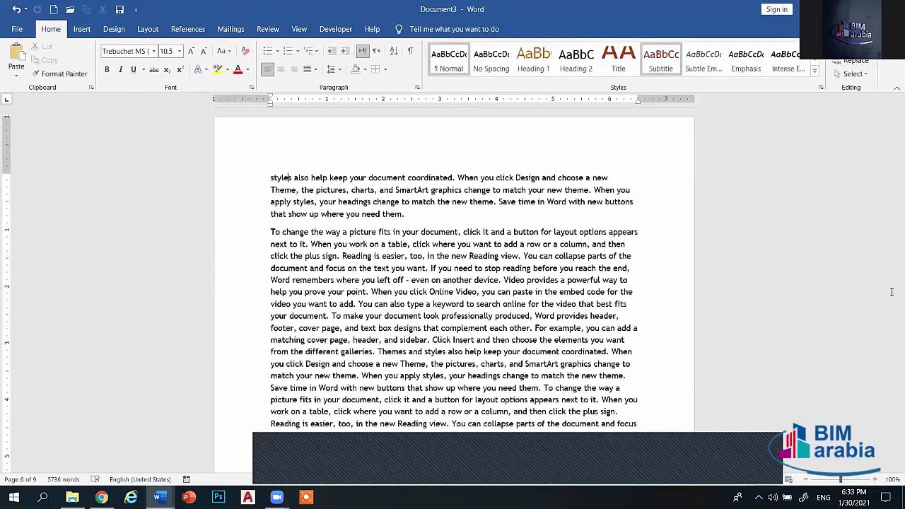
{"action": "mouse_move", "coordinate": [898, 315]}
{"action": "left_mouse_down"}
{"action": "mouse_move", "coordinate": [889, 387]}
{"action": "mouse_move", "coordinate": [890, 314]}
{"action": "left_mouse_up"}
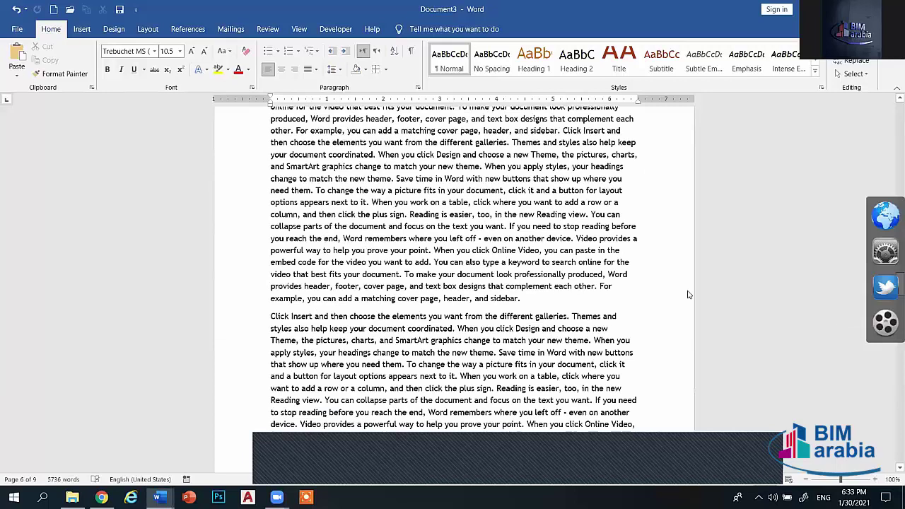
{"action": "left_click_drag", "start_coordinate": [894, 286], "coordinate": [891, 191]}
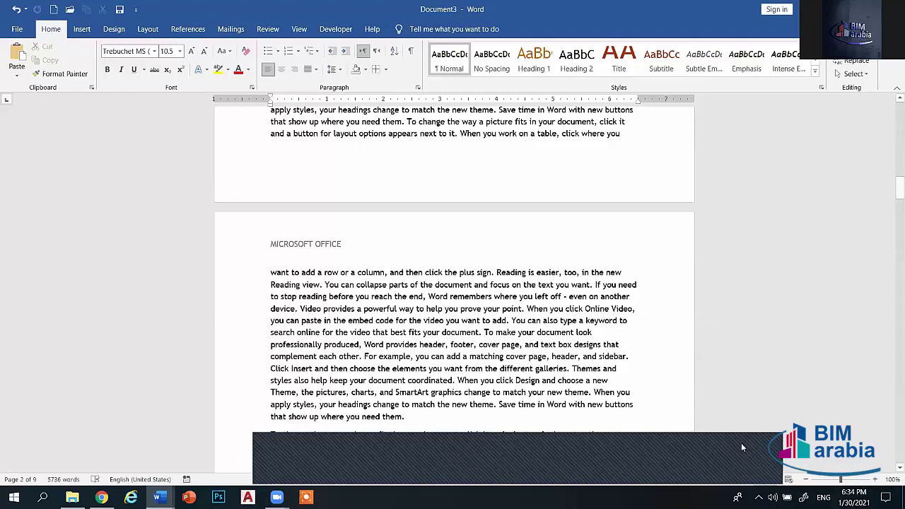
{"action": "scroll", "coordinate": [764, 254], "scroll_direction": "down", "scroll_amount": 20}
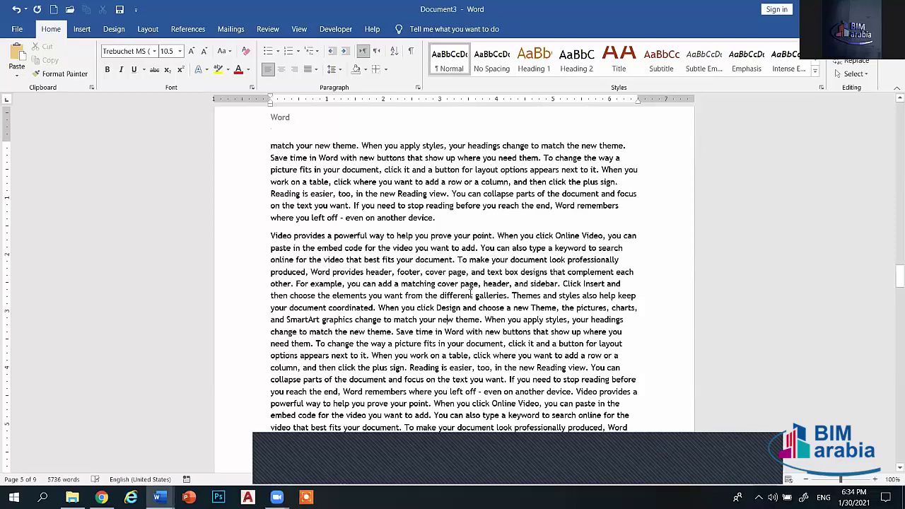
{"action": "scroll", "coordinate": [432, 279], "scroll_direction": "up", "scroll_amount": 15}
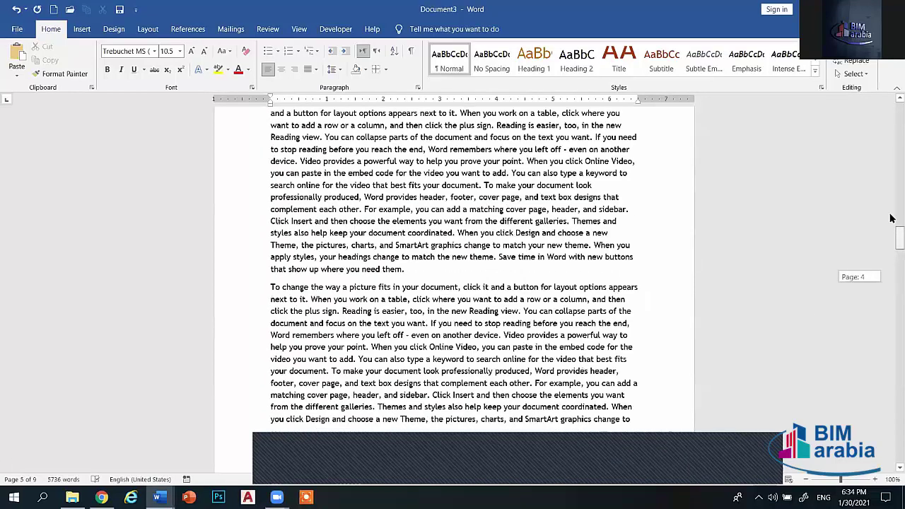
{"action": "scroll", "coordinate": [432, 279], "scroll_direction": "up", "scroll_amount": 20}
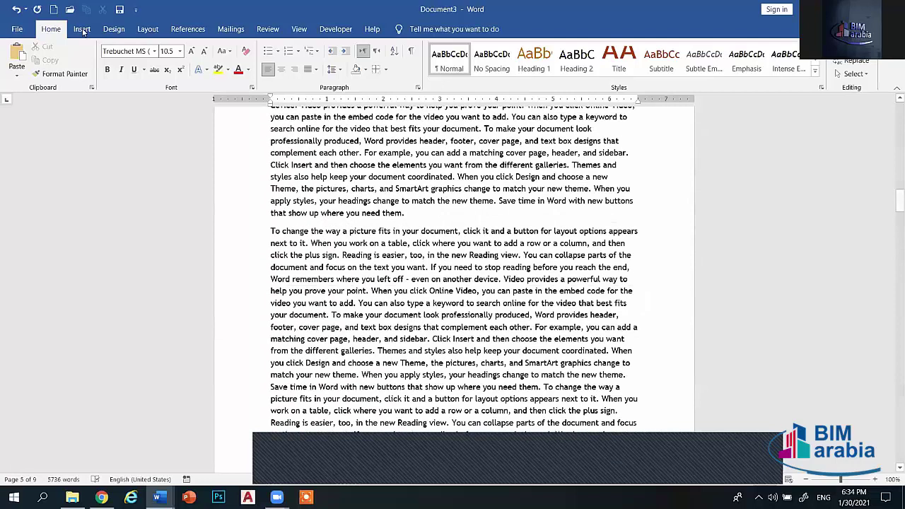
- Insert Screenshot (2).png from the Screenshots folder into page 5
{"action": "left_click", "coordinate": [82, 29]}
{"action": "left_click", "coordinate": [130, 77]}
{"action": "left_click", "coordinate": [144, 103]}
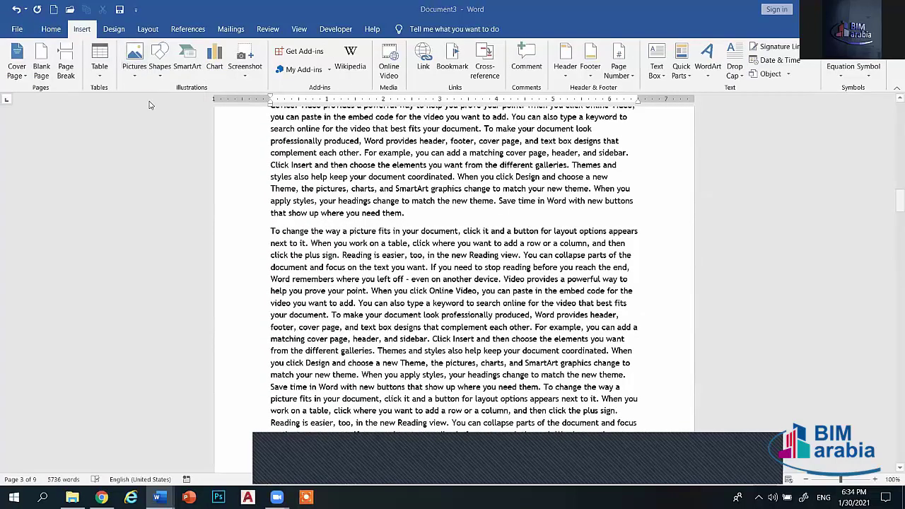
{"action": "double_click", "coordinate": [270, 110]}
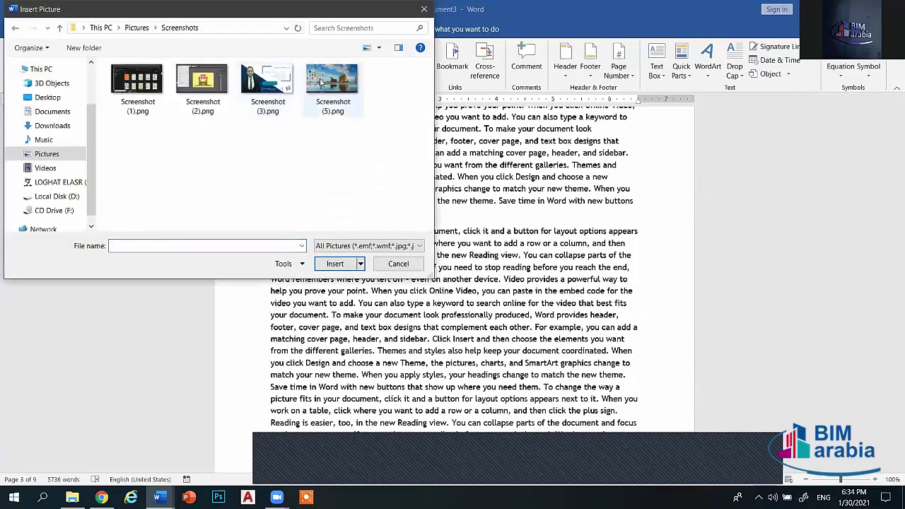
{"action": "left_click", "coordinate": [202, 84]}
{"action": "left_click", "coordinate": [335, 263]}
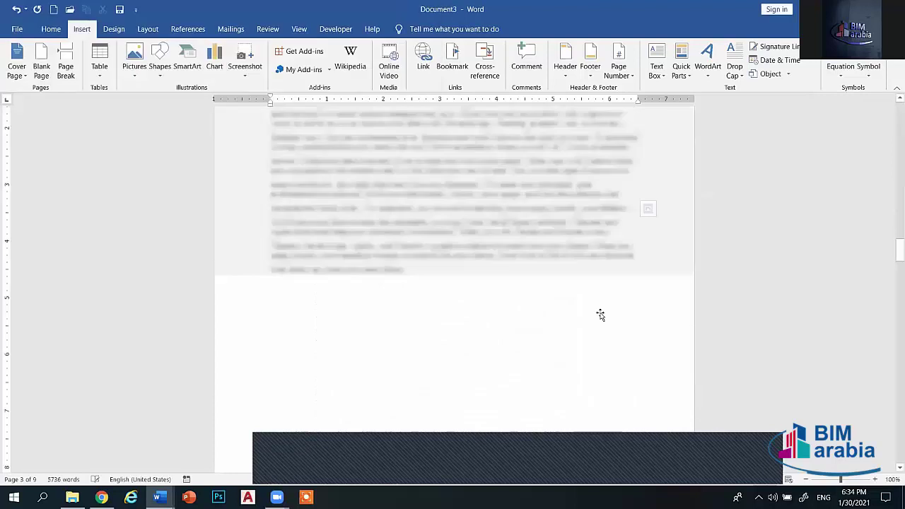
- Give the picture a framed style and recolour it magenta
{"action": "left_click", "coordinate": [306, 57]}
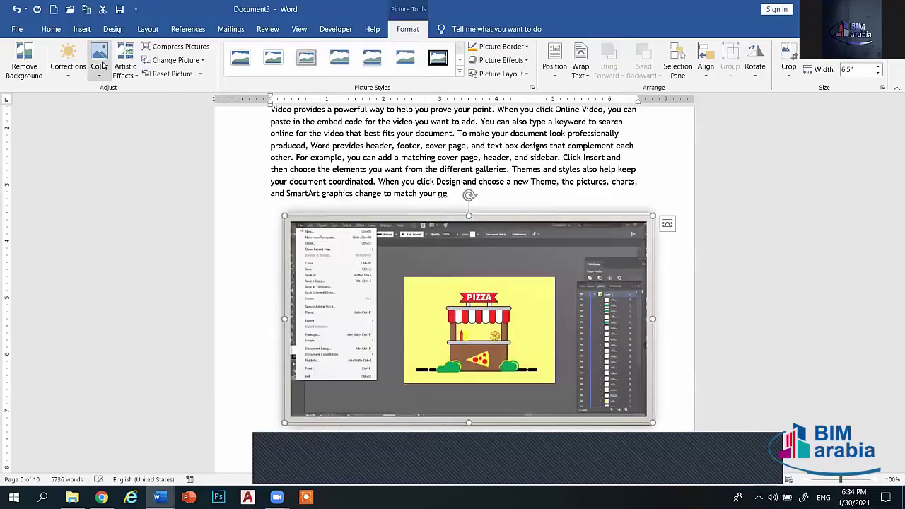
{"action": "left_click", "coordinate": [99, 63]}
{"action": "left_click", "coordinate": [353, 241]}
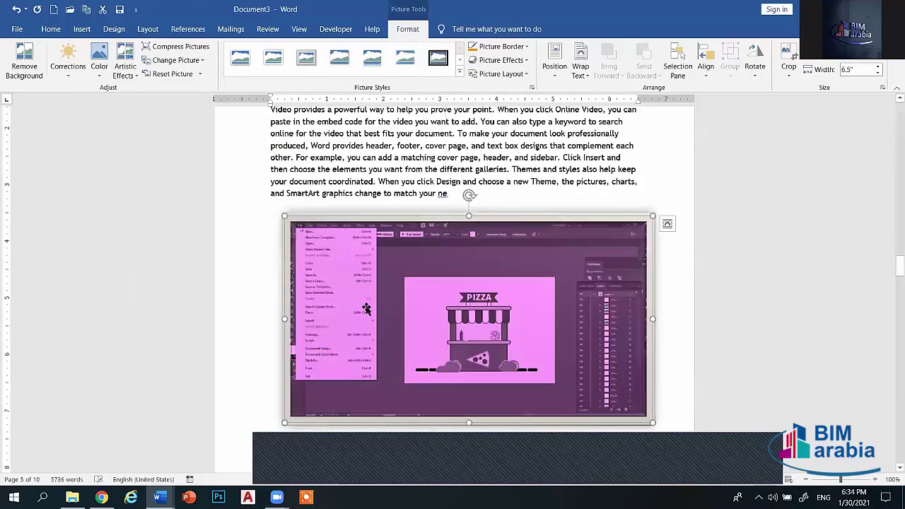
- Start saving the picture to the Desktop, cancel, then delete the picture
{"action": "right_click", "coordinate": [407, 324]}
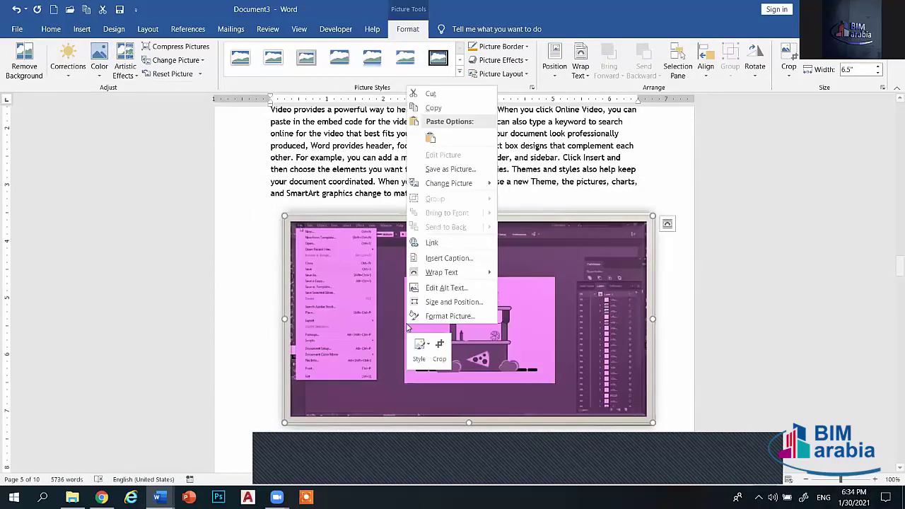
{"action": "left_click", "coordinate": [435, 171]}
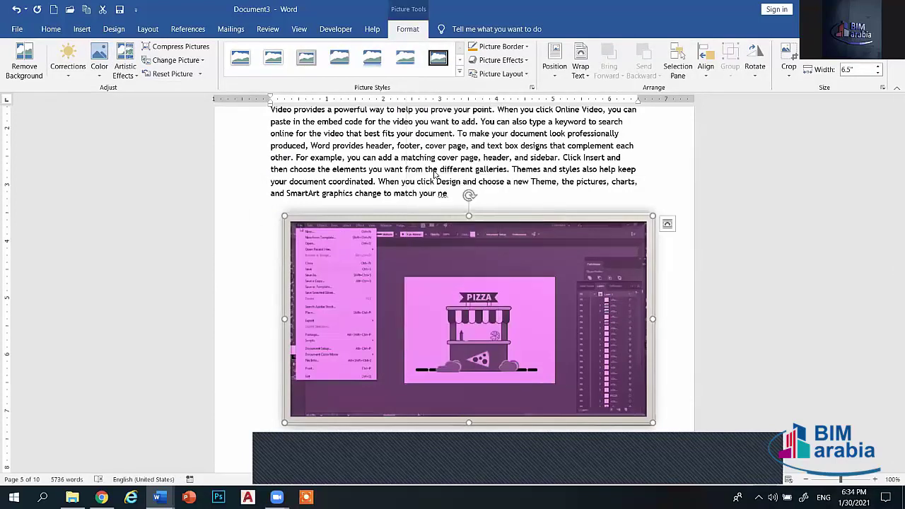
{"action": "left_click", "coordinate": [316, 239]}
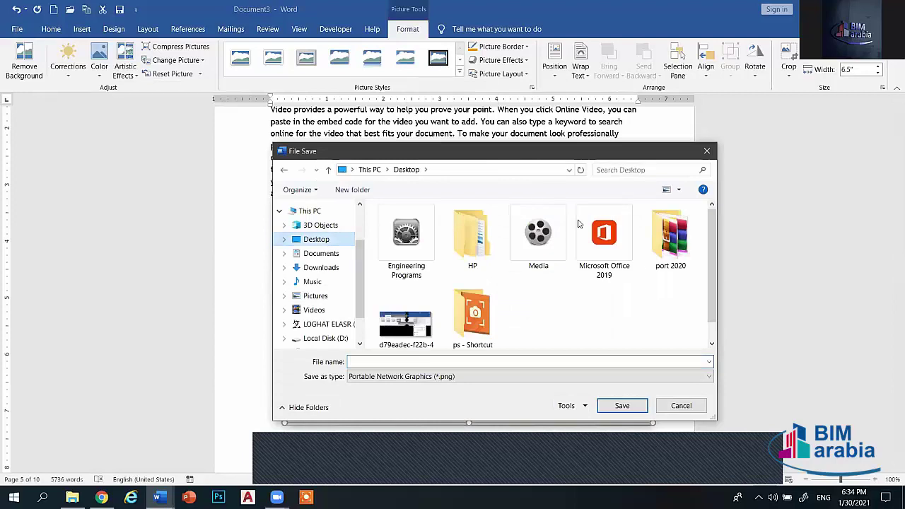
{"action": "left_click", "coordinate": [699, 154]}
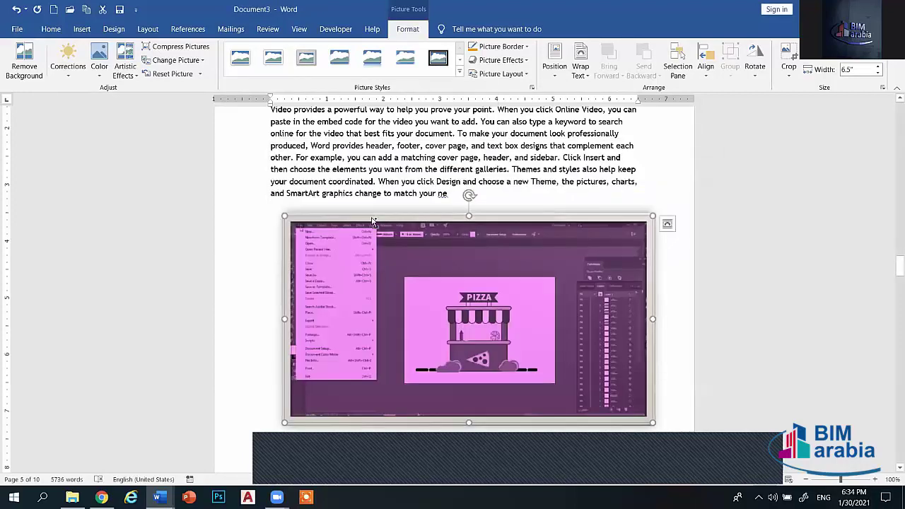
{"action": "key", "text": "Delete"}
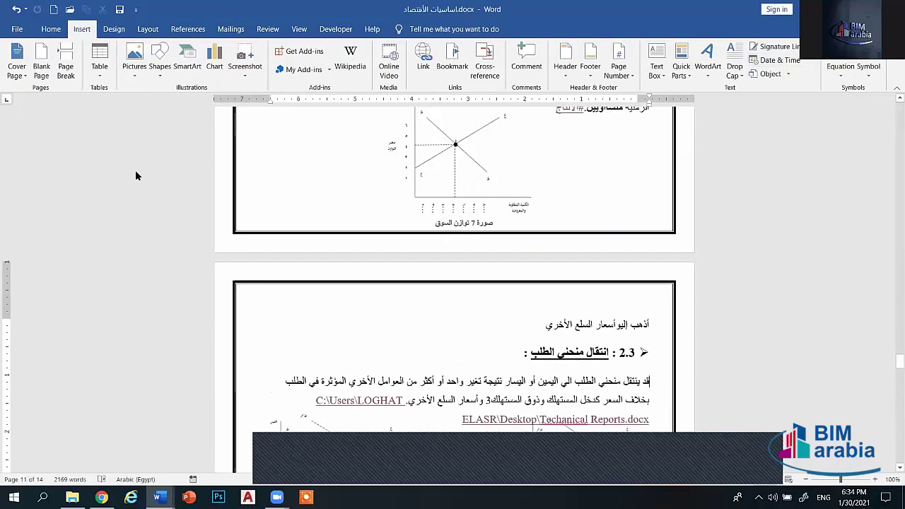
- Open the Arabic personal-data form .docx from the desktop and select all its content
{"action": "key", "text": "super+d"}
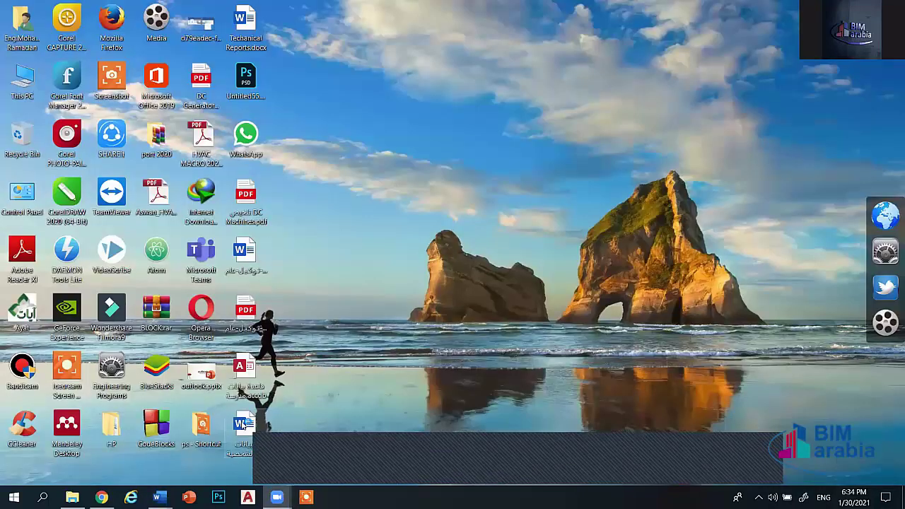
{"action": "double_click", "coordinate": [242, 424]}
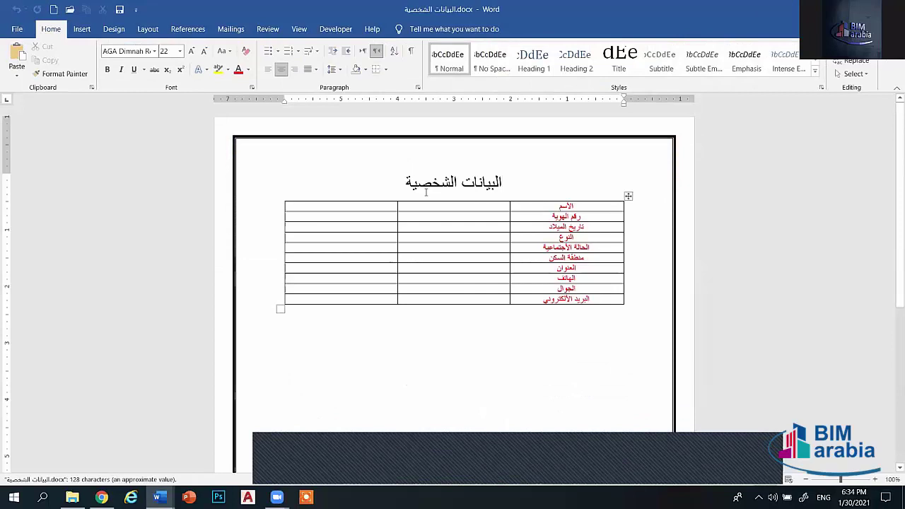
{"action": "left_click_drag", "start_coordinate": [363, 169], "coordinate": [558, 322]}
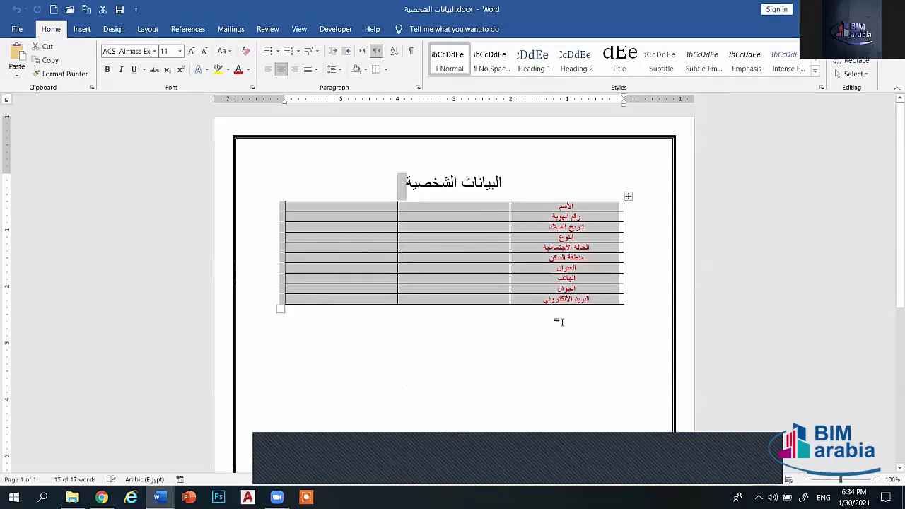
{"action": "left_click", "coordinate": [479, 337]}
{"action": "key", "text": "ctrl+a"}
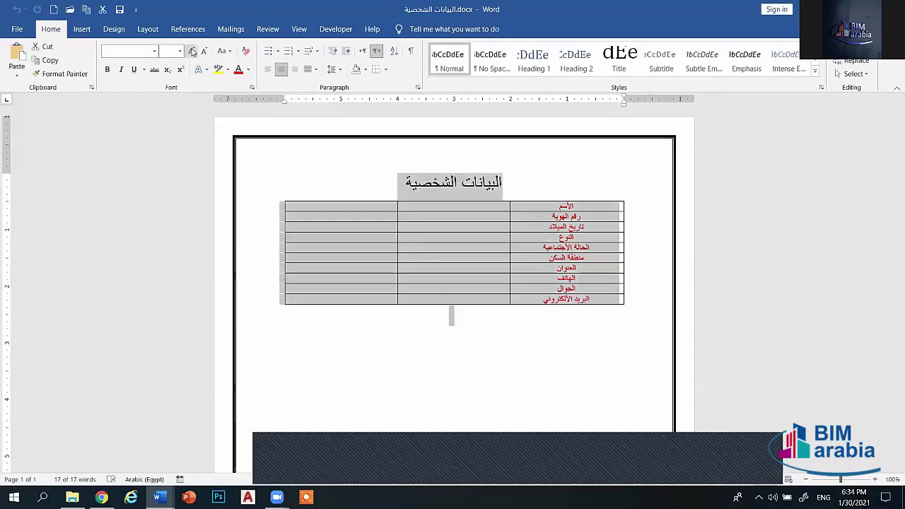
- Grow the font four sizes larger, then deselect
{"action": "left_click", "coordinate": [191, 52]}
{"action": "left_click", "coordinate": [192, 52]}
{"action": "left_click", "coordinate": [192, 51]}
{"action": "left_click", "coordinate": [191, 51]}
{"action": "left_click", "coordinate": [191, 52]}
{"action": "left_click", "coordinate": [192, 52]}
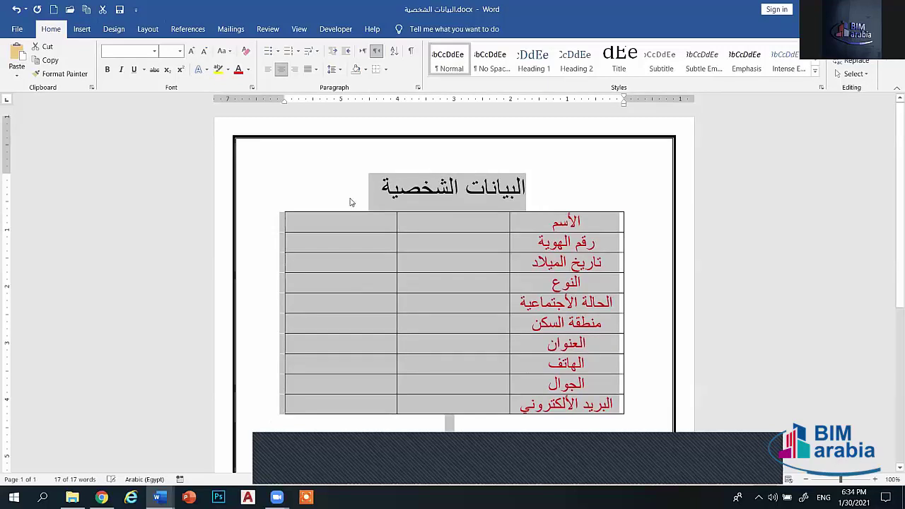
{"action": "left_click", "coordinate": [318, 196]}
- Upload the Arabic-named Desktop .docx to word2jpg.com, convert it, and download the 184.3 KB JPG
{"action": "left_click", "coordinate": [102, 497]}
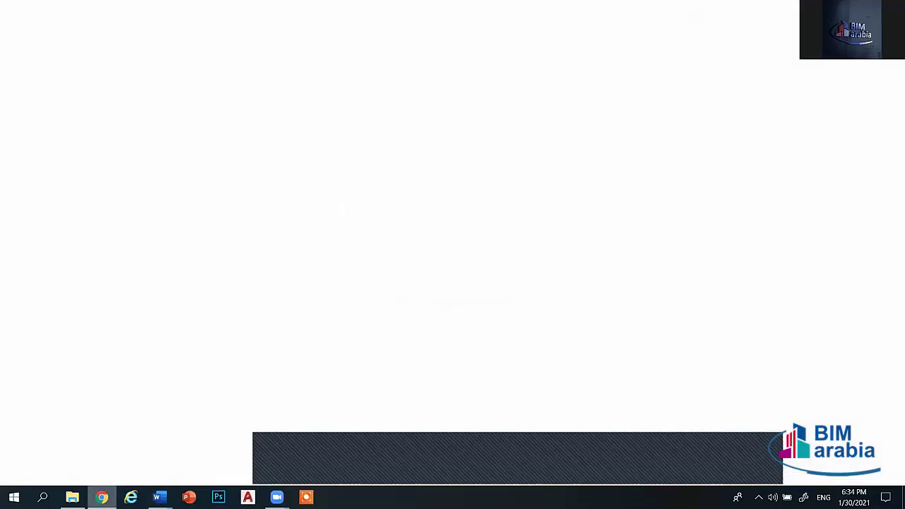
{"action": "left_click", "coordinate": [92, 7]}
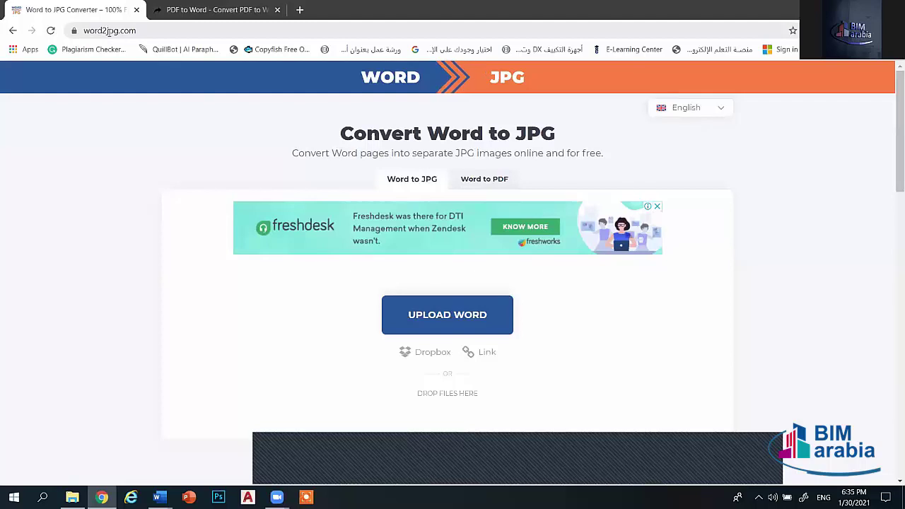
{"action": "left_click", "coordinate": [440, 316]}
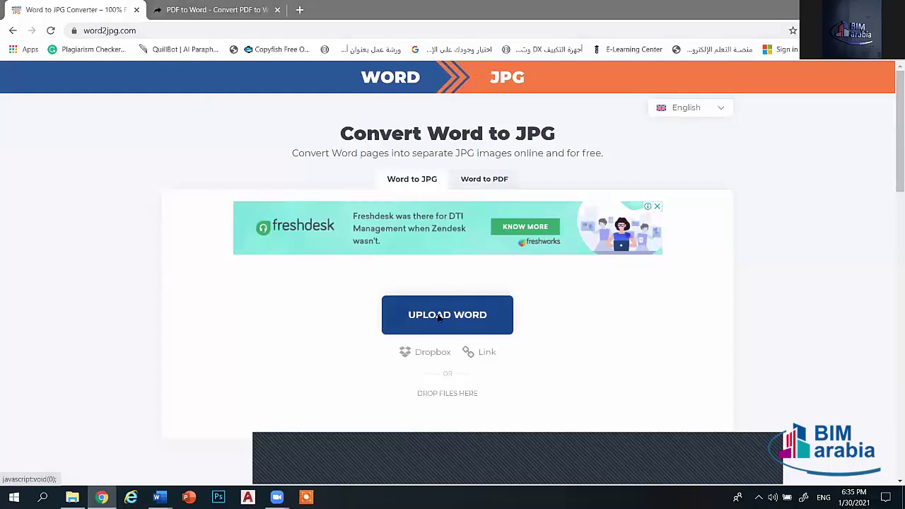
{"action": "left_click", "coordinate": [49, 154]}
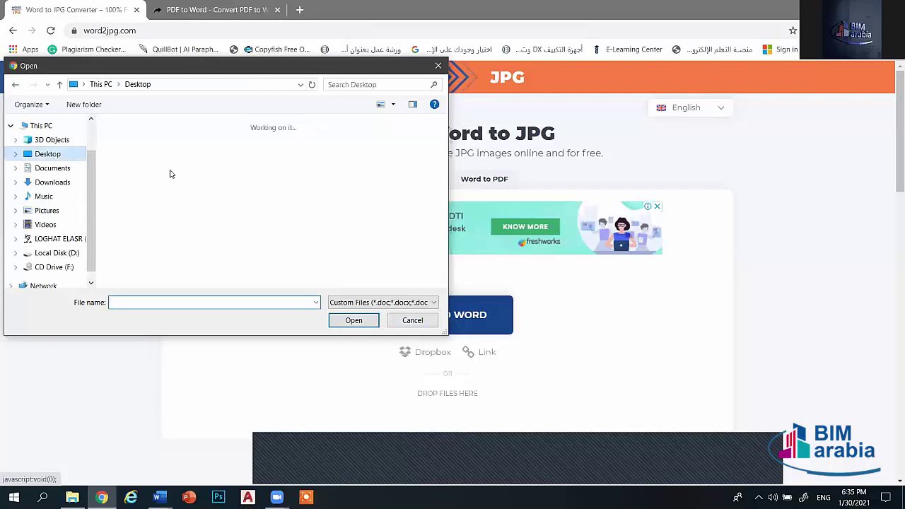
{"action": "left_click", "coordinate": [267, 244]}
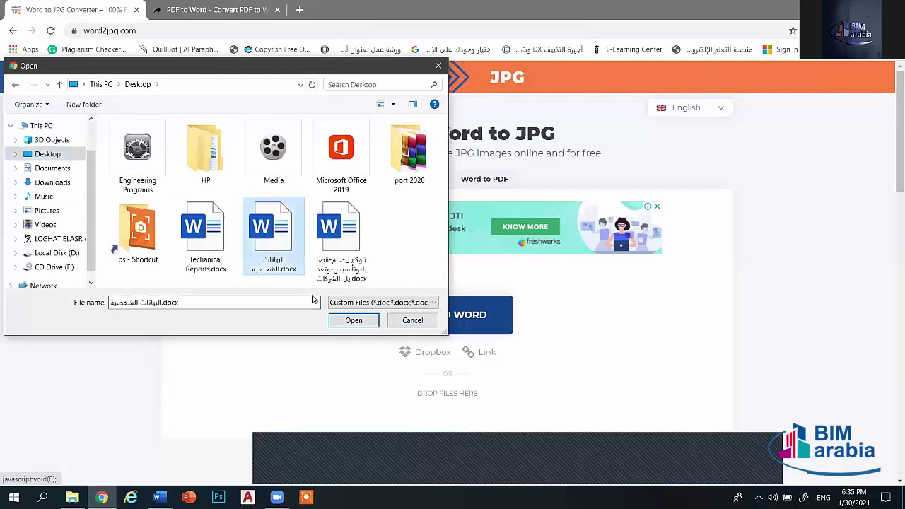
{"action": "left_click", "coordinate": [353, 321]}
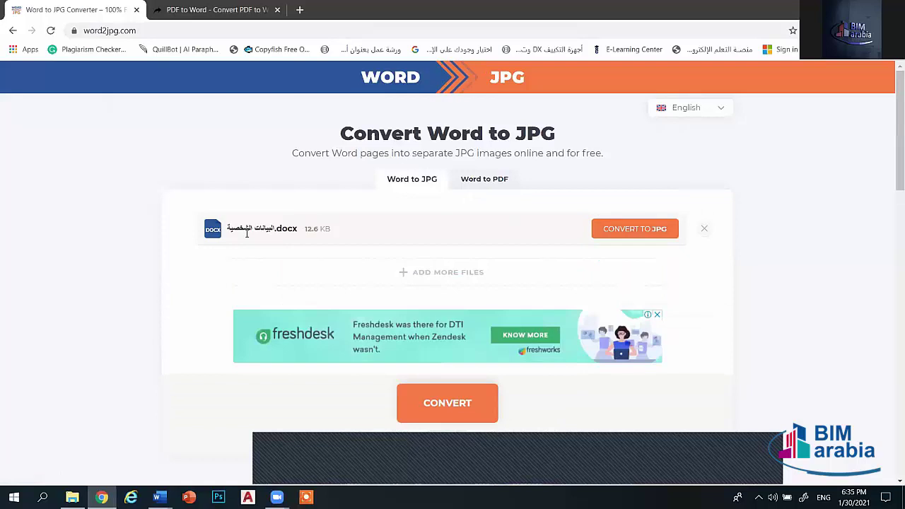
{"action": "left_click", "coordinate": [640, 229]}
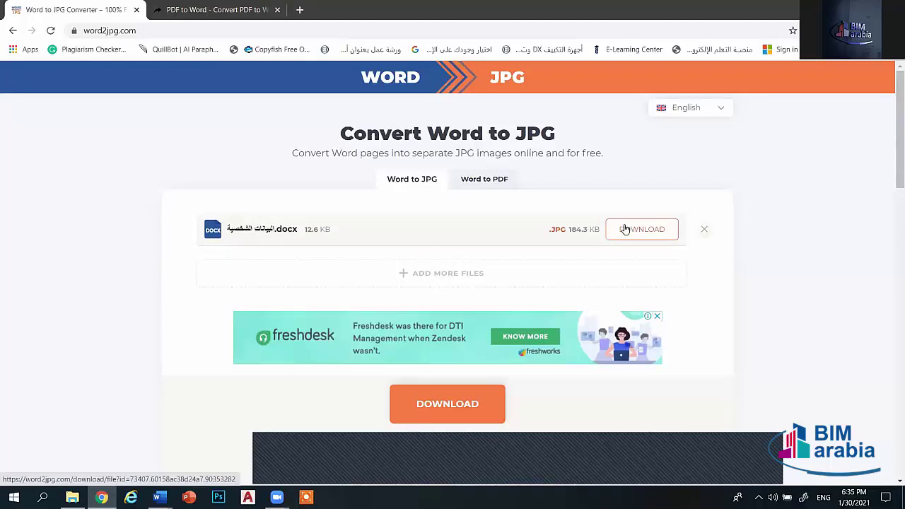
{"action": "left_click", "coordinate": [658, 243]}
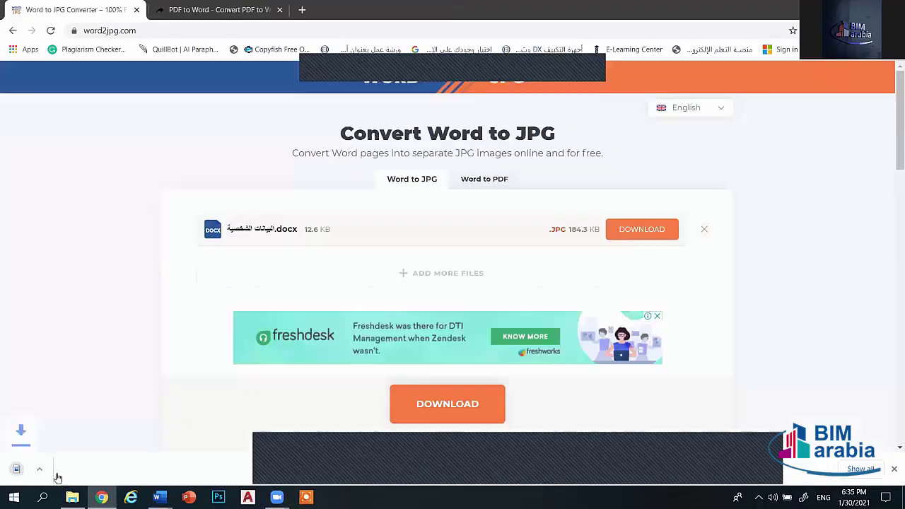
- Show the downloaded JPG in Downloads and view it in Photos, then close the viewer
{"action": "right_click", "coordinate": [67, 466]}
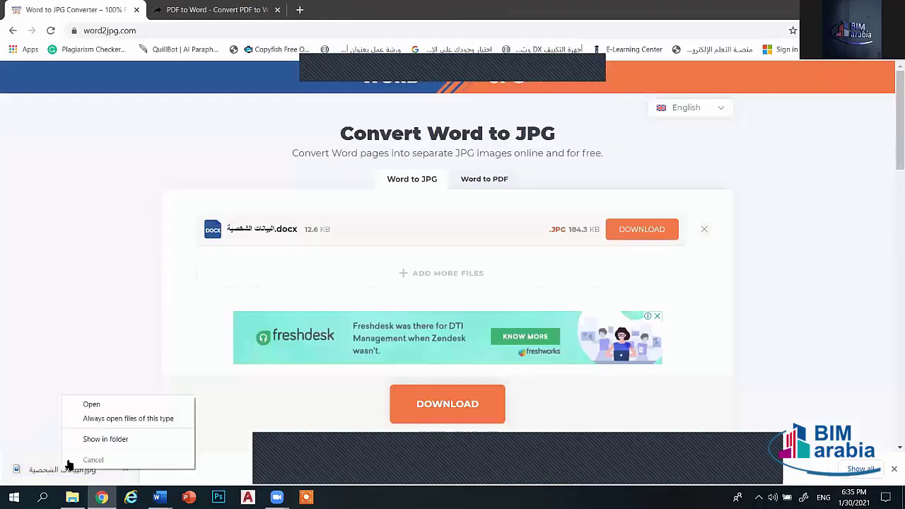
{"action": "left_click", "coordinate": [89, 441]}
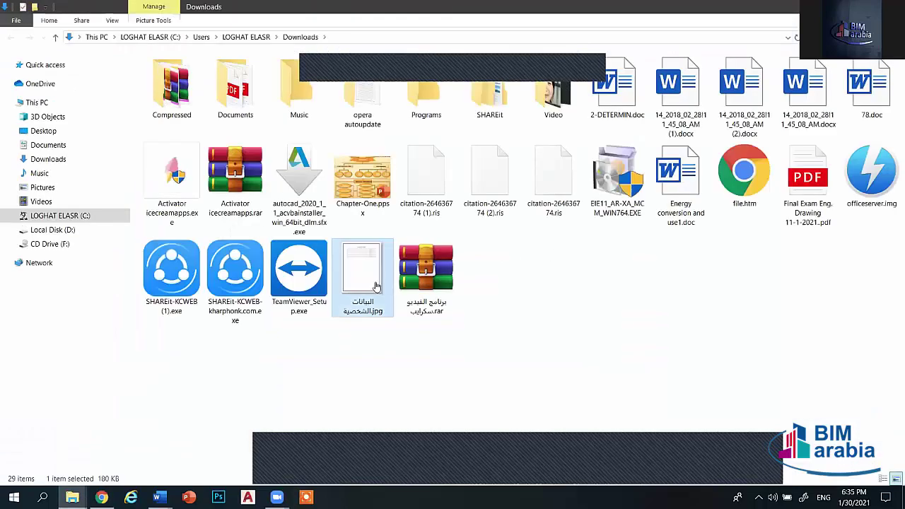
{"action": "double_click", "coordinate": [370, 277]}
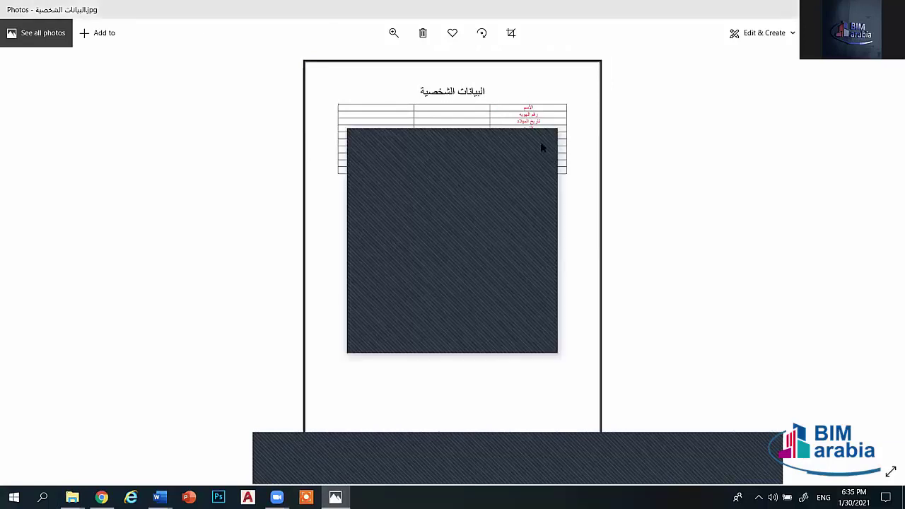
{"action": "key", "text": "alt+F4"}
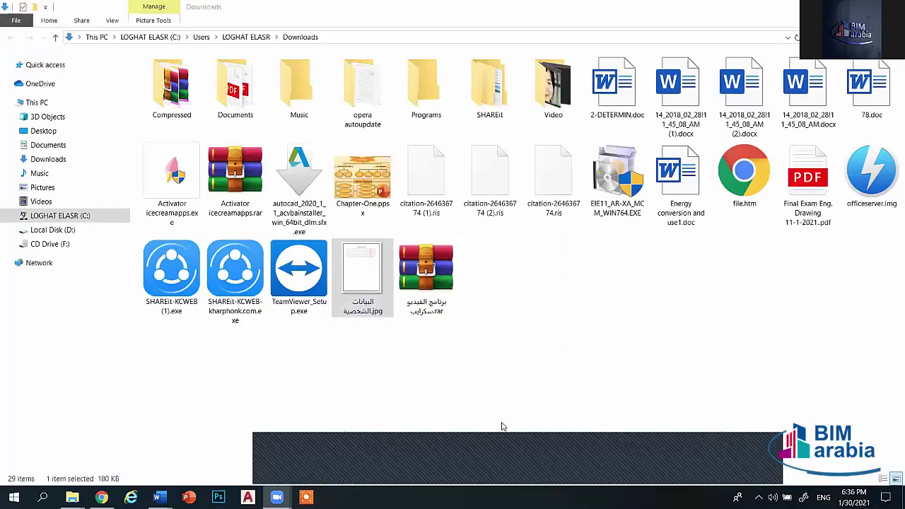
- Permanently delete the JPG from Downloads and return to the converter page in Chrome
{"action": "left_click", "coordinate": [386, 284]}
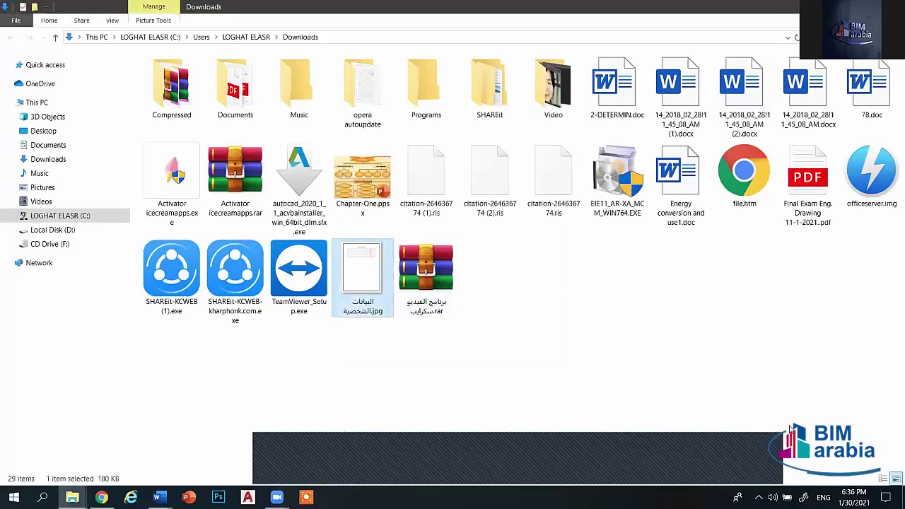
{"action": "key", "text": "shift+Delete"}
{"action": "key", "text": "Return"}
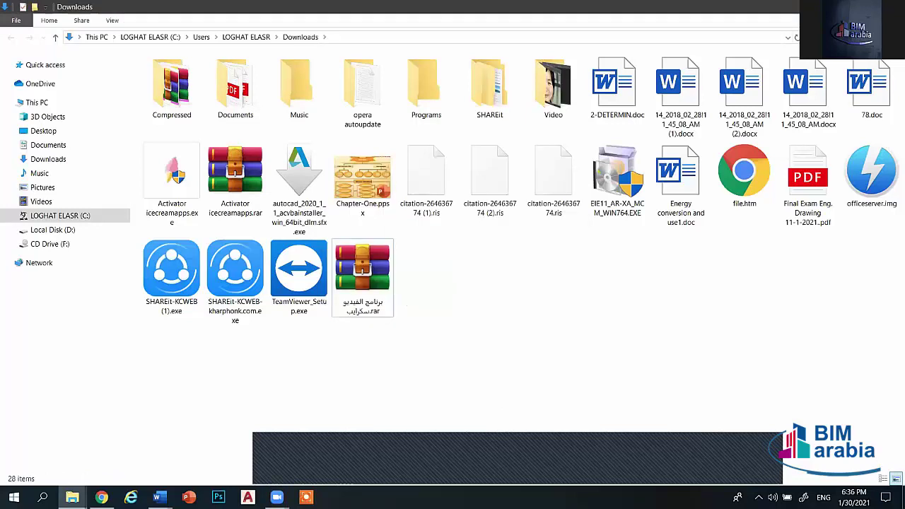
{"action": "key", "text": "alt+Tab"}
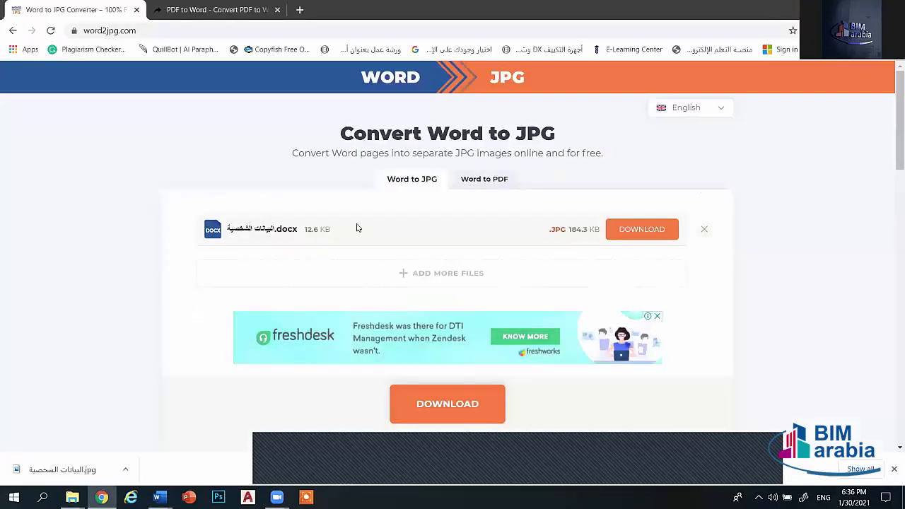
- Open the Word to PDF converter and cancel its upload dialog, then go to the PDF to Word converter
{"action": "left_click", "coordinate": [481, 179]}
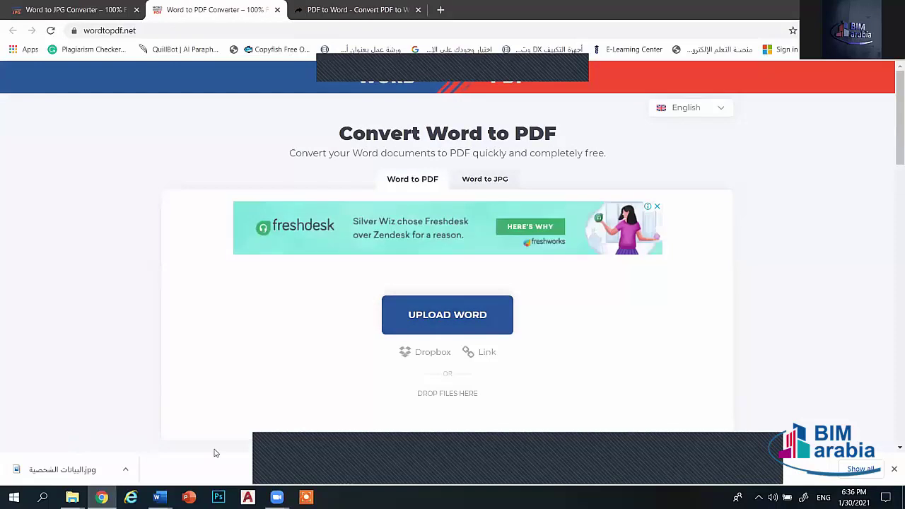
{"action": "mouse_move", "coordinate": [159, 497]}
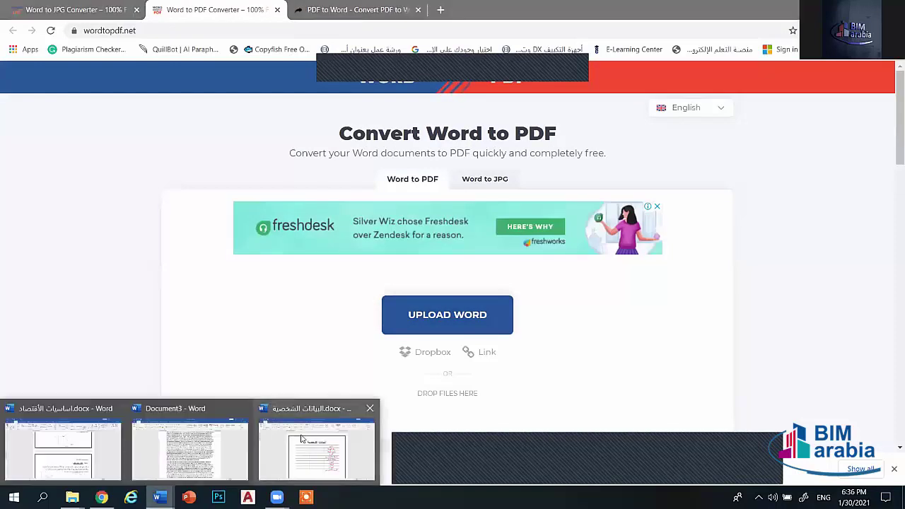
{"action": "left_click", "coordinate": [501, 303]}
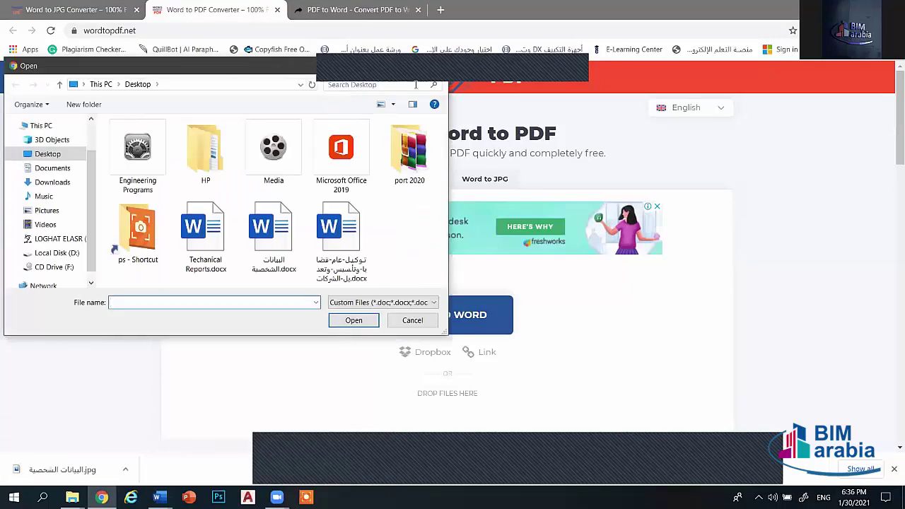
{"action": "left_click_drag", "start_coordinate": [264, 73], "coordinate": [246, 157]}
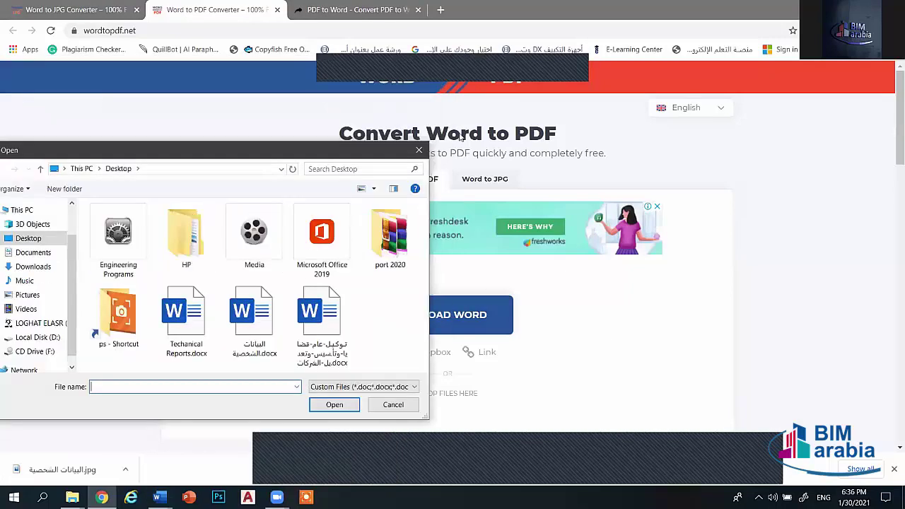
{"action": "left_click", "coordinate": [418, 151]}
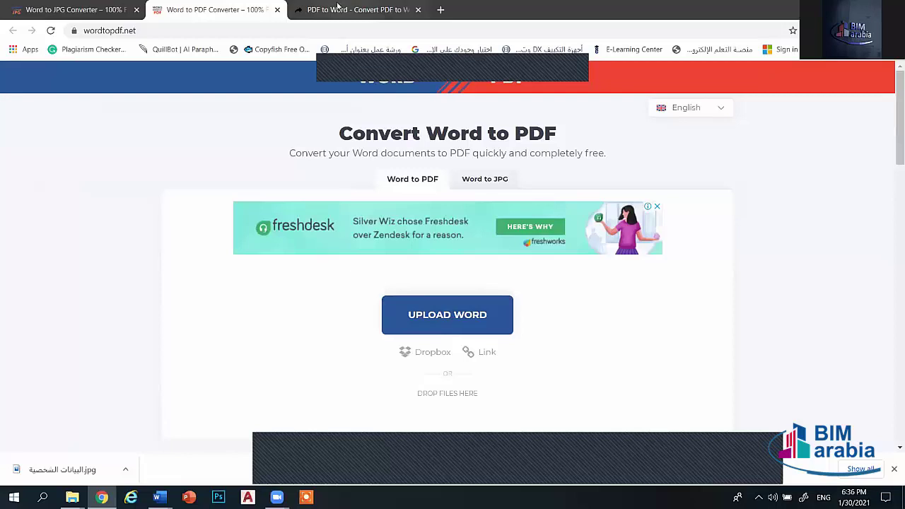
{"action": "left_click", "coordinate": [339, 8]}
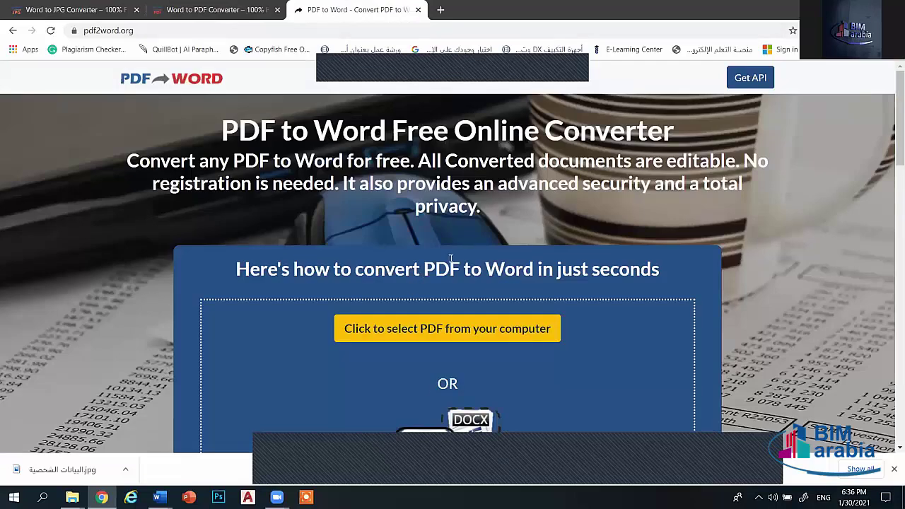
- Convert DC Generators and Motors R1.pdf to Word on PDF2Word and save the resulting document
{"action": "left_click", "coordinate": [400, 331]}
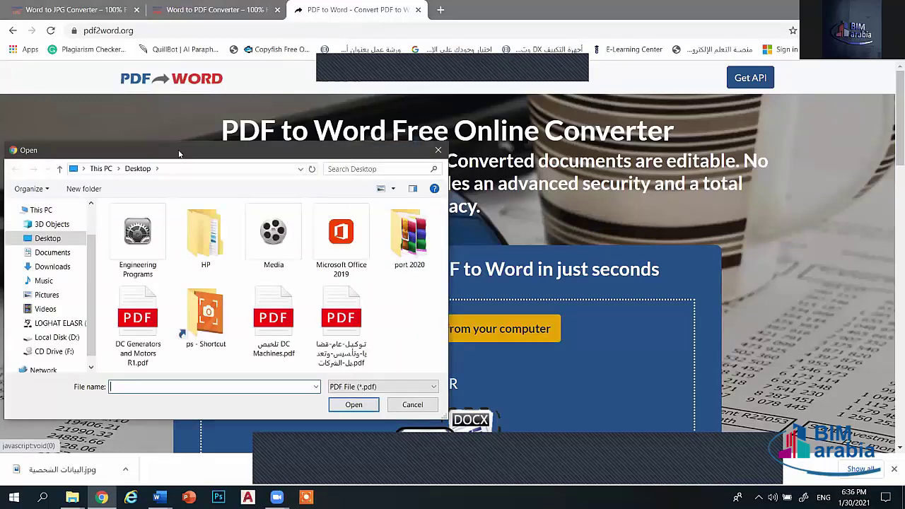
{"action": "left_click_drag", "start_coordinate": [179, 154], "coordinate": [294, 92]}
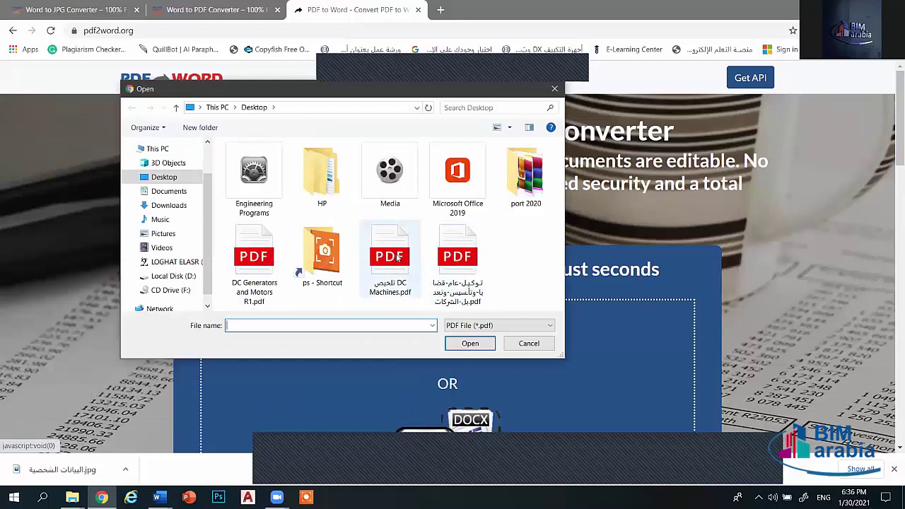
{"action": "left_click", "coordinate": [255, 261]}
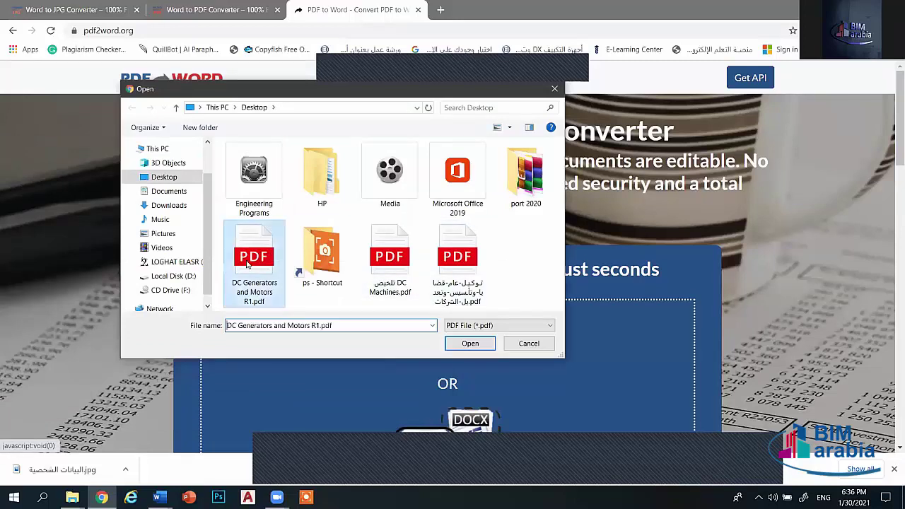
{"action": "left_click", "coordinate": [464, 344]}
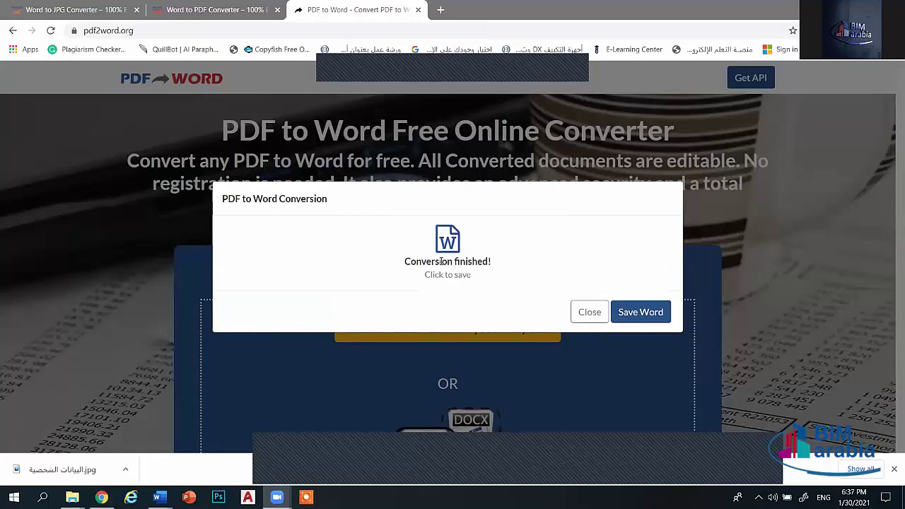
{"action": "left_click", "coordinate": [640, 315]}
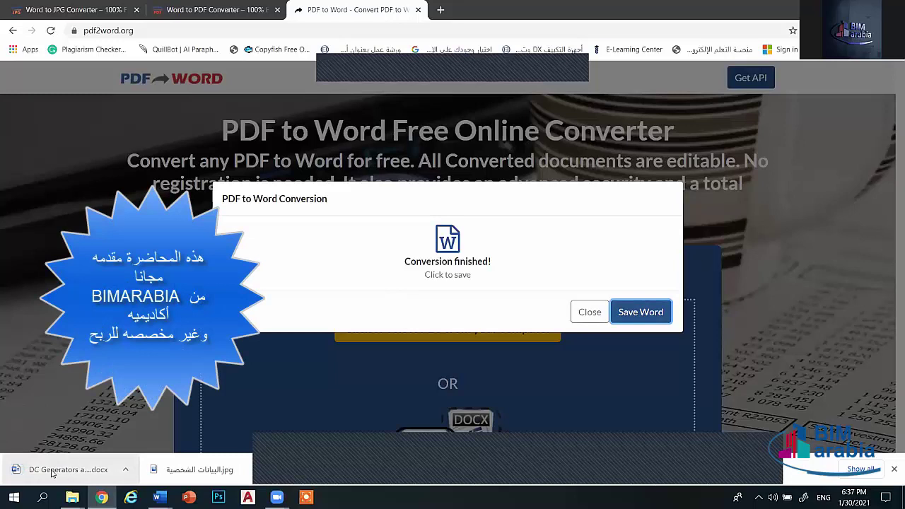
- Show the downloaded DC Generators and Motors R1.docx in a maximized Downloads window
{"action": "right_click", "coordinate": [51, 472]}
{"action": "left_click", "coordinate": [92, 436]}
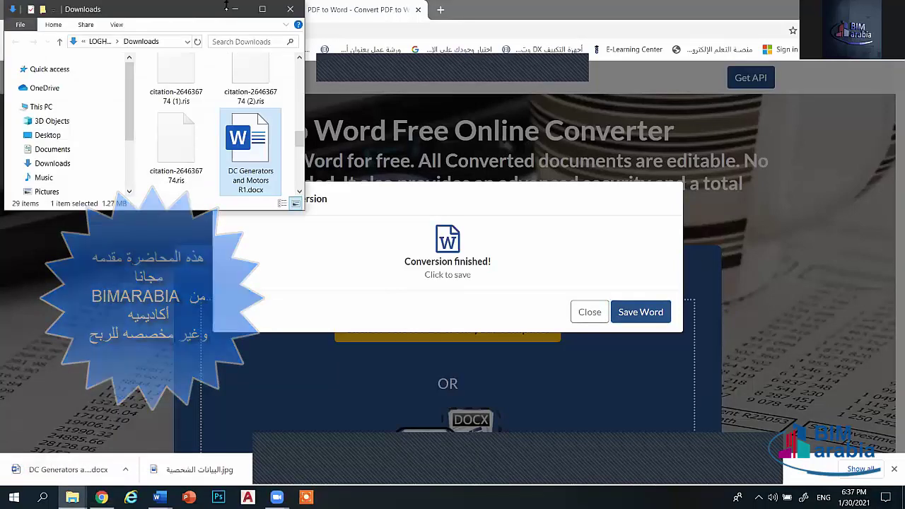
{"action": "left_click", "coordinate": [261, 9]}
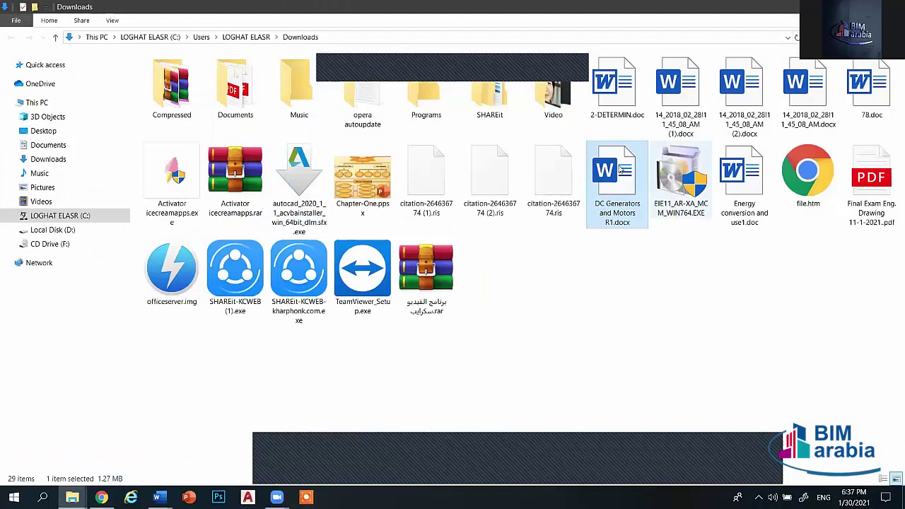
- Open DC Generators and Motors R1.docx from Downloads in Word and enable editing
{"action": "double_click", "coordinate": [621, 169]}
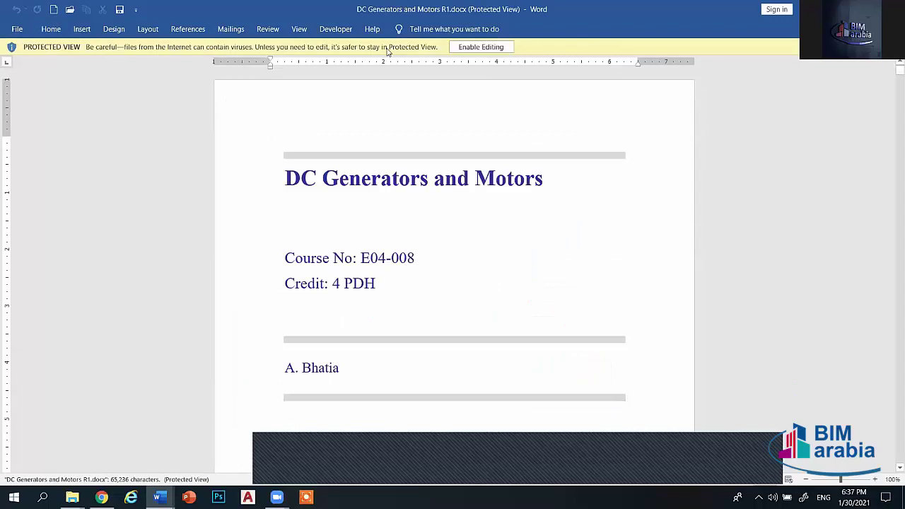
{"action": "left_click", "coordinate": [473, 48]}
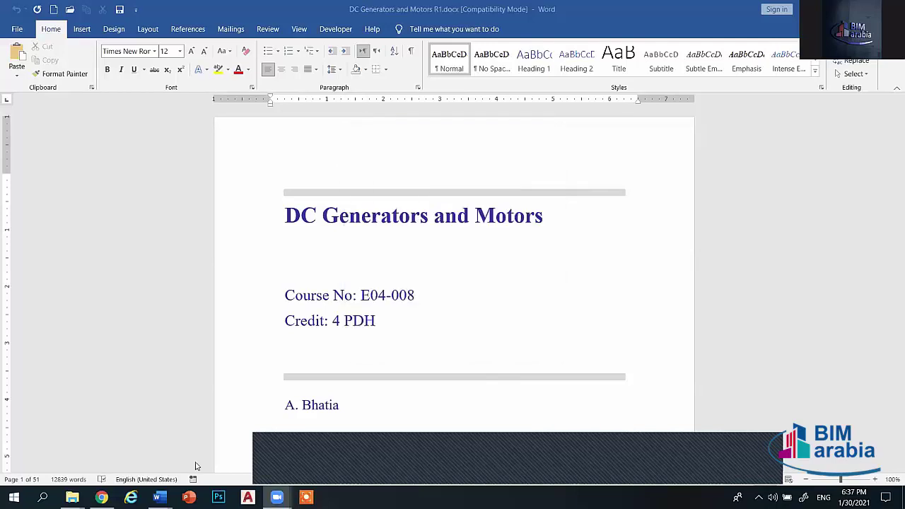
- Look through the Save As file-type list and the Export options without saving, then return to the document
{"action": "left_click", "coordinate": [17, 29]}
{"action": "left_click", "coordinate": [34, 191]}
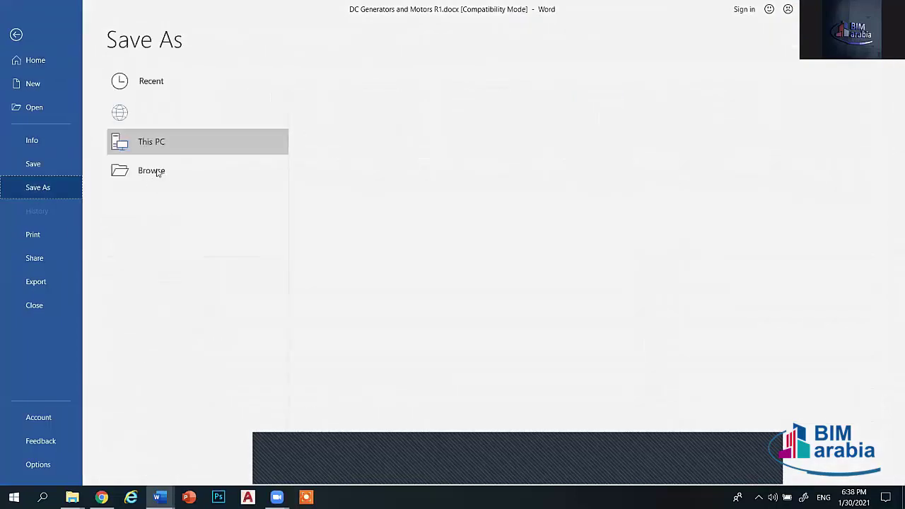
{"action": "left_click", "coordinate": [156, 203]}
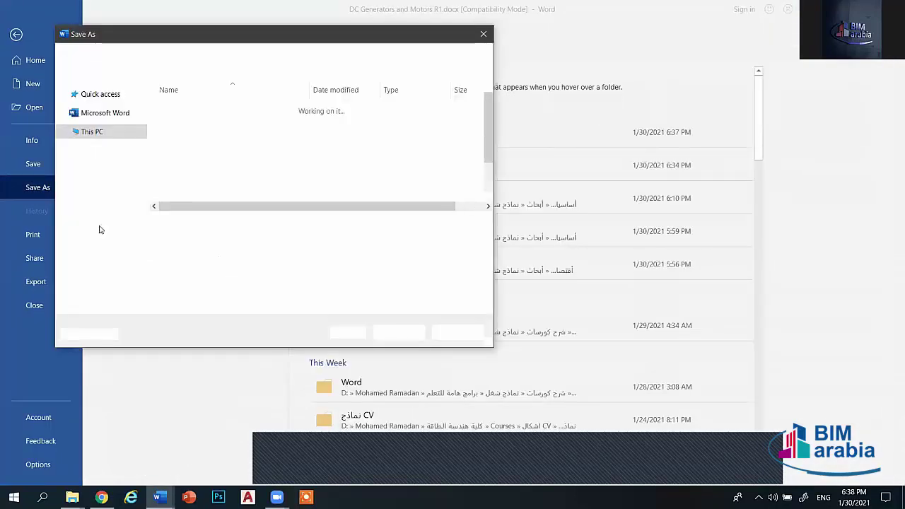
{"action": "left_click", "coordinate": [141, 239]}
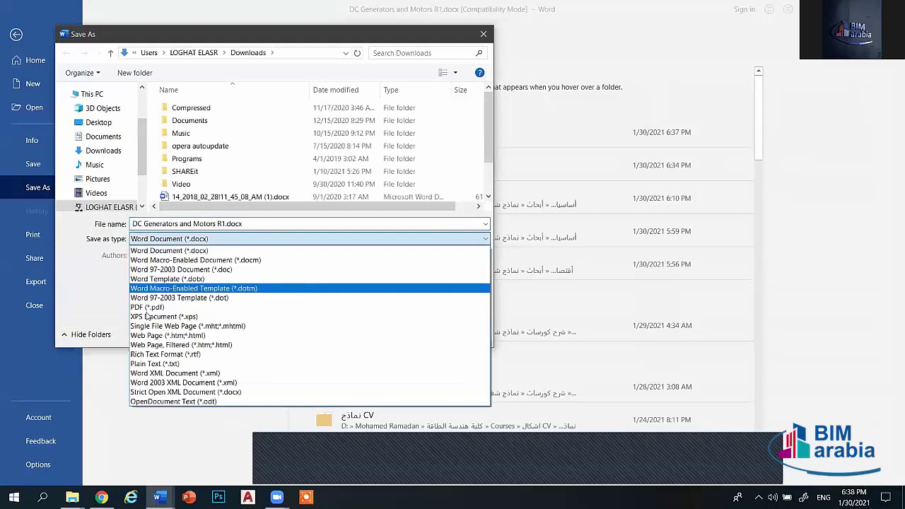
{"action": "left_click", "coordinate": [484, 34]}
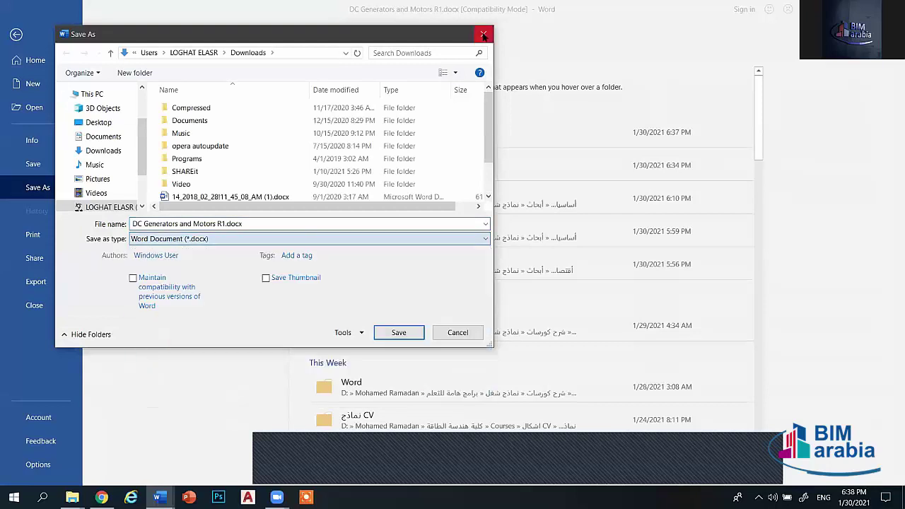
{"action": "left_click", "coordinate": [484, 34]}
{"action": "left_click", "coordinate": [40, 281]}
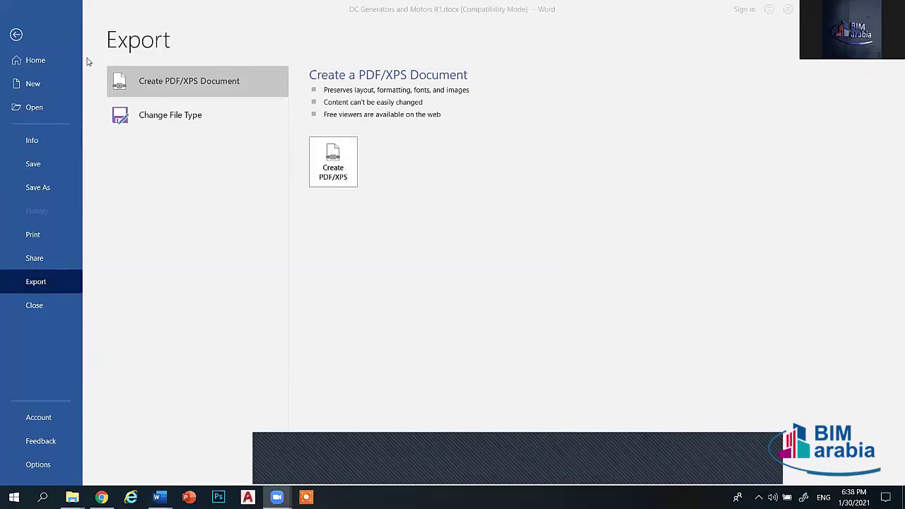
{"action": "left_click", "coordinate": [15, 35]}
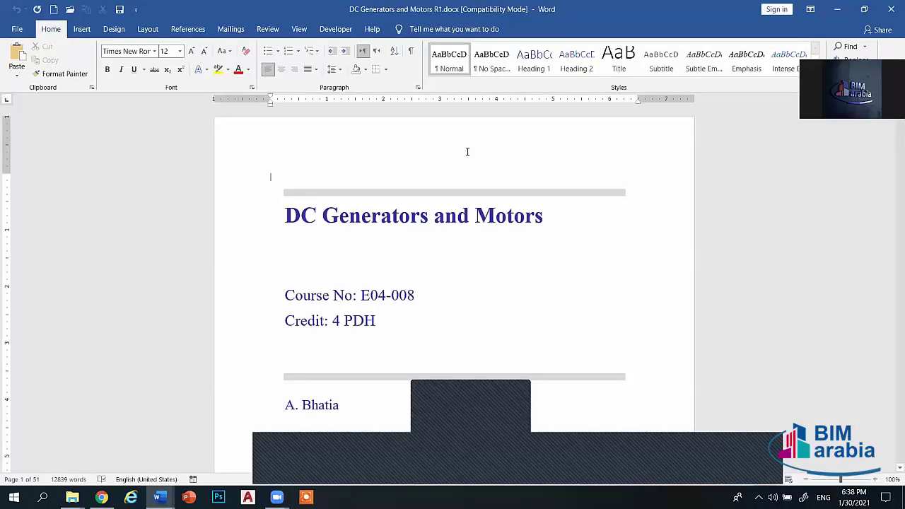
- Close the DC Generators document and clear the previous result on the PDF2Word page
{"action": "left_click", "coordinate": [890, 9]}
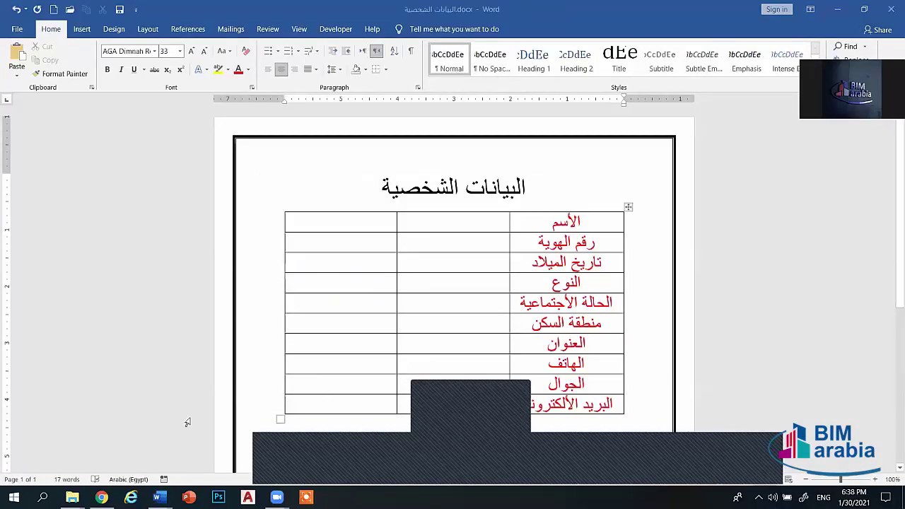
{"action": "mouse_move", "coordinate": [158, 494]}
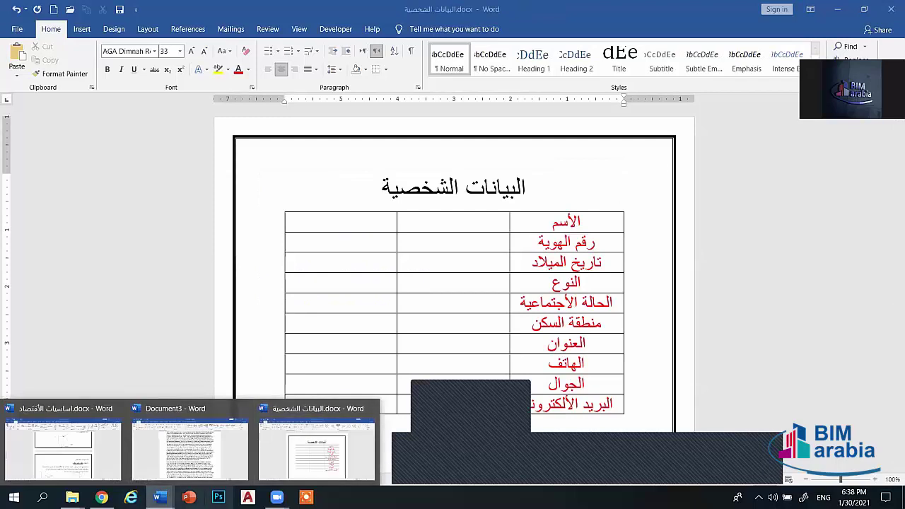
{"action": "left_click", "coordinate": [101, 497]}
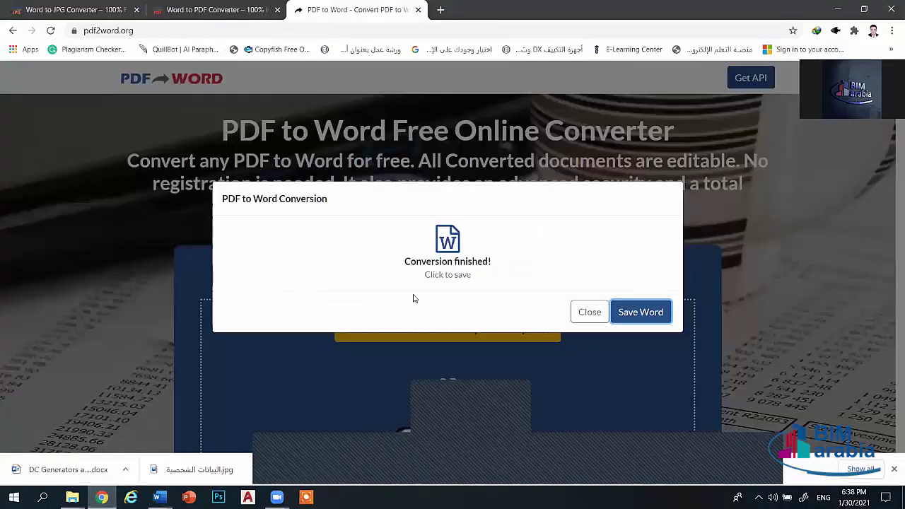
{"action": "left_click", "coordinate": [585, 313]}
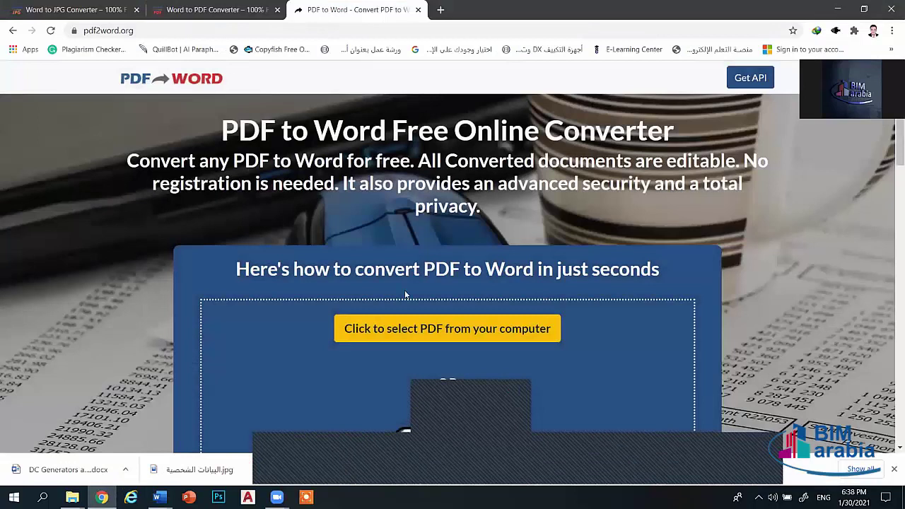
- Convert the Arabic-named Desktop PDF to Word, download it, and show the .docx in Downloads
{"action": "left_click", "coordinate": [398, 328]}
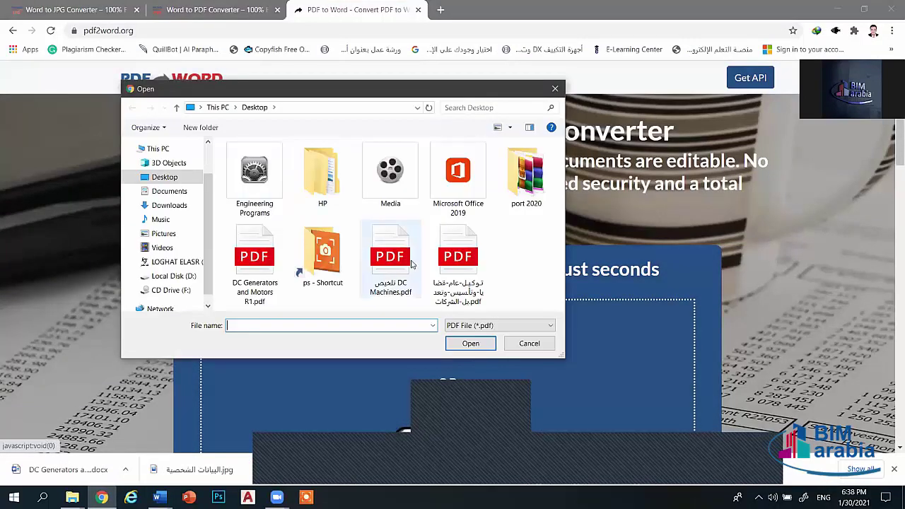
{"action": "left_click", "coordinate": [477, 258]}
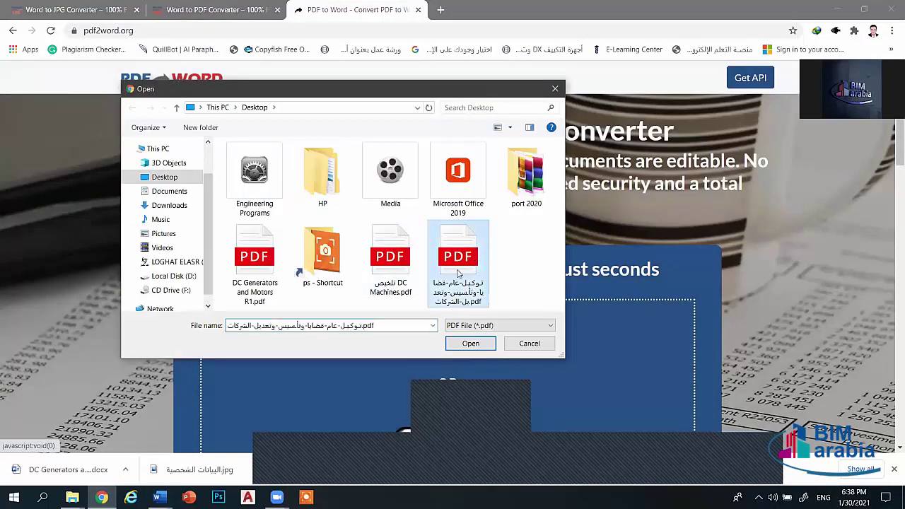
{"action": "left_click", "coordinate": [470, 343]}
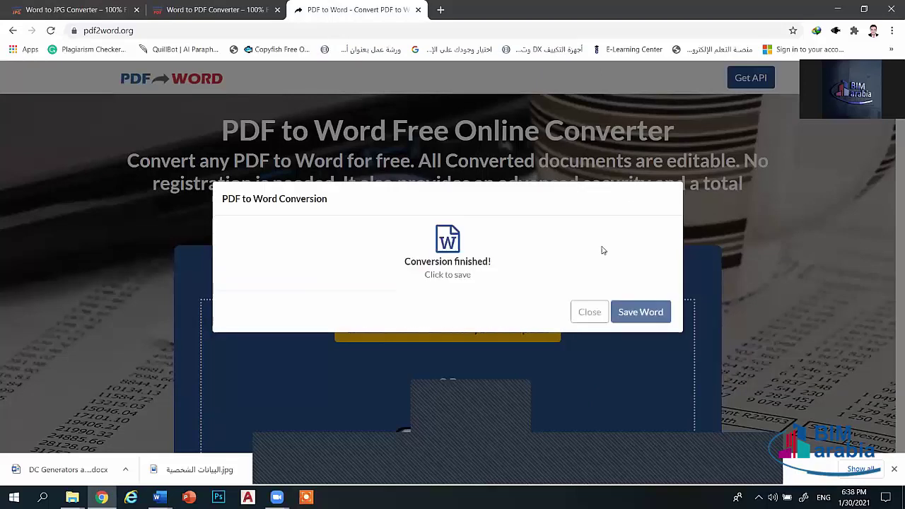
{"action": "left_click", "coordinate": [640, 312]}
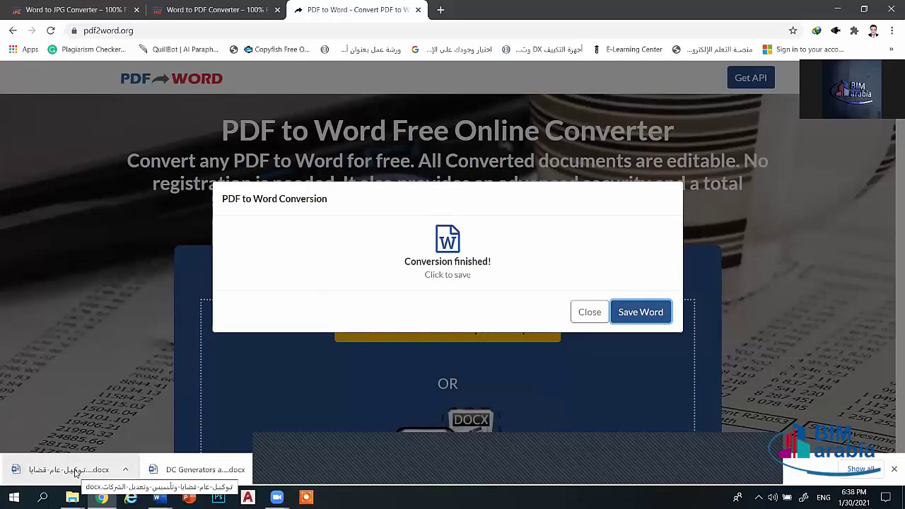
{"action": "right_click", "coordinate": [76, 472]}
{"action": "left_click", "coordinate": [99, 438]}
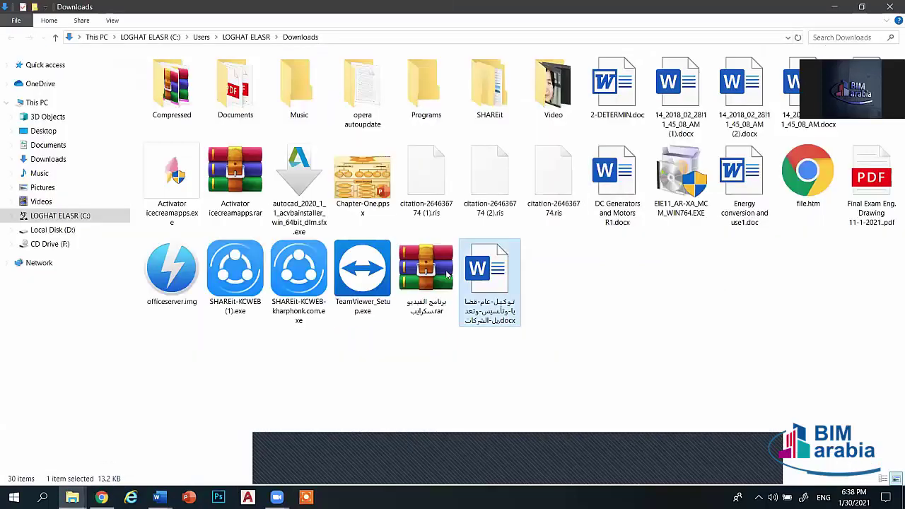
- Open the converted Arabic .docx in Word, enable editing, and select the ID-card line
{"action": "double_click", "coordinate": [481, 263]}
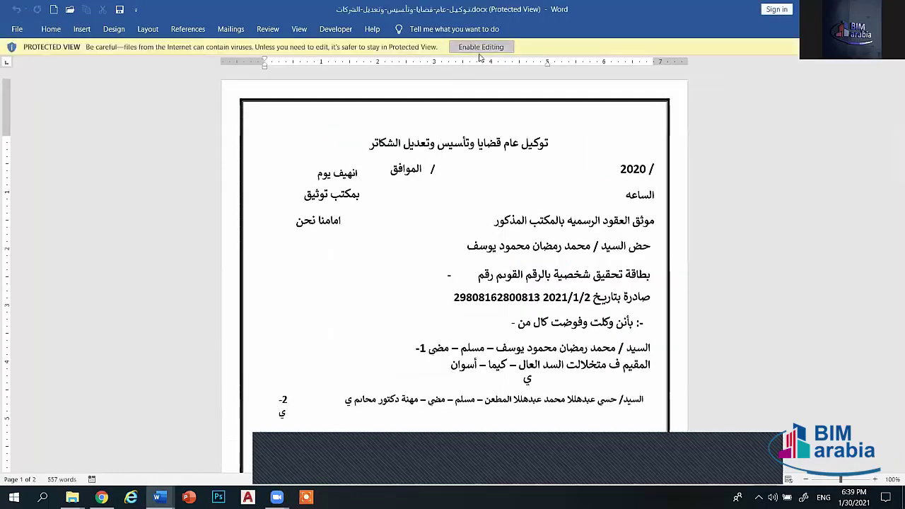
{"action": "left_click", "coordinate": [481, 48]}
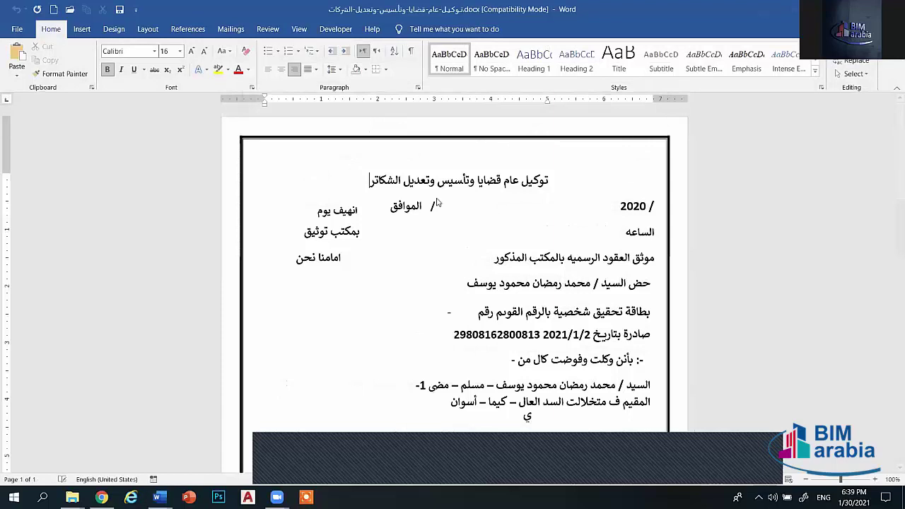
{"action": "double_click", "coordinate": [598, 320]}
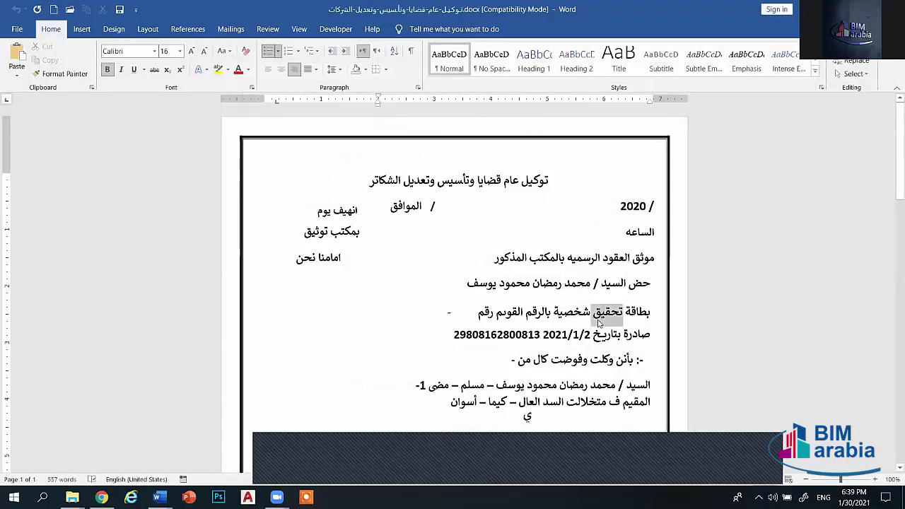
{"action": "triple_click", "coordinate": [598, 322]}
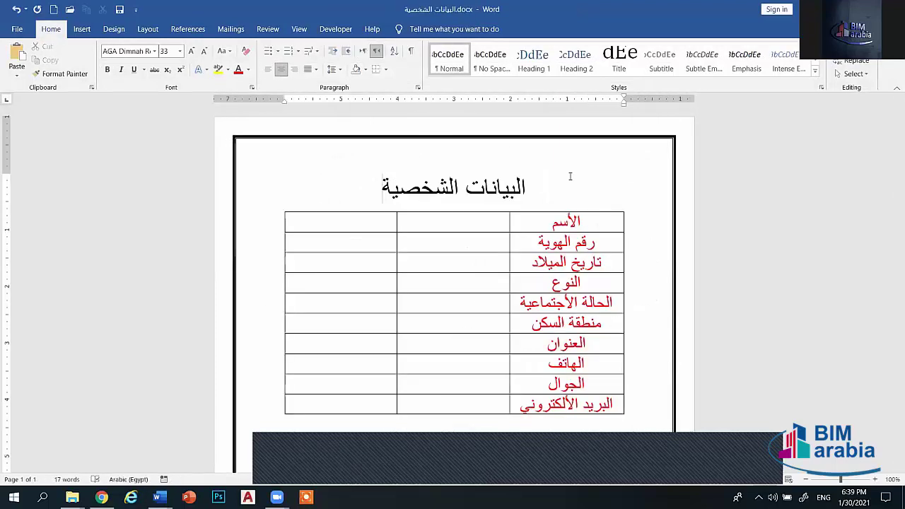
- Permanently delete both converted .docx files from Downloads and return to Word
{"action": "mouse_move", "coordinate": [72, 497]}
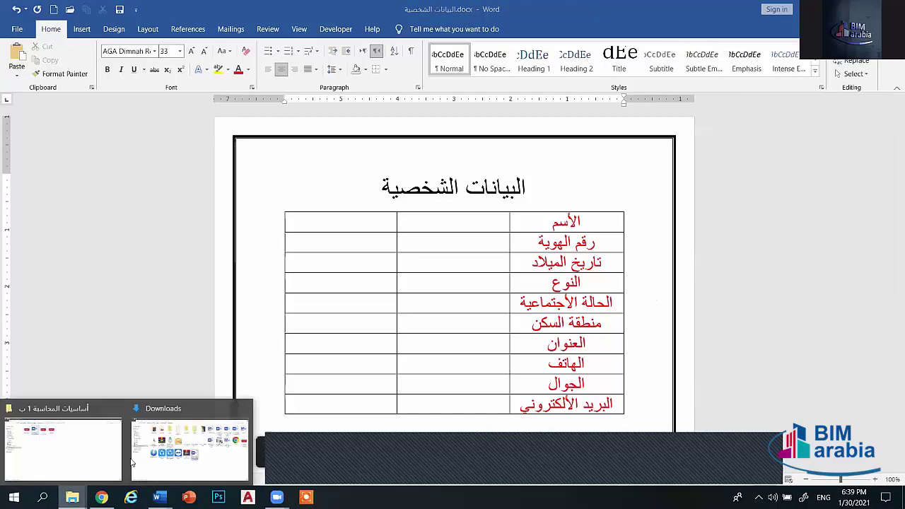
{"action": "left_click", "coordinate": [189, 442]}
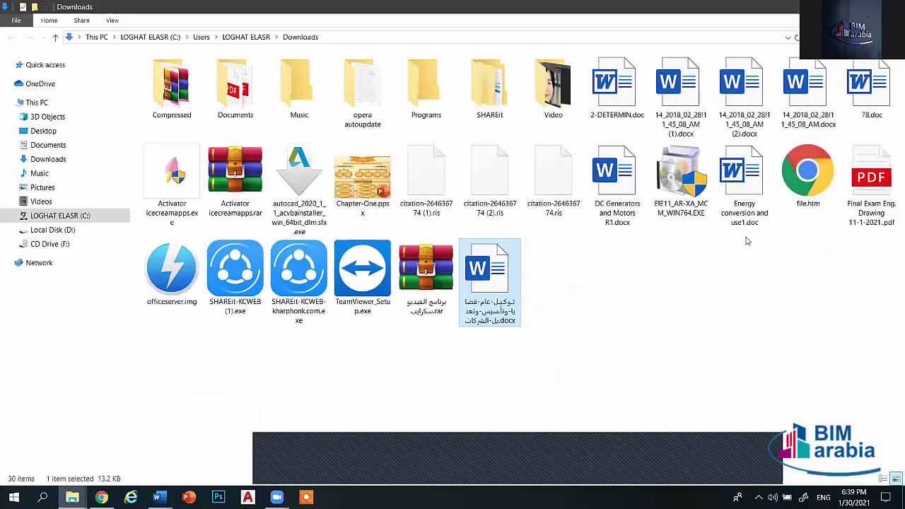
{"action": "left_click", "coordinate": [609, 207], "text": "ctrl"}
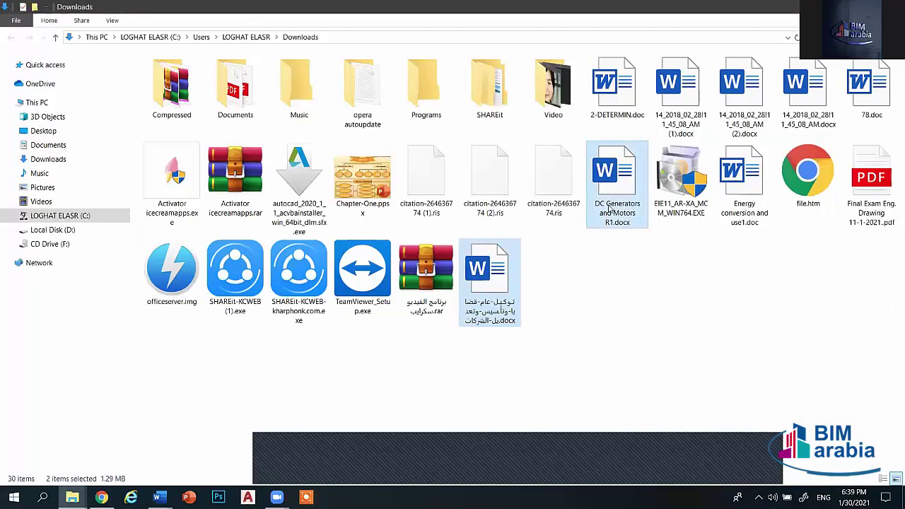
{"action": "key", "text": "shift+Delete"}
{"action": "key", "text": "Return"}
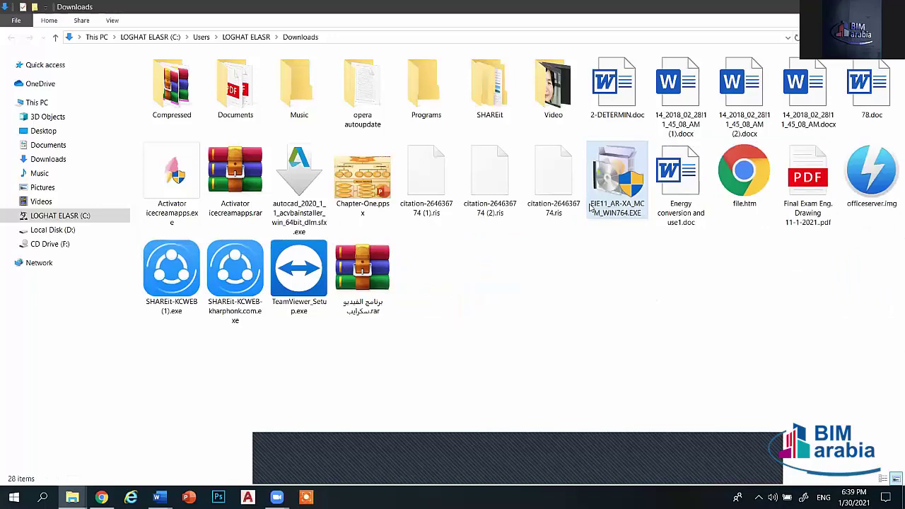
{"action": "key", "text": "alt+Tab"}
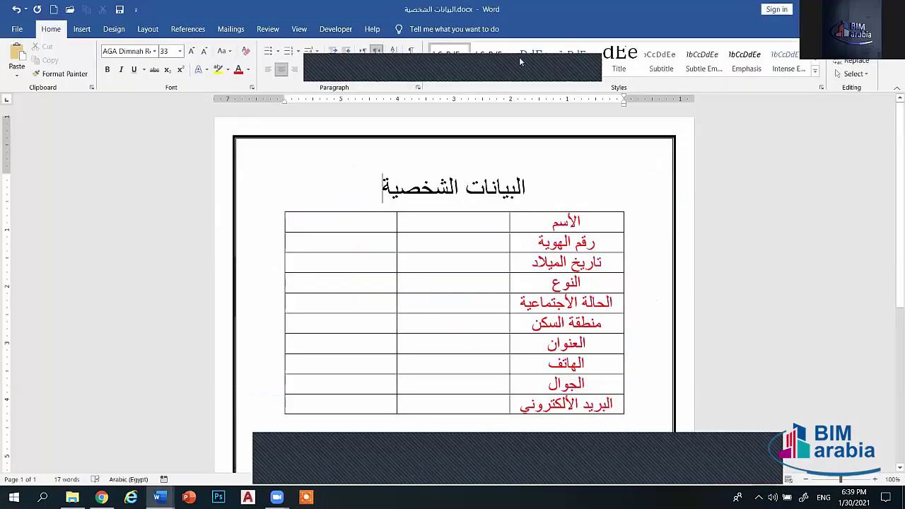
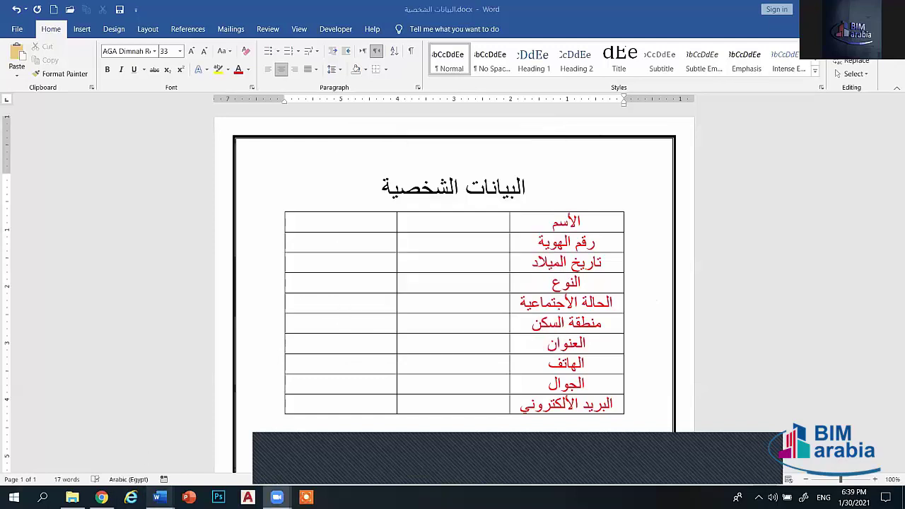
- Dismiss the conversion notice and browse the online Word to PDF and Word to JPG converter pages
{"action": "mouse_move", "coordinate": [159, 497]}
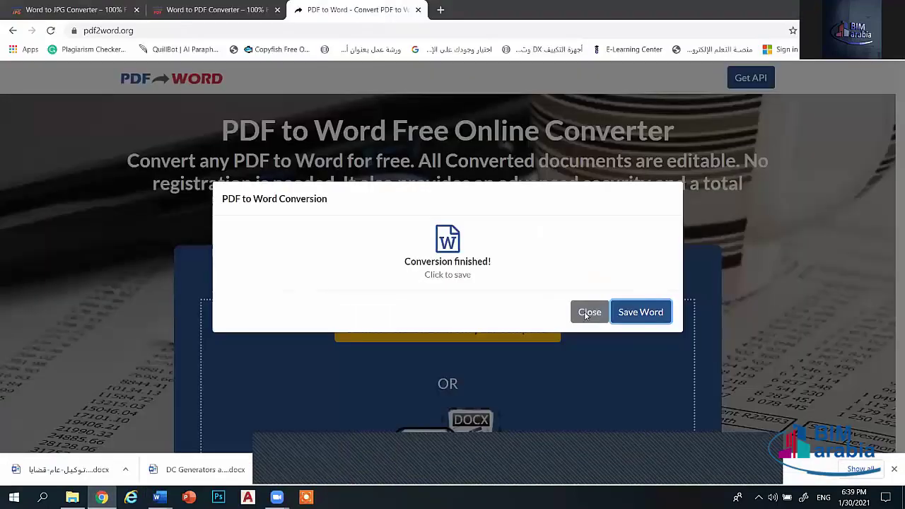
{"action": "left_click", "coordinate": [583, 314]}
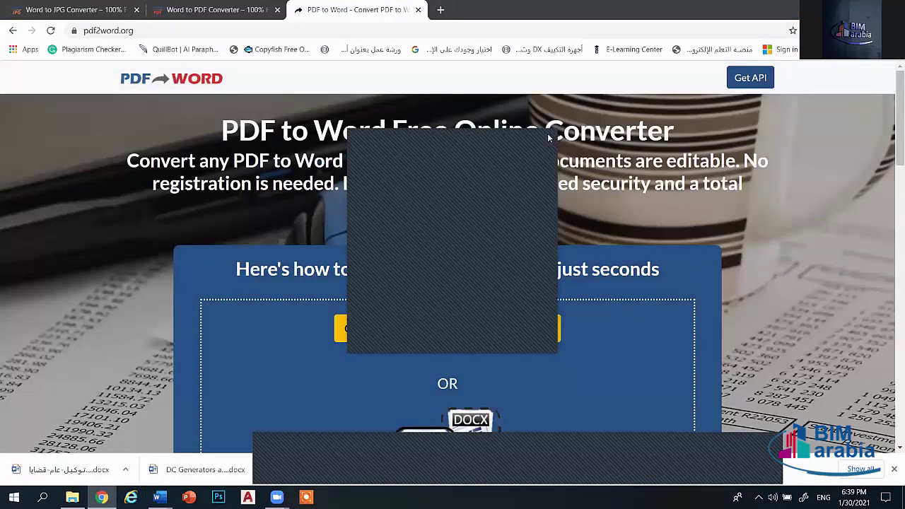
{"action": "left_click", "coordinate": [212, 10]}
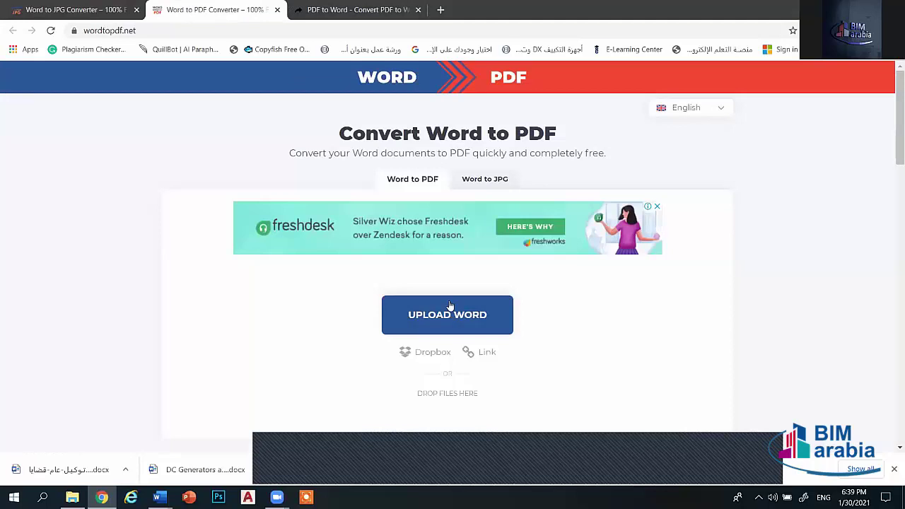
{"action": "left_click", "coordinate": [492, 181]}
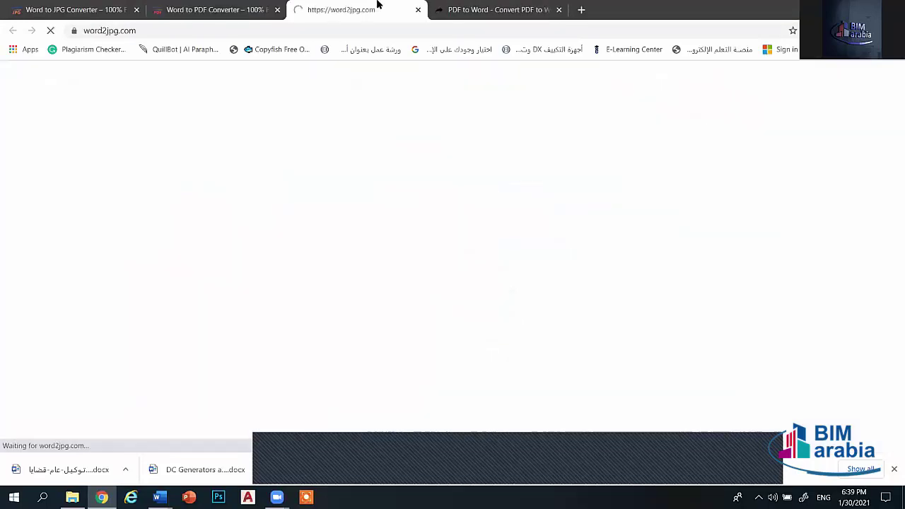
{"action": "left_click", "coordinate": [418, 10]}
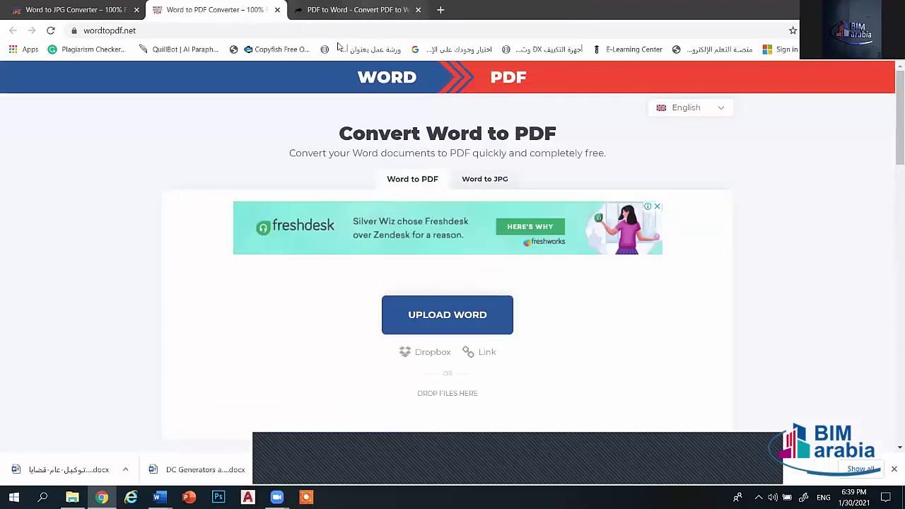
{"action": "left_click", "coordinate": [336, 13]}
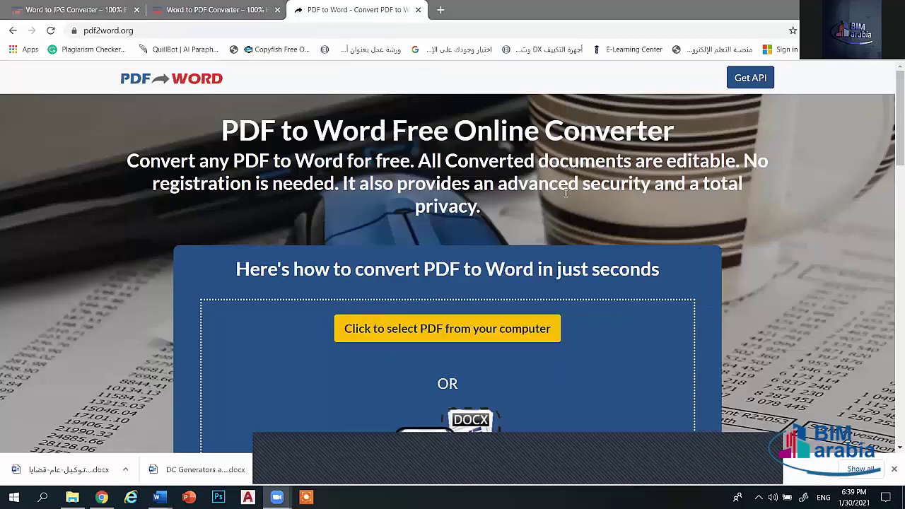
- Return to the Word document, preview its print settings, and leave them
{"action": "key", "text": "alt+Tab"}
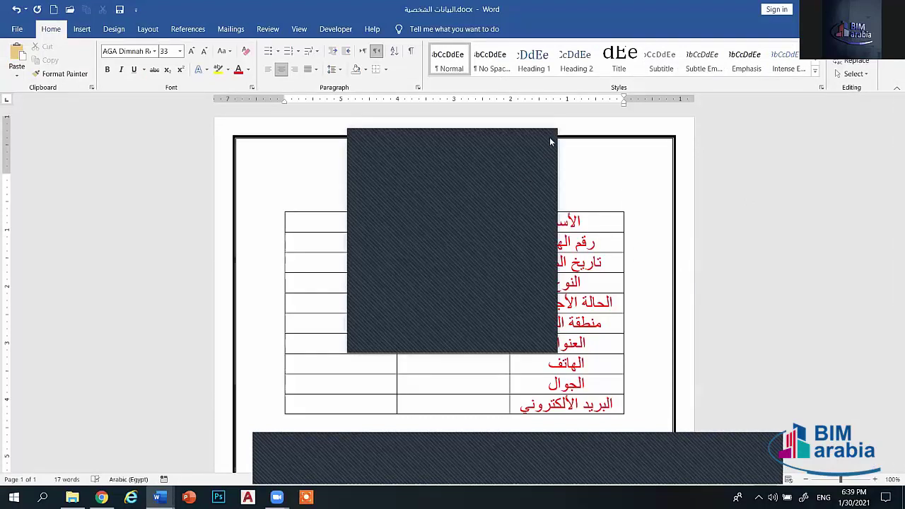
{"action": "left_click", "coordinate": [17, 29]}
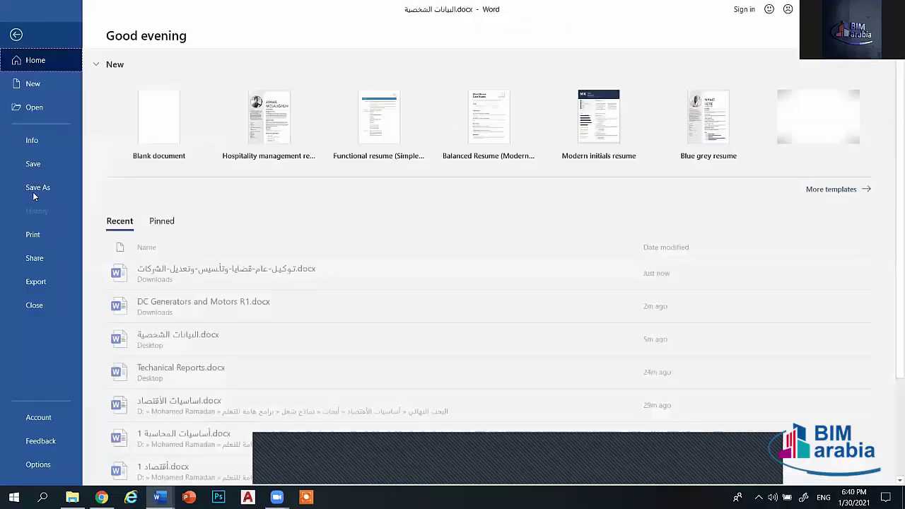
{"action": "left_click", "coordinate": [46, 234]}
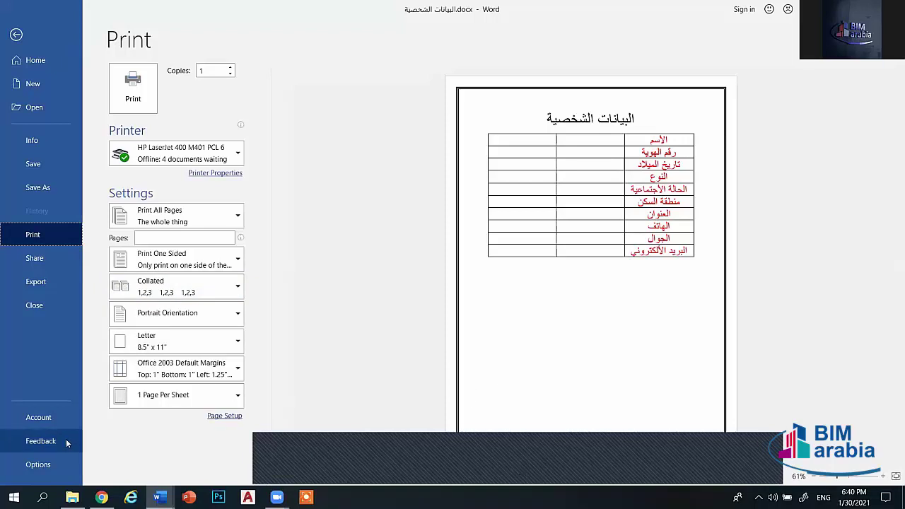
{"action": "key", "text": "Escape"}
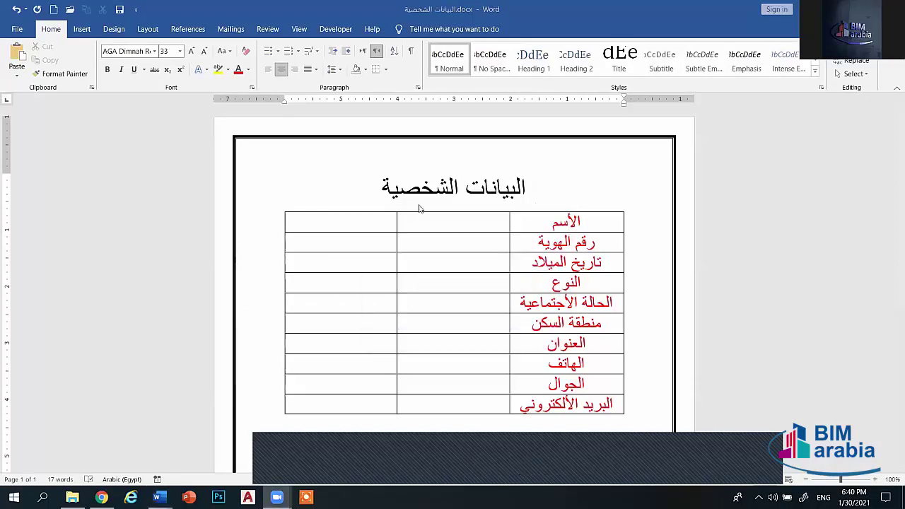
- Enter a custom page range in the Print settings, then return to the document
{"action": "left_click", "coordinate": [17, 29]}
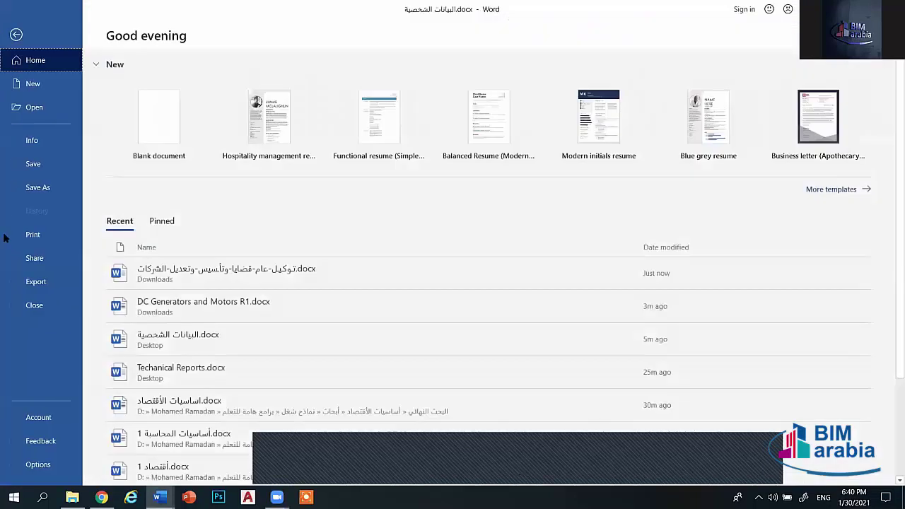
{"action": "left_click", "coordinate": [3, 237]}
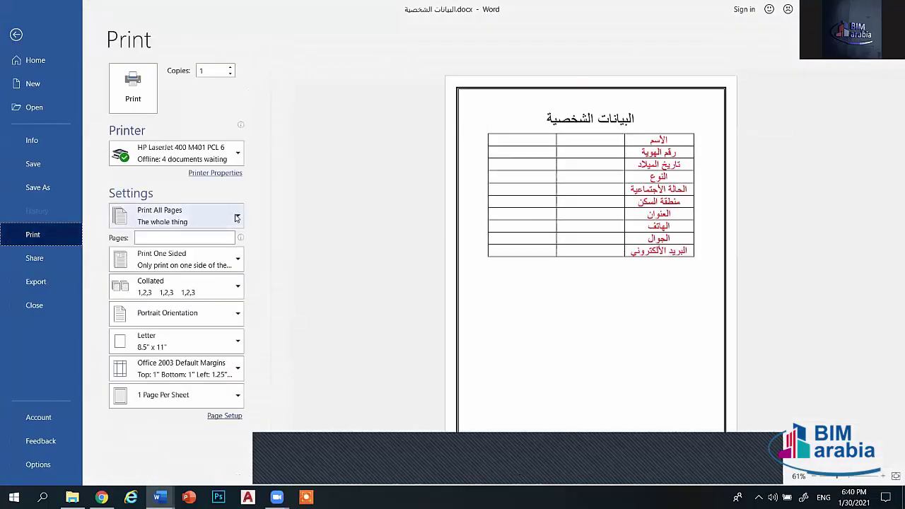
{"action": "left_click", "coordinate": [236, 218]}
{"action": "left_click", "coordinate": [169, 333]}
{"action": "type", "text": "2"}
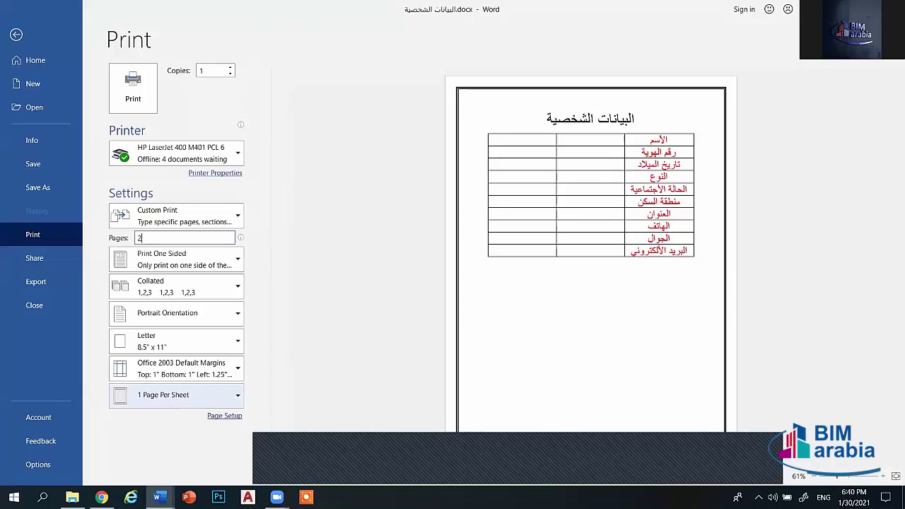
{"action": "type", "text": "-8"}
{"action": "key", "text": "BackSpace"}
{"action": "key", "text": "BackSpace"}
{"action": "key", "text": "BackSpace"}
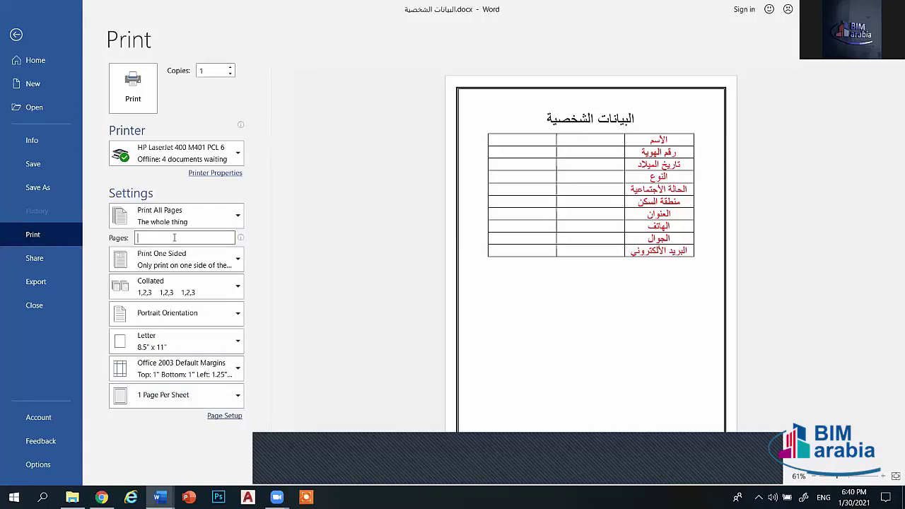
{"action": "type", "text": "2,4"}
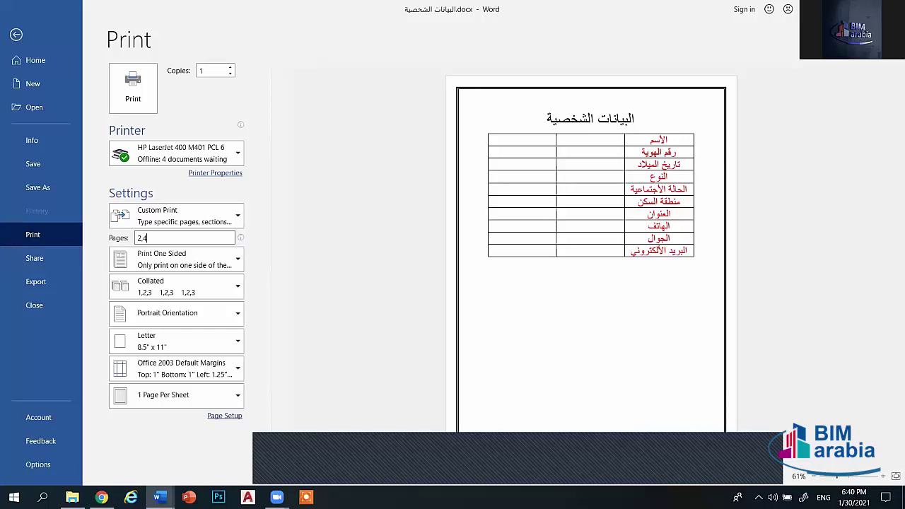
{"action": "key", "text": "BackSpace"}
{"action": "key", "text": "BackSpace"}
{"action": "key", "text": "BackSpace"}
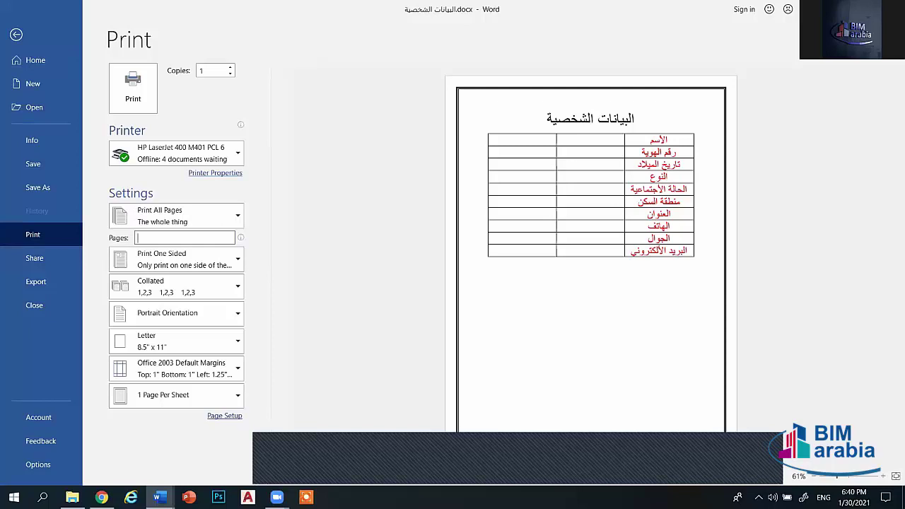
{"action": "type", "text": "2-4 and"}
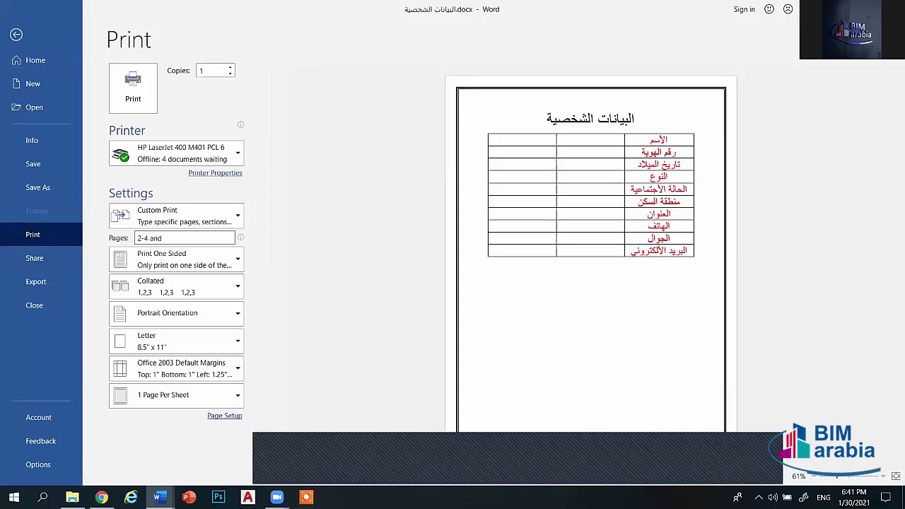
{"action": "type", "text": "3,"}
{"action": "key", "text": "BackSpace"}
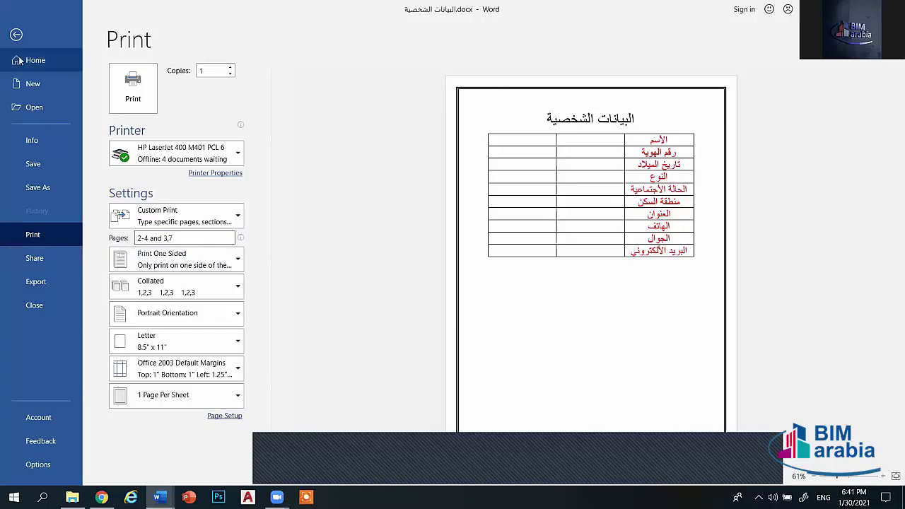
{"action": "left_click", "coordinate": [21, 34]}
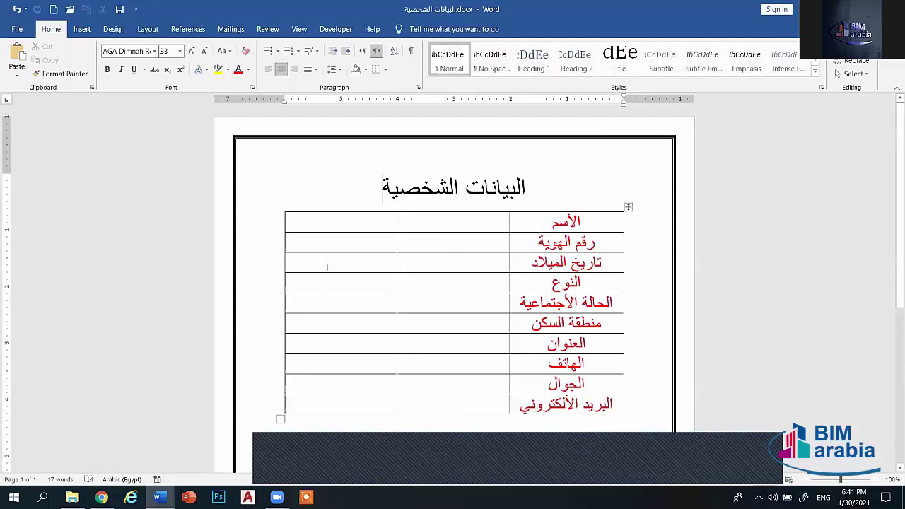
- Close Document3 and the اساسيات الأقتصاد document without saving either
{"action": "scroll", "coordinate": [631, 160], "scroll_direction": "down", "scroll_amount": 1}
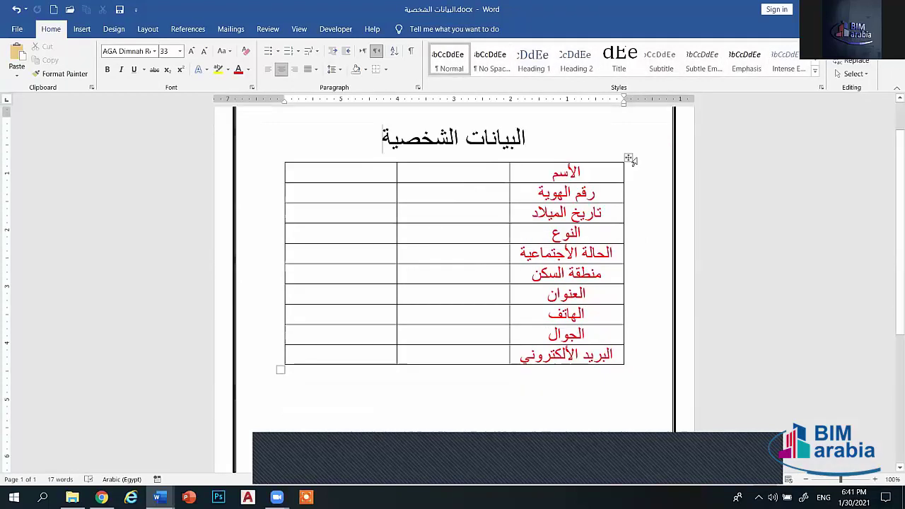
{"action": "scroll", "coordinate": [631, 159], "scroll_direction": "down", "scroll_amount": 2}
{"action": "scroll", "coordinate": [797, 228], "scroll_direction": "down", "scroll_amount": 3}
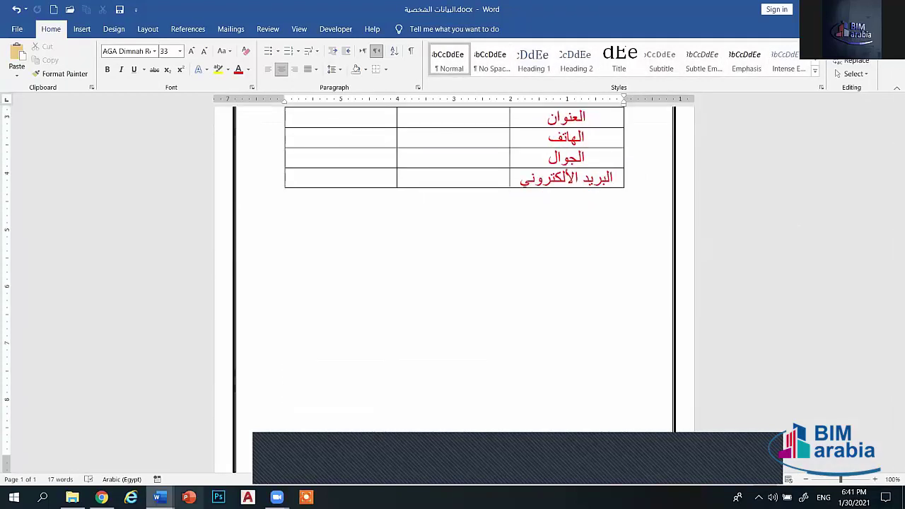
{"action": "mouse_move", "coordinate": [160, 497]}
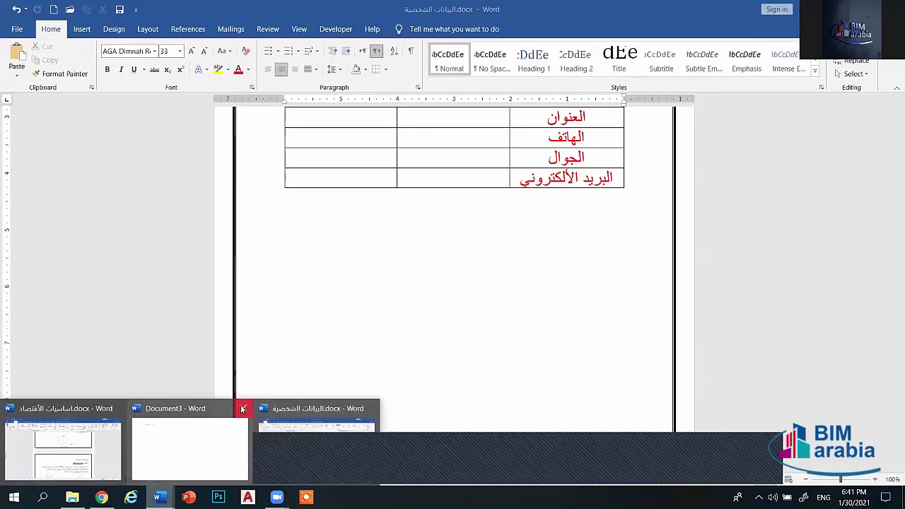
{"action": "left_click", "coordinate": [242, 408]}
{"action": "left_click", "coordinate": [445, 277]}
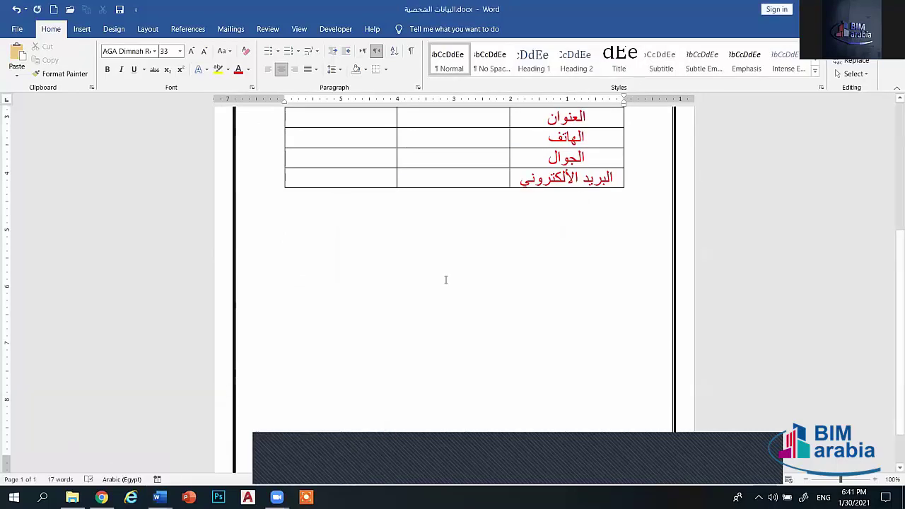
{"action": "mouse_move", "coordinate": [160, 497]}
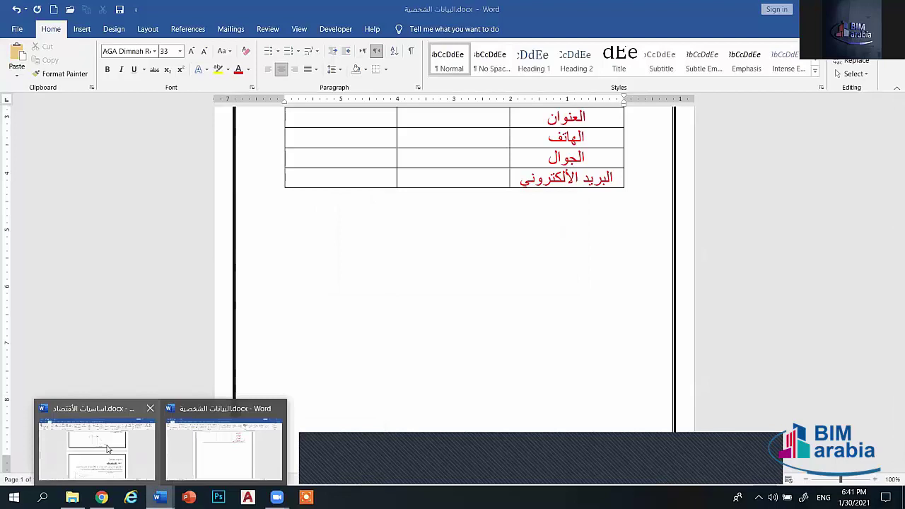
{"action": "left_click", "coordinate": [107, 449]}
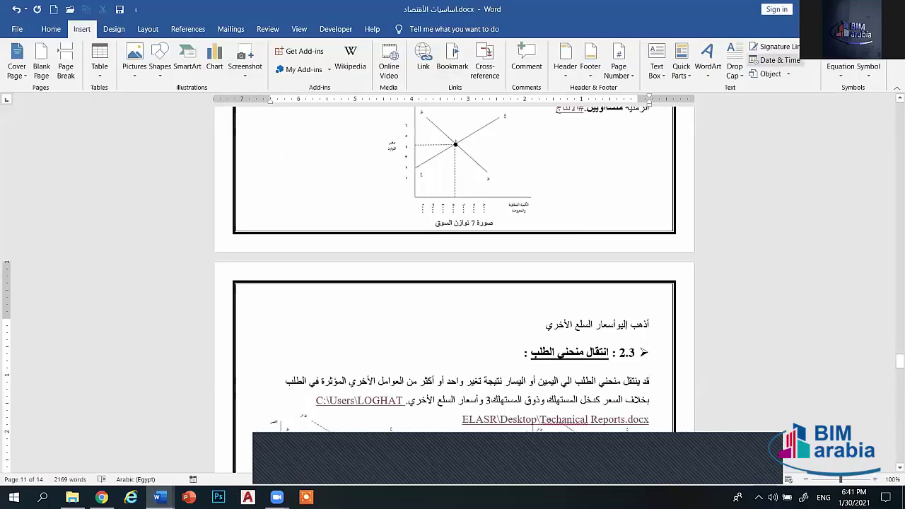
{"action": "key", "text": "ctrl+w"}
{"action": "left_click", "coordinate": [446, 272]}
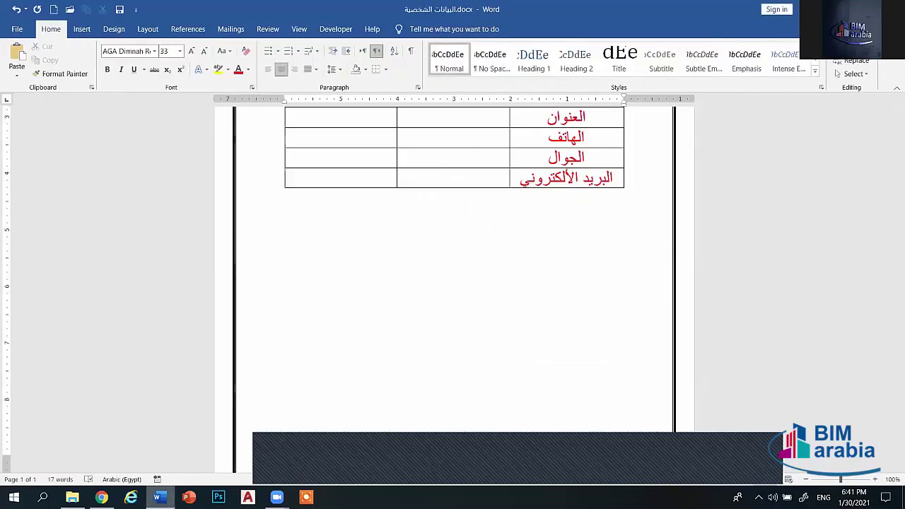
- Start a new blank Word document and generate sample paragraphs with =rand(18,20)
{"action": "right_click", "coordinate": [160, 497]}
{"action": "left_click", "coordinate": [142, 433]}
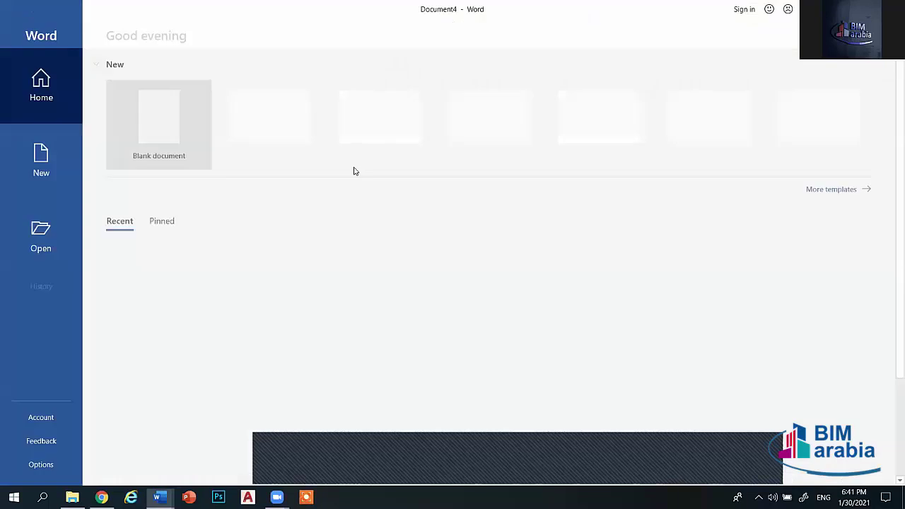
{"action": "left_click", "coordinate": [164, 126]}
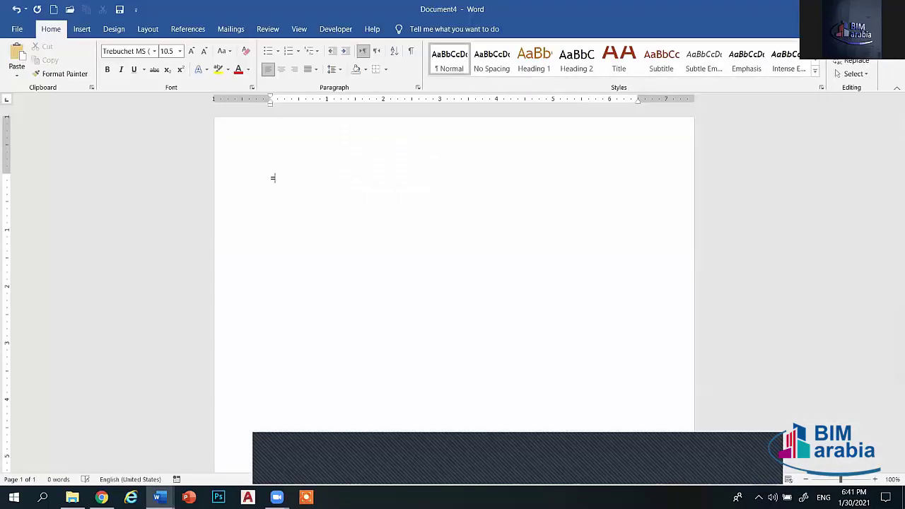
{"action": "type", "text": "r"}
{"action": "key", "text": "BackSpace"}
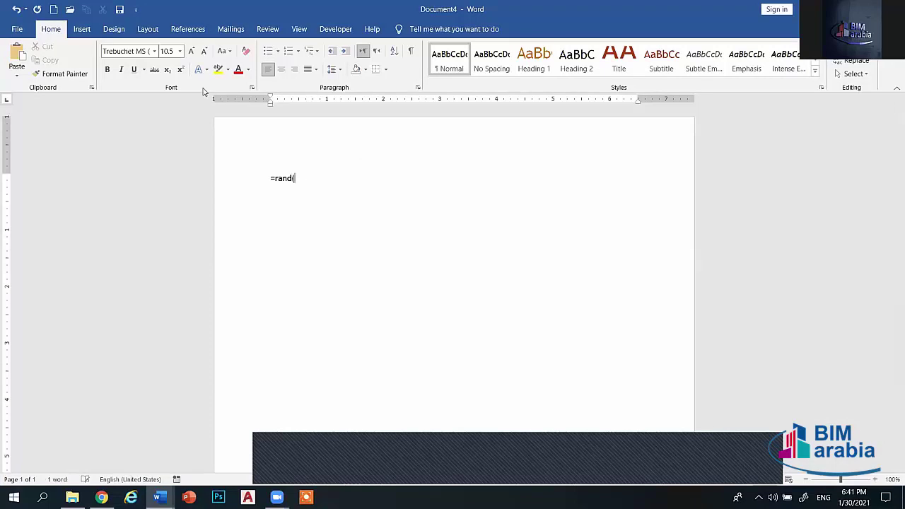
{"action": "type", "text": "18"}
{"action": "type", "text": ")"}
{"action": "key", "text": "Return"}
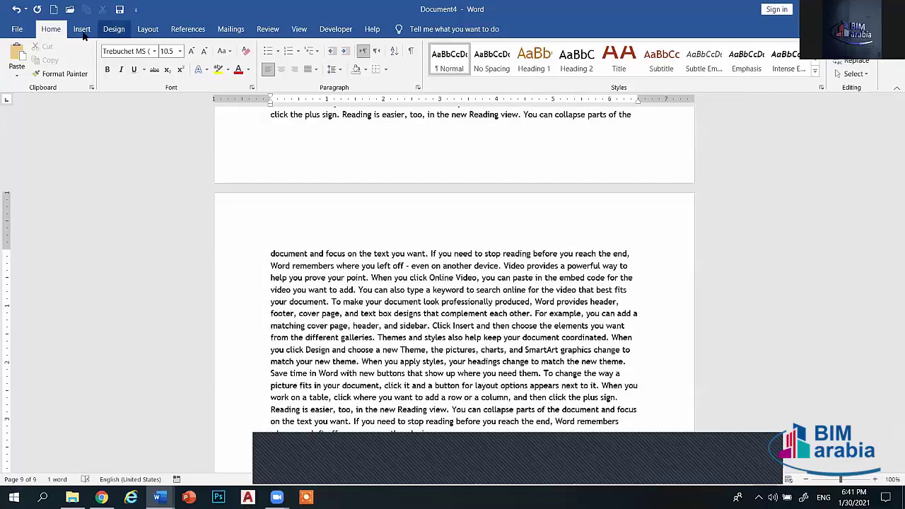
- Add Plain Number 2 page numbers centred at the bottom of every page
{"action": "left_click", "coordinate": [82, 29]}
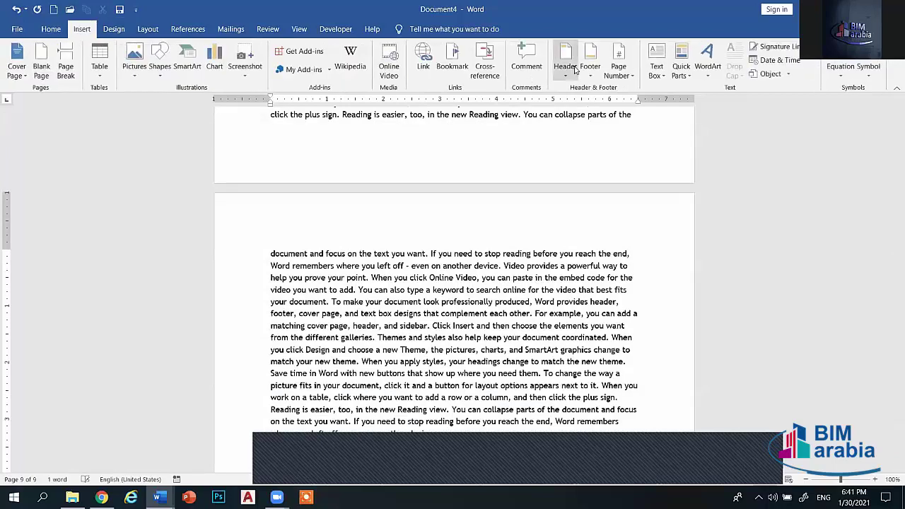
{"action": "left_click", "coordinate": [619, 73]}
{"action": "mouse_move", "coordinate": [646, 103]}
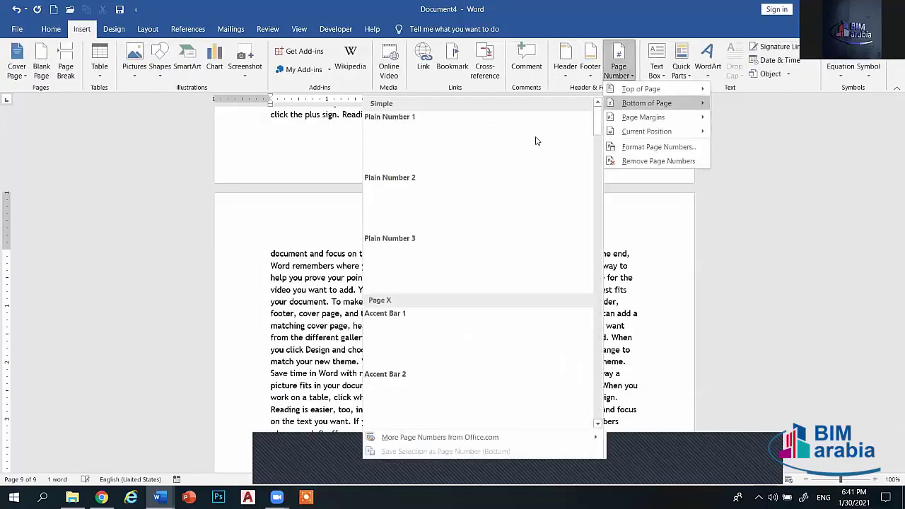
{"action": "left_click", "coordinate": [459, 212]}
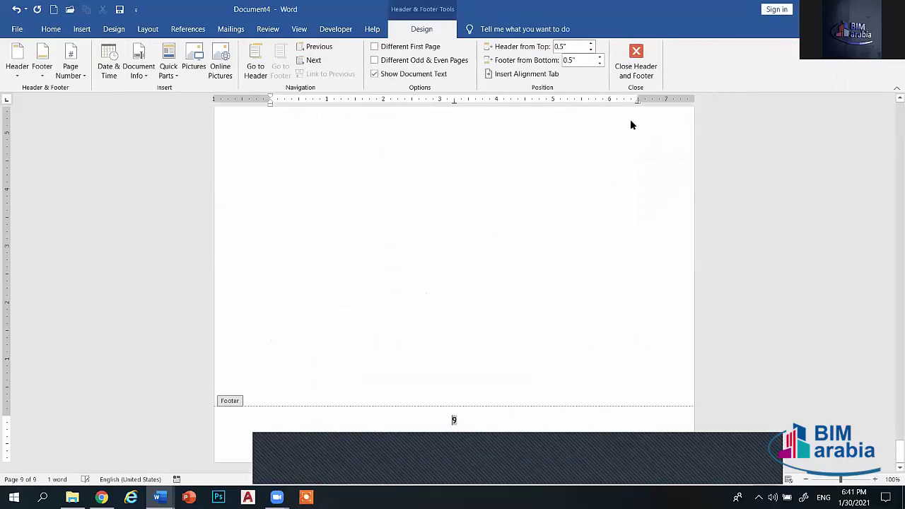
{"action": "left_click", "coordinate": [636, 60]}
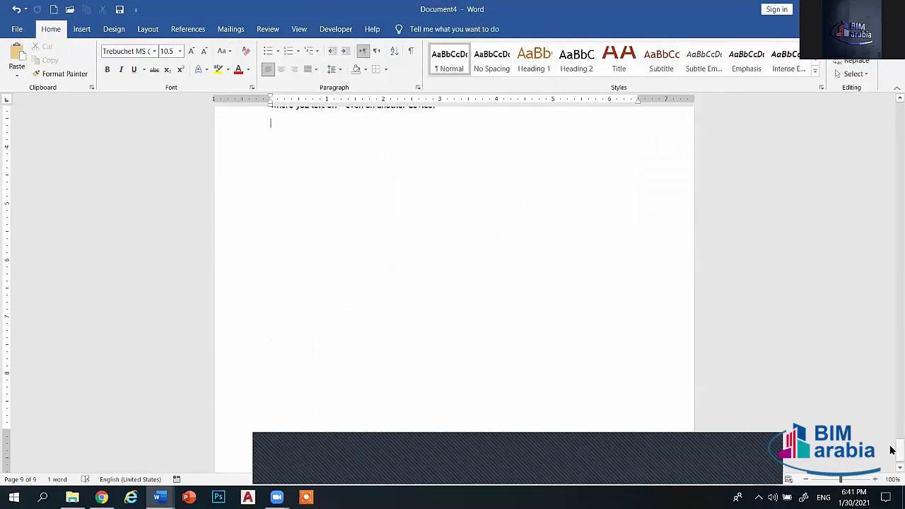
- Insert a Next Page section break in page 1's text, then delete the misplaced break
{"action": "mouse_move", "coordinate": [891, 450]}
{"action": "left_mouse_down"}
{"action": "mouse_move", "coordinate": [891, 138]}
{"action": "mouse_move", "coordinate": [892, 152]}
{"action": "left_mouse_up"}
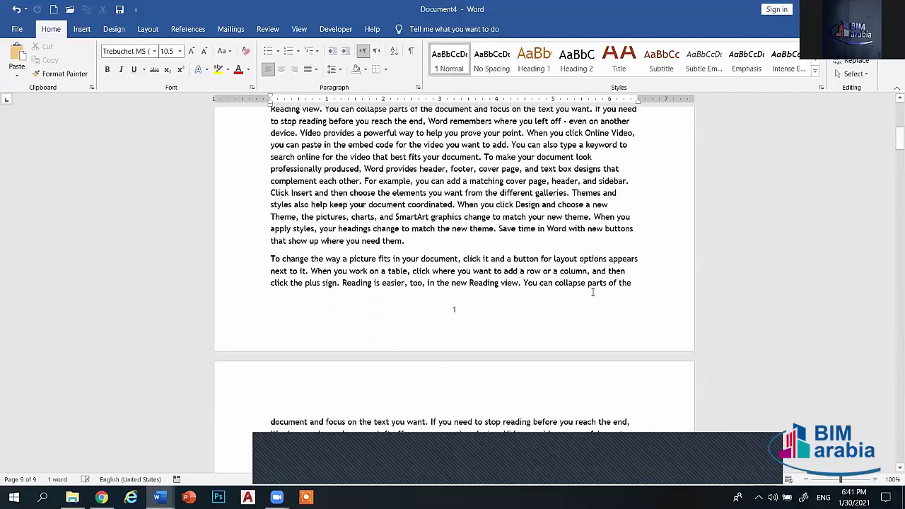
{"action": "left_click", "coordinate": [633, 283]}
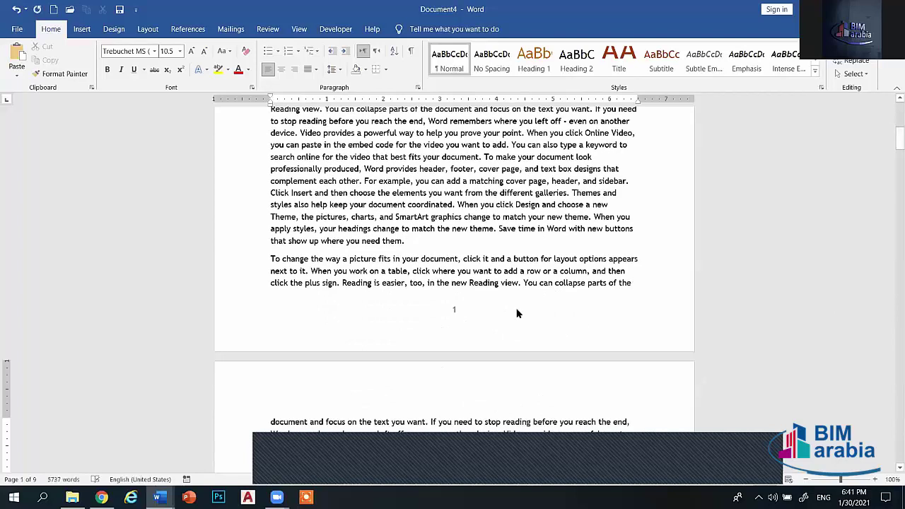
{"action": "left_click", "coordinate": [147, 29]}
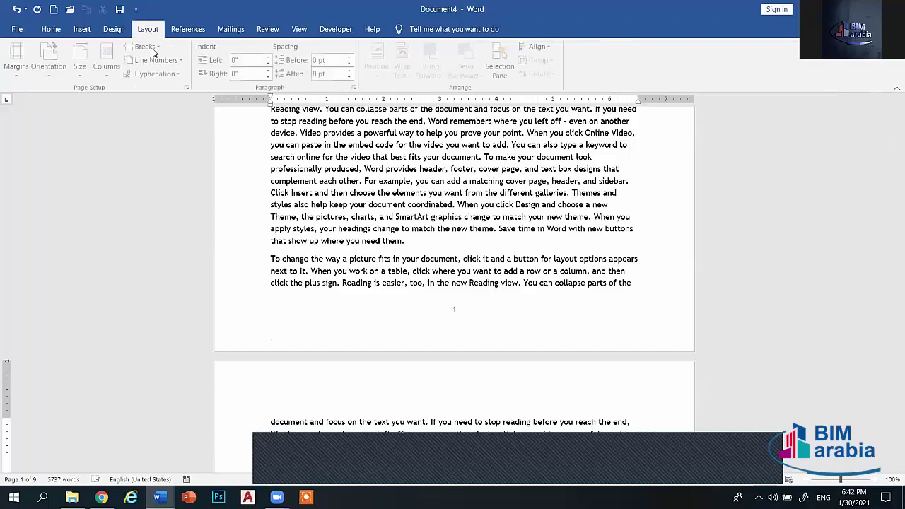
{"action": "left_click", "coordinate": [144, 47]}
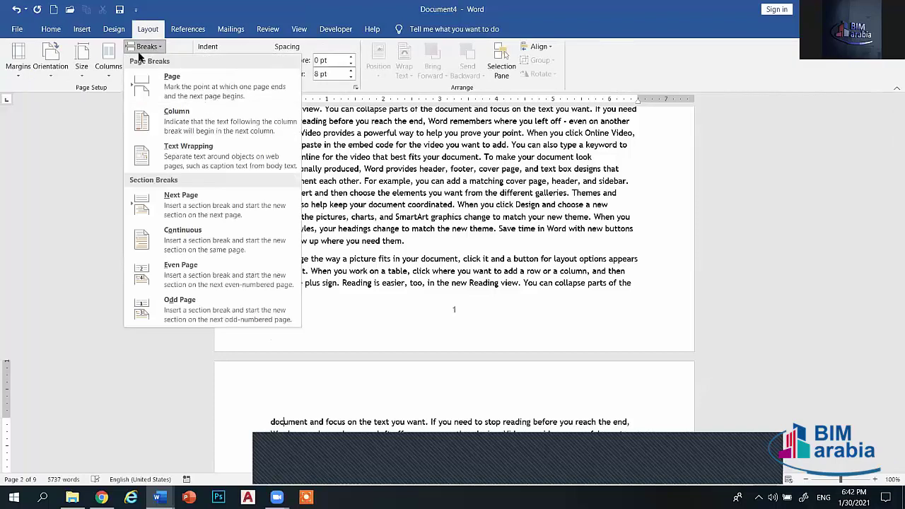
{"action": "left_click", "coordinate": [178, 199]}
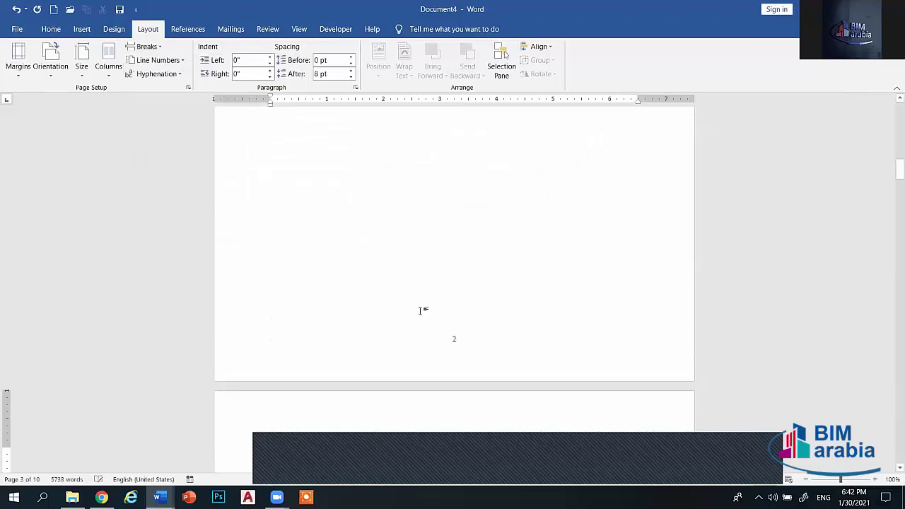
{"action": "scroll", "coordinate": [438, 321], "scroll_direction": "up", "scroll_amount": 5}
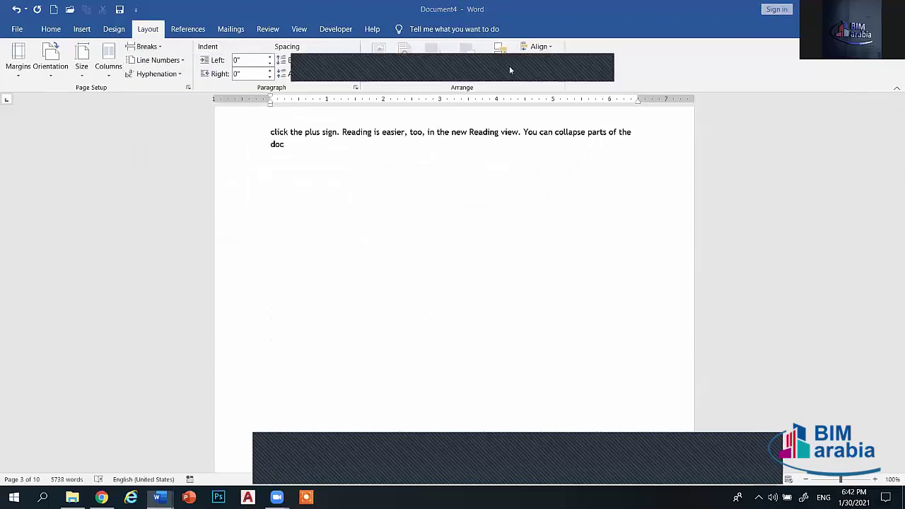
{"action": "scroll", "coordinate": [466, 202], "scroll_direction": "down", "scroll_amount": 3}
{"action": "scroll", "coordinate": [400, 217], "scroll_direction": "down", "scroll_amount": 3}
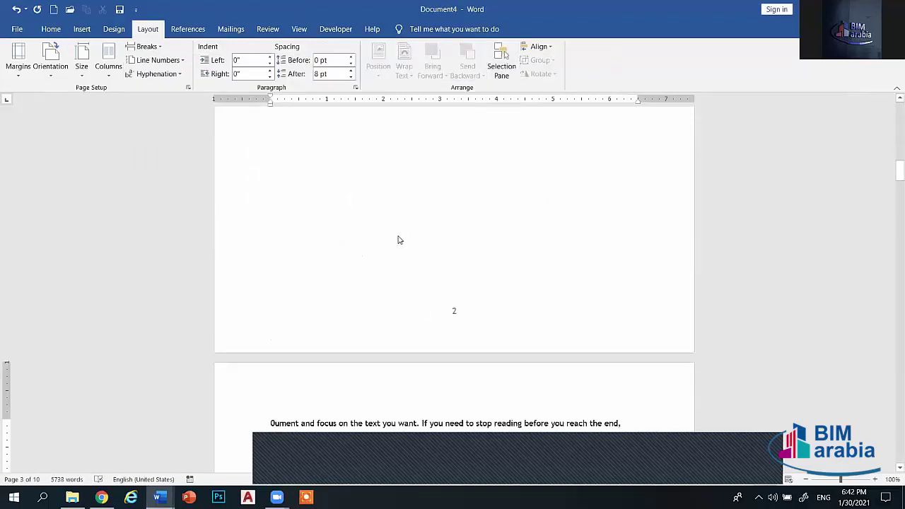
{"action": "scroll", "coordinate": [424, 219], "scroll_direction": "down", "scroll_amount": 3}
{"action": "scroll", "coordinate": [418, 240], "scroll_direction": "up", "scroll_amount": 5}
{"action": "scroll", "coordinate": [411, 234], "scroll_direction": "up", "scroll_amount": 2}
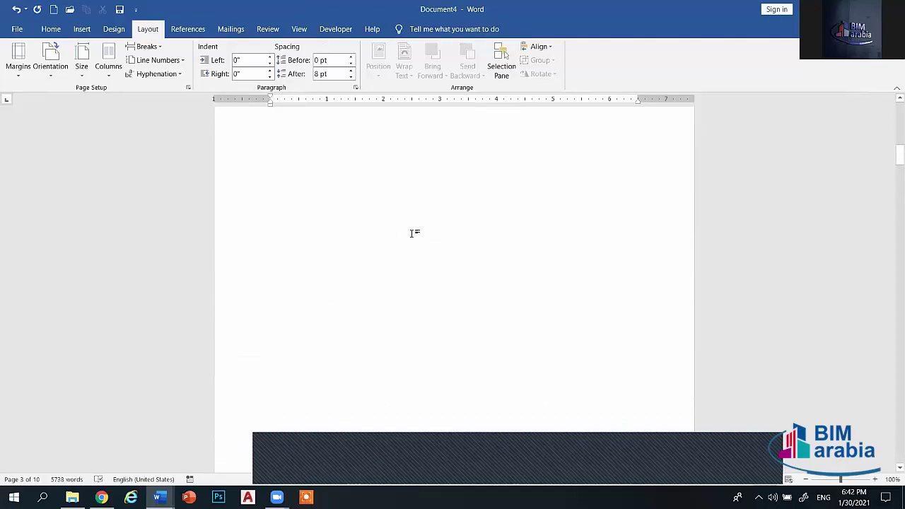
{"action": "scroll", "coordinate": [412, 233], "scroll_direction": "up", "scroll_amount": 3}
{"action": "scroll", "coordinate": [364, 188], "scroll_direction": "up", "scroll_amount": 2}
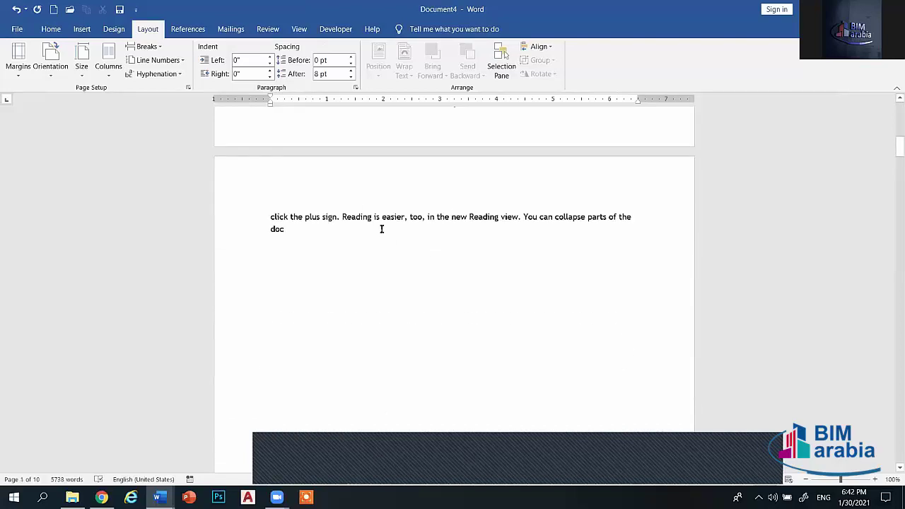
{"action": "key", "text": "Delete"}
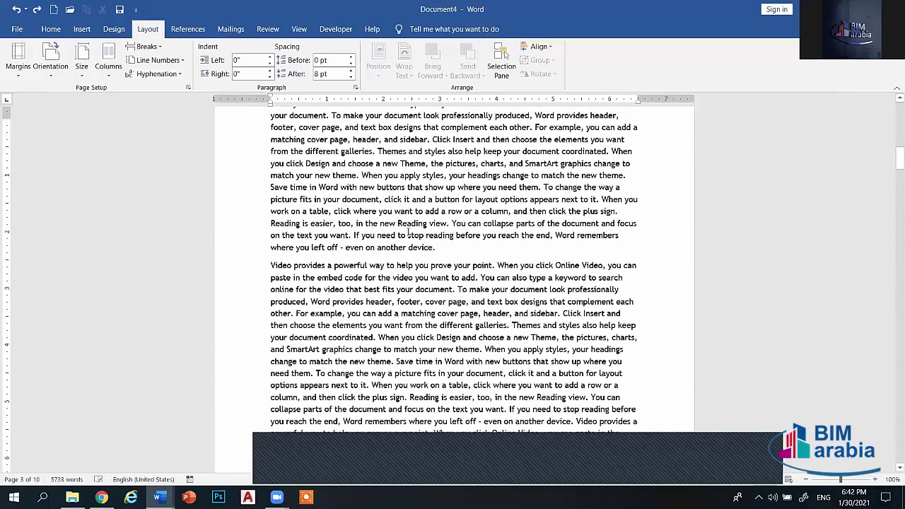
- Insert another Next Page section break and delete the stray 0 starting page 2
{"action": "scroll", "coordinate": [576, 245], "scroll_direction": "up", "scroll_amount": 3}
{"action": "scroll", "coordinate": [624, 337], "scroll_direction": "up", "scroll_amount": 2}
{"action": "scroll", "coordinate": [671, 389], "scroll_direction": "up", "scroll_amount": 4}
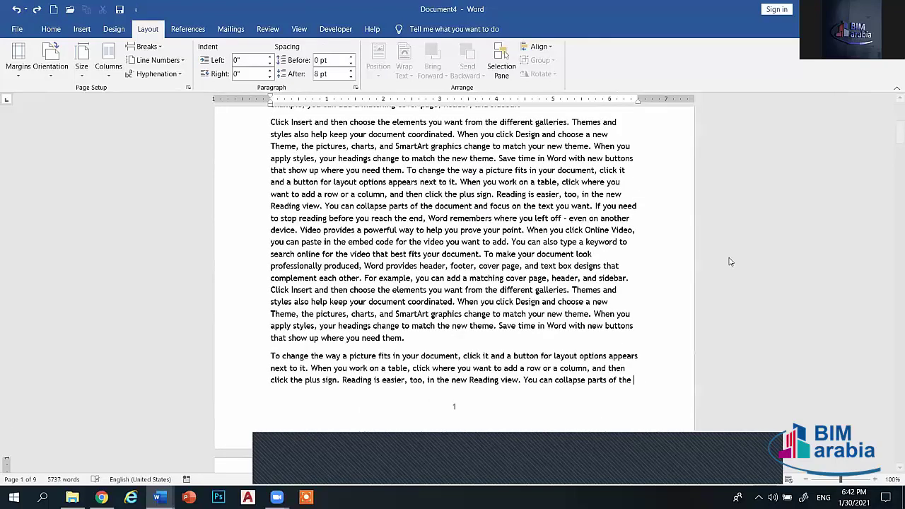
{"action": "scroll", "coordinate": [730, 262], "scroll_direction": "down", "scroll_amount": 2}
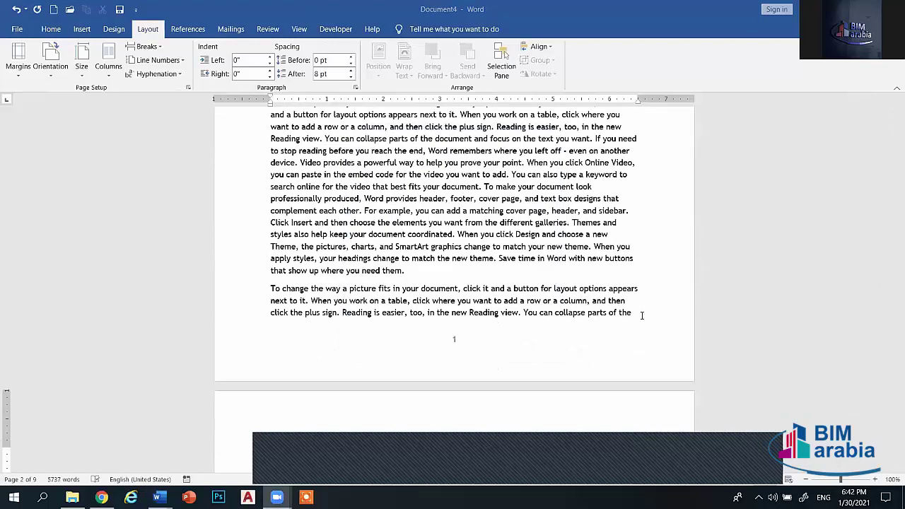
{"action": "left_click", "coordinate": [147, 45]}
{"action": "left_click", "coordinate": [170, 205]}
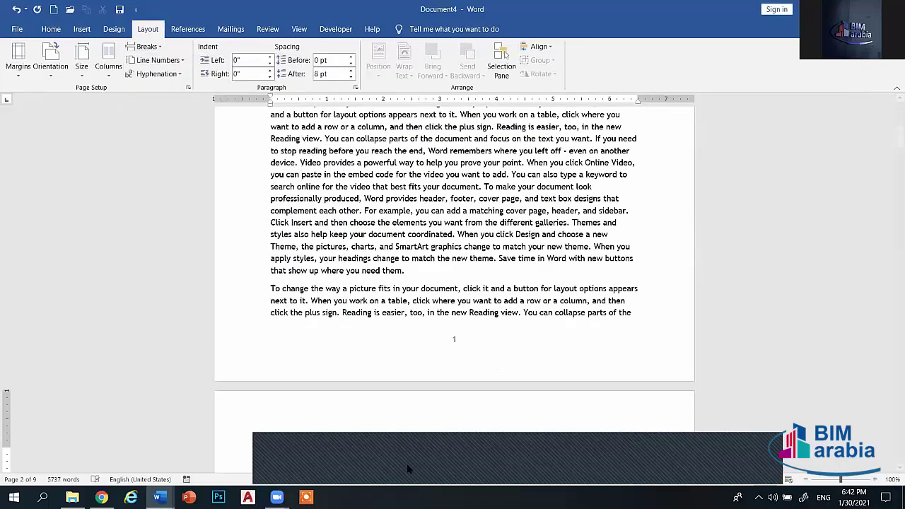
{"action": "scroll", "coordinate": [296, 444], "scroll_direction": "down", "scroll_amount": 2}
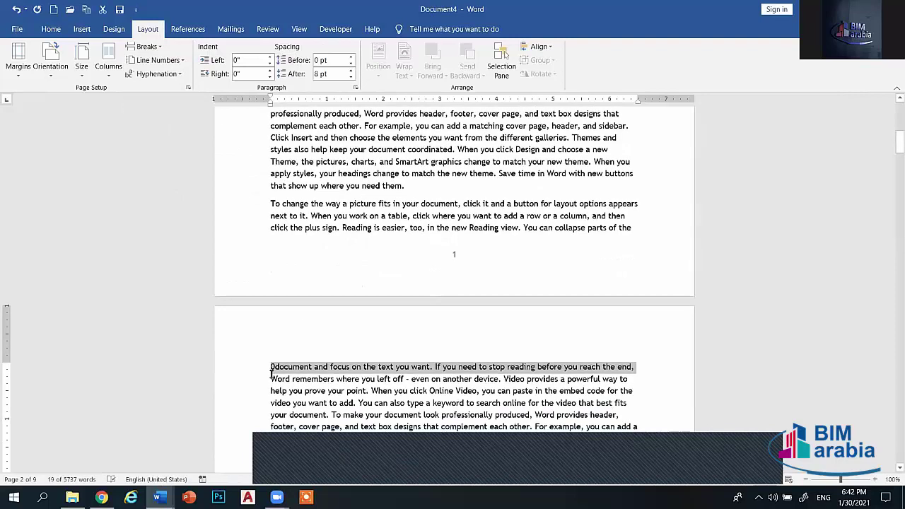
{"action": "key", "text": "Left"}
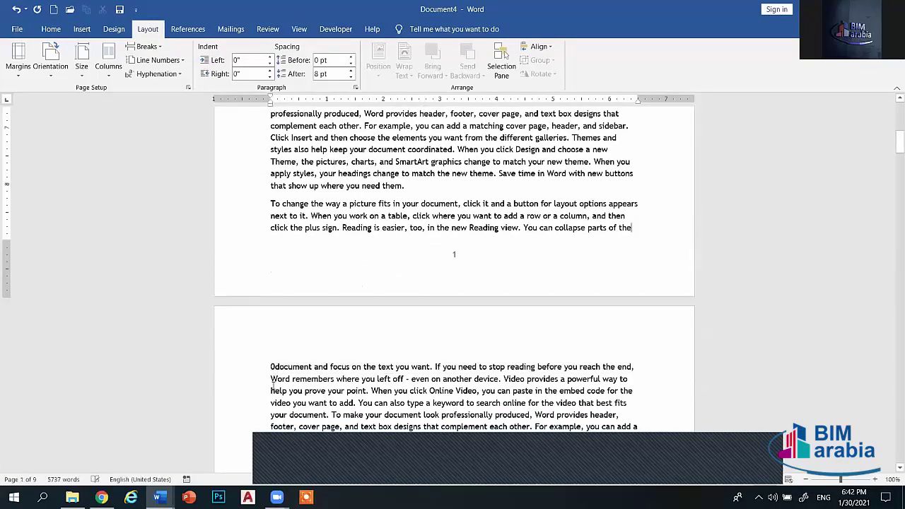
{"action": "key", "text": "Right"}
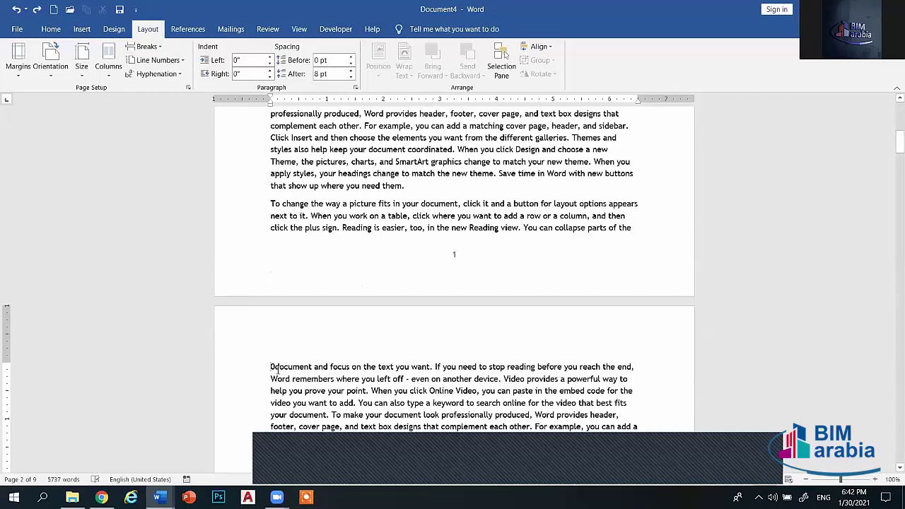
{"action": "key", "text": "BackSpace"}
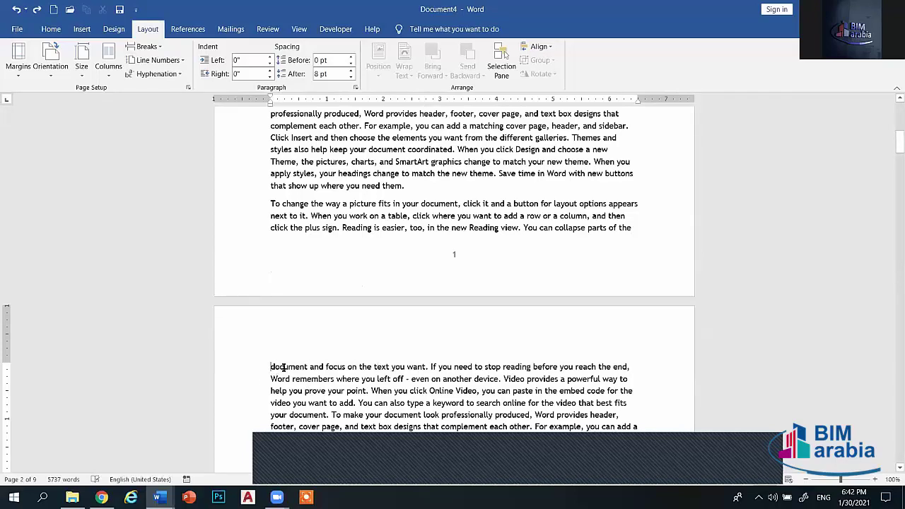
{"action": "mouse_move", "coordinate": [900, 143]}
{"action": "left_mouse_down"}
{"action": "mouse_move", "coordinate": [899, 419]}
{"action": "mouse_move", "coordinate": [894, 382]}
{"action": "left_mouse_up"}
{"action": "left_click", "coordinate": [893, 422]}
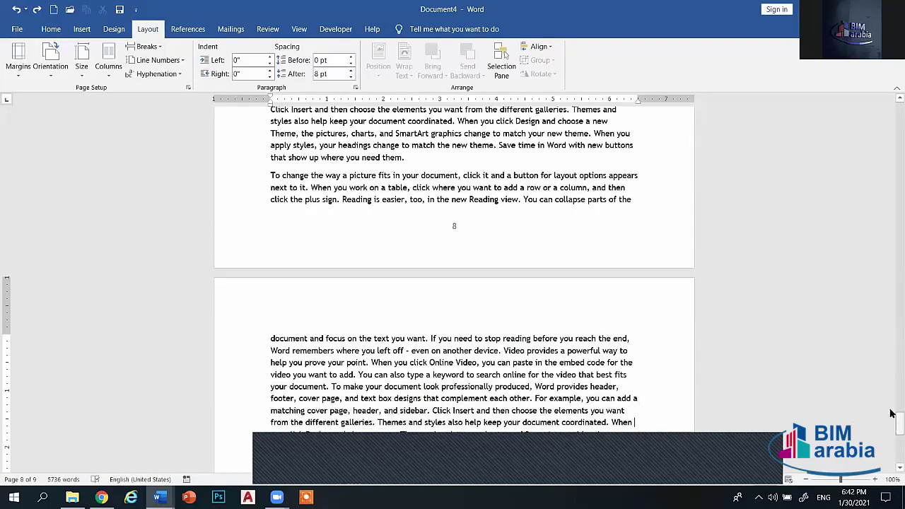
{"action": "left_click_drag", "start_coordinate": [891, 413], "coordinate": [891, 141]}
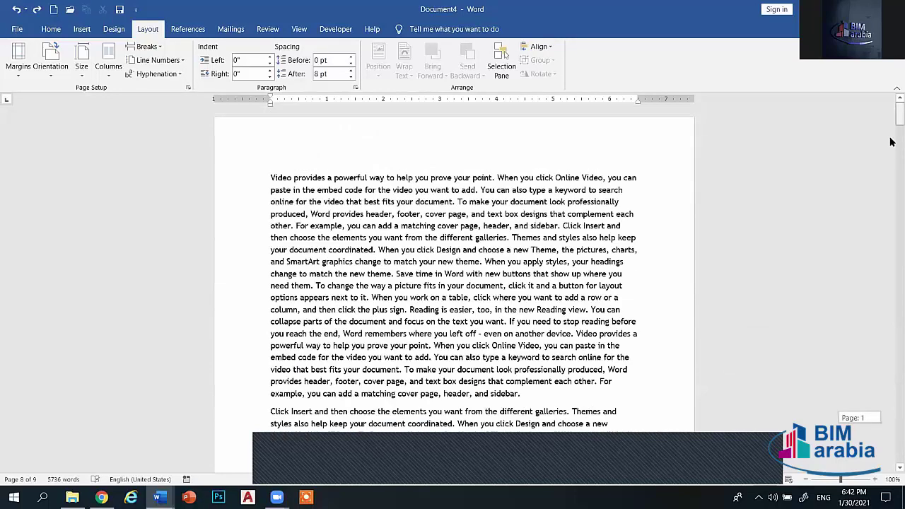
{"action": "scroll", "coordinate": [650, 265], "scroll_direction": "down", "scroll_amount": 10}
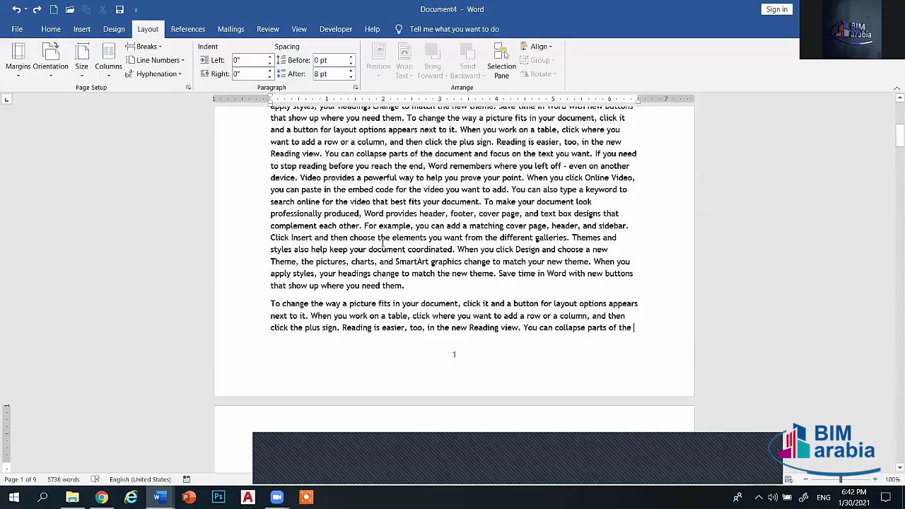
- Insert the Next Page section break at the end of page 1 and scroll through the pages
{"action": "left_click", "coordinate": [146, 45]}
{"action": "left_click", "coordinate": [180, 204]}
{"action": "scroll", "coordinate": [593, 330], "scroll_direction": "down", "scroll_amount": 2}
{"action": "scroll", "coordinate": [351, 362], "scroll_direction": "down", "scroll_amount": 1}
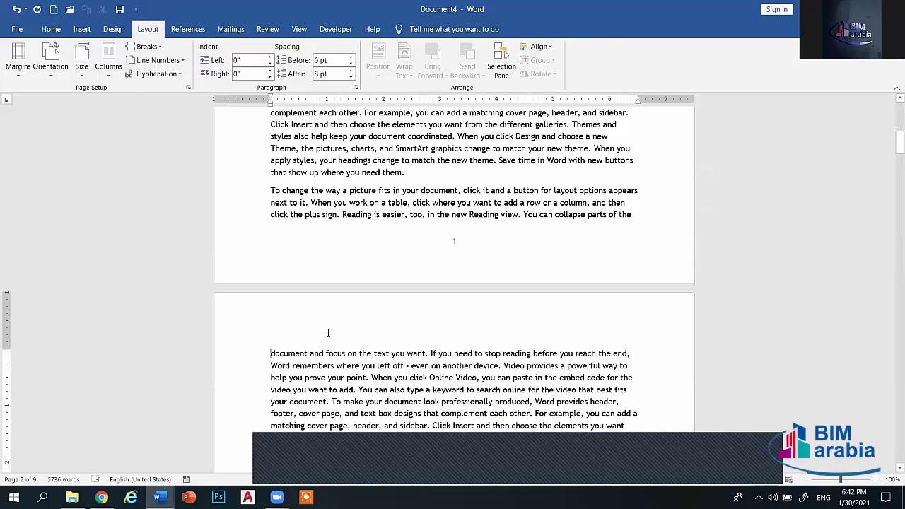
{"action": "scroll", "coordinate": [242, 262], "scroll_direction": "down", "scroll_amount": 3}
{"action": "scroll", "coordinate": [422, 410], "scroll_direction": "down", "scroll_amount": 2}
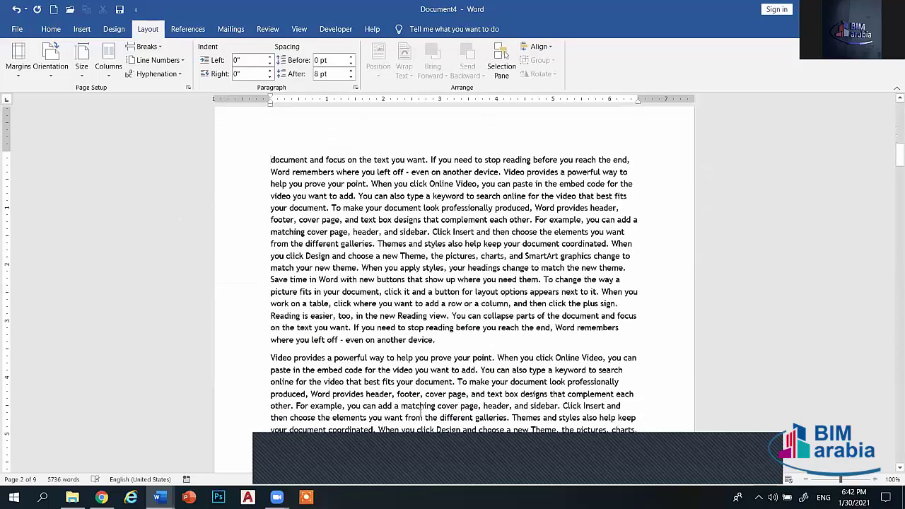
{"action": "scroll", "coordinate": [424, 407], "scroll_direction": "down", "scroll_amount": 4}
{"action": "scroll", "coordinate": [439, 385], "scroll_direction": "down", "scroll_amount": 1}
{"action": "scroll", "coordinate": [454, 365], "scroll_direction": "down", "scroll_amount": 2}
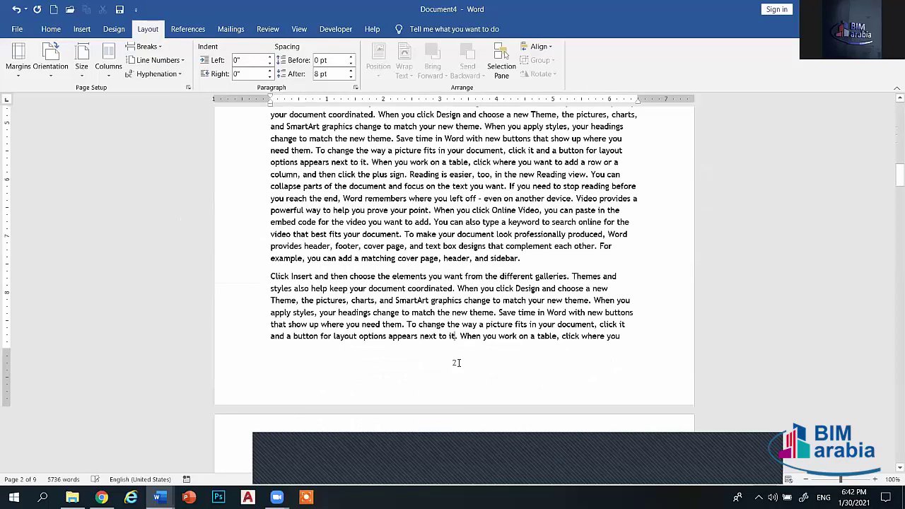
- Unlink page 2's footer from the previous section and delete its page number
{"action": "double_click", "coordinate": [456, 362]}
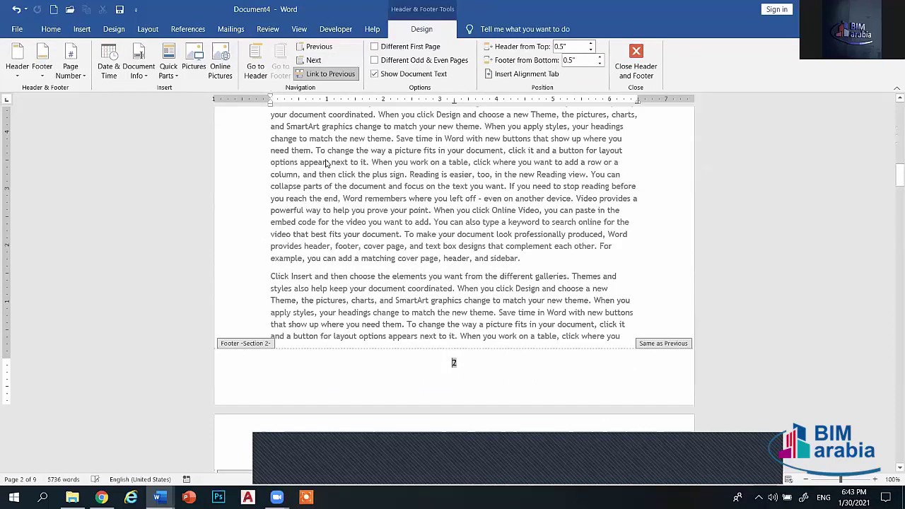
{"action": "left_click", "coordinate": [330, 75]}
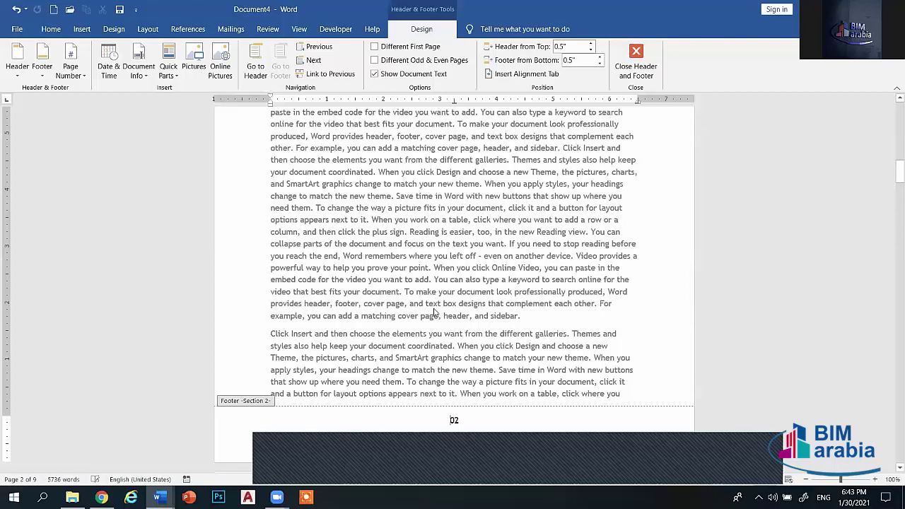
{"action": "key", "text": "ctrl+l"}
{"action": "key", "text": "BackSpace"}
{"action": "key", "text": "BackSpace"}
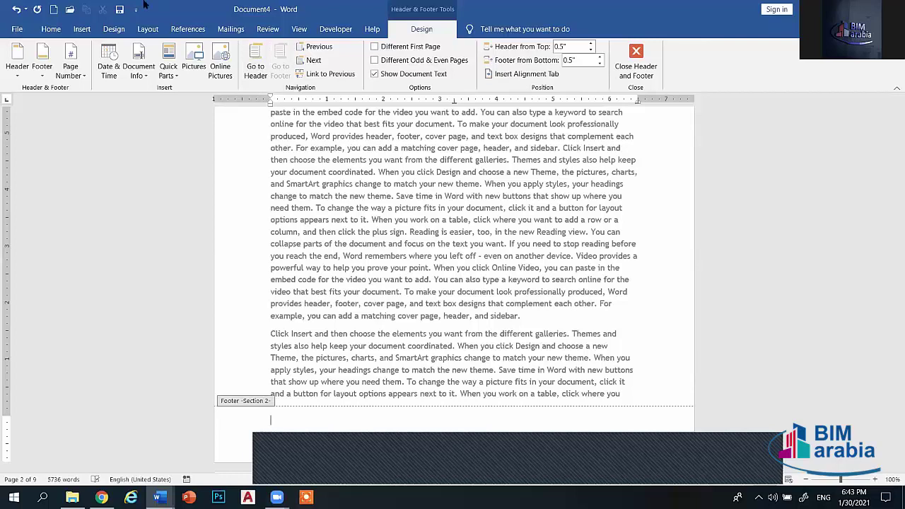
- Set the page number format to Start at 1 and close the footer
{"action": "left_click", "coordinate": [51, 29]}
{"action": "left_click", "coordinate": [82, 29]}
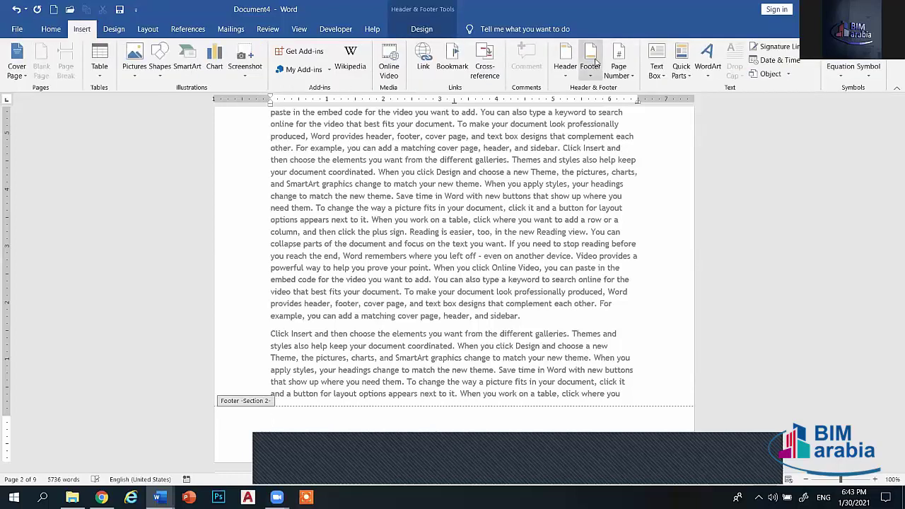
{"action": "left_click", "coordinate": [618, 68]}
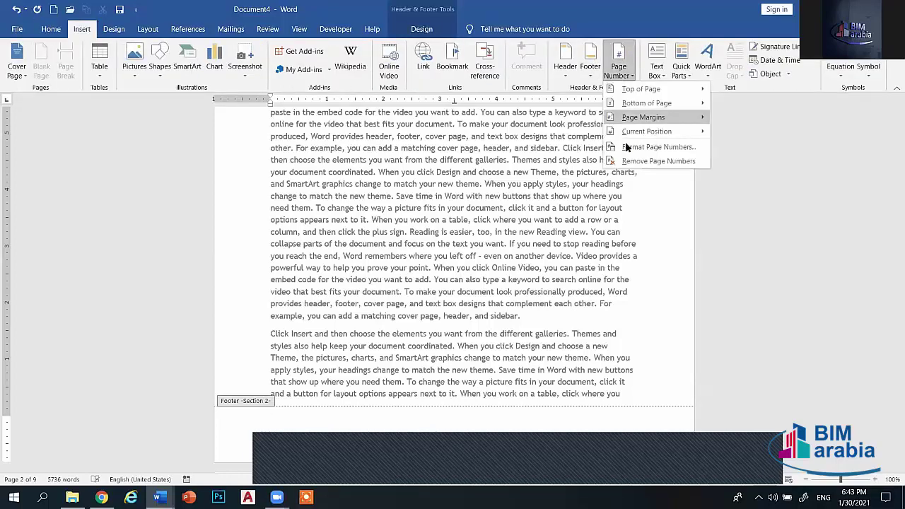
{"action": "mouse_move", "coordinate": [645, 132]}
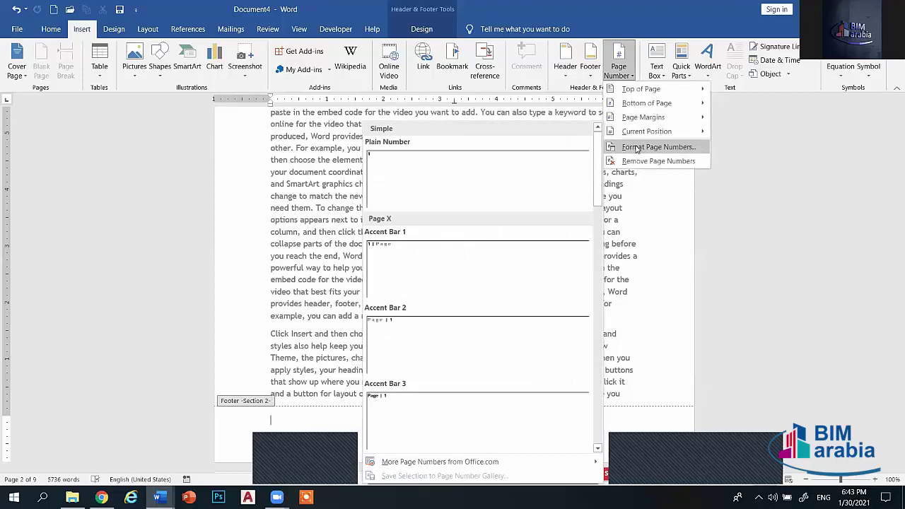
{"action": "left_click", "coordinate": [637, 148]}
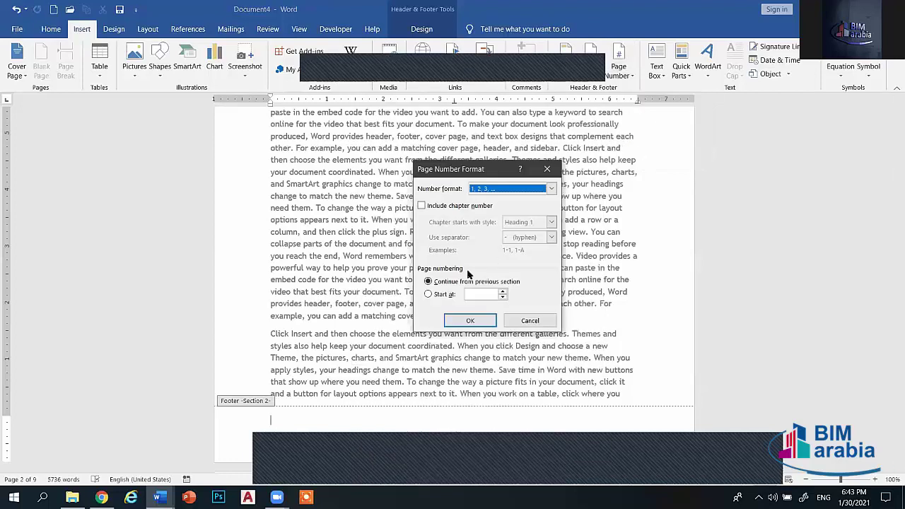
{"action": "left_click", "coordinate": [436, 295]}
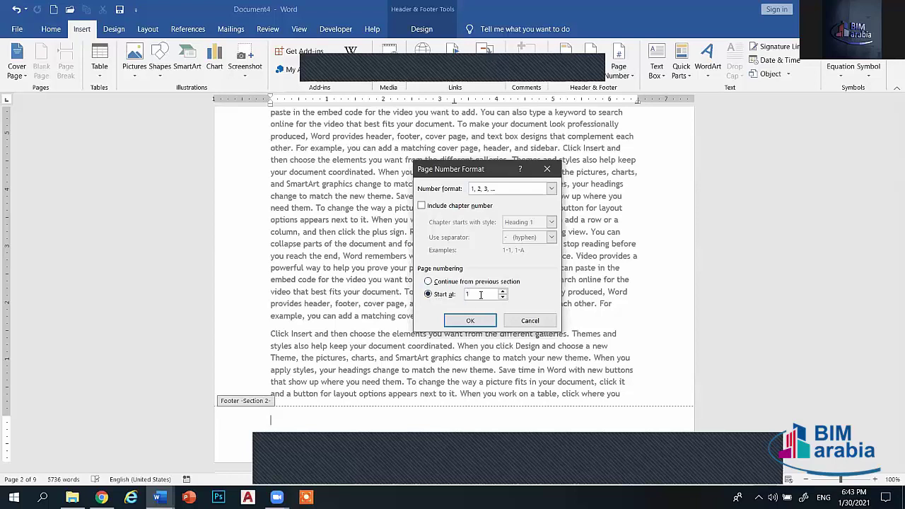
{"action": "left_click", "coordinate": [466, 323]}
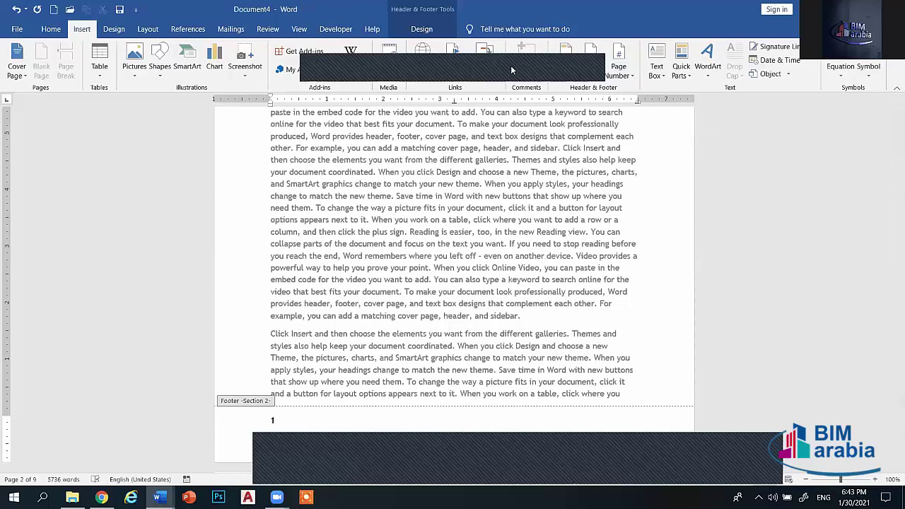
{"action": "left_click", "coordinate": [424, 28]}
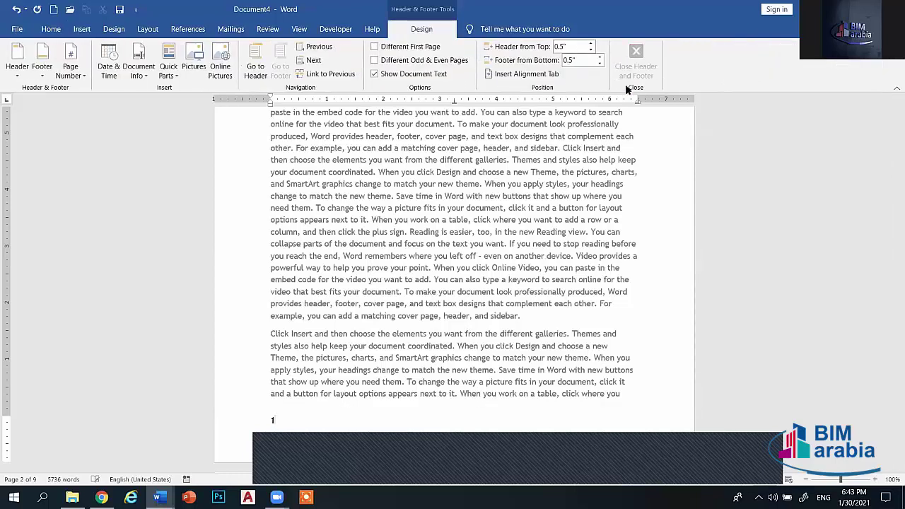
{"action": "left_click", "coordinate": [631, 62]}
{"action": "scroll", "coordinate": [697, 241], "scroll_direction": "down", "scroll_amount": 2}
{"action": "left_click_drag", "start_coordinate": [892, 183], "coordinate": [892, 251]}
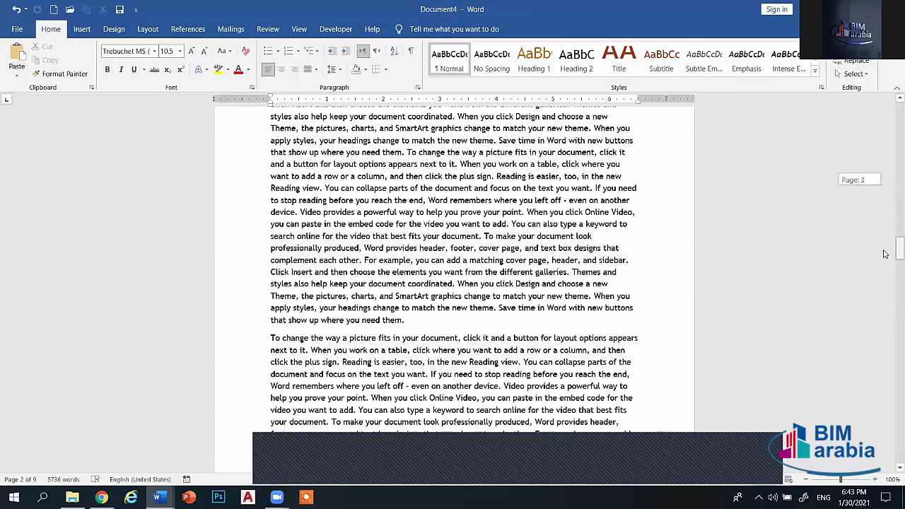
- Discard Document4 and generate =rand(18,20) sample text in a fresh blank document
{"action": "key", "text": "ctrl+w"}
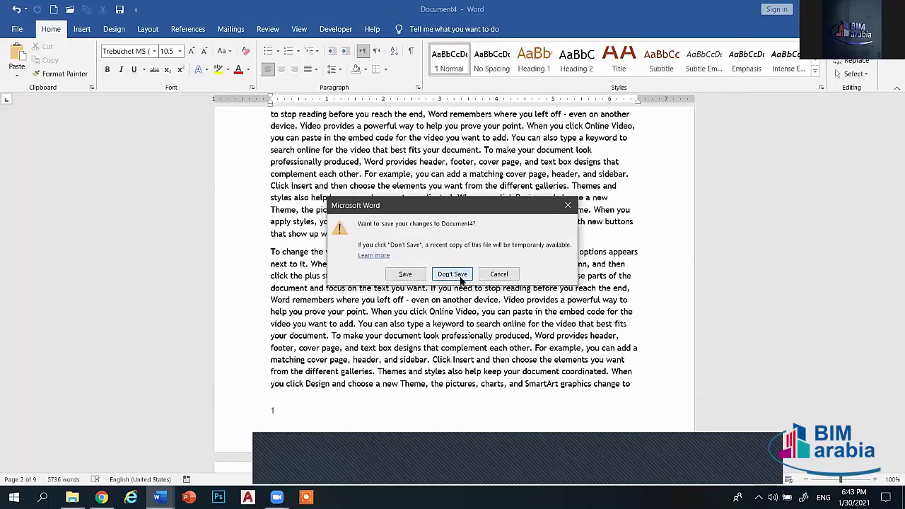
{"action": "left_click", "coordinate": [452, 275]}
{"action": "right_click", "coordinate": [160, 497]}
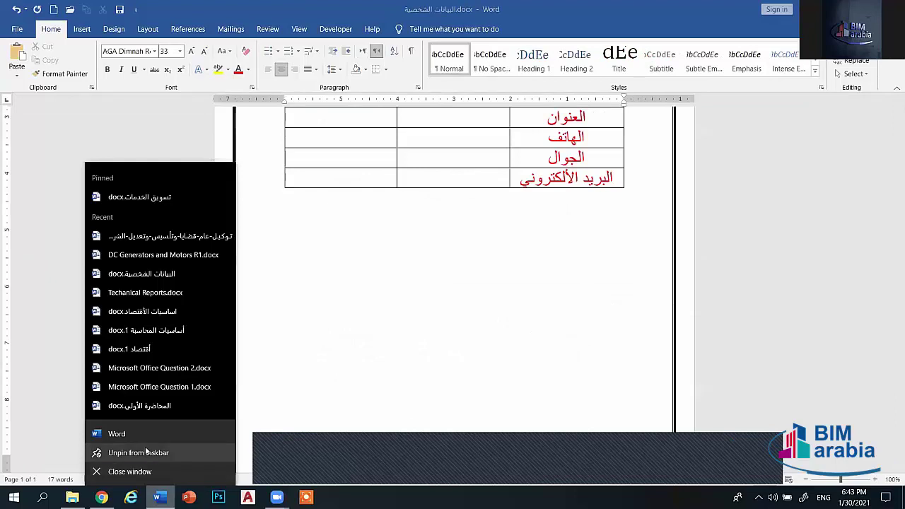
{"action": "left_click", "coordinate": [154, 432]}
{"action": "left_click", "coordinate": [161, 119]}
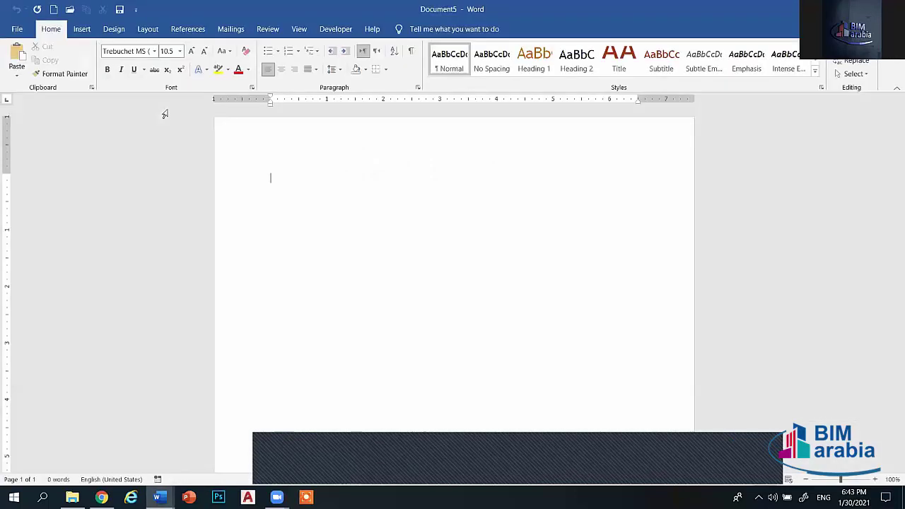
{"action": "type", "text": "=ra"}
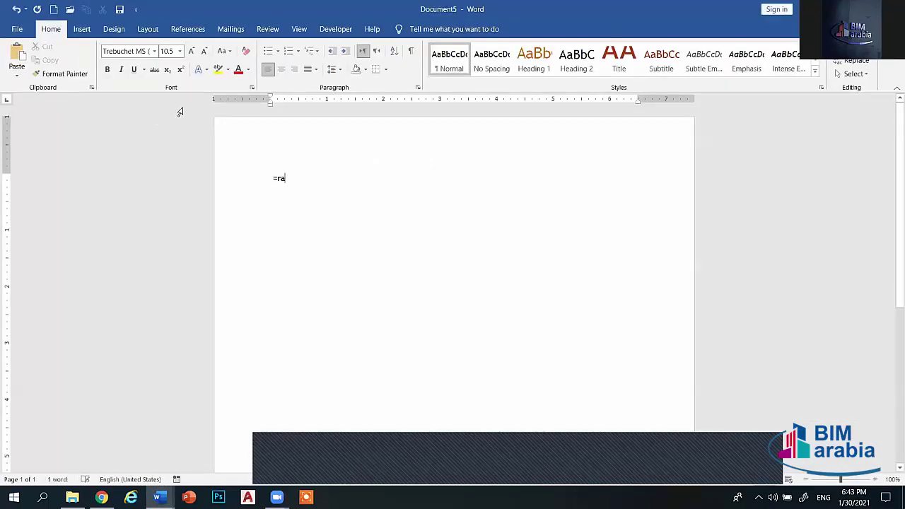
{"action": "type", "text": "nd(18"}
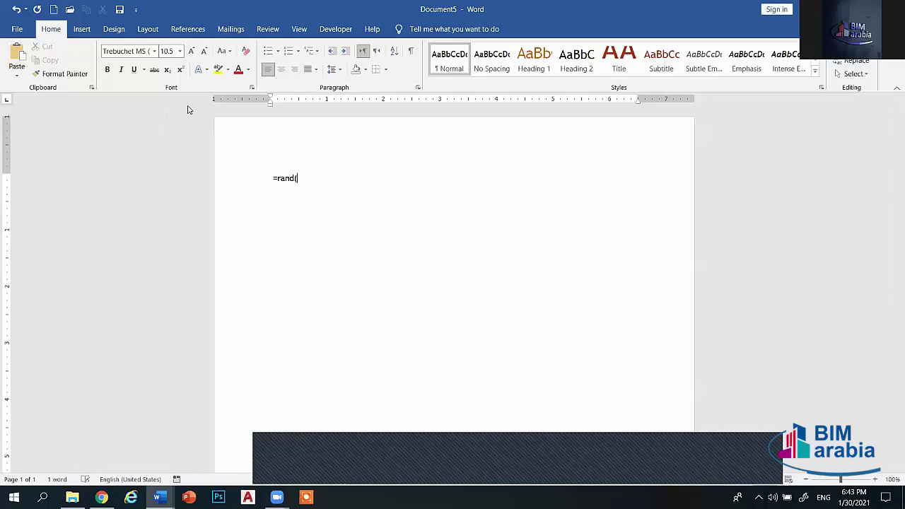
{"action": "type", "text": ",20"}
{"action": "type", "text": ")"}
{"action": "key", "text": "Return"}
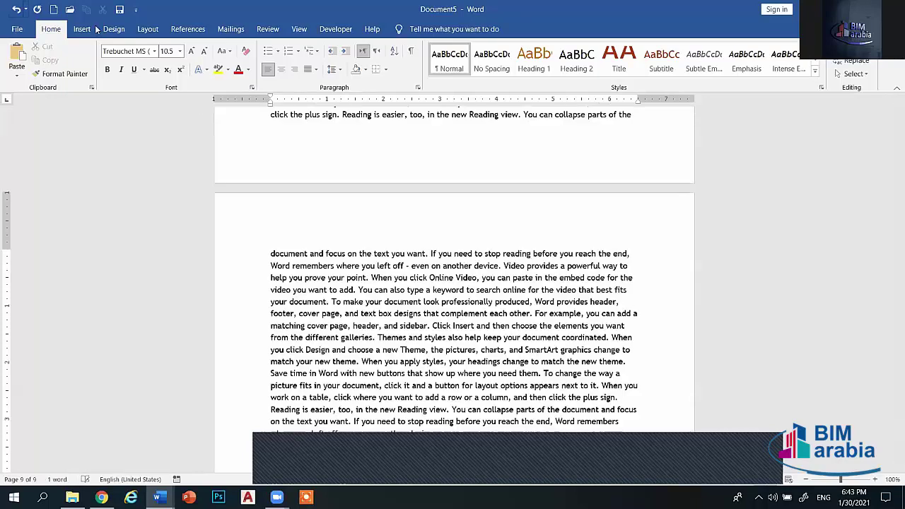
- Insert Plain Number 2 page numbers at the bottom centre and close the footer
{"action": "left_click", "coordinate": [82, 29]}
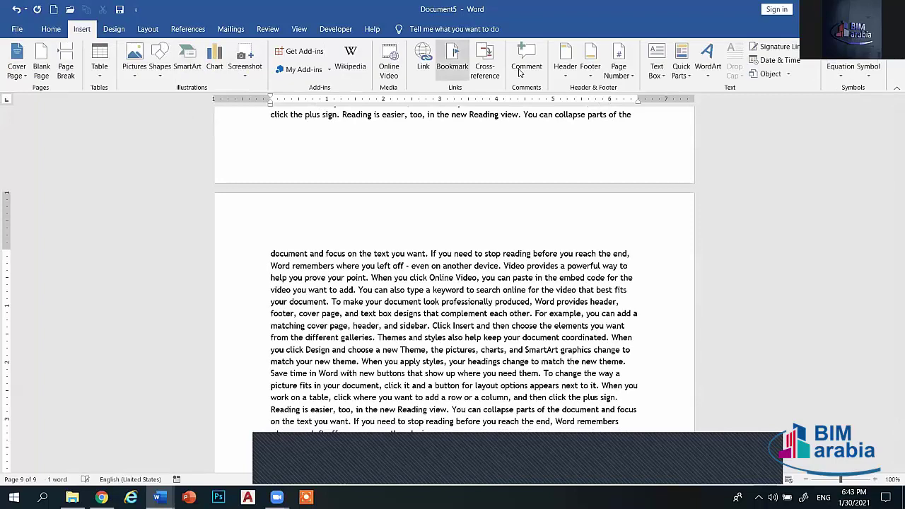
{"action": "left_click", "coordinate": [619, 70]}
{"action": "mouse_move", "coordinate": [634, 103]}
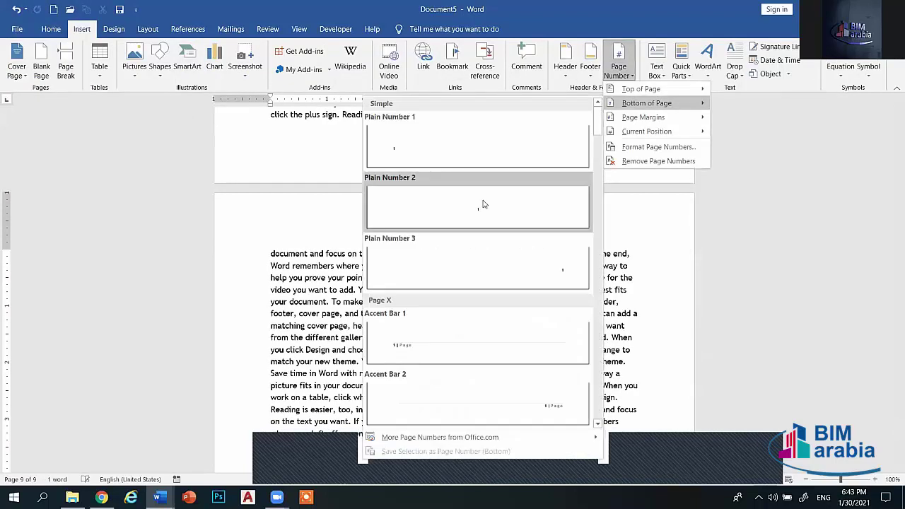
{"action": "left_click", "coordinate": [484, 204]}
{"action": "left_click", "coordinate": [656, 75]}
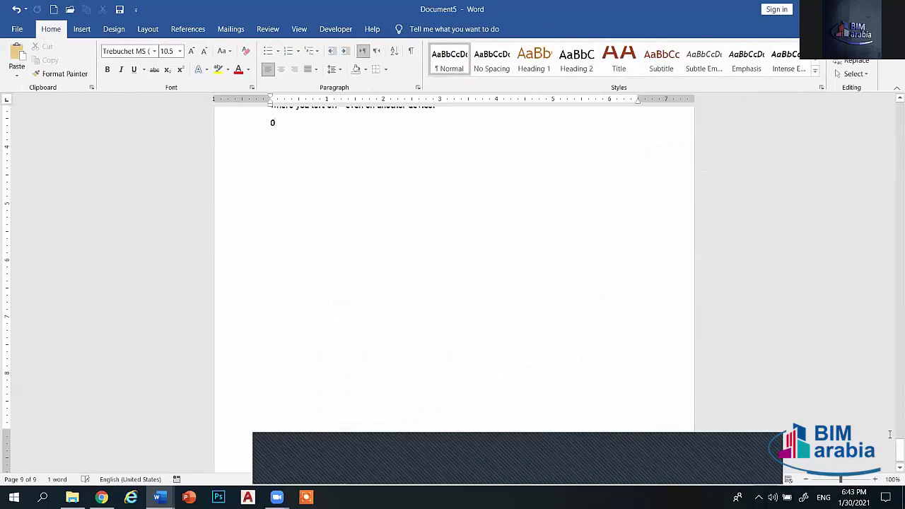
{"action": "left_click_drag", "start_coordinate": [892, 456], "coordinate": [890, 133]}
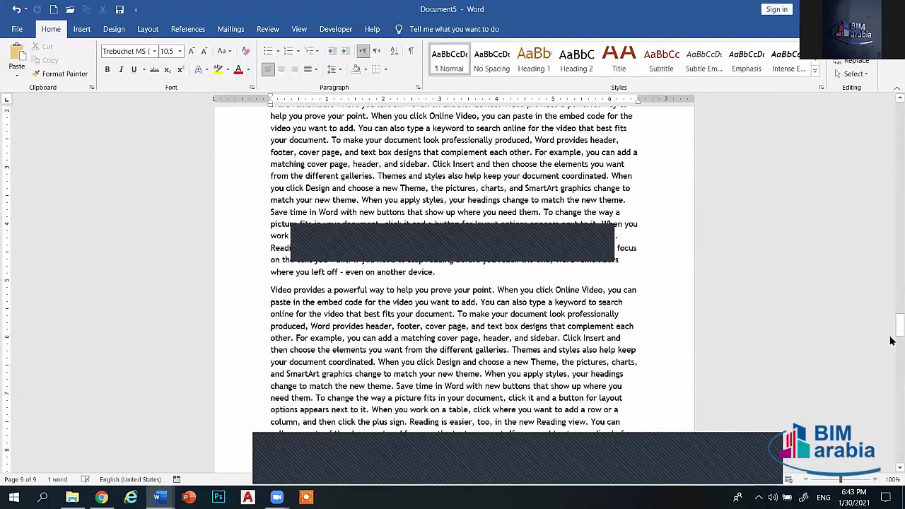
{"action": "mouse_move", "coordinate": [890, 340]}
{"action": "left_mouse_down"}
{"action": "mouse_move", "coordinate": [891, 104]}
{"action": "mouse_move", "coordinate": [890, 135]}
{"action": "left_mouse_up"}
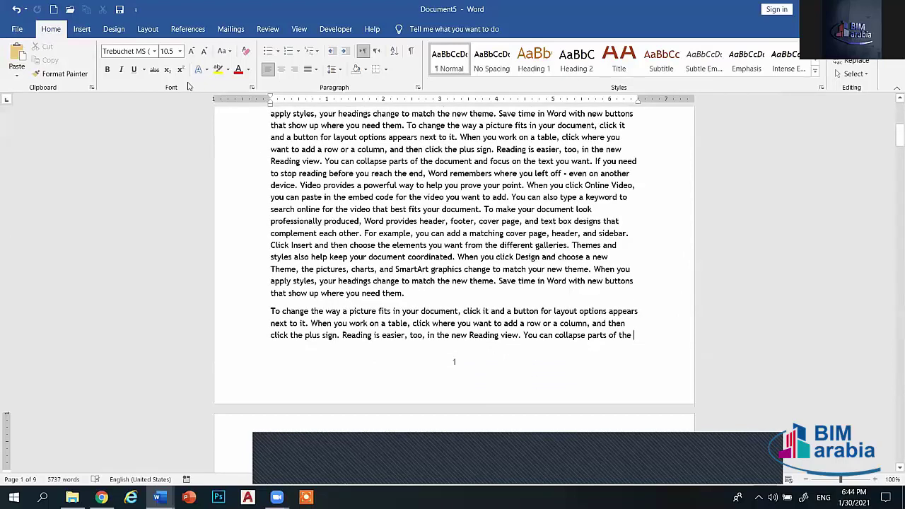
- Insert a Next Page section break so a new section starts on page 2
{"action": "left_click", "coordinate": [148, 29]}
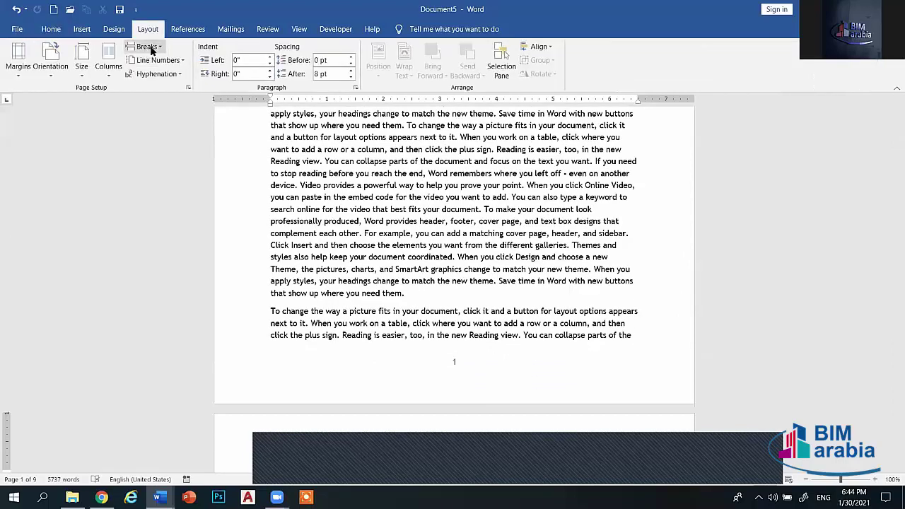
{"action": "left_click", "coordinate": [147, 47]}
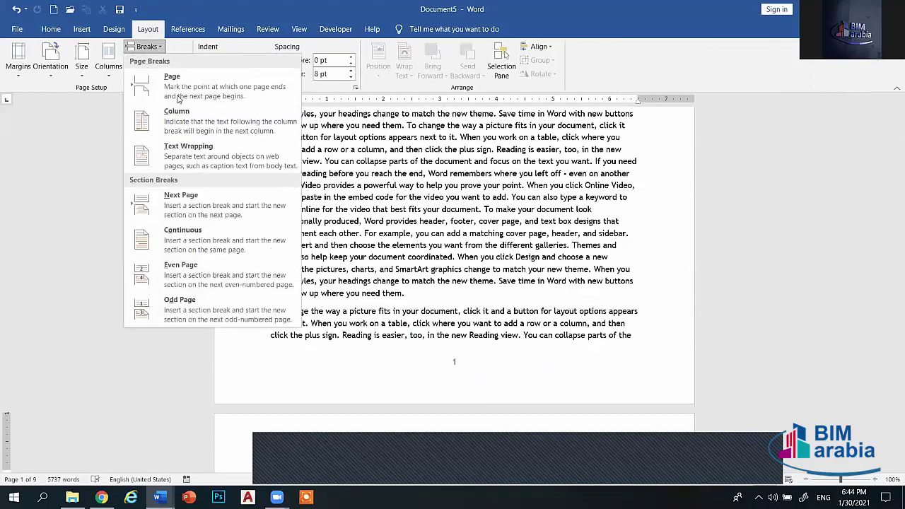
{"action": "left_click", "coordinate": [181, 205]}
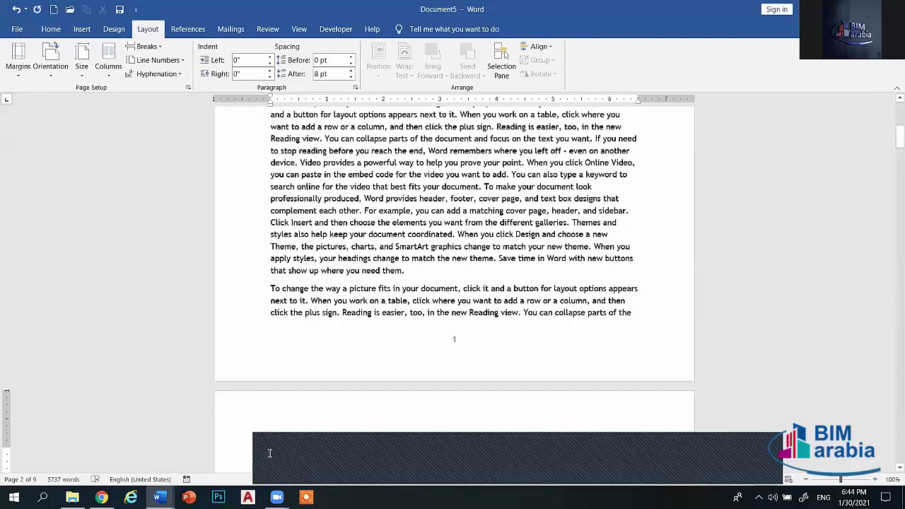
{"action": "scroll", "coordinate": [297, 445], "scroll_direction": "down", "scroll_amount": 3}
{"action": "scroll", "coordinate": [424, 417], "scroll_direction": "down", "scroll_amount": 4}
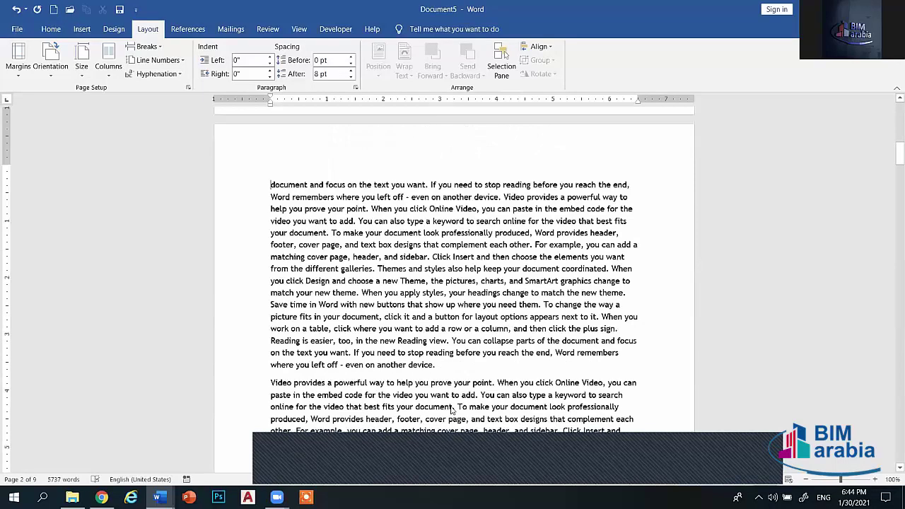
{"action": "scroll", "coordinate": [456, 401], "scroll_direction": "down", "scroll_amount": 8}
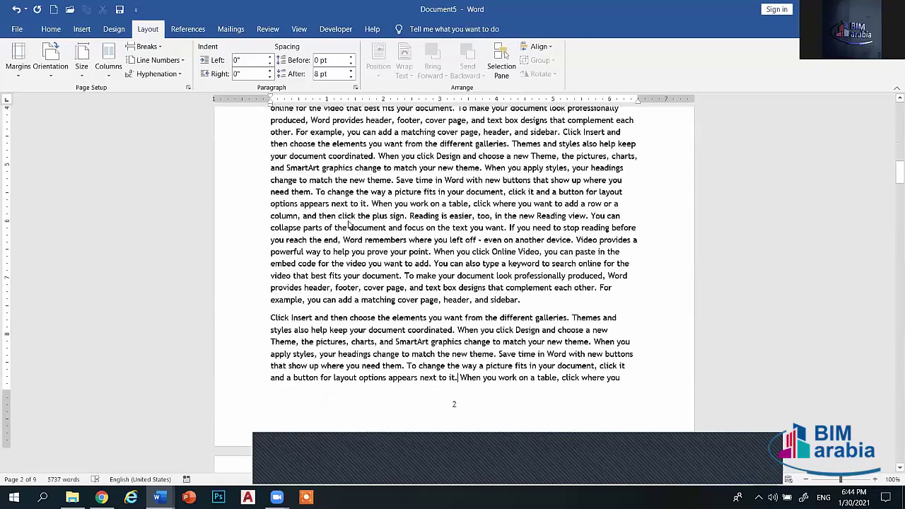
- Unlink the section 2 footer and restart its page numbering at 1
{"action": "double_click", "coordinate": [454, 406]}
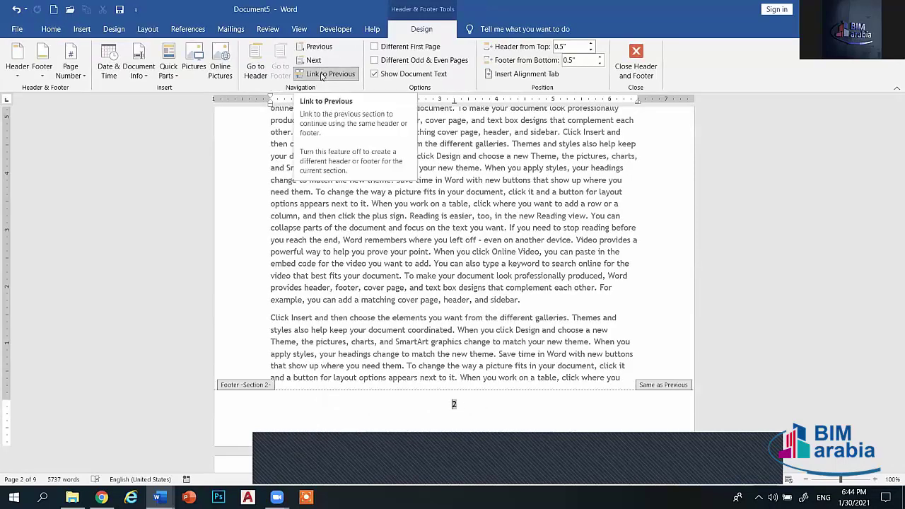
{"action": "left_click", "coordinate": [321, 74]}
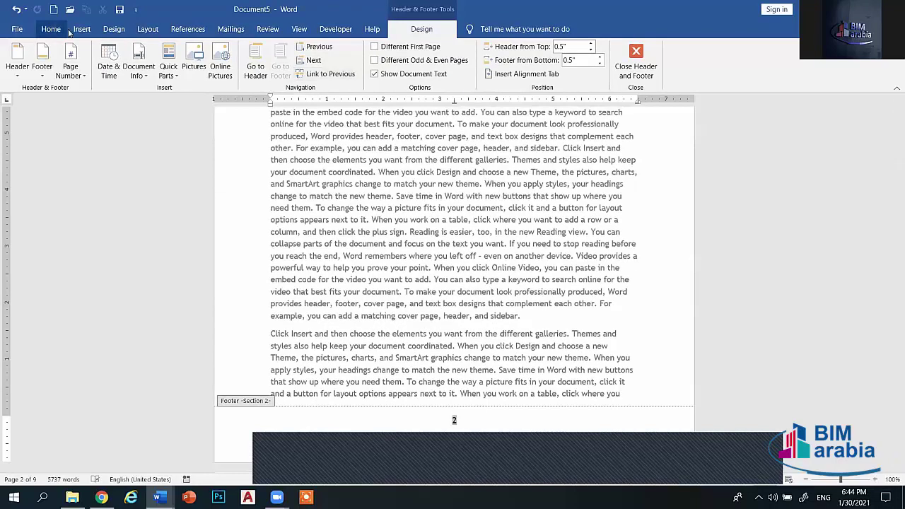
{"action": "left_click", "coordinate": [82, 30]}
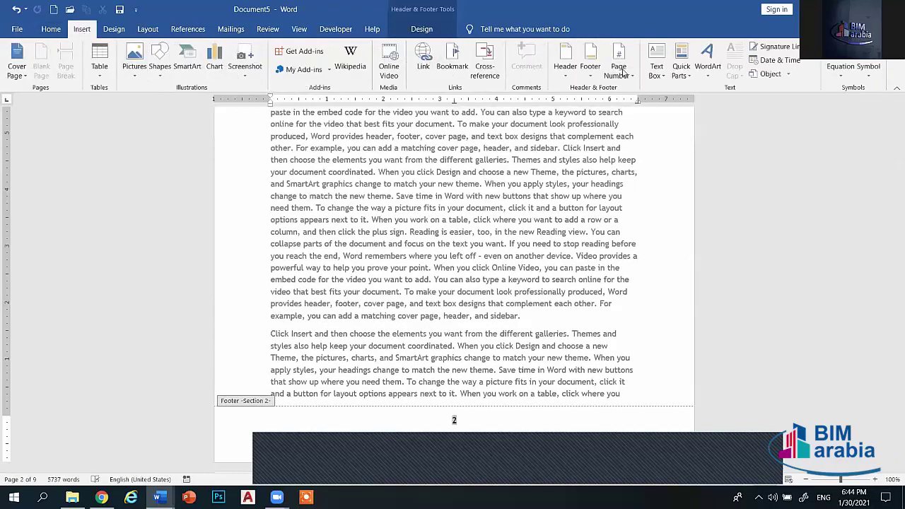
{"action": "left_click", "coordinate": [620, 71]}
{"action": "left_click", "coordinate": [640, 148]}
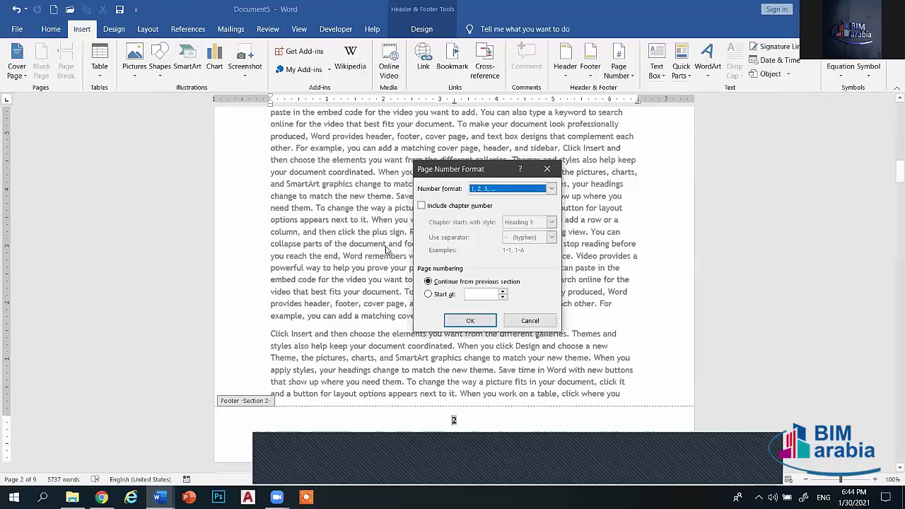
{"action": "left_click", "coordinate": [437, 297]}
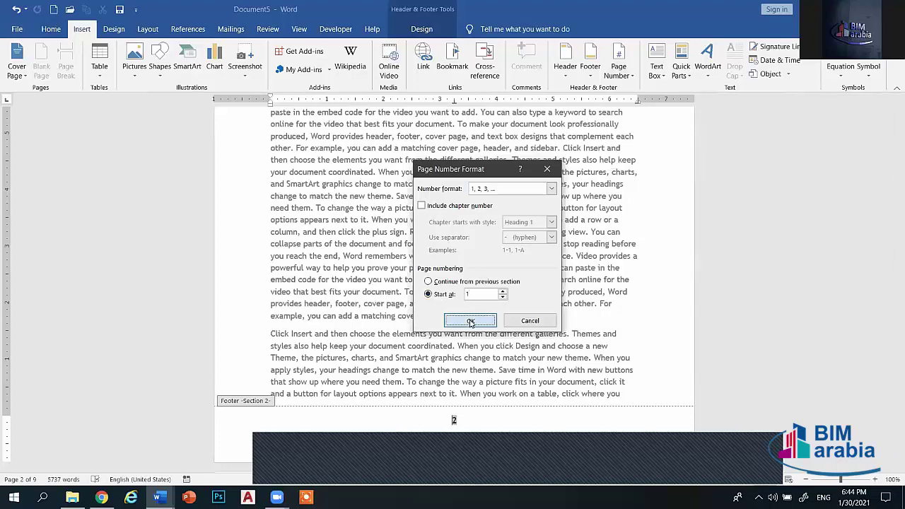
{"action": "left_click", "coordinate": [471, 321]}
{"action": "left_click", "coordinate": [422, 28]}
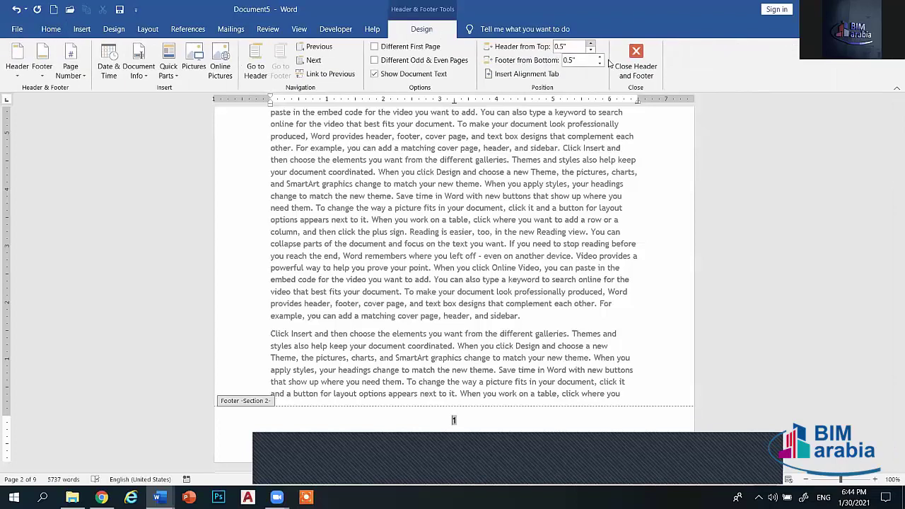
{"action": "left_click", "coordinate": [636, 60]}
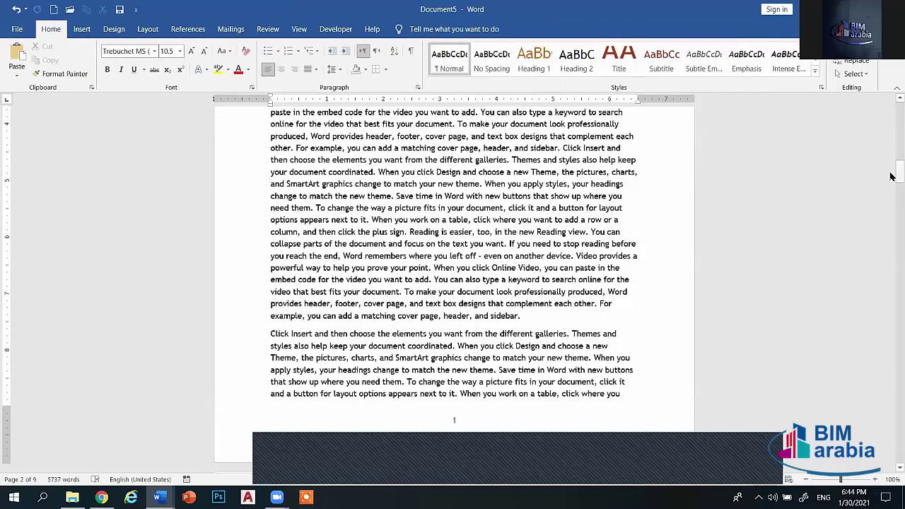
- Check a footer's page number again, close it, and scroll down to page 3
{"action": "mouse_move", "coordinate": [891, 177]}
{"action": "left_mouse_down"}
{"action": "mouse_move", "coordinate": [887, 341]}
{"action": "mouse_move", "coordinate": [891, 119]}
{"action": "left_mouse_up"}
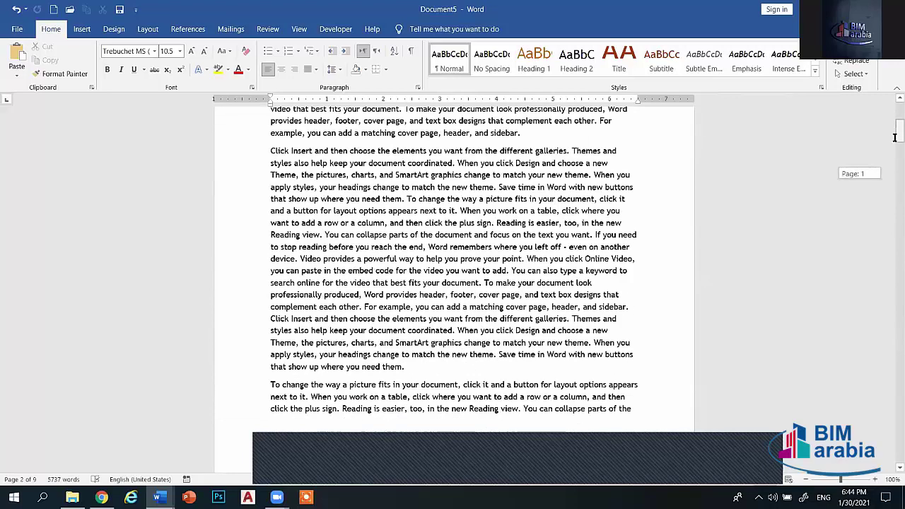
{"action": "left_click_drag", "start_coordinate": [891, 119], "coordinate": [892, 141]}
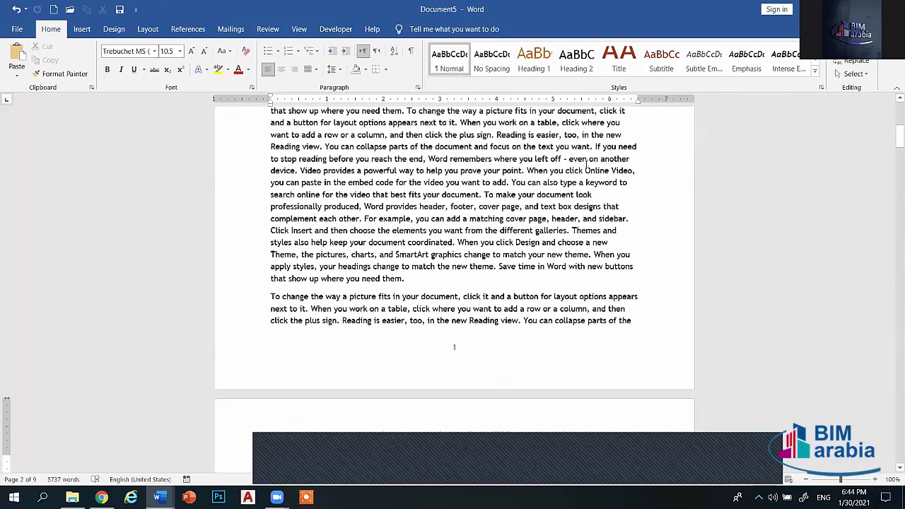
{"action": "double_click", "coordinate": [463, 350]}
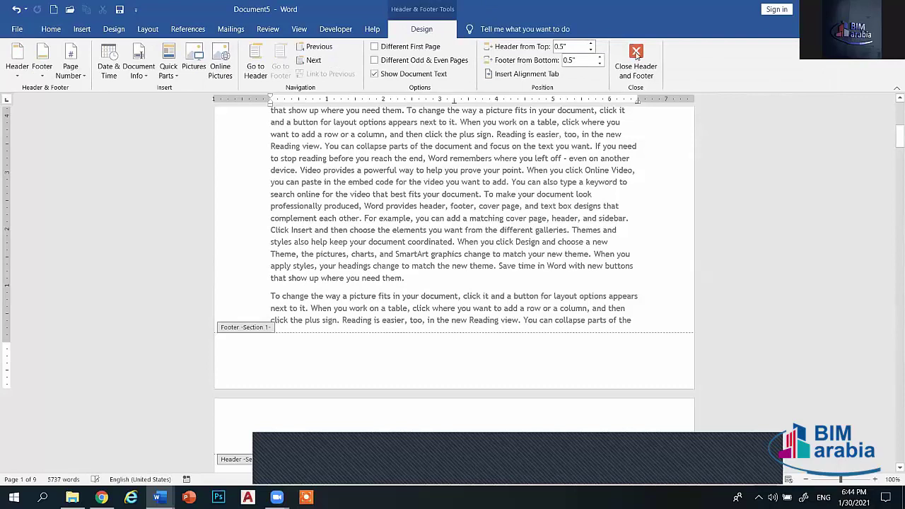
{"action": "left_click", "coordinate": [637, 58]}
{"action": "left_click_drag", "start_coordinate": [891, 148], "coordinate": [881, 267]}
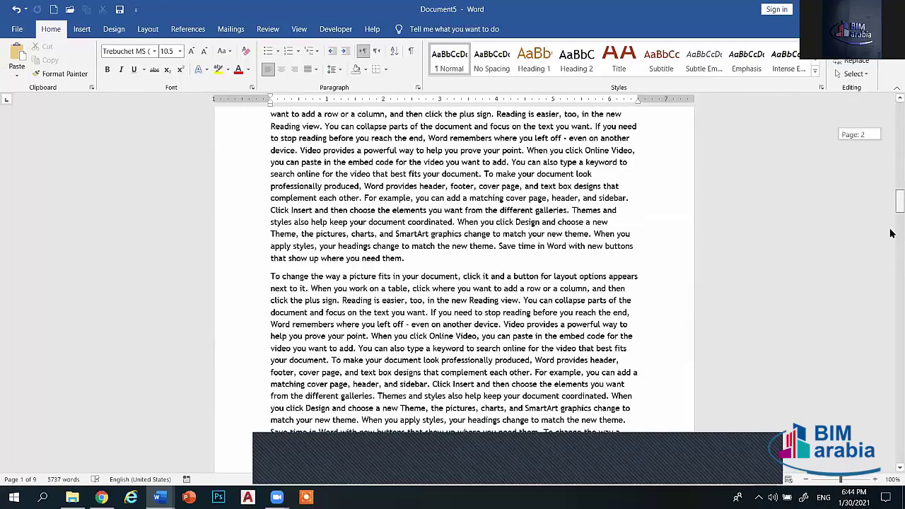
{"action": "scroll", "coordinate": [882, 268], "scroll_direction": "down", "scroll_amount": 8}
{"action": "scroll", "coordinate": [850, 261], "scroll_direction": "down", "scroll_amount": 8}
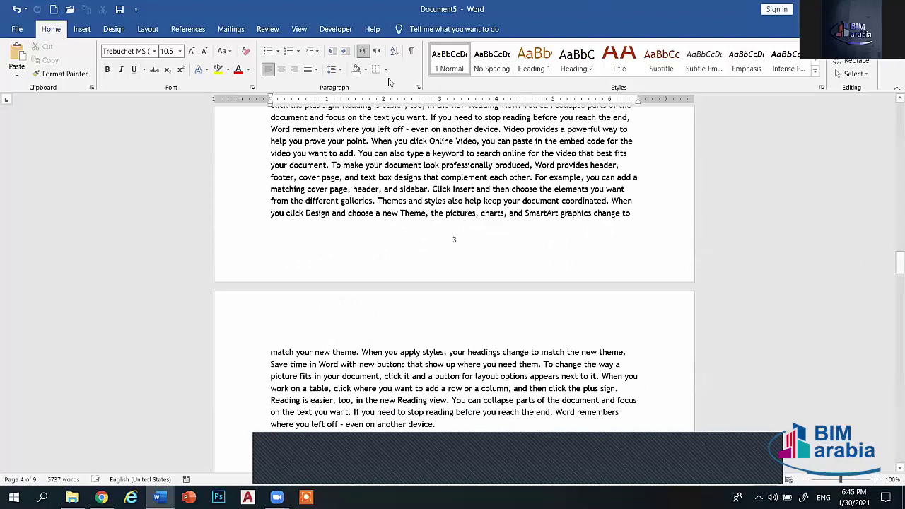
- Show the Developer tab, glance at View, then open and cancel the Record Macro dialog
{"action": "left_click", "coordinate": [335, 29]}
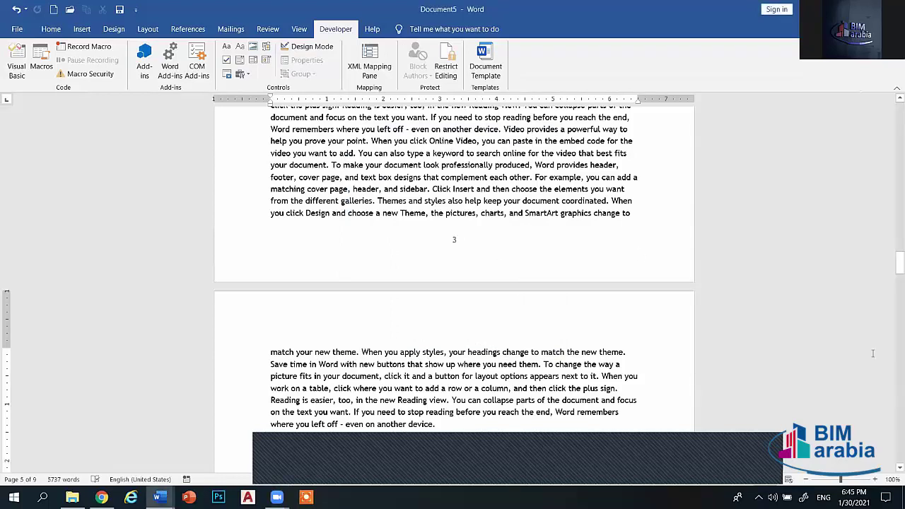
{"action": "mouse_move", "coordinate": [892, 263]}
{"action": "left_mouse_down"}
{"action": "mouse_move", "coordinate": [884, 153]}
{"action": "mouse_move", "coordinate": [882, 167]}
{"action": "left_mouse_up"}
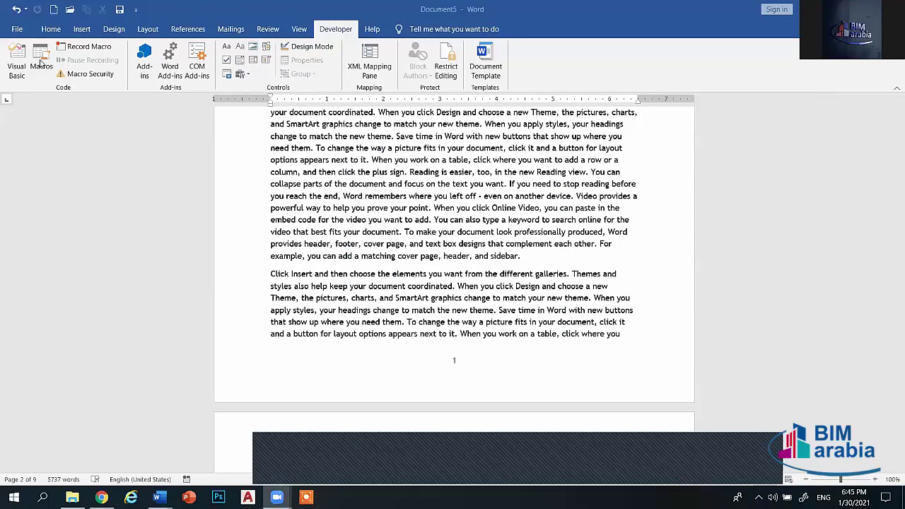
{"action": "left_click", "coordinate": [299, 29]}
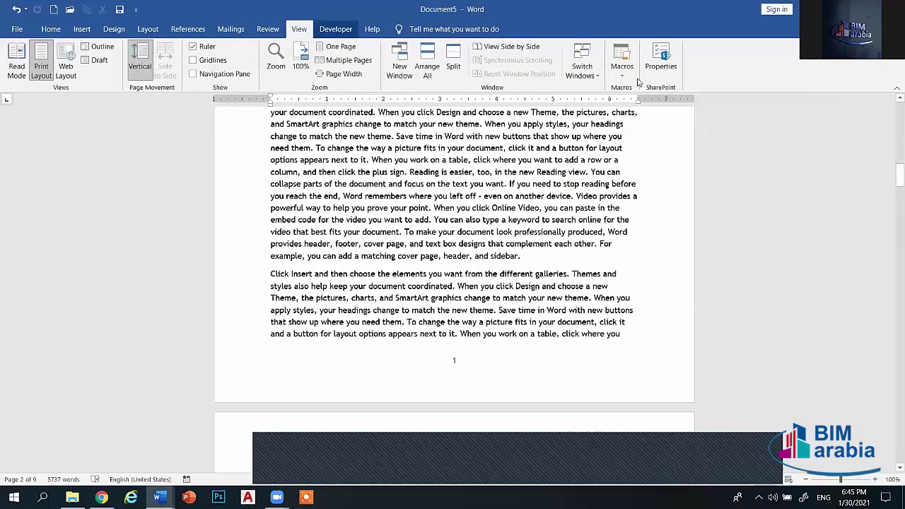
{"action": "left_click", "coordinate": [336, 29]}
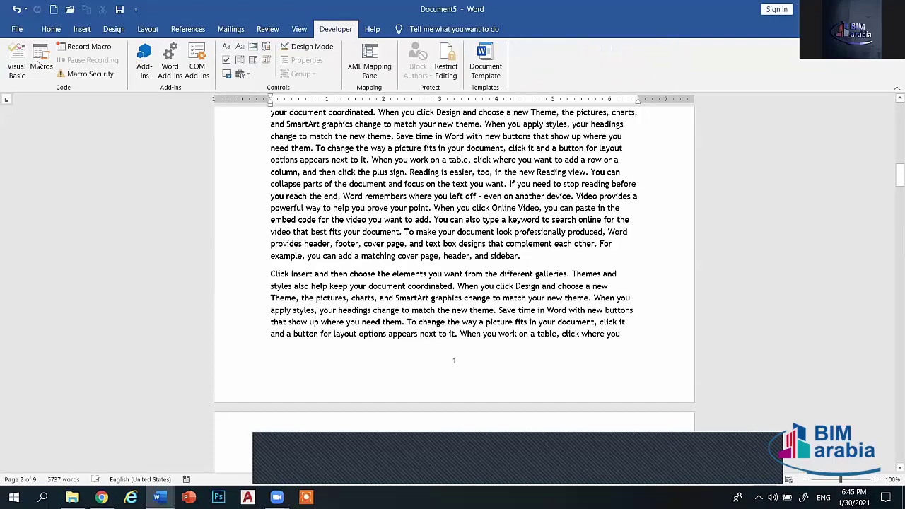
{"action": "left_click", "coordinate": [84, 46]}
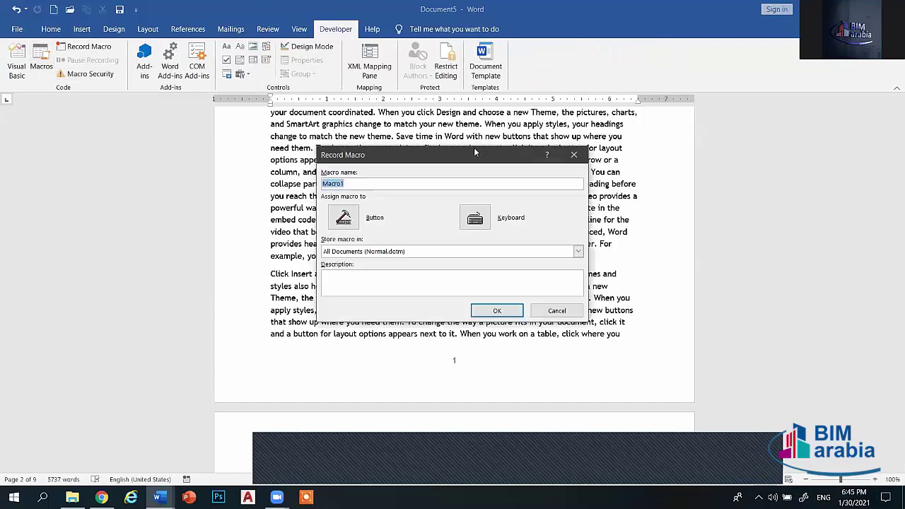
{"action": "left_click", "coordinate": [572, 152]}
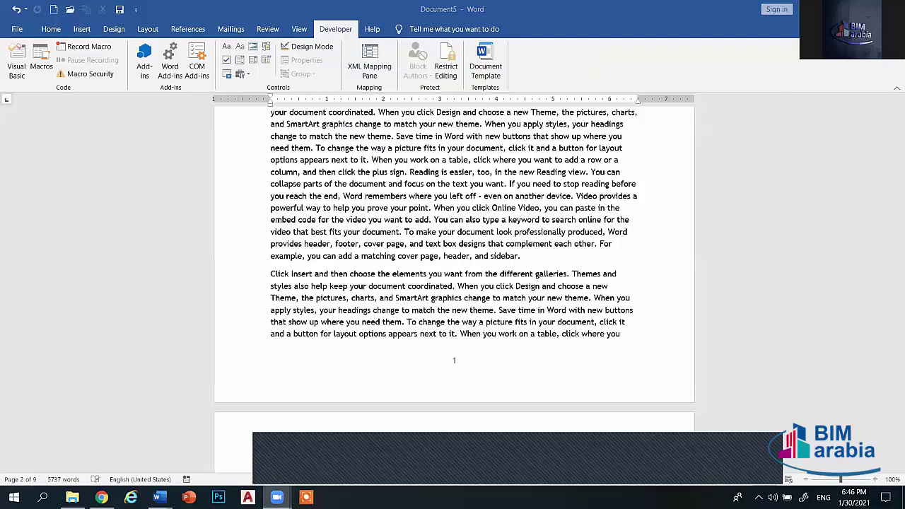
- In the personal data document, merge the top four left-column table cells into one
{"action": "mouse_move", "coordinate": [160, 497]}
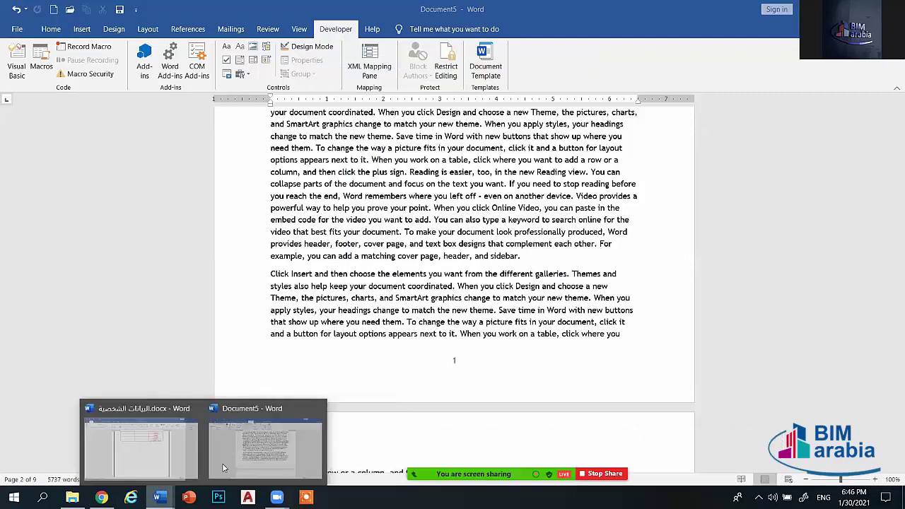
{"action": "left_click", "coordinate": [153, 445]}
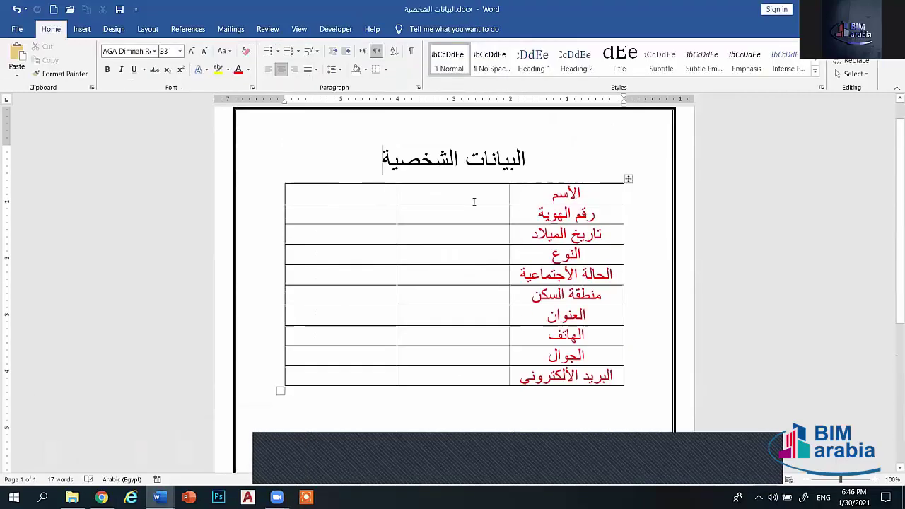
{"action": "scroll", "coordinate": [473, 201], "scroll_direction": "up", "scroll_amount": 2}
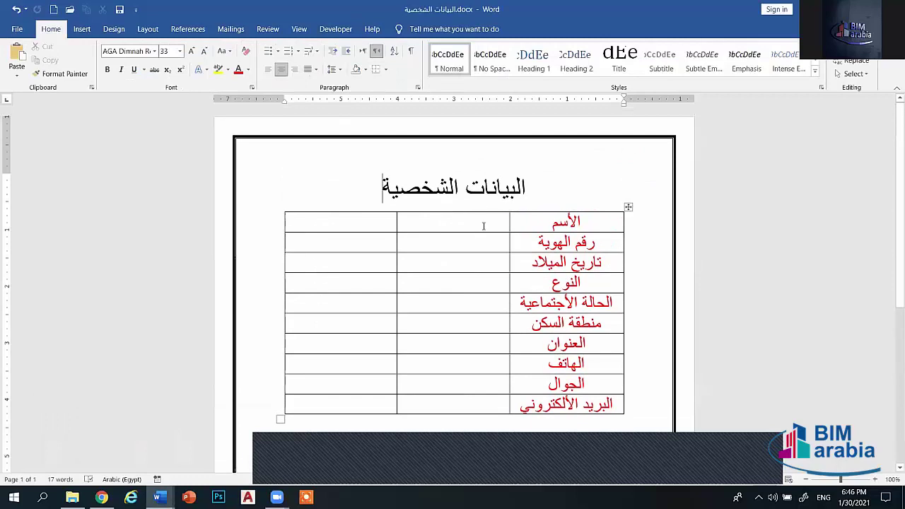
{"action": "left_click", "coordinate": [463, 224]}
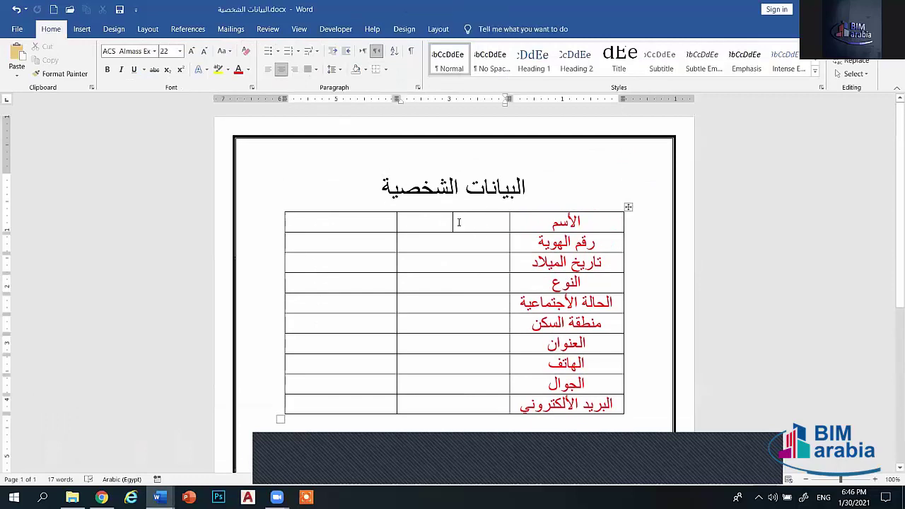
{"action": "left_click", "coordinate": [358, 220]}
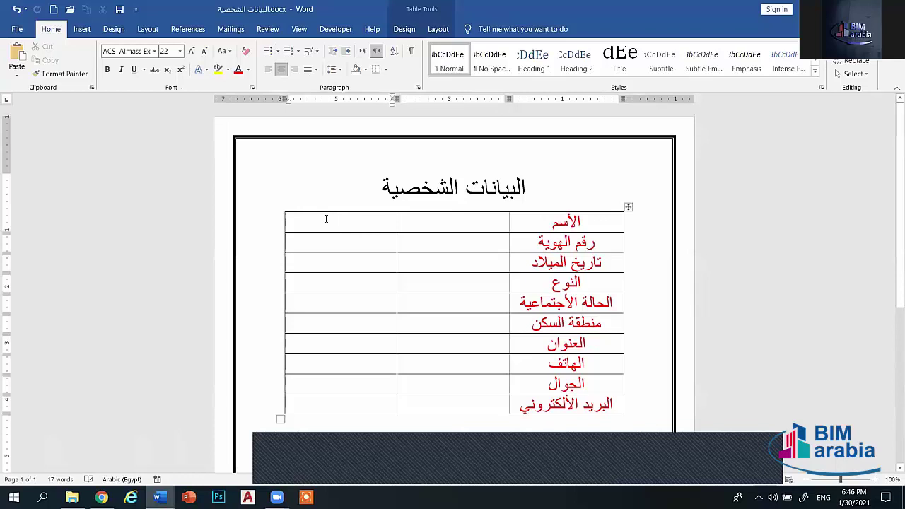
{"action": "left_click_drag", "start_coordinate": [326, 220], "coordinate": [337, 284]}
{"action": "left_click", "coordinate": [405, 30]}
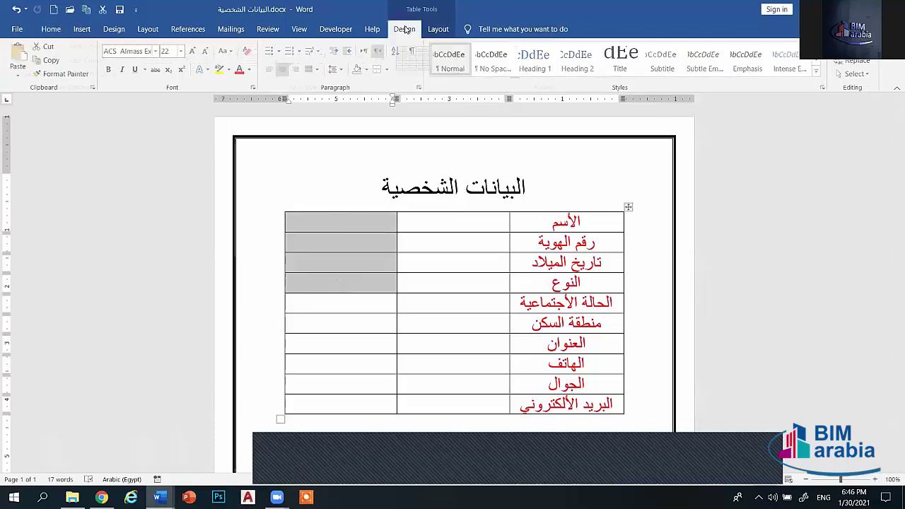
{"action": "left_click", "coordinate": [436, 29]}
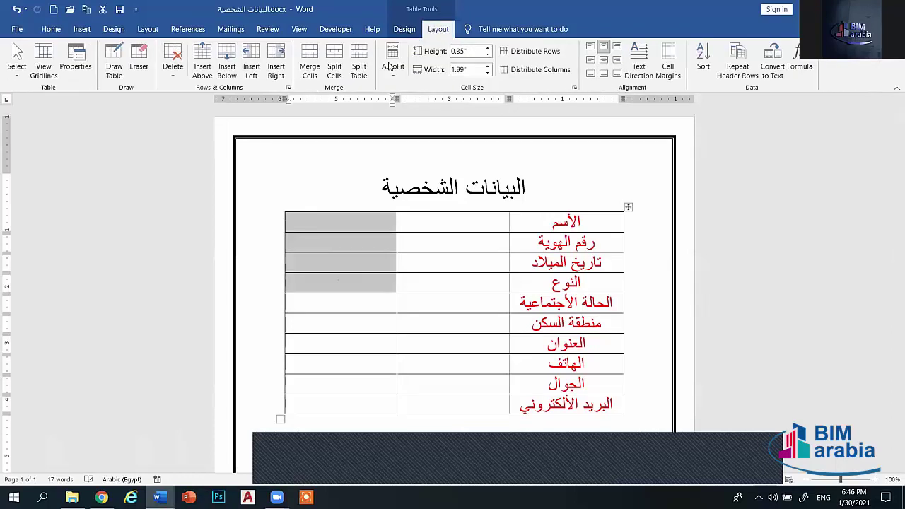
{"action": "left_click", "coordinate": [319, 68]}
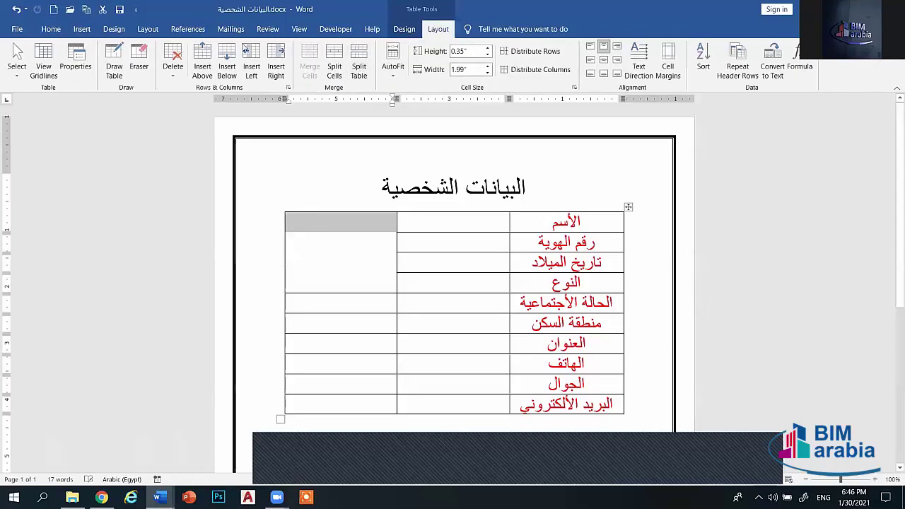
- Add a Picture Content Control to the merged cell and a Plain Text Content Control to the top middle cell
{"action": "left_click", "coordinate": [327, 28]}
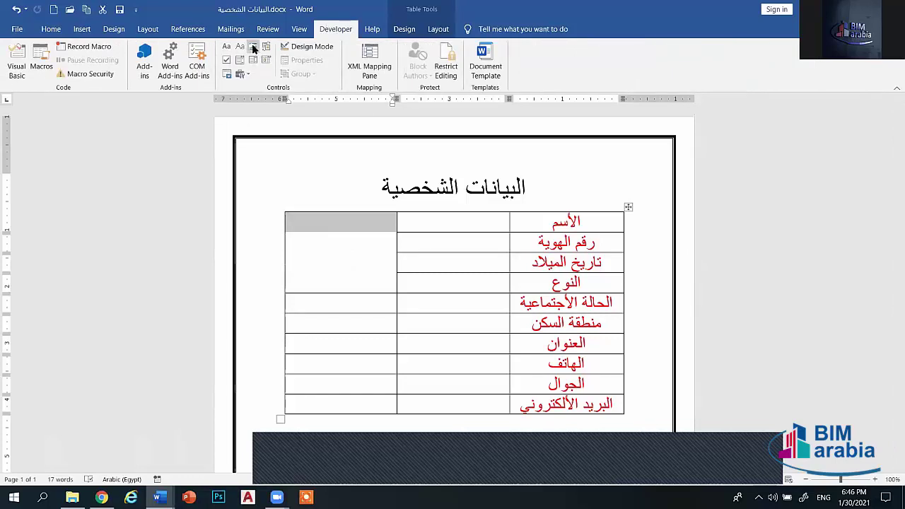
{"action": "left_click", "coordinate": [253, 47]}
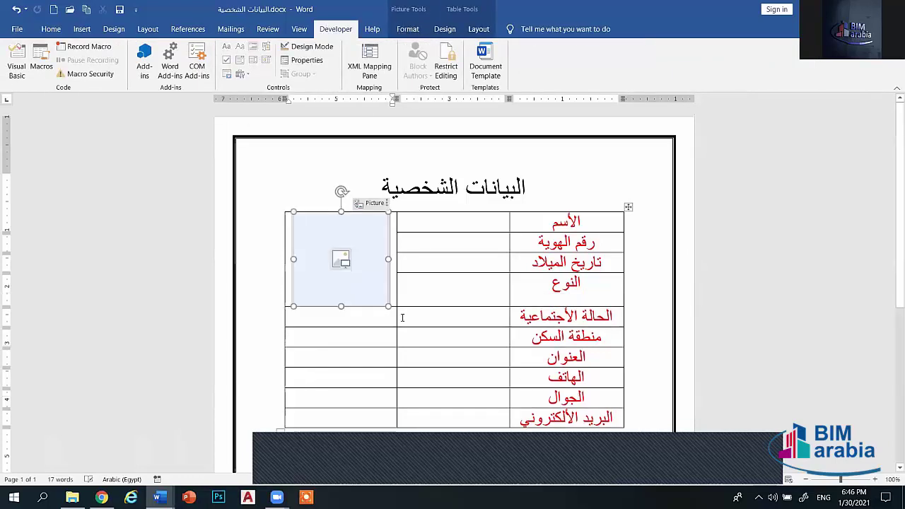
{"action": "left_click", "coordinate": [342, 261]}
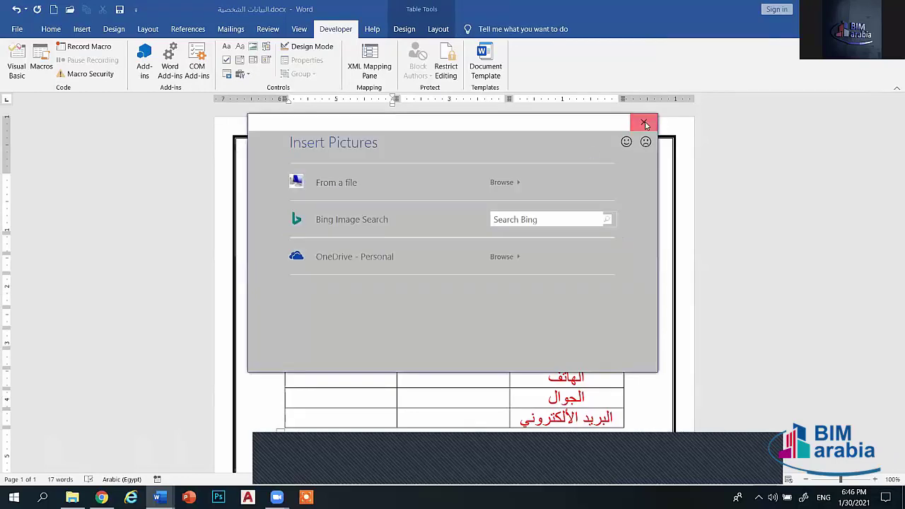
{"action": "left_click", "coordinate": [643, 122]}
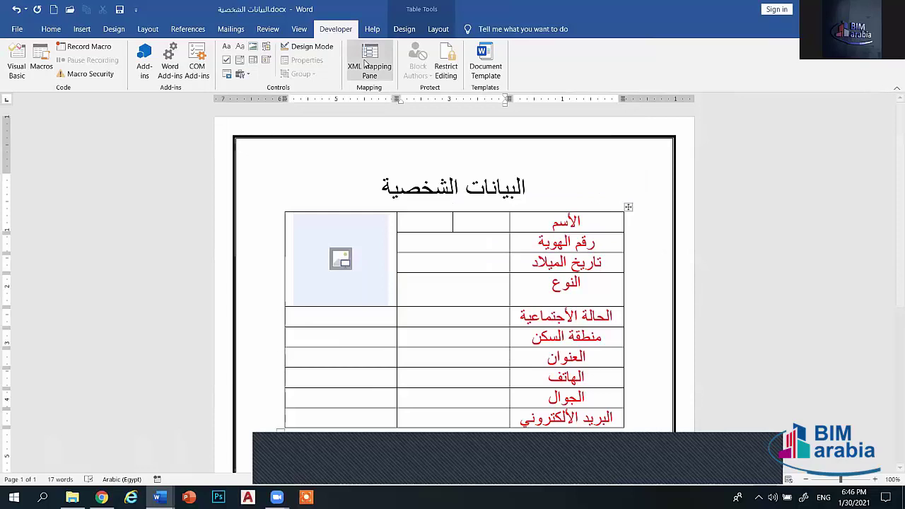
{"action": "left_click", "coordinate": [228, 50]}
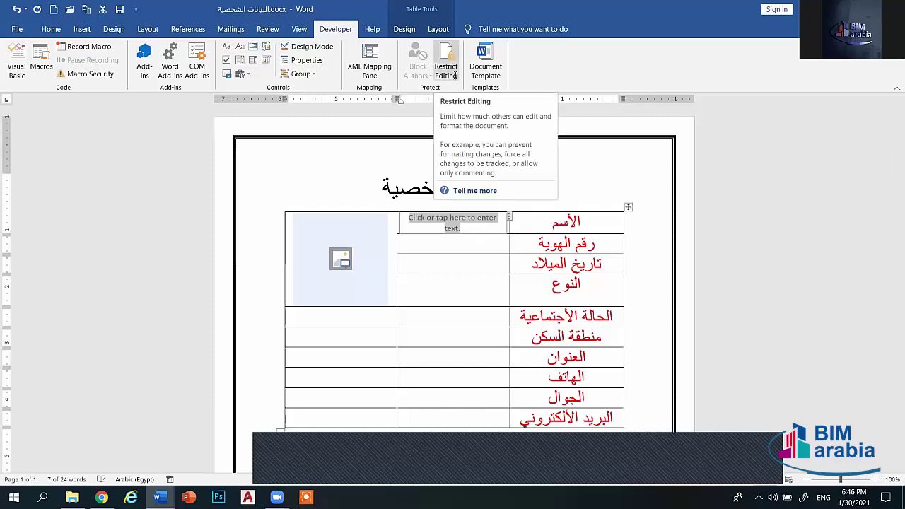
- Restrict editing to Filling in forms only, without enforcing protection
{"action": "left_click", "coordinate": [455, 75]}
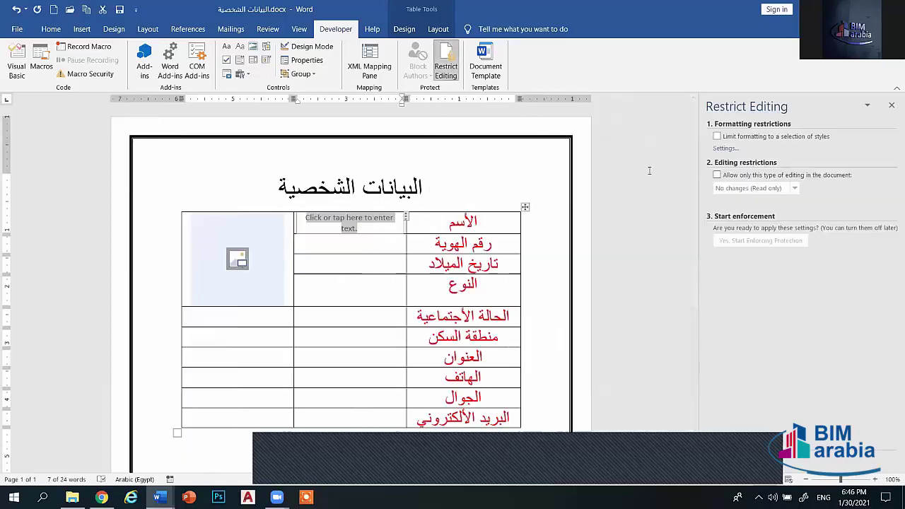
{"action": "left_click", "coordinate": [728, 177]}
{"action": "left_click", "coordinate": [790, 188]}
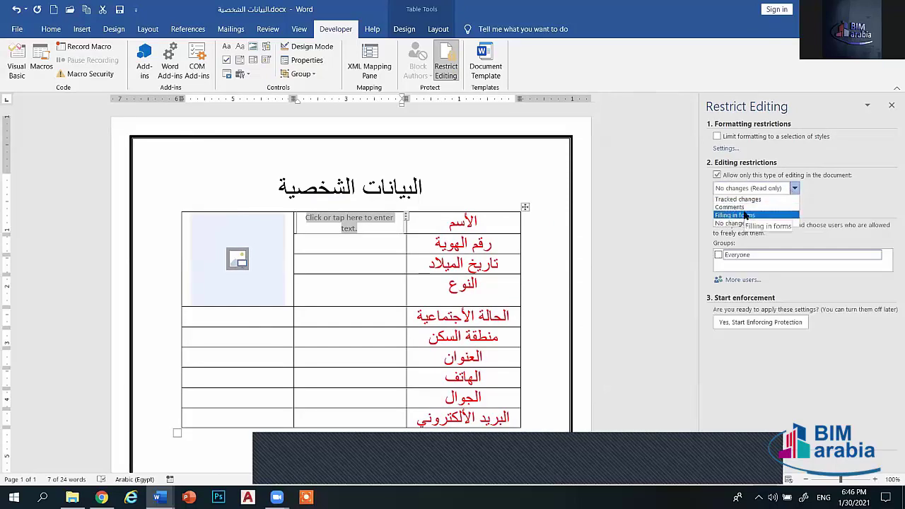
{"action": "left_click", "coordinate": [745, 216]}
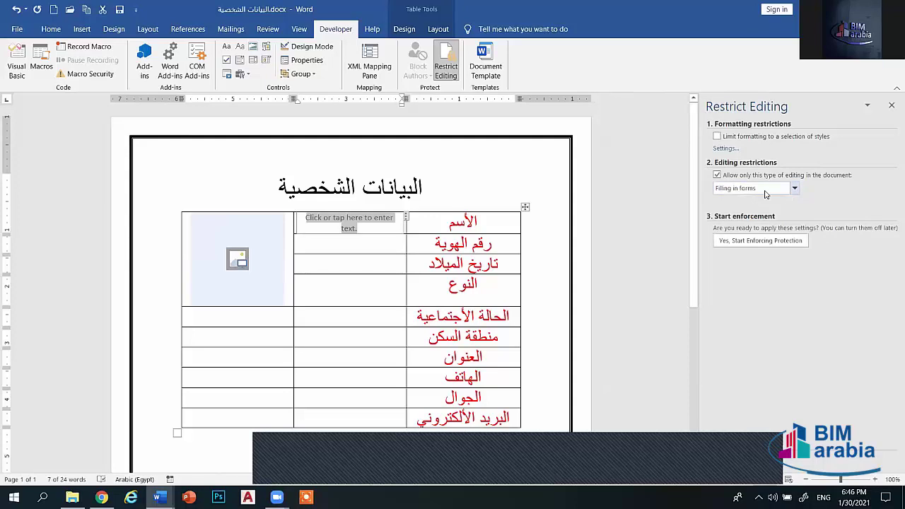
{"action": "left_click", "coordinate": [892, 106]}
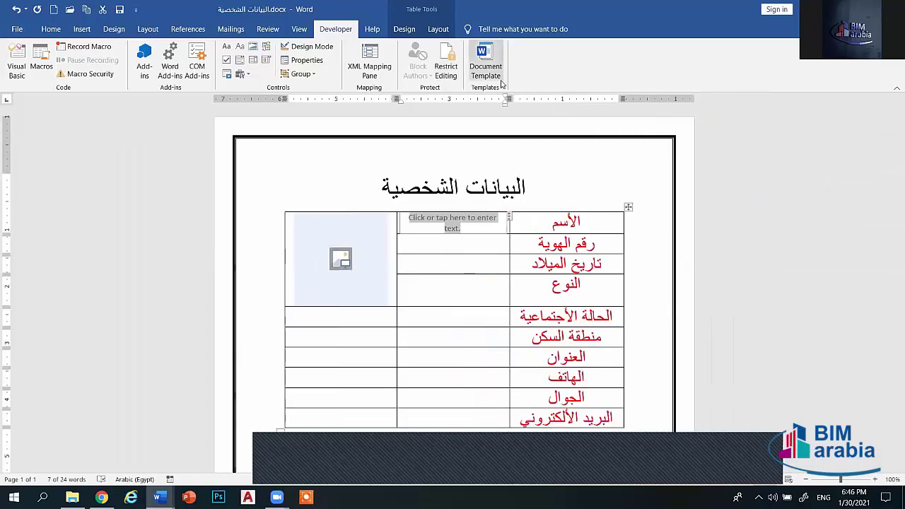
- Open the Document Template settings, reposition the window, and close it unchanged
{"action": "left_click", "coordinate": [486, 70]}
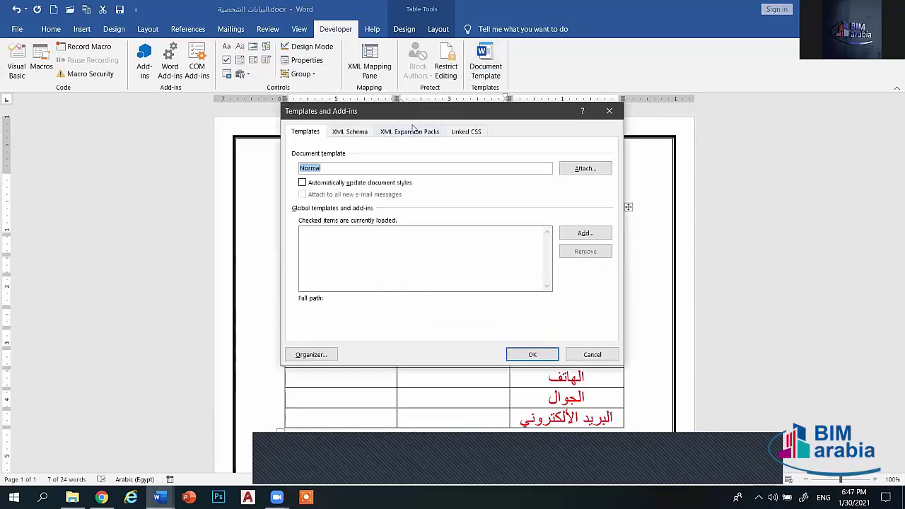
{"action": "left_click_drag", "start_coordinate": [413, 121], "coordinate": [467, 83]}
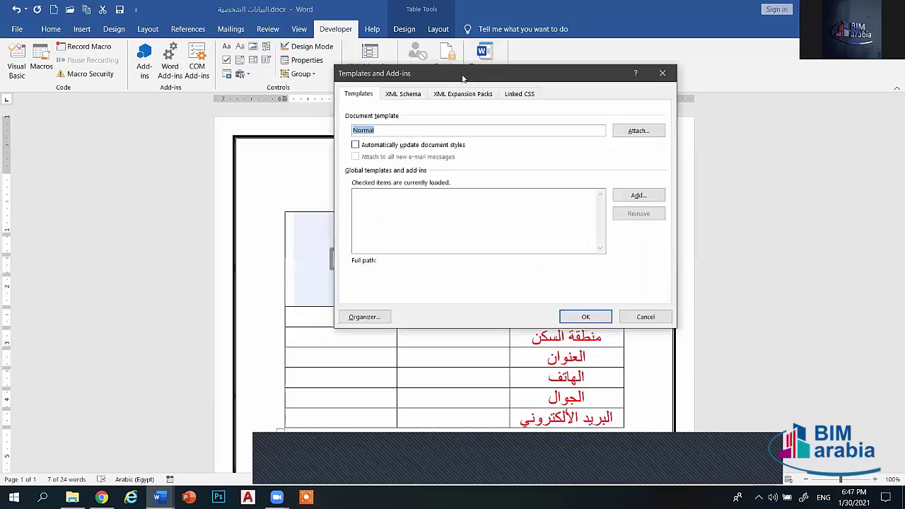
{"action": "left_click", "coordinate": [662, 73]}
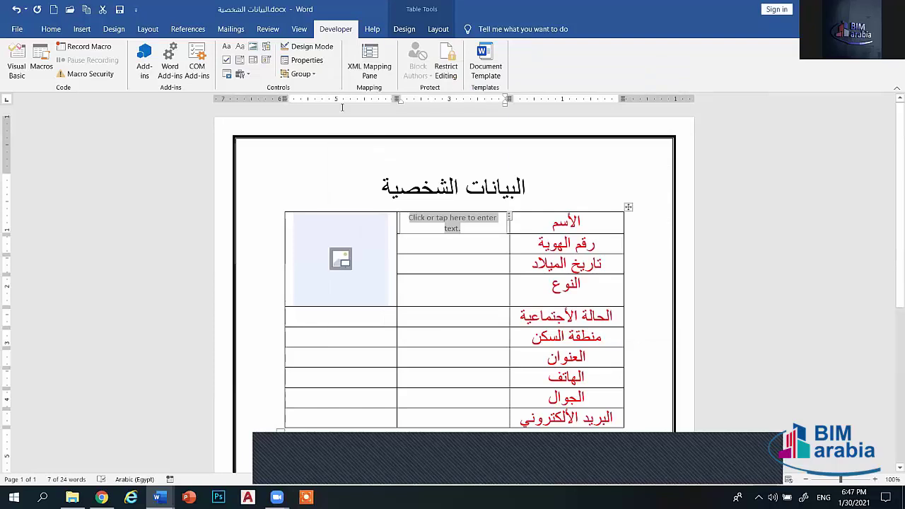
{"action": "left_click", "coordinate": [403, 29]}
{"action": "left_click", "coordinate": [556, 185]}
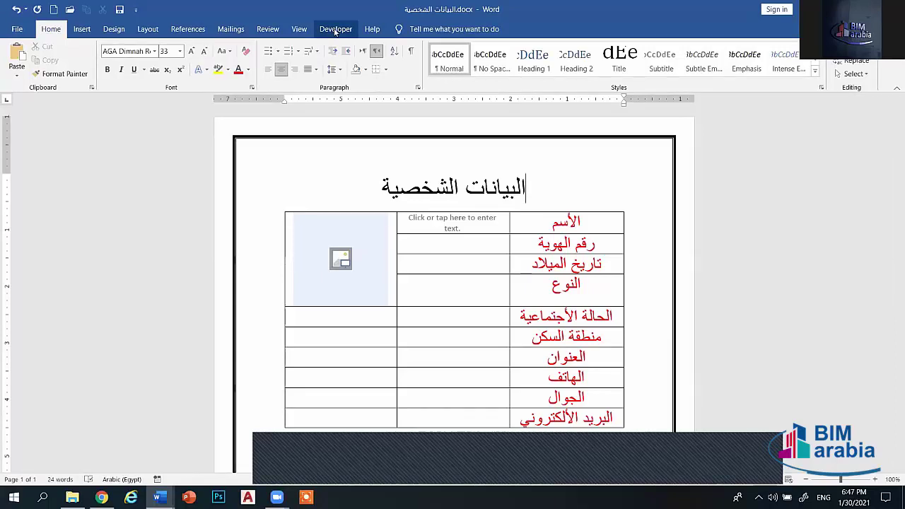
{"action": "left_click", "coordinate": [438, 237]}
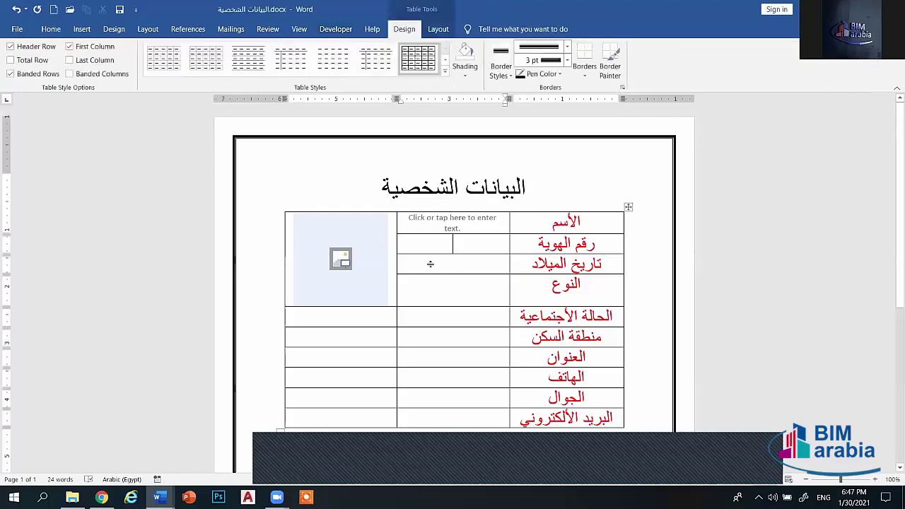
{"action": "key", "text": "Down"}
{"action": "key", "text": "Down"}
{"action": "left_click", "coordinate": [455, 309]}
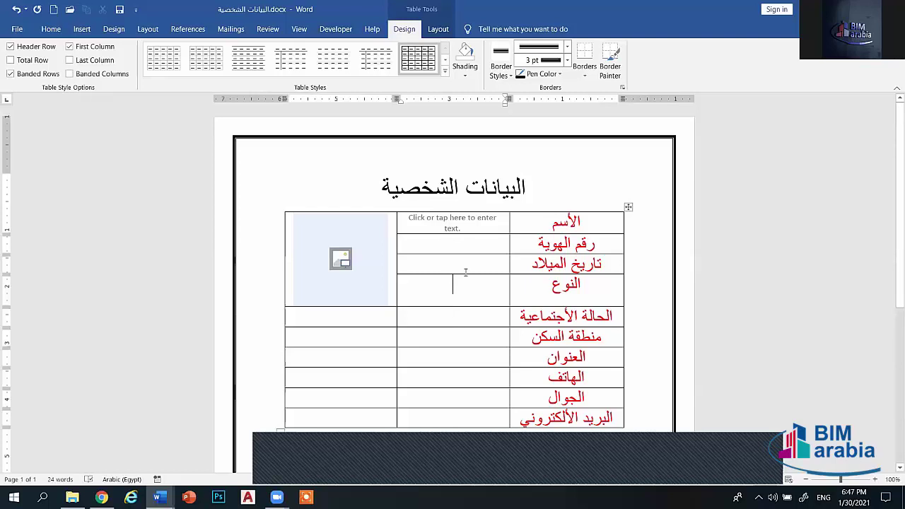
{"action": "left_click", "coordinate": [461, 249]}
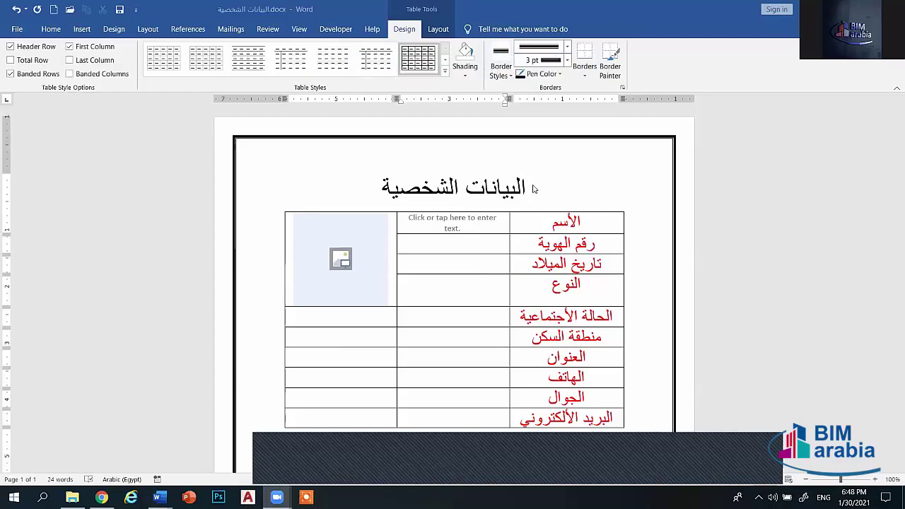
{"action": "left_click", "coordinate": [515, 185]}
{"action": "left_click_drag", "start_coordinate": [516, 185], "coordinate": [382, 185]}
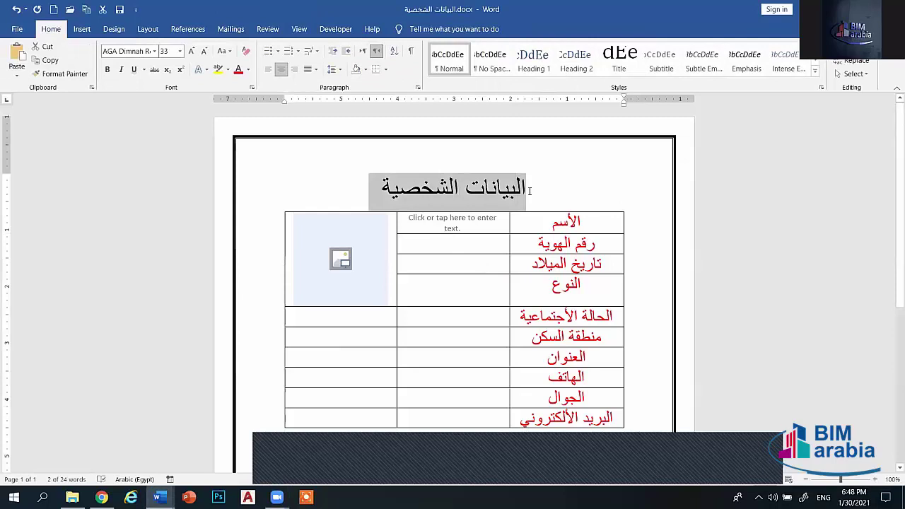
{"action": "left_click", "coordinate": [383, 186]}
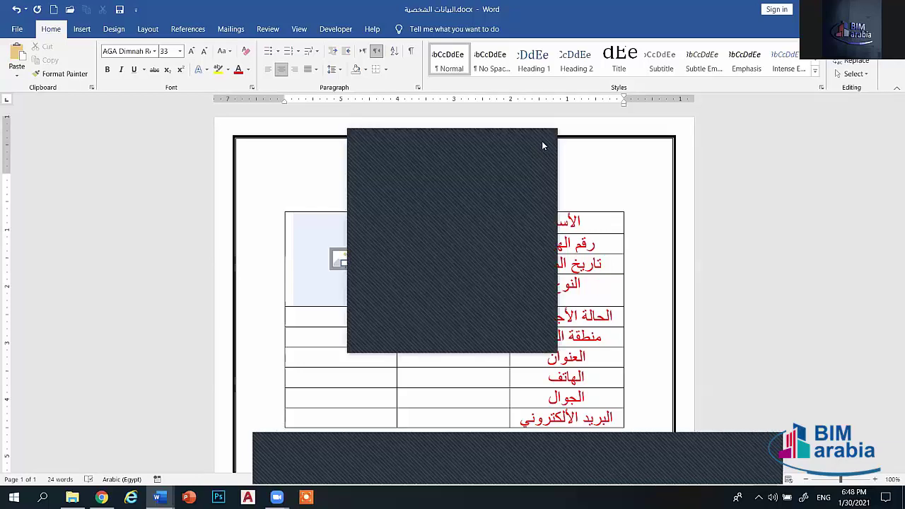
- Open Word Options on the Customize Ribbon page
{"action": "left_click", "coordinate": [393, 188]}
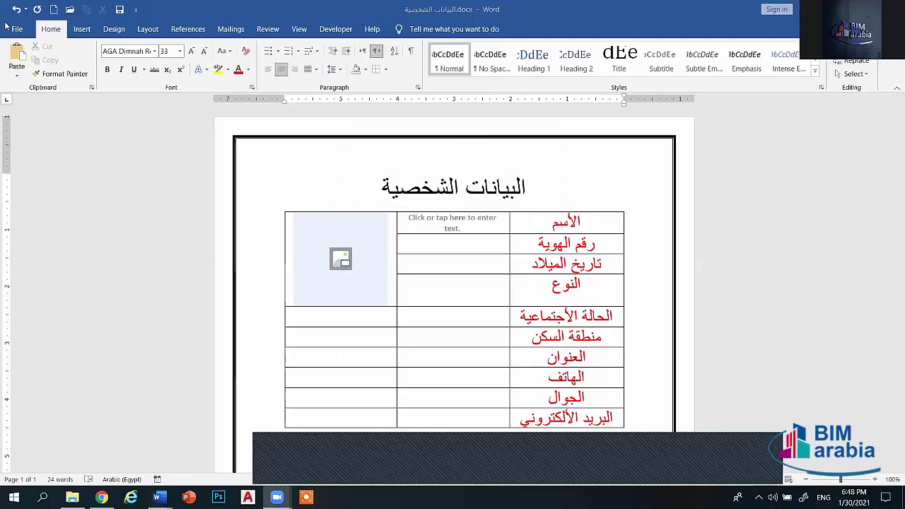
{"action": "left_click", "coordinate": [18, 30]}
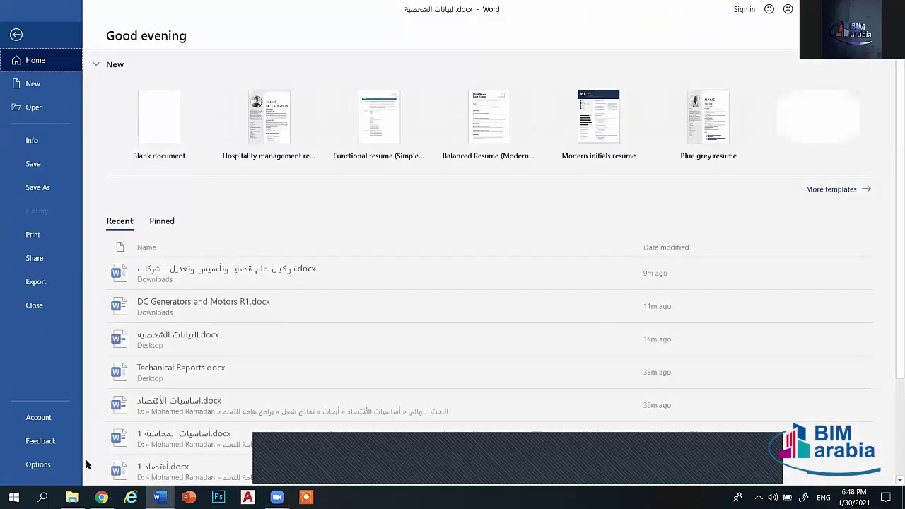
{"action": "left_click", "coordinate": [37, 463]}
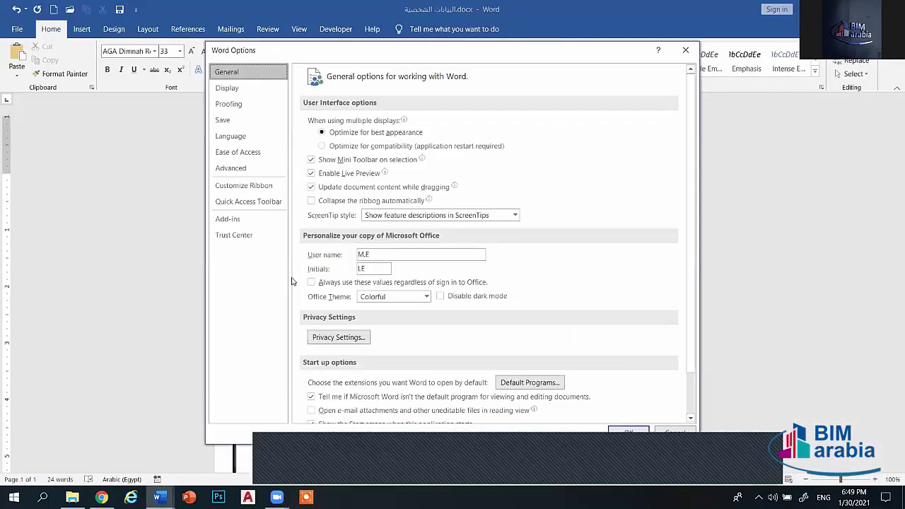
{"action": "left_click", "coordinate": [242, 187]}
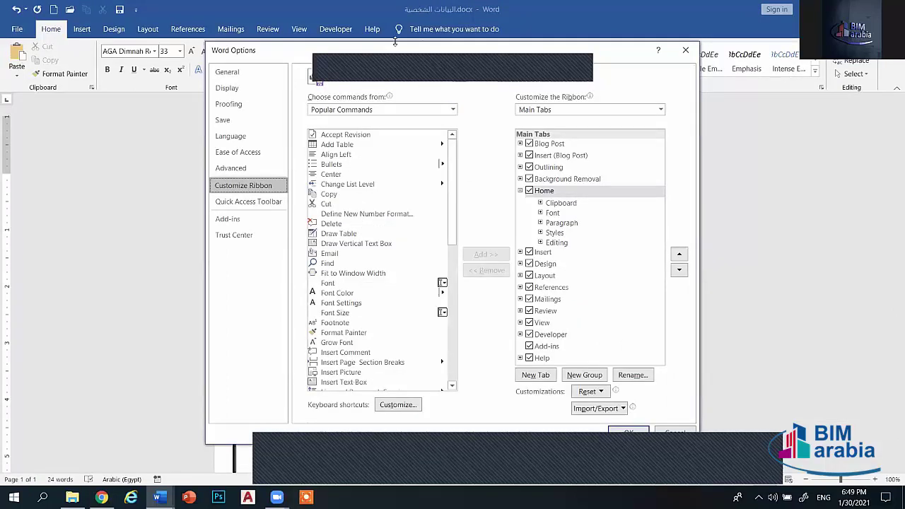
{"action": "left_click_drag", "start_coordinate": [389, 64], "coordinate": [413, 86]}
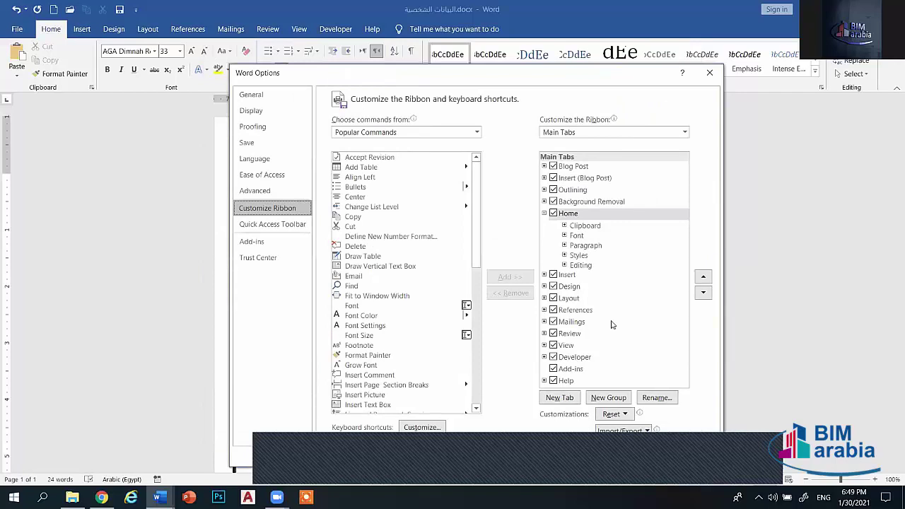
- Select Home in Main Tabs and move it down past Insert, Mailings, View and Developer
{"action": "left_click", "coordinate": [574, 224]}
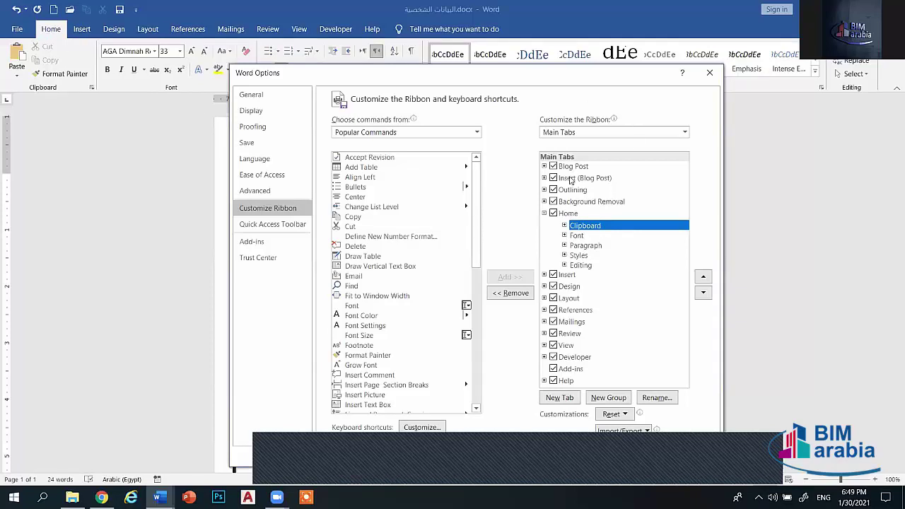
{"action": "left_click", "coordinate": [567, 213]}
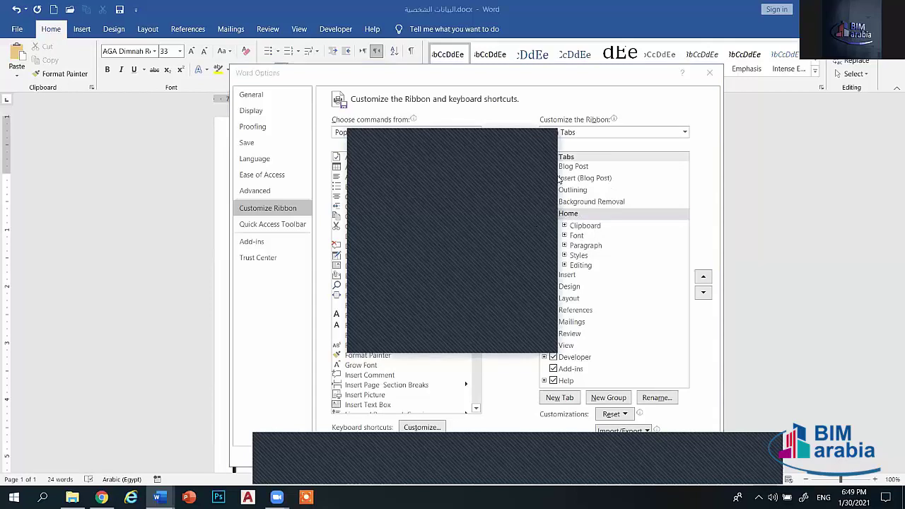
{"action": "left_click", "coordinate": [704, 294]}
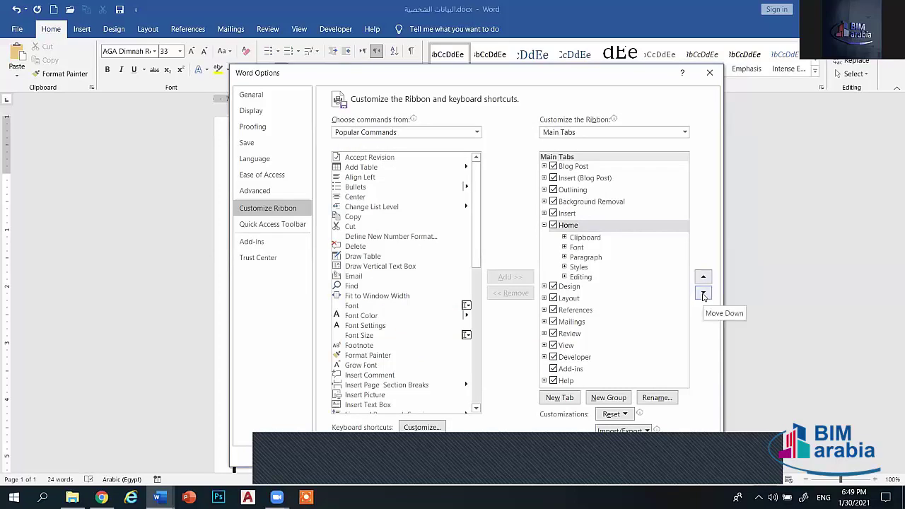
{"action": "left_click", "coordinate": [703, 294]}
{"action": "left_click", "coordinate": [703, 295]}
{"action": "left_click", "coordinate": [702, 293]}
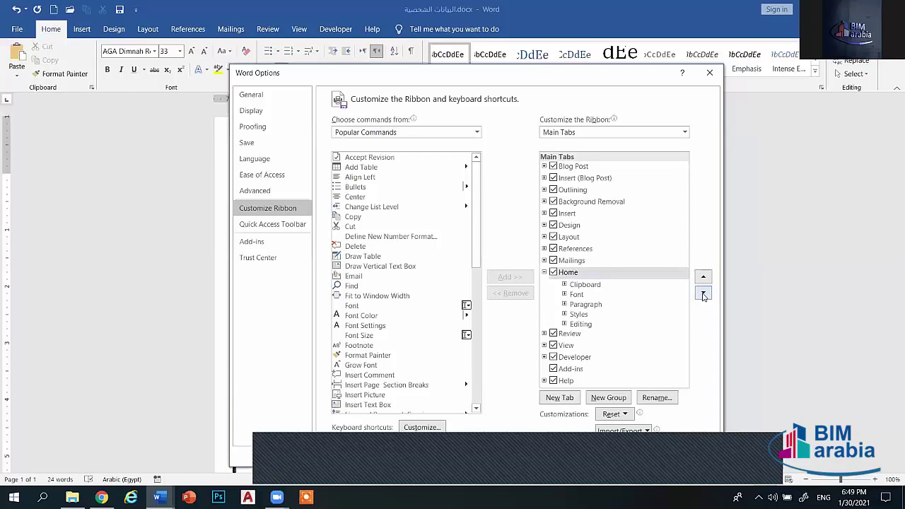
{"action": "left_click", "coordinate": [703, 293]}
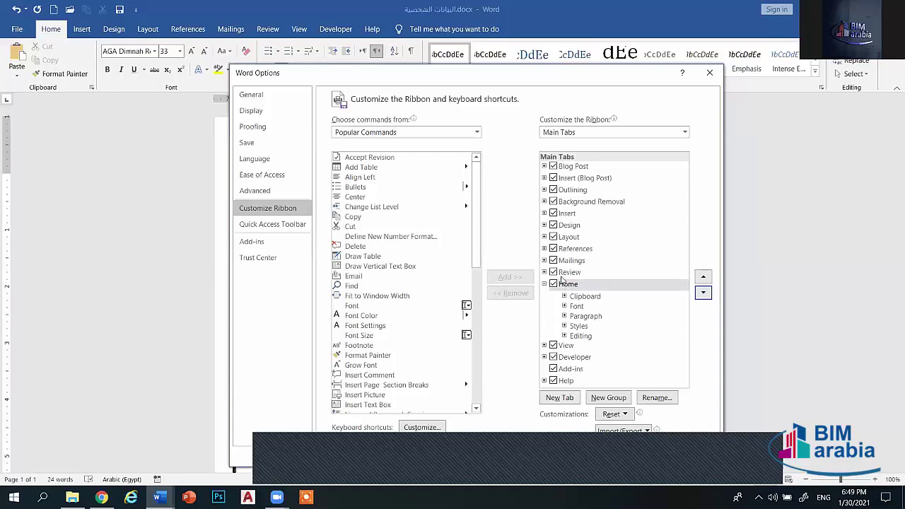
{"action": "left_click", "coordinate": [702, 292]}
{"action": "left_click", "coordinate": [702, 293]}
{"action": "left_click", "coordinate": [702, 293]}
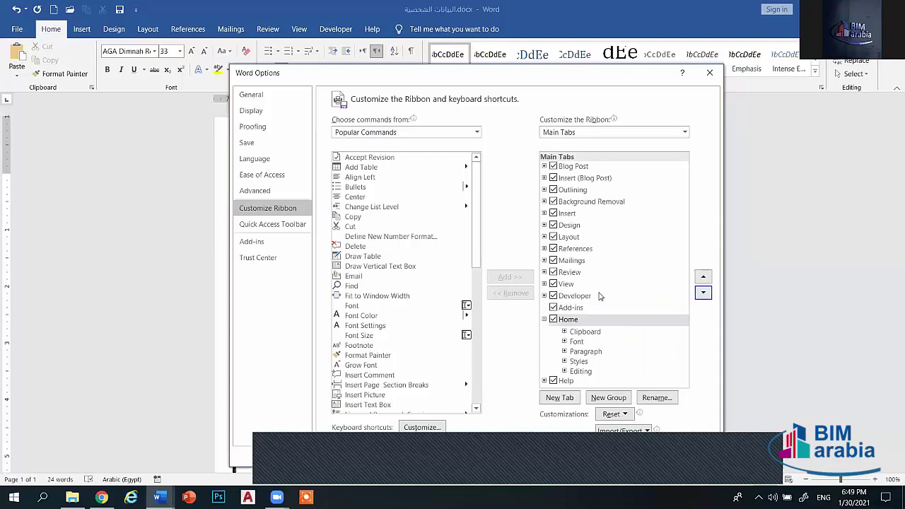
- Move Home back up so it sits directly after Blog Post
{"action": "left_click", "coordinate": [702, 277]}
{"action": "double_click", "coordinate": [702, 277]}
{"action": "triple_click", "coordinate": [703, 277]}
{"action": "triple_click", "coordinate": [703, 277]}
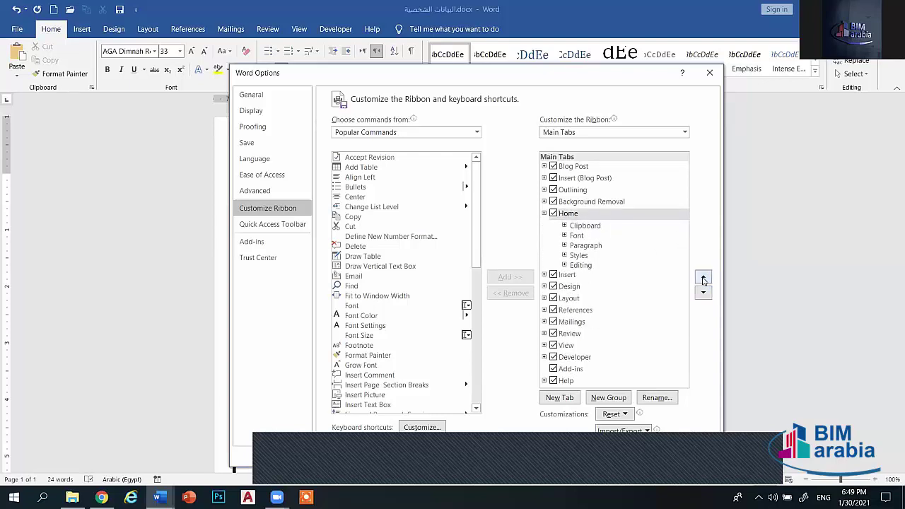
{"action": "left_click", "coordinate": [703, 279]}
{"action": "left_click", "coordinate": [703, 279]}
{"action": "left_click", "coordinate": [702, 279]}
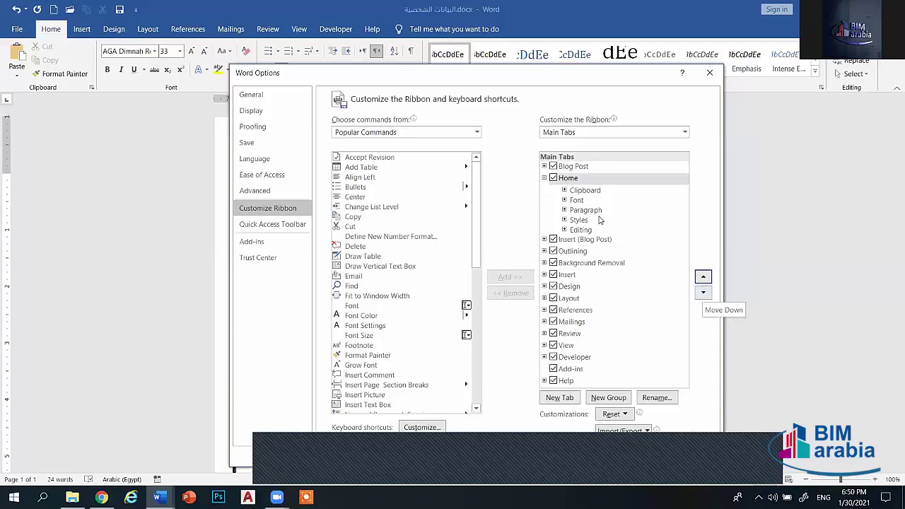
{"action": "left_click", "coordinate": [702, 294]}
{"action": "left_click", "coordinate": [703, 294]}
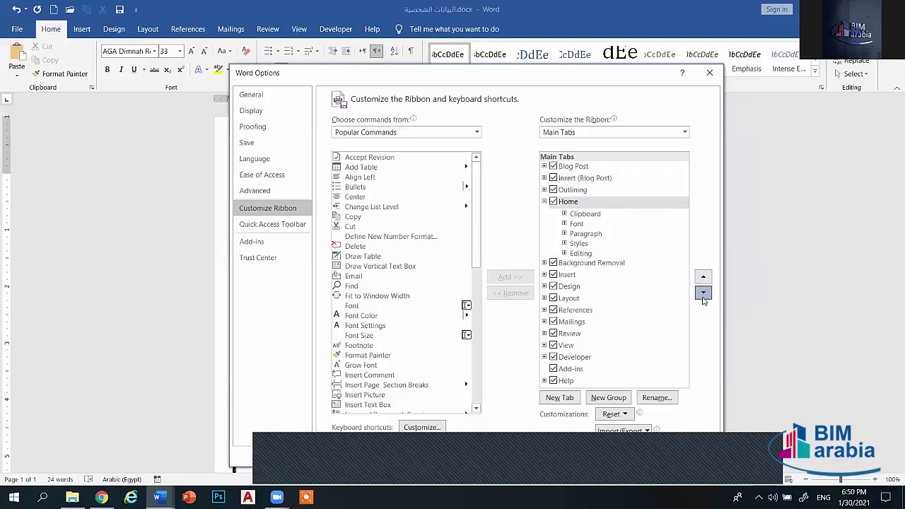
{"action": "left_click", "coordinate": [702, 294]}
{"action": "left_click", "coordinate": [702, 277]}
{"action": "left_click", "coordinate": [701, 277]}
{"action": "left_click", "coordinate": [702, 277]}
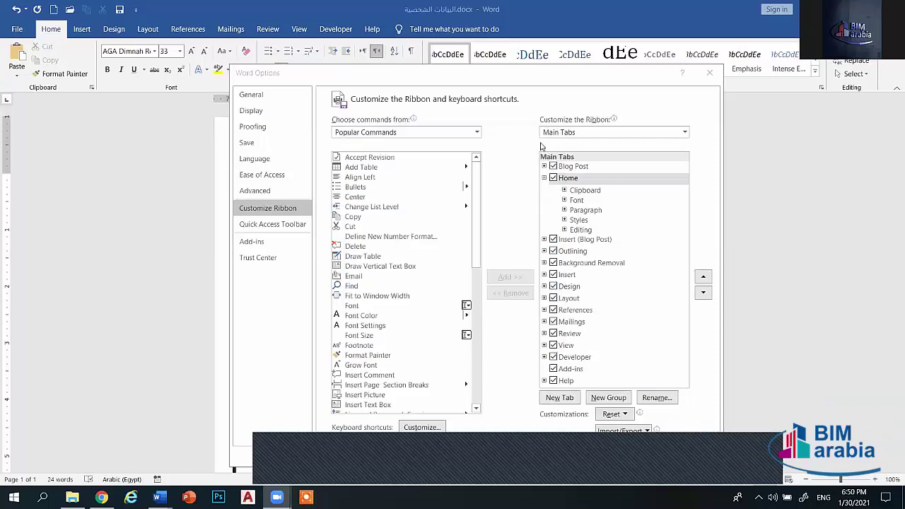
{"action": "left_click", "coordinate": [421, 84]}
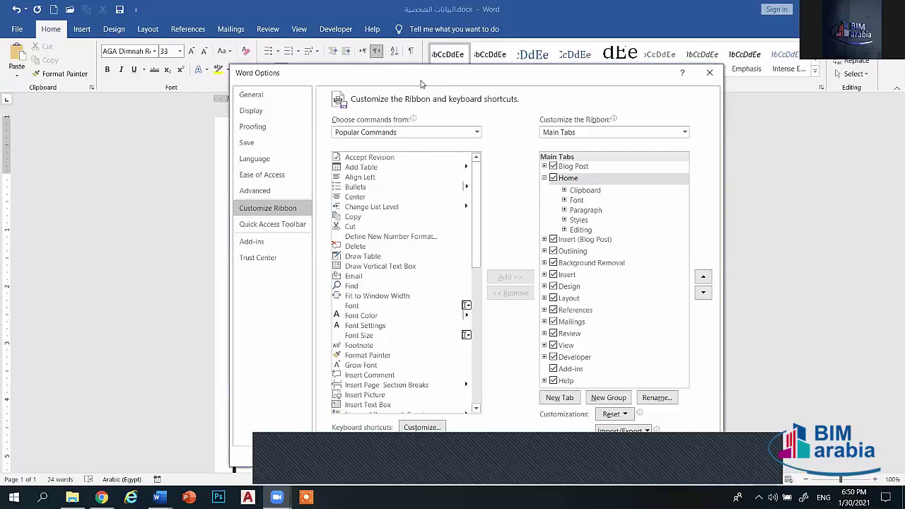
{"action": "left_click_drag", "start_coordinate": [421, 83], "coordinate": [413, 84]}
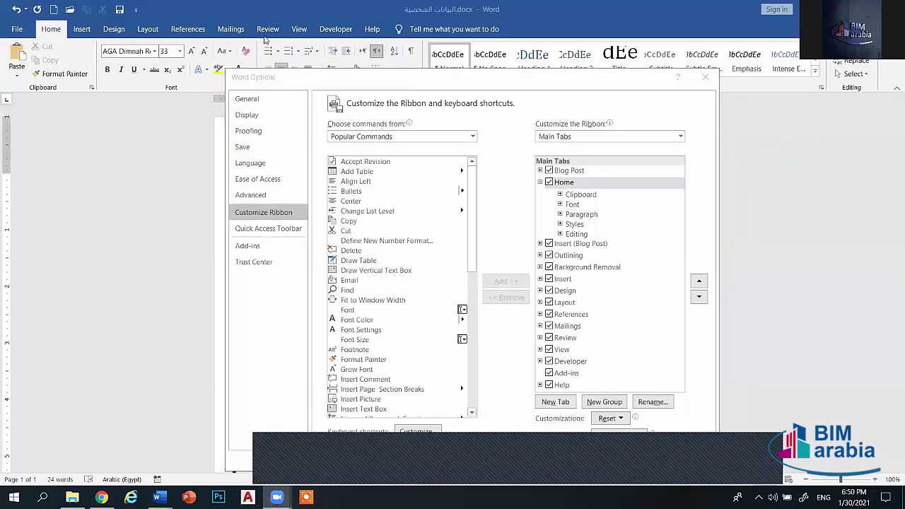
- Select Home in Main Tabs, move it down below Mailings, and apply with OK
{"action": "left_click", "coordinate": [569, 182]}
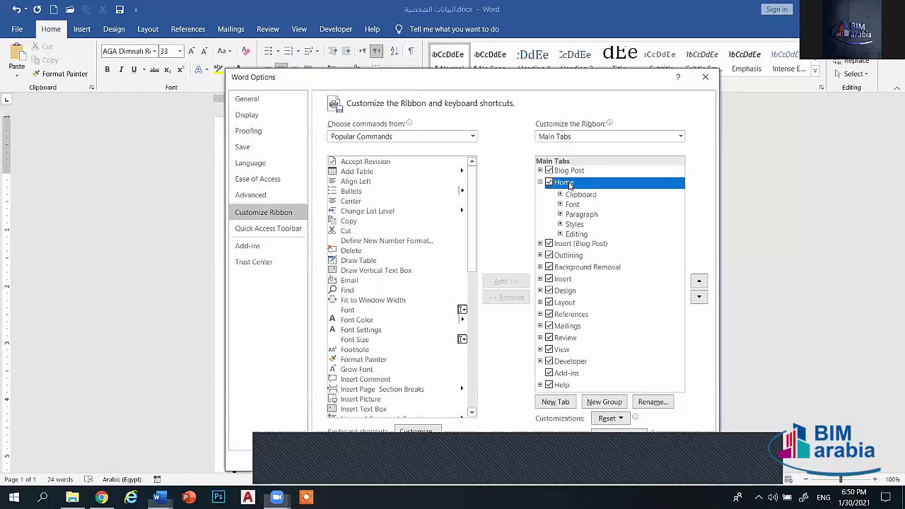
{"action": "left_click", "coordinate": [569, 243]}
{"action": "left_click", "coordinate": [567, 255]}
{"action": "left_click", "coordinate": [565, 279]}
{"action": "left_click", "coordinate": [569, 243]}
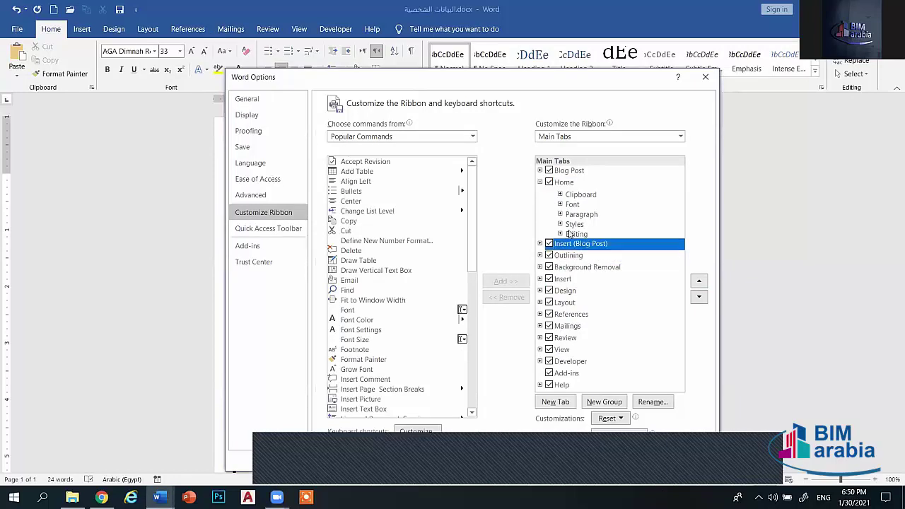
{"action": "left_click", "coordinate": [569, 183]}
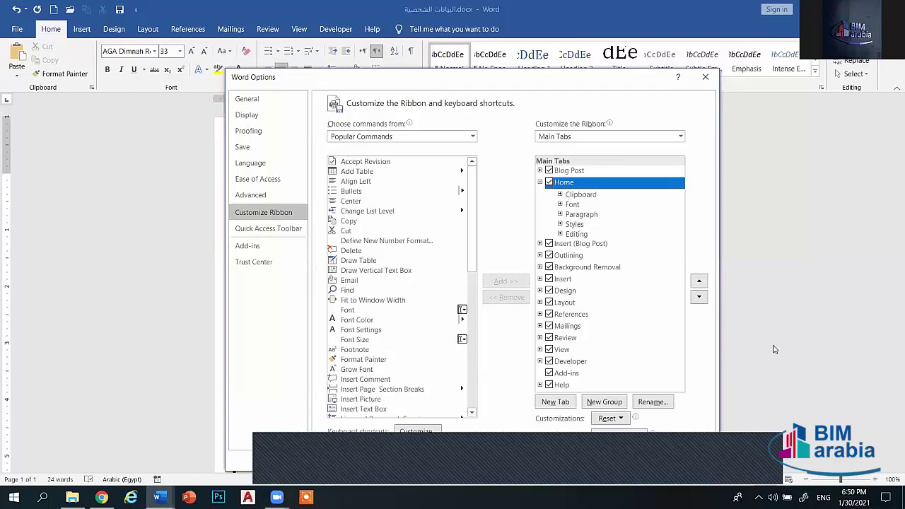
{"action": "left_click", "coordinate": [698, 299]}
{"action": "left_click", "coordinate": [698, 299]}
{"action": "left_click", "coordinate": [697, 299]}
{"action": "left_click", "coordinate": [698, 299]}
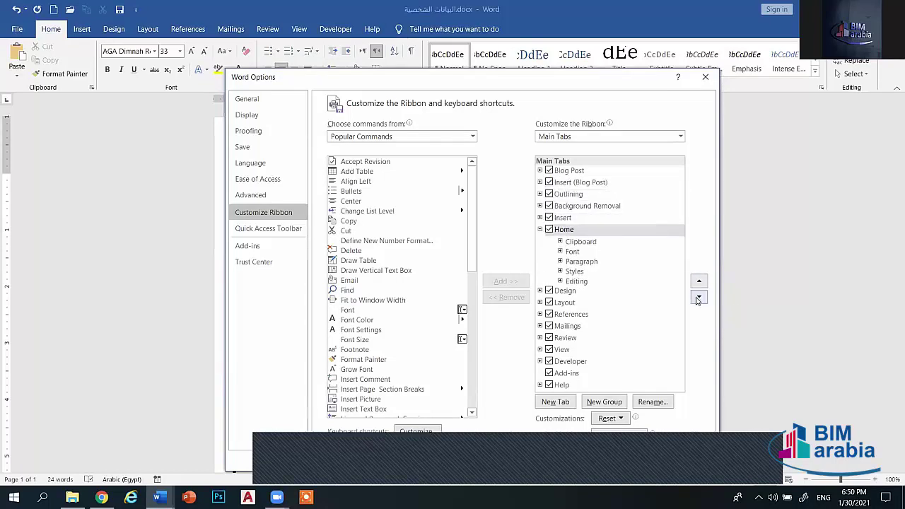
{"action": "left_click", "coordinate": [698, 299]}
{"action": "left_click", "coordinate": [697, 299]}
{"action": "left_click", "coordinate": [697, 299]}
{"action": "left_click", "coordinate": [697, 299]}
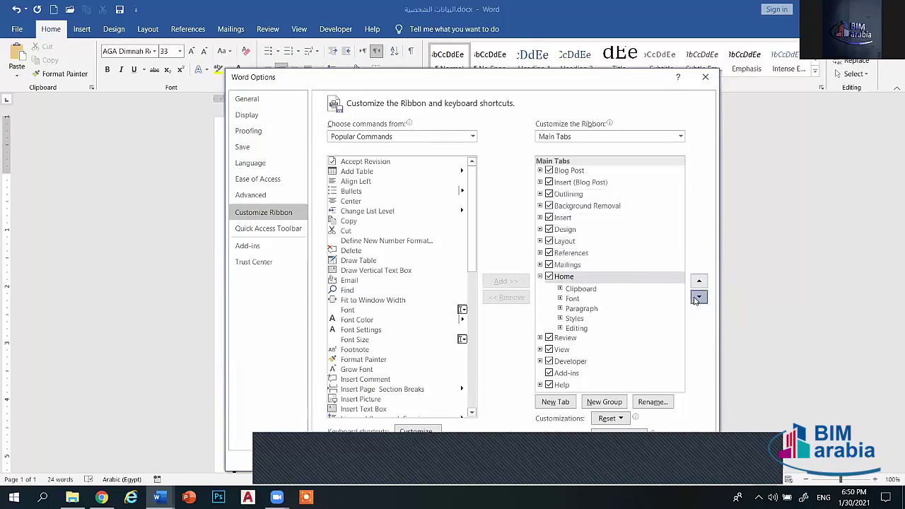
{"action": "left_click", "coordinate": [698, 299]}
{"action": "left_click", "coordinate": [697, 299]}
{"action": "left_click", "coordinate": [697, 299]}
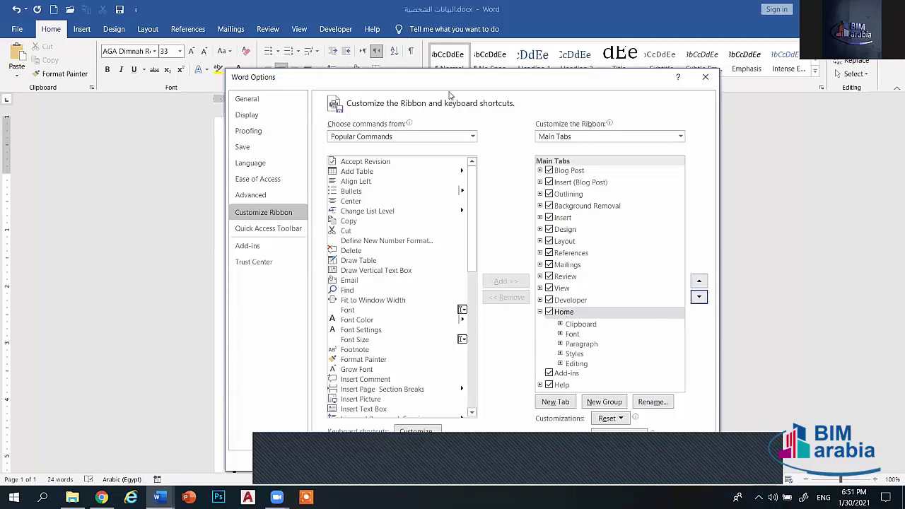
{"action": "mouse_move", "coordinate": [449, 82]}
{"action": "left_mouse_down"}
{"action": "mouse_move", "coordinate": [458, 19]}
{"action": "mouse_move", "coordinate": [469, 101]}
{"action": "left_mouse_up"}
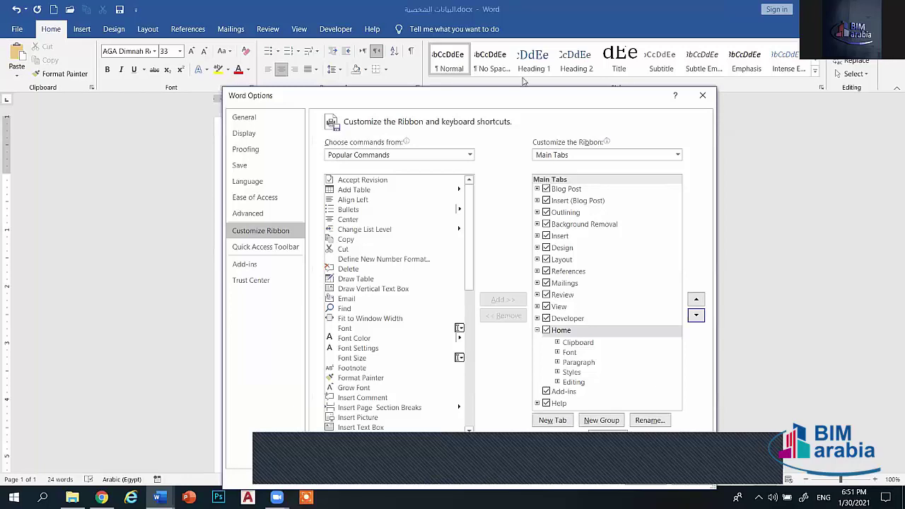
{"action": "left_click_drag", "start_coordinate": [507, 104], "coordinate": [507, 19]}
{"action": "left_click", "coordinate": [622, 406]}
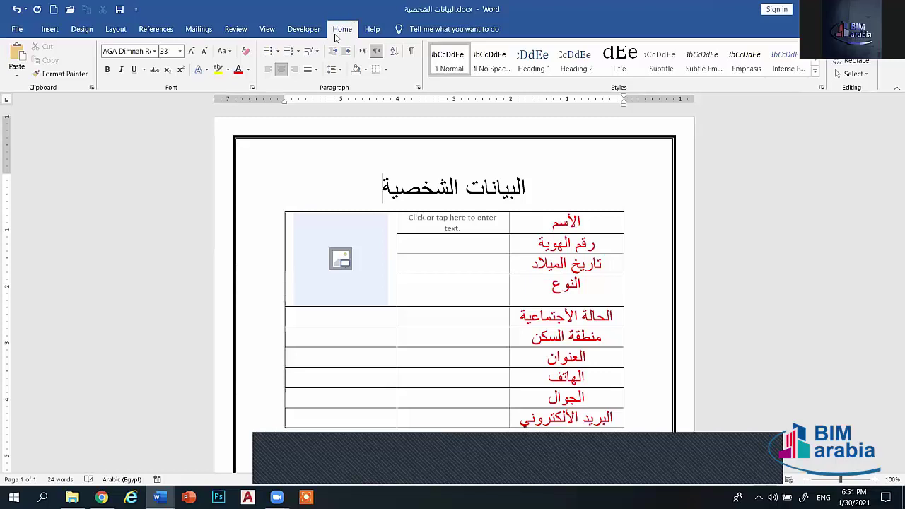
- Reopen Customize Ribbon, move Home up to just below Blog Post, and confirm with OK
{"action": "left_click", "coordinate": [17, 29]}
{"action": "left_click", "coordinate": [38, 465]}
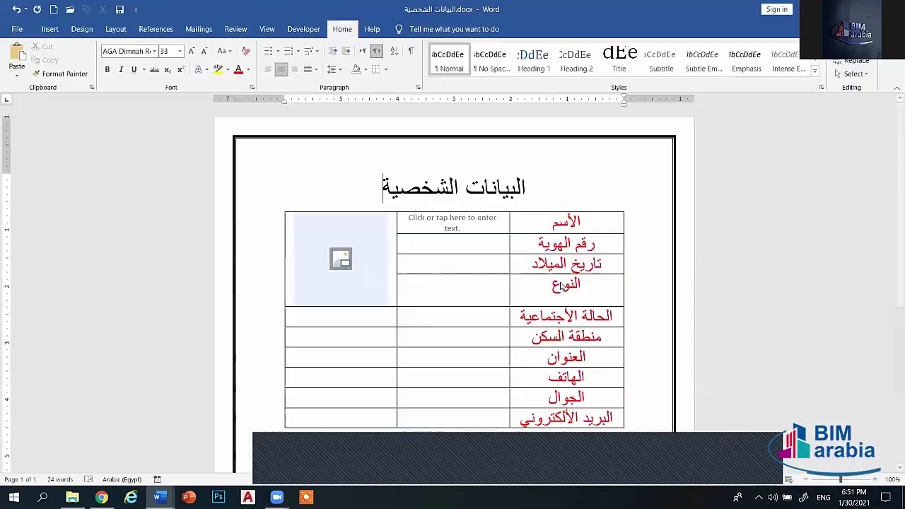
{"action": "left_click", "coordinate": [258, 188]}
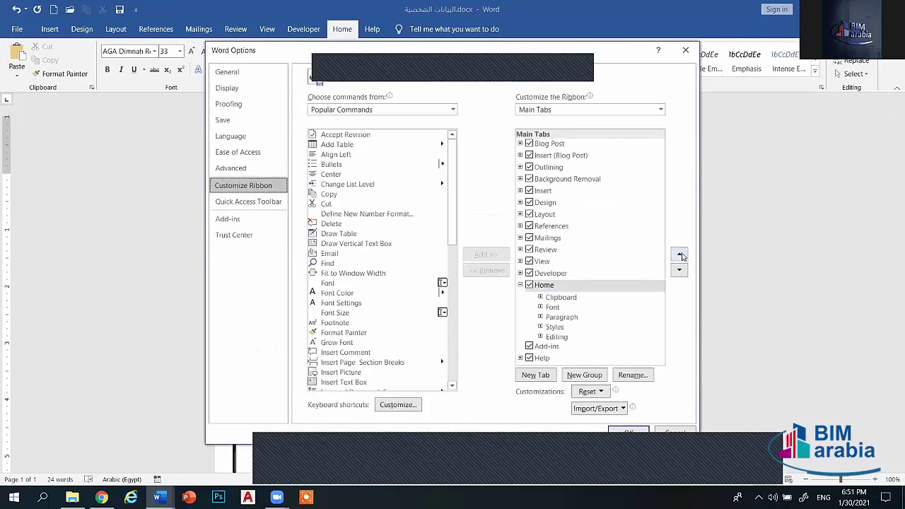
{"action": "left_click", "coordinate": [679, 255]}
{"action": "left_click", "coordinate": [679, 256]}
{"action": "left_click", "coordinate": [679, 255]}
{"action": "left_click", "coordinate": [679, 255]}
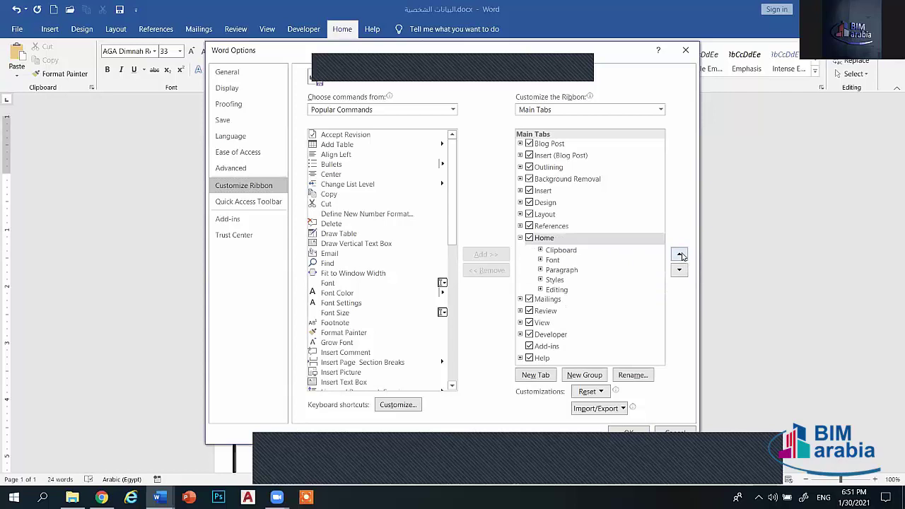
{"action": "left_click", "coordinate": [679, 255]}
{"action": "double_click", "coordinate": [679, 255]}
{"action": "double_click", "coordinate": [679, 255]}
{"action": "double_click", "coordinate": [679, 255]}
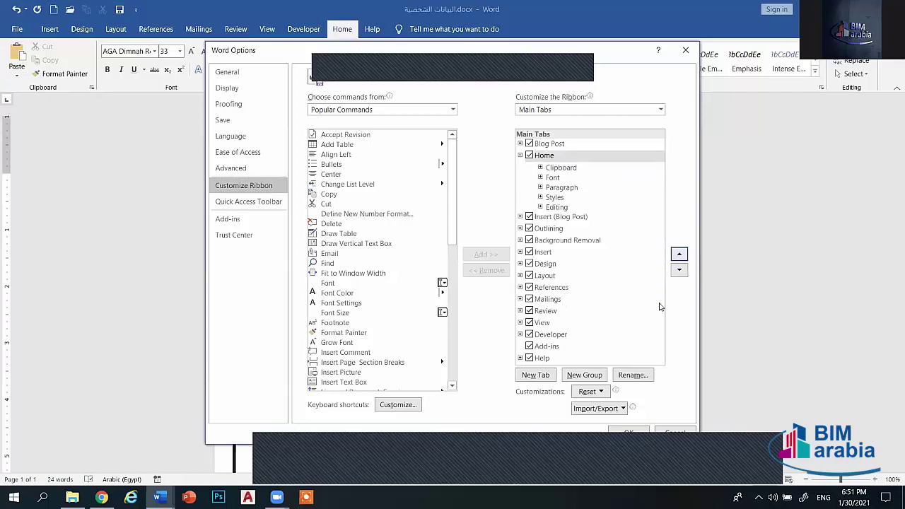
{"action": "left_click", "coordinate": [627, 431]}
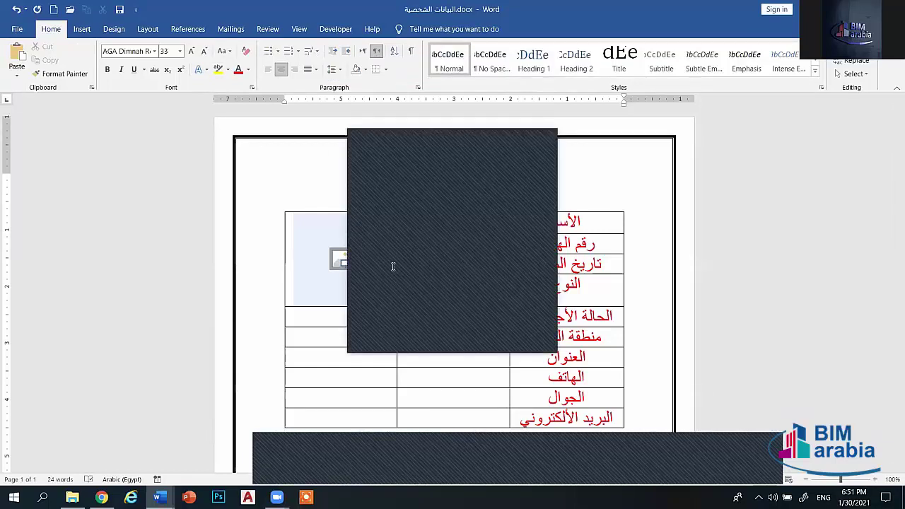
- Switch input to Arabic and toggle View > Gridlines several times, leaving them off
{"action": "key", "text": "alt+shift"}
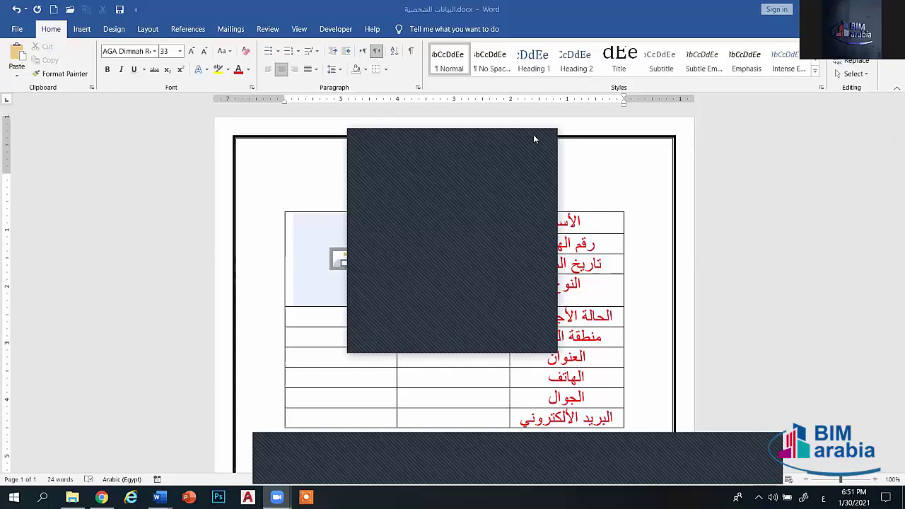
{"action": "left_click", "coordinate": [269, 31]}
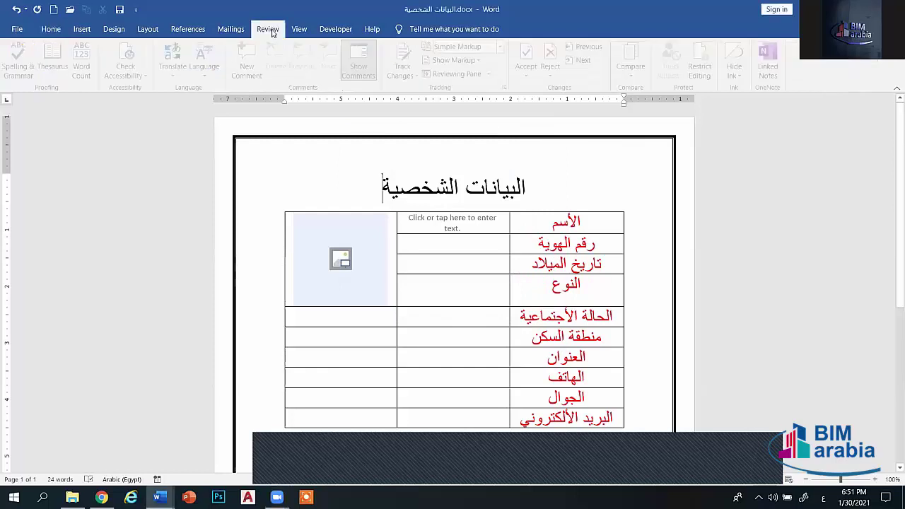
{"action": "left_click", "coordinate": [293, 32]}
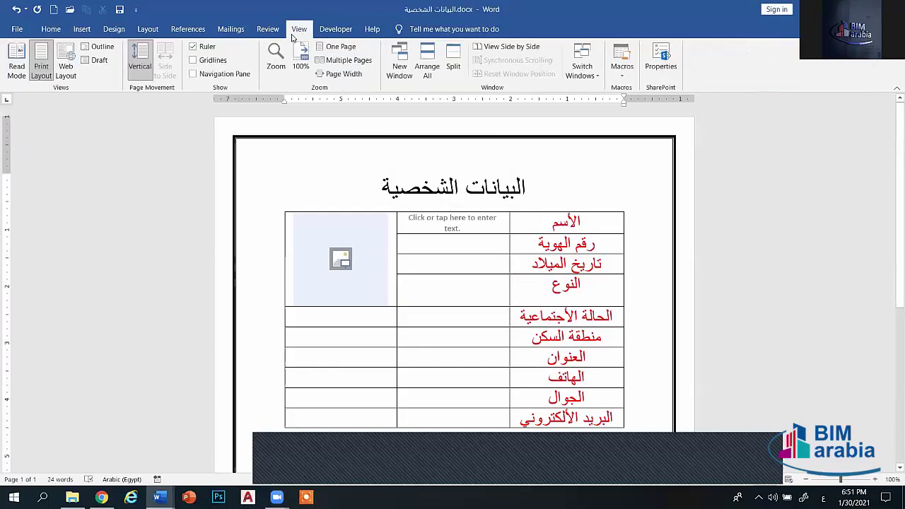
{"action": "left_click", "coordinate": [204, 61]}
{"action": "left_click", "coordinate": [207, 62]}
{"action": "left_click", "coordinate": [207, 62]}
{"action": "left_click", "coordinate": [207, 62]}
{"action": "left_click", "coordinate": [207, 62]}
{"action": "left_click", "coordinate": [207, 62]}
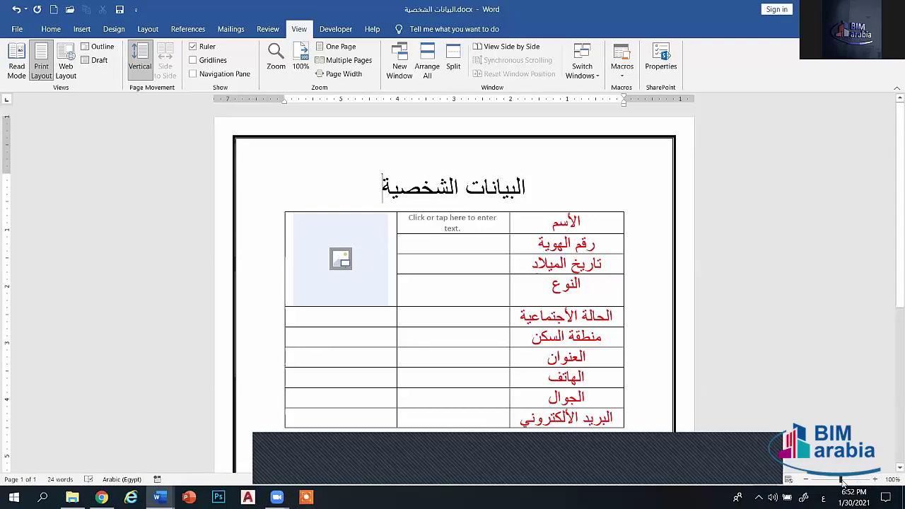
- Zoom the page to 500% with the slider, then reset it to 100% in the Zoom dialog
{"action": "left_click_drag", "start_coordinate": [842, 480], "coordinate": [883, 488]}
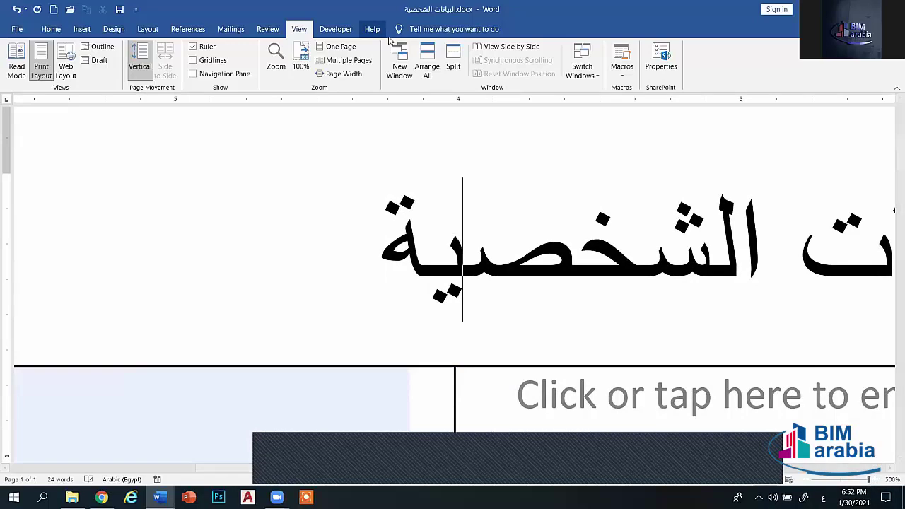
{"action": "left_click", "coordinate": [274, 56]}
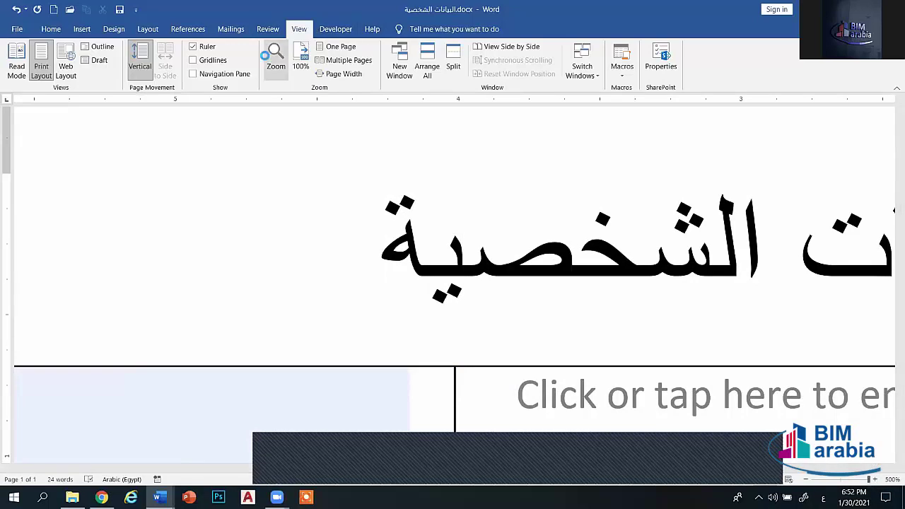
{"action": "left_click", "coordinate": [342, 181]}
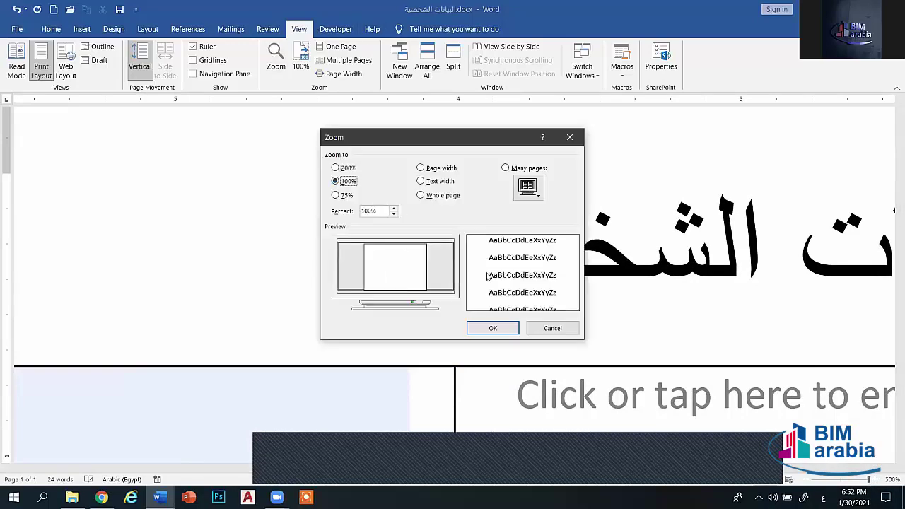
{"action": "left_click", "coordinate": [513, 327]}
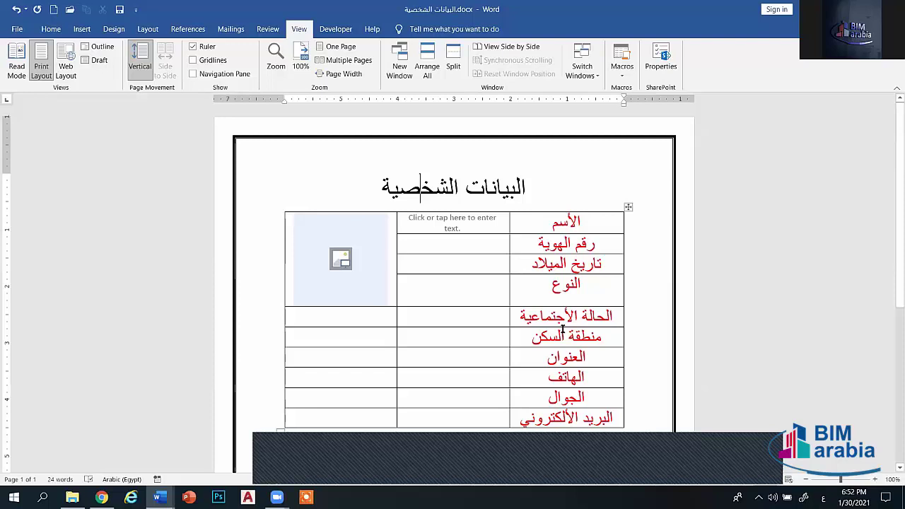
{"action": "left_click", "coordinate": [335, 29]}
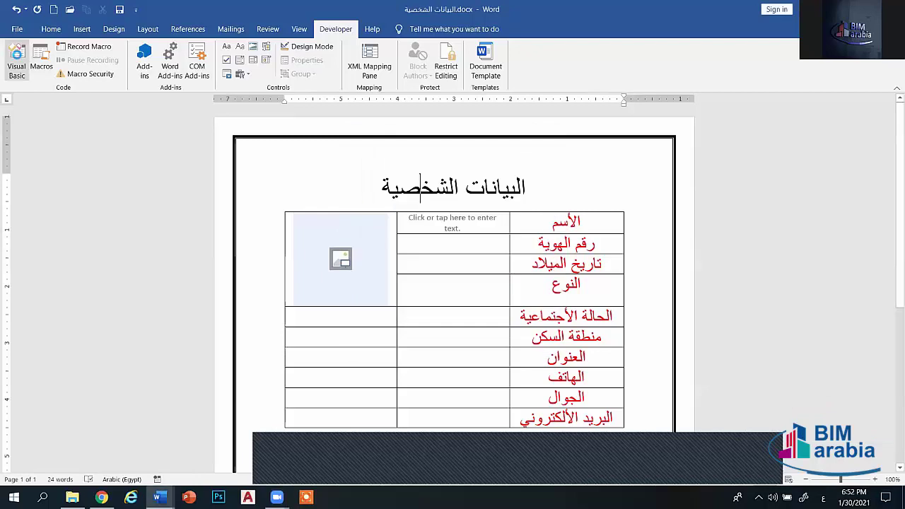
{"action": "left_click", "coordinate": [14, 70]}
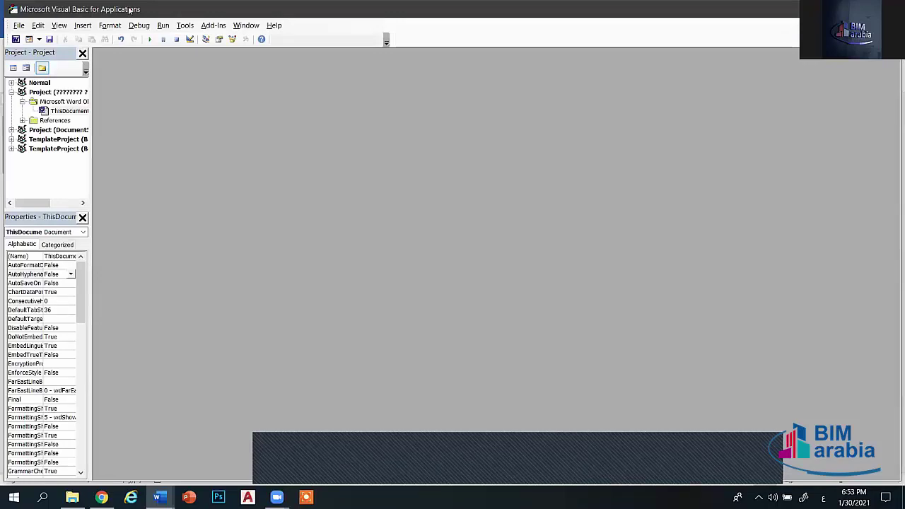
{"action": "key", "text": "alt+F11"}
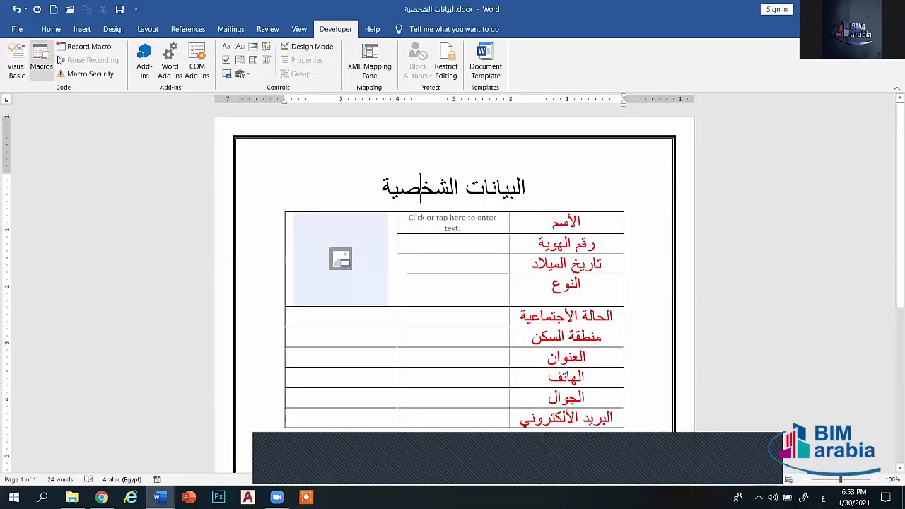
{"action": "left_click", "coordinate": [299, 29]}
{"action": "left_click", "coordinate": [196, 48]}
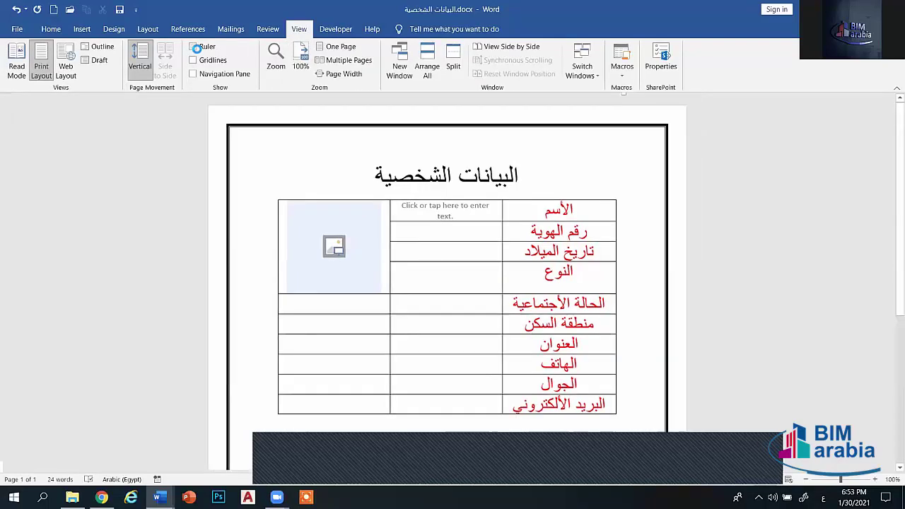
{"action": "left_click", "coordinate": [196, 47]}
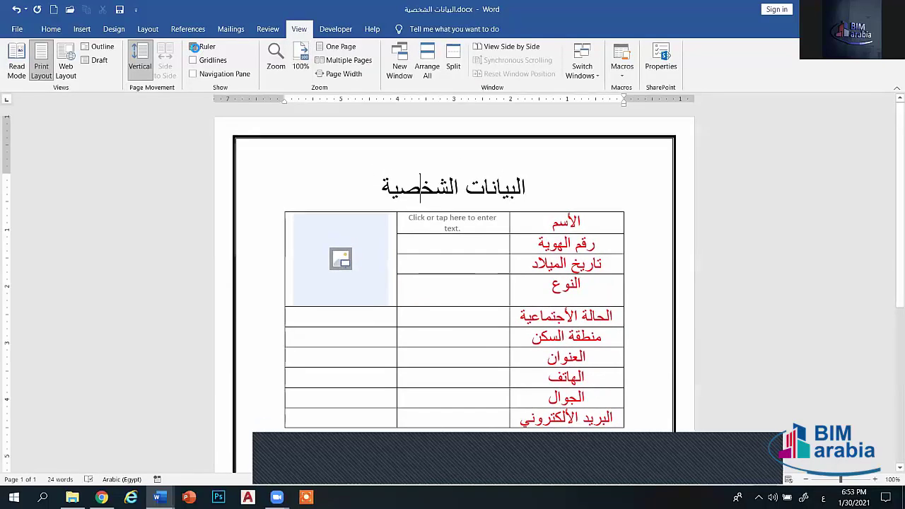
{"action": "left_click", "coordinate": [193, 46]}
{"action": "left_click", "coordinate": [193, 46]}
{"action": "left_click", "coordinate": [193, 61]}
{"action": "left_click", "coordinate": [195, 62]}
{"action": "left_click", "coordinate": [195, 63]}
{"action": "left_click", "coordinate": [196, 63]}
{"action": "left_click", "coordinate": [196, 63]}
{"action": "left_click", "coordinate": [196, 63]}
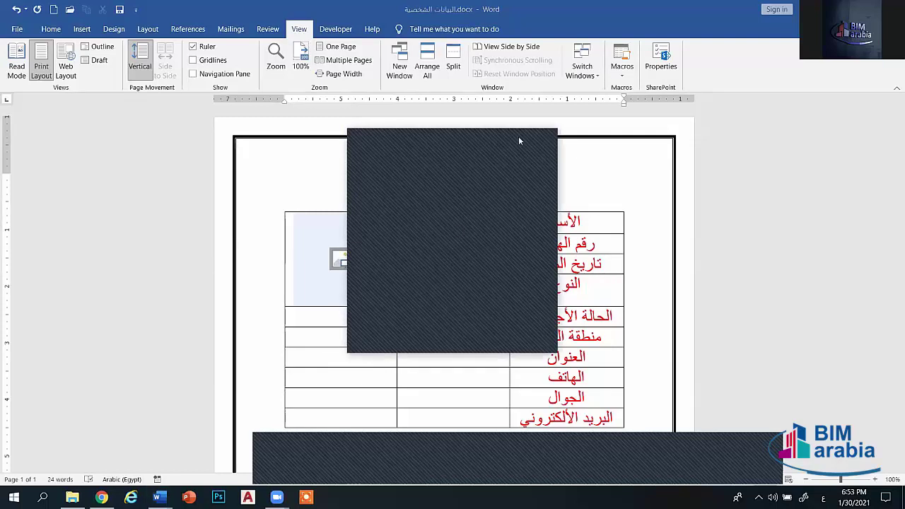
- Insert a Picture Content Control into the empty cell below the photo box
{"action": "left_click", "coordinate": [356, 315]}
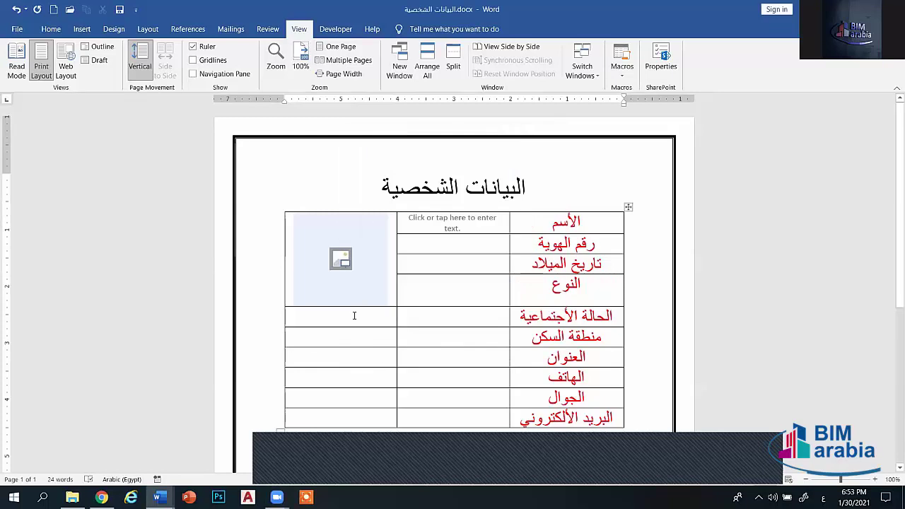
{"action": "left_click", "coordinate": [335, 29]}
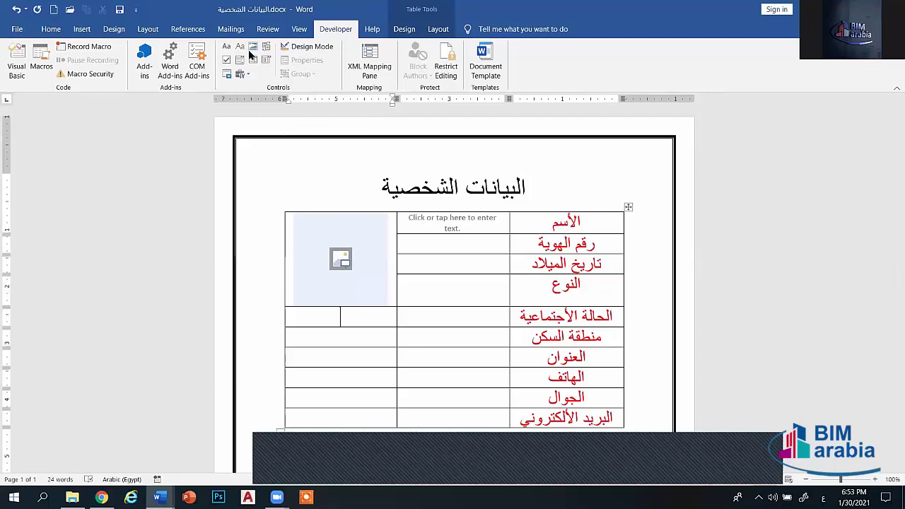
{"action": "left_click", "coordinate": [253, 46]}
{"action": "left_click", "coordinate": [334, 410]}
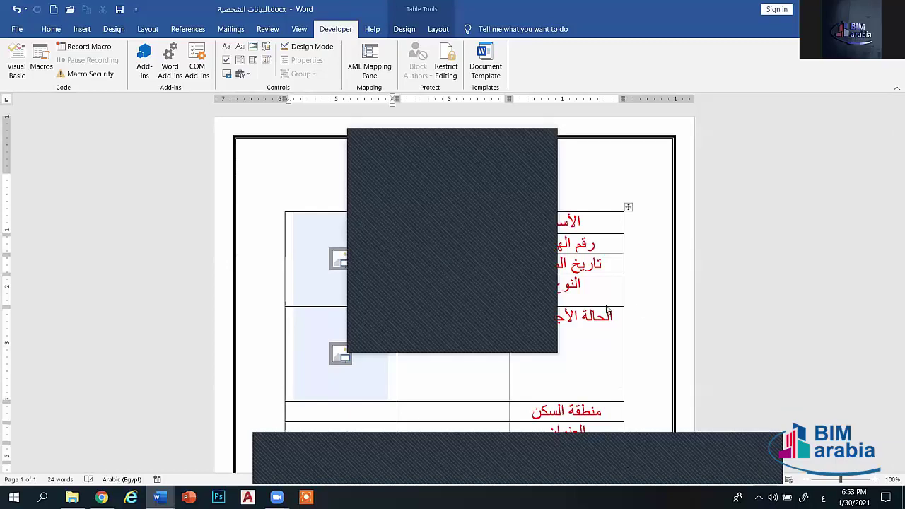
{"action": "scroll", "coordinate": [493, 396], "scroll_direction": "down", "scroll_amount": 5}
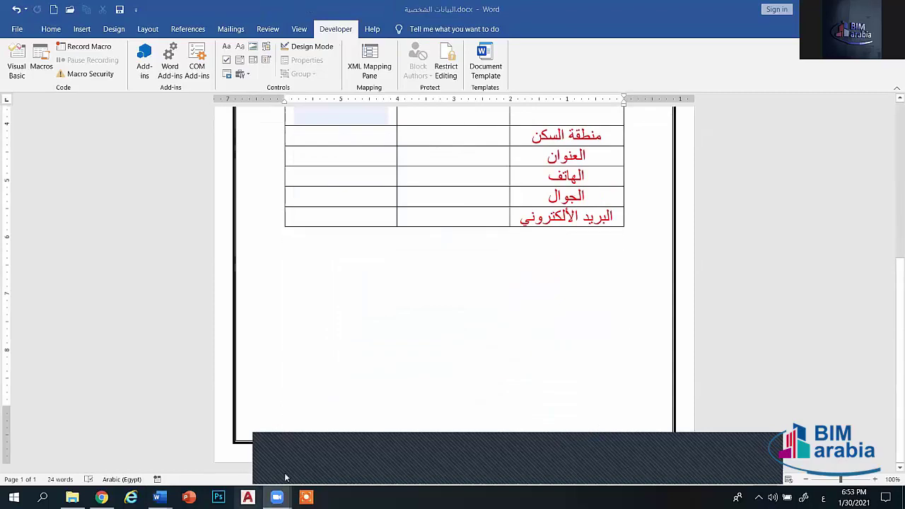
- In Document5, open the section 2 footer and delete the page number
{"action": "mouse_move", "coordinate": [159, 497]}
{"action": "left_click", "coordinate": [202, 447]}
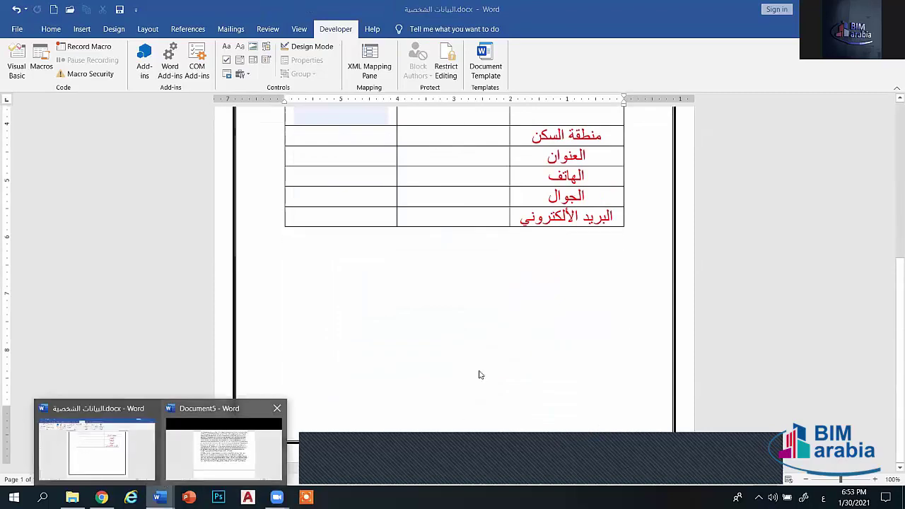
{"action": "double_click", "coordinate": [469, 362]}
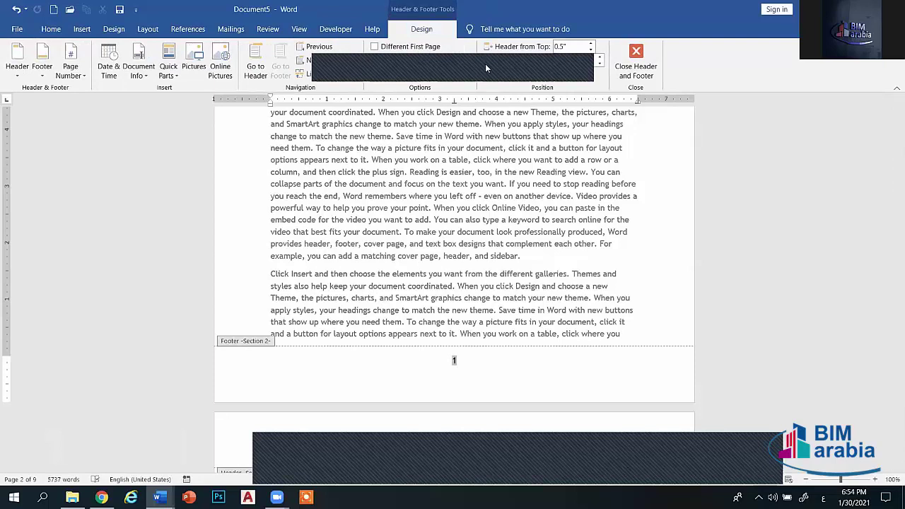
{"action": "left_click", "coordinate": [63, 30]}
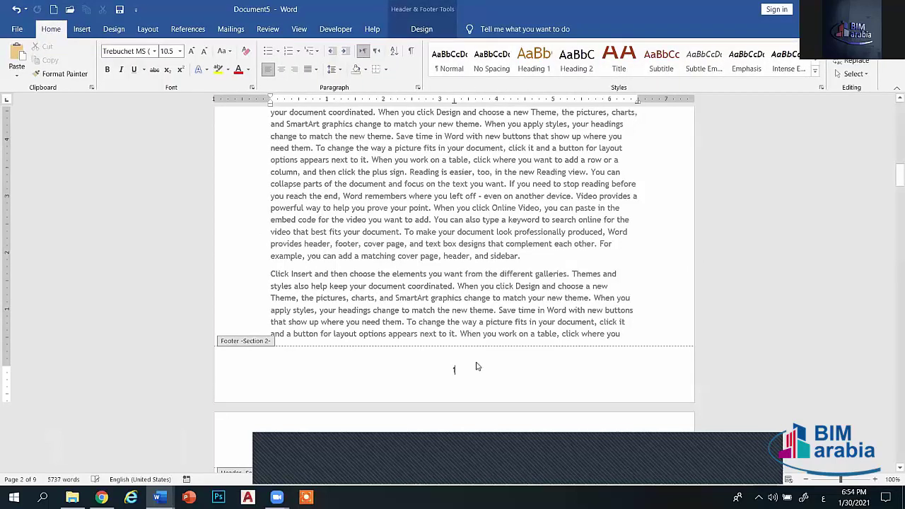
{"action": "double_click", "coordinate": [462, 371]}
{"action": "key", "text": "Delete"}
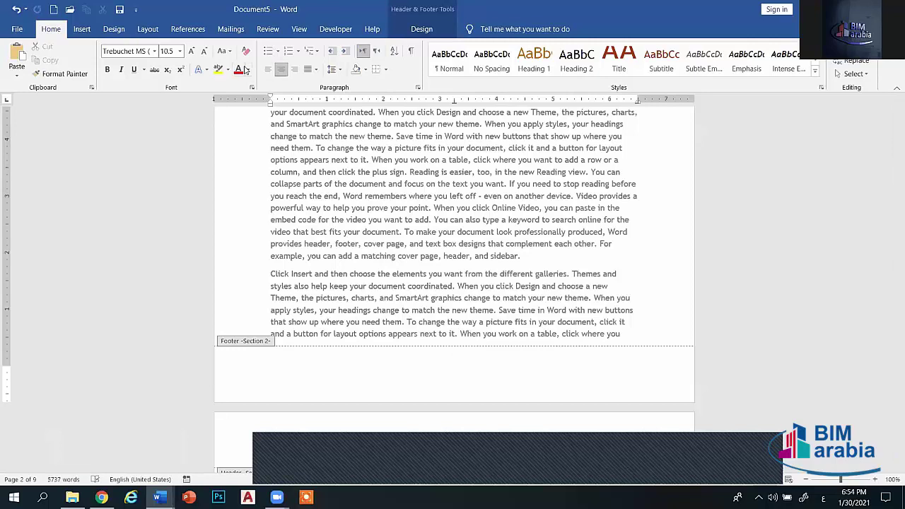
- Draw a trial oval in the footer, delete it, and return to the page number
{"action": "left_click", "coordinate": [81, 29]}
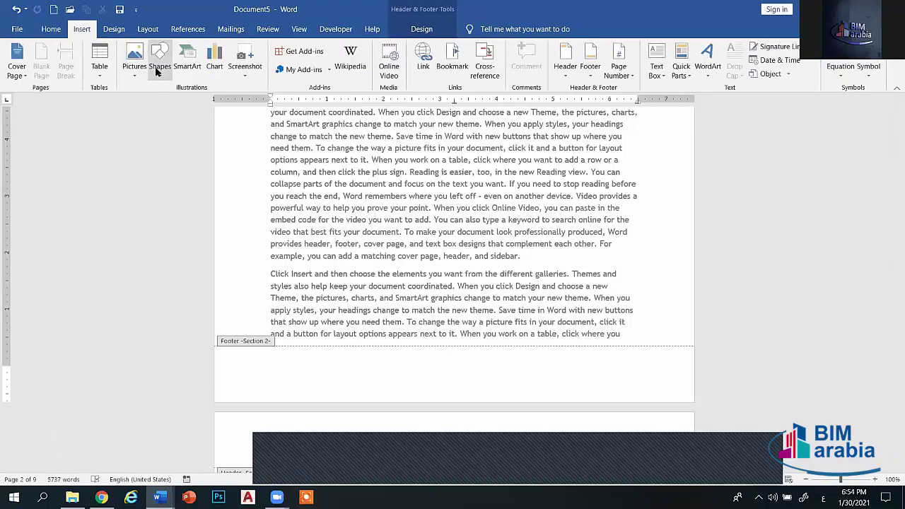
{"action": "left_click", "coordinate": [159, 63]}
{"action": "left_click", "coordinate": [201, 104]}
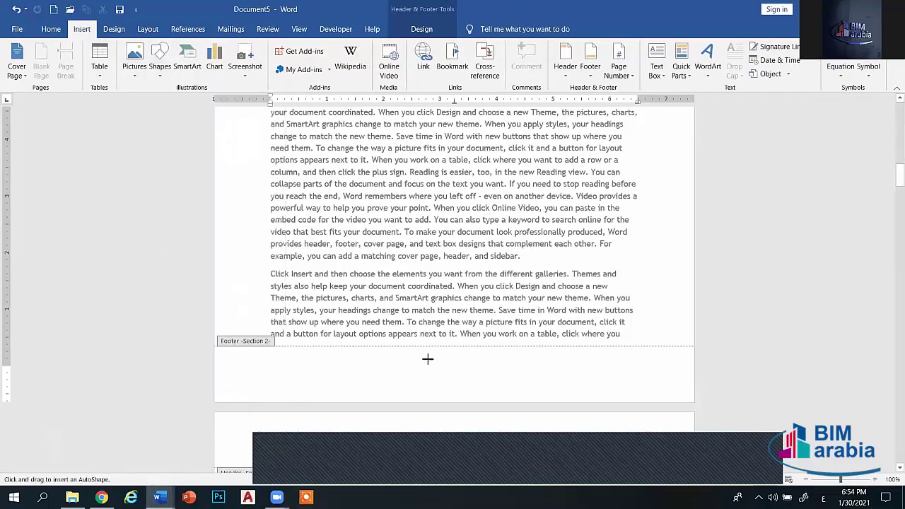
{"action": "left_click_drag", "start_coordinate": [427, 357], "coordinate": [493, 391]}
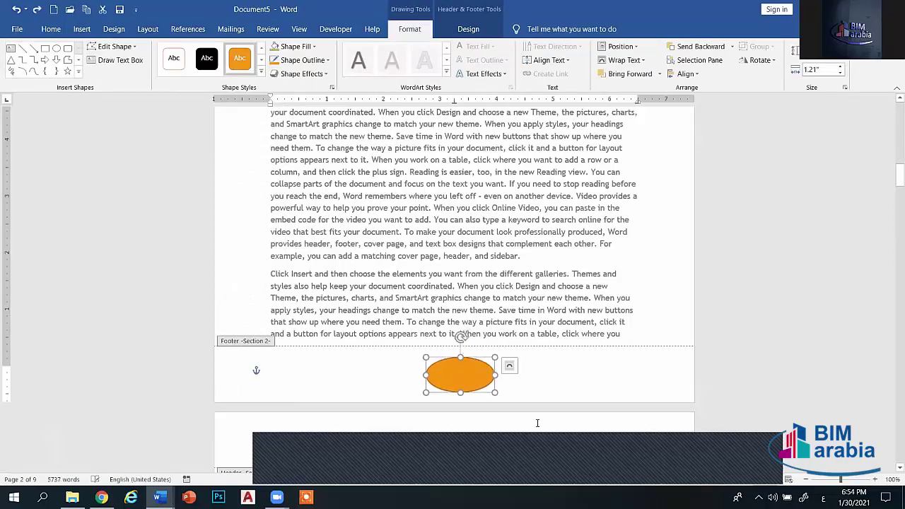
{"action": "key", "text": "Delete"}
{"action": "left_click", "coordinate": [483, 369]}
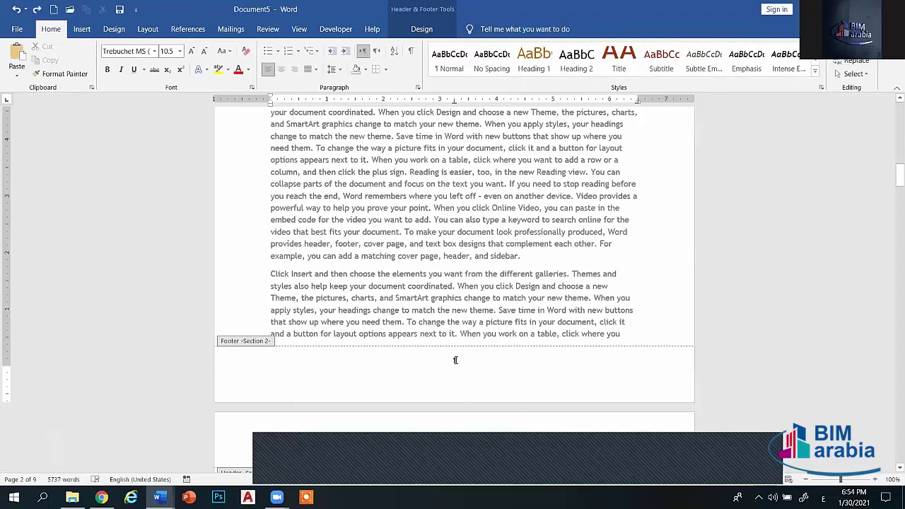
{"action": "left_click", "coordinate": [455, 360]}
- Draw a small oval over the footer page number 1 and set it to No Fill
{"action": "left_click", "coordinate": [82, 29]}
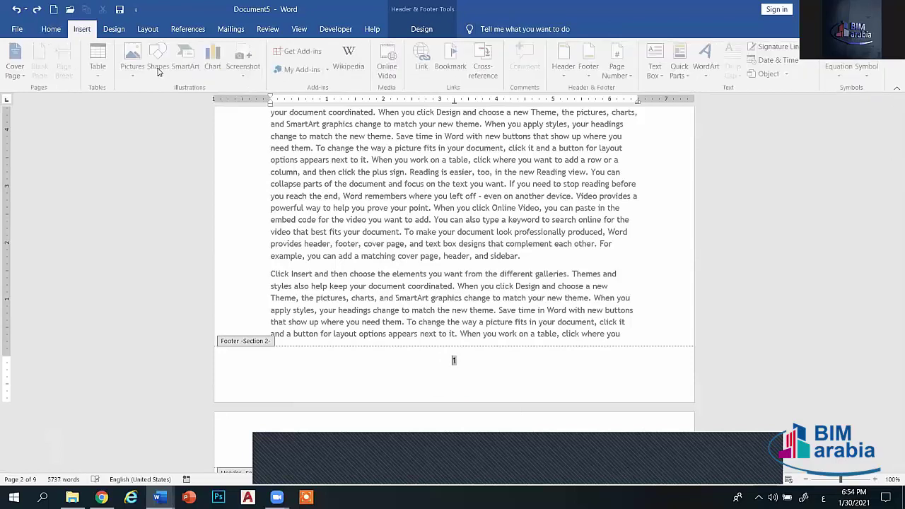
{"action": "left_click", "coordinate": [160, 62]}
{"action": "left_click", "coordinate": [199, 100]}
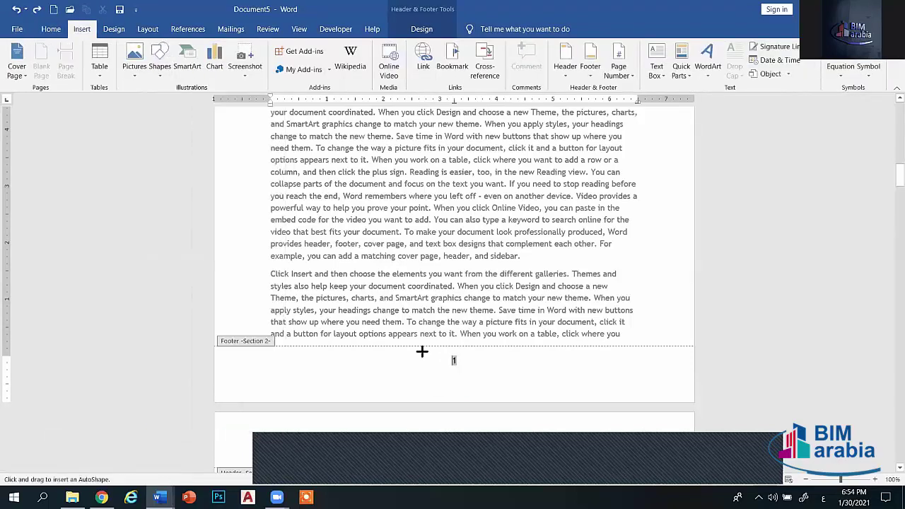
{"action": "left_click_drag", "start_coordinate": [440, 357], "coordinate": [472, 375]}
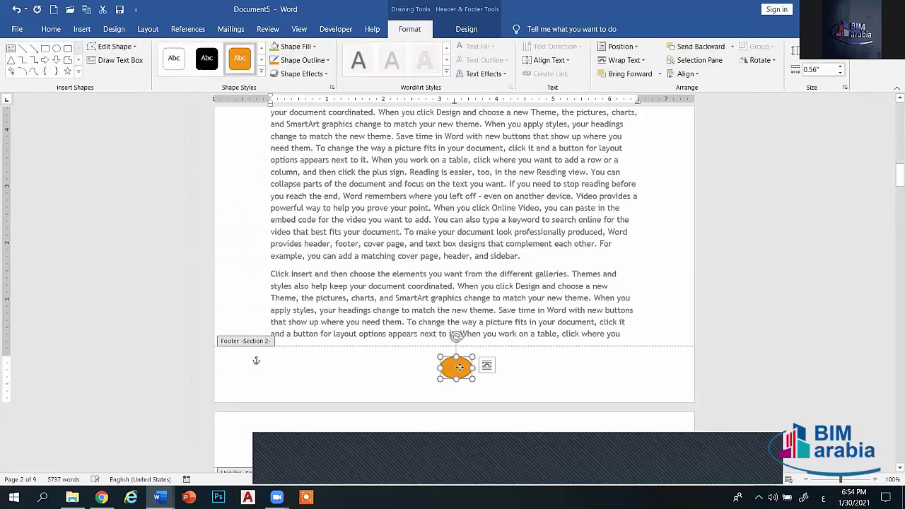
{"action": "left_click", "coordinate": [293, 46]}
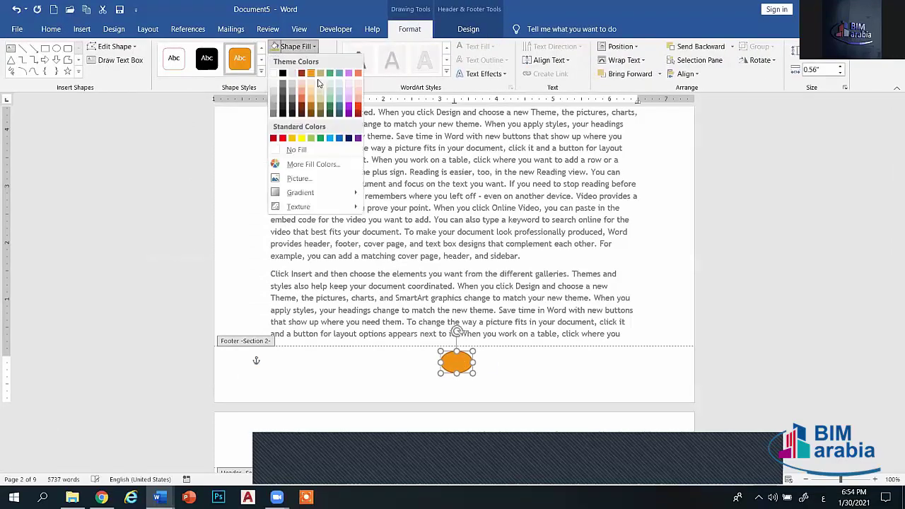
{"action": "left_click", "coordinate": [292, 151]}
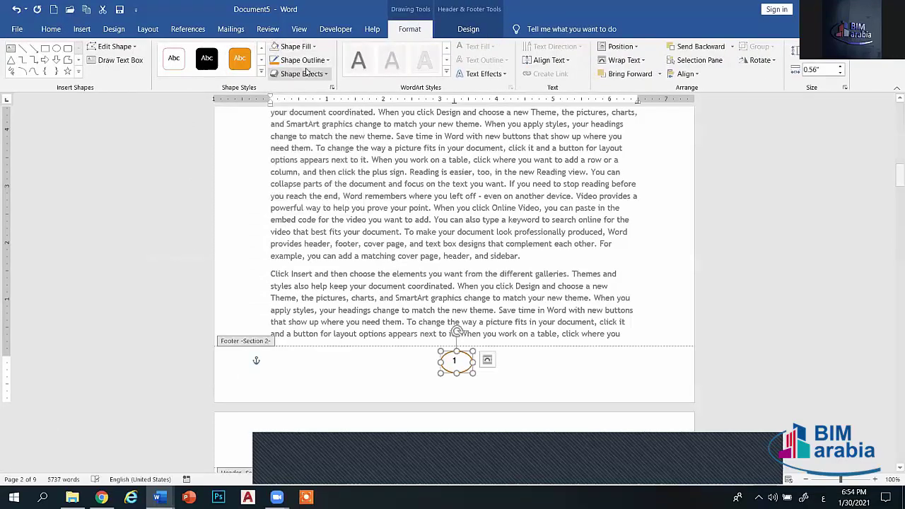
{"action": "left_click_drag", "start_coordinate": [449, 374], "coordinate": [449, 375]}
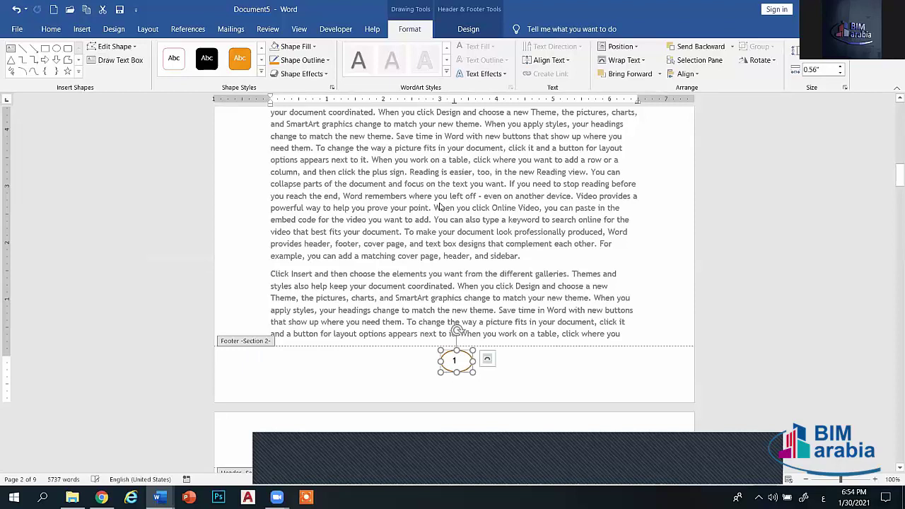
- Give the oval a black outline, centre it on the number, and close the footer
{"action": "left_click", "coordinate": [327, 60]}
{"action": "left_click", "coordinate": [283, 87]}
{"action": "left_click_drag", "start_coordinate": [453, 369], "coordinate": [448, 369]}
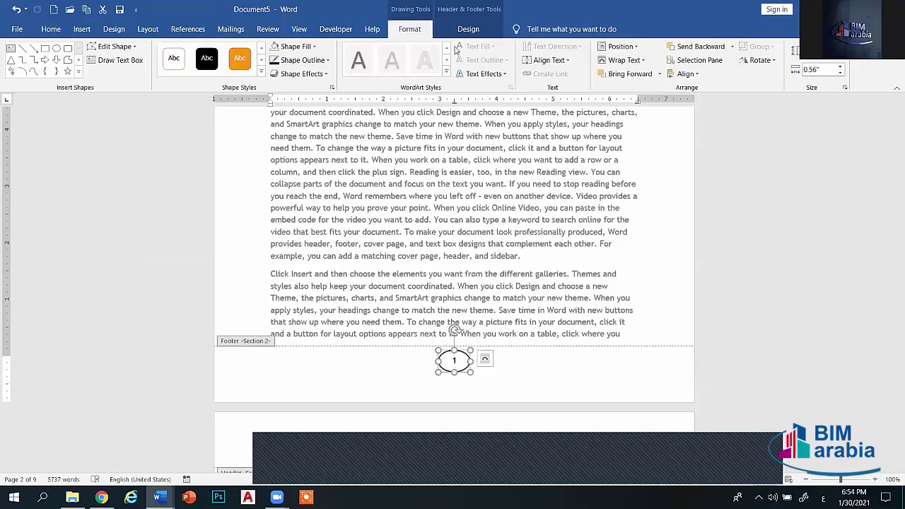
{"action": "left_click", "coordinate": [468, 29]}
{"action": "left_click", "coordinate": [634, 60]}
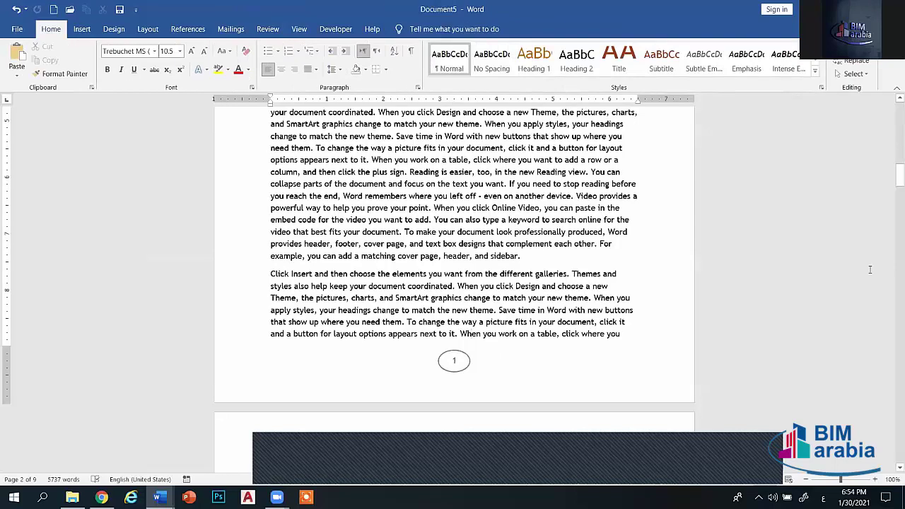
{"action": "left_click_drag", "start_coordinate": [896, 191], "coordinate": [866, 304]}
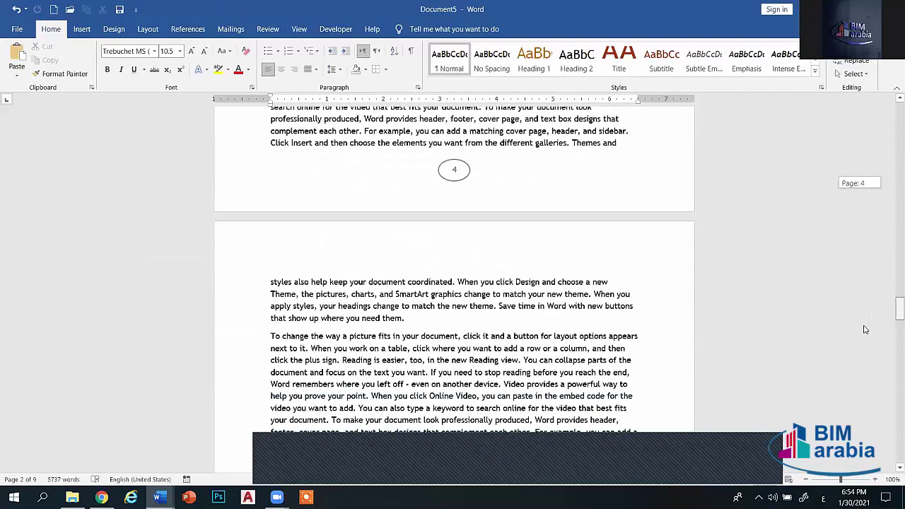
{"action": "left_click_drag", "start_coordinate": [867, 303], "coordinate": [795, 423]}
{"action": "scroll", "coordinate": [762, 288], "scroll_direction": "down", "scroll_amount": 1}
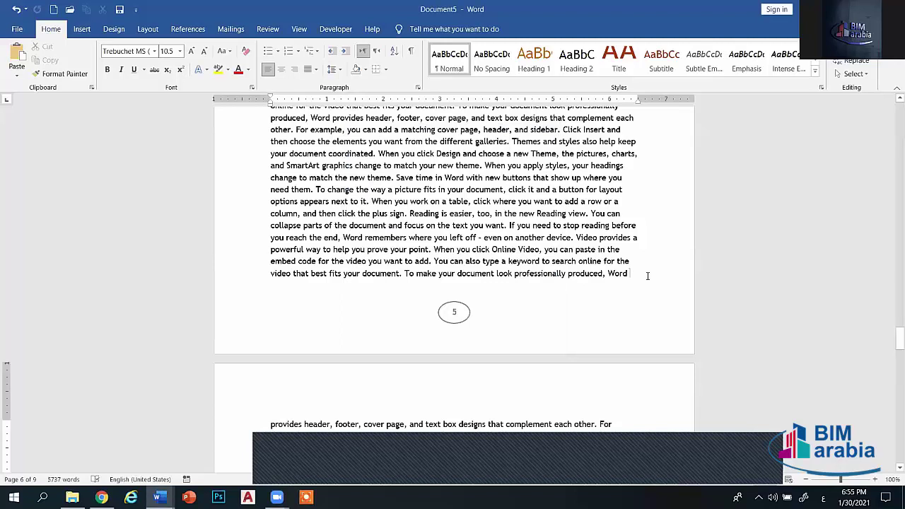
{"action": "left_click_drag", "start_coordinate": [890, 334], "coordinate": [890, 310]}
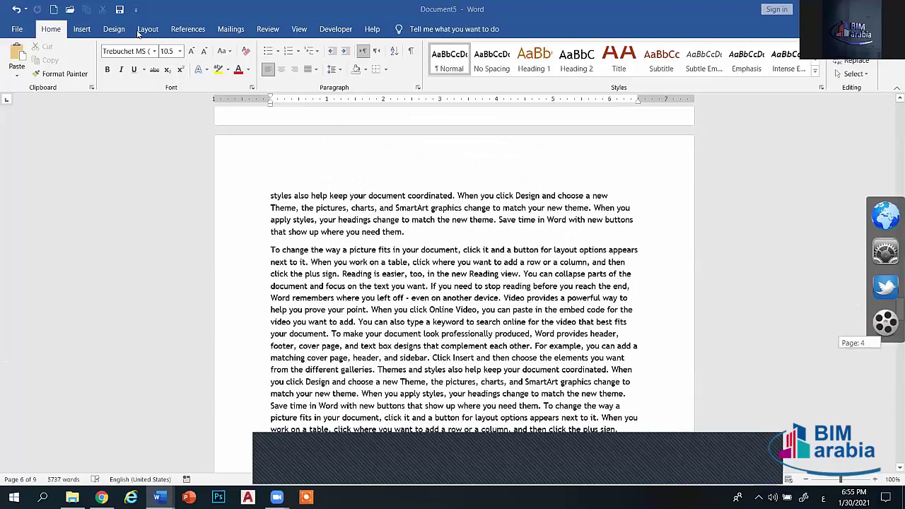
- Insert a Next Page section break after the text ending 'Themes and'
{"action": "left_click", "coordinate": [299, 29]}
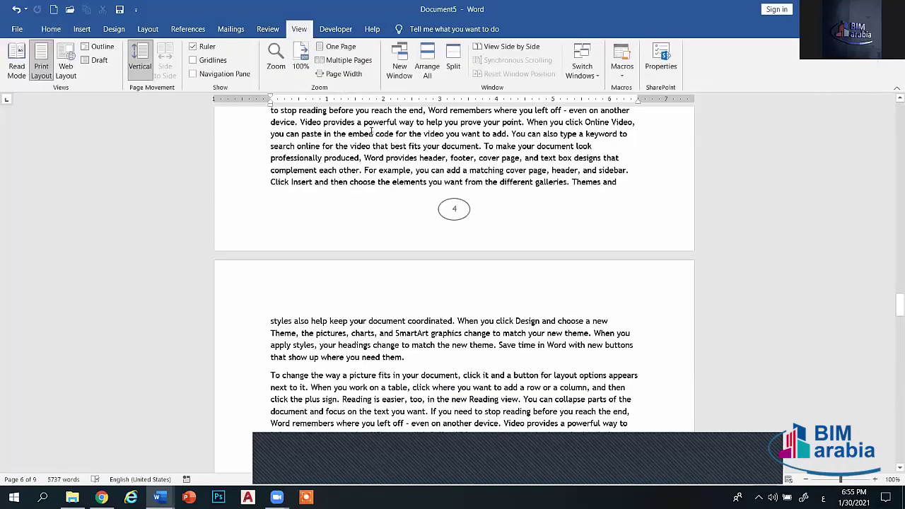
{"action": "scroll", "coordinate": [621, 281], "scroll_direction": "down", "scroll_amount": 7}
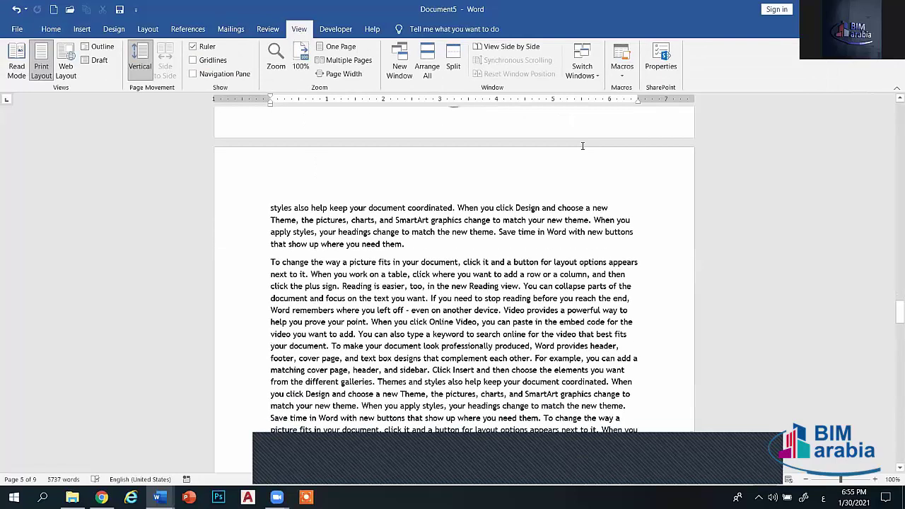
{"action": "scroll", "coordinate": [624, 186], "scroll_direction": "up", "scroll_amount": 7}
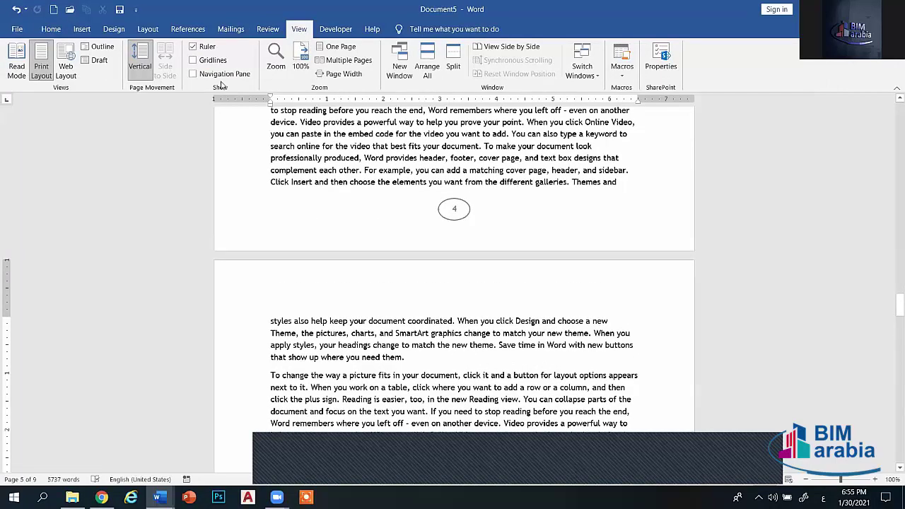
{"action": "left_click", "coordinate": [148, 29]}
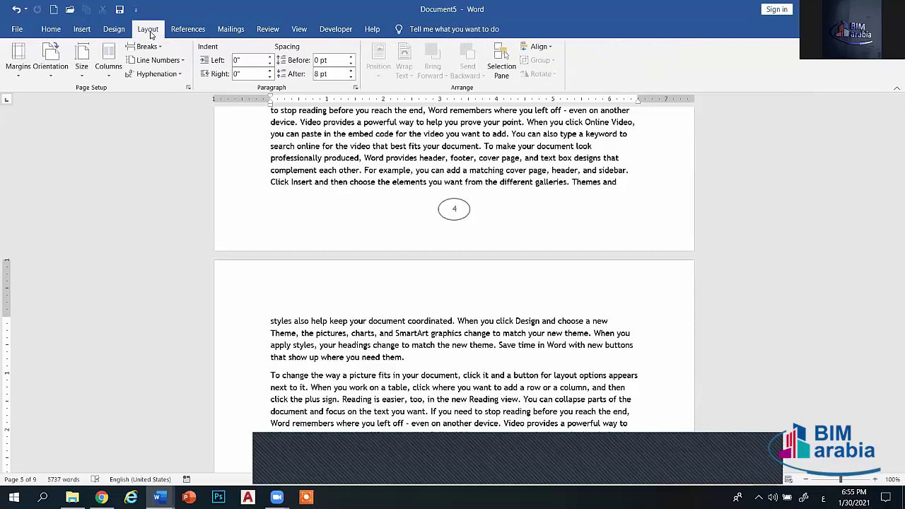
{"action": "left_click", "coordinate": [146, 46]}
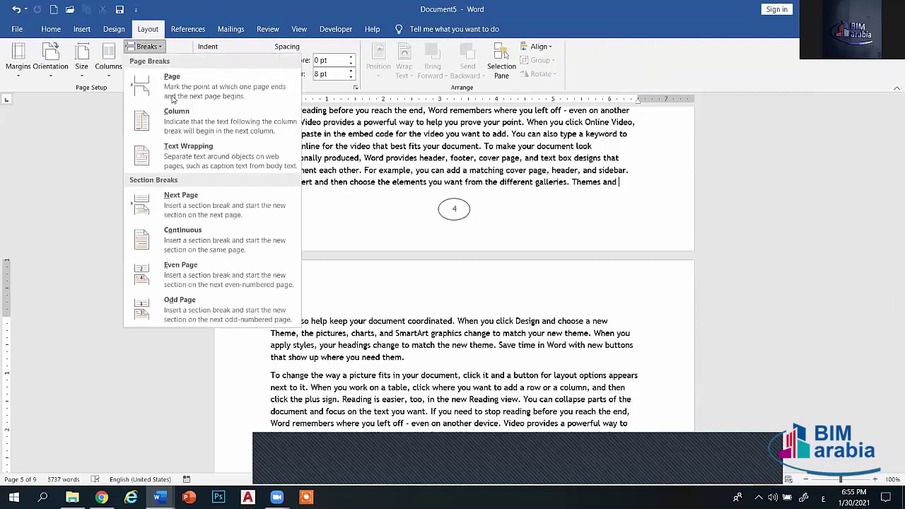
{"action": "left_click", "coordinate": [196, 205]}
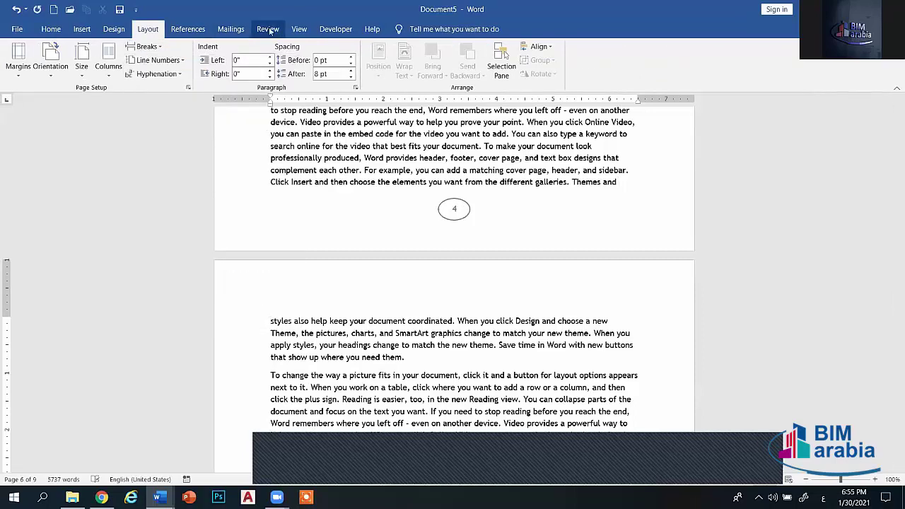
- Turn on View > Gridlines, toggling them off and back on
{"action": "left_click", "coordinate": [299, 29]}
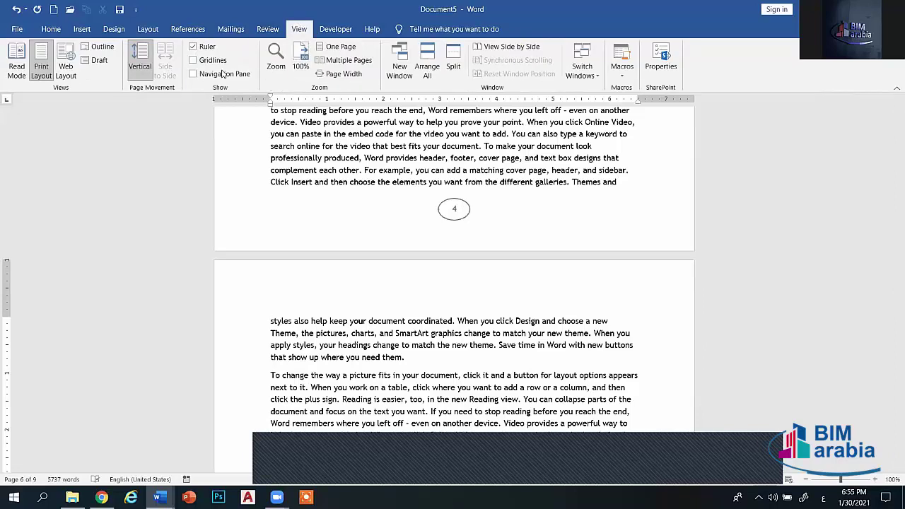
{"action": "left_click", "coordinate": [199, 61]}
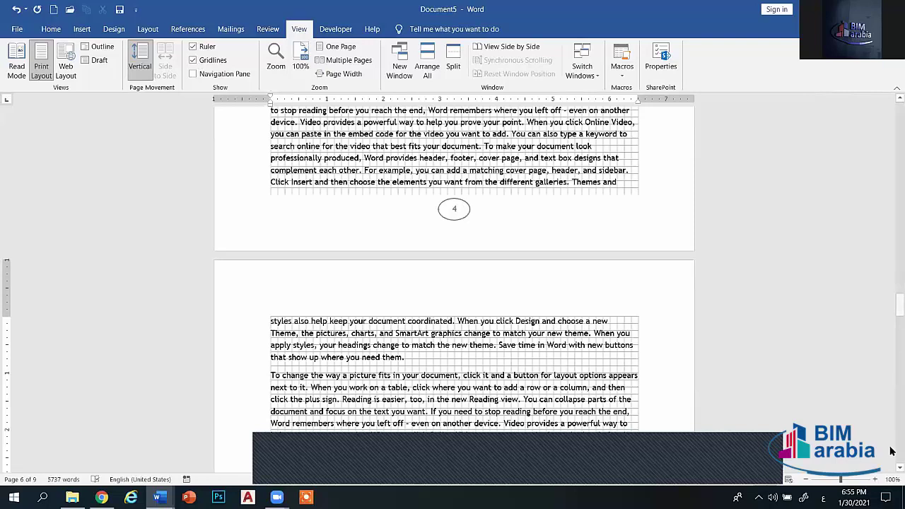
{"action": "left_click_drag", "start_coordinate": [894, 448], "coordinate": [892, 311]}
{"action": "key", "text": "alt"}
{"action": "key", "text": "alt"}
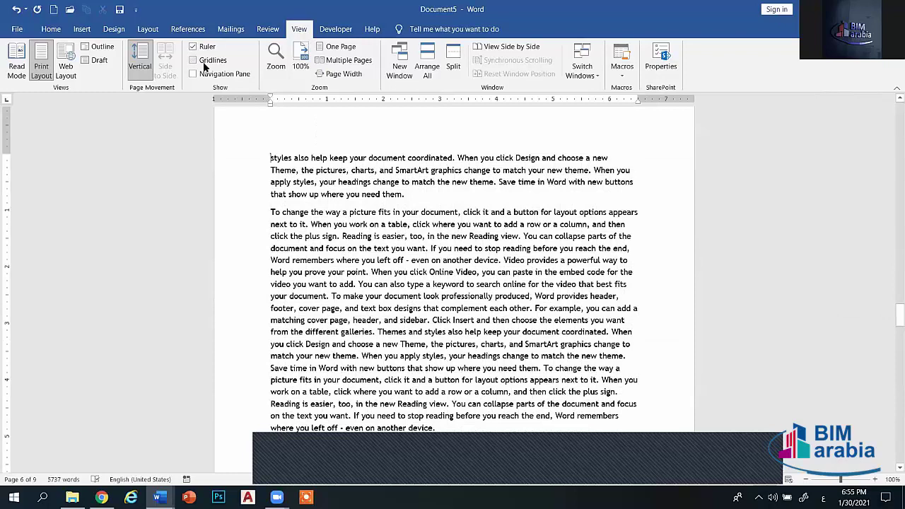
{"action": "left_click", "coordinate": [202, 64]}
{"action": "left_click", "coordinate": [201, 62]}
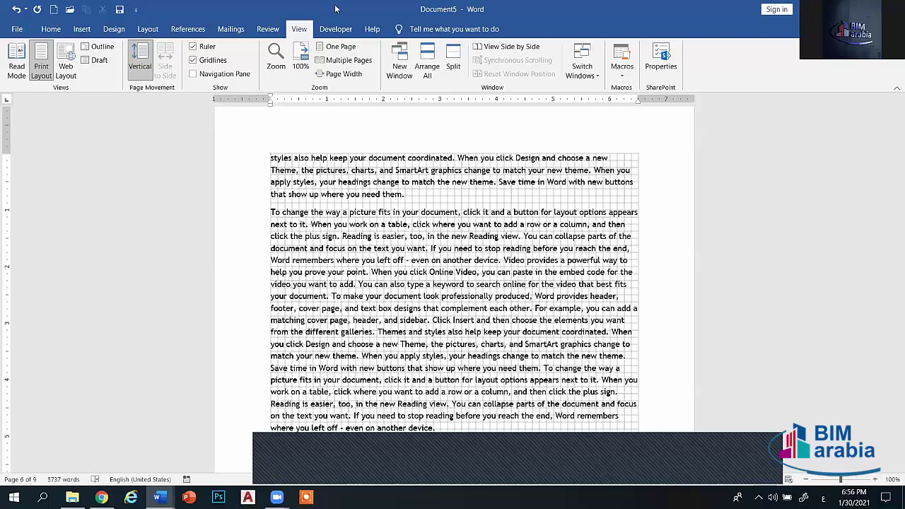
{"action": "left_click", "coordinate": [335, 30]}
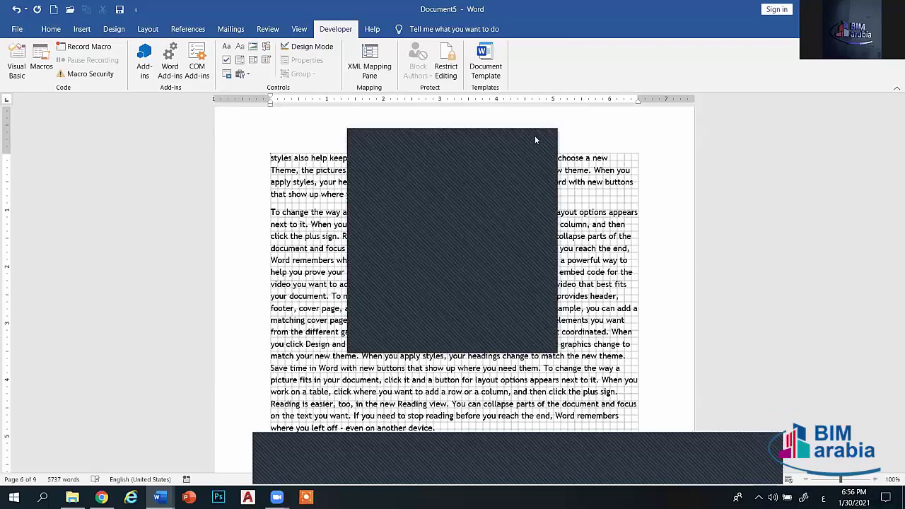
- Open the section 3 footer for editing and deselect its old page-number oval
{"action": "scroll", "coordinate": [891, 337], "scroll_direction": "down", "scroll_amount": 3}
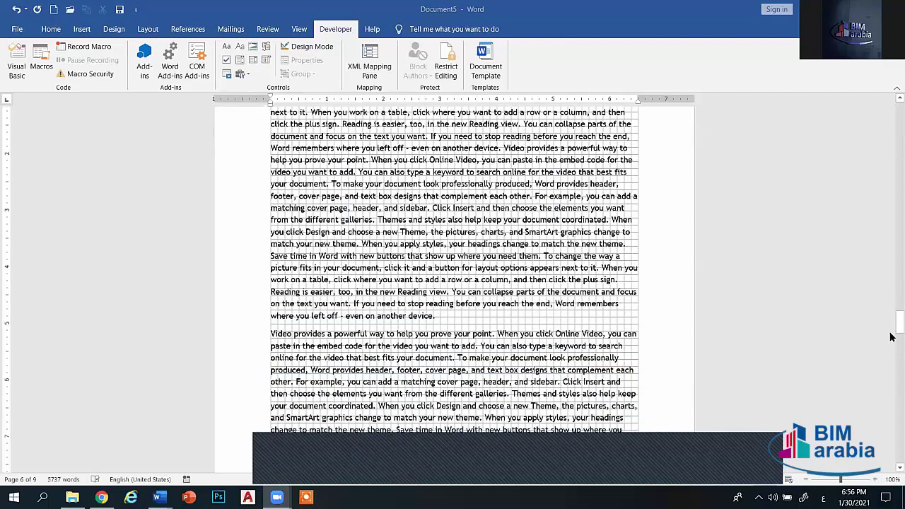
{"action": "scroll", "coordinate": [527, 250], "scroll_direction": "down", "scroll_amount": 6}
{"action": "scroll", "coordinate": [452, 247], "scroll_direction": "down", "scroll_amount": 2}
{"action": "double_click", "coordinate": [460, 260]}
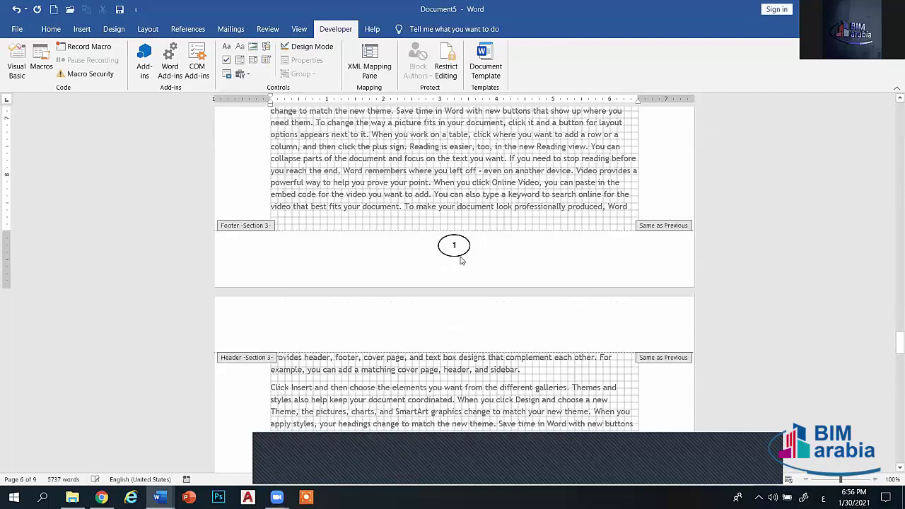
{"action": "left_click", "coordinate": [458, 256]}
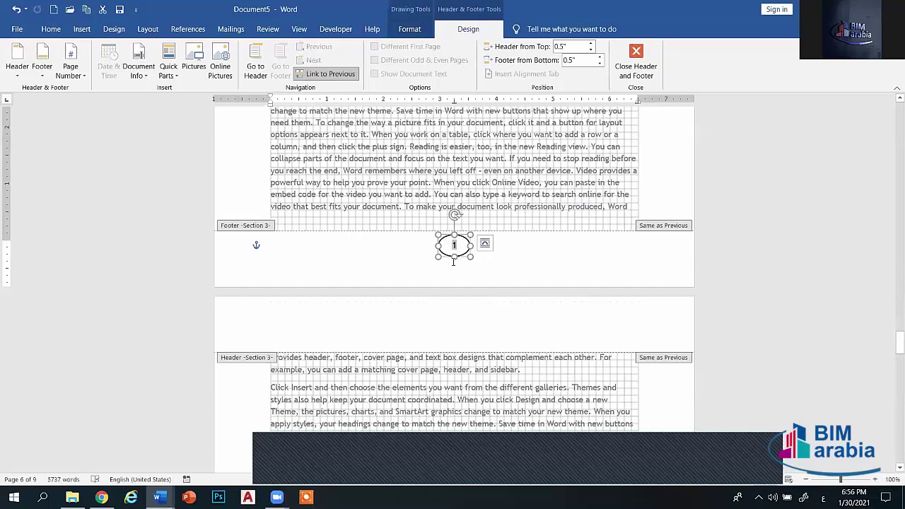
{"action": "left_click", "coordinate": [456, 259]}
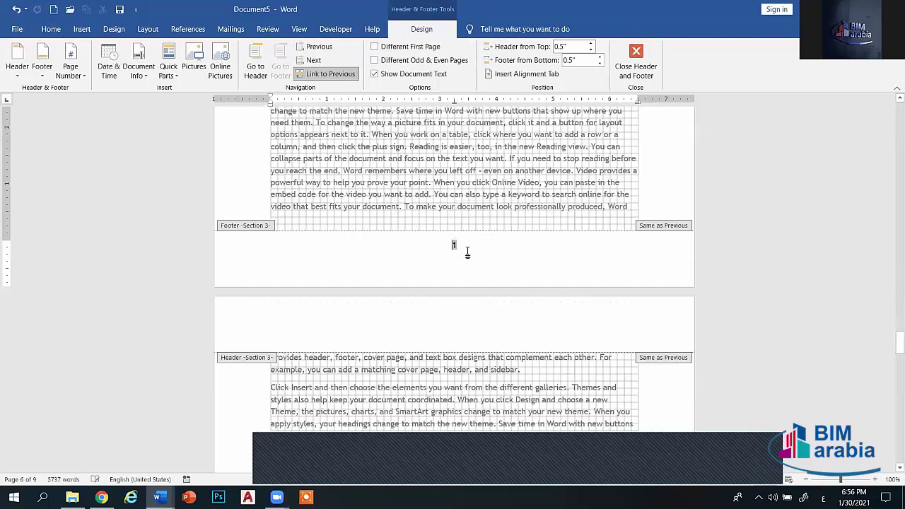
- Draw a small oval over the footer's page number
{"action": "left_click", "coordinate": [81, 29]}
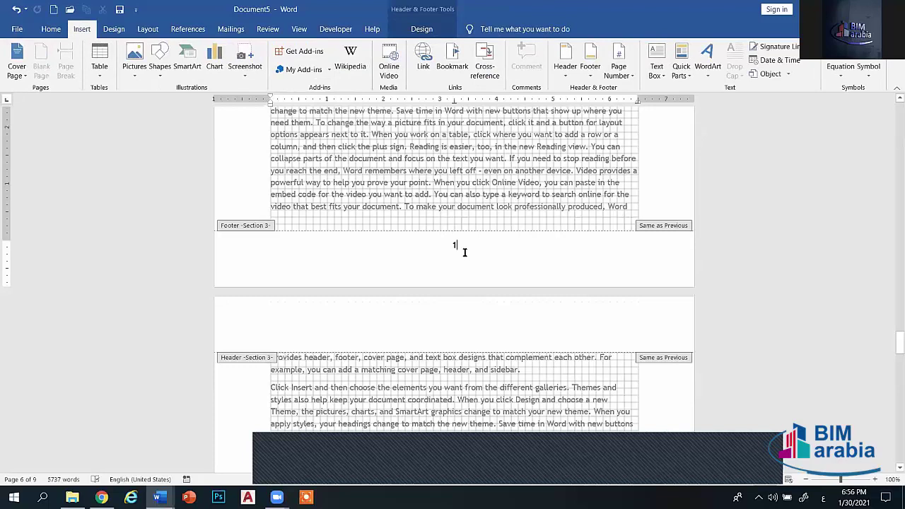
{"action": "left_click", "coordinate": [160, 66]}
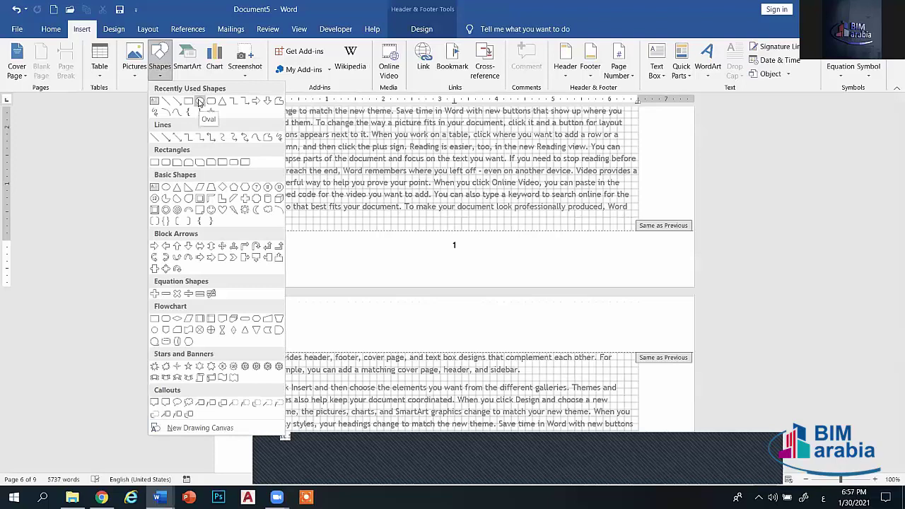
{"action": "left_click", "coordinate": [200, 101]}
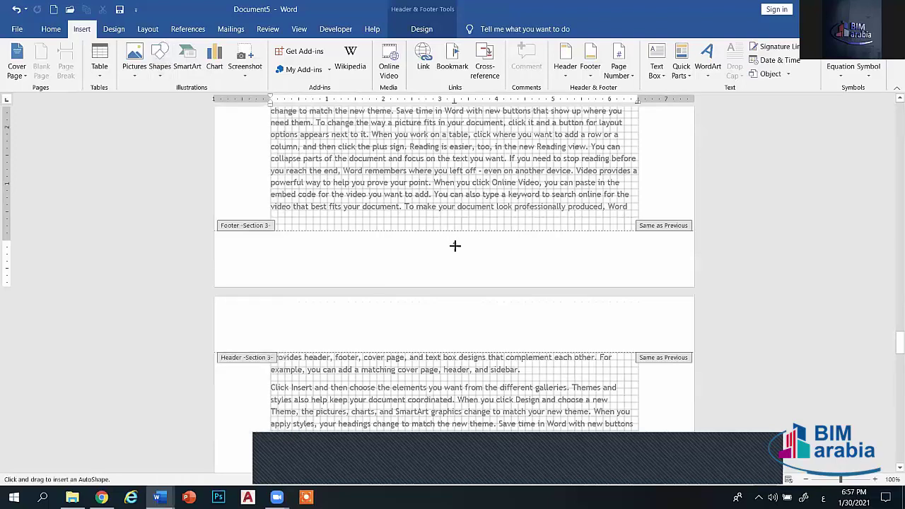
{"action": "left_click", "coordinate": [454, 245]}
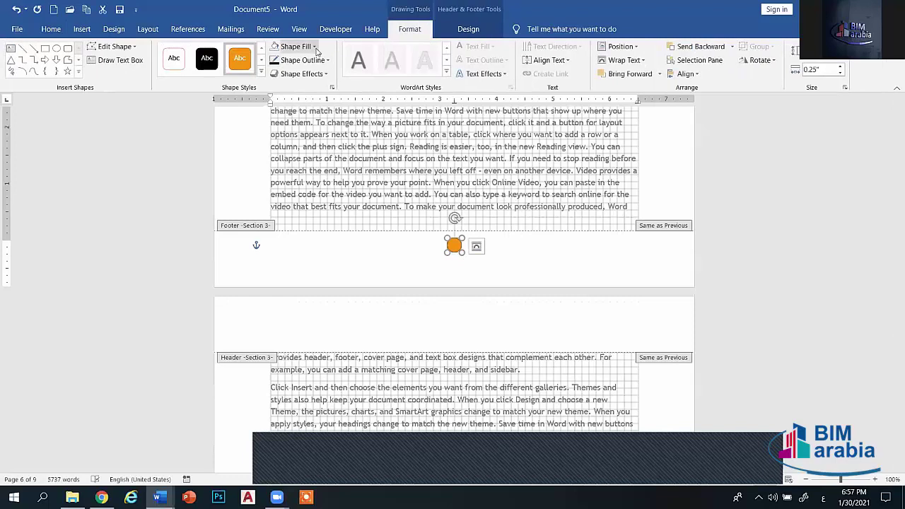
- Remove the circle's orange fill and give it a black outline
{"action": "left_click", "coordinate": [315, 48]}
{"action": "left_click", "coordinate": [303, 147]}
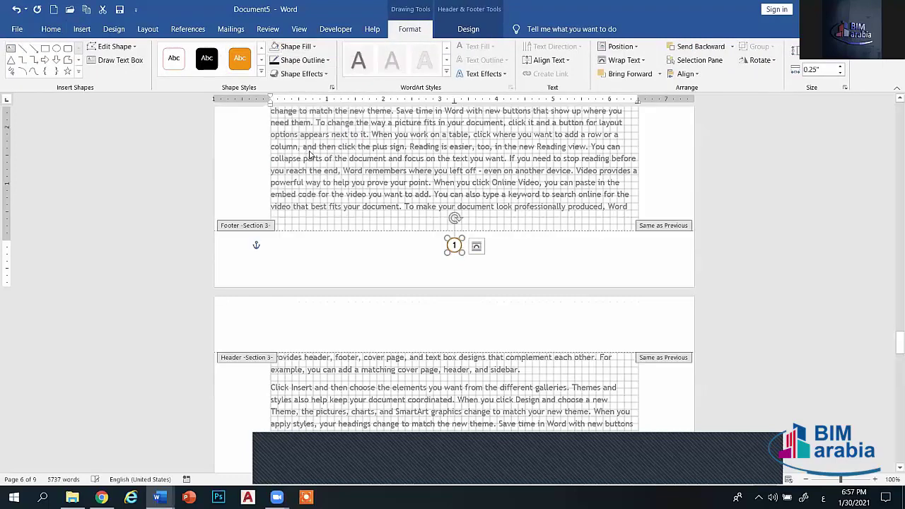
{"action": "left_click", "coordinate": [311, 60]}
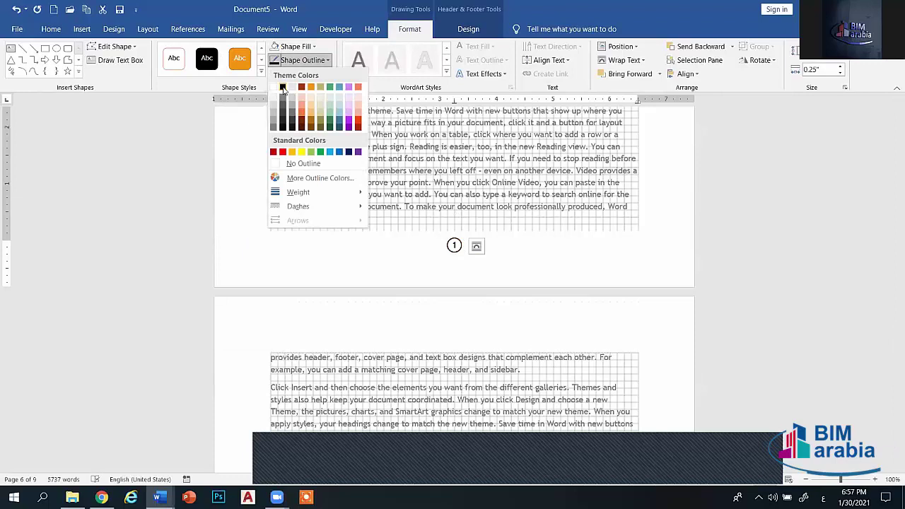
{"action": "left_click", "coordinate": [282, 88]}
{"action": "left_click", "coordinate": [476, 259]}
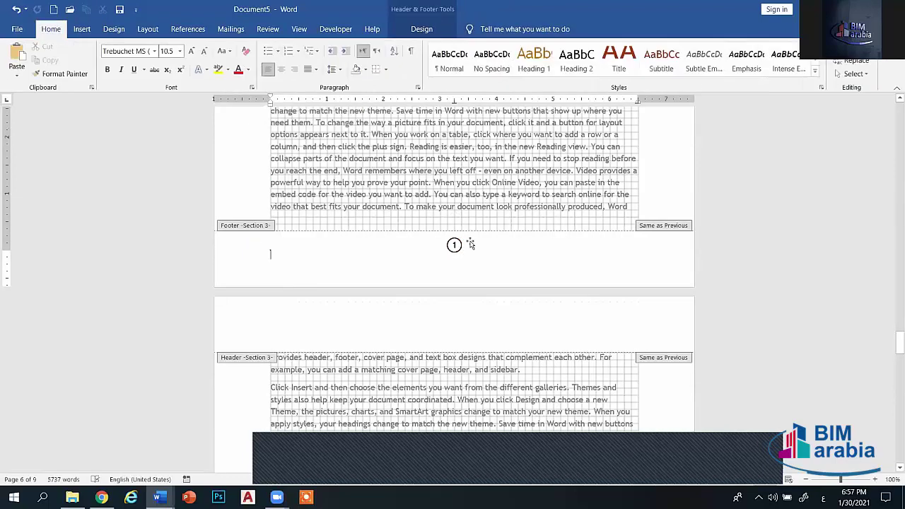
- Close header and footer editing to return to the body text
{"action": "left_click", "coordinate": [423, 29]}
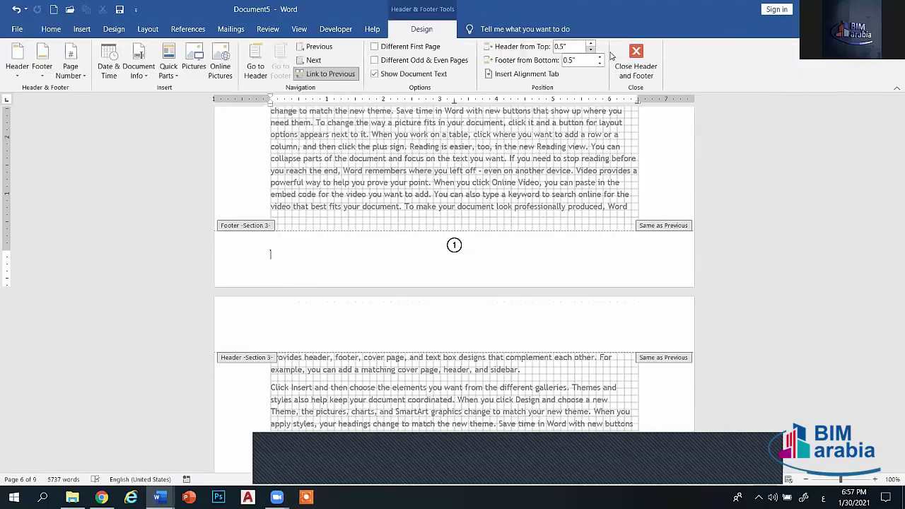
{"action": "left_click", "coordinate": [636, 56]}
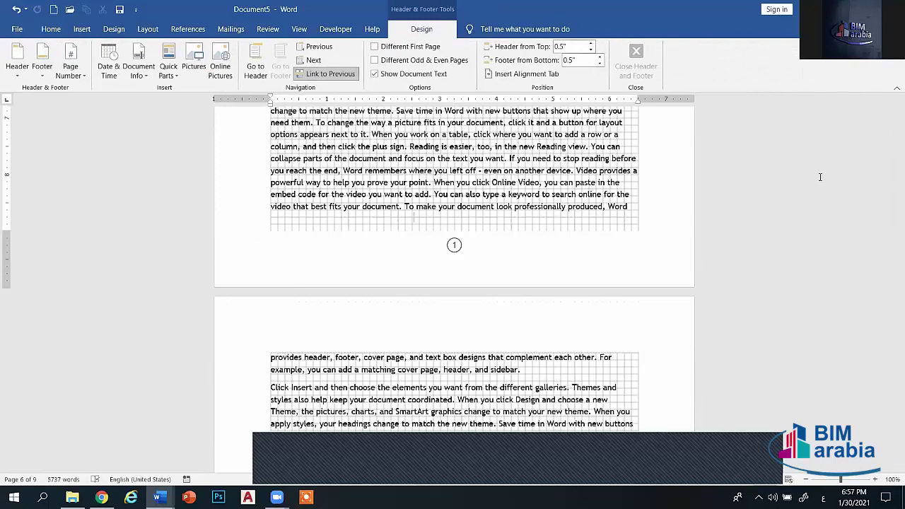
{"action": "left_click_drag", "start_coordinate": [892, 349], "coordinate": [892, 471]}
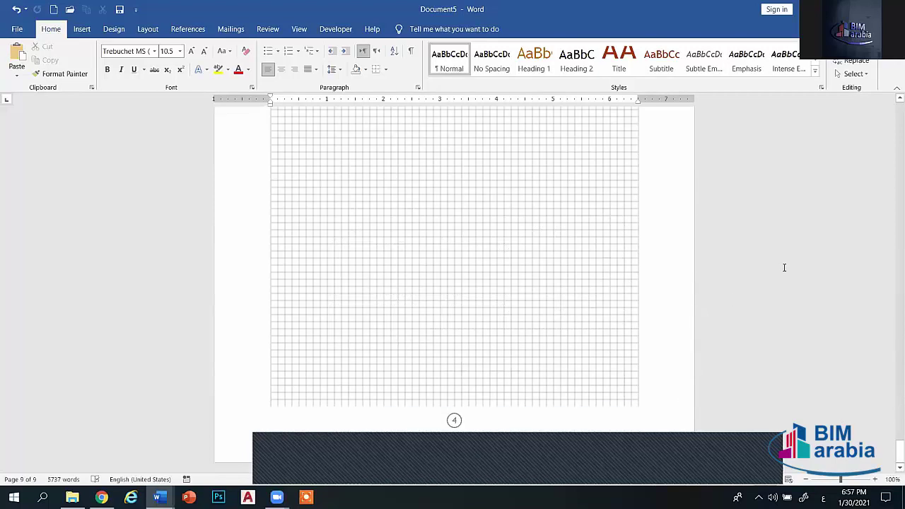
- Bring the Word window to the front and open its taskbar jump list of recent files
{"action": "scroll", "coordinate": [784, 267], "scroll_direction": "up", "scroll_amount": 1}
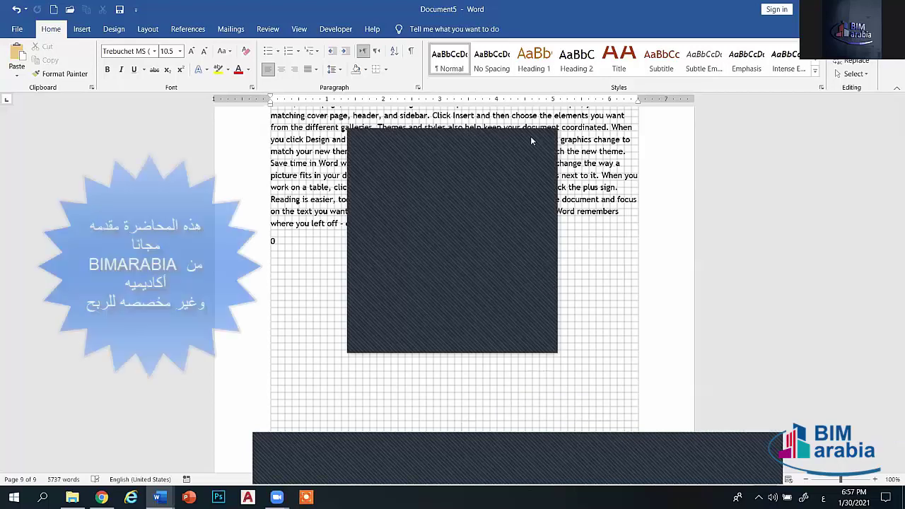
{"action": "left_click", "coordinate": [302, 246]}
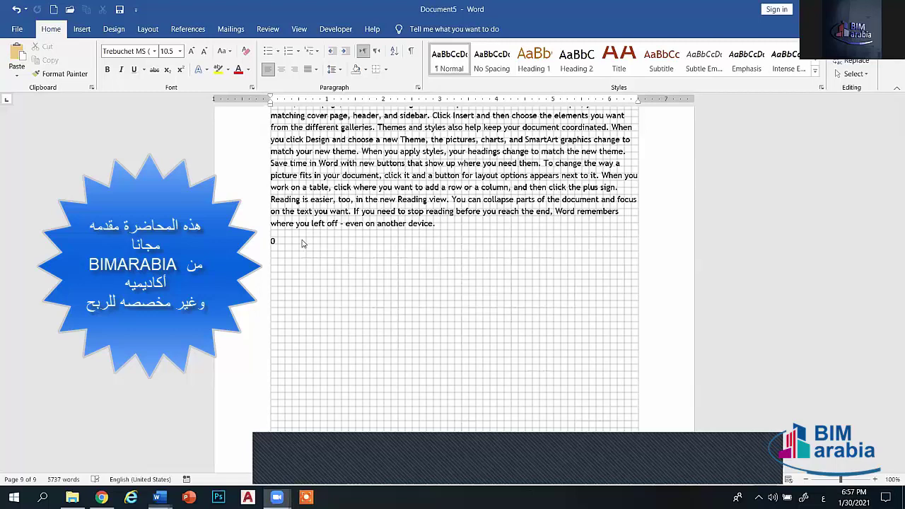
{"action": "right_click", "coordinate": [159, 496]}
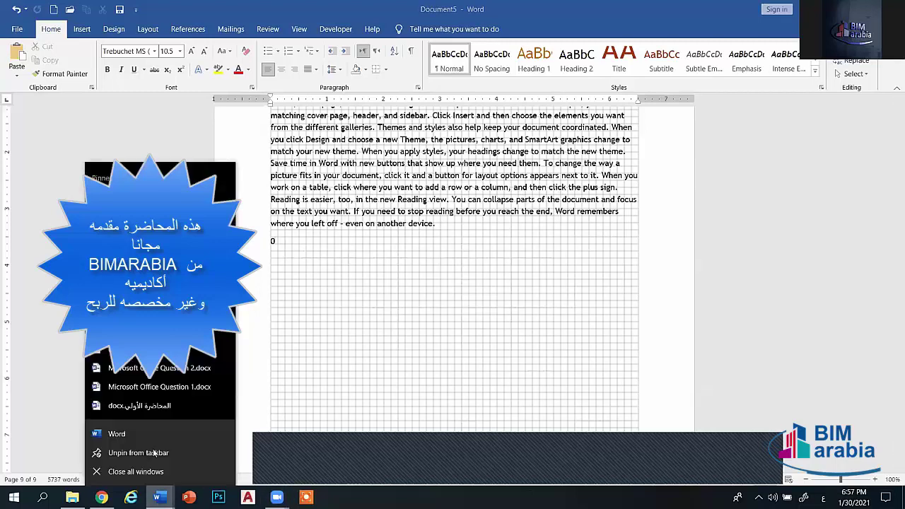
- Start a new blank document (Document6) and switch off gridlines on the View tab
{"action": "left_click", "coordinate": [113, 430]}
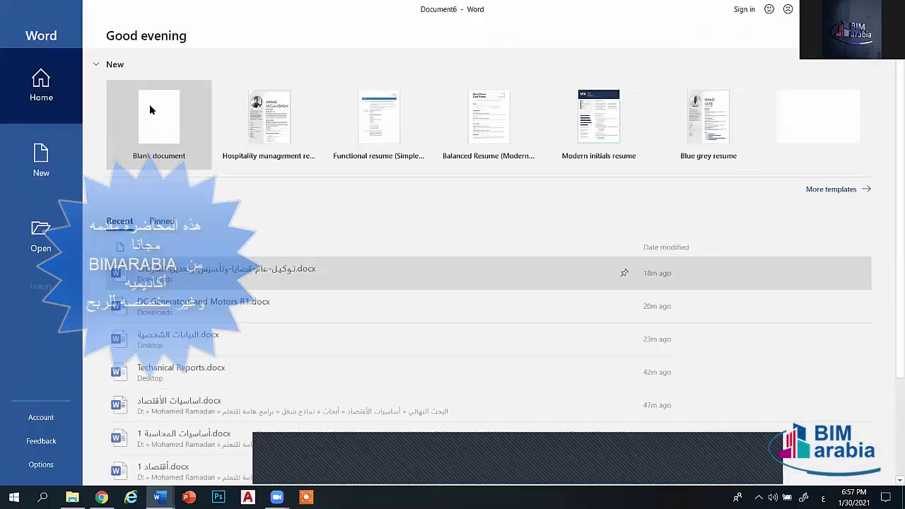
{"action": "left_click", "coordinate": [149, 104]}
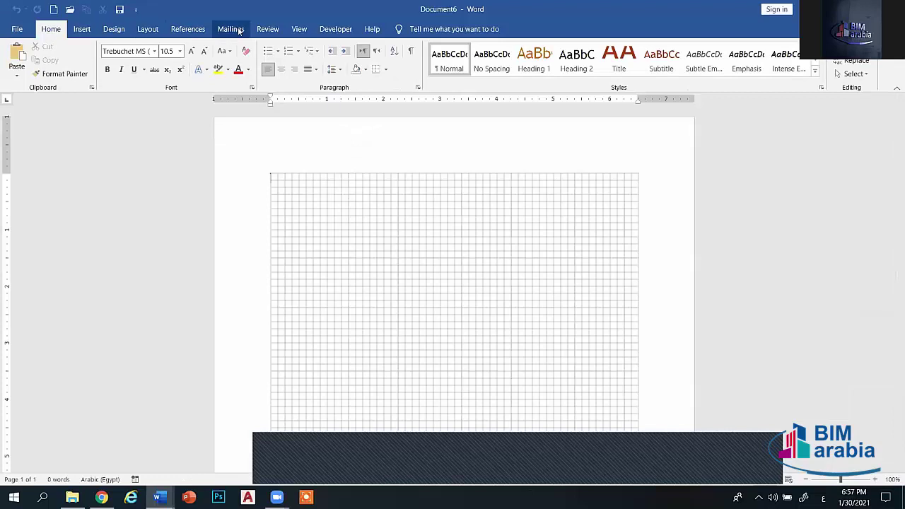
{"action": "left_click", "coordinate": [299, 29]}
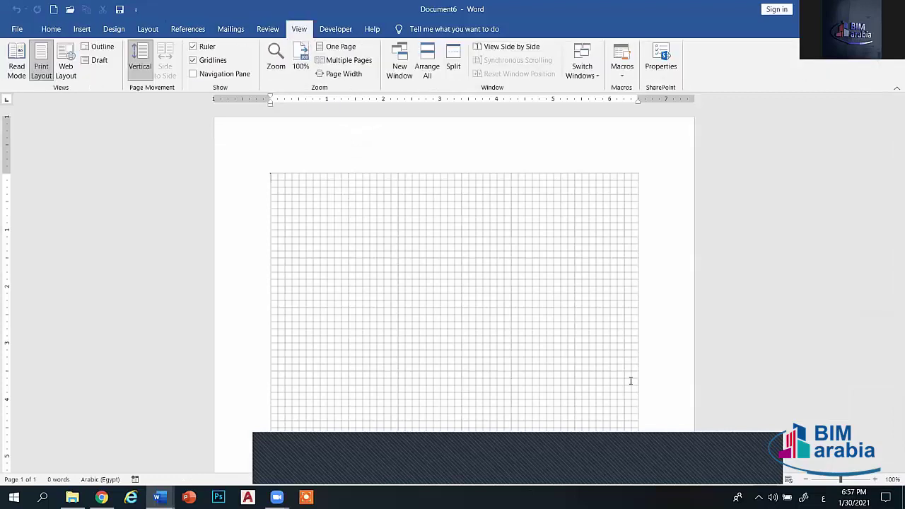
{"action": "key", "text": "alt+w"}
{"action": "key", "text": "g"}
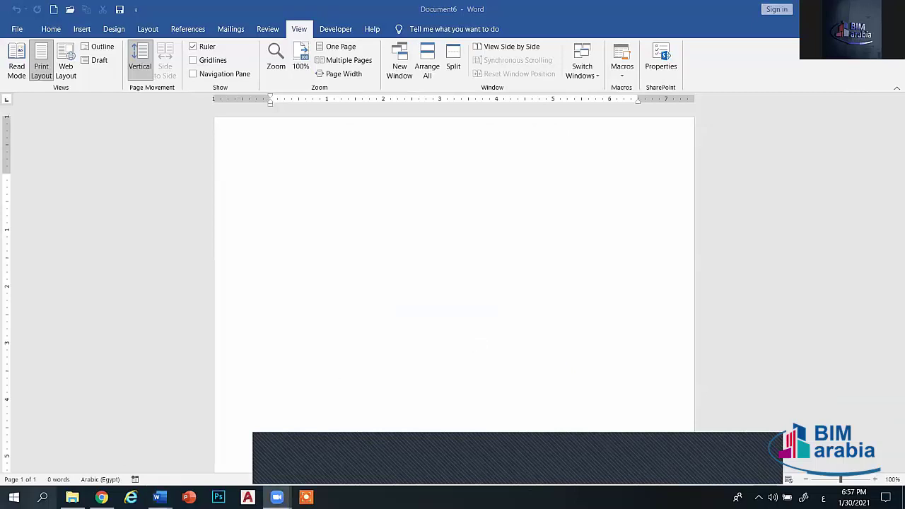
- Switch to File Explorer and go back several folder levels, dismissing an opened image
{"action": "left_click", "coordinate": [72, 497]}
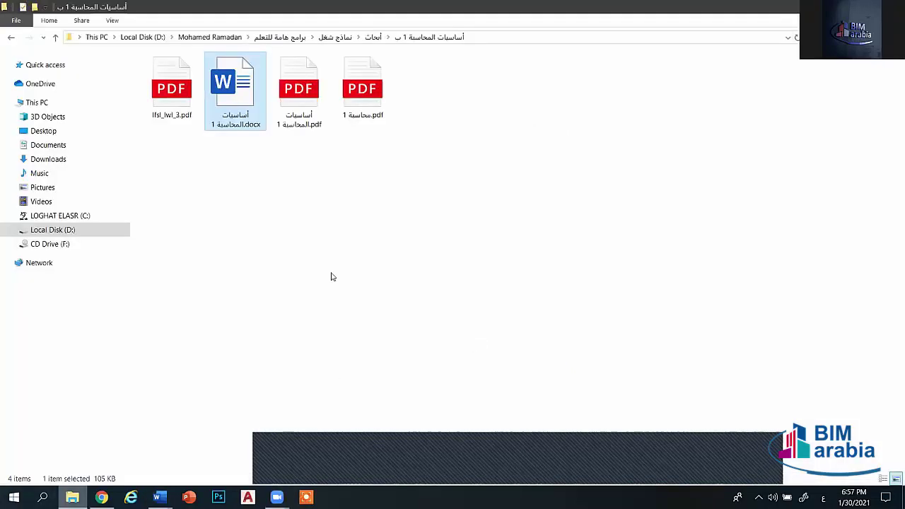
{"action": "left_click", "coordinate": [12, 38]}
{"action": "left_click", "coordinate": [12, 38]}
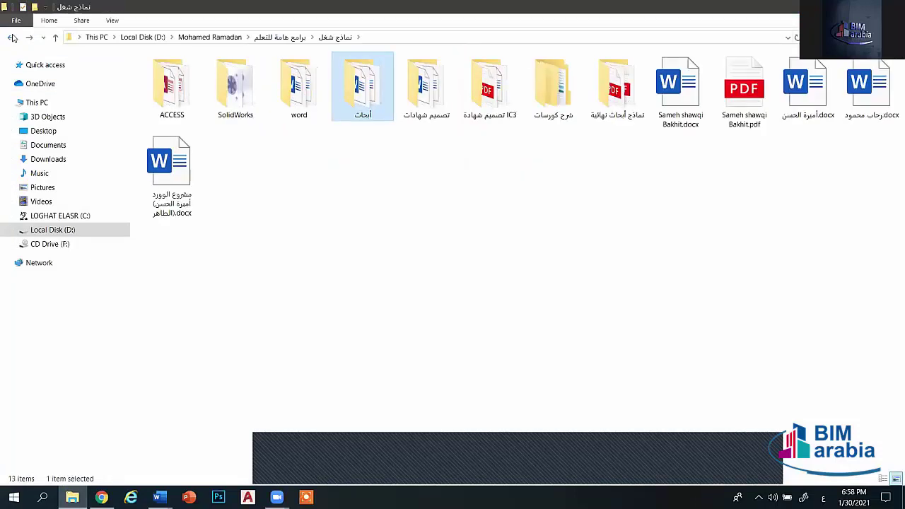
{"action": "left_click", "coordinate": [12, 37]}
{"action": "double_click", "coordinate": [236, 169]}
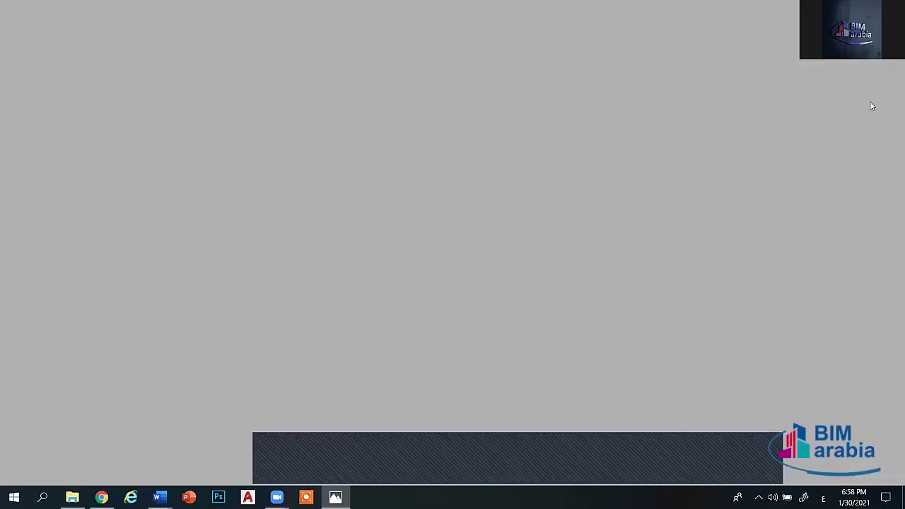
{"action": "key", "text": "Escape"}
- Open نماذج شغل > شرح كورسات > المادة العلمية > BIM ARABIA > seventh task folder, then Task 7.docx
{"action": "double_click", "coordinate": [359, 92]}
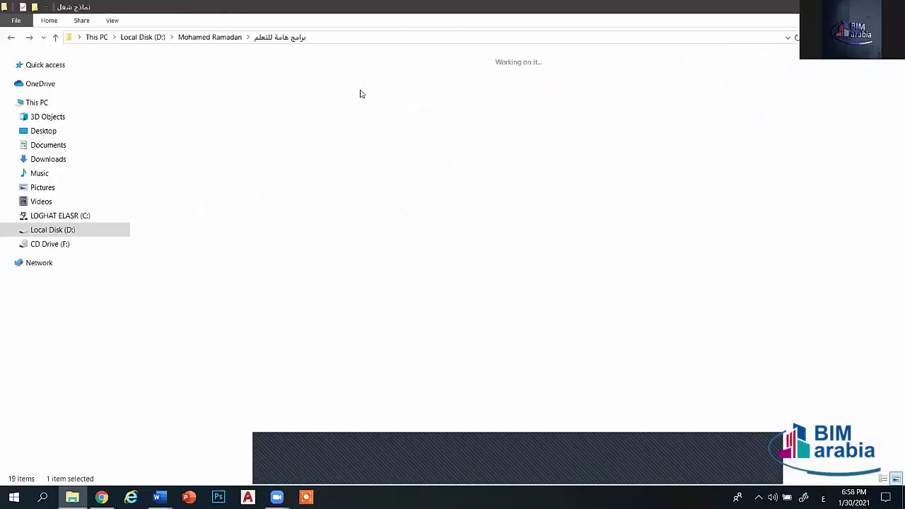
{"action": "double_click", "coordinate": [415, 112]}
{"action": "double_click", "coordinate": [234, 85]}
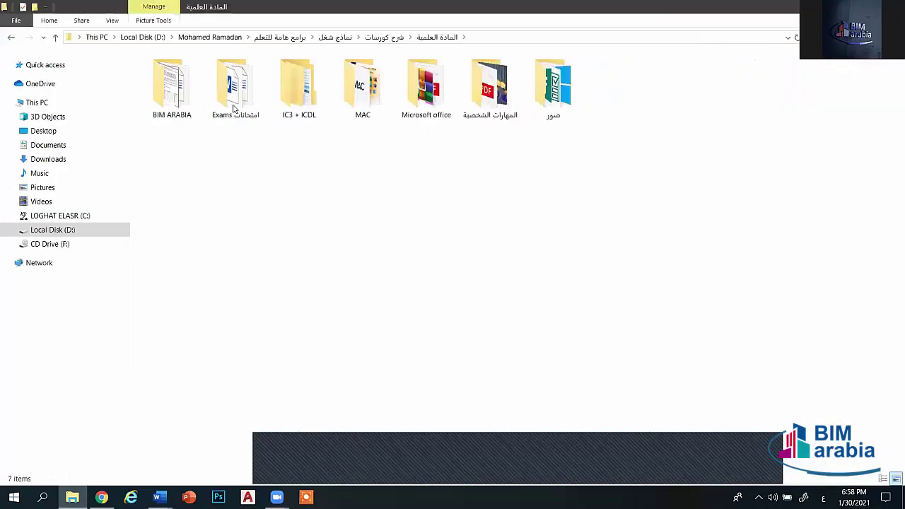
{"action": "double_click", "coordinate": [167, 97]}
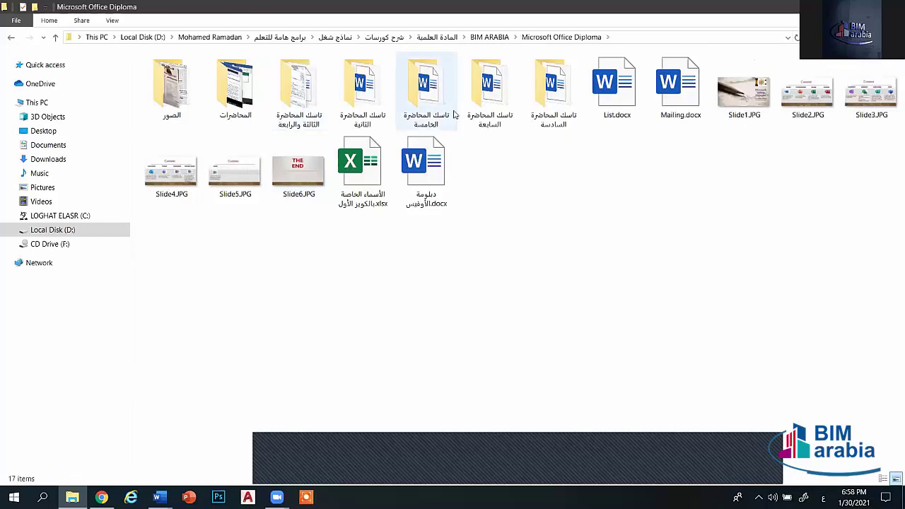
{"action": "double_click", "coordinate": [479, 92]}
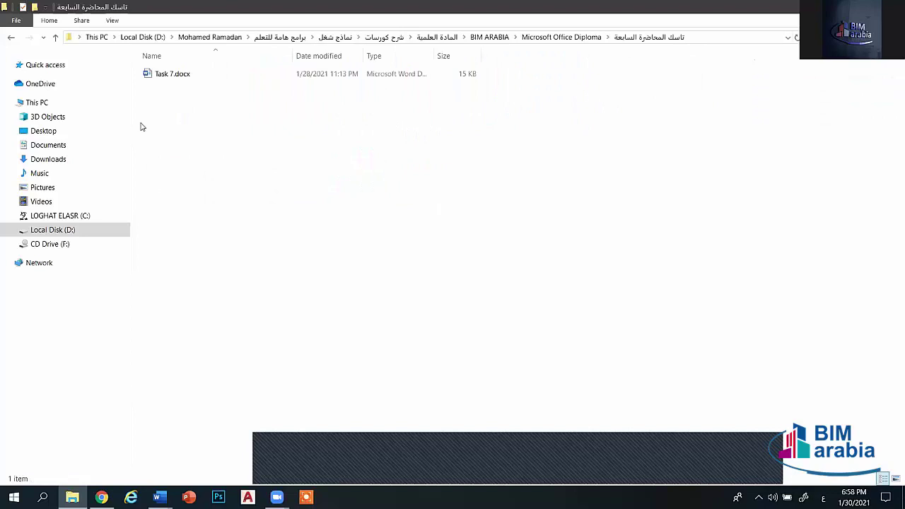
{"action": "double_click", "coordinate": [196, 73]}
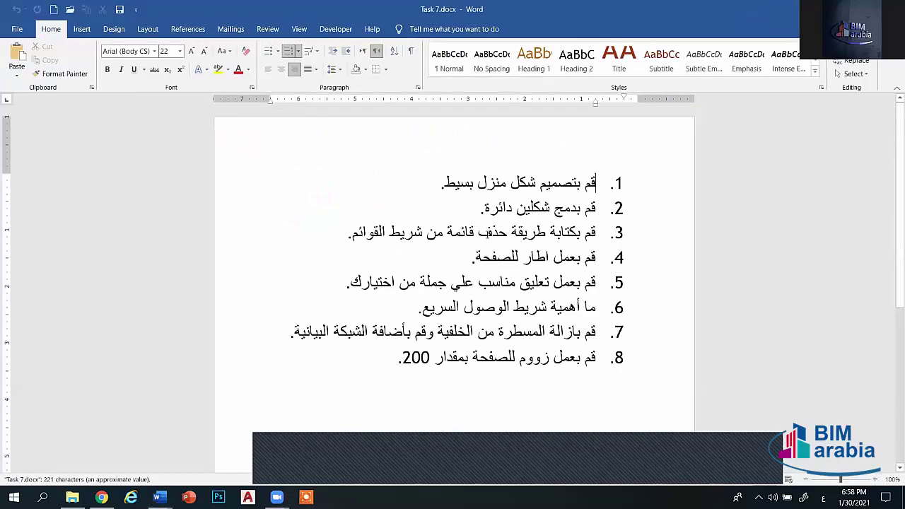
- Draw an orange oval near the top left of the page
{"action": "left_click", "coordinate": [439, 182]}
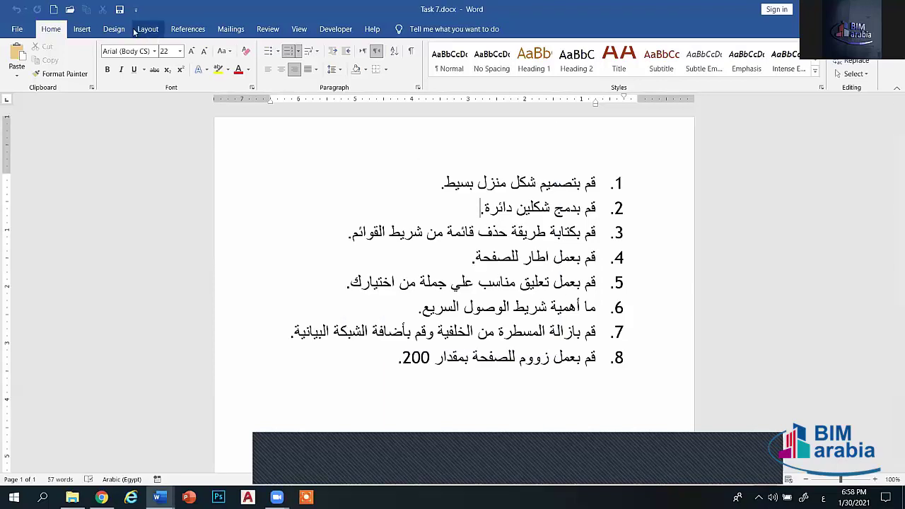
{"action": "left_click", "coordinate": [82, 29]}
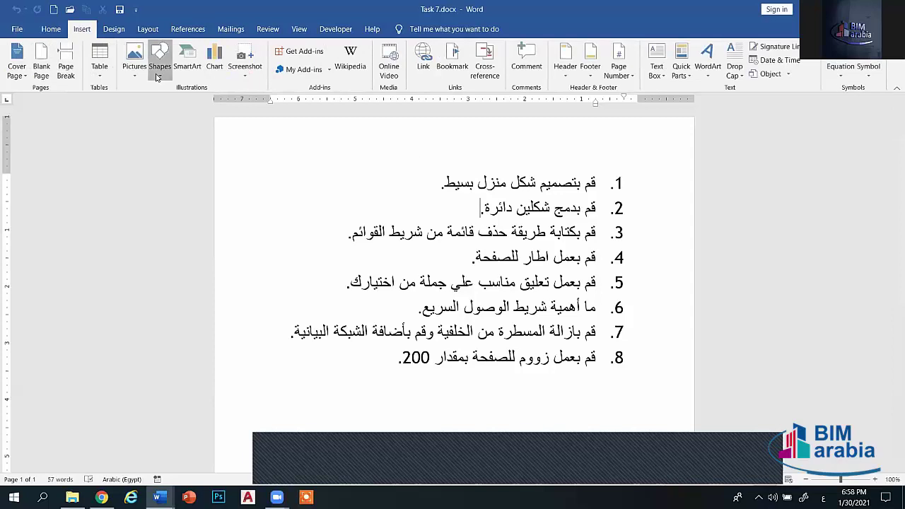
{"action": "left_click", "coordinate": [159, 62]}
{"action": "left_click", "coordinate": [200, 100]}
{"action": "left_click_drag", "start_coordinate": [231, 146], "coordinate": [296, 220]}
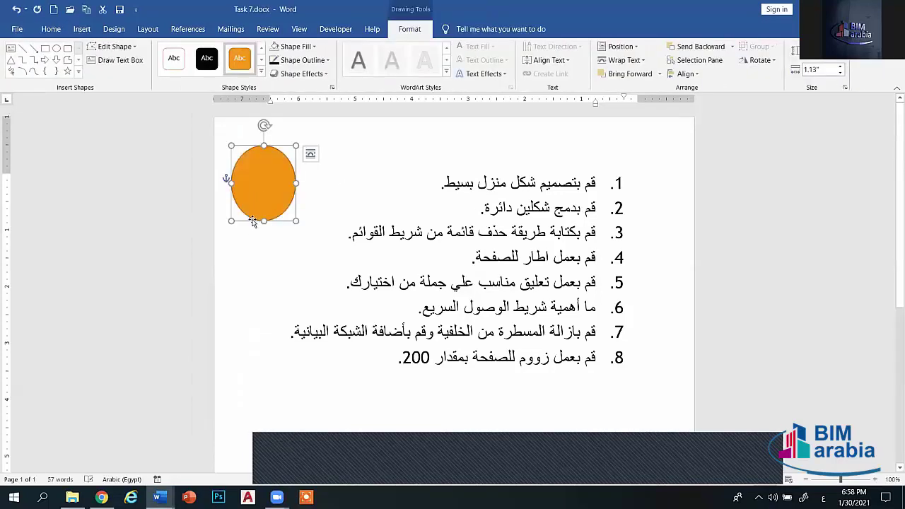
- Duplicate the oval, move the copy to overlap it, and make the copy black
{"action": "key", "text": "ctrl+d"}
{"action": "left_click_drag", "start_coordinate": [293, 211], "coordinate": [320, 202]}
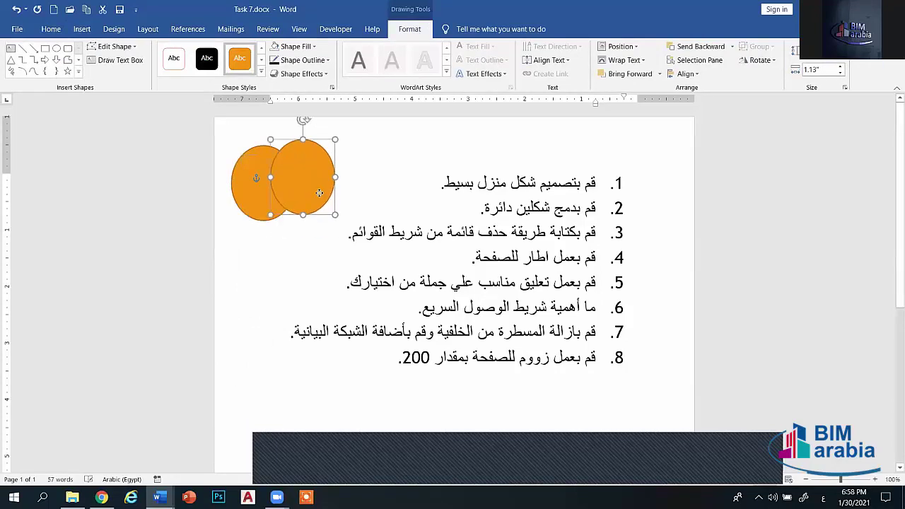
{"action": "left_click", "coordinate": [205, 59]}
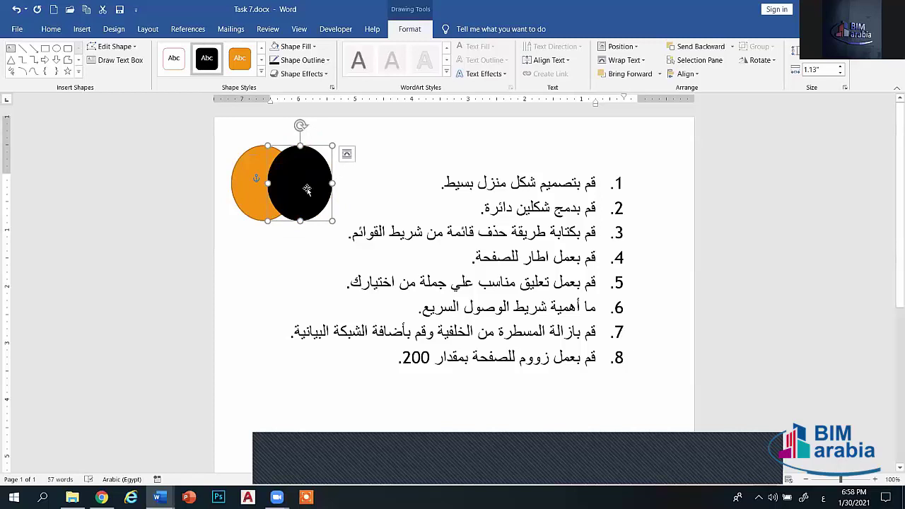
- Group the two overlapping ovals, delete the group, and move the caret to item 3's end
{"action": "left_click", "coordinate": [240, 175], "text": "shift"}
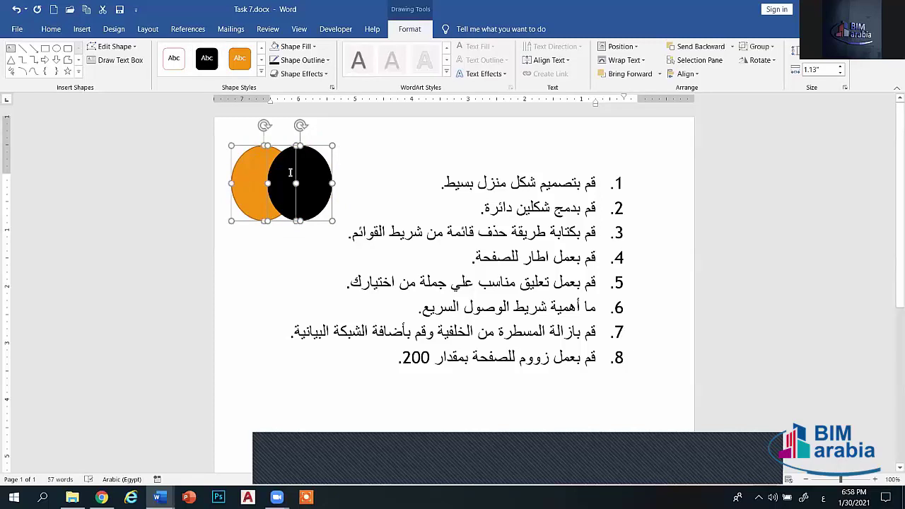
{"action": "left_click", "coordinate": [758, 46]}
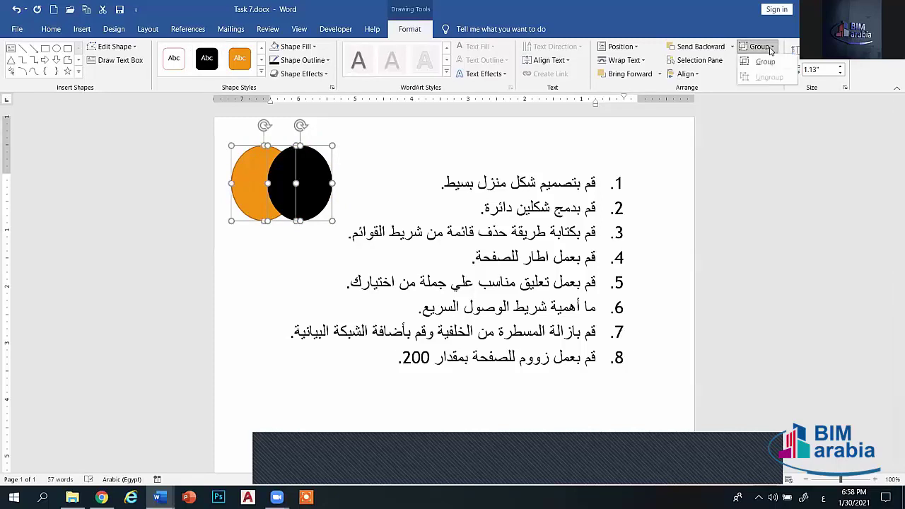
{"action": "left_click", "coordinate": [763, 62]}
{"action": "left_click", "coordinate": [400, 171]}
{"action": "left_click", "coordinate": [289, 186]}
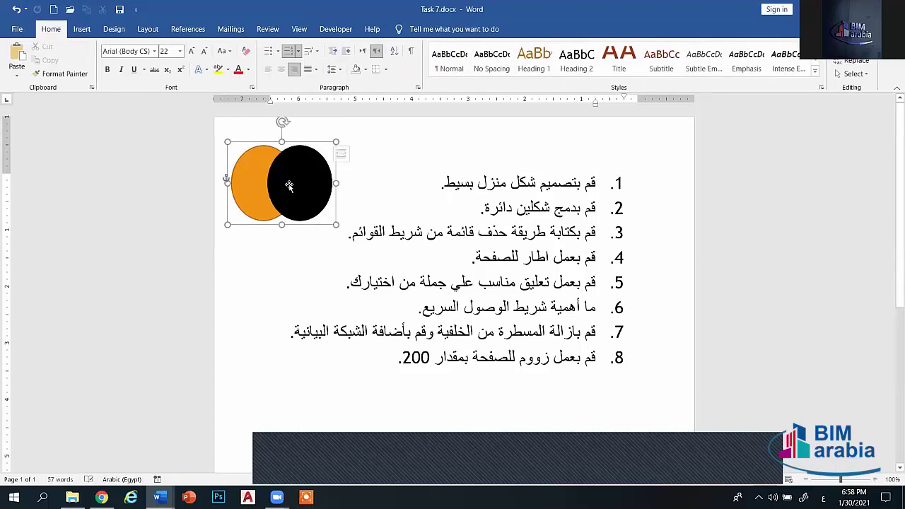
{"action": "key", "text": "Delete"}
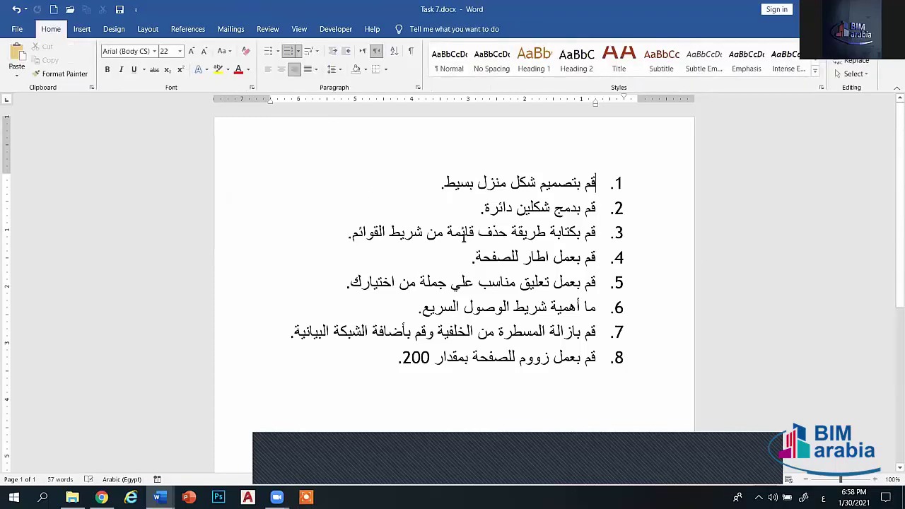
{"action": "key", "text": "Down"}
{"action": "key", "text": "Down"}
{"action": "key", "text": "End"}
- Look at the ribbon customization settings in Word Options, then close the dialog
{"action": "left_click", "coordinate": [12, 29]}
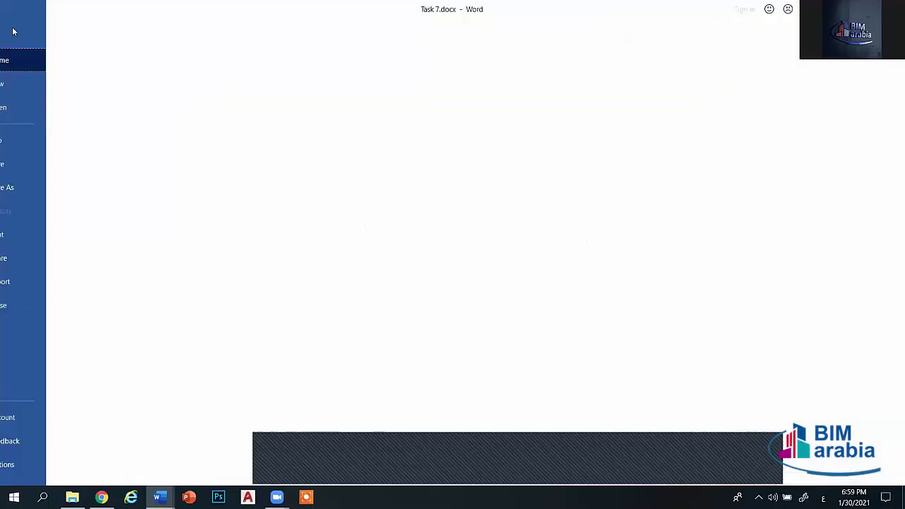
{"action": "left_click", "coordinate": [36, 464]}
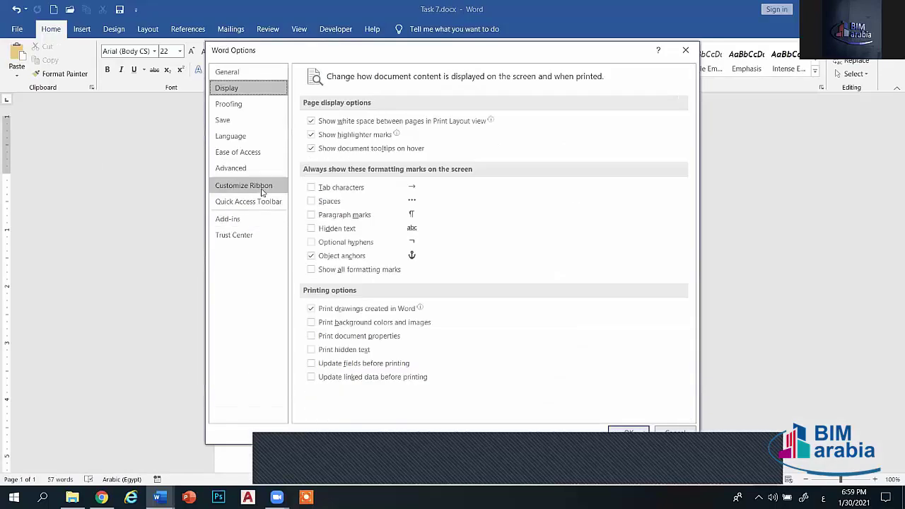
{"action": "left_click", "coordinate": [260, 187]}
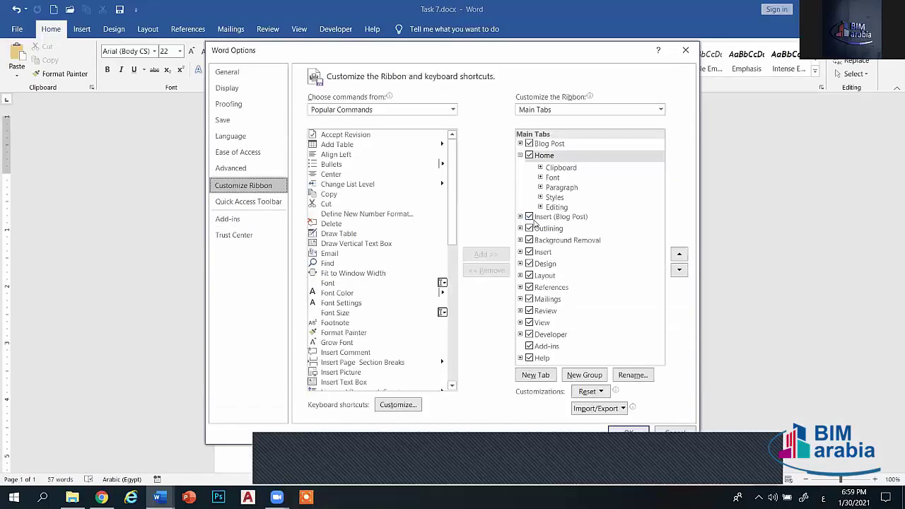
{"action": "left_click", "coordinate": [680, 52]}
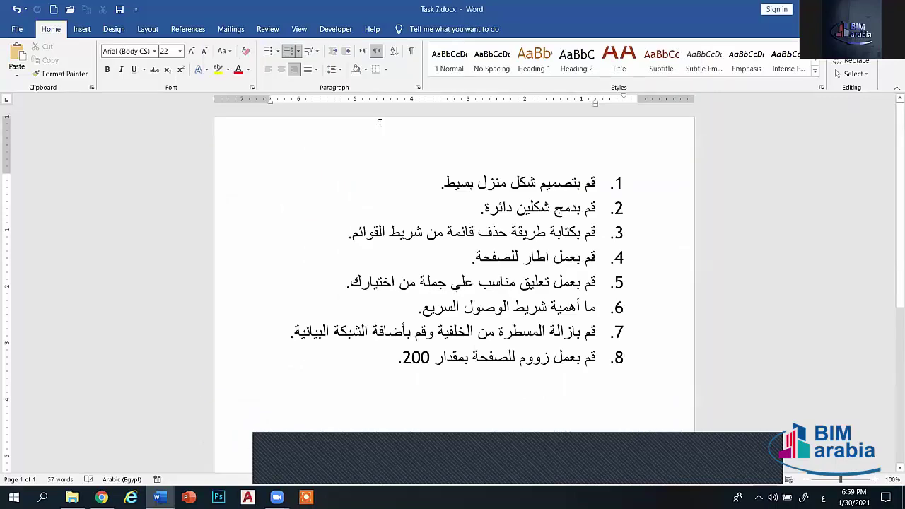
- Browse the Insert, View and Review tabs, then pick 200% in Zoom and cancel
{"action": "left_click", "coordinate": [82, 29]}
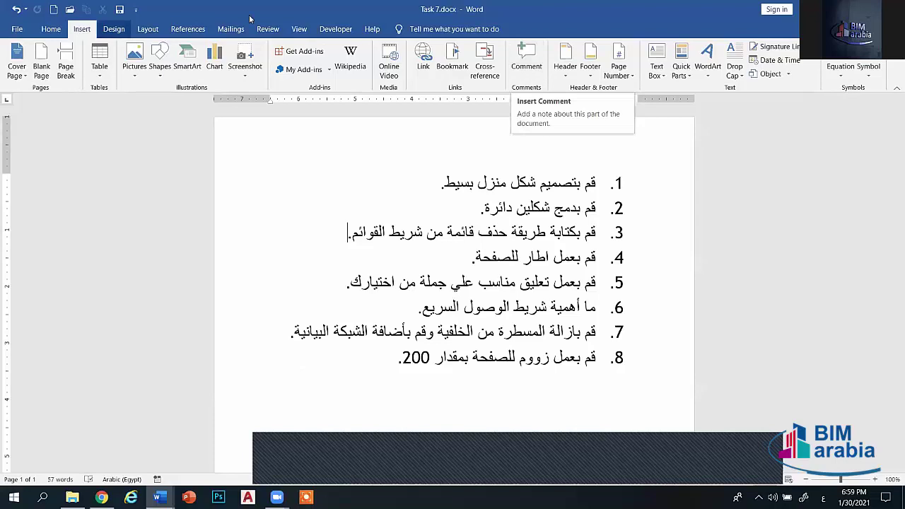
{"action": "left_click", "coordinate": [298, 30]}
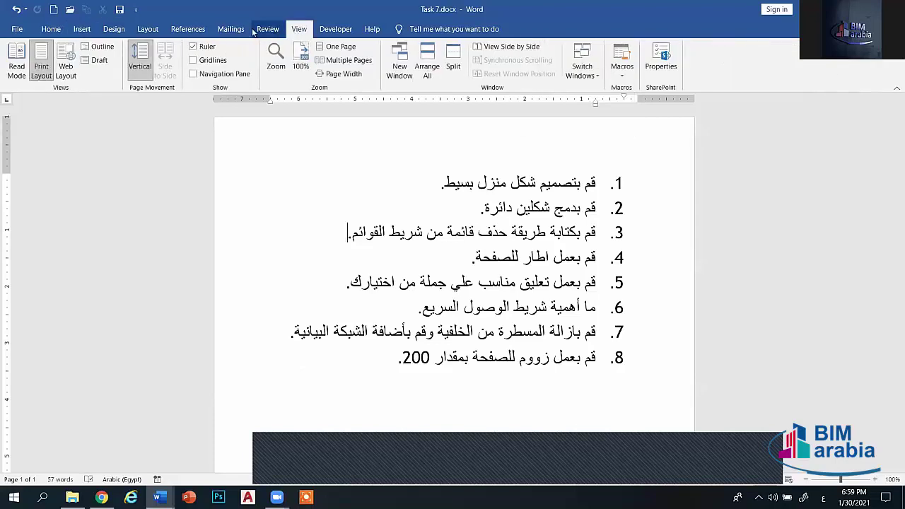
{"action": "left_click", "coordinate": [267, 31]}
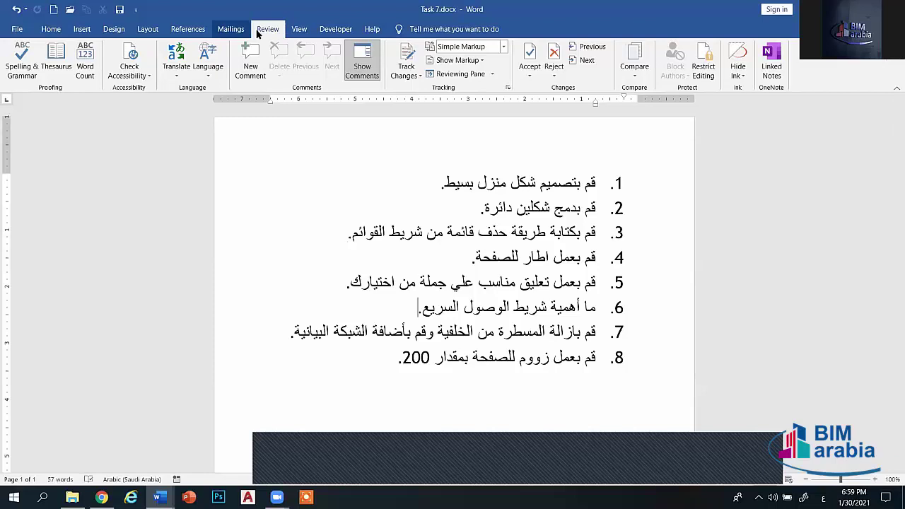
{"action": "left_click", "coordinate": [299, 29]}
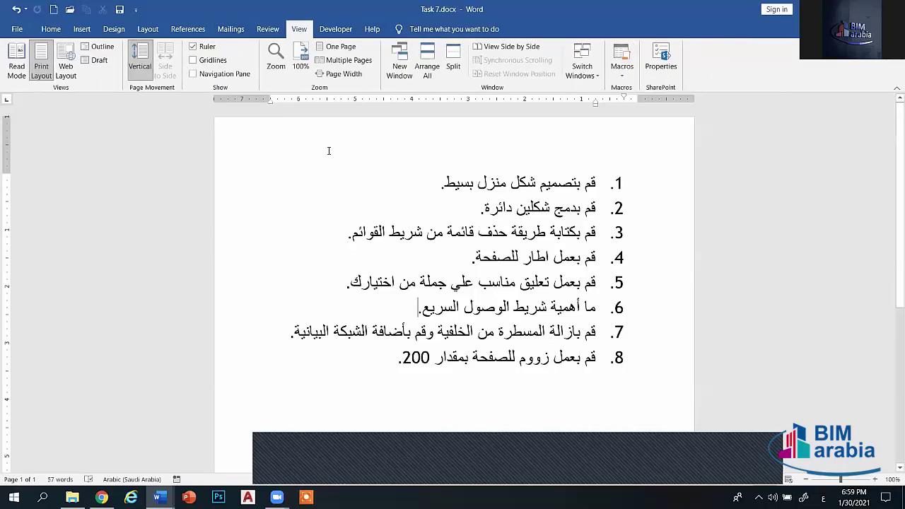
{"action": "left_click", "coordinate": [276, 62]}
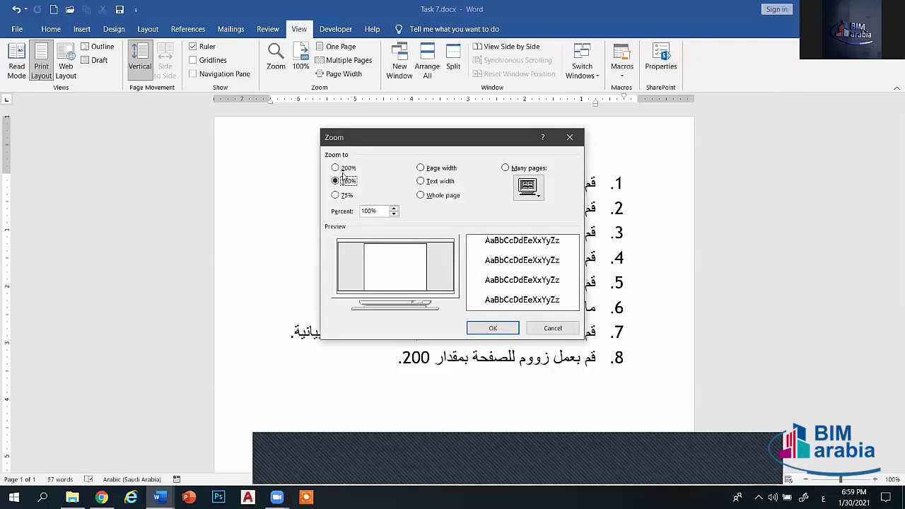
{"action": "left_click", "coordinate": [336, 169]}
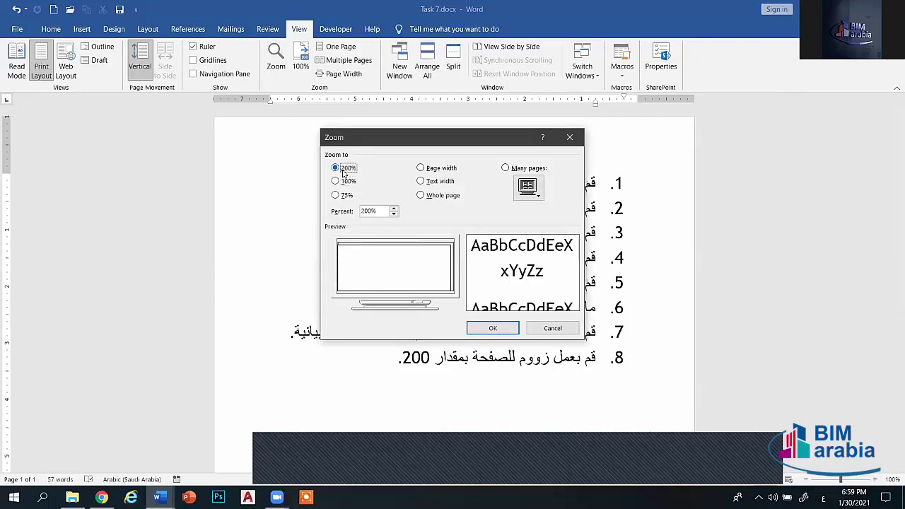
{"action": "left_click", "coordinate": [573, 326]}
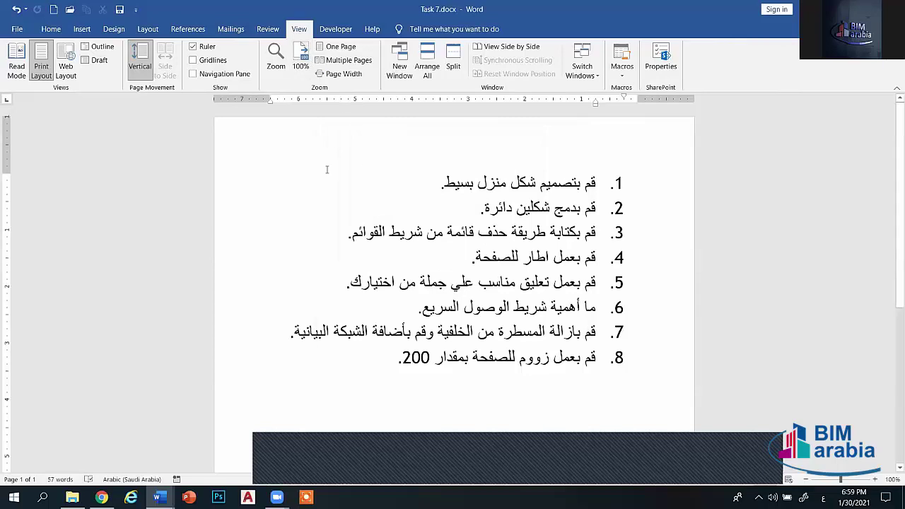
- Close Task 7 without saving and open TASK 6.docx from the sixth lecture's task folder
{"action": "key", "text": "alt+F4"}
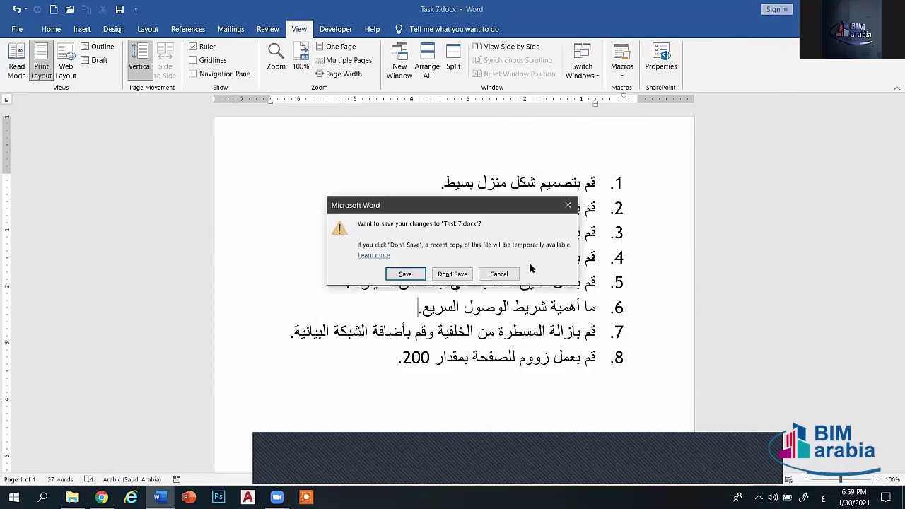
{"action": "left_click", "coordinate": [541, 263]}
{"action": "key", "text": "alt+Tab"}
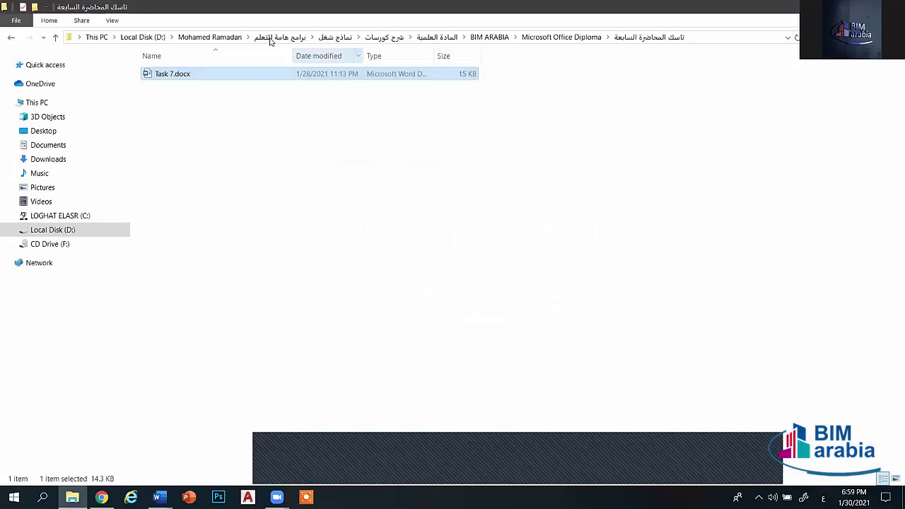
{"action": "key", "text": "alt+Up"}
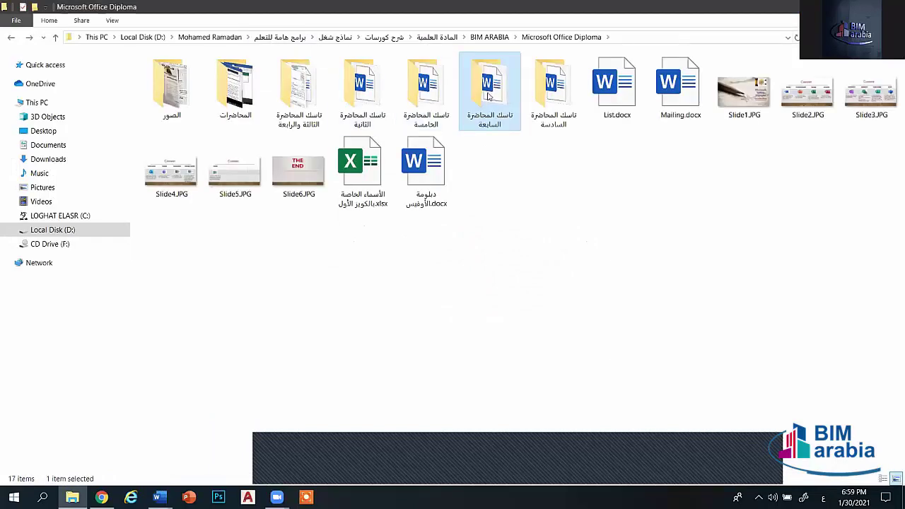
{"action": "left_click", "coordinate": [557, 97]}
{"action": "double_click", "coordinate": [557, 97]}
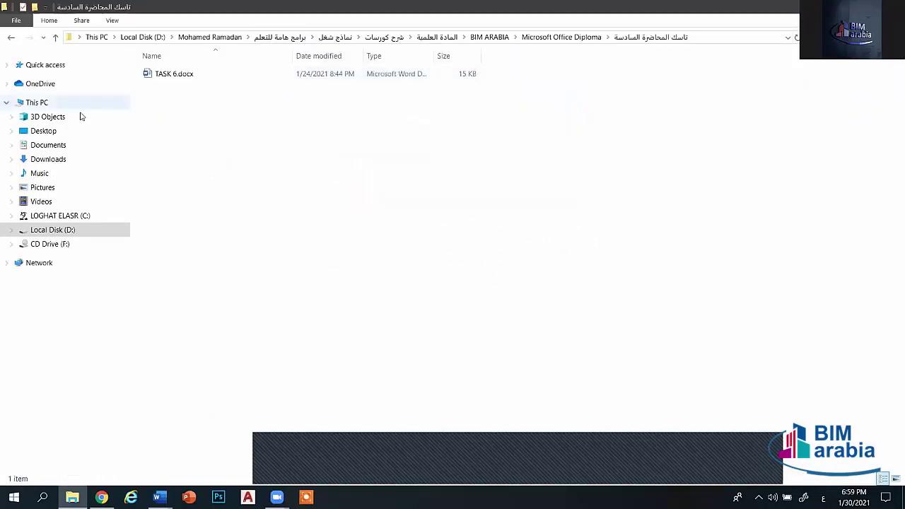
{"action": "left_click", "coordinate": [191, 73]}
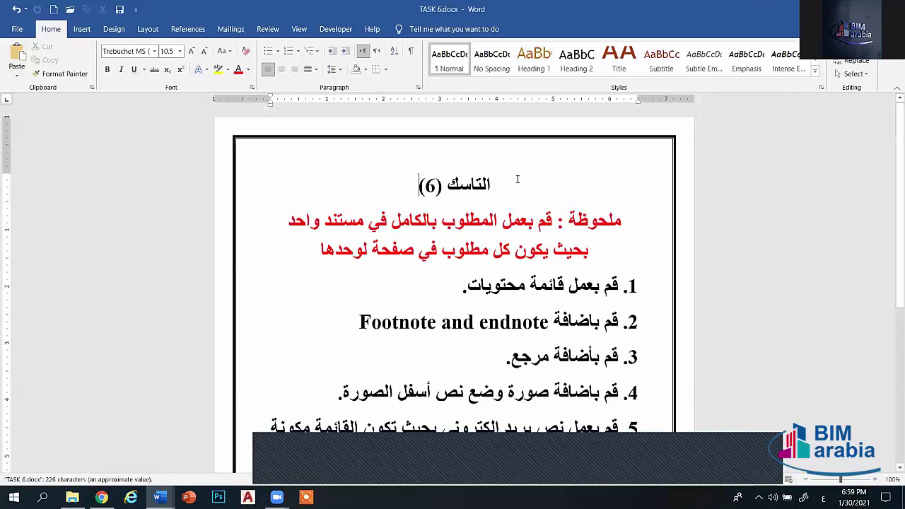
- Preview the References tab's Table of Contents styles and Add Text heading levels
{"action": "scroll", "coordinate": [399, 161], "scroll_direction": "down", "scroll_amount": 3}
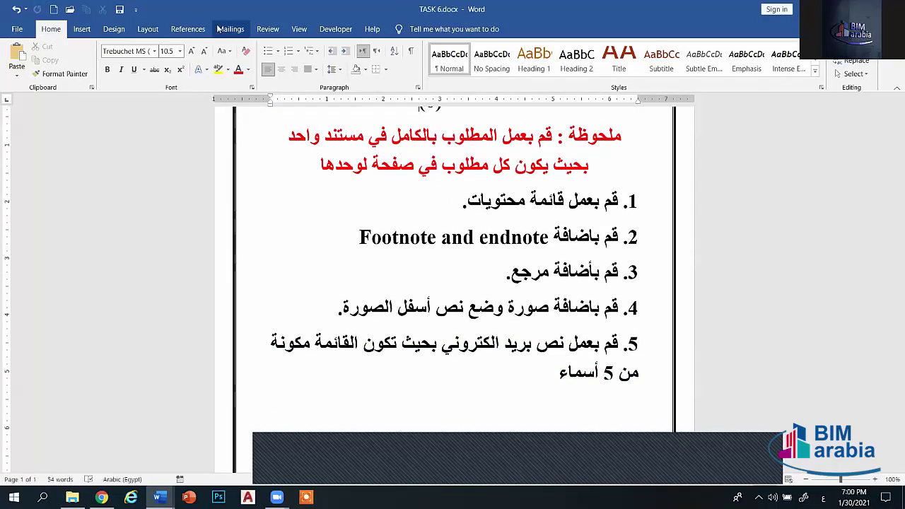
{"action": "left_click", "coordinate": [187, 29]}
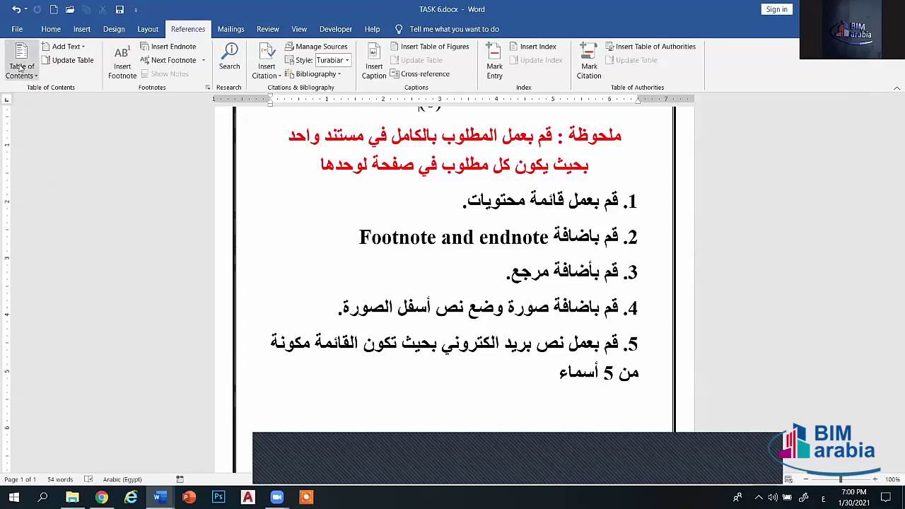
{"action": "left_click", "coordinate": [20, 68]}
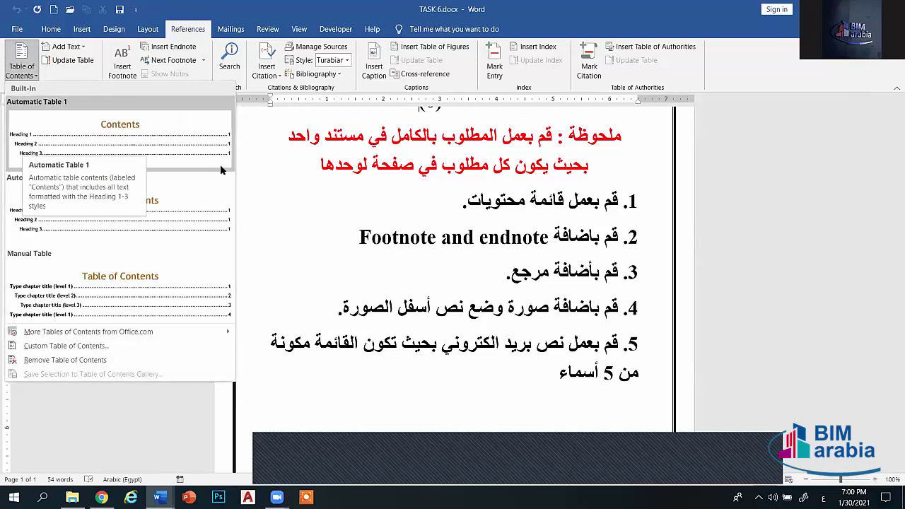
{"action": "left_click", "coordinate": [262, 192]}
{"action": "left_click", "coordinate": [66, 46]}
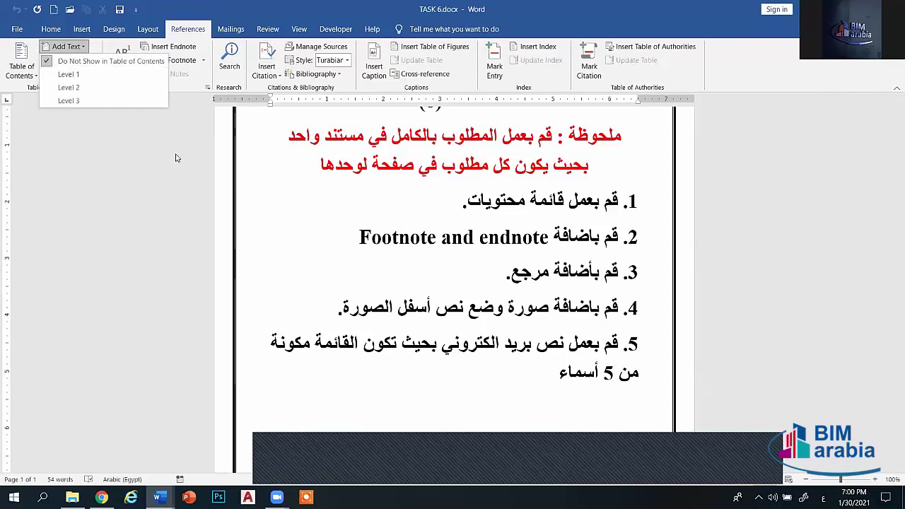
{"action": "left_click", "coordinate": [402, 238]}
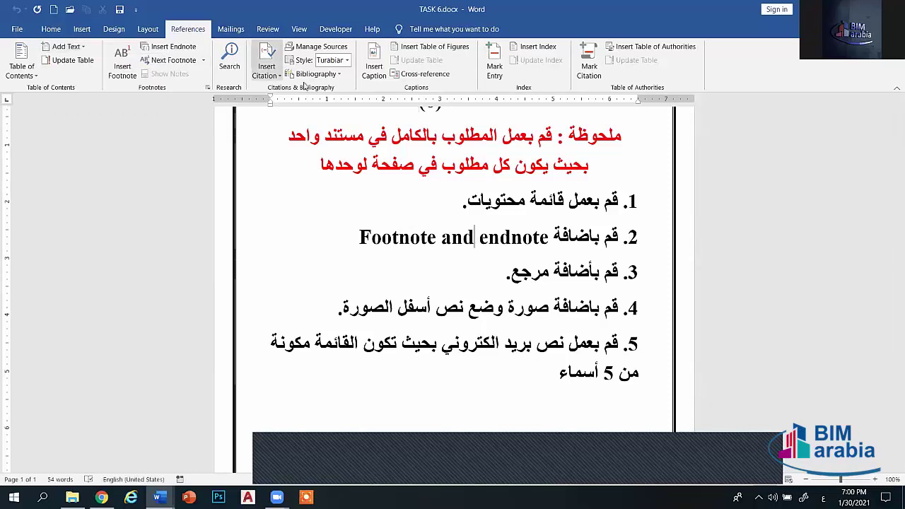
- Check Insert Citation options, cancel Insert Caption, view Mailings, and place the caret after item 5
{"action": "left_click", "coordinate": [275, 75]}
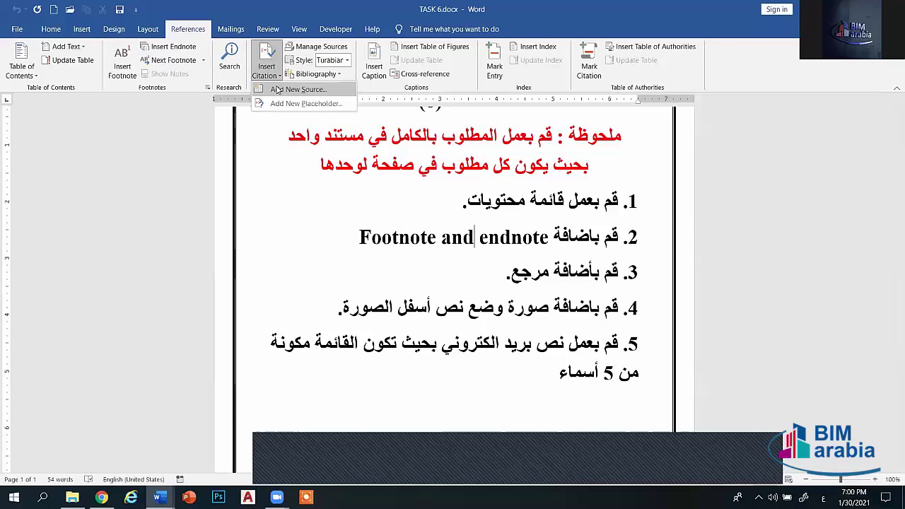
{"action": "left_click", "coordinate": [305, 231]}
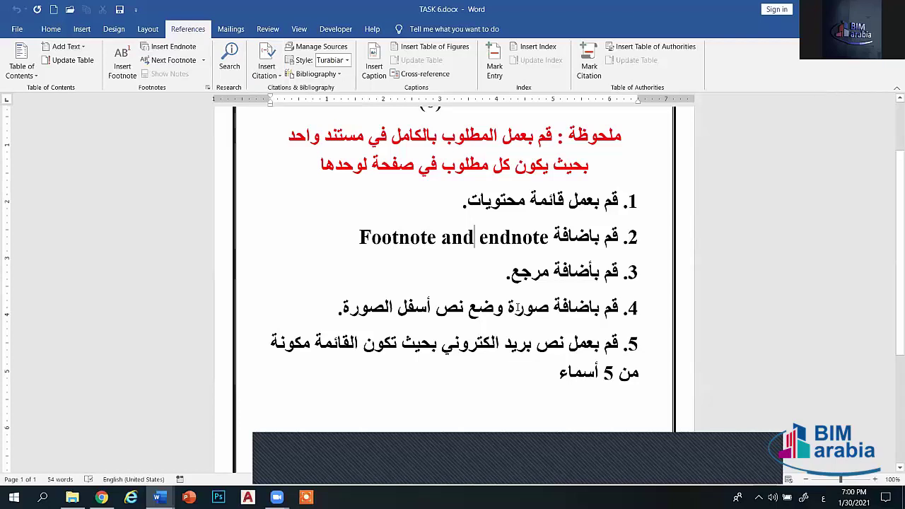
{"action": "left_click", "coordinate": [378, 67]}
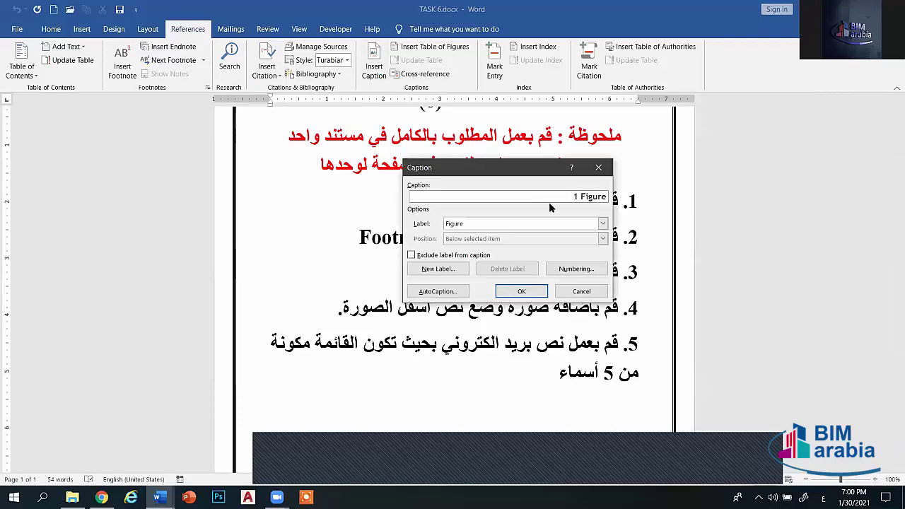
{"action": "left_click", "coordinate": [598, 167]}
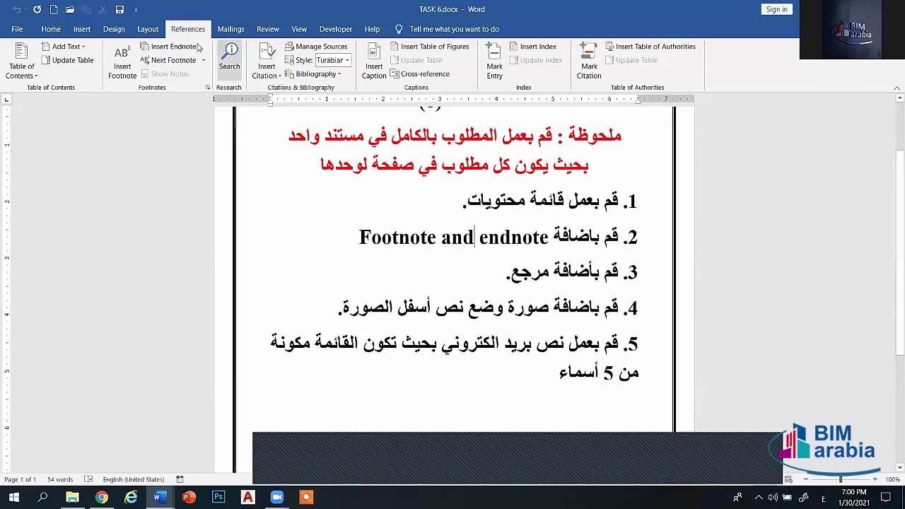
{"action": "left_click", "coordinate": [231, 30]}
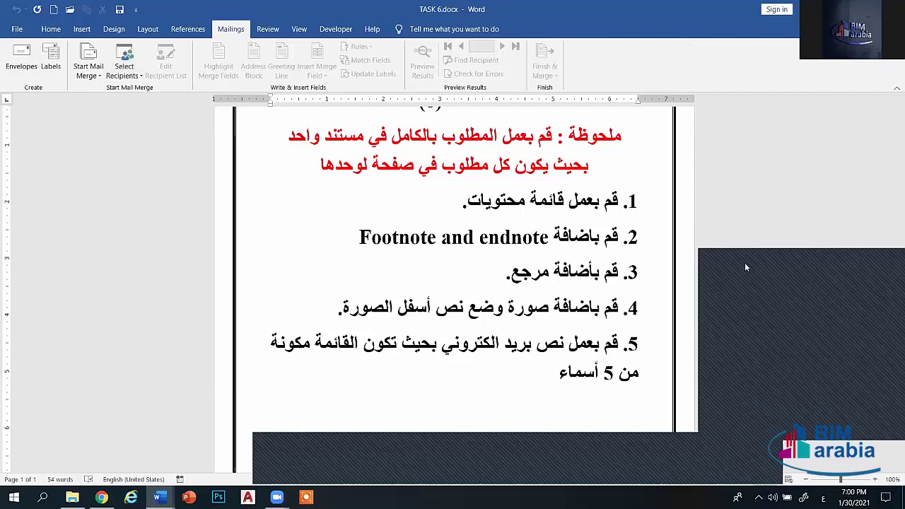
{"action": "left_click", "coordinate": [537, 374]}
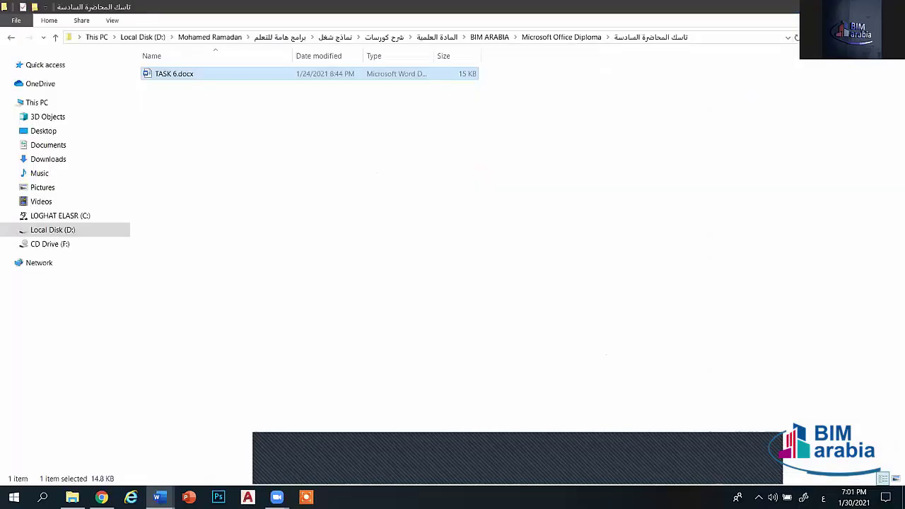
- Put the caret in the middle cell of the الجوال row and show the table Layout tools
{"action": "left_click", "coordinate": [269, 192]}
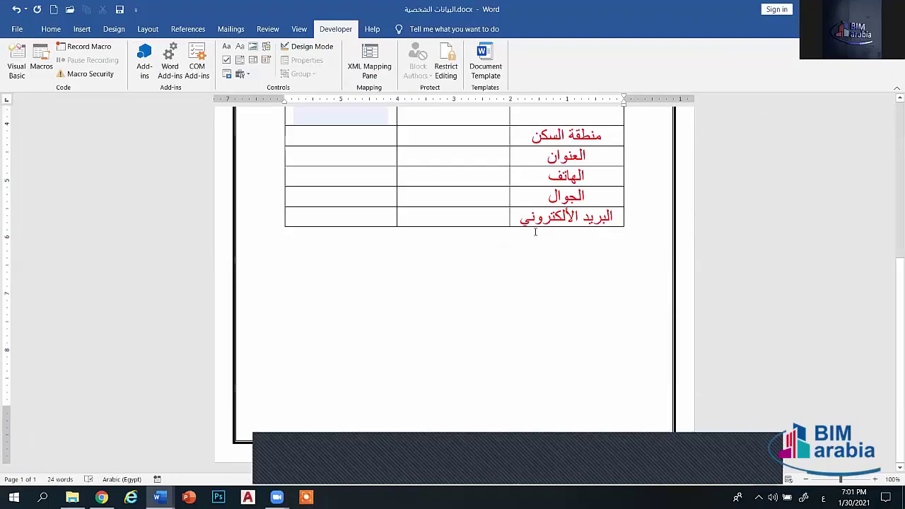
{"action": "left_click", "coordinate": [453, 197]}
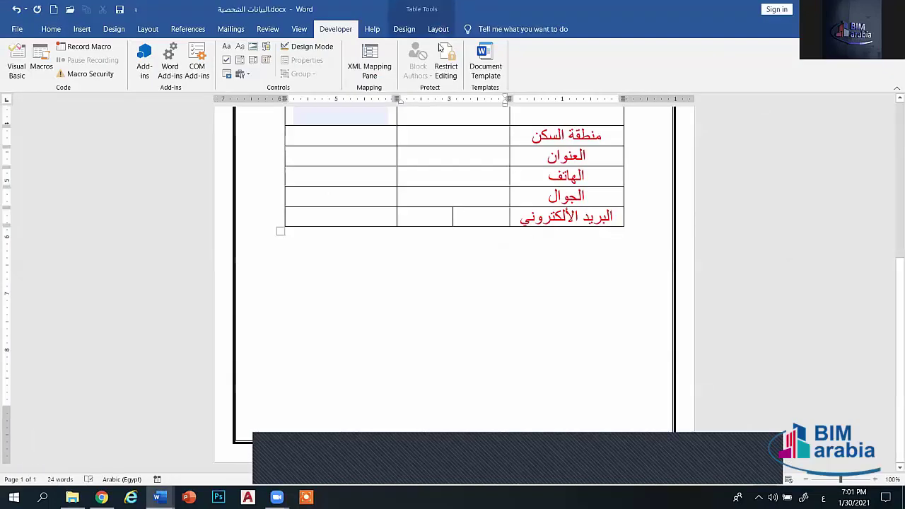
{"action": "left_click", "coordinate": [403, 29]}
{"action": "left_click", "coordinate": [437, 29]}
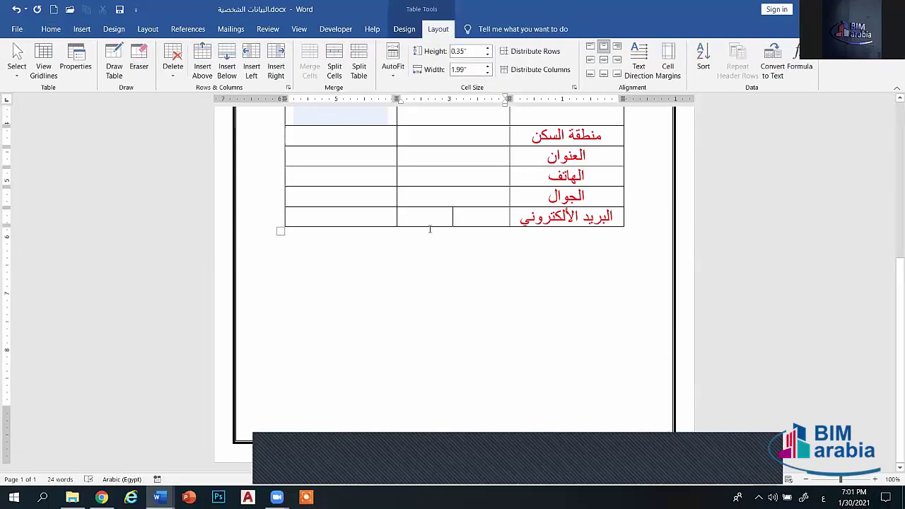
{"action": "left_click", "coordinate": [364, 223]}
{"action": "left_click", "coordinate": [429, 197]}
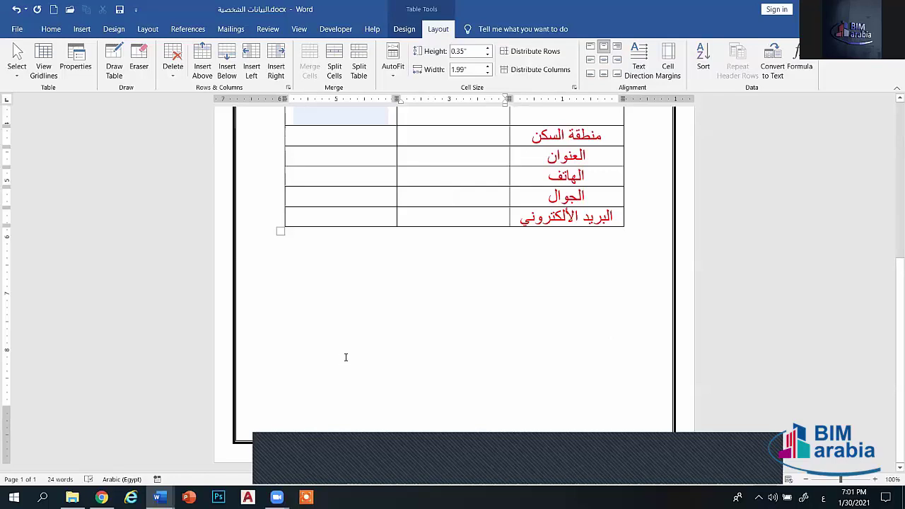
- Delete the stray 0 below the personal-data form table
{"action": "left_click", "coordinate": [437, 302]}
{"action": "left_click", "coordinate": [542, 242]}
{"action": "type", "text": "0"}
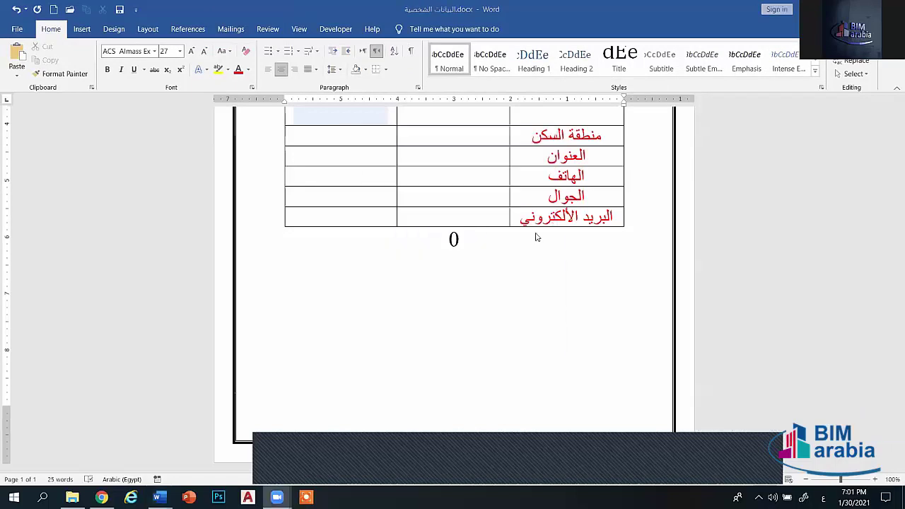
{"action": "left_click_drag", "start_coordinate": [458, 273], "coordinate": [448, 273]}
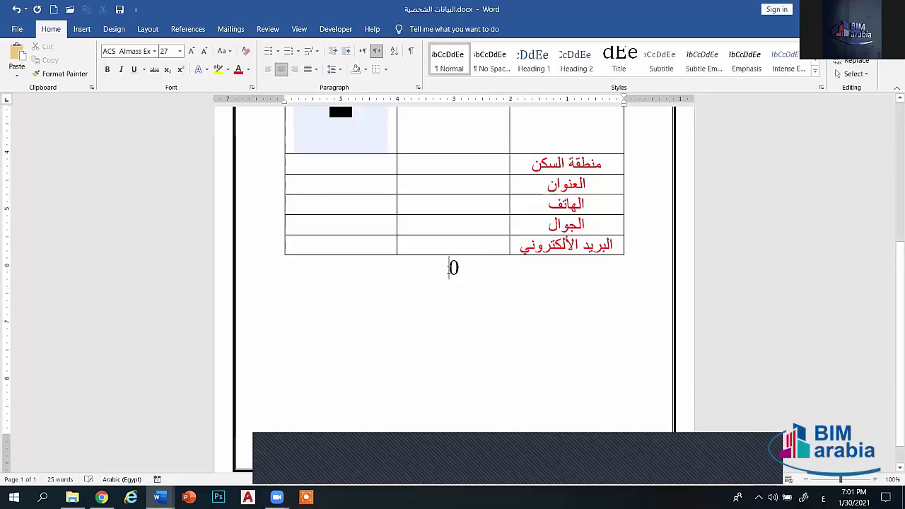
{"action": "key", "text": "Delete"}
- Close Document5 without saving its changes
{"action": "mouse_move", "coordinate": [159, 497]}
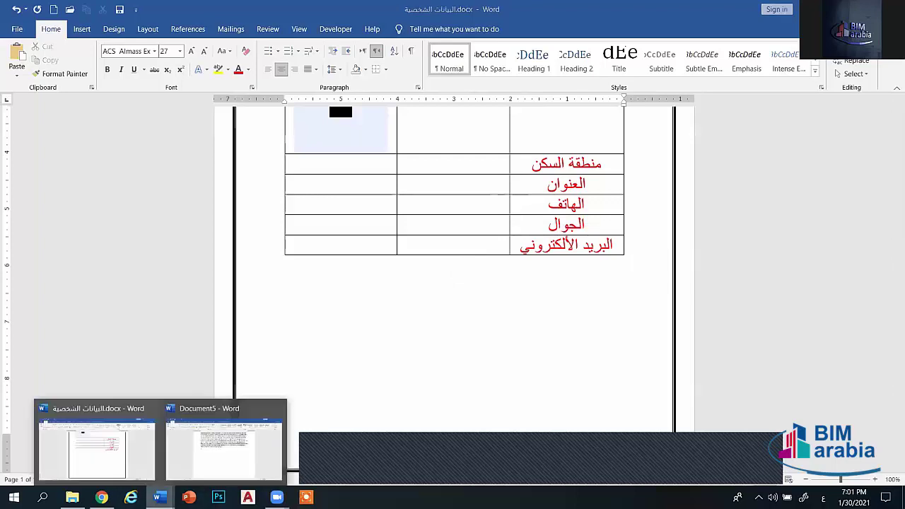
{"action": "left_click", "coordinate": [209, 470]}
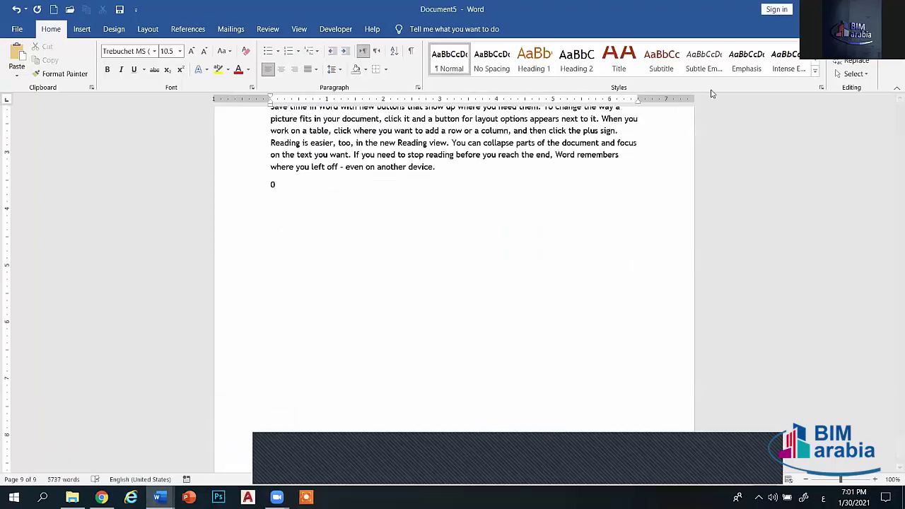
{"action": "key", "text": "ctrl+w"}
{"action": "left_click", "coordinate": [460, 272]}
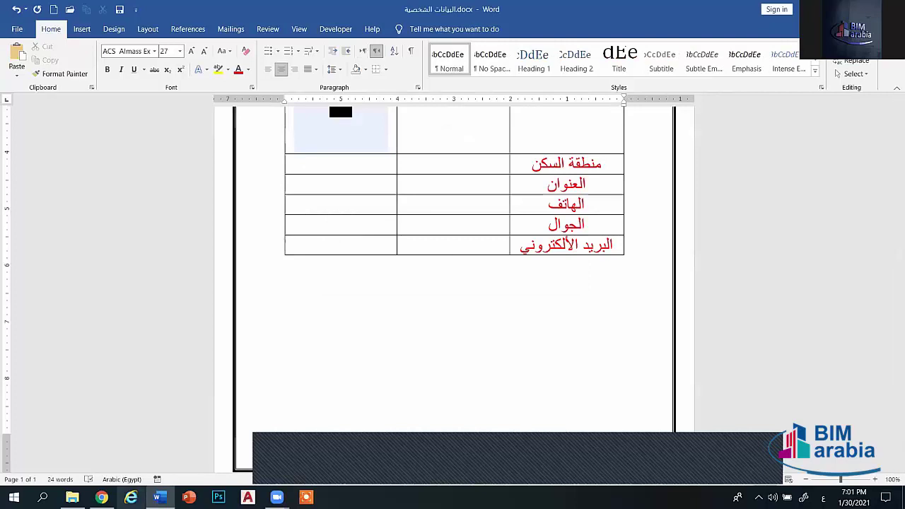
- Start a new blank Word document from the taskbar
{"action": "right_click", "coordinate": [159, 497]}
{"action": "left_click", "coordinate": [143, 433]}
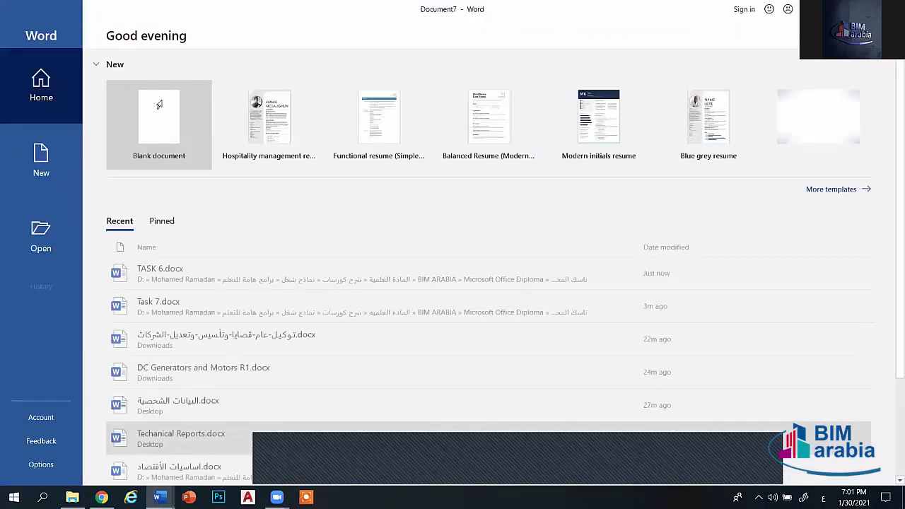
{"action": "left_click", "coordinate": [159, 105]}
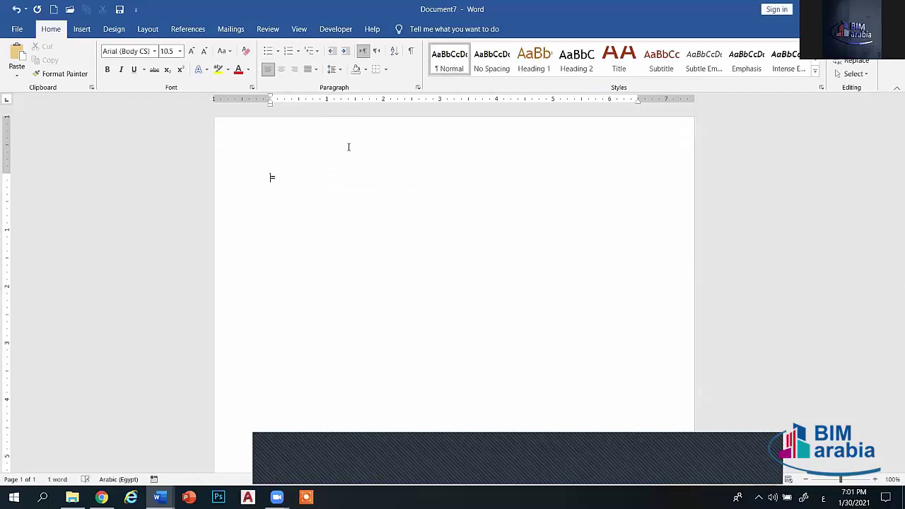
- Fill the document with sample text using =rand(18,20)
{"action": "key", "text": "alt+shift"}
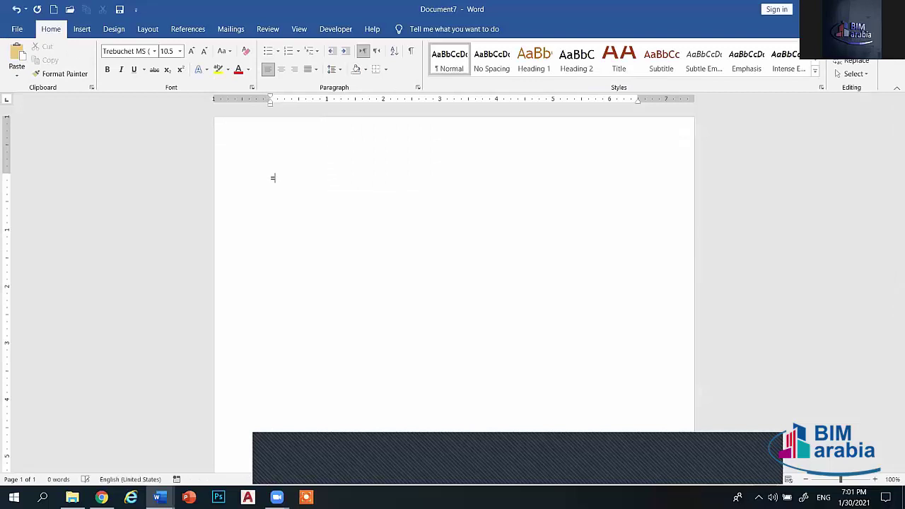
{"action": "type", "text": "rand("}
{"action": "type", "text": "18,2"}
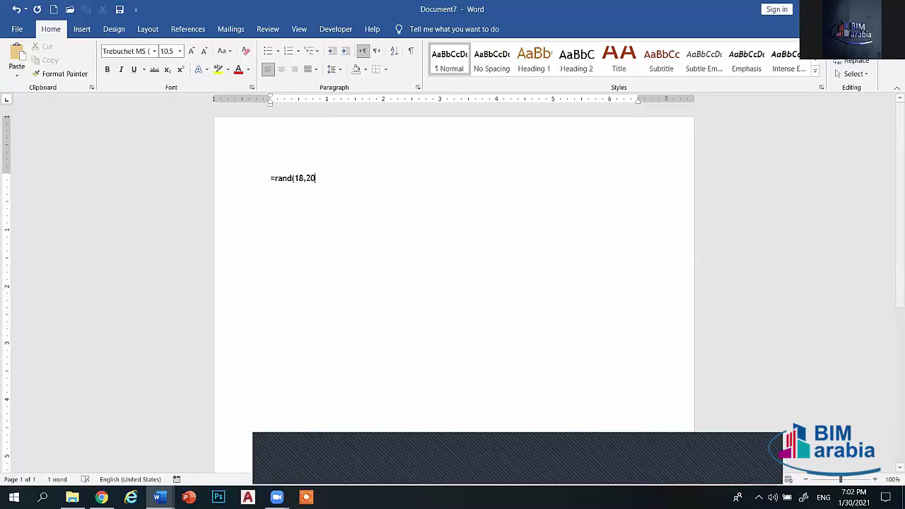
{"action": "type", "text": "0"}
{"action": "key", "text": "Return"}
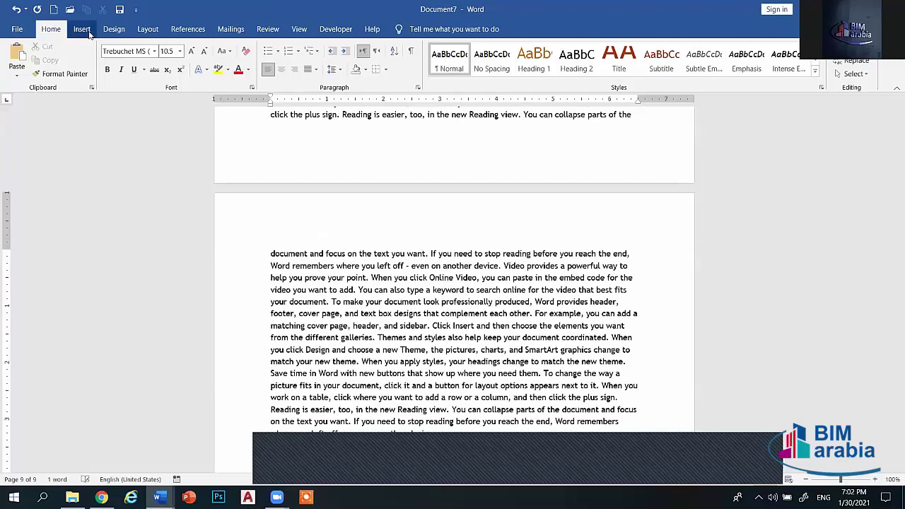
- Add centred Plain Number 2 page numbers at the bottom of every page
{"action": "left_click", "coordinate": [82, 28]}
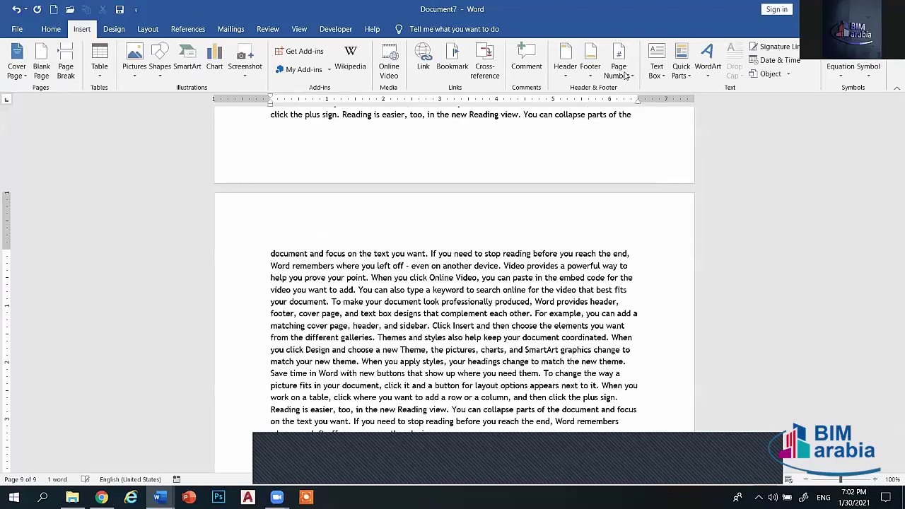
{"action": "left_click", "coordinate": [625, 73]}
{"action": "mouse_move", "coordinate": [635, 103]}
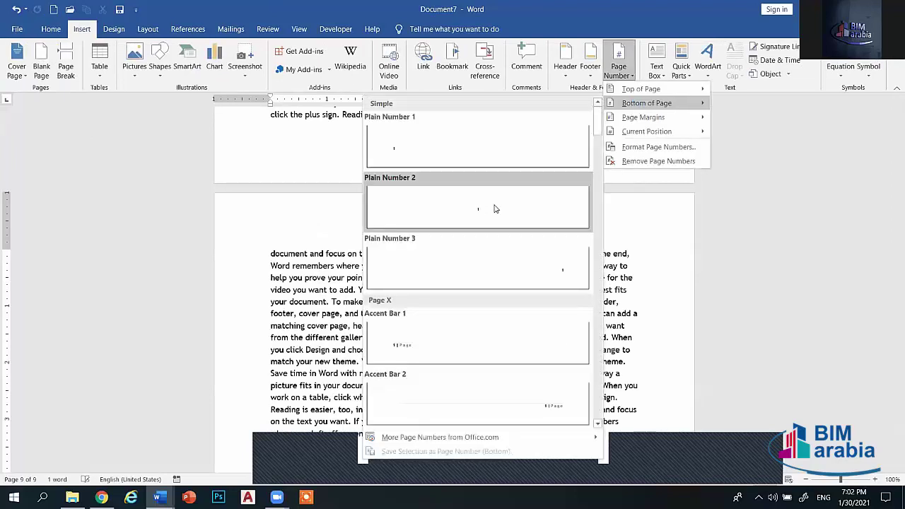
{"action": "left_click", "coordinate": [493, 208]}
{"action": "left_click", "coordinate": [624, 65]}
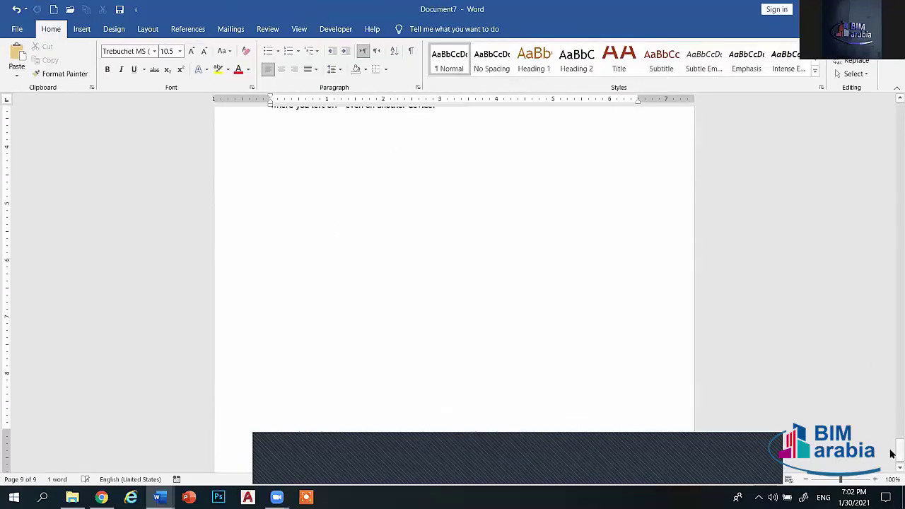
{"action": "left_click_drag", "start_coordinate": [892, 452], "coordinate": [892, 113]}
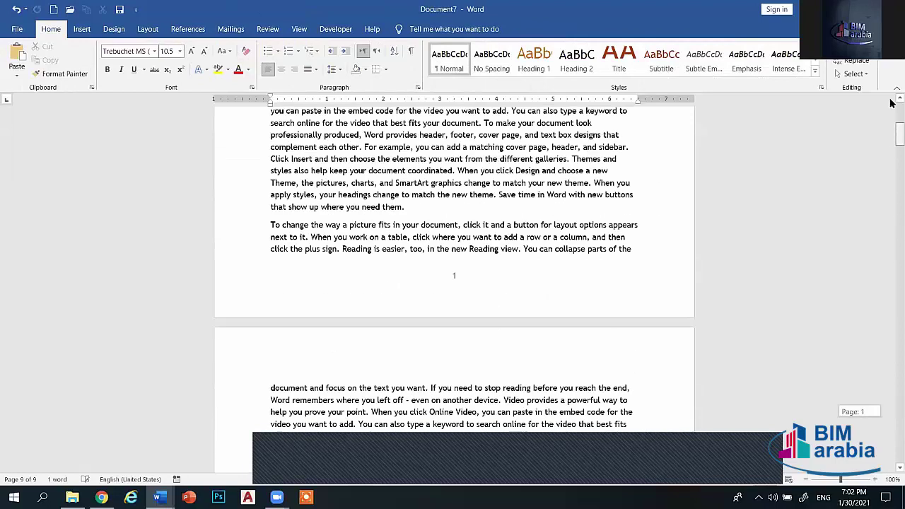
{"action": "scroll", "coordinate": [649, 359], "scroll_direction": "down", "scroll_amount": 2}
{"action": "scroll", "coordinate": [649, 359], "scroll_direction": "down", "scroll_amount": 5}
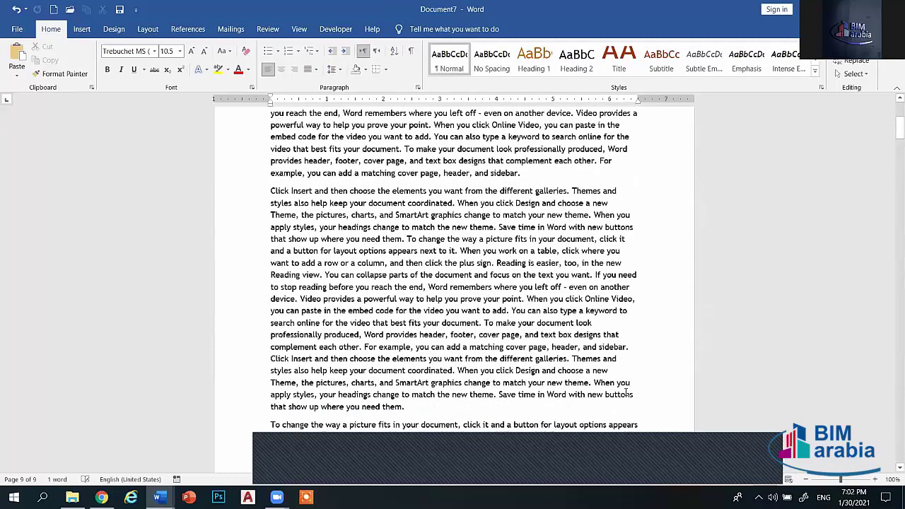
{"action": "scroll", "coordinate": [649, 359], "scroll_direction": "down", "scroll_amount": 1}
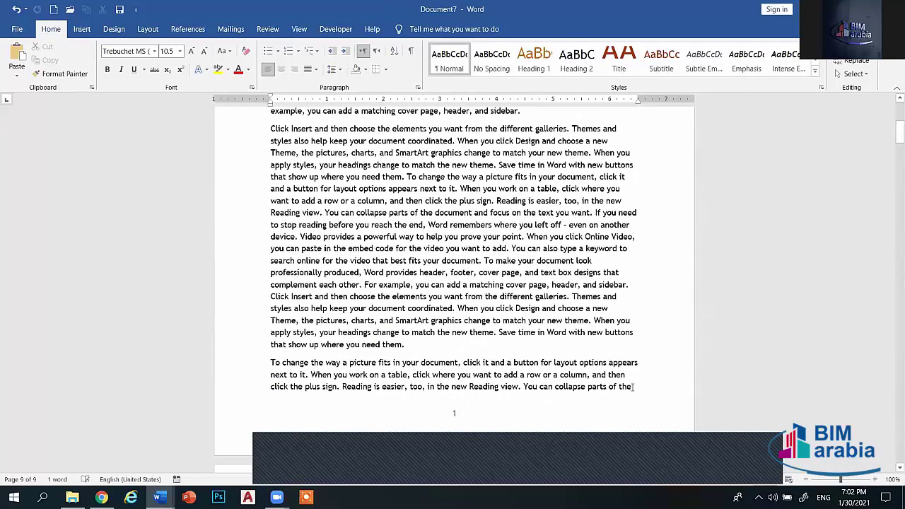
- Insert a Next Page section break in the sample text
{"action": "left_click", "coordinate": [148, 29]}
{"action": "left_click", "coordinate": [158, 48]}
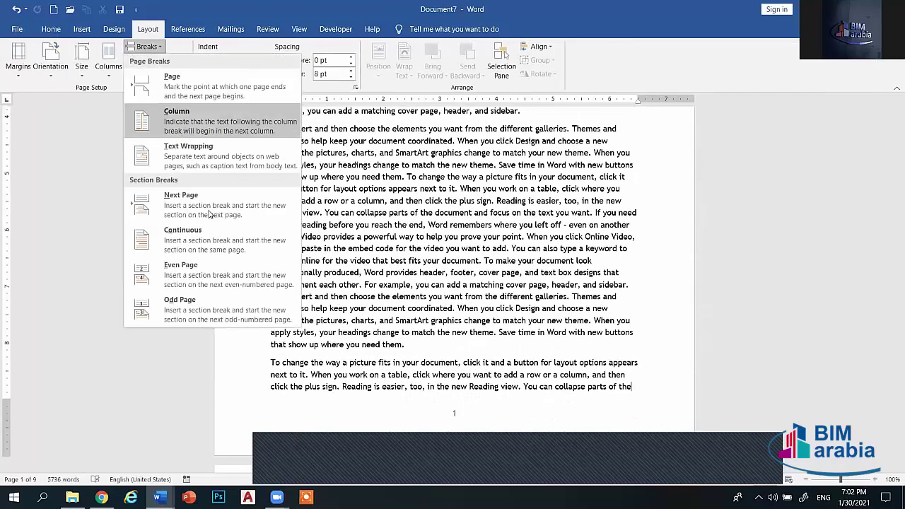
{"action": "left_click", "coordinate": [200, 209]}
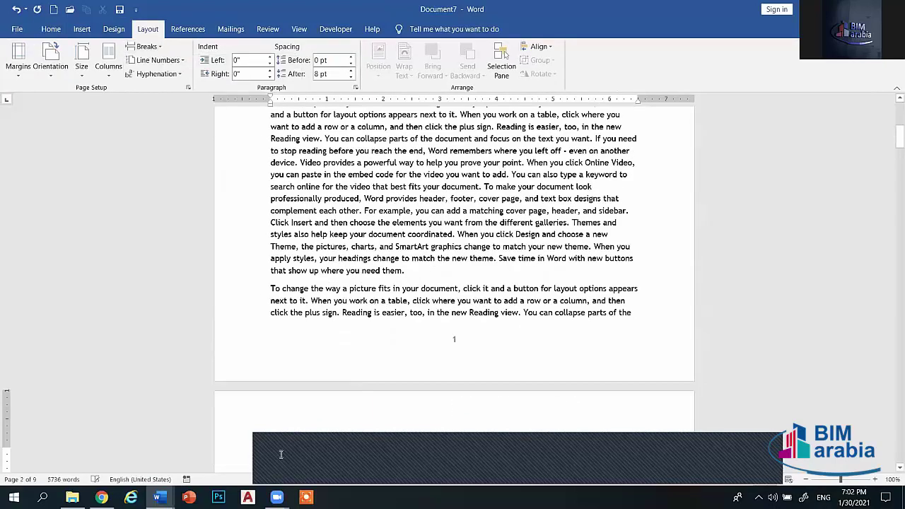
{"action": "scroll", "coordinate": [270, 451], "scroll_direction": "down", "scroll_amount": 3}
{"action": "scroll", "coordinate": [297, 410], "scroll_direction": "down", "scroll_amount": 2}
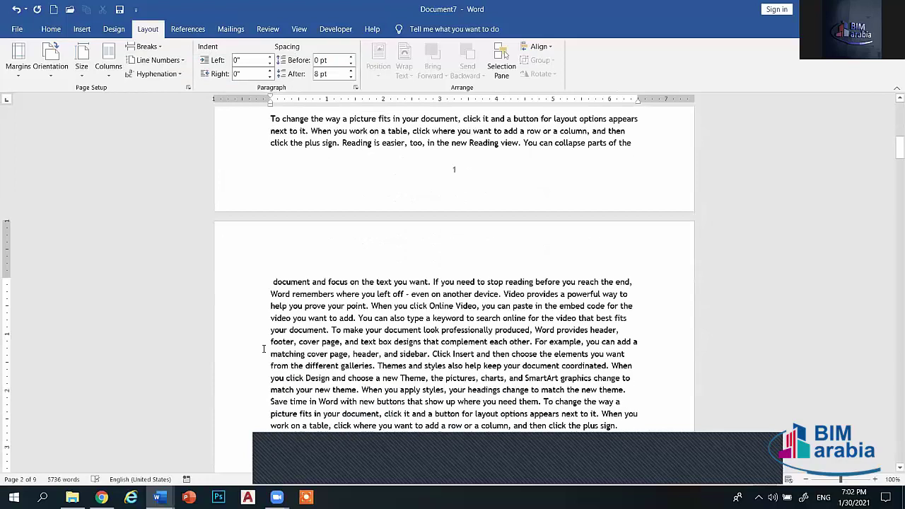
{"action": "scroll", "coordinate": [323, 361], "scroll_direction": "down", "scroll_amount": 4}
{"action": "scroll", "coordinate": [323, 362], "scroll_direction": "down", "scroll_amount": 4}
{"action": "scroll", "coordinate": [389, 339], "scroll_direction": "down", "scroll_amount": 4}
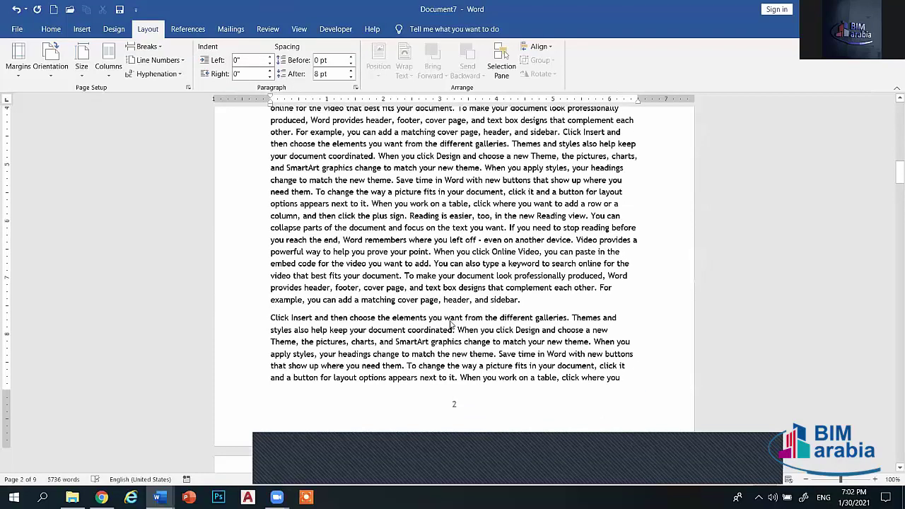
{"action": "scroll", "coordinate": [453, 321], "scroll_direction": "down", "scroll_amount": 2}
- Make the page 2 footer's page numbering start at 1, then close the footer
{"action": "double_click", "coordinate": [456, 321]}
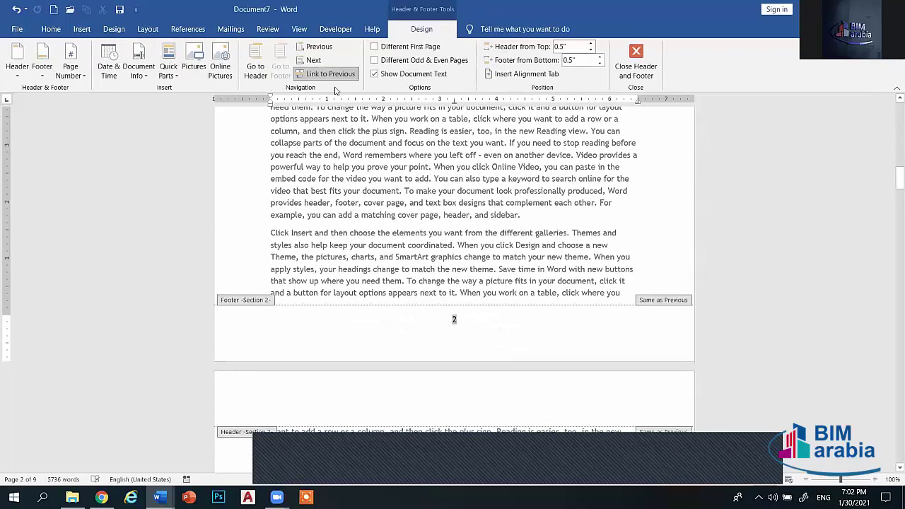
{"action": "scroll", "coordinate": [454, 318], "scroll_direction": "up", "scroll_amount": 2}
{"action": "scroll", "coordinate": [454, 390], "scroll_direction": "up", "scroll_amount": 1}
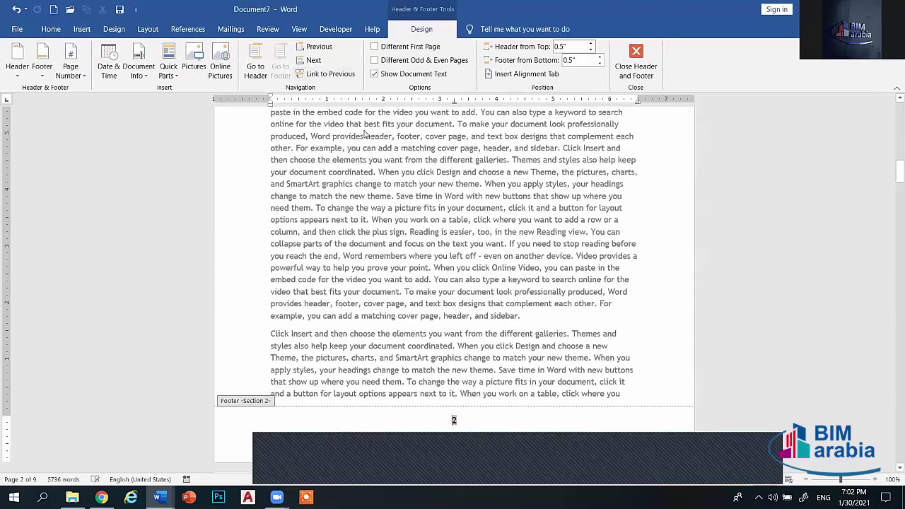
{"action": "left_click", "coordinate": [82, 28]}
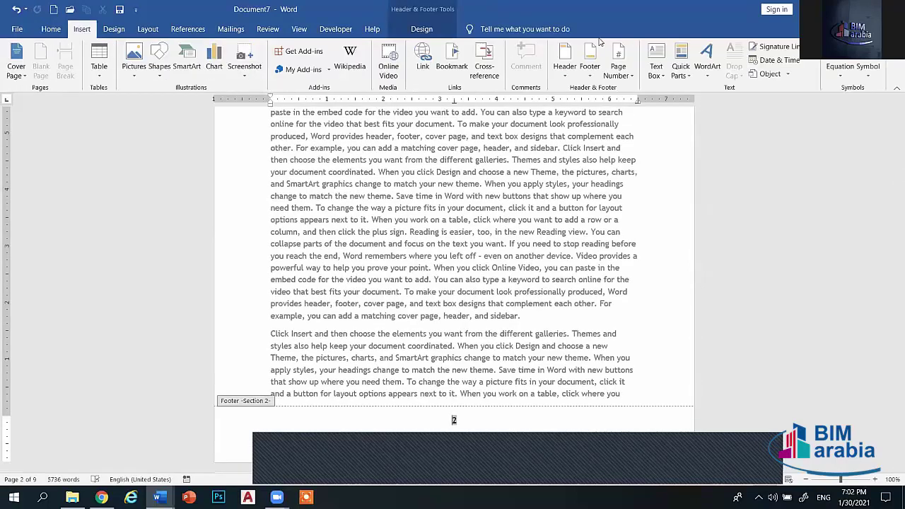
{"action": "left_click", "coordinate": [629, 74]}
{"action": "left_click", "coordinate": [633, 150]}
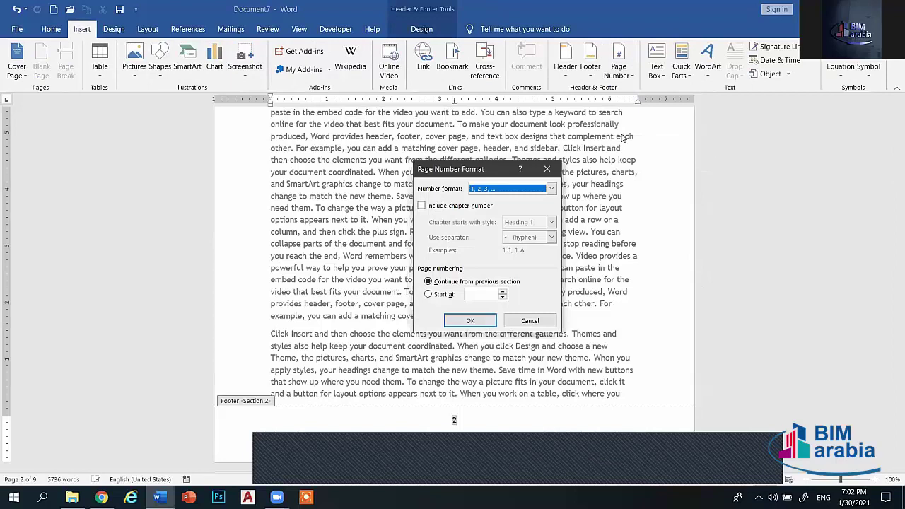
{"action": "left_click", "coordinate": [436, 295]}
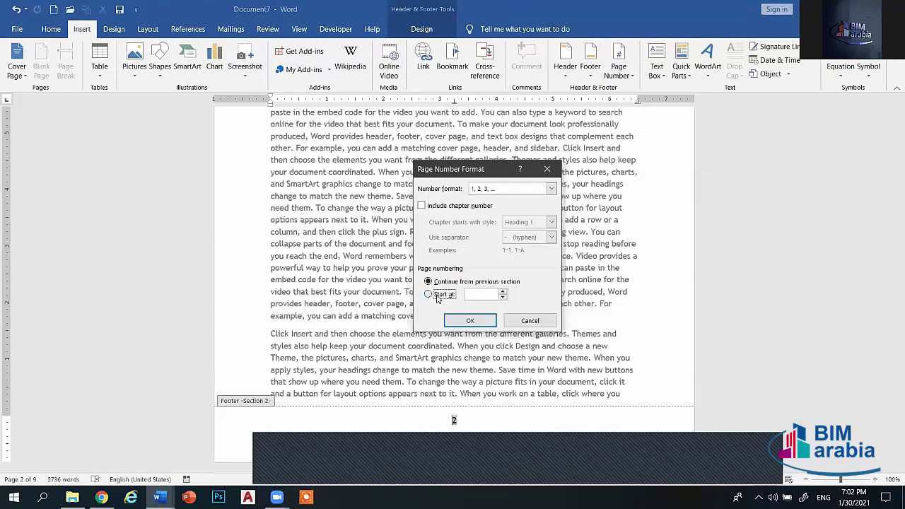
{"action": "left_click", "coordinate": [471, 320]}
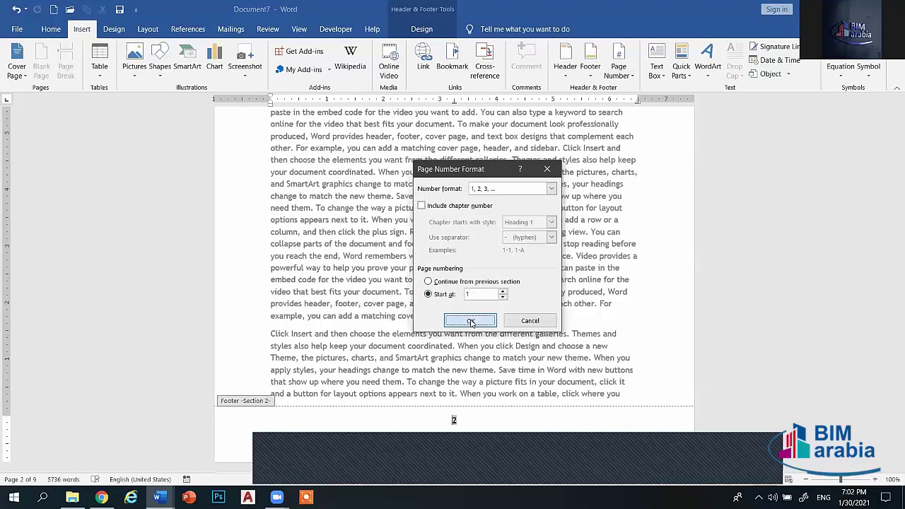
{"action": "left_click", "coordinate": [422, 29]}
{"action": "left_click", "coordinate": [636, 60]}
- Scroll through the document and briefly open and close the footer
{"action": "left_click_drag", "start_coordinate": [899, 185], "coordinate": [891, 238]}
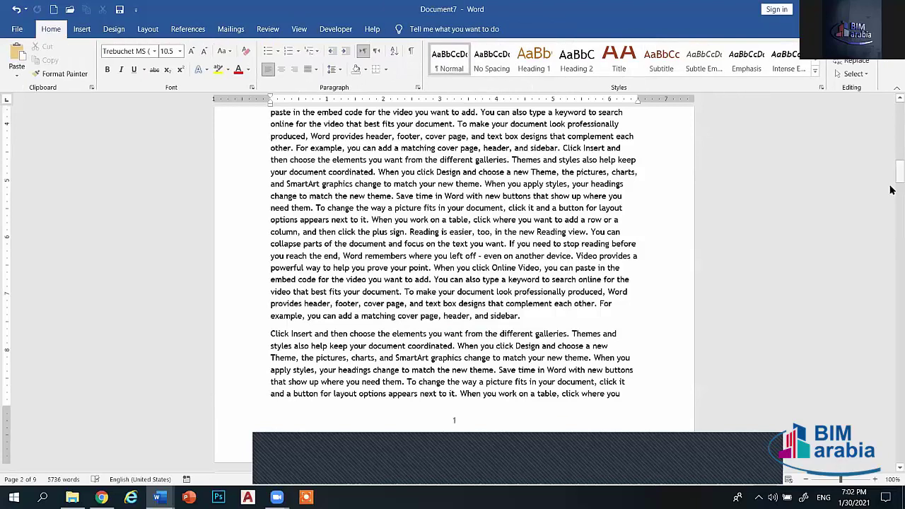
{"action": "scroll", "coordinate": [891, 238], "scroll_direction": "down", "scroll_amount": 5}
{"action": "scroll", "coordinate": [891, 212], "scroll_direction": "down", "scroll_amount": 5}
{"action": "scroll", "coordinate": [891, 177], "scroll_direction": "down", "scroll_amount": 5}
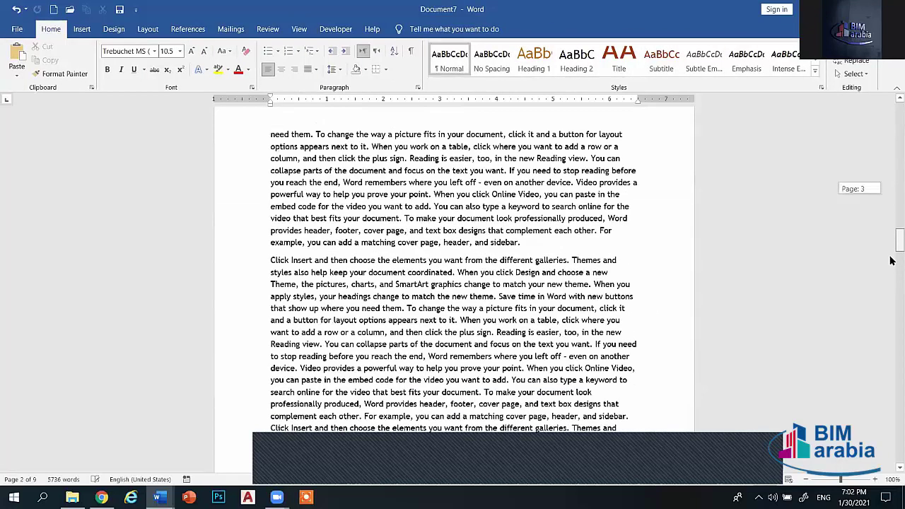
{"action": "scroll", "coordinate": [890, 135], "scroll_direction": "down", "scroll_amount": 5}
{"action": "scroll", "coordinate": [890, 135], "scroll_direction": "up", "scroll_amount": 5}
{"action": "scroll", "coordinate": [891, 135], "scroll_direction": "up", "scroll_amount": 5}
{"action": "scroll", "coordinate": [890, 135], "scroll_direction": "up", "scroll_amount": 5}
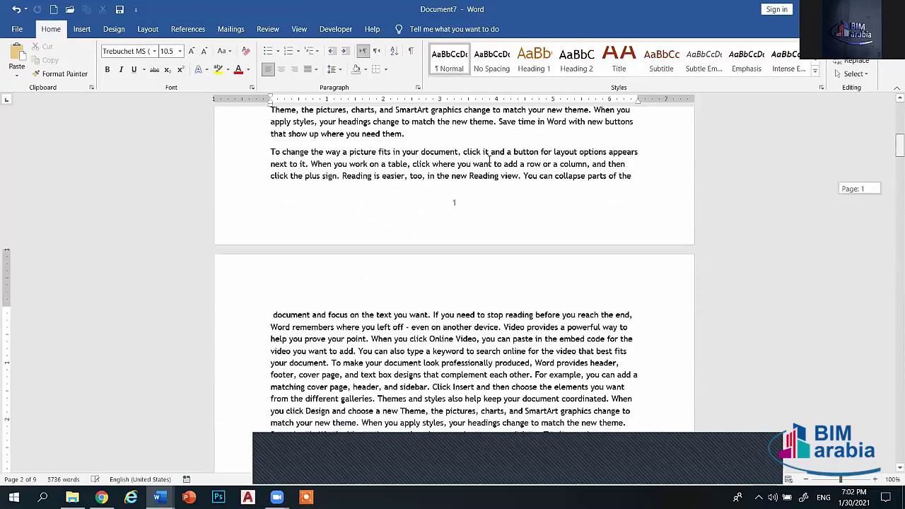
{"action": "scroll", "coordinate": [467, 193], "scroll_direction": "up", "scroll_amount": 5}
{"action": "double_click", "coordinate": [461, 196]}
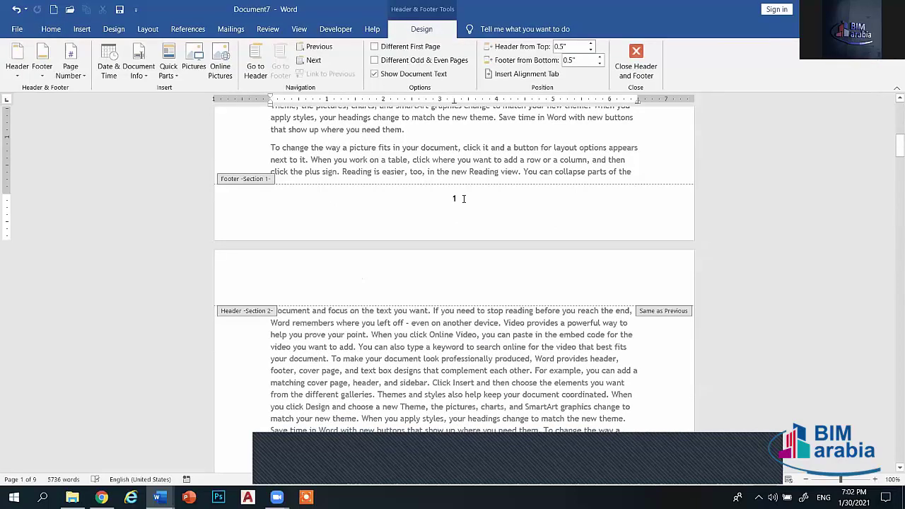
{"action": "left_click", "coordinate": [636, 56]}
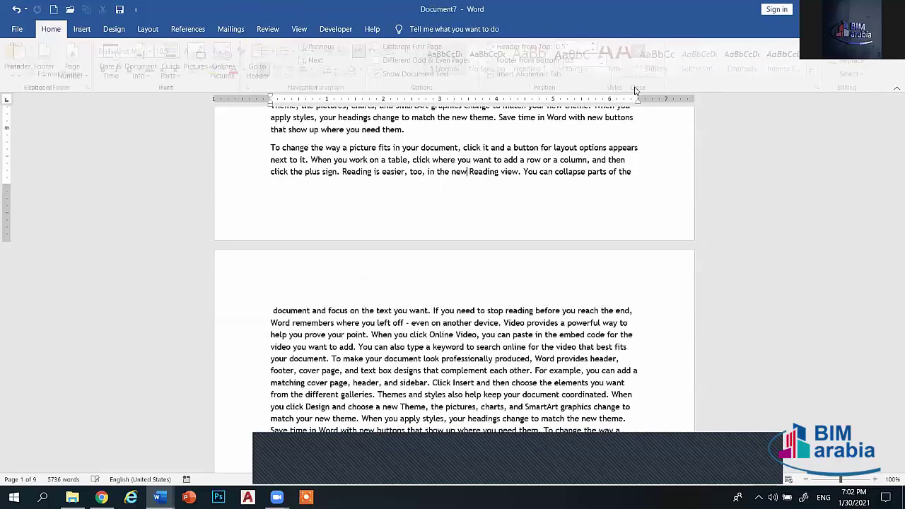
- Draw an oval over the page number in the page 2 footer
{"action": "scroll", "coordinate": [679, 169], "scroll_direction": "down", "scroll_amount": 5}
{"action": "scroll", "coordinate": [453, 283], "scroll_direction": "down", "scroll_amount": 8}
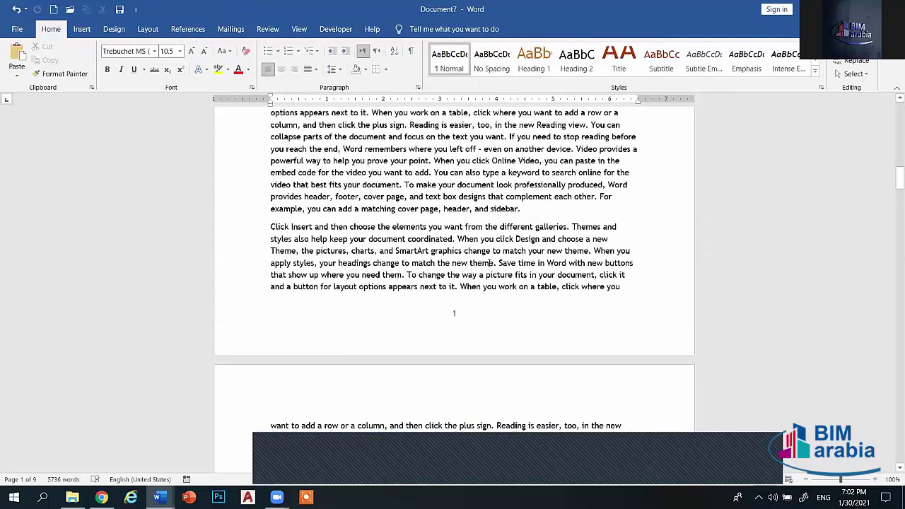
{"action": "left_click", "coordinate": [456, 266]}
{"action": "double_click", "coordinate": [456, 266]}
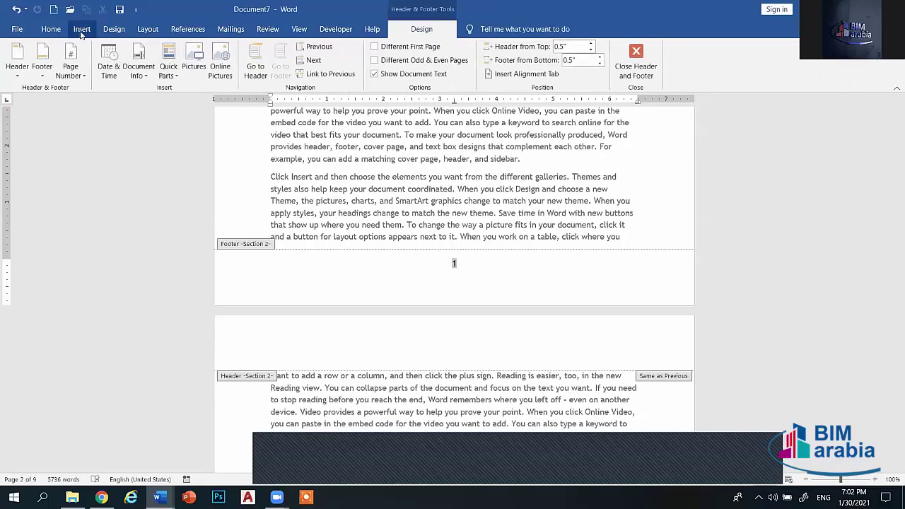
{"action": "left_click", "coordinate": [82, 29]}
{"action": "left_click", "coordinate": [160, 76]}
{"action": "left_click", "coordinate": [201, 103]}
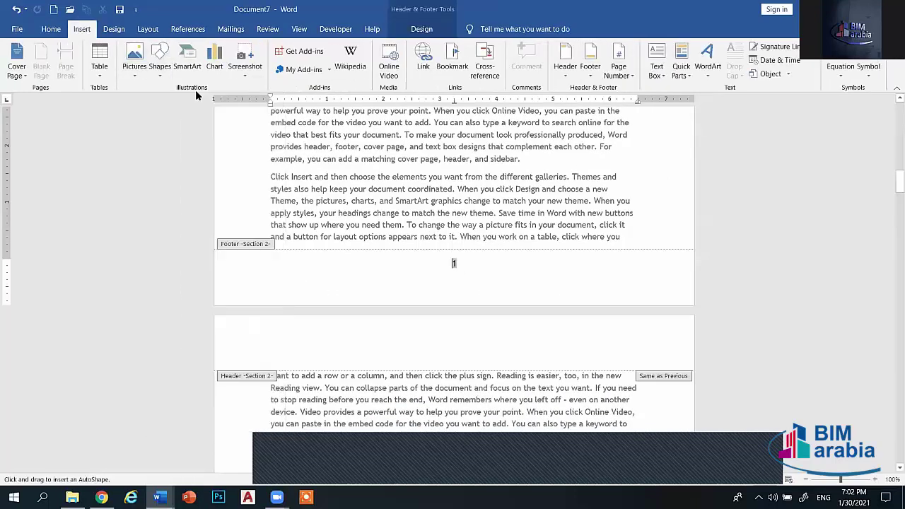
{"action": "left_click_drag", "start_coordinate": [442, 256], "coordinate": [466, 280]}
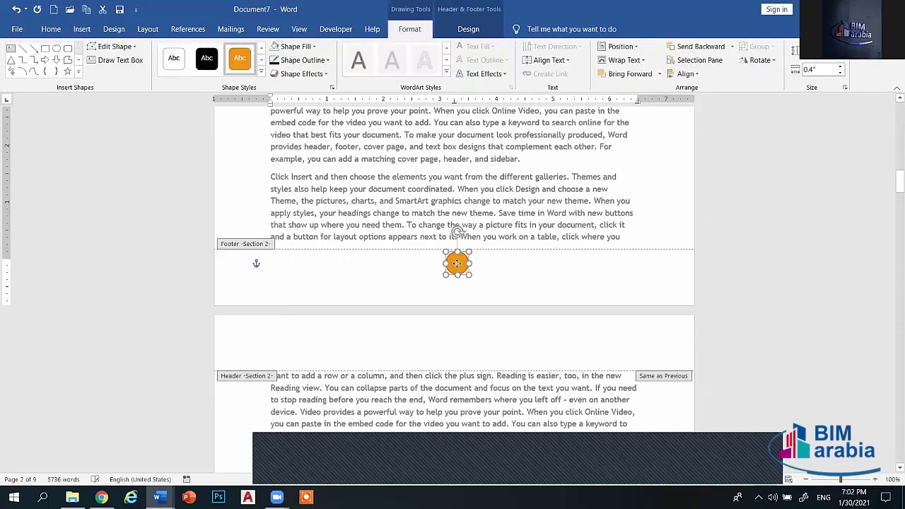
- Give the circle no fill and a black outline, centre it, and exit the footer
{"action": "left_click", "coordinate": [305, 47]}
{"action": "left_click", "coordinate": [289, 151]}
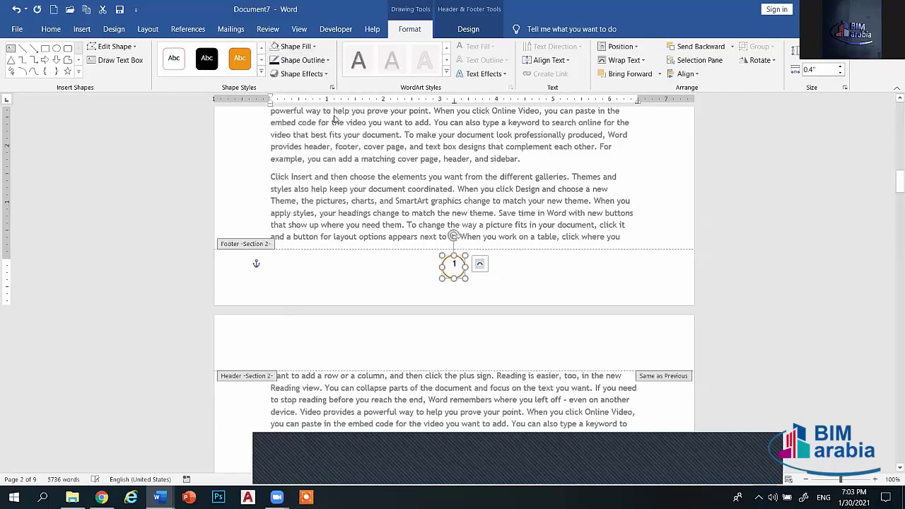
{"action": "left_click", "coordinate": [303, 60]}
{"action": "left_click", "coordinate": [283, 87]}
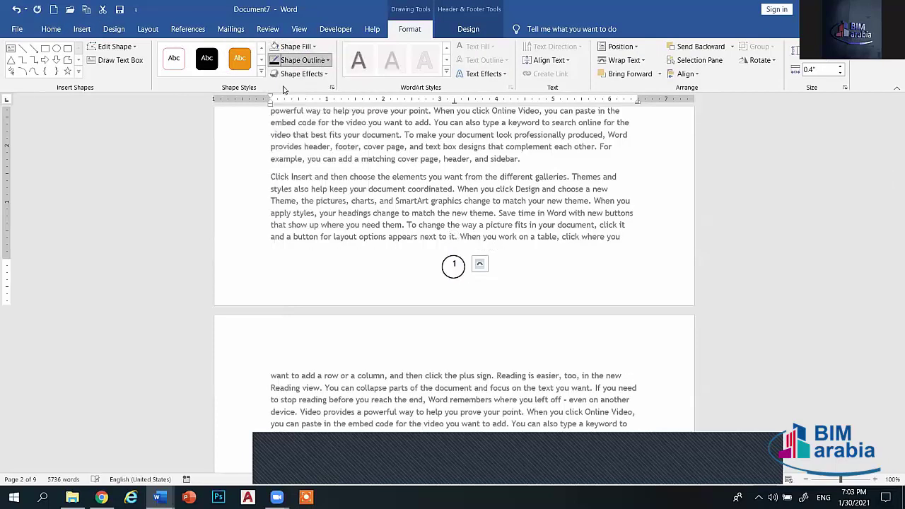
{"action": "left_click_drag", "start_coordinate": [452, 275], "coordinate": [448, 274]}
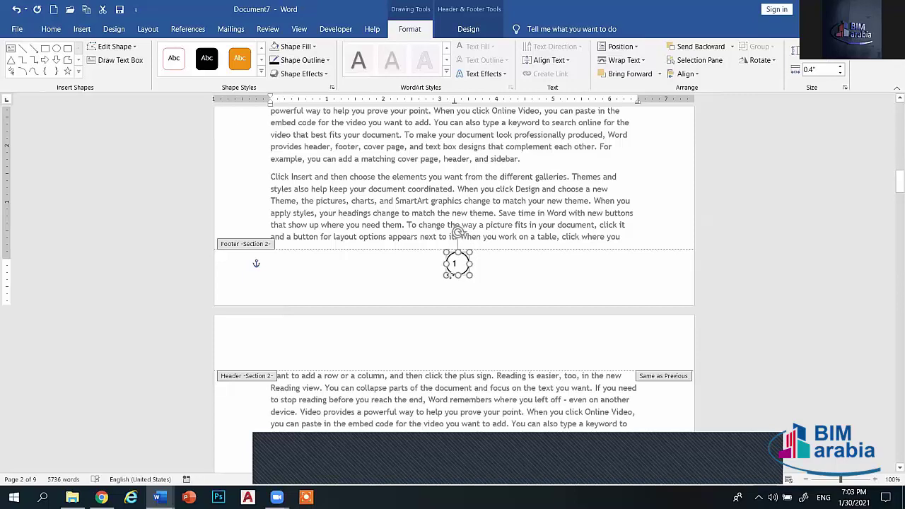
{"action": "left_click", "coordinate": [468, 29]}
{"action": "double_click", "coordinate": [458, 236]}
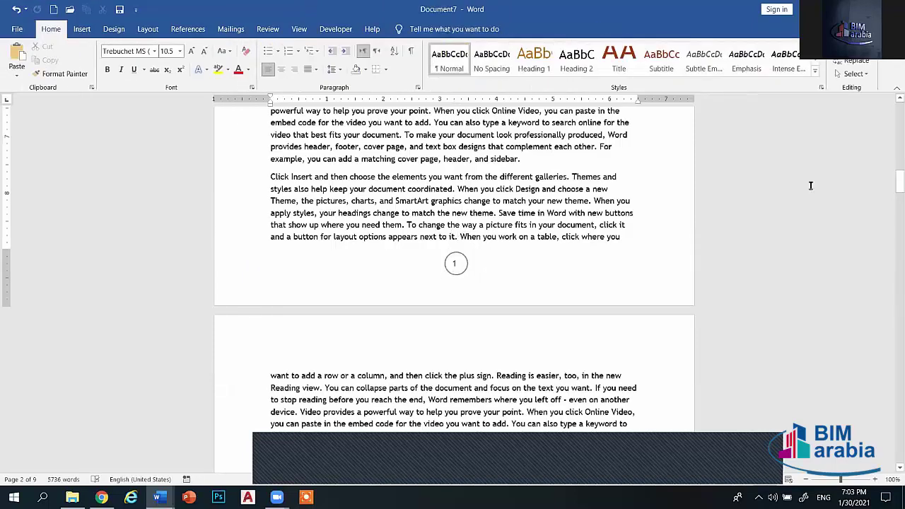
- Close Document7
{"action": "left_click_drag", "start_coordinate": [898, 184], "coordinate": [873, 254]}
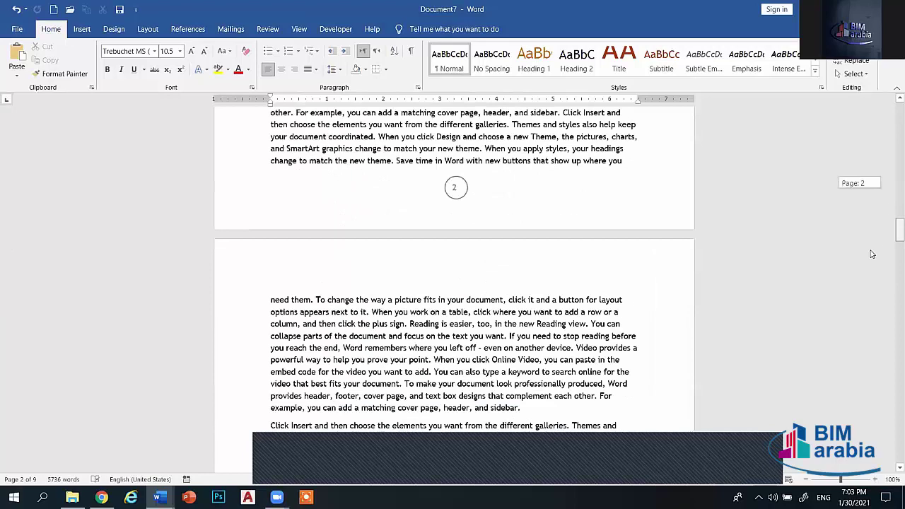
{"action": "left_click_drag", "start_coordinate": [872, 254], "coordinate": [732, 457]}
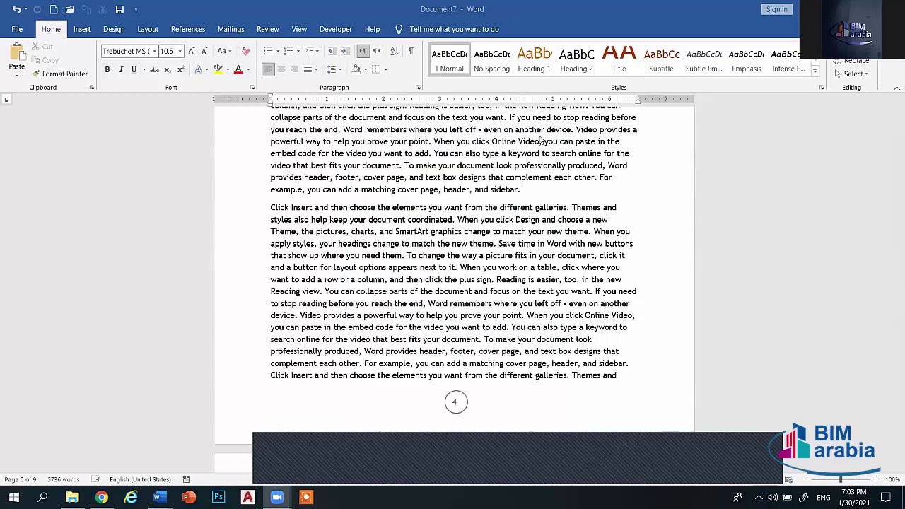
{"action": "key", "text": "ctrl+w"}
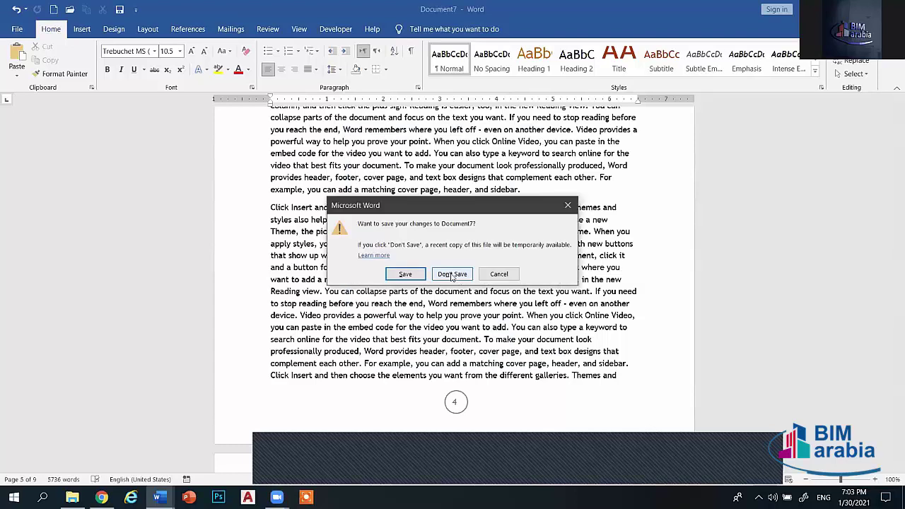
- Discard Document7 without saving and undo two recent edits in the form table
{"action": "left_click", "coordinate": [451, 275]}
{"action": "scroll", "coordinate": [437, 269], "scroll_direction": "up", "scroll_amount": 7}
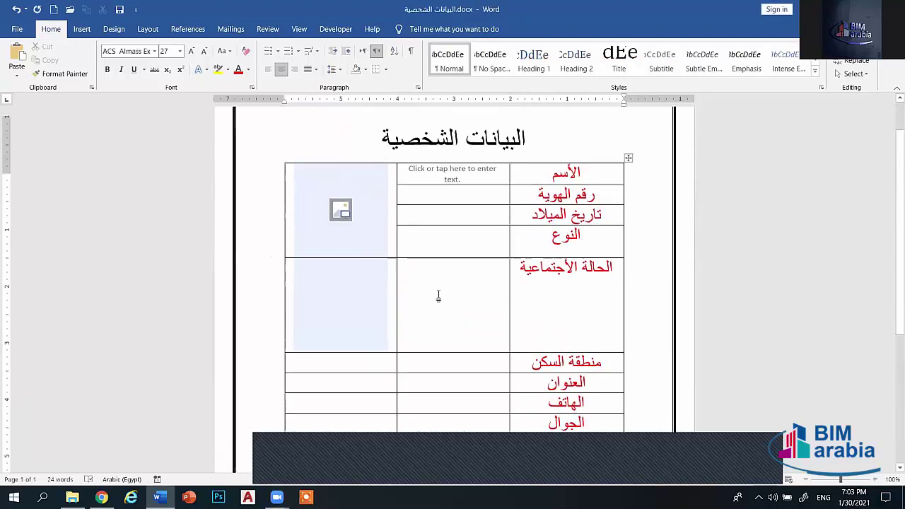
{"action": "left_click", "coordinate": [359, 323]}
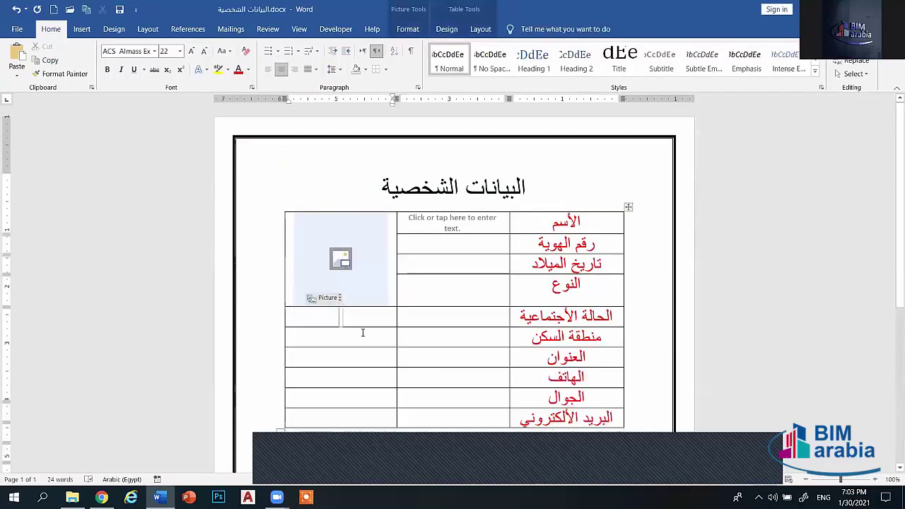
{"action": "left_click", "coordinate": [371, 266]}
{"action": "key", "text": "ctrl+z"}
{"action": "key", "text": "ctrl+z"}
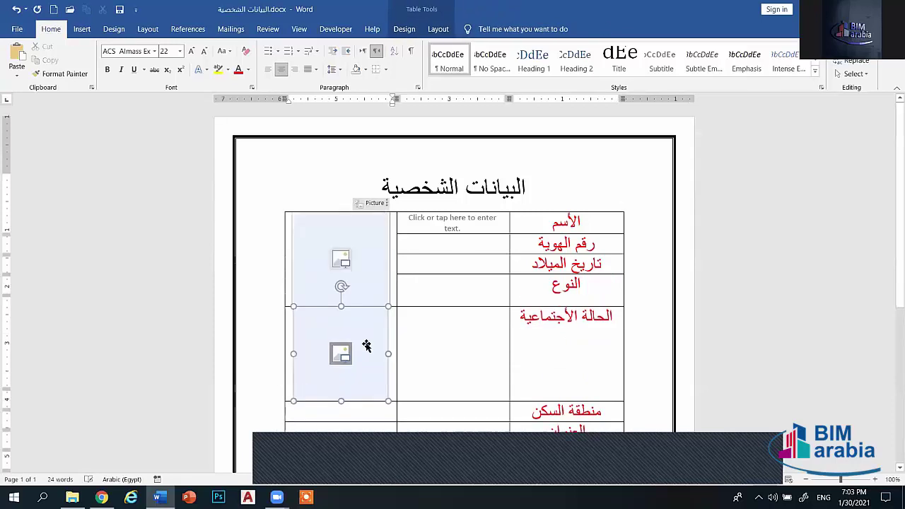
{"action": "key", "text": "ctrl+z"}
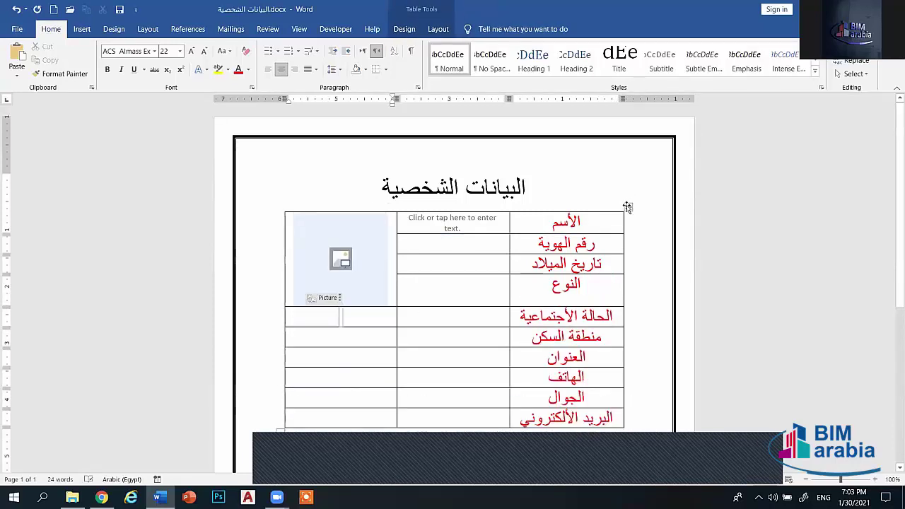
- Delete the whole personal-data table, then restore it with undo
{"action": "left_click", "coordinate": [629, 207]}
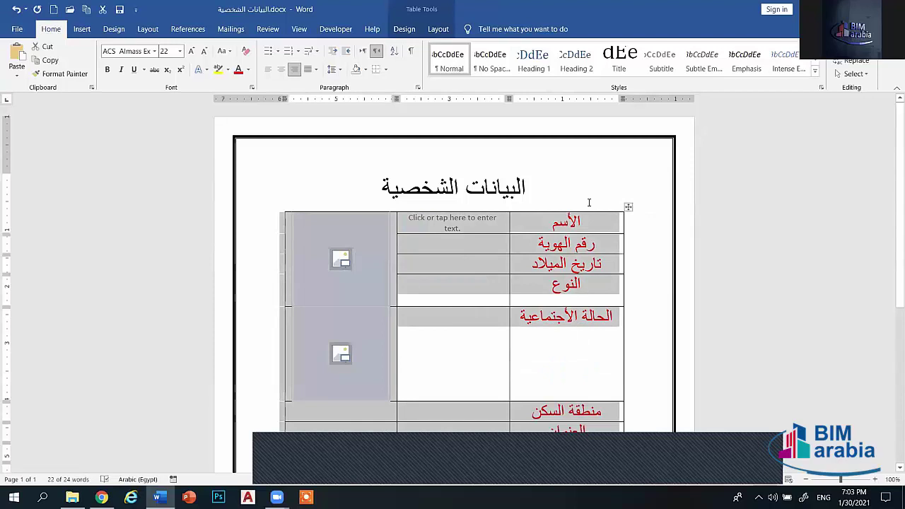
{"action": "scroll", "coordinate": [591, 252], "scroll_direction": "down", "scroll_amount": 2}
{"action": "scroll", "coordinate": [589, 219], "scroll_direction": "down", "scroll_amount": 3}
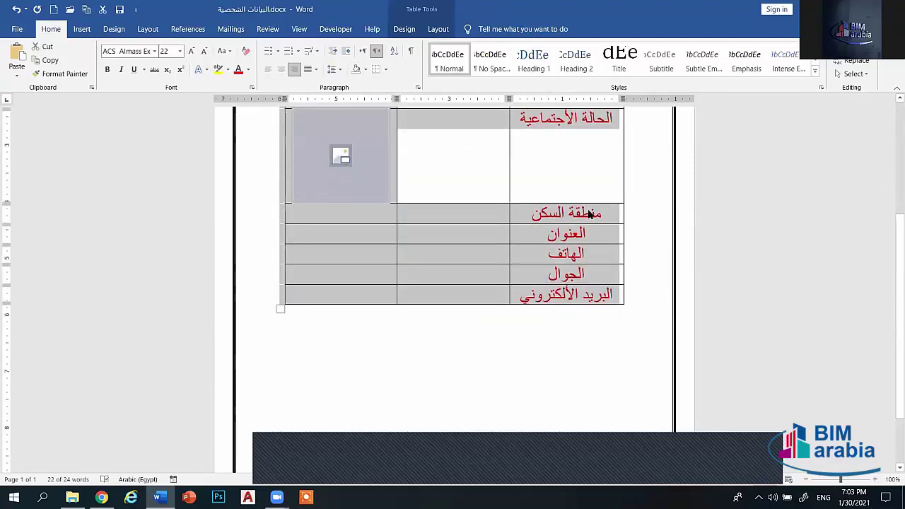
{"action": "scroll", "coordinate": [594, 212], "scroll_direction": "up", "scroll_amount": 5}
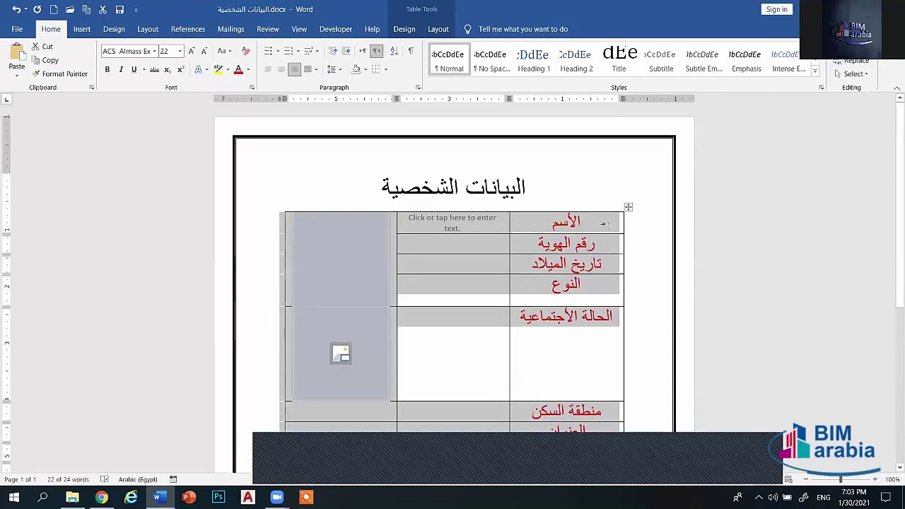
{"action": "key", "text": "BackSpace"}
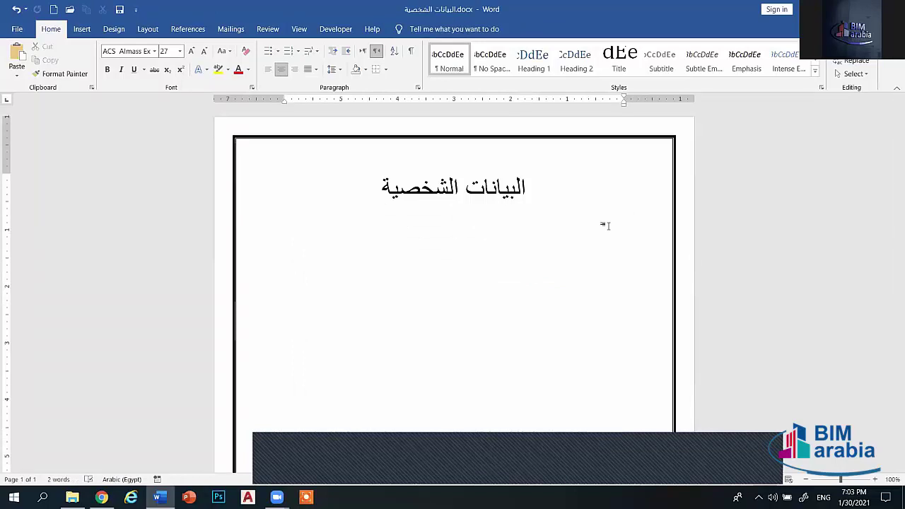
{"action": "key", "text": "ctrl+z"}
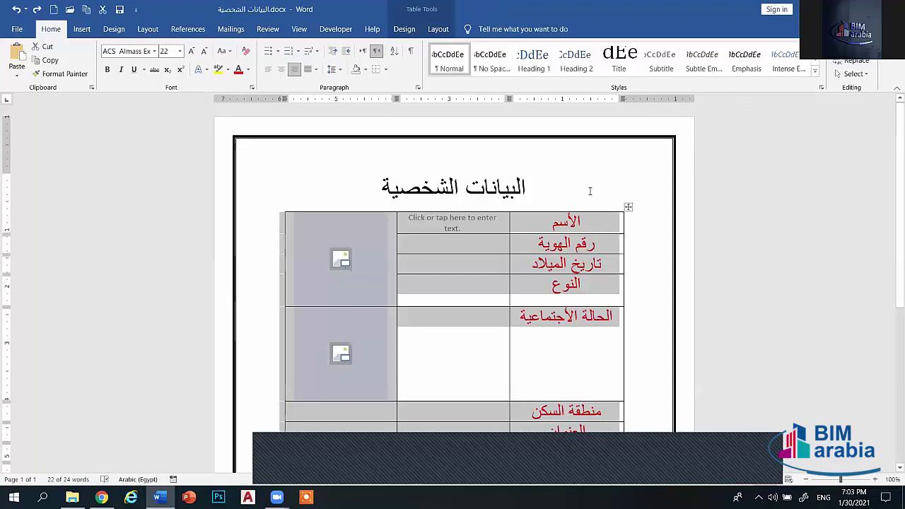
- Add blank lines below the table until a second page begins
{"action": "left_click", "coordinate": [589, 190]}
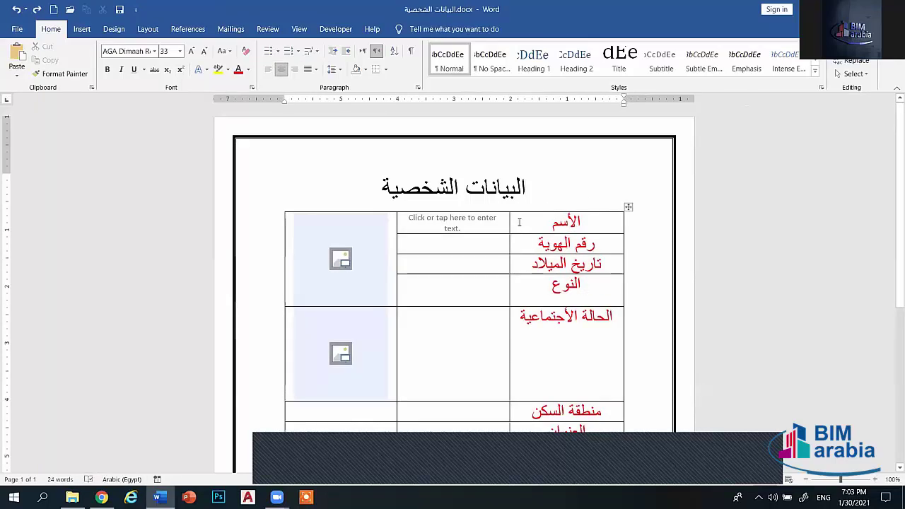
{"action": "left_click", "coordinate": [386, 187]}
{"action": "scroll", "coordinate": [438, 241], "scroll_direction": "down", "scroll_amount": 5}
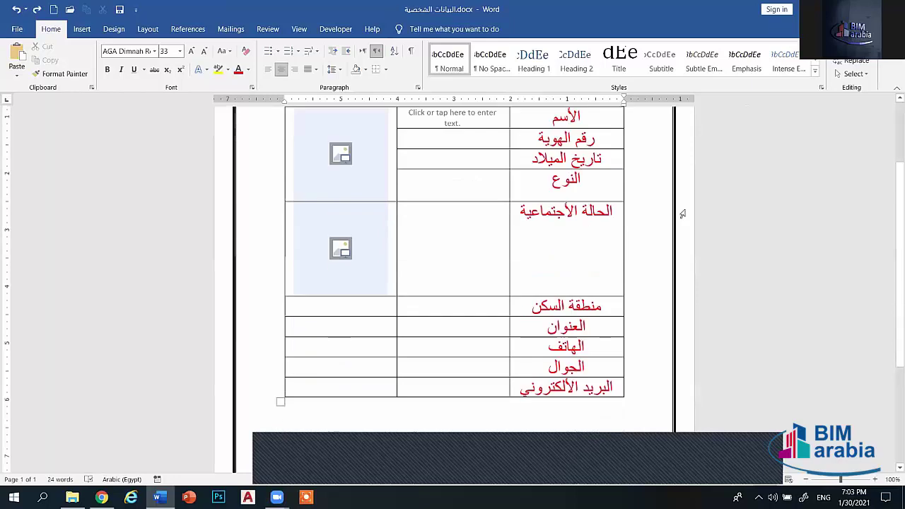
{"action": "left_click", "coordinate": [472, 281]}
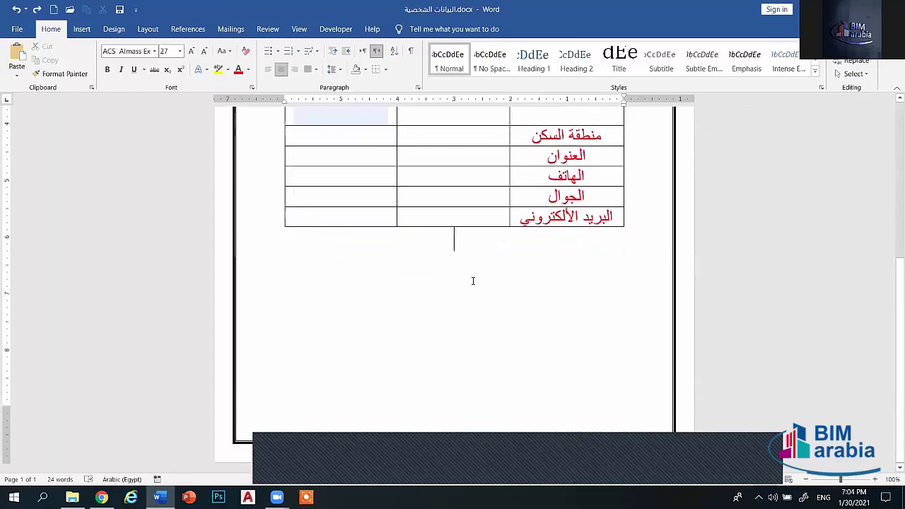
{"action": "key", "text": "Return"}
{"action": "key", "text": "Return"}
{"action": "key", "text": "Return"}
- Type 'ctrl + c = copy' on page 2, shrink it to 28 pt, and align it left
{"action": "scroll", "coordinate": [484, 294], "scroll_direction": "down", "scroll_amount": 5}
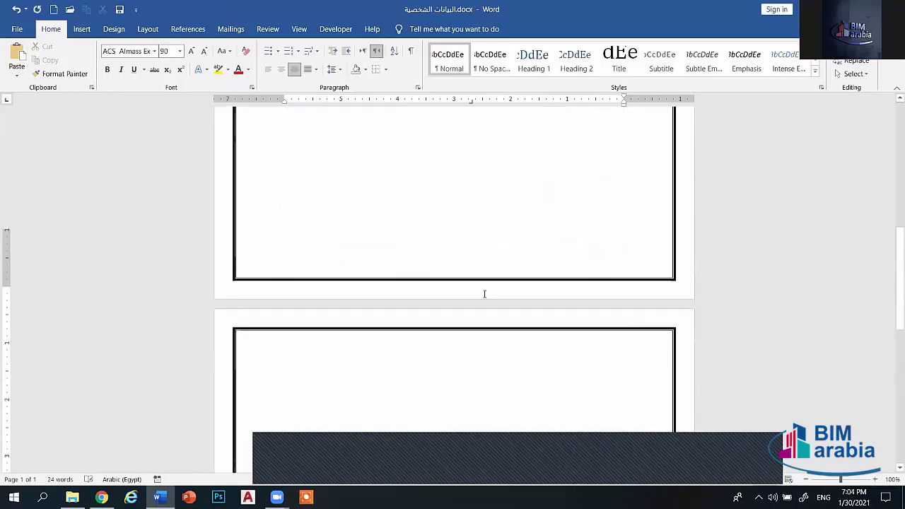
{"action": "type", "text": "c"}
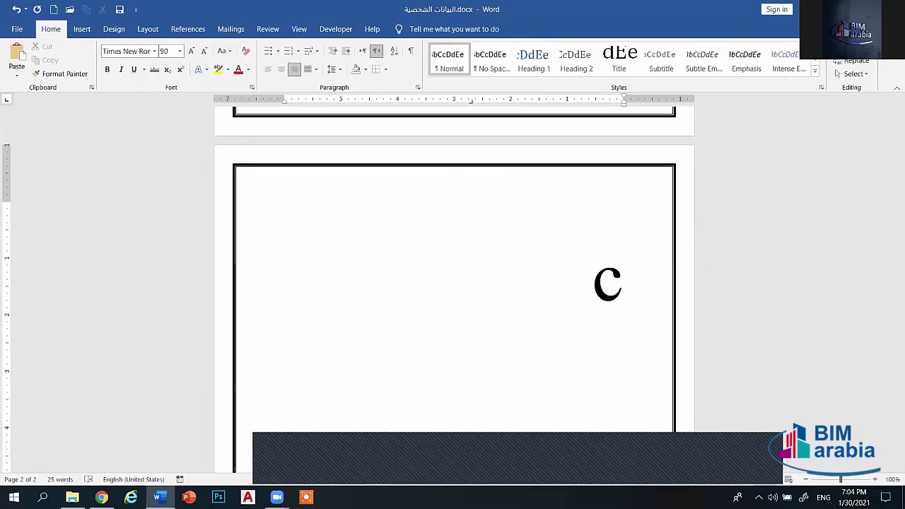
{"action": "type", "text": "trl "}
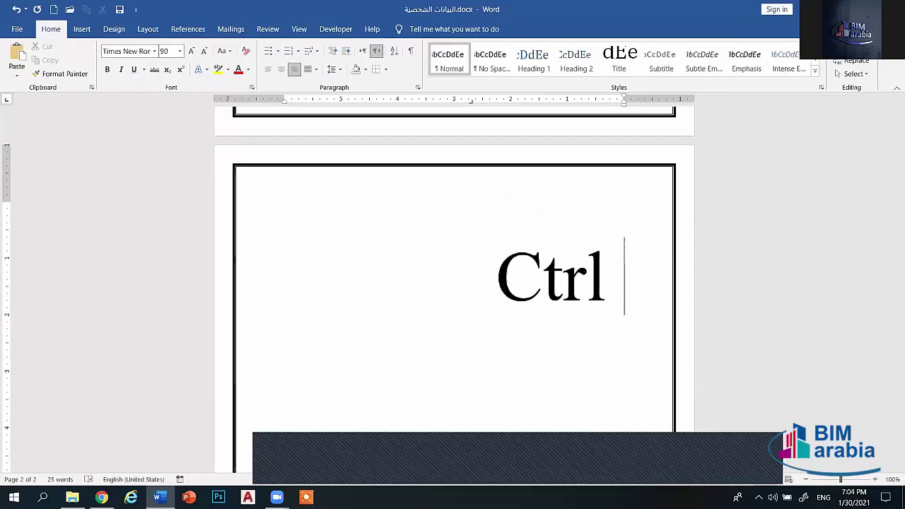
{"action": "type", "text": "+ c"}
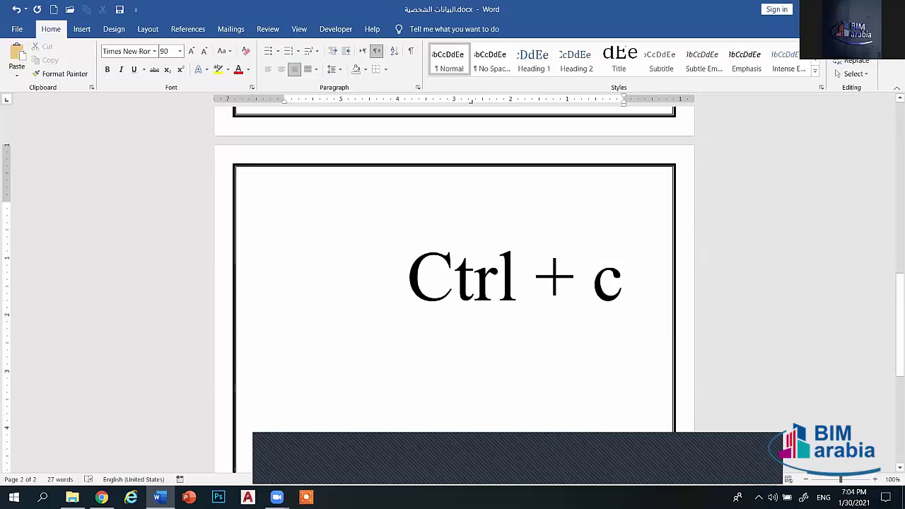
{"action": "type", "text": " = cop"}
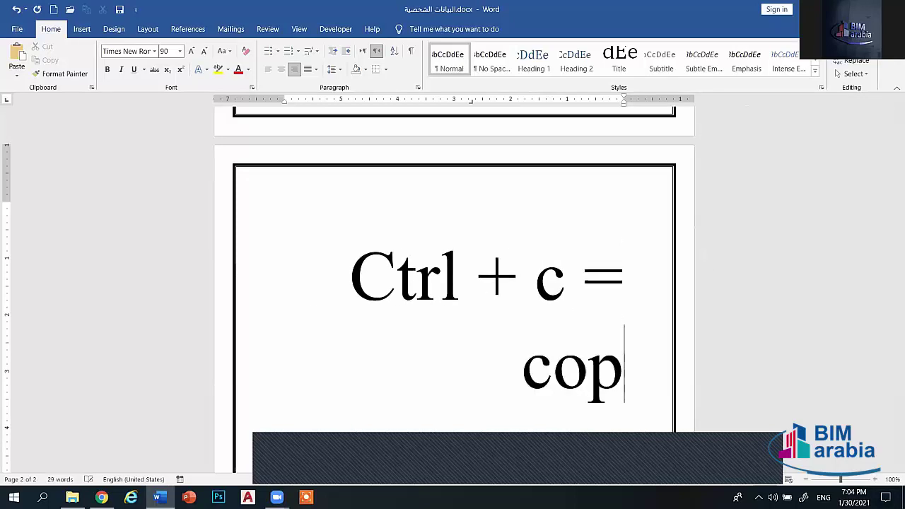
{"action": "type", "text": "y"}
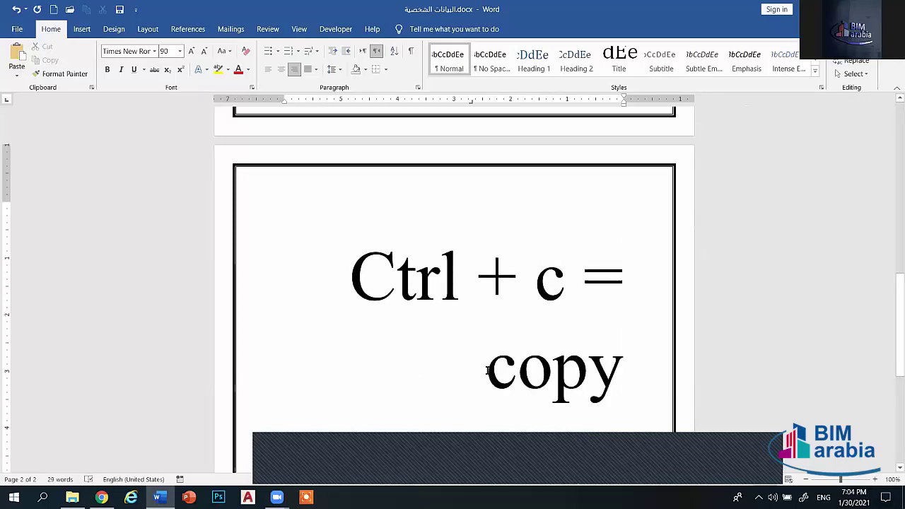
{"action": "mouse_move", "coordinate": [487, 370]}
{"action": "left_mouse_down"}
{"action": "mouse_move", "coordinate": [592, 266]}
{"action": "mouse_move", "coordinate": [349, 272]}
{"action": "left_mouse_up"}
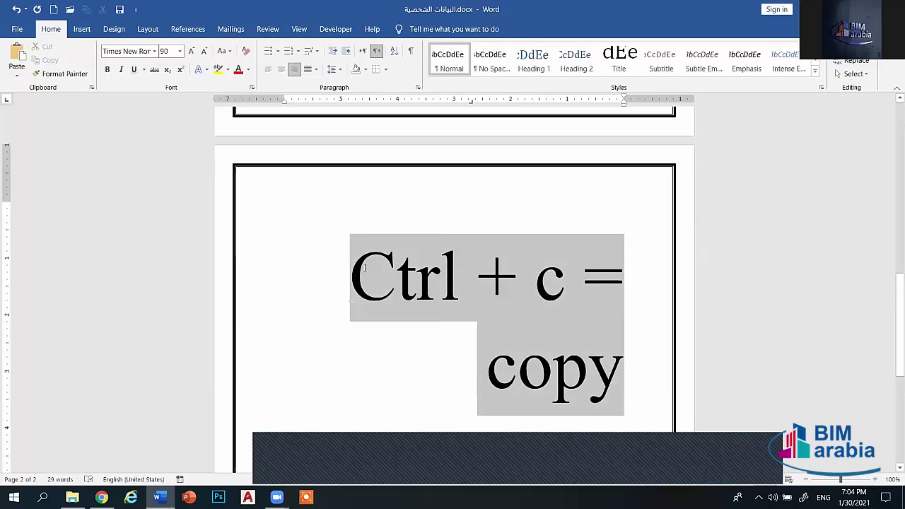
{"action": "left_click", "coordinate": [205, 52]}
{"action": "left_click", "coordinate": [205, 52]}
{"action": "left_click", "coordinate": [205, 52]}
{"action": "left_click", "coordinate": [205, 52]}
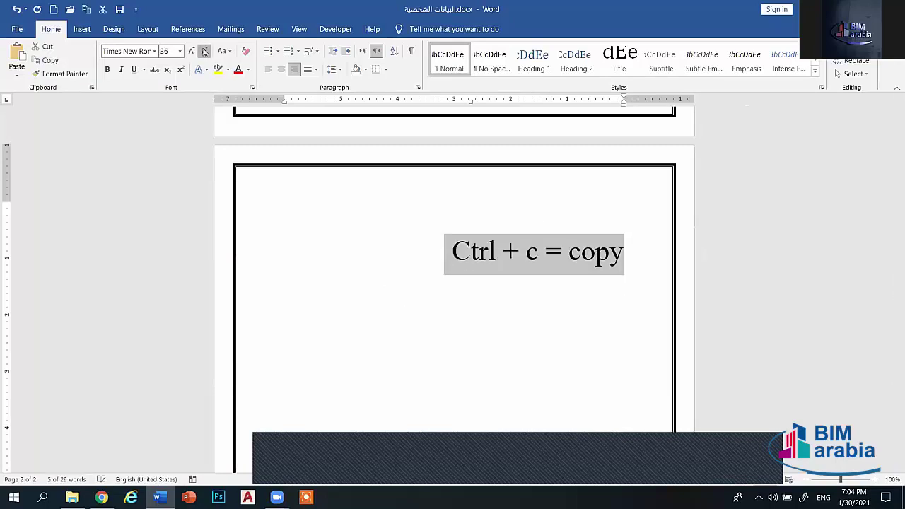
{"action": "left_click", "coordinate": [205, 52]}
{"action": "left_click", "coordinate": [270, 71]}
- Select the 'c' of 'copy' and the '+ c' part of the line
{"action": "left_click", "coordinate": [381, 255]}
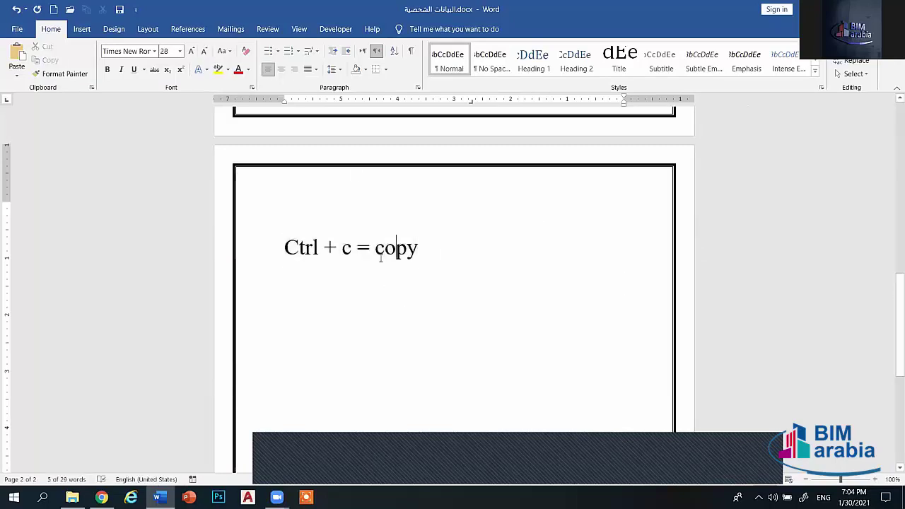
{"action": "left_click_drag", "start_coordinate": [382, 255], "coordinate": [375, 254]}
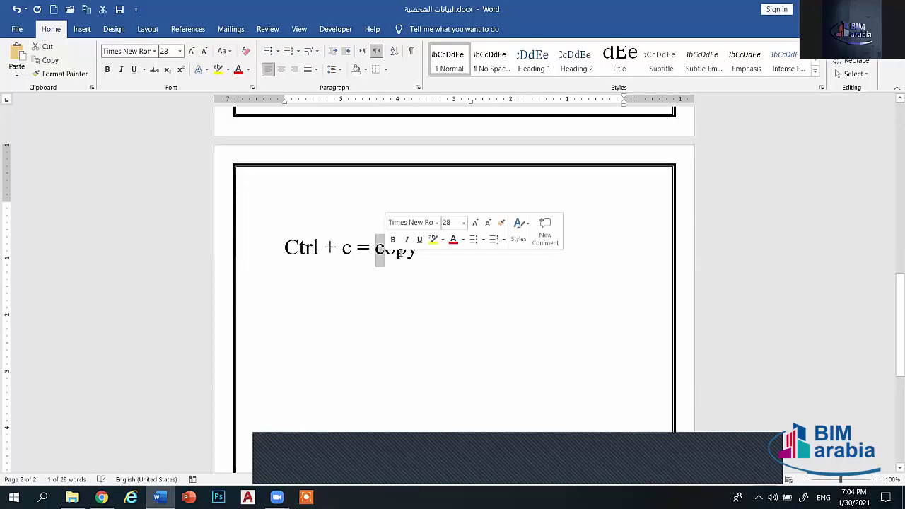
{"action": "left_click", "coordinate": [394, 253]}
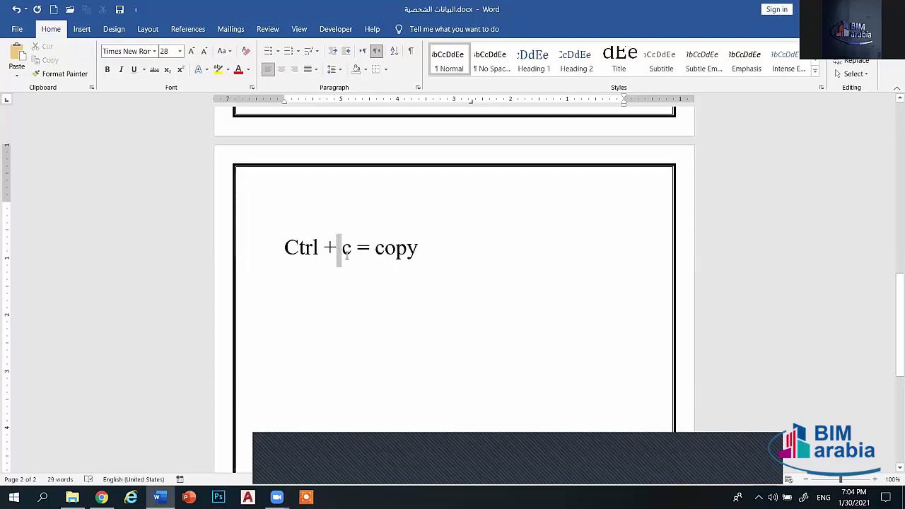
{"action": "left_click_drag", "start_coordinate": [325, 253], "coordinate": [346, 256]}
{"action": "left_click", "coordinate": [350, 256]}
{"action": "left_click_drag", "start_coordinate": [375, 251], "coordinate": [388, 252]}
{"action": "left_click", "coordinate": [428, 253]}
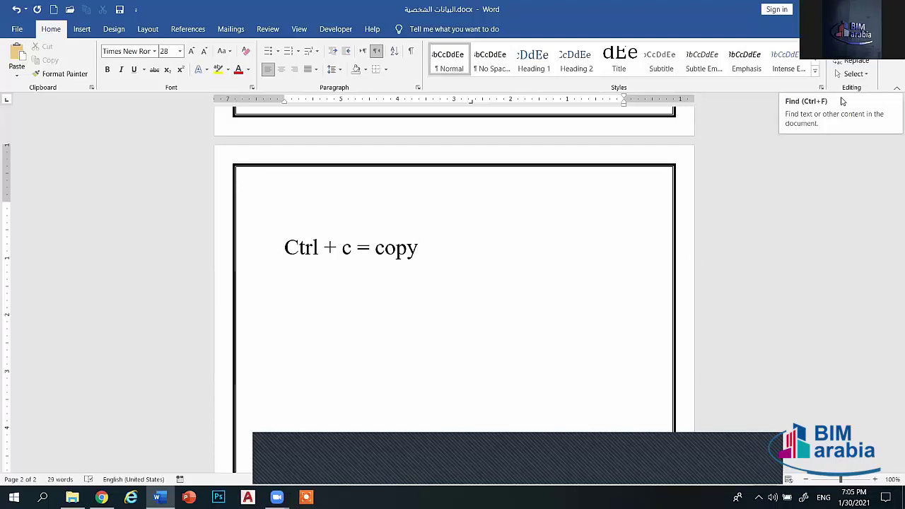
- Enlarge the first 'c' of 'copy' with Grow Font so the line reads 'Ctrl + c = Copy'
{"action": "left_click_drag", "start_coordinate": [375, 247], "coordinate": [384, 247]}
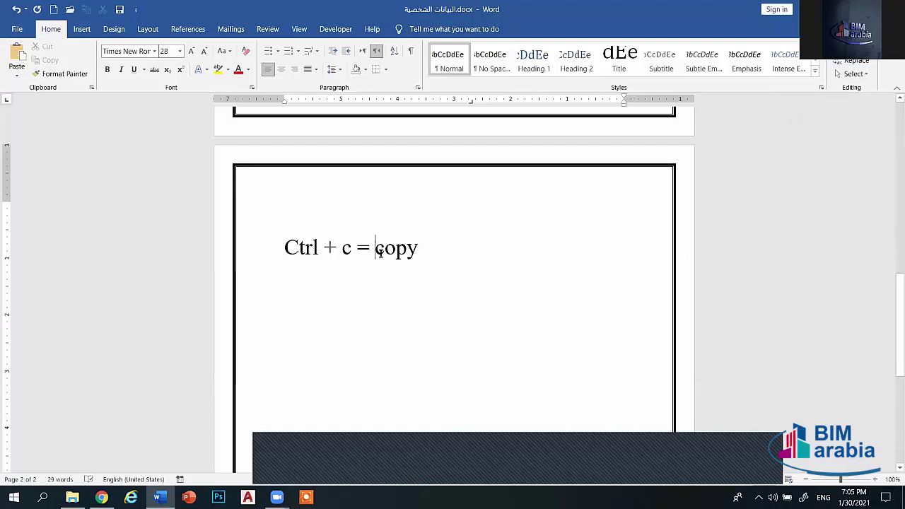
{"action": "left_click", "coordinate": [192, 52]}
{"action": "left_click", "coordinate": [192, 52]}
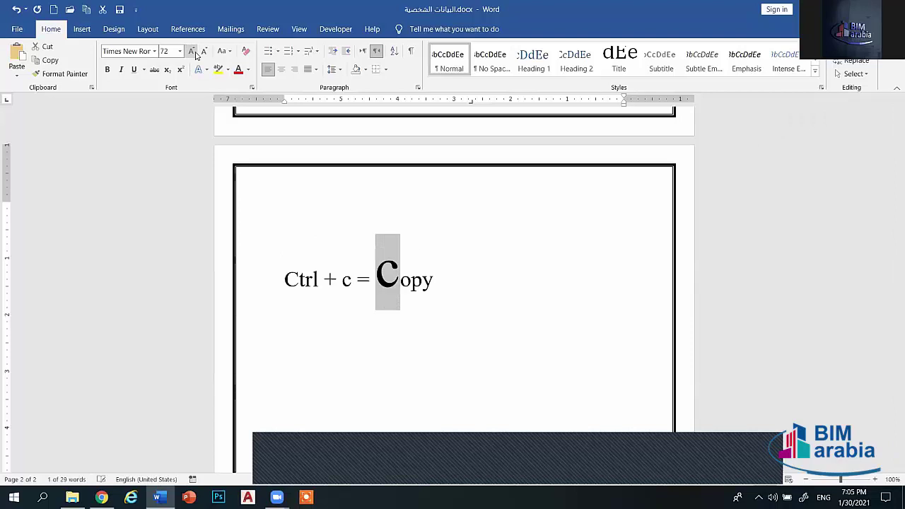
{"action": "left_click", "coordinate": [193, 52]}
{"action": "left_click", "coordinate": [192, 51]}
{"action": "left_click", "coordinate": [452, 303]}
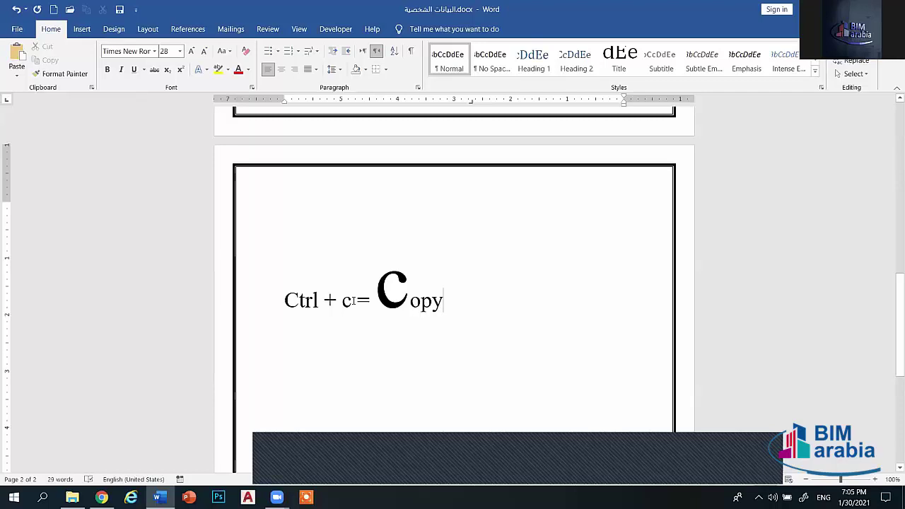
{"action": "left_click", "coordinate": [399, 234]}
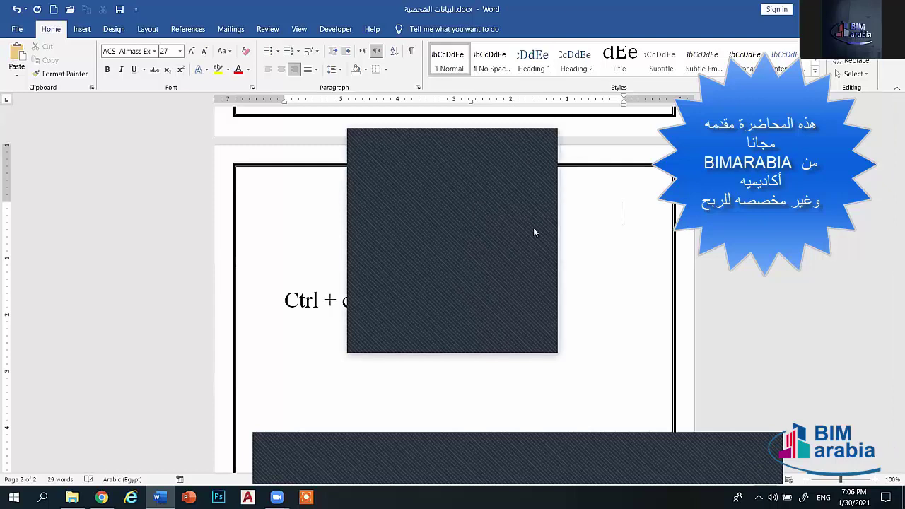
{"action": "scroll", "coordinate": [534, 232], "scroll_direction": "up", "scroll_amount": 2}
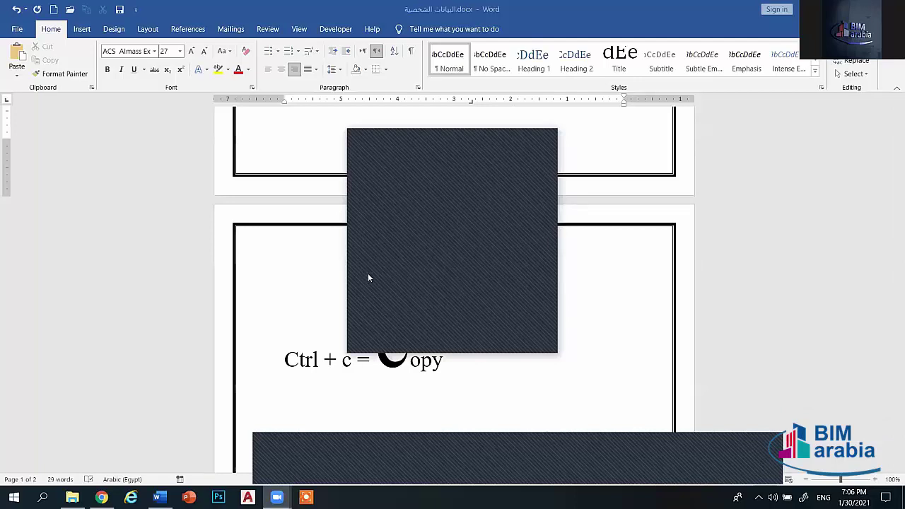
- On the View tab, hide and re-show the ruler, then show and hide gridlines
{"action": "left_click", "coordinate": [280, 29]}
{"action": "left_click", "coordinate": [299, 29]}
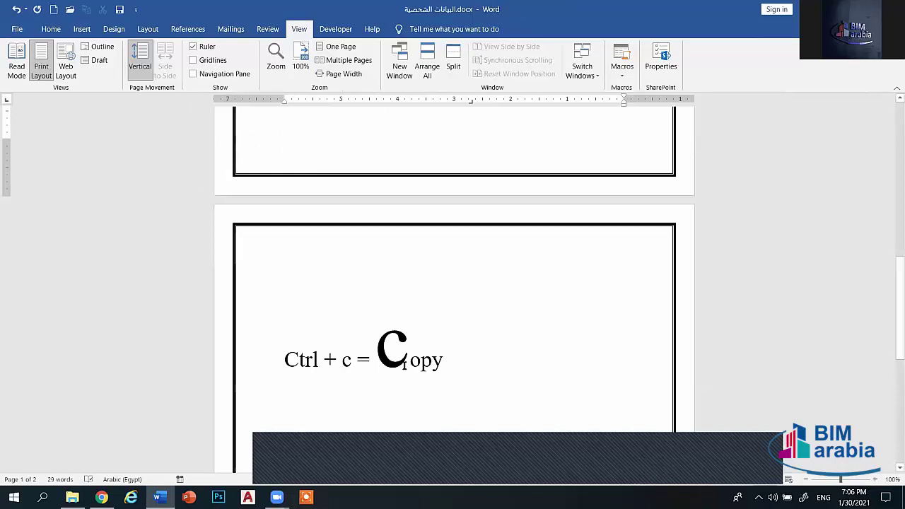
{"action": "left_click_drag", "start_coordinate": [442, 361], "coordinate": [285, 373]}
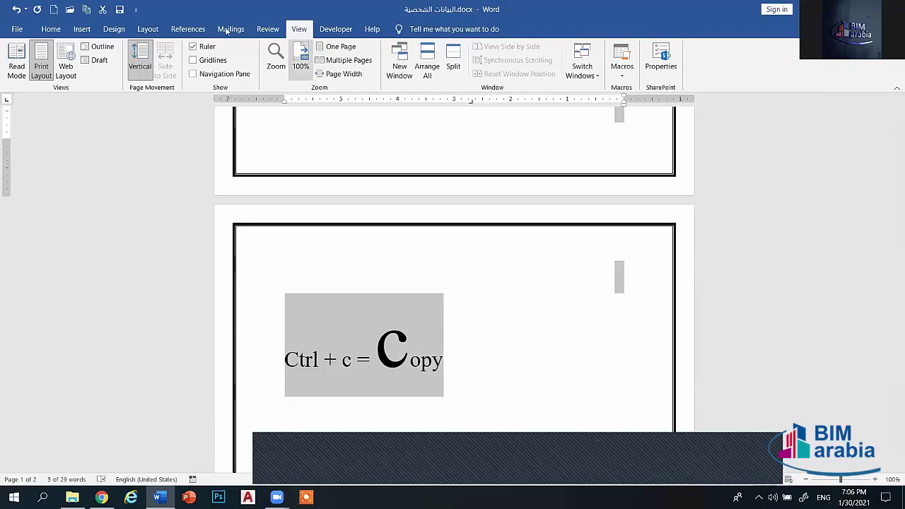
{"action": "left_click", "coordinate": [194, 47]}
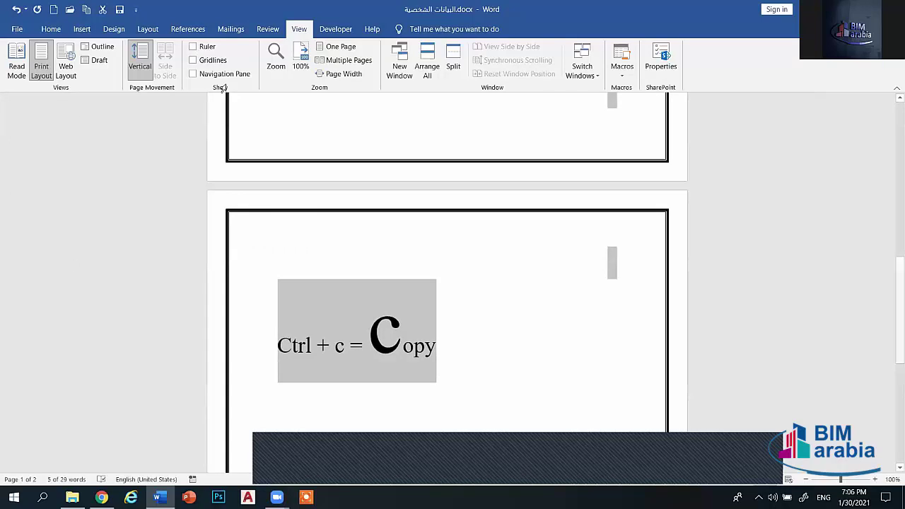
{"action": "left_click", "coordinate": [195, 47]}
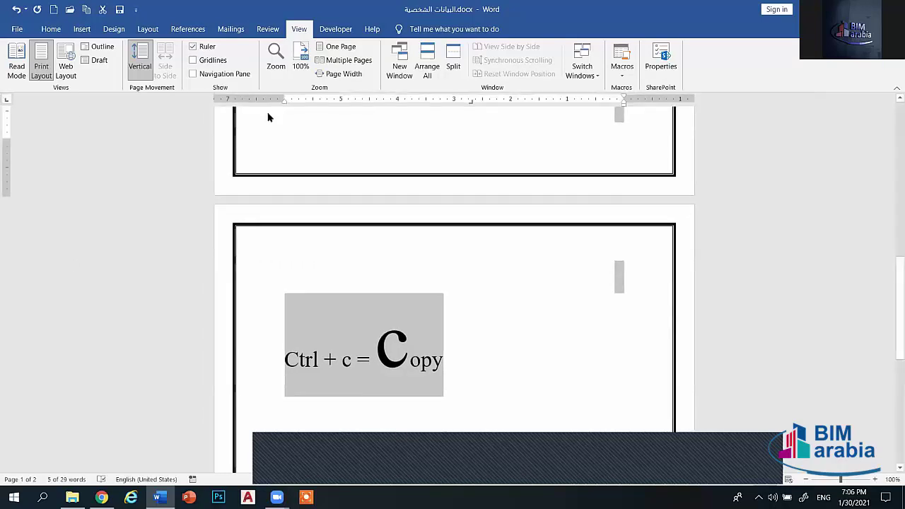
{"action": "left_click", "coordinate": [203, 62]}
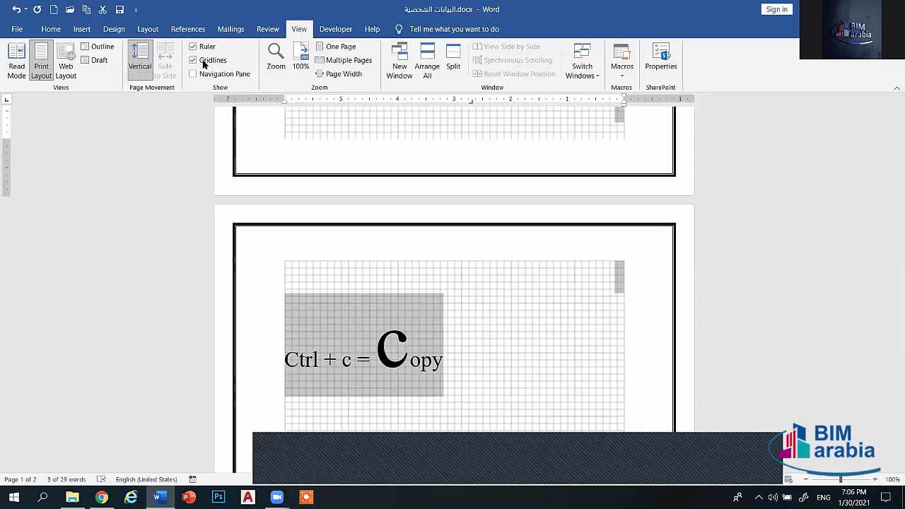
{"action": "left_click", "coordinate": [203, 63]}
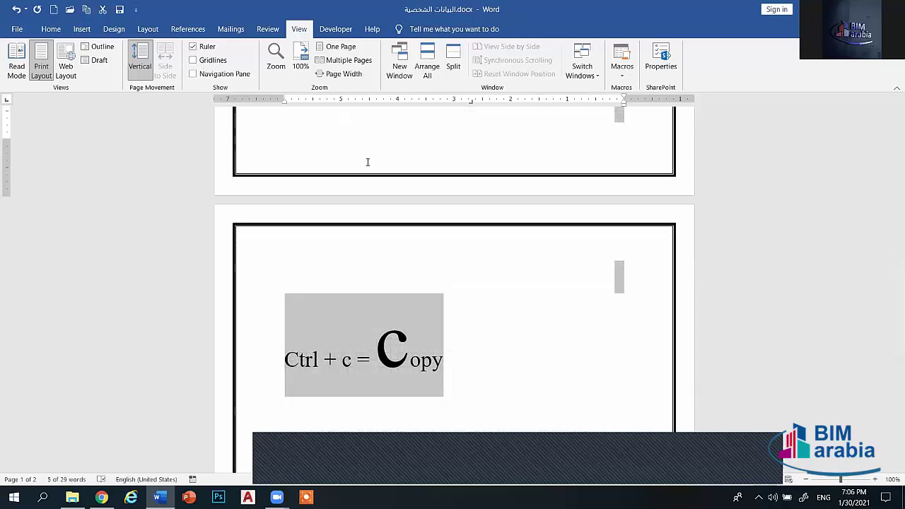
- Scroll back to page 1 and select the whole personal-data table
{"action": "scroll", "coordinate": [658, 176], "scroll_direction": "up", "scroll_amount": 2}
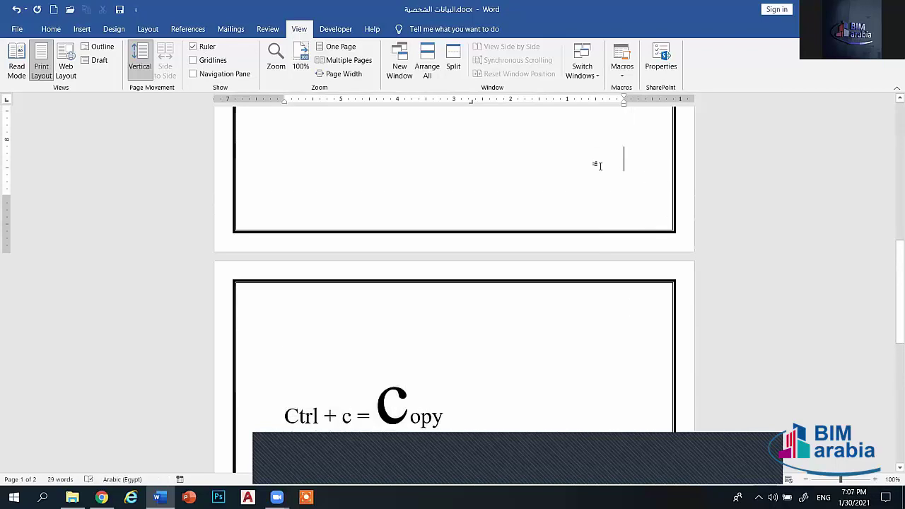
{"action": "scroll", "coordinate": [676, 204], "scroll_direction": "up", "scroll_amount": 4}
{"action": "scroll", "coordinate": [389, 177], "scroll_direction": "up", "scroll_amount": 3}
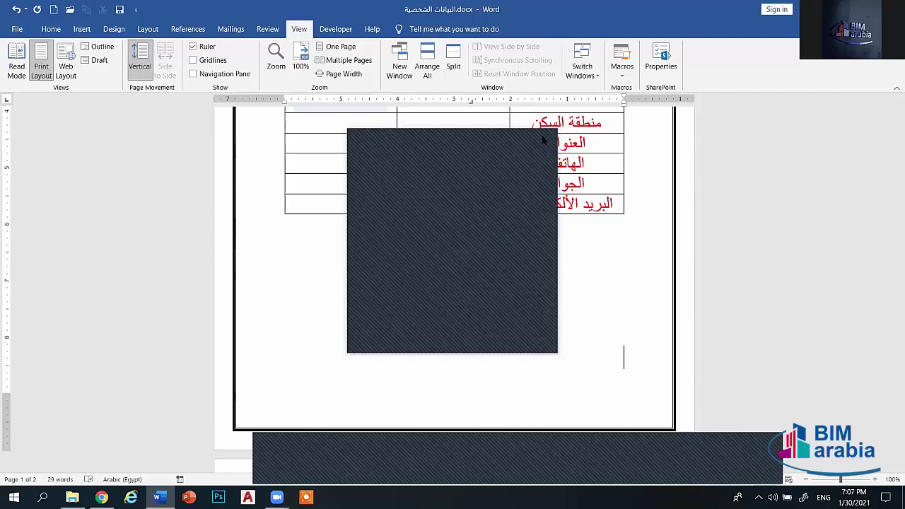
{"action": "scroll", "coordinate": [544, 170], "scroll_direction": "up", "scroll_amount": 3}
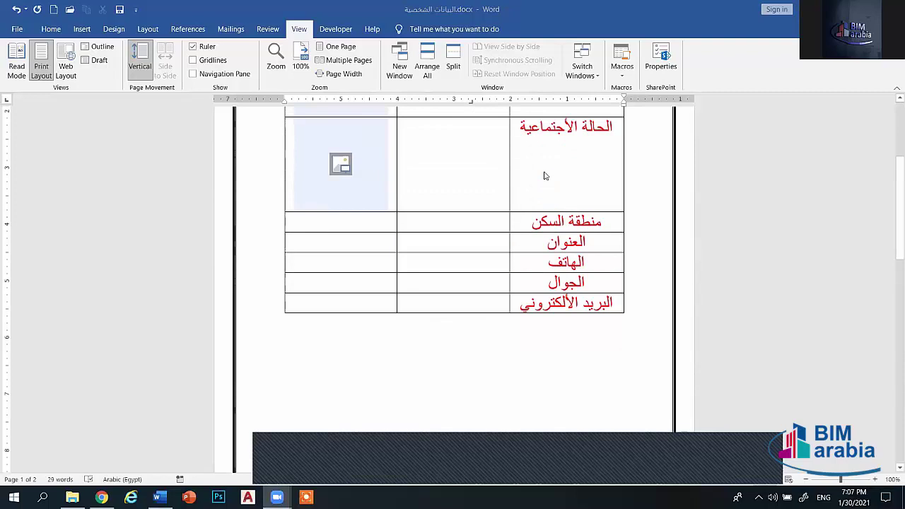
{"action": "scroll", "coordinate": [565, 177], "scroll_direction": "up", "scroll_amount": 4}
{"action": "left_click", "coordinate": [618, 186]}
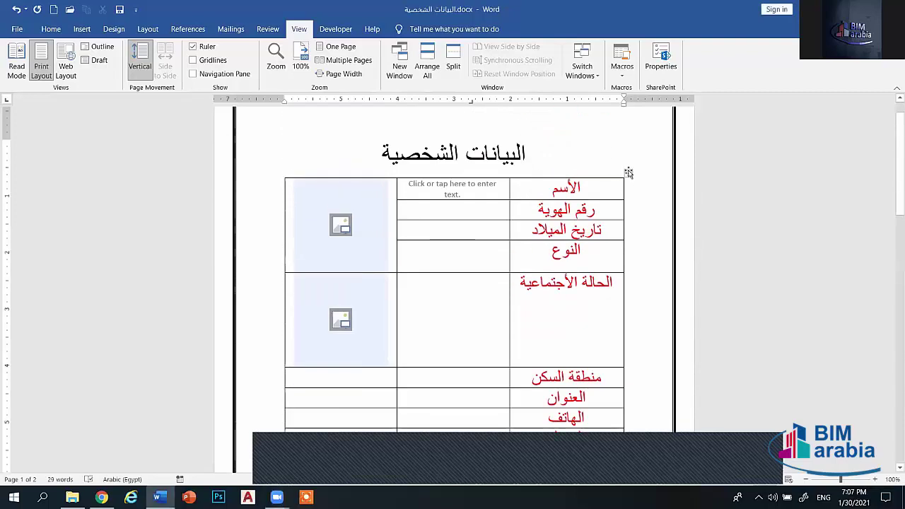
{"action": "left_click", "coordinate": [629, 173]}
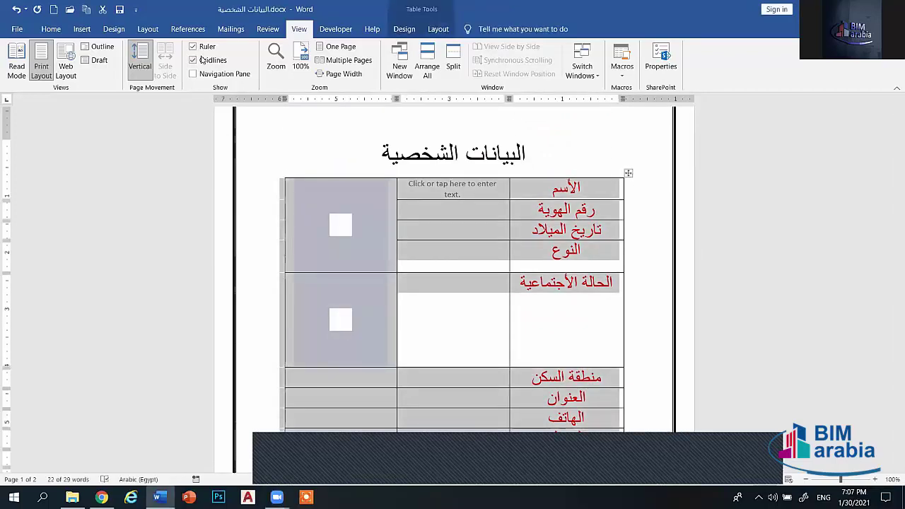
- Show gridlines over the table, hide them again, and reselect the table
{"action": "left_click", "coordinate": [201, 60]}
{"action": "scroll", "coordinate": [563, 146], "scroll_direction": "up", "scroll_amount": 1}
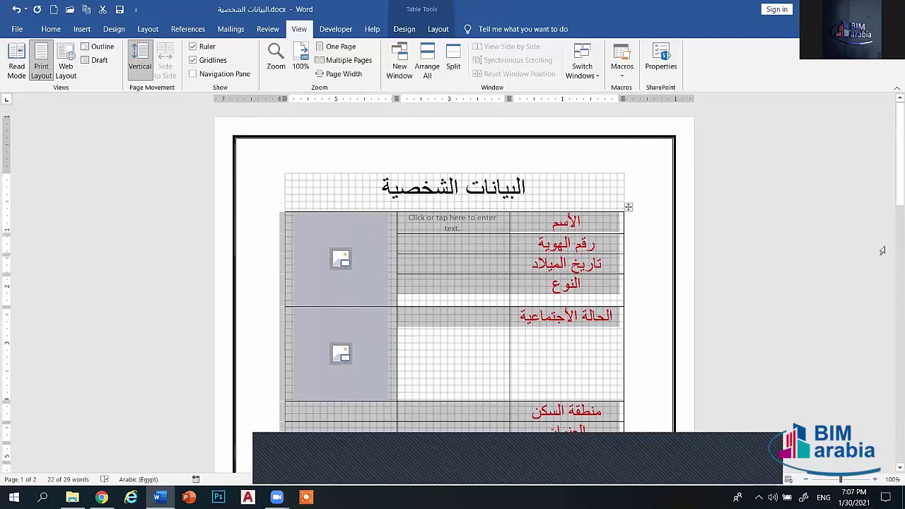
{"action": "left_click_drag", "start_coordinate": [890, 158], "coordinate": [504, 302]}
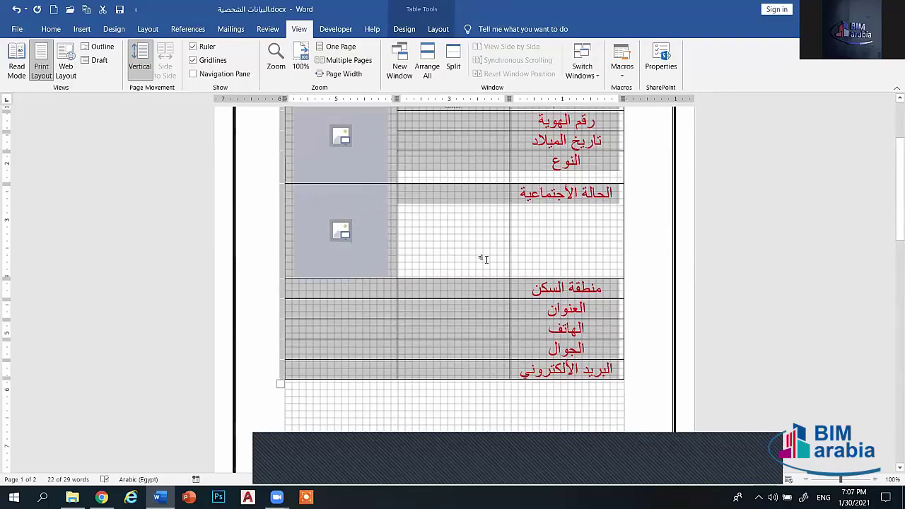
{"action": "left_click", "coordinate": [483, 255]}
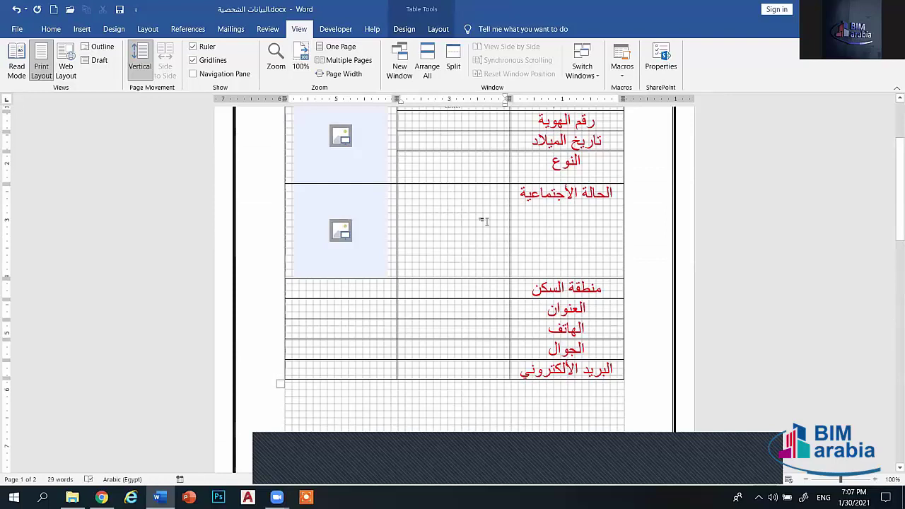
{"action": "left_click", "coordinate": [196, 61]}
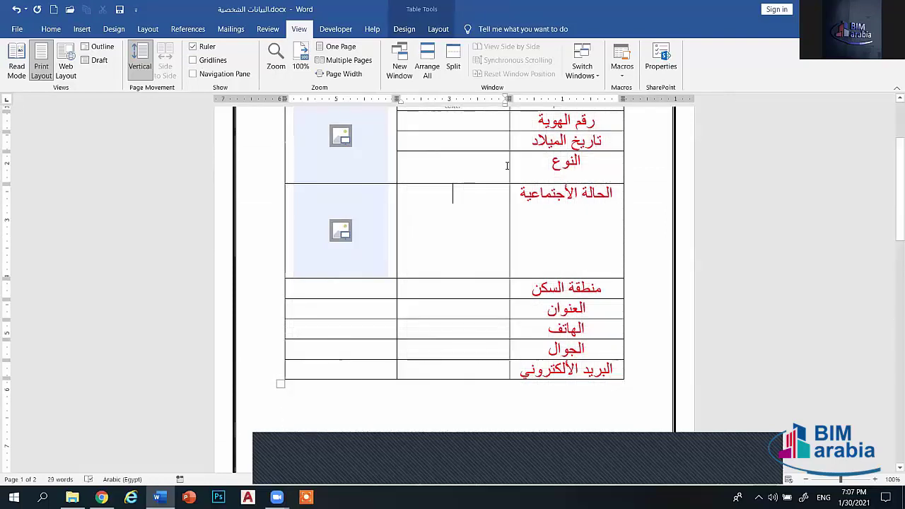
{"action": "scroll", "coordinate": [507, 165], "scroll_direction": "up", "scroll_amount": 3}
{"action": "left_click", "coordinate": [628, 207]}
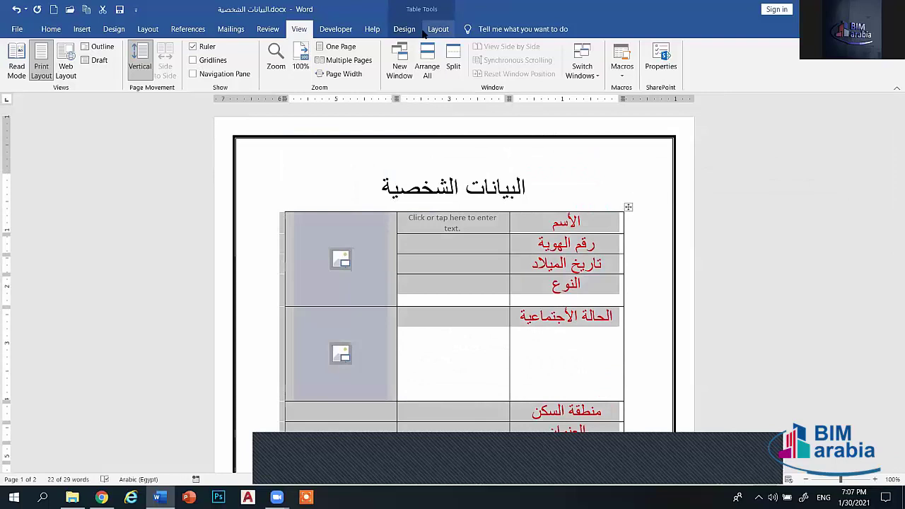
- Toggle View Gridlines under Table Layout and select the entire form table
{"action": "left_click", "coordinate": [405, 29]}
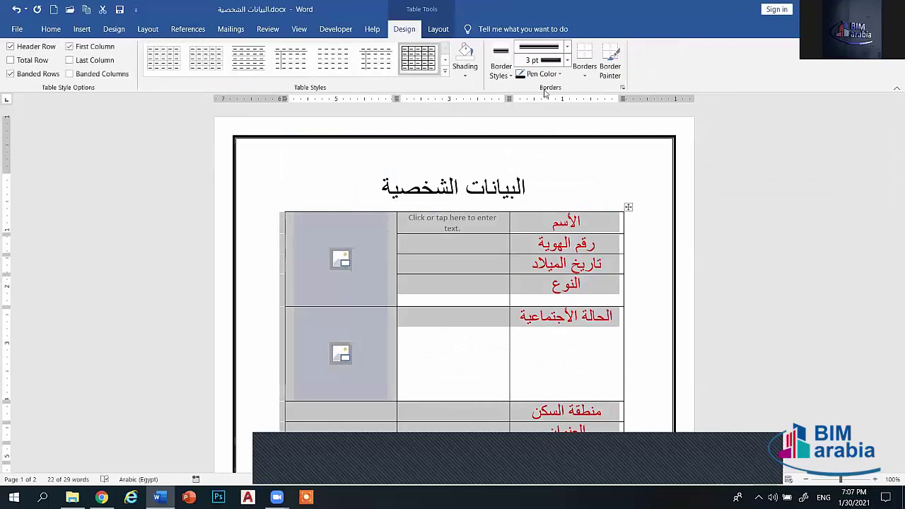
{"action": "left_click", "coordinate": [438, 29]}
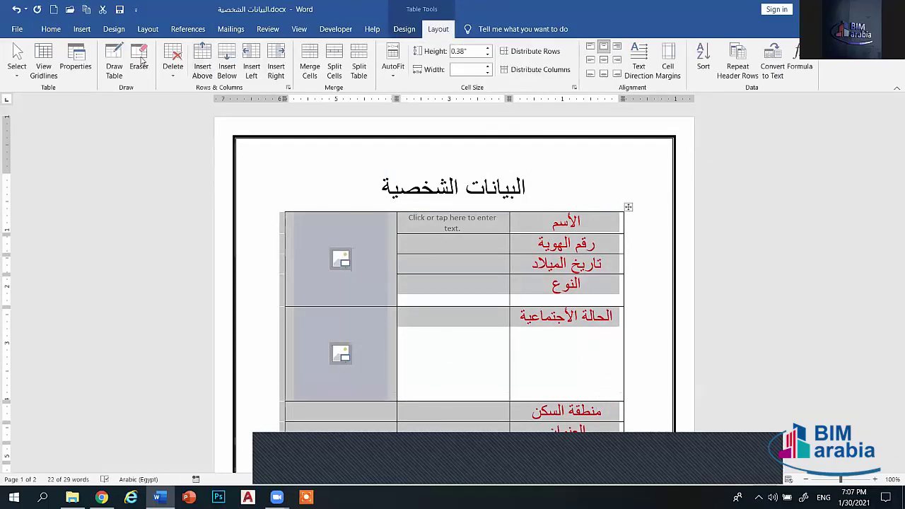
{"action": "left_click", "coordinate": [45, 74]}
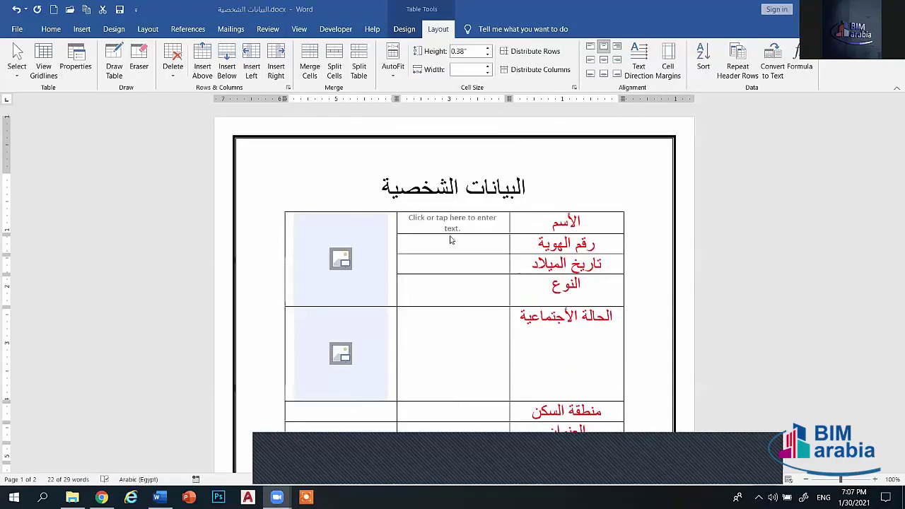
{"action": "left_click", "coordinate": [627, 207]}
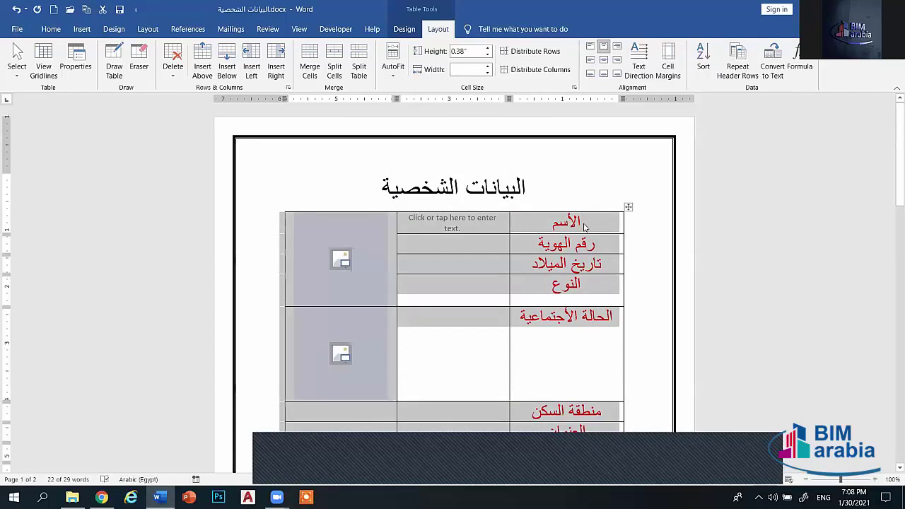
- Convert the form table to tab-separated plain text
{"action": "left_click", "coordinate": [773, 70]}
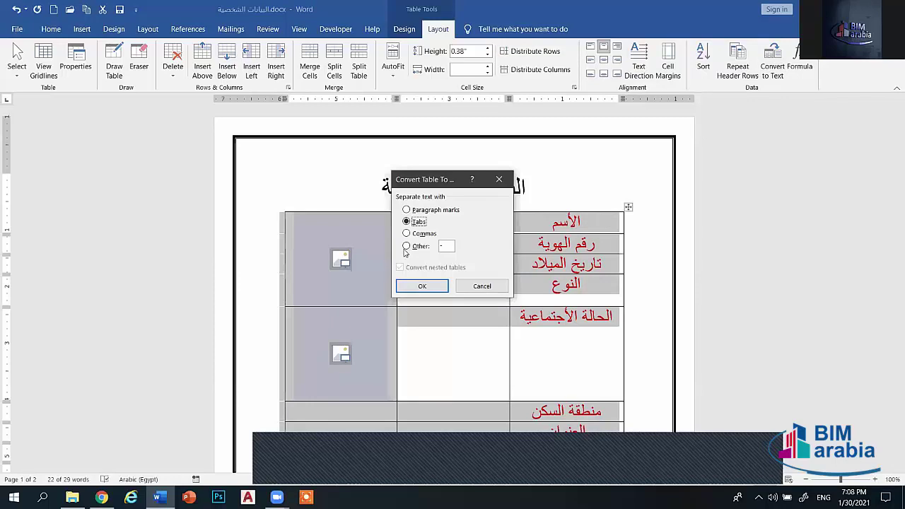
{"action": "left_click", "coordinate": [421, 286]}
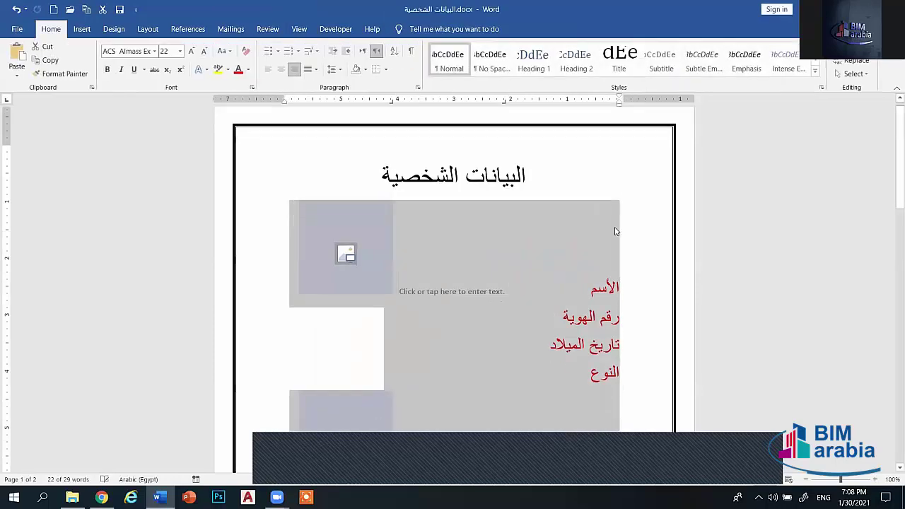
{"action": "scroll", "coordinate": [634, 281], "scroll_direction": "down", "scroll_amount": 3}
{"action": "scroll", "coordinate": [635, 282], "scroll_direction": "down", "scroll_amount": 4}
{"action": "scroll", "coordinate": [653, 271], "scroll_direction": "down", "scroll_amount": 3}
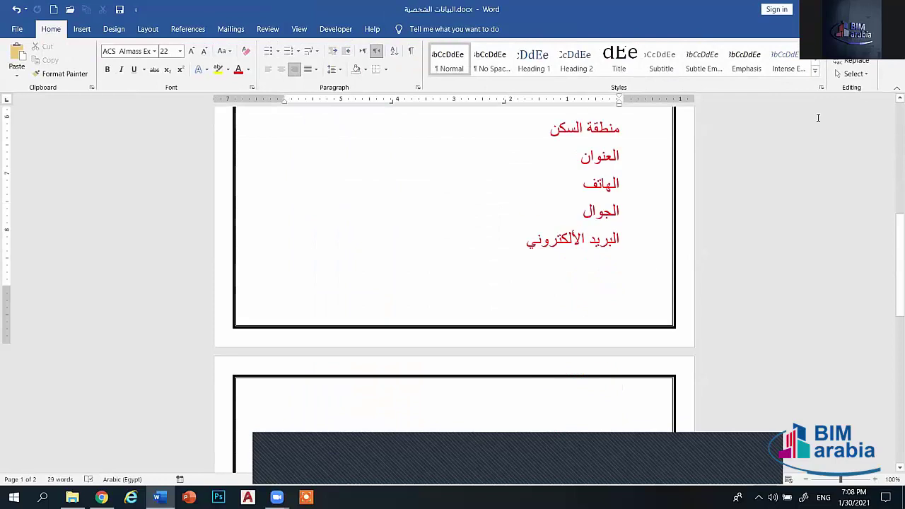
- Close the document and Word, answering the save and clipboard prompts
{"action": "key", "text": "ctrl+w"}
{"action": "left_click", "coordinate": [452, 274]}
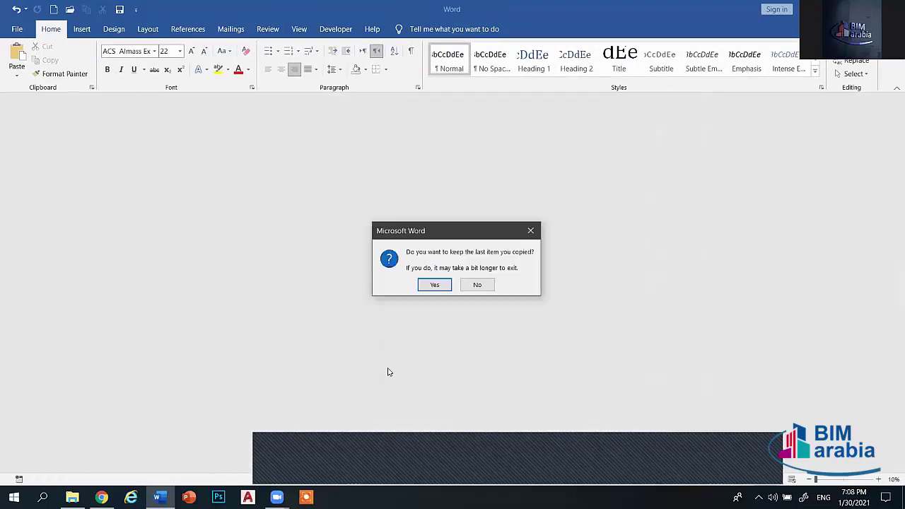
{"action": "left_click", "coordinate": [466, 285]}
- Bring Chrome forward and look through the Word to PDF, Word to JPG and PDF to Word converter tabs
{"action": "left_click", "coordinate": [157, 497]}
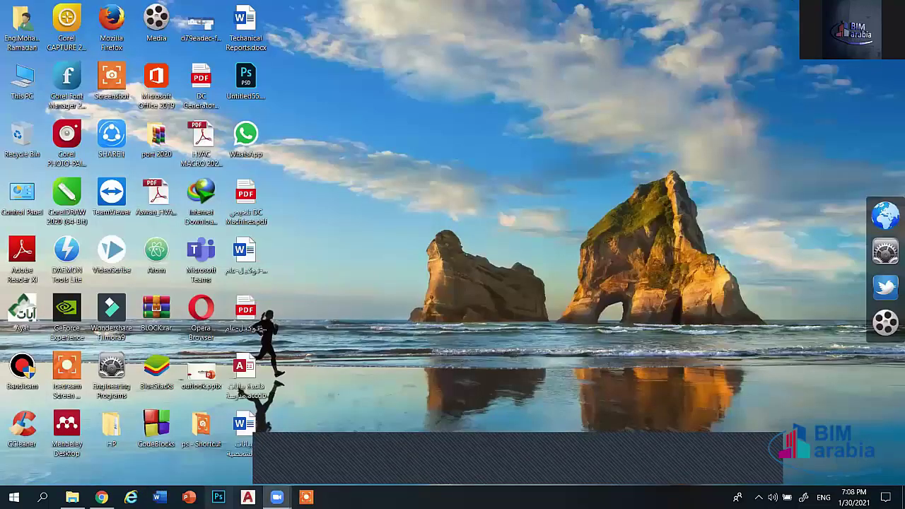
{"action": "left_click", "coordinate": [102, 497]}
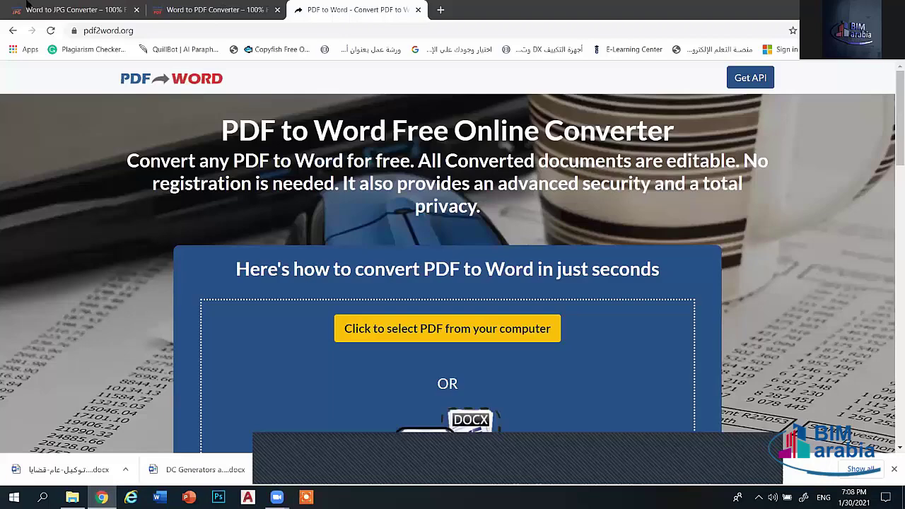
{"action": "left_click", "coordinate": [212, 9]}
{"action": "left_click", "coordinate": [70, 10]}
{"action": "left_click", "coordinate": [353, 9]}
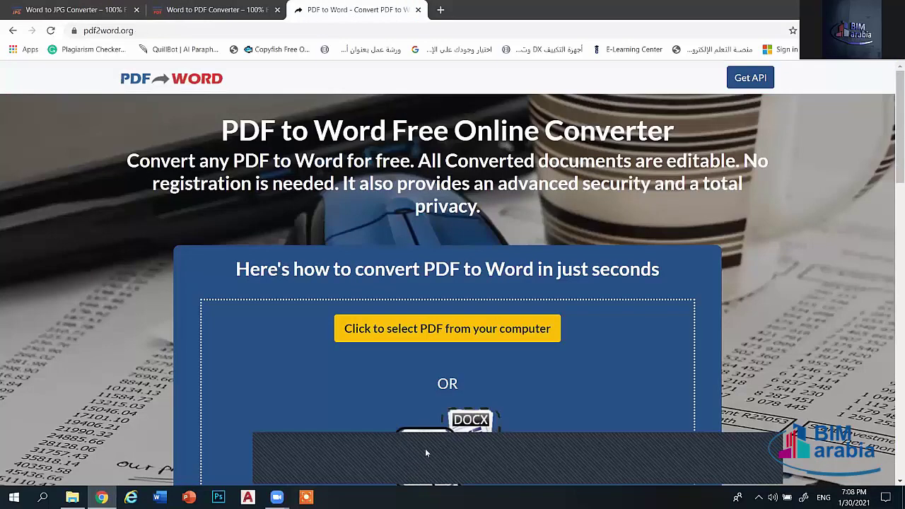
{"action": "left_click", "coordinate": [196, 12]}
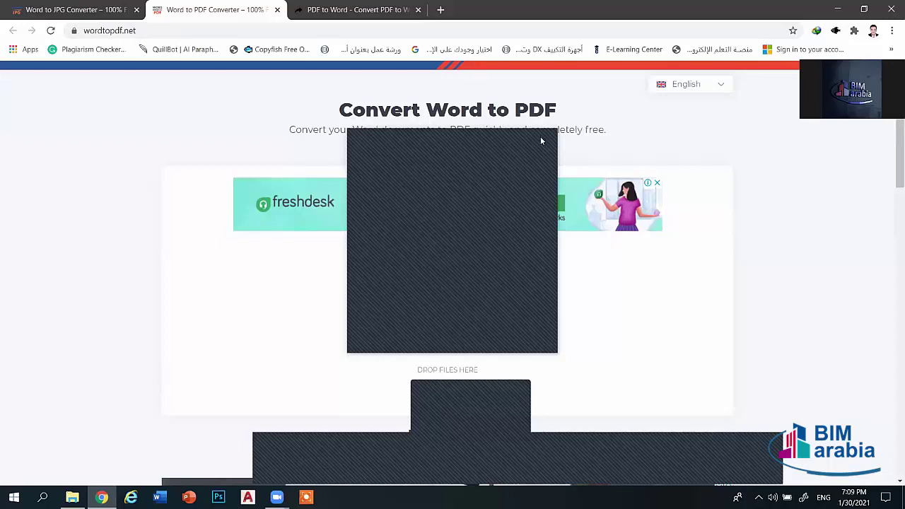
- Close the overlay on the converter page, then launch Word with a new blank document
{"action": "left_click", "coordinate": [537, 146]}
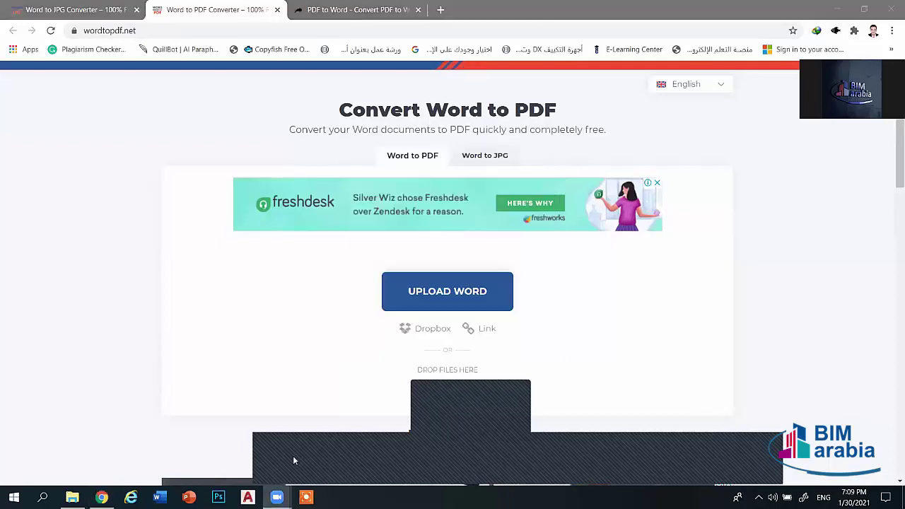
{"action": "left_click", "coordinate": [159, 497]}
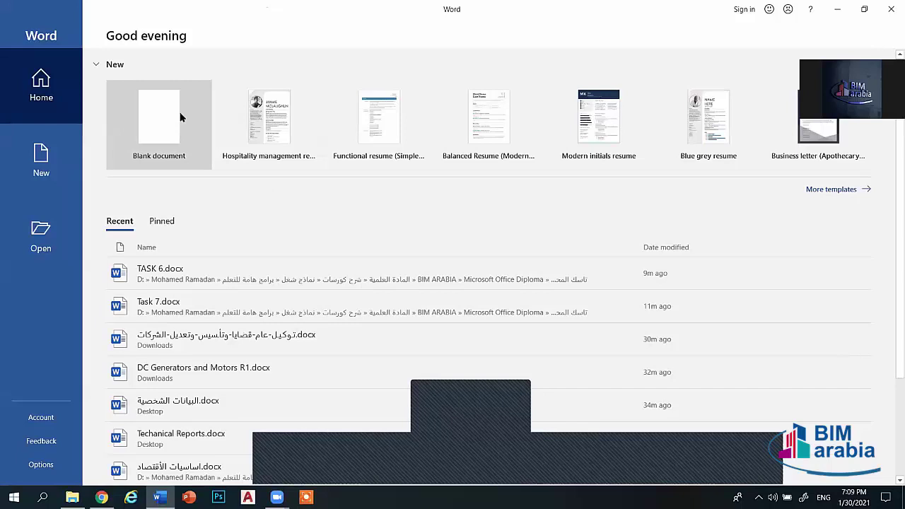
{"action": "left_click", "coordinate": [183, 117]}
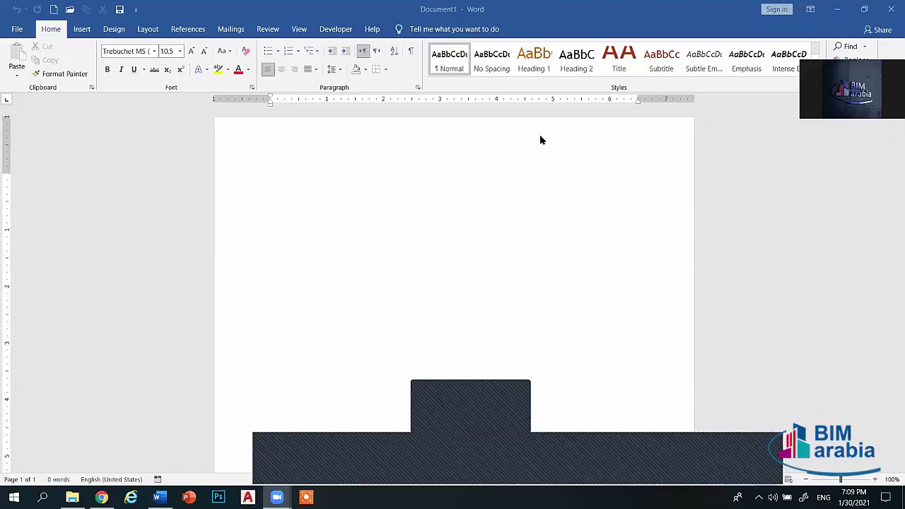
- Insert a 3-column by 8-row table into the blank document
{"action": "left_click", "coordinate": [82, 29]}
{"action": "left_click", "coordinate": [99, 65]}
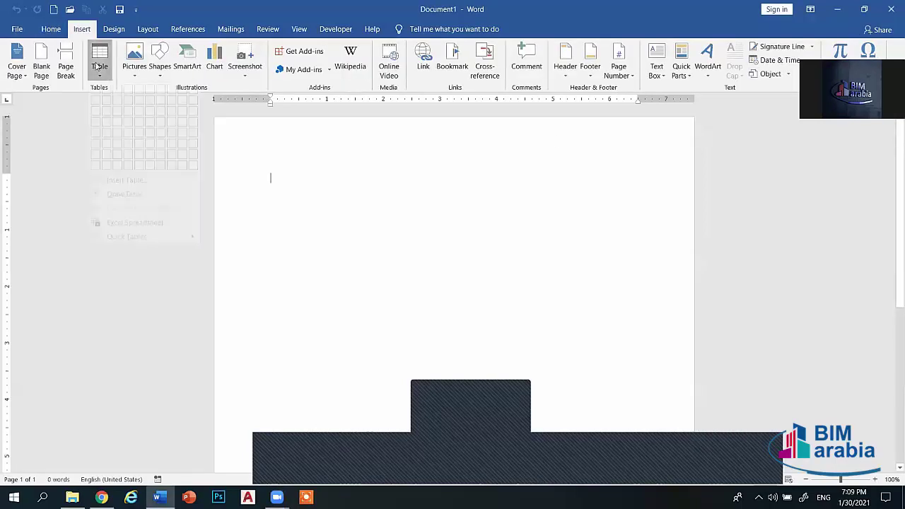
{"action": "left_click", "coordinate": [117, 164]}
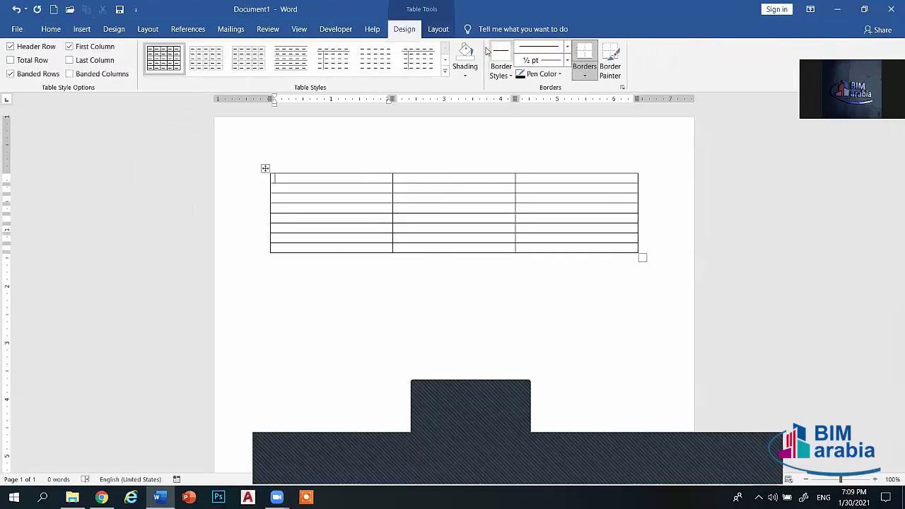
{"action": "left_click", "coordinate": [438, 29]}
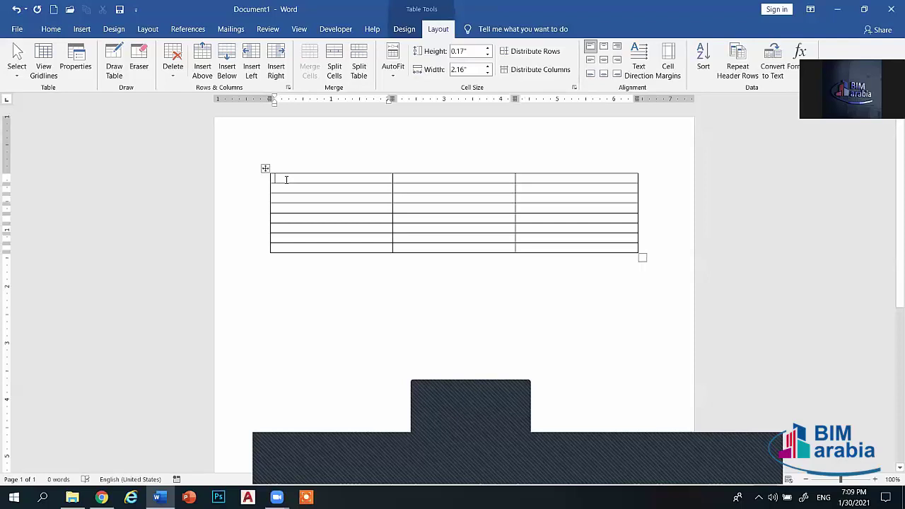
- Turn View > Gridlines on and off twice, leaving them hidden
{"action": "left_click", "coordinate": [299, 29]}
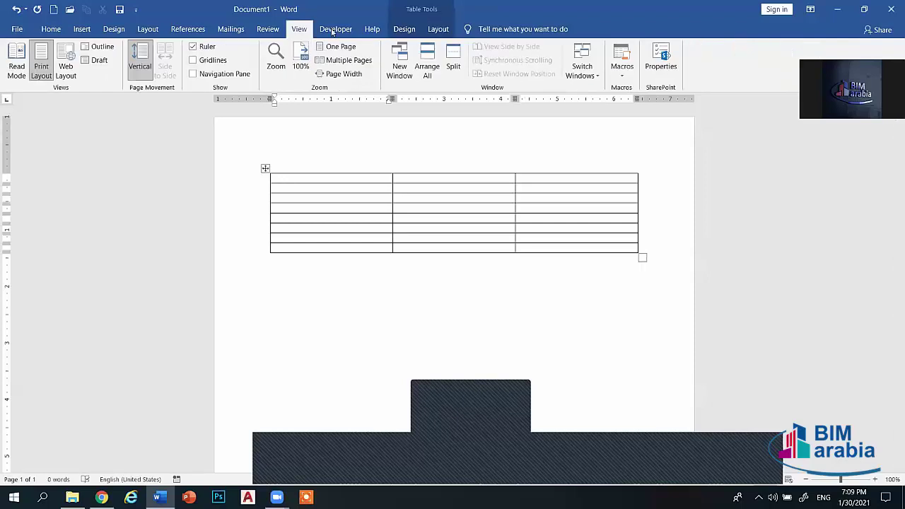
{"action": "left_click", "coordinate": [202, 63]}
{"action": "left_click", "coordinate": [203, 63]}
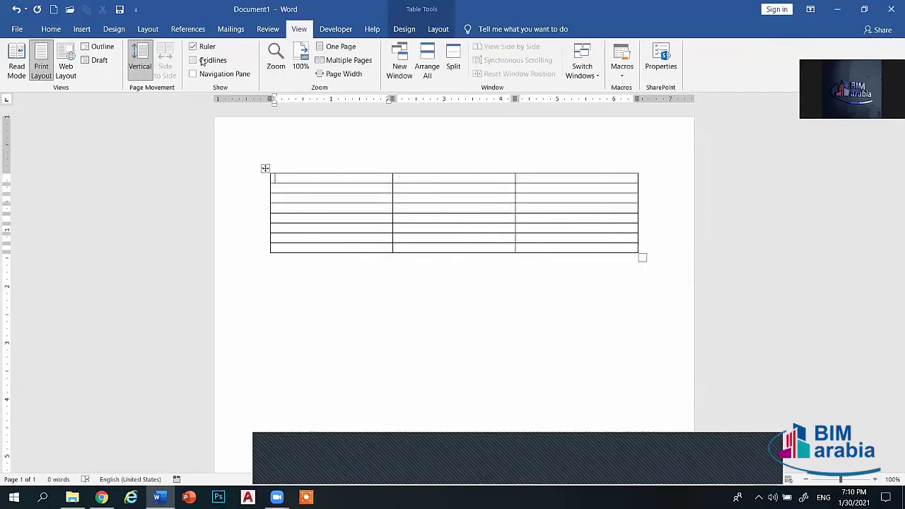
{"action": "left_click", "coordinate": [203, 62]}
{"action": "left_click", "coordinate": [202, 62]}
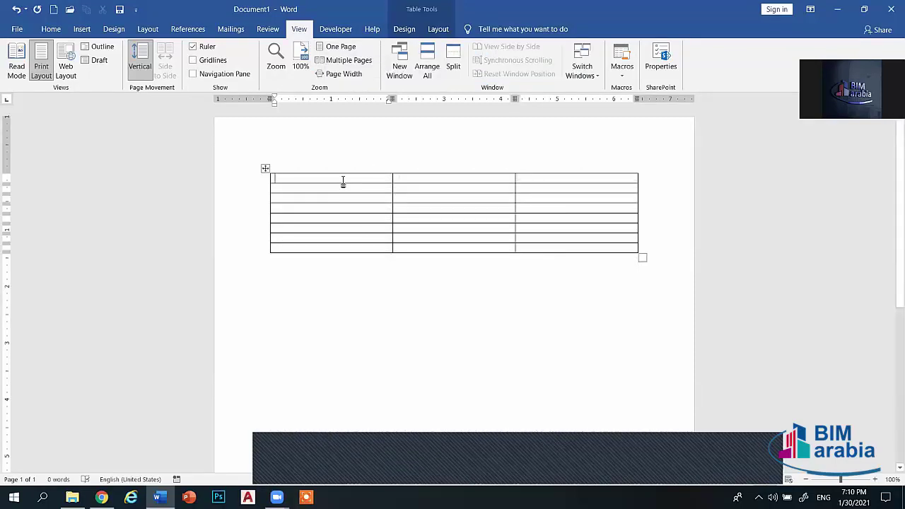
- Select the table's first seven rows, then minimize Word and Chrome to show the desktop
{"action": "left_click_drag", "start_coordinate": [343, 182], "coordinate": [523, 238]}
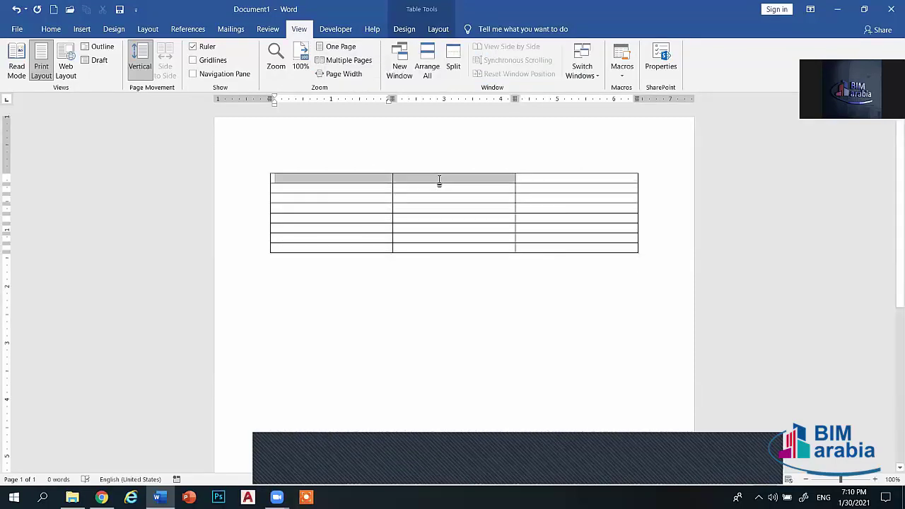
{"action": "left_click", "coordinate": [832, 10]}
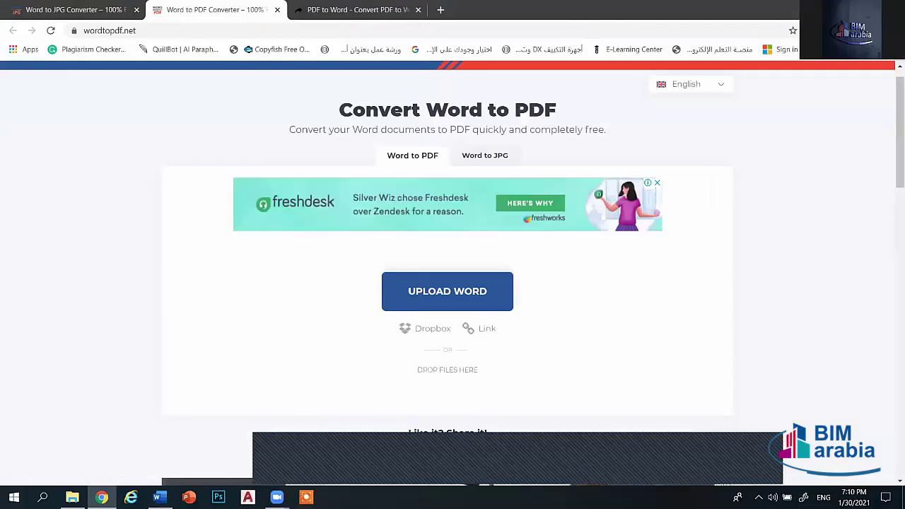
{"action": "key", "text": "super+d"}
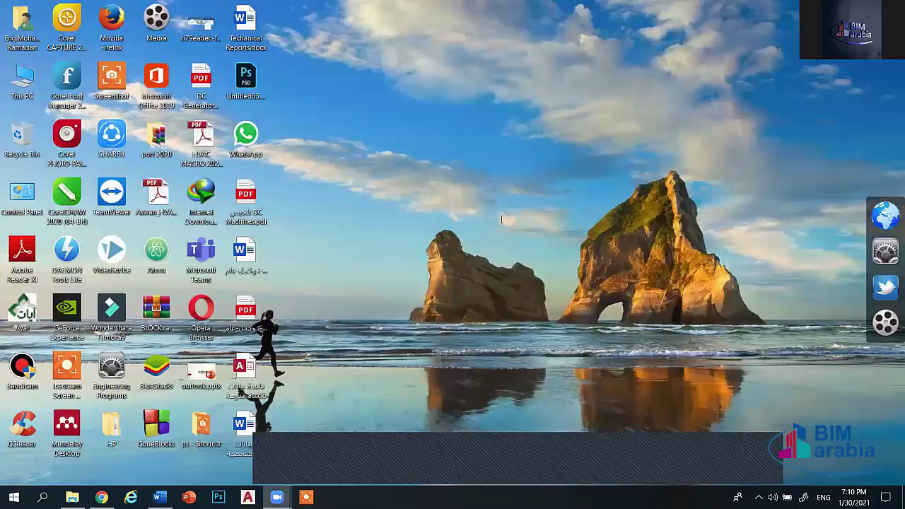
- Return to the personal-data form and add 000000 to the الهاتف phone row
{"action": "key", "text": "alt+Tab"}
{"action": "mouse_move", "coordinate": [333, 208]}
{"action": "left_mouse_down"}
{"action": "mouse_move", "coordinate": [508, 239]}
{"action": "mouse_move", "coordinate": [618, 302]}
{"action": "left_mouse_up"}
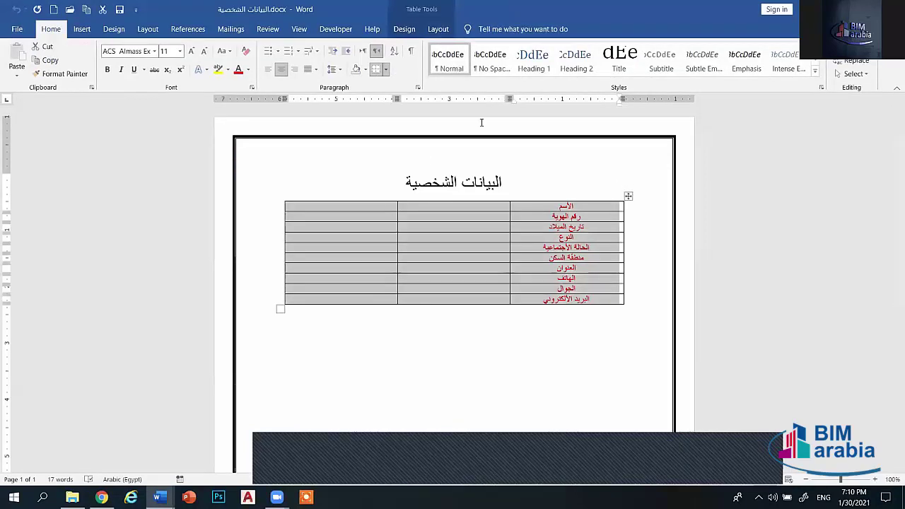
{"action": "left_click", "coordinate": [334, 29]}
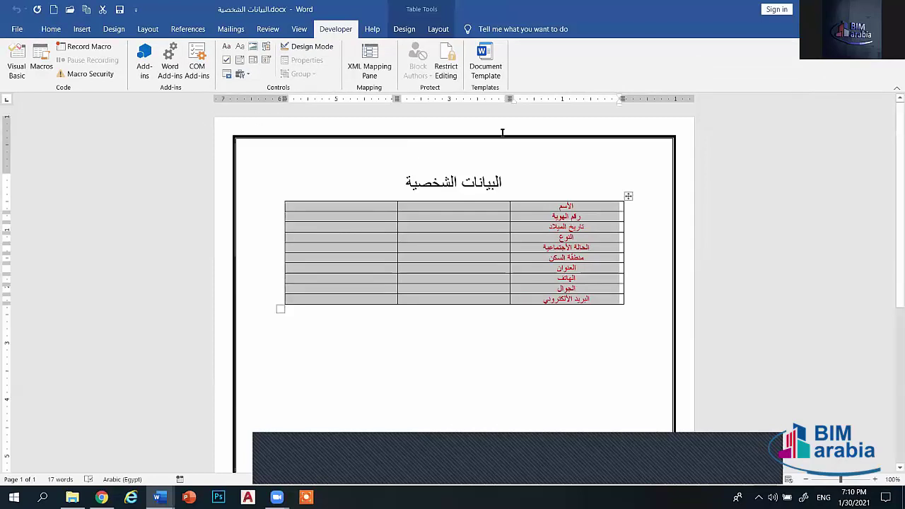
{"action": "left_click", "coordinate": [545, 285]}
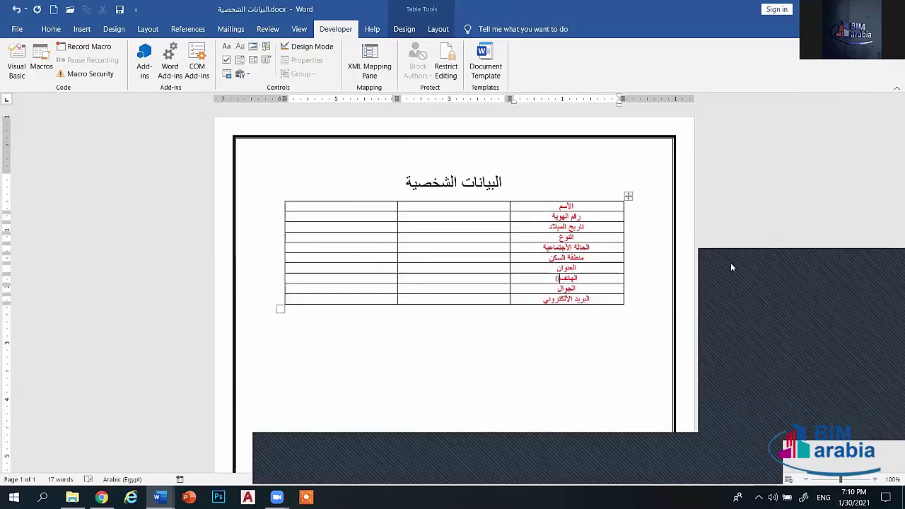
{"action": "type", "text": "000"}
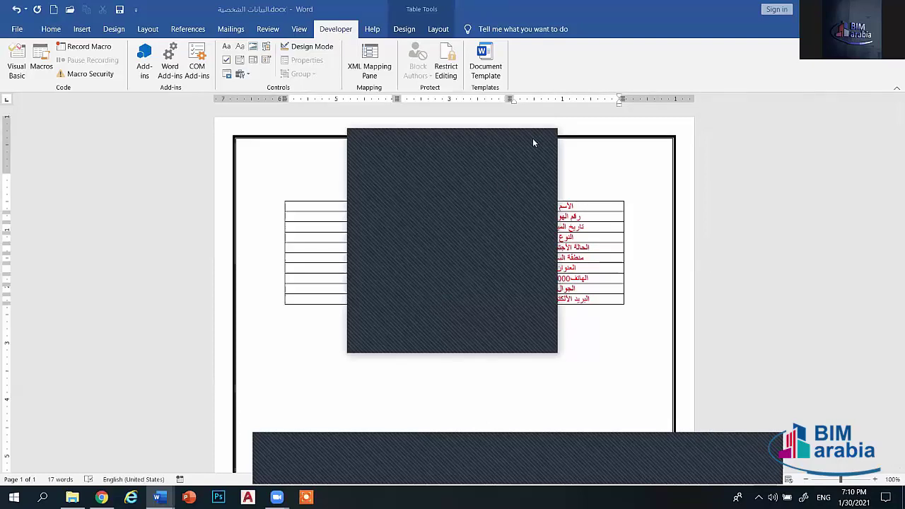
- Place the cursor below the table, switch to Arabic input and start a new paragraph
{"action": "scroll", "coordinate": [533, 140], "scroll_direction": "down", "scroll_amount": 4}
{"action": "left_click", "coordinate": [477, 251]}
{"action": "key", "text": "alt+shift"}
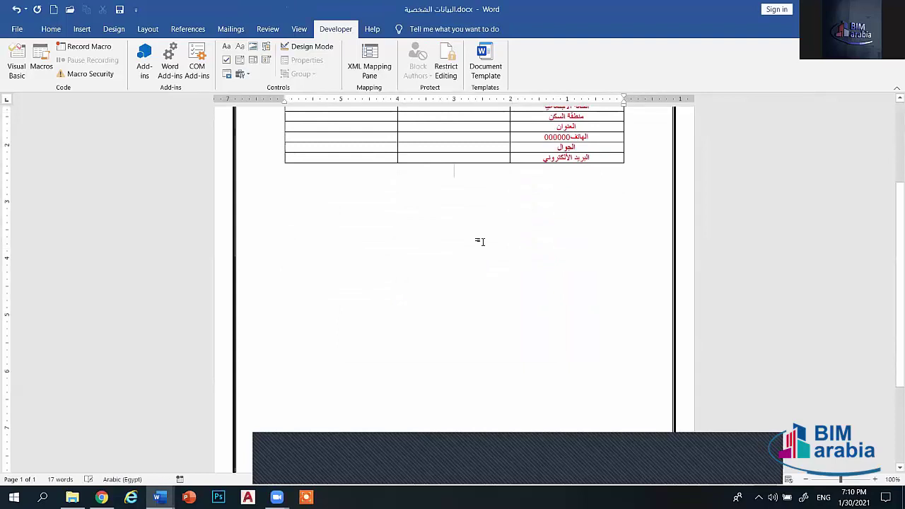
{"action": "key", "text": "Return"}
{"action": "key", "text": "Return"}
{"action": "key", "text": "Return"}
- Switch to English input and generate sample paragraphs below the table with =rand()
{"action": "key", "text": "alt+shift"}
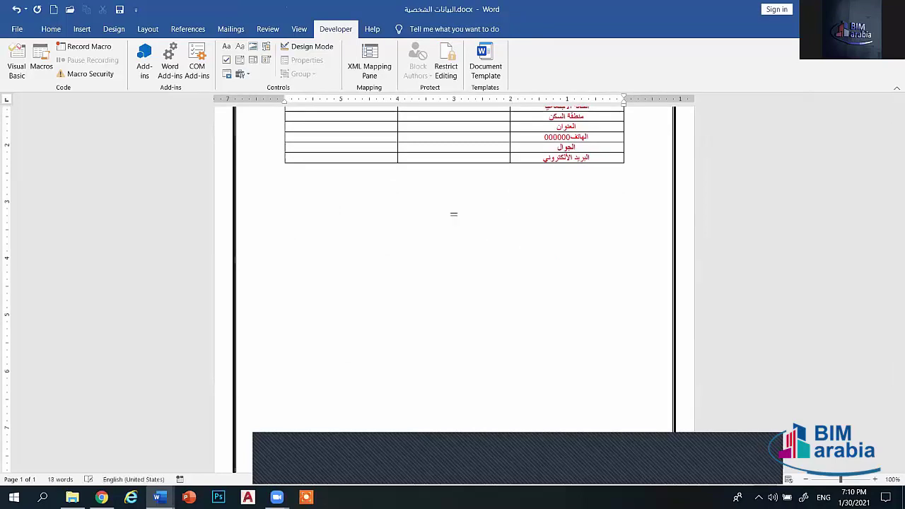
{"action": "type", "text": "rand("}
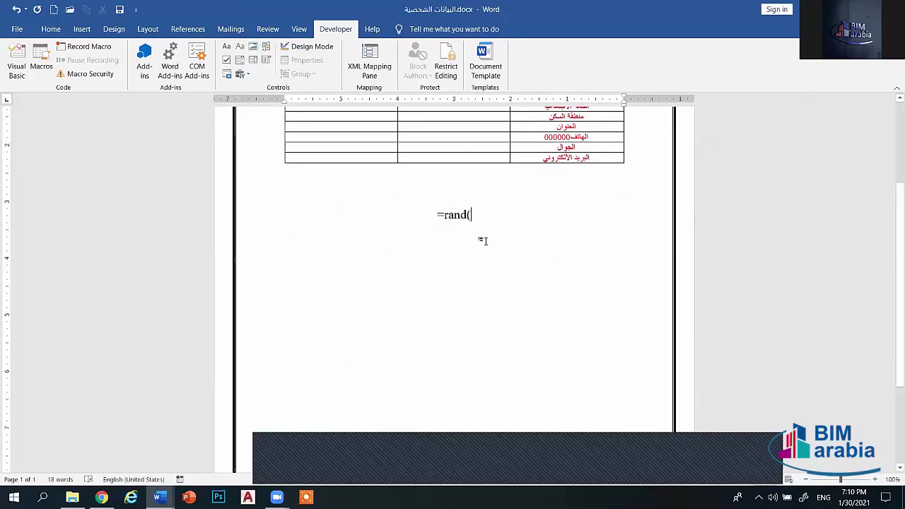
{"action": "type", "text": ")"}
{"action": "key", "text": "Return"}
{"action": "key", "text": "alt+r"}
{"action": "scroll", "coordinate": [475, 290], "scroll_direction": "up", "scroll_amount": 8}
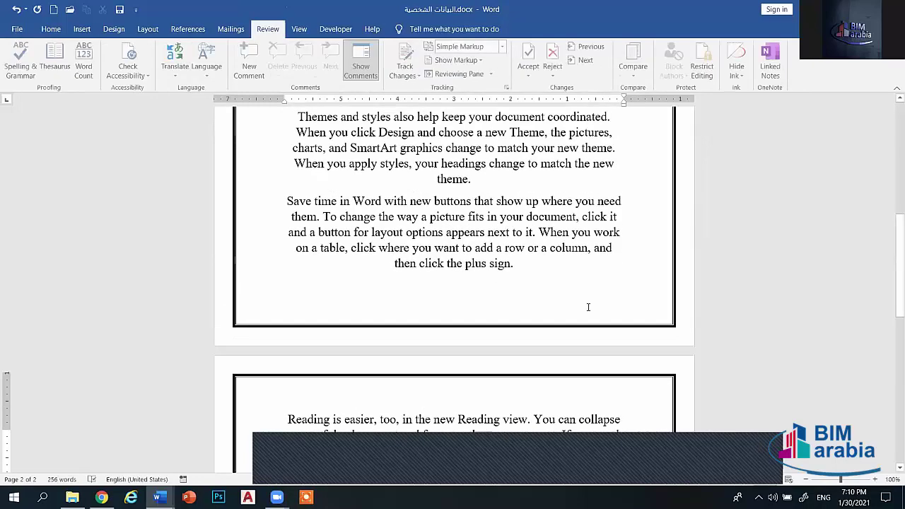
- Select both sample paragraphs and bring up the Layout tab
{"action": "left_click_drag", "start_coordinate": [572, 311], "coordinate": [285, 180]}
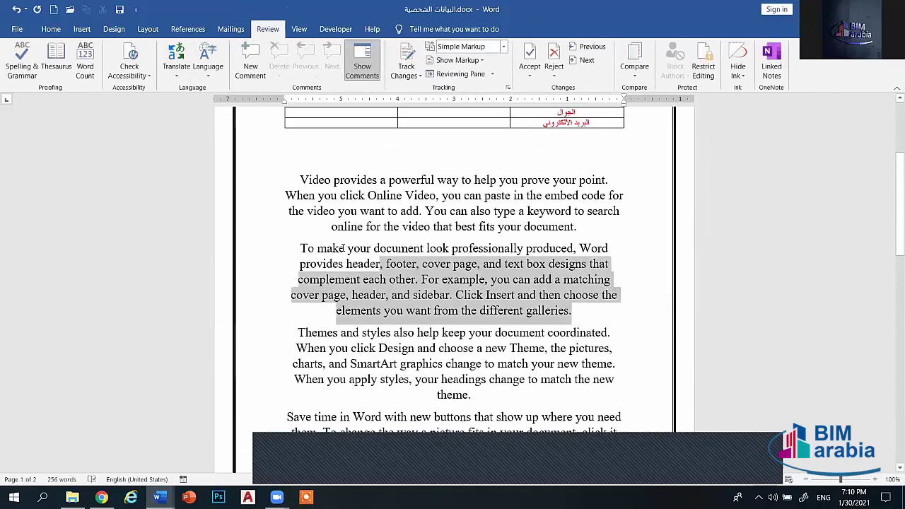
{"action": "left_click", "coordinate": [240, 31]}
{"action": "left_click", "coordinate": [188, 29]}
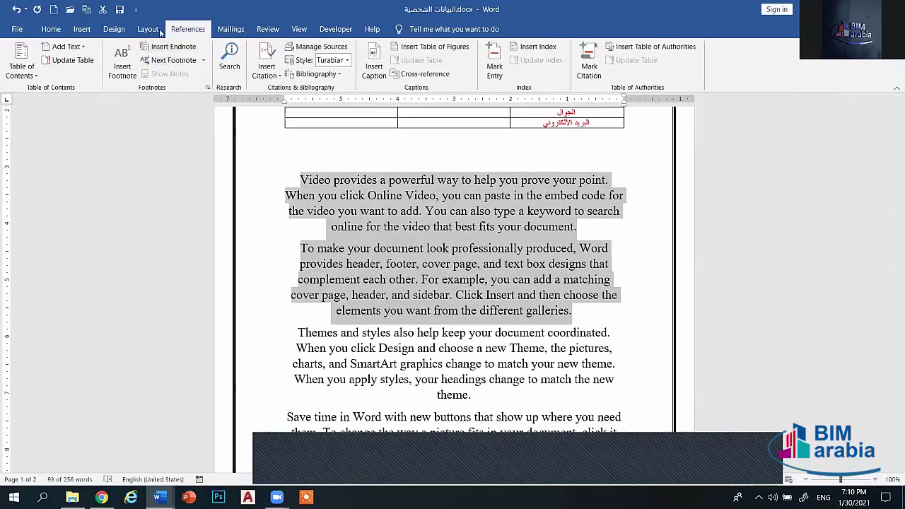
{"action": "left_click", "coordinate": [158, 31]}
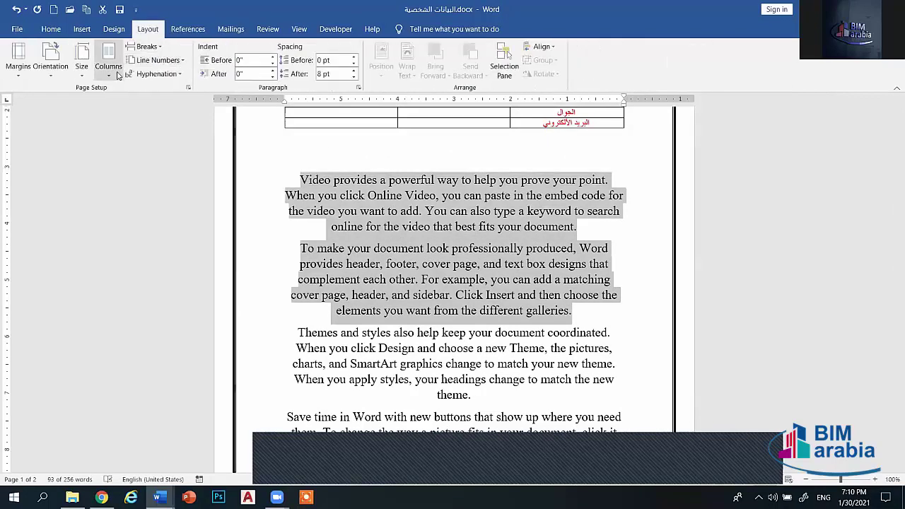
- Set the first two sample paragraphs, 'Video provides' and 'To make your document', to Two columns
{"action": "left_click", "coordinate": [119, 73]}
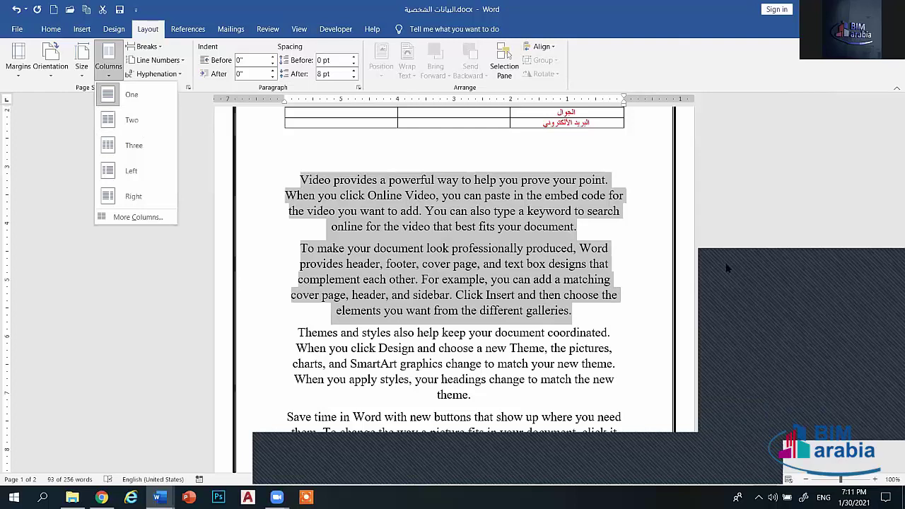
{"action": "key", "text": "Escape"}
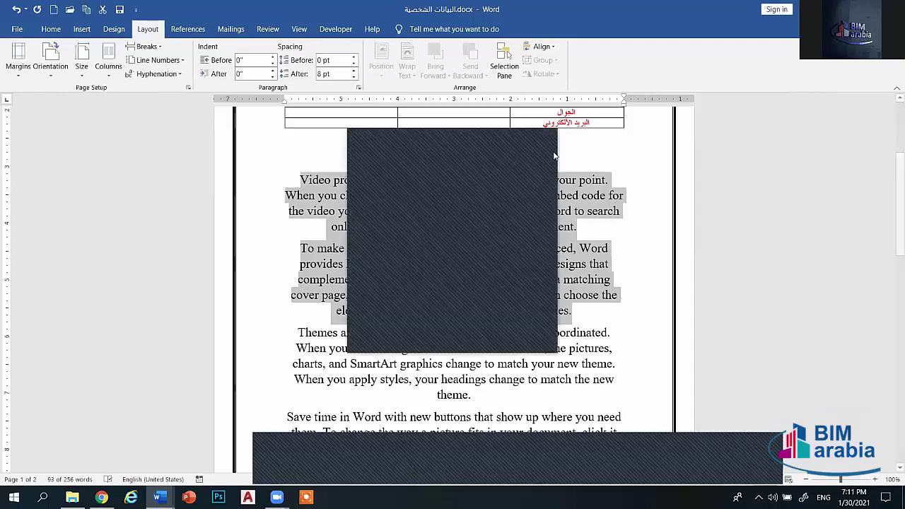
{"action": "left_click", "coordinate": [553, 142]}
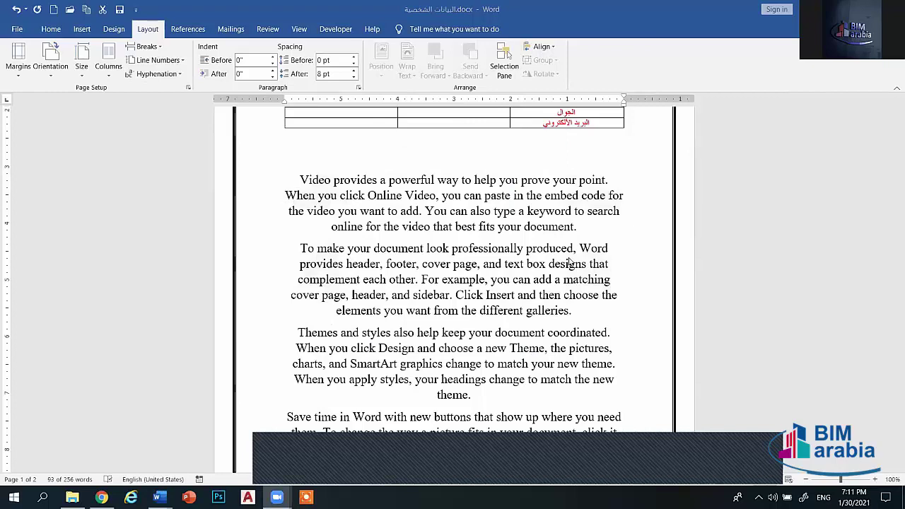
{"action": "left_click", "coordinate": [578, 315], "text": "shift"}
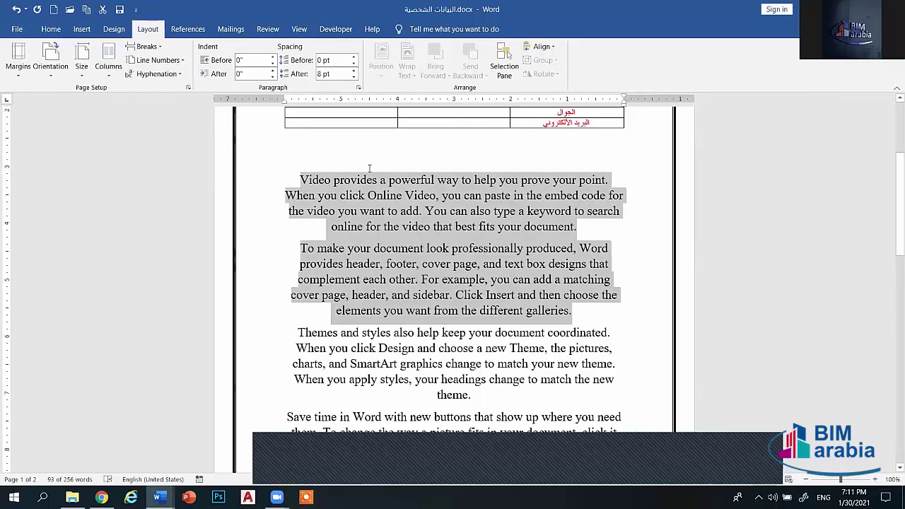
{"action": "left_click", "coordinate": [108, 60]}
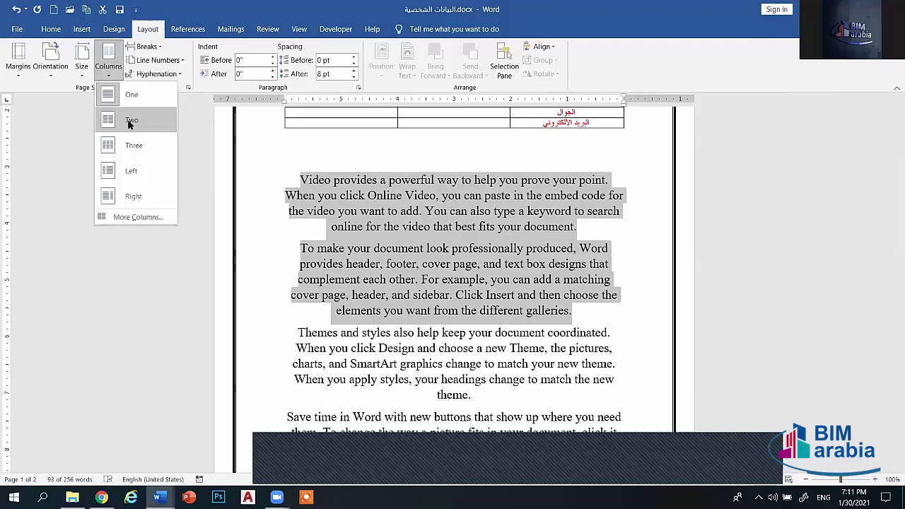
{"action": "left_click", "coordinate": [130, 121]}
- Place the cursor after 'document.' in the left column, toggling input language to Arabic and back
{"action": "left_click", "coordinate": [452, 271]}
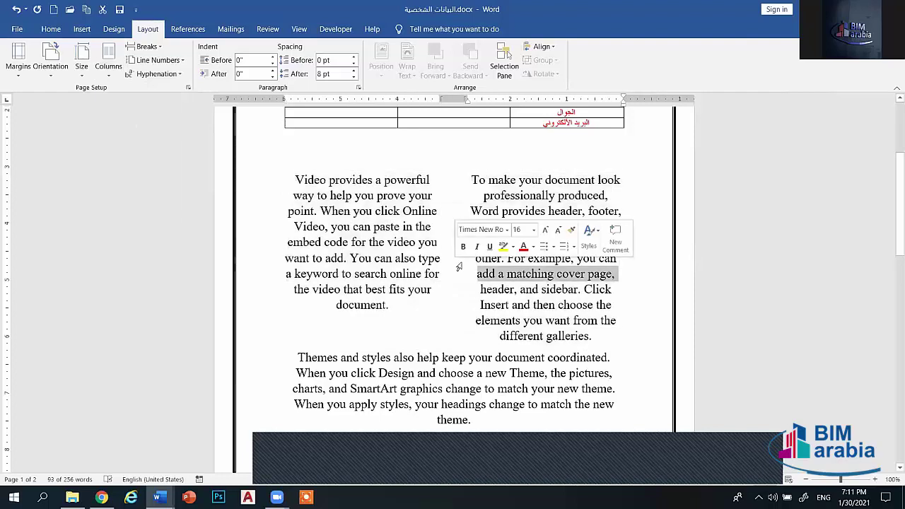
{"action": "left_click", "coordinate": [467, 335]}
{"action": "left_click", "coordinate": [598, 335]}
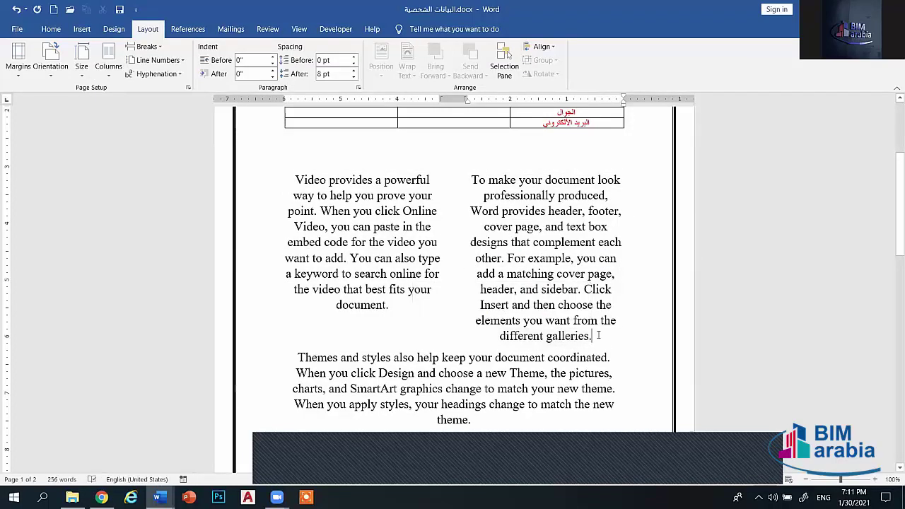
{"action": "left_click", "coordinate": [404, 308]}
{"action": "key", "text": "alt+shift"}
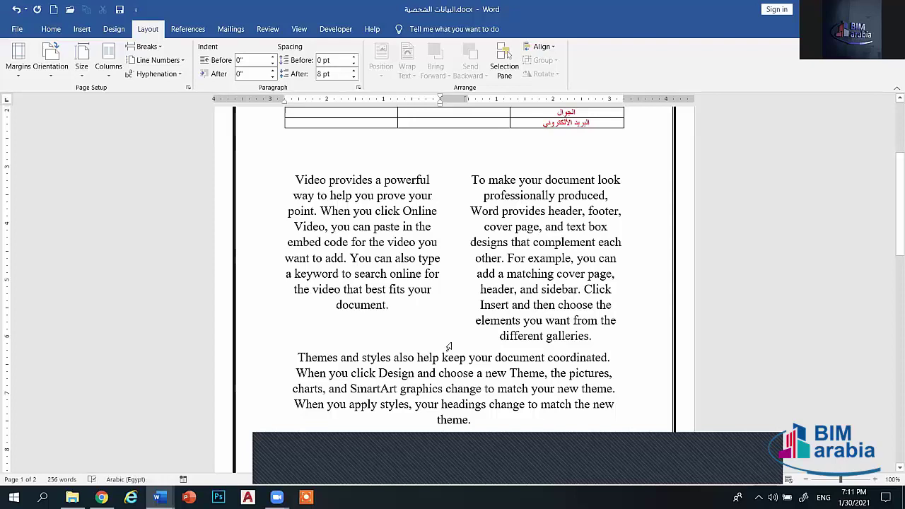
{"action": "key", "text": "alt+shift"}
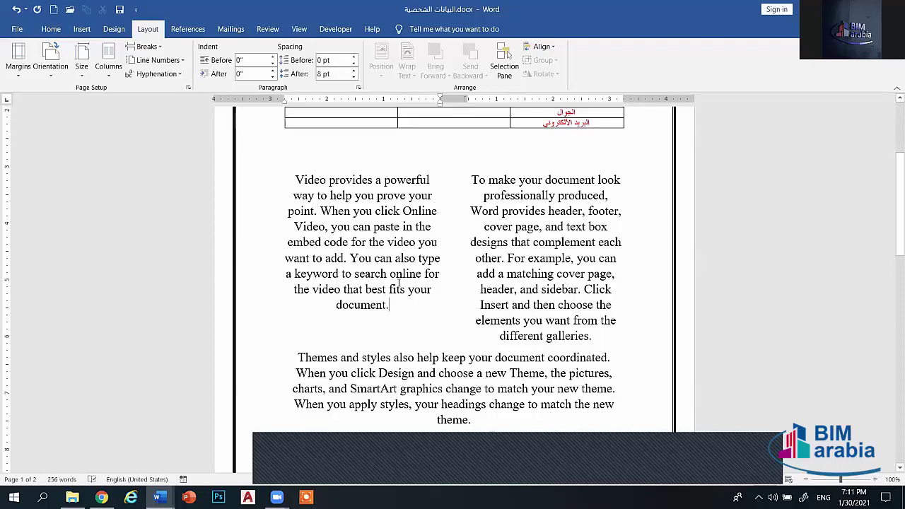
- Try a continuous section break after 'document.' and undo it
{"action": "left_click", "coordinate": [146, 47]}
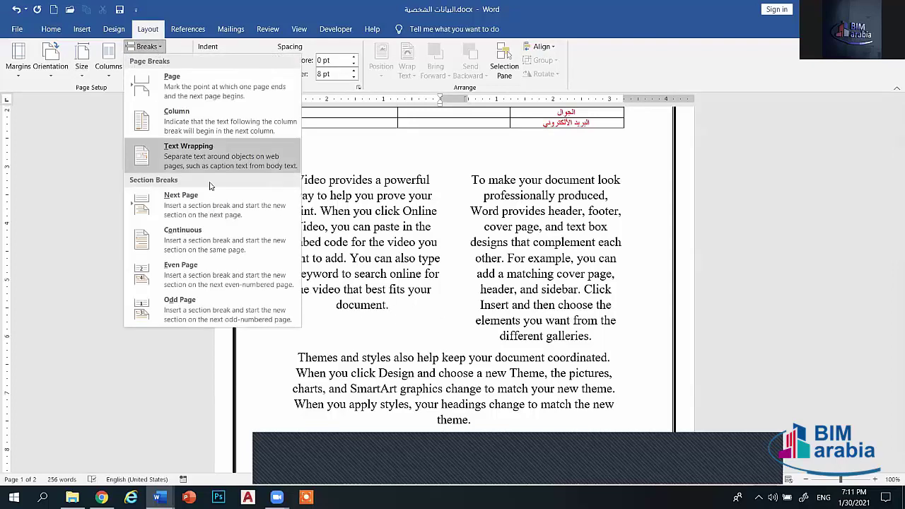
{"action": "left_click", "coordinate": [210, 241]}
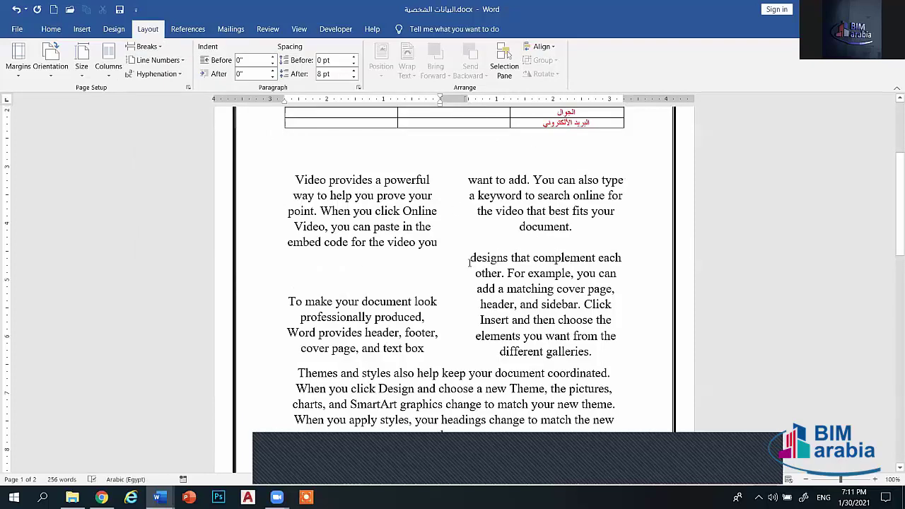
{"action": "key", "text": "ctrl+z"}
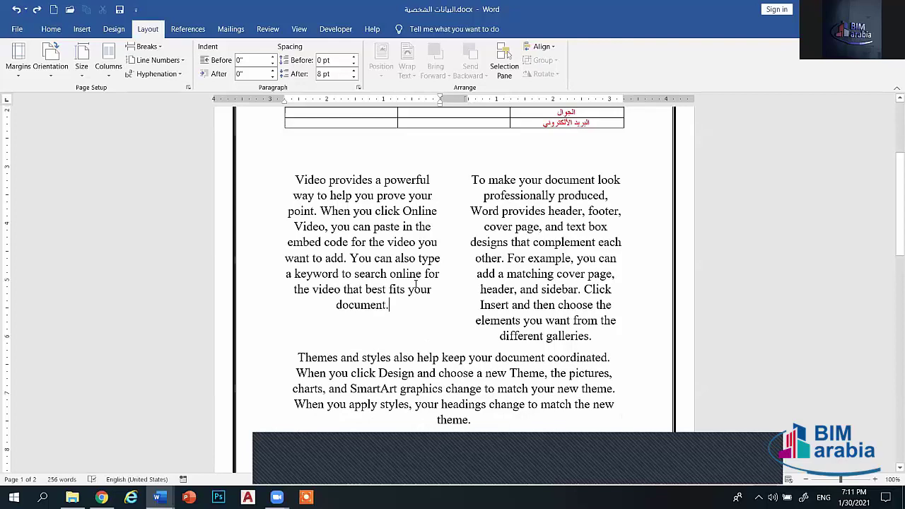
- Delete the right-column 'To make your document' paragraph, then undo the deletion
{"action": "left_click_drag", "start_coordinate": [592, 337], "coordinate": [472, 181]}
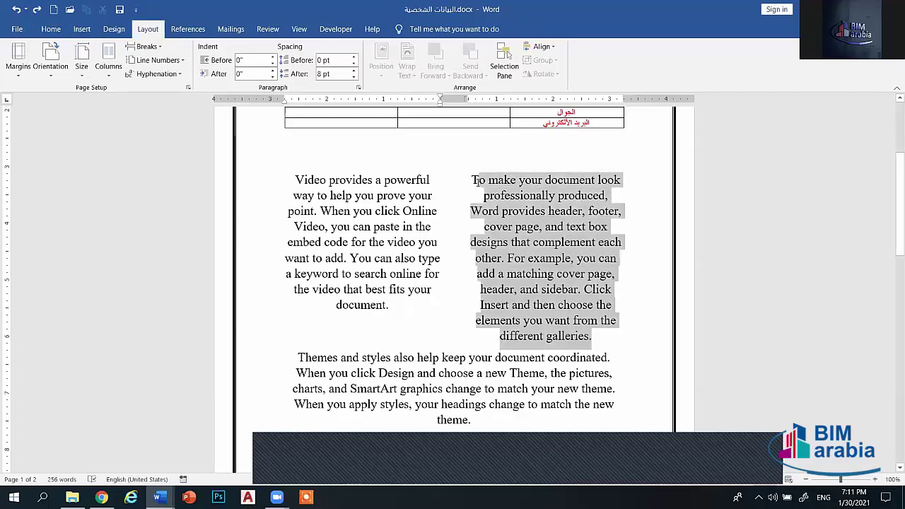
{"action": "key", "text": "Delete"}
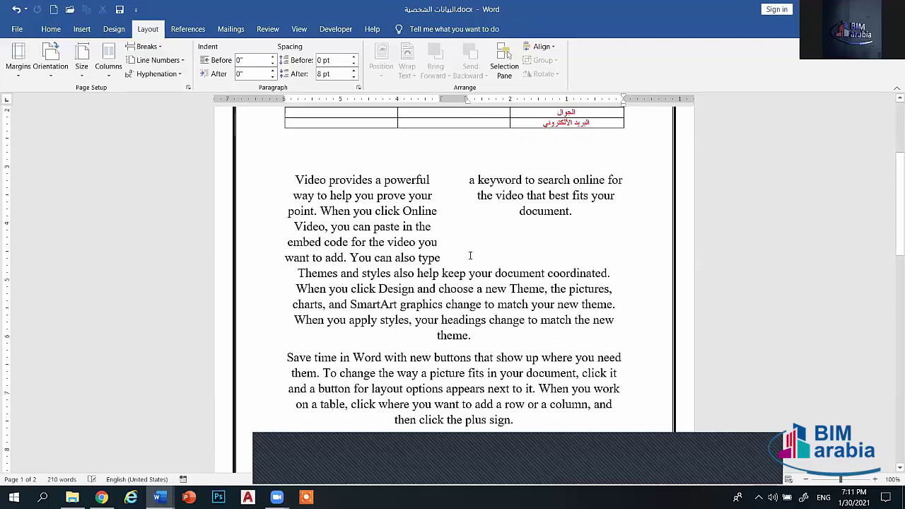
{"action": "left_click", "coordinate": [450, 257]}
{"action": "left_click", "coordinate": [146, 46]}
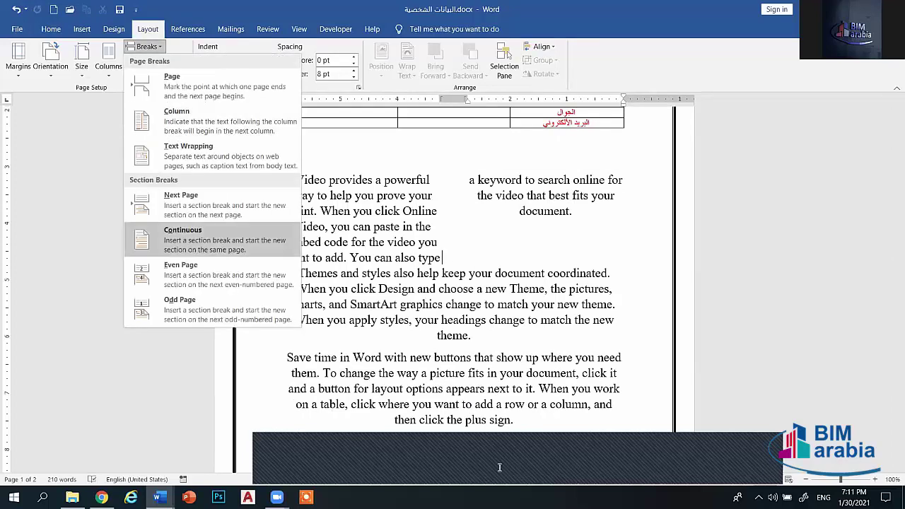
{"action": "key", "text": "Escape"}
{"action": "key", "text": "ctrl+z"}
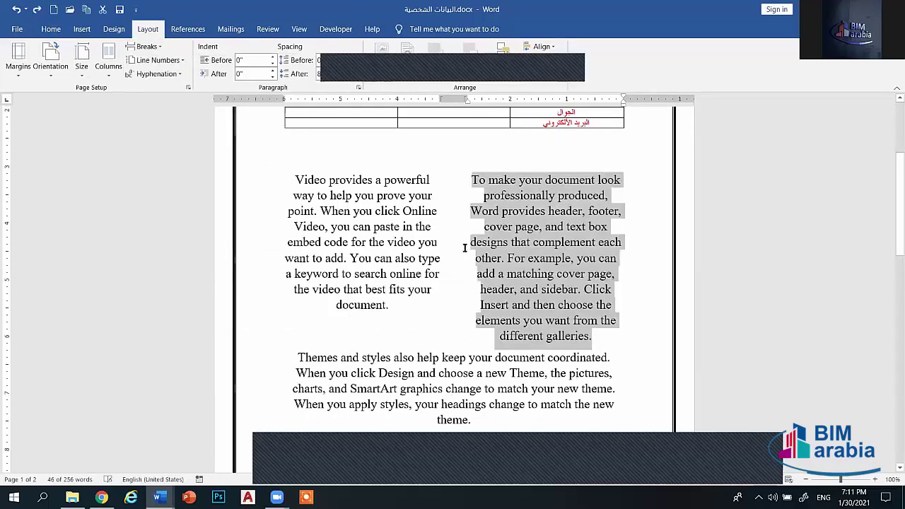
- Insert a column break in place of the right-column paragraph, then open and close Page Setup
{"action": "left_click", "coordinate": [146, 46]}
{"action": "left_click", "coordinate": [178, 115]}
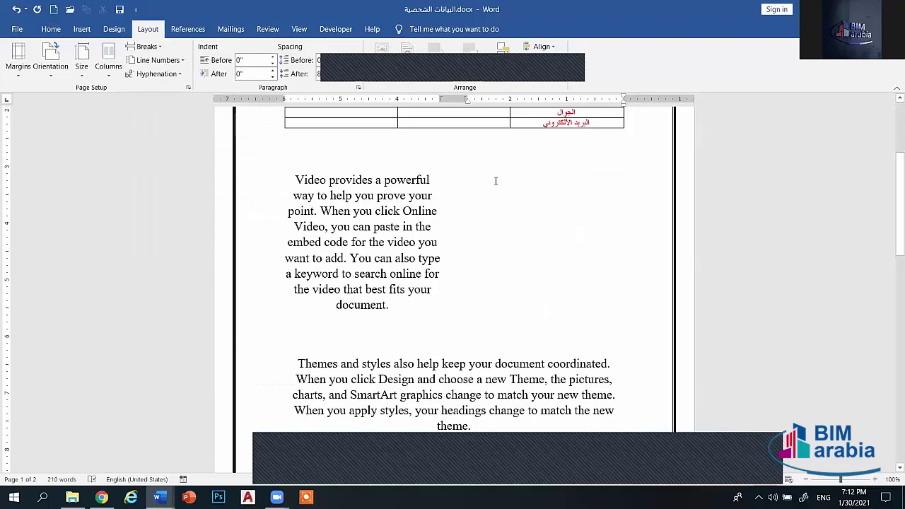
{"action": "double_click", "coordinate": [523, 98]}
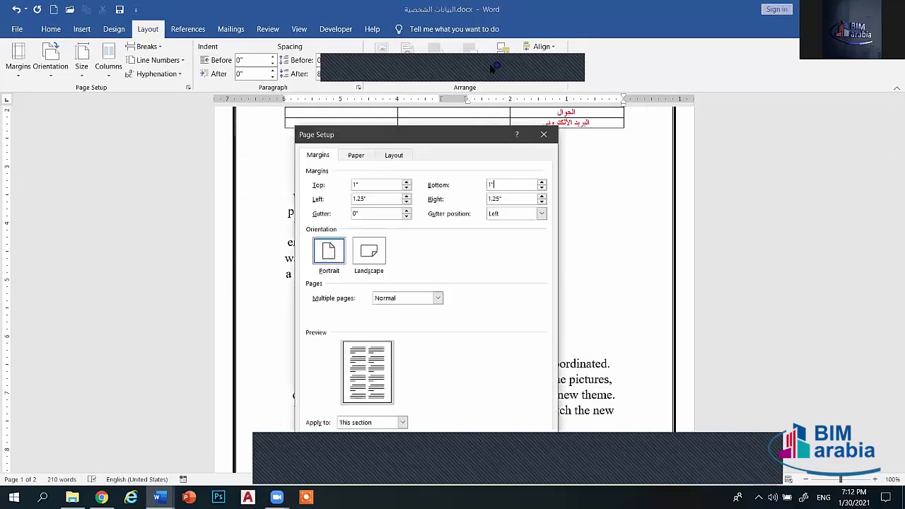
{"action": "left_click", "coordinate": [540, 134]}
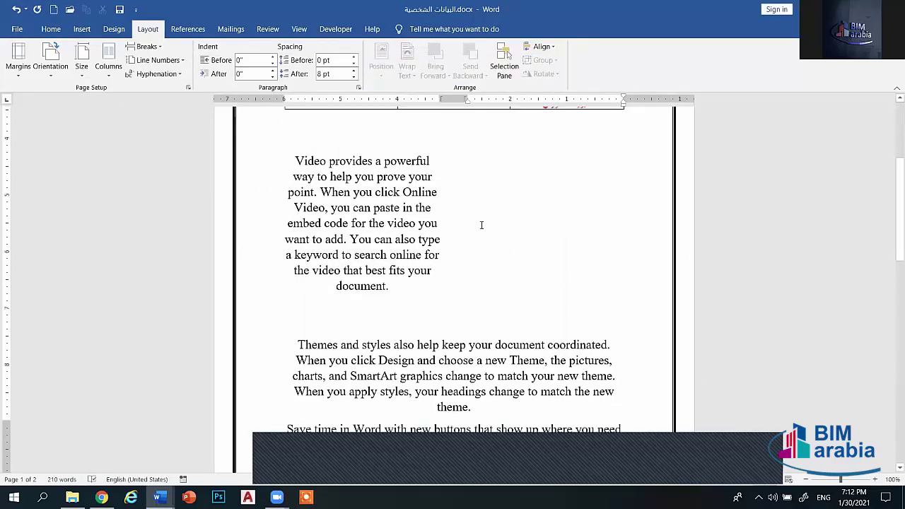
- Reselect the 'Video provides' and 'To make your document' paragraphs and set them to Two columns again
{"action": "scroll", "coordinate": [481, 219], "scroll_direction": "down", "scroll_amount": 5}
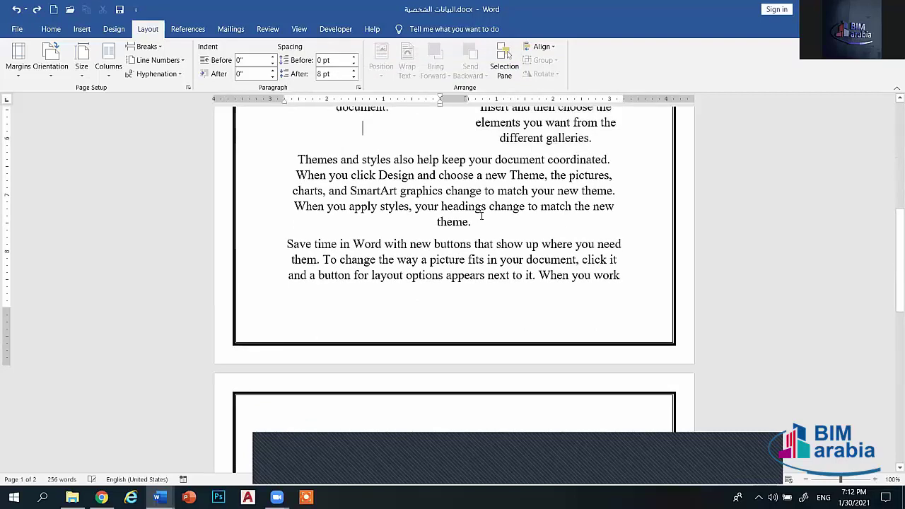
{"action": "scroll", "coordinate": [481, 212], "scroll_direction": "up", "scroll_amount": 4}
{"action": "scroll", "coordinate": [476, 209], "scroll_direction": "up", "scroll_amount": 1}
{"action": "left_click_drag", "start_coordinate": [647, 145], "coordinate": [428, 120]}
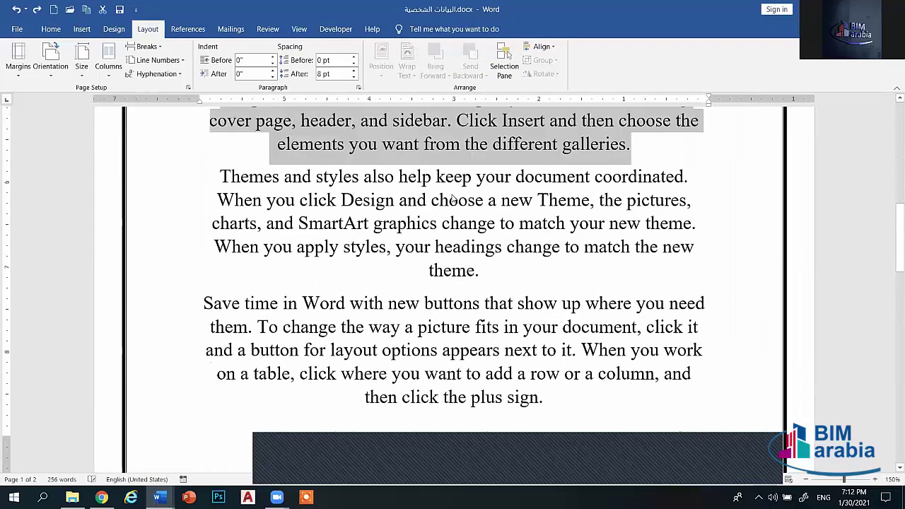
{"action": "scroll", "coordinate": [428, 239], "scroll_direction": "up", "scroll_amount": 2}
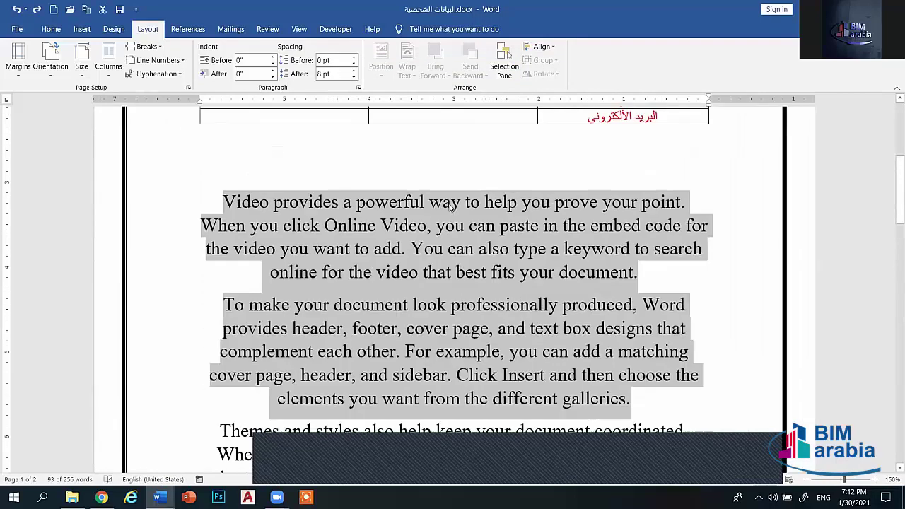
{"action": "left_click", "coordinate": [113, 75]}
{"action": "left_click", "coordinate": [127, 119]}
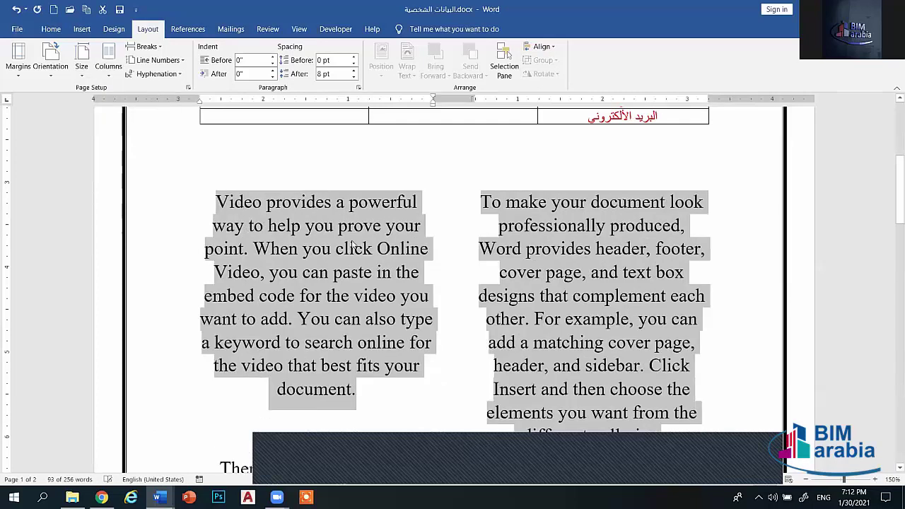
{"action": "left_click", "coordinate": [453, 260]}
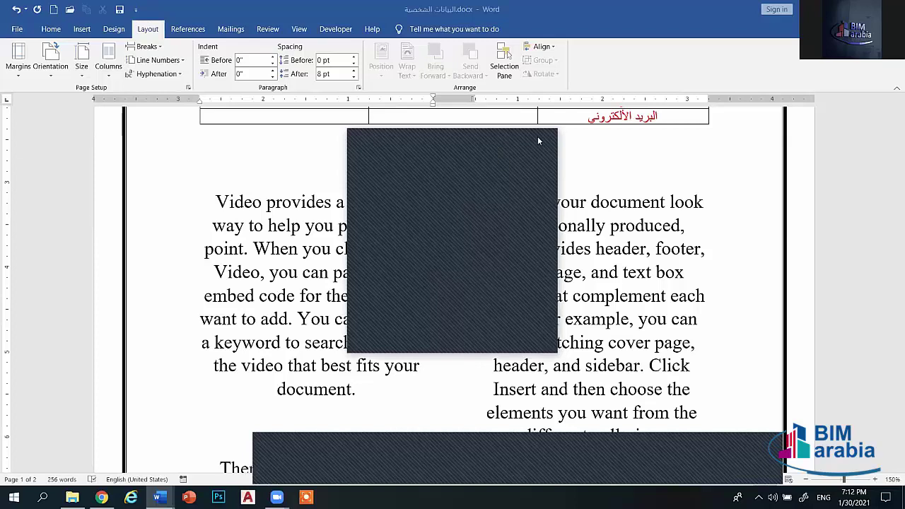
{"action": "scroll", "coordinate": [550, 163], "scroll_direction": "down", "scroll_amount": 1}
{"action": "scroll", "coordinate": [448, 196], "scroll_direction": "up", "scroll_amount": 4}
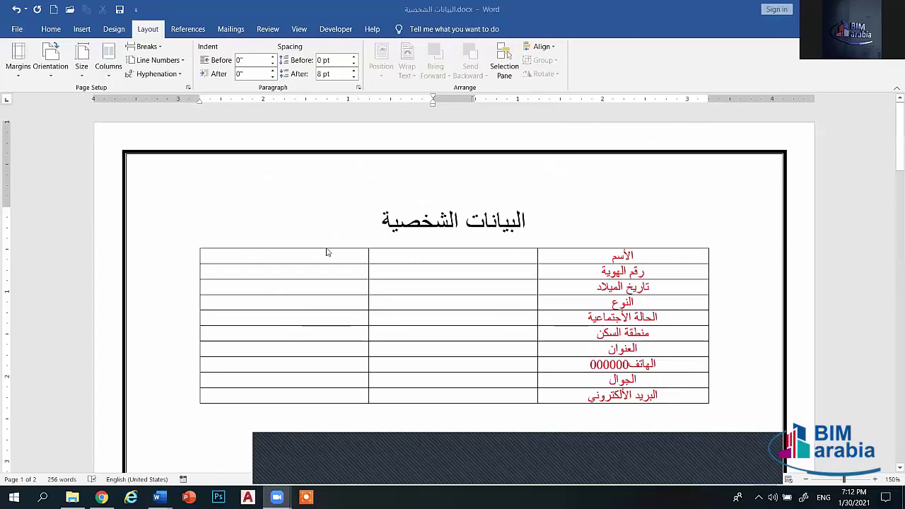
- Add a picture content control to the table's top-left cell from the Developer tab
{"action": "left_click", "coordinate": [299, 254]}
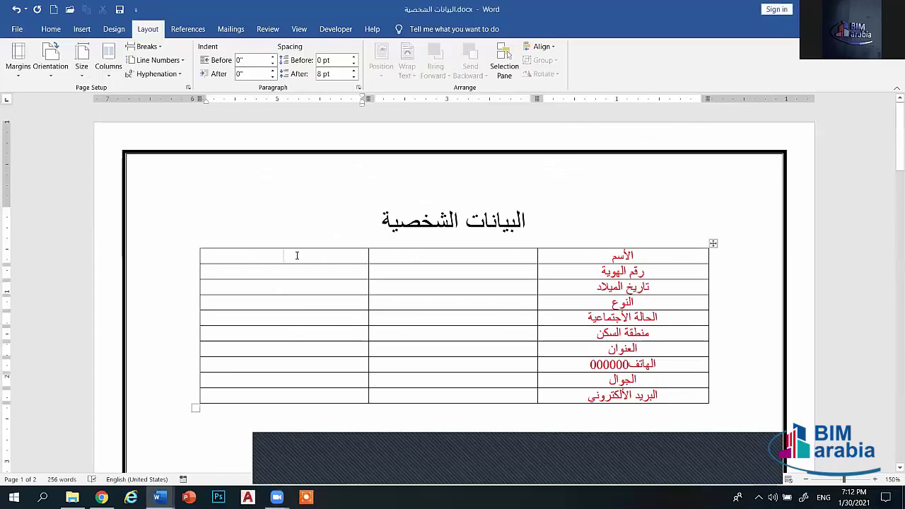
{"action": "left_click", "coordinate": [325, 28]}
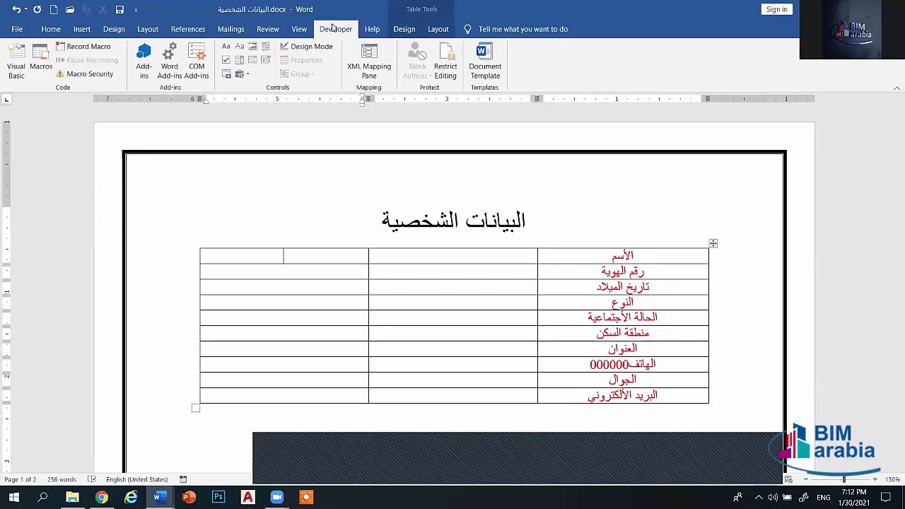
{"action": "left_click", "coordinate": [252, 47]}
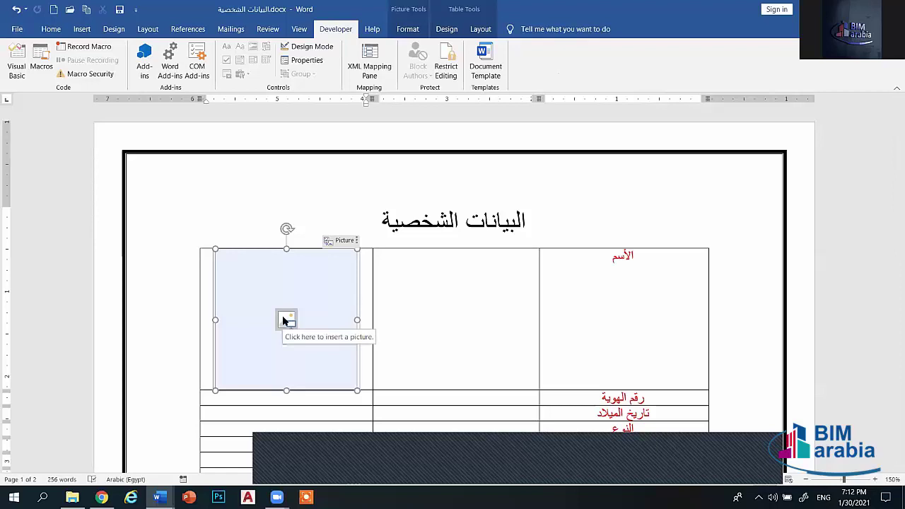
- Fill the picture placeholder with Screenshot (3) from the Screenshots folder
{"action": "left_click", "coordinate": [285, 320]}
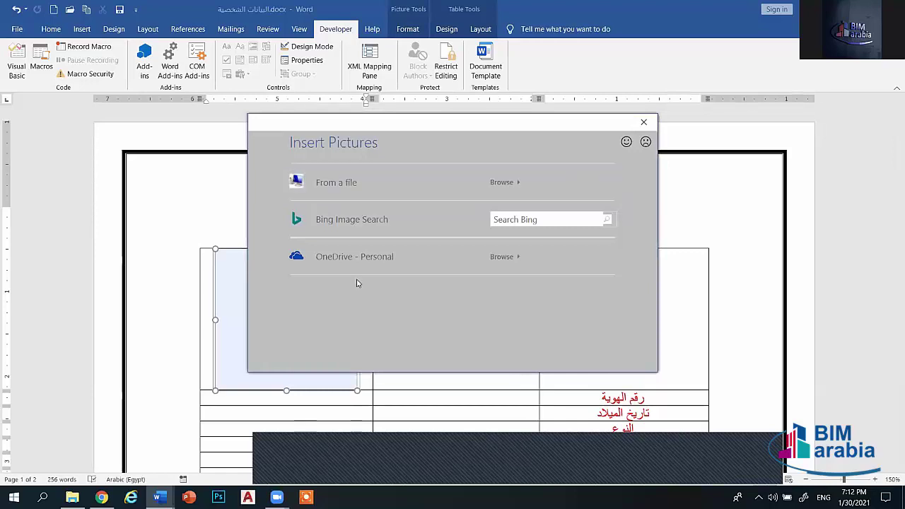
{"action": "left_click", "coordinate": [502, 183]}
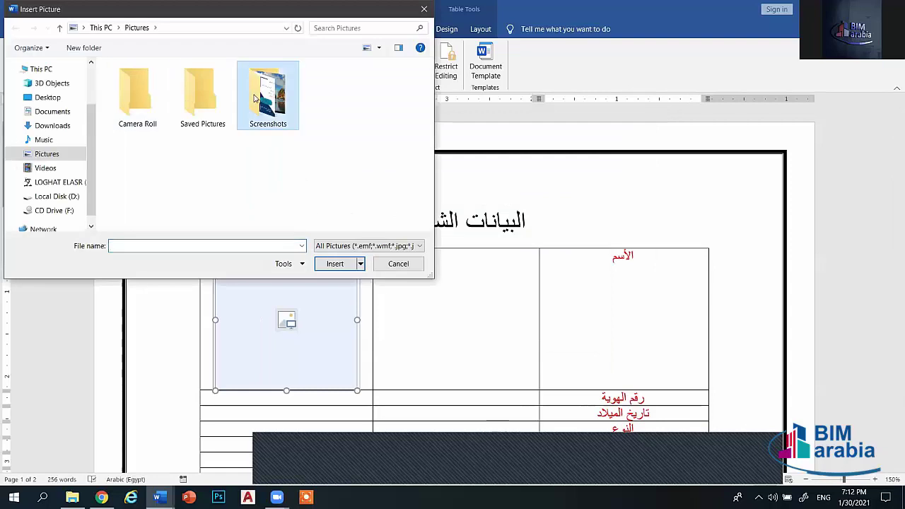
{"action": "double_click", "coordinate": [256, 99]}
{"action": "left_click", "coordinate": [267, 84]}
{"action": "left_click", "coordinate": [334, 263]}
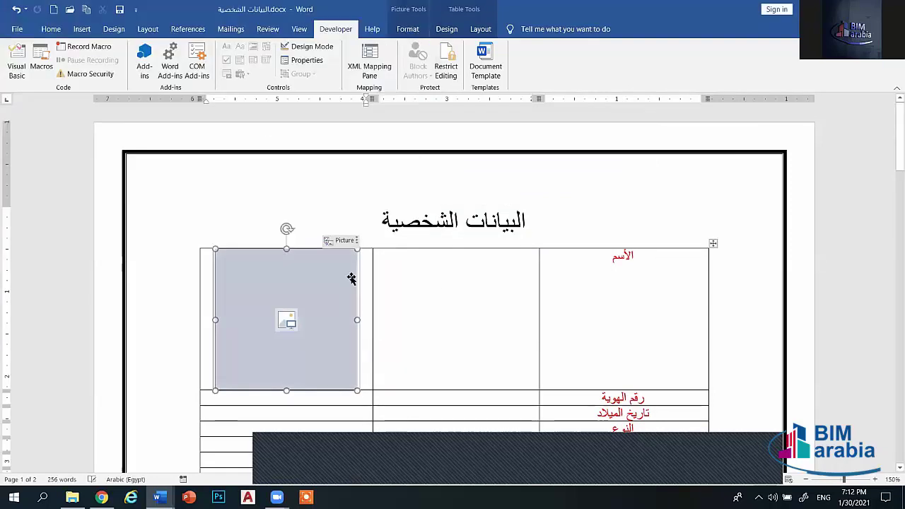
{"action": "left_click", "coordinate": [419, 283]}
- Insert Screenshot (3) from this device into the middle top cell
{"action": "left_click", "coordinate": [82, 29]}
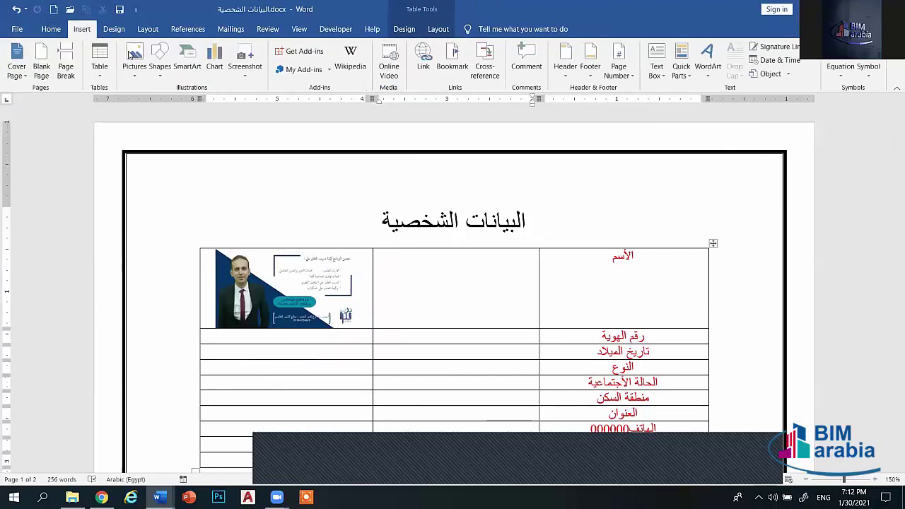
{"action": "left_click", "coordinate": [130, 55]}
{"action": "left_click", "coordinate": [160, 106]}
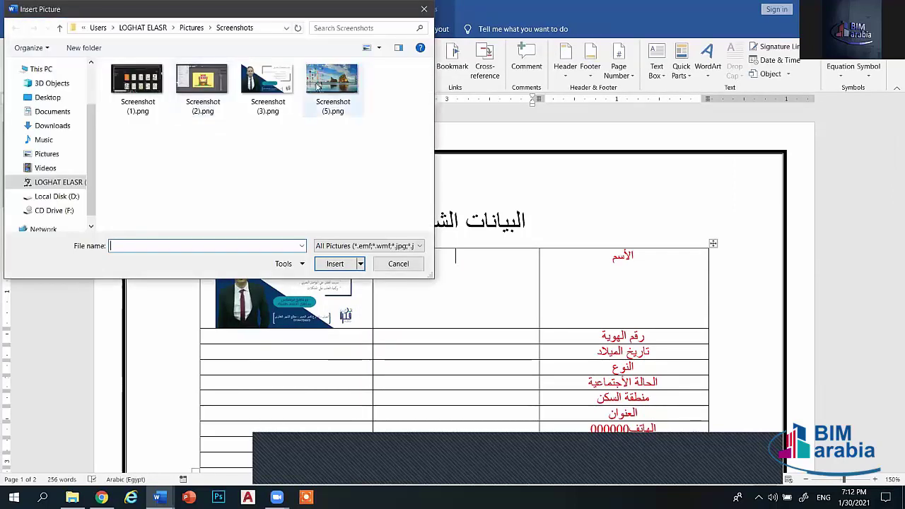
{"action": "double_click", "coordinate": [267, 82]}
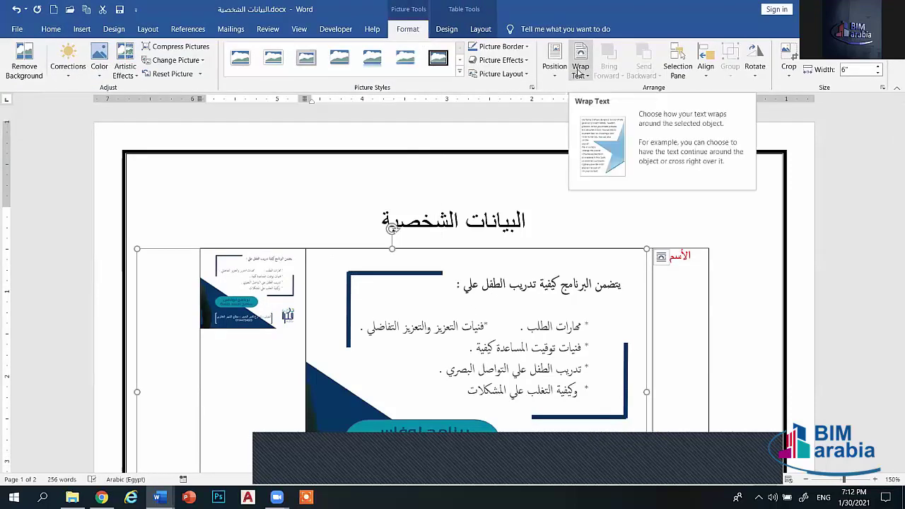
- Set the picture's text wrapping to Through and resize it to fit the middle cell
{"action": "left_click", "coordinate": [577, 73]}
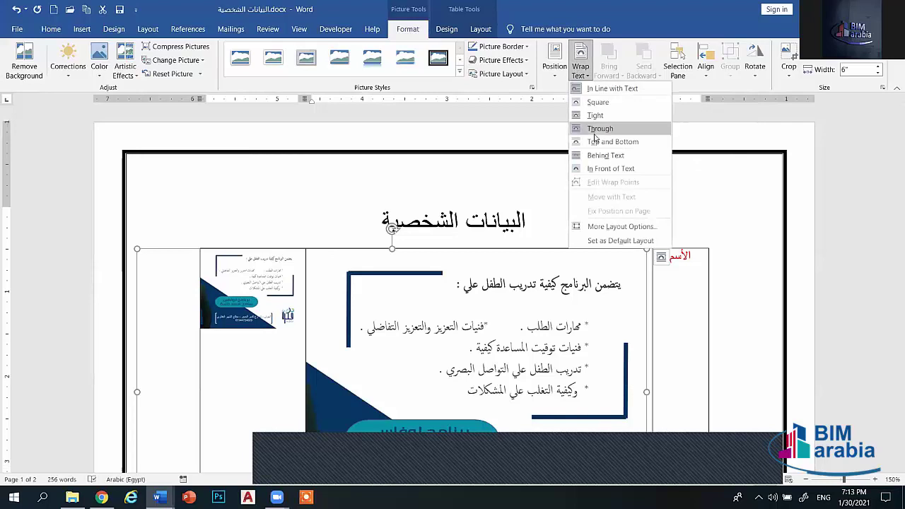
{"action": "left_click", "coordinate": [599, 129]}
{"action": "scroll", "coordinate": [636, 272], "scroll_direction": "down", "scroll_amount": 1}
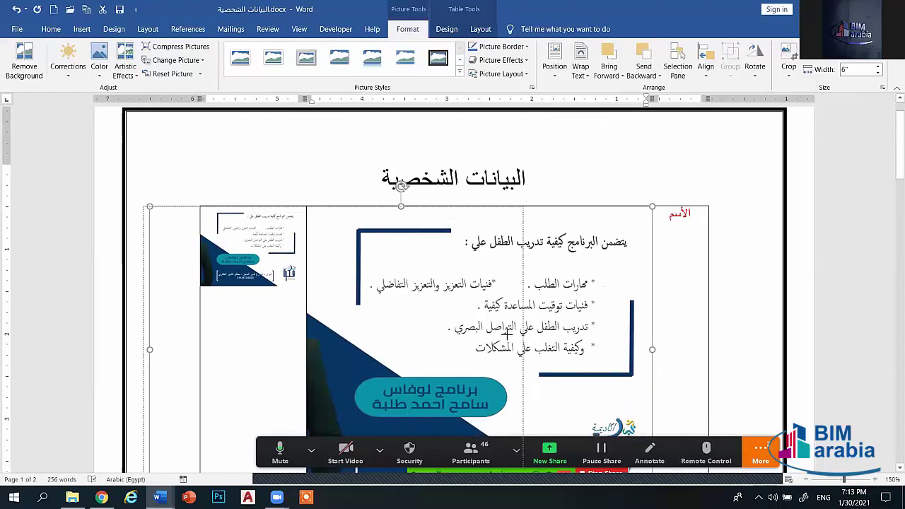
{"action": "left_click_drag", "start_coordinate": [650, 349], "coordinate": [357, 320]}
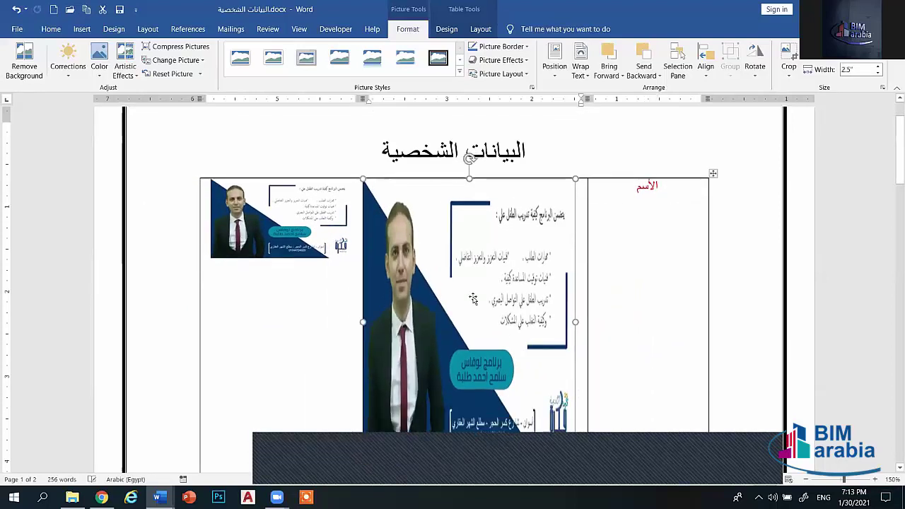
{"action": "scroll", "coordinate": [410, 304], "scroll_direction": "down", "scroll_amount": 5}
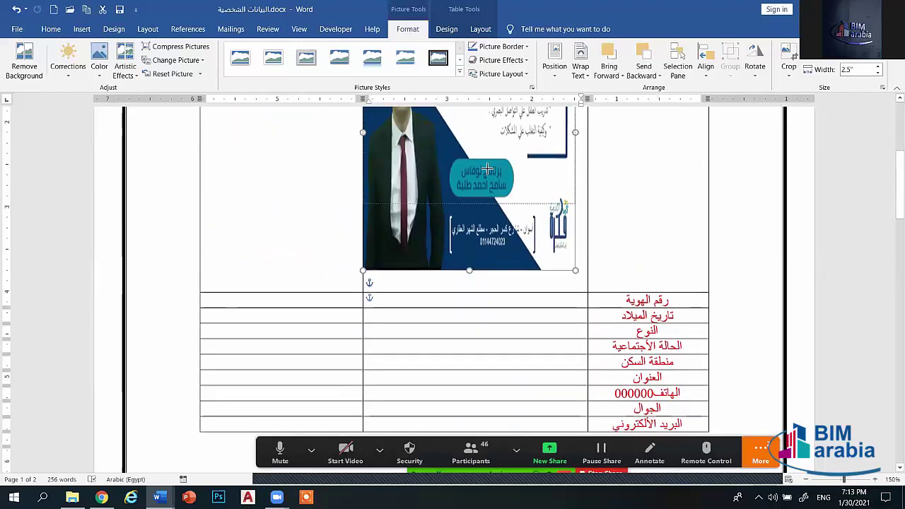
{"action": "left_click_drag", "start_coordinate": [468, 280], "coordinate": [469, 120]}
{"action": "scroll", "coordinate": [460, 245], "scroll_direction": "up", "scroll_amount": 5}
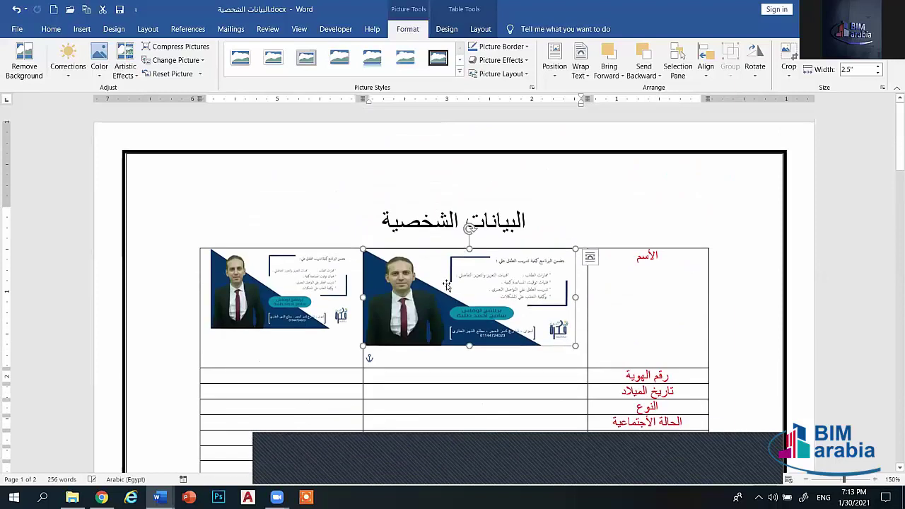
- Select the left picture, show the Developer tab, and put the cursor in the cell below
{"action": "left_click", "coordinate": [280, 288]}
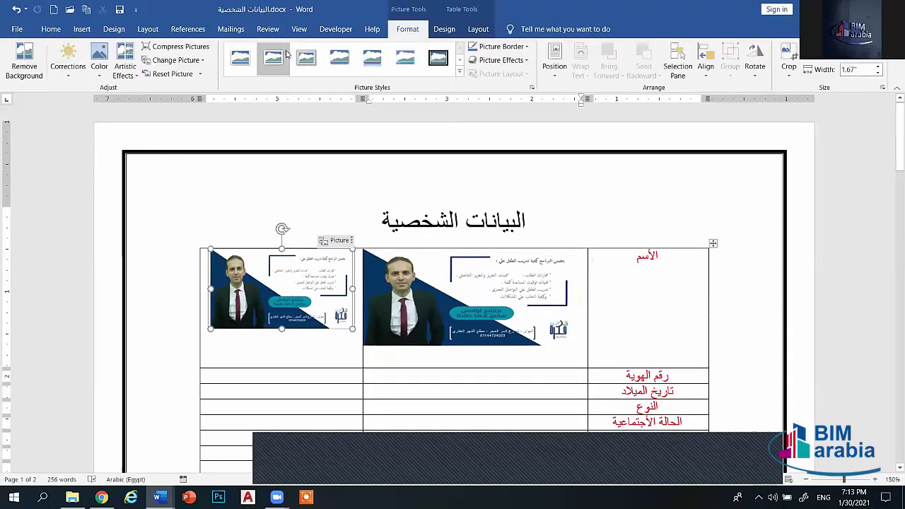
{"action": "left_click", "coordinate": [335, 29]}
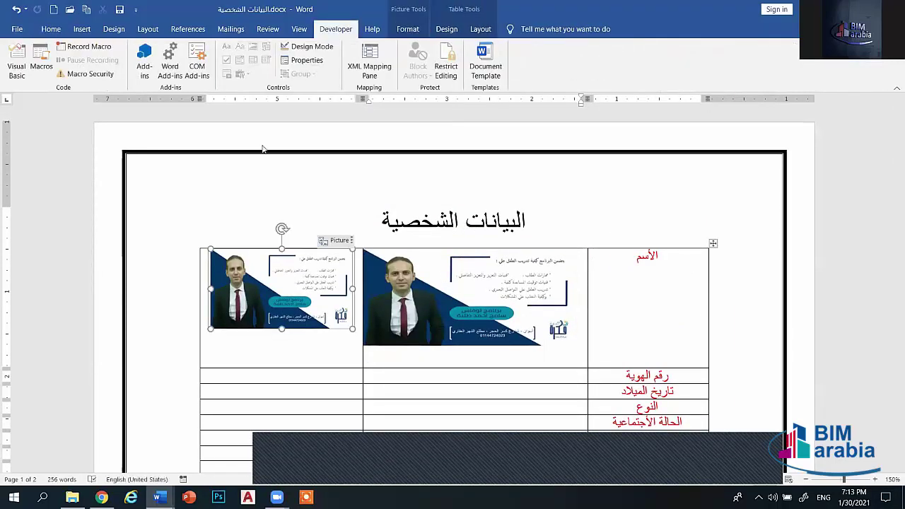
{"action": "scroll", "coordinate": [398, 303], "scroll_direction": "down", "scroll_amount": 2}
{"action": "left_click", "coordinate": [280, 290]}
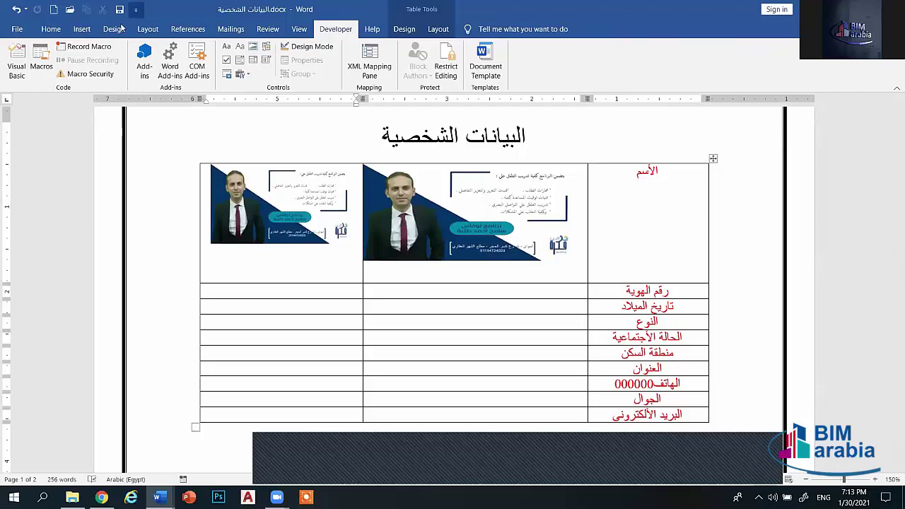
- Insert a clustered column chart in the ID-number row's left cell and close its data sheet
{"action": "left_click", "coordinate": [88, 30]}
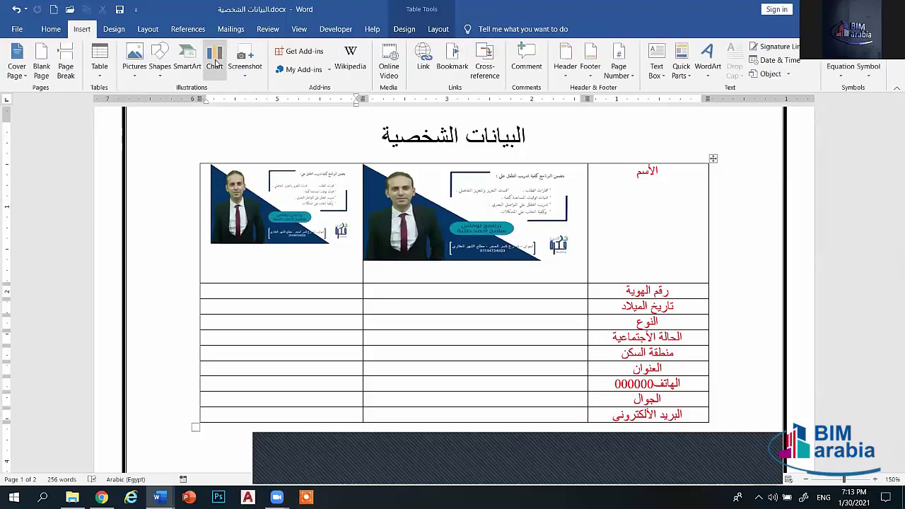
{"action": "left_click", "coordinate": [215, 60]}
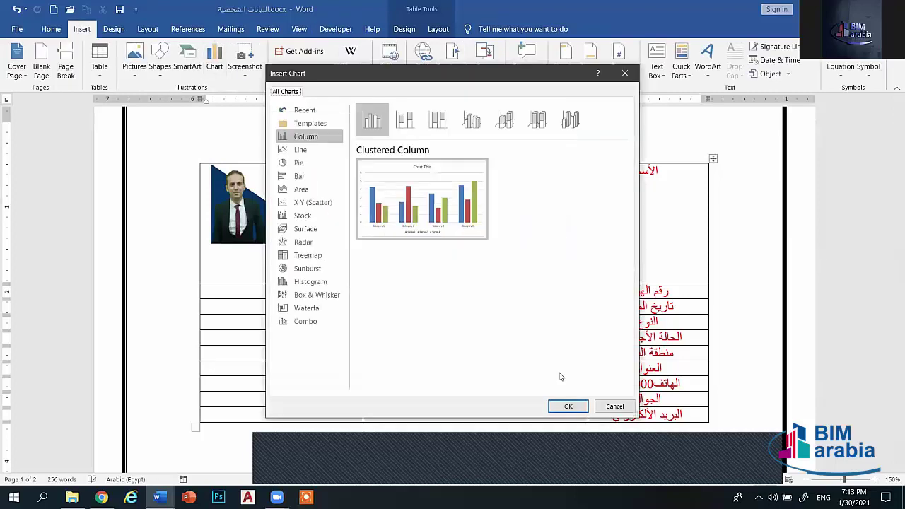
{"action": "left_click", "coordinate": [570, 405]}
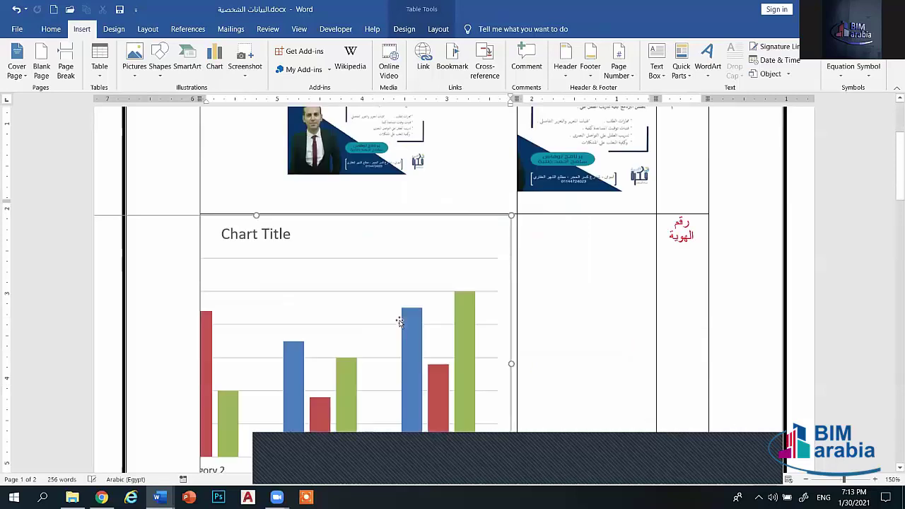
{"action": "left_click", "coordinate": [436, 80]}
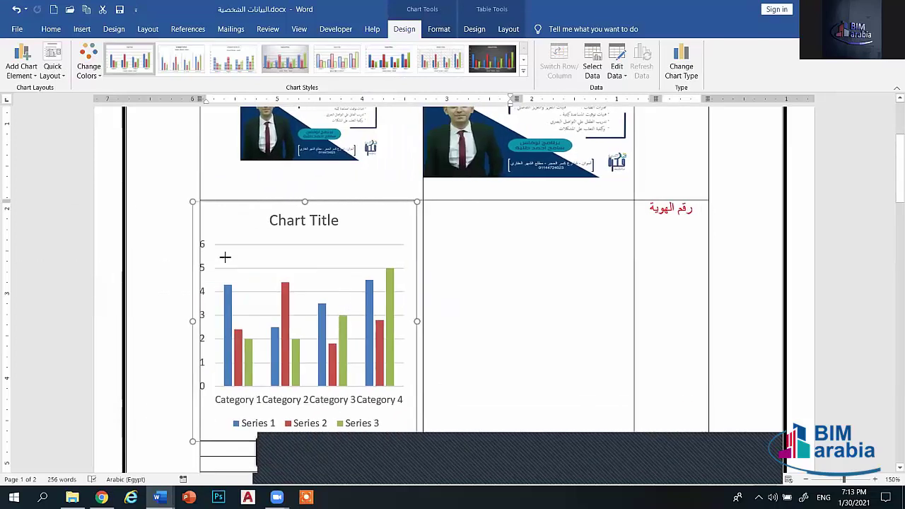
- Make the chart much shorter and place the cursor in the ID-number row's middle cell
{"action": "scroll", "coordinate": [283, 280], "scroll_direction": "down", "scroll_amount": 3}
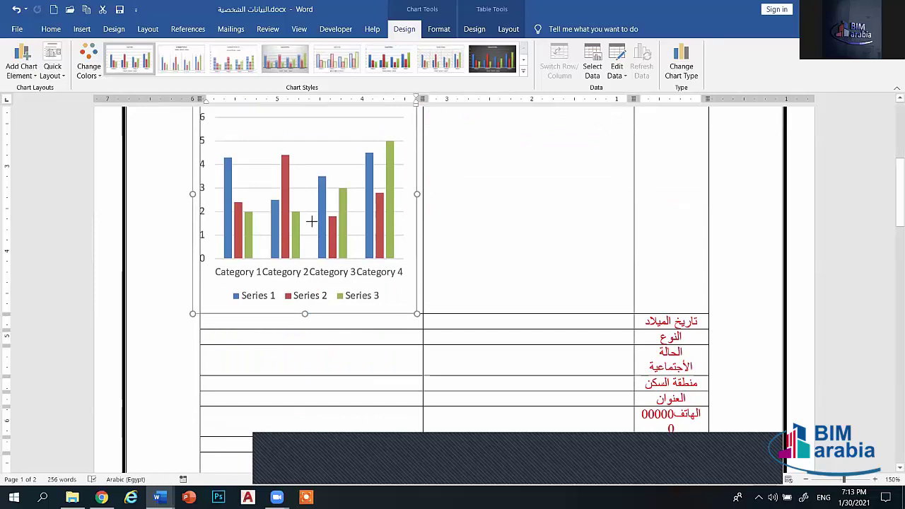
{"action": "left_click_drag", "start_coordinate": [303, 313], "coordinate": [313, 216]}
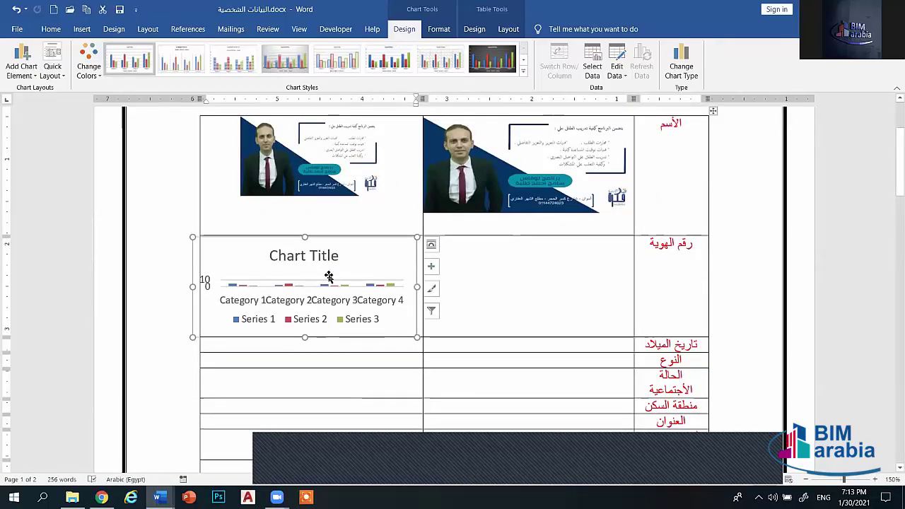
{"action": "left_click", "coordinate": [460, 262]}
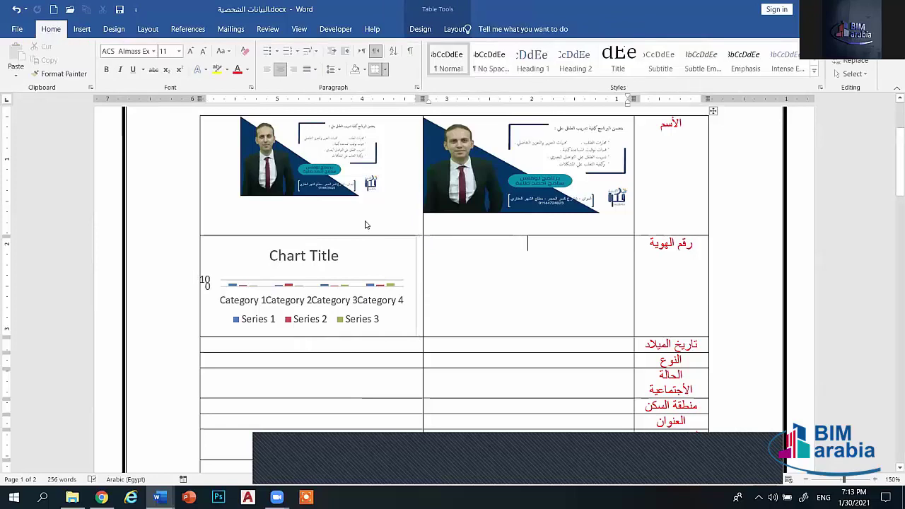
{"action": "left_click", "coordinate": [81, 28]}
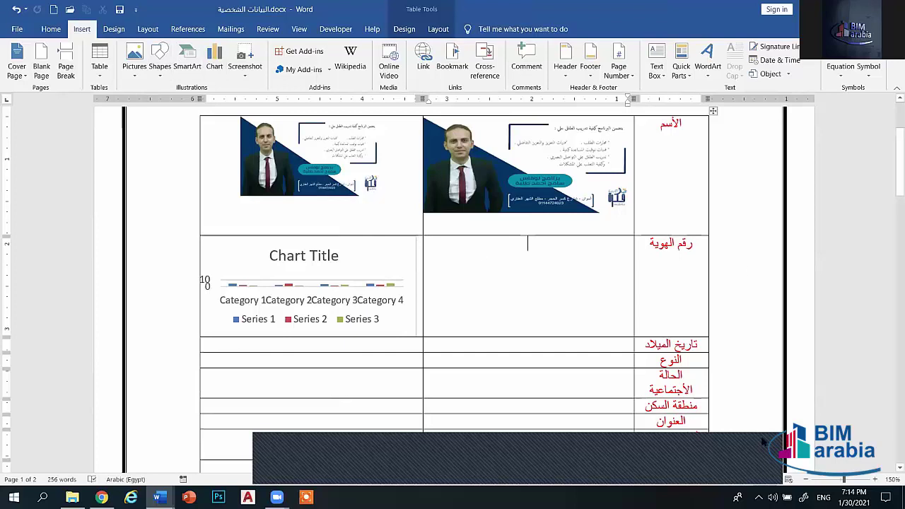
{"action": "left_click", "coordinate": [565, 256]}
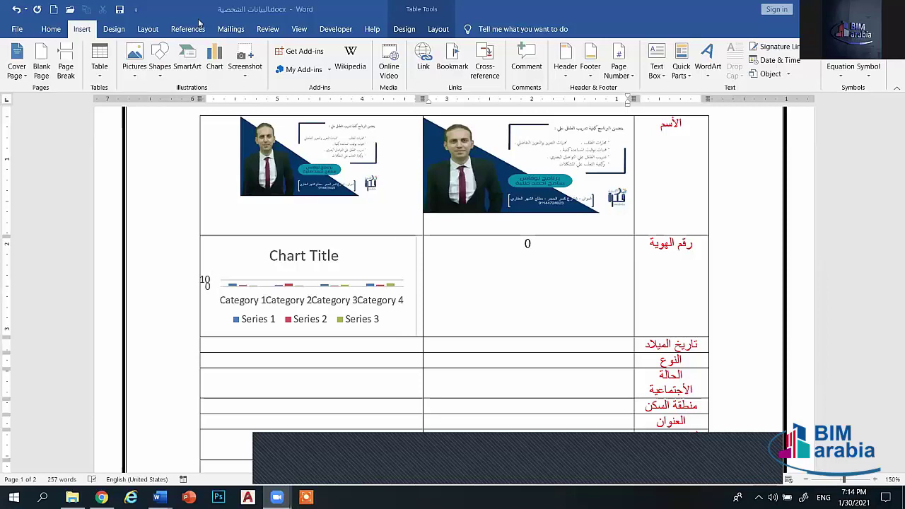
{"action": "left_click", "coordinate": [18, 29]}
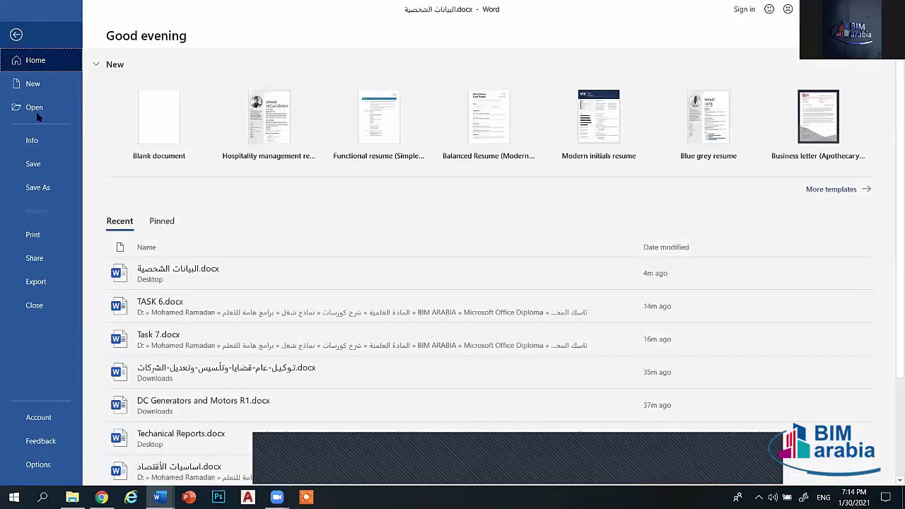
{"action": "left_click", "coordinate": [31, 464]}
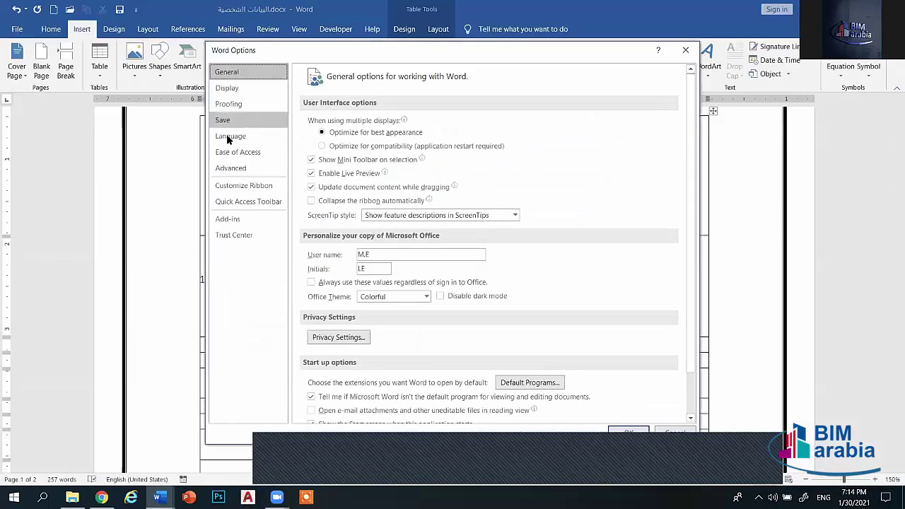
{"action": "left_click", "coordinate": [243, 187]}
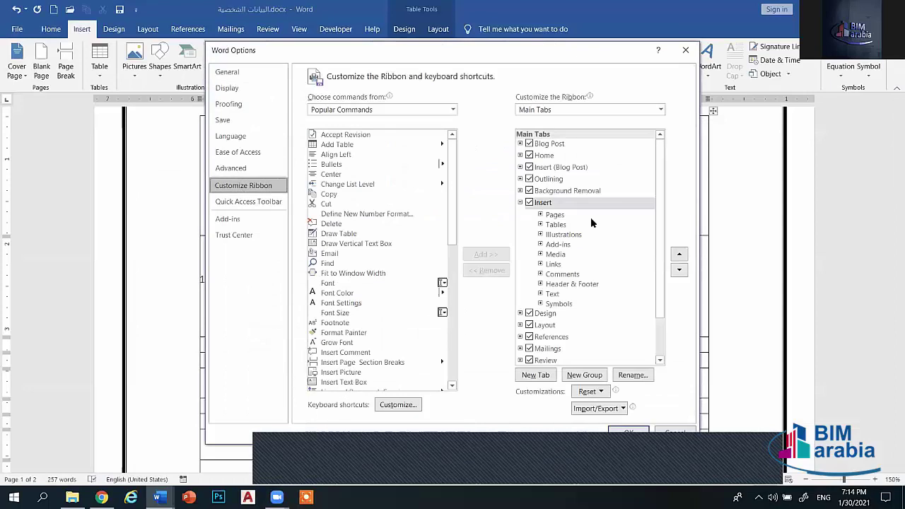
{"action": "left_click", "coordinate": [673, 433]}
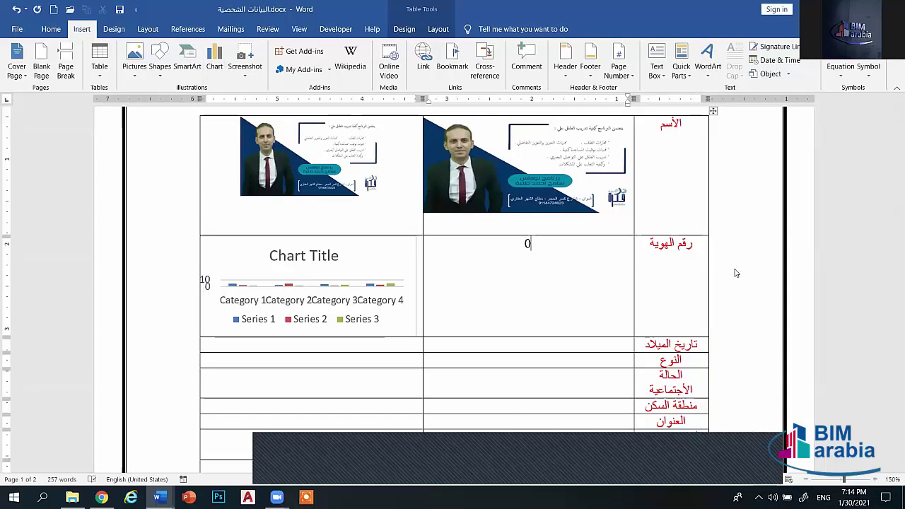
- Enter 00 as a placeholder value in the birth-date row's middle cell
{"action": "left_click", "coordinate": [462, 343]}
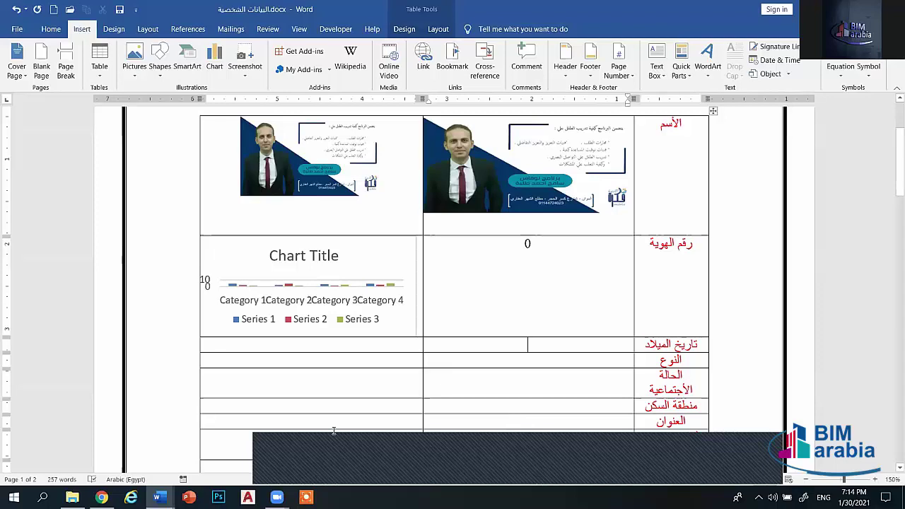
{"action": "key", "text": "Down"}
{"action": "type", "text": "0"}
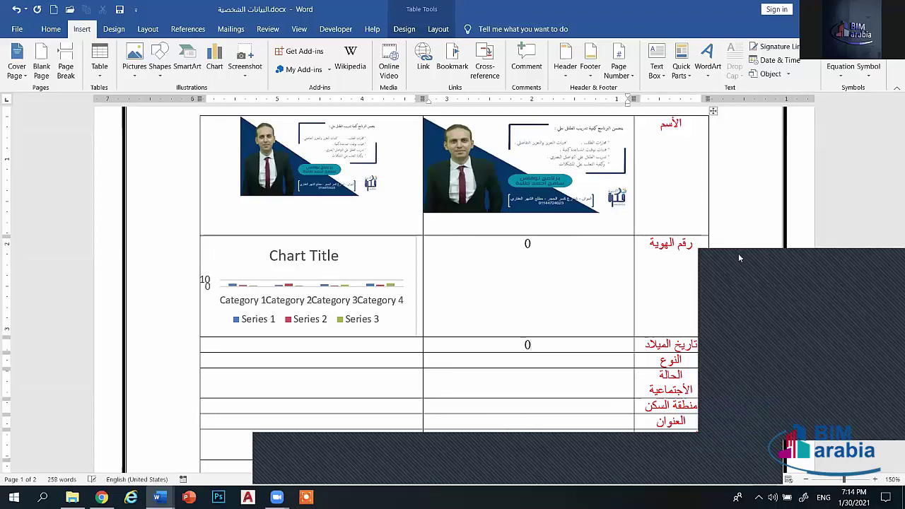
{"action": "type", "text": "0"}
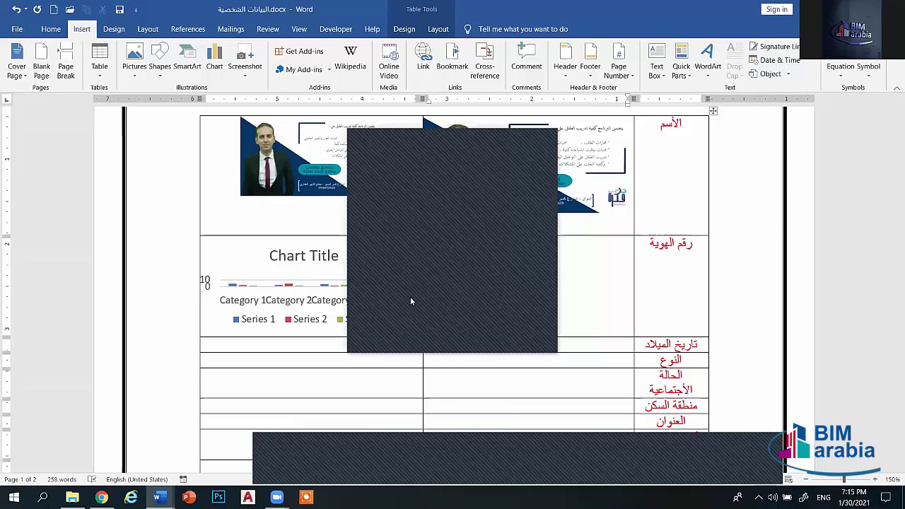
- Select the chart inside the form table, then deselect it to return to the table
{"action": "left_click", "coordinate": [307, 281]}
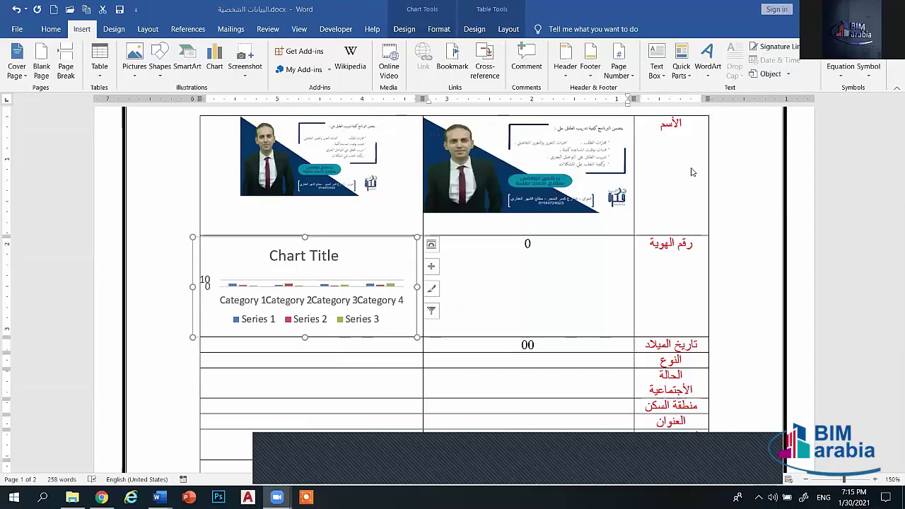
{"action": "scroll", "coordinate": [707, 212], "scroll_direction": "up", "scroll_amount": 4}
{"action": "left_click", "coordinate": [714, 245]}
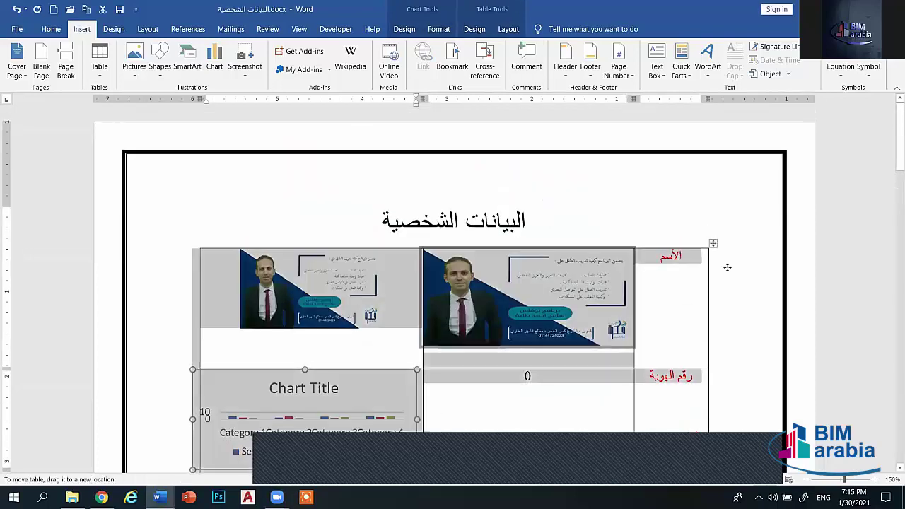
{"action": "left_click", "coordinate": [721, 279]}
{"action": "scroll", "coordinate": [578, 246], "scroll_direction": "down", "scroll_amount": 2}
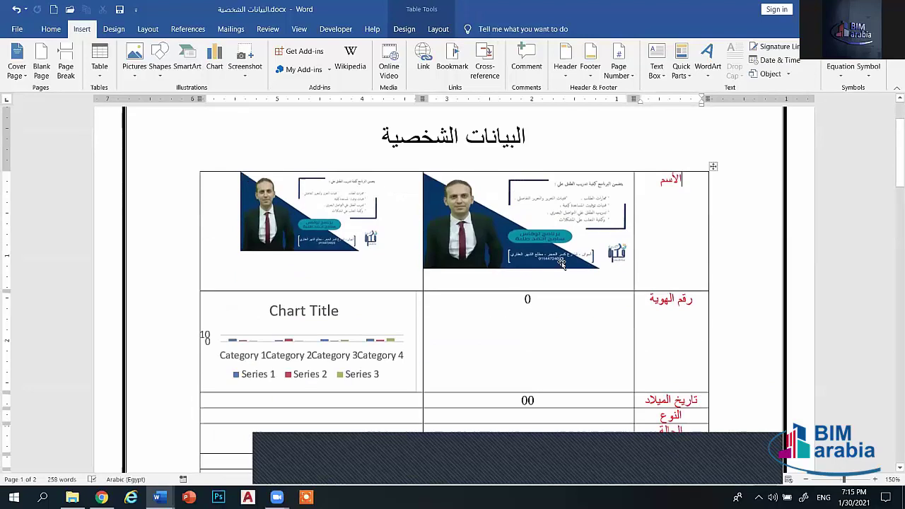
{"action": "scroll", "coordinate": [354, 252], "scroll_direction": "down", "scroll_amount": 4}
{"action": "left_click", "coordinate": [293, 197]}
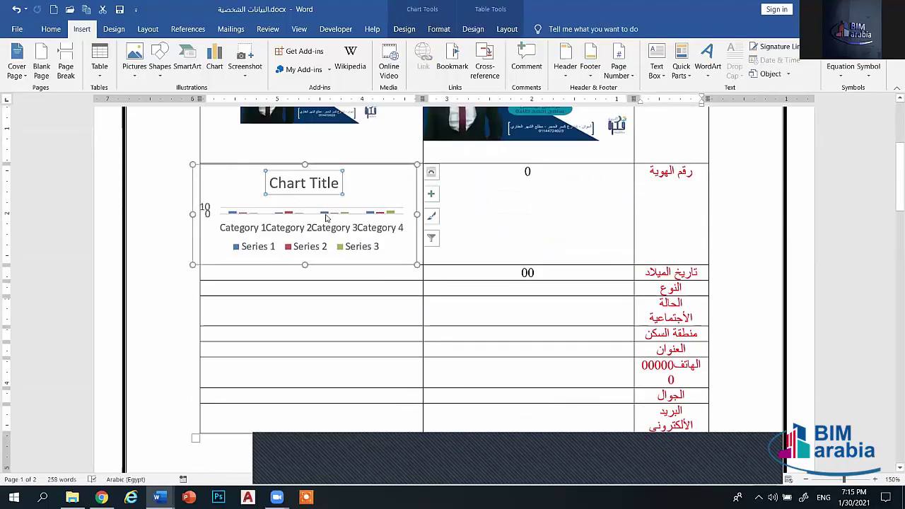
{"action": "scroll", "coordinate": [544, 228], "scroll_direction": "up", "scroll_amount": 4}
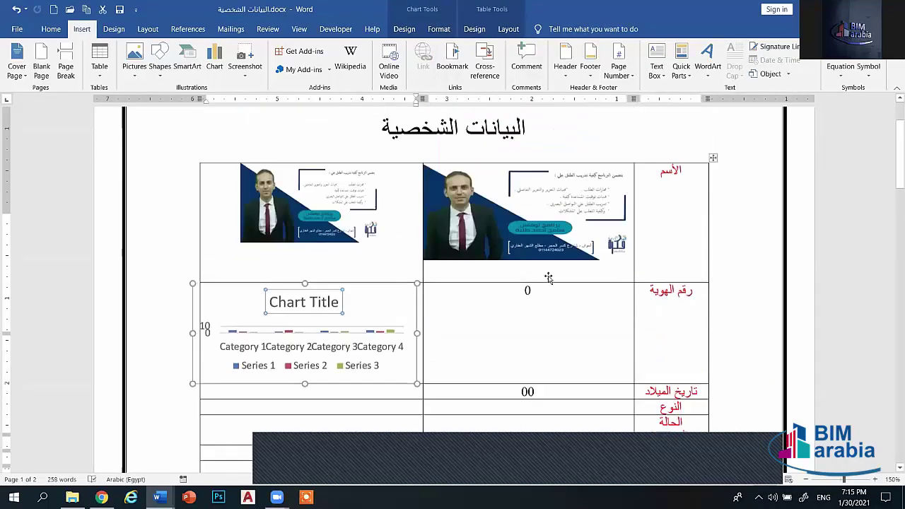
{"action": "scroll", "coordinate": [600, 245], "scroll_direction": "down", "scroll_amount": 2}
{"action": "scroll", "coordinate": [718, 161], "scroll_direction": "up", "scroll_amount": 4}
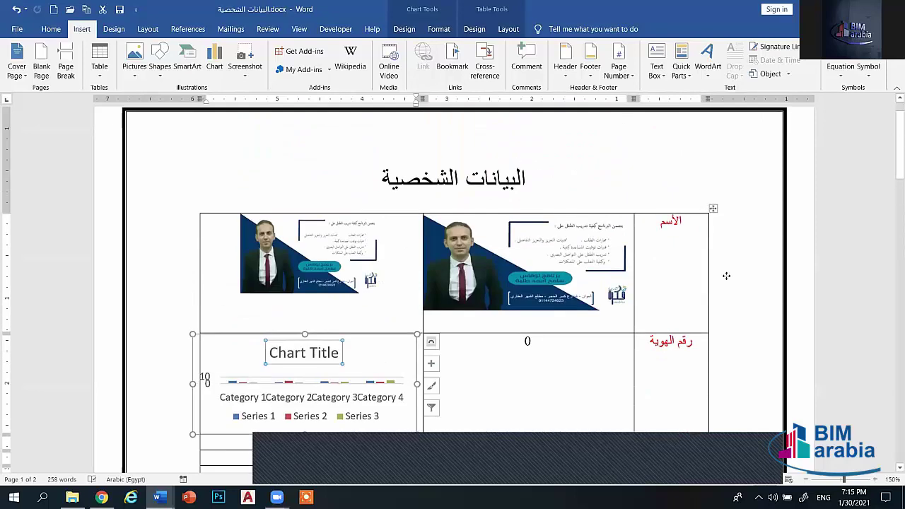
{"action": "left_click", "coordinate": [642, 248]}
{"action": "scroll", "coordinate": [561, 228], "scroll_direction": "down", "scroll_amount": 3}
{"action": "scroll", "coordinate": [351, 191], "scroll_direction": "down", "scroll_amount": 3}
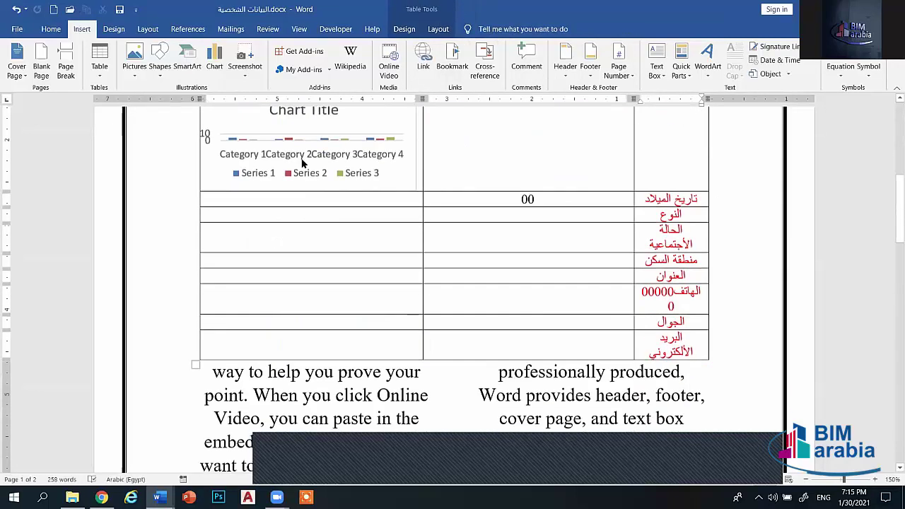
{"action": "scroll", "coordinate": [484, 213], "scroll_direction": "up", "scroll_amount": 6}
{"action": "scroll", "coordinate": [484, 213], "scroll_direction": "down", "scroll_amount": 1}
{"action": "scroll", "coordinate": [484, 213], "scroll_direction": "down", "scroll_amount": 3}
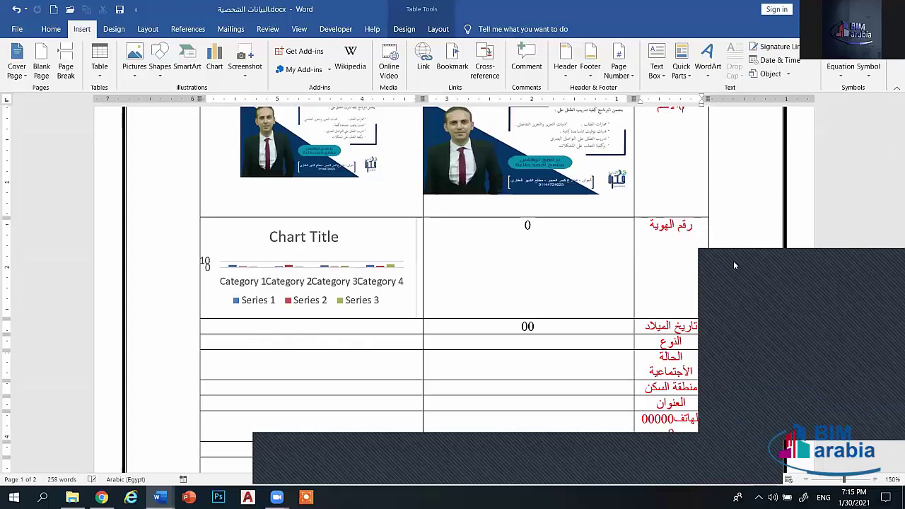
{"action": "scroll", "coordinate": [535, 176], "scroll_direction": "up", "scroll_amount": 1}
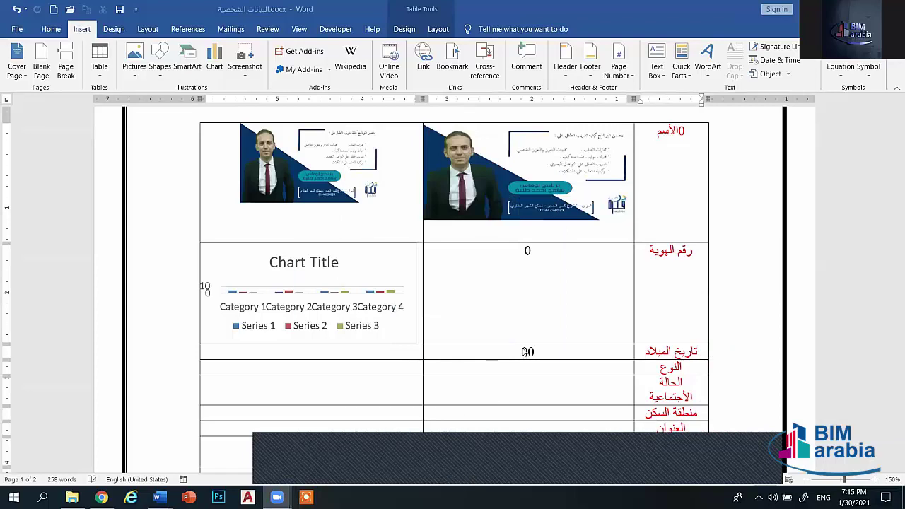
- Delete the 00 from the birth-date cell and the 0 from the ID number cell
{"action": "left_click", "coordinate": [540, 349]}
{"action": "left_click", "coordinate": [539, 349]}
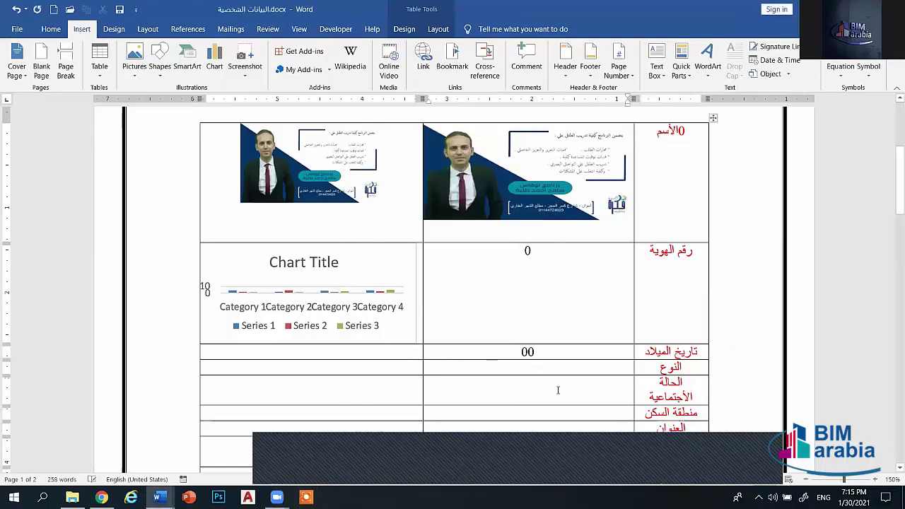
{"action": "key", "text": "BackSpace"}
{"action": "key", "text": "BackSpace"}
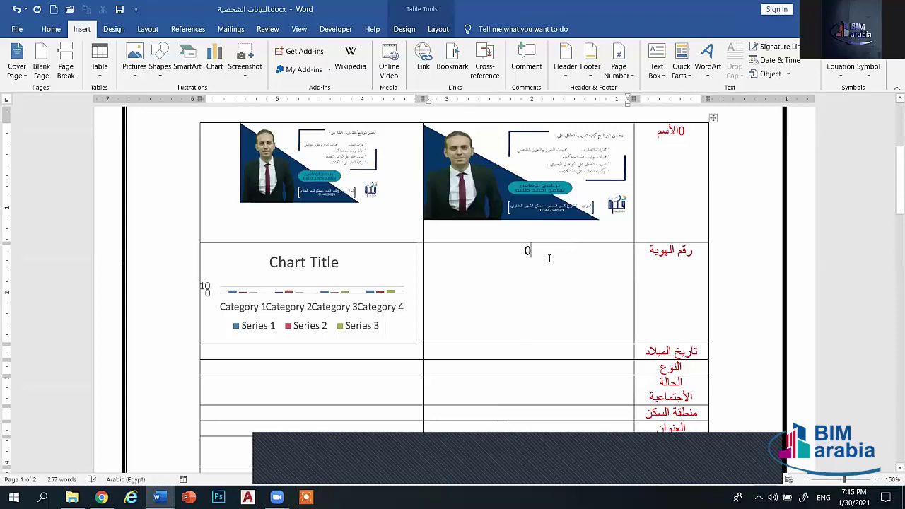
{"action": "key", "text": "BackSpace"}
{"action": "scroll", "coordinate": [605, 316], "scroll_direction": "up", "scroll_amount": 2}
{"action": "scroll", "coordinate": [615, 317], "scroll_direction": "up", "scroll_amount": 3}
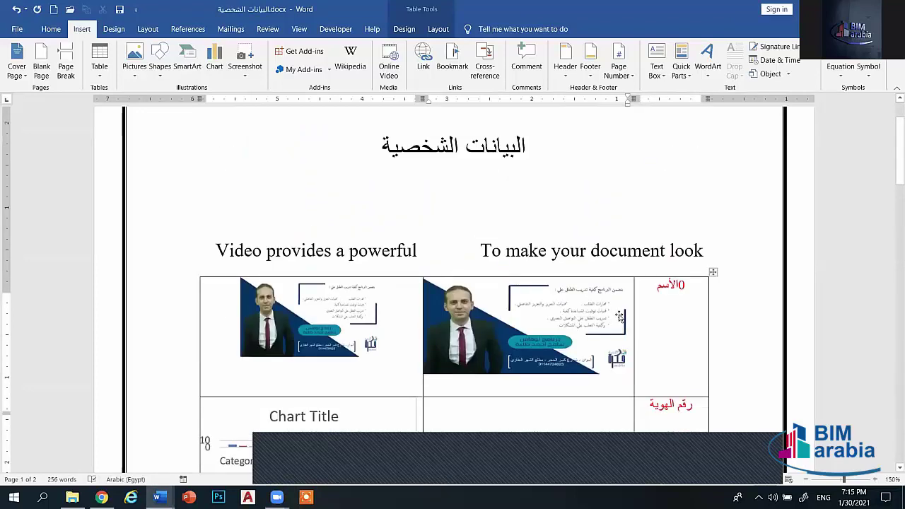
{"action": "scroll", "coordinate": [619, 317], "scroll_direction": "up", "scroll_amount": 2}
{"action": "scroll", "coordinate": [626, 340], "scroll_direction": "down", "scroll_amount": 3}
{"action": "left_click", "coordinate": [631, 361]}
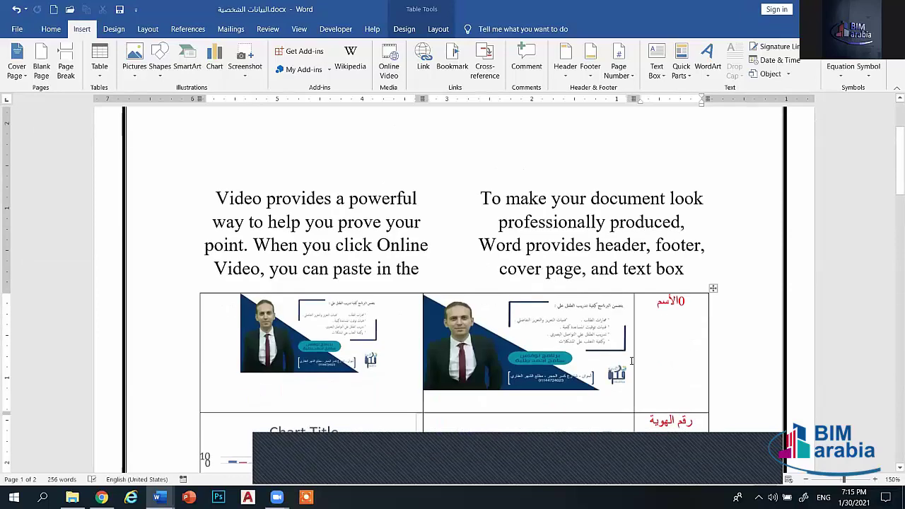
{"action": "scroll", "coordinate": [631, 360], "scroll_direction": "down", "scroll_amount": 2}
{"action": "scroll", "coordinate": [631, 361], "scroll_direction": "down", "scroll_amount": 2}
{"action": "scroll", "coordinate": [861, 310], "scroll_direction": "down", "scroll_amount": 3}
{"action": "scroll", "coordinate": [861, 311], "scroll_direction": "down", "scroll_amount": 2}
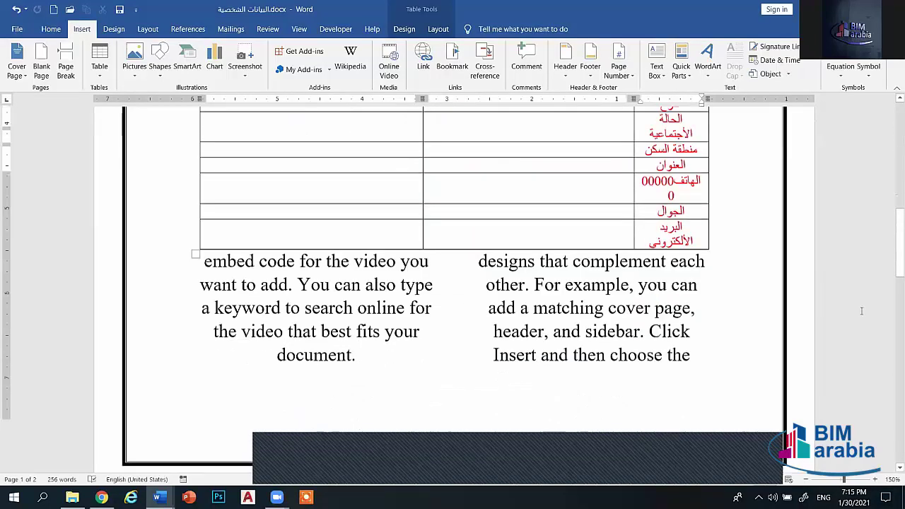
{"action": "scroll", "coordinate": [860, 310], "scroll_direction": "down", "scroll_amount": 2}
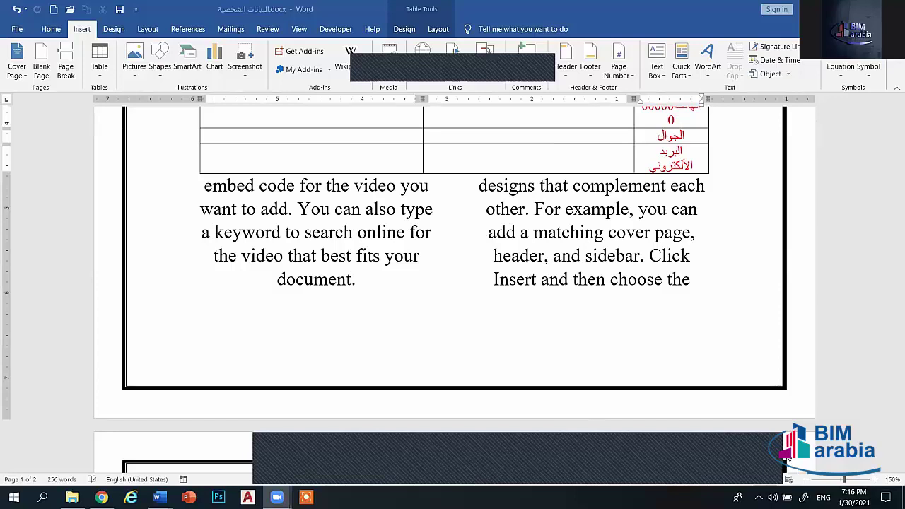
{"action": "right_click", "coordinate": [750, 255]}
{"action": "left_click", "coordinate": [741, 258]}
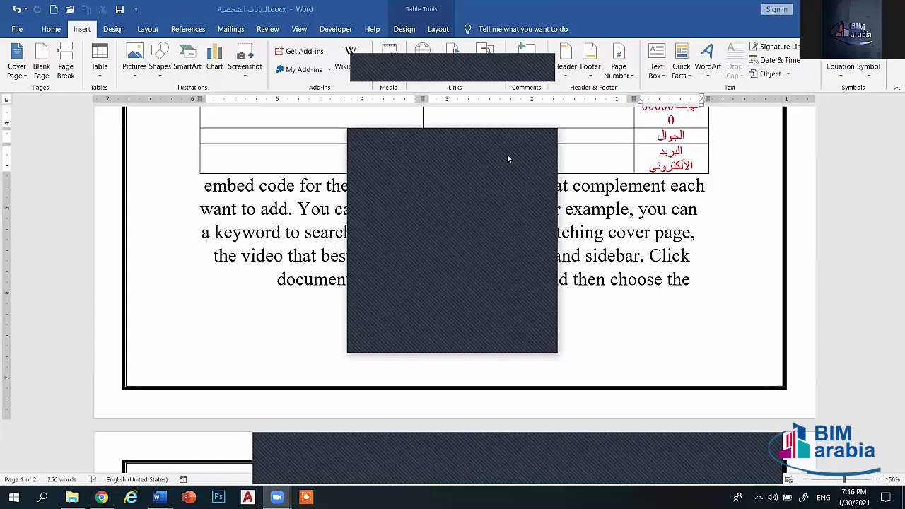
{"action": "left_click", "coordinate": [544, 139]}
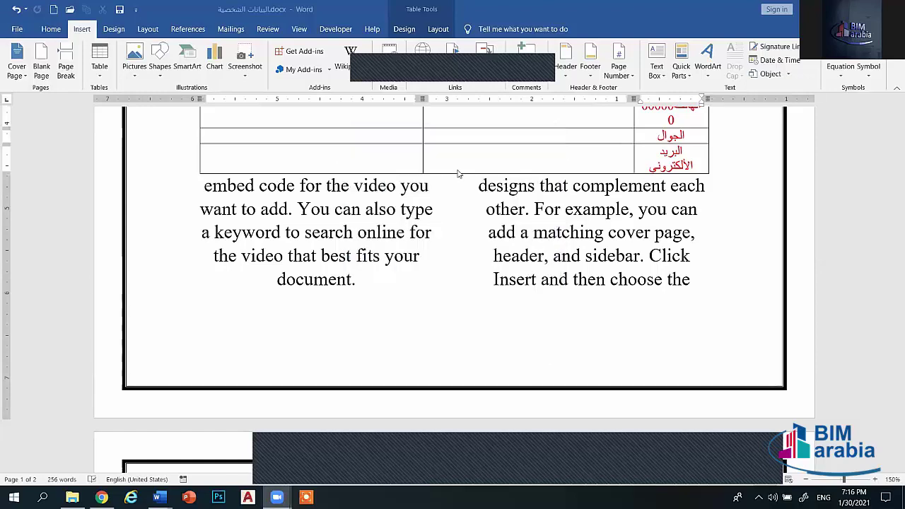
{"action": "left_click", "coordinate": [504, 74]}
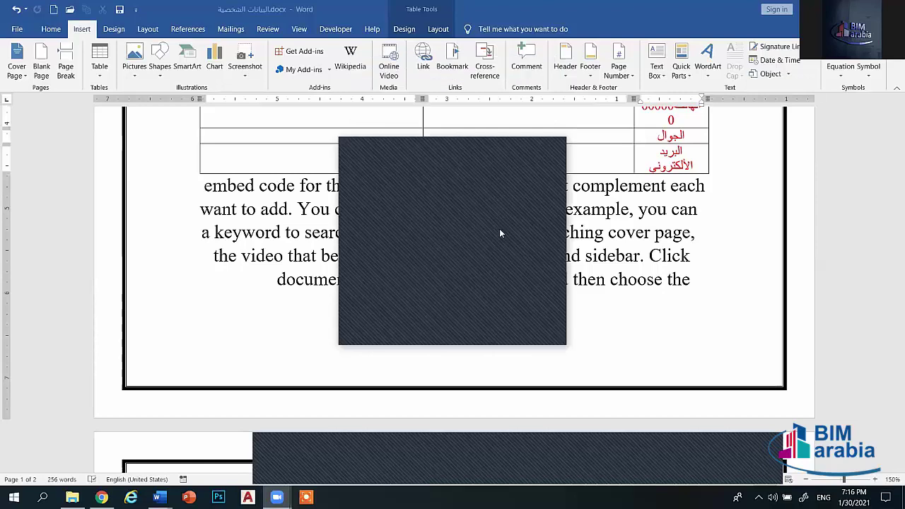
{"action": "left_click", "coordinate": [551, 150]}
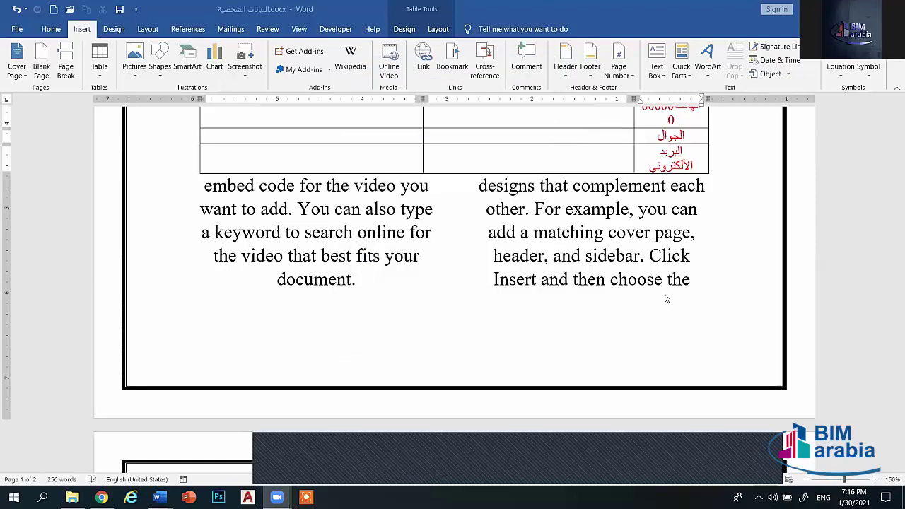
{"action": "double_click", "coordinate": [690, 281]}
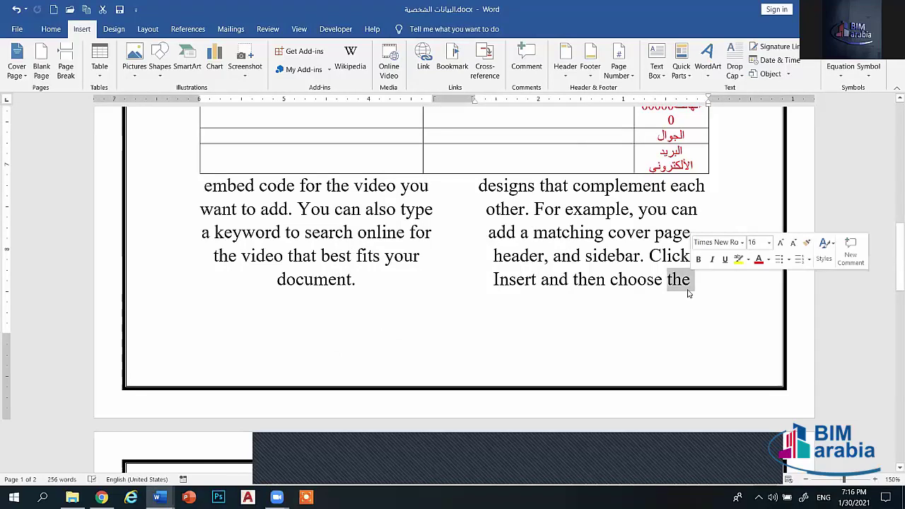
- Delete the zeros beside the الهاتف phone label
{"action": "left_click", "coordinate": [693, 281]}
{"action": "scroll", "coordinate": [712, 169], "scroll_direction": "down", "scroll_amount": 1}
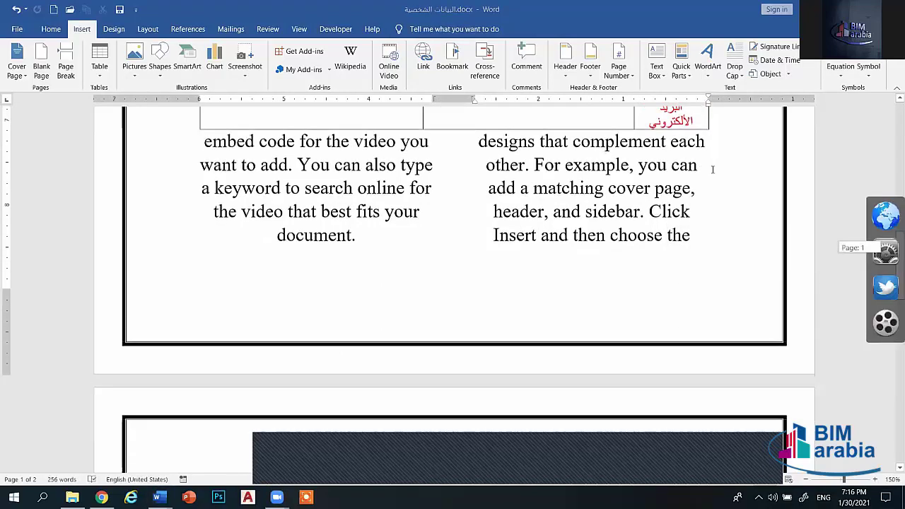
{"action": "scroll", "coordinate": [745, 226], "scroll_direction": "up", "scroll_amount": 4}
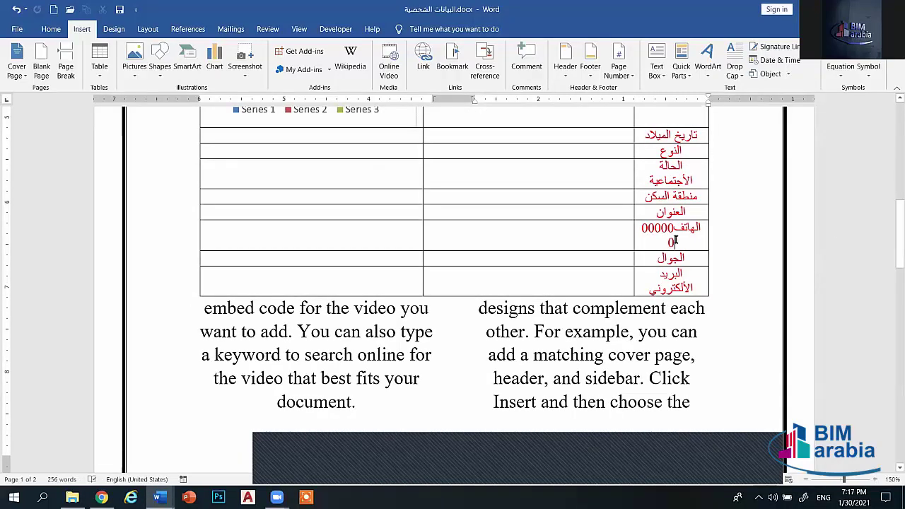
{"action": "left_click_drag", "start_coordinate": [675, 241], "coordinate": [637, 233]}
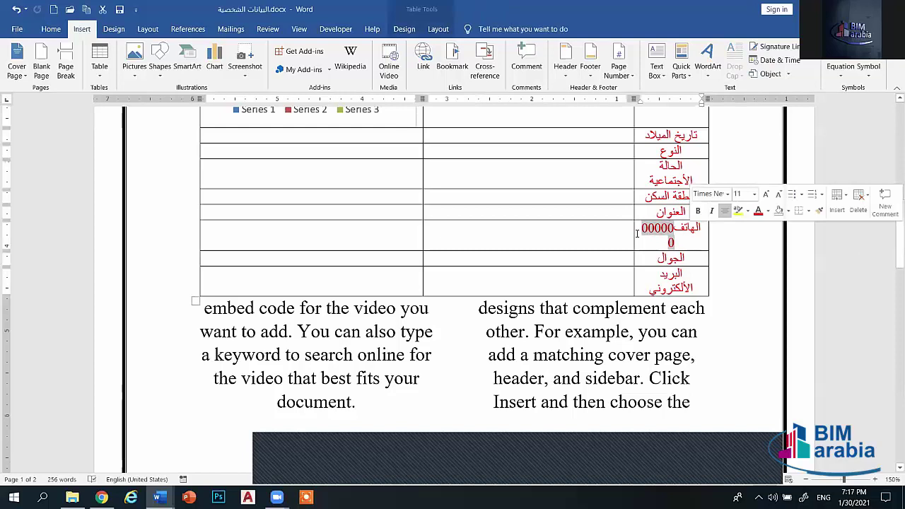
{"action": "key", "text": "Delete"}
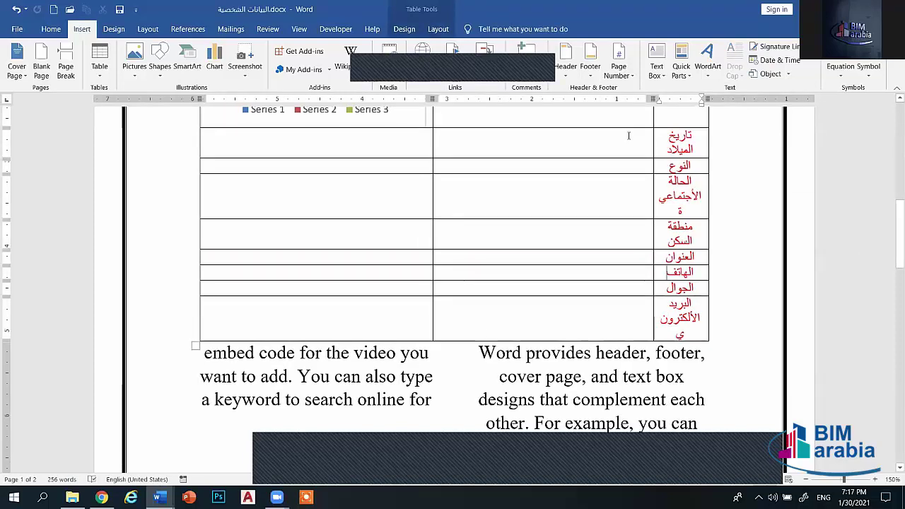
- Delete the stray 0 in front of the الأسم name label
{"action": "scroll", "coordinate": [721, 228], "scroll_direction": "up", "scroll_amount": 1}
{"action": "scroll", "coordinate": [689, 243], "scroll_direction": "up", "scroll_amount": 2}
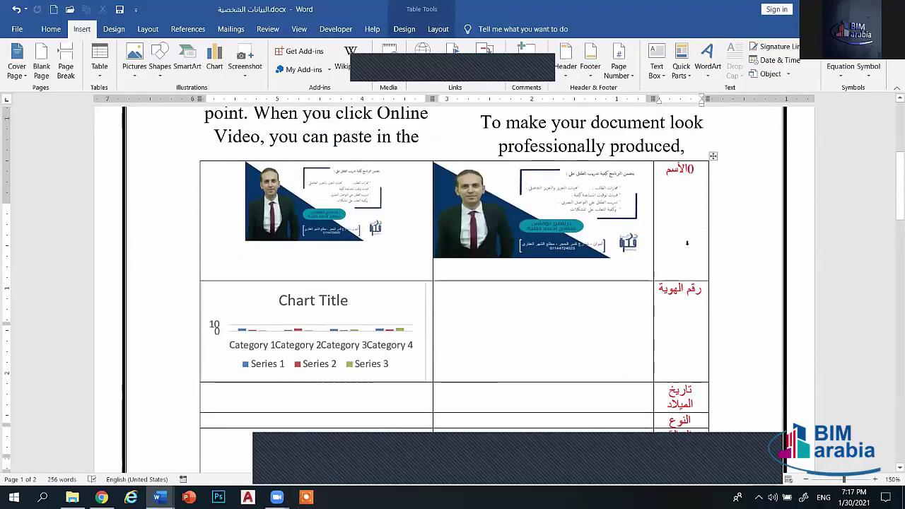
{"action": "scroll", "coordinate": [693, 260], "scroll_direction": "up", "scroll_amount": 1}
{"action": "left_click_drag", "start_coordinate": [695, 253], "coordinate": [686, 253]}
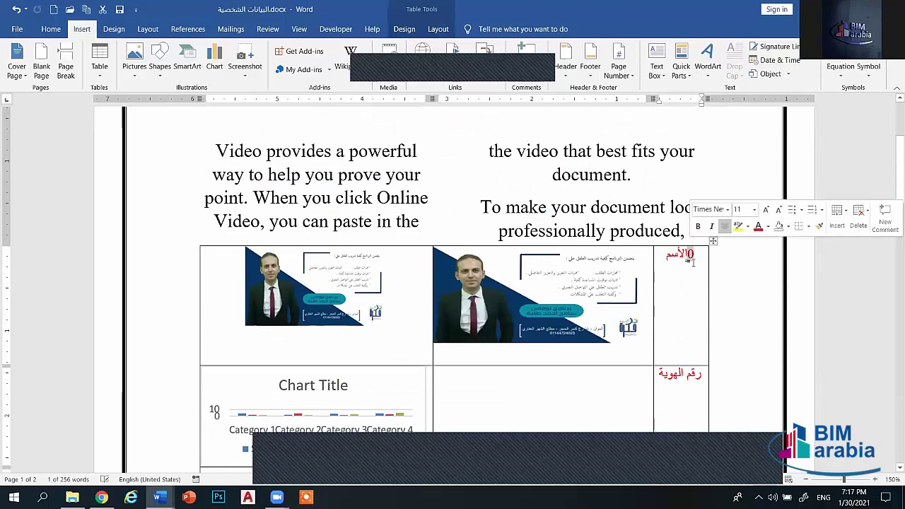
{"action": "key", "text": "Delete"}
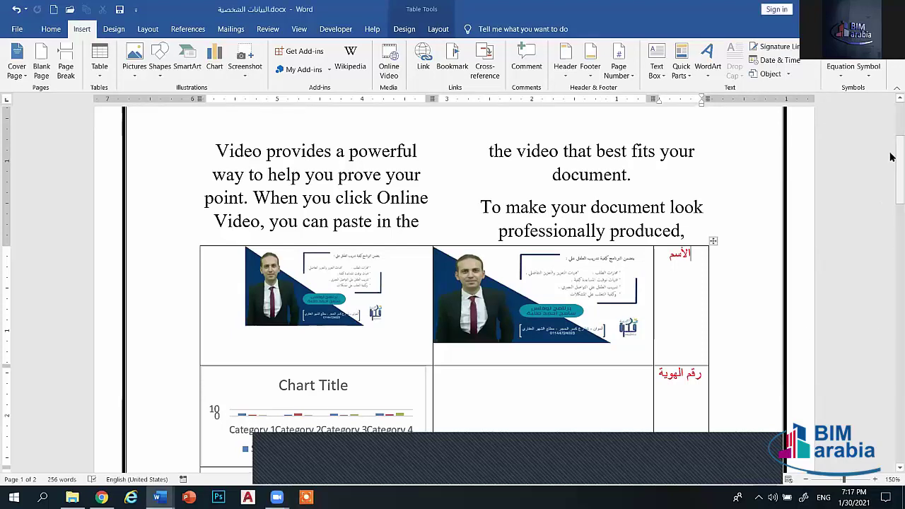
{"action": "mouse_move", "coordinate": [892, 154]}
{"action": "left_mouse_down"}
{"action": "mouse_move", "coordinate": [890, 409]}
{"action": "mouse_move", "coordinate": [890, 263]}
{"action": "left_mouse_up"}
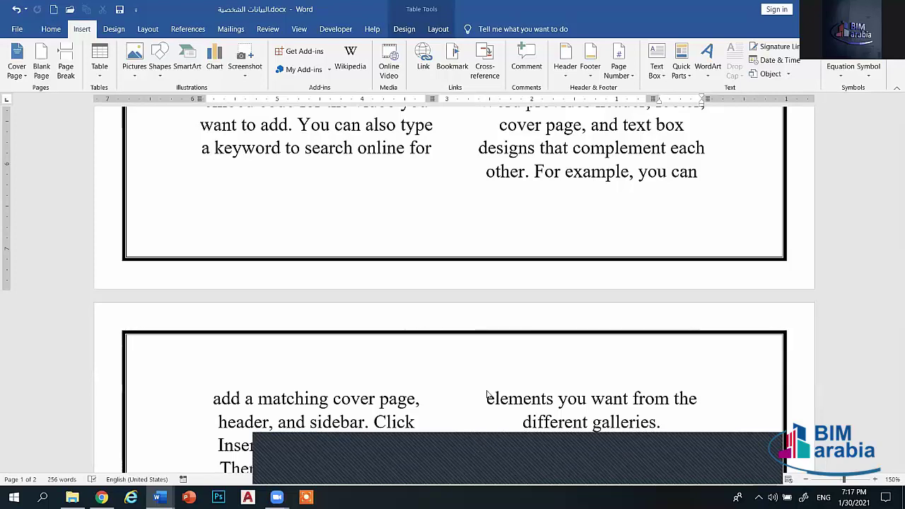
{"action": "left_click", "coordinate": [552, 149]}
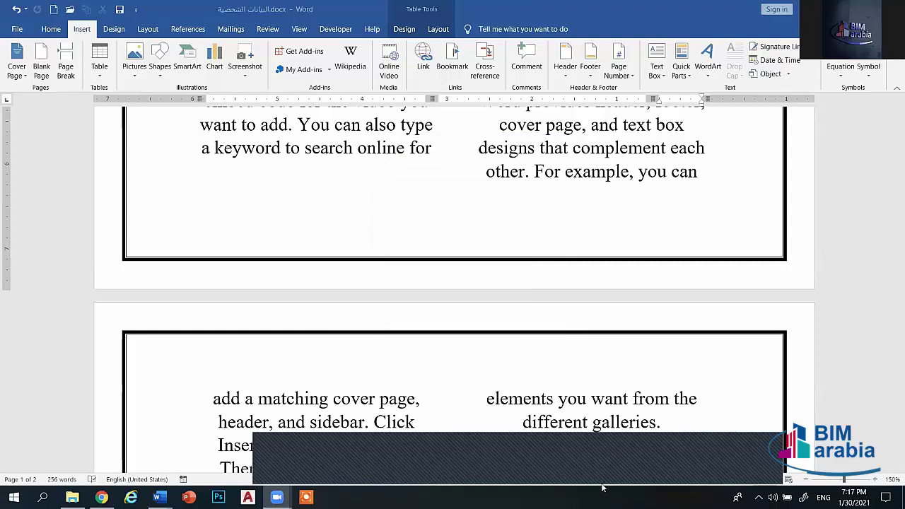